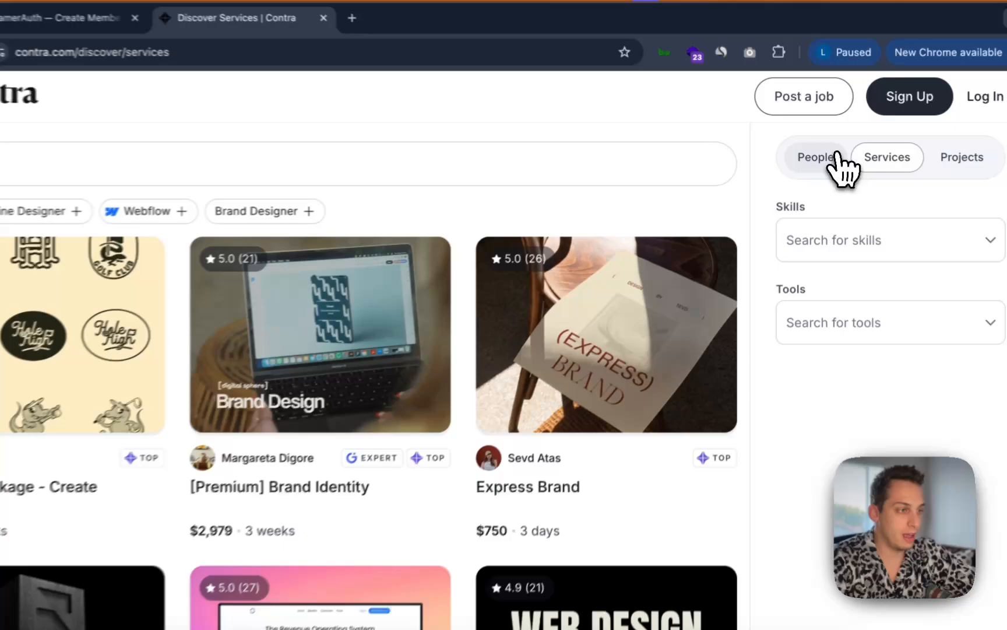
# Switch the discovery page to People and scroll through the freelancer listings
pyautogui.click(817, 154)
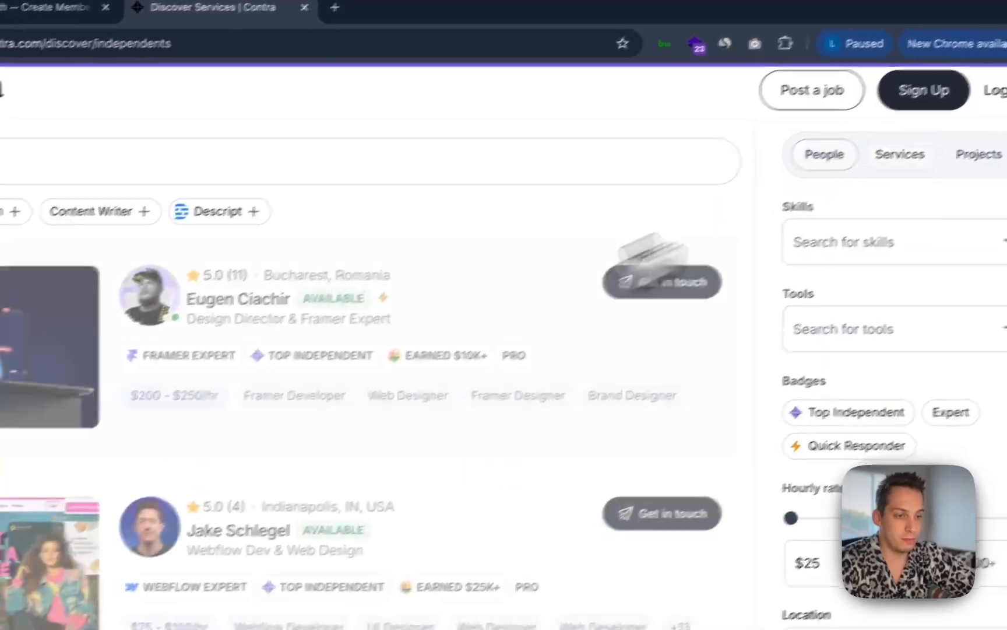
pyautogui.scroll(-4, 146, 464)
pyautogui.scroll(-1, 396, 442)
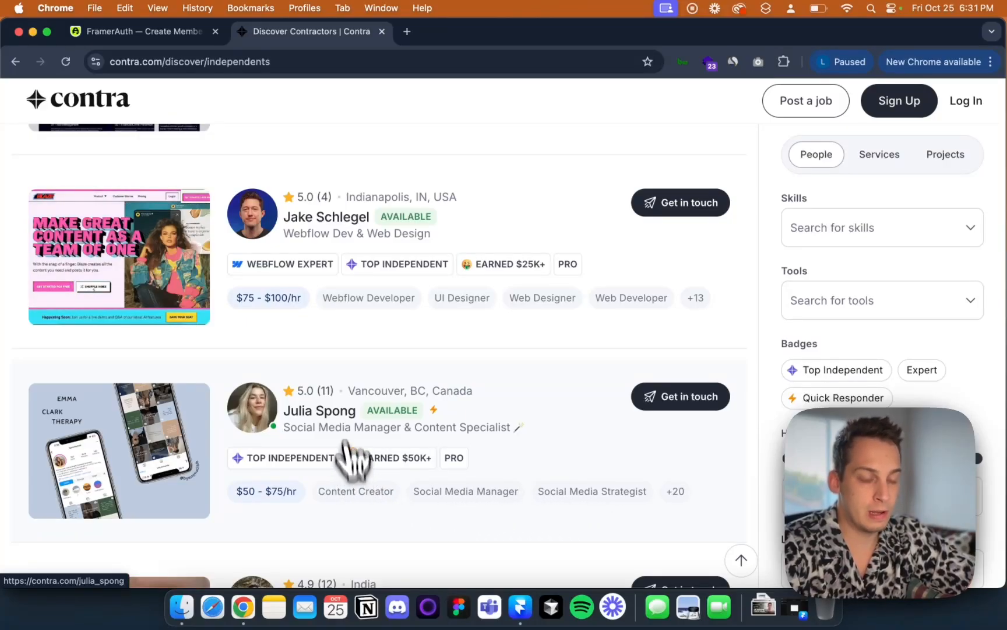
pyautogui.scroll(5, 350, 458)
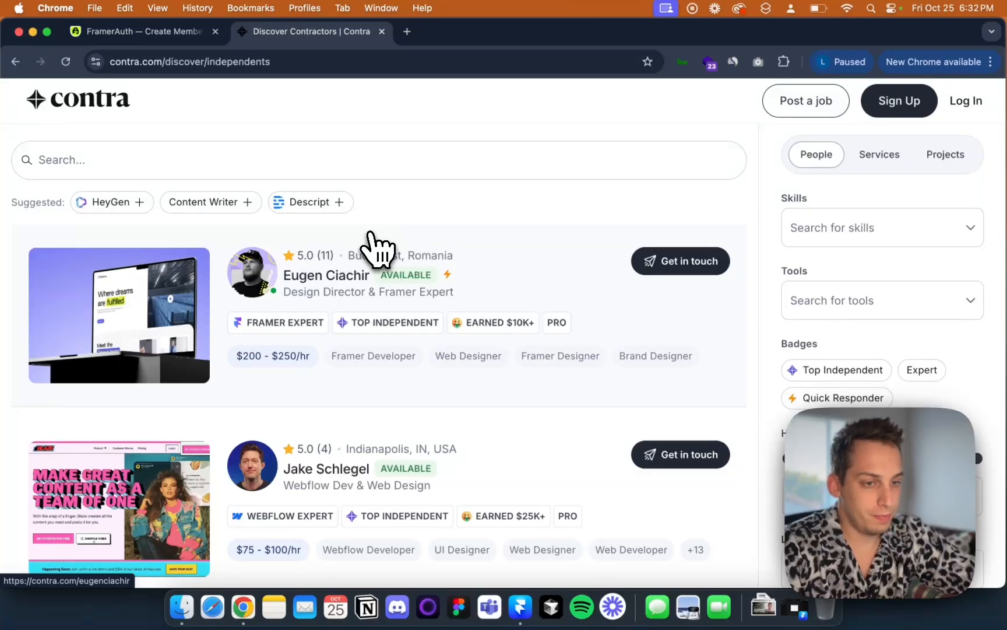
# Switch to the FramerAuth tab and scroll through the homepage's feature sections
pyautogui.click(195, 39)
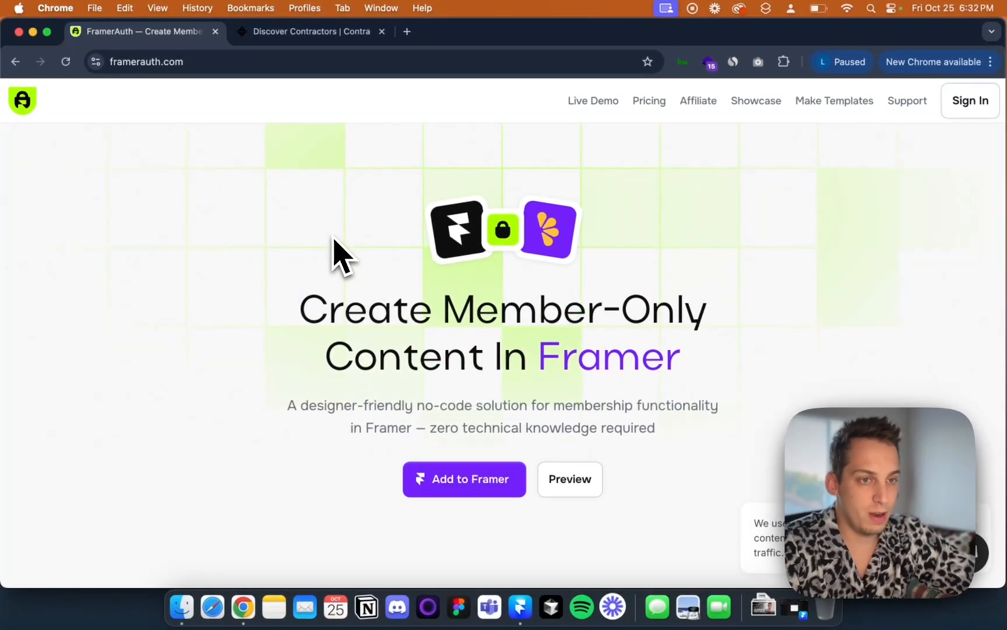
pyautogui.scroll(-3, 306, 361)
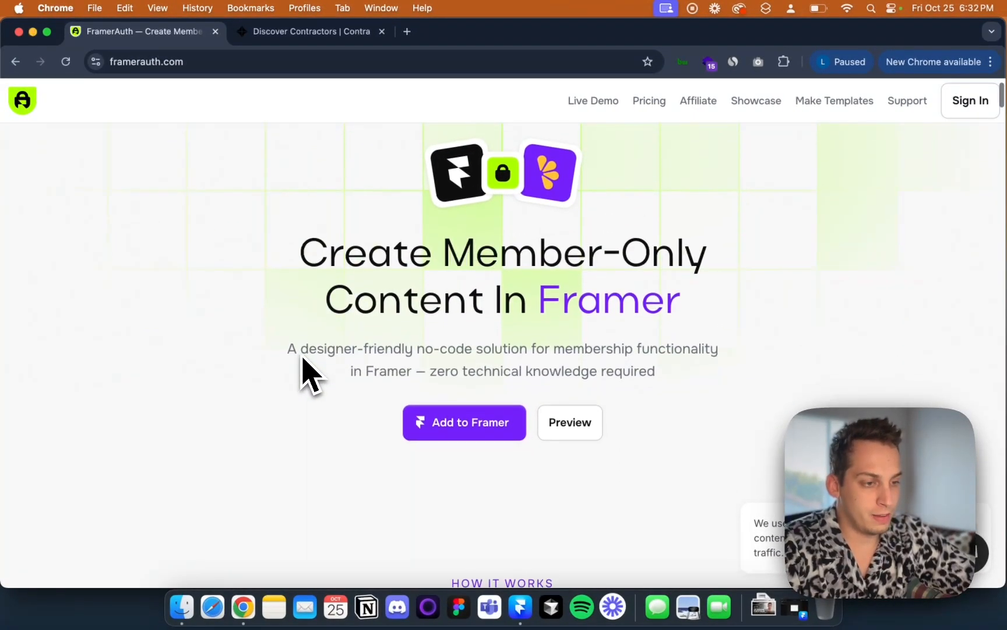
pyautogui.scroll(-3, 309, 373)
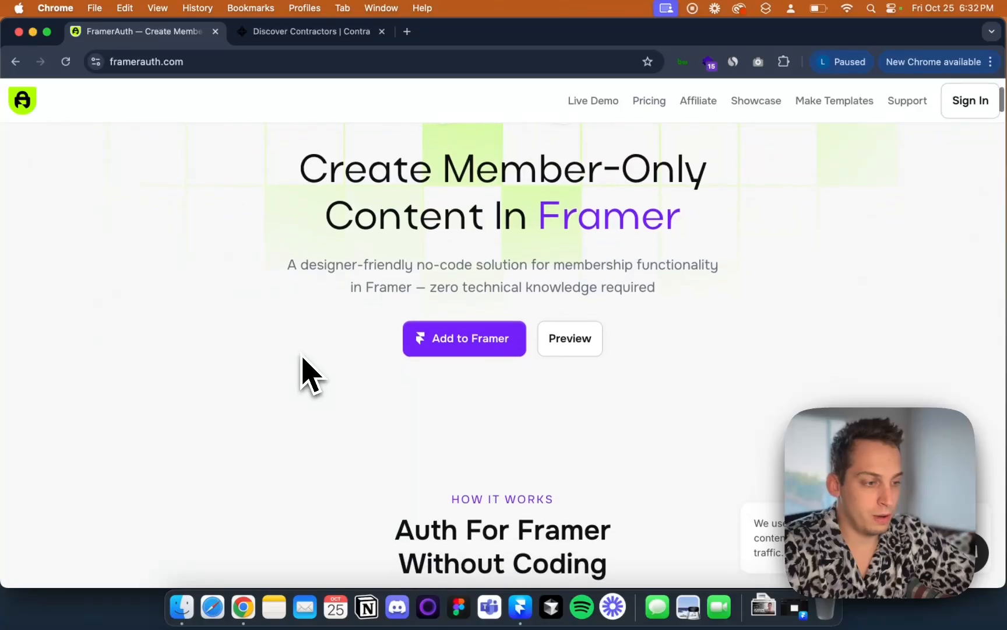
pyautogui.scroll(-2, 302, 358)
pyautogui.scroll(5, 302, 358)
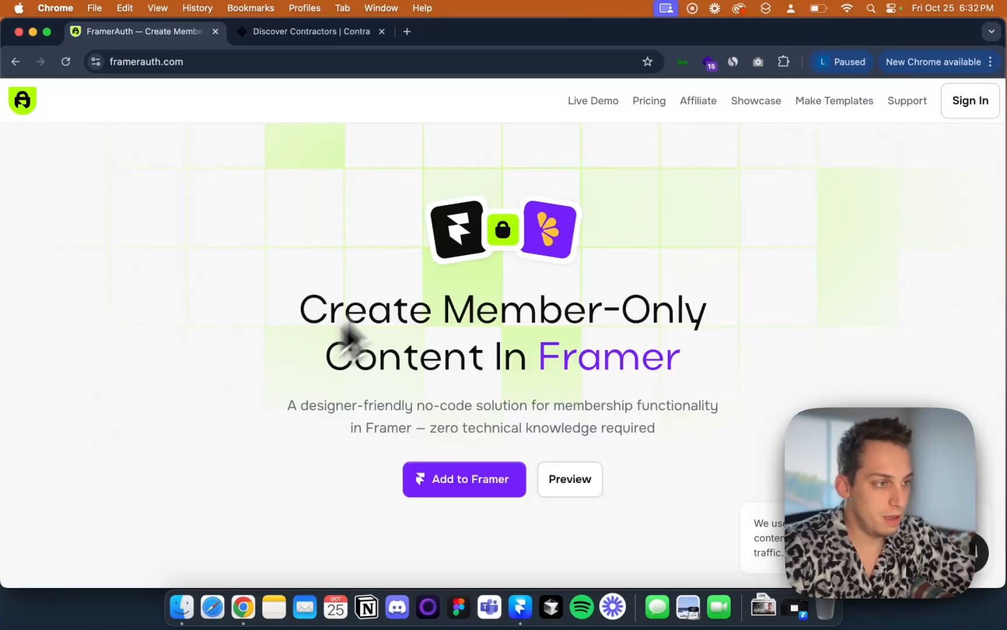
pyautogui.scroll(-10, 753, 135)
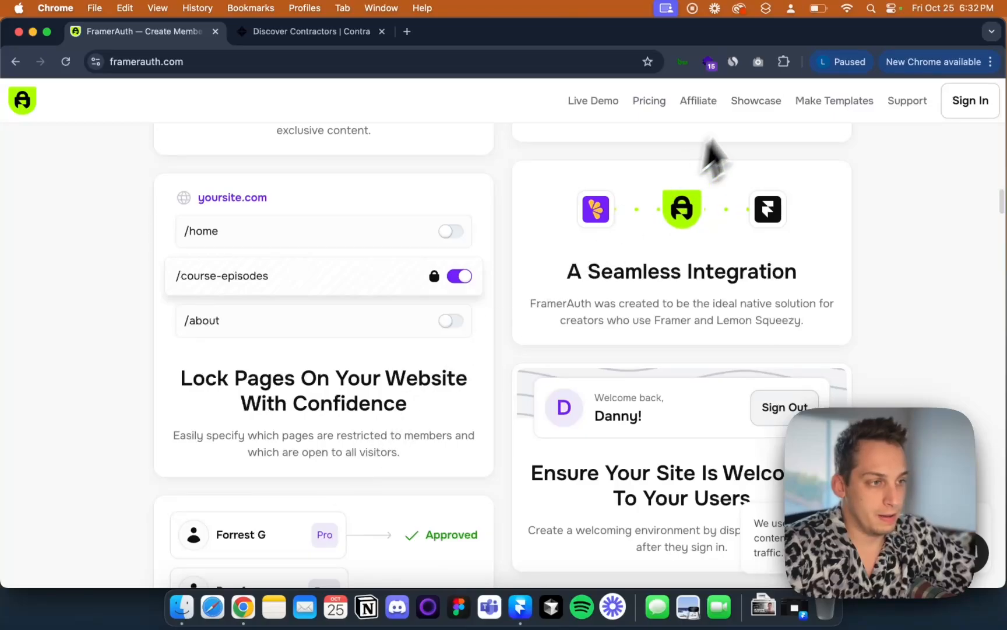
pyautogui.scroll(-3, 756, 100)
# Open the Showcase page and browse the templates and websites powered by FramerAuth
pyautogui.click(756, 100)
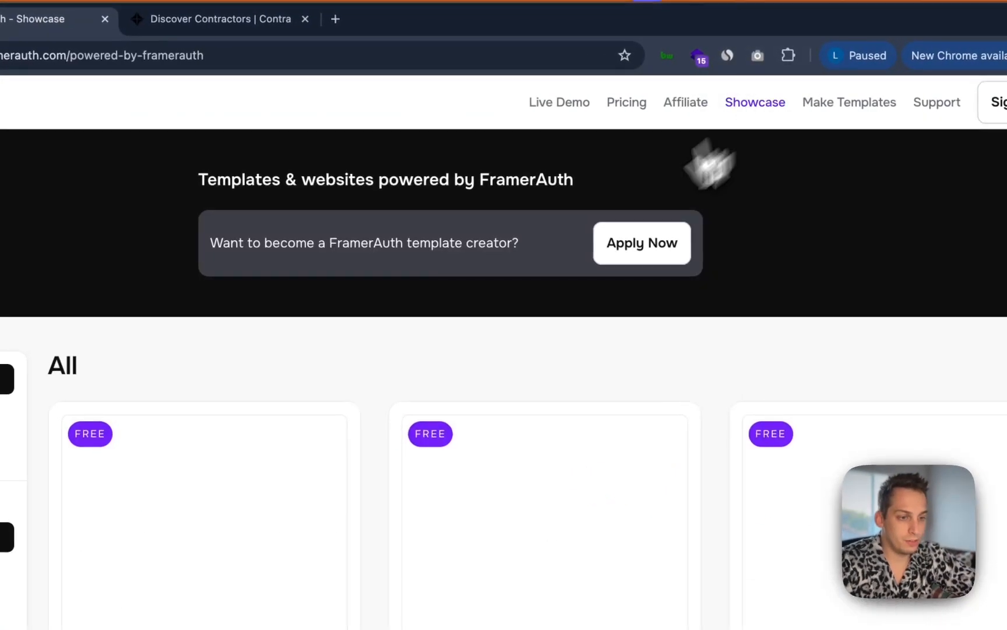
pyautogui.scroll(-10, 472, 367)
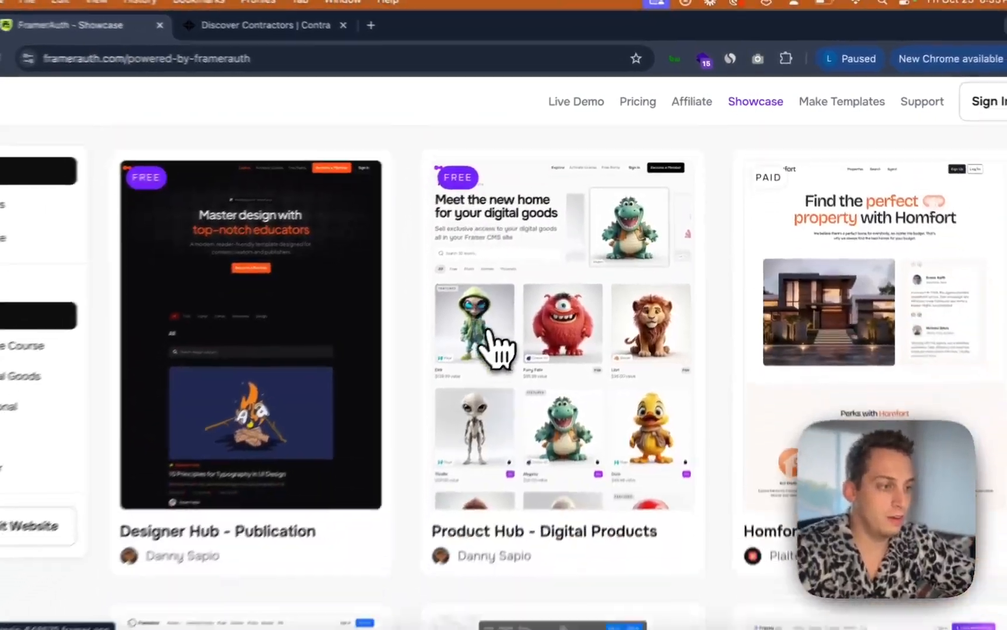
pyautogui.scroll(-2, 777, 248)
pyautogui.scroll(3, 777, 249)
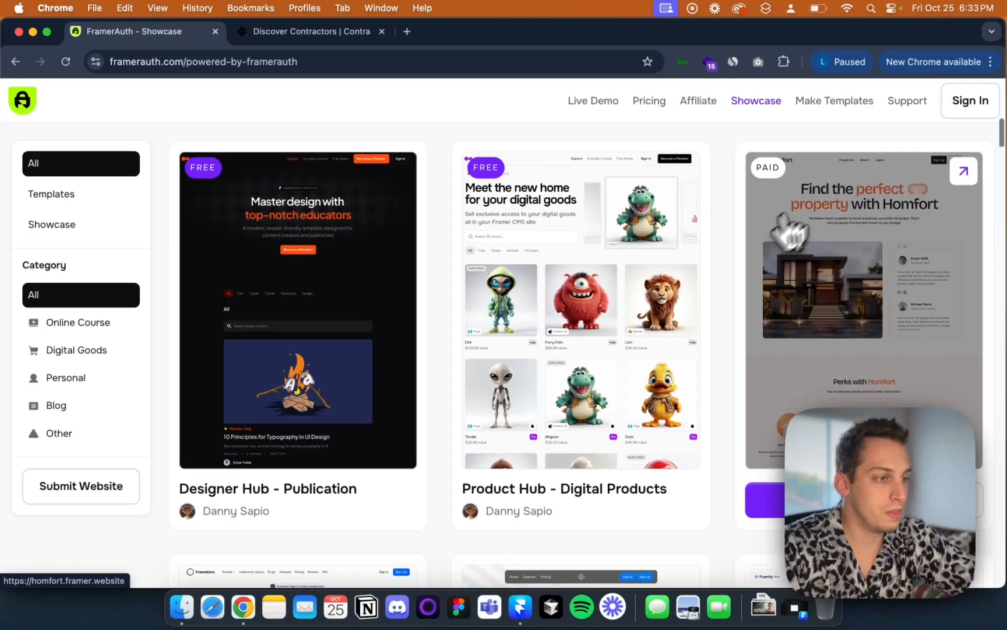
pyautogui.scroll(-3, 804, 233)
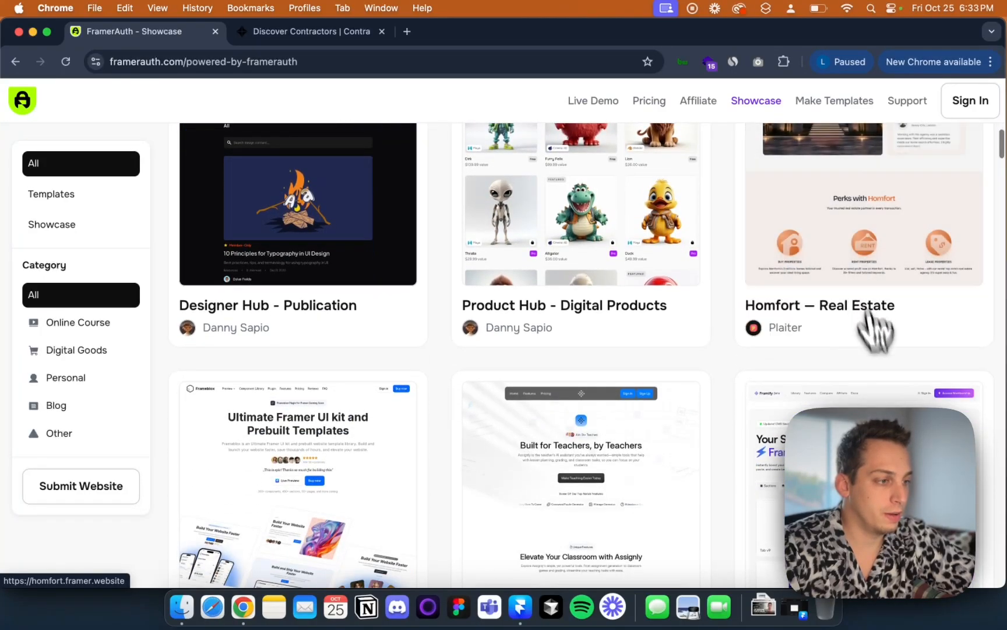
# Preview the Homfort – Real Estate template and open a listing as a guest
pyautogui.moveTo(776, 382)
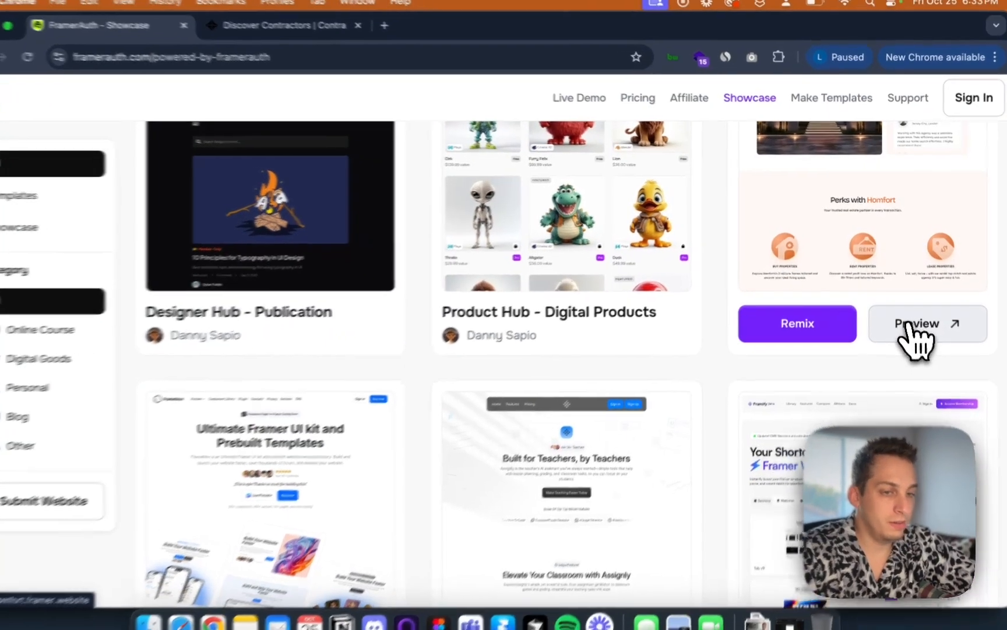
pyautogui.click(912, 326)
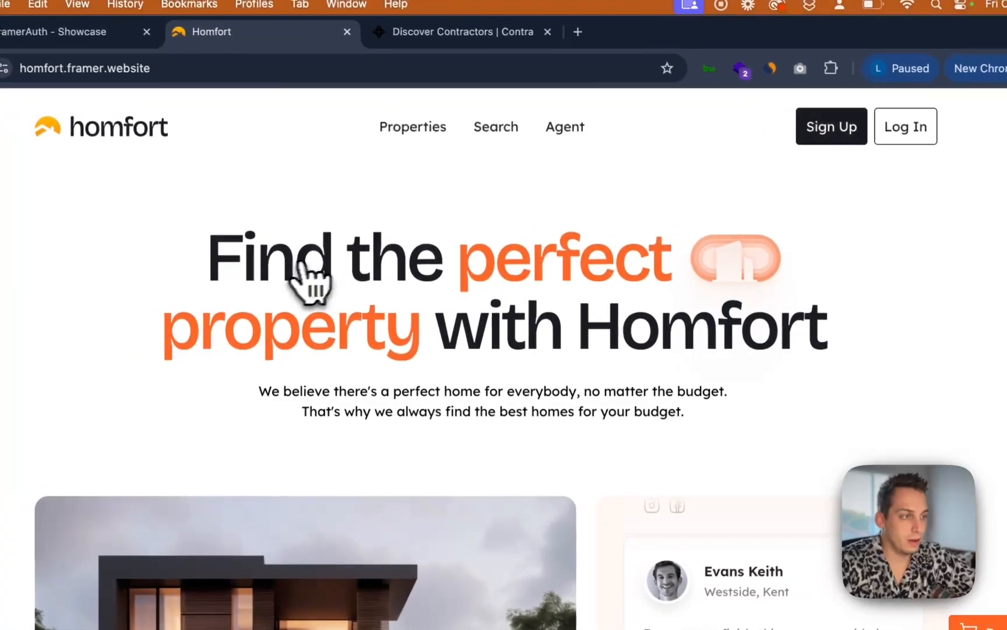
pyautogui.scroll(-10, 674, 202)
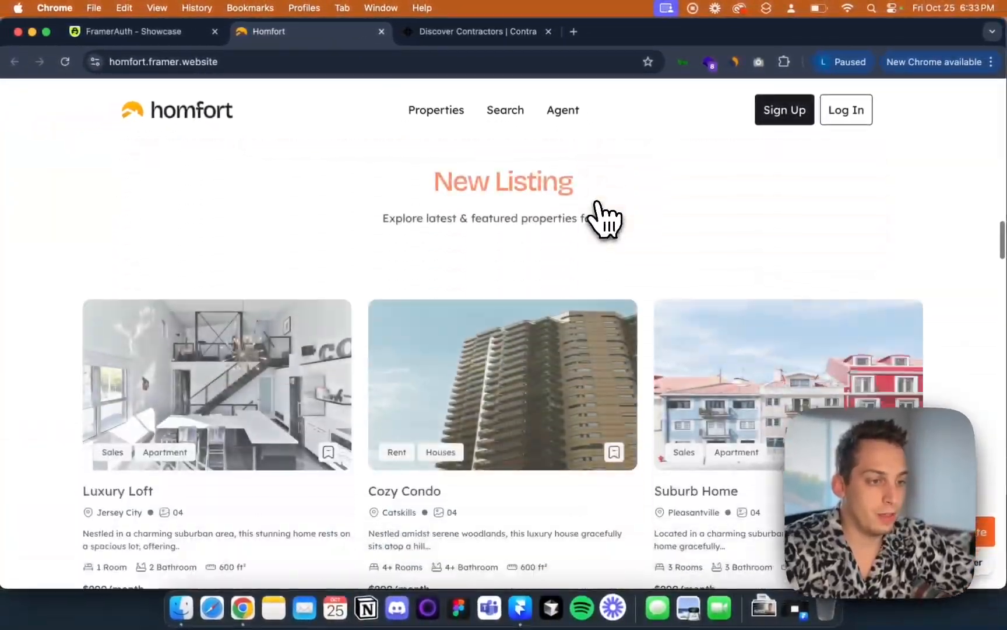
pyautogui.scroll(-2, 597, 203)
pyautogui.scroll(5, 597, 203)
pyautogui.scroll(-6, 597, 203)
pyautogui.click(501, 293)
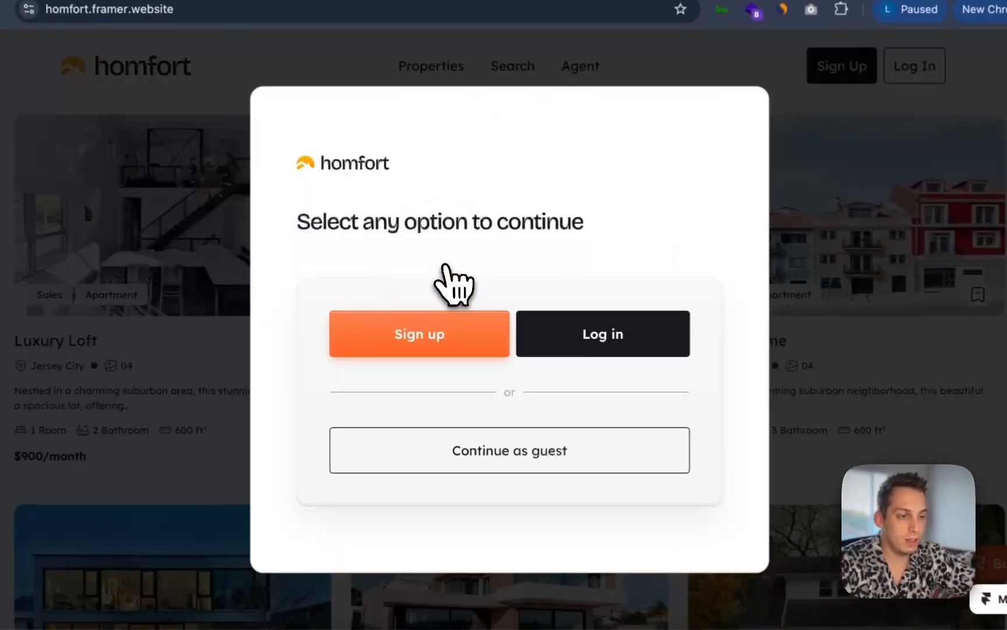
pyautogui.click(441, 446)
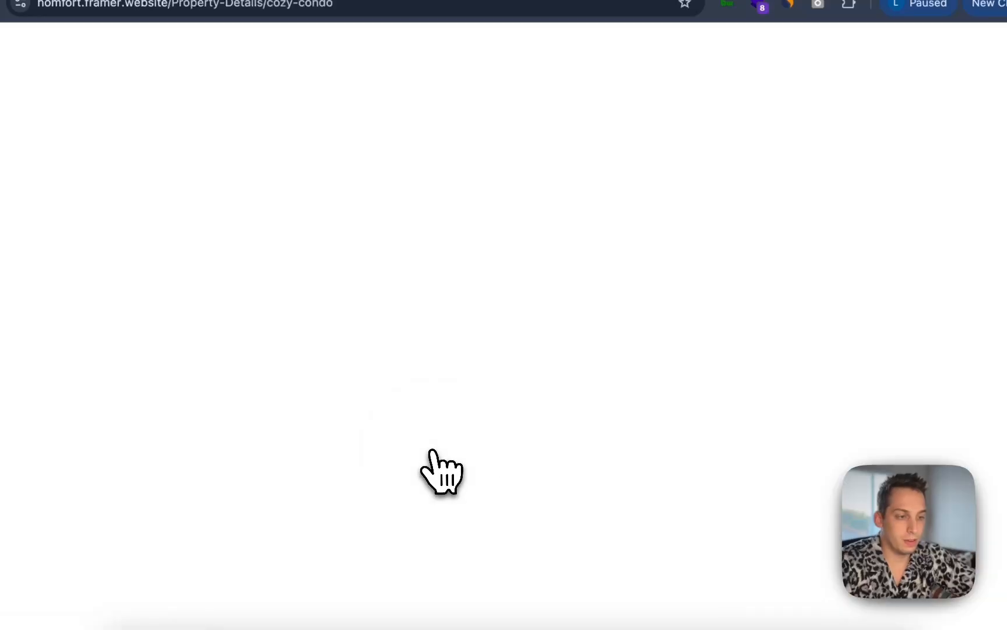
# Scroll to the Cozy Condo listing, open it, and choose to sign up for an account
pyautogui.scroll(-10, 411, 256)
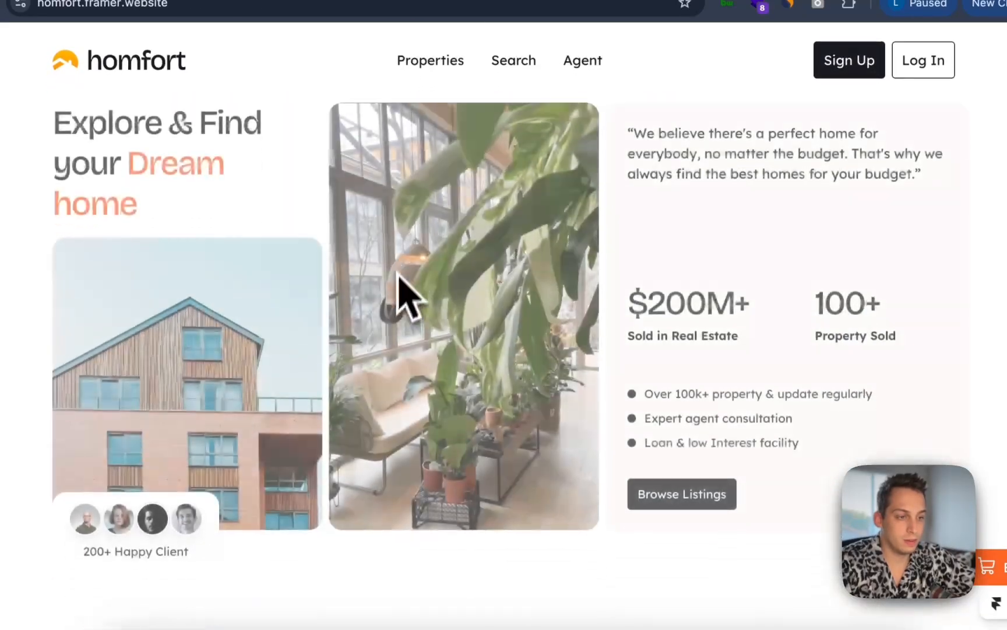
pyautogui.scroll(-10, 403, 327)
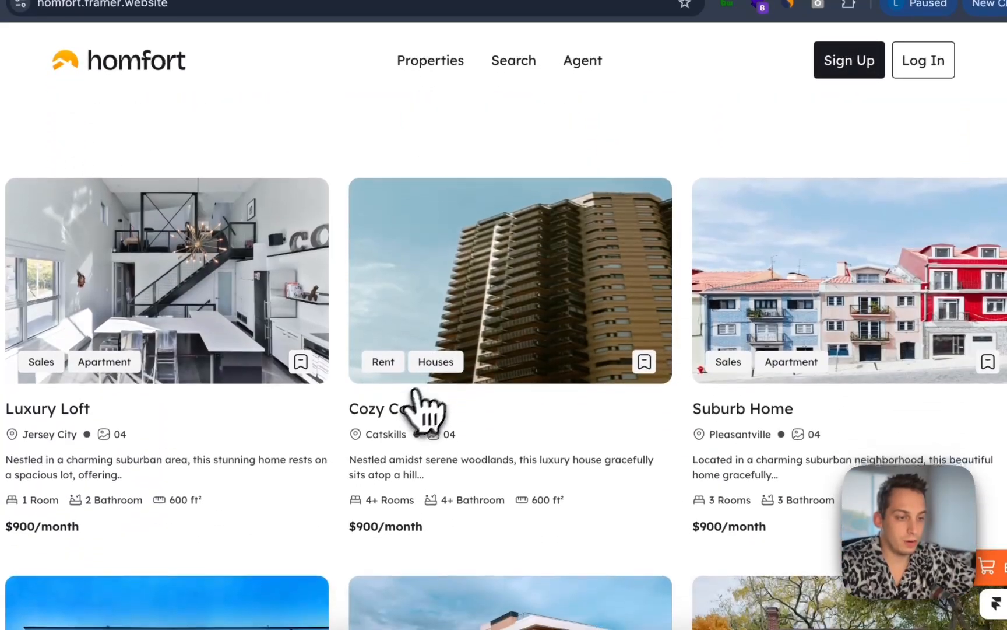
pyautogui.click(416, 397)
pyautogui.click(457, 341)
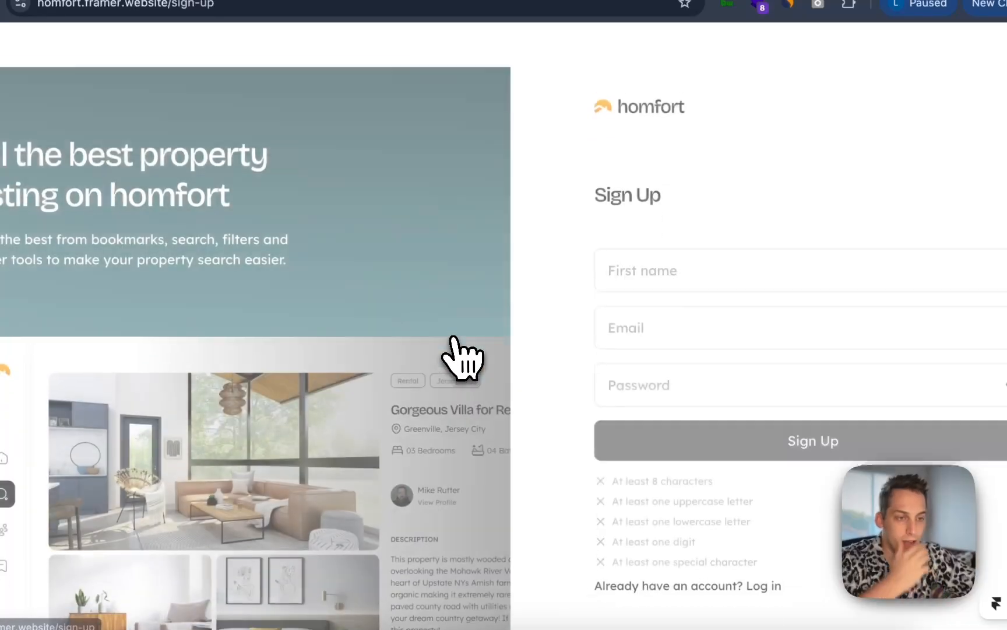
# Fill in the sign-up form's first name and e-mail fields
pyautogui.click(651, 233)
pyautogui.write('skmskksllk')
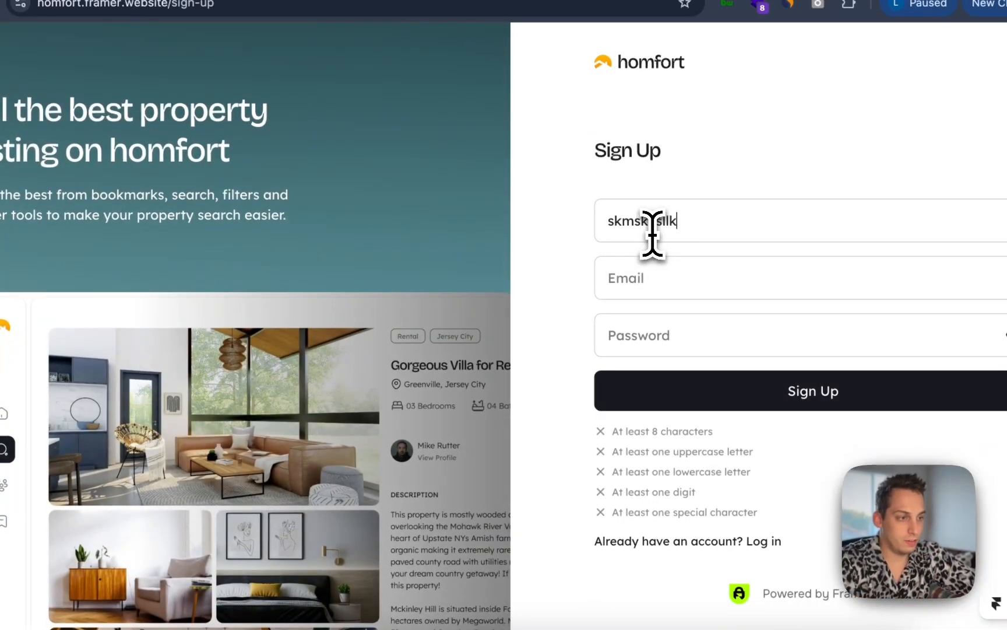
pyautogui.write('sa')
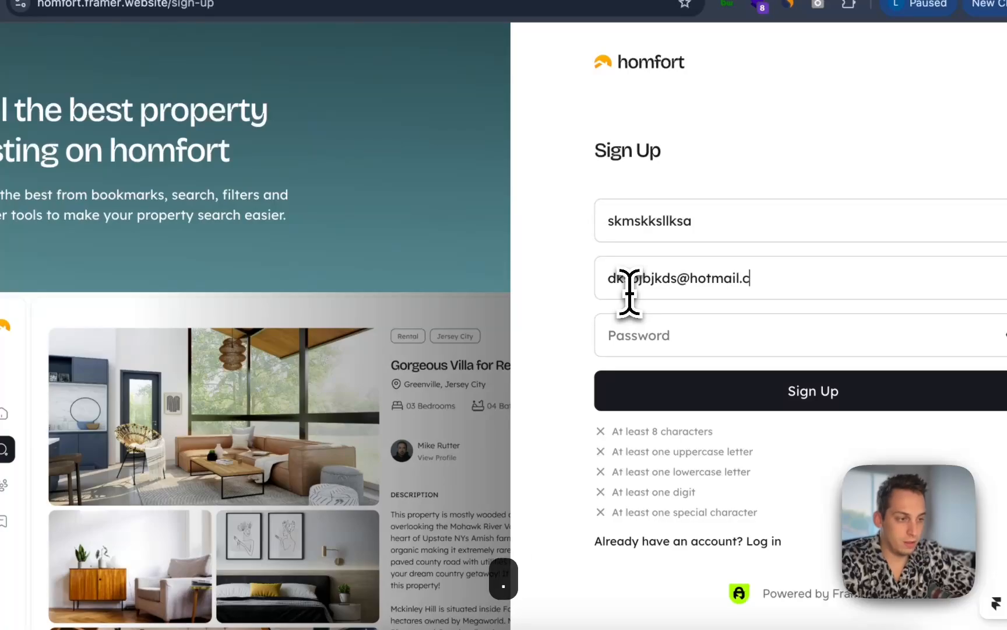
pyautogui.write('om')
# Enter an account password and try to submit the sign-up form
pyautogui.click(605, 335)
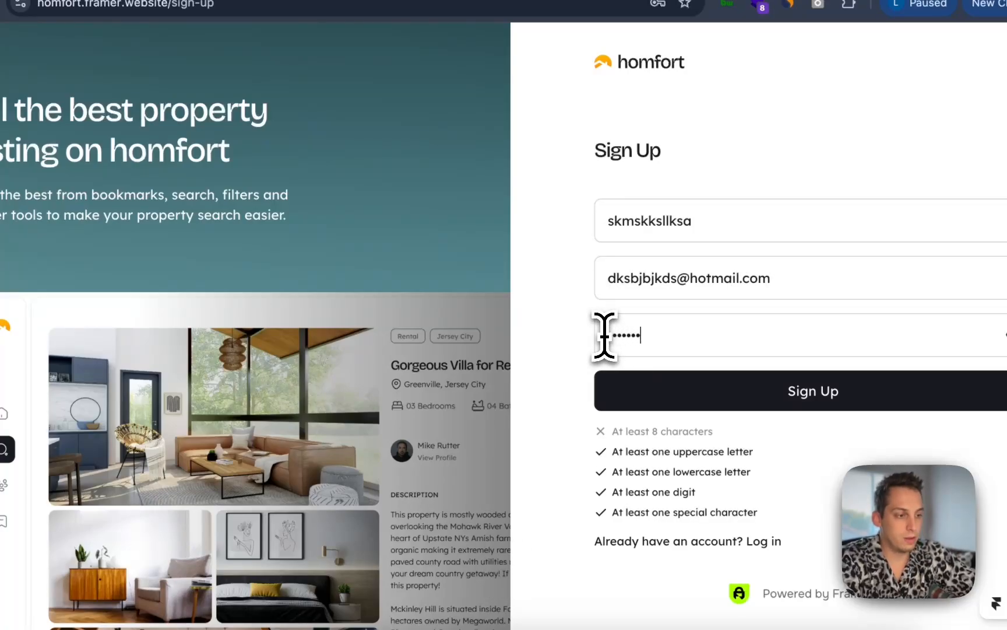
pyautogui.click(662, 400)
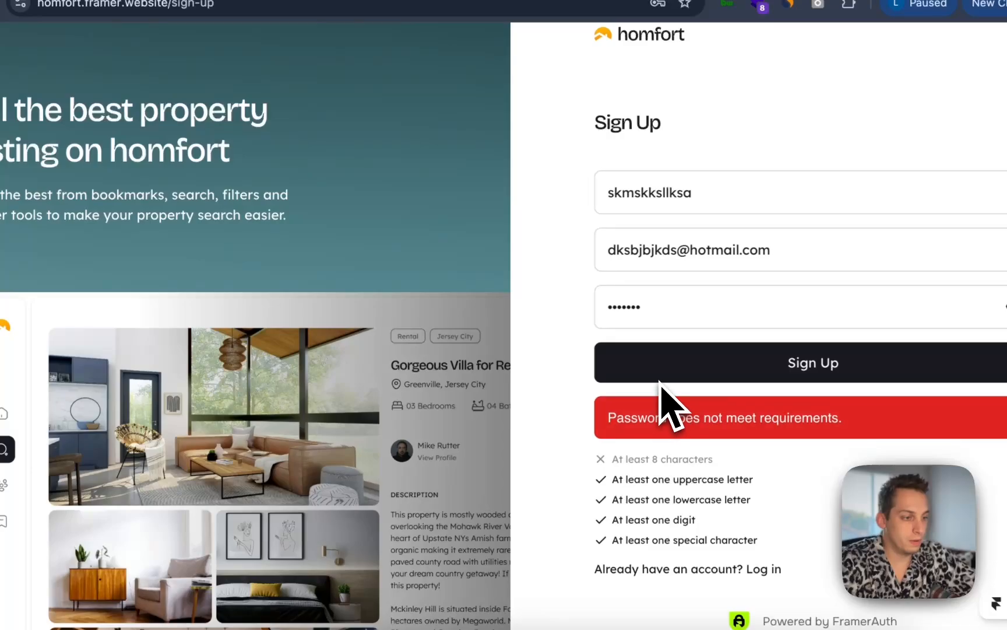
# Re-enter a valid account password, submit the sign-up, and decline saving the password in the browser
pyautogui.write('!')
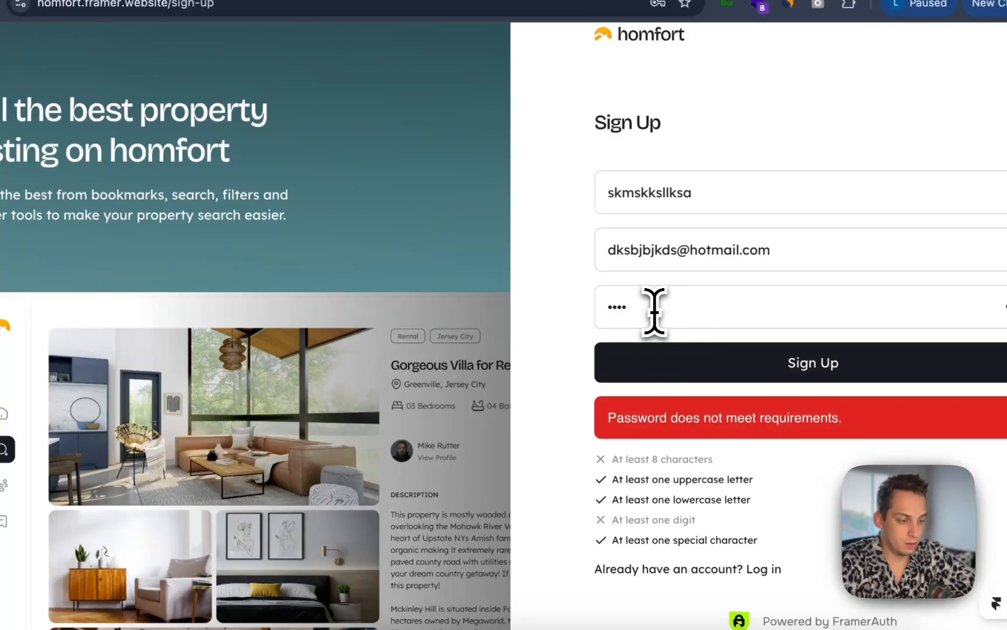
pyautogui.click(706, 376)
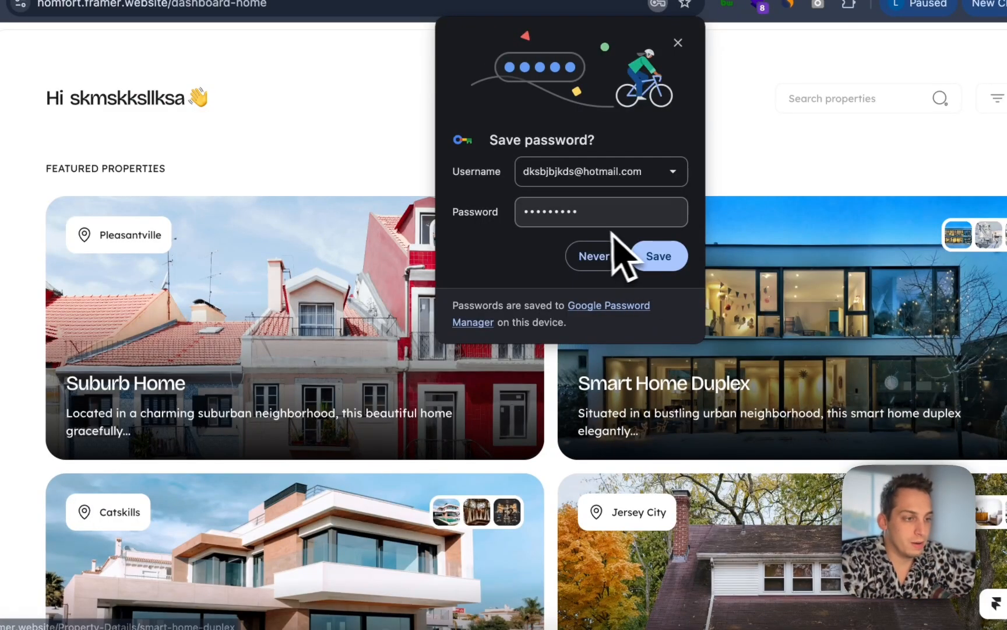
pyautogui.click(592, 264)
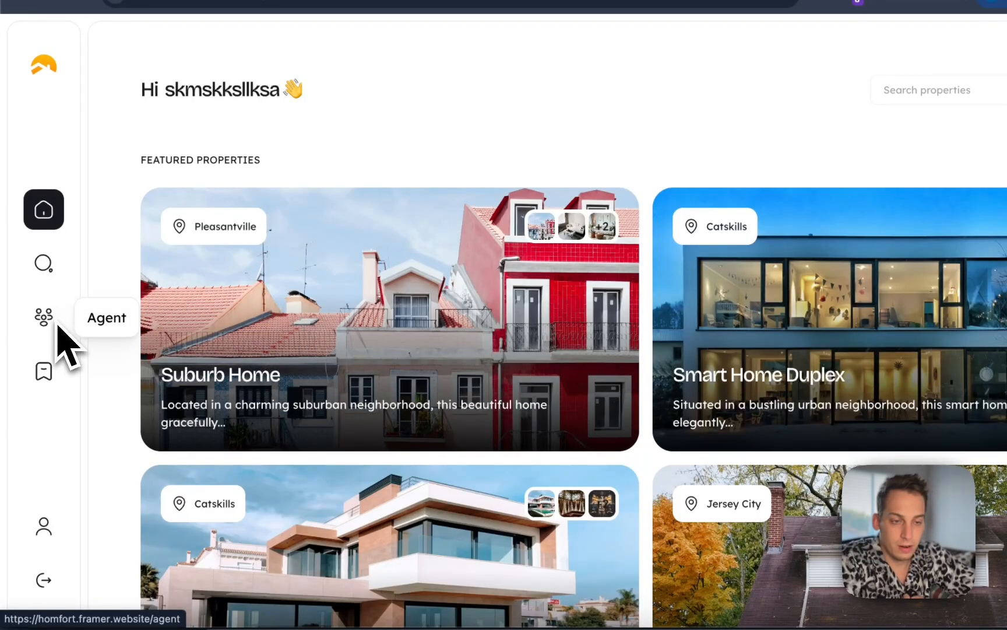
# Open the property search and toggle the Apartment, Houses and Duplex category filters on and off
pyautogui.click(46, 273)
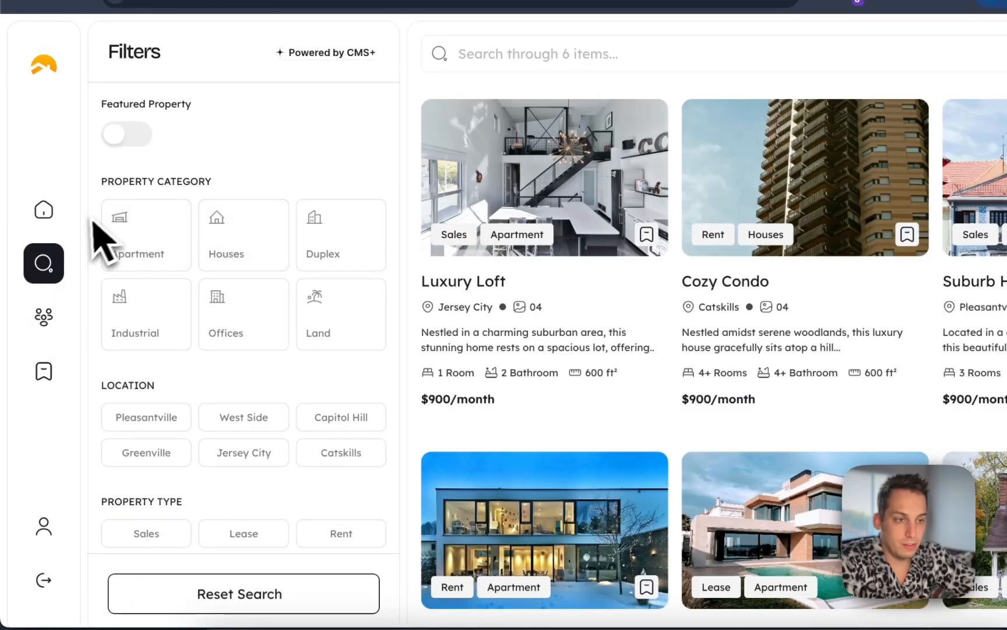
pyautogui.click(159, 263)
pyautogui.click(230, 252)
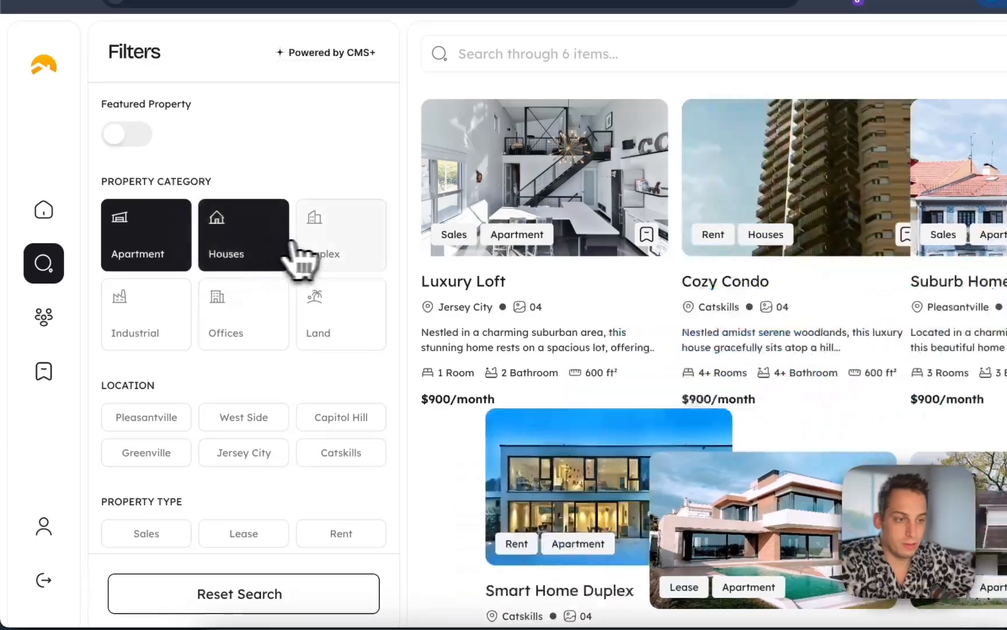
pyautogui.click(323, 256)
pyautogui.click(328, 252)
pyautogui.click(268, 258)
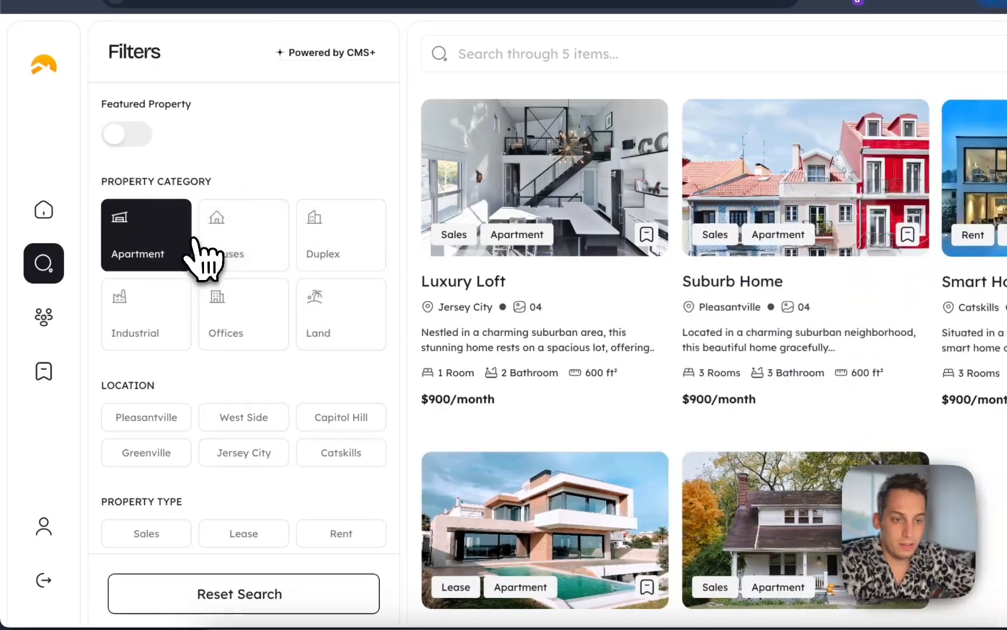
pyautogui.click(175, 256)
# Browse the Agents page, then return to the search page and scroll through its filter options
pyautogui.click(49, 324)
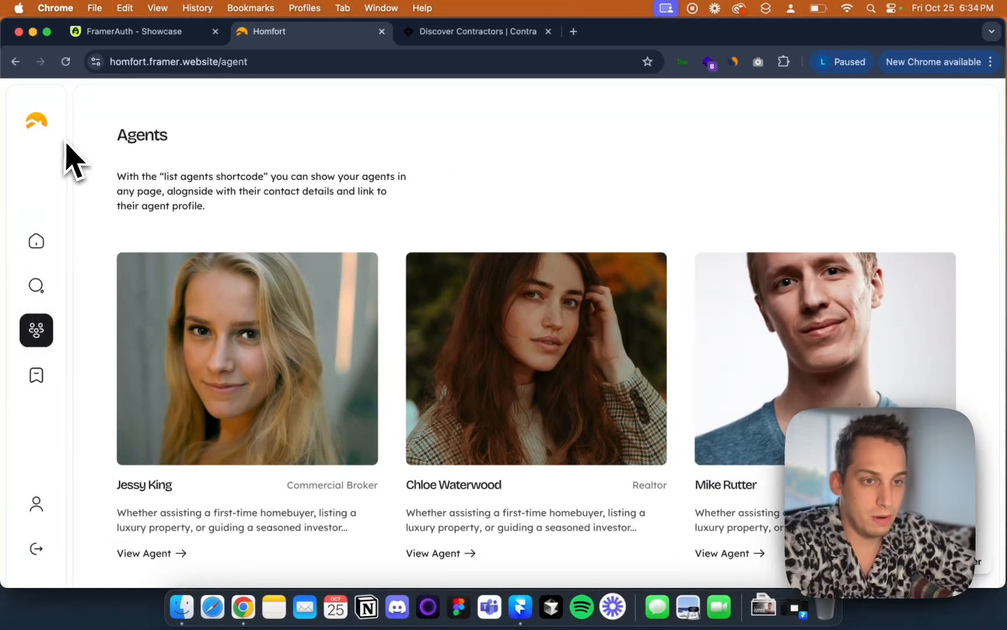
pyautogui.scroll(-3, 128, 414)
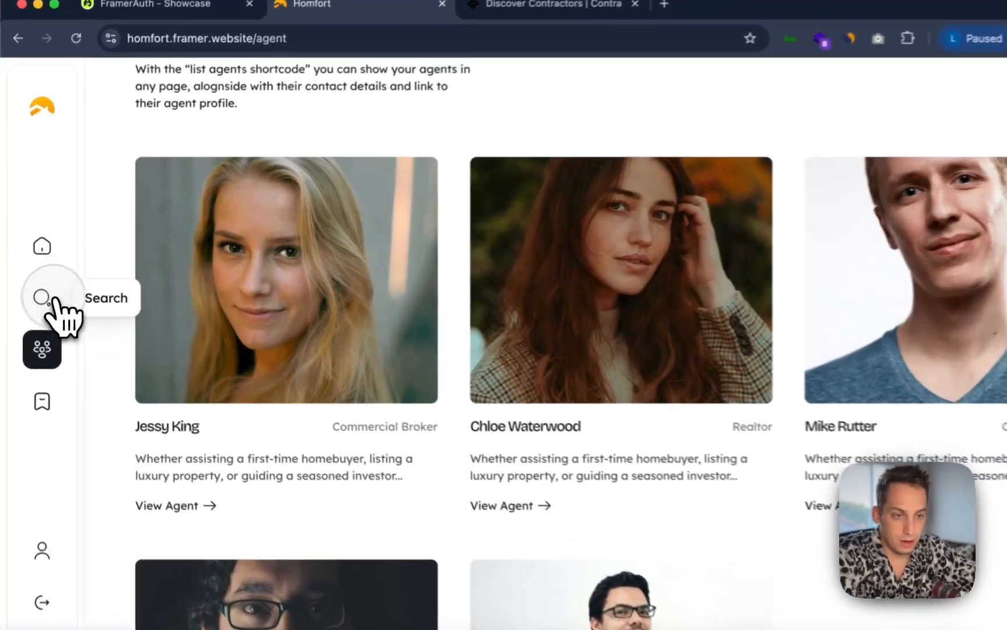
pyautogui.click(36, 285)
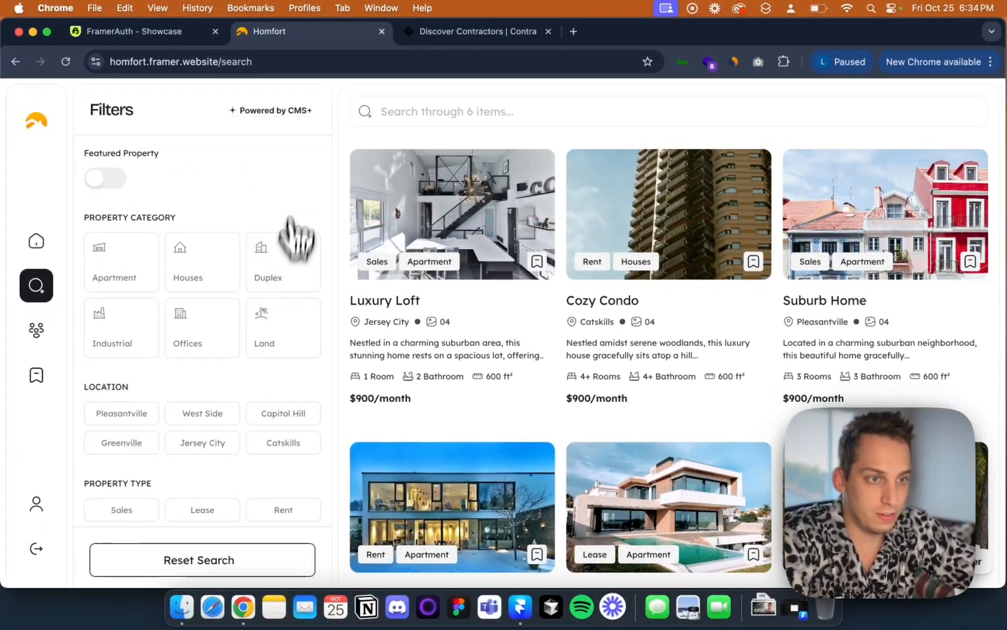
pyautogui.scroll(-5, 243, 173)
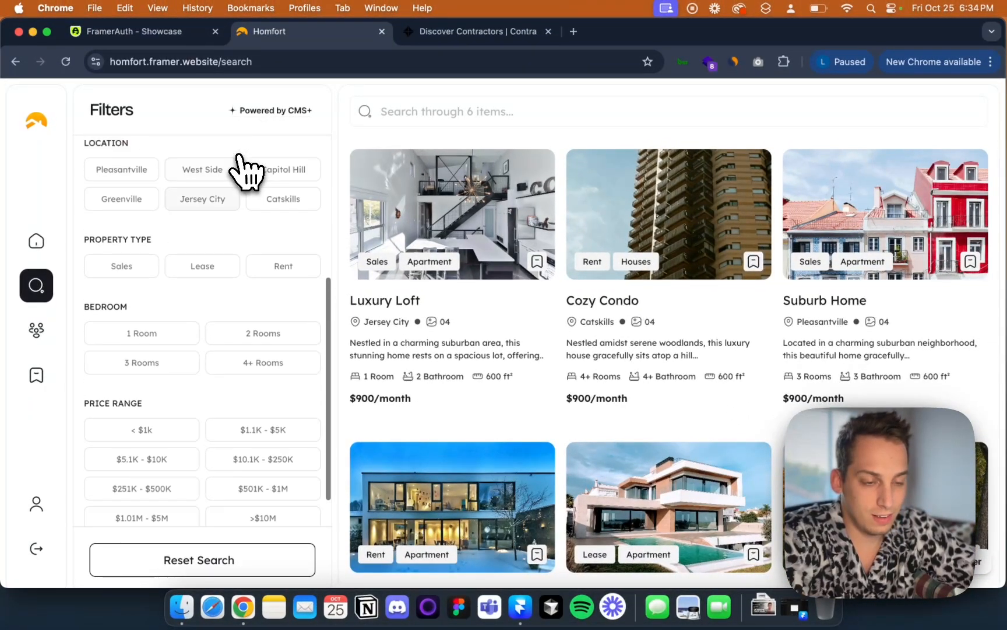
pyautogui.scroll(5, 247, 175)
pyautogui.scroll(-6, 270, 373)
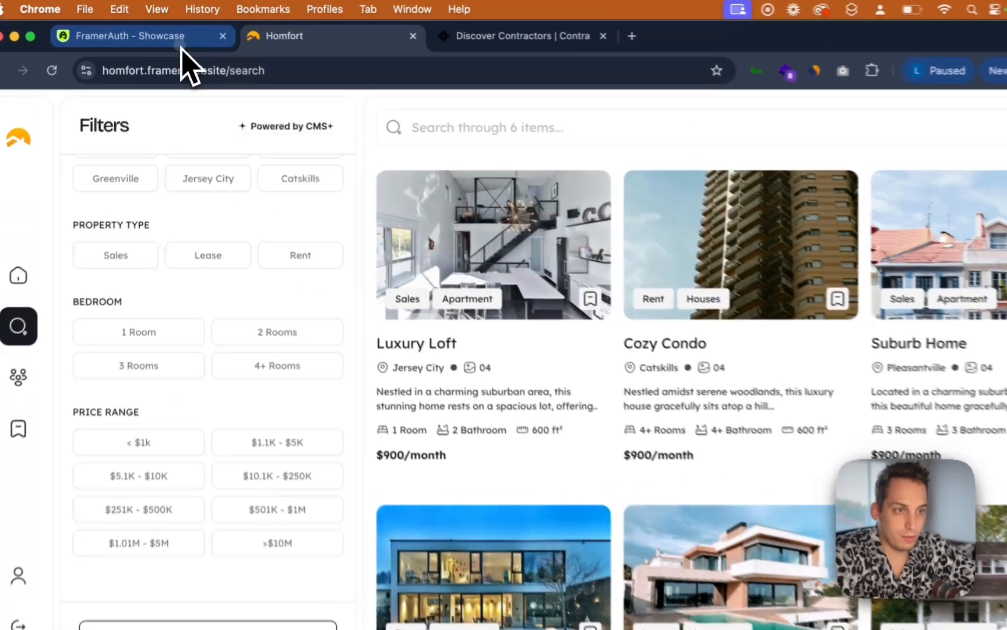
# Return to the FramerAuth site's home page and scroll down to its pricing section
pyautogui.click(177, 37)
pyautogui.scroll(10, 394, 151)
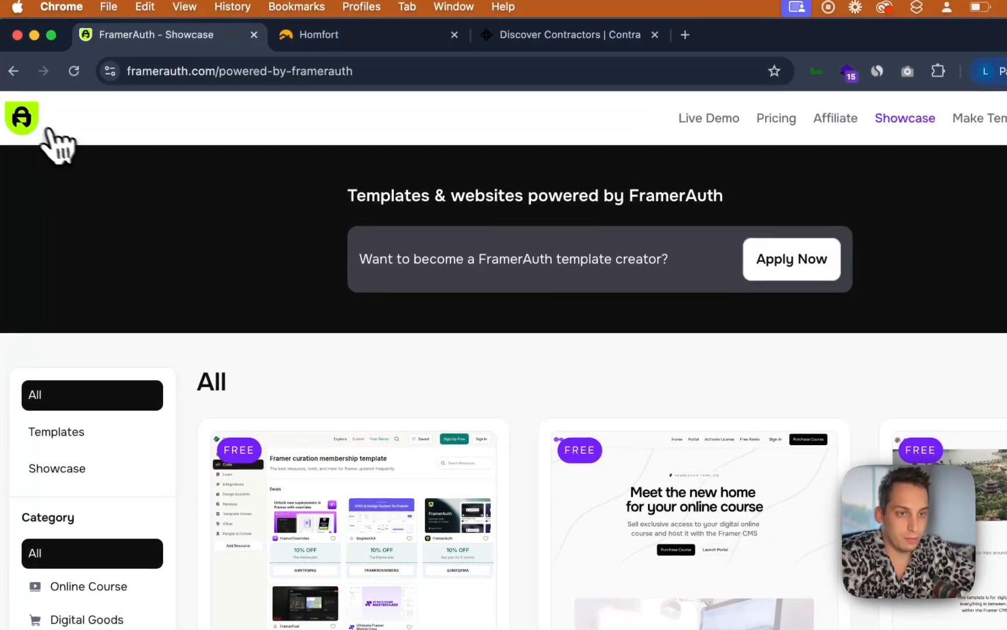
pyautogui.click(49, 129)
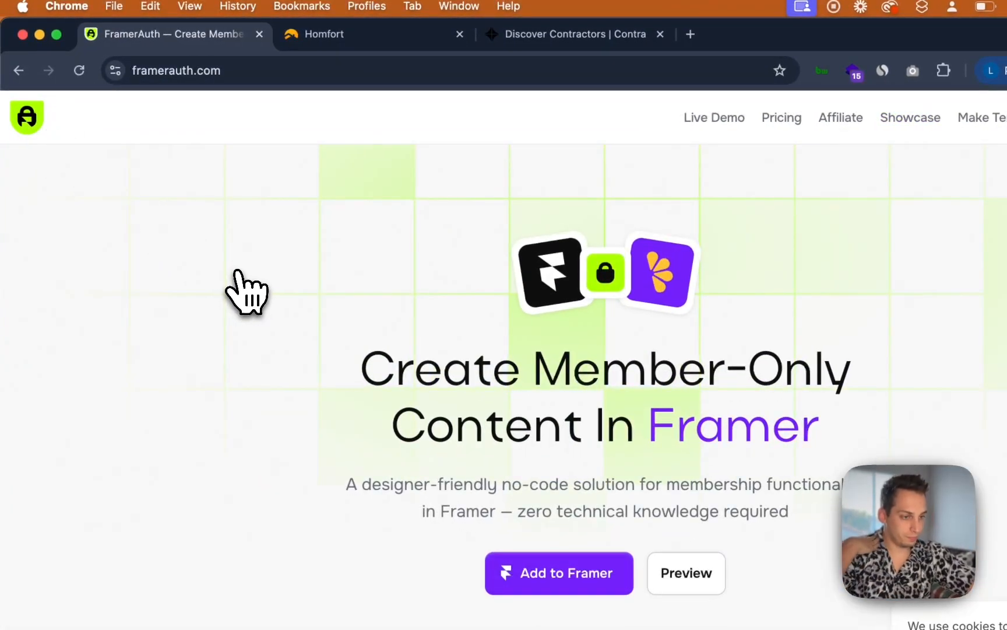
pyautogui.scroll(-10, 198, 349)
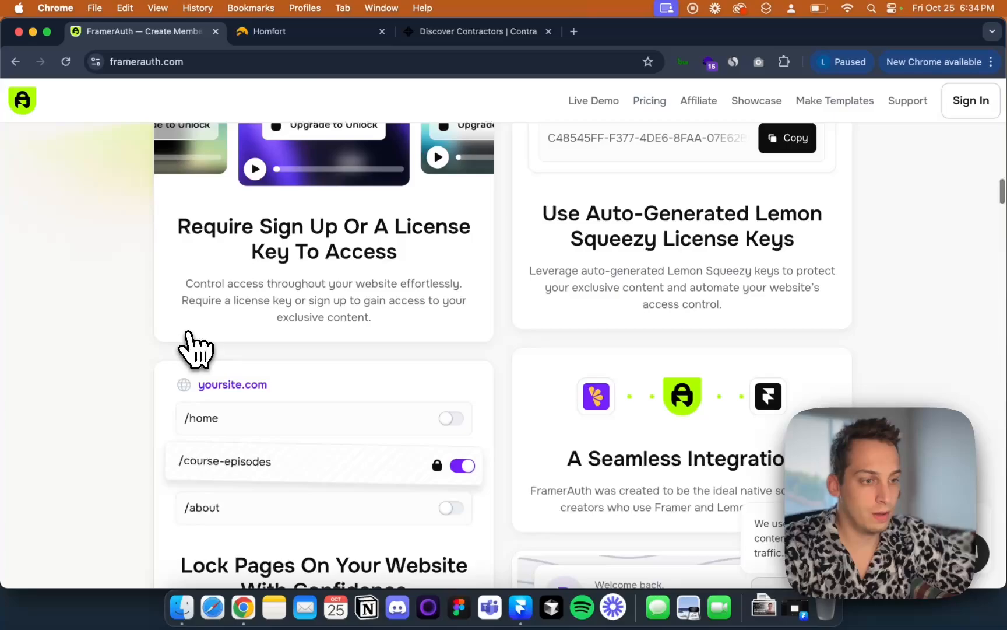
pyautogui.scroll(-20, 196, 350)
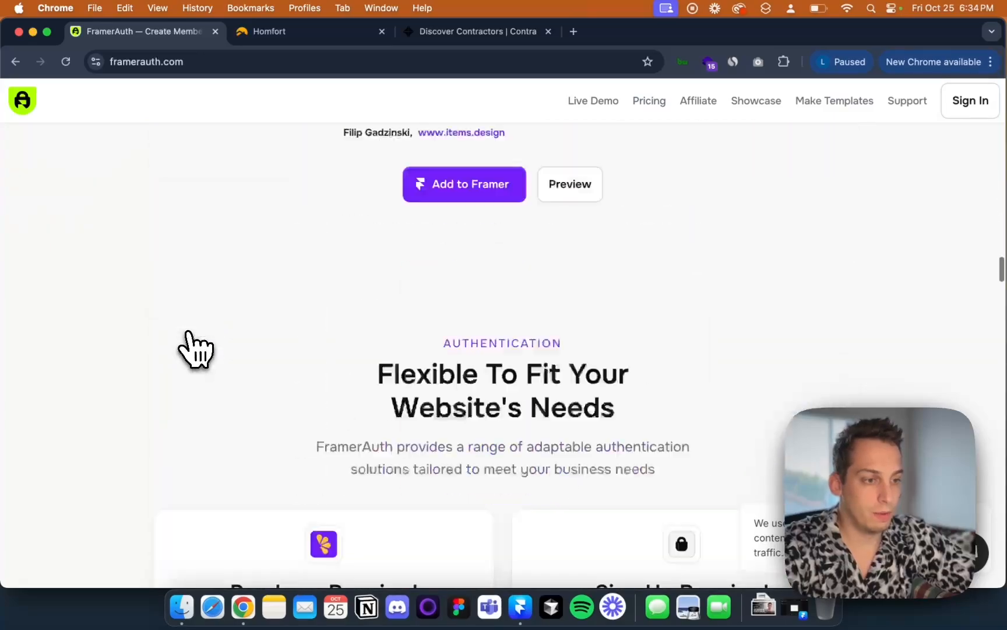
pyautogui.scroll(2, 195, 350)
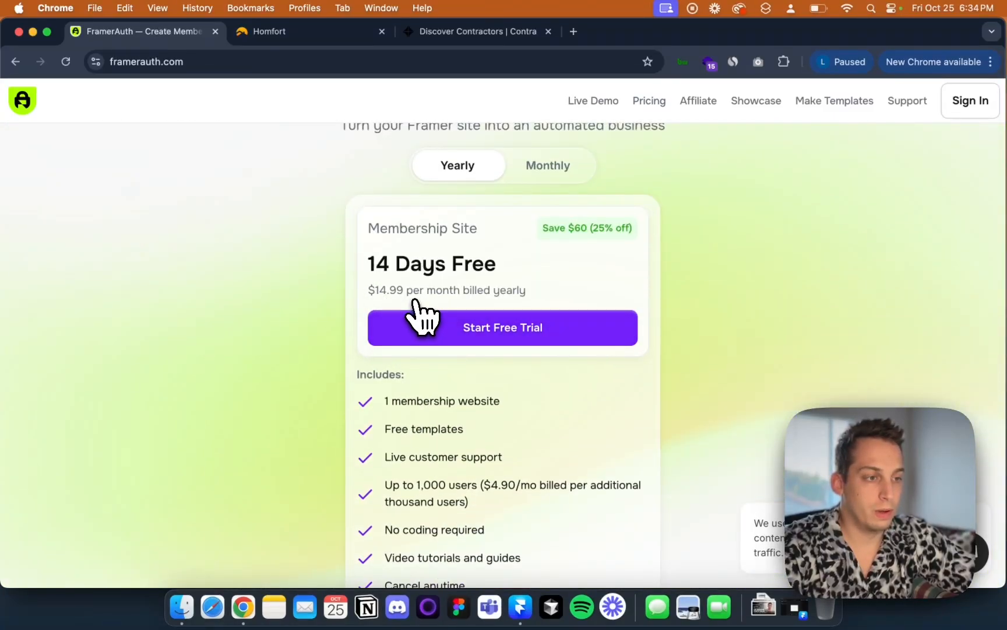
pyautogui.scroll(1, 420, 332)
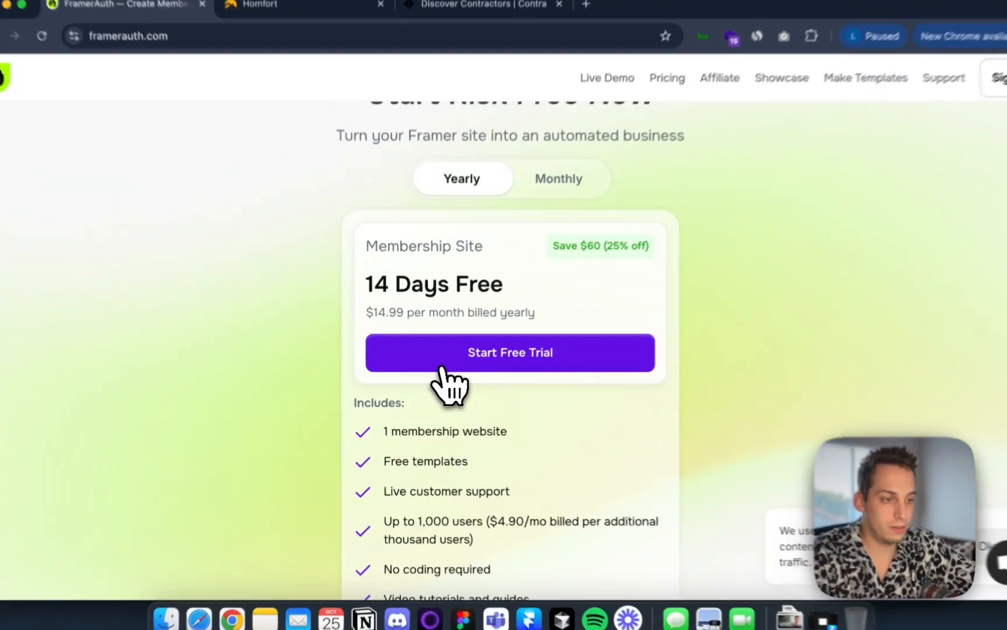
# Start the free trial for the Membership Site plan and choose the Monthly billing option at checkout
pyautogui.click(426, 370)
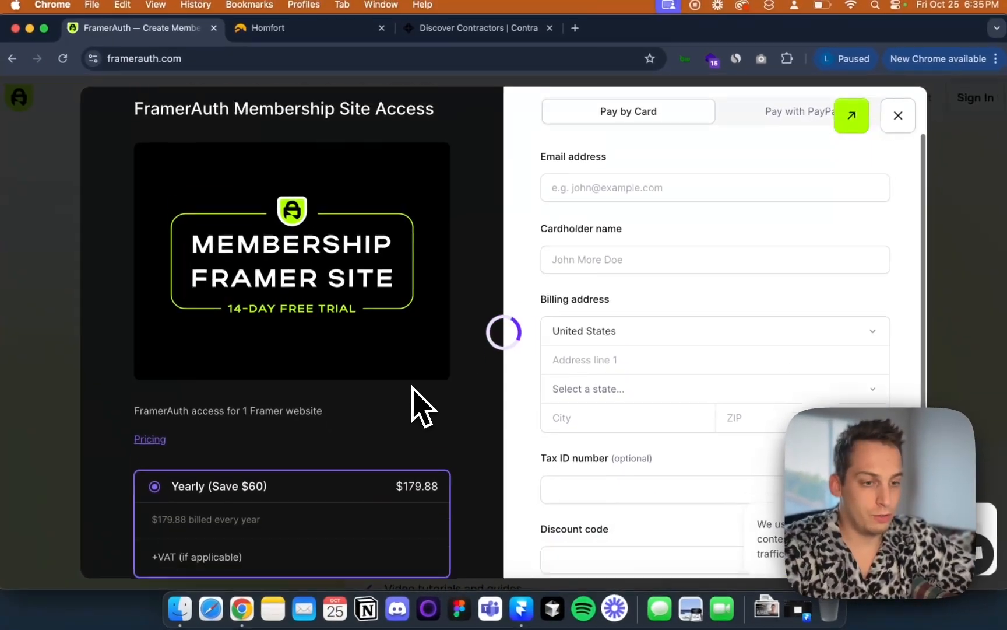
pyautogui.scroll(-5, 412, 386)
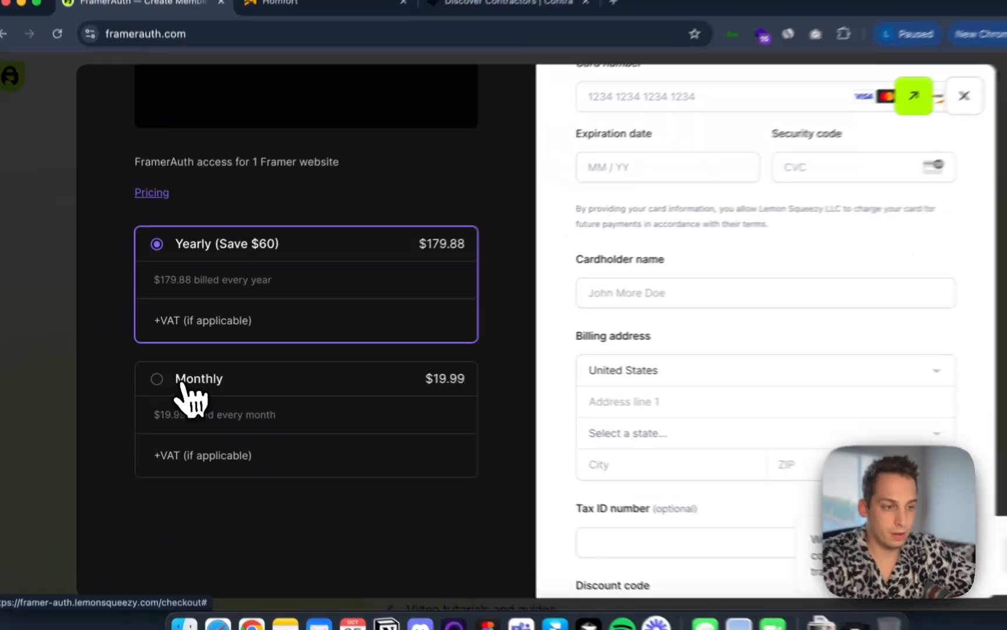
pyautogui.click(175, 391)
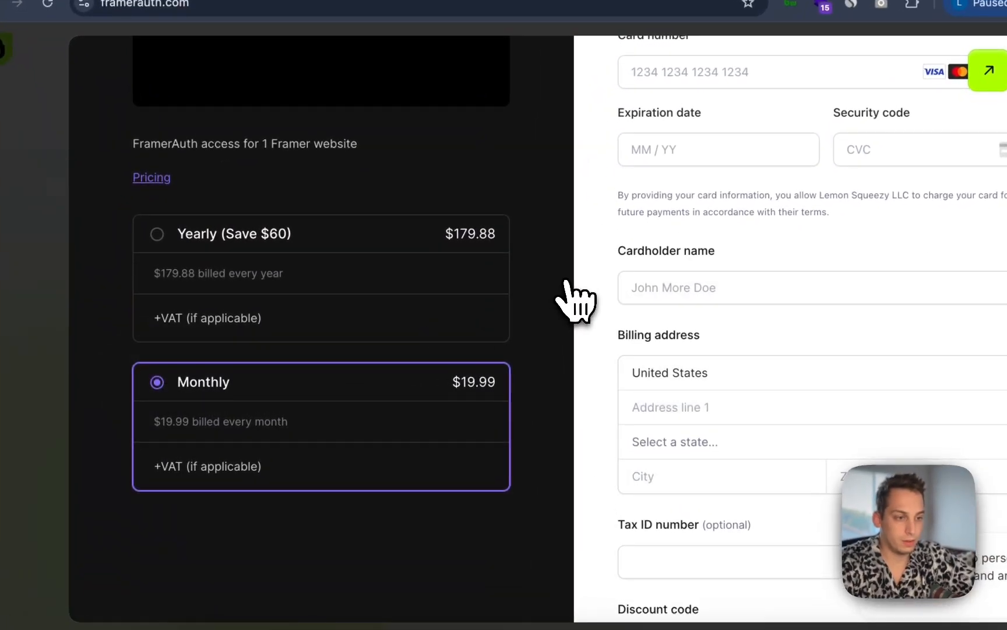
pyautogui.scroll(4, 535, 297)
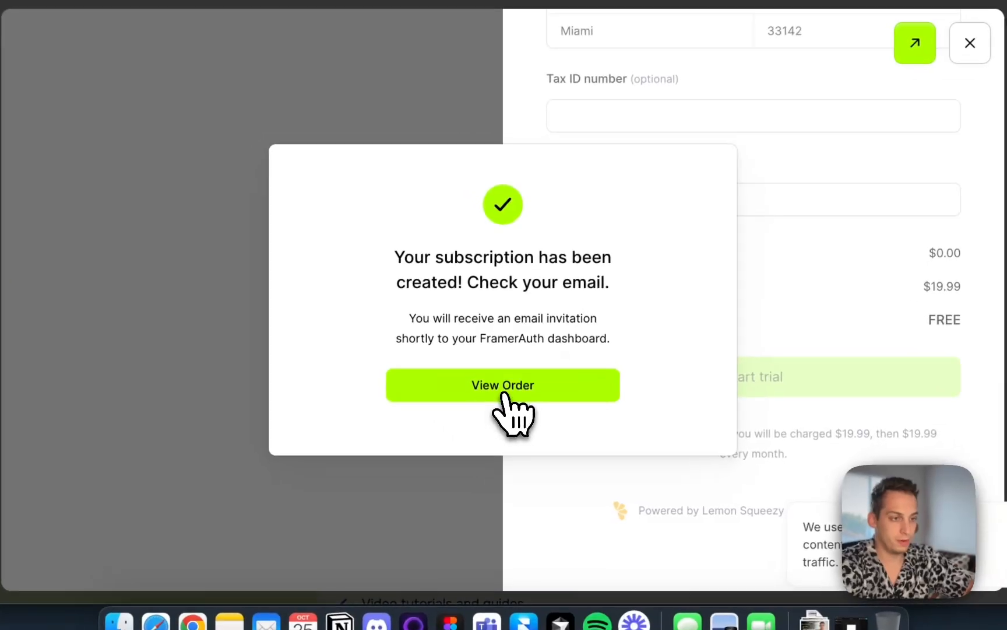
# Open the order details and scroll through its order summary and subscription
pyautogui.click(509, 403)
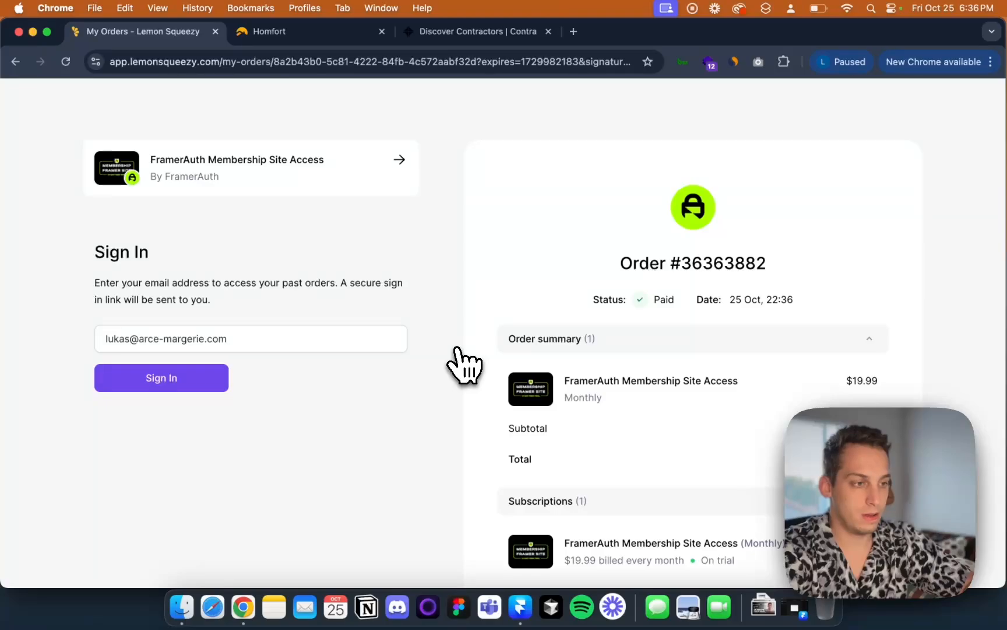
pyautogui.scroll(-5, 464, 365)
pyautogui.scroll(5, 465, 365)
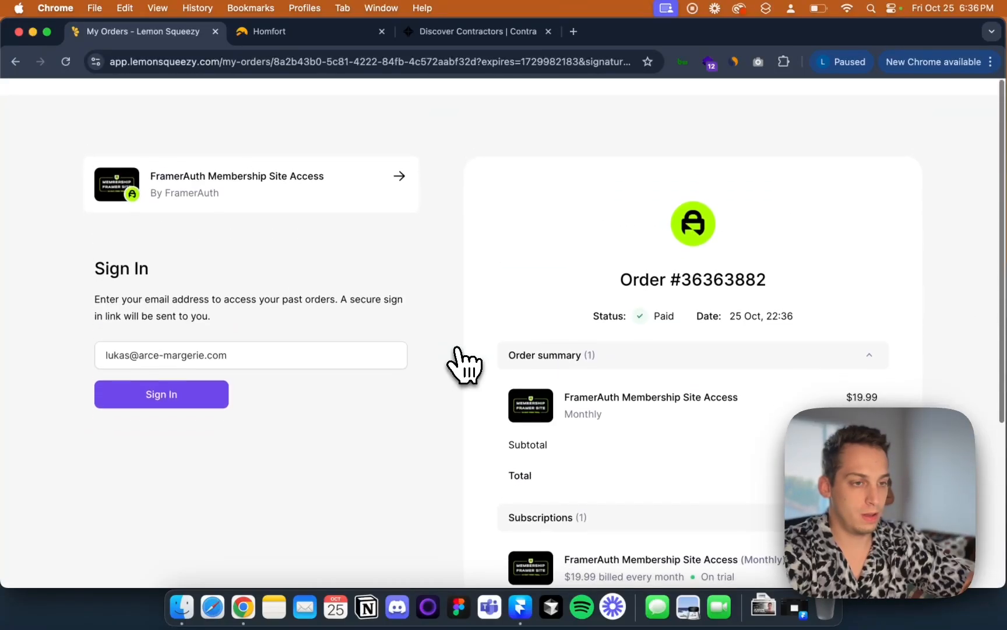
pyautogui.scroll(-3, 464, 366)
pyautogui.scroll(2, 466, 365)
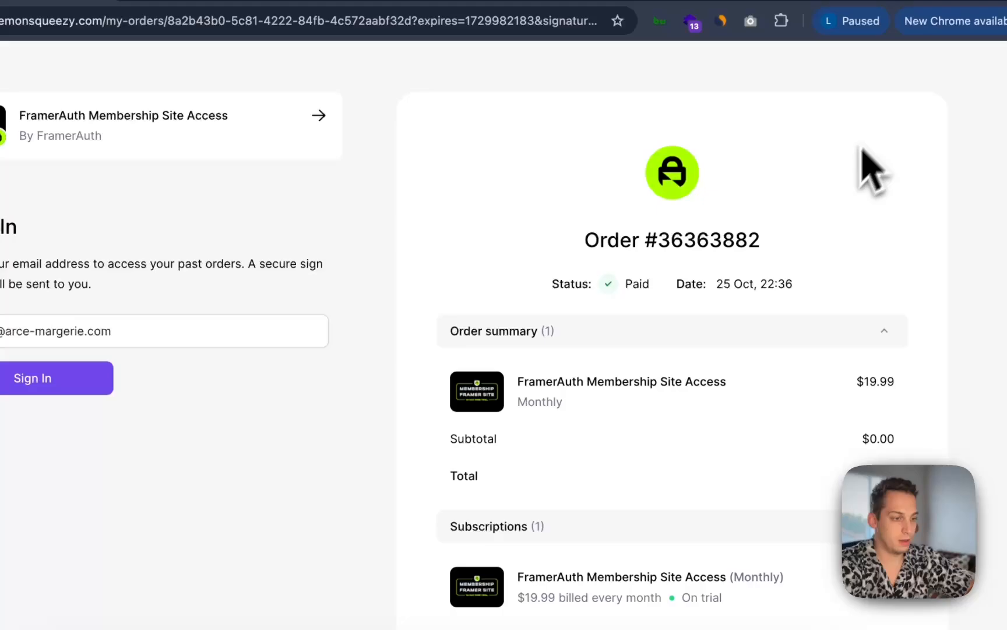
pyautogui.scroll(-3, 724, 389)
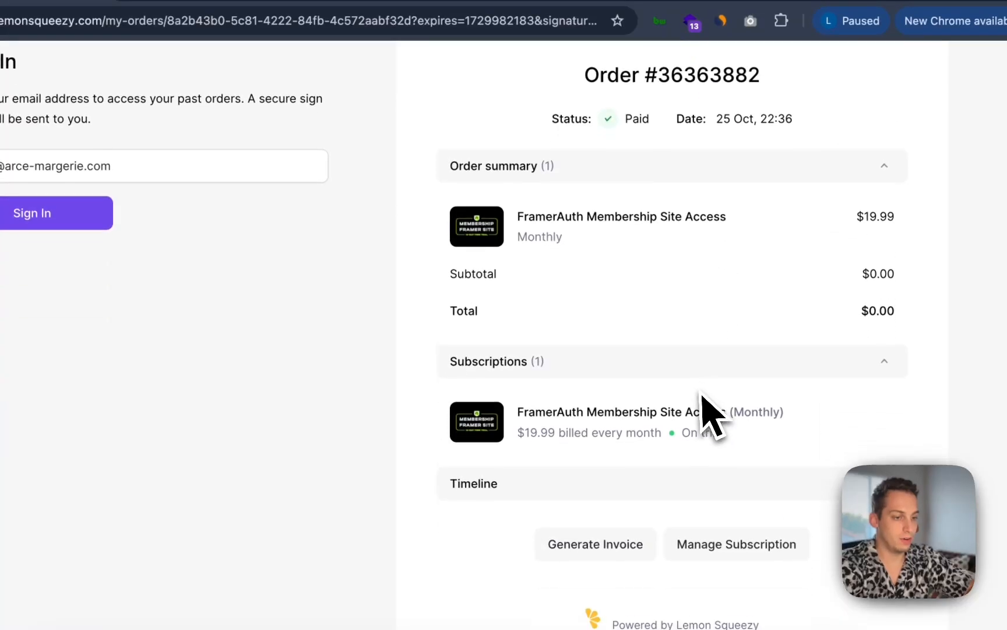
pyautogui.scroll(-2, 711, 415)
pyautogui.scroll(5, 712, 417)
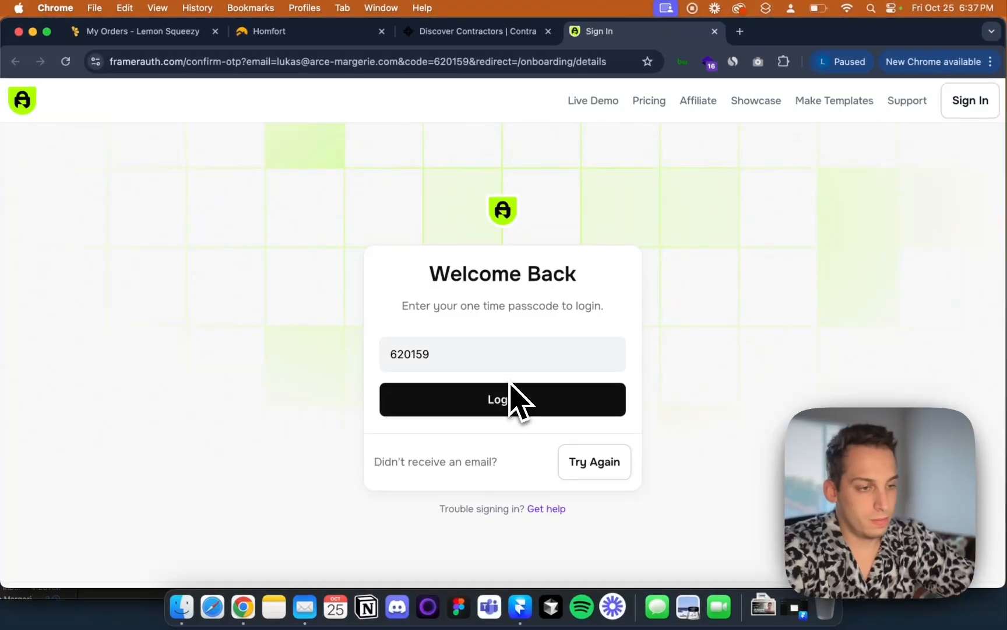
# Log in with the emailed one-time passcode and enter Talent Marketplace as the onboarding project name
pyautogui.click(457, 399)
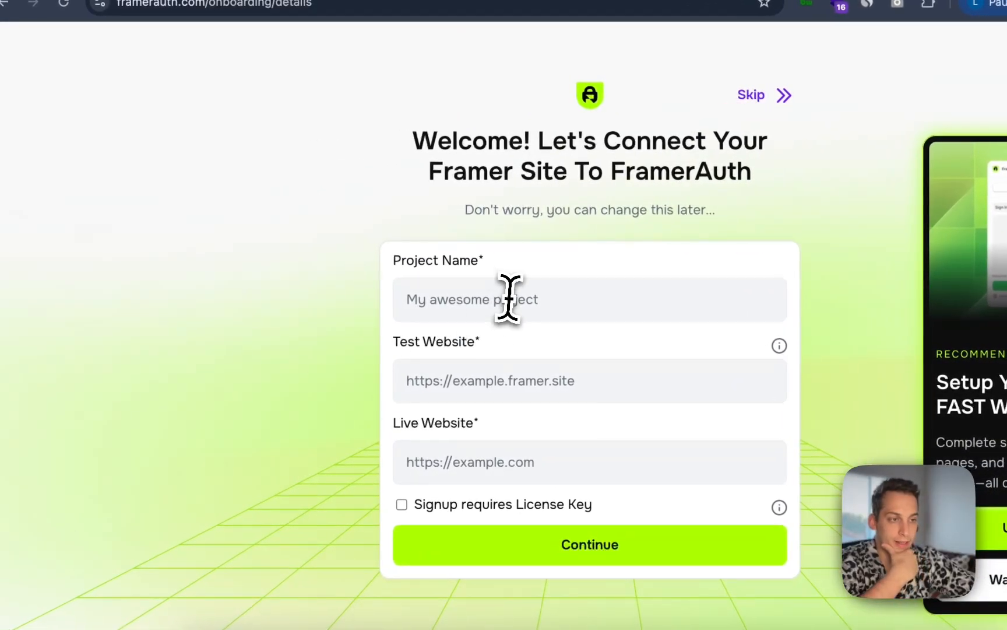
pyautogui.click(364, 308)
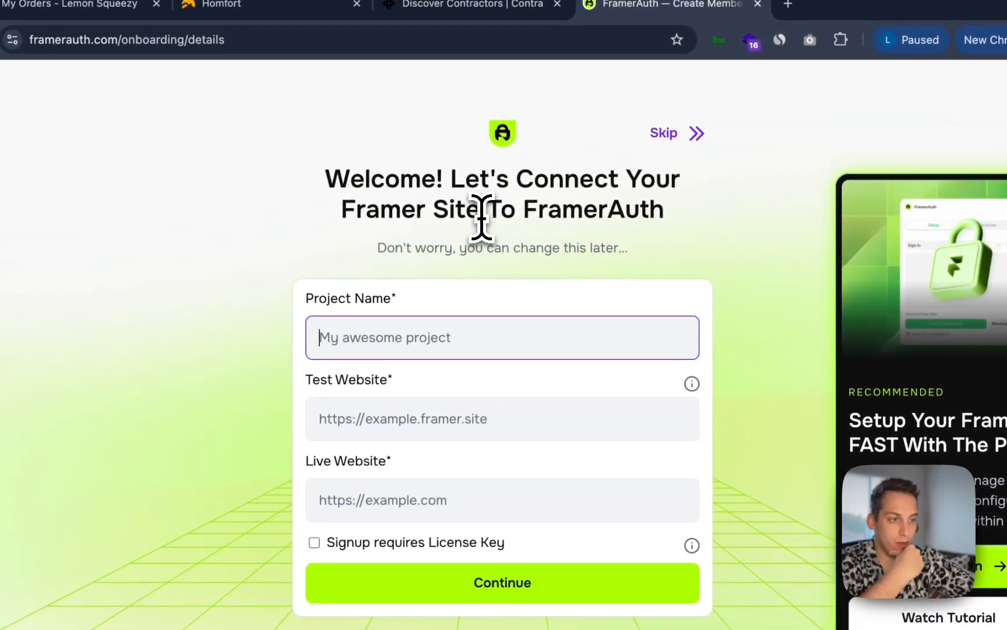
pyautogui.moveTo(387, 251); pyautogui.dragTo(610, 254)
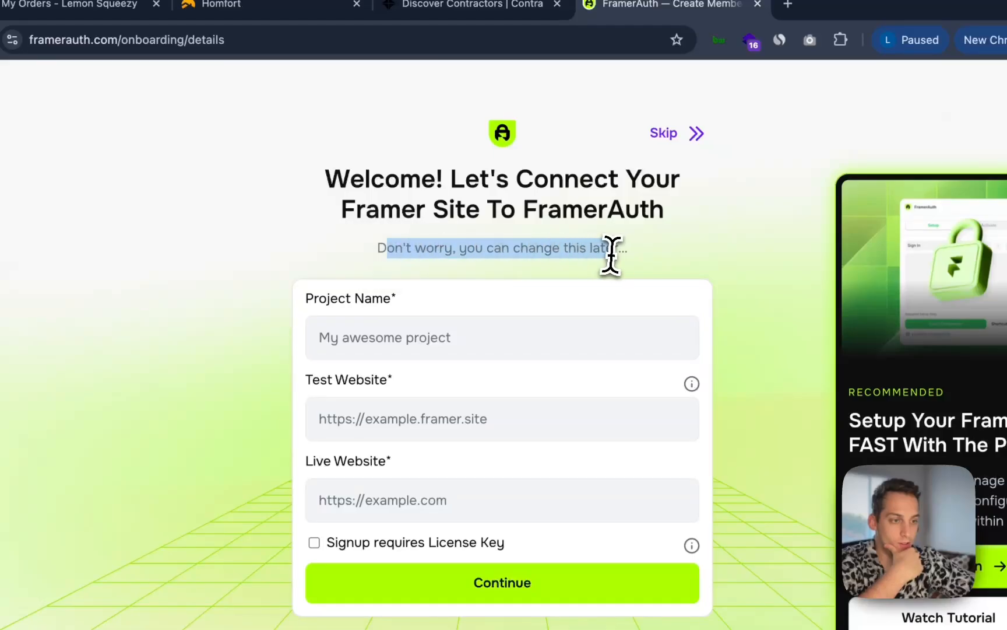
pyautogui.click(411, 337)
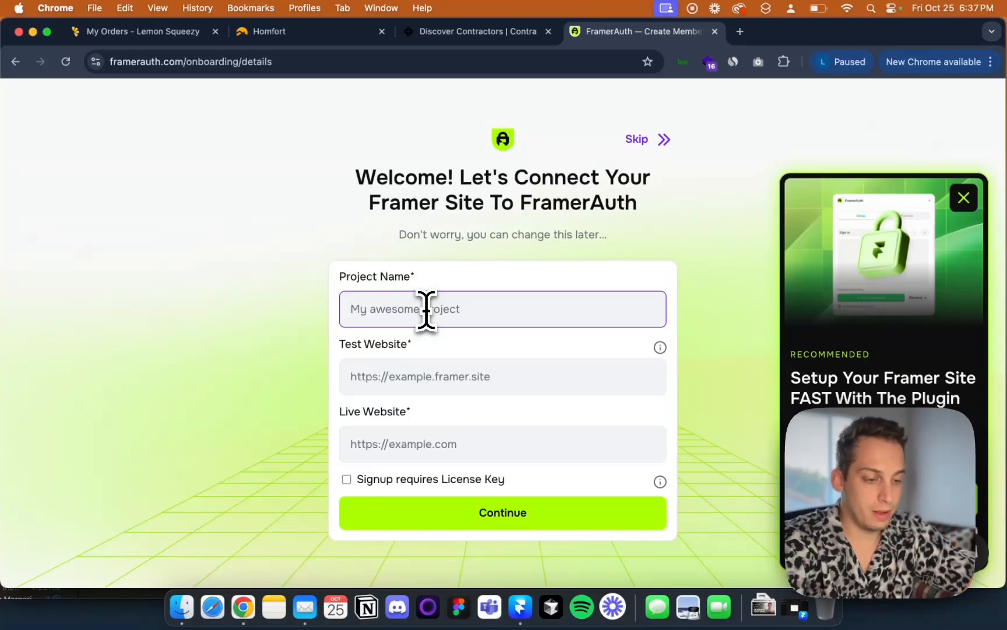
pyautogui.write('t ')
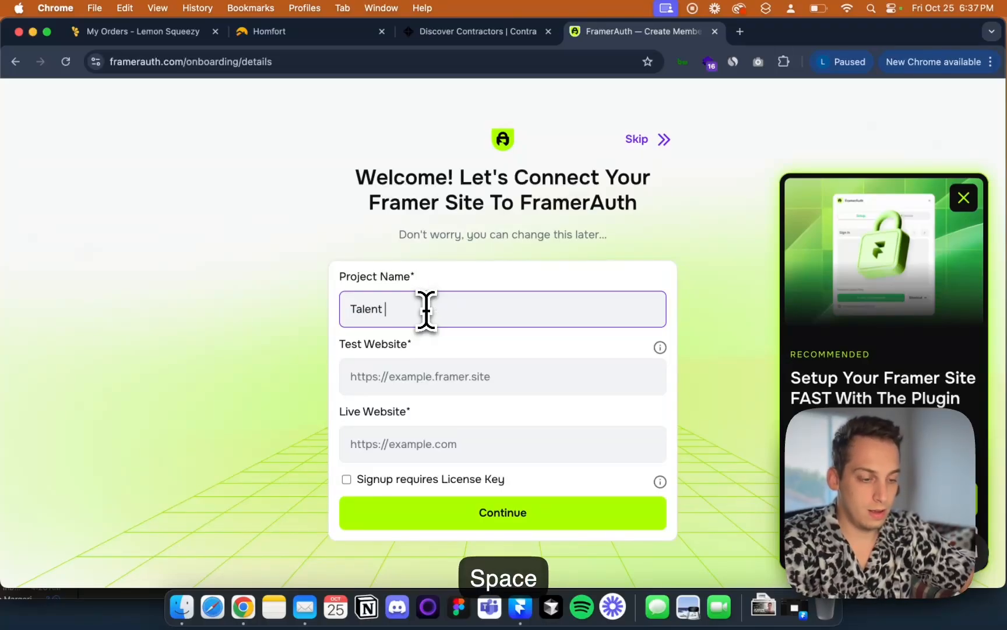
pyautogui.write('Marketpla')
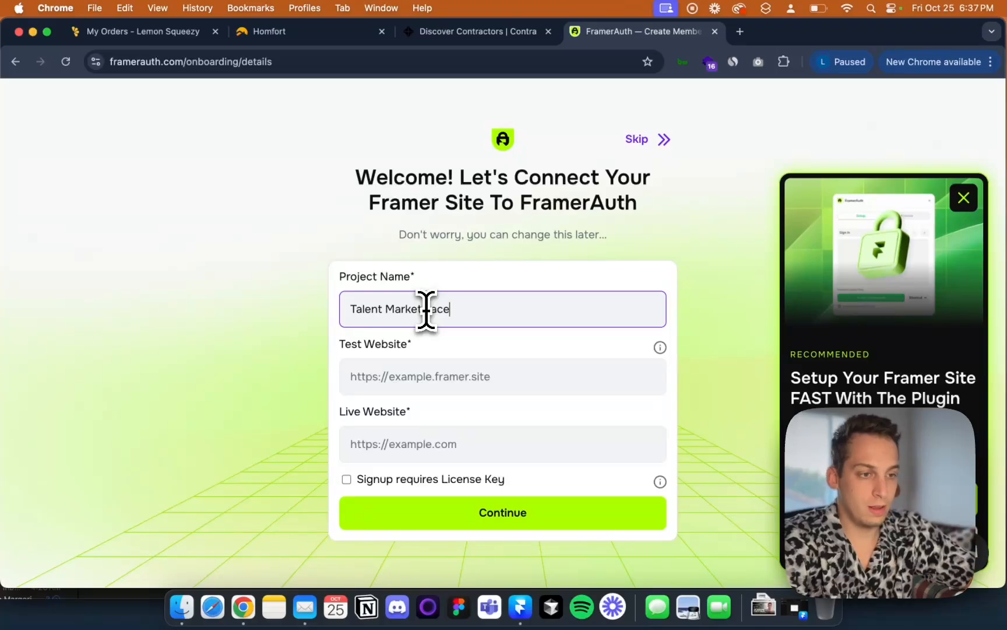
pyautogui.write('ce')
# Copy the published Framer site's URL from the Talent Marketplace project and paste it as the test website
pyautogui.click(432, 376)
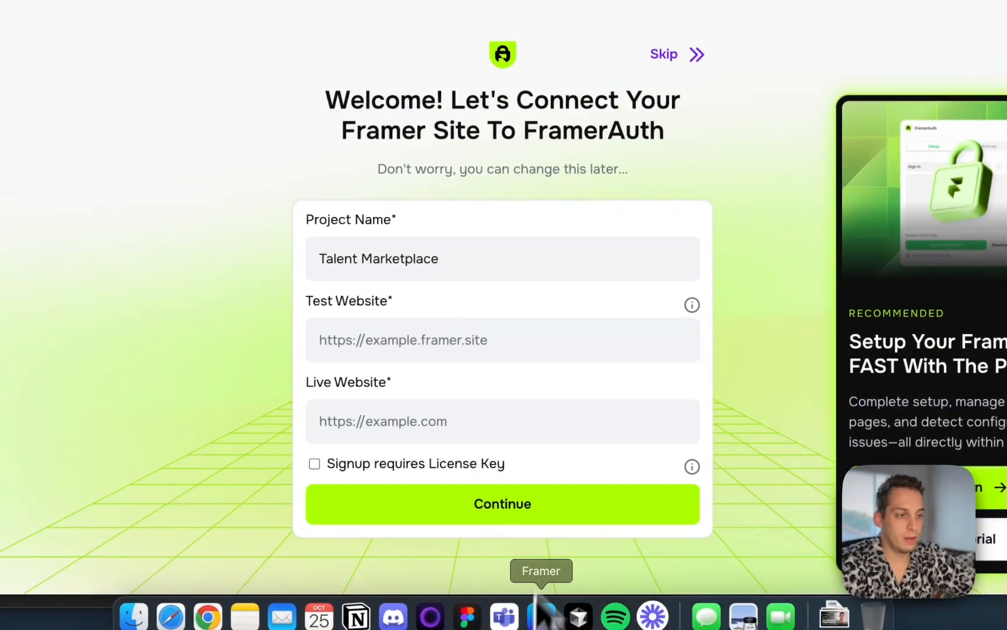
pyautogui.click(523, 616)
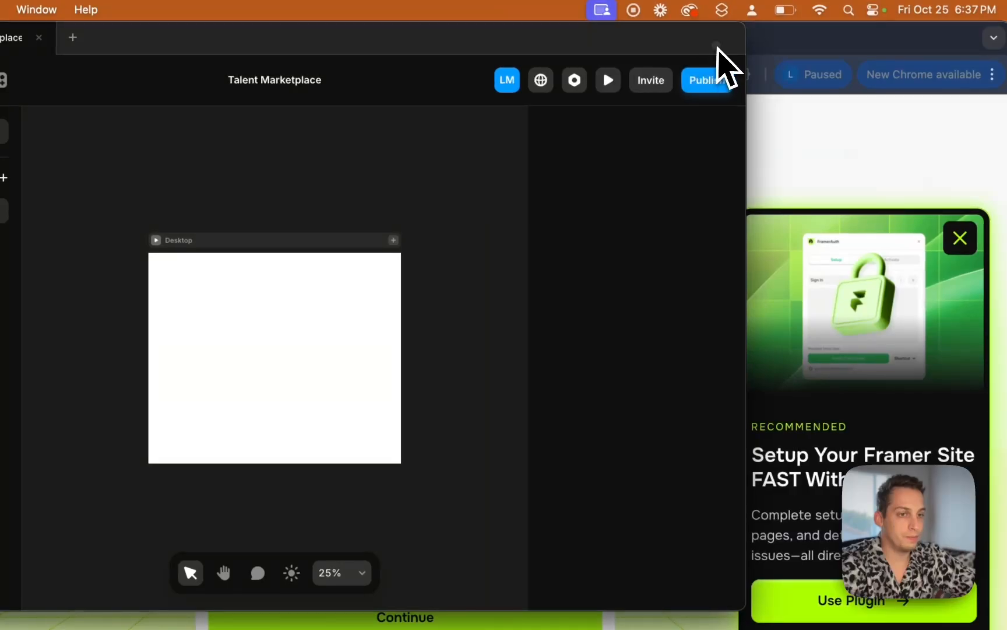
pyautogui.moveTo(744, 45); pyautogui.dragTo(996, 29)
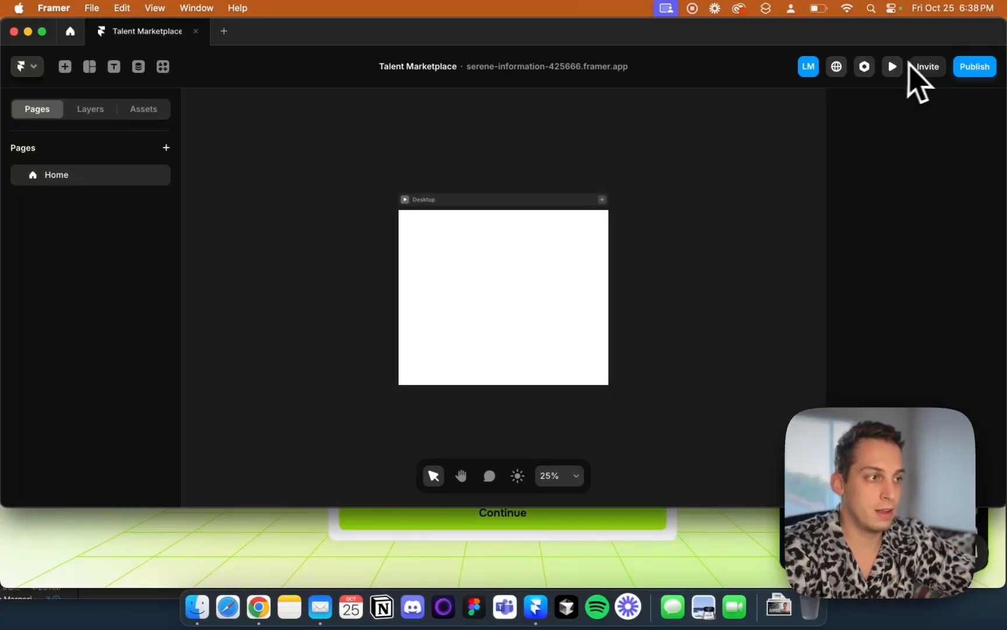
pyautogui.click(970, 68)
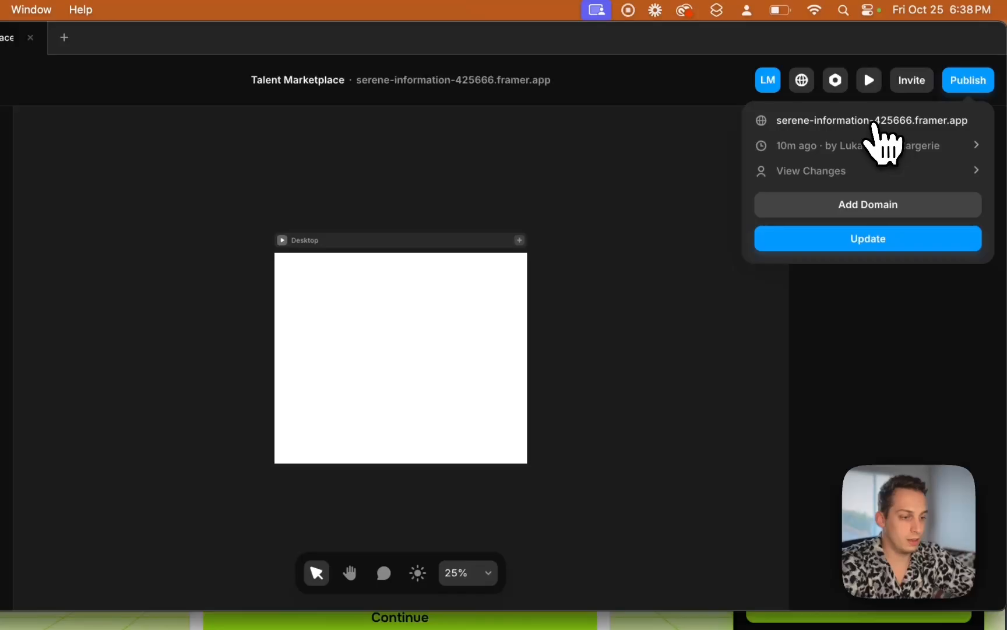
pyautogui.click(875, 124)
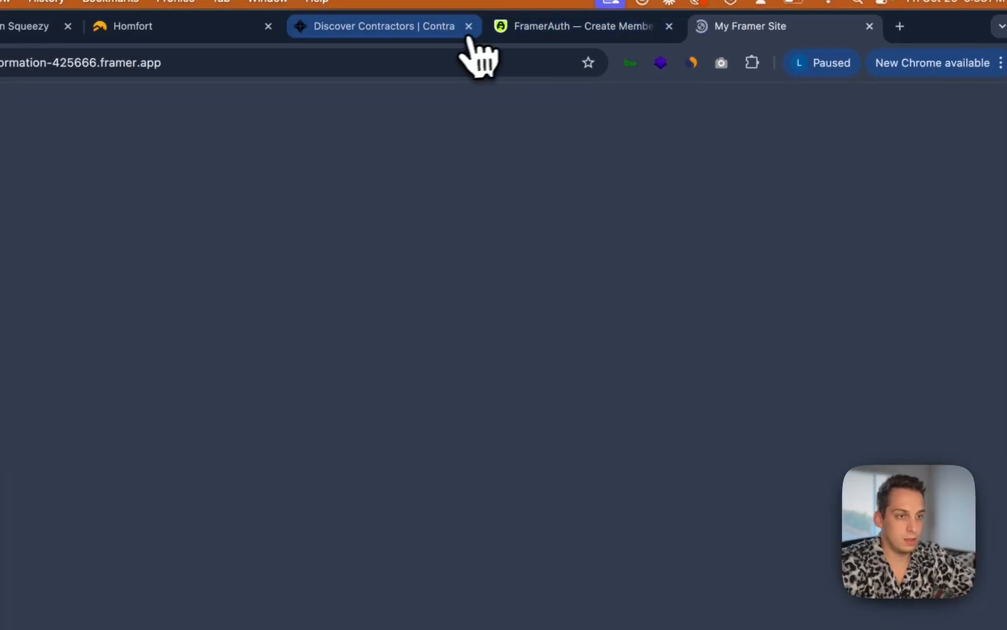
pyautogui.press('super+c')
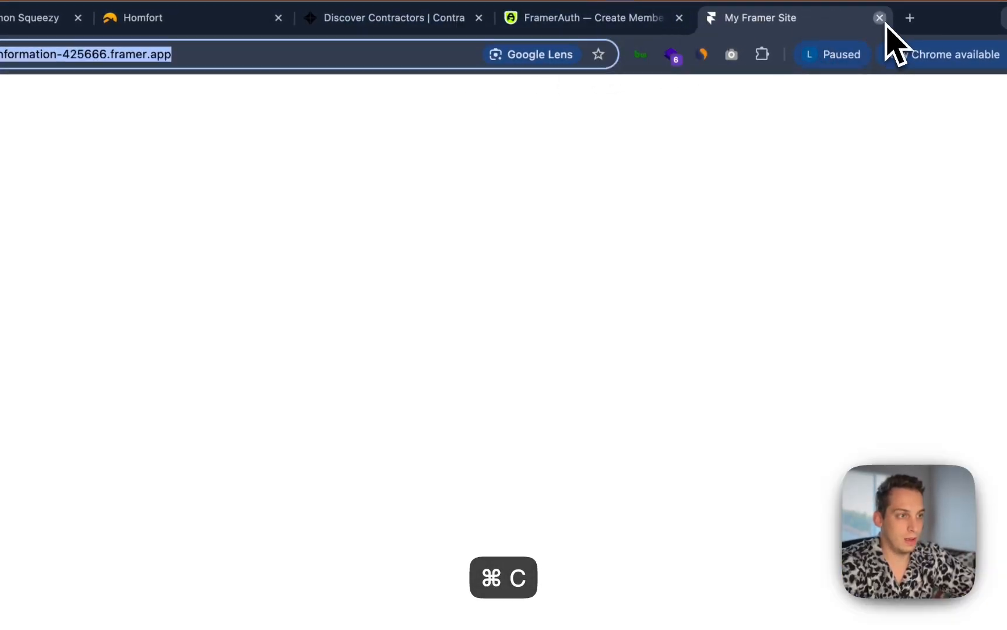
pyautogui.click(879, 17)
pyautogui.press('super+v')
# Paste the same URL as the live website, enable Signup requires License Key, and submit the onboarding form
pyautogui.click(394, 498)
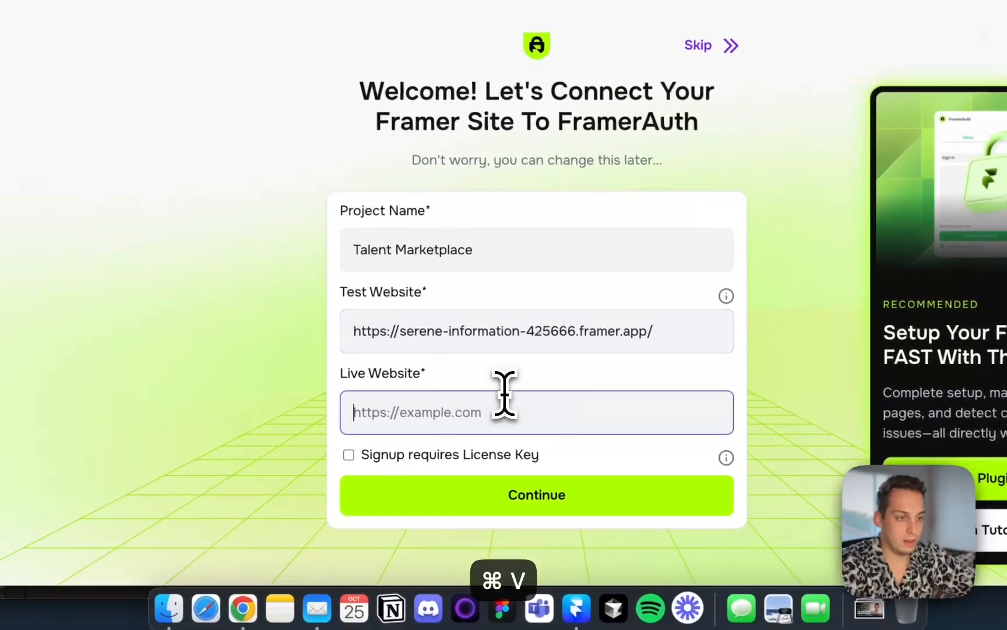
pyautogui.press('super+v')
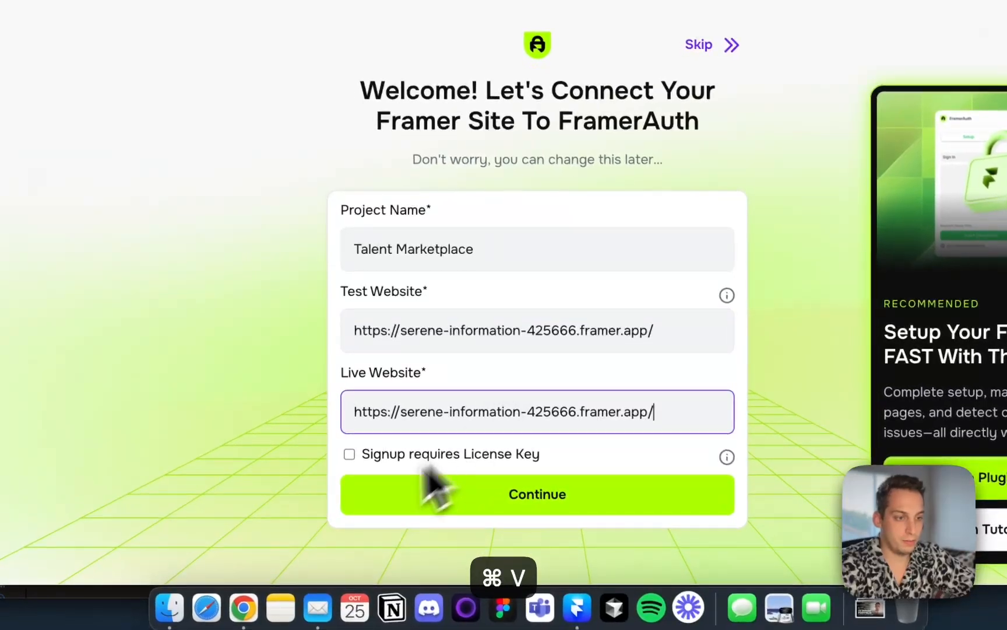
pyautogui.click(350, 454)
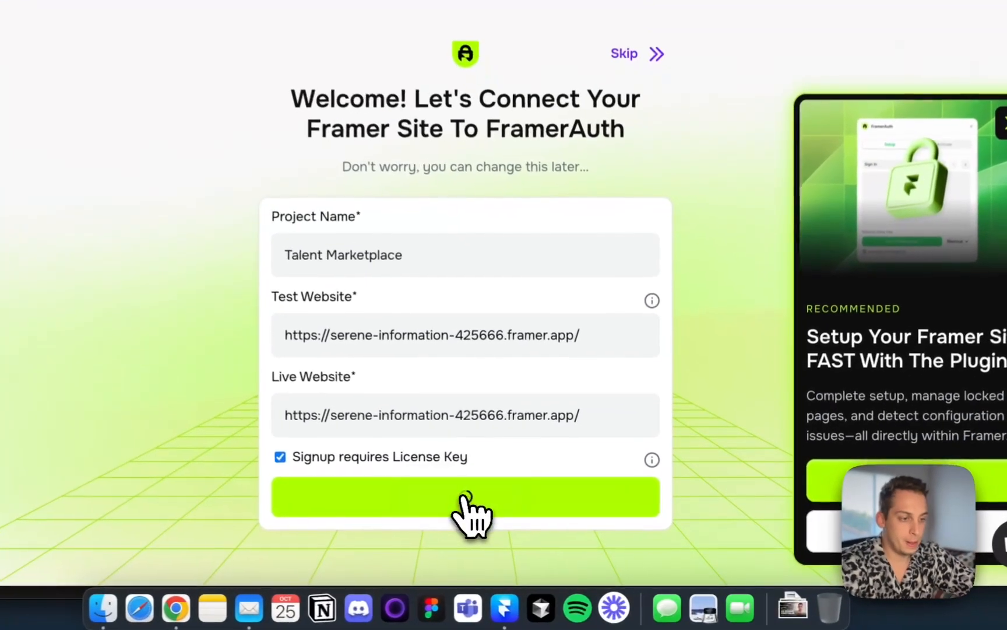
pyautogui.click(482, 512)
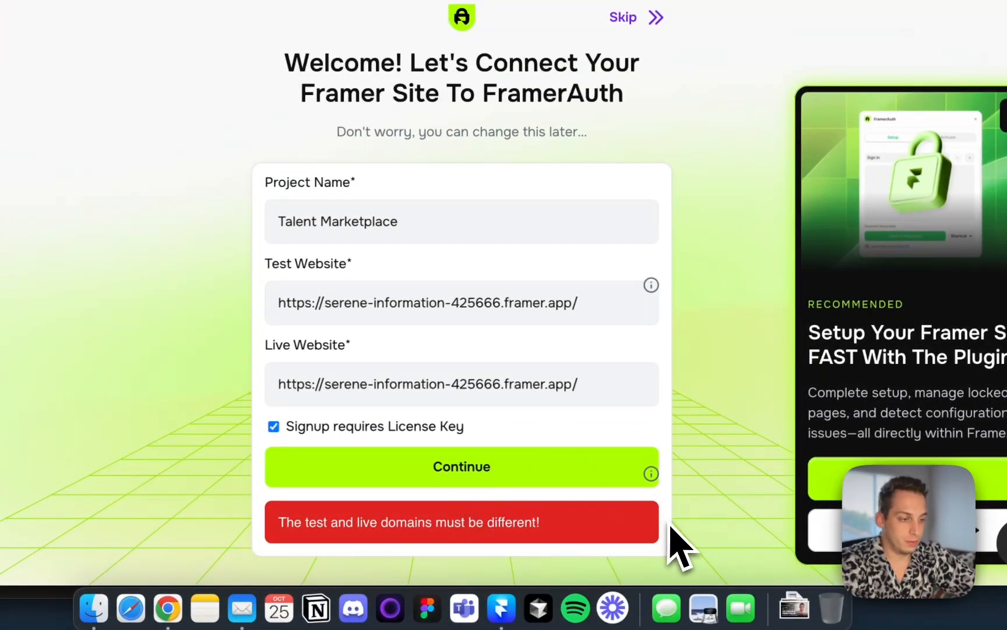
# Connect a free Framer subdomain talentmarketplace.framer.website to the Talent Marketplace site
pyautogui.tripleClick(552, 393)
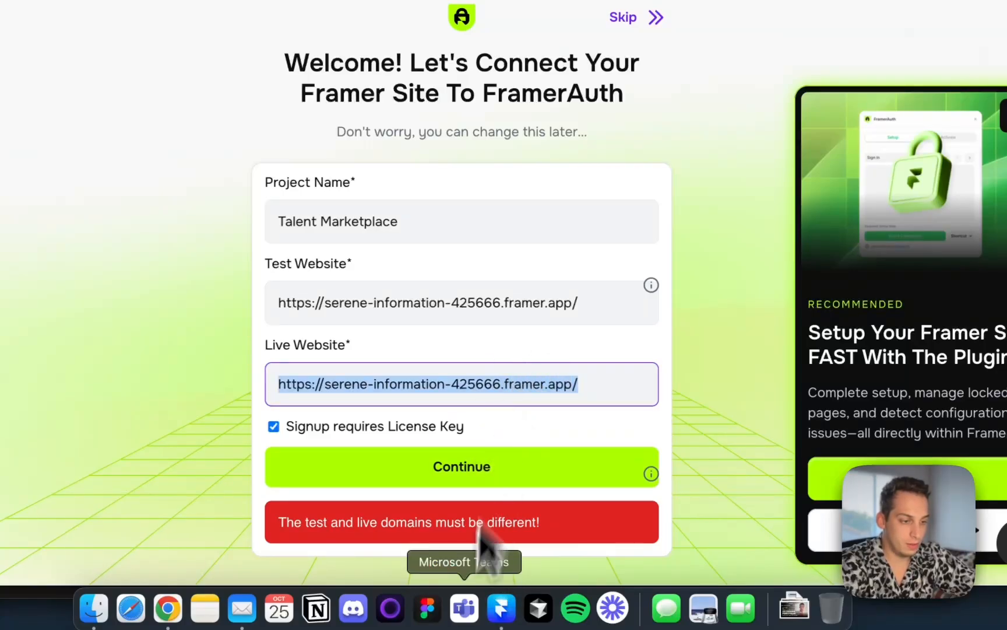
pyautogui.click(508, 626)
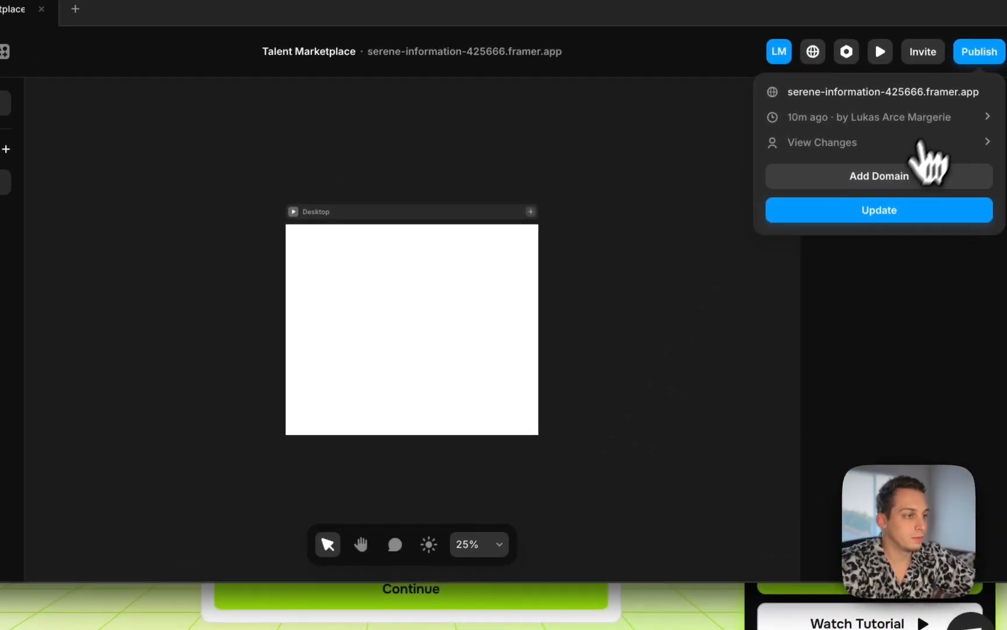
pyautogui.click(876, 188)
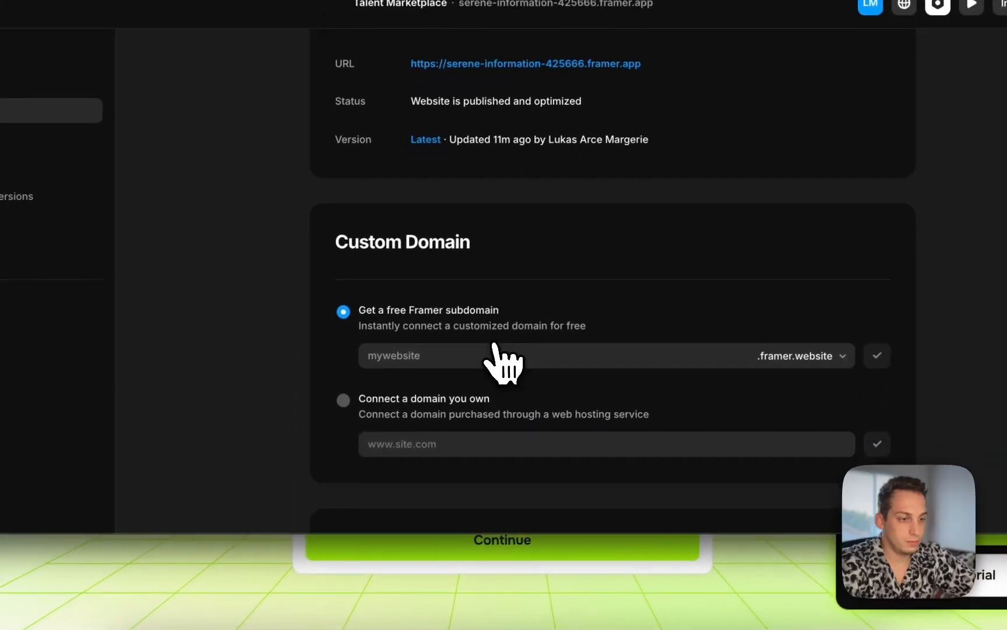
pyautogui.click(487, 351)
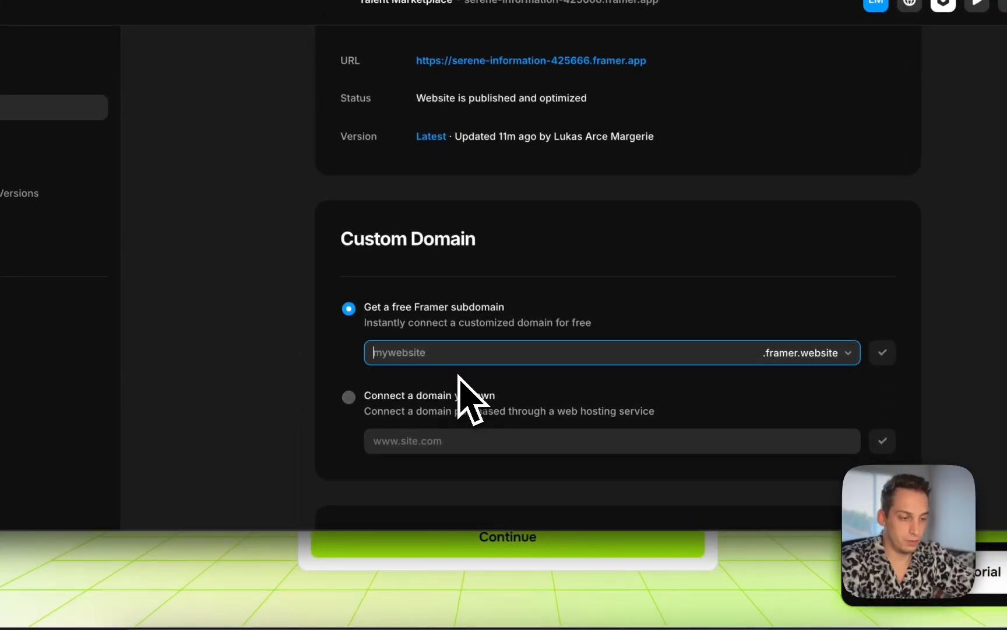
pyautogui.write('f')
pyautogui.press('BackSpace')
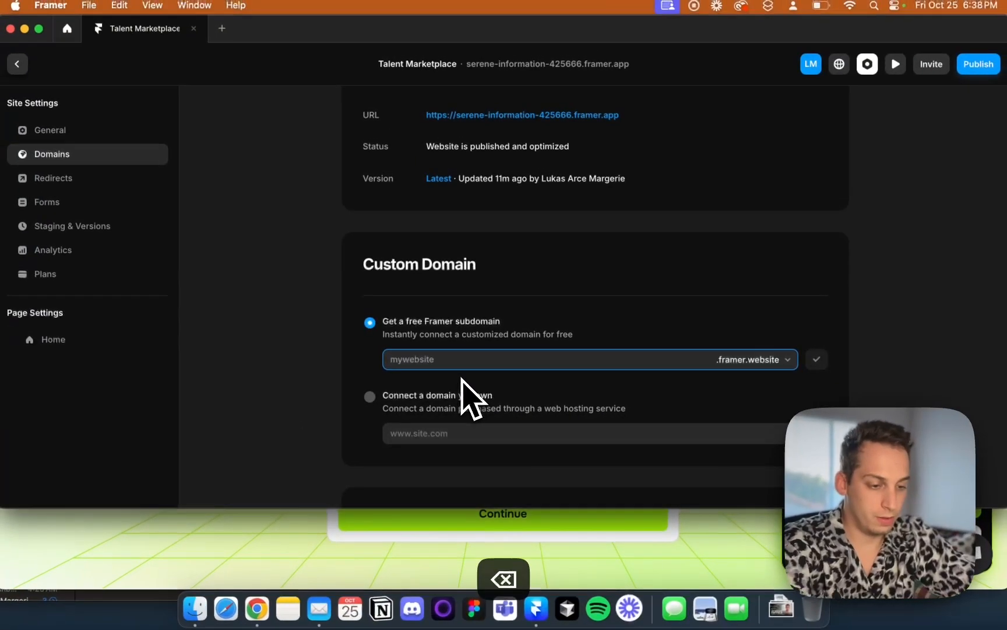
pyautogui.write('talentmarketplace')
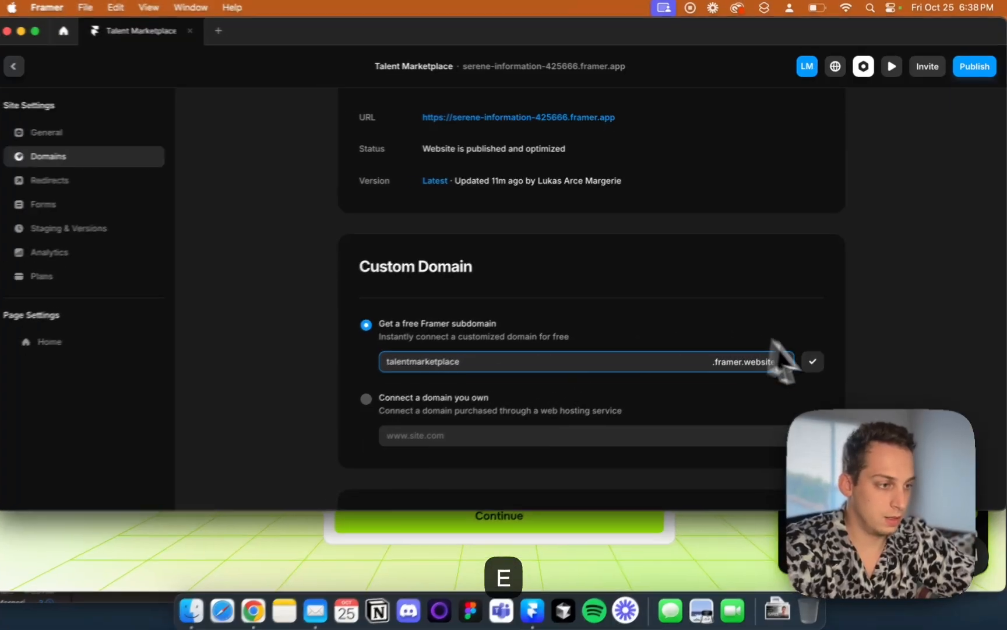
pyautogui.click(814, 359)
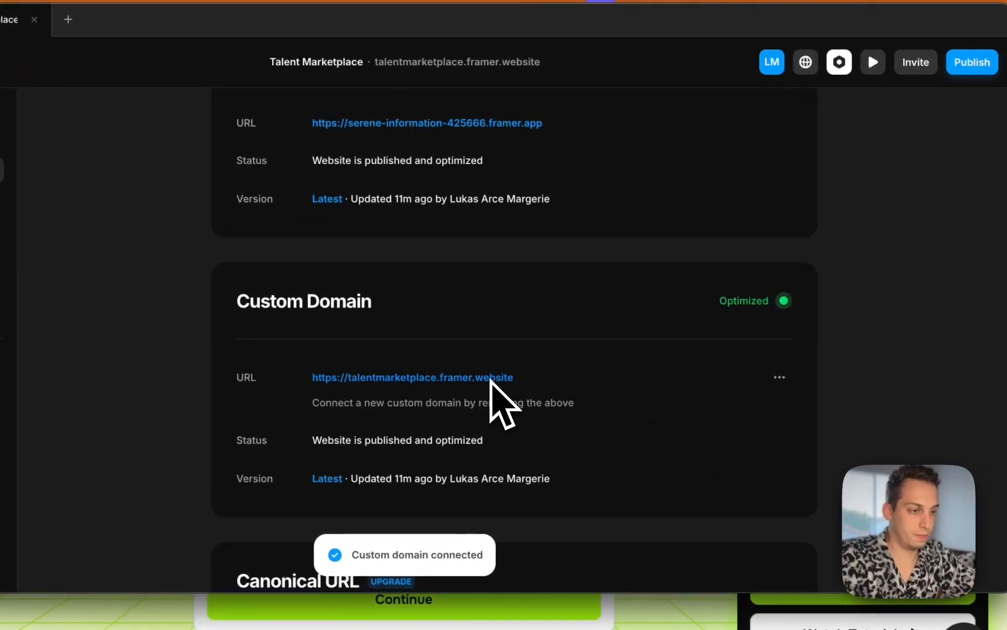
# Copy the talentmarketplace.framer.website URL, paste it as the live website in onboarding, and continue
pyautogui.click(497, 377)
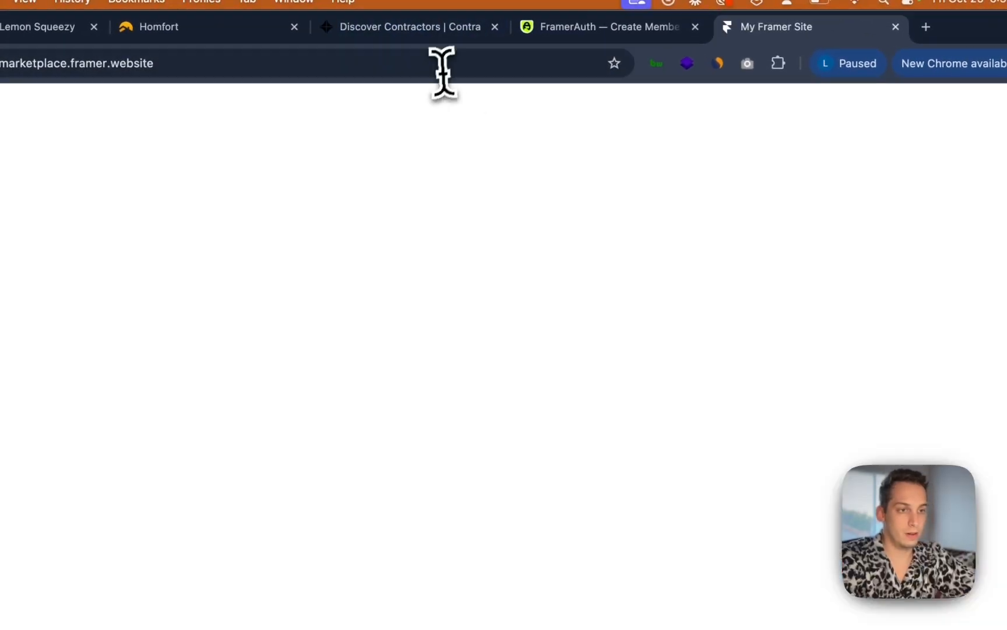
pyautogui.click(411, 60)
pyautogui.press('super+c')
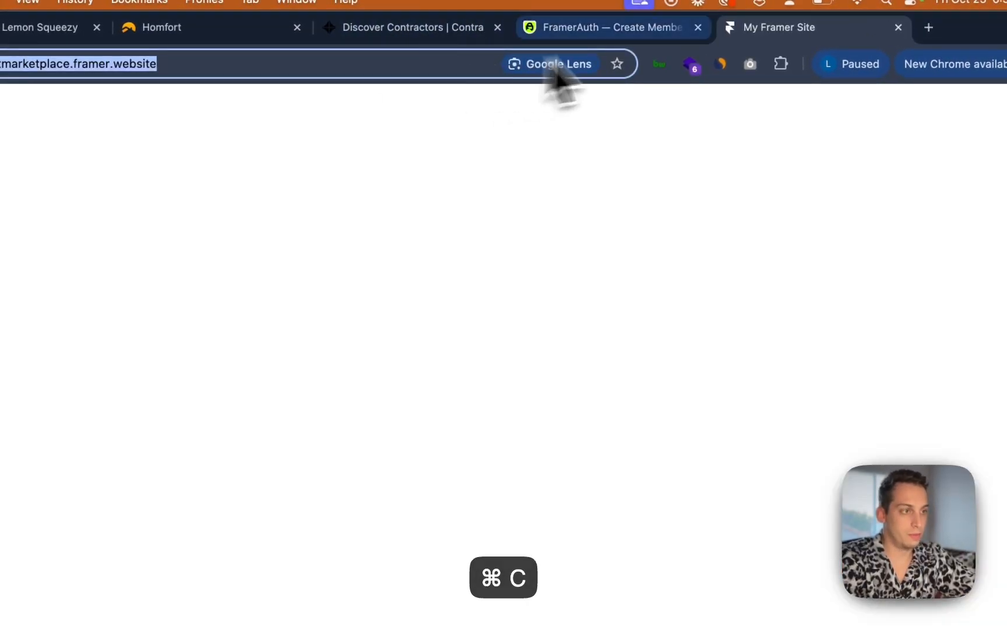
pyautogui.click(589, 23)
pyautogui.press('super+v')
pyautogui.click(442, 607)
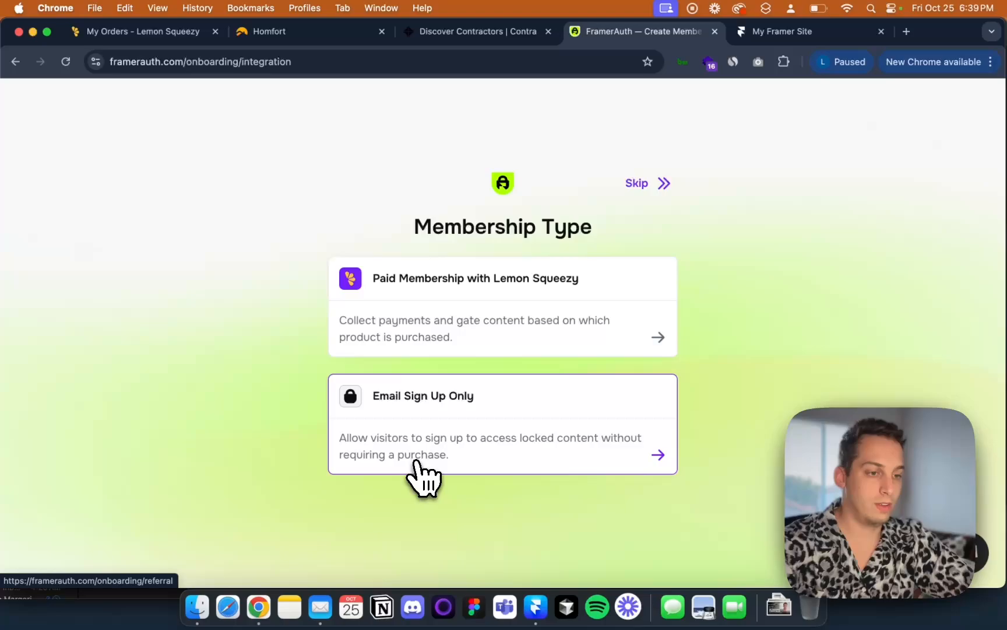
# Choose Email Sign Up Only as the membership type and answer X (formerly Twitter) as the referral source
pyautogui.click(416, 464)
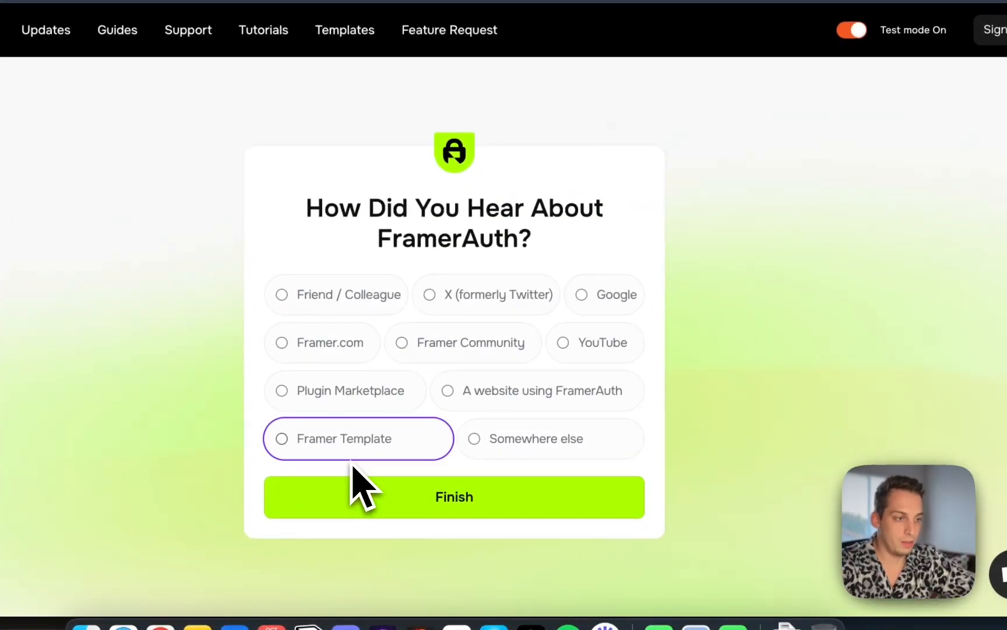
pyautogui.moveTo(379, 236); pyautogui.dragTo(567, 254)
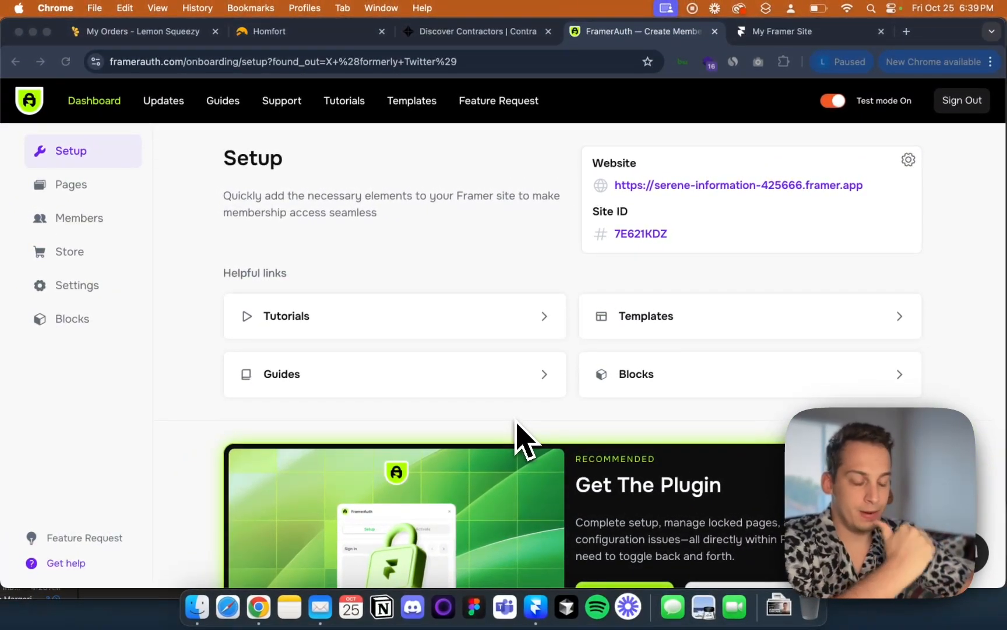
# Browse the tutorials page and skim through the Add Member-Only Content To Framer FAST video
pyautogui.scroll(-1, 517, 431)
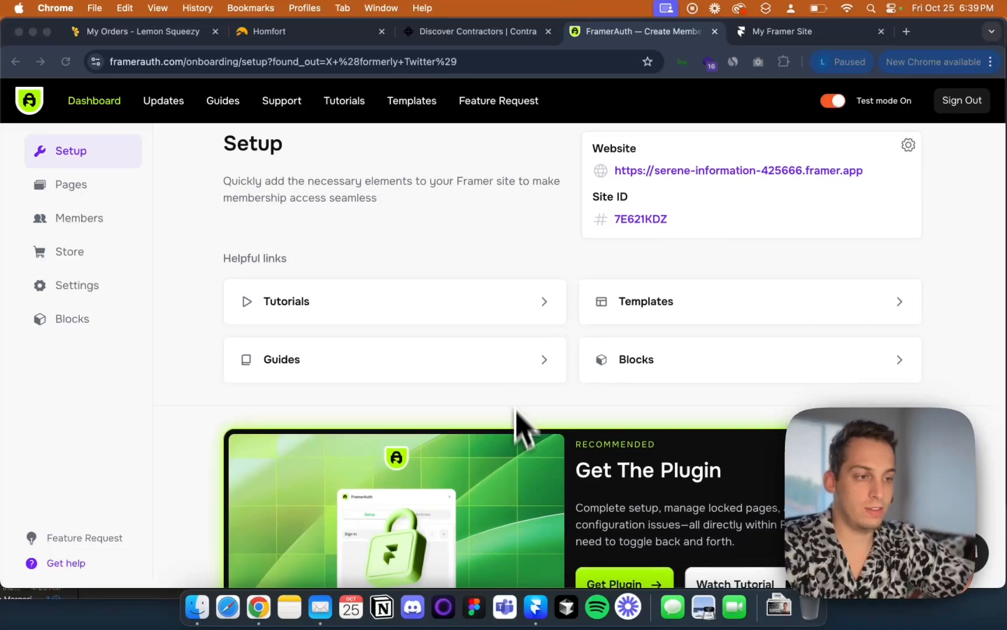
pyautogui.click(539, 302)
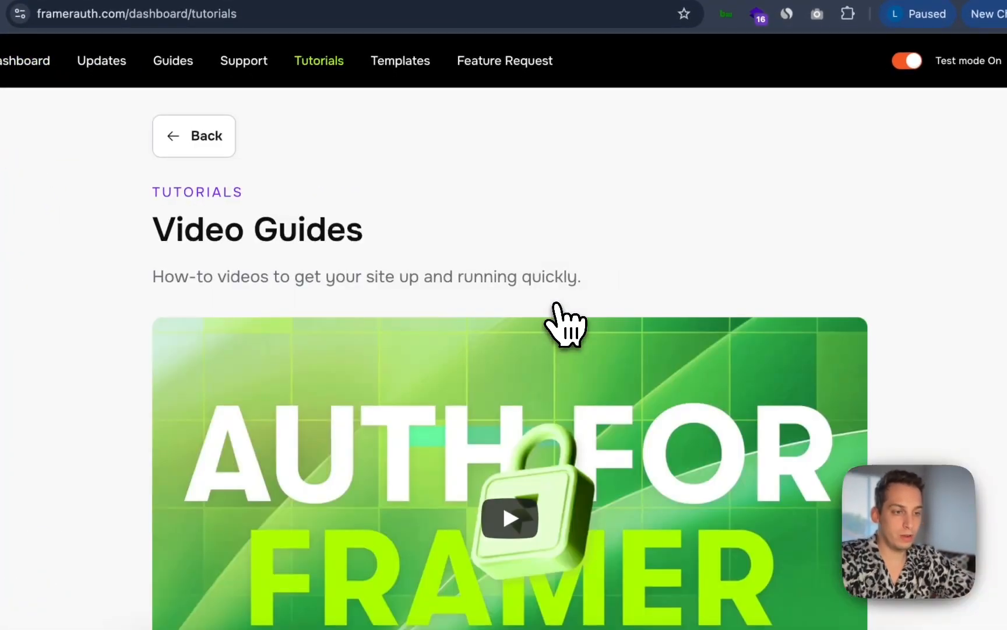
pyautogui.scroll(-4, 555, 315)
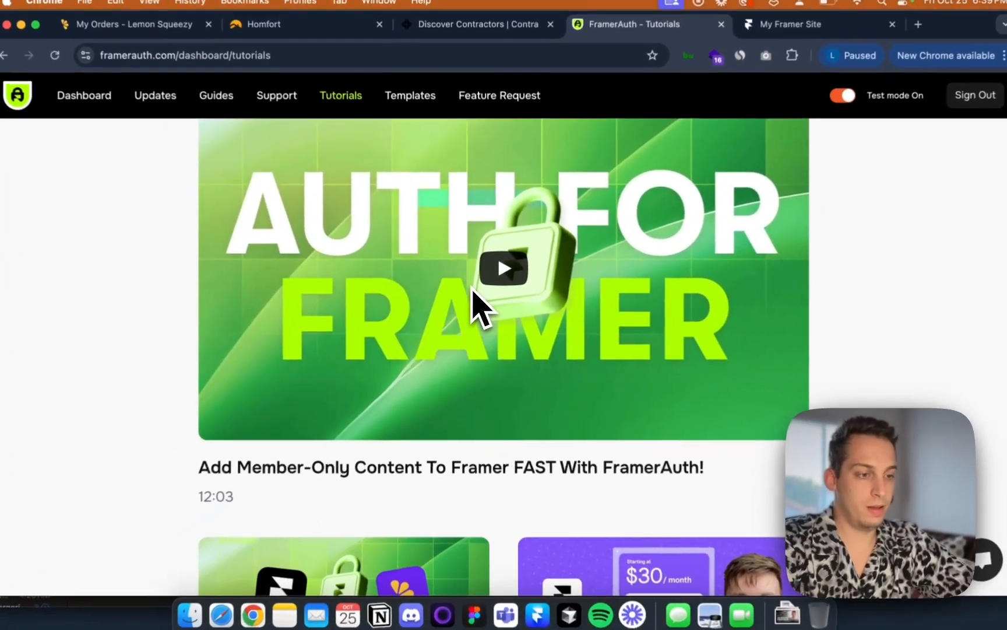
pyautogui.scroll(-5, 473, 285)
pyautogui.scroll(-3, 473, 291)
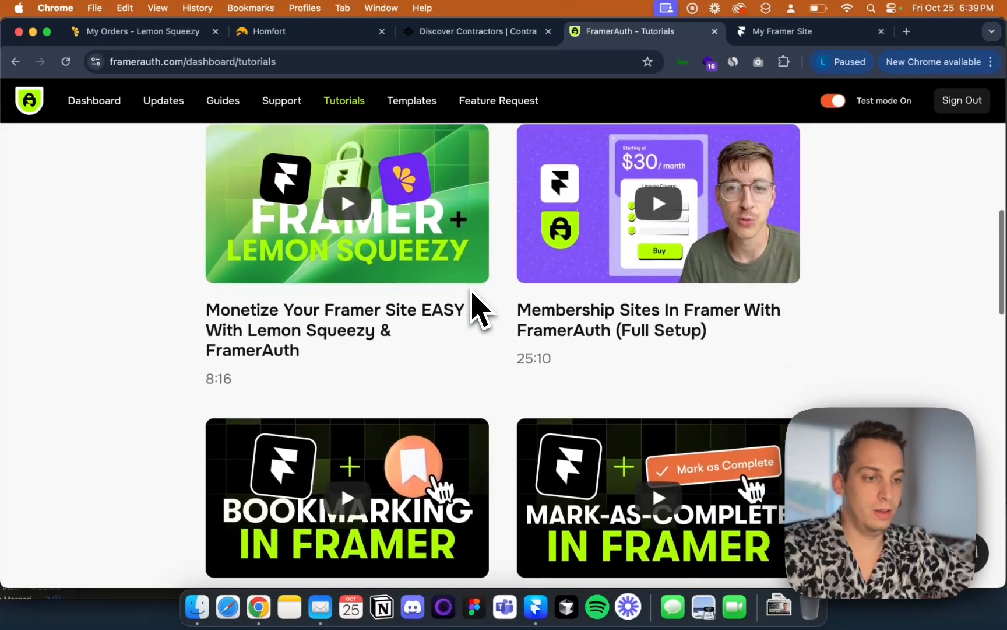
pyautogui.scroll(9, 472, 297)
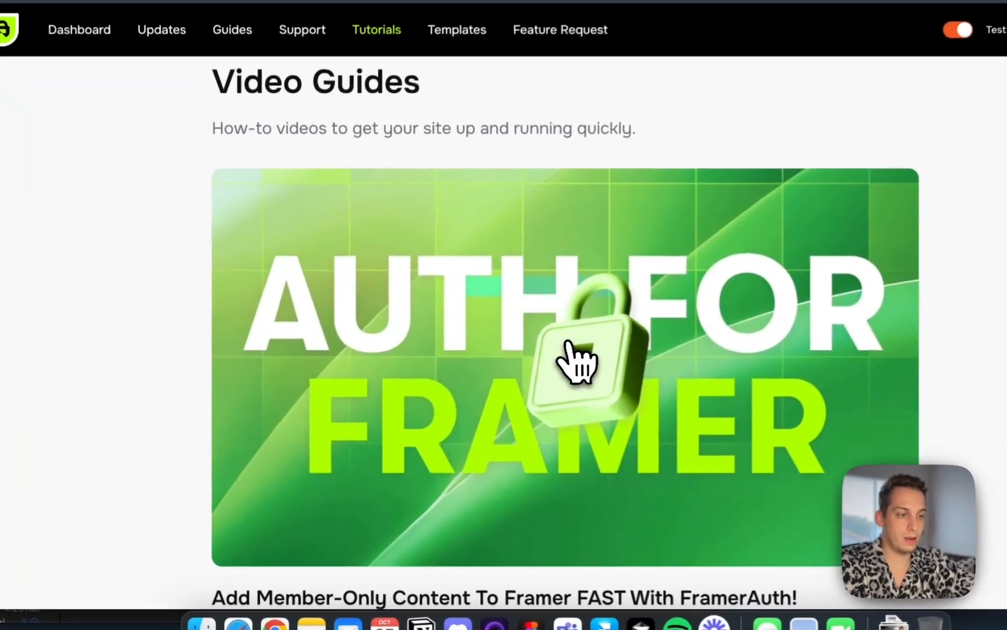
pyautogui.click(534, 373)
pyautogui.scroll(-1, 495, 432)
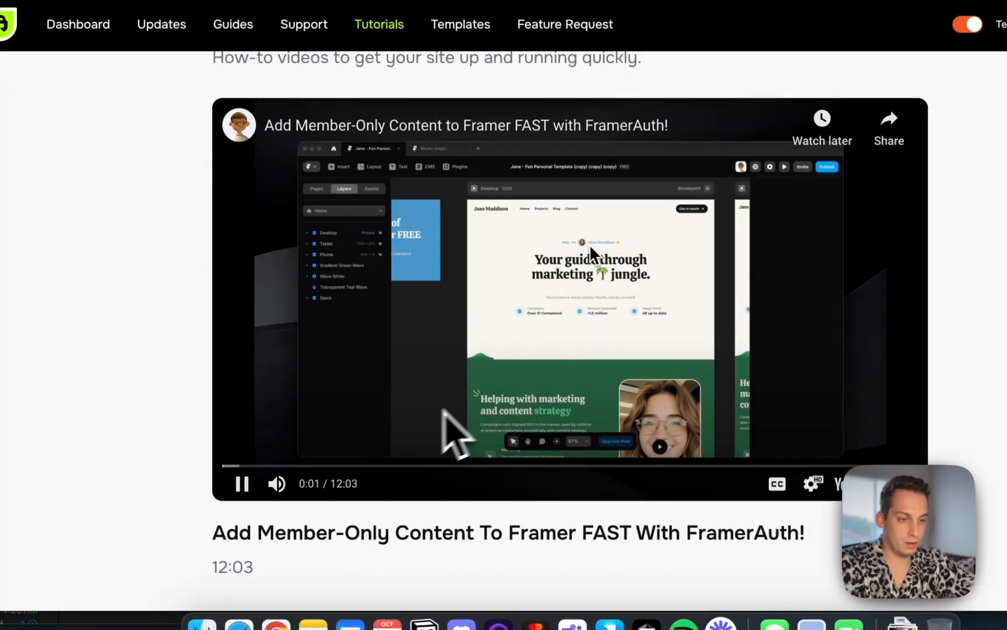
pyautogui.moveTo(233, 466); pyautogui.dragTo(396, 466)
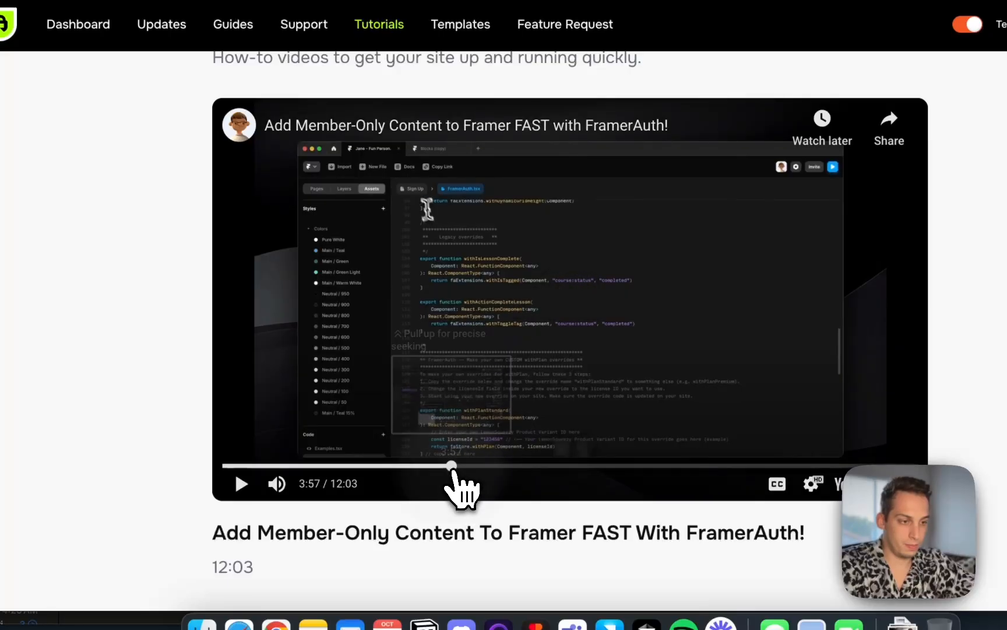
pyautogui.moveTo(453, 468); pyautogui.dragTo(552, 469)
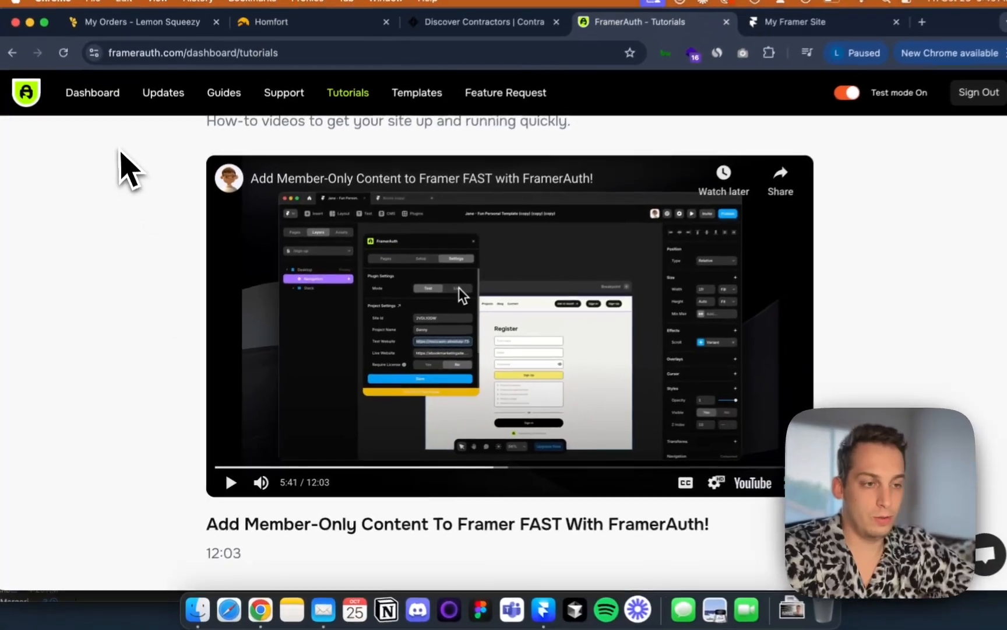
# Review the Snippet setup instructions and video, and copy the start of body tag script
pyautogui.hscroll(-5, 138, 201)
pyautogui.scroll(-8, 322, 308)
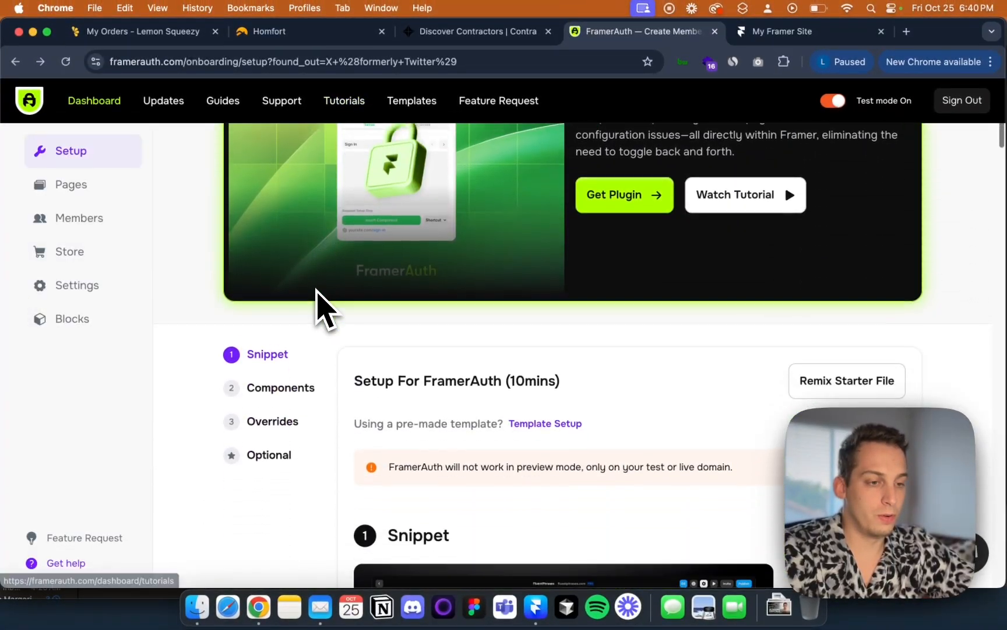
pyautogui.scroll(-5, 358, 337)
pyautogui.scroll(2, 384, 262)
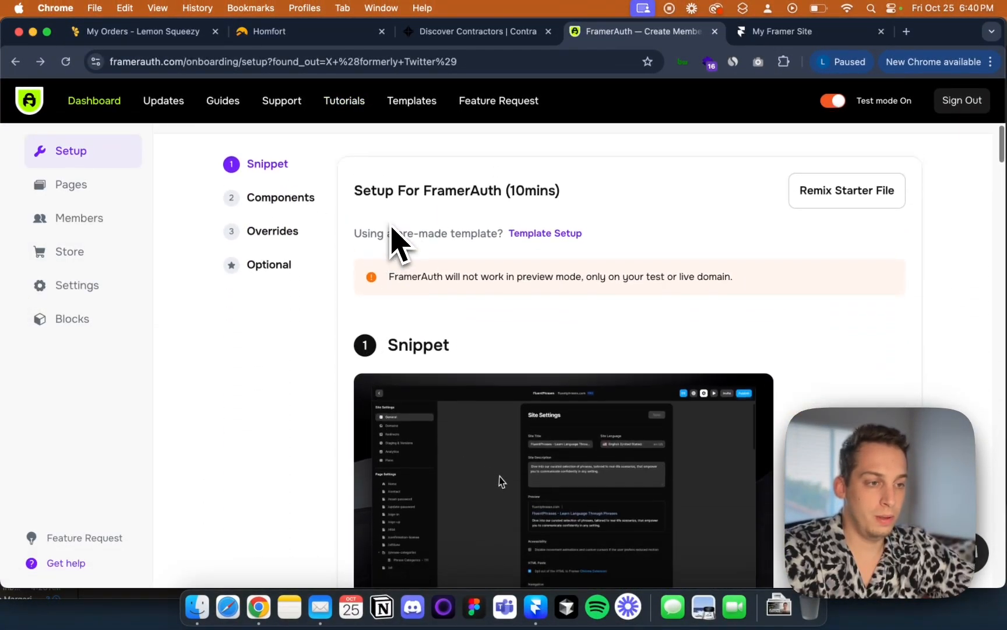
pyautogui.scroll(-2, 373, 291)
pyautogui.scroll(-3, 356, 311)
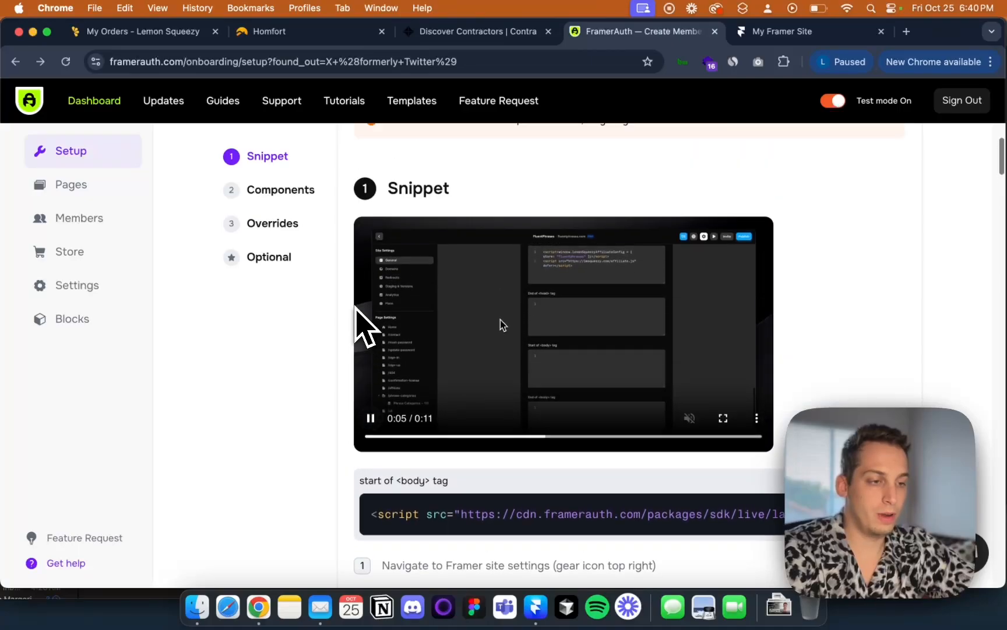
pyautogui.scroll(2, 356, 310)
pyautogui.scroll(-2, 356, 309)
pyautogui.moveTo(575, 412); pyautogui.dragTo(330, 415)
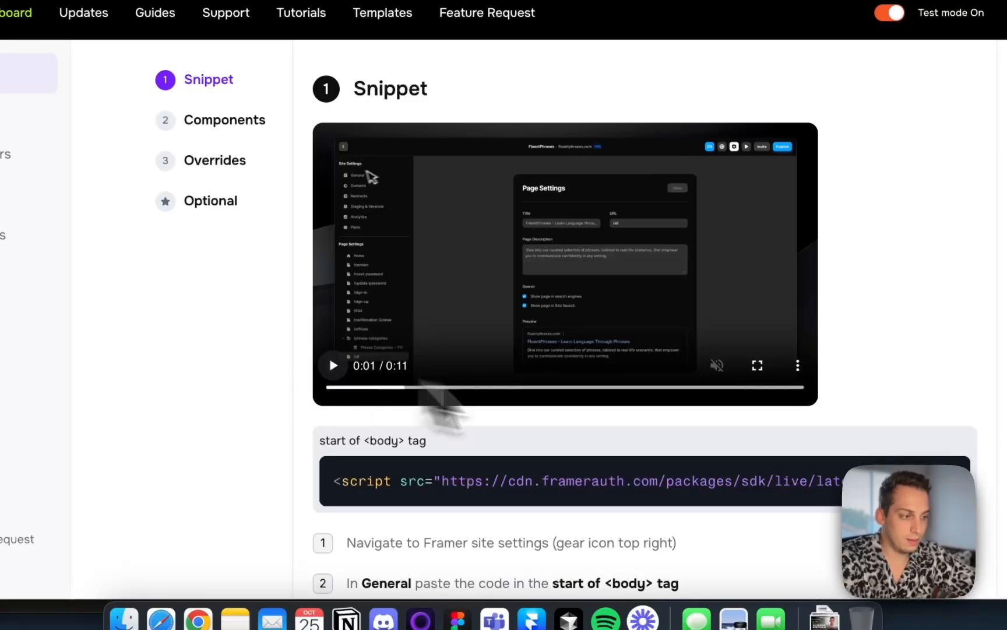
pyautogui.click(555, 386)
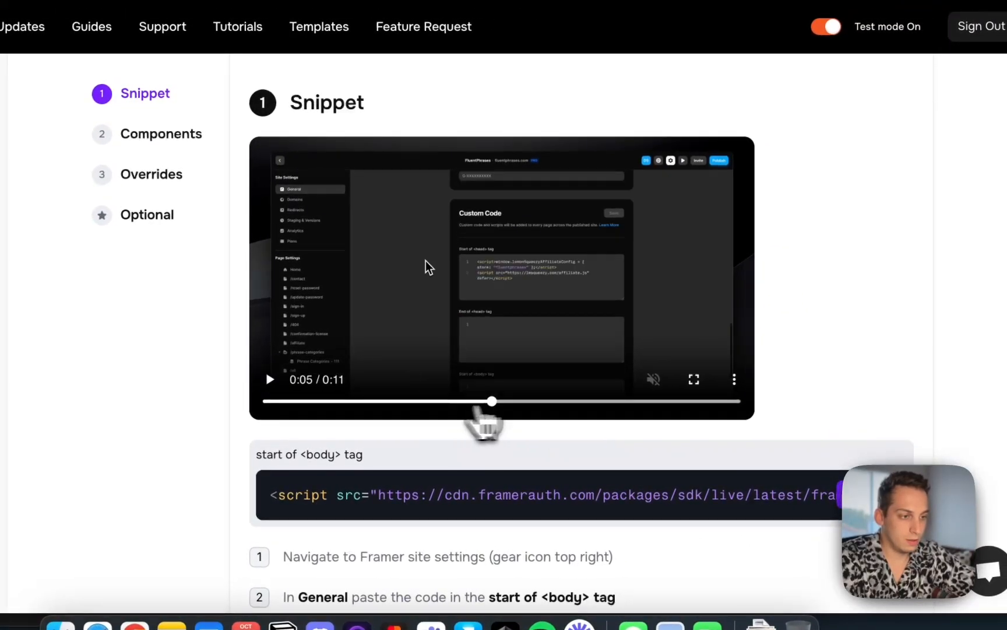
pyautogui.moveTo(483, 409); pyautogui.dragTo(524, 404)
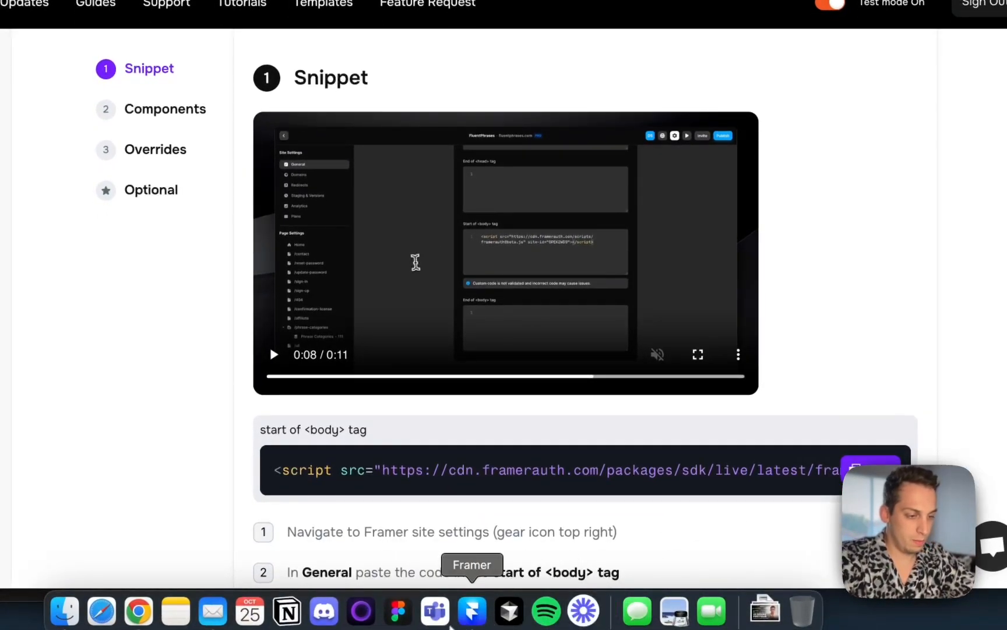
# Paste the FramerAuth script into the Start of body tag custom code in the Framer site's General settings
pyautogui.click(473, 610)
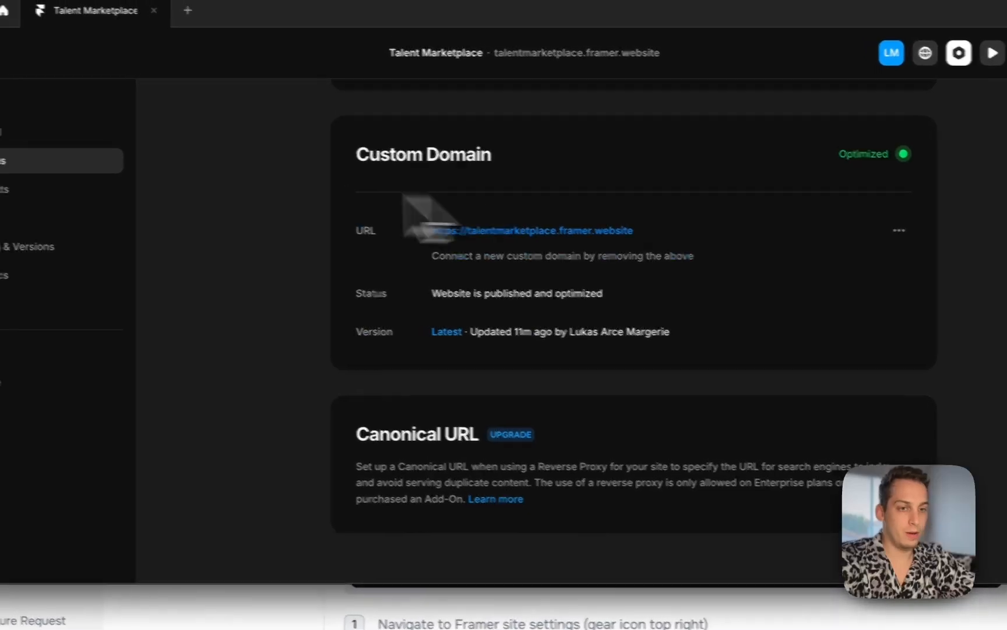
pyautogui.click(73, 137)
pyautogui.scroll(-10, 516, 344)
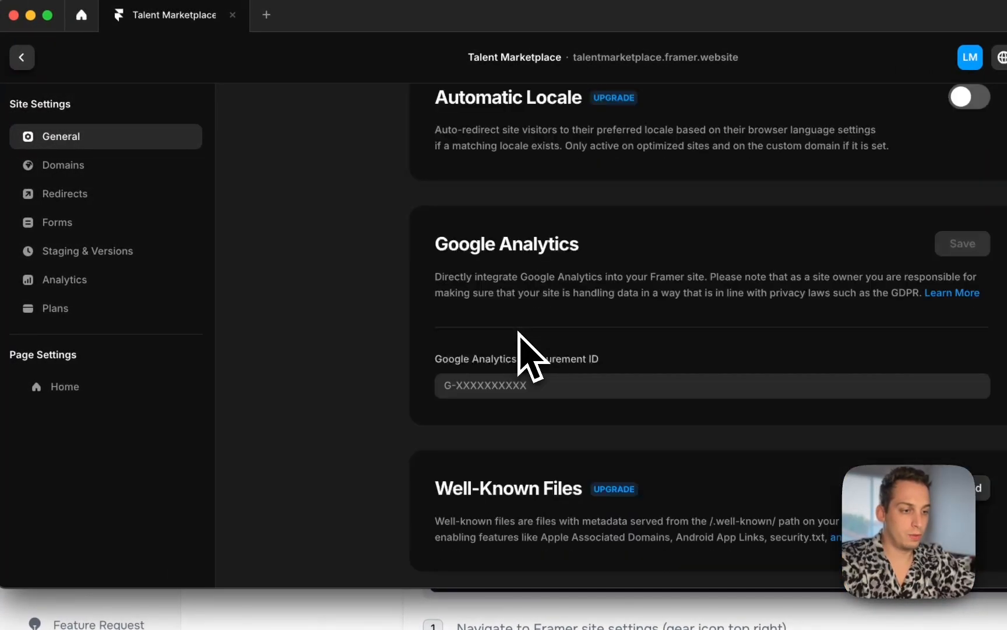
pyautogui.scroll(-10, 518, 332)
pyautogui.click(497, 201)
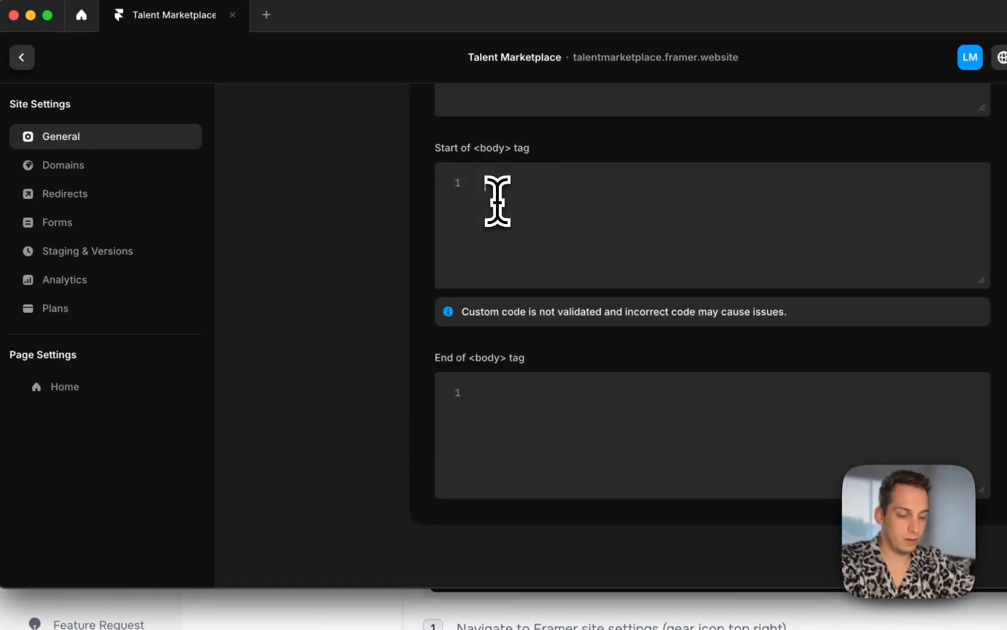
pyautogui.write('<script src="https://cdn.frameauth.com/packages/sdk/live/latest/frameauth.js" site-id="TEBSKGZ"></script>')
# Save the custom code, then reopen site settings to check the body tag script
pyautogui.scroll(6, 860, 251)
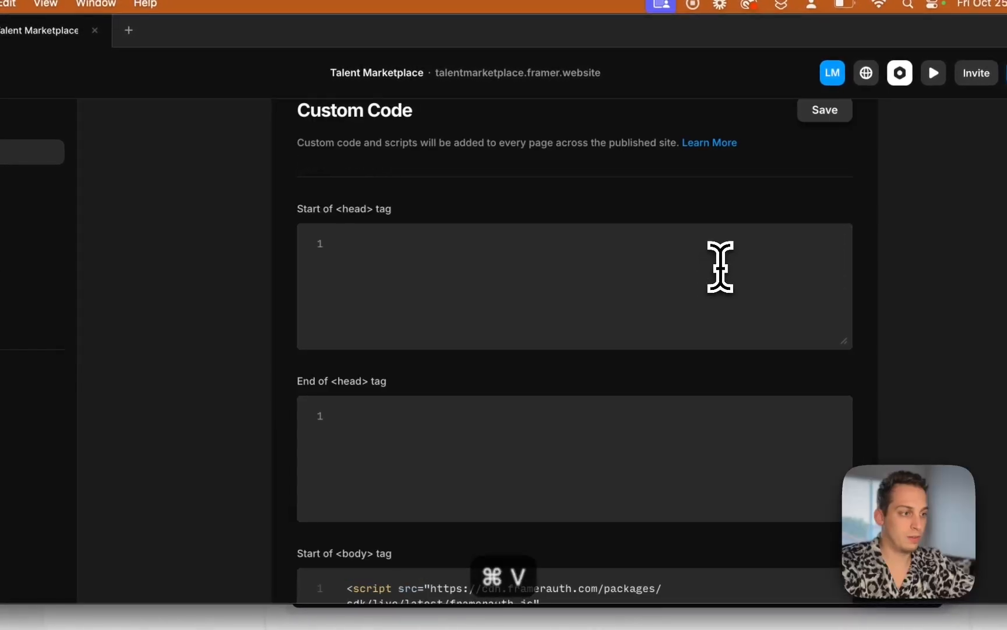
pyautogui.scroll(-1, 811, 253)
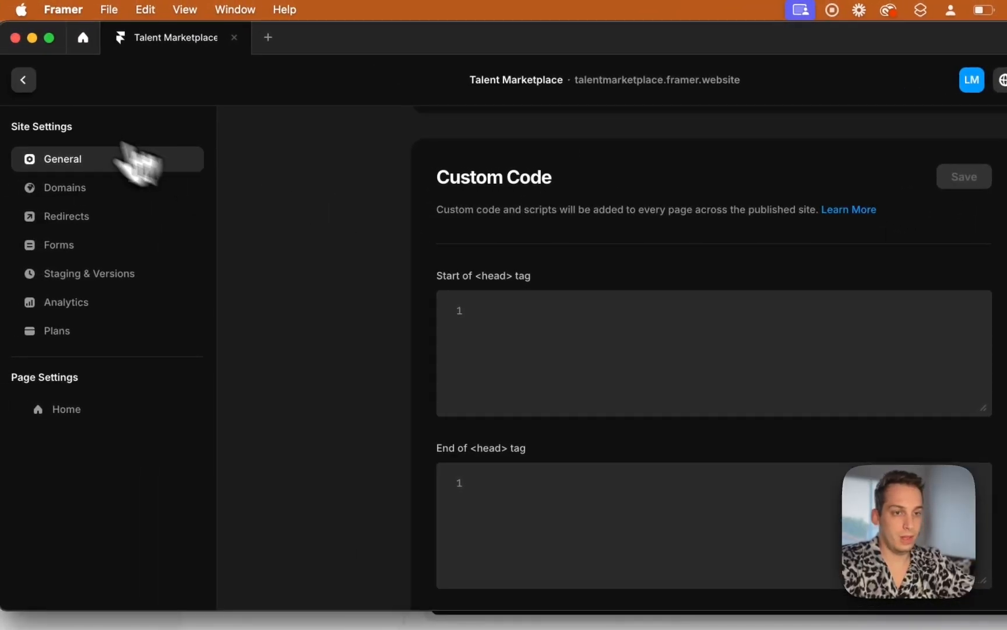
pyautogui.click(24, 79)
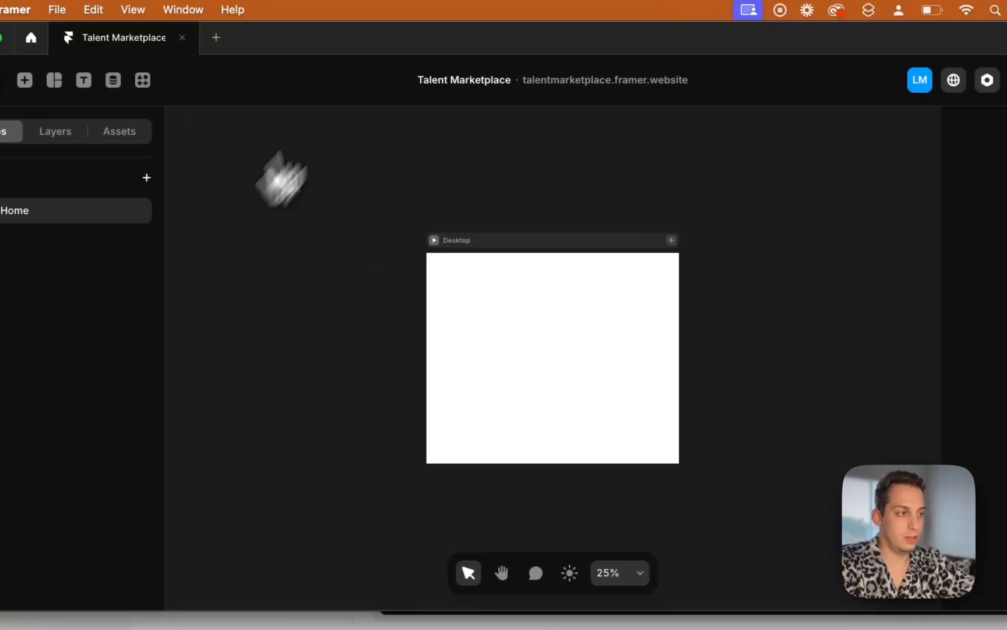
pyautogui.click(874, 81)
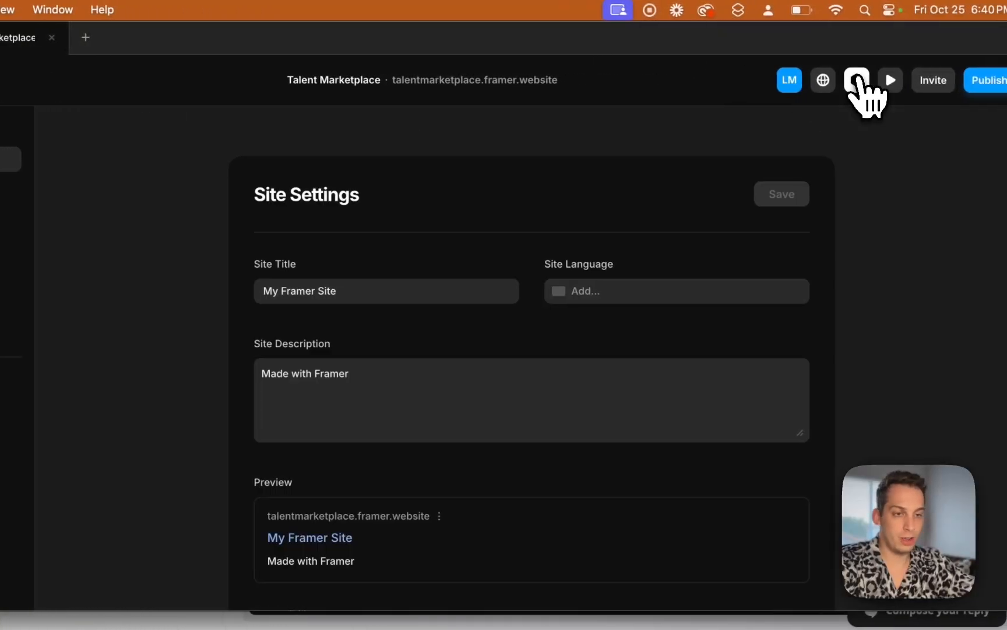
pyautogui.scroll(-10, 294, 344)
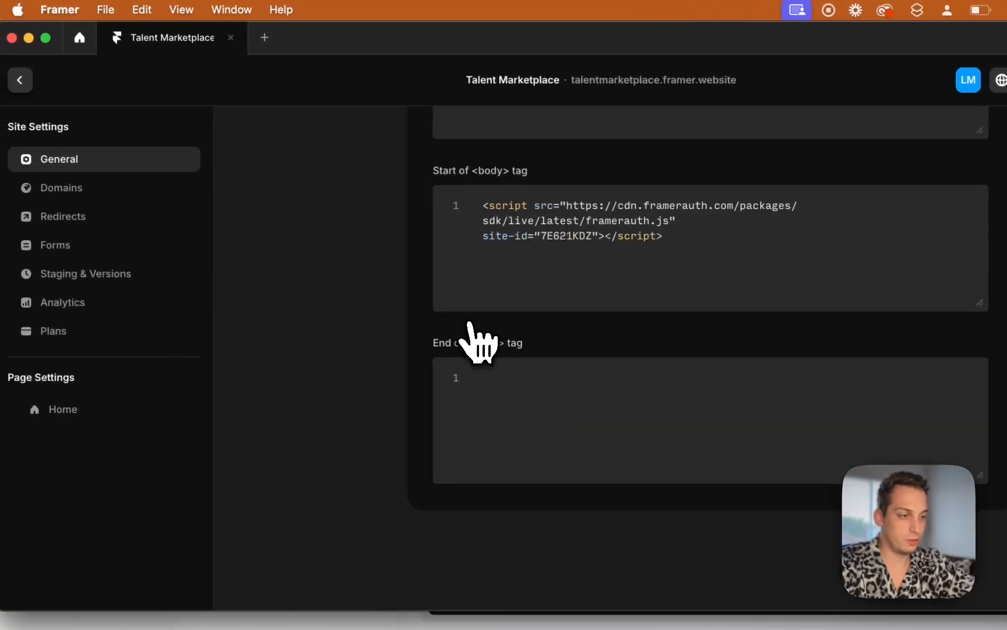
pyautogui.scroll(3, 295, 342)
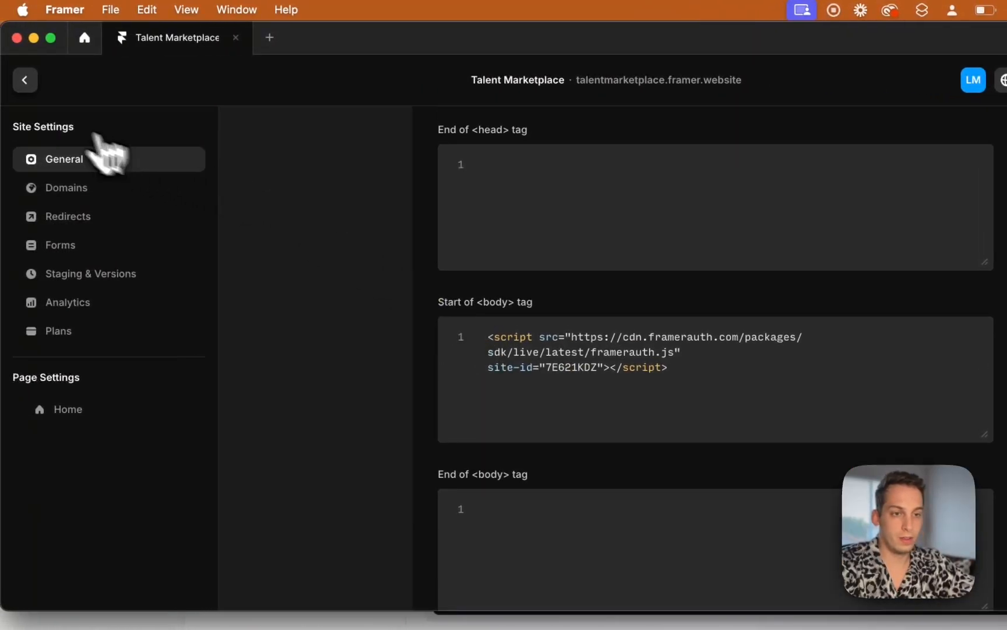
pyautogui.click(27, 85)
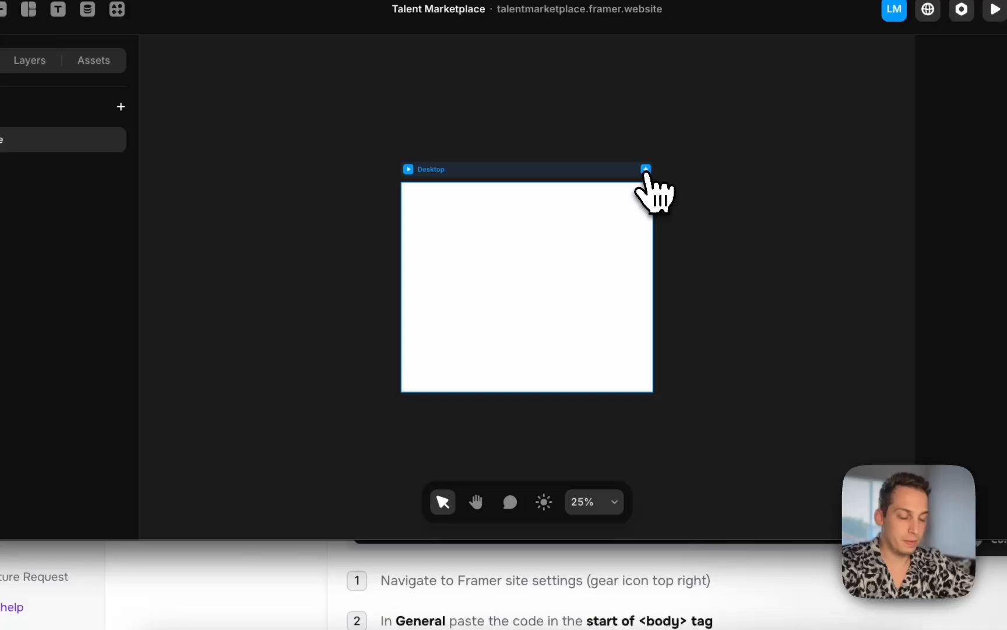
# Add Tablet and Phone breakpoints to the Home page
pyautogui.click(724, 240)
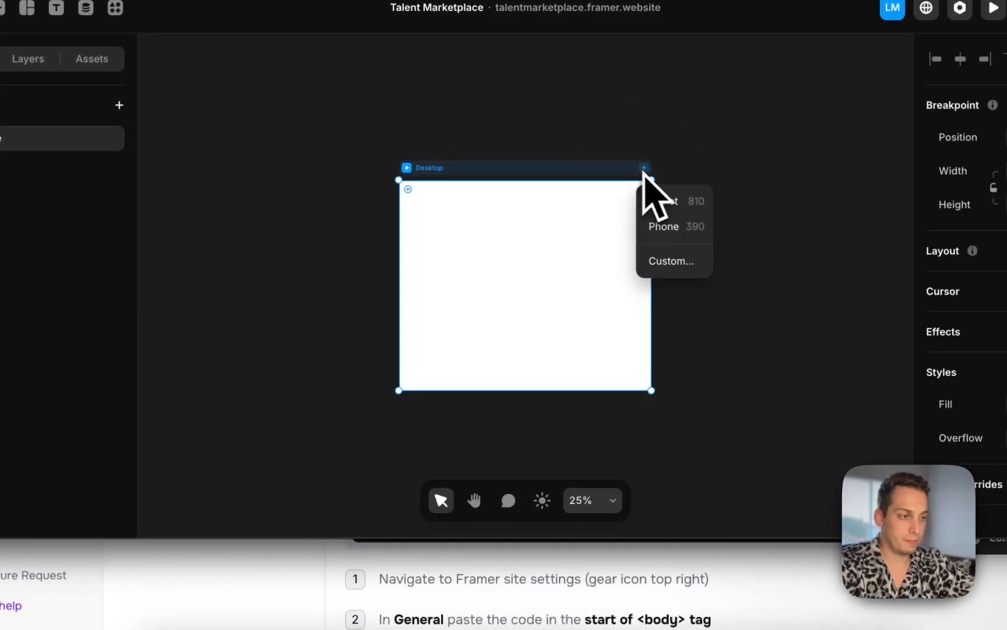
pyautogui.click(749, 267)
pyautogui.click(605, 168)
pyautogui.click(618, 199)
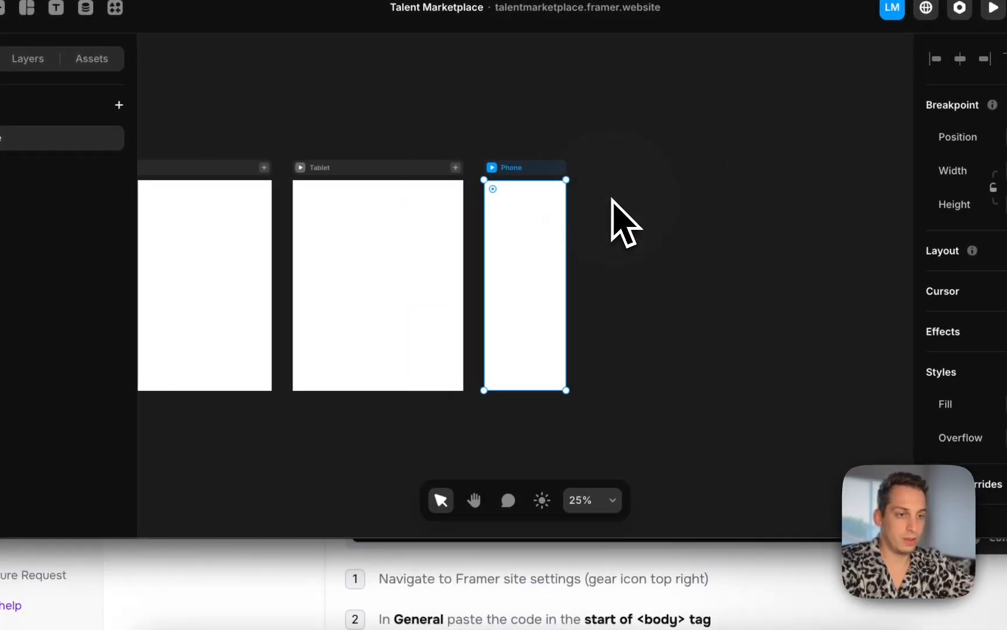
pyautogui.click(424, 113)
pyautogui.hscroll(-5, 424, 113)
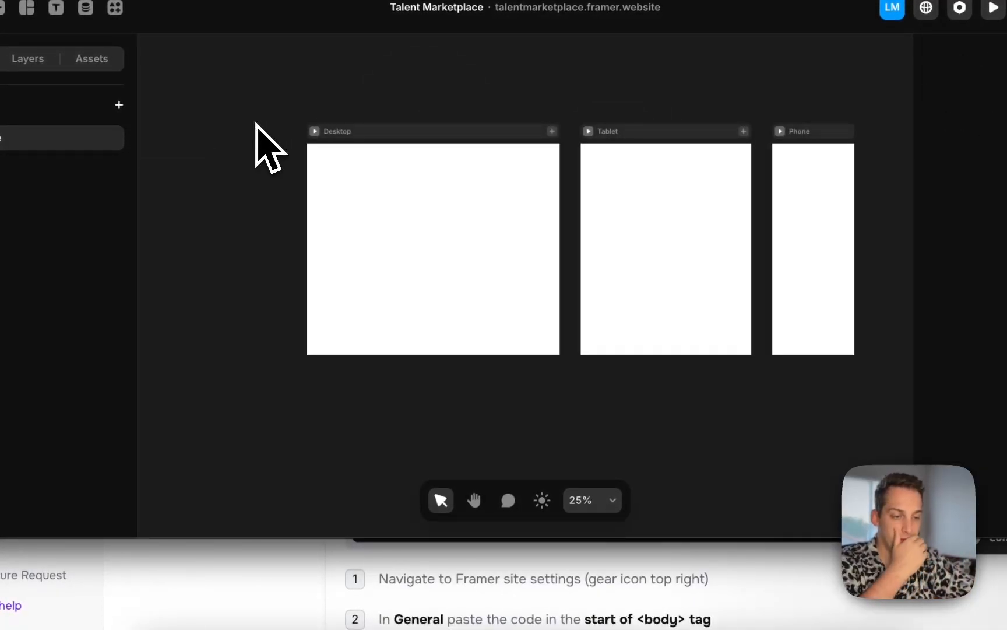
# Return to the onboarding page and review the Components setup section and its instructions
pyautogui.click(256, 562)
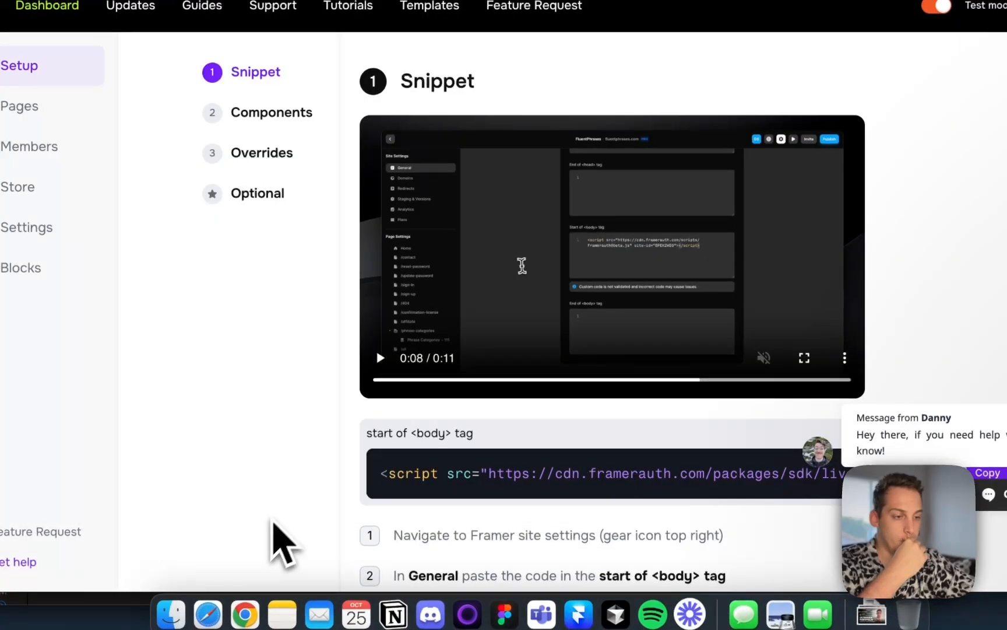
pyautogui.scroll(-5, 333, 477)
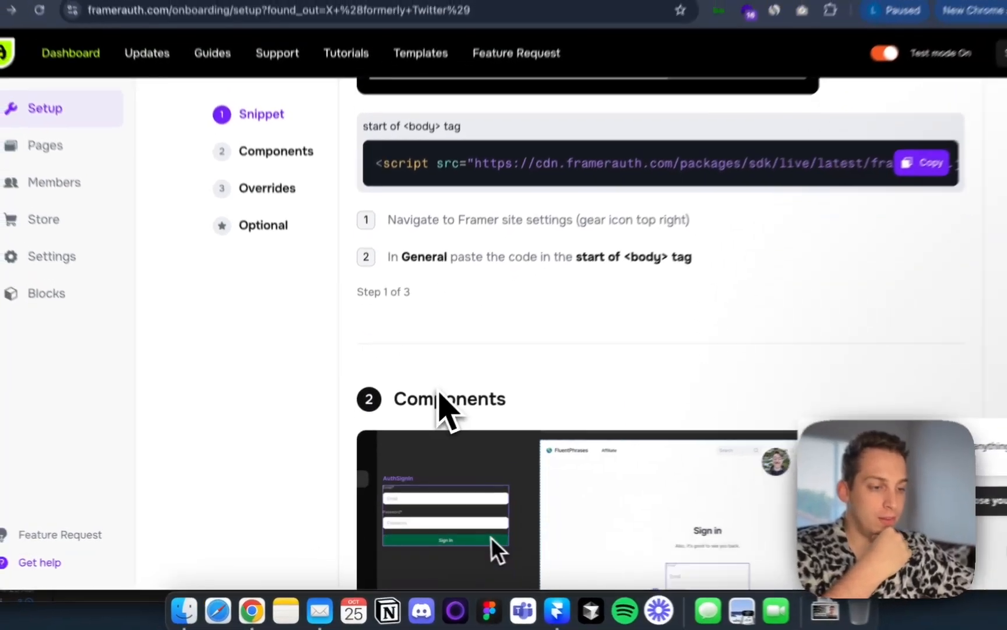
pyautogui.scroll(-5, 456, 361)
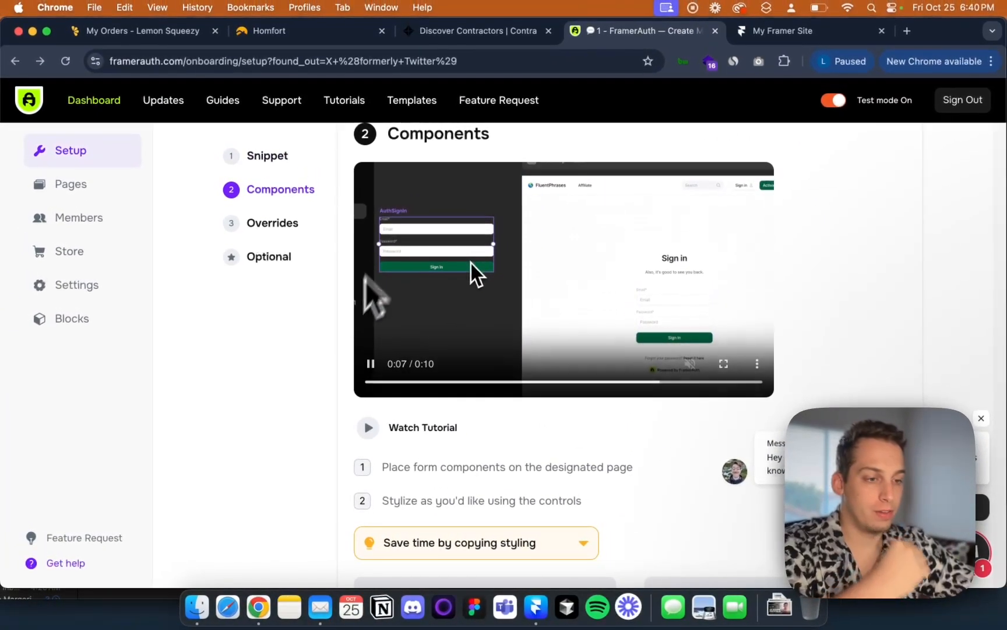
pyautogui.scroll(-2, 335, 385)
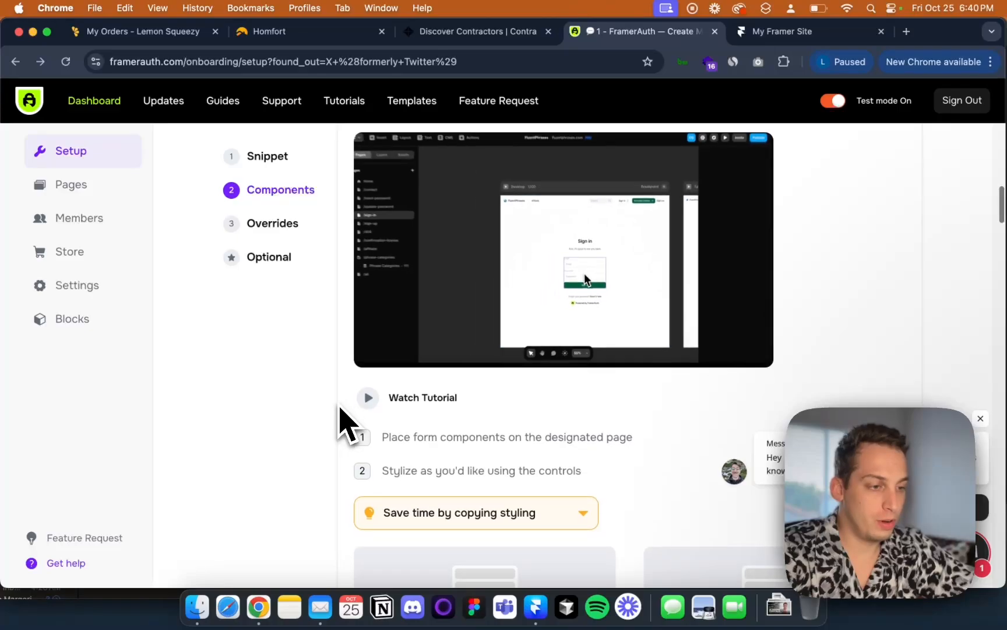
pyautogui.scroll(-3, 340, 408)
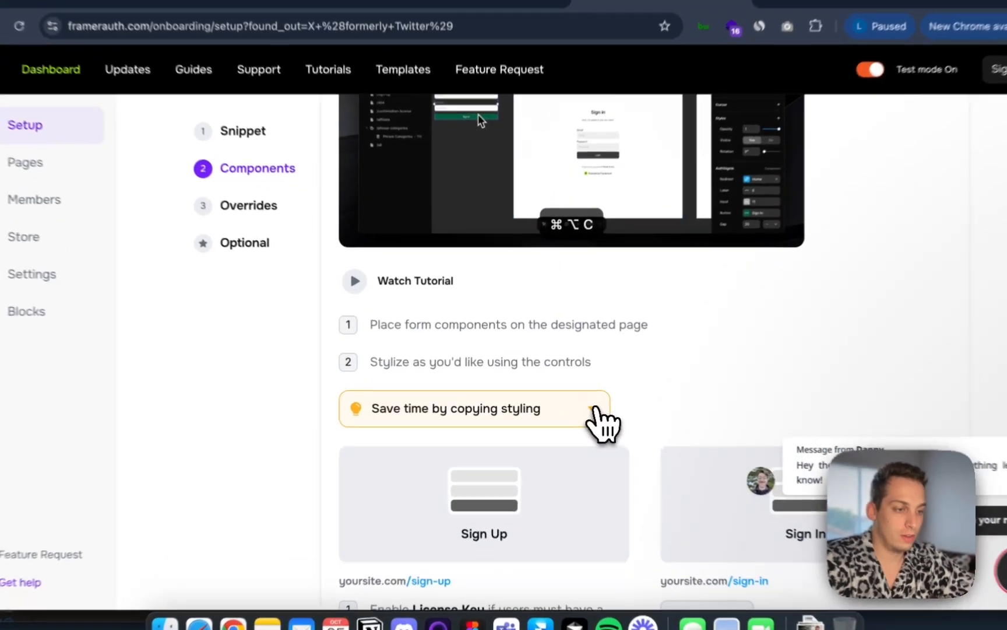
# Expand the copying-styling tips and review the page paths listed for each FramerAuth form component
pyautogui.click(583, 406)
pyautogui.scroll(-12, 607, 419)
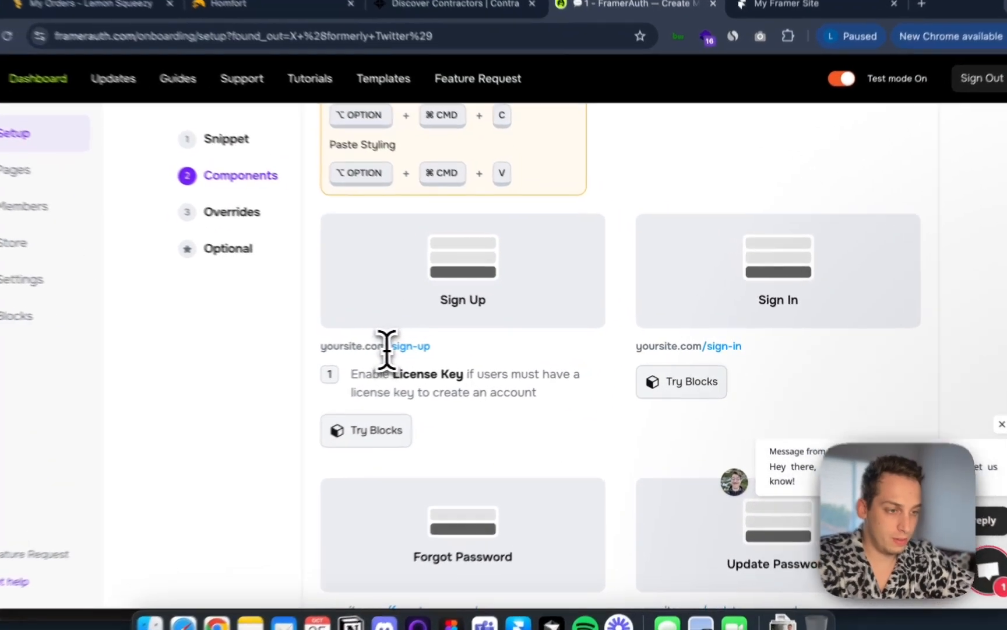
pyautogui.moveTo(417, 346); pyautogui.dragTo(455, 347)
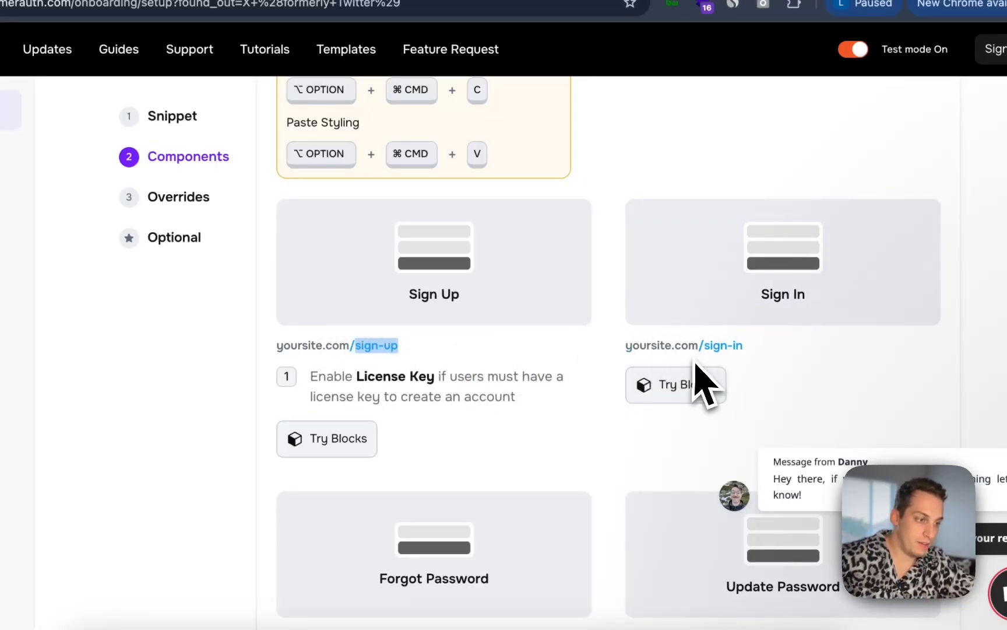
pyautogui.scroll(-3, 533, 397)
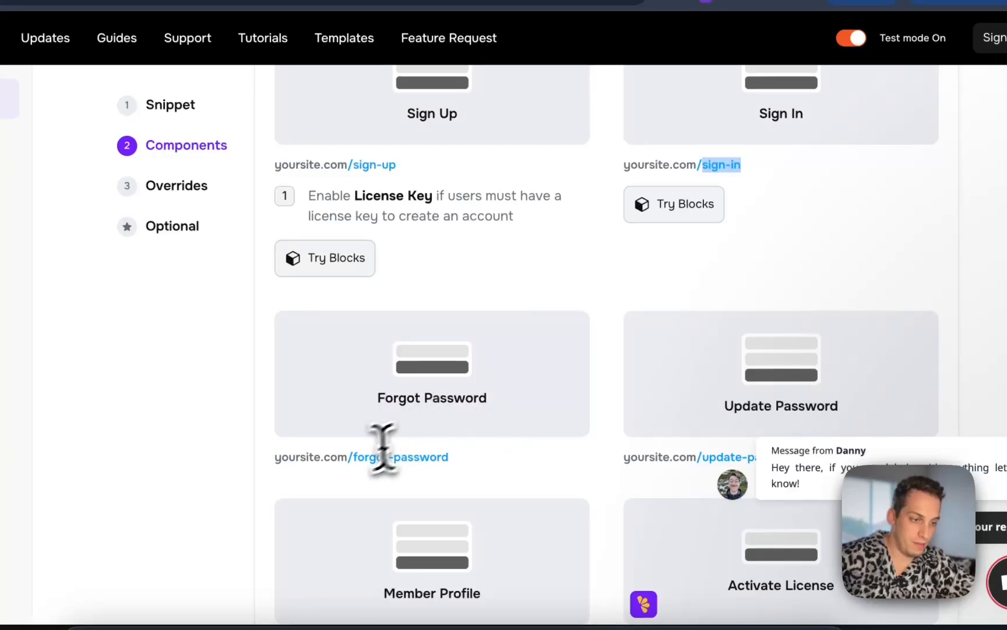
pyautogui.scroll(-4, 527, 475)
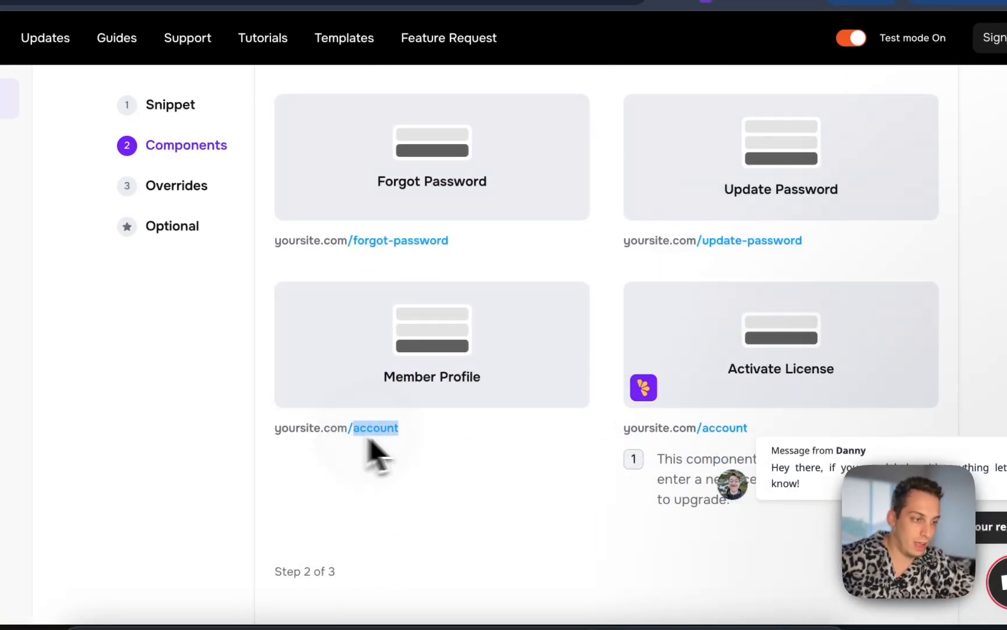
pyautogui.scroll(-3, 553, 438)
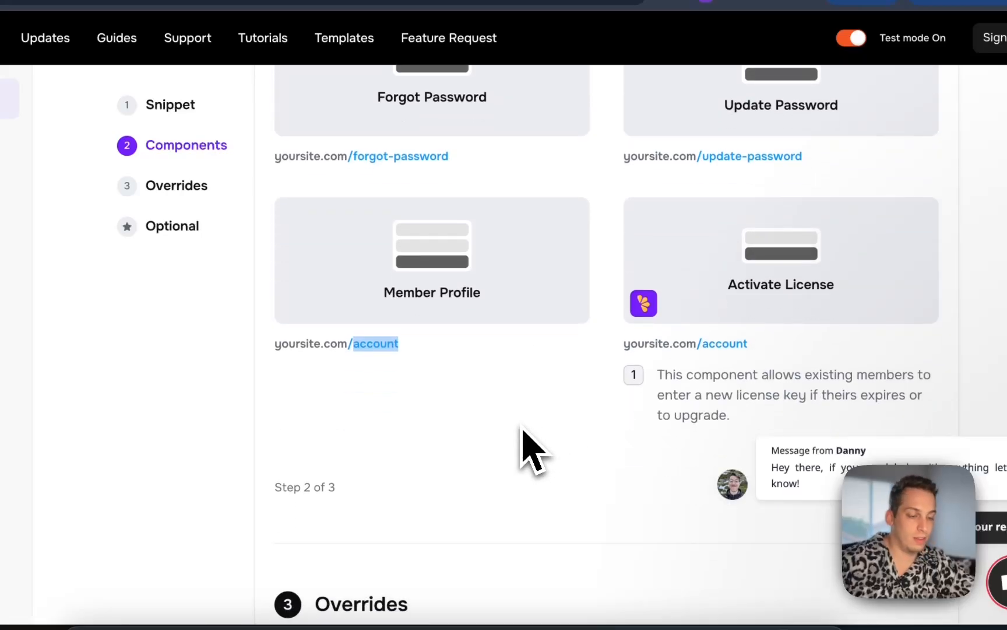
pyautogui.scroll(5, 527, 408)
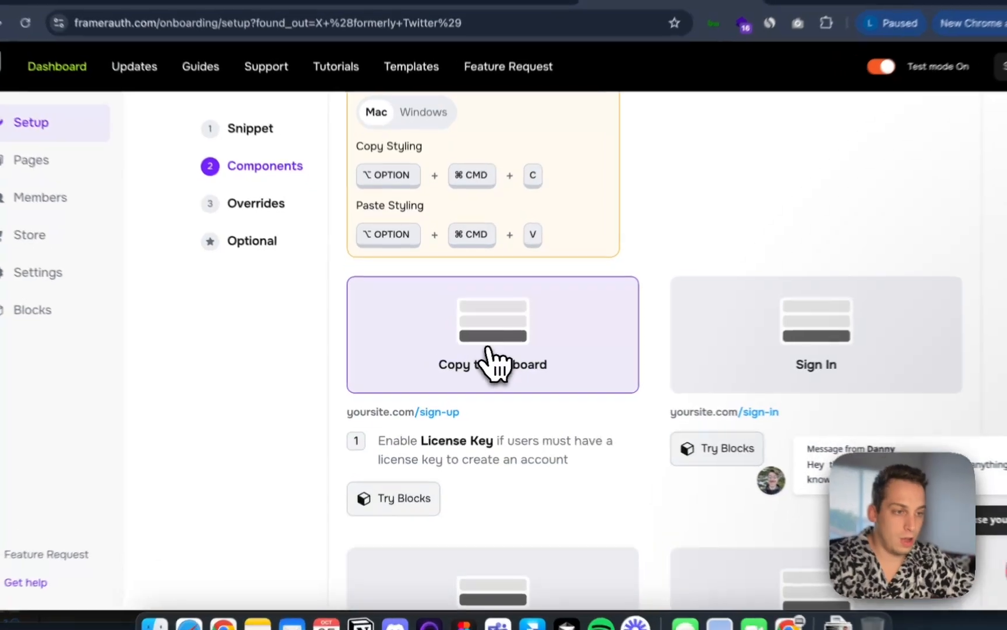
# Copy the Sign Up component to the clipboard, replay the components video, and switch back to Framer
pyautogui.click(485, 370)
pyautogui.scroll(5, 492, 373)
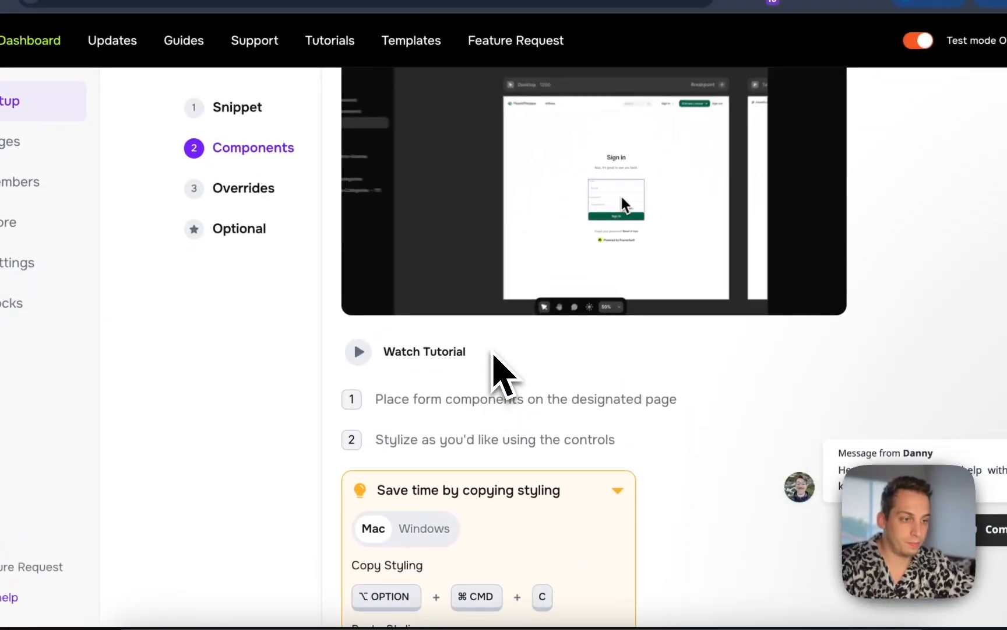
pyautogui.scroll(2, 493, 354)
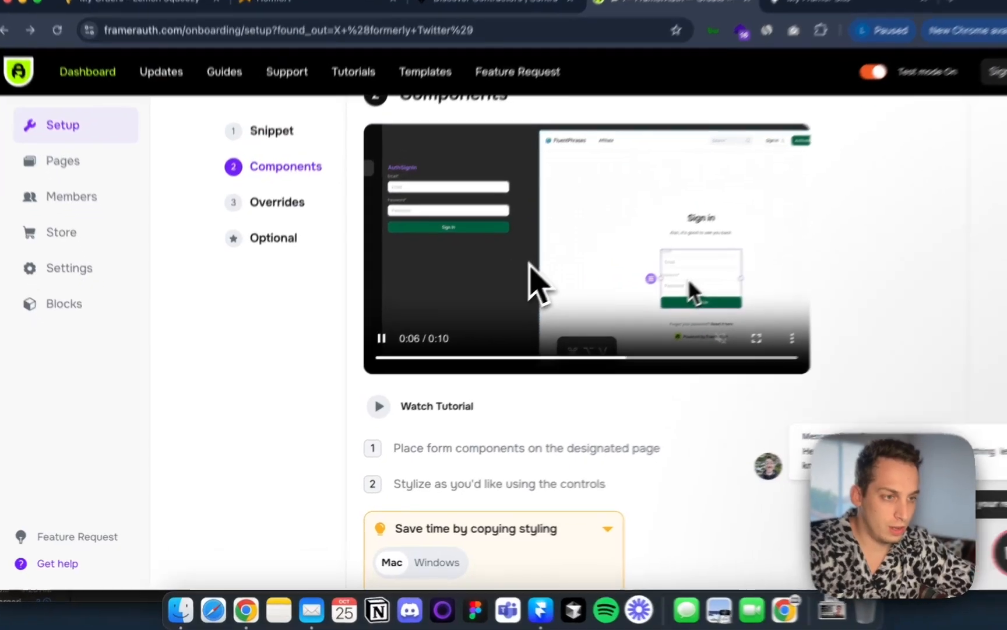
pyautogui.click(529, 264)
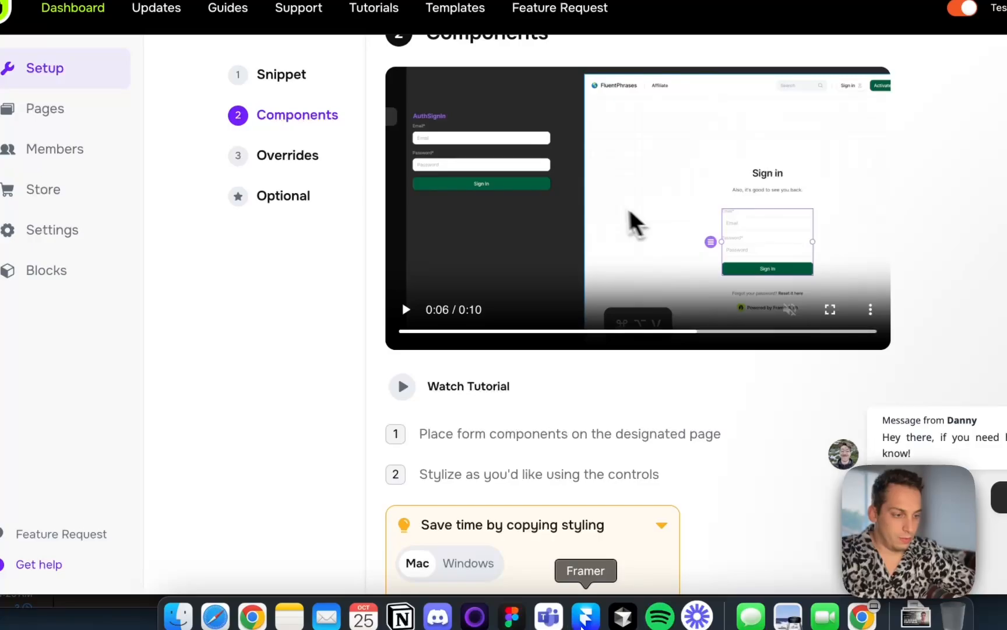
pyautogui.click(585, 623)
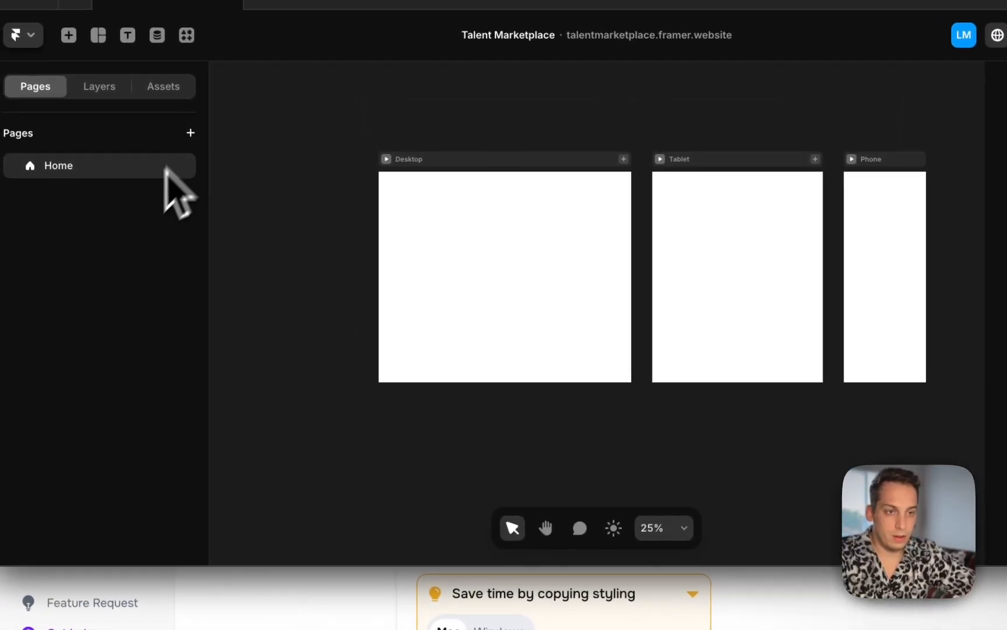
# Duplicate the Home page and rename the copy /sign-up
pyautogui.rightClick(83, 106)
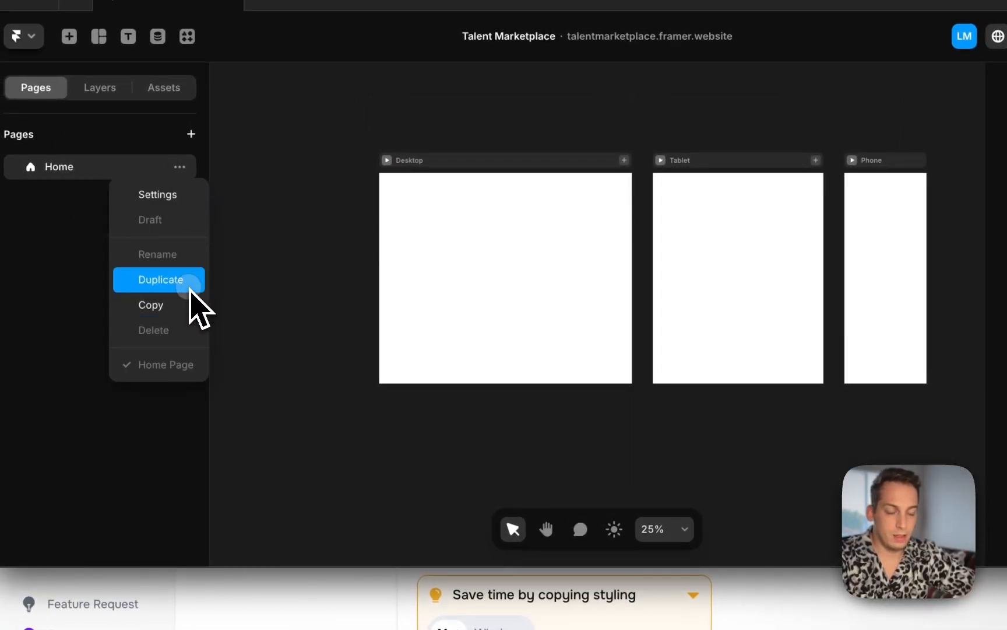
pyautogui.click(160, 279)
pyautogui.doubleClick(72, 194)
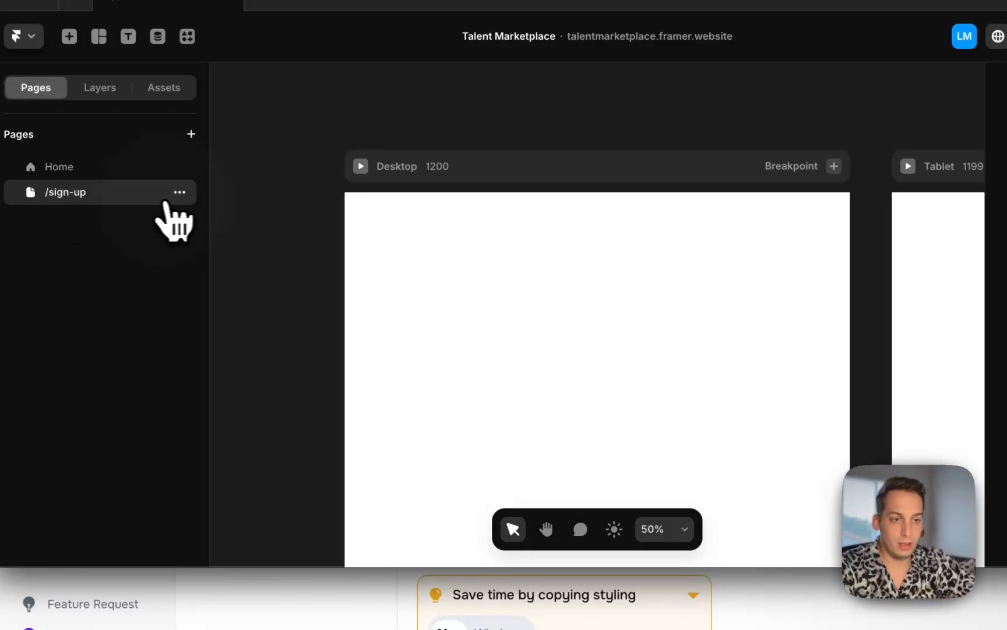
# Delete the /sign-up page
pyautogui.click(177, 193)
pyautogui.click(222, 356)
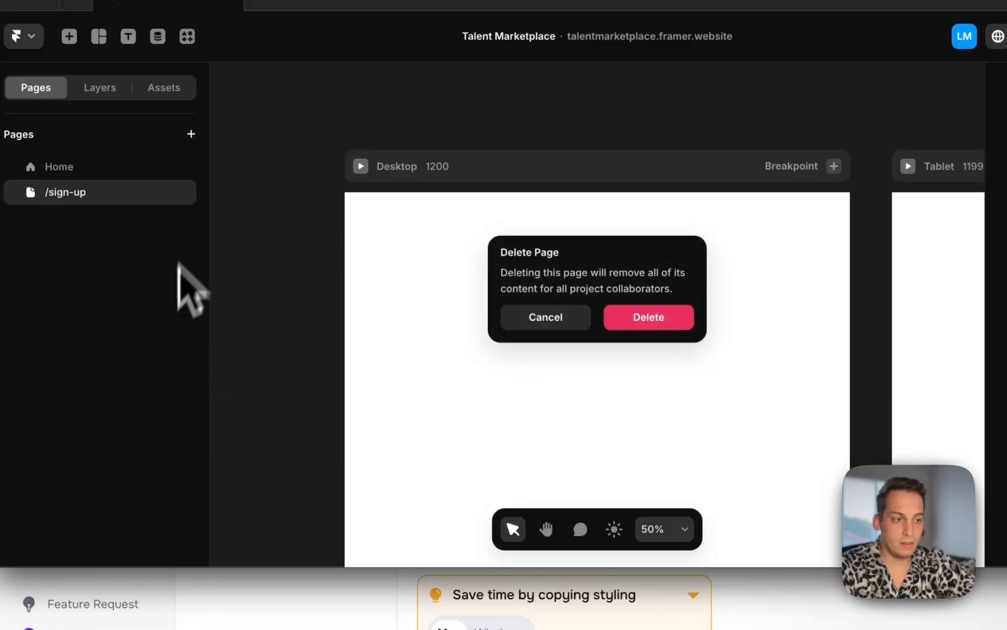
pyautogui.click(647, 318)
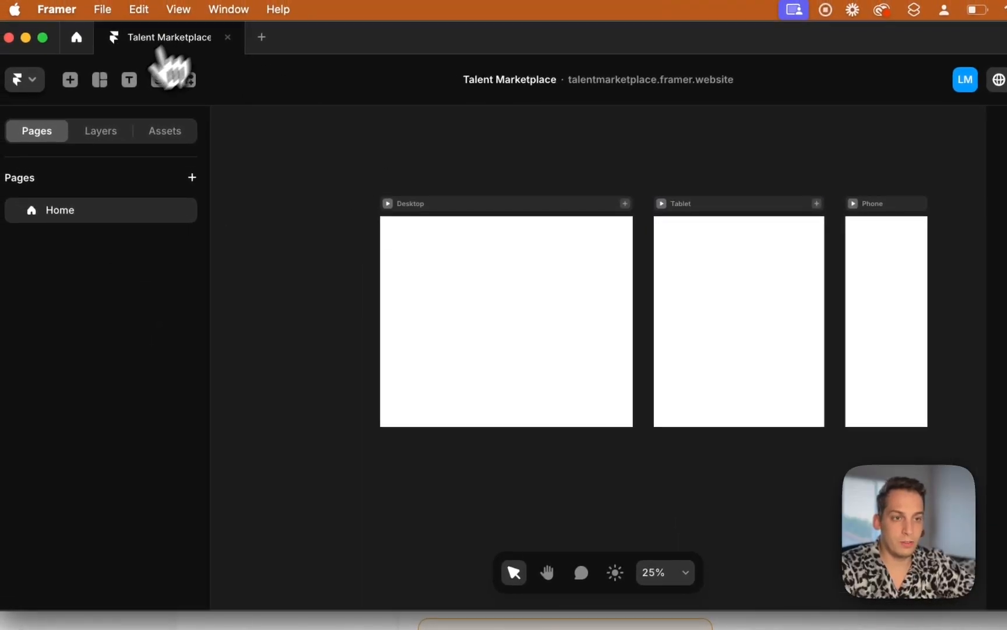
# Open the Blocs plugin and add the Navbar 1 bloc to the top of the Desktop breakpoint
pyautogui.click(70, 79)
pyautogui.click(188, 80)
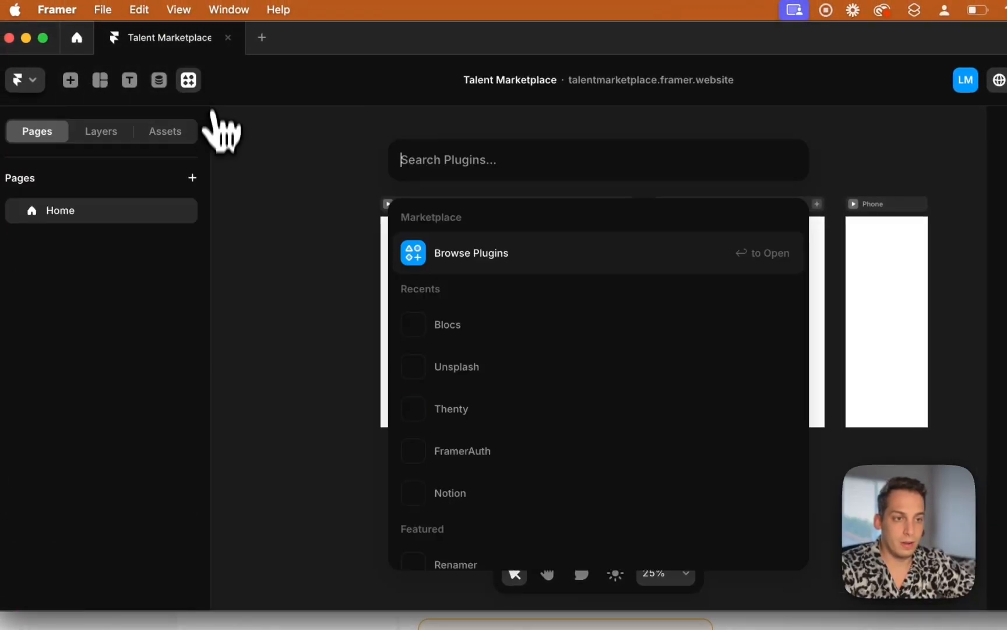
pyautogui.click(464, 324)
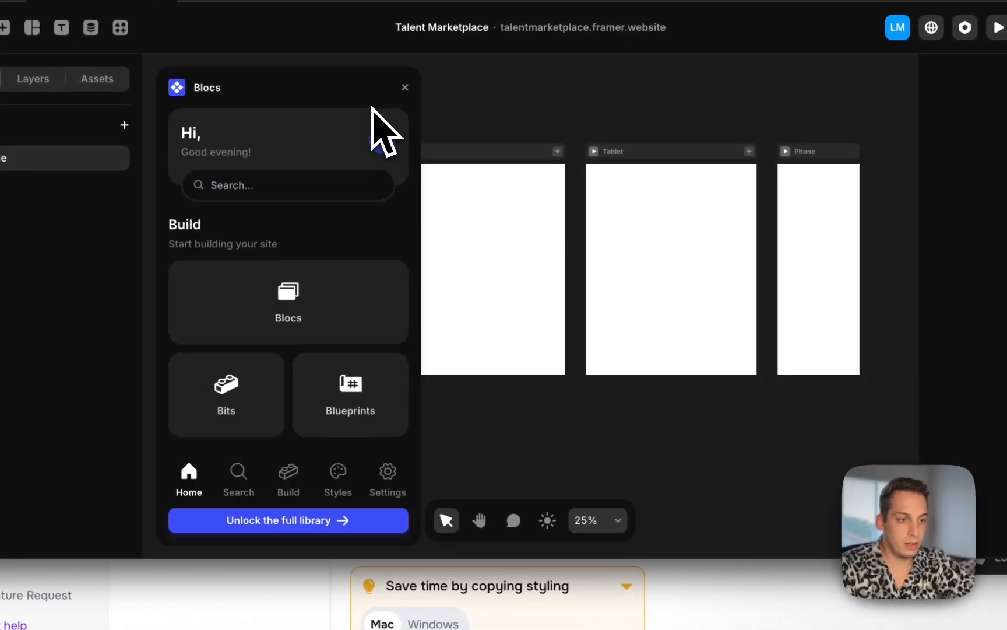
pyautogui.hscroll(-3, 489, 143)
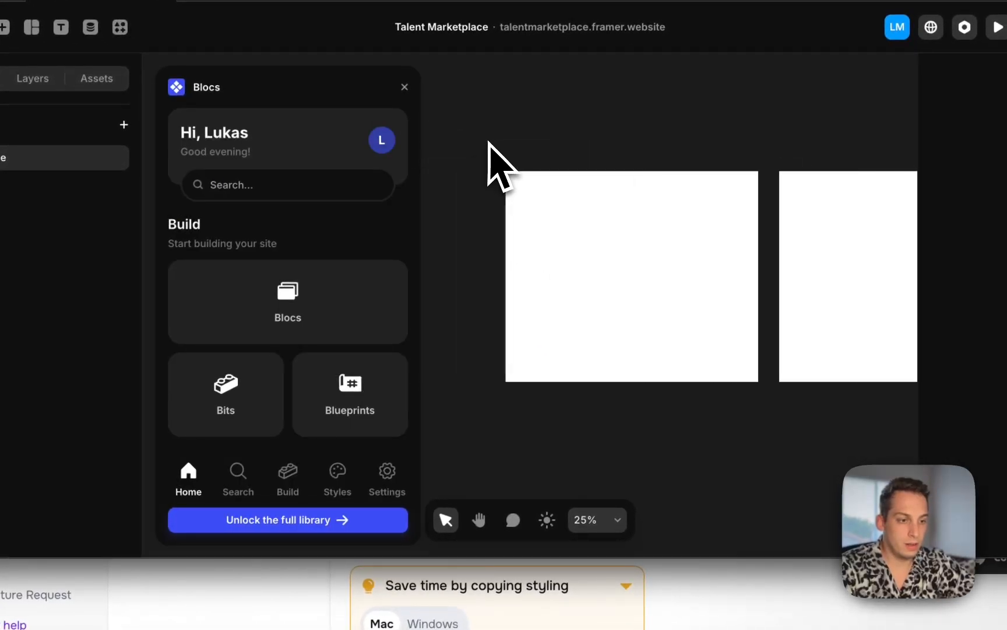
pyautogui.click(284, 487)
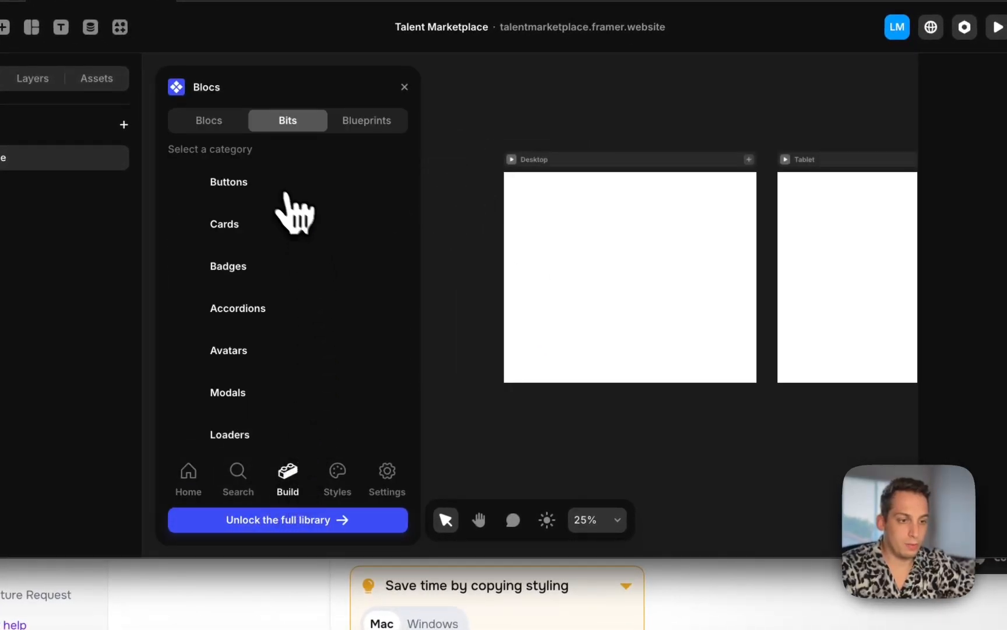
pyautogui.click(349, 121)
pyautogui.click(224, 121)
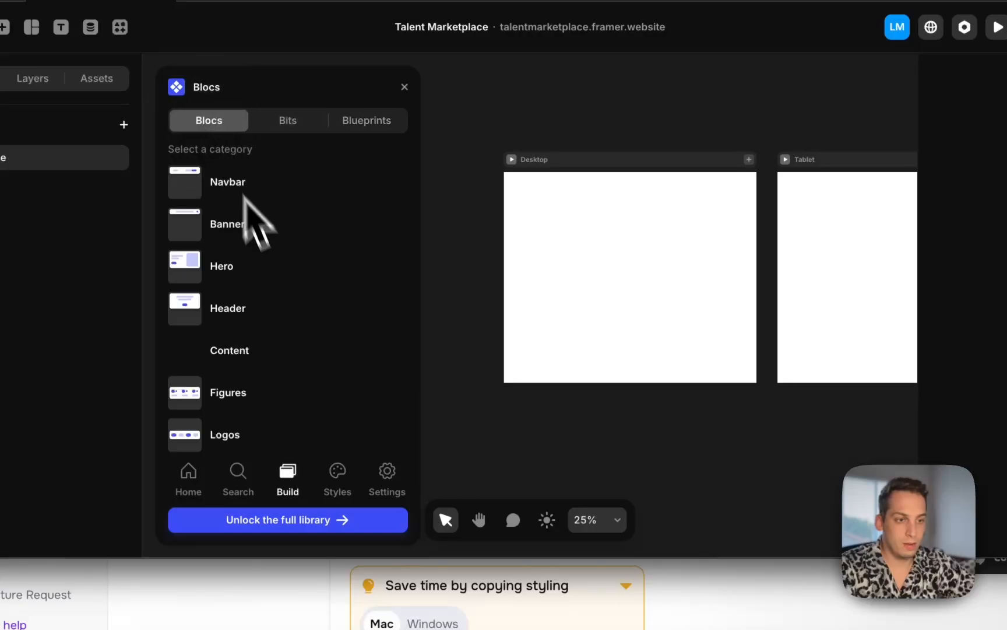
pyautogui.click(241, 196)
pyautogui.moveTo(248, 197); pyautogui.dragTo(634, 197)
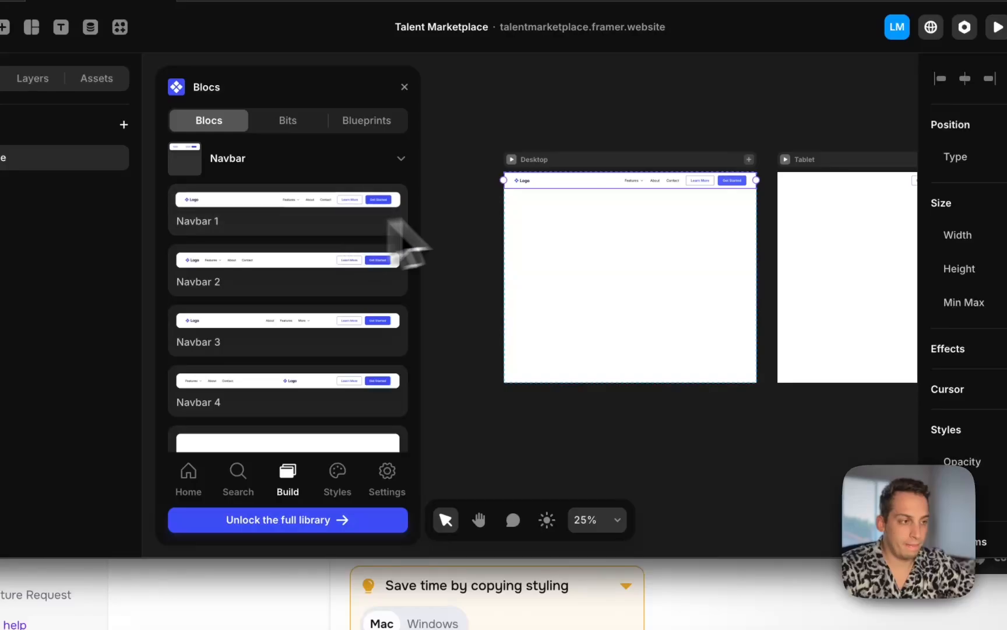
# Set the navbar's width to Fill
pyautogui.hscroll(5, 624, 204)
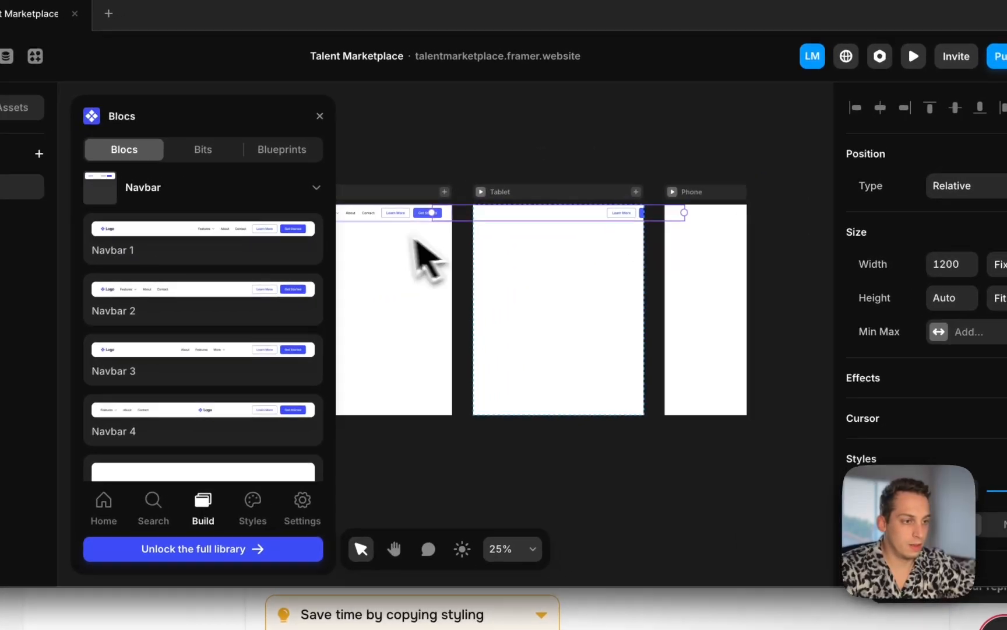
pyautogui.click(967, 270)
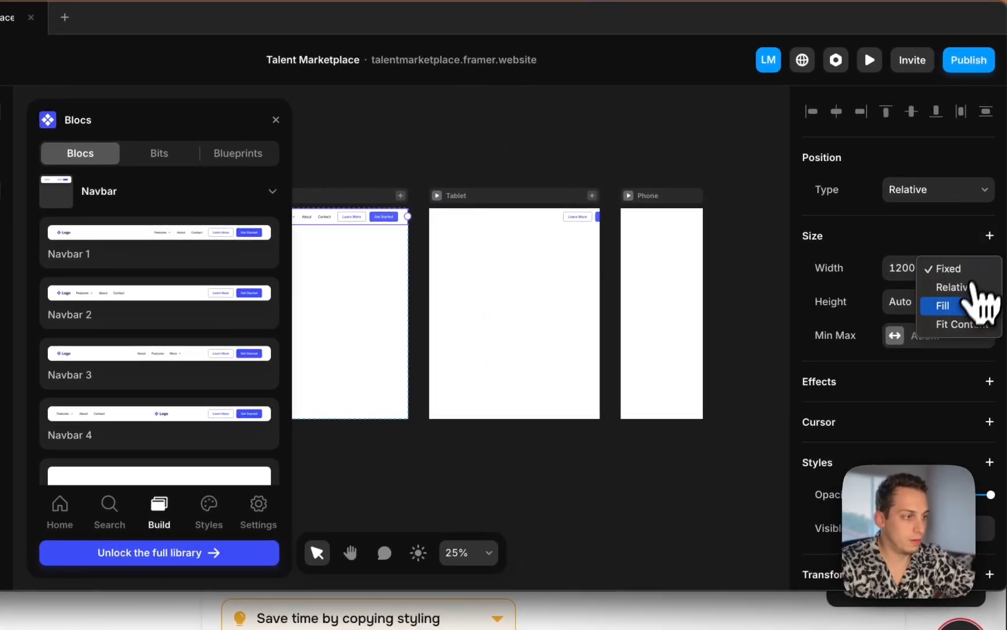
pyautogui.click(960, 307)
pyautogui.click(573, 154)
# Add the Basic hero bloc below the navbar on the Home page
pyautogui.hscroll(-3, 574, 154)
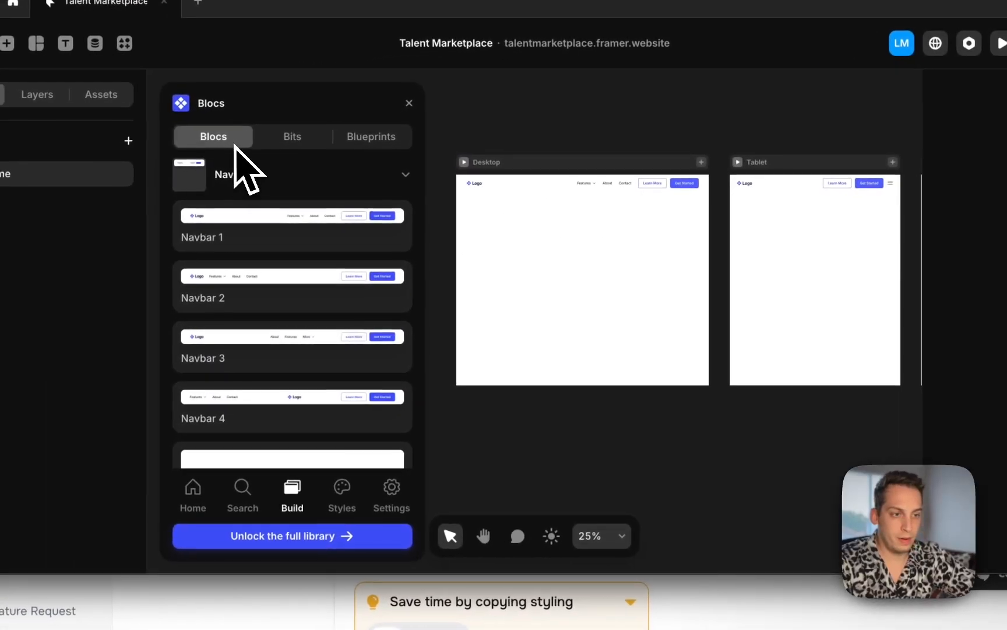
pyautogui.click(333, 177)
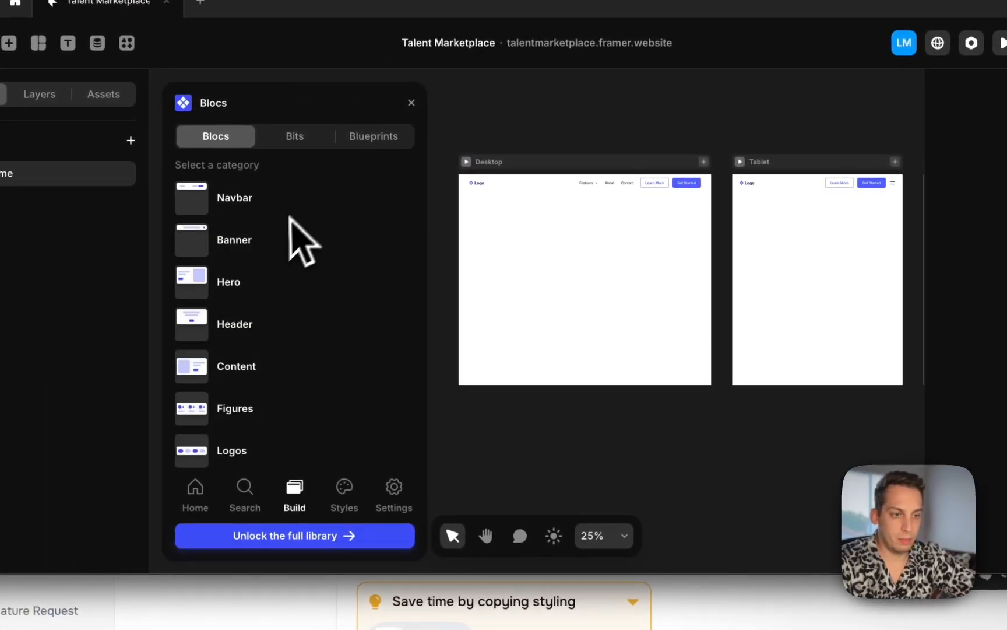
pyautogui.click(265, 282)
pyautogui.moveTo(279, 299); pyautogui.dragTo(265, 341)
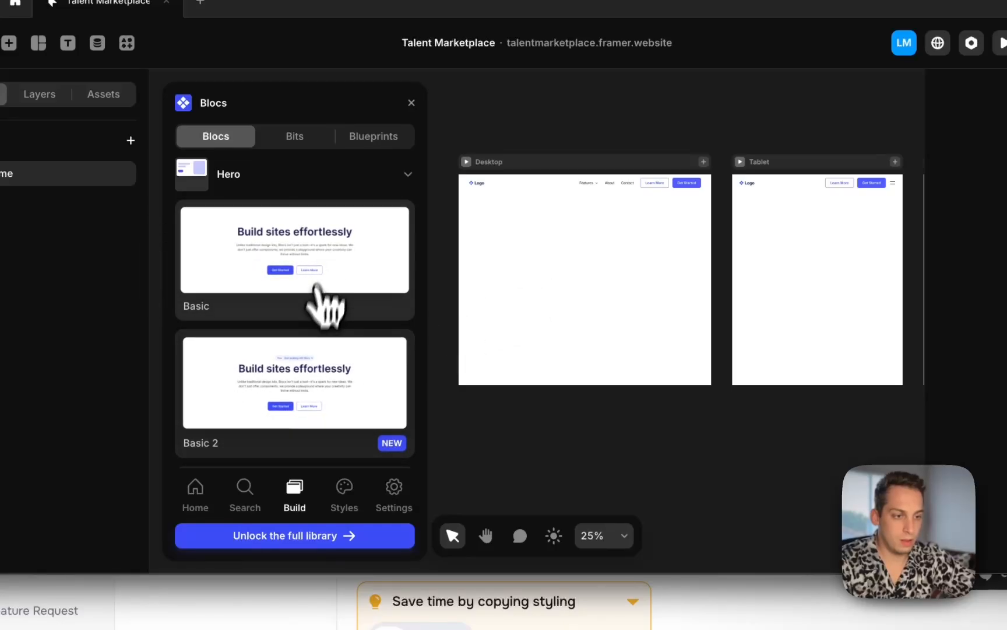
pyautogui.moveTo(510, 309); pyautogui.dragTo(611, 270)
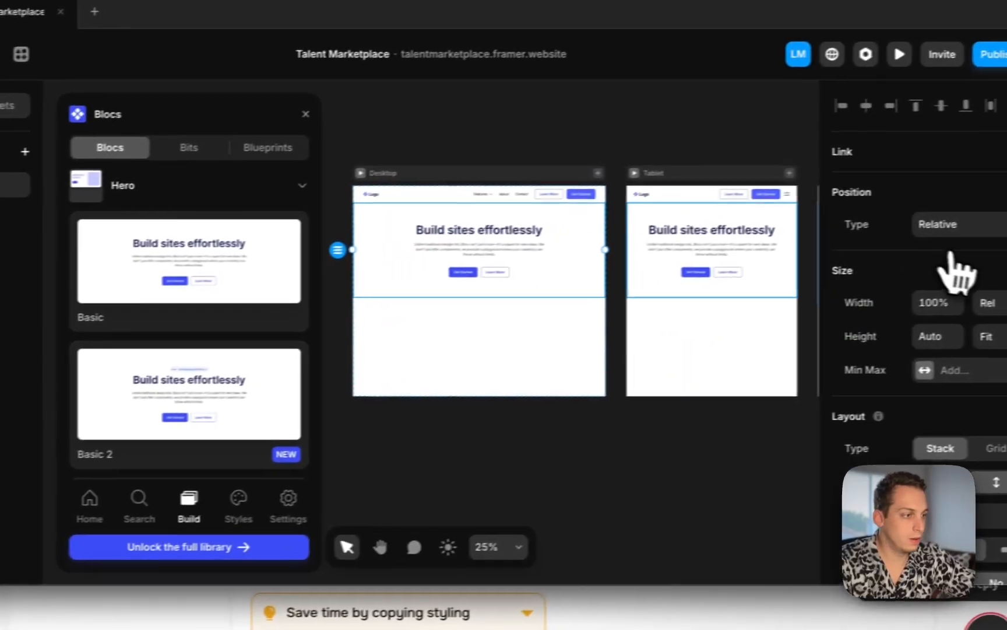
# Set the hero section's width to Fill
pyautogui.click(966, 305)
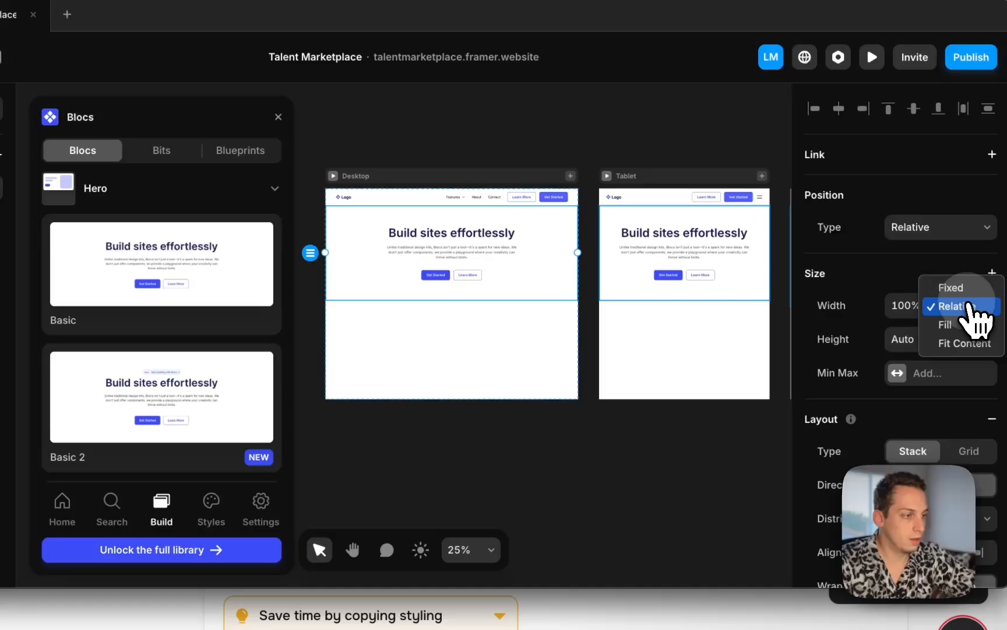
pyautogui.click(959, 324)
pyautogui.click(602, 146)
# Add the Basic content bloc and the Customisable features content bloc below the hero section
pyautogui.click(80, 185)
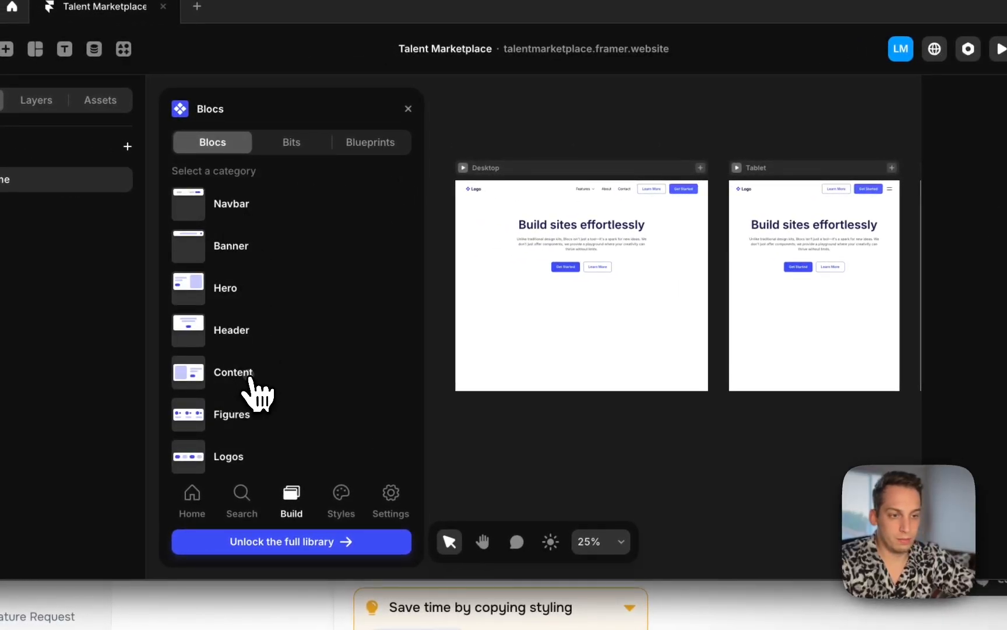
pyautogui.click(250, 377)
pyautogui.scroll(-3, 306, 360)
pyautogui.scroll(3, 294, 327)
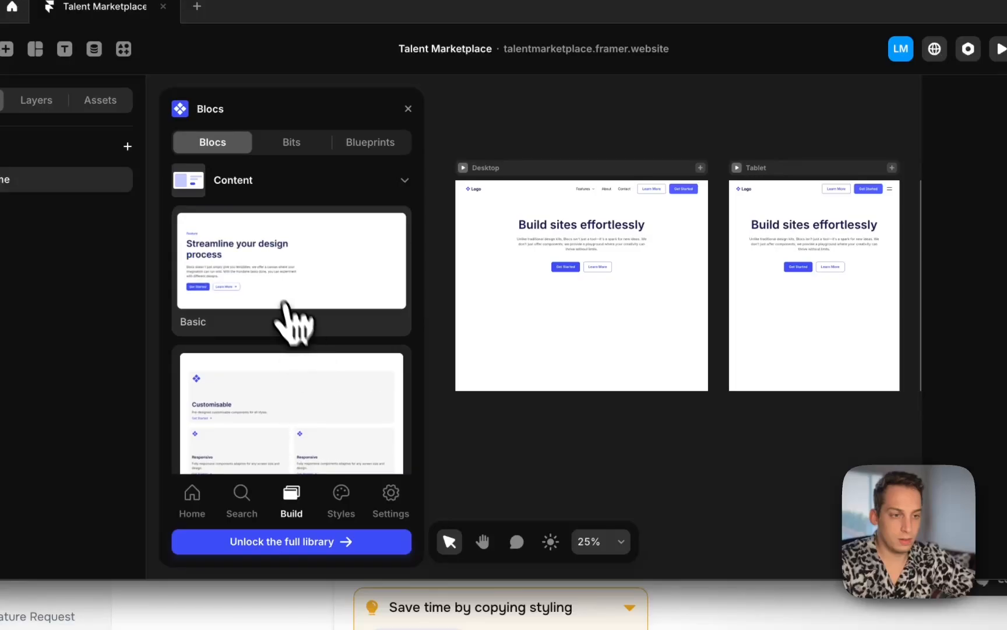
pyautogui.moveTo(289, 317); pyautogui.dragTo(592, 317)
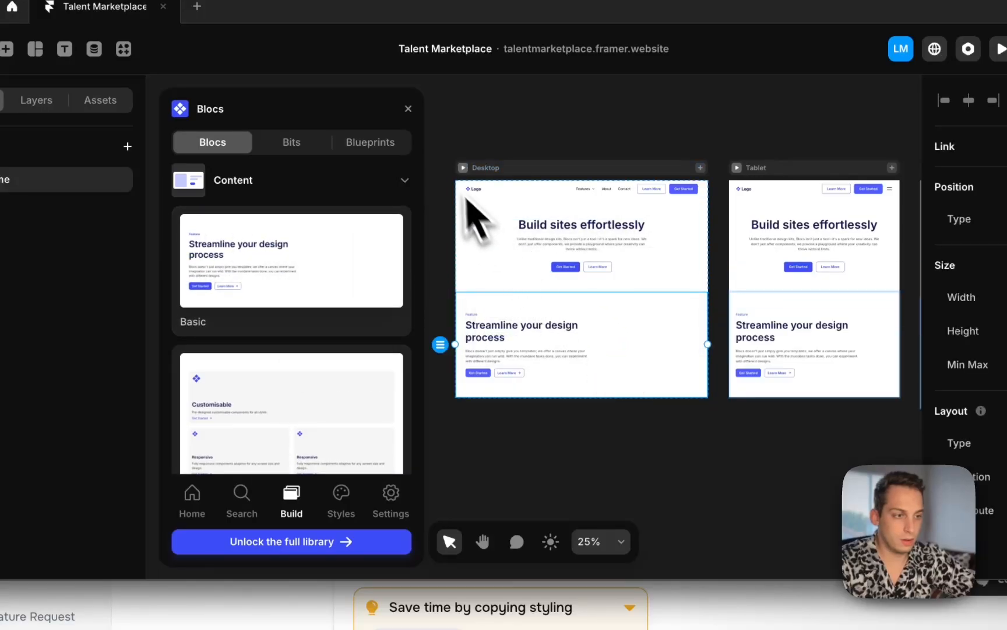
pyautogui.moveTo(288, 384); pyautogui.dragTo(587, 298)
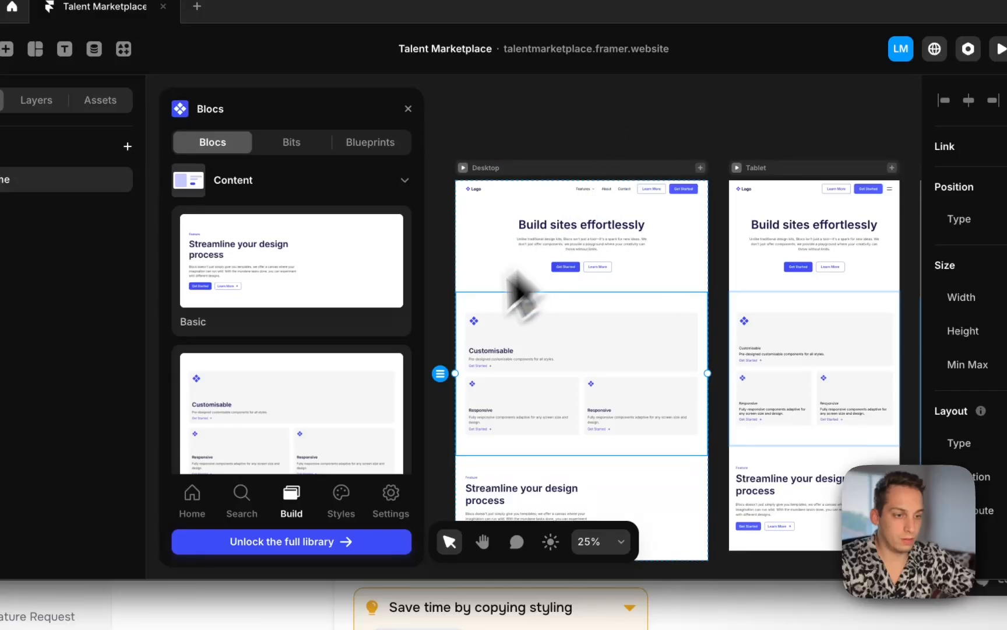
# Add the Bento 2 content bloc below the hero section and delete the Customisable features section
pyautogui.moveTo(371, 332); pyautogui.dragTo(636, 330)
pyautogui.scroll(-3, 607, 402)
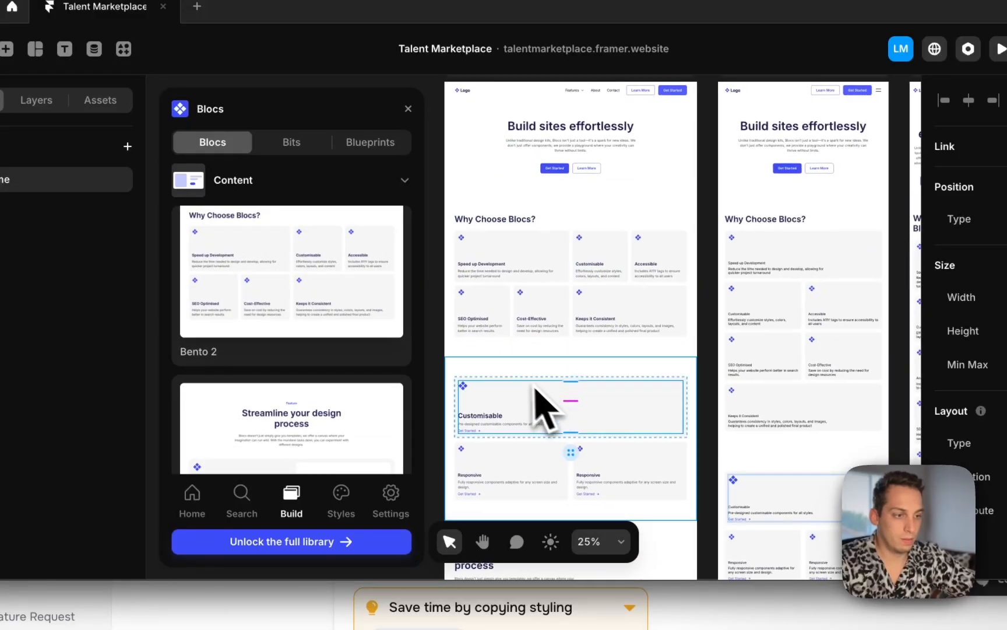
pyautogui.press('BackSpace')
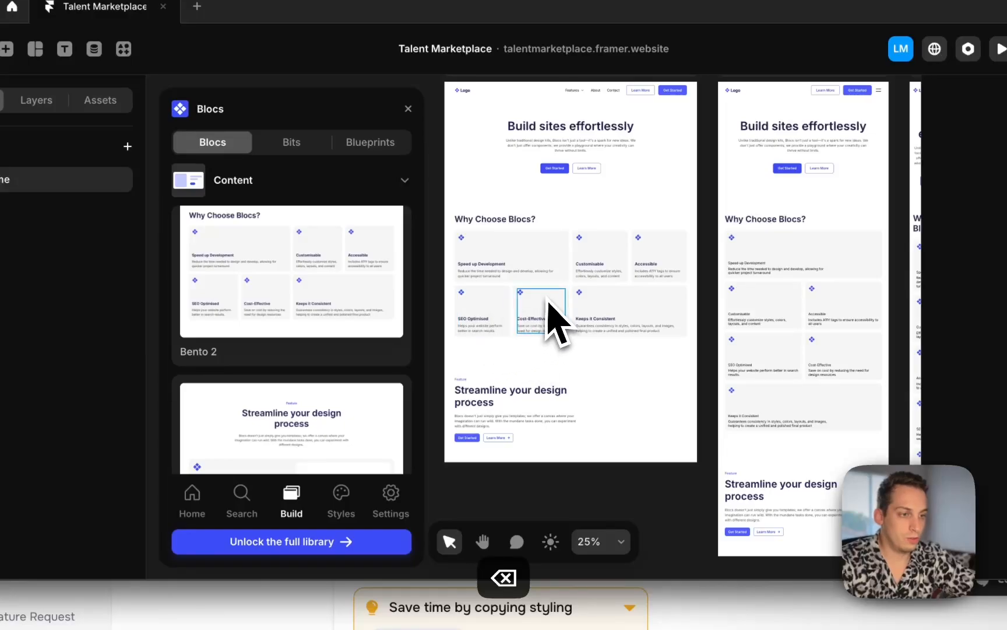
# Browse the Blocs library's content, Figures, Logos and Gallery categories for suitable sections
pyautogui.scroll(-5, 310, 401)
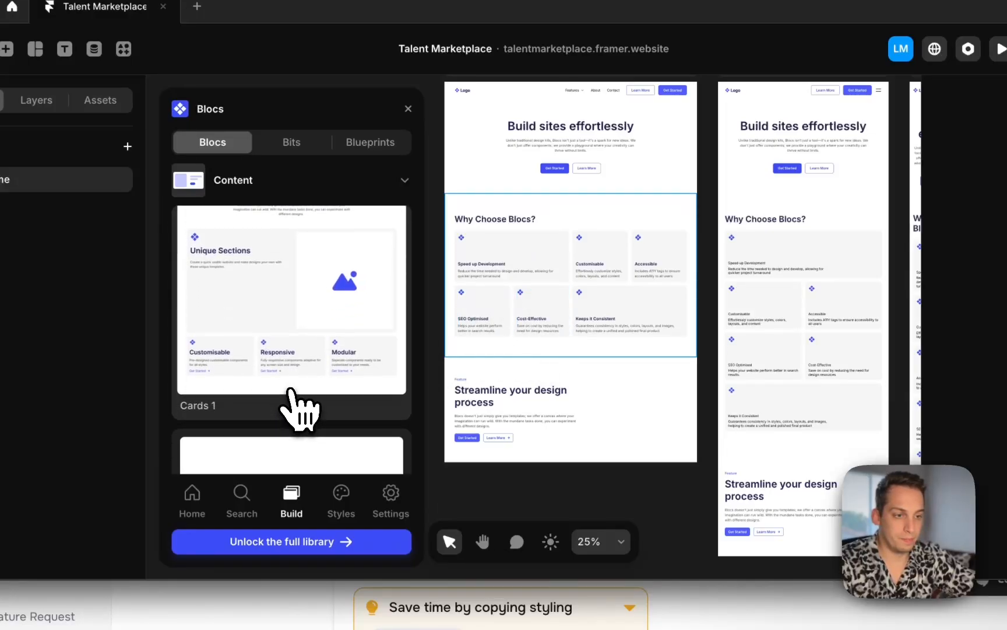
pyautogui.click(296, 236)
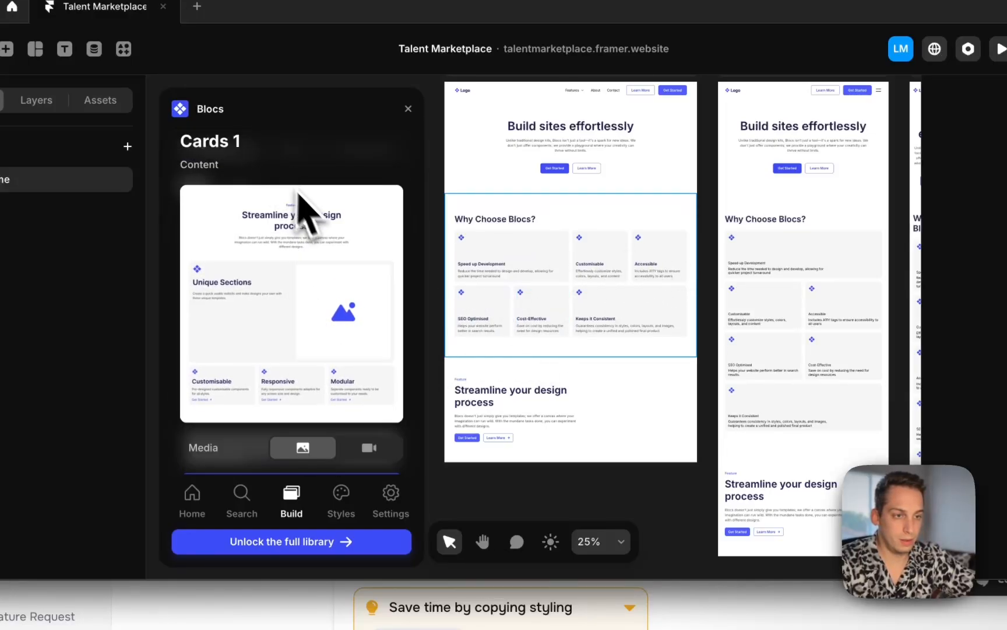
pyautogui.click(408, 108)
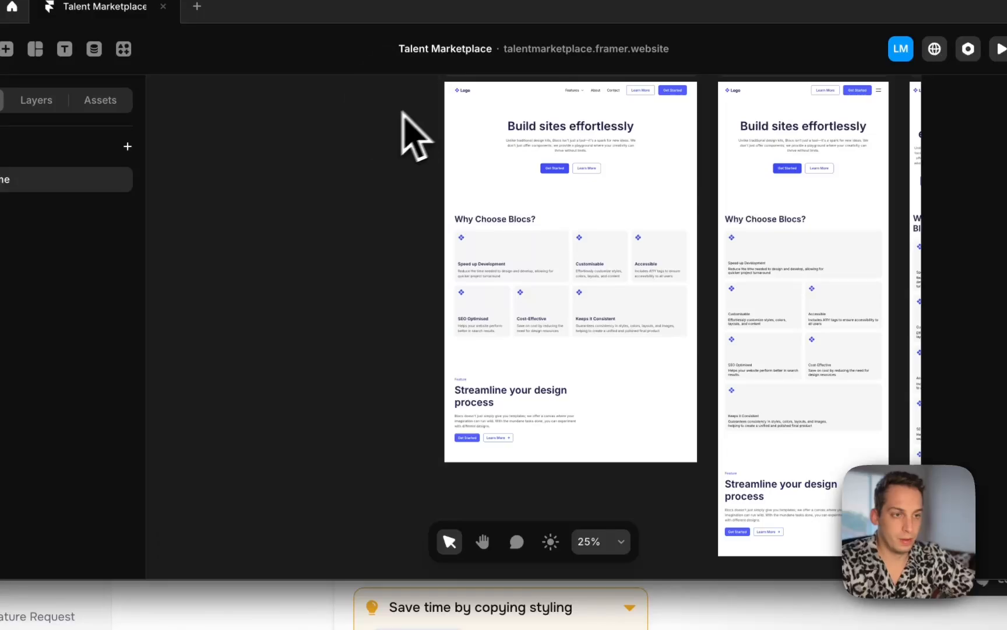
pyautogui.click(123, 49)
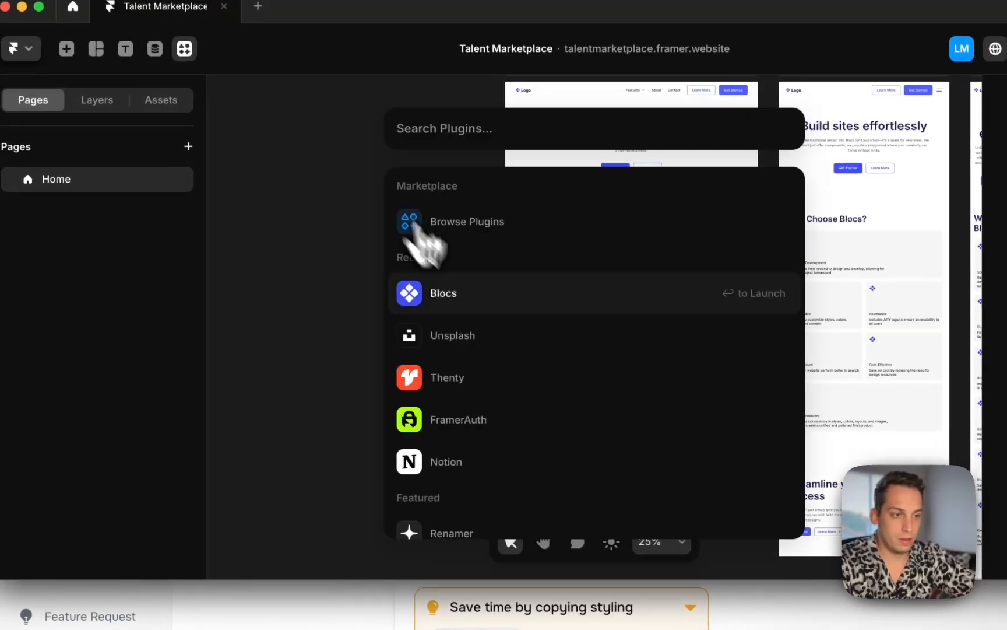
pyautogui.click(443, 293)
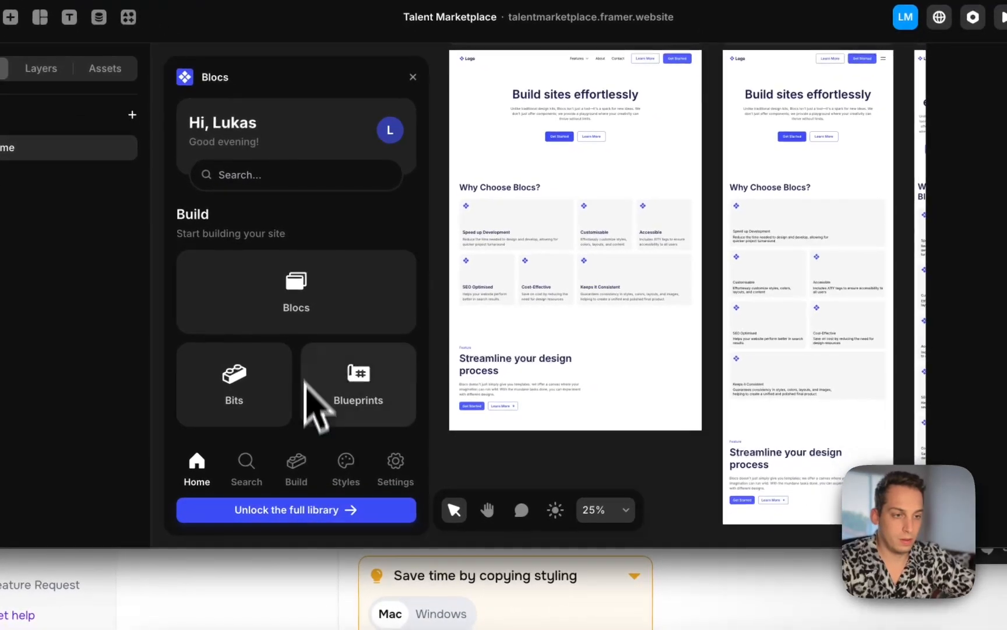
pyautogui.click(302, 320)
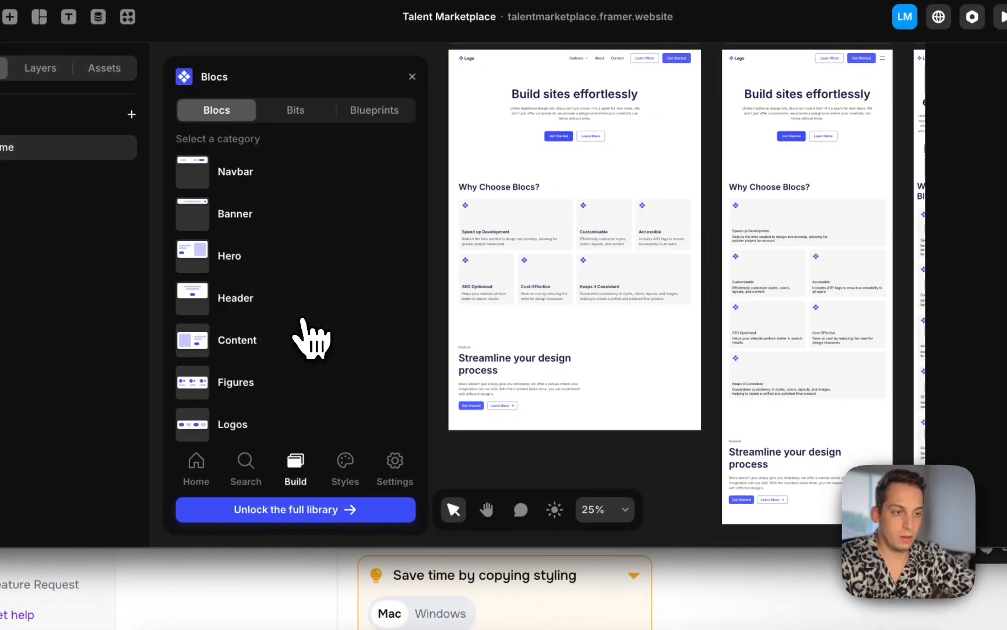
pyautogui.scroll(-3, 263, 268)
pyautogui.click(251, 265)
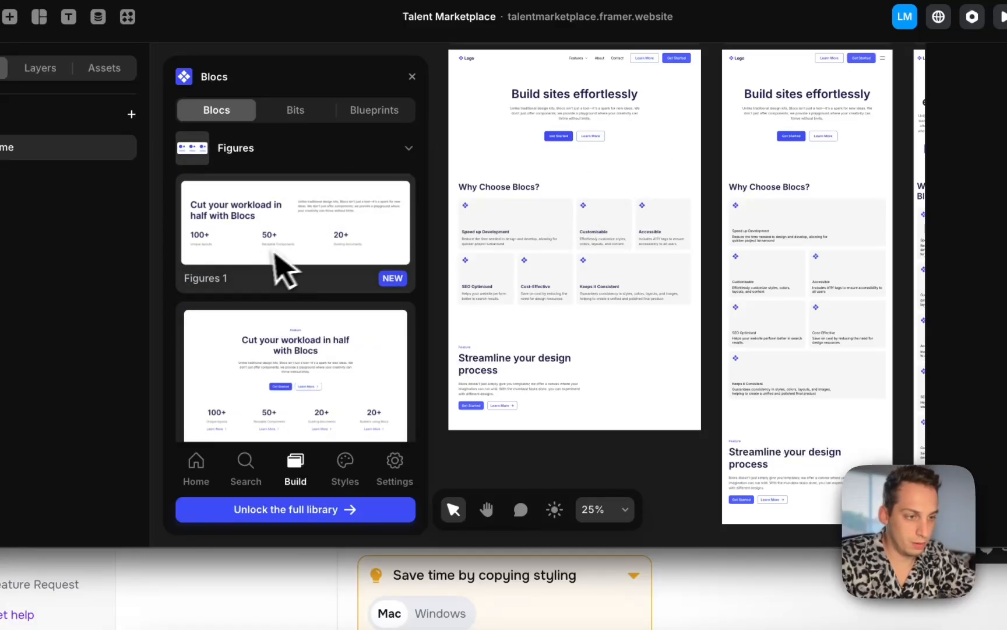
pyautogui.click(275, 254)
pyautogui.click(201, 175)
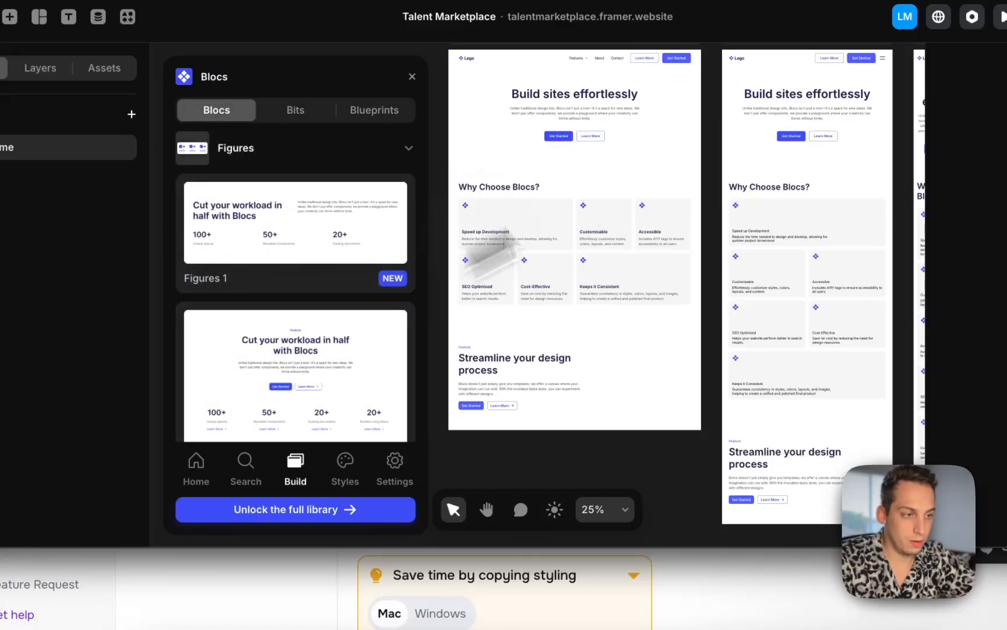
pyautogui.scroll(-5, 349, 340)
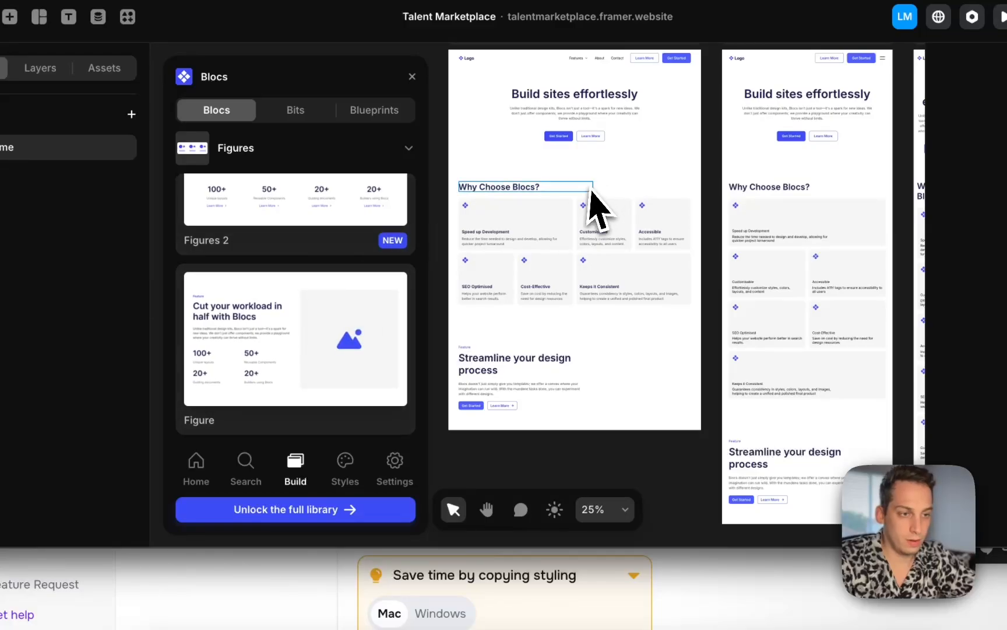
pyautogui.click(257, 140)
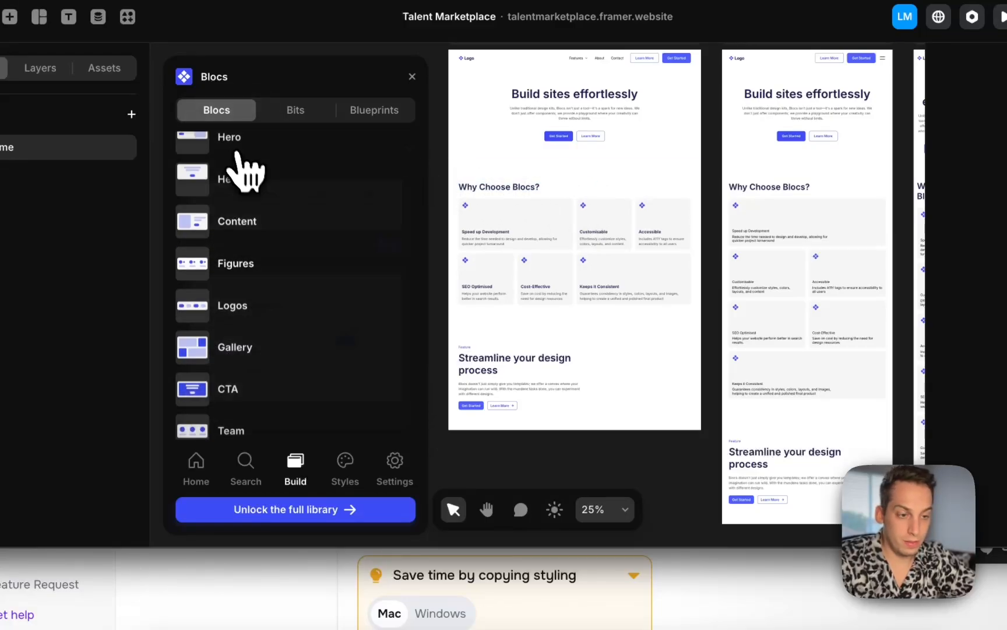
pyautogui.click(269, 306)
pyautogui.click(276, 226)
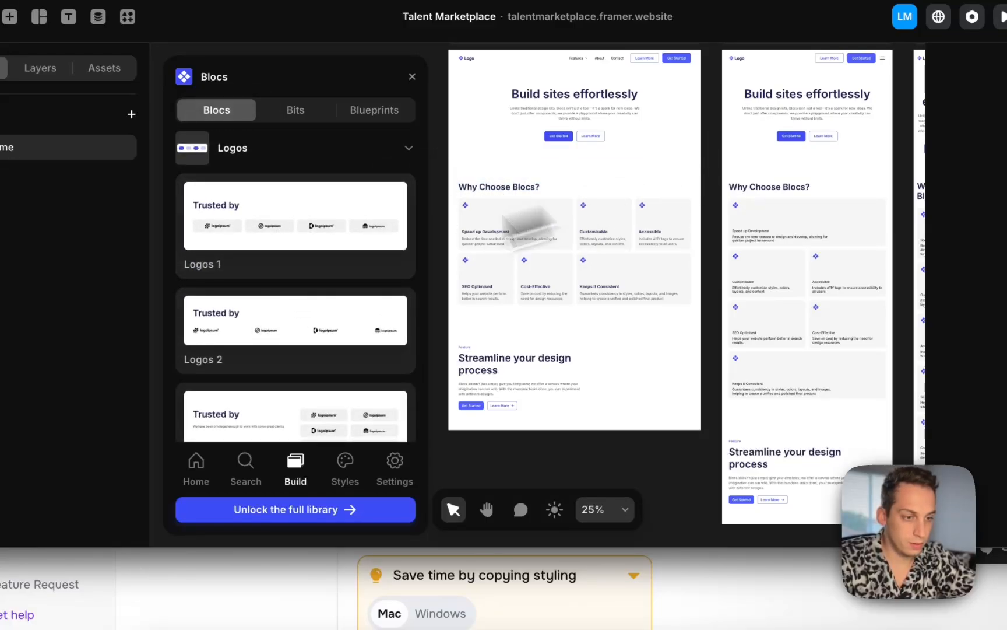
pyautogui.click(251, 149)
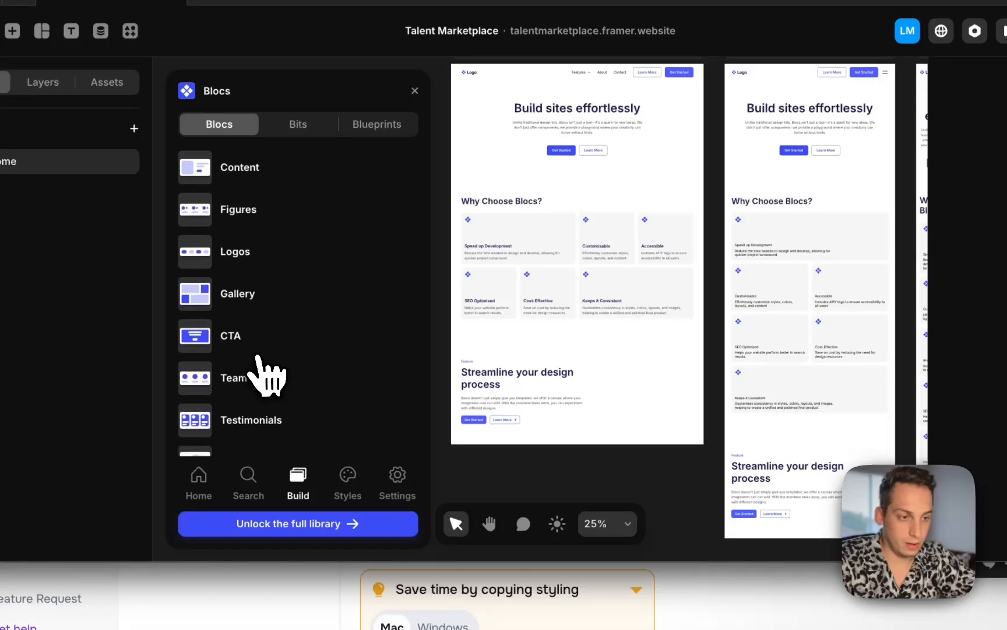
pyautogui.scroll(-1, 269, 376)
pyautogui.click(259, 289)
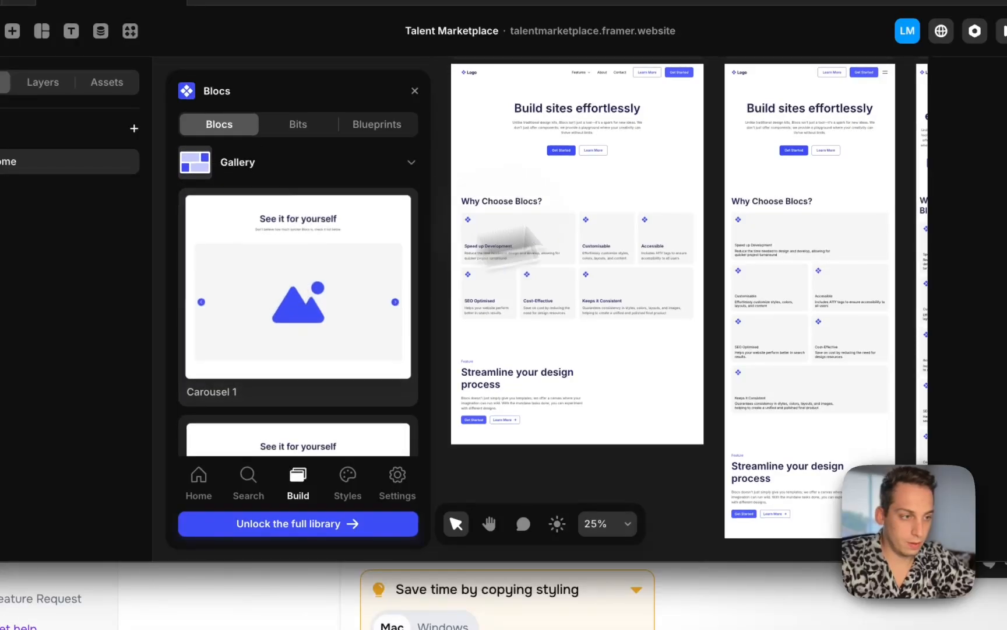
pyautogui.click(286, 262)
pyautogui.click(213, 142)
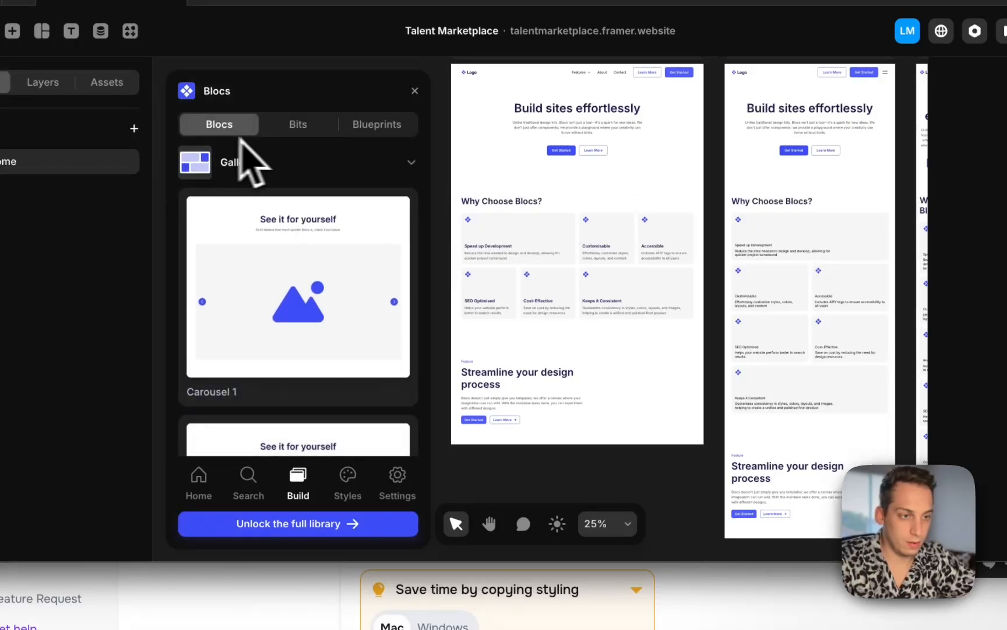
pyautogui.click(291, 161)
pyautogui.scroll(-2, 269, 373)
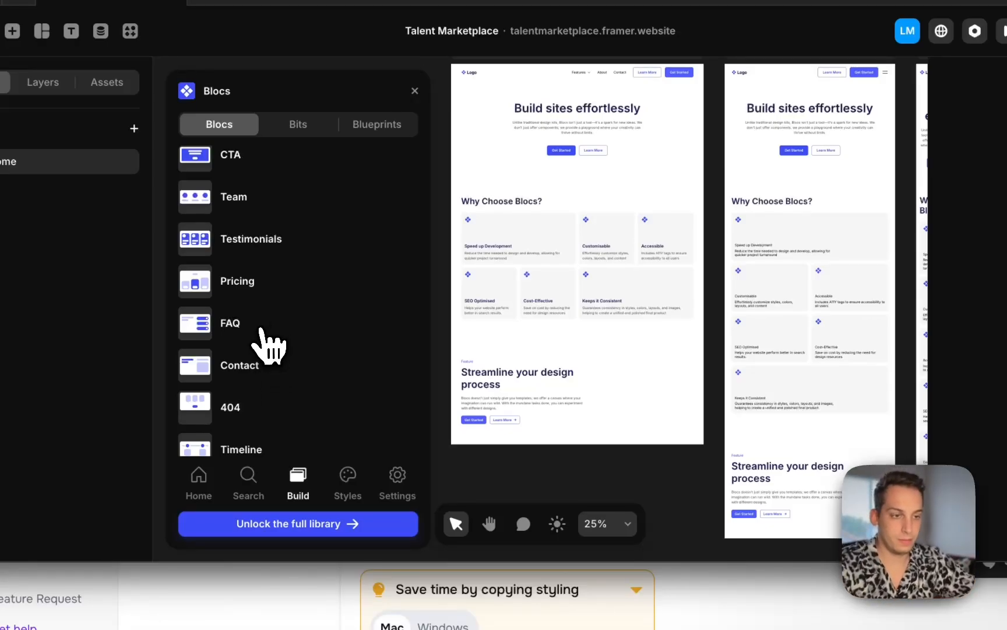
# Add the FAQ Card Accordions bloc below the content sections on the Home page
pyautogui.click(269, 344)
pyautogui.moveTo(270, 247); pyautogui.dragTo(574, 436)
pyautogui.scroll(-3, 564, 235)
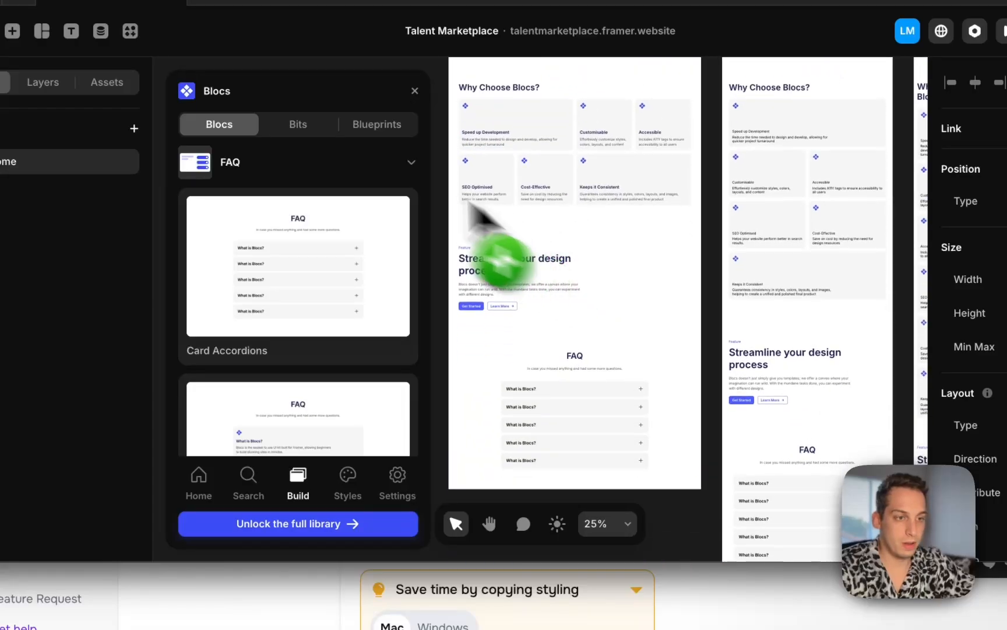
# Add the Footer 1 bloc at the bottom of the Home page
pyautogui.click(291, 169)
pyautogui.scroll(-2, 270, 293)
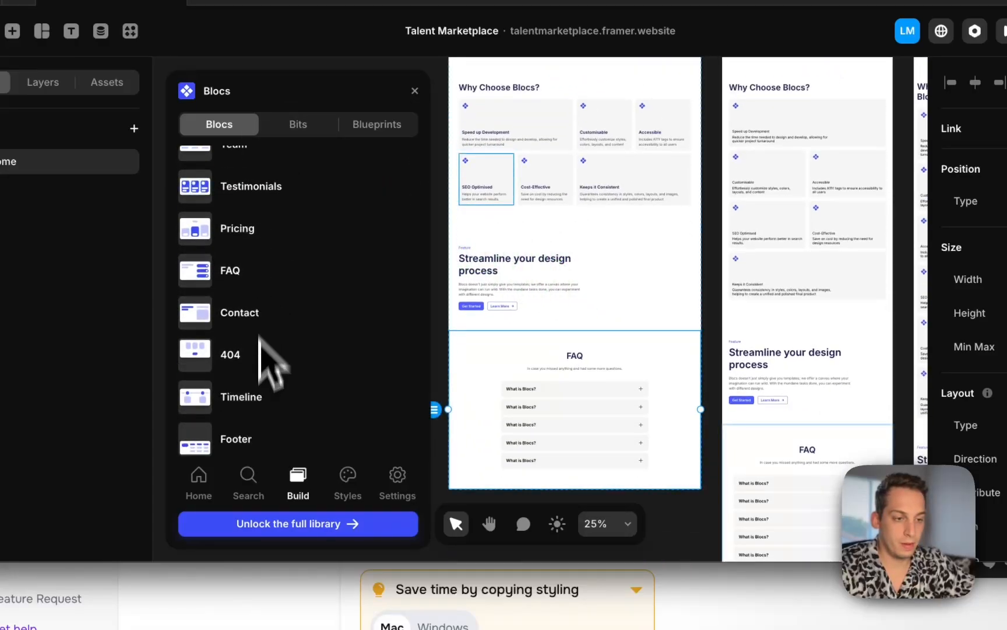
pyautogui.click(252, 453)
pyautogui.scroll(-2, 284, 289)
pyautogui.scroll(2, 284, 282)
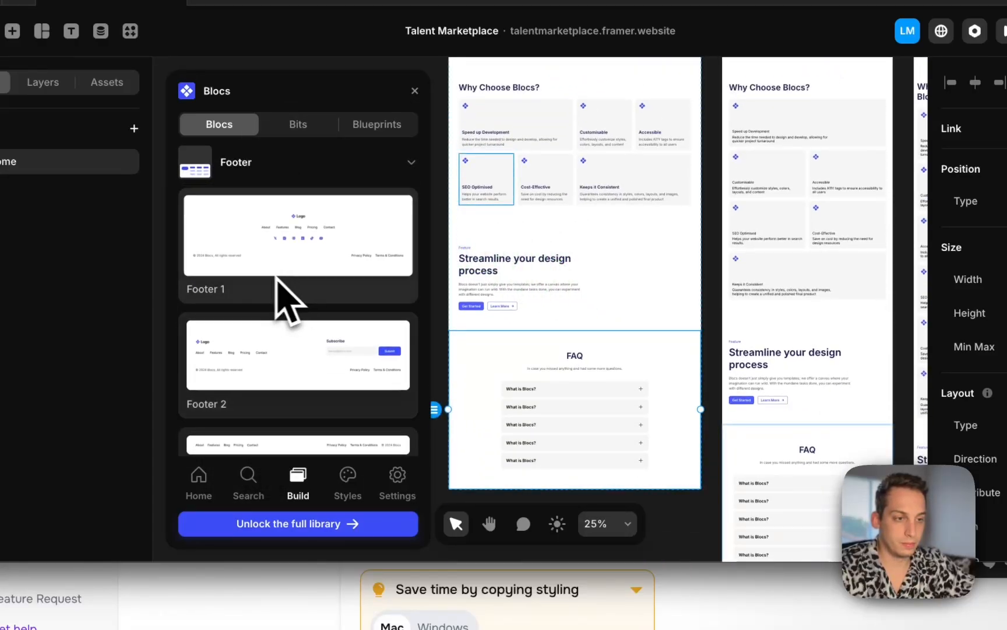
pyautogui.moveTo(492, 309); pyautogui.dragTo(572, 420)
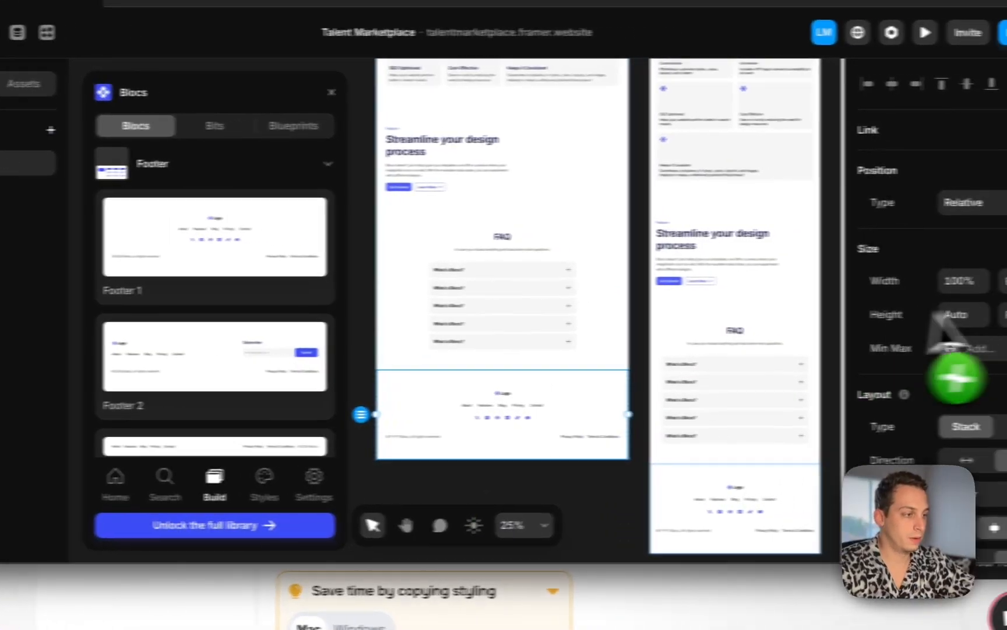
# Set the Content / Basic 1 section's width to Fill
pyautogui.click(985, 282)
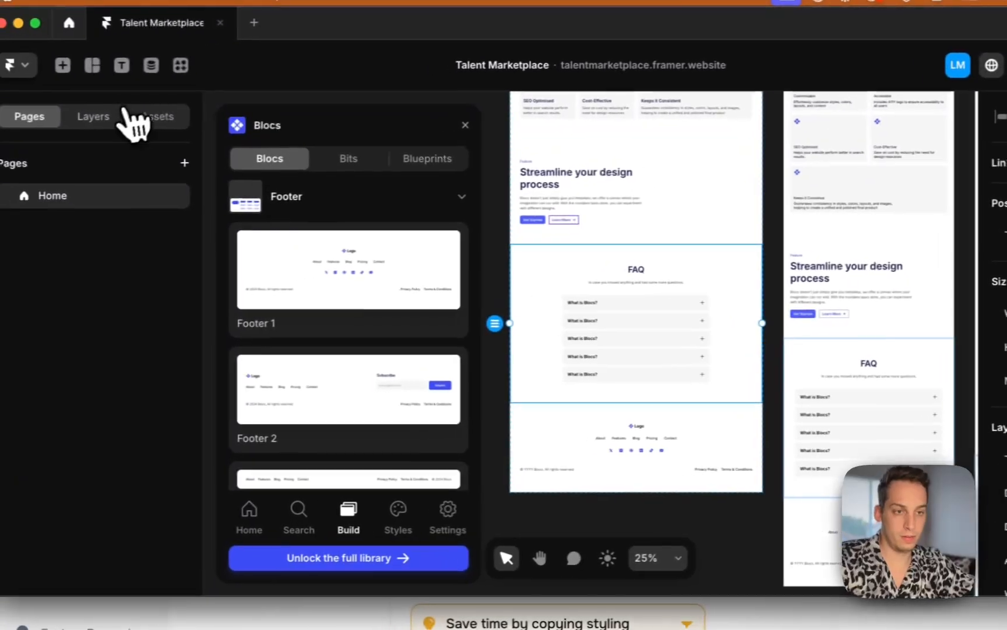
pyautogui.click(117, 114)
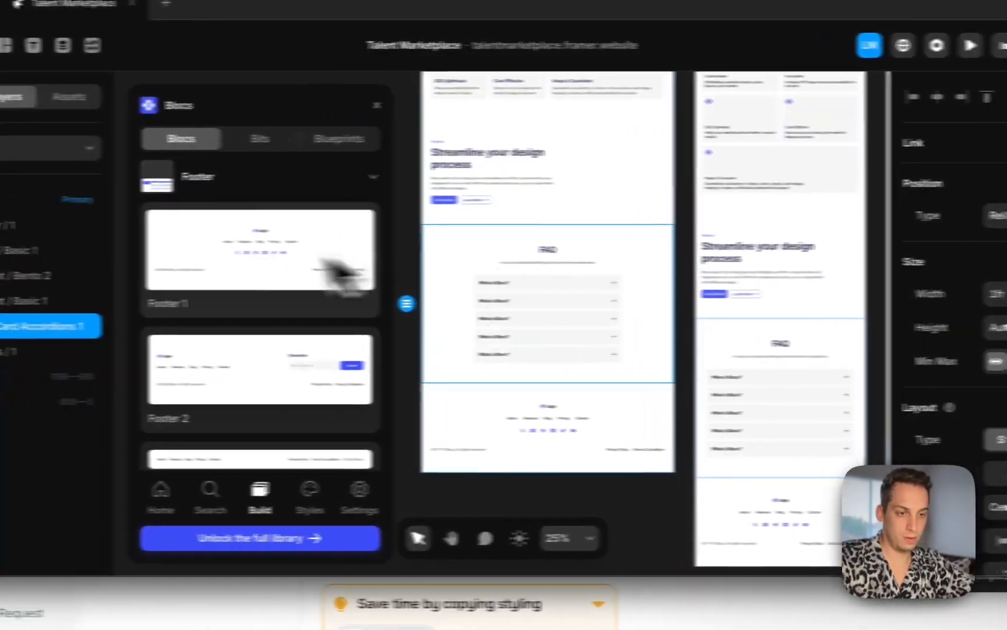
pyautogui.click(58, 301)
pyautogui.click(988, 295)
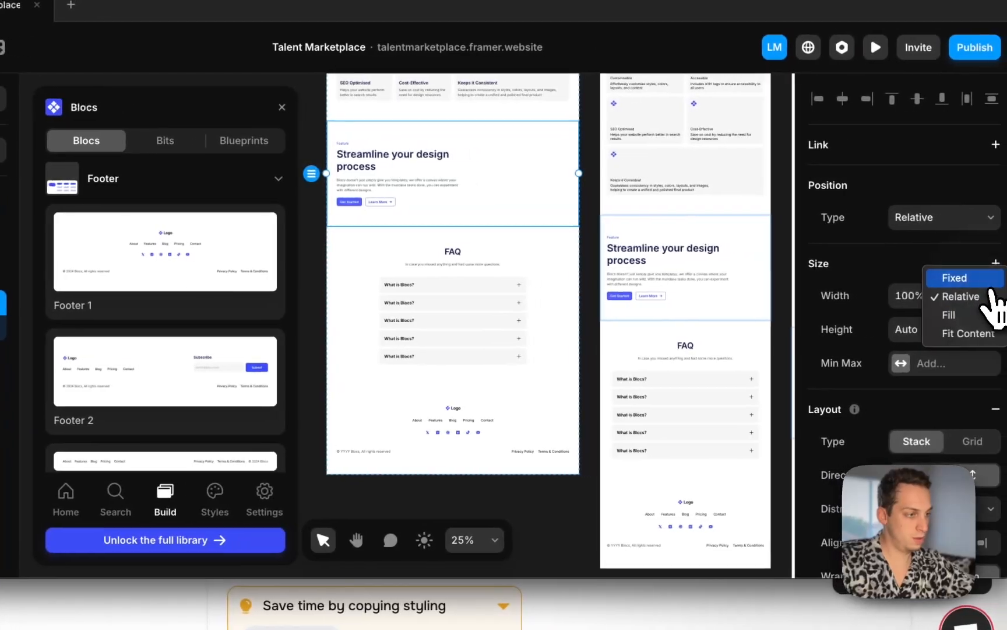
pyautogui.click(993, 315)
# Set the Content / Bento 2 section's width to Fill and close the Blocs panel
pyautogui.click(124, 277)
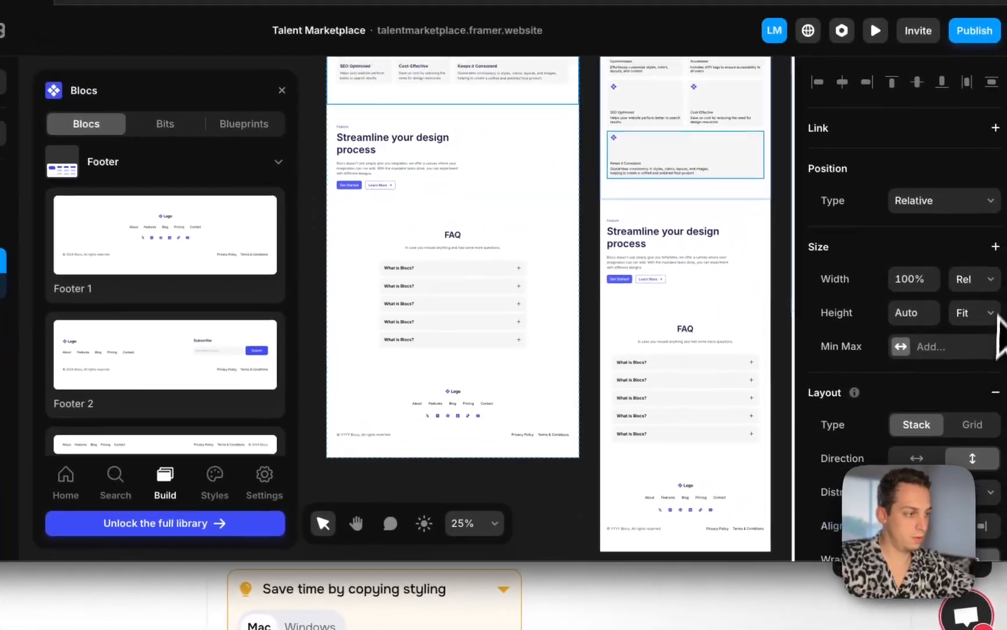
pyautogui.click(979, 284)
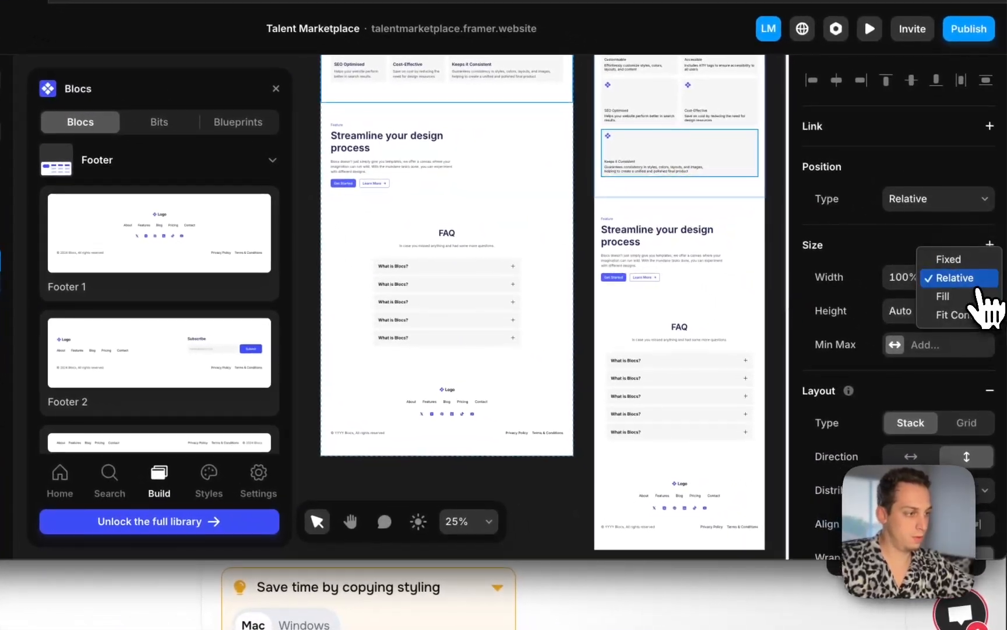
pyautogui.click(968, 297)
pyautogui.click(124, 257)
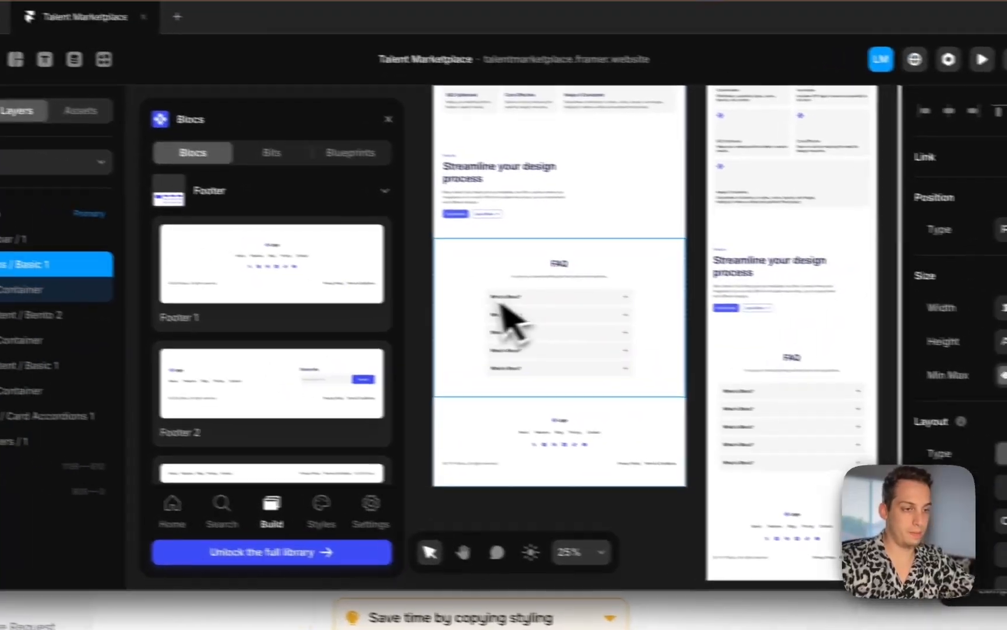
pyautogui.click(365, 292)
pyautogui.click(329, 105)
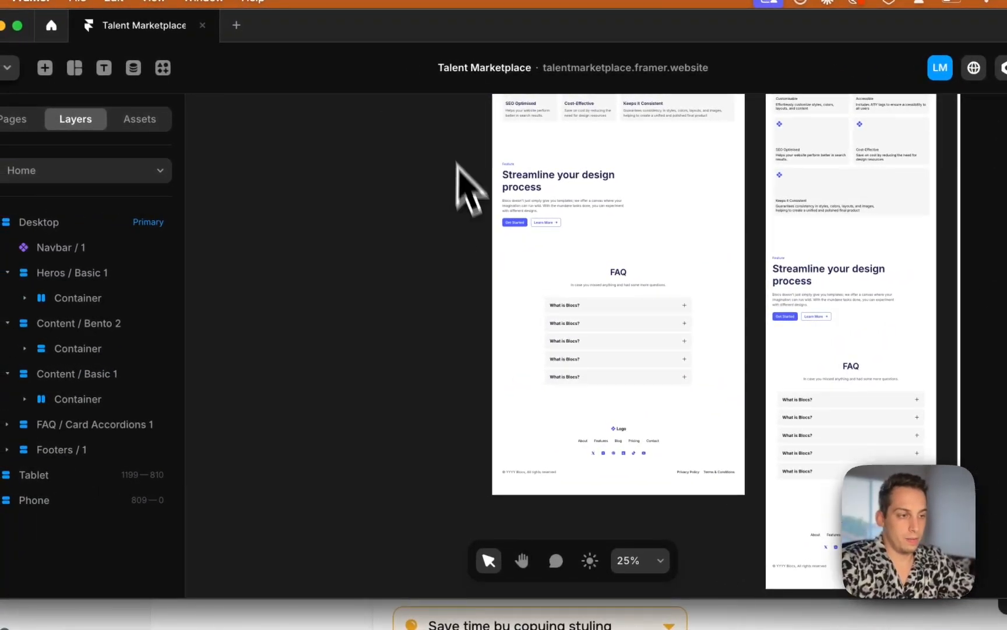
# Duplicate the Home page as a new page named /sign-up
pyautogui.scroll(5, 463, 210)
pyautogui.hscroll(3, 464, 210)
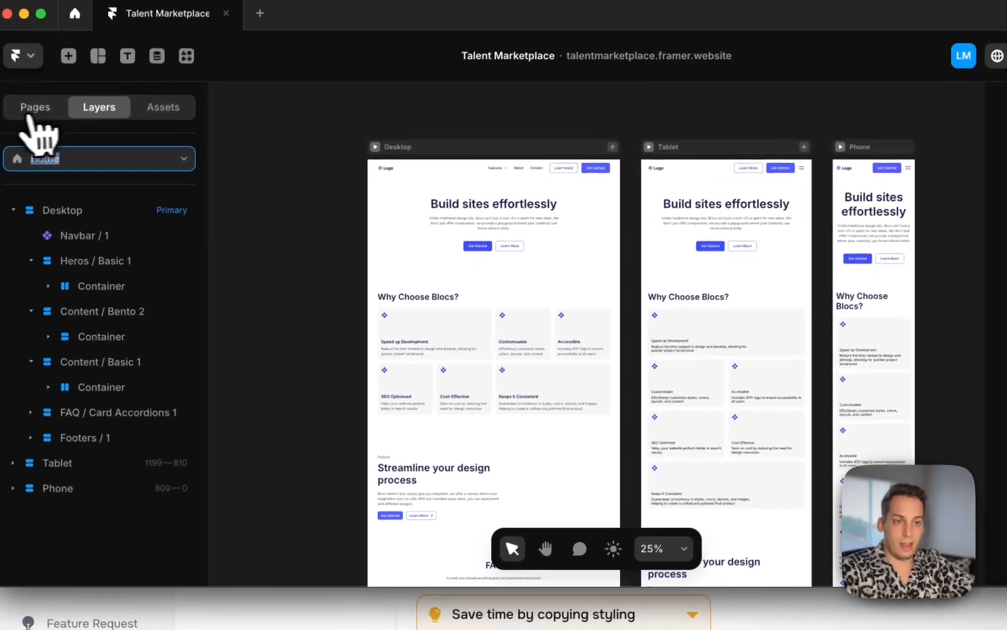
pyautogui.click(13, 120)
pyautogui.rightClick(125, 181)
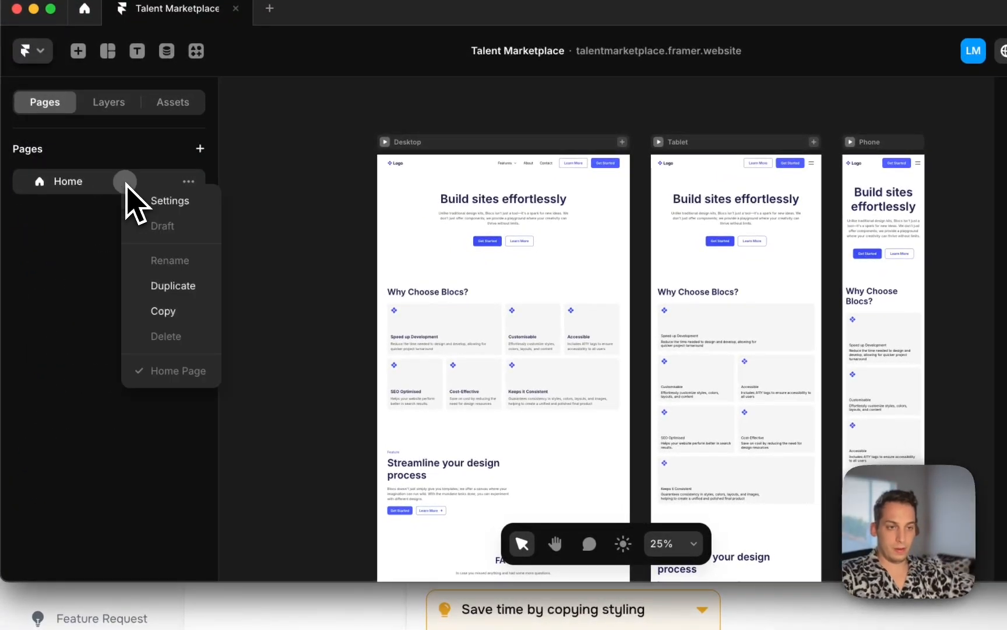
pyautogui.click(187, 286)
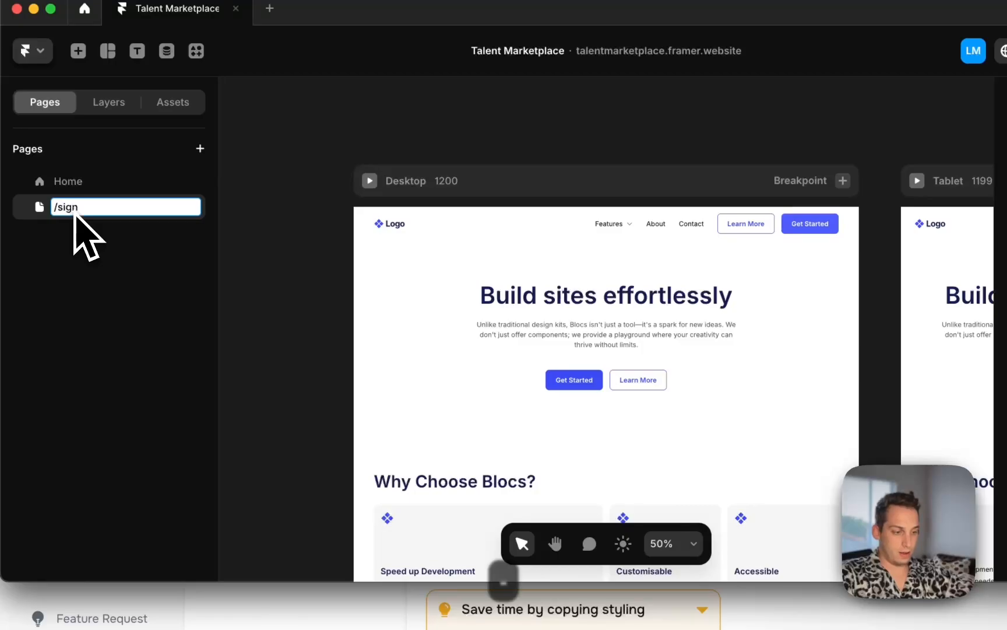
# Delete the Content / Bento 2 and Content / Basic 1 sections from the /sign-up page
pyautogui.click(121, 111)
pyautogui.scroll(-3, 412, 404)
pyautogui.keyDown('ctrl'); pyautogui.scroll(-5, 428, 427); pyautogui.keyUp('ctrl')
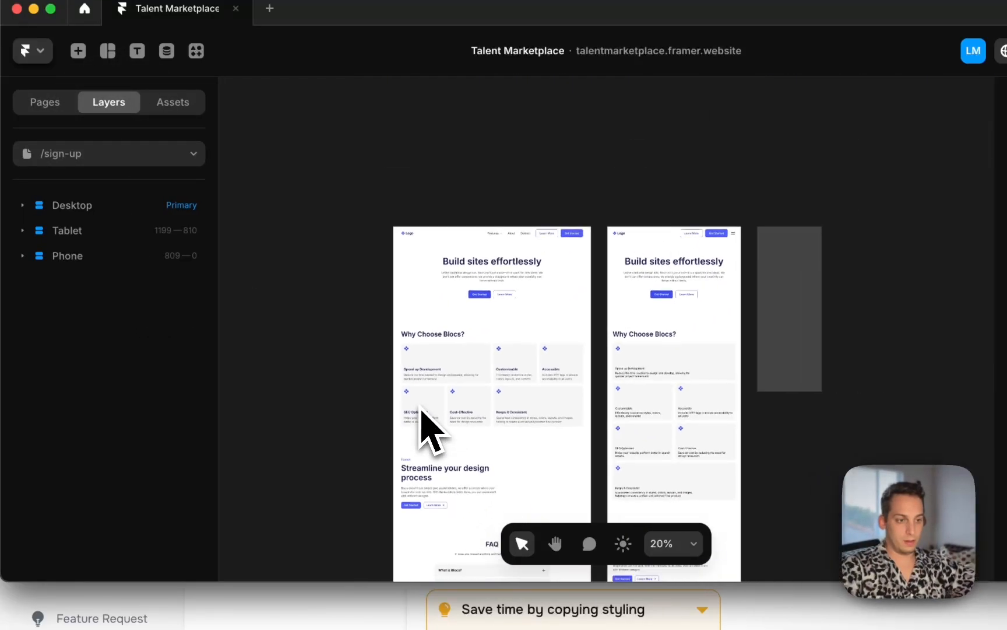
pyautogui.scroll(-3, 443, 417)
pyautogui.click(553, 420)
pyautogui.click(40, 307)
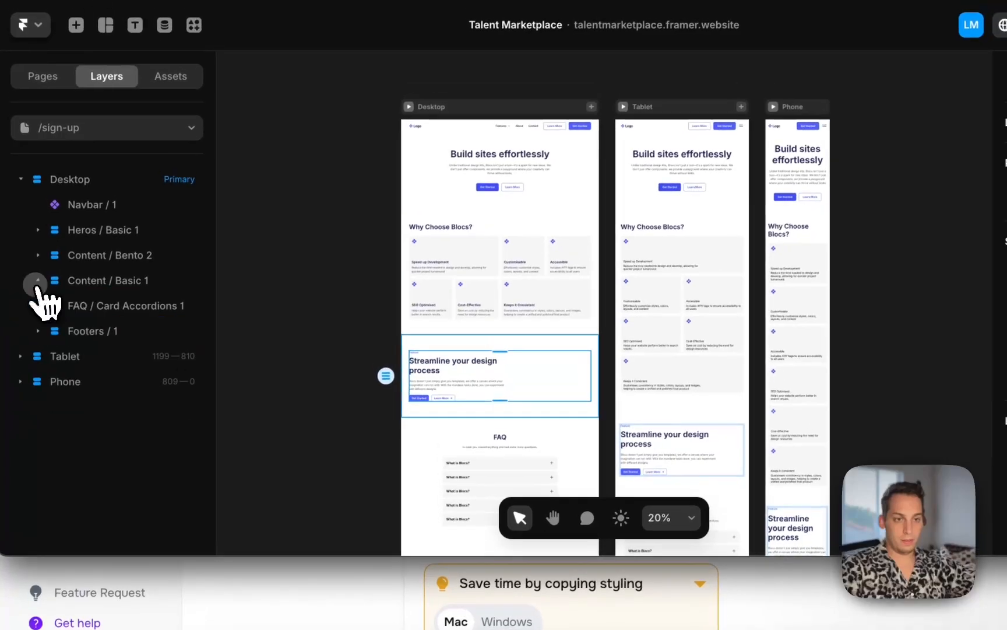
pyautogui.click(64, 285)
pyautogui.keyDown('shift'); pyautogui.click(120, 259); pyautogui.keyUp('shift')
pyautogui.press('Delete')
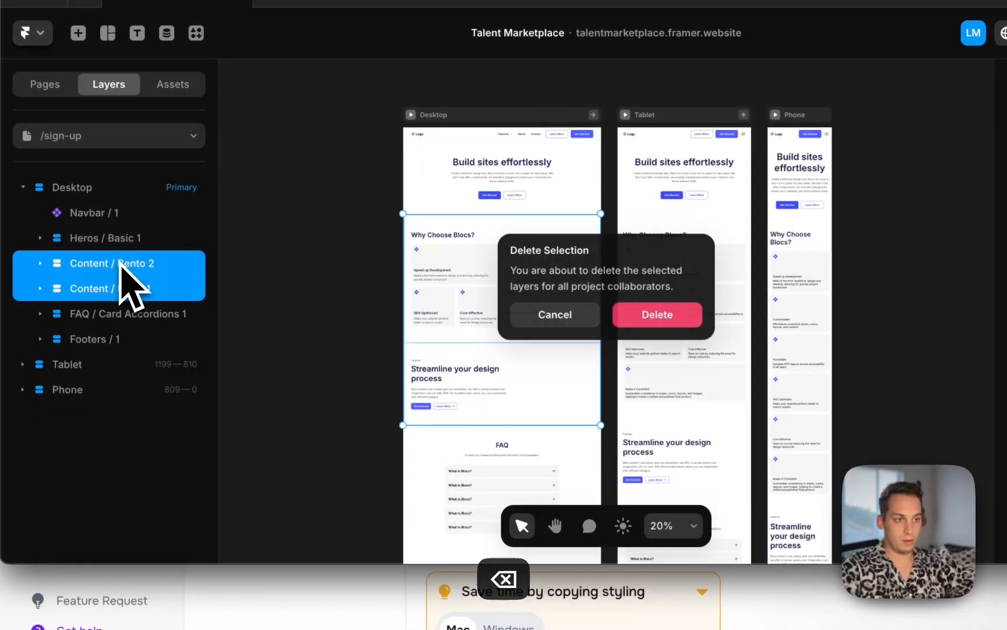
pyautogui.click(686, 319)
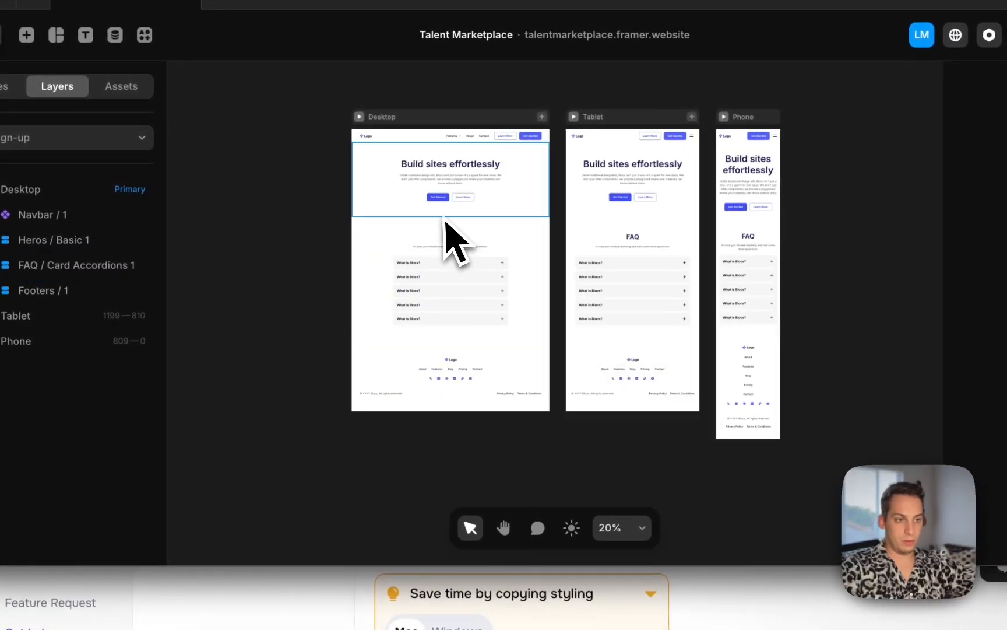
# Place the SignUpForm component inside the hero's text wrapper on the /sign-up page
pyautogui.scroll(5, 416, 207)
pyautogui.click(383, 218)
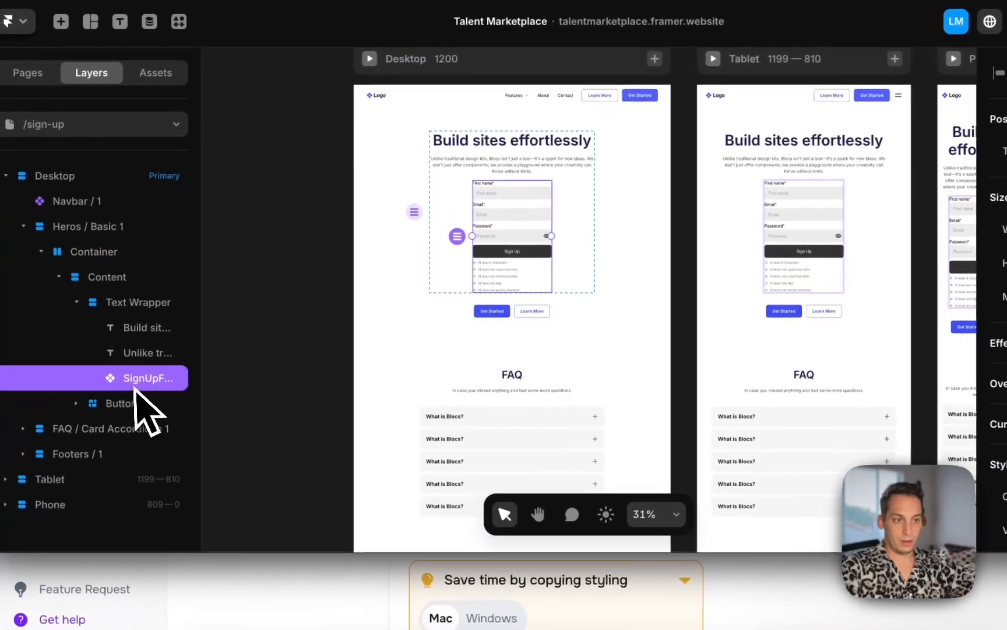
# Move the SignUpForm out of the text wrapper into the hero's Content frame and delete the Text Wrapper and buttons
pyautogui.moveTo(137, 366); pyautogui.dragTo(130, 309)
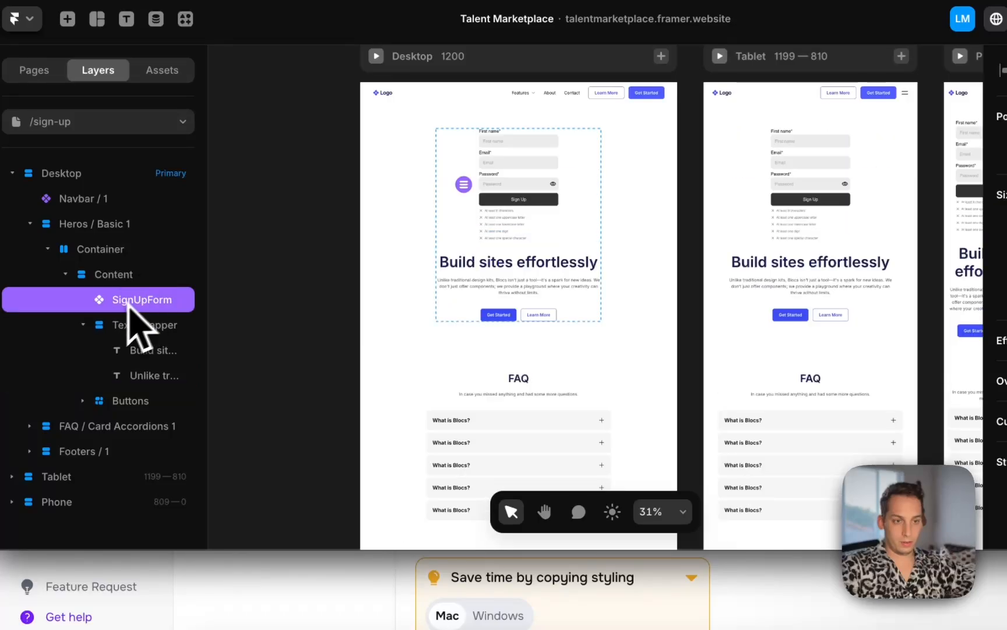
pyautogui.click(133, 326)
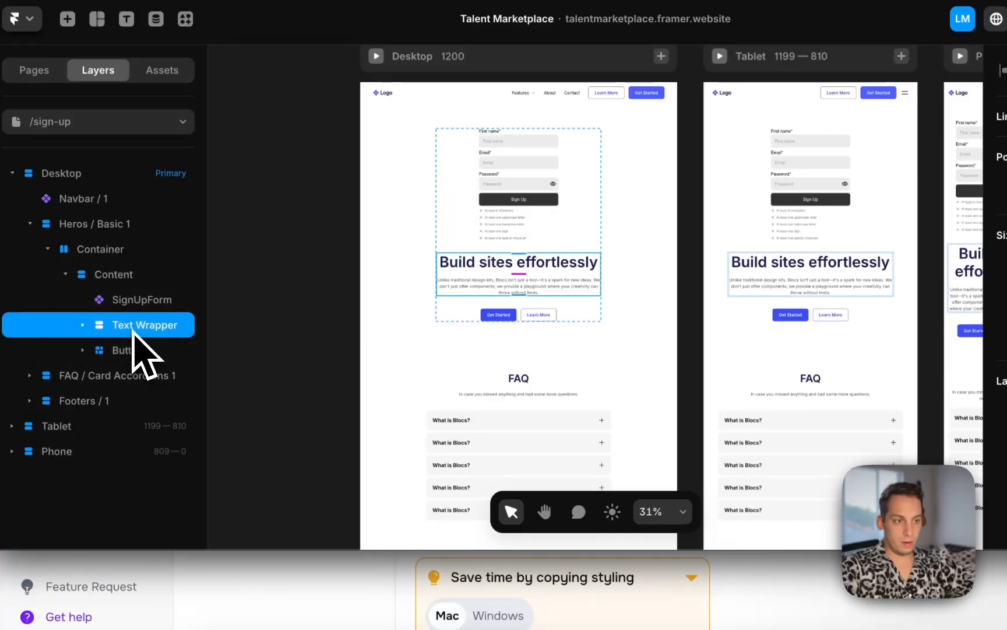
pyautogui.press('BackSpace')
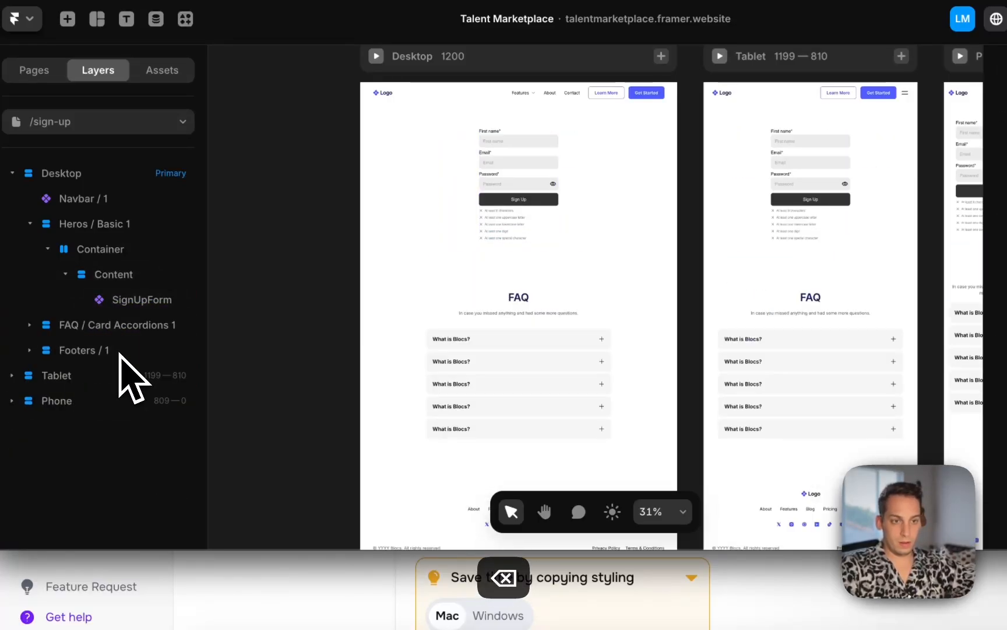
pyautogui.moveTo(125, 307); pyautogui.dragTo(122, 260)
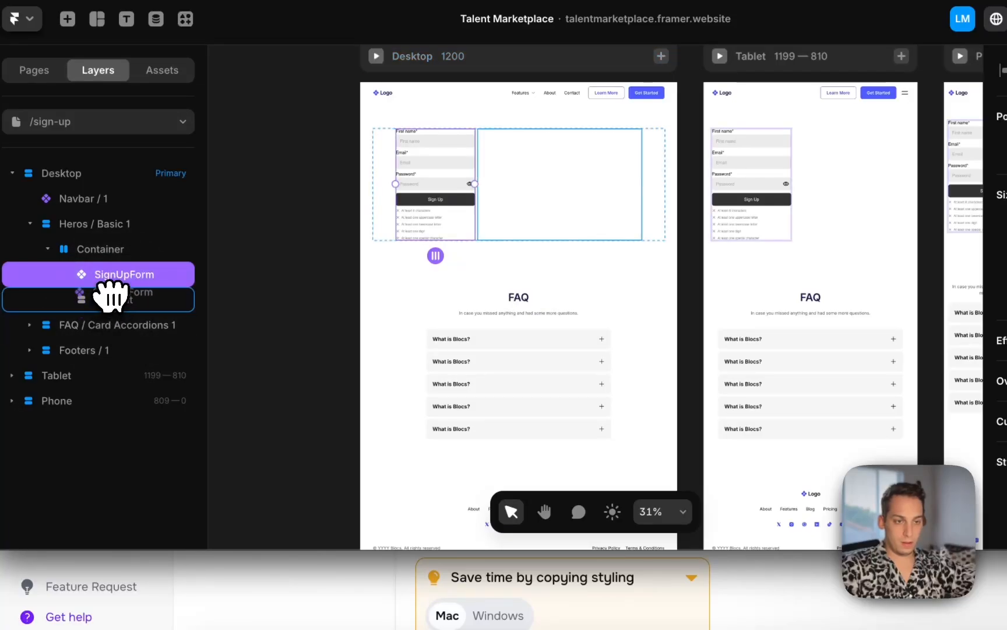
pyautogui.moveTo(111, 295); pyautogui.dragTo(112, 287)
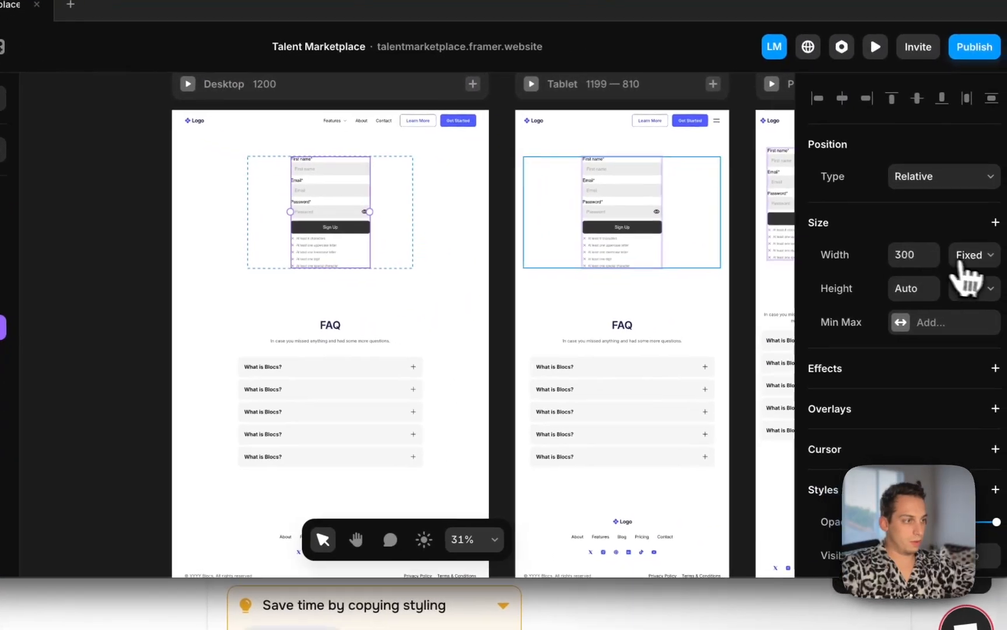
pyautogui.click(960, 262)
pyautogui.press('Escape')
# Inspect the SignUpForm's Inputs and Input style properties, including the placeholder colour picker
pyautogui.scroll(5, 322, 209)
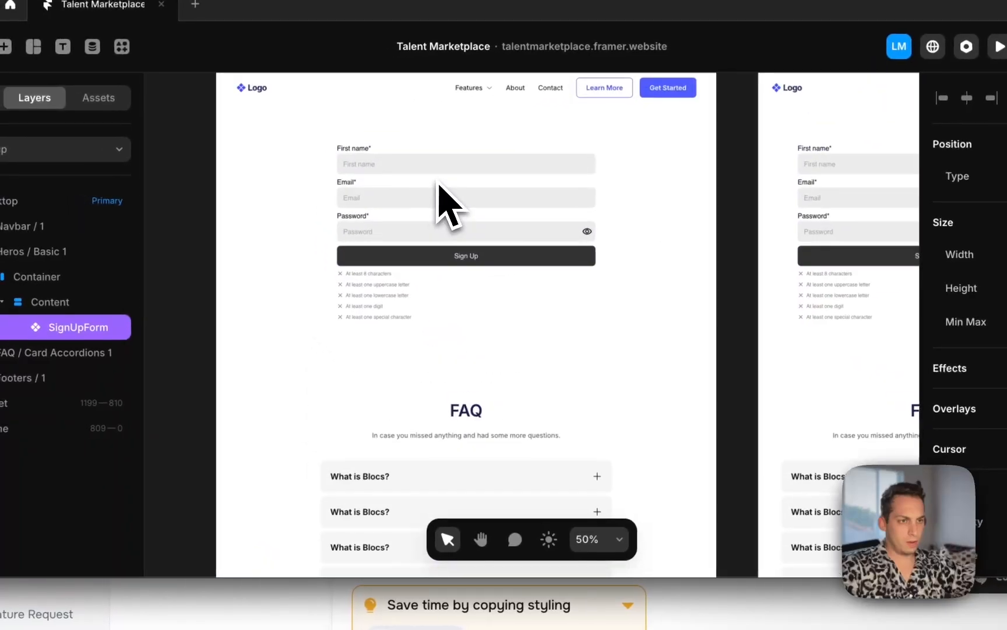
pyautogui.scroll(2, 361, 233)
pyautogui.click(204, 250)
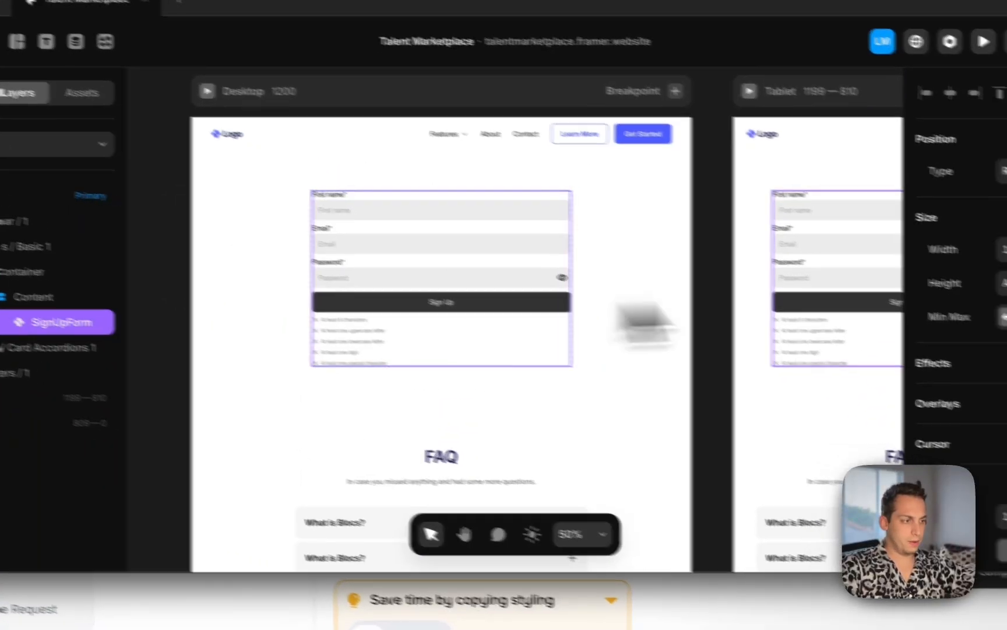
pyautogui.scroll(-6, 956, 332)
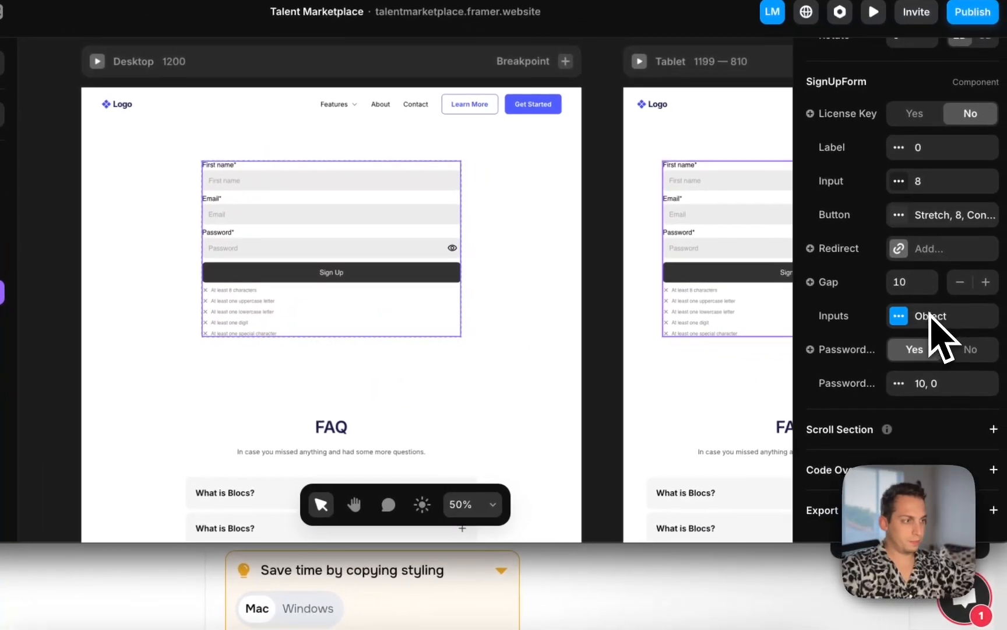
pyautogui.click(899, 316)
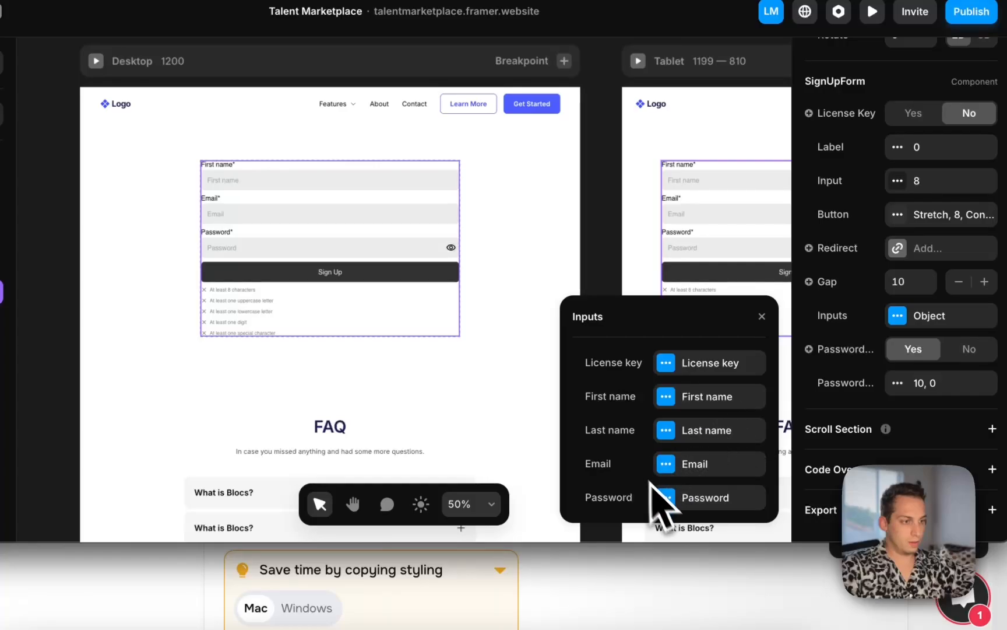
pyautogui.click(898, 182)
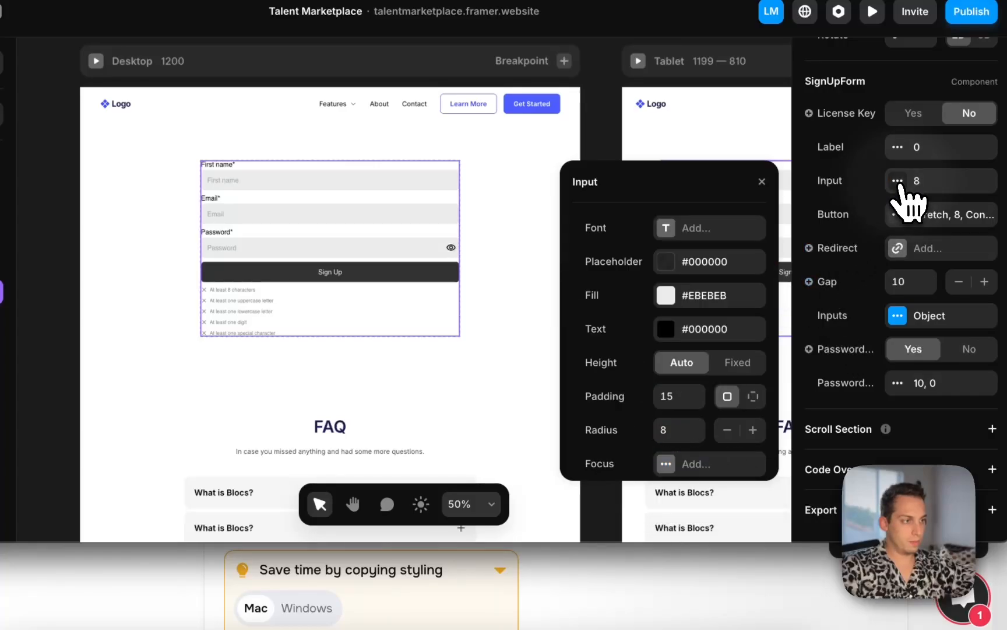
pyautogui.click(665, 260)
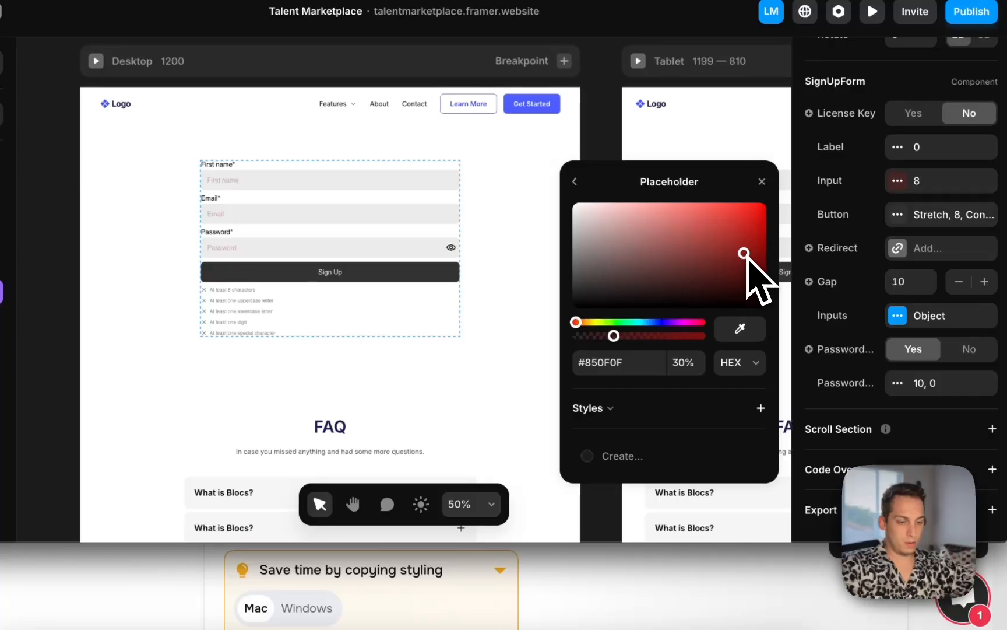
pyautogui.click(575, 182)
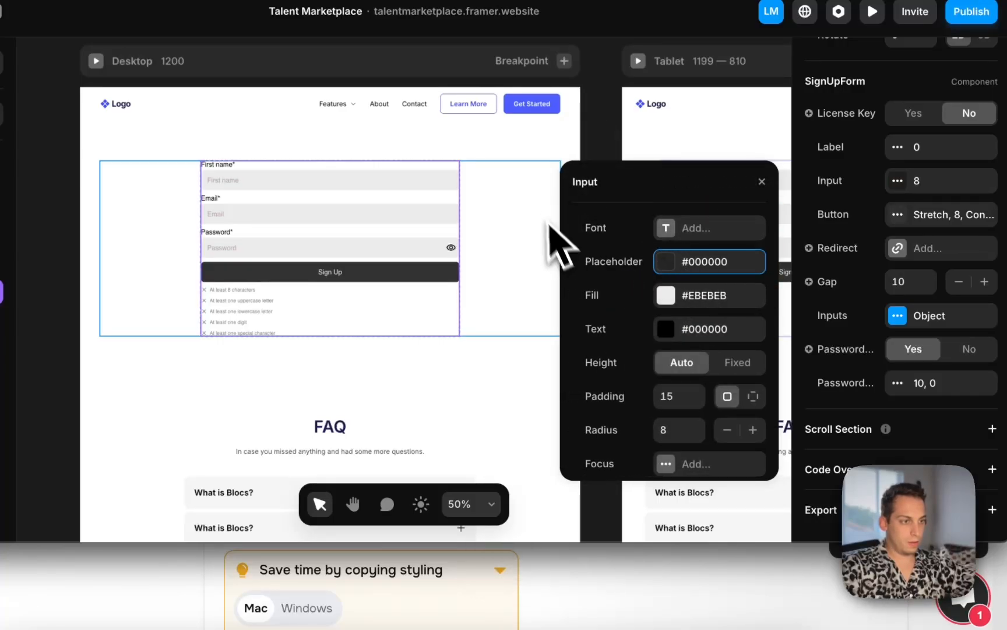
pyautogui.click(593, 147)
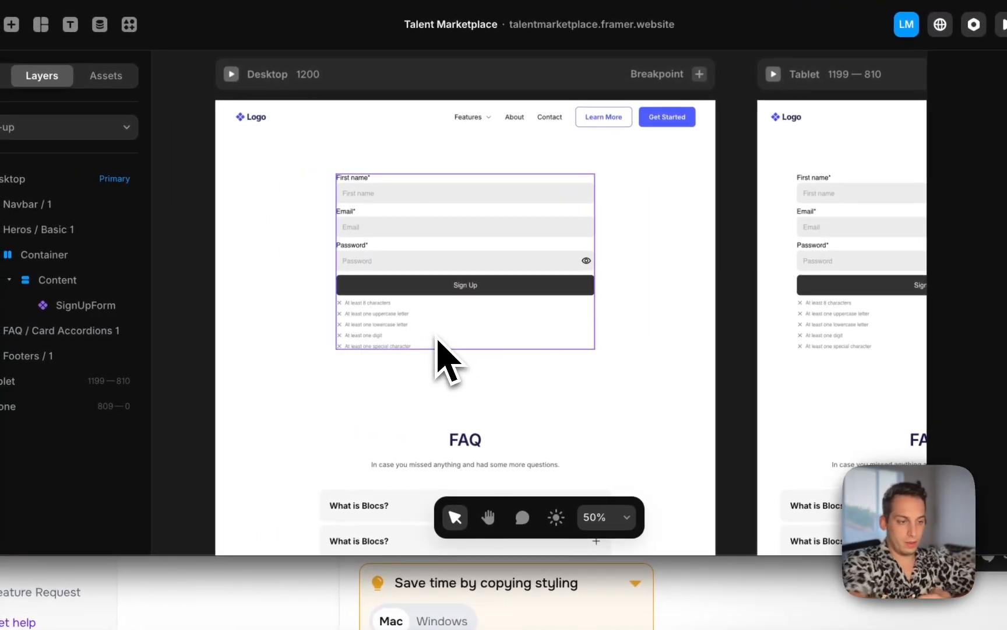
# Duplicate the /sign-up page as a new page named /sign-in
pyautogui.click(32, 77)
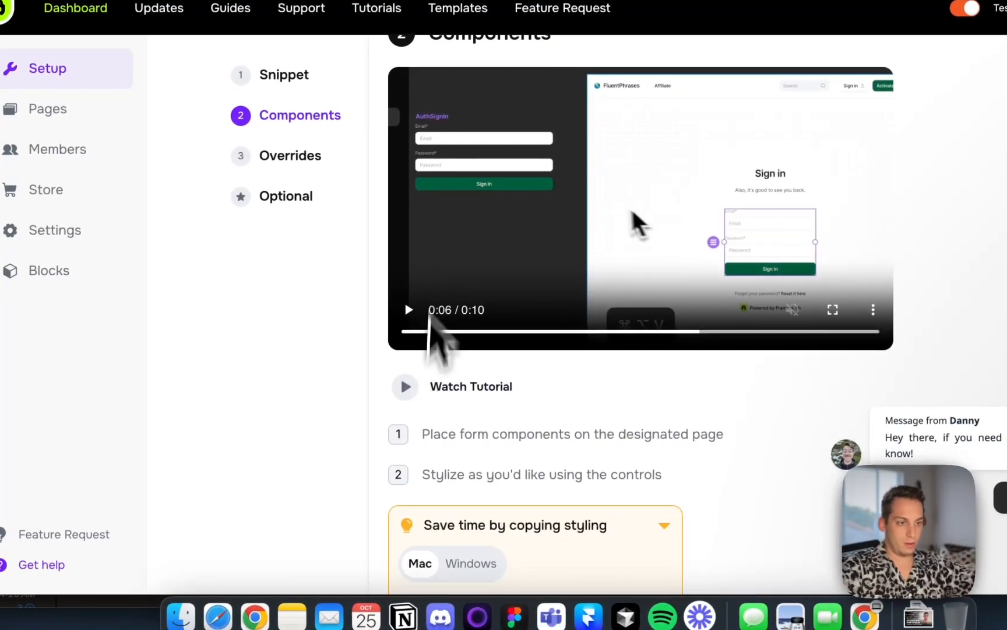
pyautogui.scroll(-12, 430, 251)
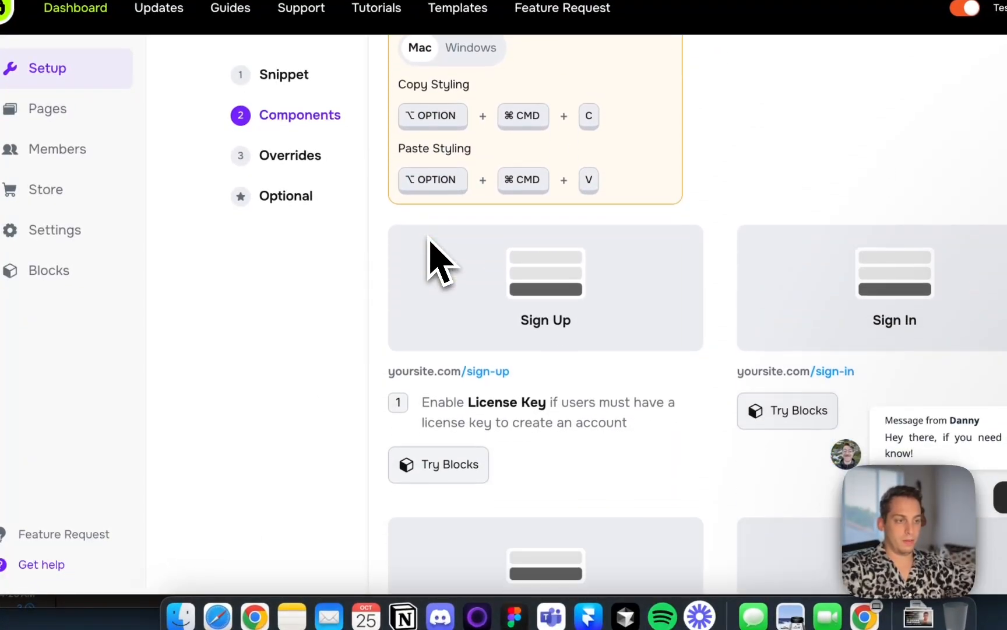
pyautogui.hotkey('ctrl', 'Up')
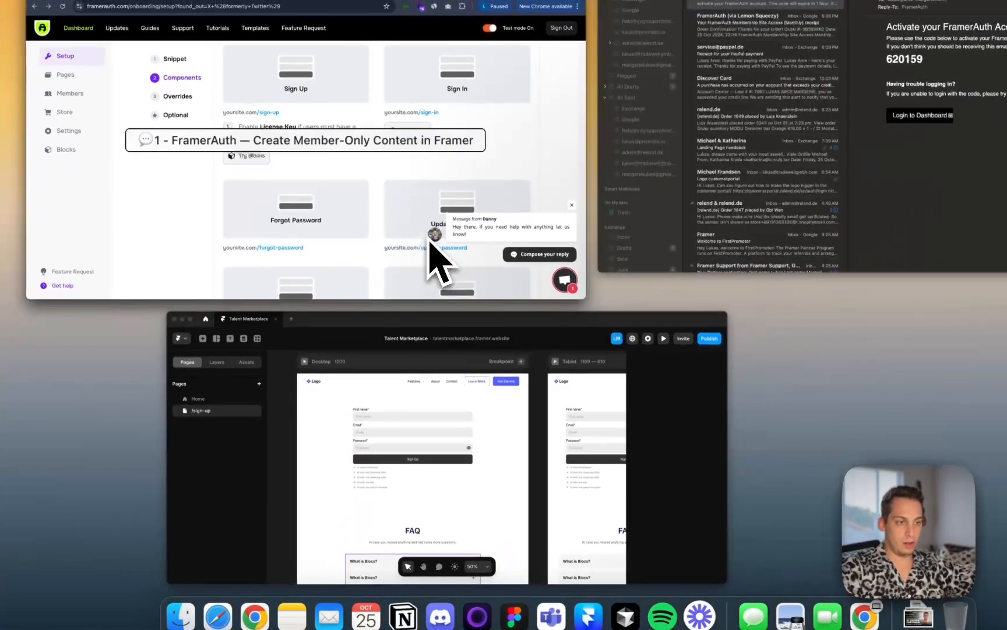
pyautogui.click(458, 368)
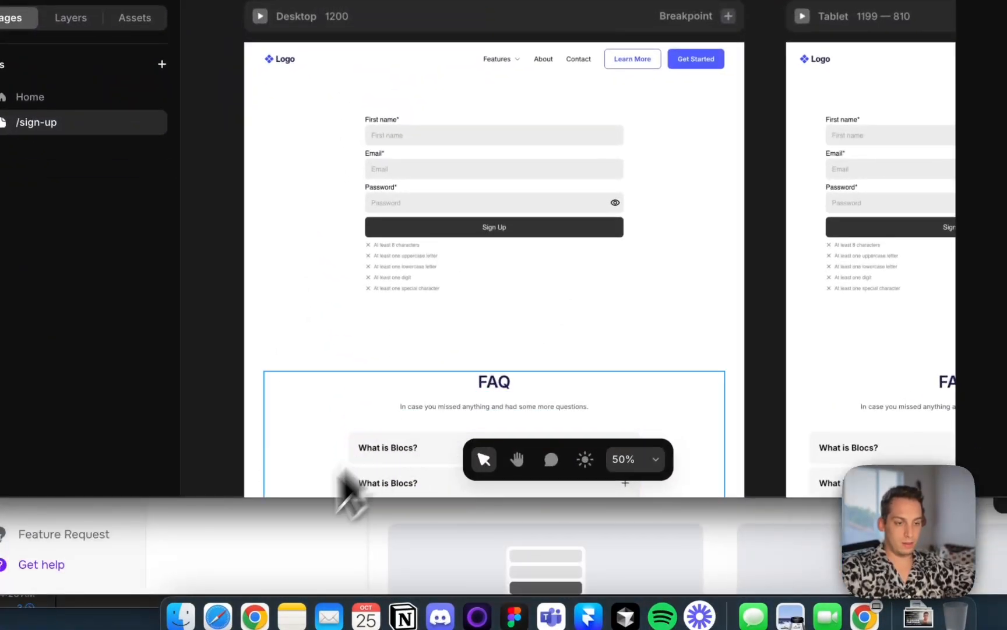
pyautogui.rightClick(338, 624)
pyautogui.click(359, 569)
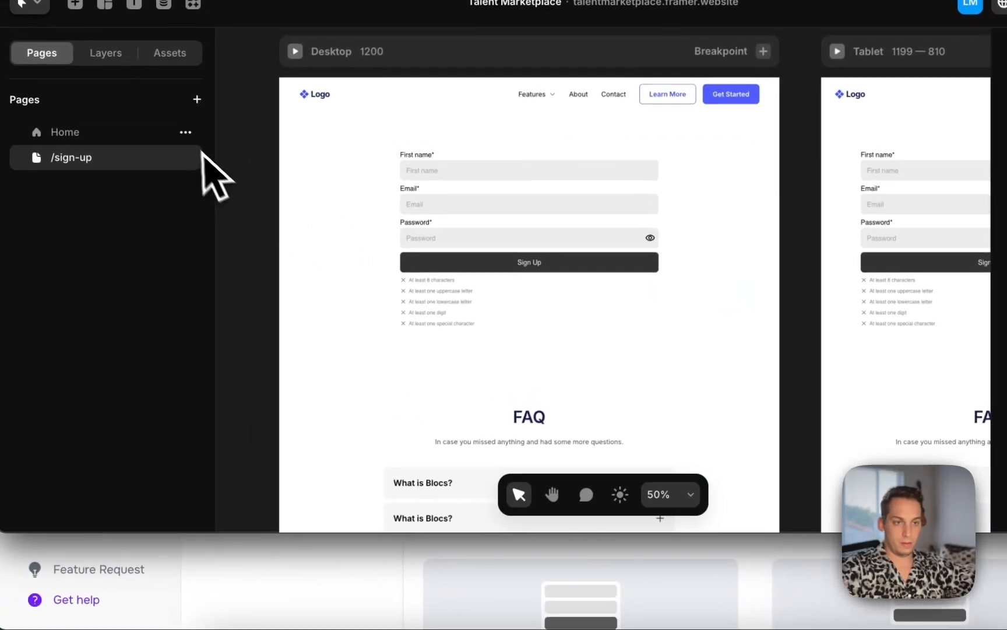
pyautogui.click(185, 157)
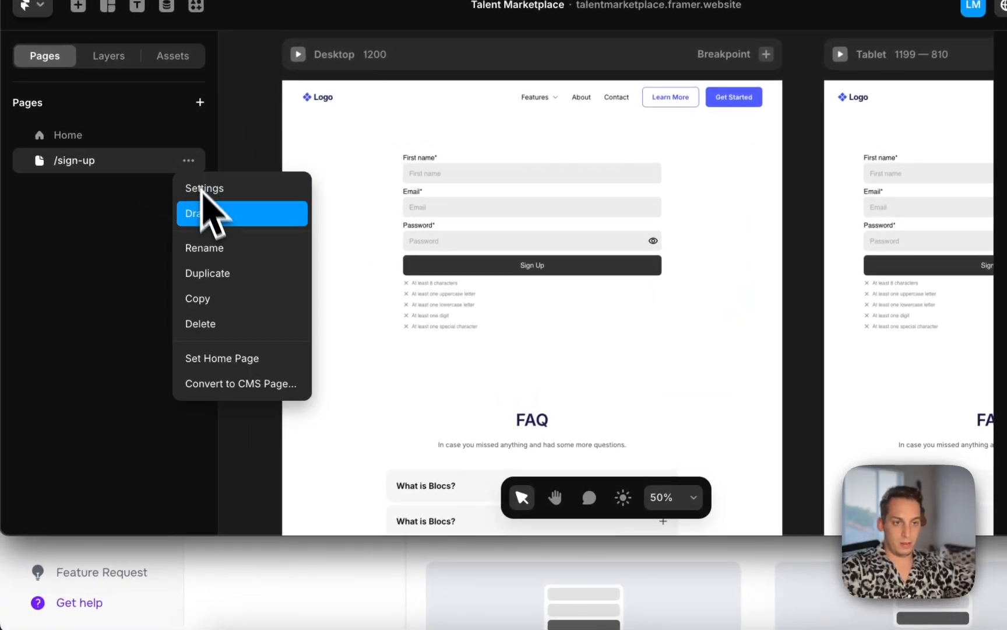
pyautogui.click(211, 283)
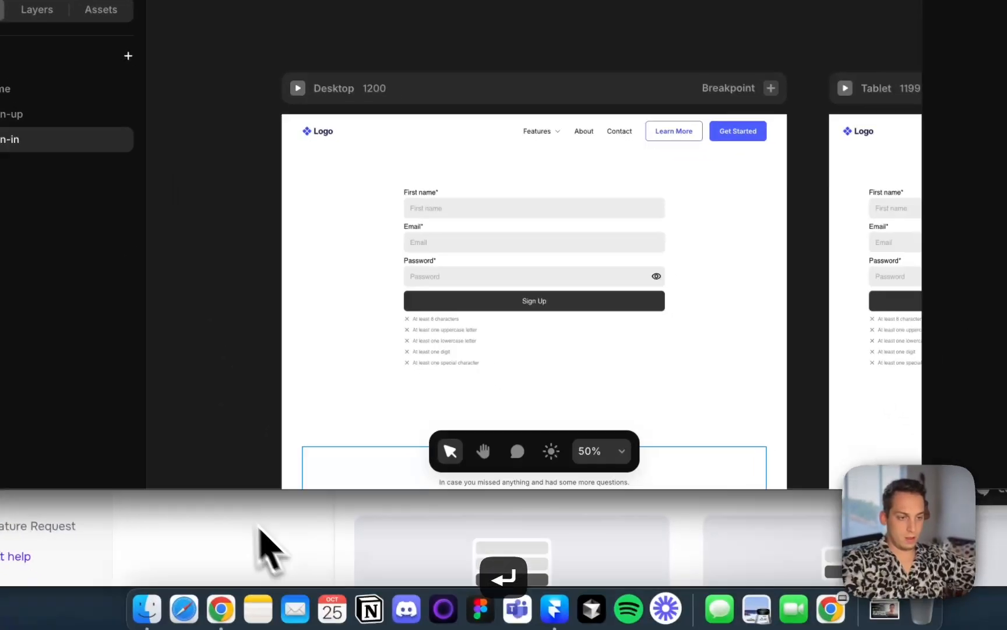
# Copy the Sign In component from the FramerAuth dashboard and paste it into the /sign-in page's hero content
pyautogui.click(330, 571)
pyautogui.scroll(1, 703, 328)
pyautogui.scroll(1, 704, 343)
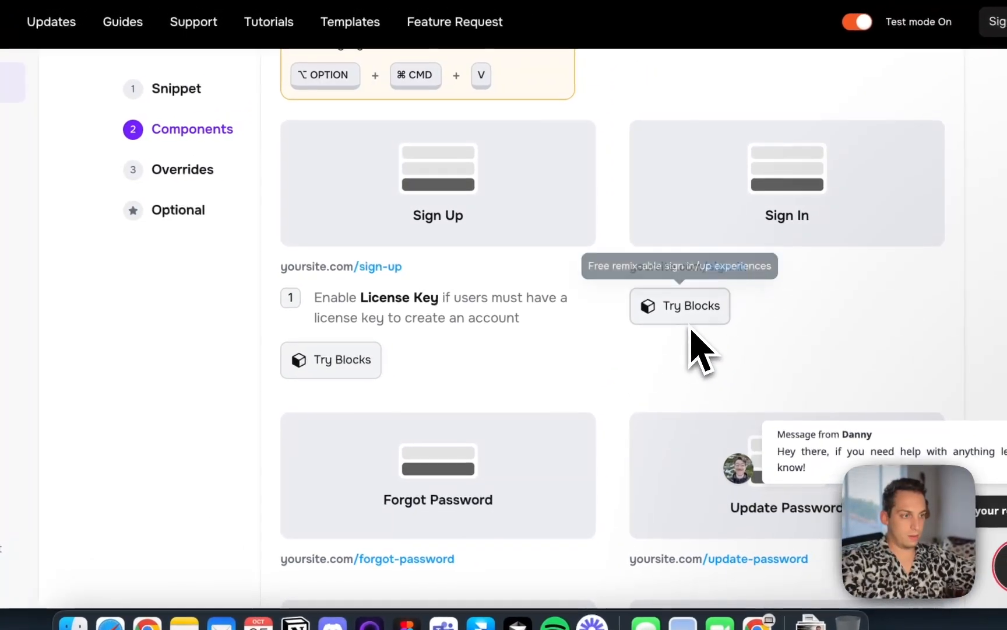
pyautogui.click(806, 205)
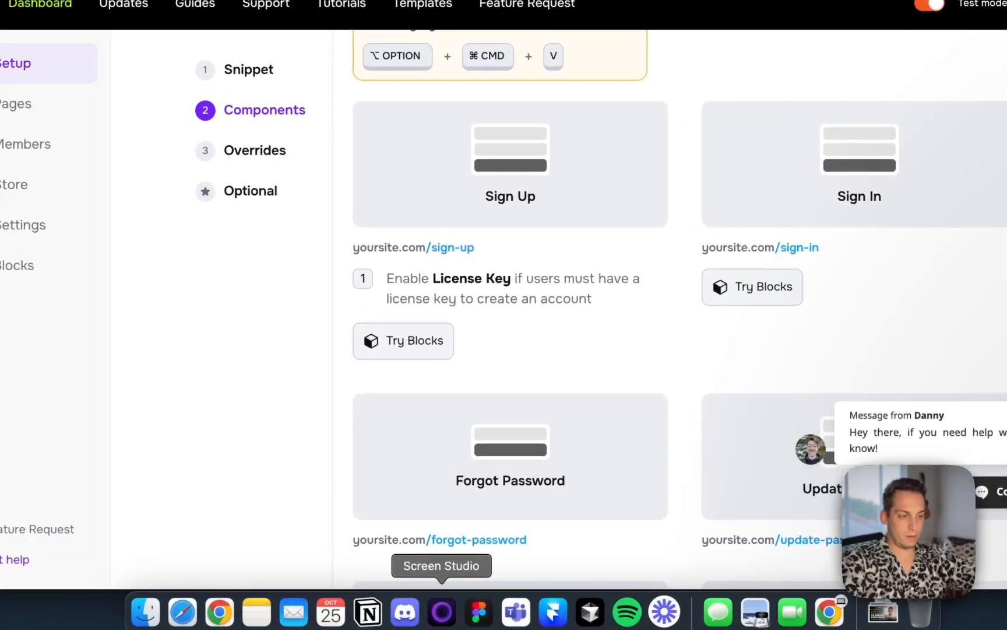
pyautogui.click(548, 623)
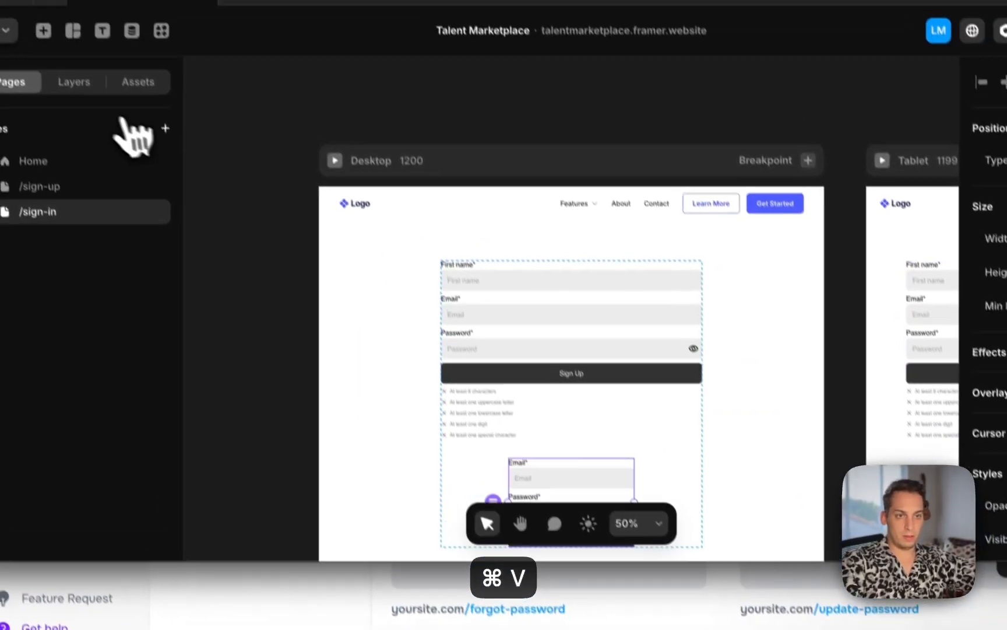
pyautogui.click(35, 12)
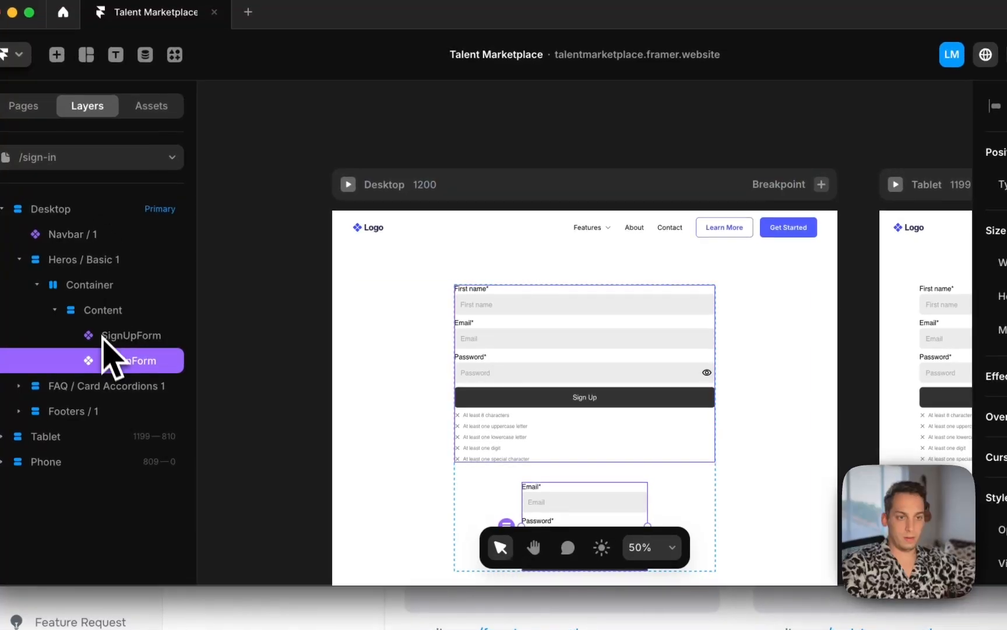
# Delete the SignUpForm from the /sign-in page and set the SignInForm's width to Fill
pyautogui.click(51, 245)
pyautogui.press('BackSpace')
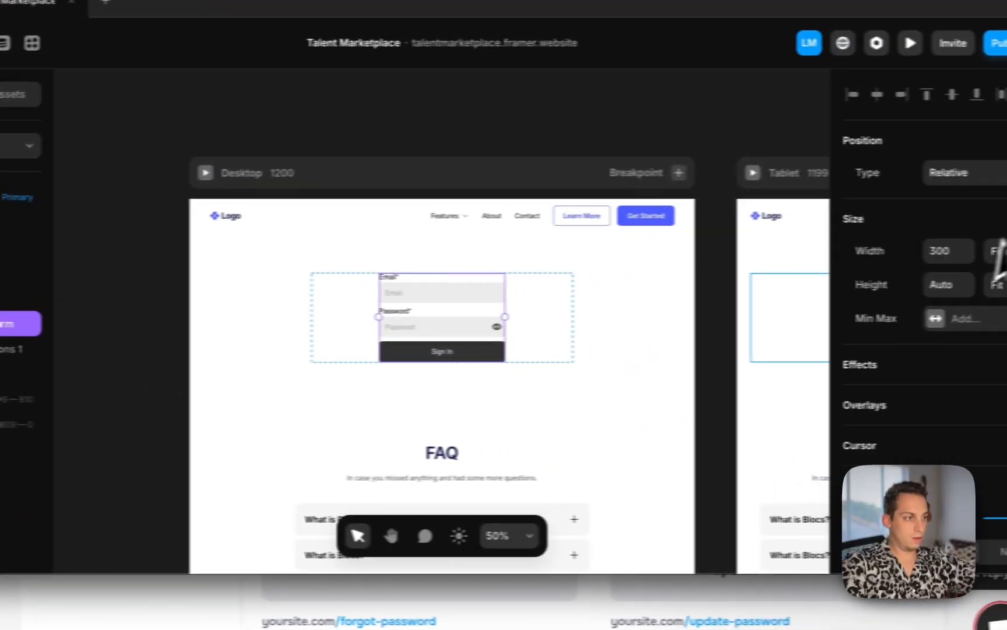
pyautogui.click(965, 254)
pyautogui.click(953, 291)
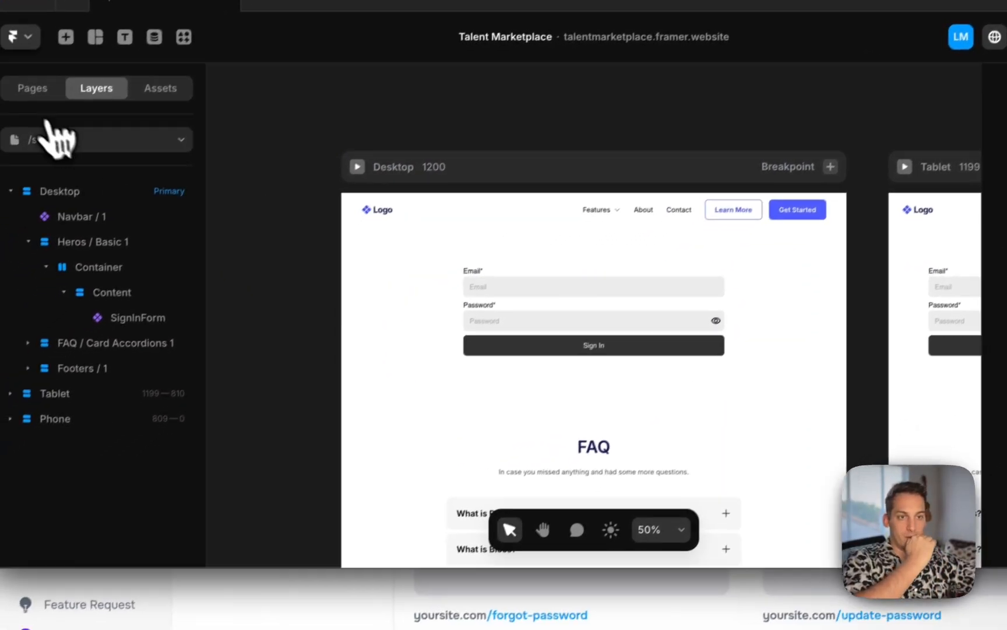
# Copy the Forgot Password component from the FramerAuth dashboard's components list
pyautogui.click(42, 81)
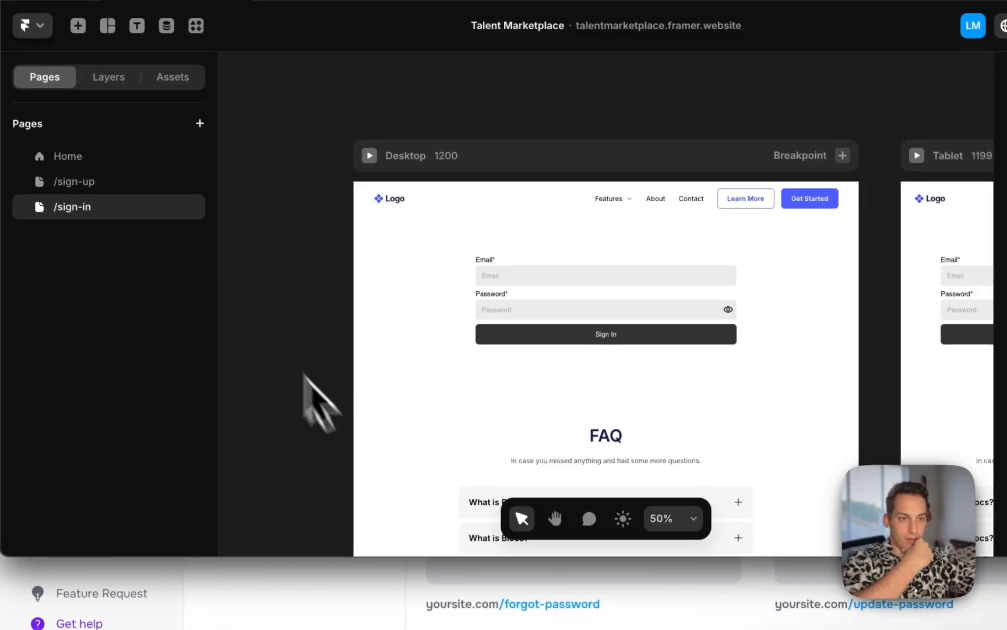
pyautogui.click(159, 190)
pyautogui.click(156, 207)
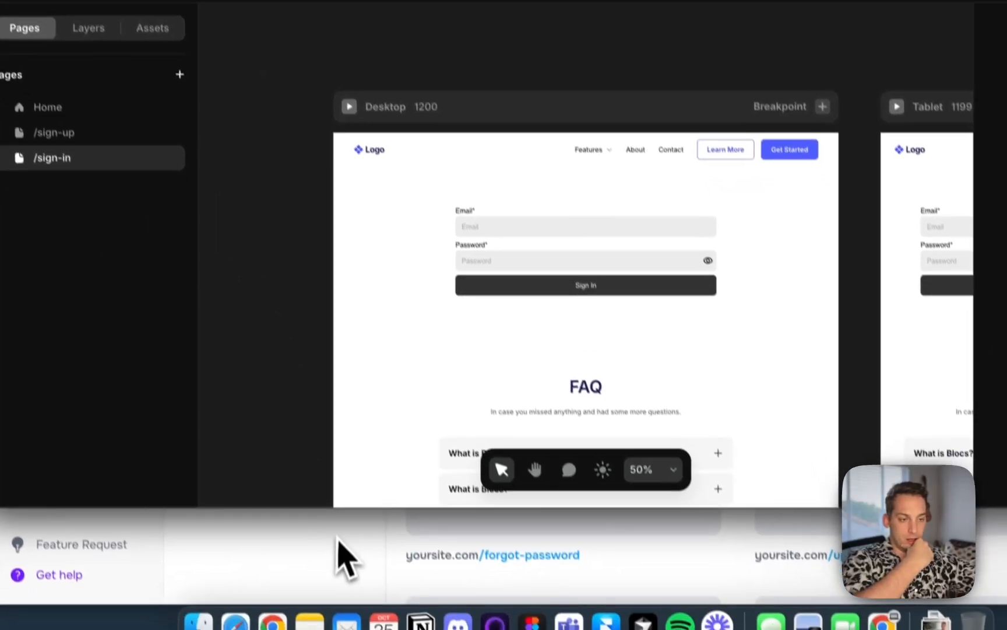
pyautogui.click(358, 585)
pyautogui.scroll(-2, 503, 378)
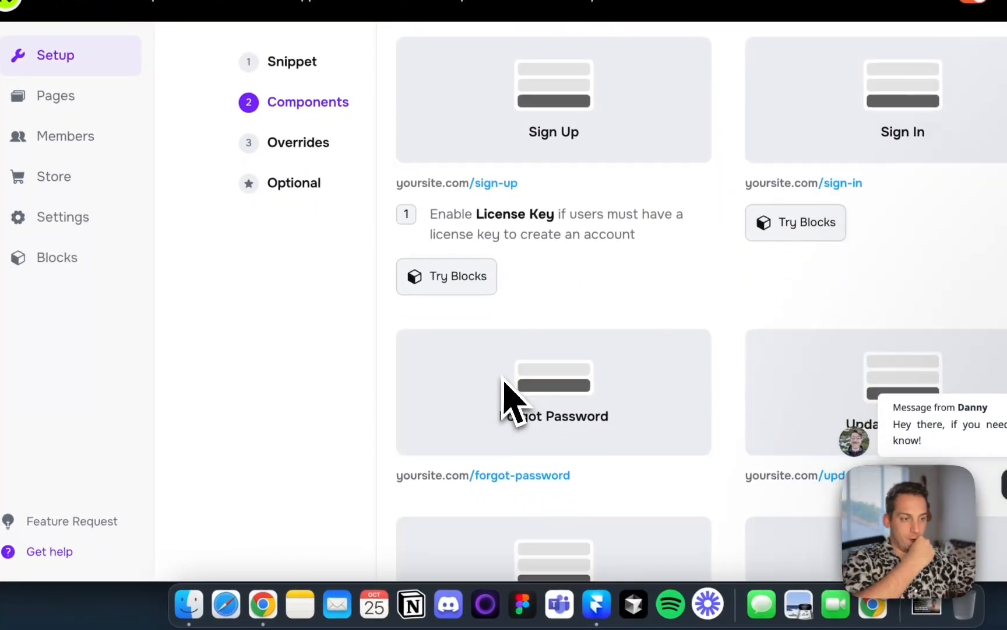
pyautogui.scroll(-3, 505, 380)
pyautogui.click(561, 286)
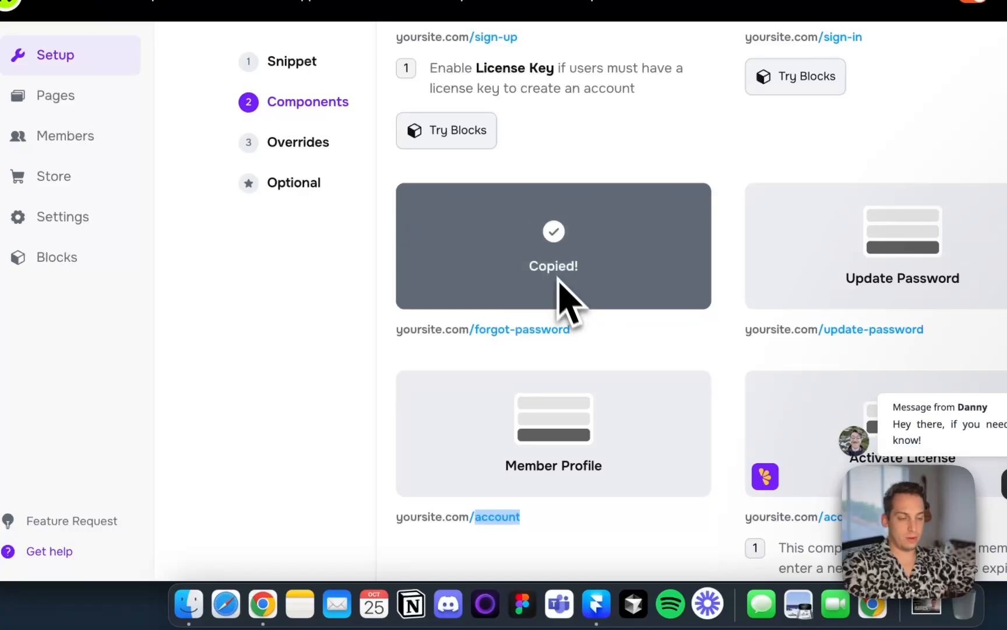
pyautogui.click(596, 603)
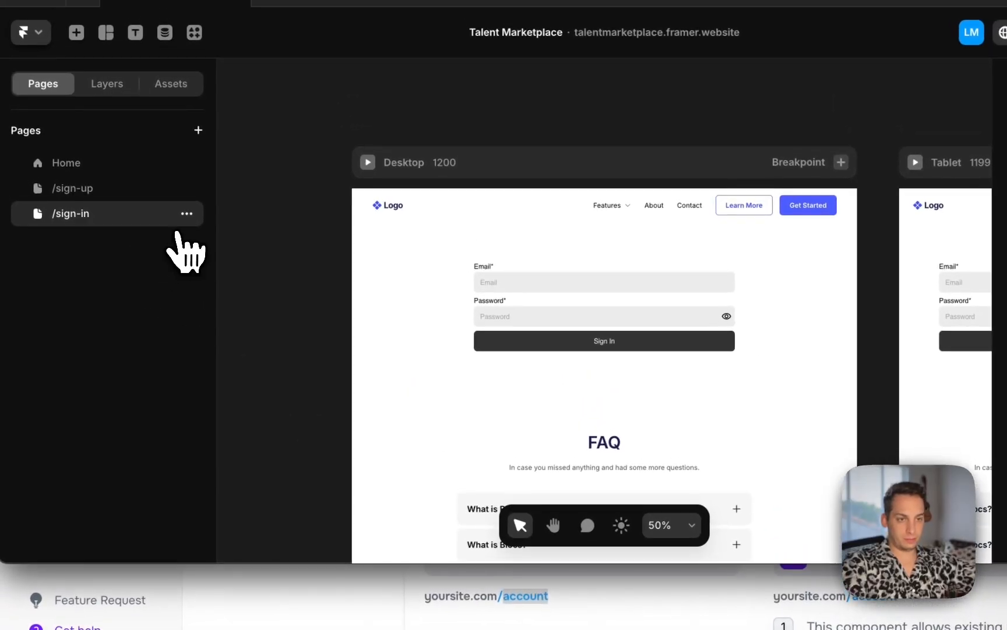
# Duplicate the /sign-in page as /forgot-password and paste the Forgot Password component into its hero content
pyautogui.click(186, 217)
pyautogui.click(201, 328)
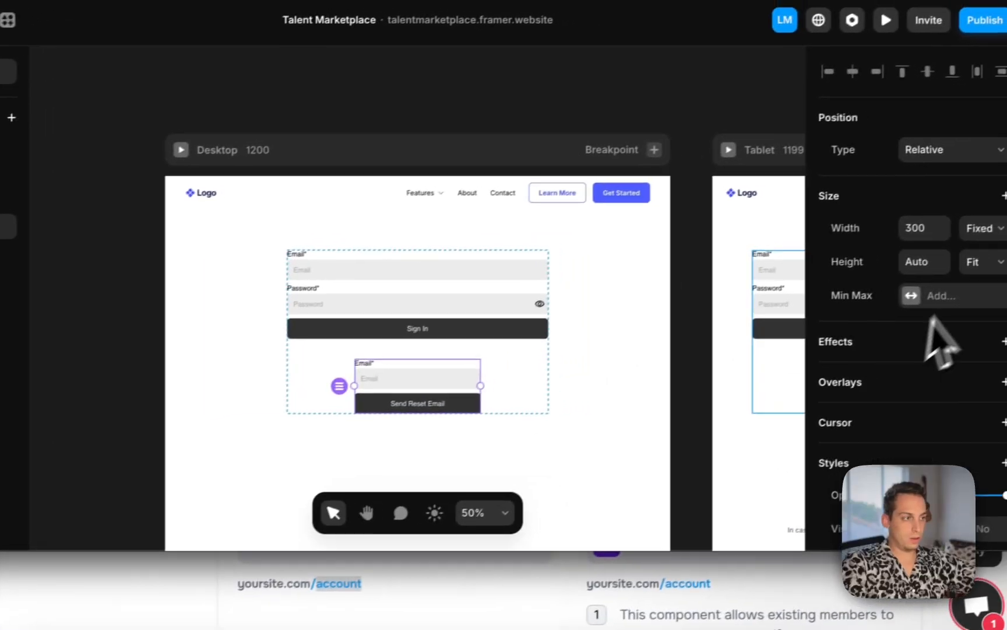
# Set the forgot-password form's width to Fill and delete the SignInForm from the page
pyautogui.click(964, 234)
pyautogui.click(961, 271)
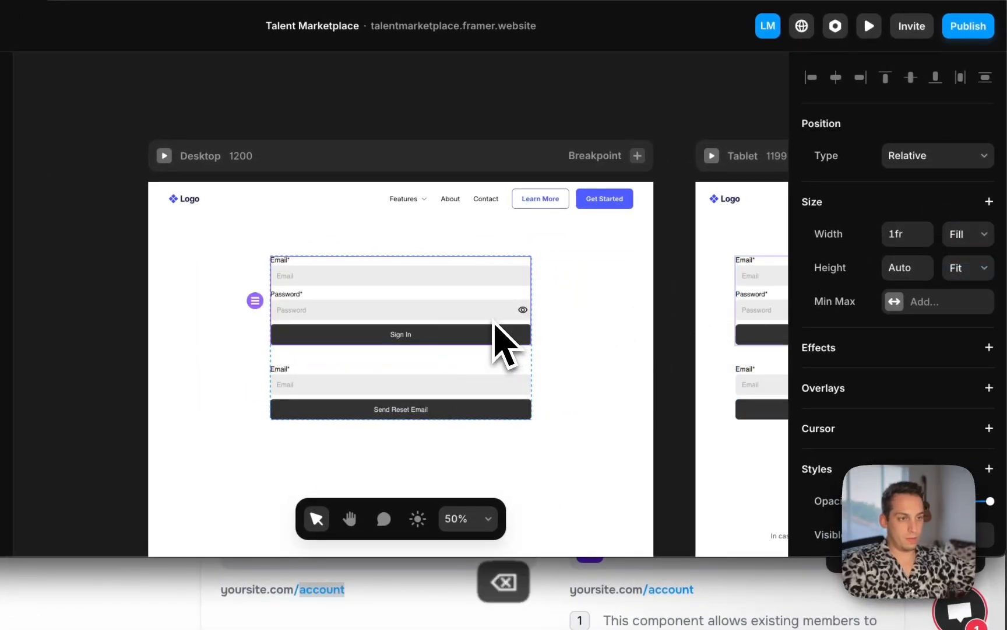
pyautogui.press('Delete')
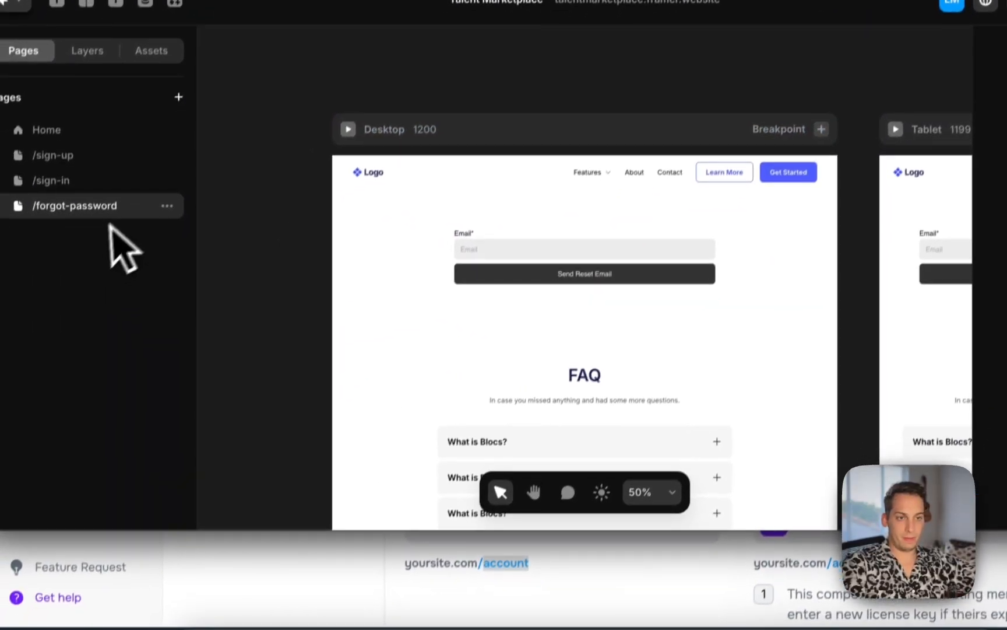
# Duplicate the /forgot-password page
pyautogui.click(167, 206)
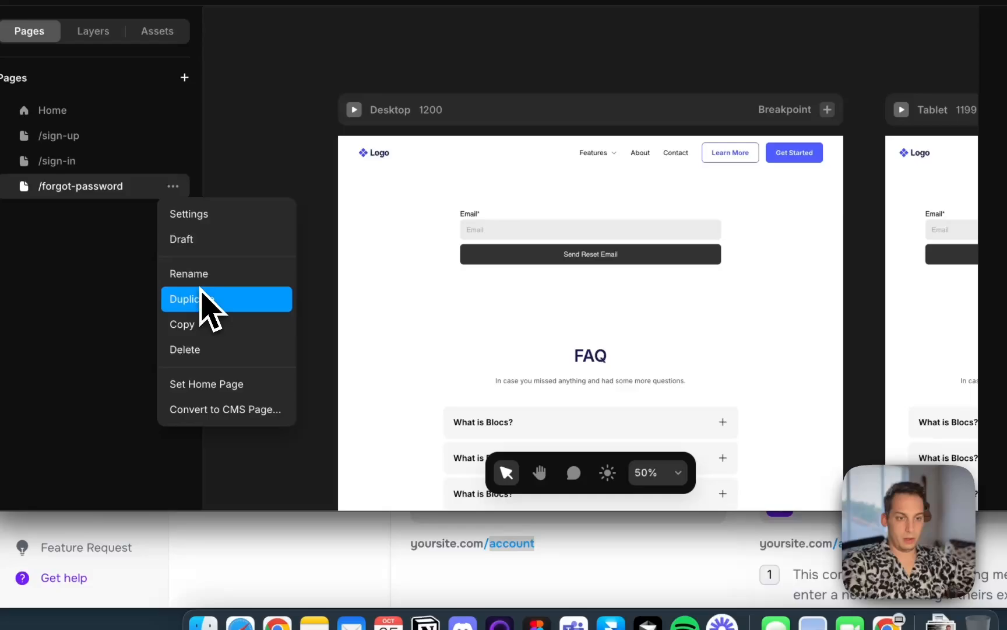
pyautogui.click(200, 292)
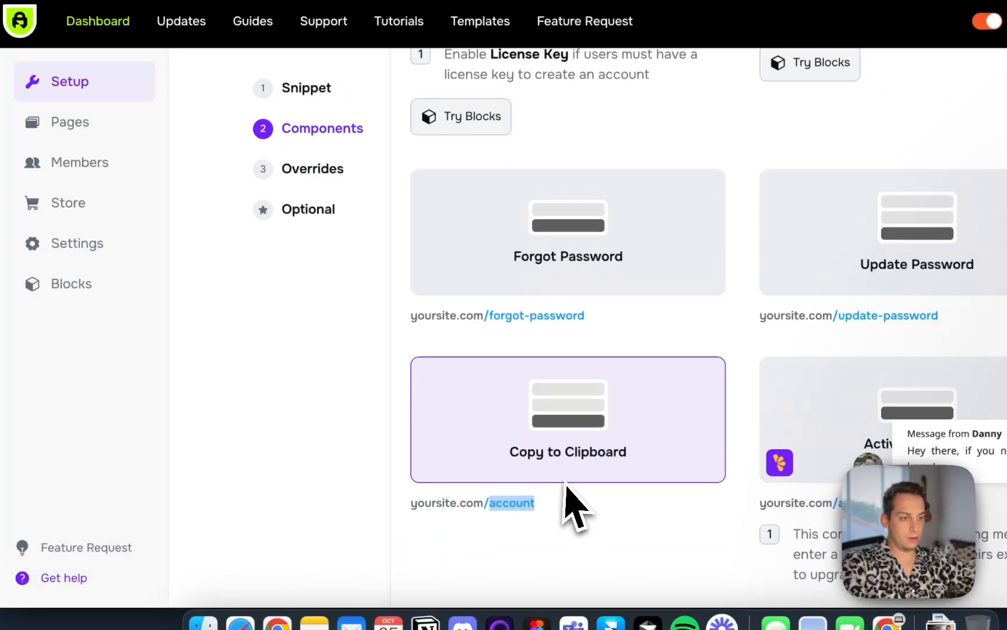
# Copy the Update Password component from the FramerAuth dashboard's components list
pyautogui.scroll(-1, 567, 484)
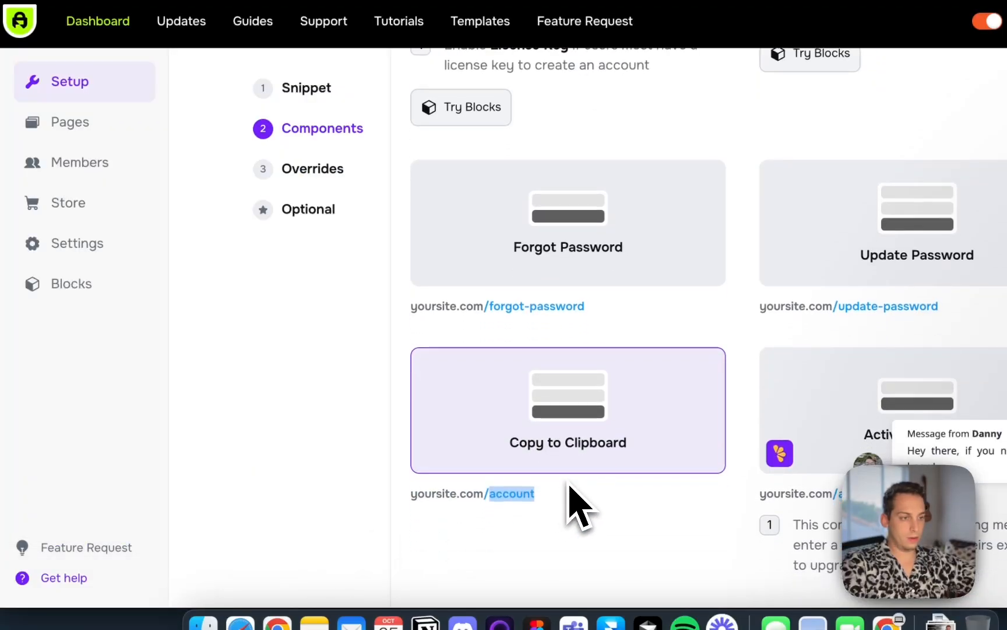
pyautogui.click(931, 255)
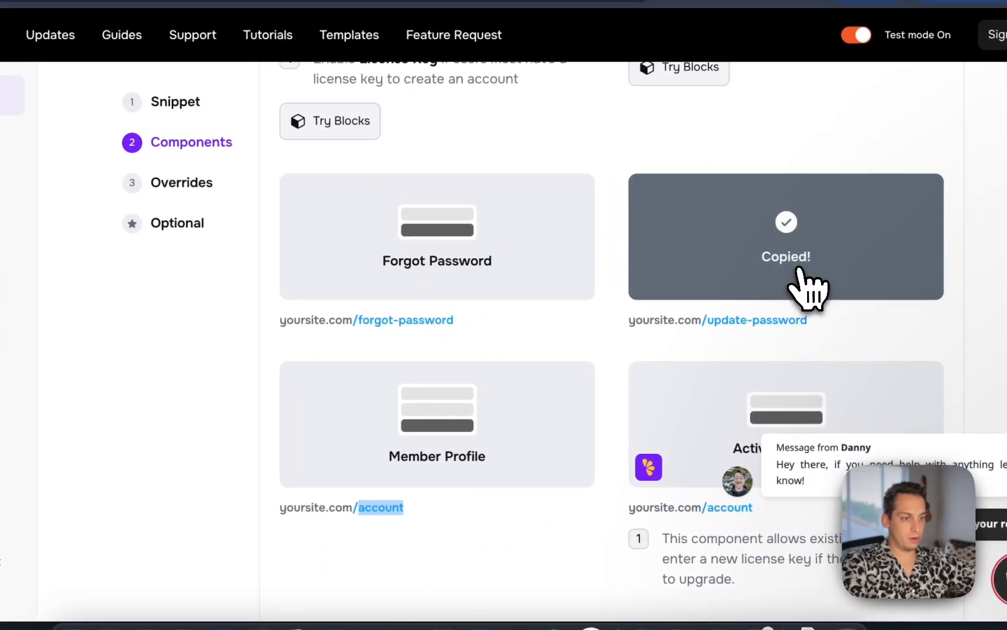
pyautogui.click(733, 311)
# Rename the duplicated page to /update-password and paste the Update Password component into its content
pyautogui.hotkey('ctrl', 'Up')
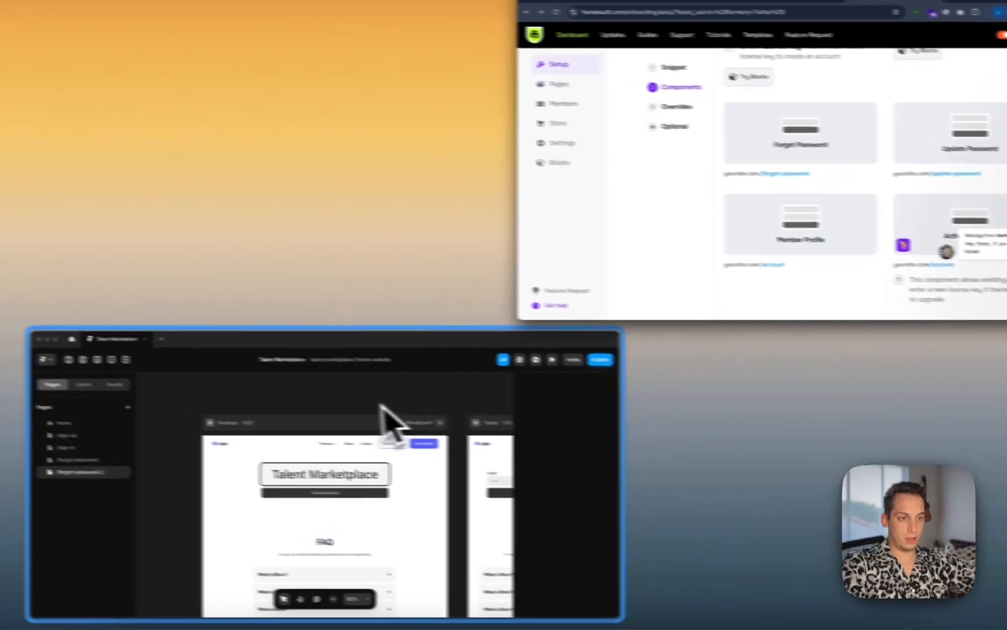
pyautogui.click(380, 403)
pyautogui.doubleClick(93, 247)
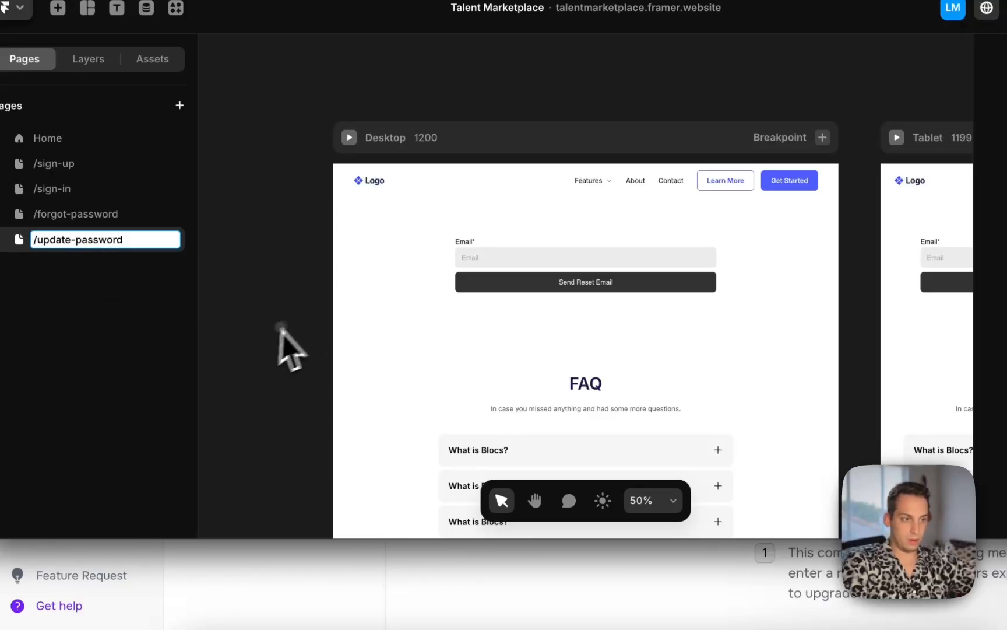
pyautogui.press('super+v')
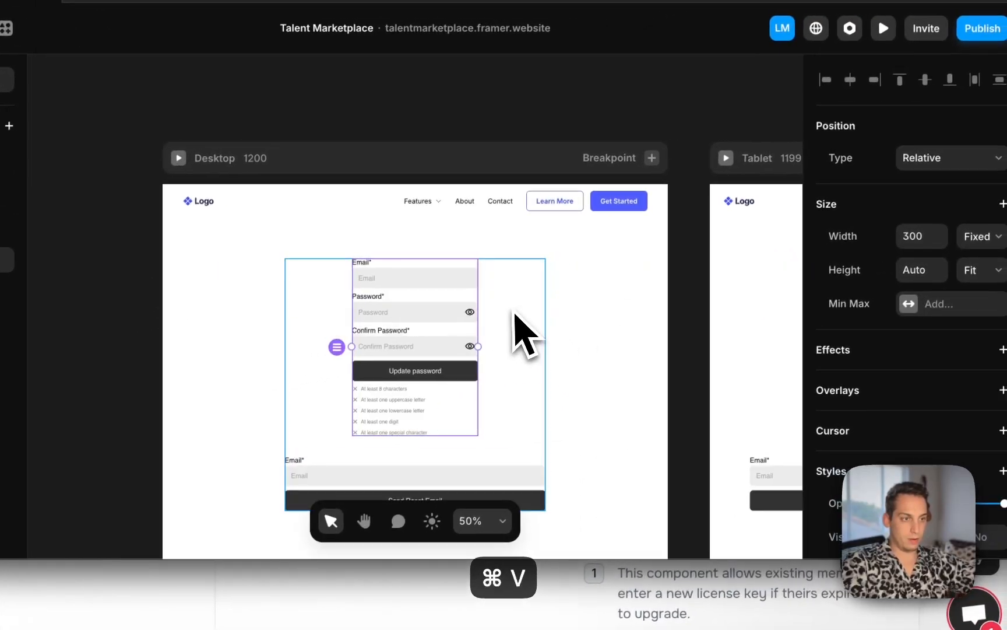
# Set the update-password form's width to Fill and delete the forgot-password form from the page
pyautogui.click(980, 231)
pyautogui.click(970, 264)
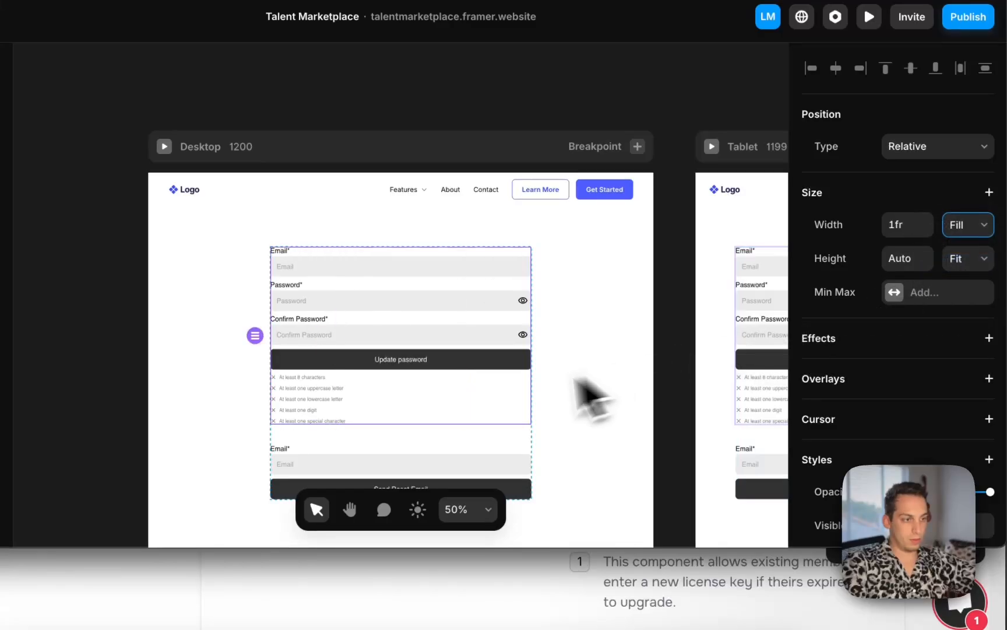
pyautogui.scroll(-3, 508, 399)
pyautogui.press('BackSpace')
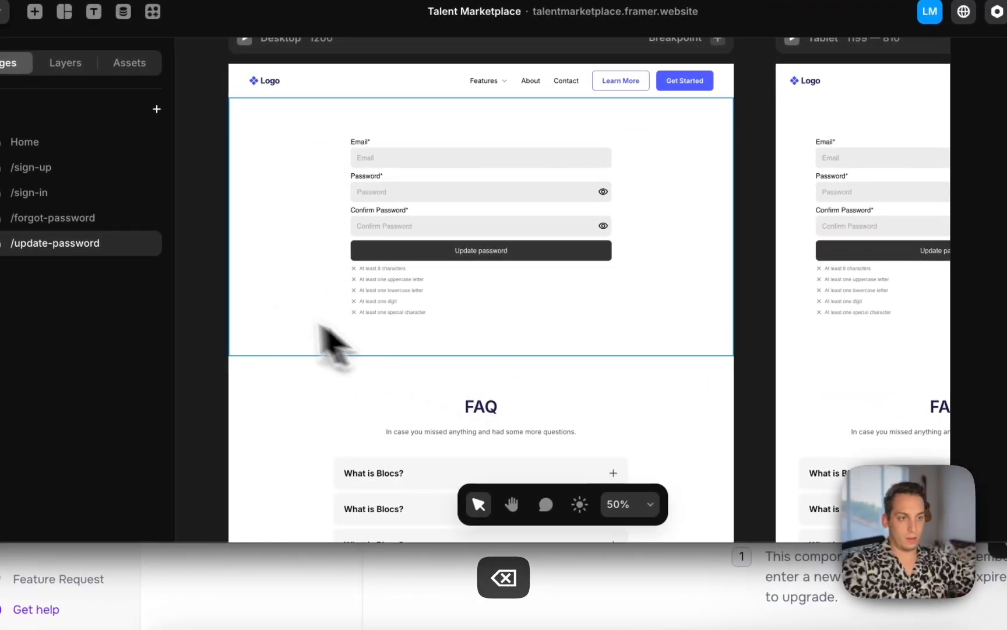
# Duplicate the /update-password page
pyautogui.scroll(-3, 221, 294)
pyautogui.hscroll(-2, 222, 295)
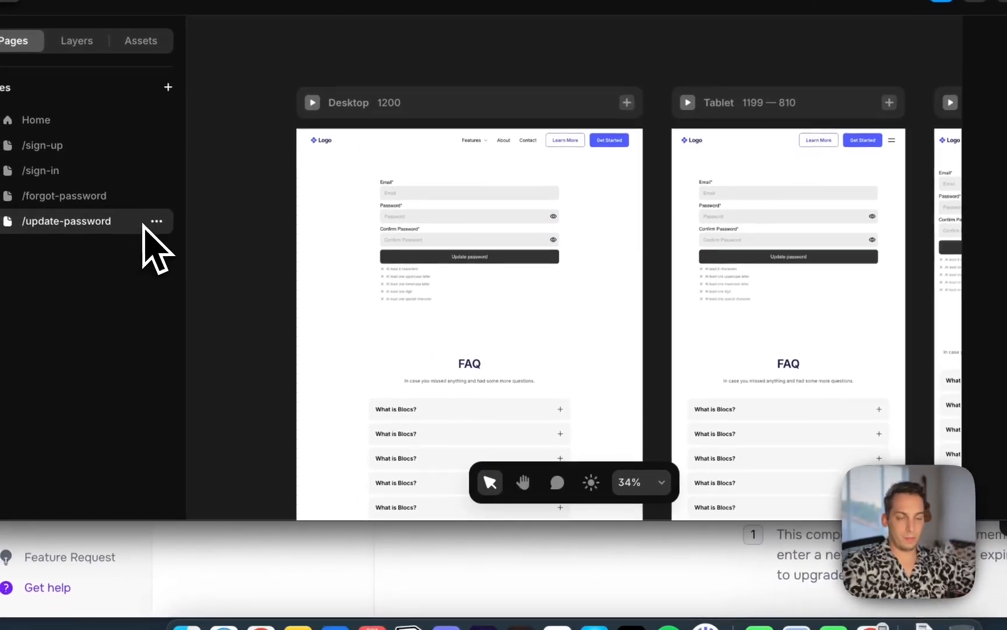
pyautogui.click(164, 217)
pyautogui.click(186, 344)
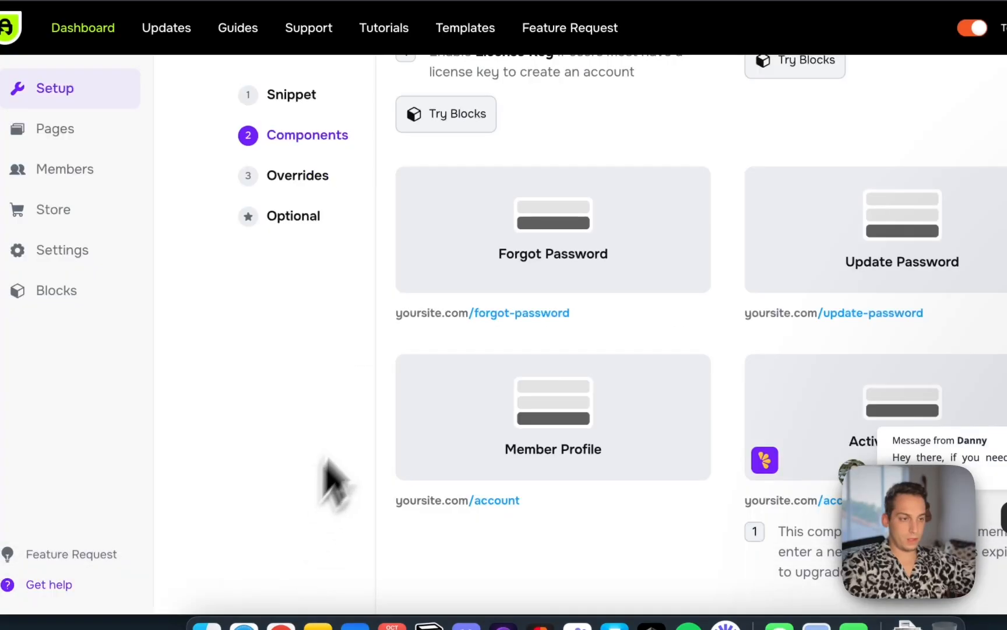
# Copy the Member Profile component from the FramerAuth dashboard's components list
pyautogui.scroll(-5, 383, 460)
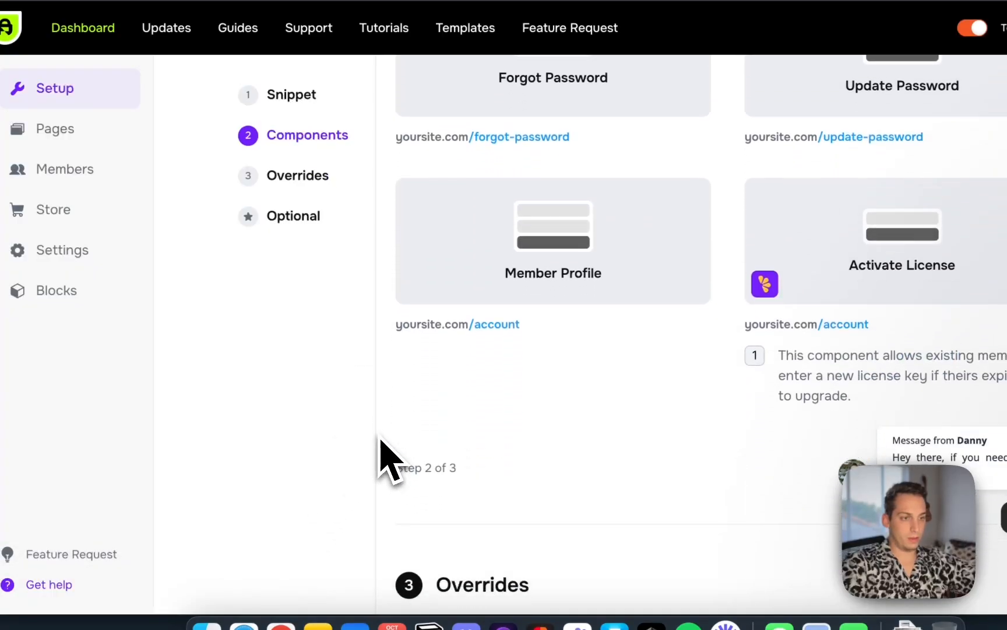
pyautogui.click(549, 218)
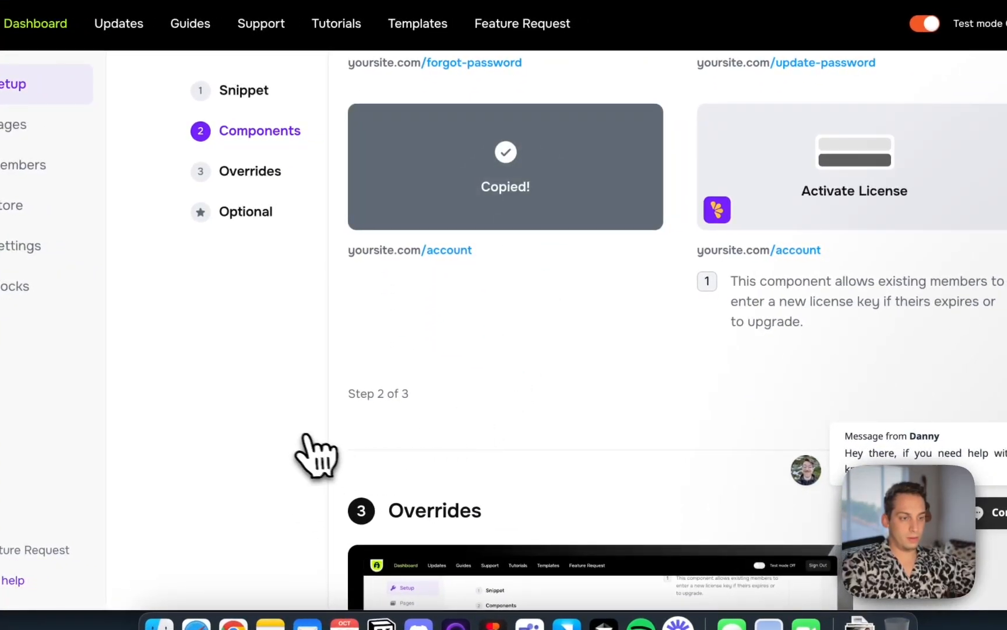
pyautogui.click(566, 622)
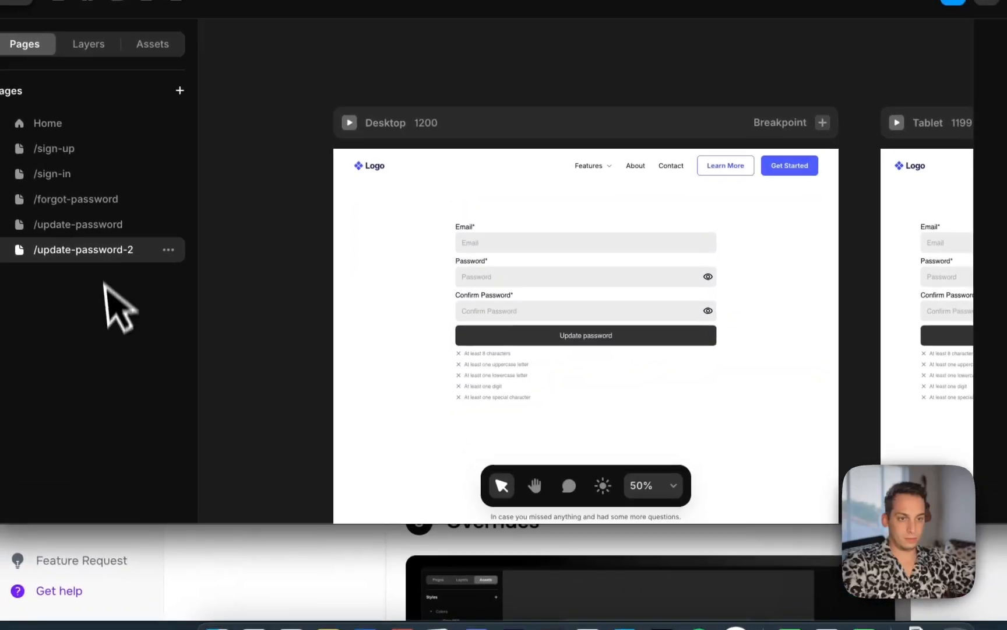
# Rename the duplicated page to /account and replace its update-password form with the Member Profile component
pyautogui.doubleClick(100, 251)
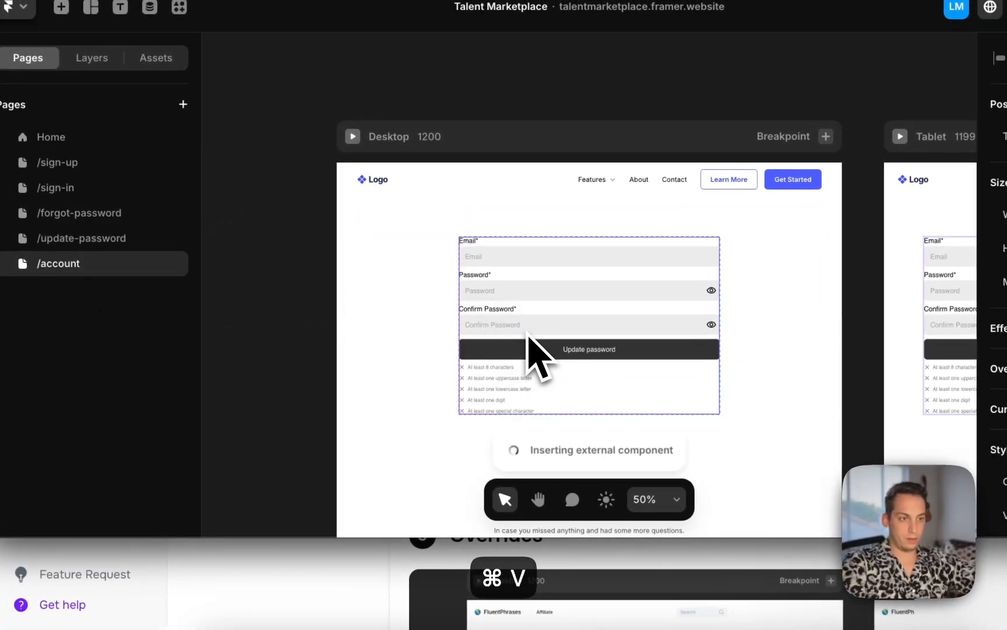
pyautogui.press('BackSpace')
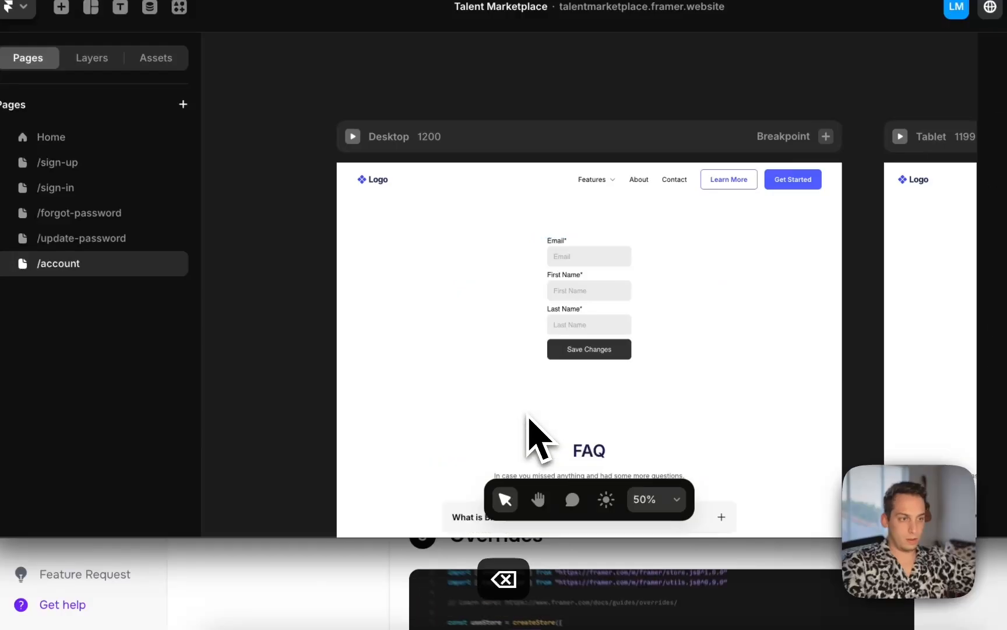
# Set the member profile form's width to Fill
pyautogui.click(626, 325)
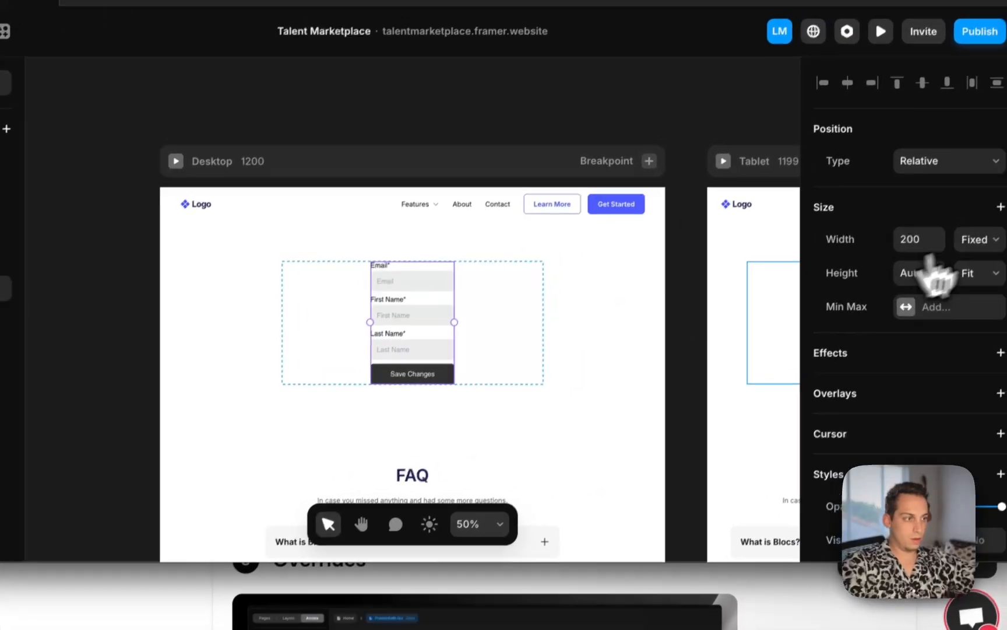
pyautogui.click(982, 239)
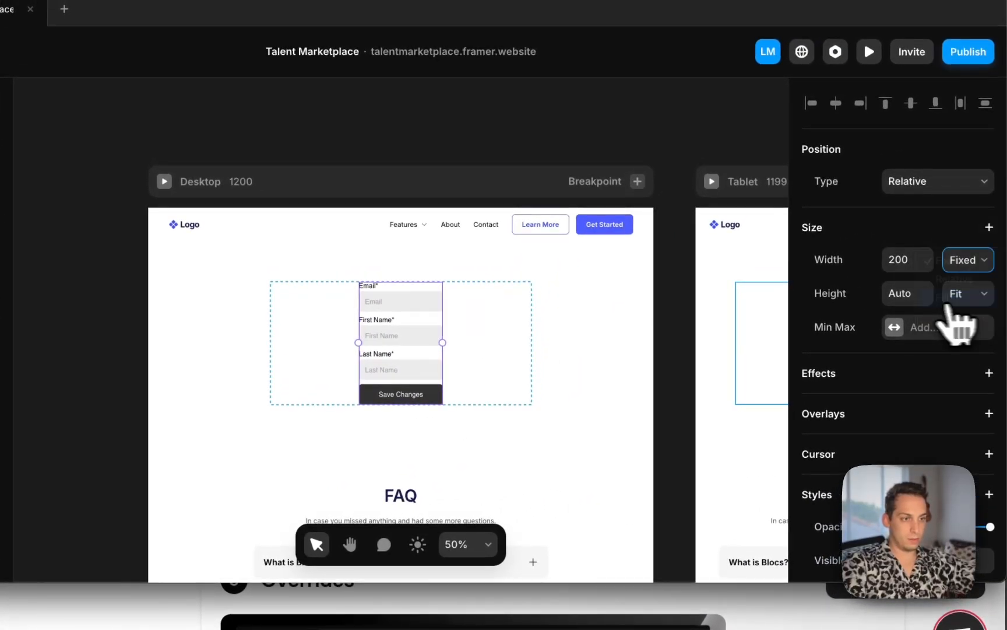
pyautogui.click(947, 303)
pyautogui.click(431, 136)
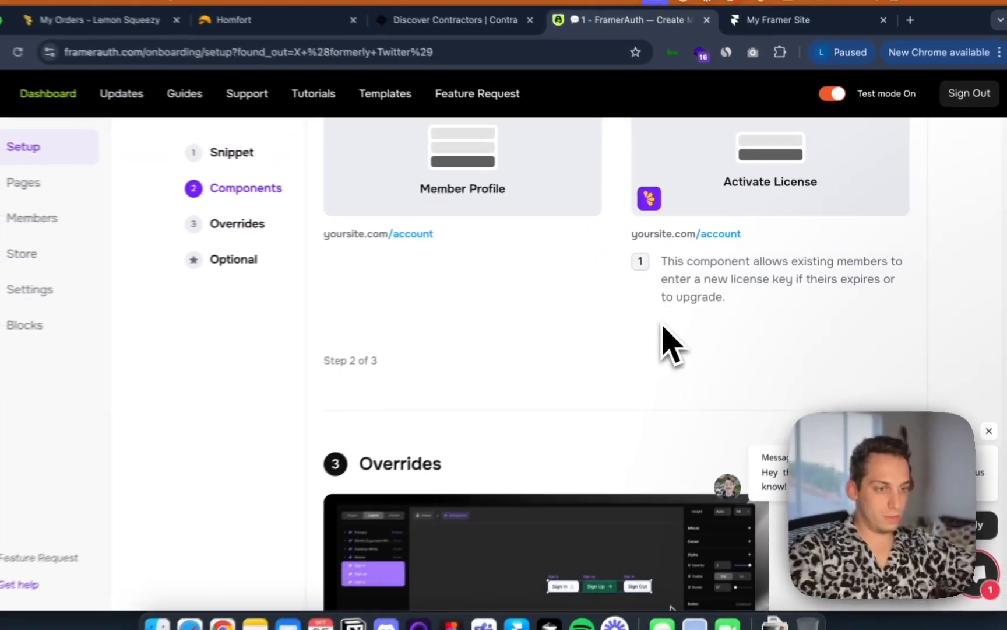
# Copy the Overrides code snippet from the dashboard's Overrides setup section
pyautogui.scroll(-5, 646, 345)
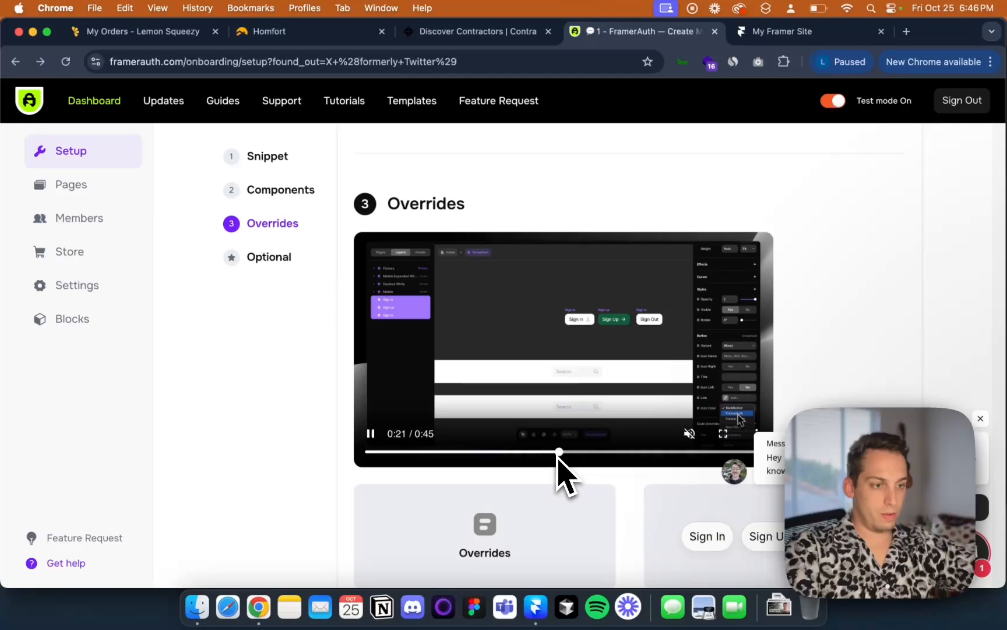
pyautogui.scroll(-2, 558, 457)
pyautogui.scroll(-1, 558, 458)
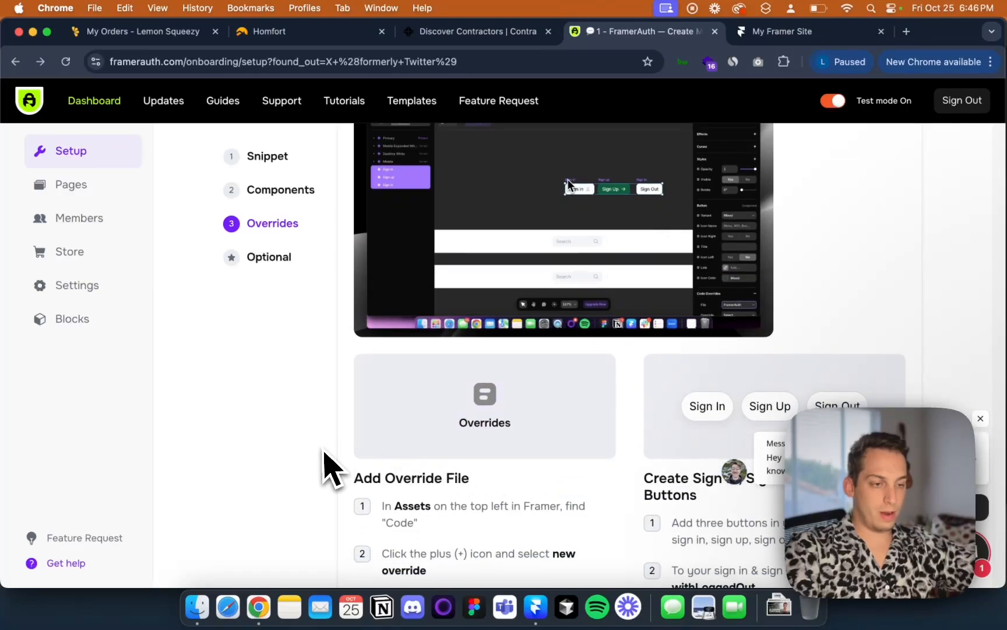
pyautogui.scroll(-3, 333, 469)
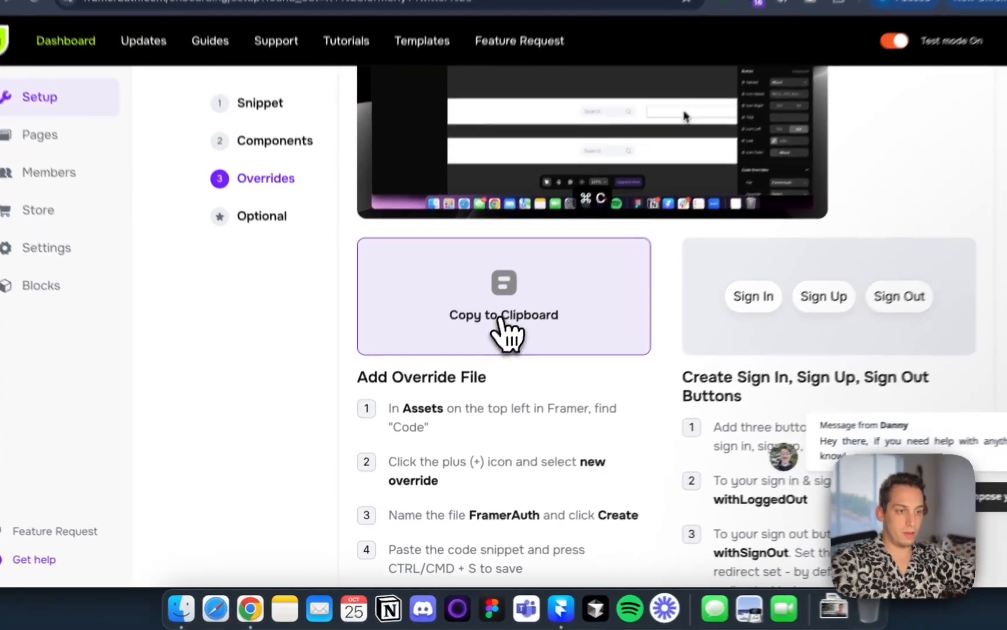
pyautogui.click(483, 356)
pyautogui.moveTo(394, 454); pyautogui.dragTo(646, 464)
pyautogui.scroll(-3, 580, 562)
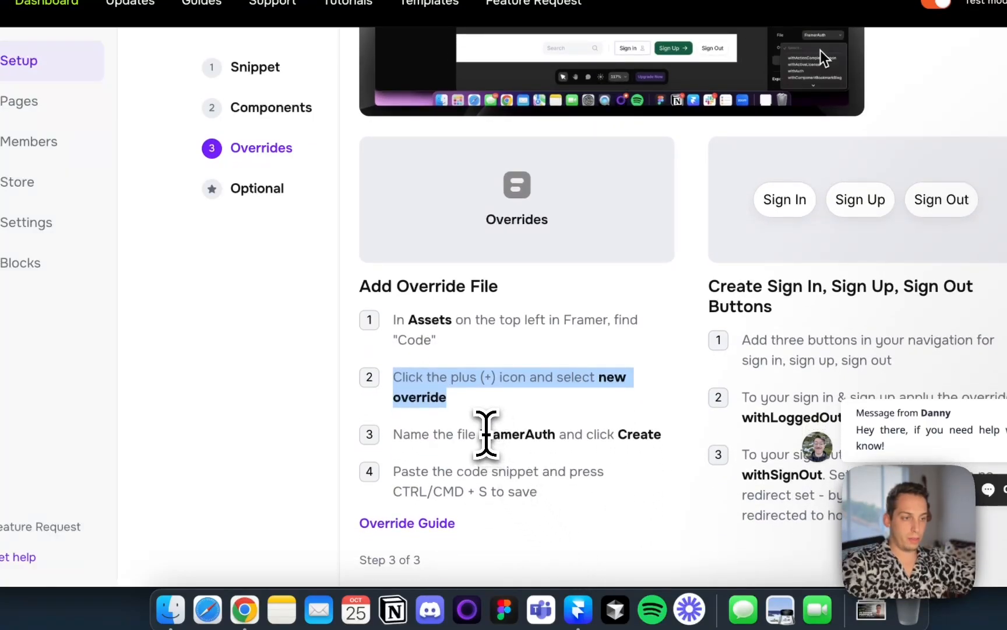
pyautogui.click(481, 436)
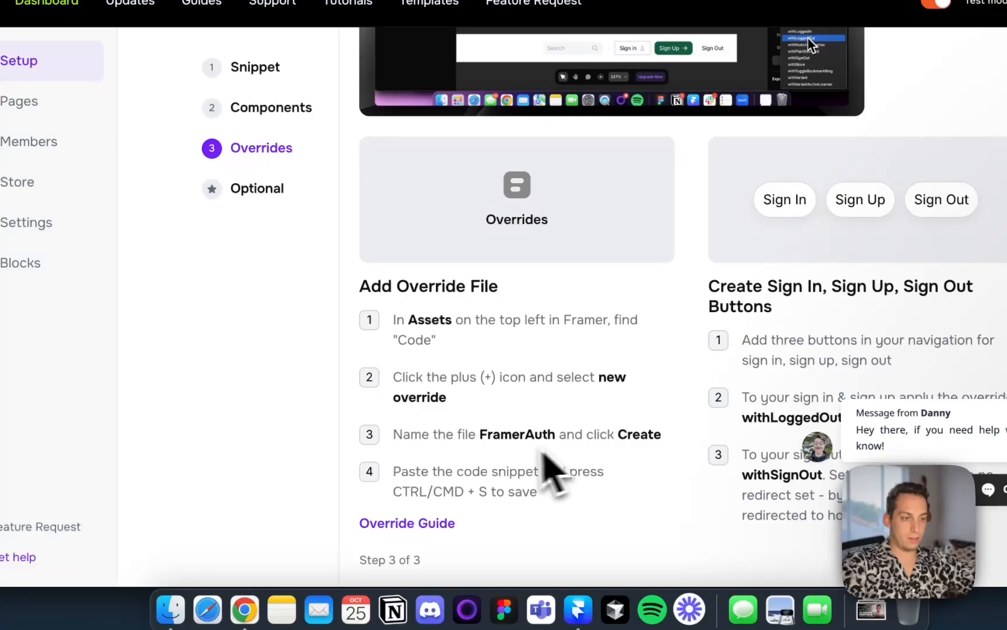
pyautogui.click(540, 265)
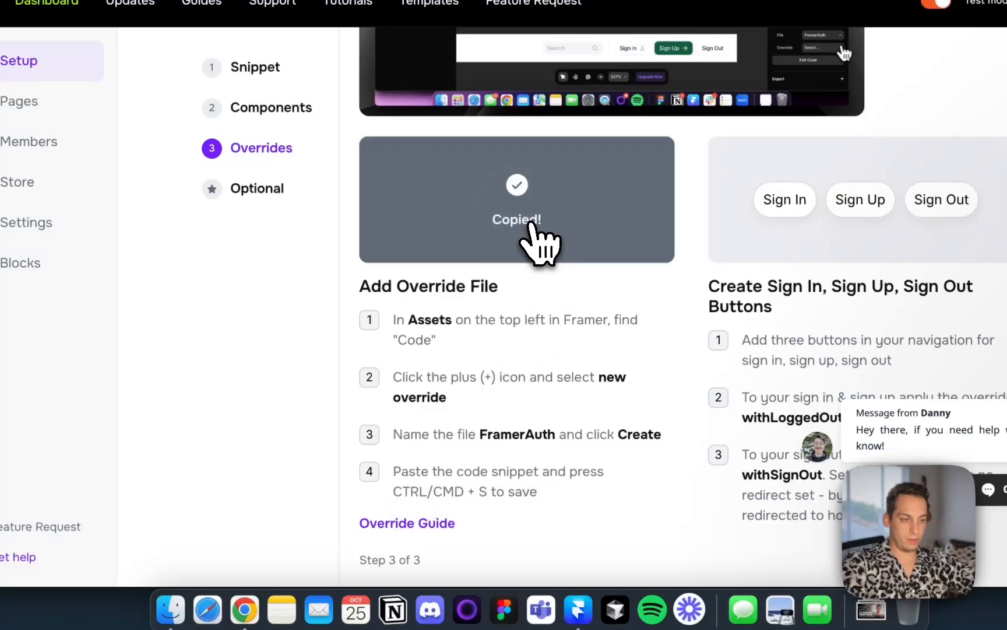
pyautogui.click(579, 609)
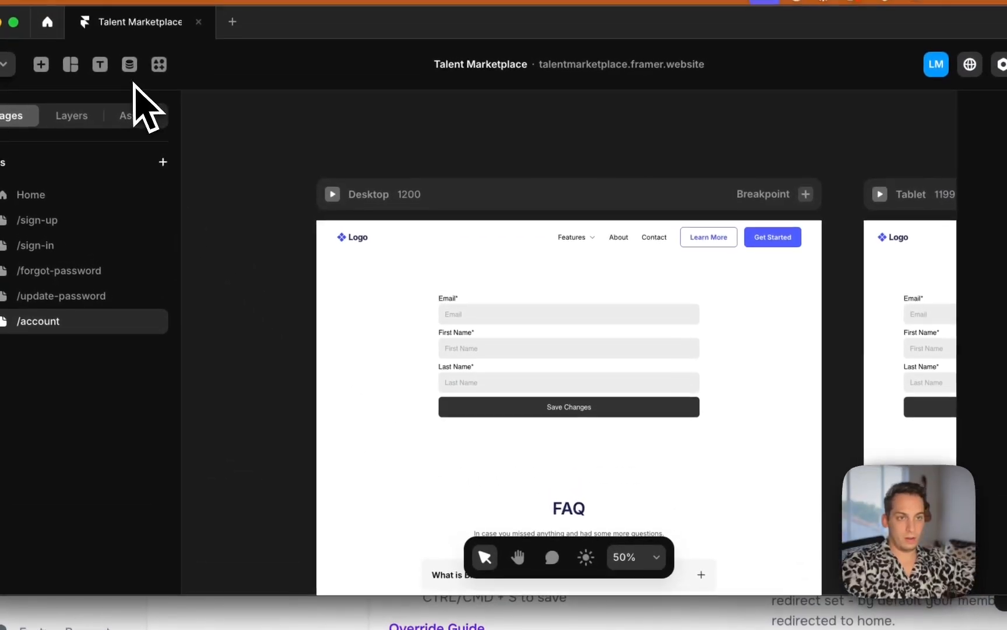
# Create a new code override file named FramerAuth in the project's code assets
pyautogui.click(130, 97)
pyautogui.click(158, 310)
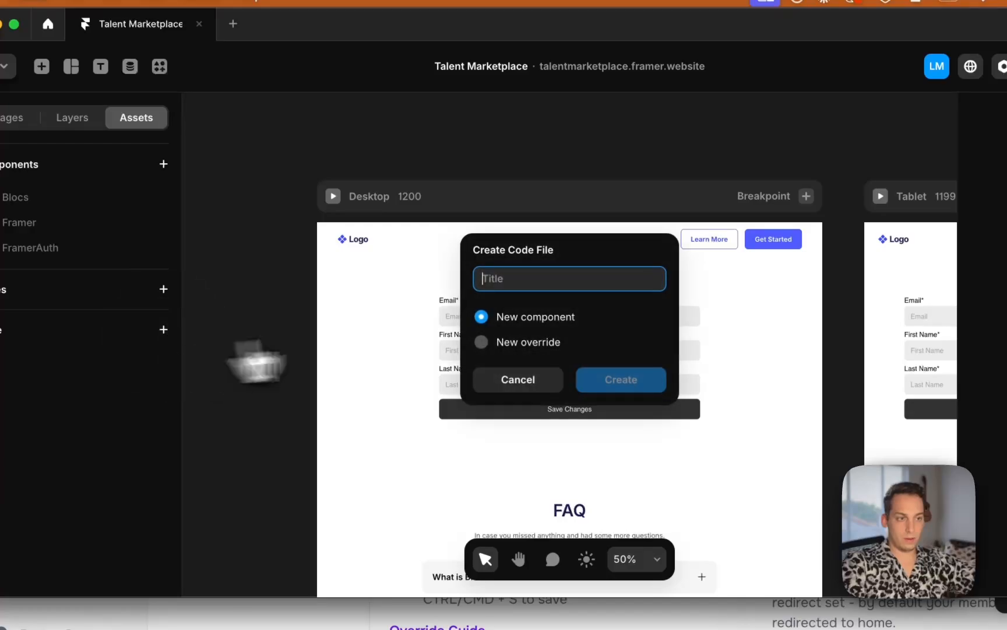
pyautogui.click(512, 278)
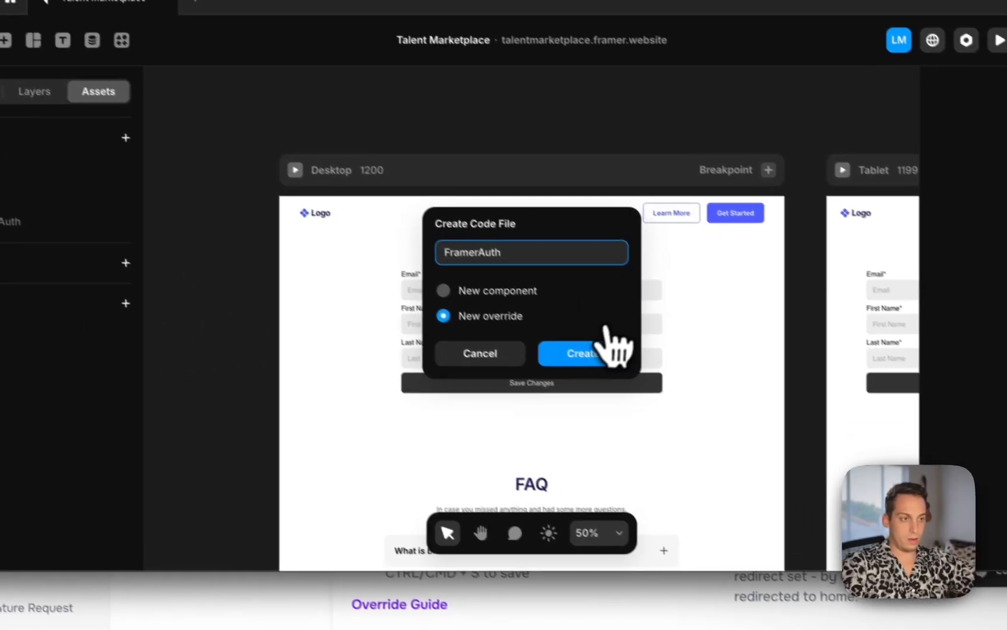
pyautogui.click(630, 377)
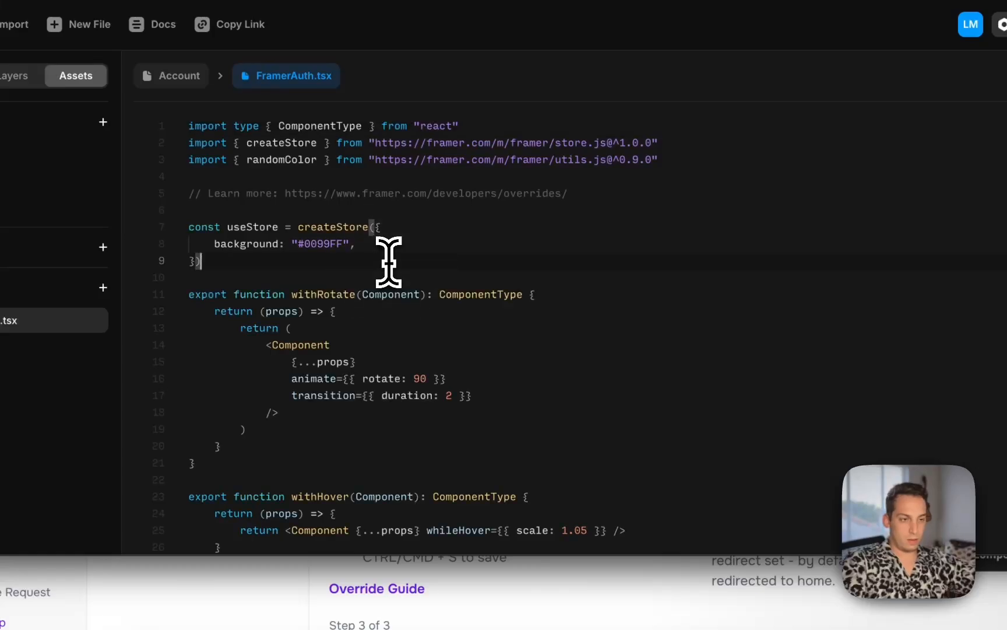
# Replace the FramerAuth.tsx contents with the copied override snippet, save it and return to the /account page
pyautogui.press('super+a')
pyautogui.press('BackSpace')
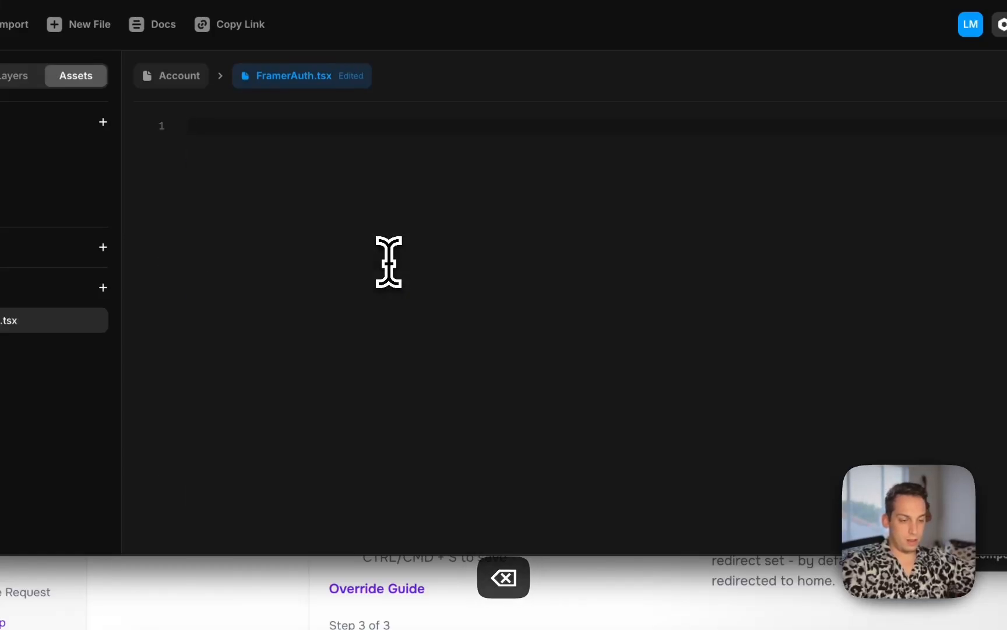
pyautogui.press('super+v')
pyautogui.press('super+s')
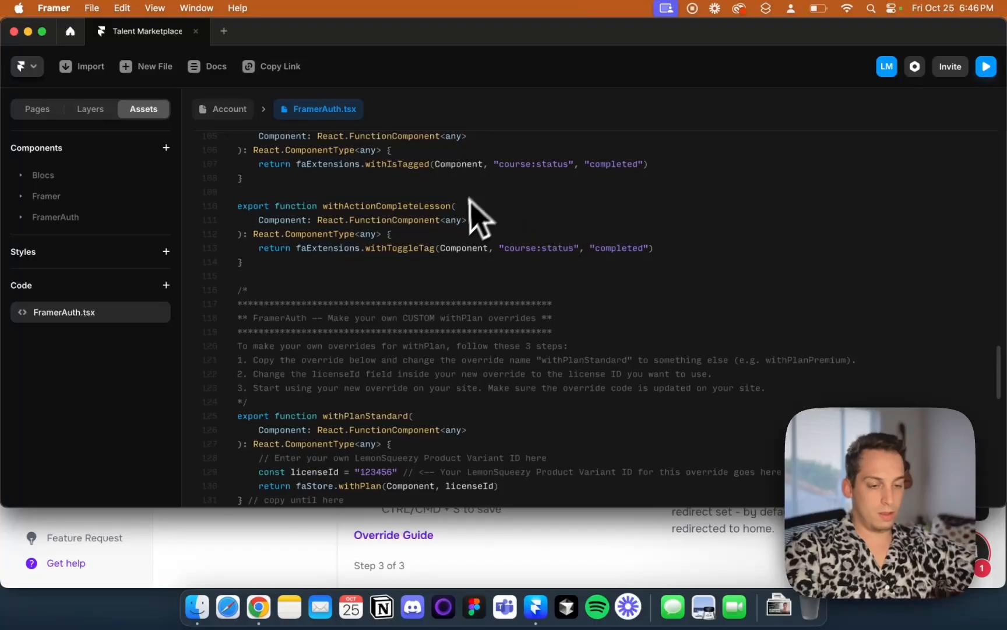
pyautogui.press('super+s')
pyautogui.click(226, 110)
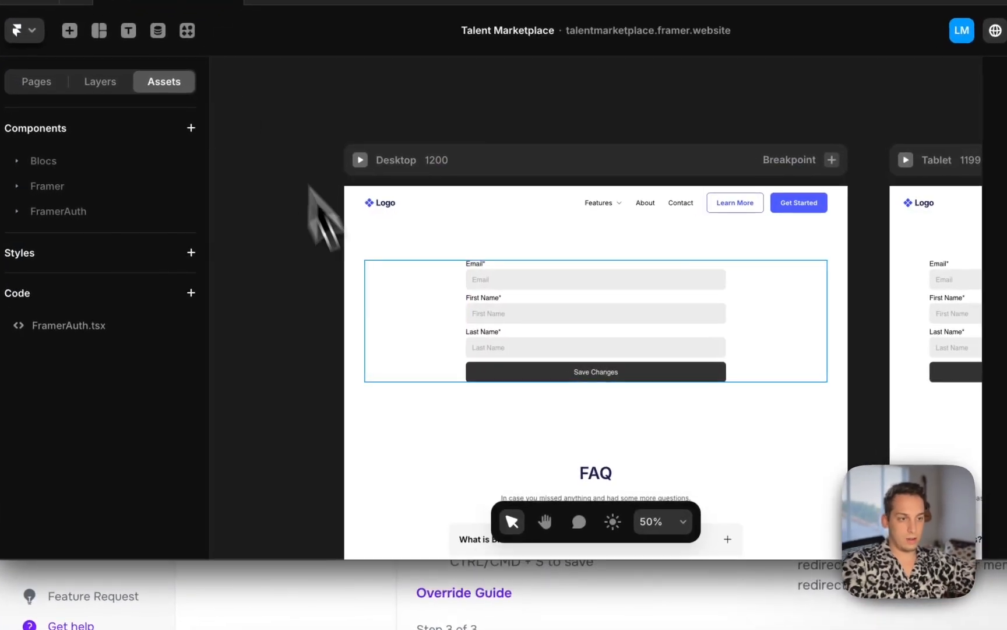
pyautogui.click(280, 306)
pyautogui.click(304, 537)
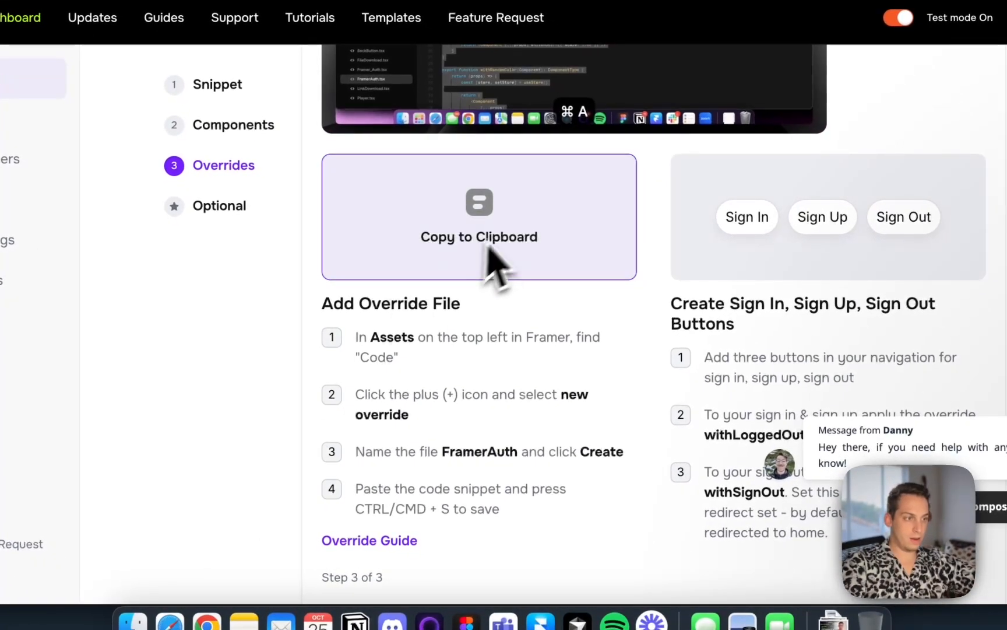
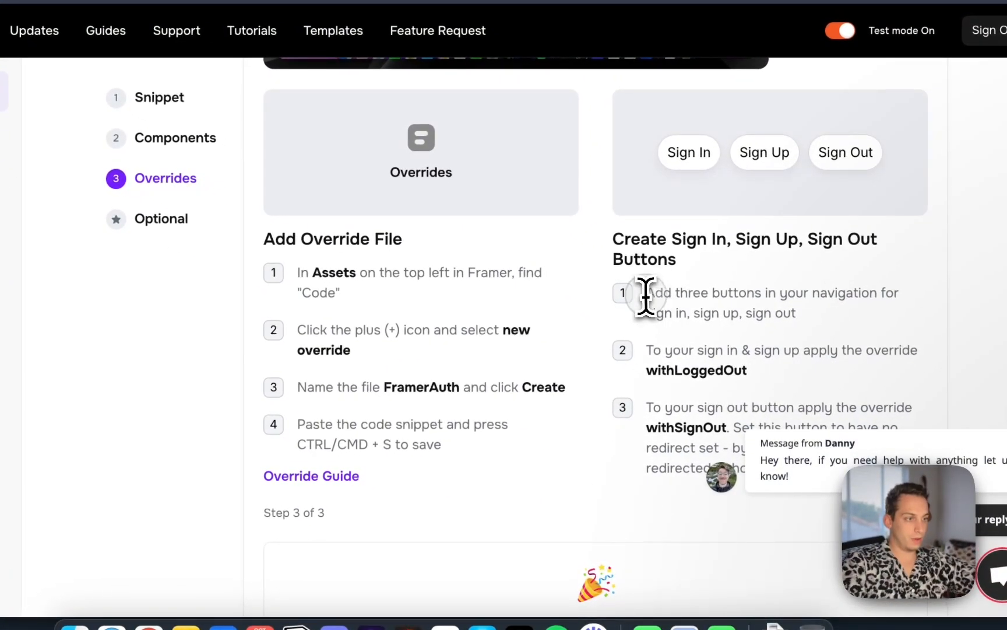
# Read the dashboard's instructions for creating Sign In, Sign Up and Sign Out navigation buttons
pyautogui.moveTo(646, 295); pyautogui.dragTo(816, 316)
pyautogui.scroll(-2, 815, 318)
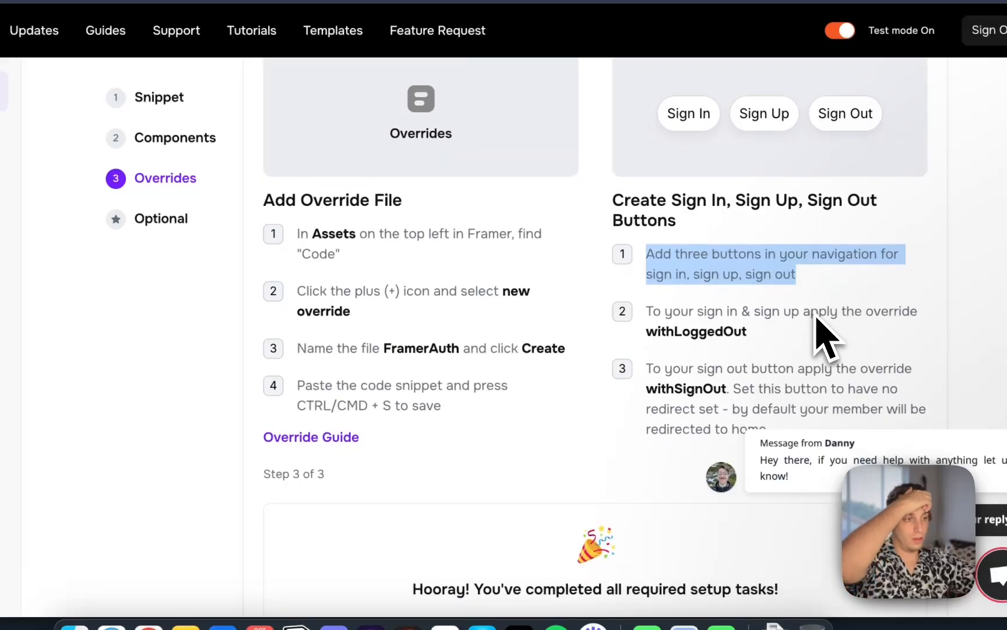
pyautogui.moveTo(646, 315); pyautogui.dragTo(746, 330)
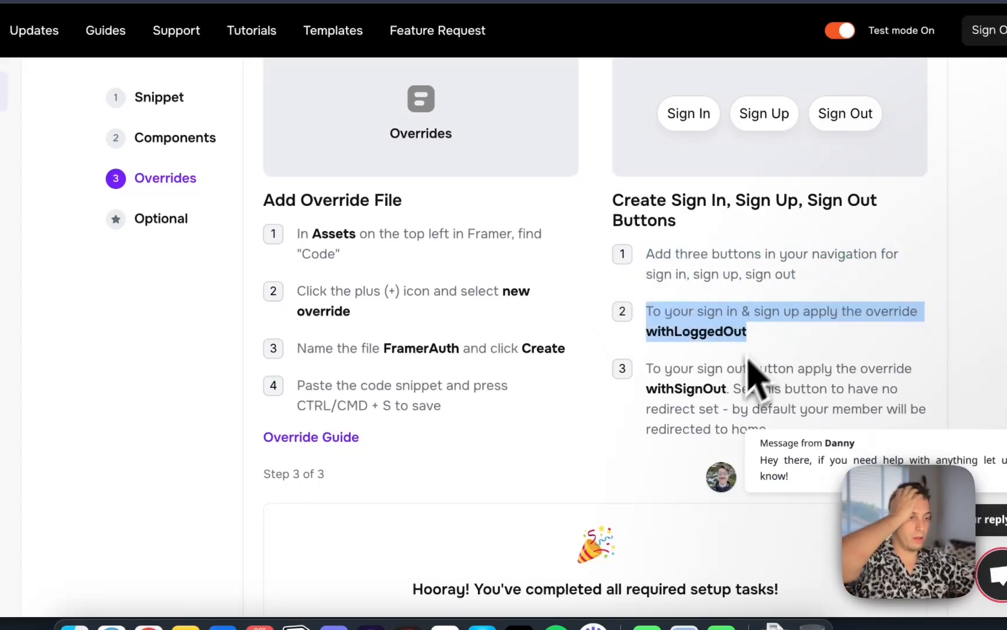
pyautogui.click(676, 320)
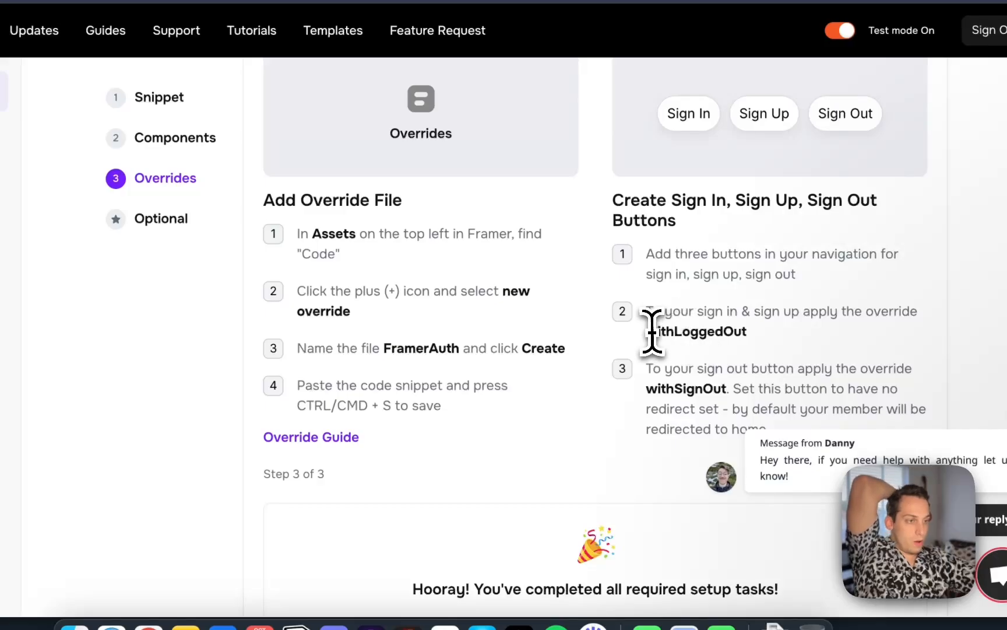
pyautogui.doubleClick(728, 331)
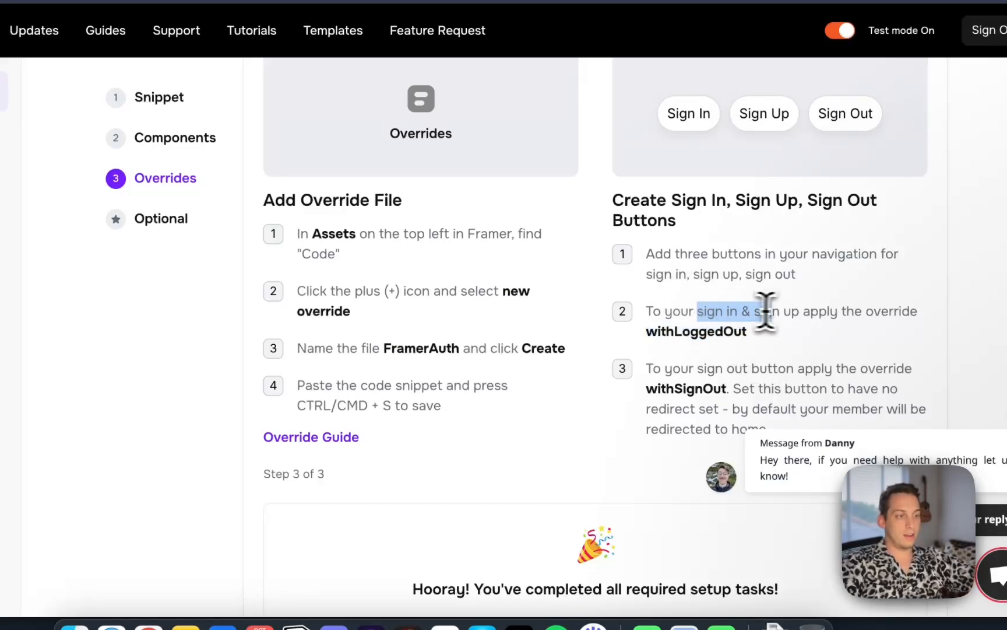
pyautogui.click(752, 383)
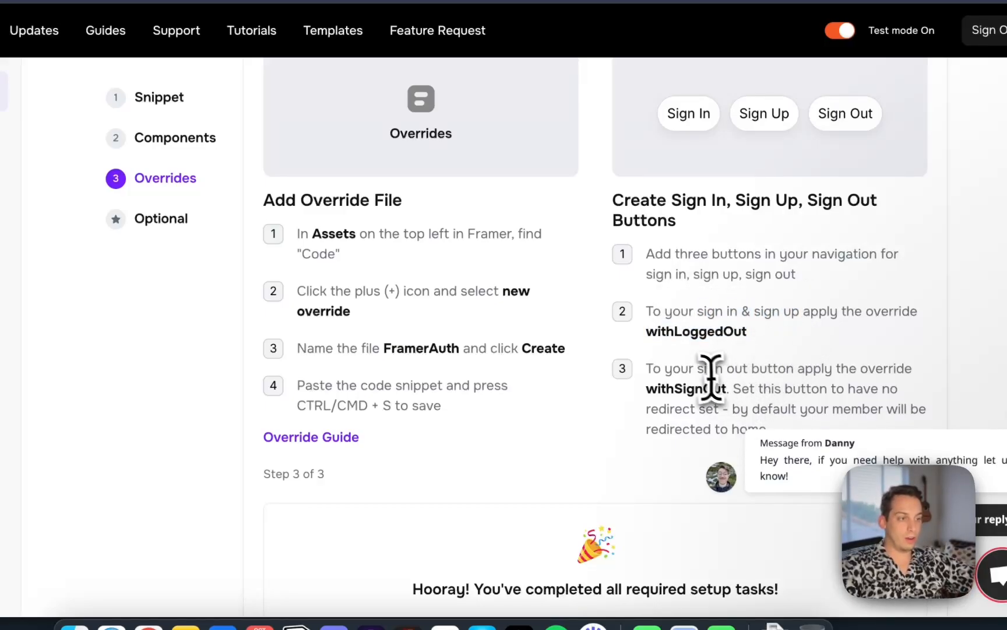
pyautogui.scroll(-2, 749, 368)
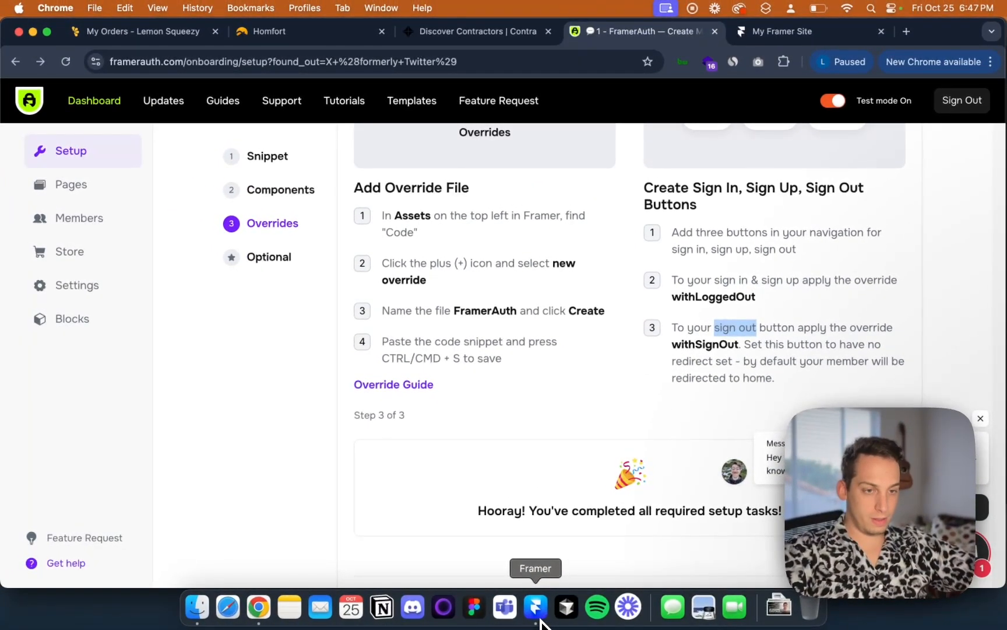
# Switch to Framer and unlink all instances of the navbar component so it can be edited
pyautogui.click(537, 610)
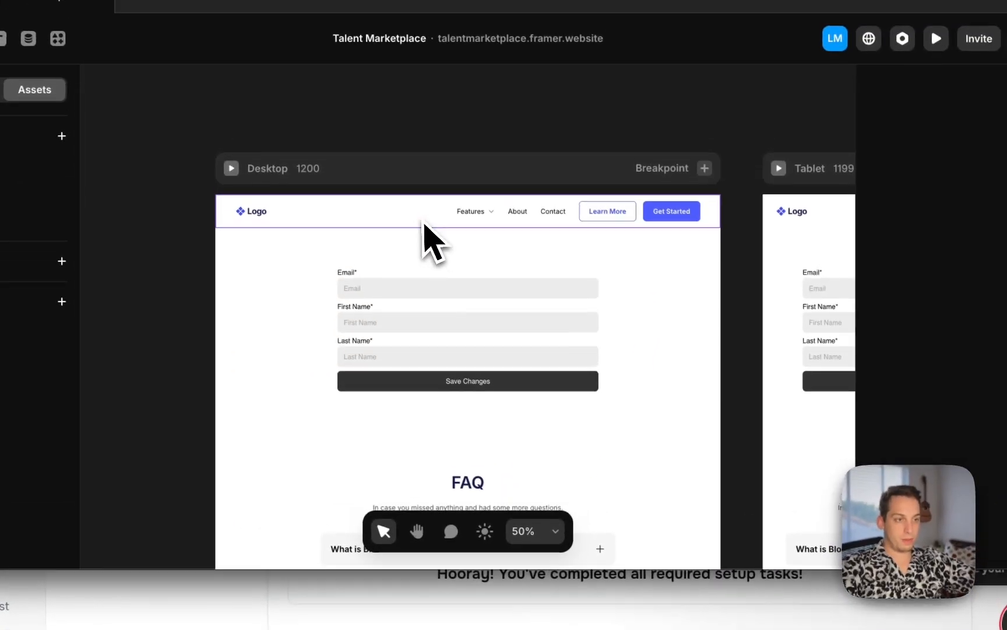
pyautogui.click(424, 224)
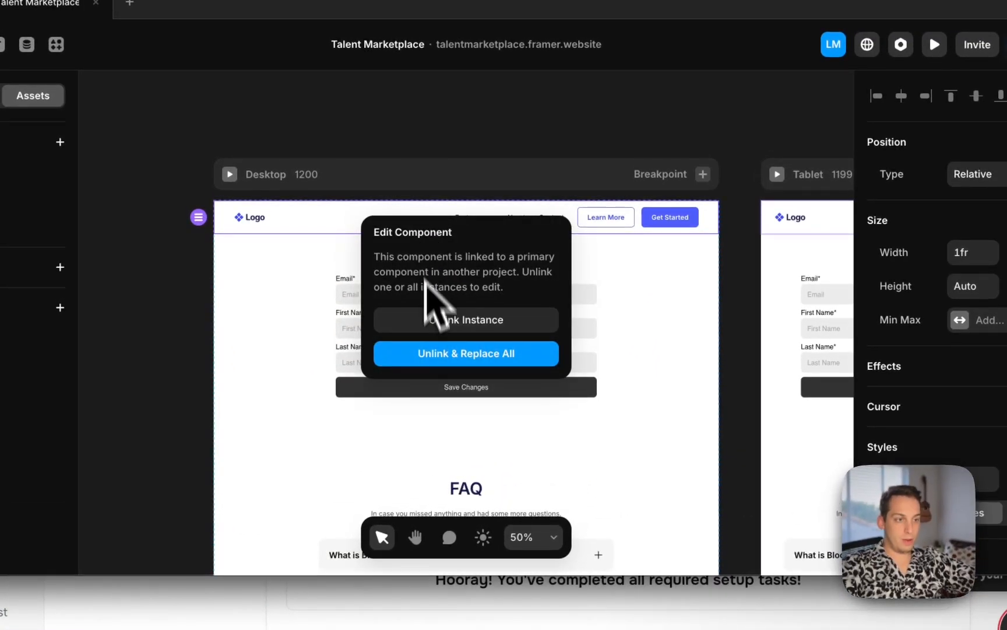
pyautogui.click(426, 354)
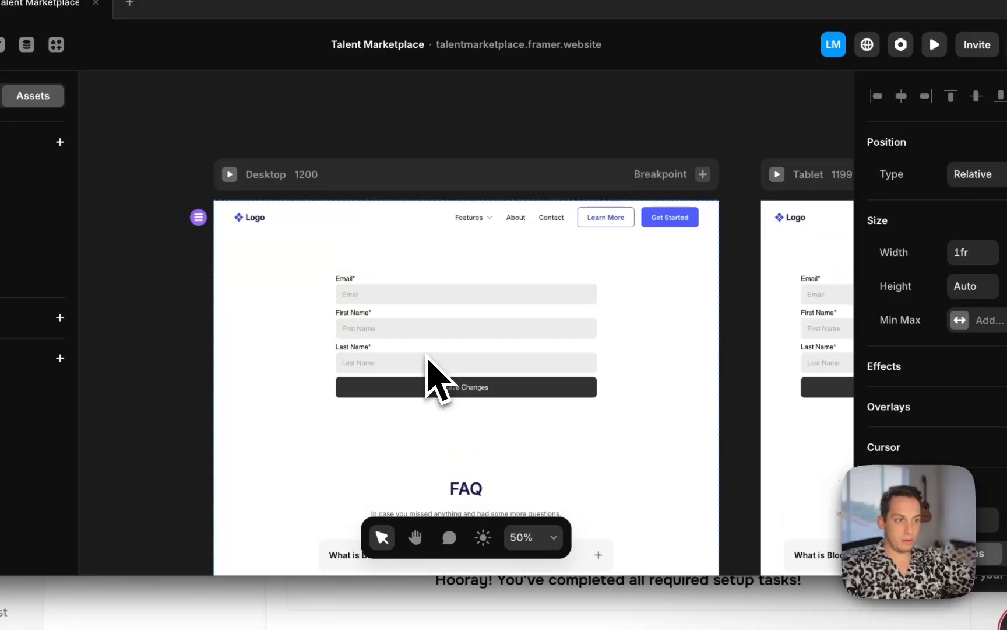
# Duplicate the Learn More button in the navbar's primary variant
pyautogui.hscroll(6, 668, 267)
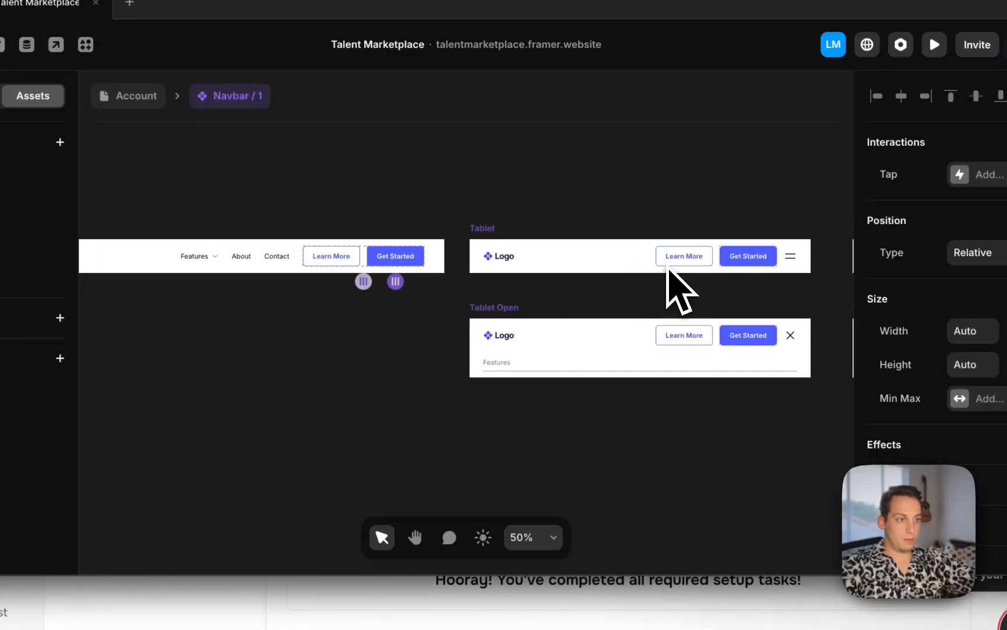
pyautogui.hscroll(-1, 668, 267)
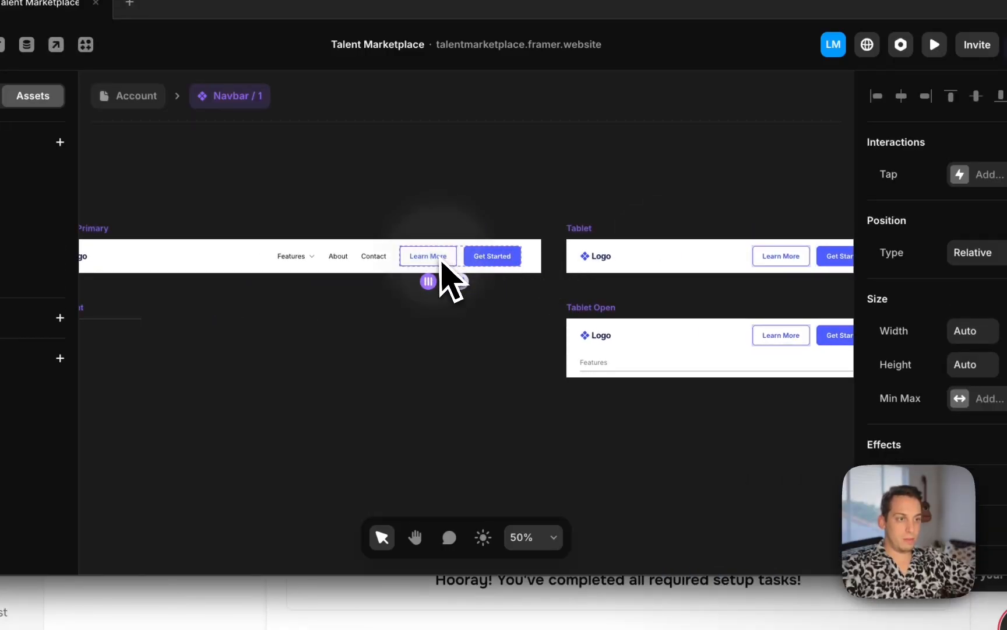
pyautogui.scroll(3, 443, 277)
pyautogui.moveTo(423, 265)
pyautogui.mouseDown()
pyautogui.moveTo(509, 264)
pyautogui.moveTo(429, 261)
pyautogui.mouseUp()
pyautogui.press('super+d')
pyautogui.click(394, 175)
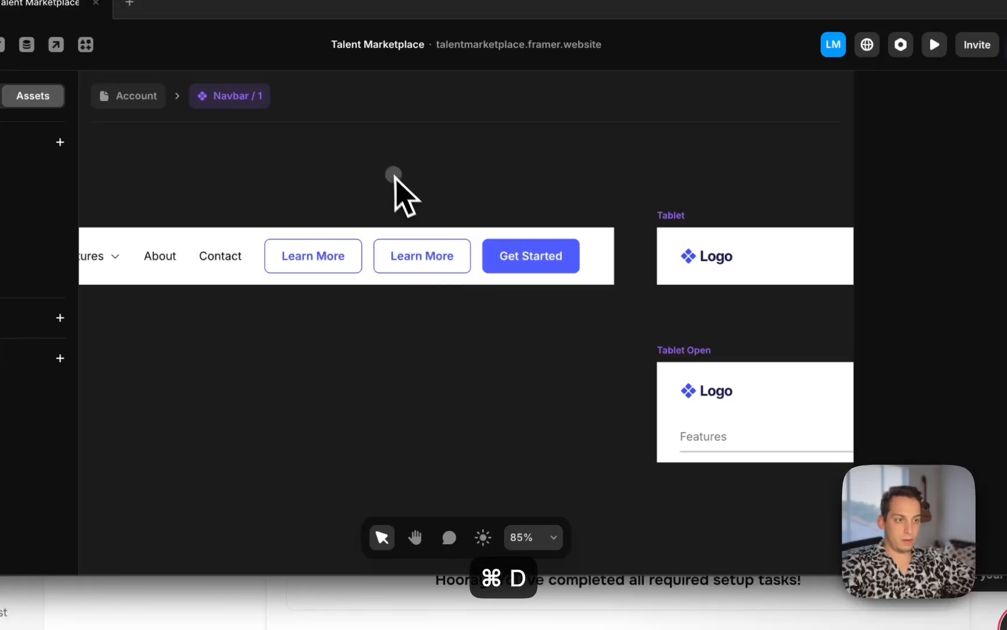
# Review the button names listed in the dashboard's Sign In, Sign Up, Sign Out section
pyautogui.click(348, 262)
pyautogui.scroll(-10, 945, 431)
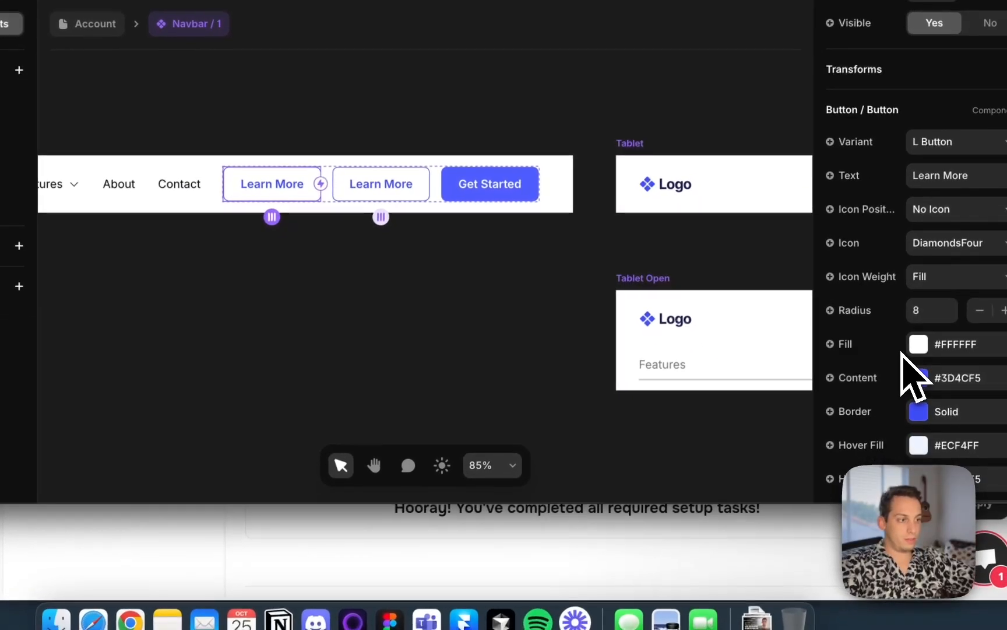
pyautogui.click(490, 513)
pyautogui.scroll(3, 641, 408)
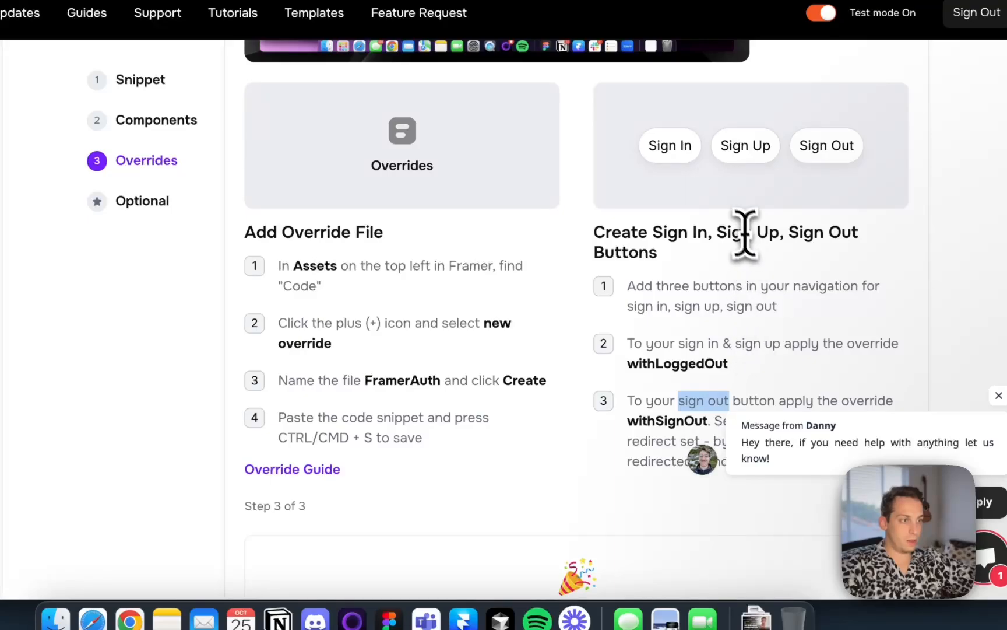
pyautogui.moveTo(653, 232); pyautogui.dragTo(811, 232)
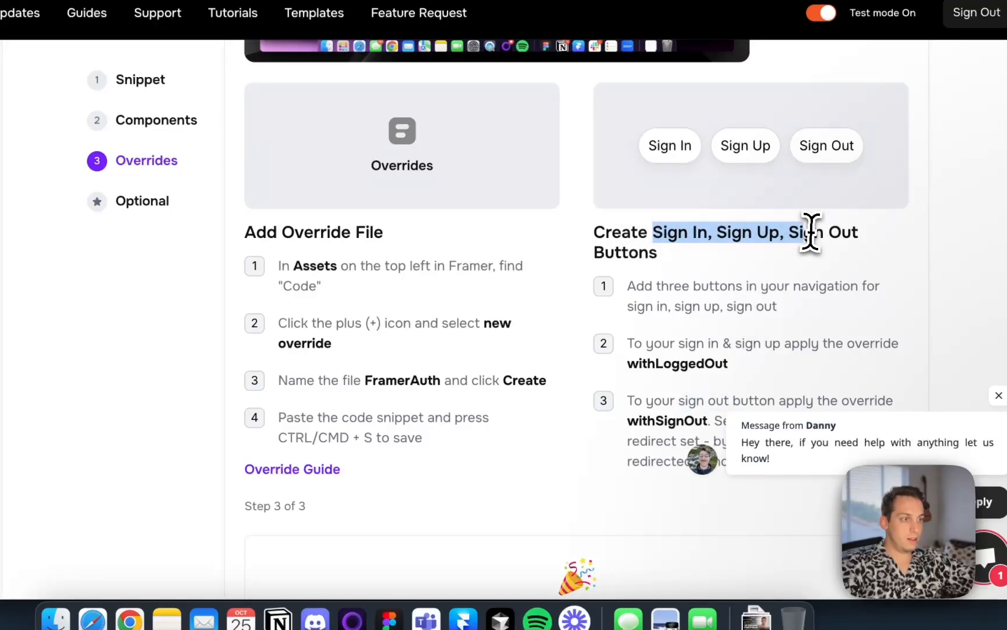
pyautogui.click(749, 226)
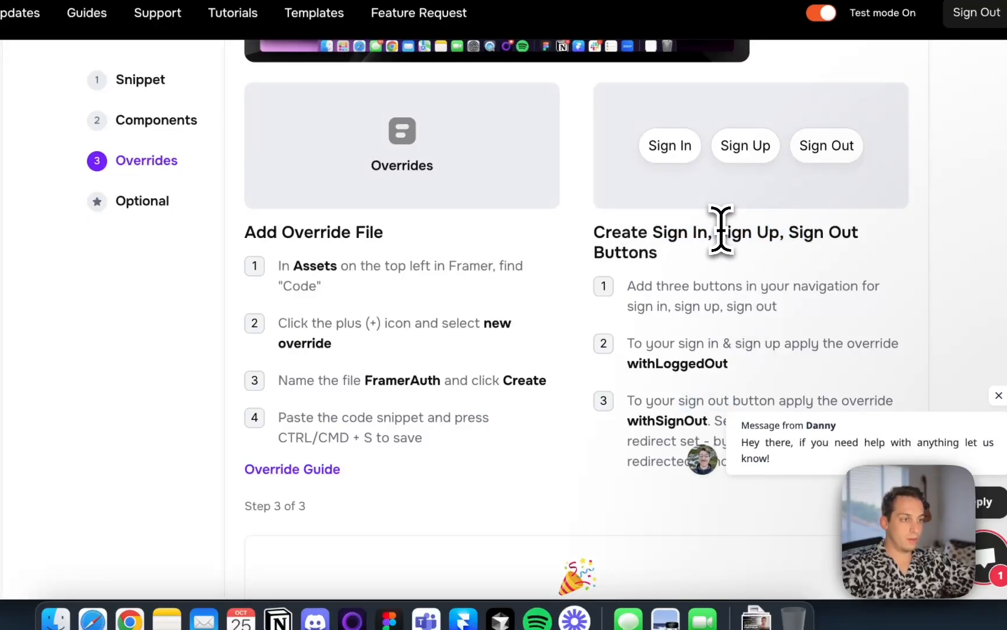
pyautogui.moveTo(719, 232); pyautogui.dragTo(805, 232)
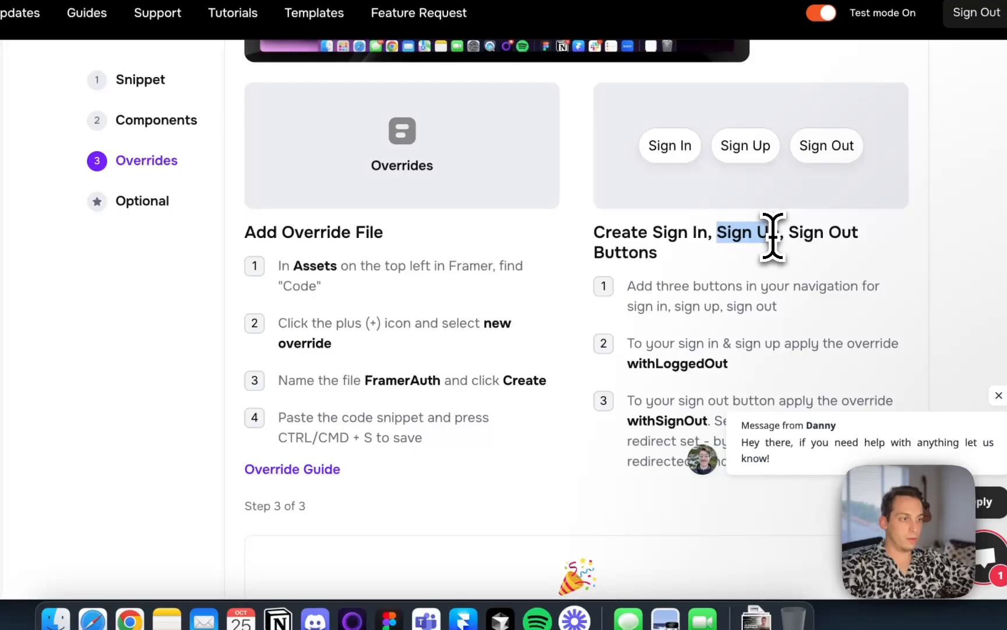
# Return to Framer and set the Get Started button's text to Sign up
pyautogui.click(473, 612)
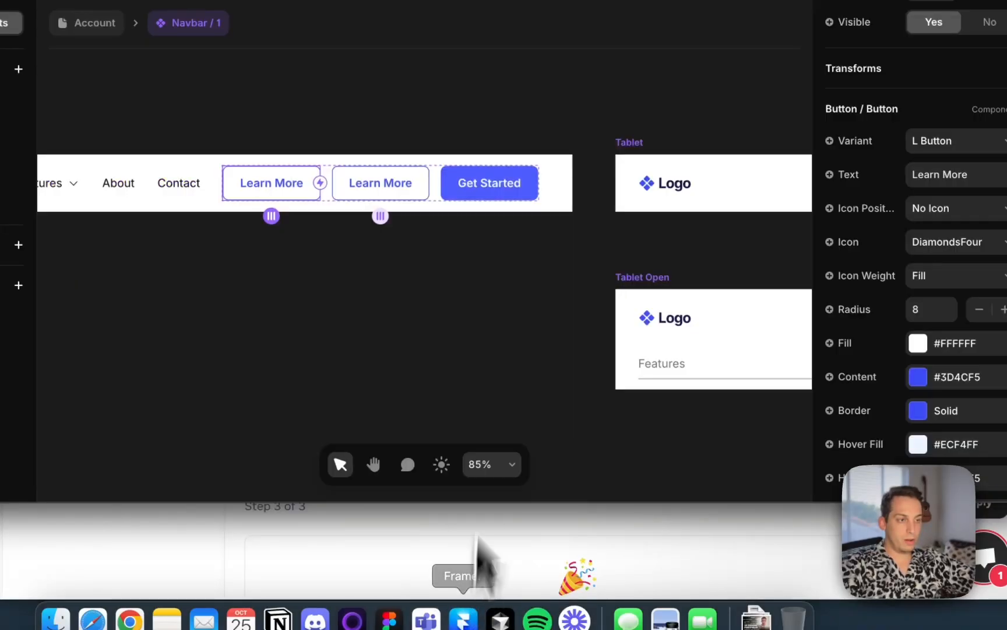
pyautogui.click(490, 183)
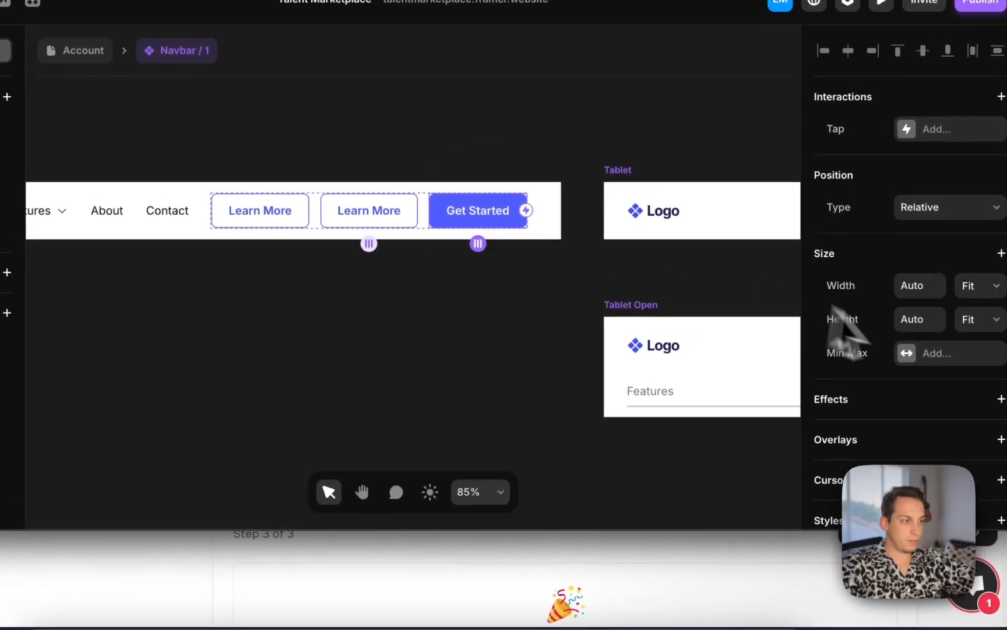
pyautogui.scroll(-8, 845, 326)
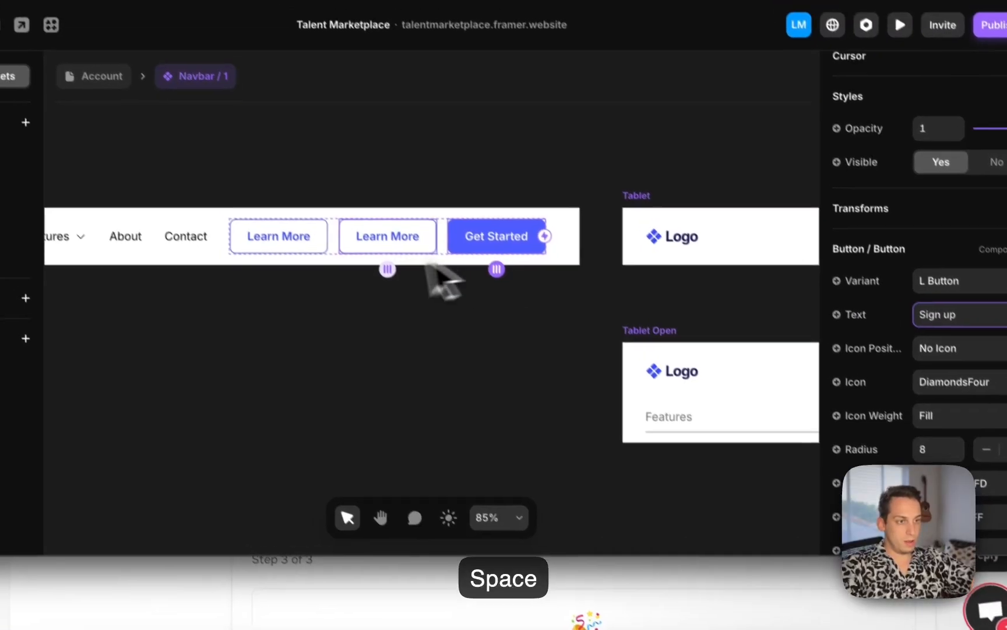
# Set the duplicated Learn More button's text to Sign in
pyautogui.click(368, 212)
pyautogui.scroll(-10, 921, 396)
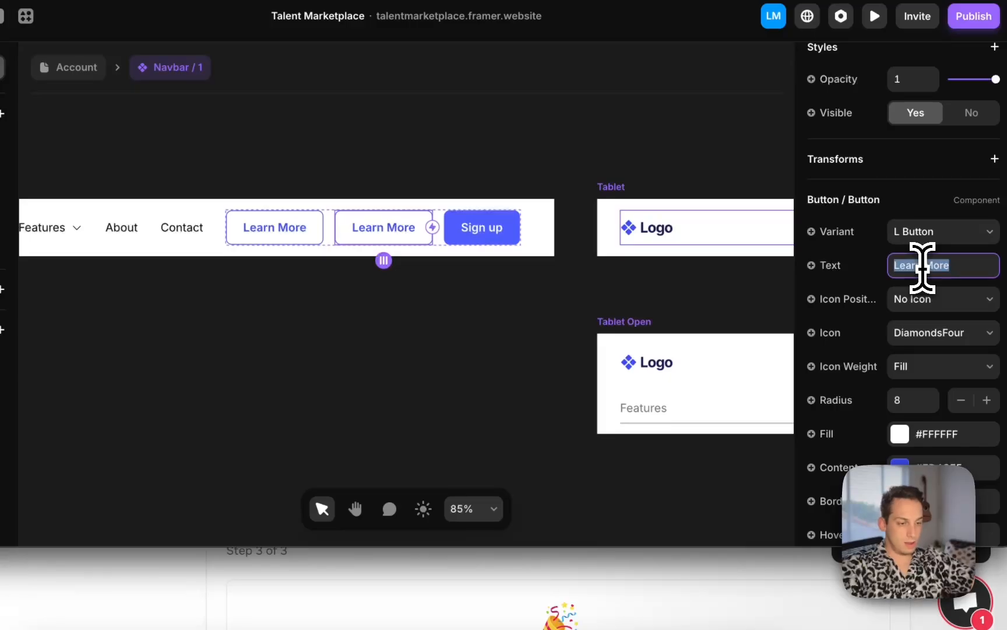
pyautogui.write('sign in')
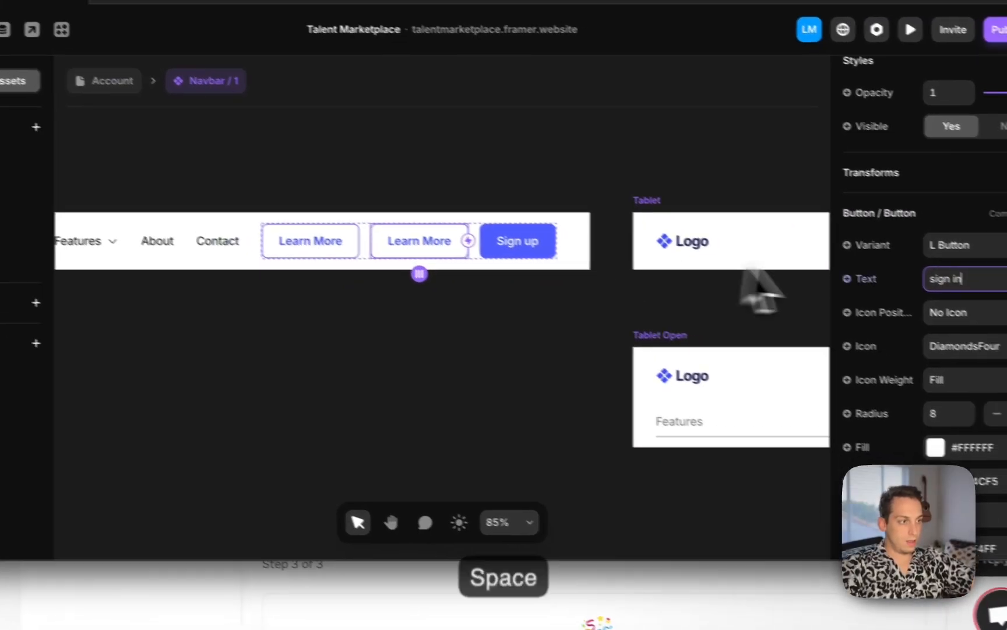
pyautogui.click(936, 280)
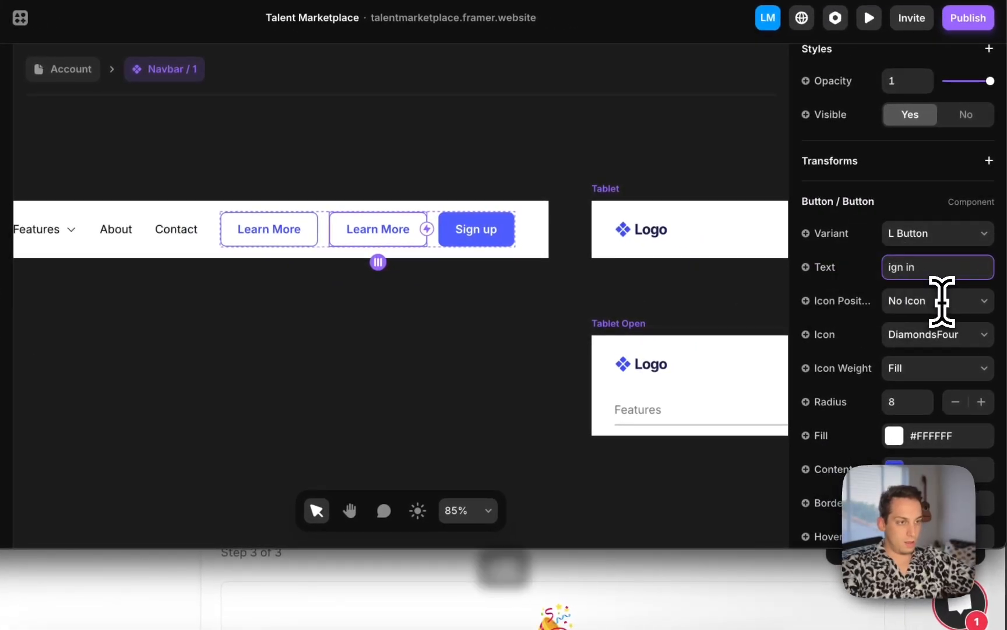
pyautogui.write('S')
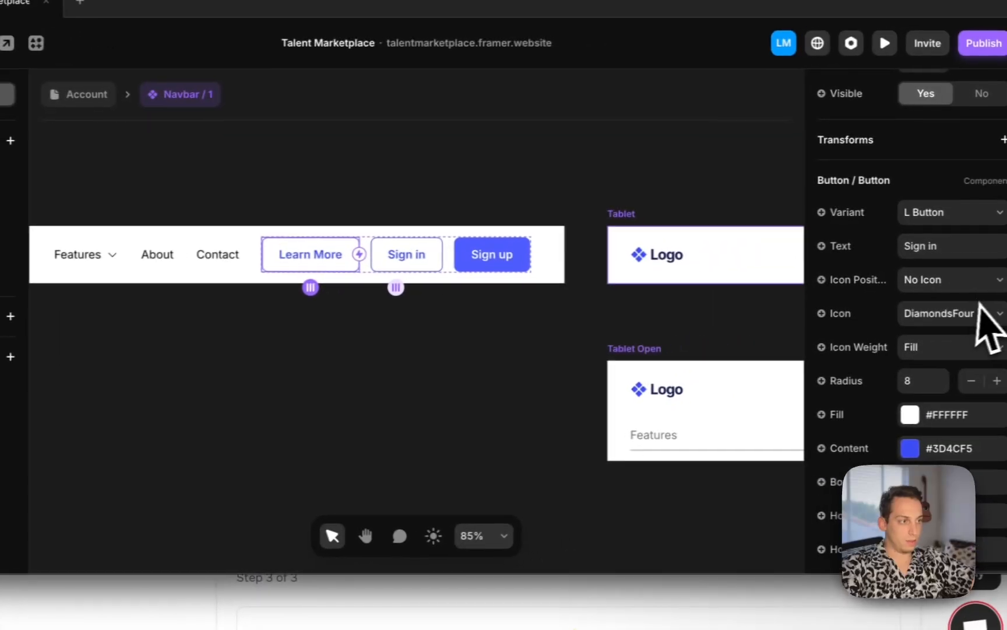
pyautogui.click(966, 248)
pyautogui.click(967, 249)
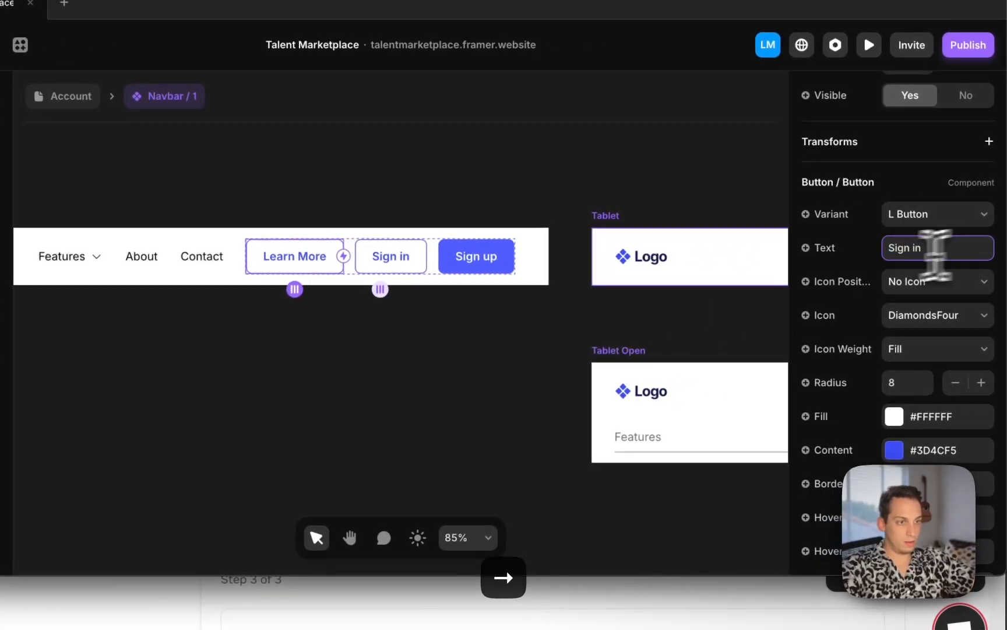
# Set the remaining Learn More button's text to Sign out
pyautogui.click(327, 260)
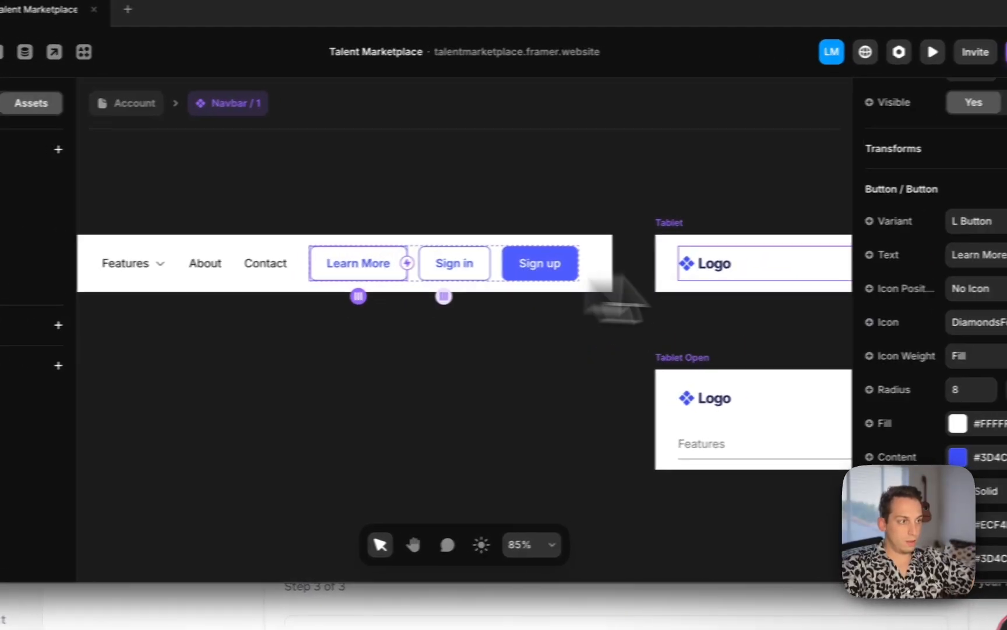
pyautogui.click(996, 254)
pyautogui.write('Sign out')
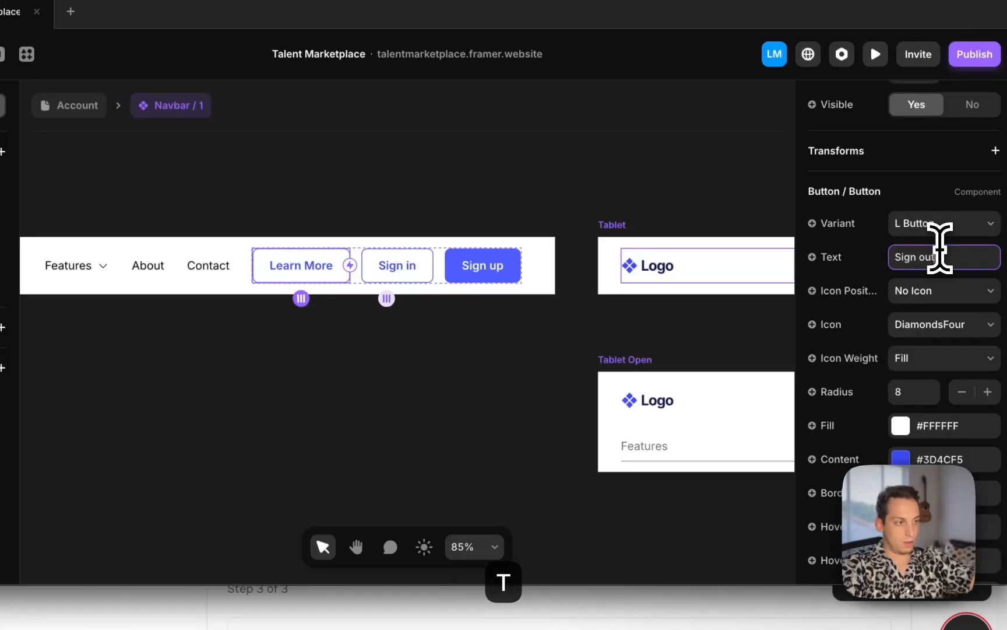
pyautogui.click(542, 218)
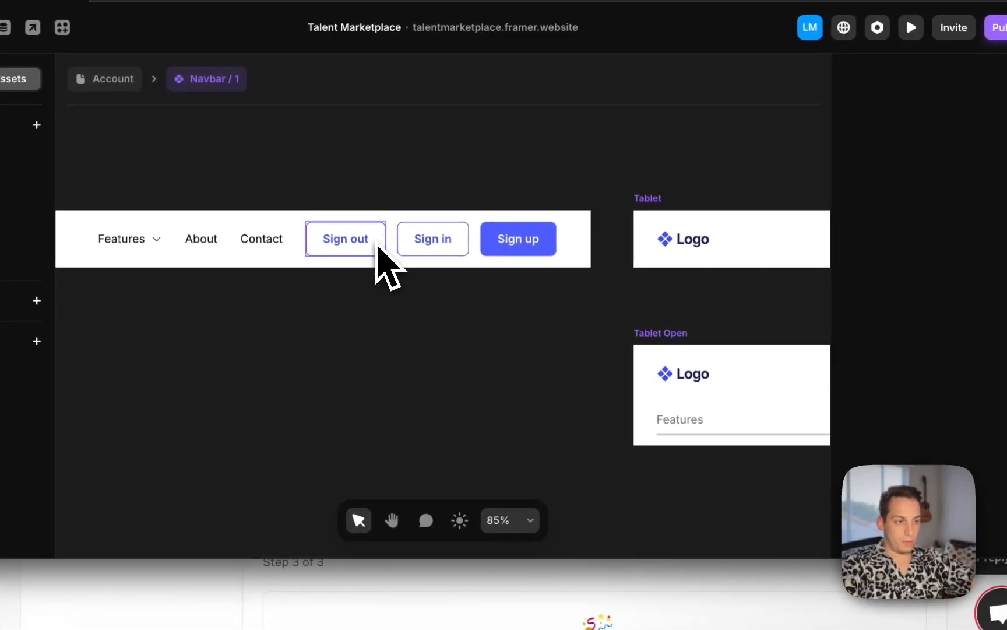
# Add a code override to the Sign up button using the FramerAuth file's withLoggedOut override
pyautogui.click(529, 255)
pyautogui.scroll(-5, 952, 379)
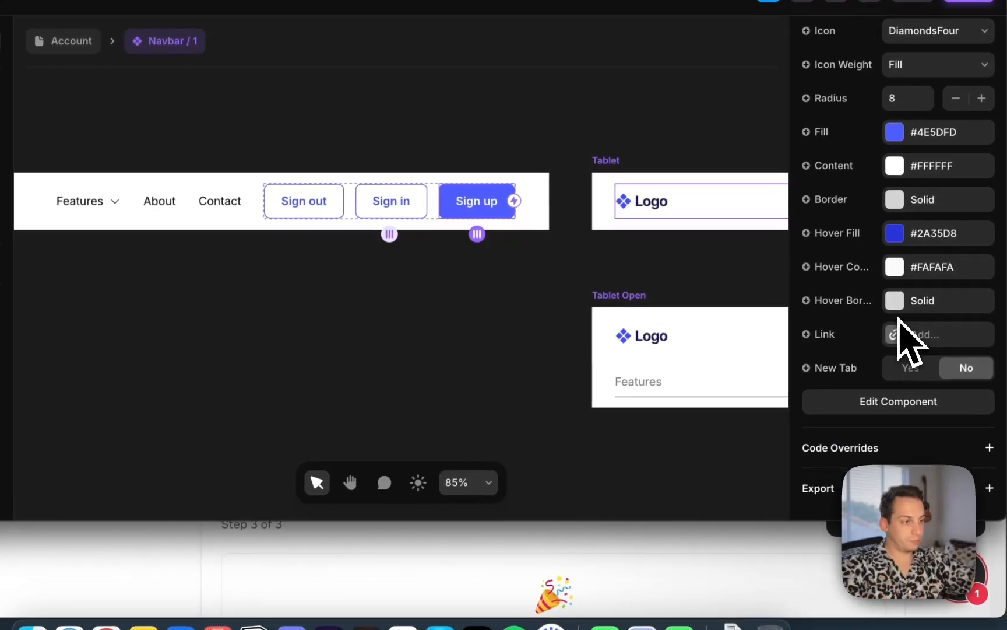
pyautogui.click(990, 446)
pyautogui.scroll(-2, 980, 499)
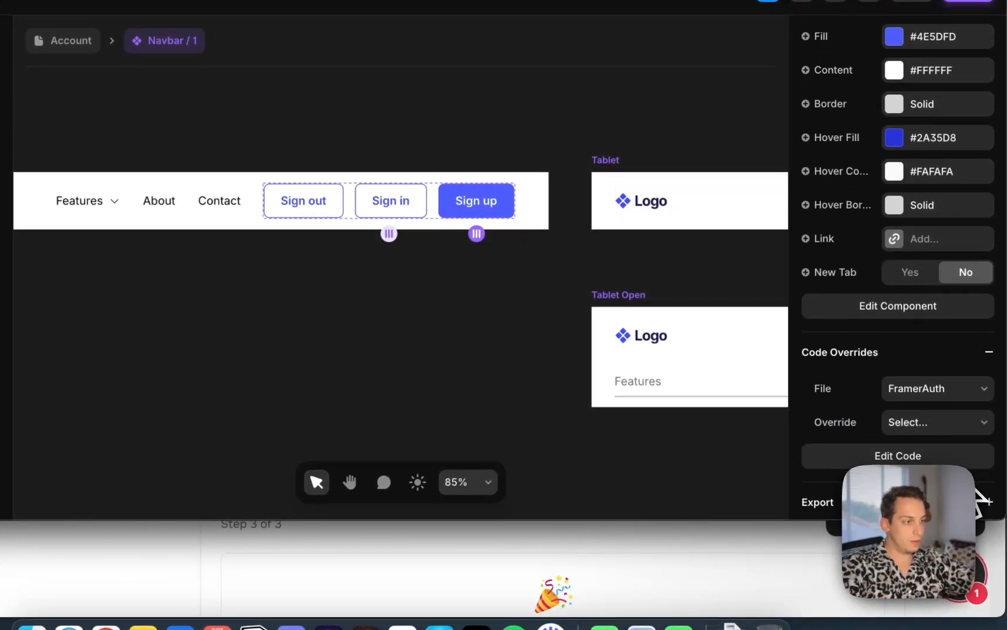
pyautogui.click(959, 424)
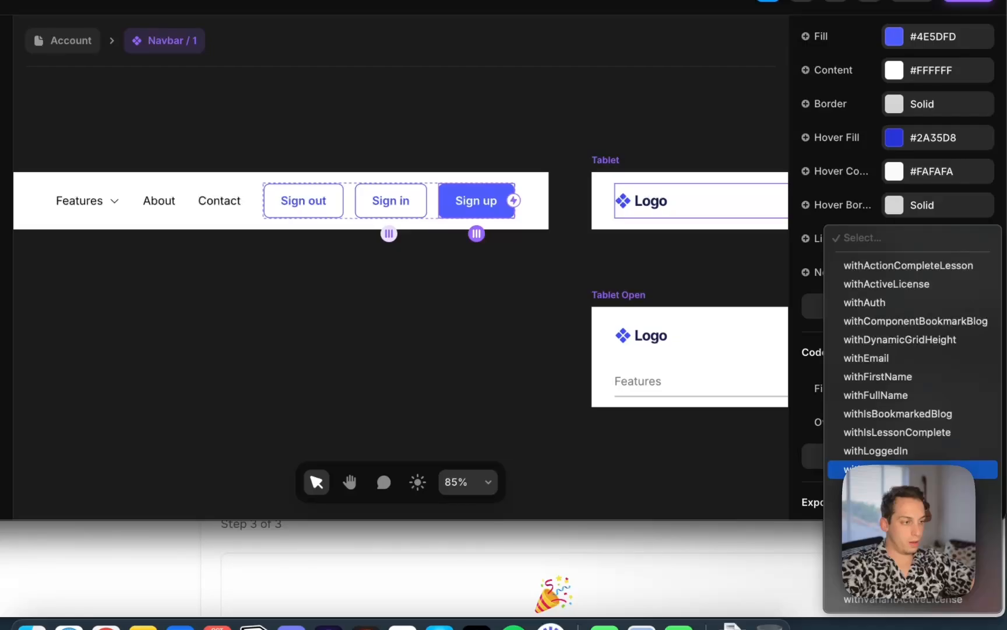
pyautogui.click(909, 470)
# Apply the FramerAuth file's withLoggedOut code override to the Sign in button
pyautogui.click(325, 212)
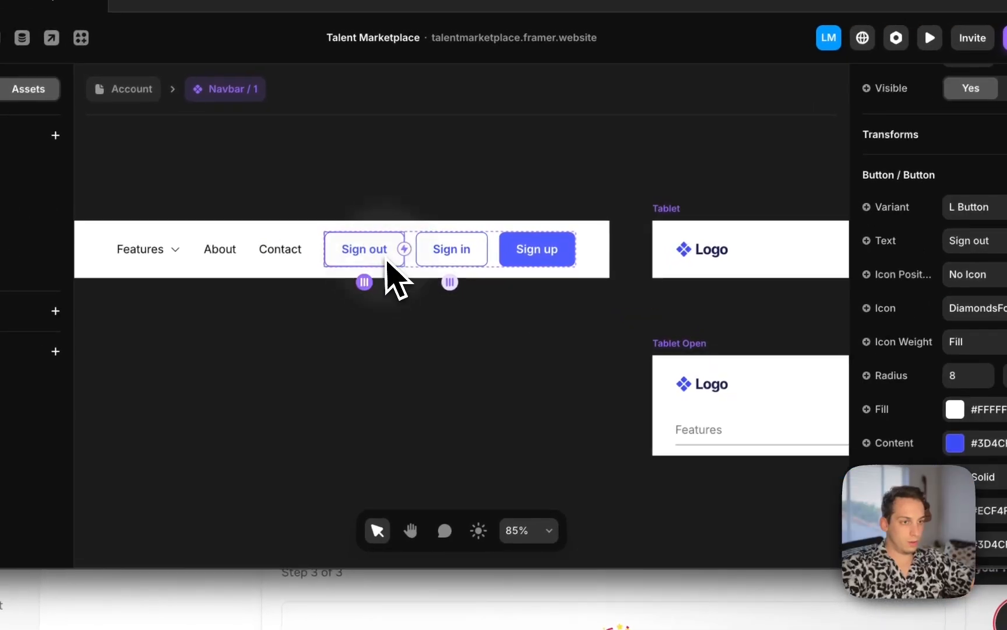
pyautogui.click(378, 212)
pyautogui.scroll(-5, 944, 438)
pyautogui.scroll(2, 933, 337)
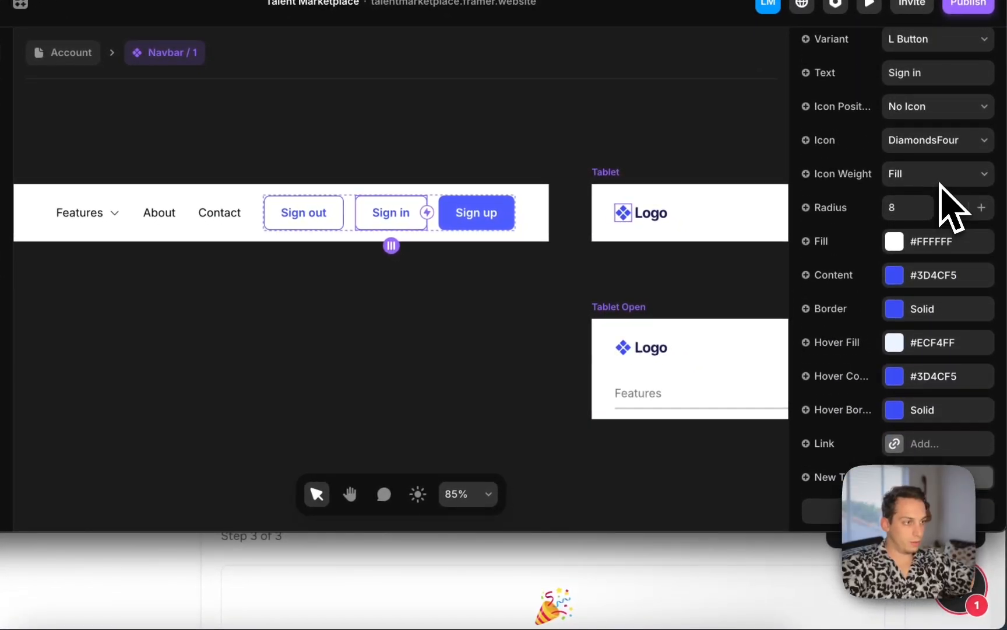
pyautogui.scroll(-3, 960, 392)
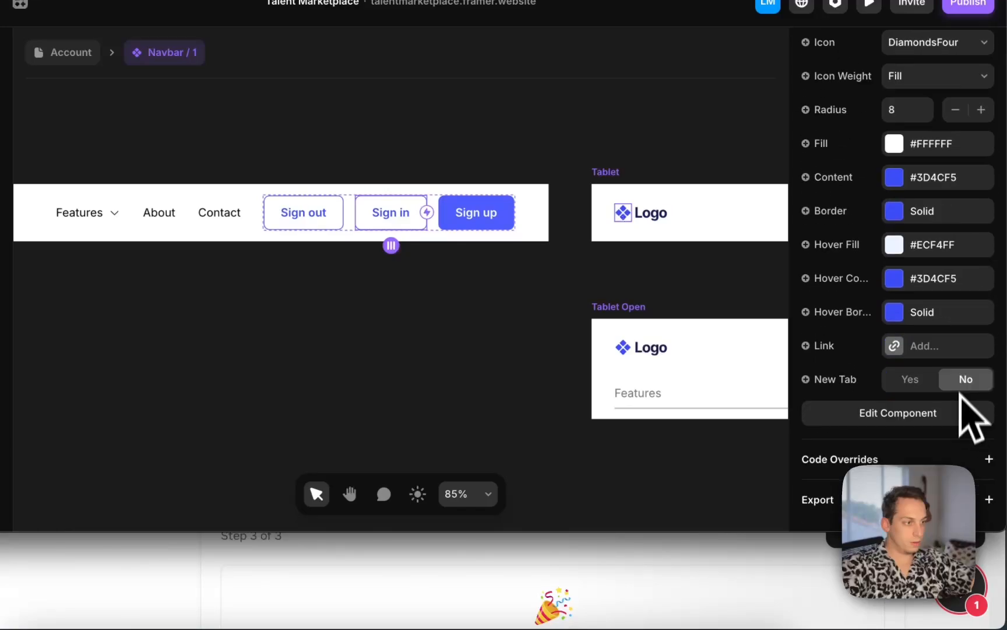
pyautogui.scroll(-2, 982, 496)
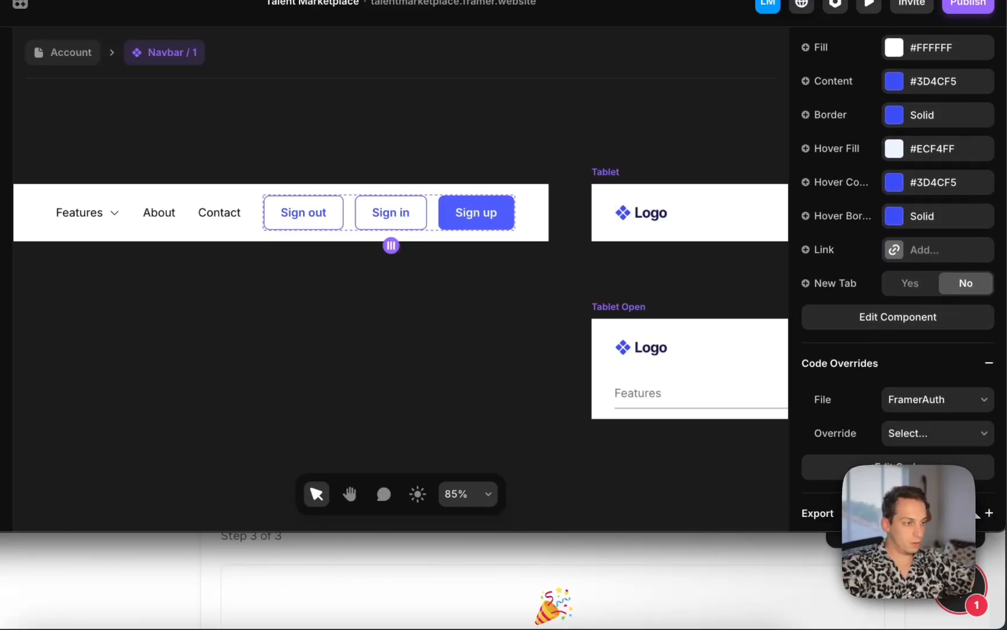
pyautogui.scroll(-4, 954, 434)
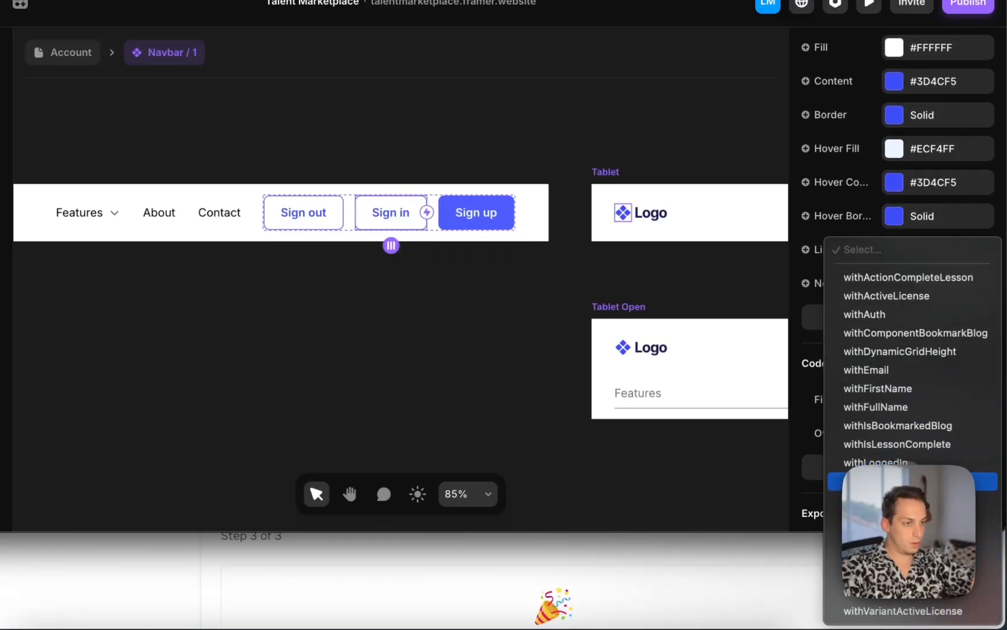
pyautogui.click(912, 481)
# Add a code override to the Sign out button using the FramerAuth file's withLoggedIn override
pyautogui.click(299, 217)
pyautogui.scroll(-4, 929, 380)
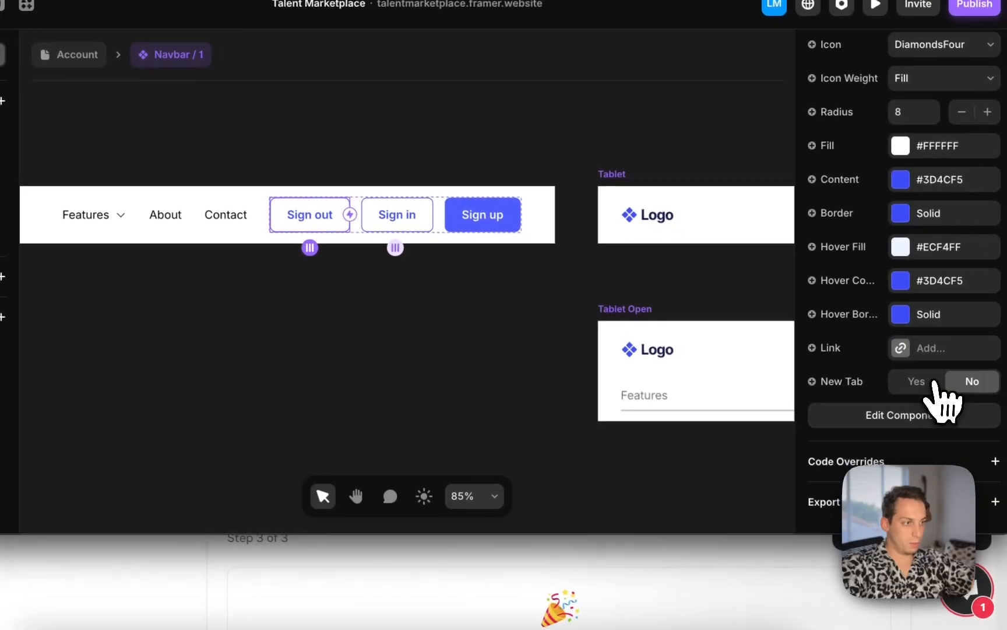
pyautogui.scroll(3, 935, 399)
pyautogui.scroll(-3, 966, 239)
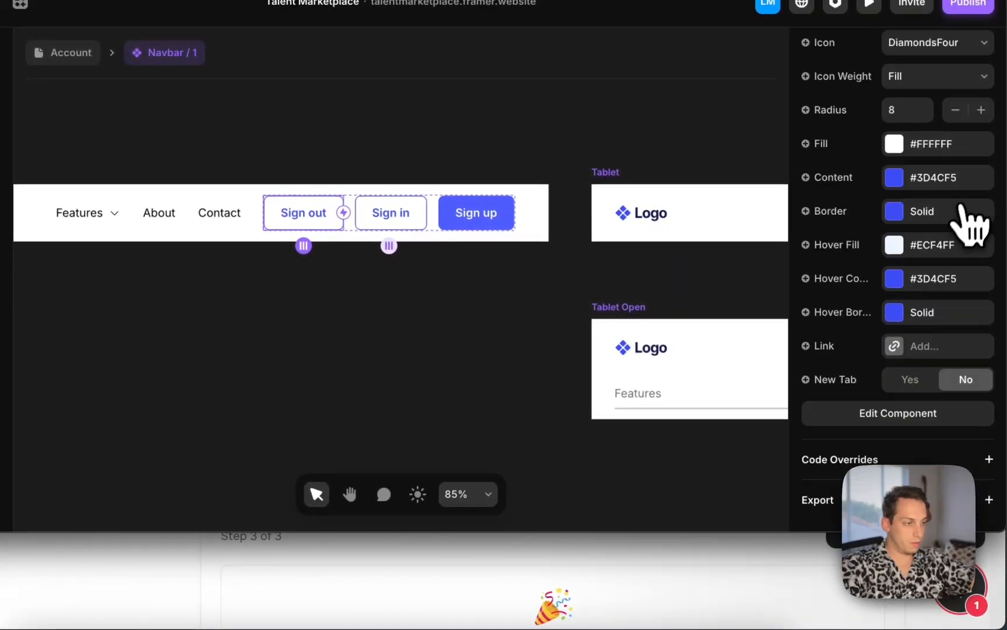
pyautogui.click(989, 458)
pyautogui.scroll(-2, 979, 489)
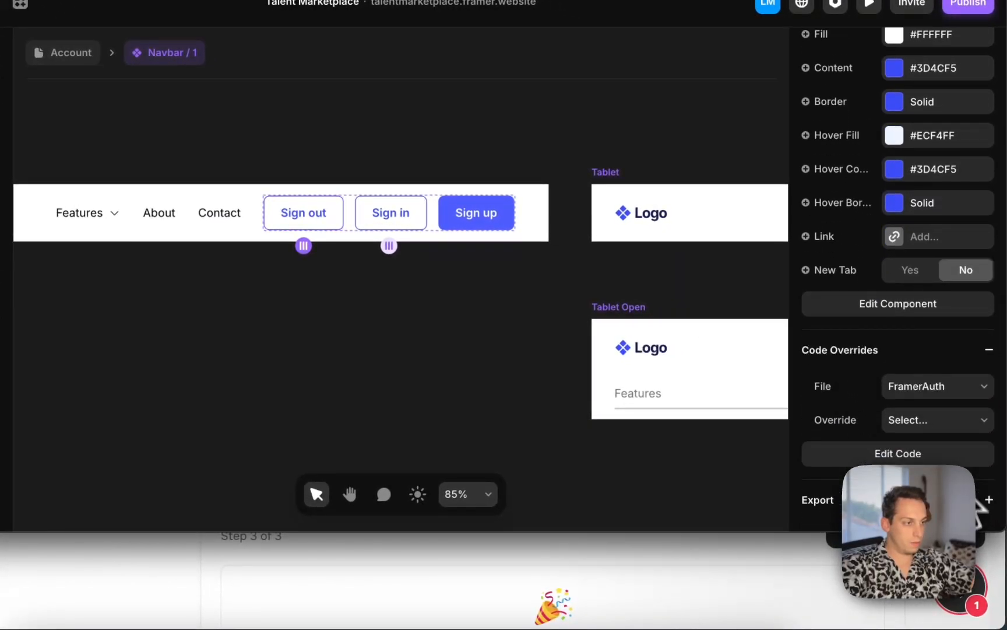
pyautogui.click(972, 420)
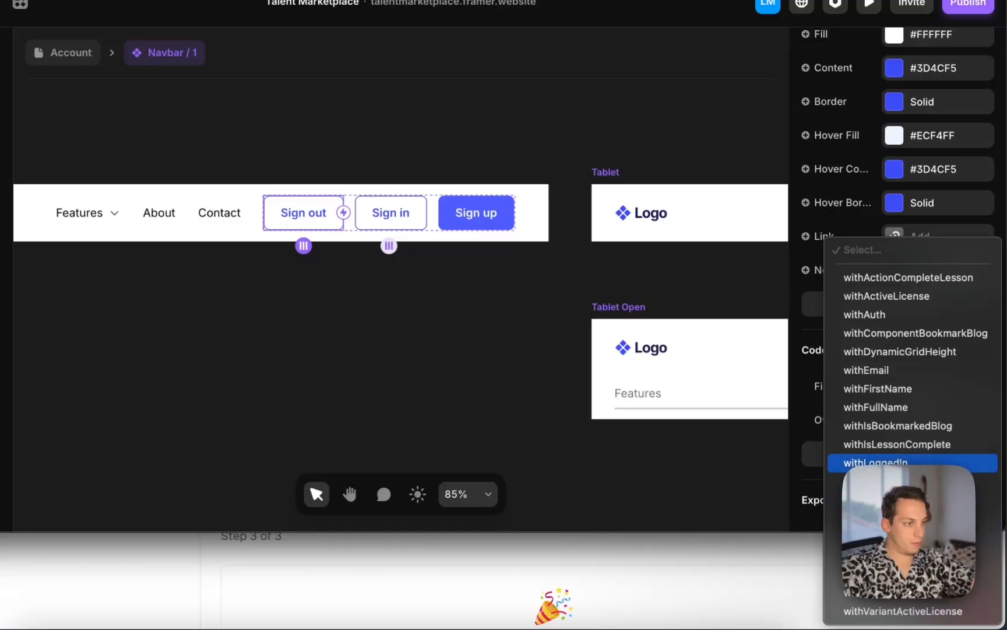
pyautogui.click(876, 462)
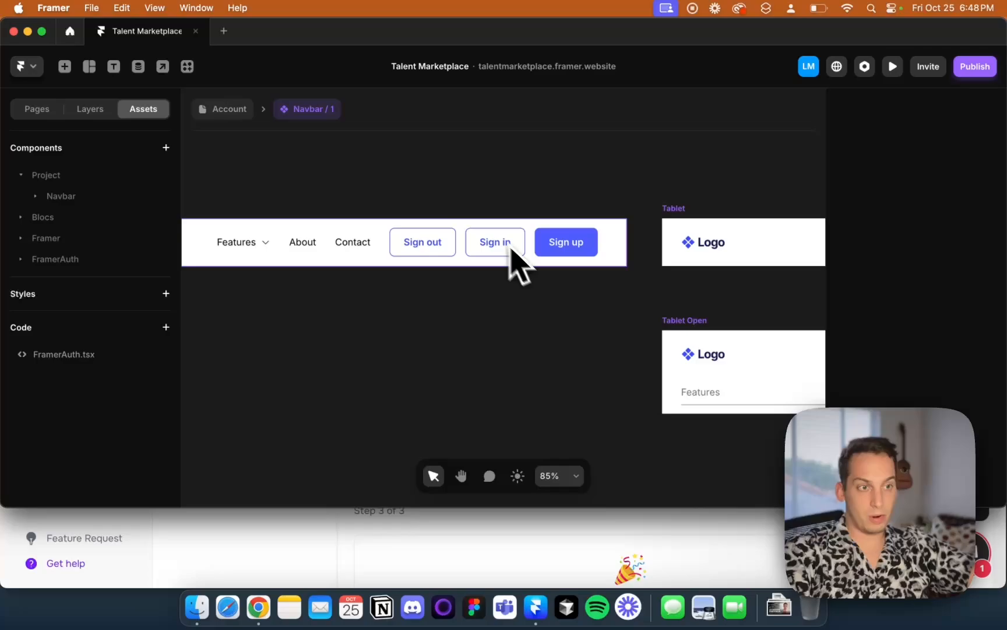
# Select the Sign out button to check its code override, then deselect it
pyautogui.click(402, 250)
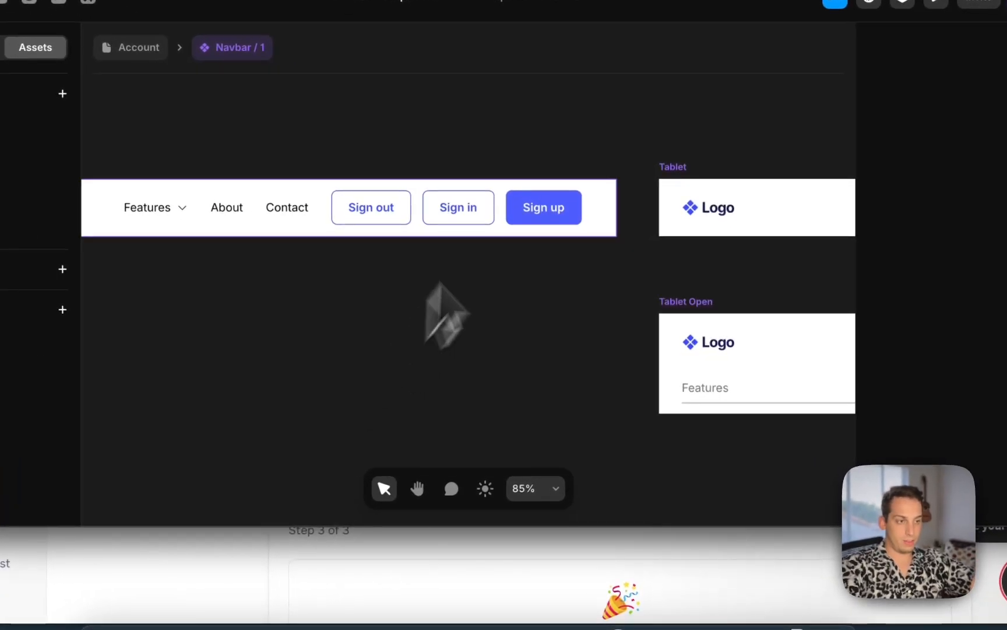
pyautogui.click(403, 213)
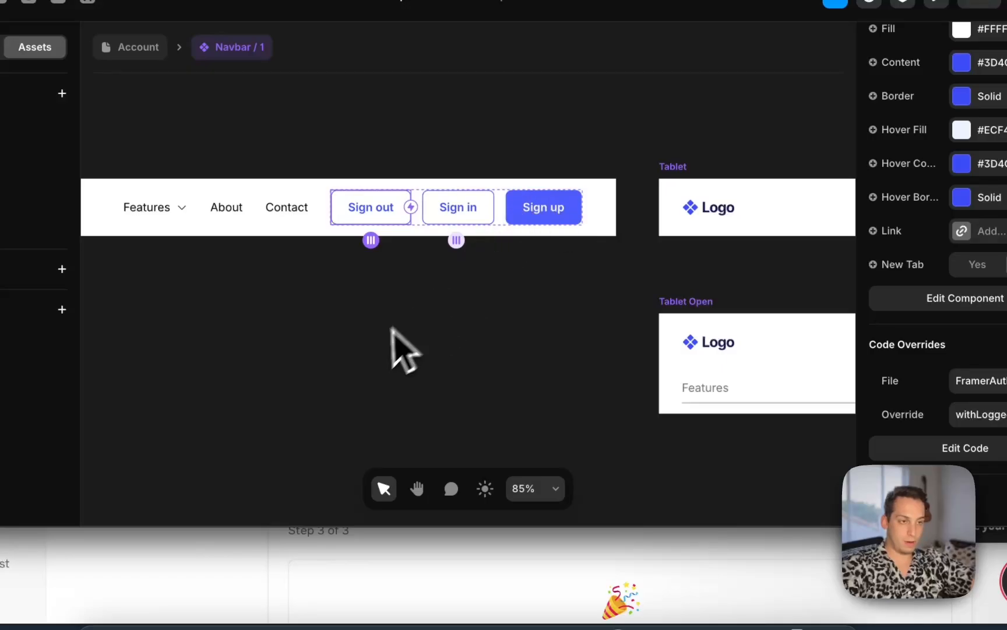
pyautogui.click(372, 345)
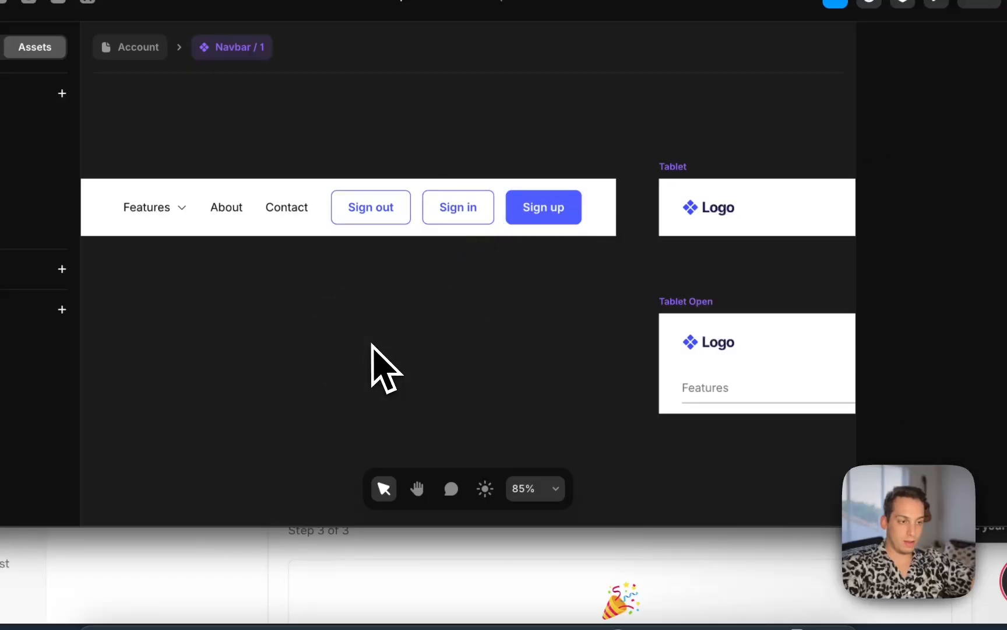
# Switch to the FramerAuth setup guide in the browser and read the sign-in, sign-up and sign-out override instructions
pyautogui.click(413, 557)
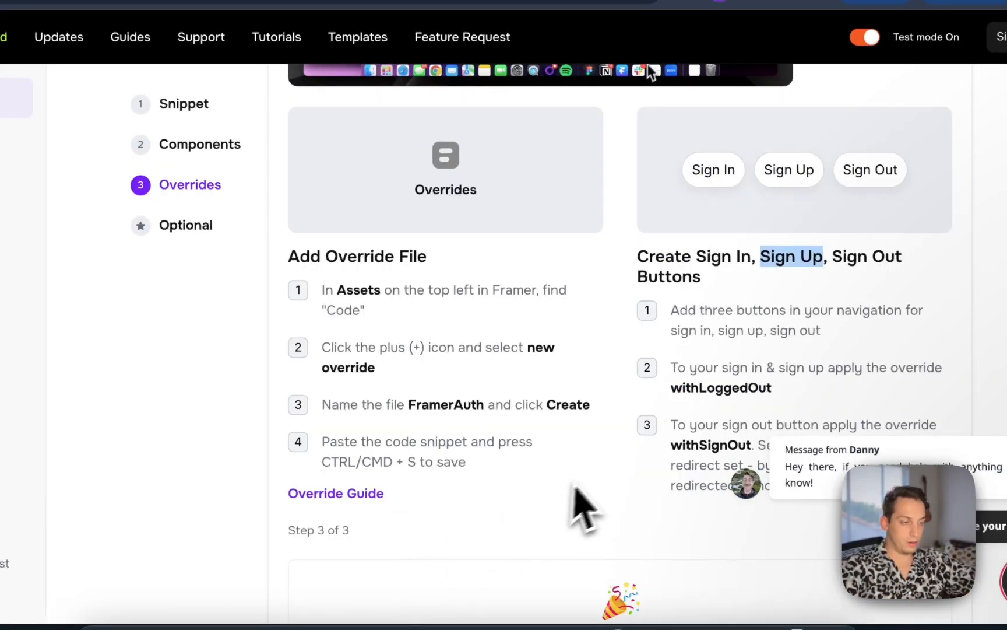
pyautogui.scroll(-2, 583, 507)
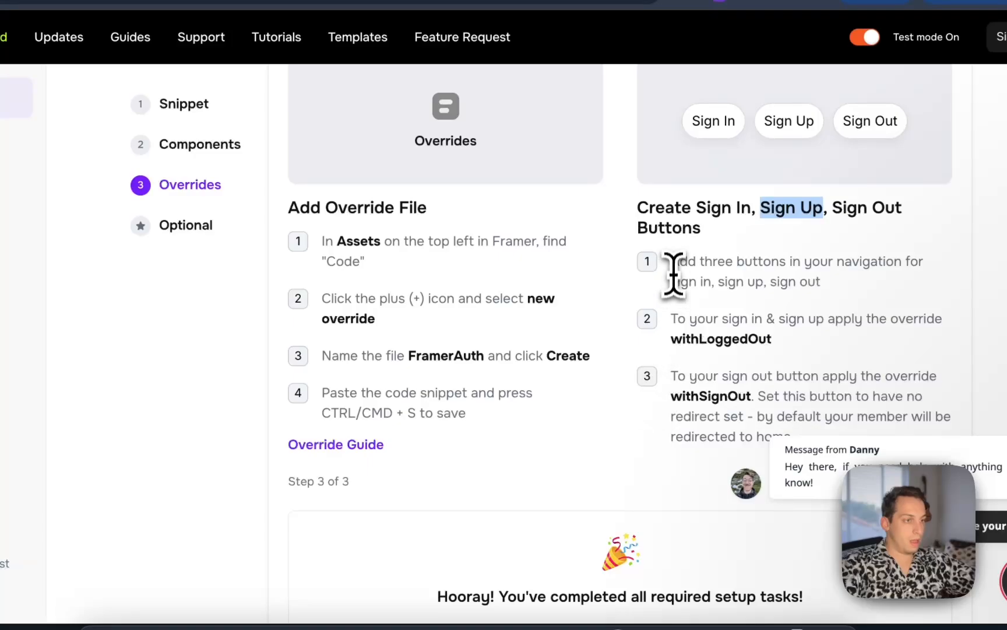
pyautogui.moveTo(674, 264); pyautogui.dragTo(814, 278)
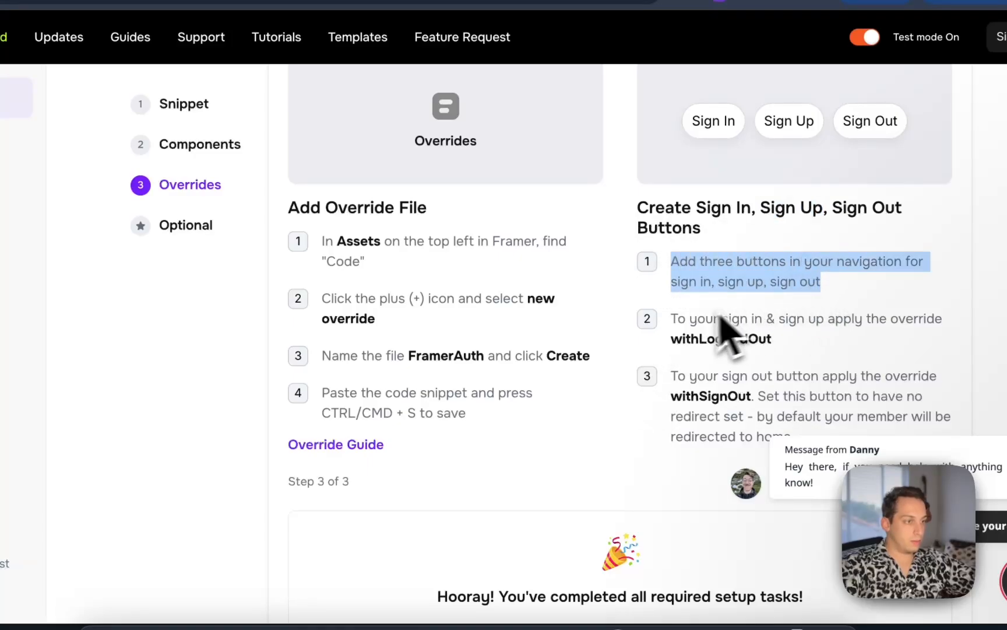
pyautogui.scroll(-6, 752, 443)
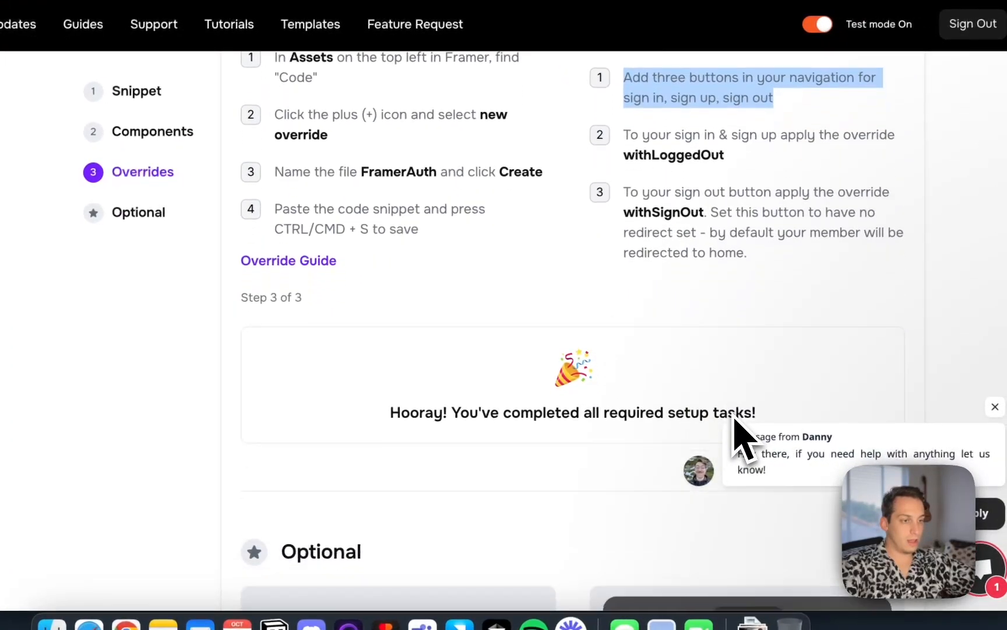
pyautogui.moveTo(551, 360); pyautogui.dragTo(736, 411)
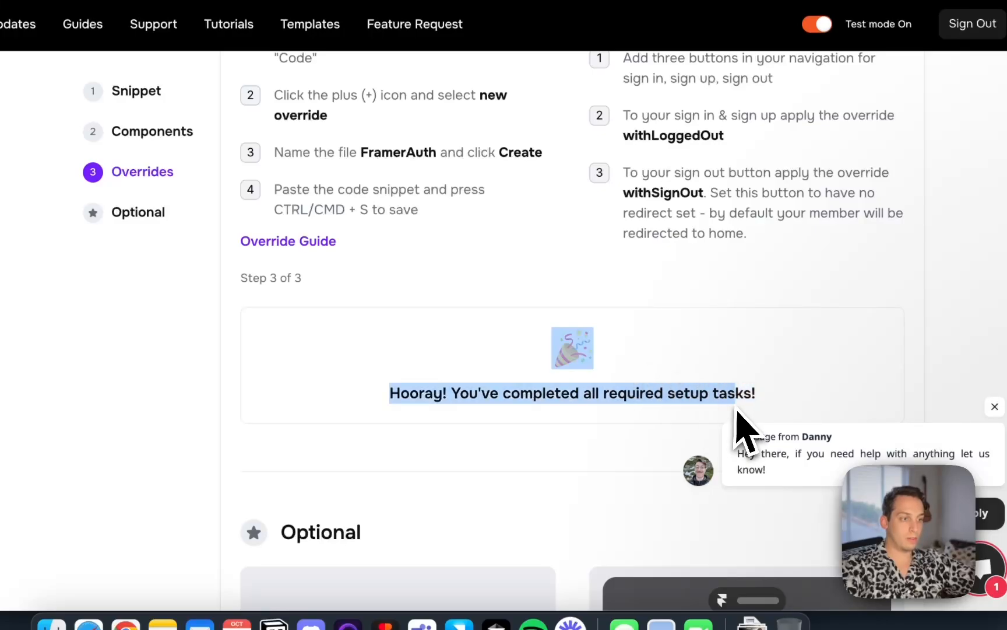
pyautogui.scroll(-13, 738, 412)
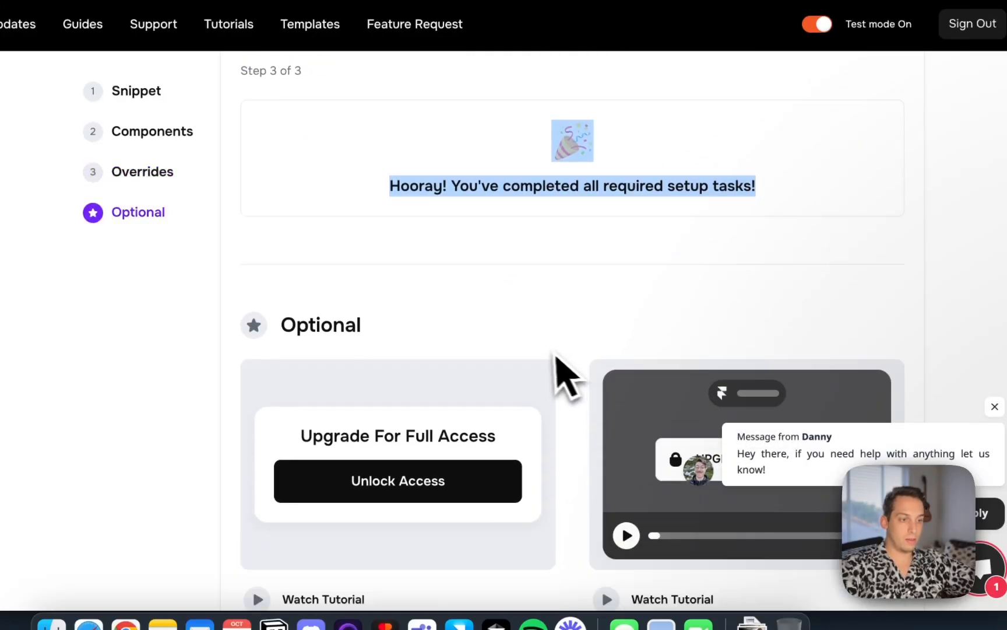
pyautogui.scroll(-10, 547, 353)
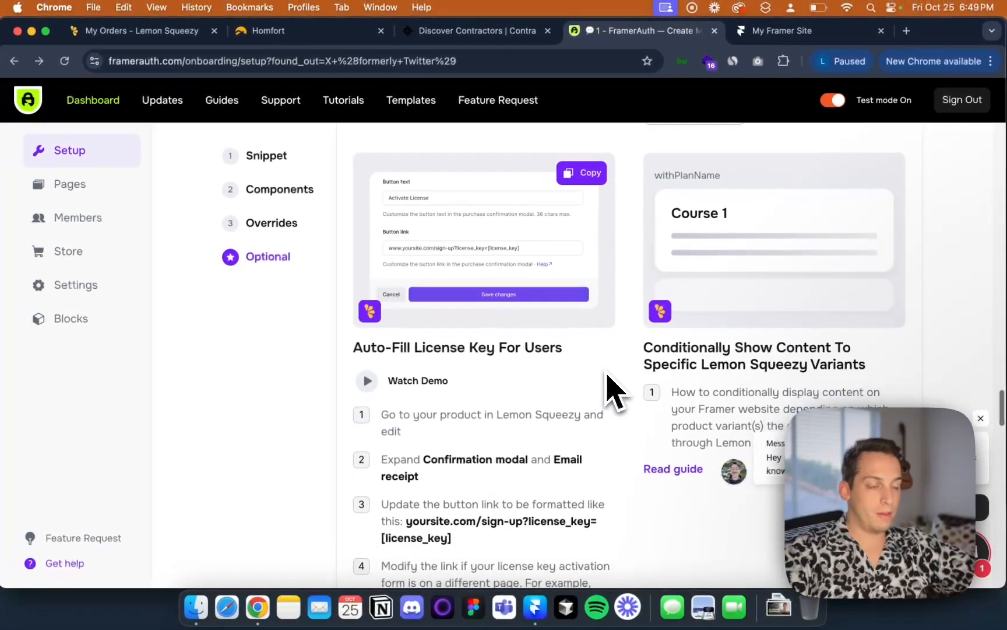
# Read the Optional section of the guide, including the Personalized User Account instructions
pyautogui.scroll(-20, 612, 389)
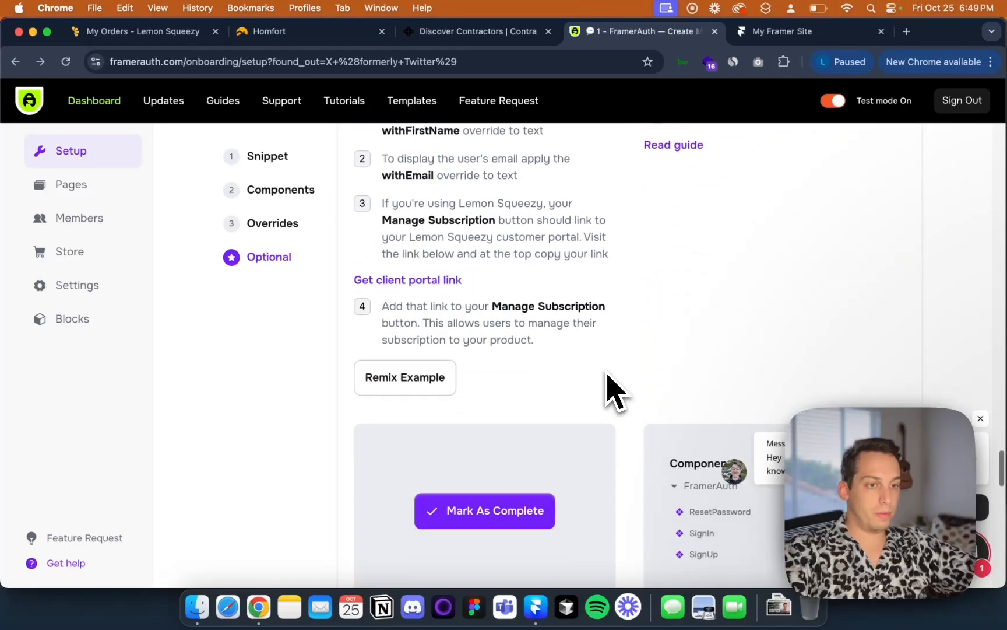
pyautogui.scroll(-2, 608, 382)
pyautogui.scroll(8, 596, 408)
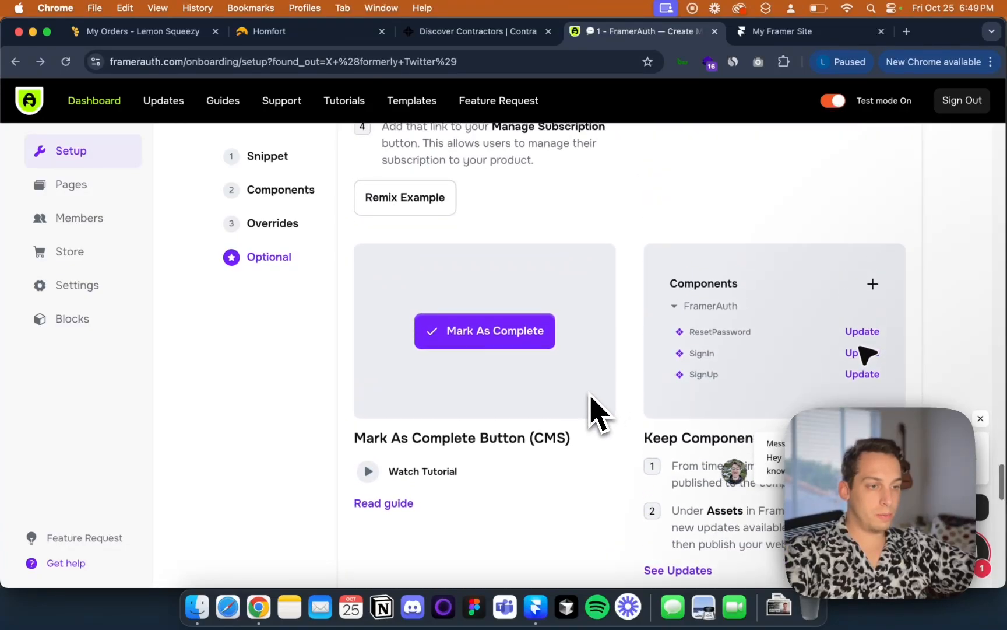
pyautogui.scroll(4, 590, 397)
pyautogui.scroll(-5, 590, 396)
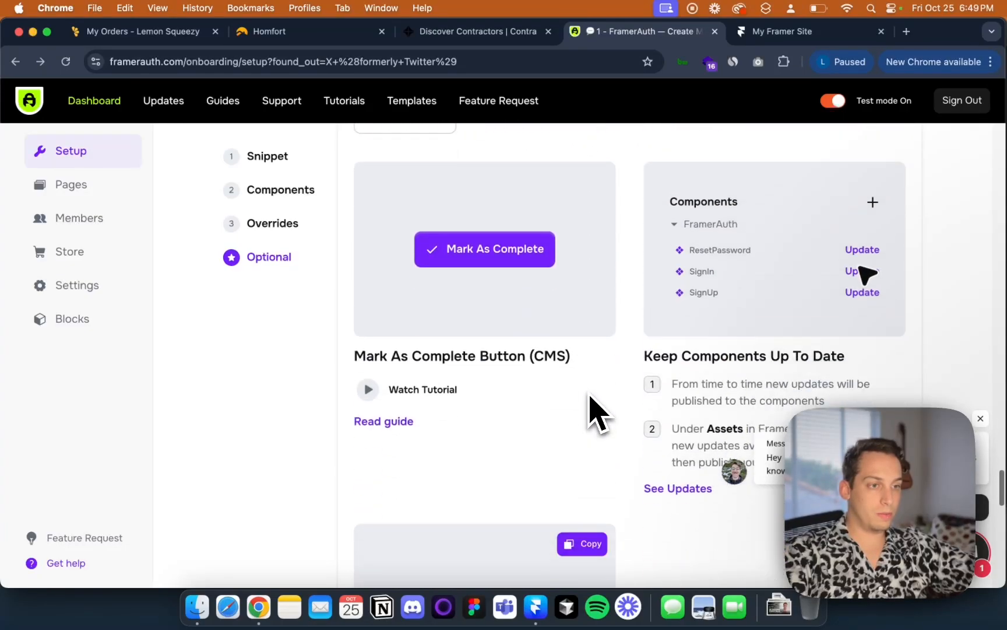
pyautogui.scroll(10, 679, 288)
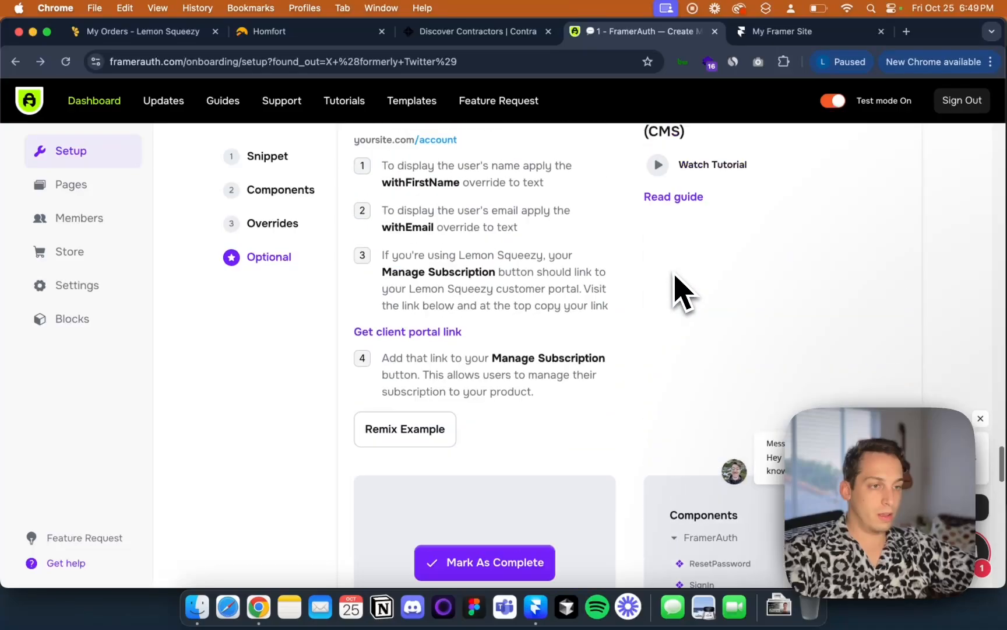
pyautogui.scroll(3, 676, 290)
pyautogui.scroll(-4, 675, 292)
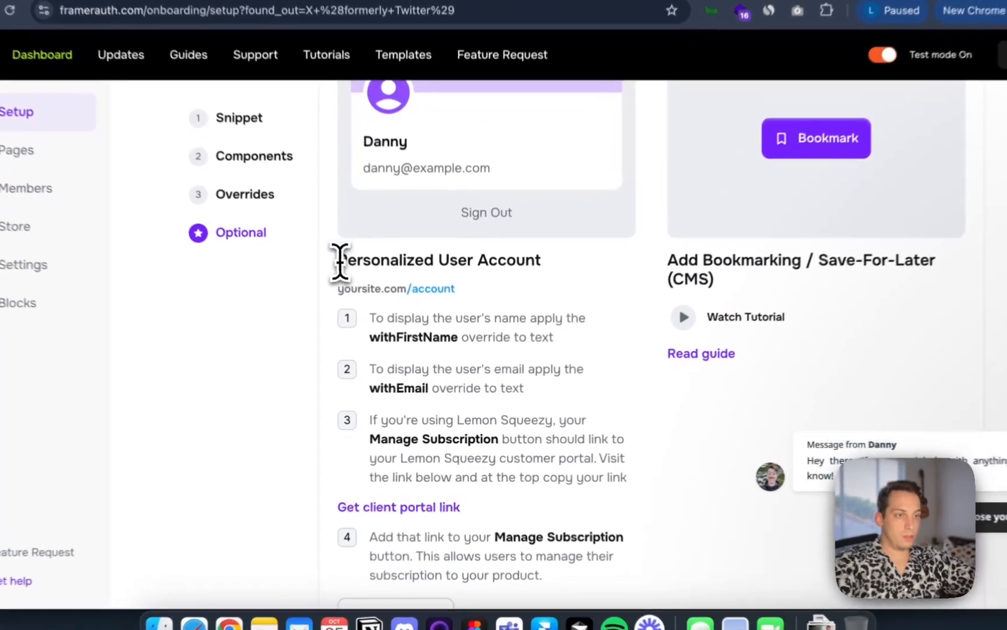
pyautogui.moveTo(354, 280); pyautogui.dragTo(540, 294)
pyautogui.click(458, 342)
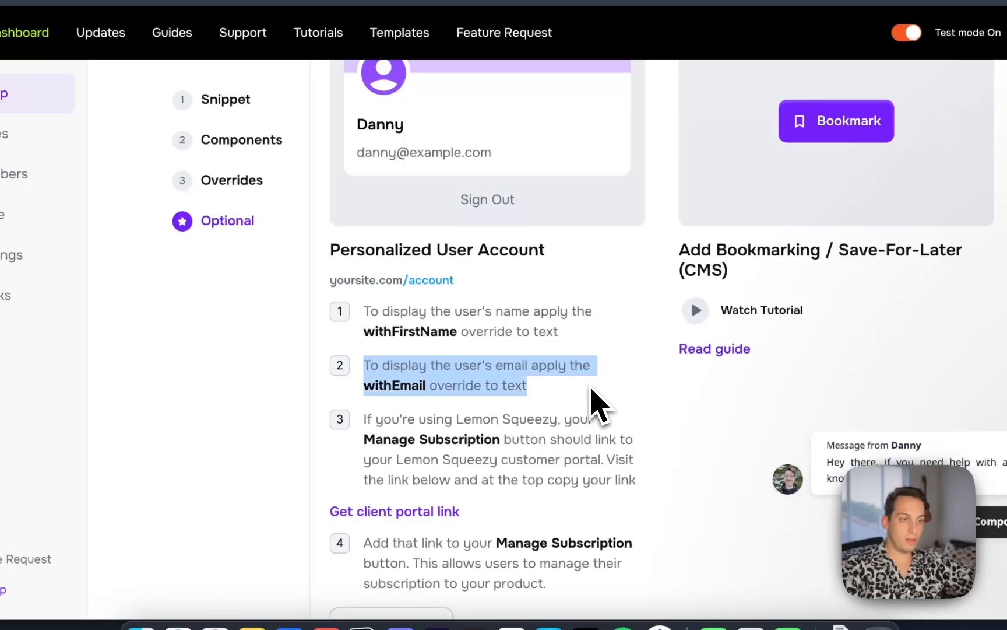
pyautogui.moveTo(366, 421); pyautogui.dragTo(645, 479)
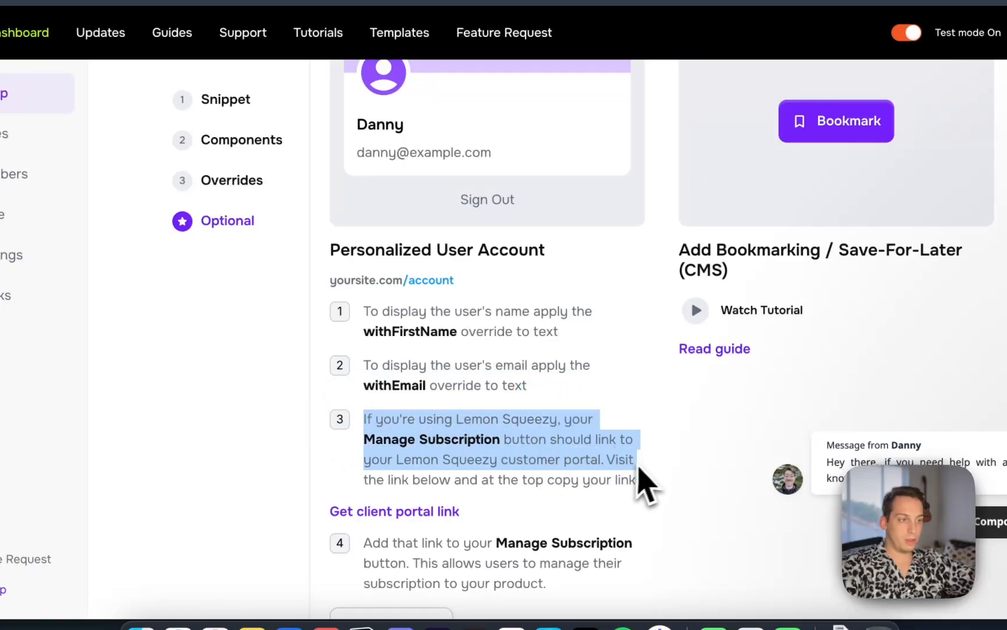
# Scroll through the remaining Optional guide sections on show/hide frames and locked variants
pyautogui.scroll(5, 650, 481)
pyautogui.scroll(5, 647, 478)
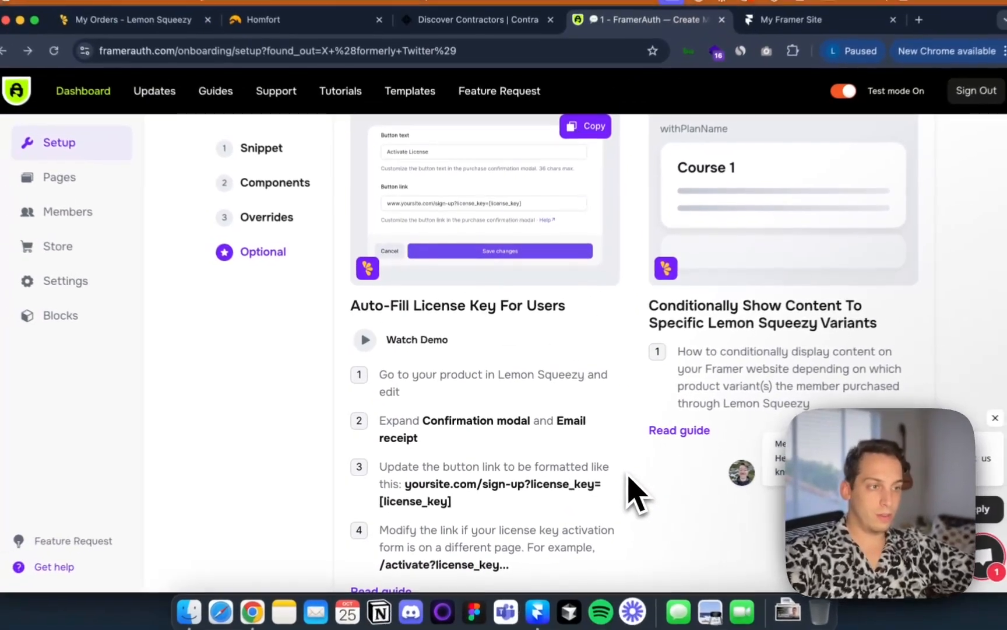
pyautogui.scroll(10, 629, 475)
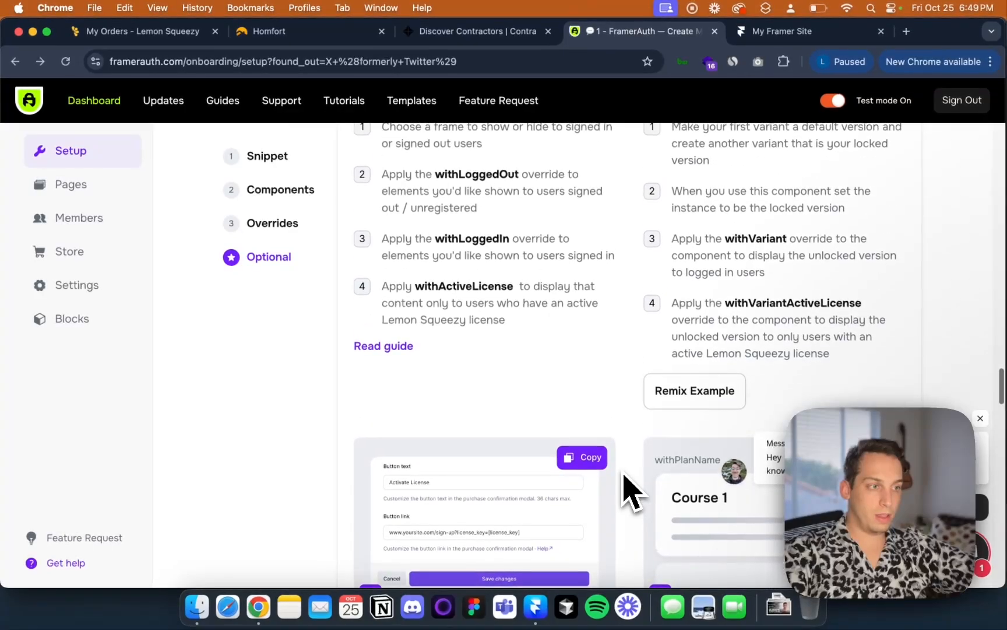
pyautogui.scroll(-1, 624, 474)
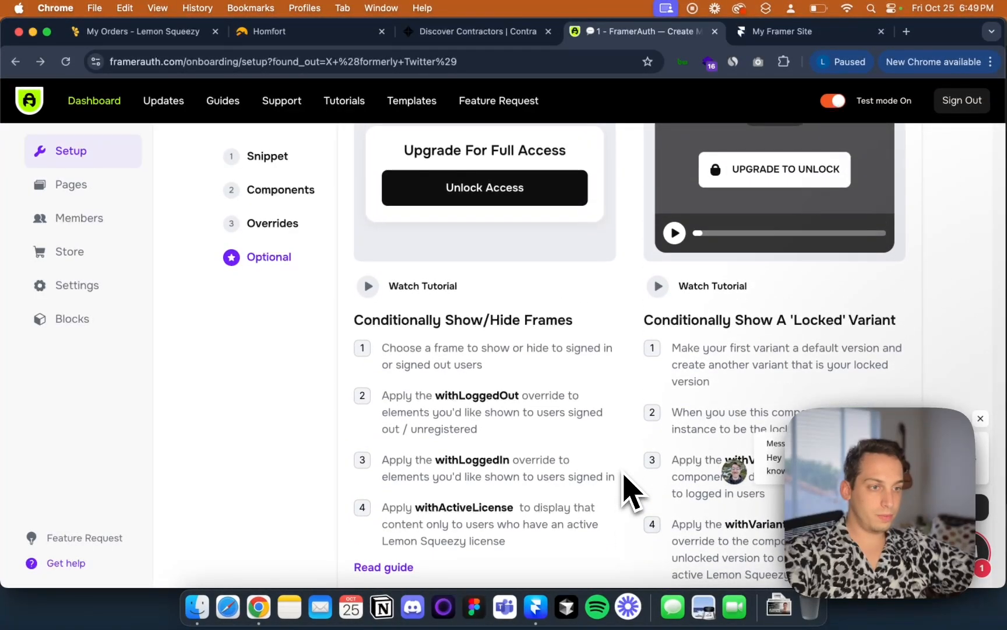
pyautogui.scroll(-1, 624, 474)
pyautogui.scroll(3, 623, 473)
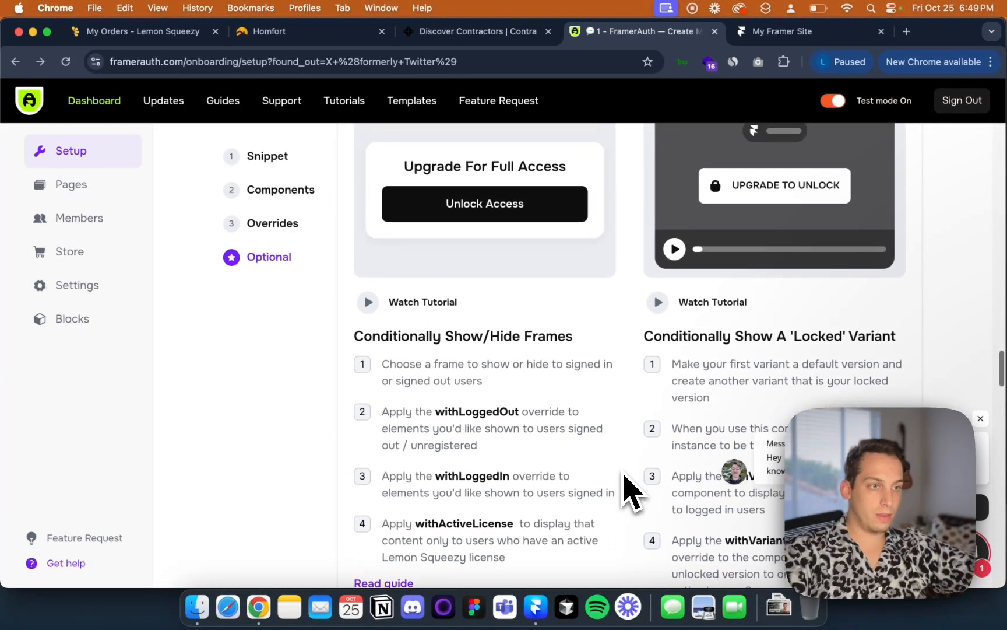
pyautogui.scroll(5, 622, 474)
pyautogui.scroll(-15, 624, 472)
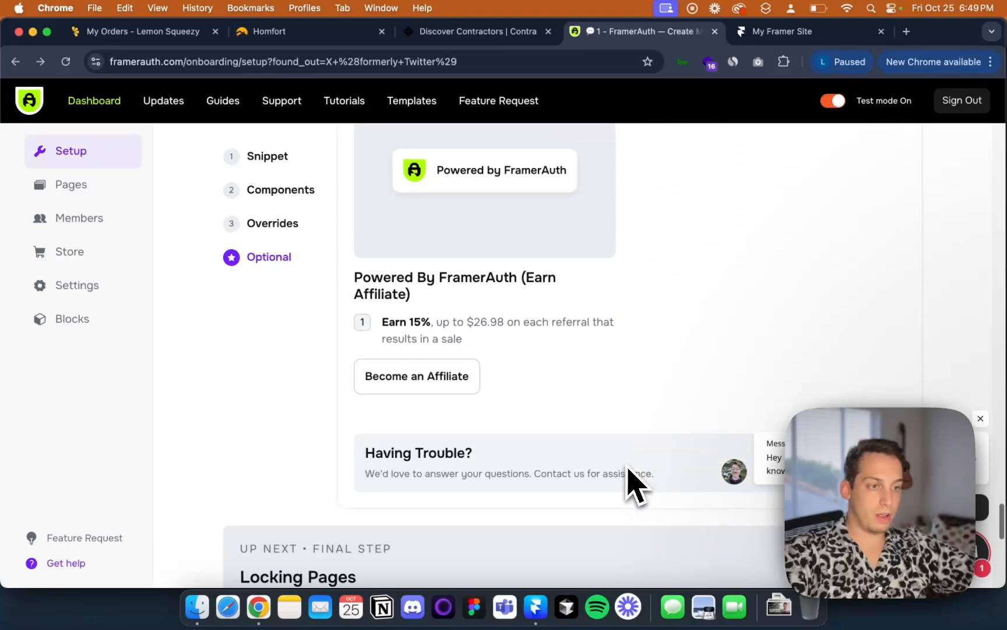
pyautogui.scroll(-2, 670, 431)
# Continue to the Locking Pages step and review the Pages dashboard for member-only restrictions
pyautogui.click(297, 460)
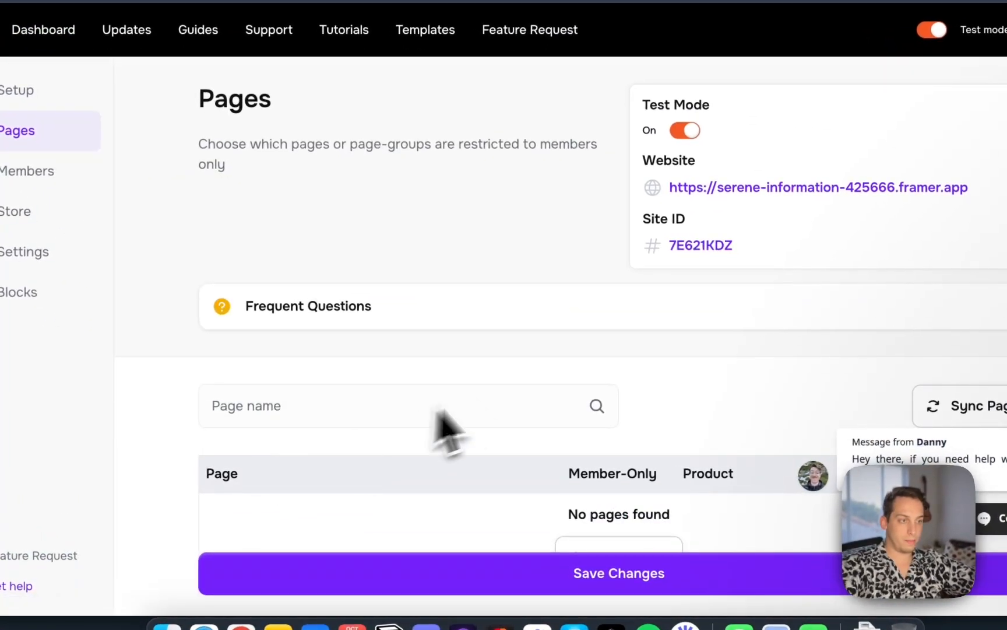
pyautogui.scroll(-5, 491, 420)
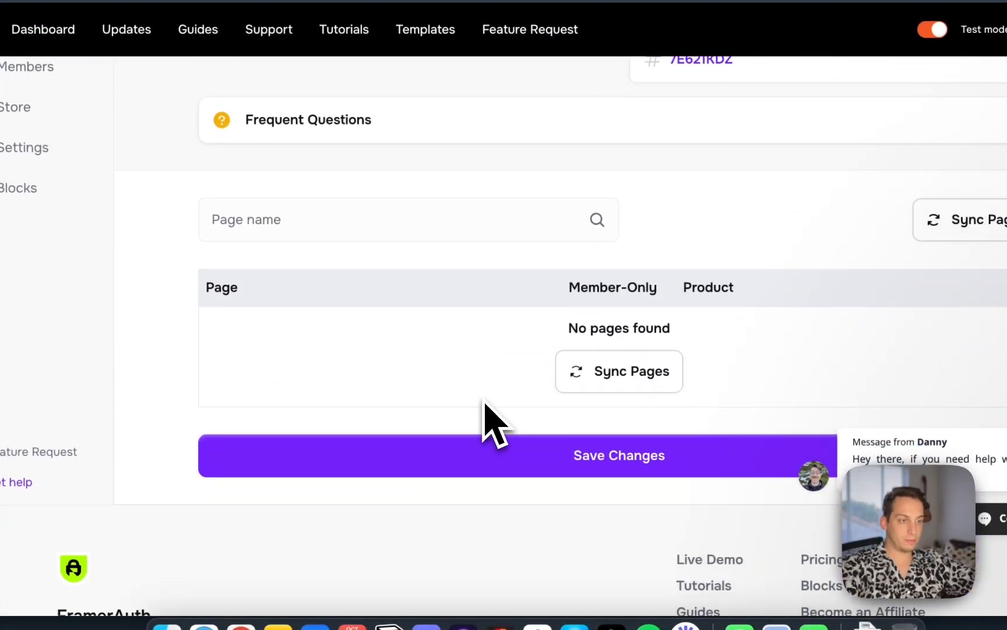
pyautogui.scroll(3, 542, 350)
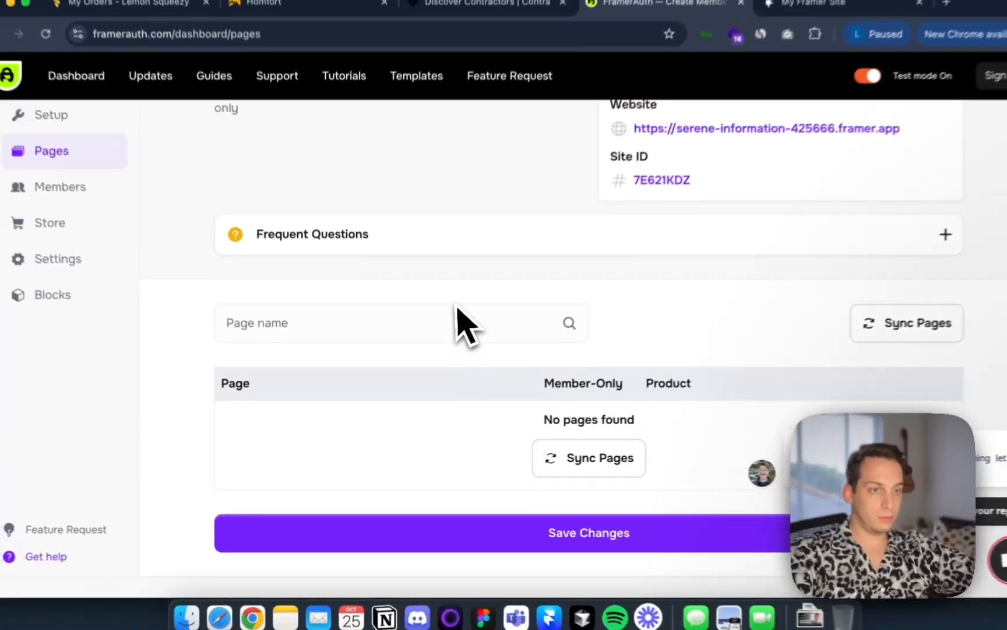
pyautogui.scroll(2, 457, 314)
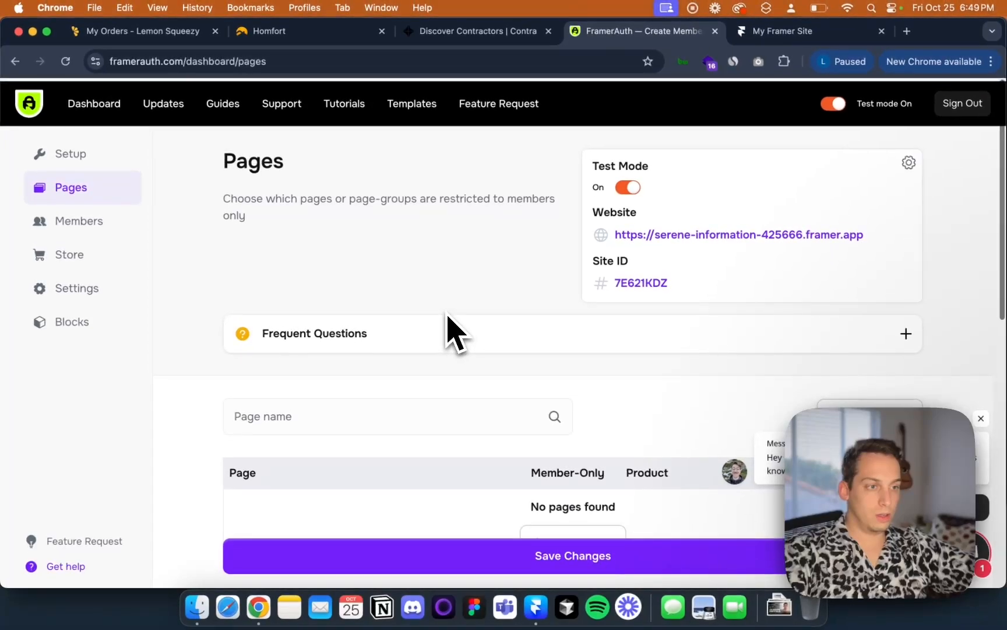
# Sync the Framer site's pages into the FramerAuth Pages dashboard
pyautogui.scroll(-2, 484, 325)
pyautogui.scroll(-1, 536, 367)
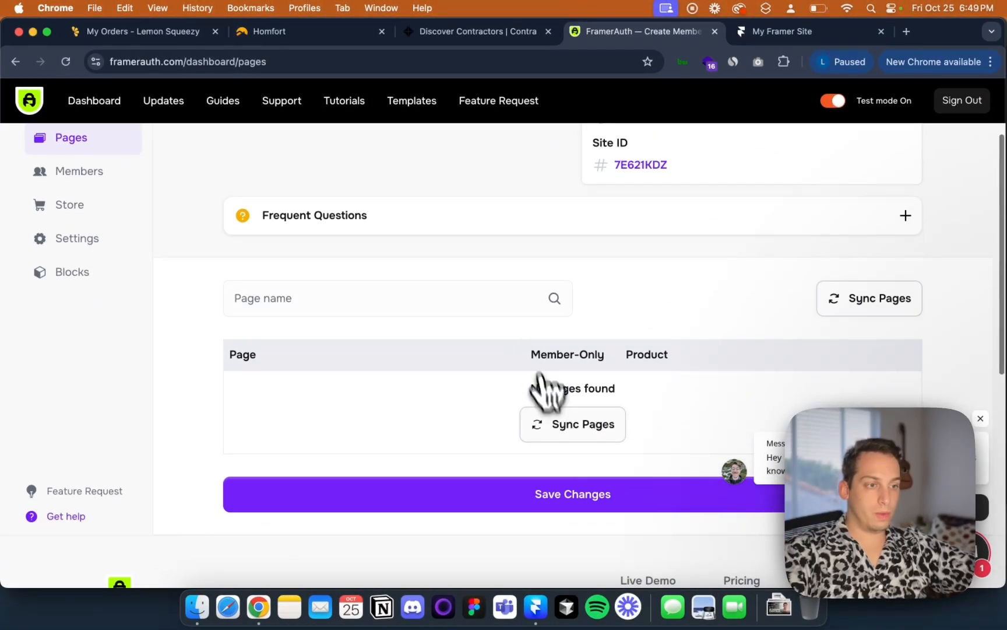
pyautogui.click(542, 427)
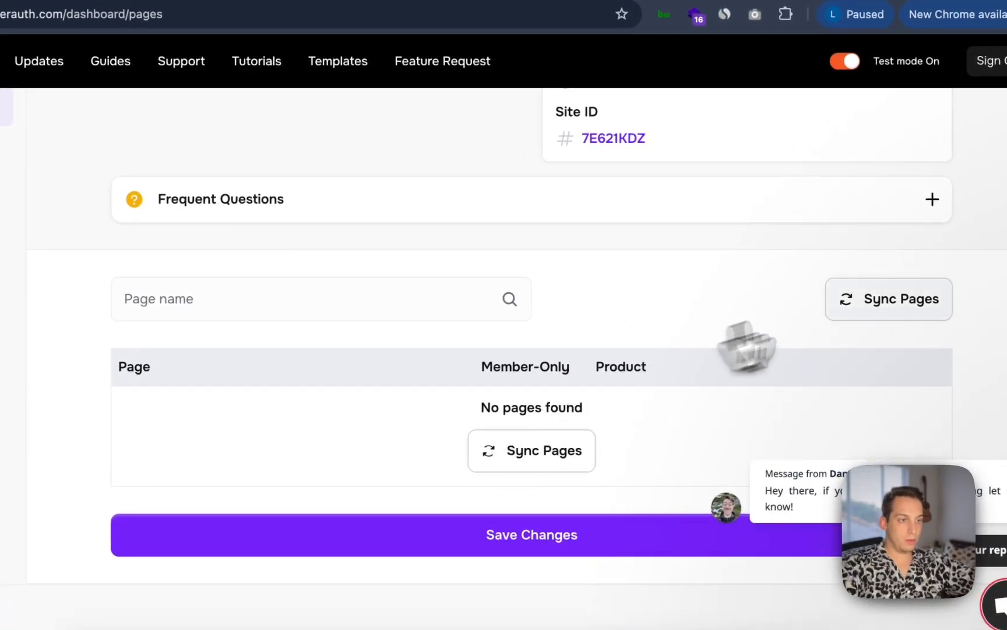
pyautogui.click(853, 311)
# Review the Members page and the list of synced pages with their Member-Only switches
pyautogui.scroll(3, 441, 326)
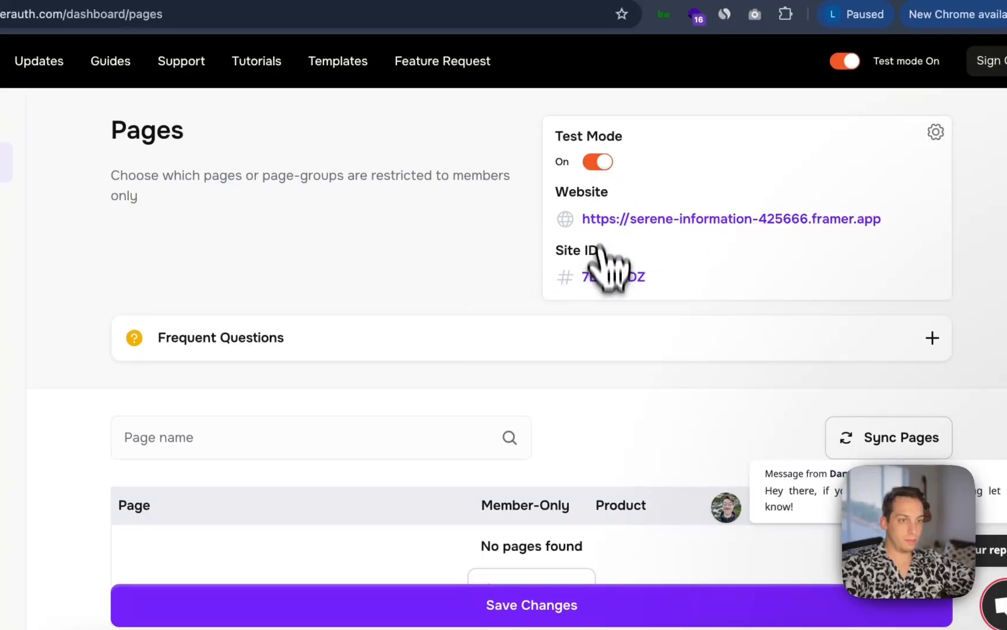
pyautogui.click(111, 230)
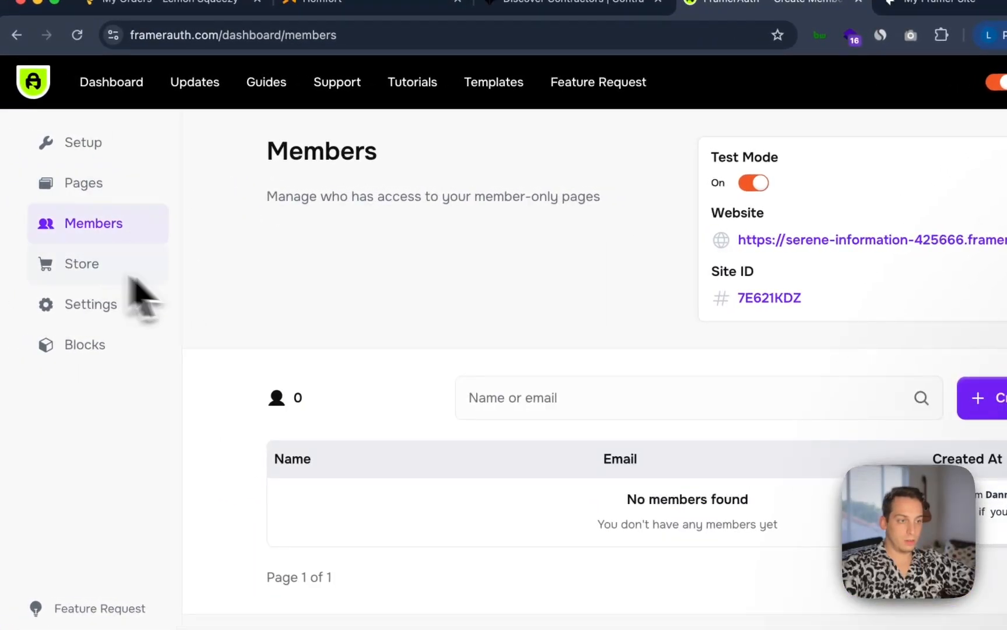
pyautogui.scroll(-2, 533, 443)
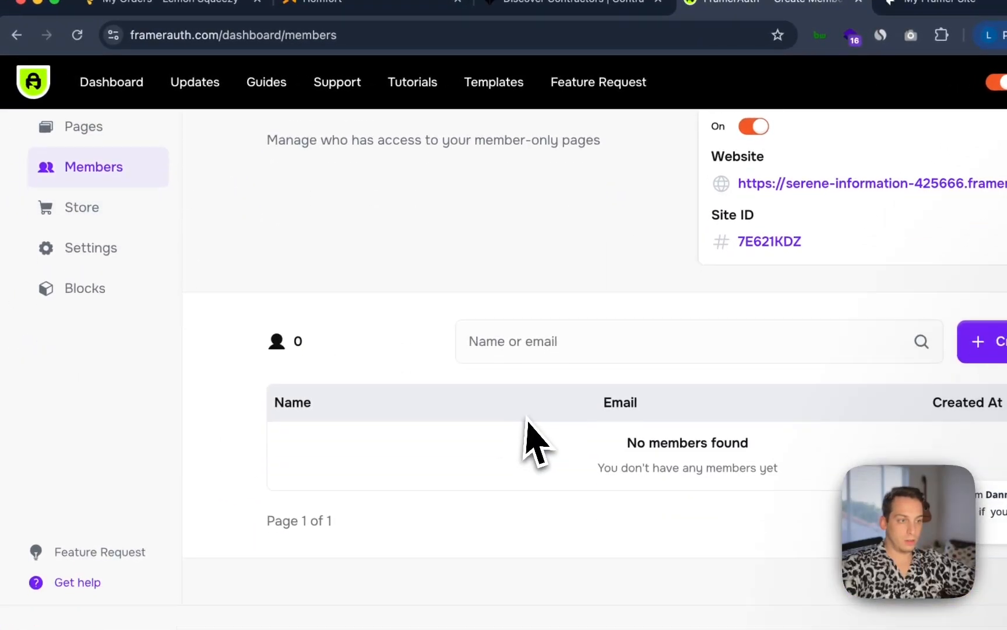
pyautogui.click(95, 138)
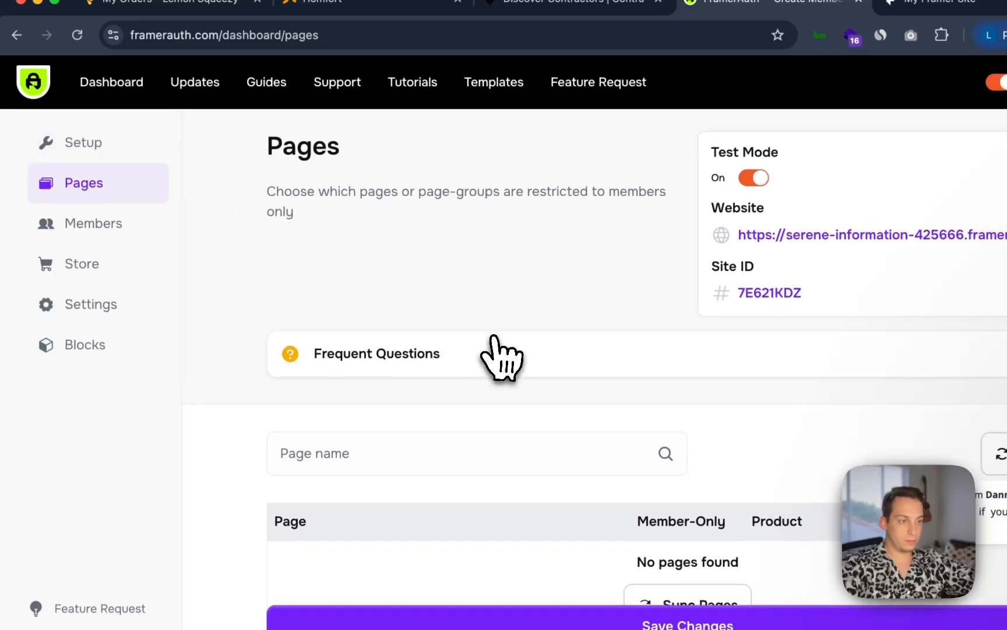
pyautogui.scroll(-5, 494, 338)
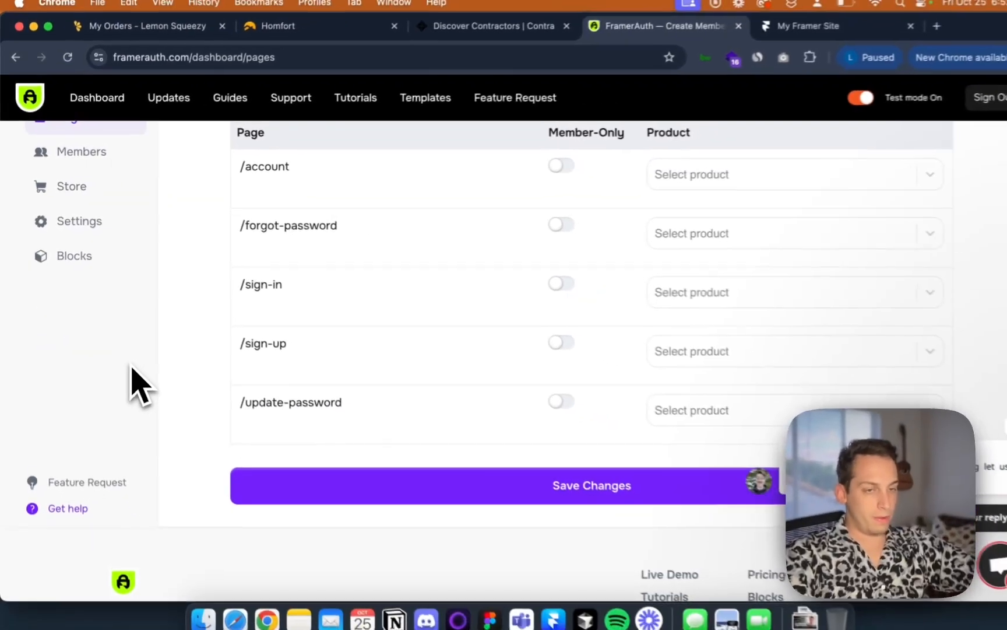
pyautogui.scroll(4, 352, 281)
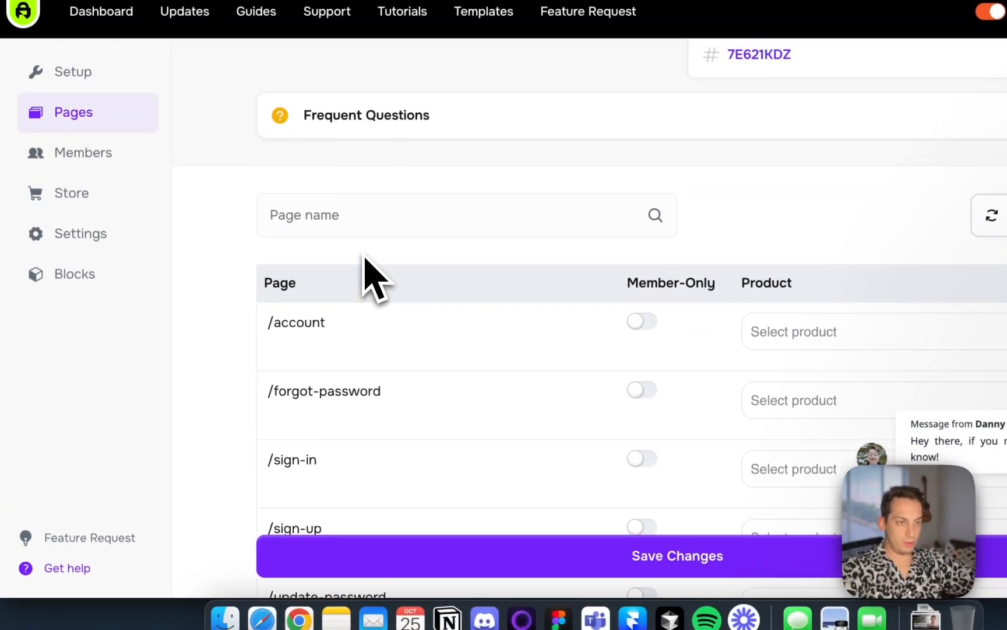
pyautogui.scroll(-2, 366, 271)
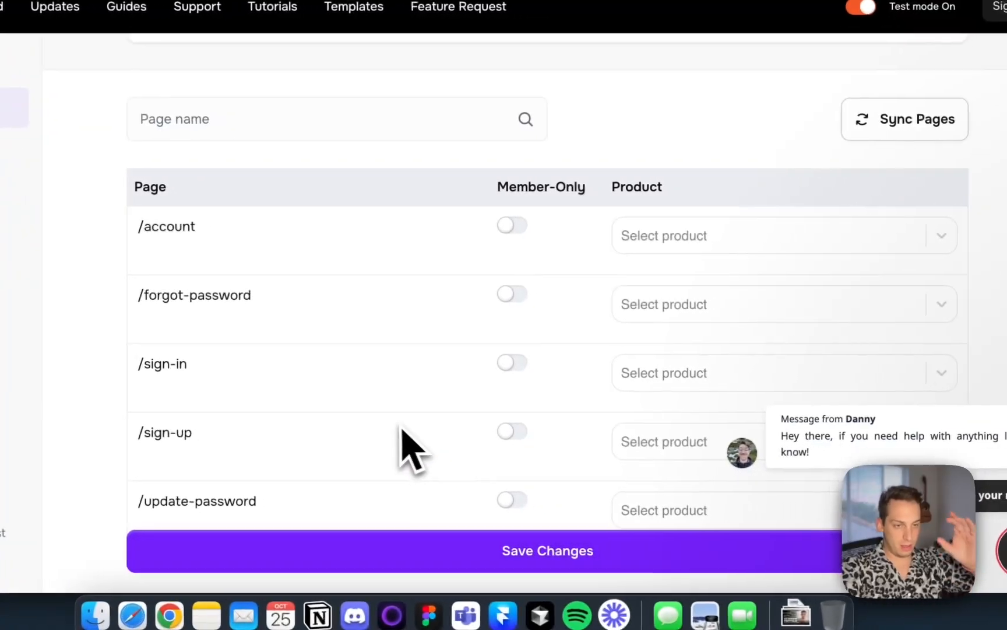
# Publish an update of the Framer site
pyautogui.click(473, 589)
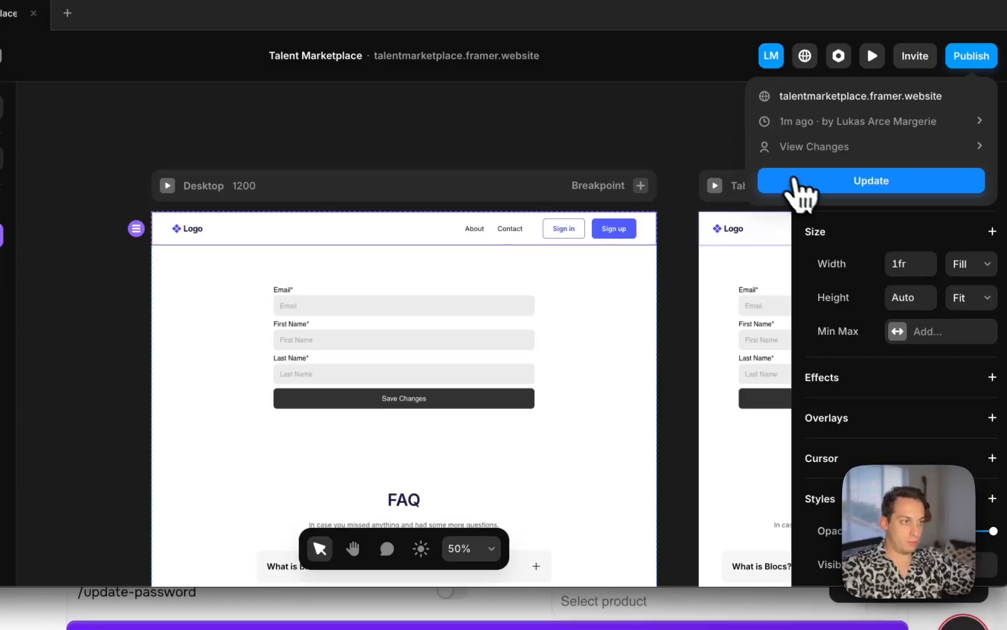
pyautogui.click(600, 147)
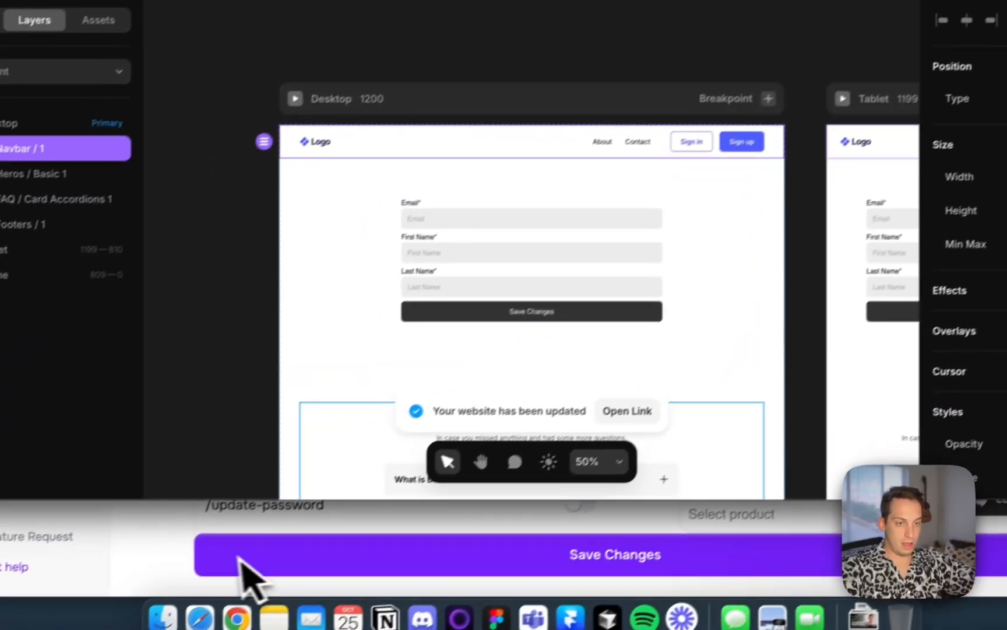
# Scroll through the synced page list in the FramerAuth Pages dashboard
pyautogui.click(117, 624)
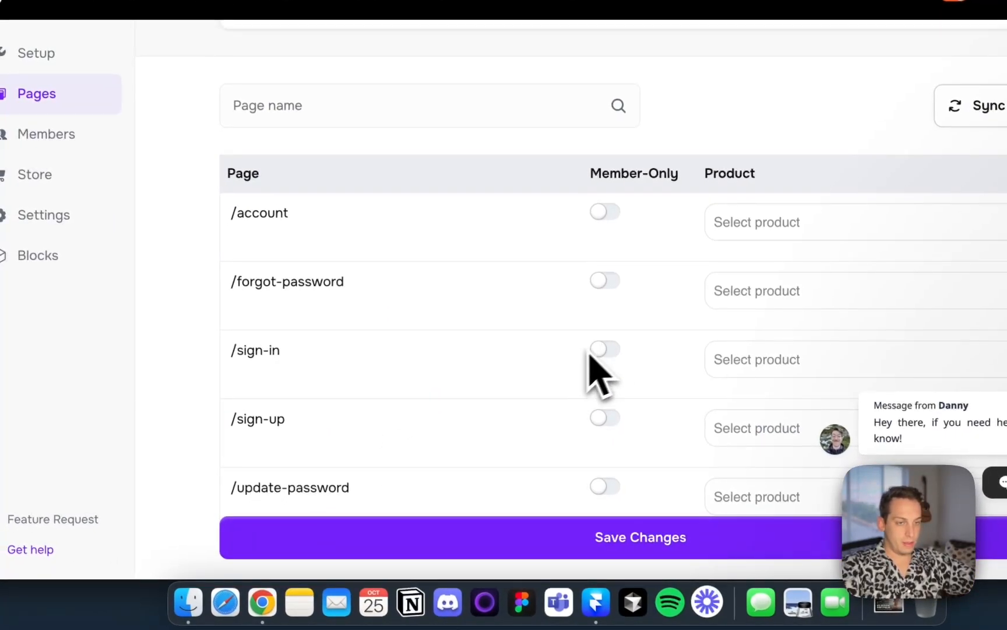
pyautogui.scroll(5, 601, 368)
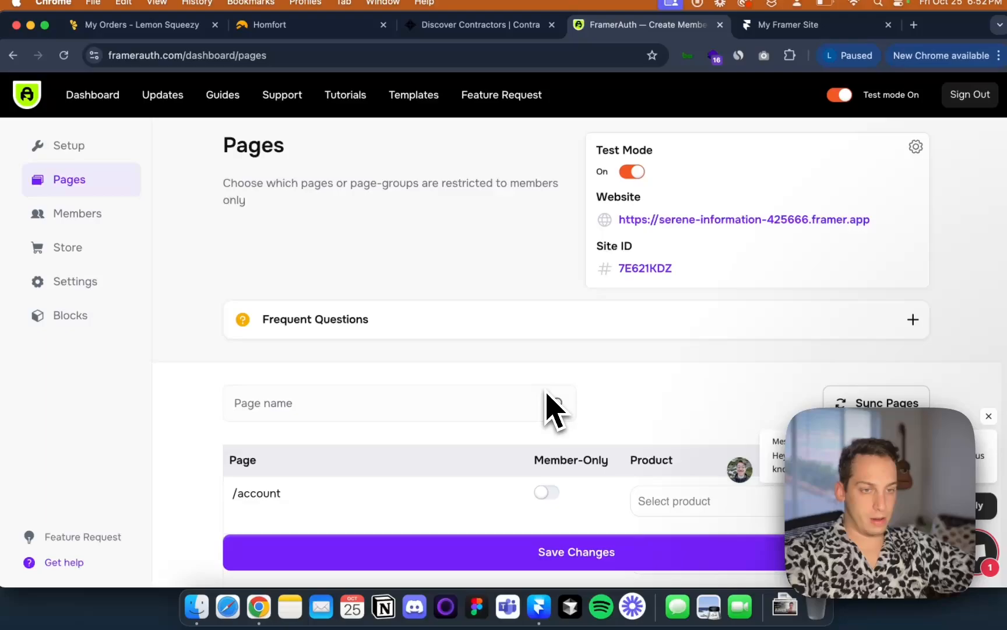
pyautogui.scroll(-2, 551, 409)
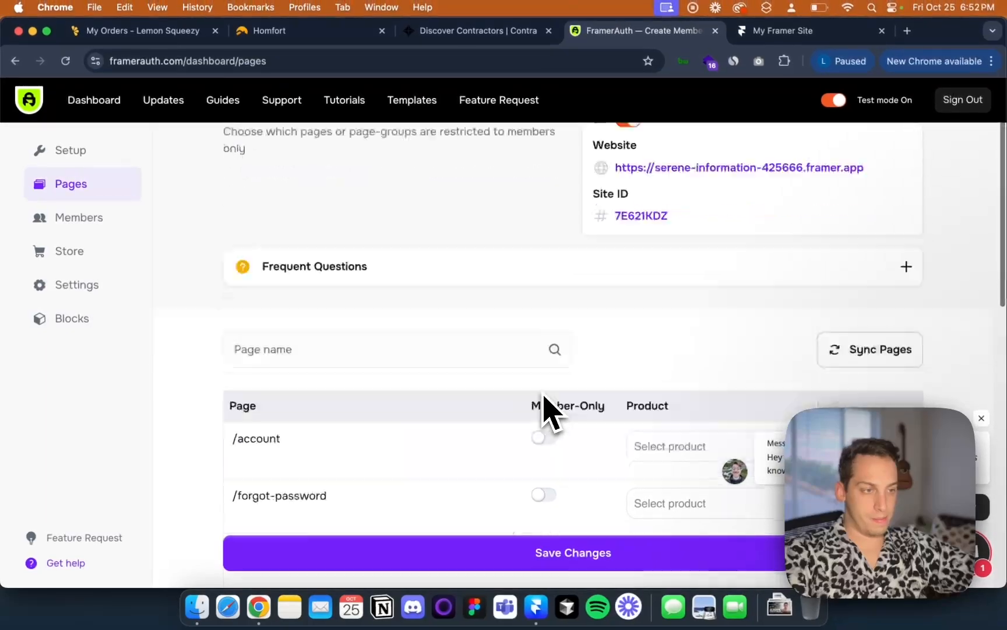
pyautogui.scroll(-3, 548, 409)
pyautogui.scroll(-3, 513, 425)
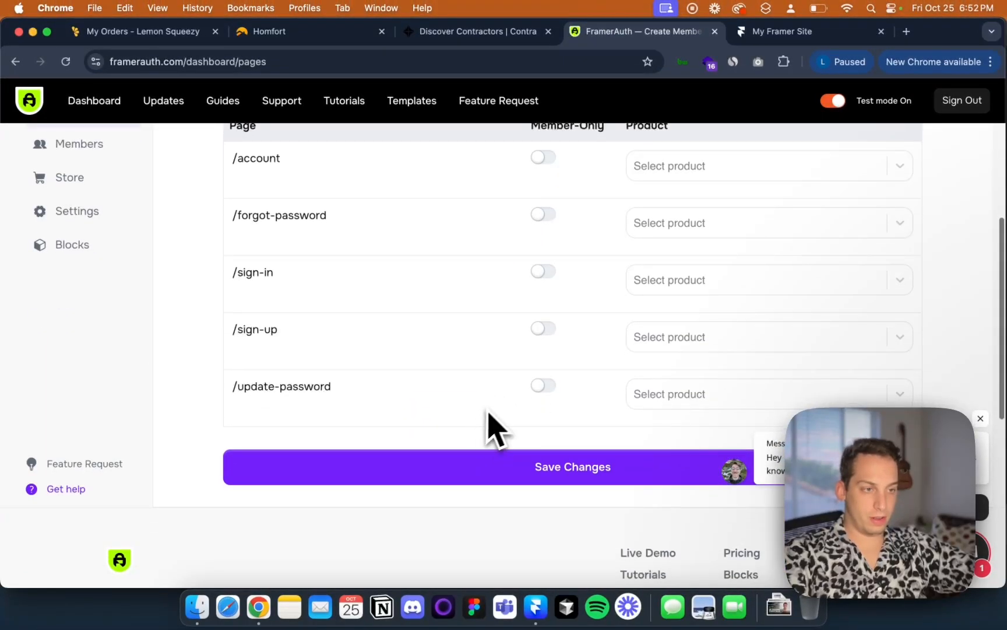
pyautogui.scroll(3, 495, 429)
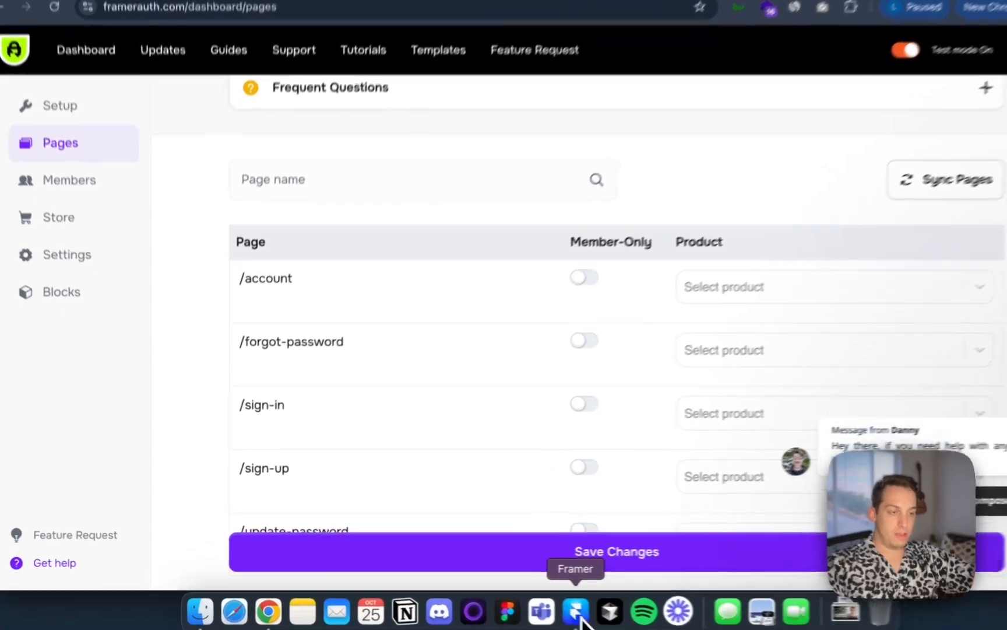
# Switch to Framer and open the site's Pages list
pyautogui.click(536, 606)
pyautogui.click(225, 539)
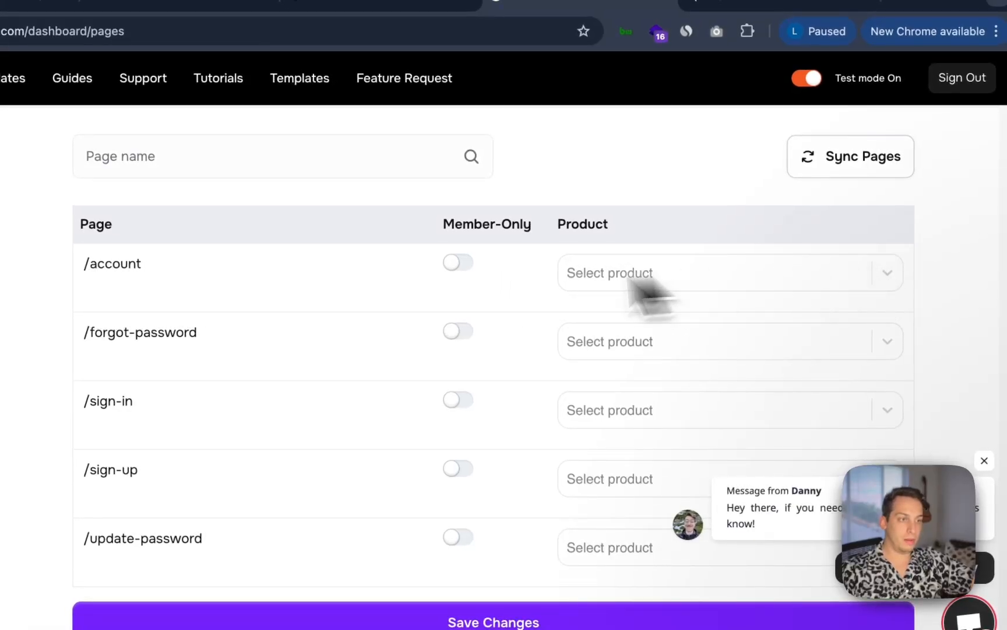
pyautogui.scroll(-2, 443, 288)
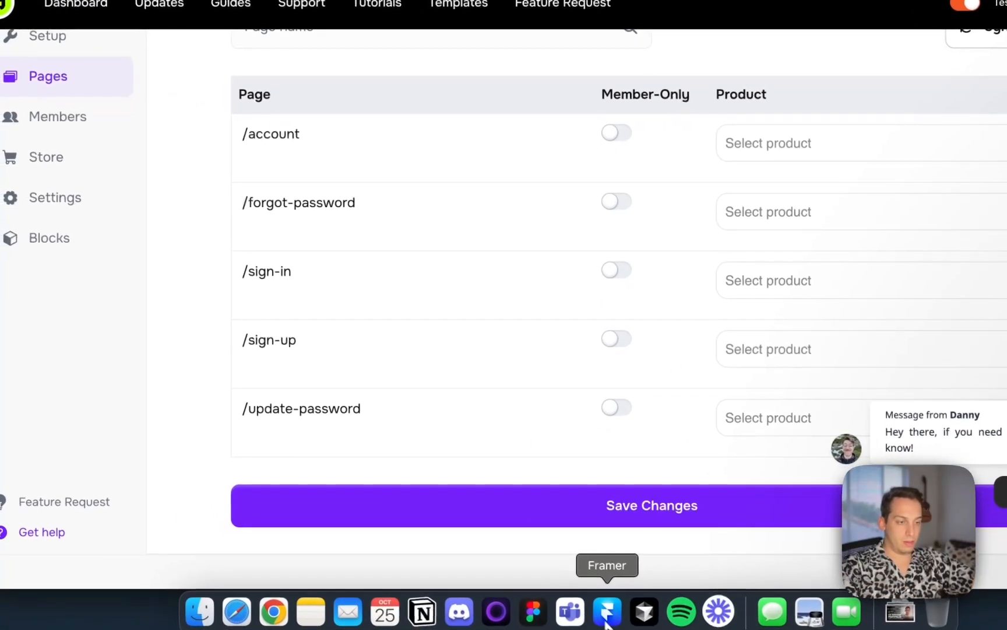
pyautogui.click(606, 610)
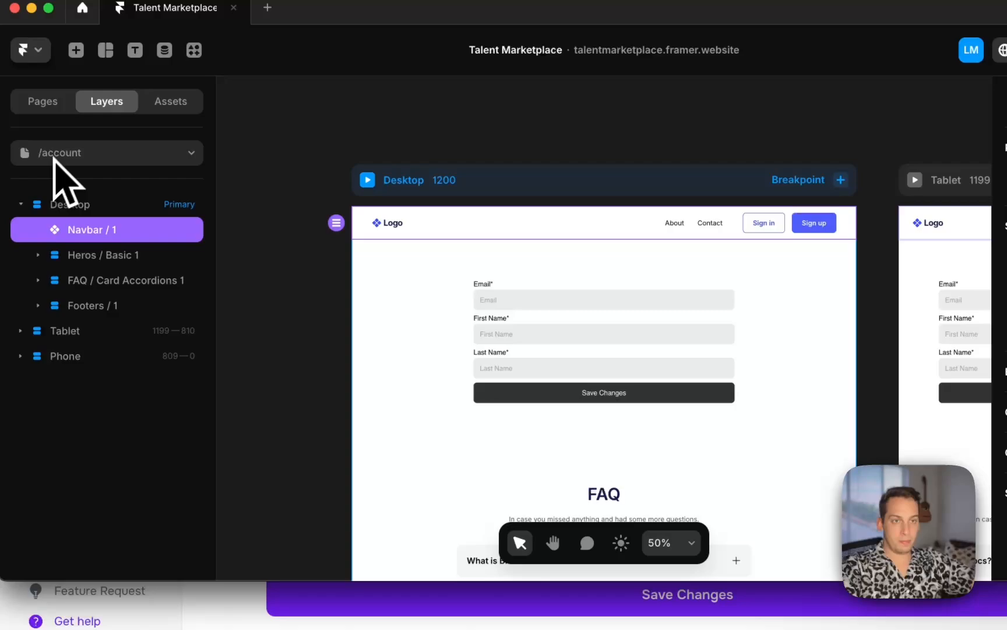
pyautogui.click(25, 56)
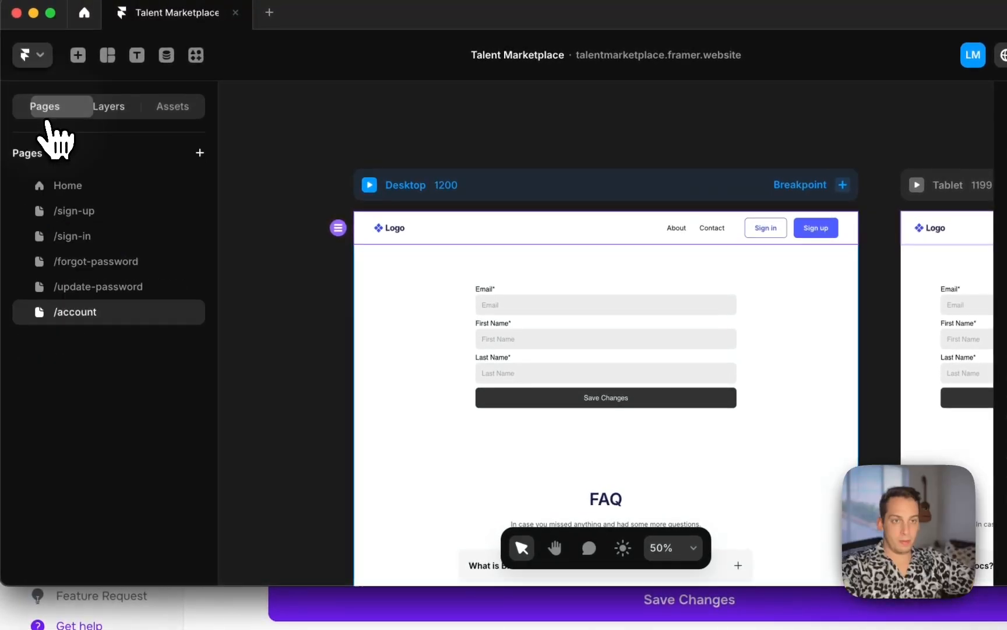
pyautogui.click(201, 155)
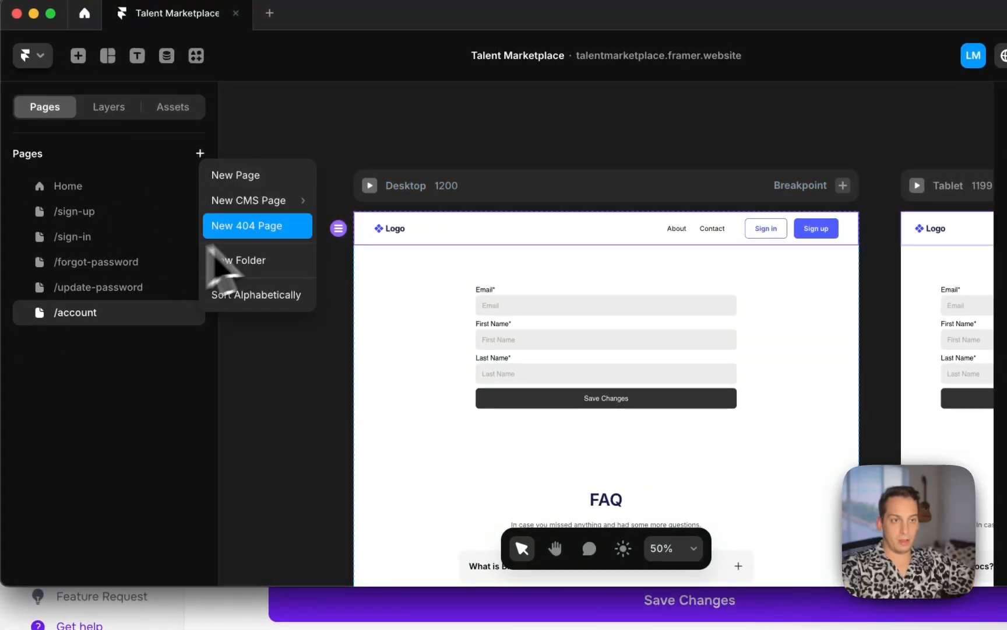
pyautogui.click(280, 175)
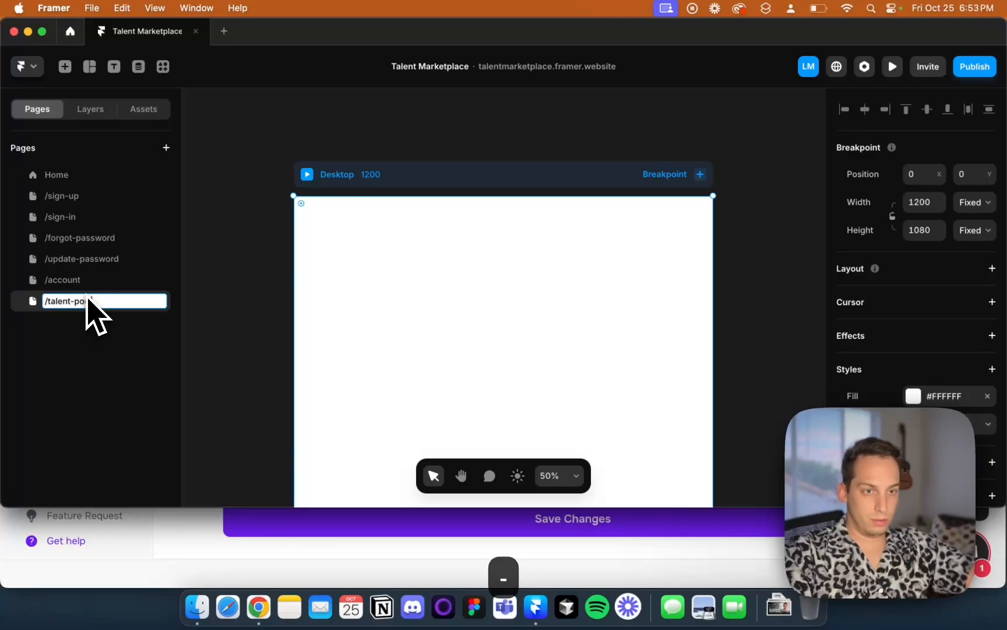
pyautogui.click(166, 148)
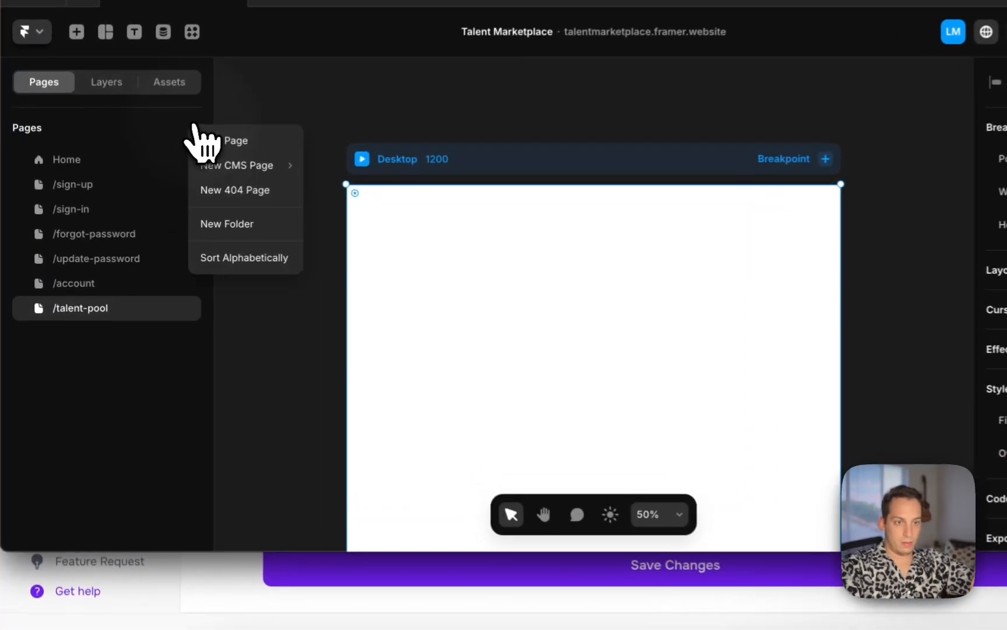
pyautogui.click(238, 129)
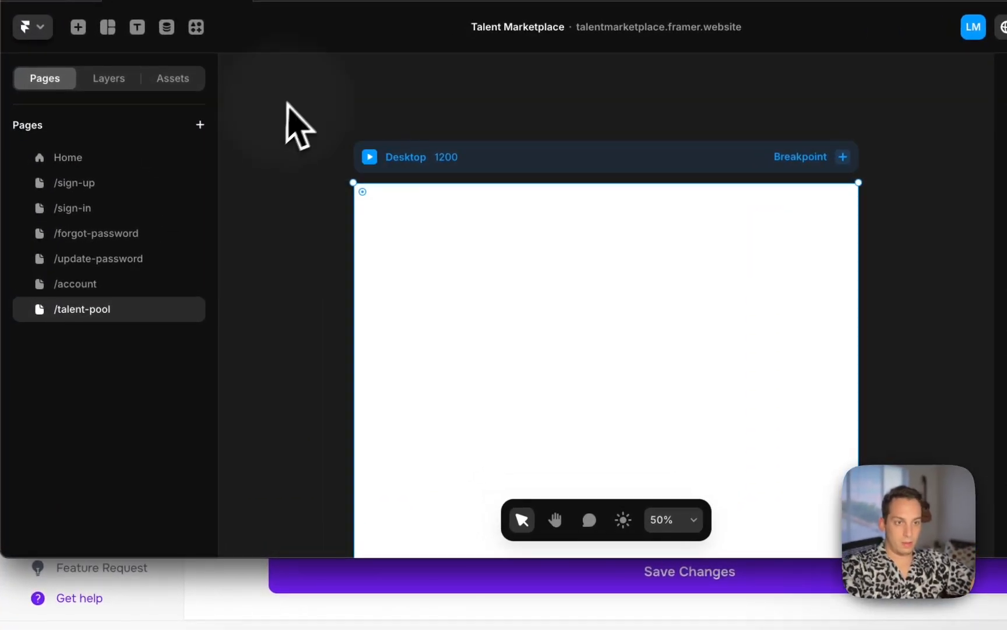
pyautogui.click(189, 310)
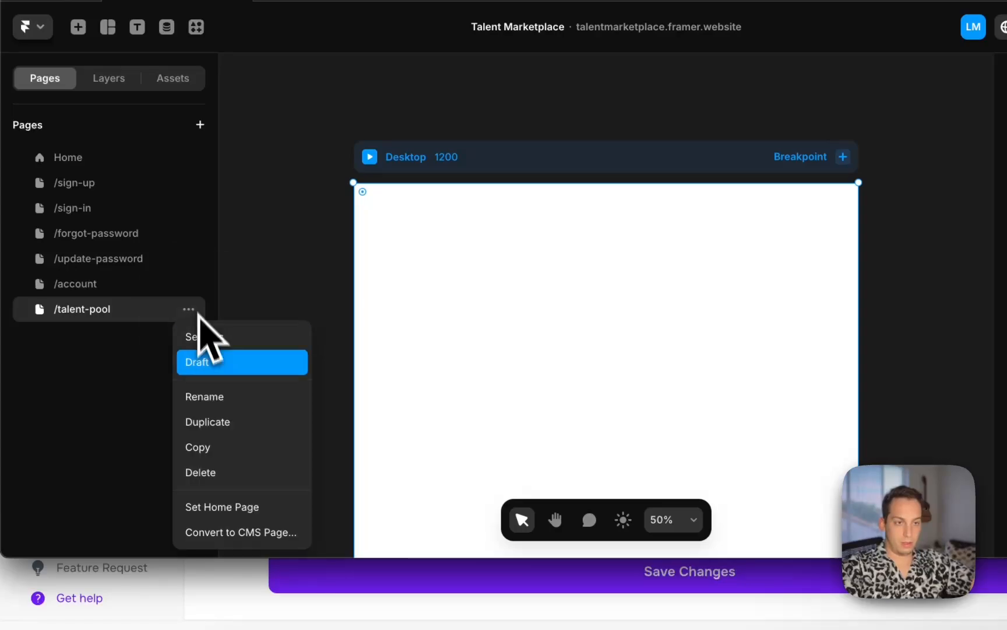
pyautogui.click(230, 474)
# Duplicate the Home page and rename the copy /talent-pool
pyautogui.click(189, 158)
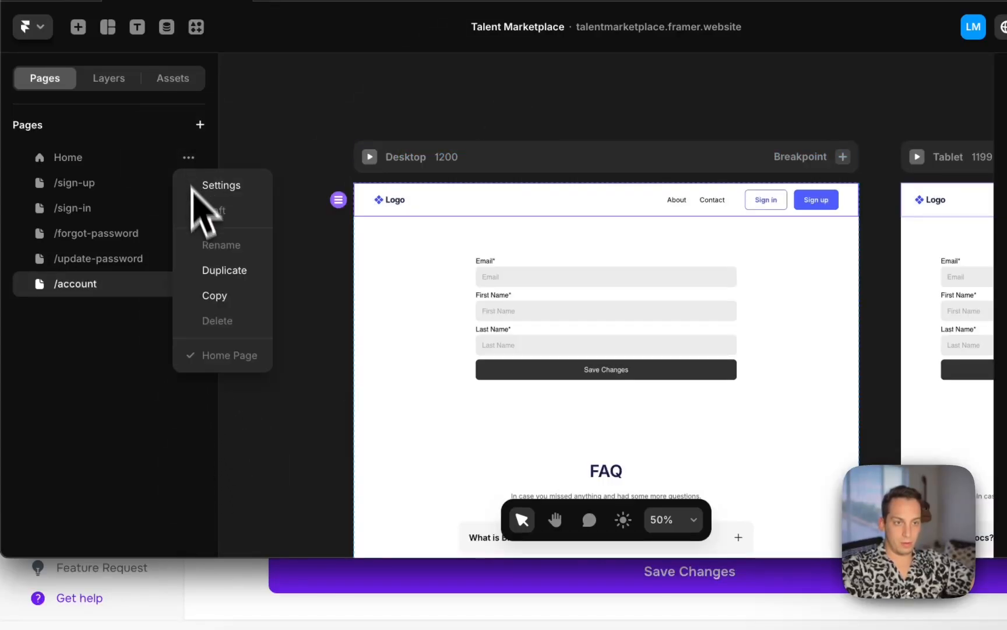
pyautogui.click(224, 271)
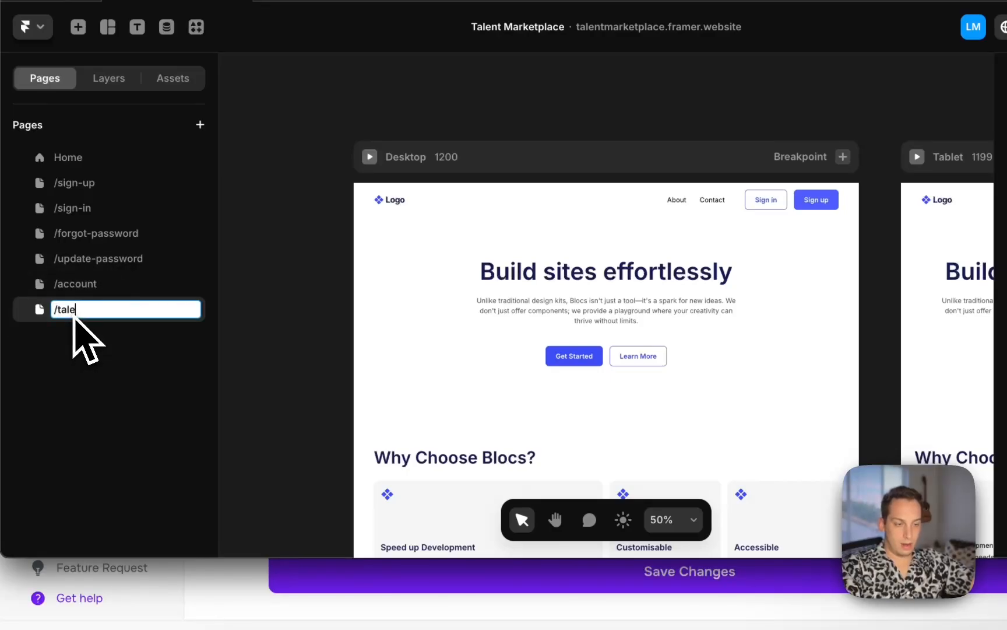
pyautogui.write('-pool')
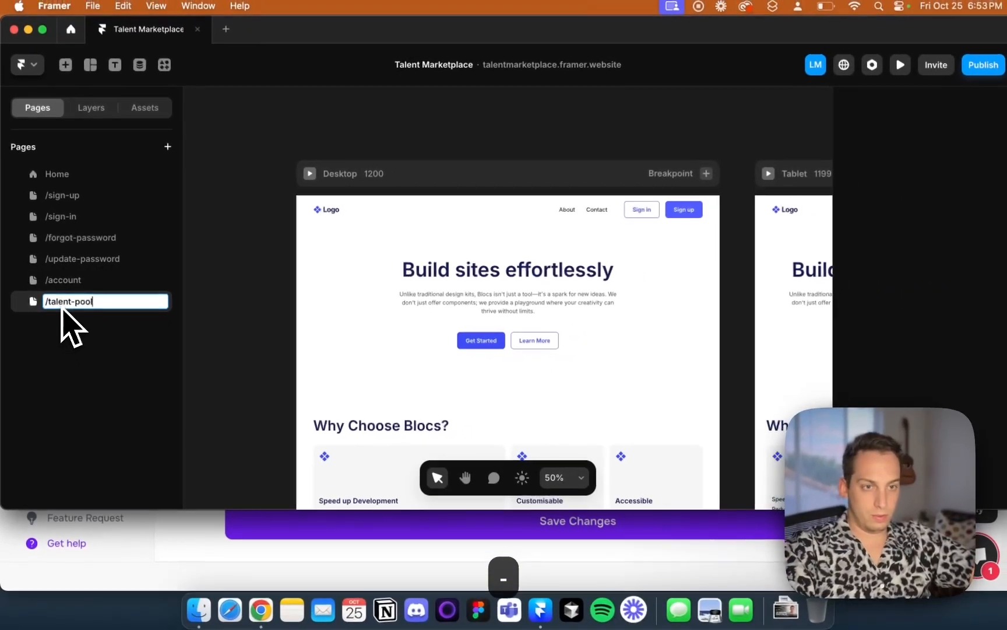
pyautogui.press('Return')
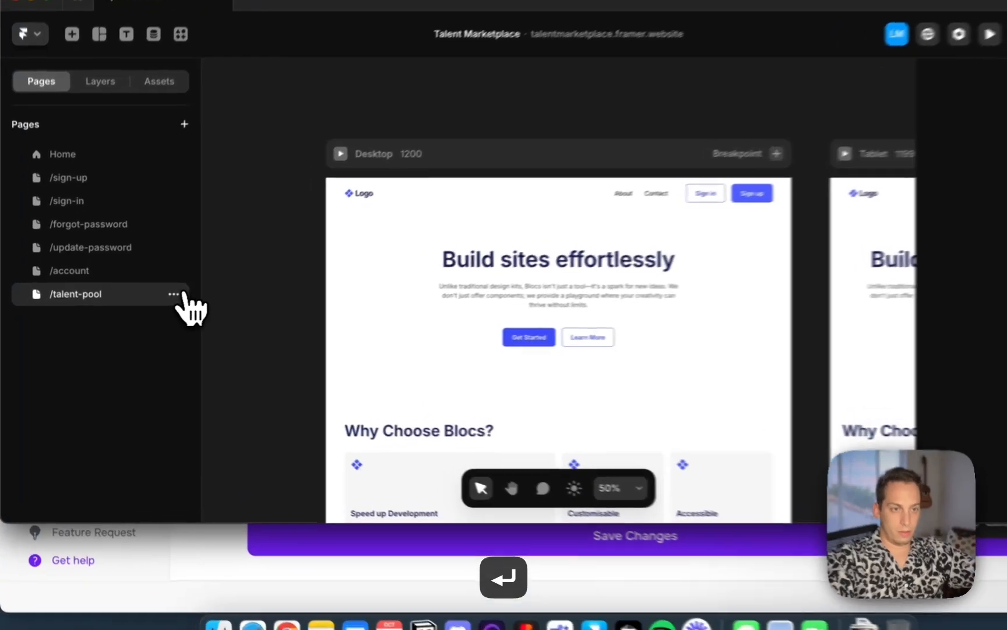
# Duplicate the /talent-pool page as /job-pool and switch between the two pages
pyautogui.click(156, 300)
pyautogui.click(242, 402)
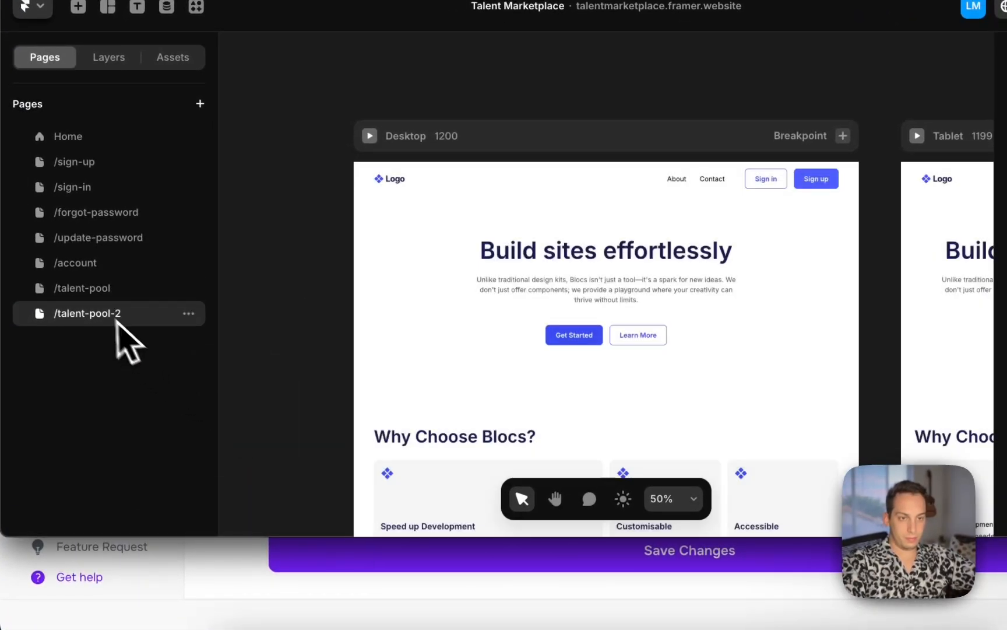
pyautogui.click(120, 282)
pyautogui.click(100, 307)
pyautogui.click(99, 297)
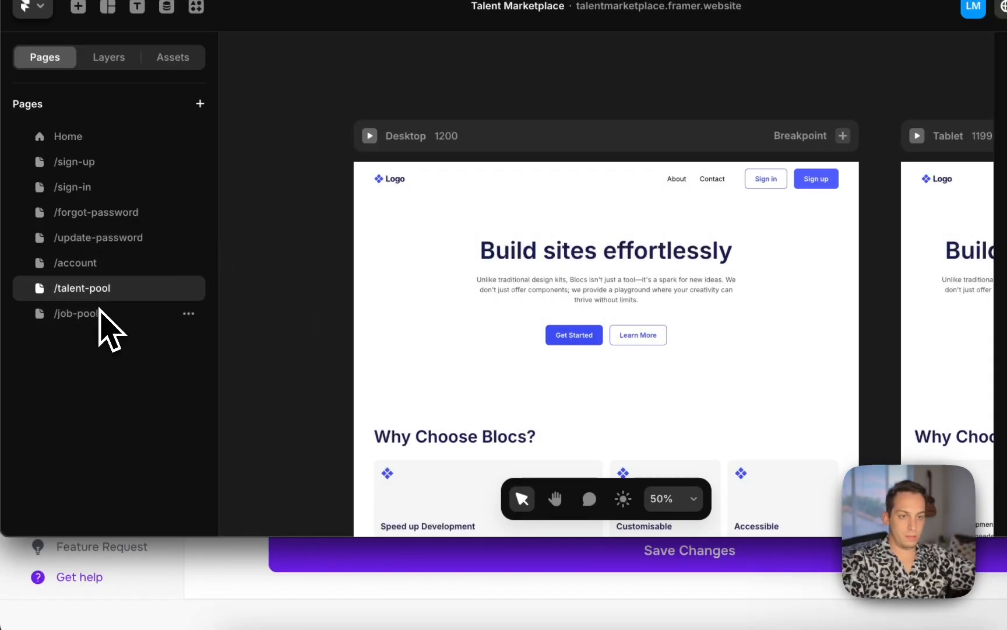
pyautogui.click(97, 314)
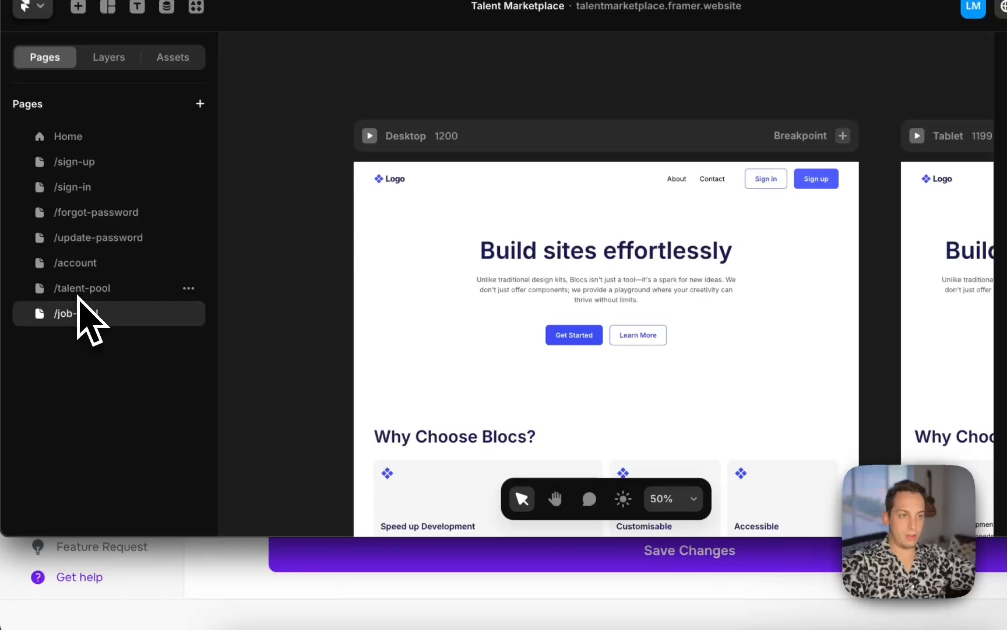
pyautogui.click(85, 293)
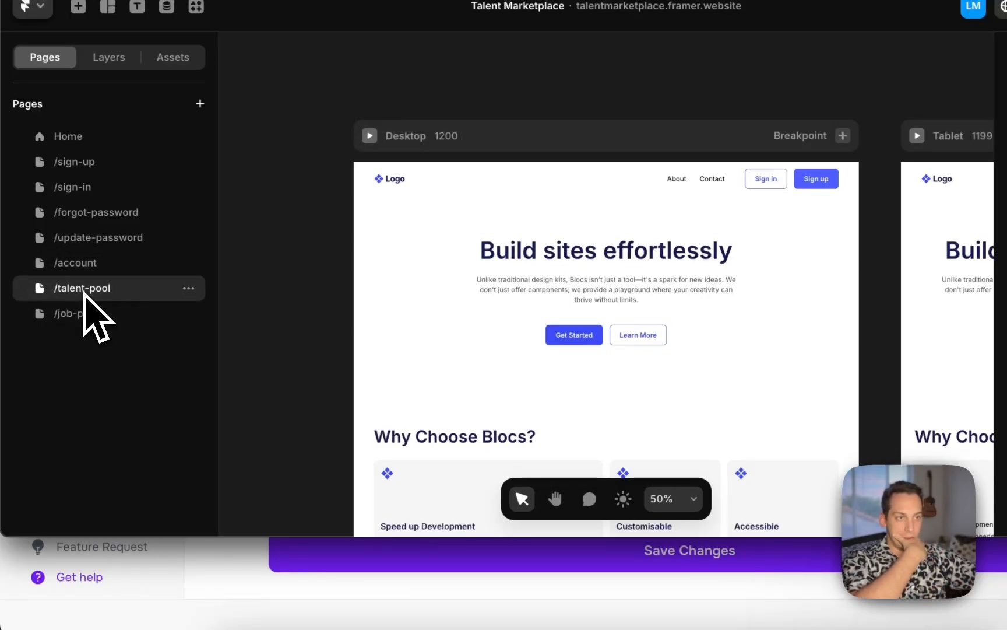
pyautogui.click(88, 313)
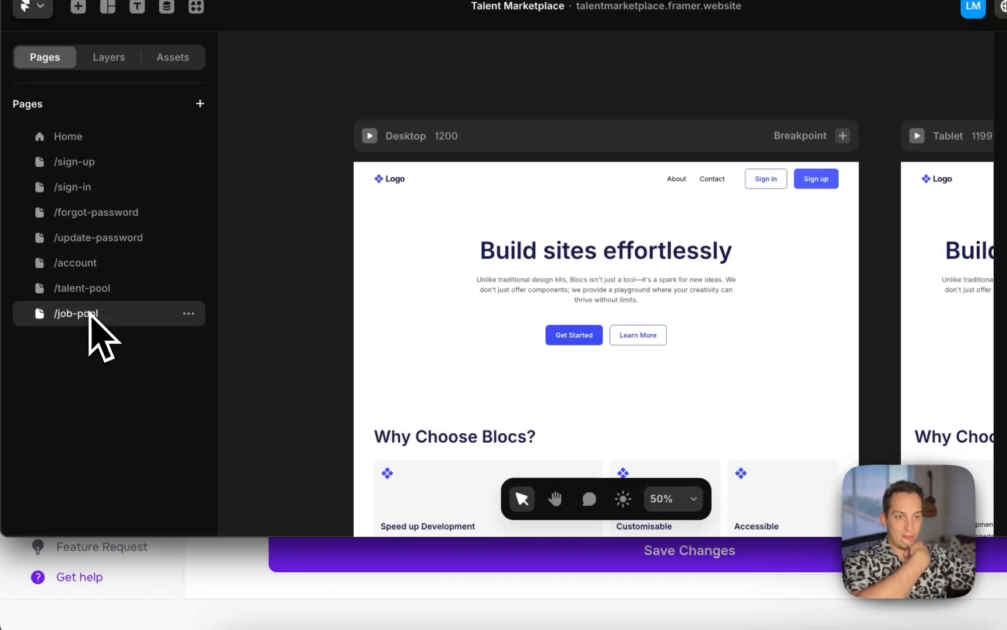
# Delete the /job-pool page
pyautogui.click(188, 313)
pyautogui.click(231, 240)
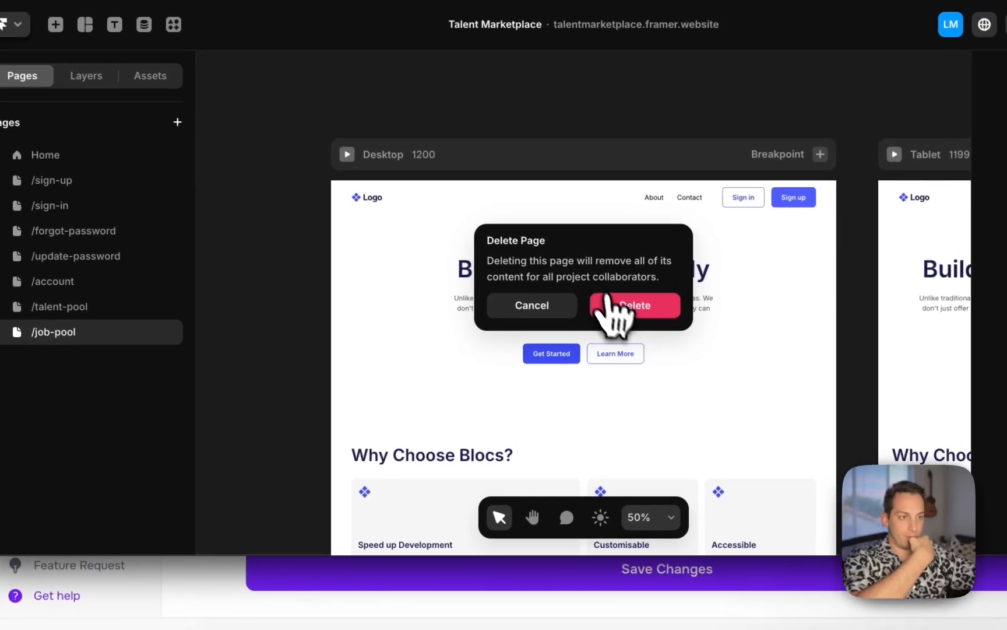
pyautogui.click(609, 303)
# Publish the Framer site and sync the dashboard pages again to include /talent-pool
pyautogui.click(86, 308)
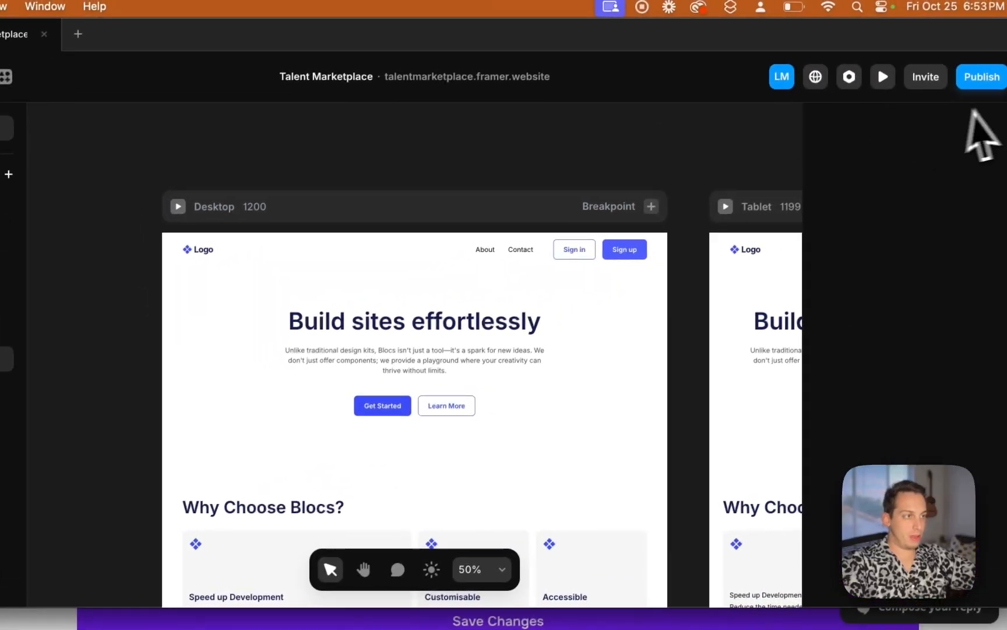
pyautogui.click(968, 80)
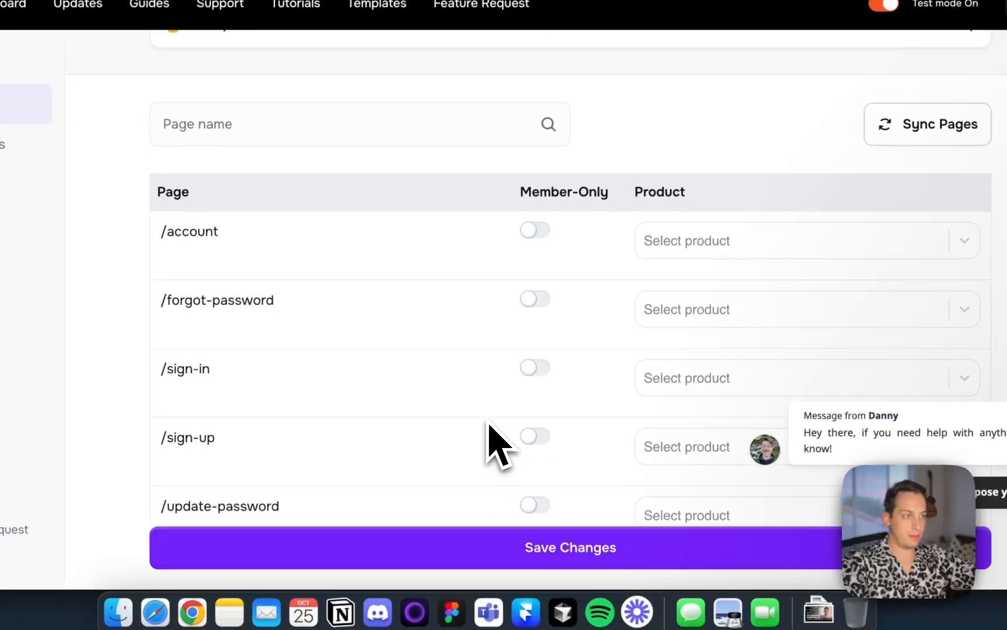
pyautogui.click(903, 125)
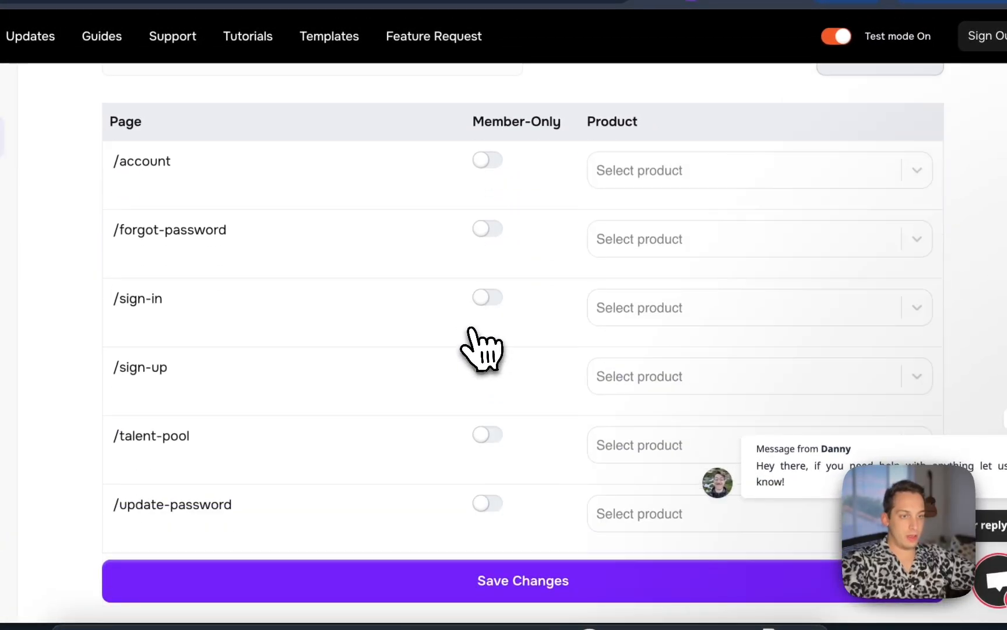
# Make the /talent-pool page member-only and save the page changes
pyautogui.scroll(-3, 470, 329)
pyautogui.scroll(1, 479, 344)
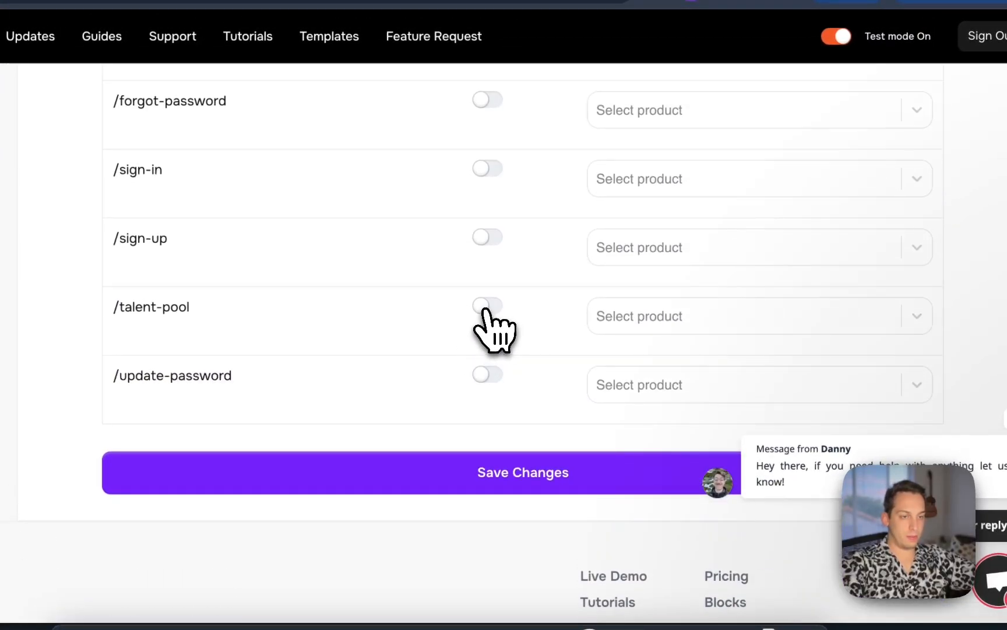
pyautogui.scroll(2, 466, 347)
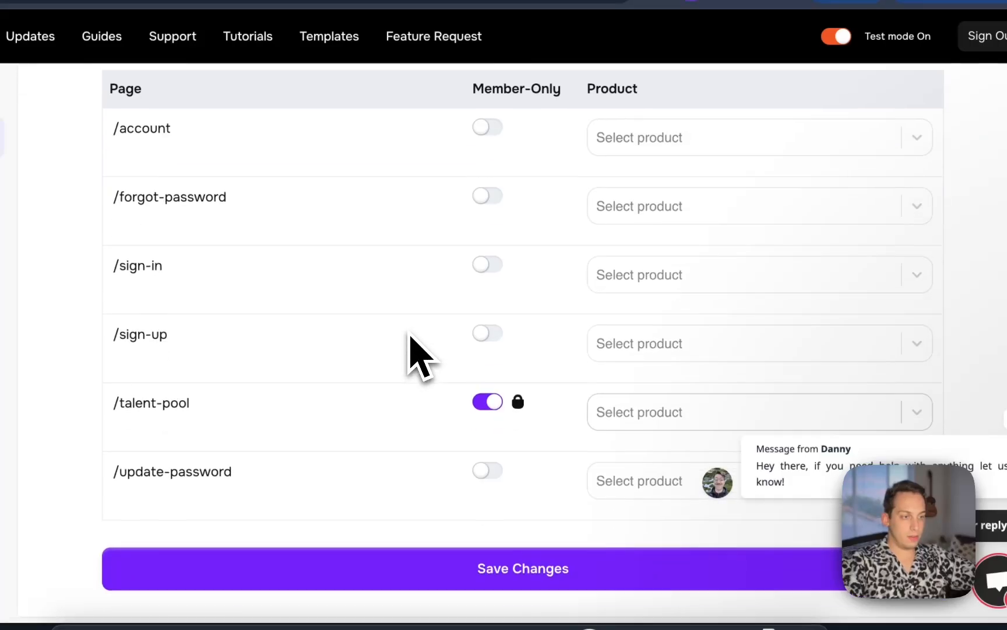
pyautogui.click(500, 569)
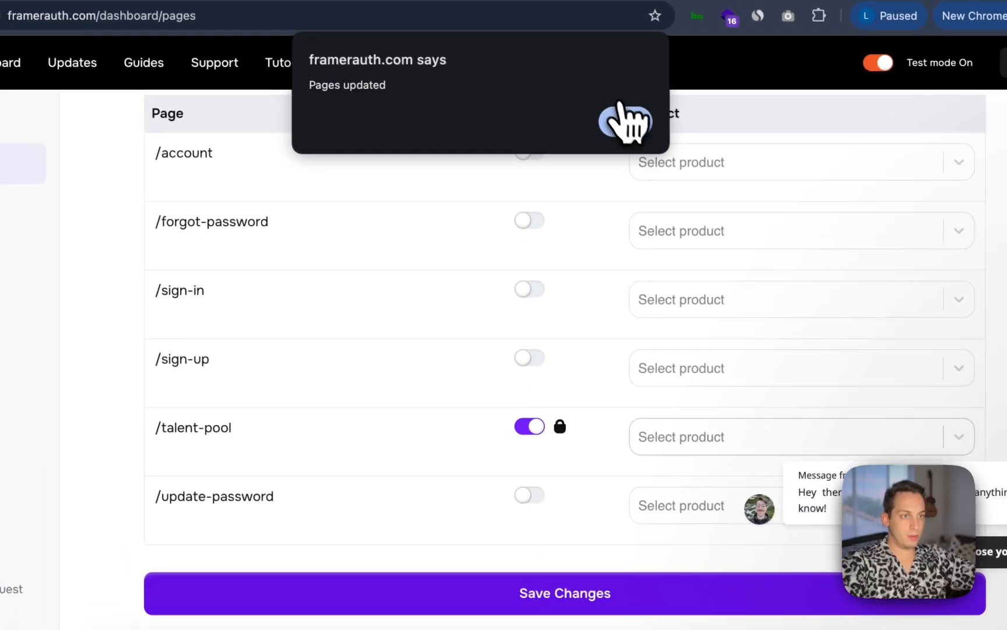
pyautogui.click(640, 129)
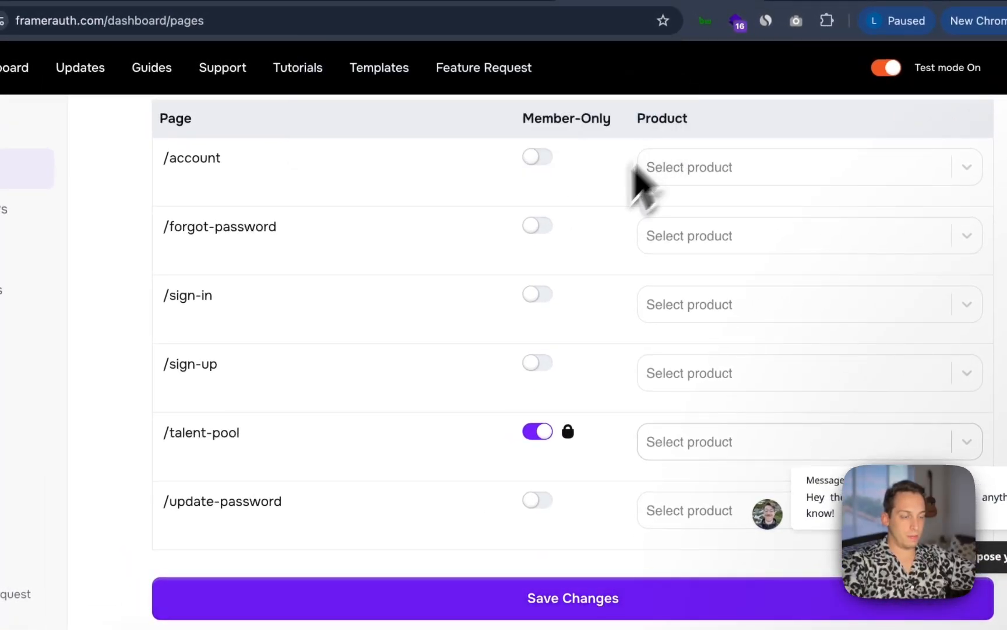
# Review the Pages dashboard settings and the list of synced pages
pyautogui.scroll(5, 546, 281)
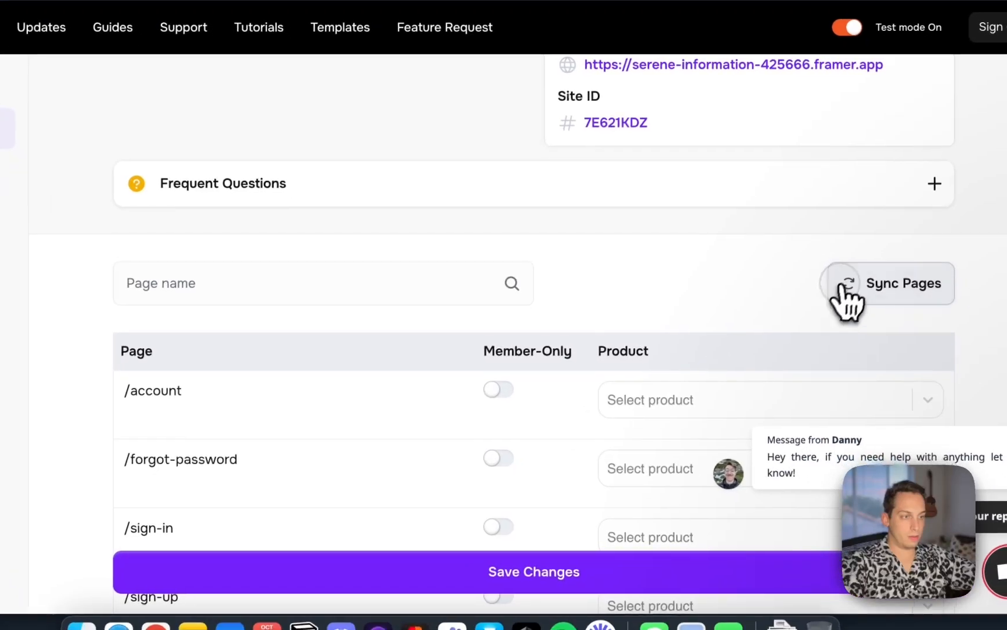
pyautogui.scroll(-5, 662, 367)
pyautogui.scroll(7, 630, 349)
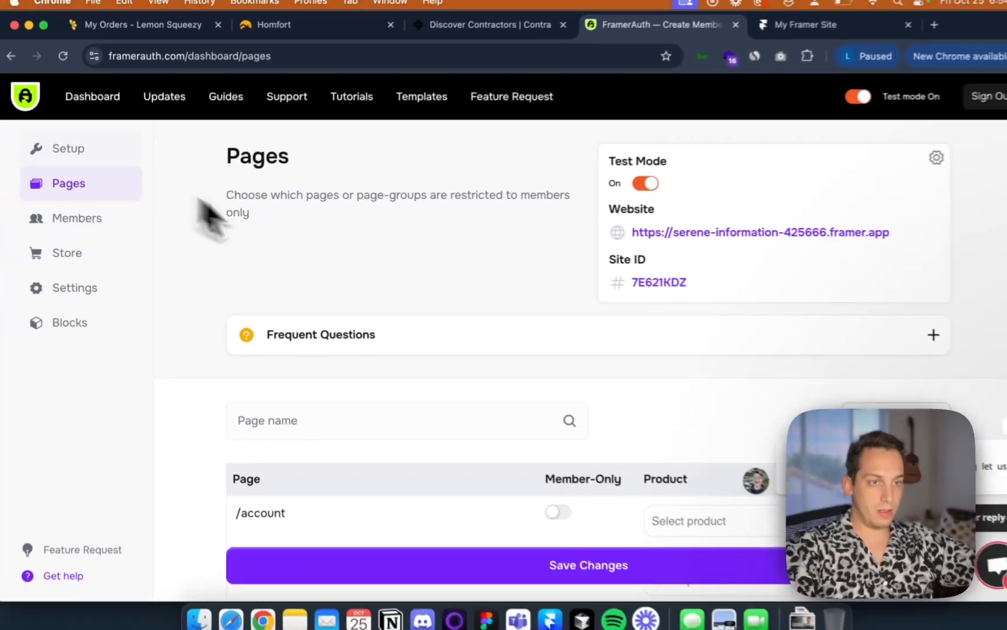
pyautogui.scroll(-1, 292, 262)
pyautogui.scroll(-1, 349, 306)
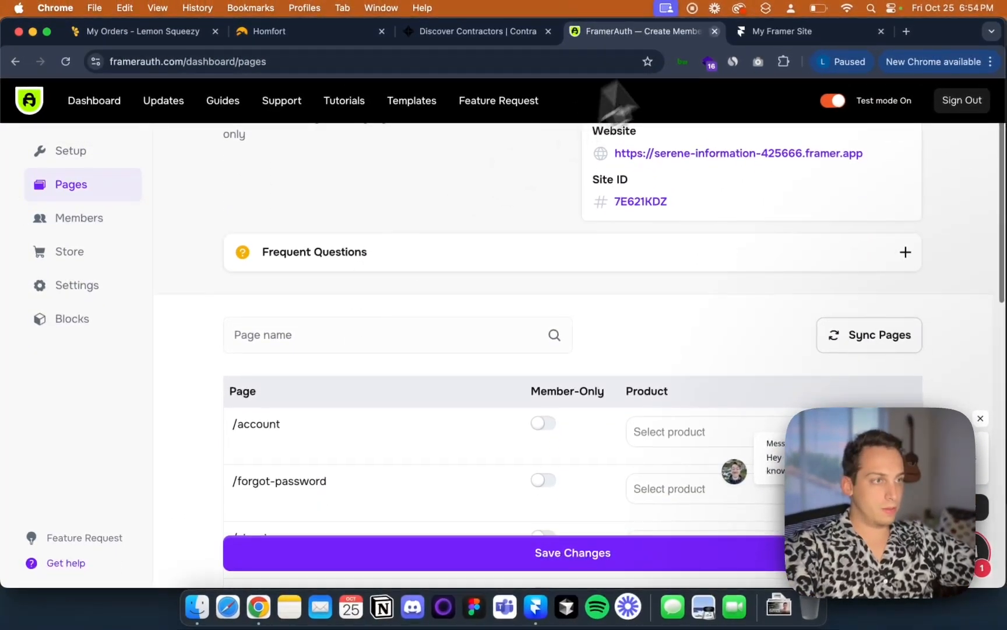
pyautogui.scroll(-6, 513, 304)
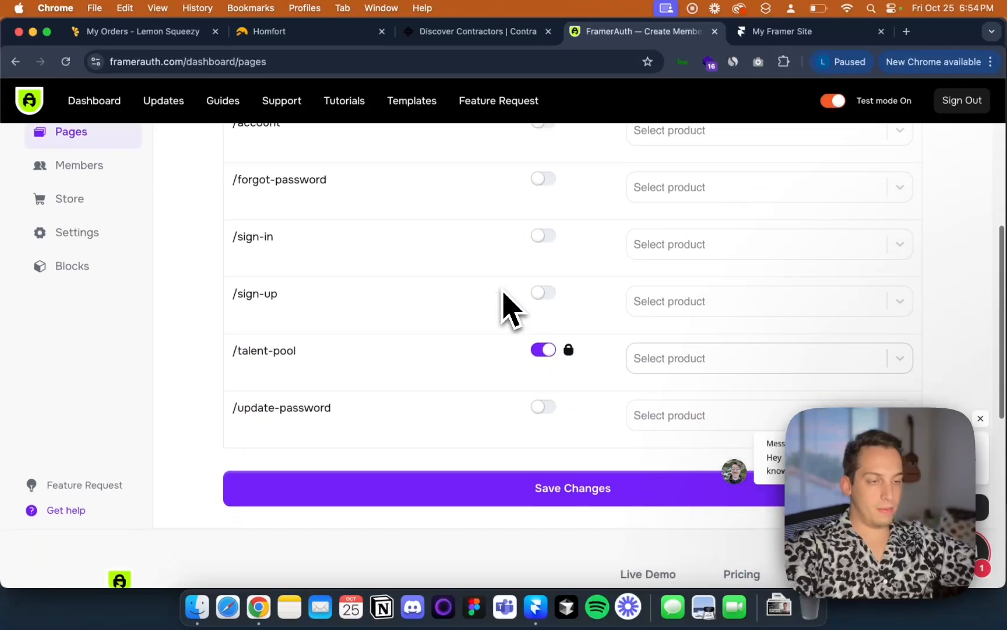
pyautogui.scroll(5, 503, 294)
pyautogui.scroll(-6, 503, 306)
pyautogui.scroll(1, 501, 308)
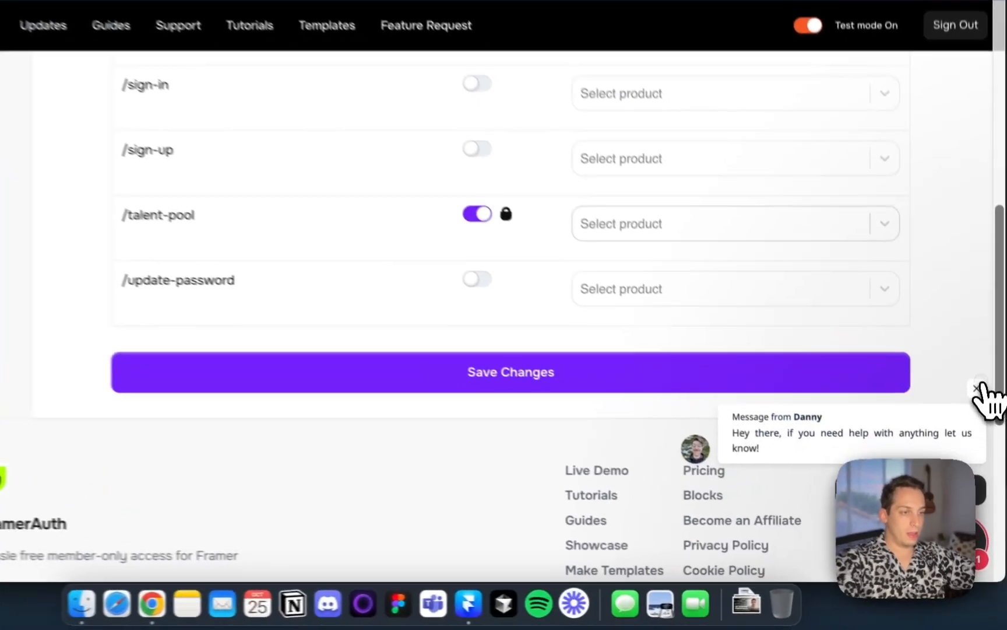
pyautogui.click(977, 387)
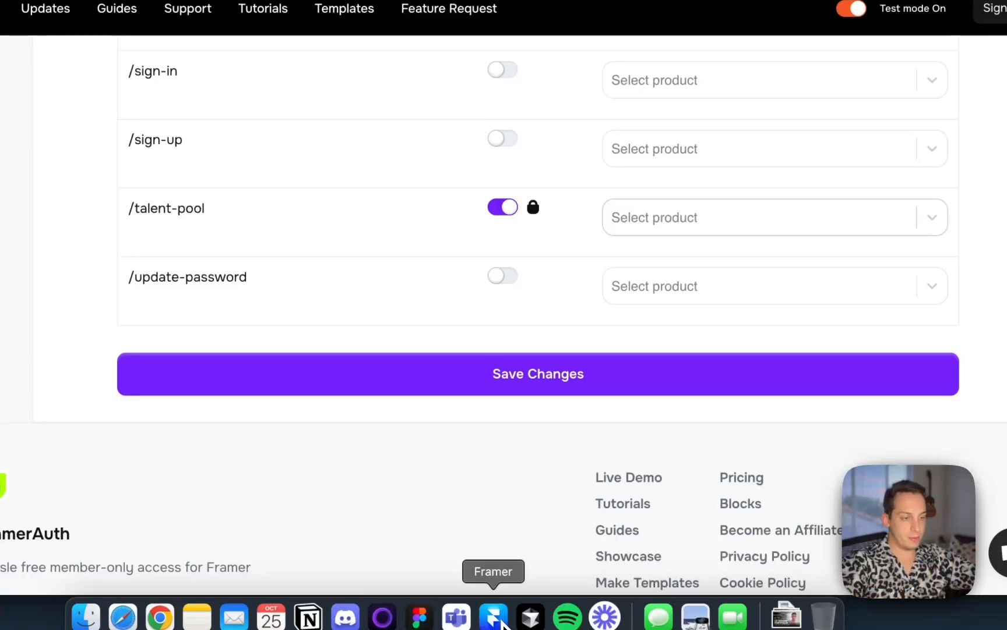
# Open the published site from Framer in the browser and close the extra site tab
pyautogui.click(501, 621)
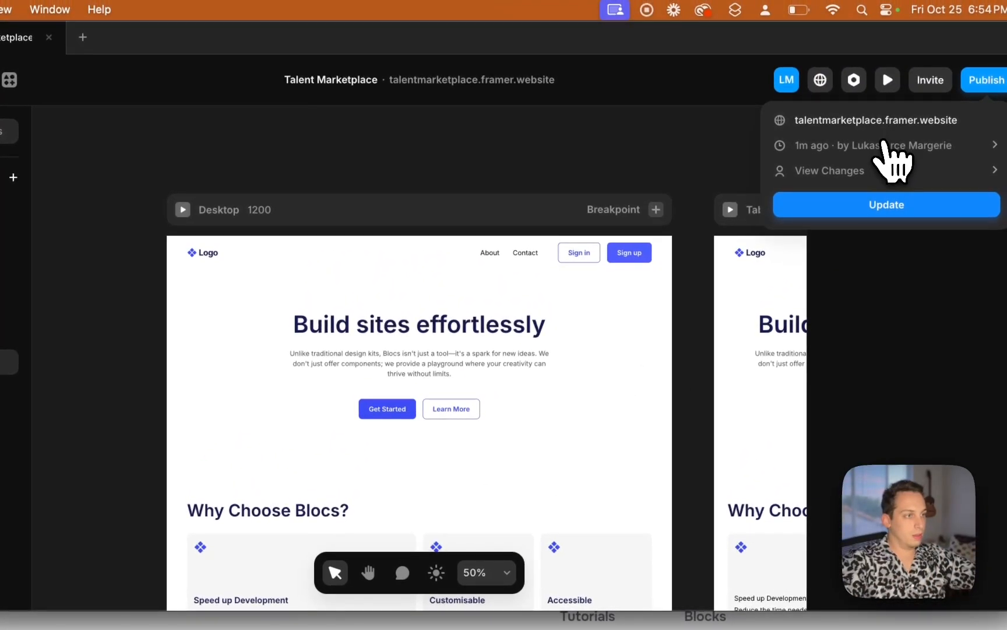
pyautogui.click(888, 122)
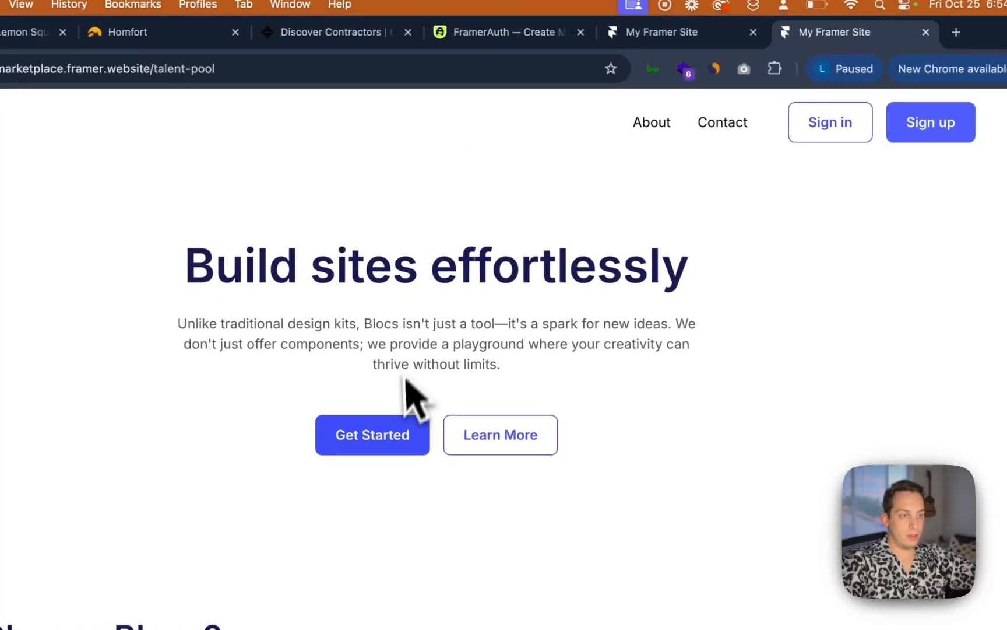
pyautogui.scroll(-1, 410, 397)
pyautogui.scroll(2, 408, 402)
pyautogui.click(688, 31)
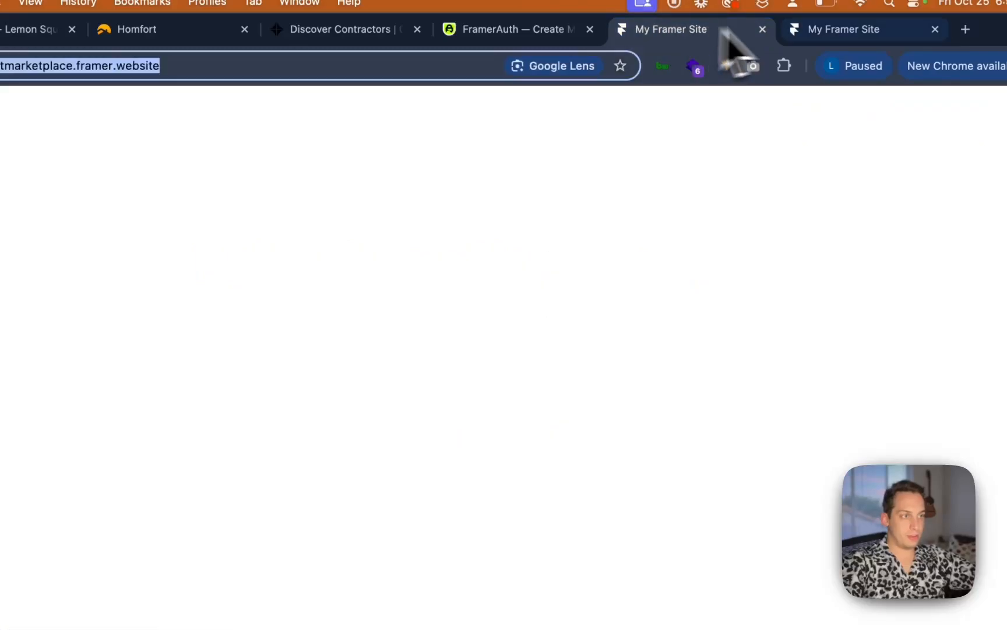
pyautogui.click(764, 31)
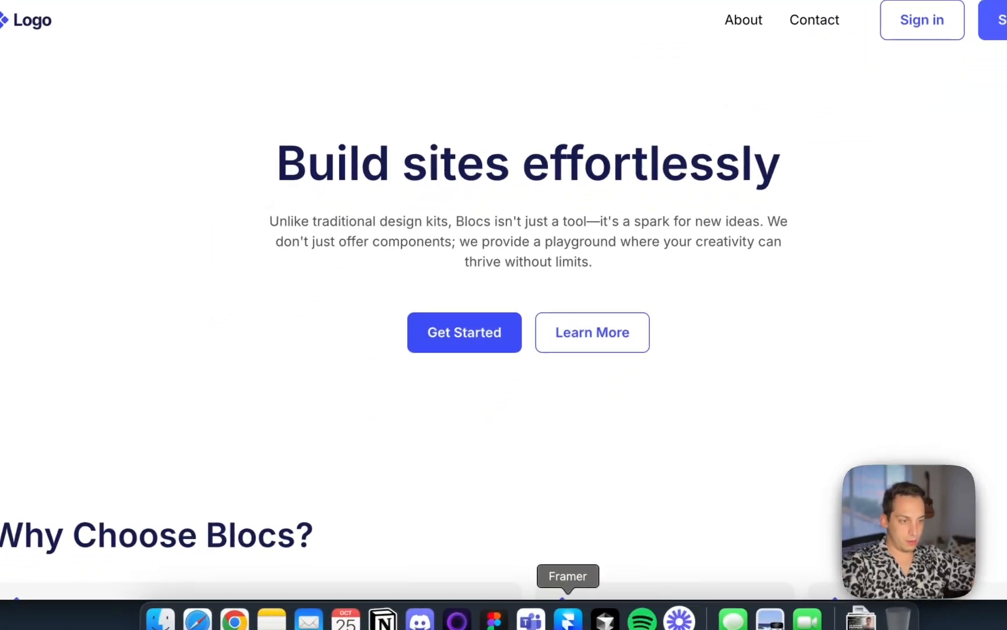
# Link the Get Started button on the Home page to the /talent-pool page
pyautogui.click(567, 621)
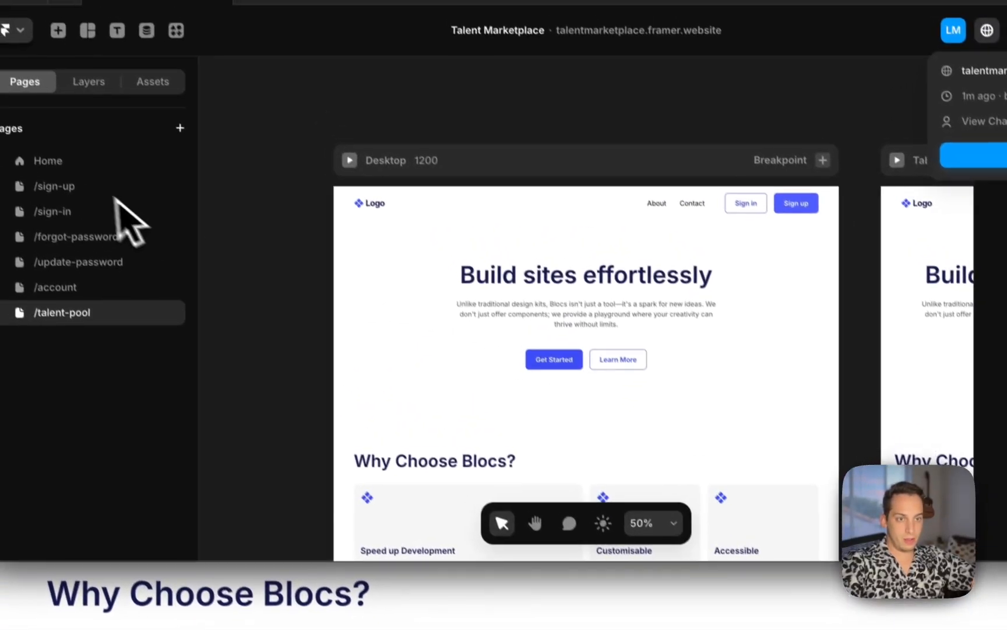
pyautogui.click(78, 173)
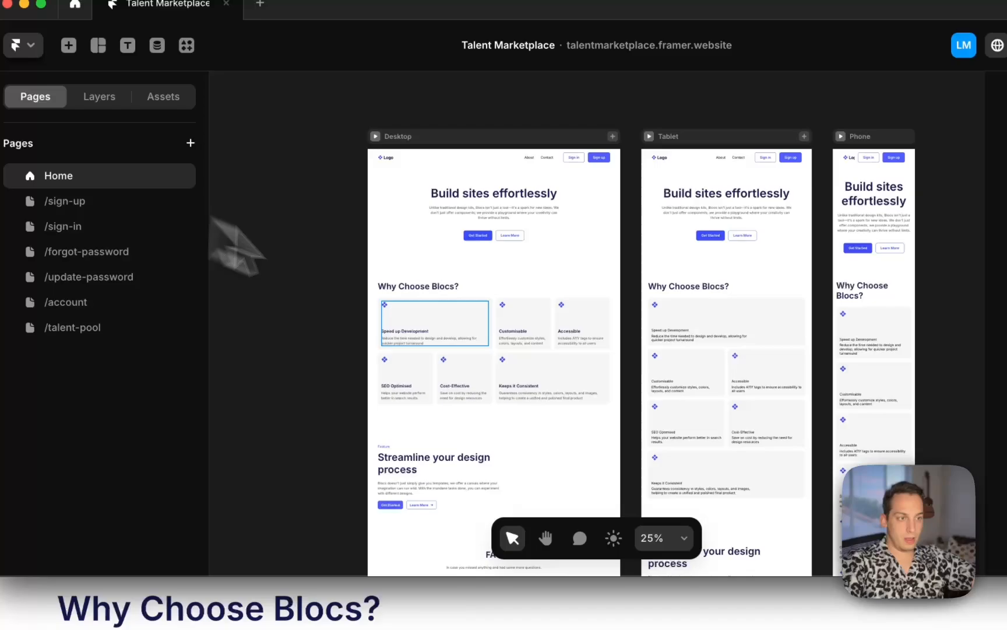
pyautogui.click(472, 234)
pyautogui.scroll(-5, 865, 268)
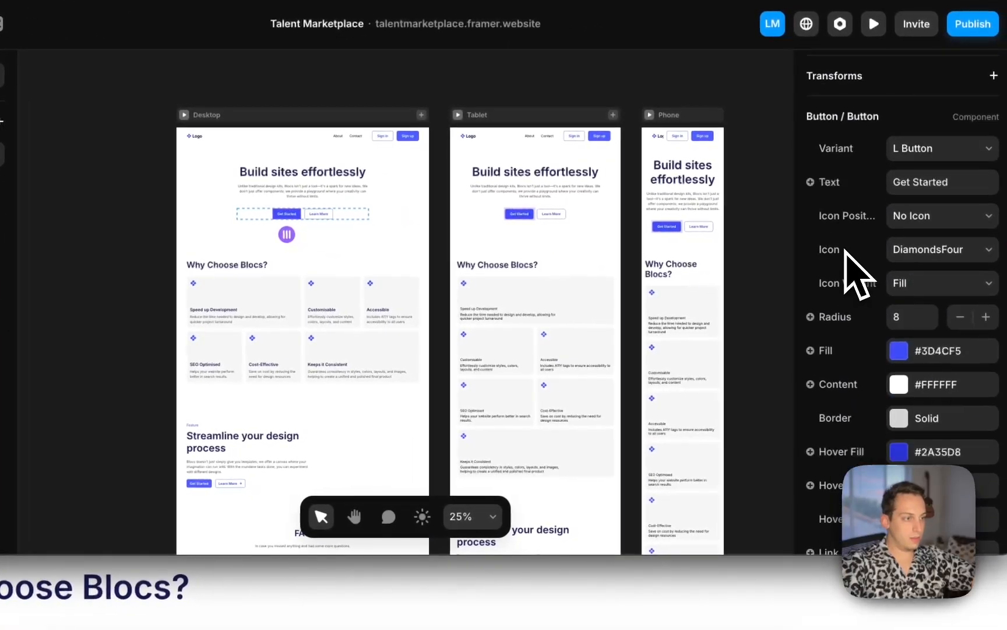
pyautogui.scroll(-4, 861, 346)
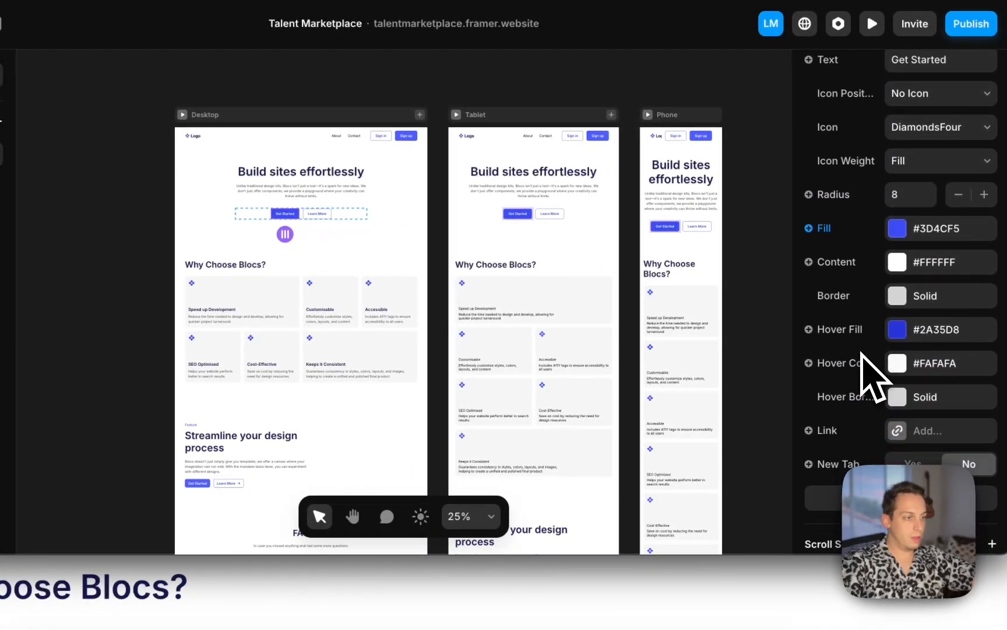
pyautogui.click(909, 429)
pyautogui.click(752, 478)
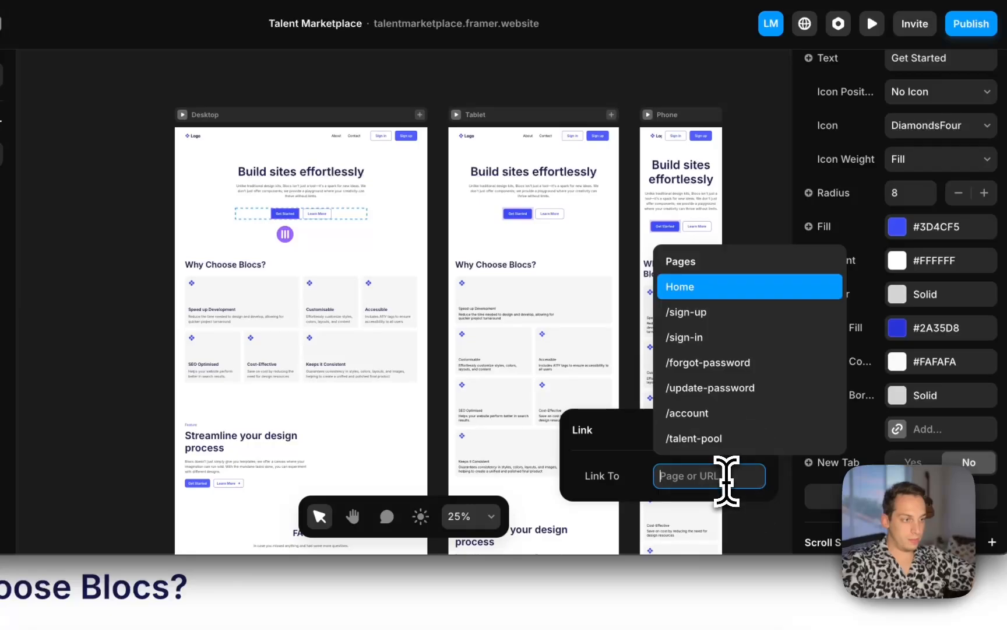
pyautogui.click(723, 439)
pyautogui.click(761, 387)
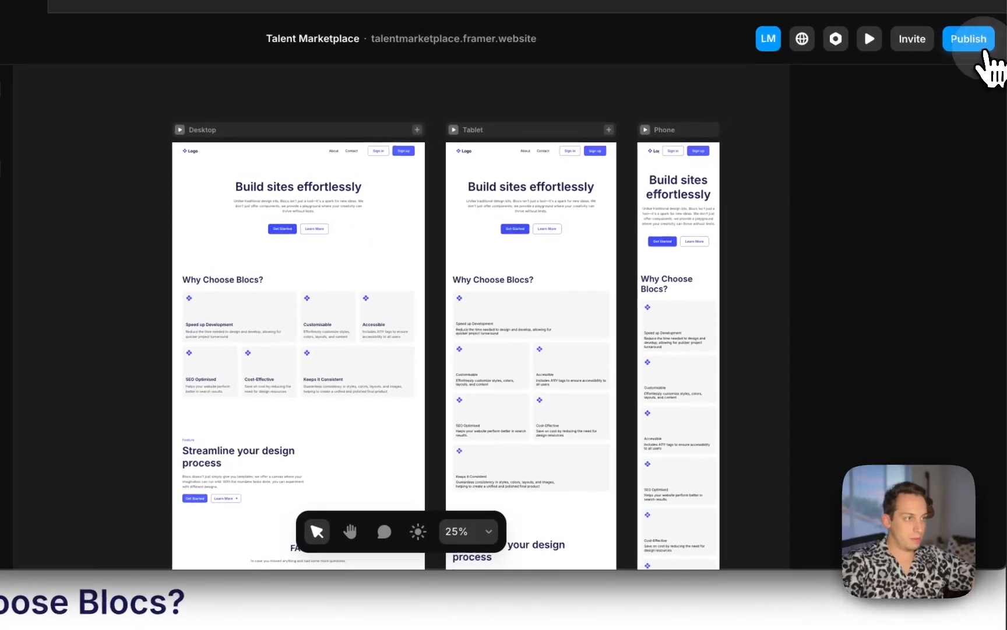
# Publish the site update and reload the live /talent-pool page in the browser
pyautogui.click(972, 23)
pyautogui.click(872, 149)
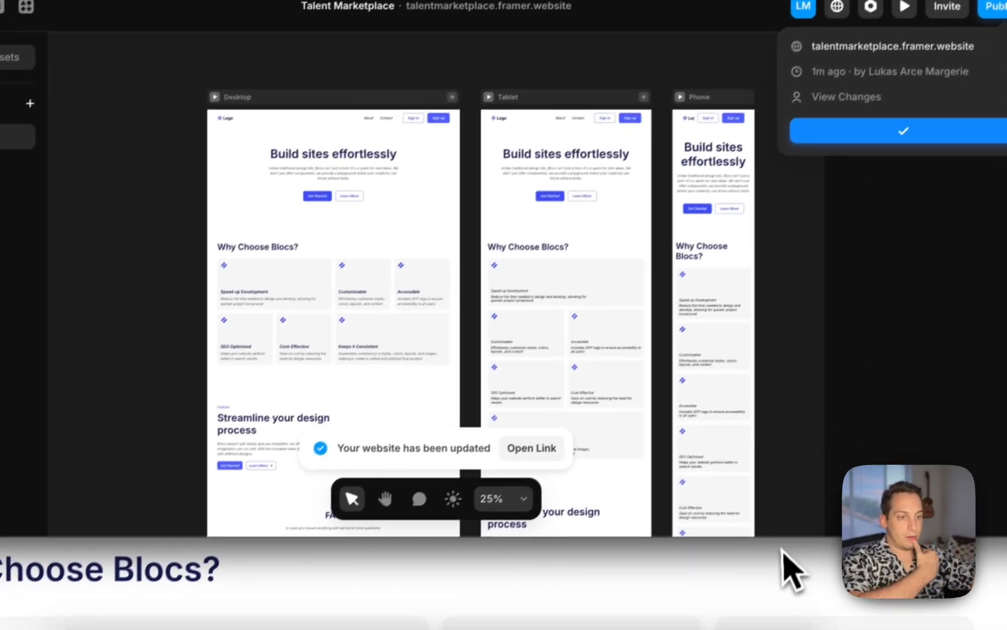
pyautogui.click(744, 585)
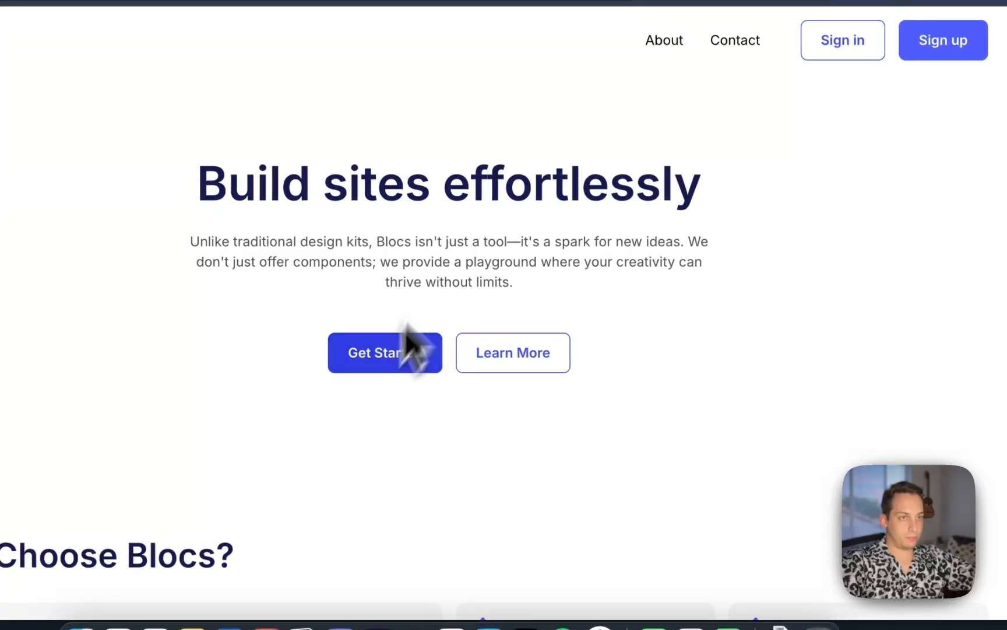
pyautogui.press('super+r')
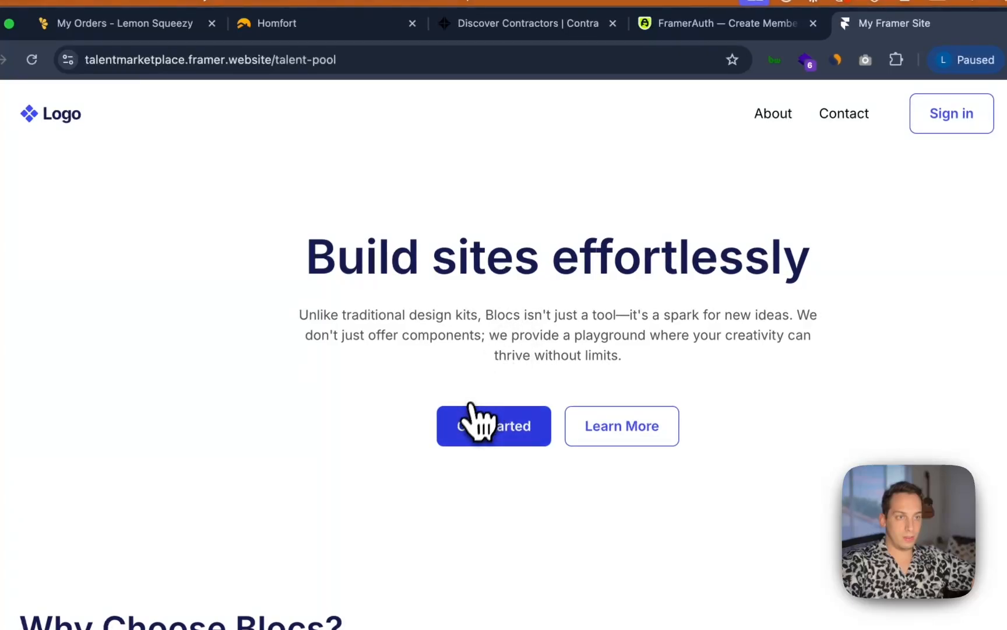
# Go to the site's home page by removing talent-pool from the address
pyautogui.click(344, 58)
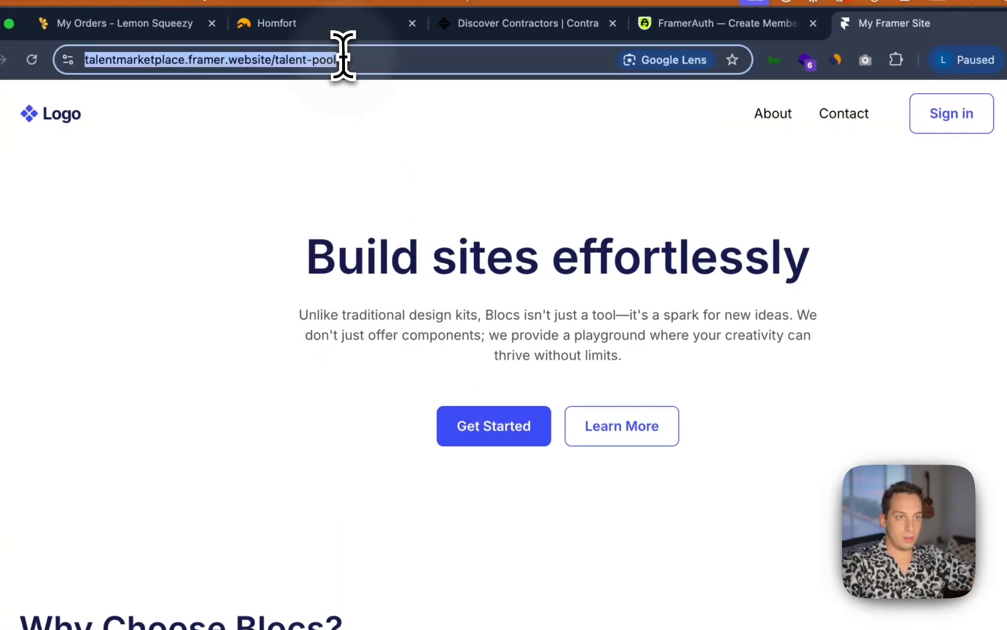
pyautogui.click(343, 58)
pyautogui.press('BackSpace')
pyautogui.press('BackSpace')
pyautogui.press('BackSpace')
pyautogui.press('BackSpace')
pyautogui.press('BackSpace')
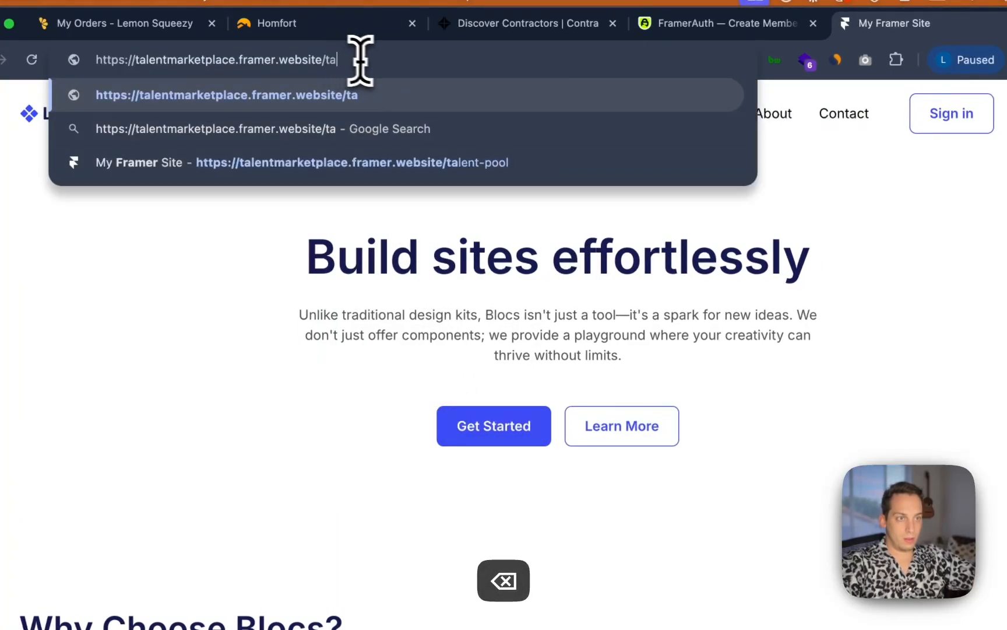
pyautogui.press('Return')
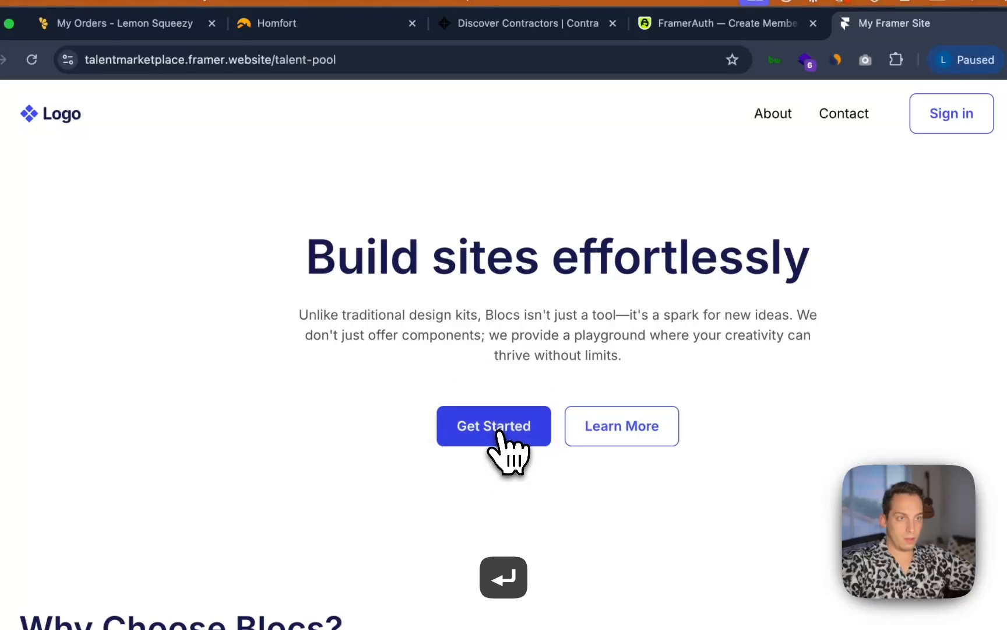
pyautogui.moveTo(277, 59); pyautogui.dragTo(341, 61)
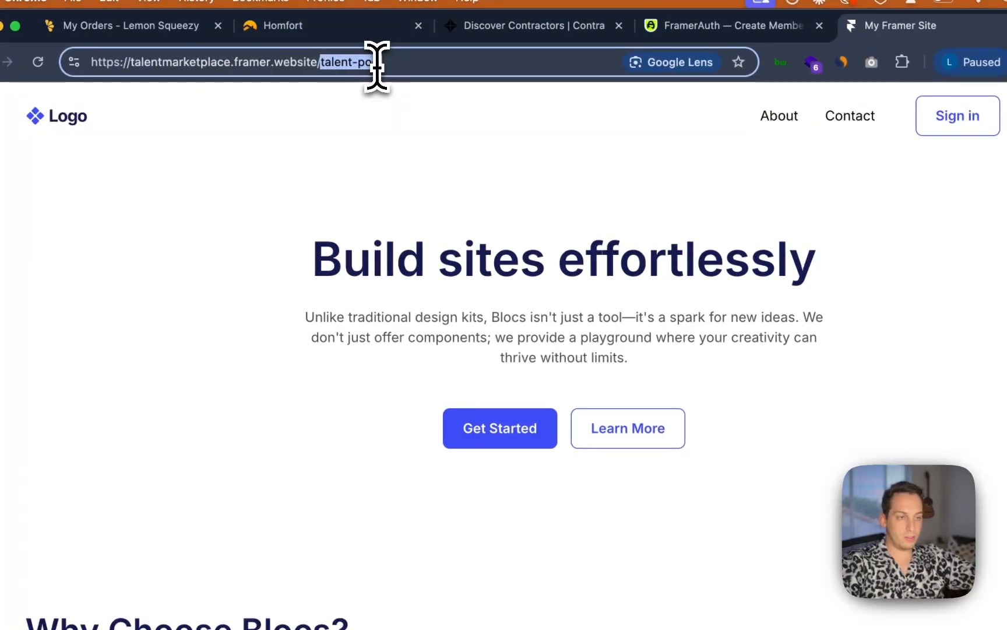
pyautogui.press('BackSpace')
pyautogui.press('Return')
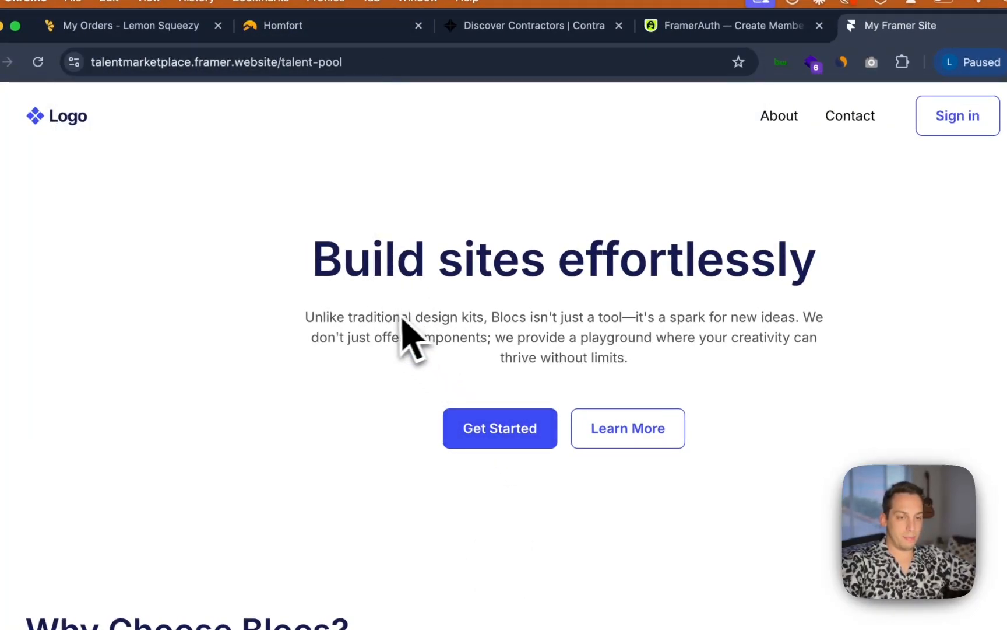
# Inspect the Get Started button's link on the /talent-pool page and on the Home page
pyautogui.click(582, 612)
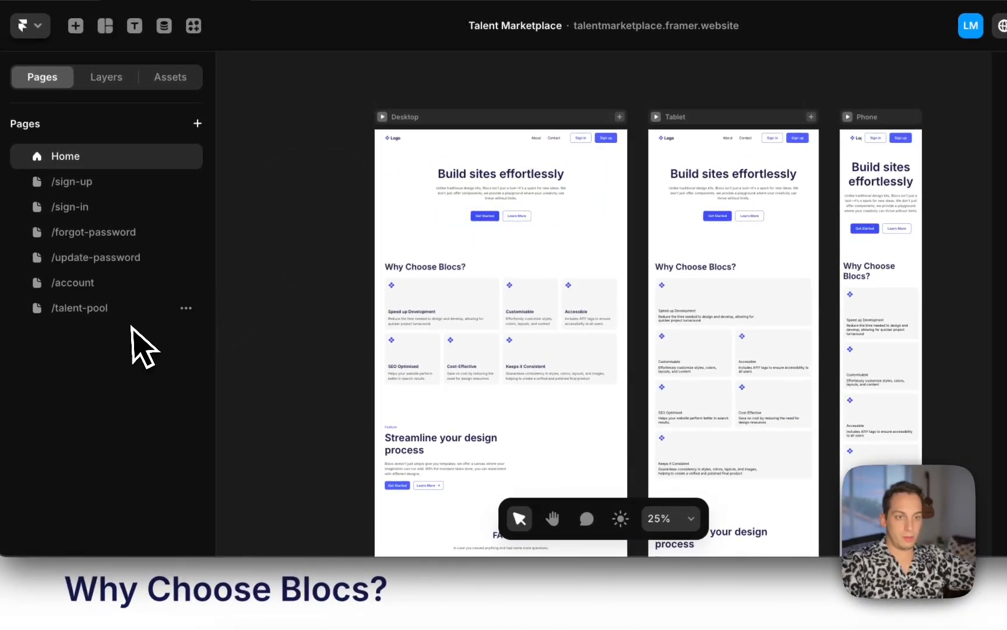
pyautogui.click(159, 308)
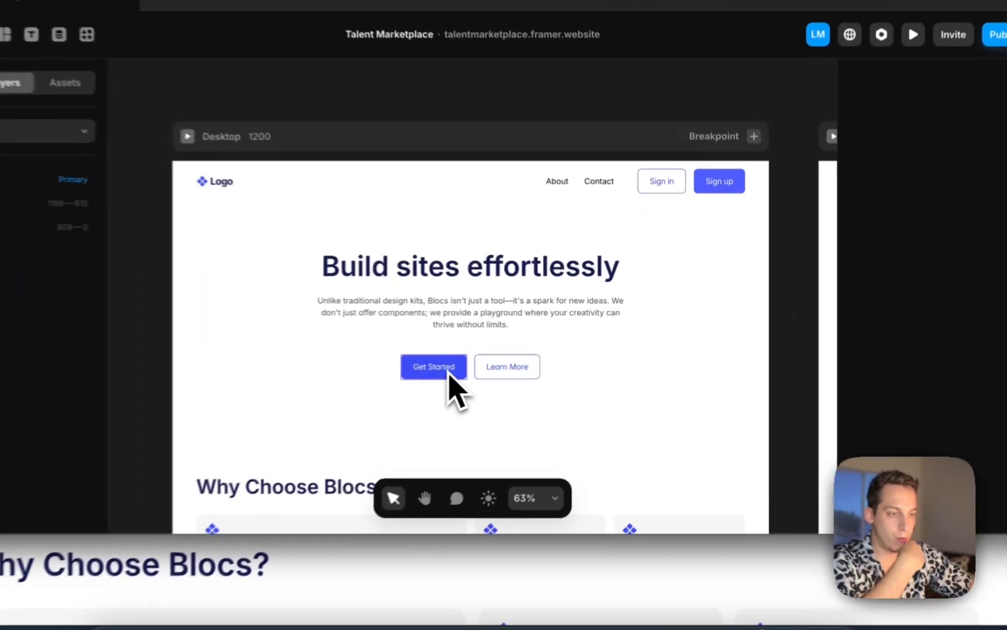
pyautogui.click(469, 359)
pyautogui.click(355, 97)
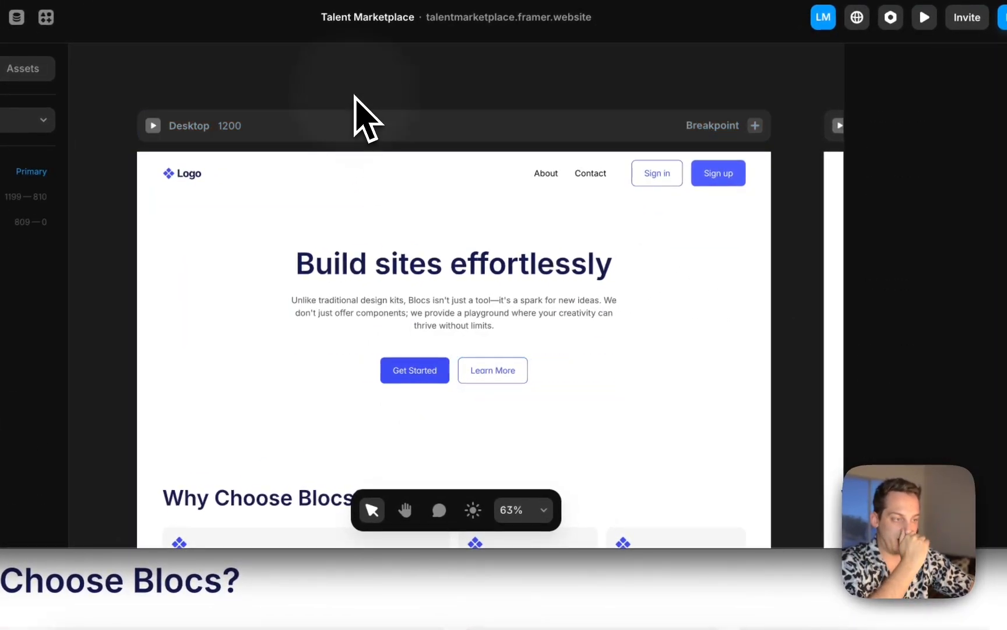
pyautogui.click(419, 388)
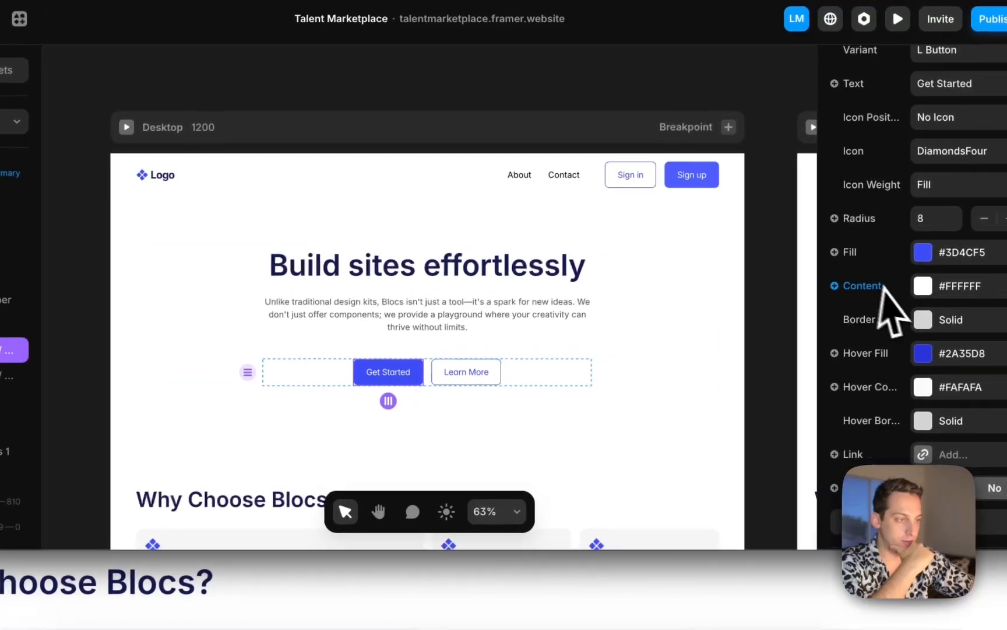
pyautogui.scroll(-3, 894, 309)
pyautogui.click(932, 338)
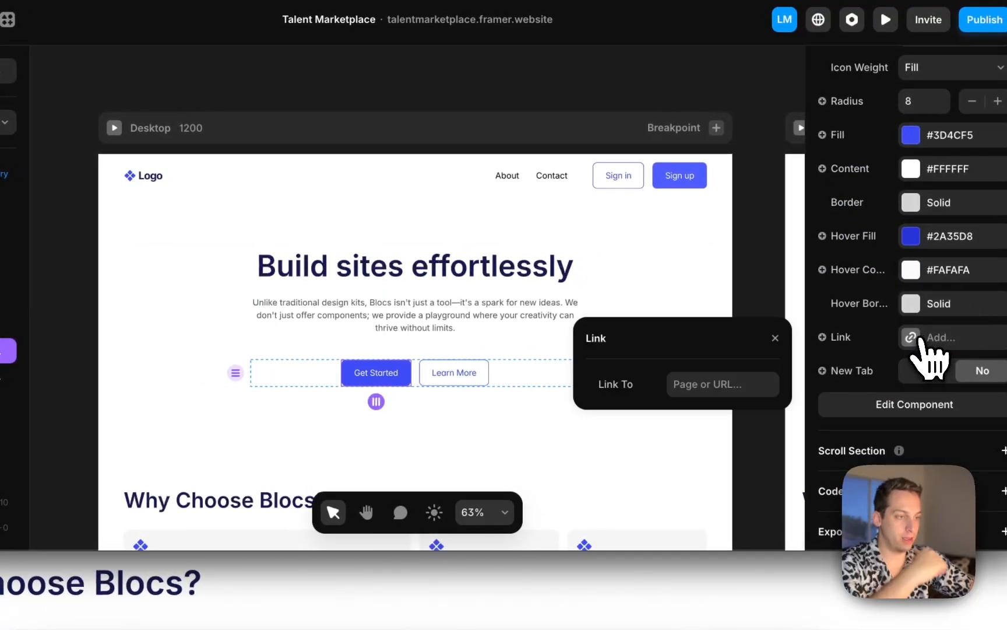
pyautogui.click(749, 383)
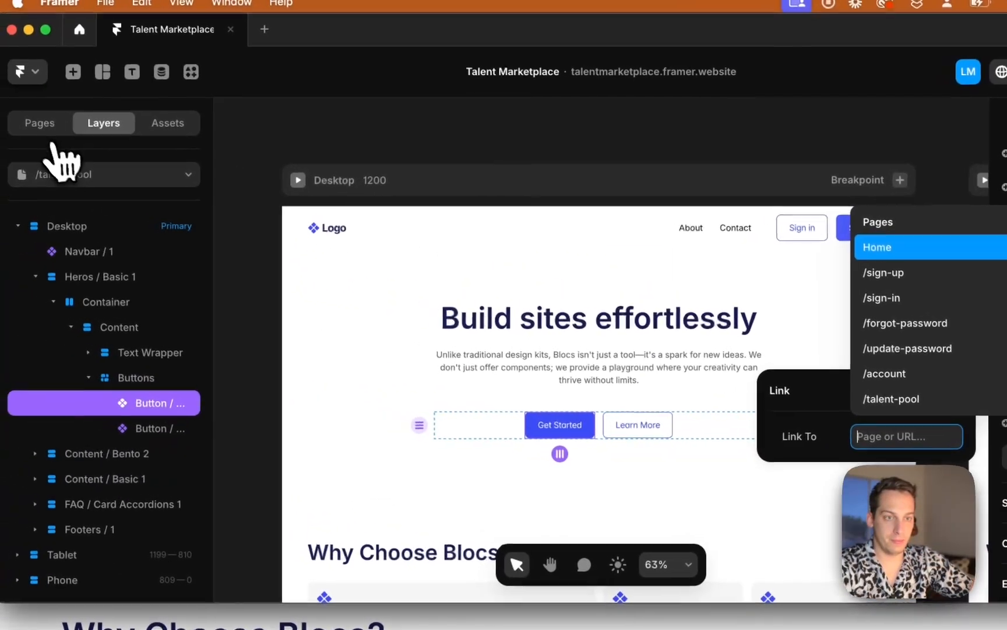
pyautogui.click(48, 113)
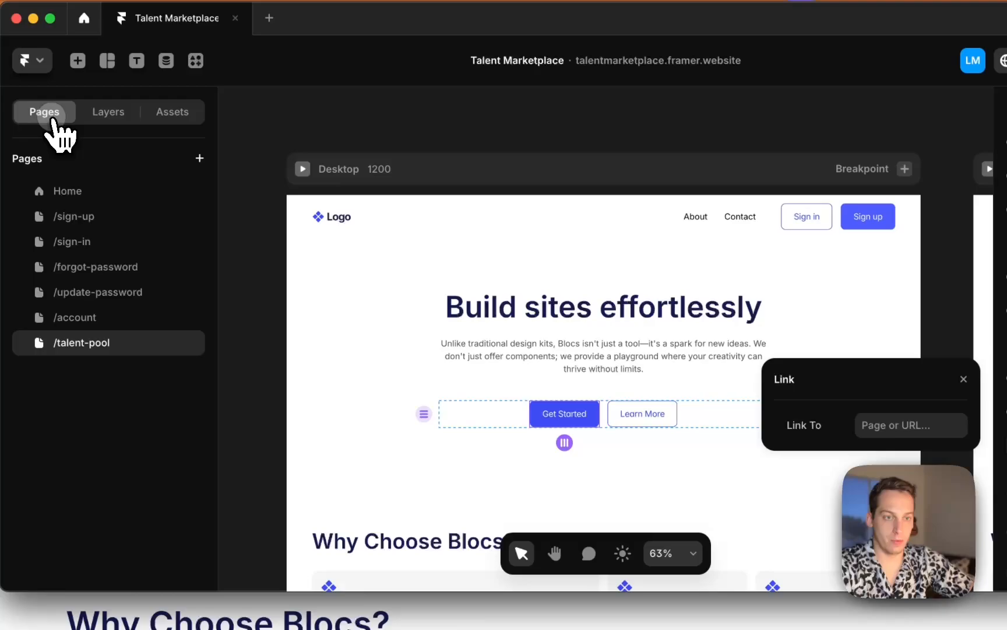
pyautogui.click(67, 191)
pyautogui.scroll(5, 484, 252)
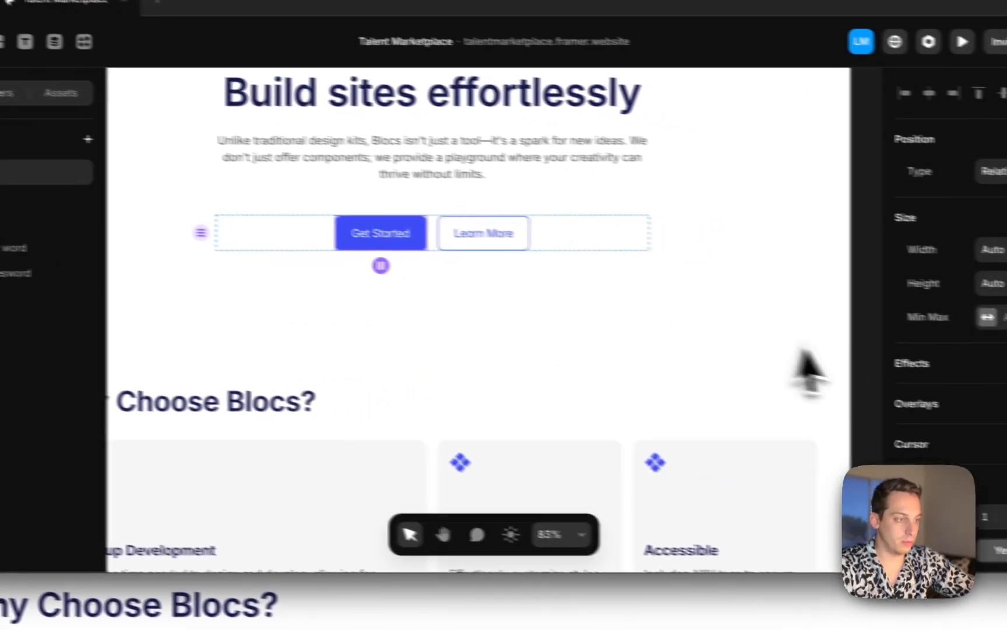
pyautogui.scroll(-10, 883, 315)
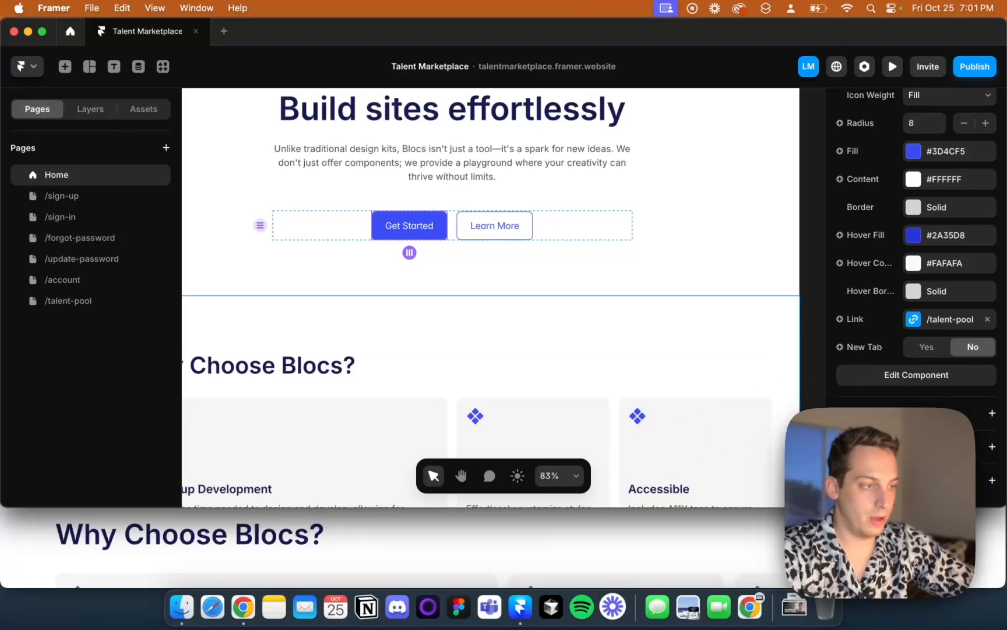
pyautogui.scroll(5, 923, 402)
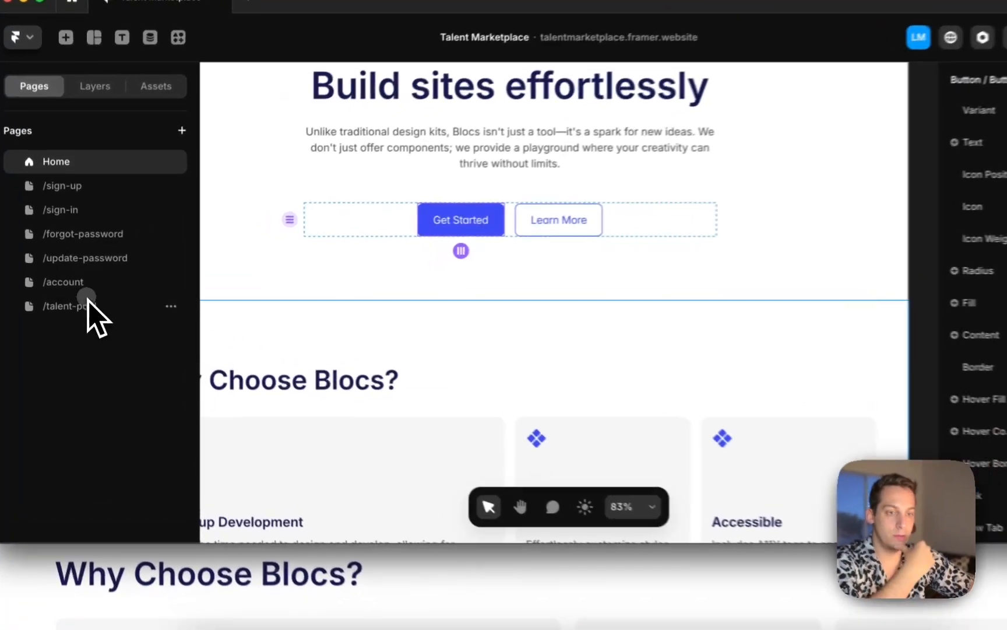
# Change the /talent-pool page's hero heading to Talent Pool
pyautogui.click(81, 298)
pyautogui.click(157, 300)
pyautogui.click(401, 304)
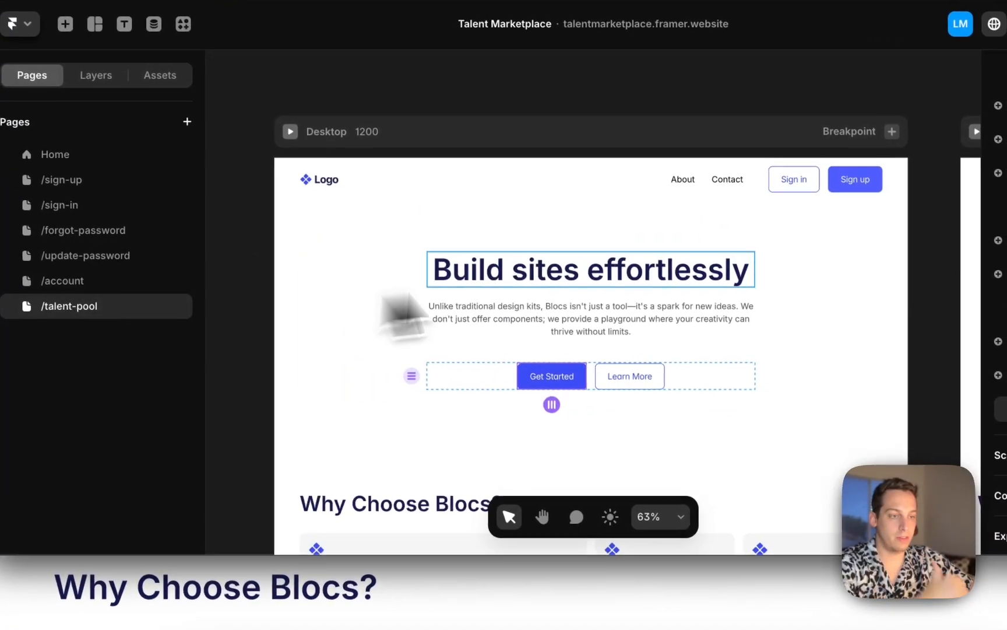
pyautogui.doubleClick(580, 281)
pyautogui.write('Talent')
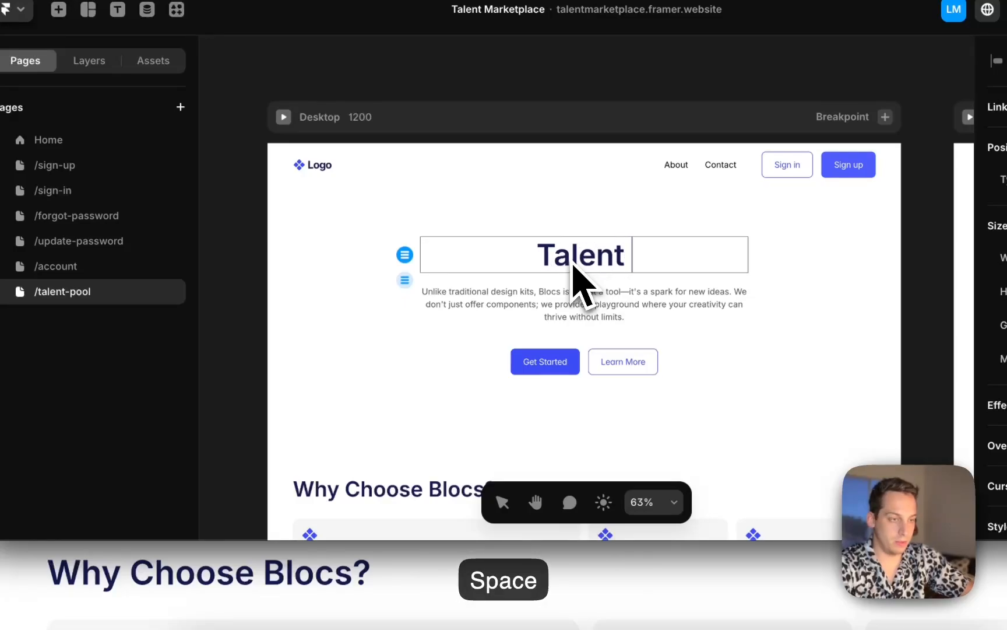
pyautogui.write(' Pool')
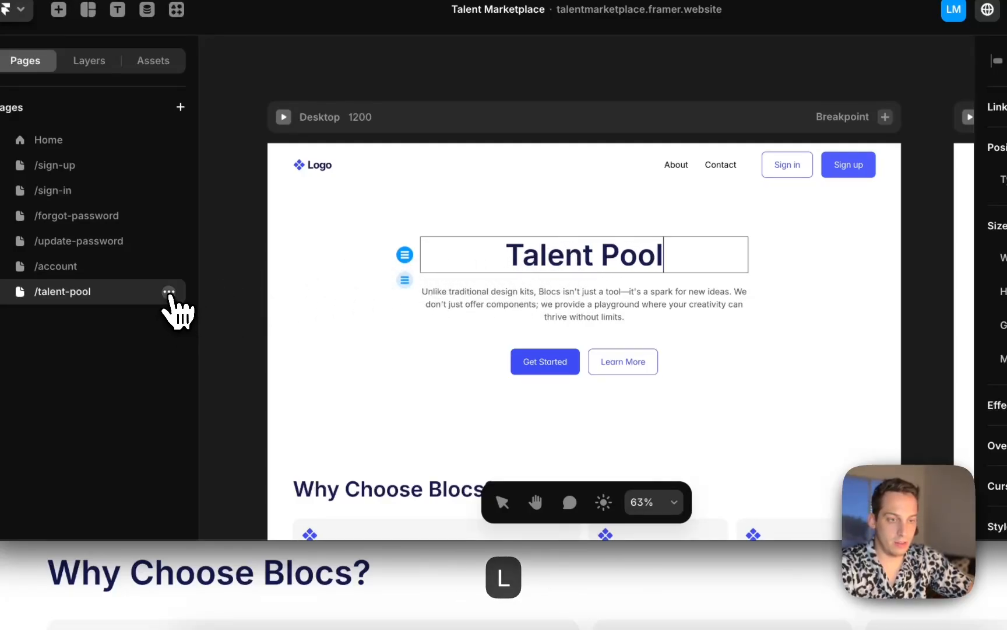
# Duplicate the /talent-pool page, rename the copy /access-denied, and change its heading to Access Denied
pyautogui.click(169, 291)
pyautogui.click(211, 406)
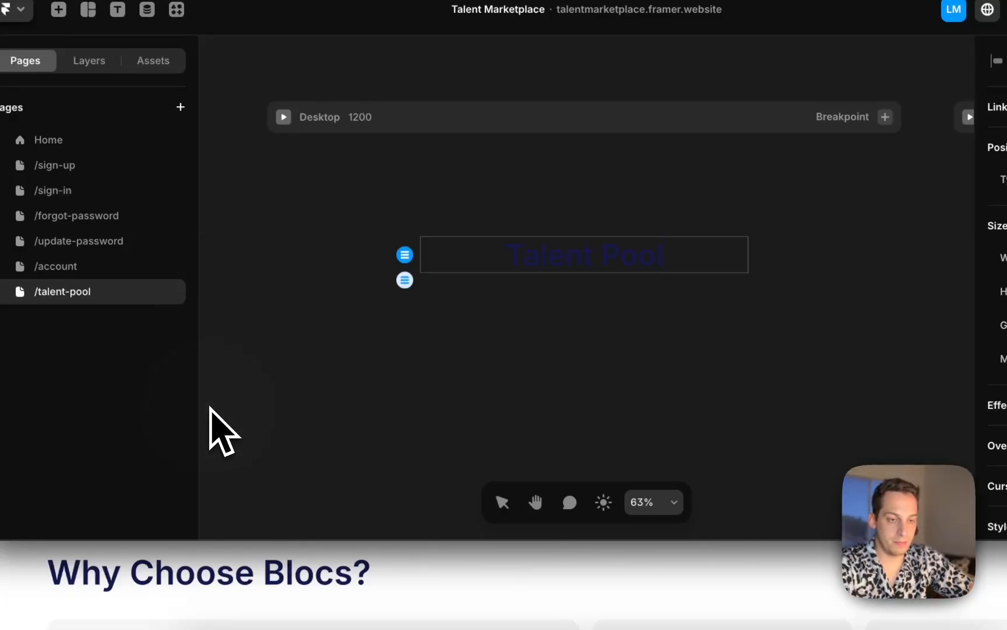
pyautogui.doubleClick(102, 319)
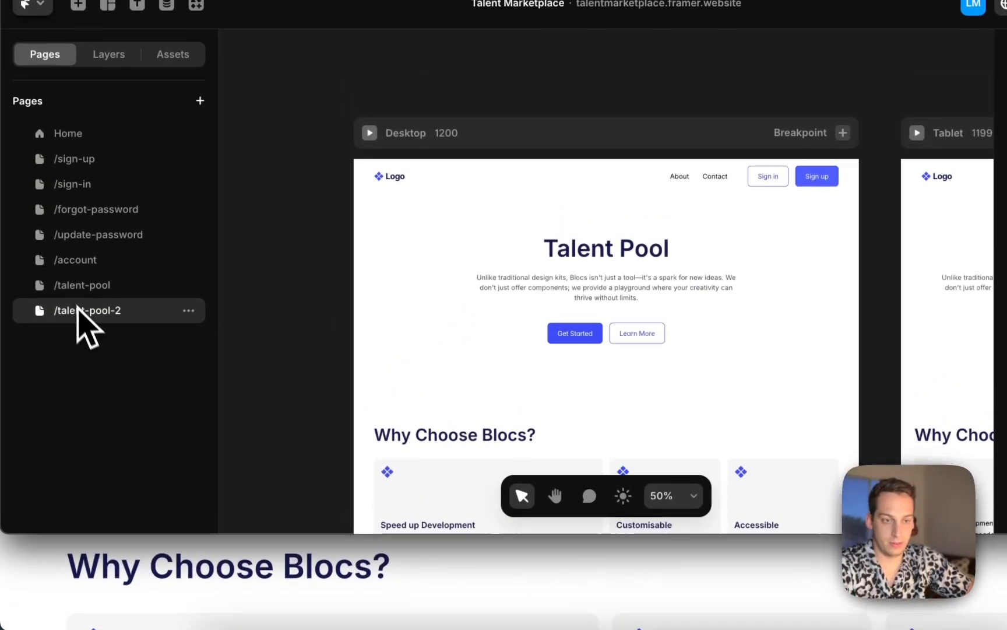
pyautogui.doubleClick(82, 259)
pyautogui.write('/access-denied')
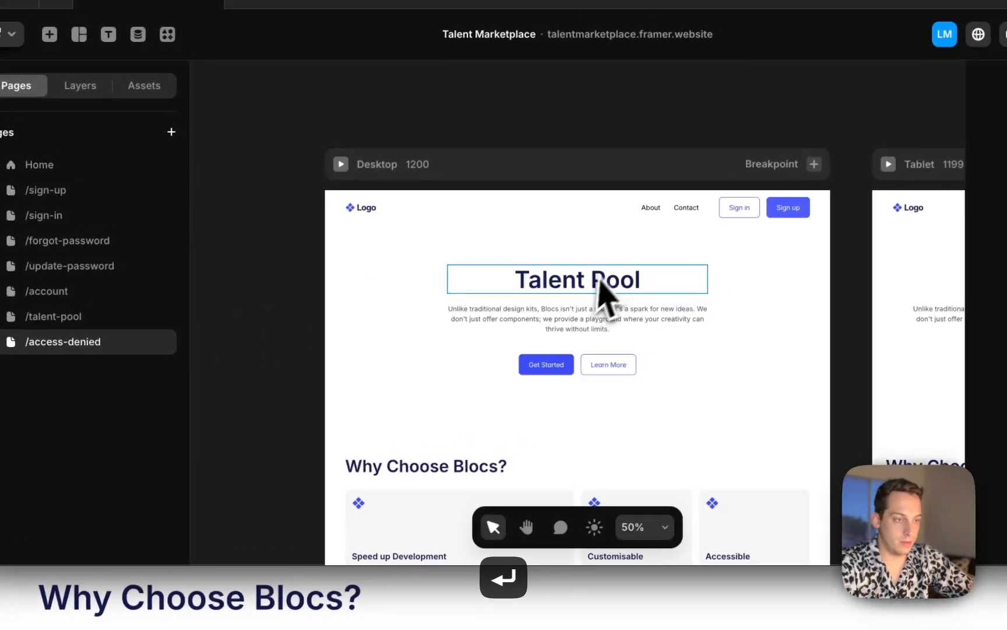
pyautogui.doubleClick(608, 258)
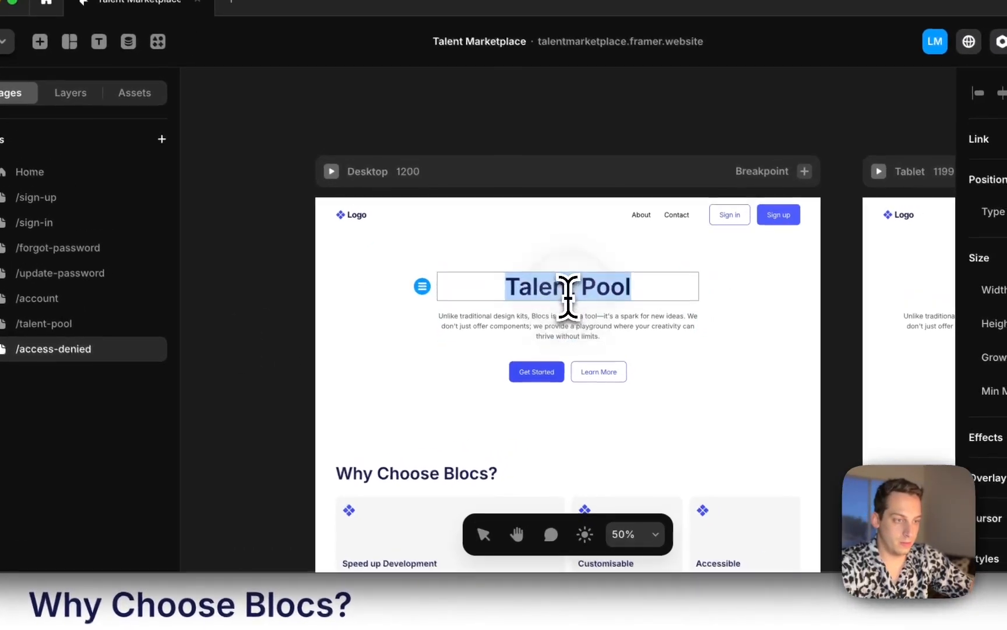
pyautogui.press('BackSpace')
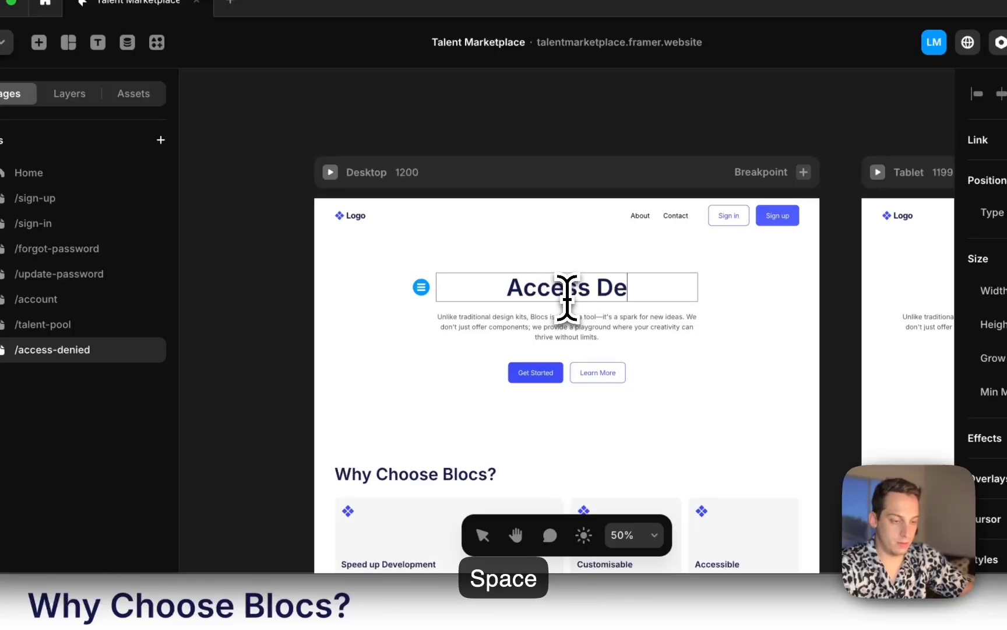
# Review the Home page's hero Talent Pool buttons and their links to /talent-pool and /access-denied
pyautogui.click(43, 175)
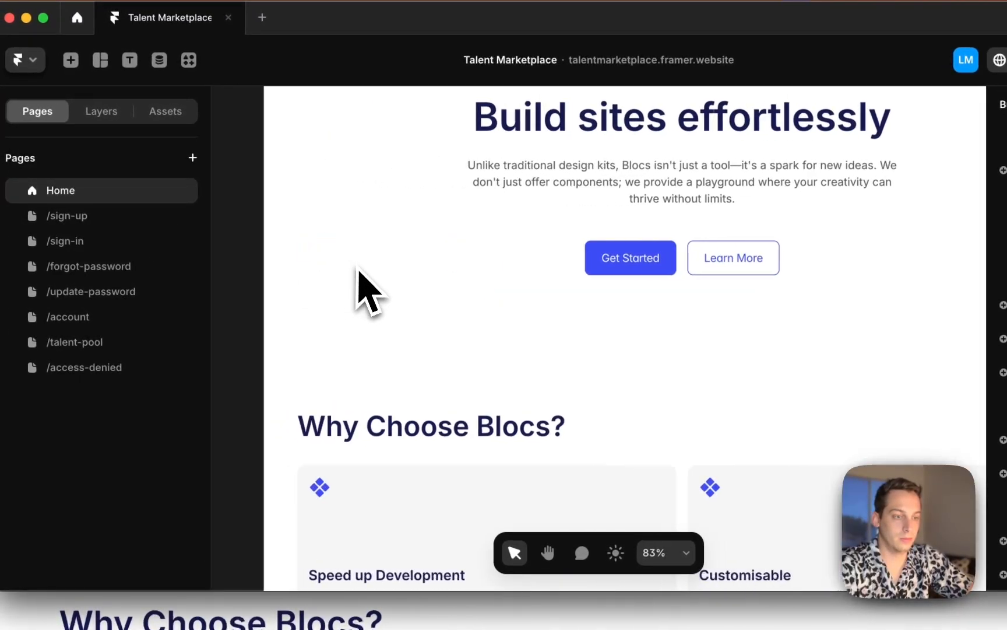
pyautogui.scroll(-5, 358, 269)
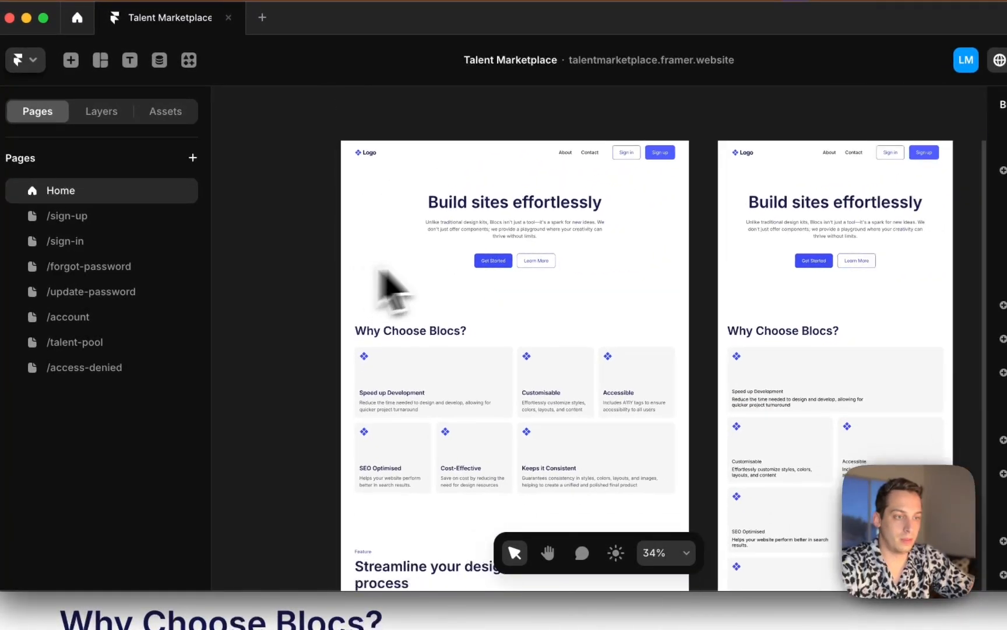
pyautogui.click(495, 257)
pyautogui.scroll(3, 494, 258)
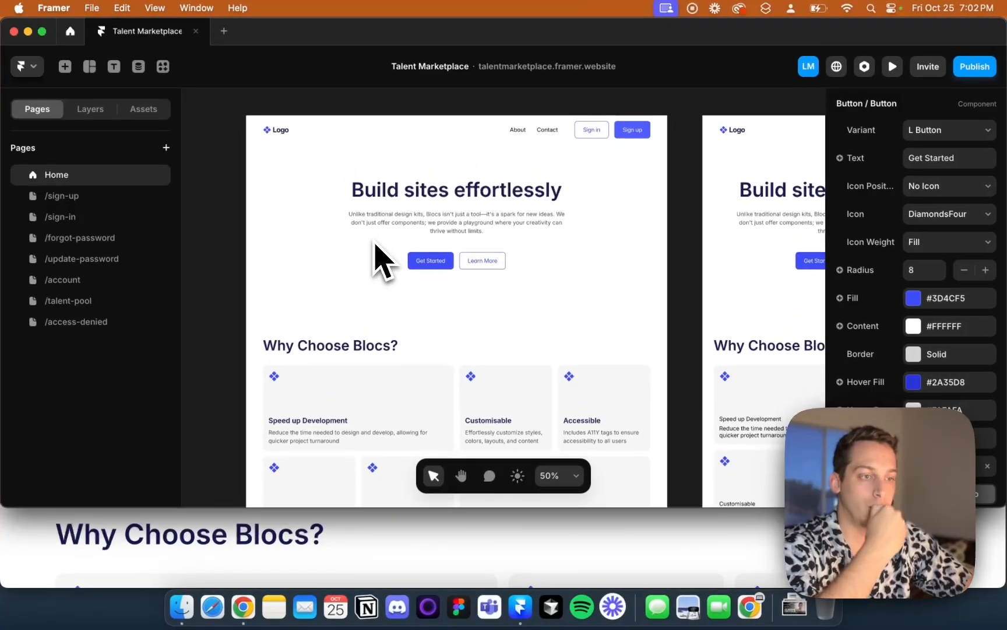
pyautogui.scroll(-3, 375, 245)
pyautogui.scroll(3, 375, 247)
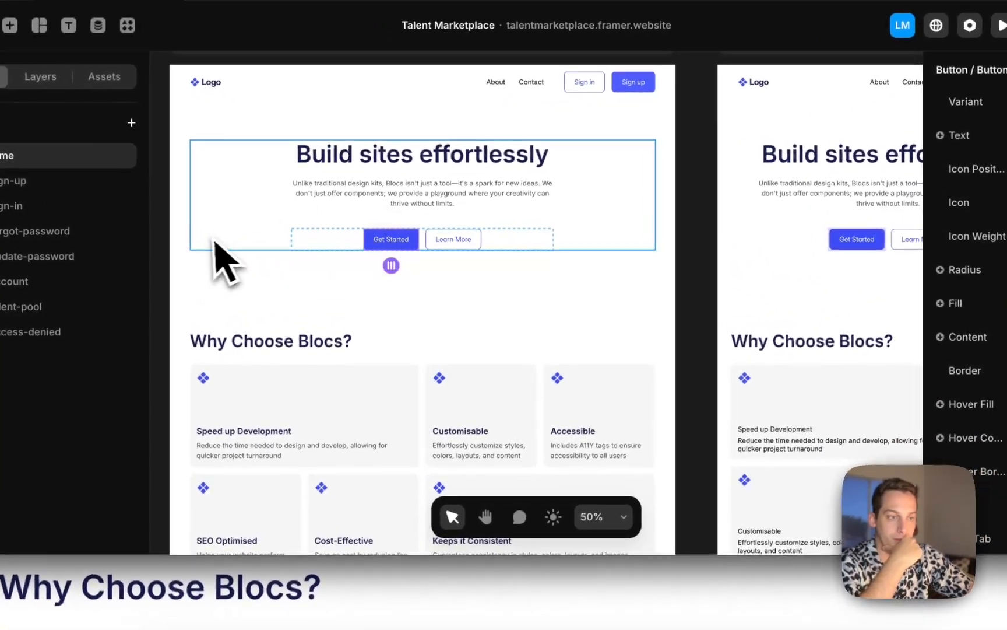
pyautogui.hscroll(-2, 214, 239)
pyautogui.click(205, 235)
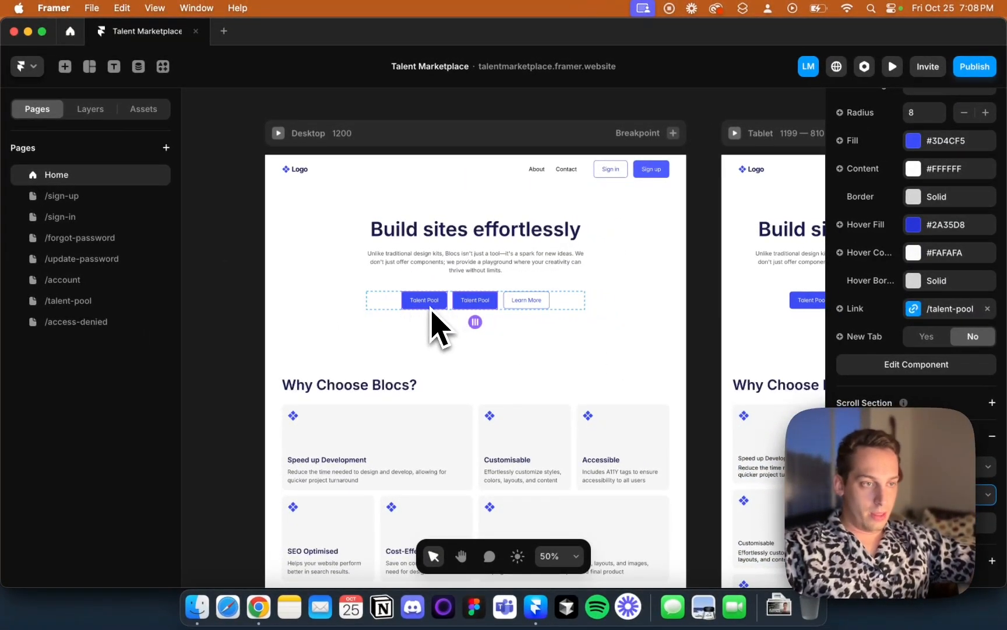
pyautogui.click(428, 300)
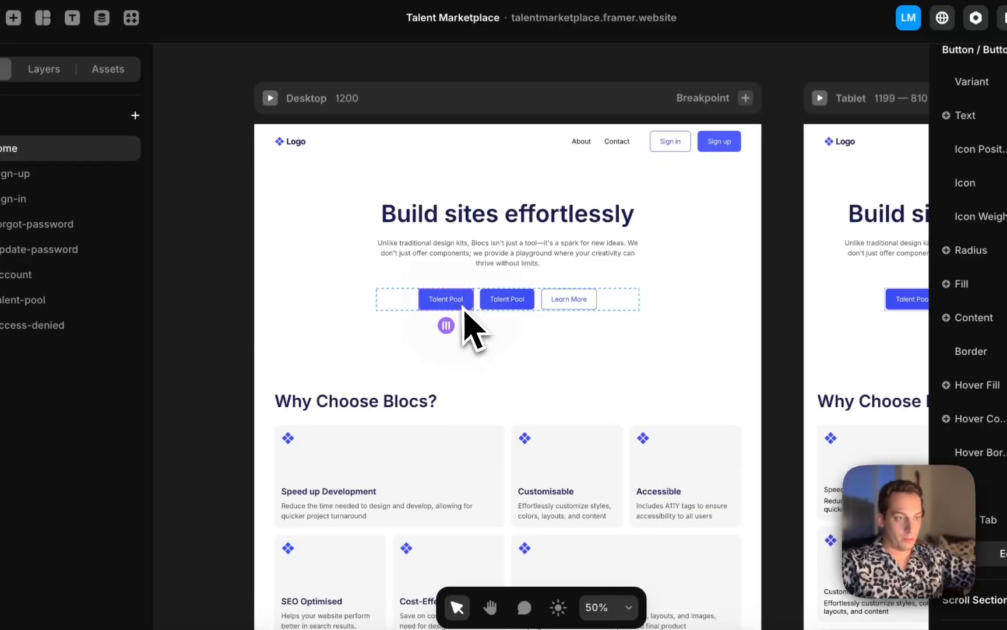
pyautogui.scroll(-3, 1004, 344)
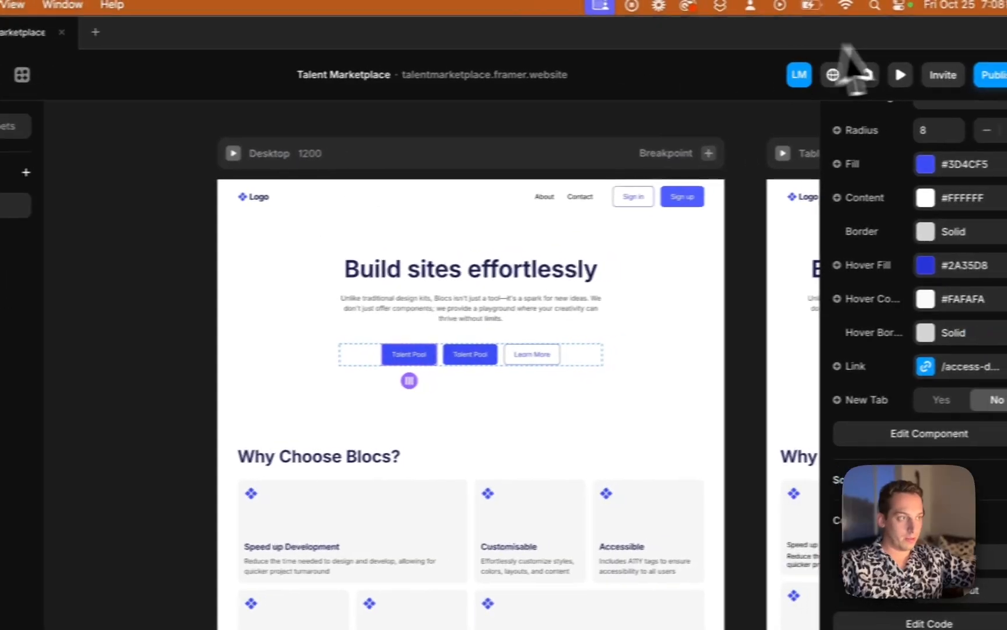
# Publish the site update and reload the live home page in the browser
pyautogui.click(994, 24)
pyautogui.click(860, 204)
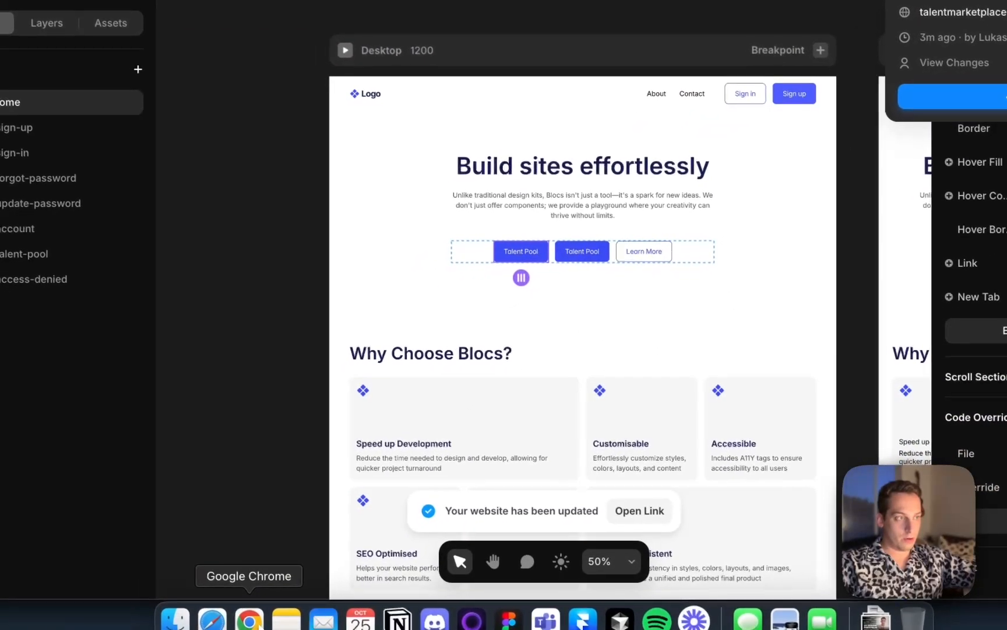
pyautogui.click(255, 612)
pyautogui.click(670, 17)
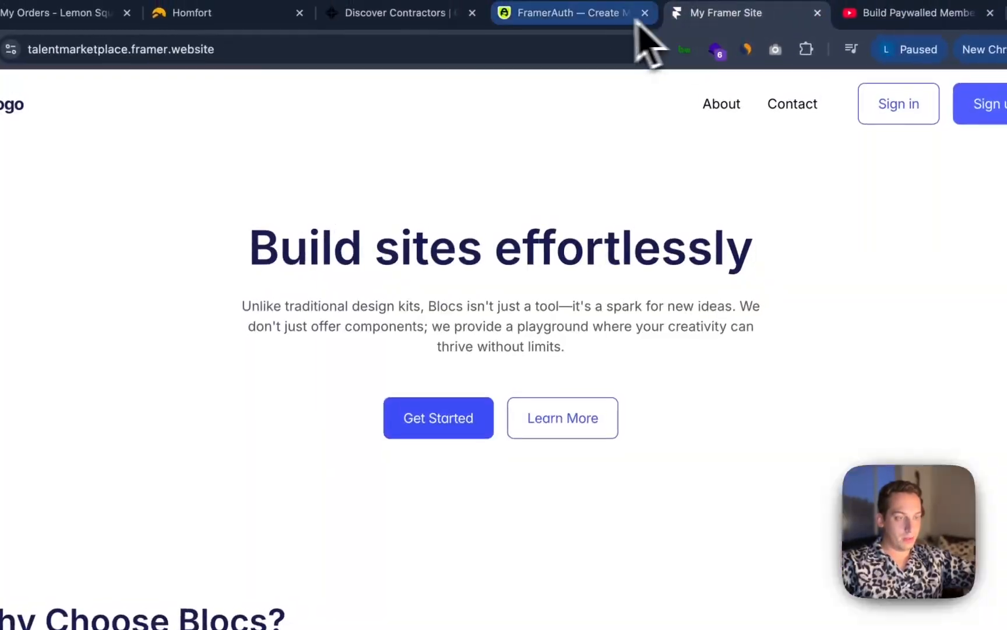
pyautogui.press('super+r')
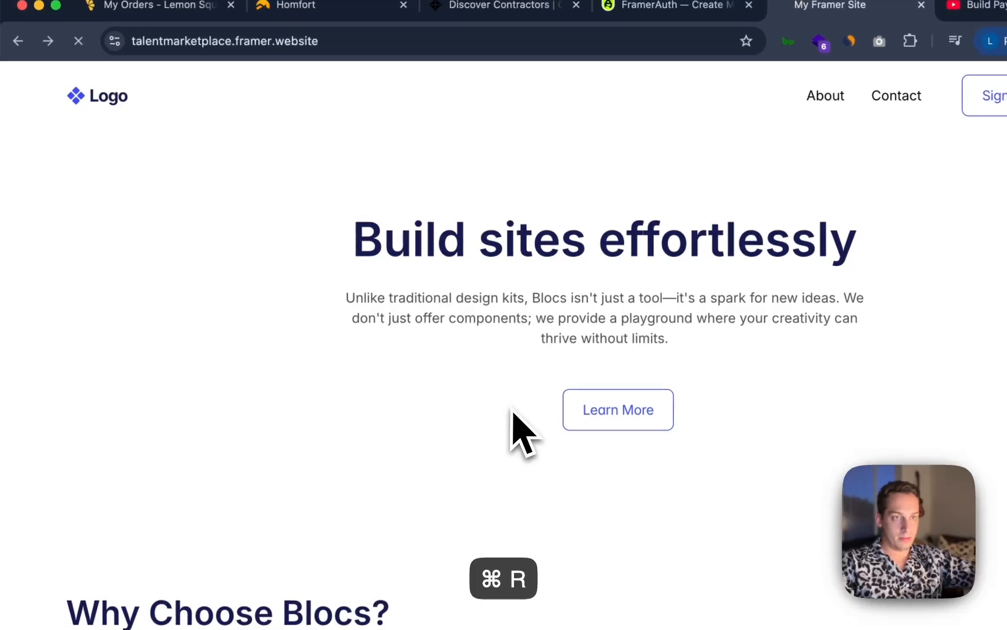
pyautogui.click(152, 46)
pyautogui.press('Return')
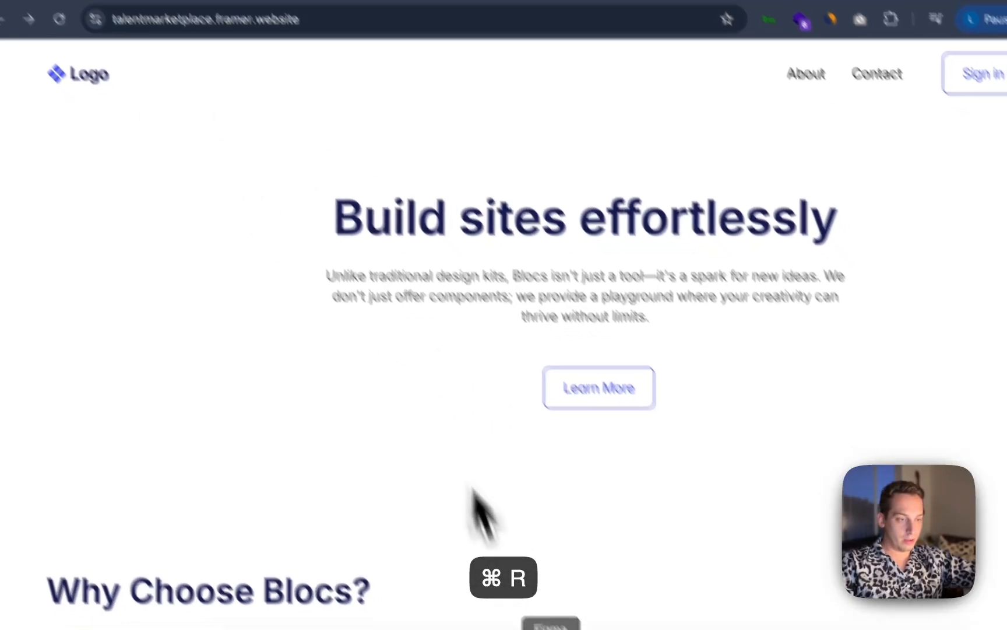
# Update the published site once more and refresh the live home page
pyautogui.click(567, 608)
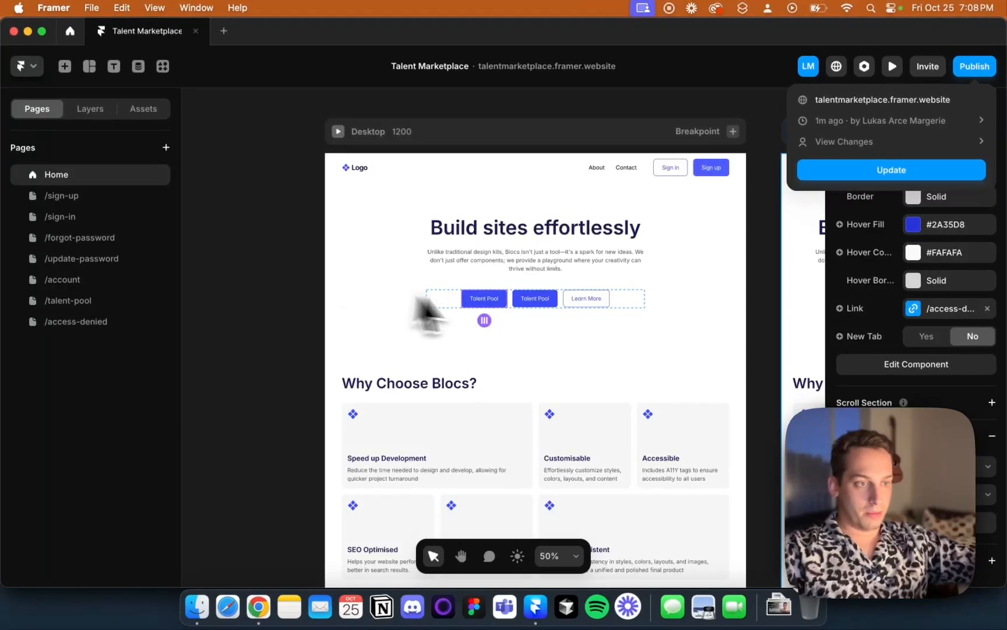
pyautogui.click(891, 170)
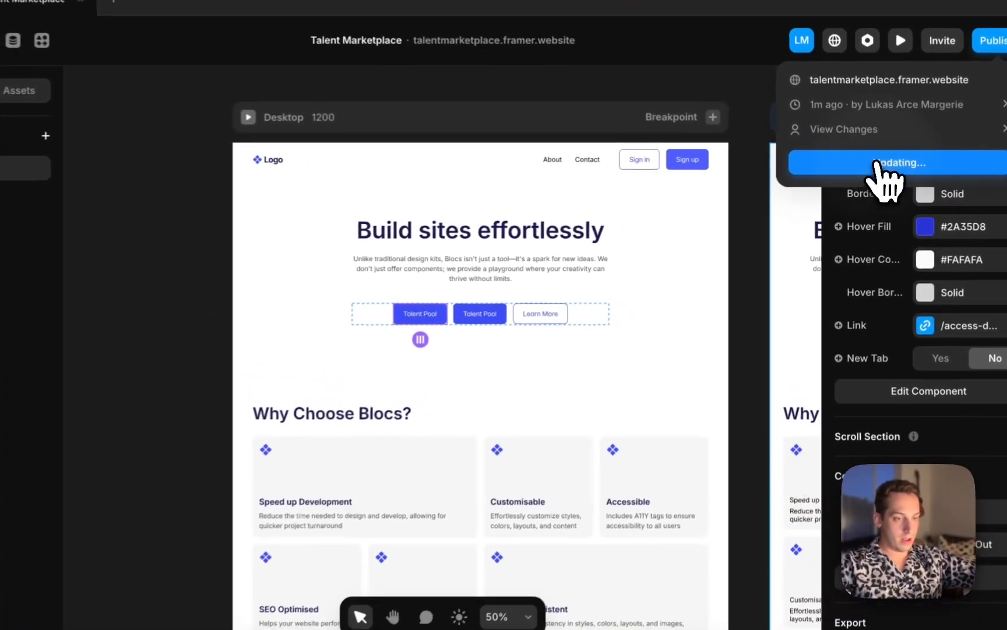
pyautogui.click(258, 607)
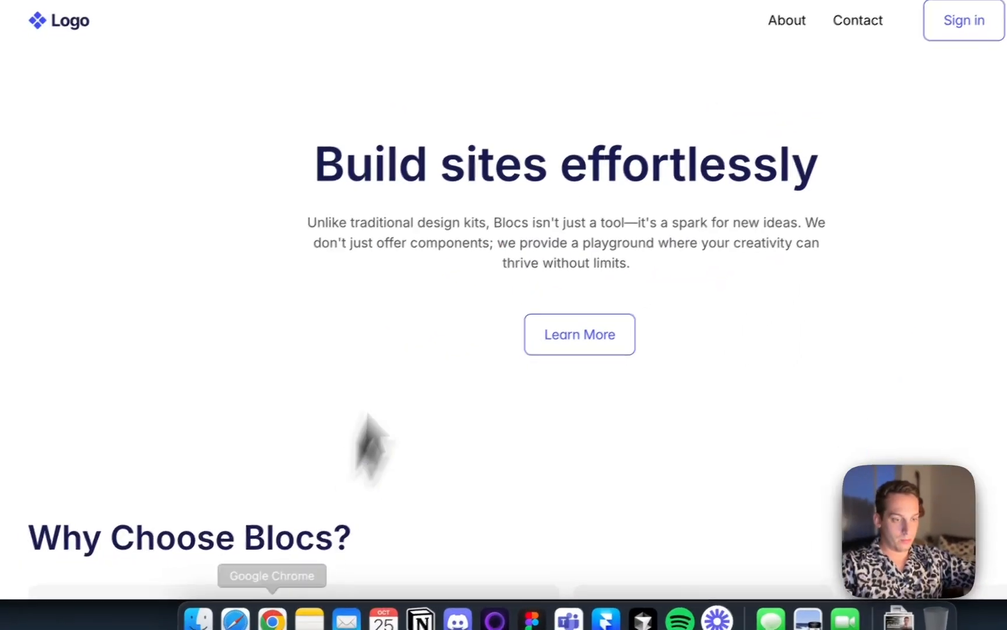
pyautogui.press('super+r')
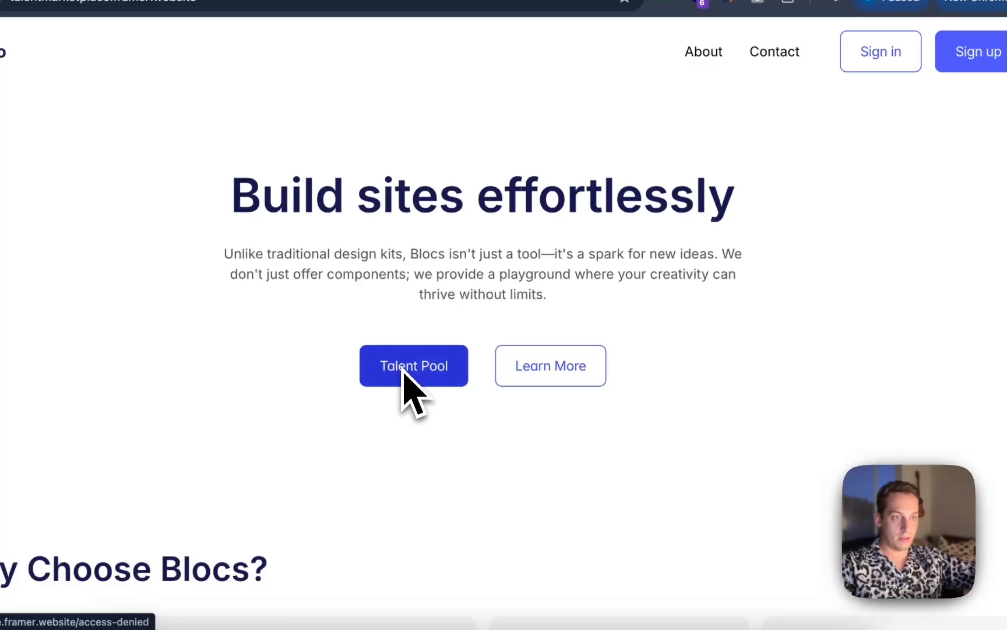
# Follow the Talent Pool button on the live site, then go back to the home page
pyautogui.click(424, 344)
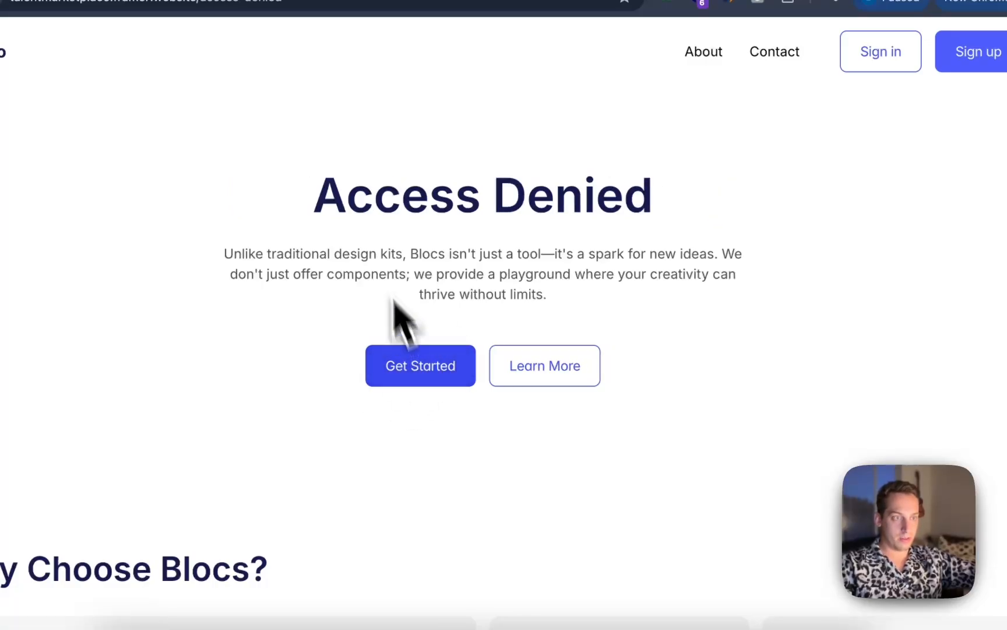
pyautogui.moveTo(321, 193); pyautogui.dragTo(815, 213)
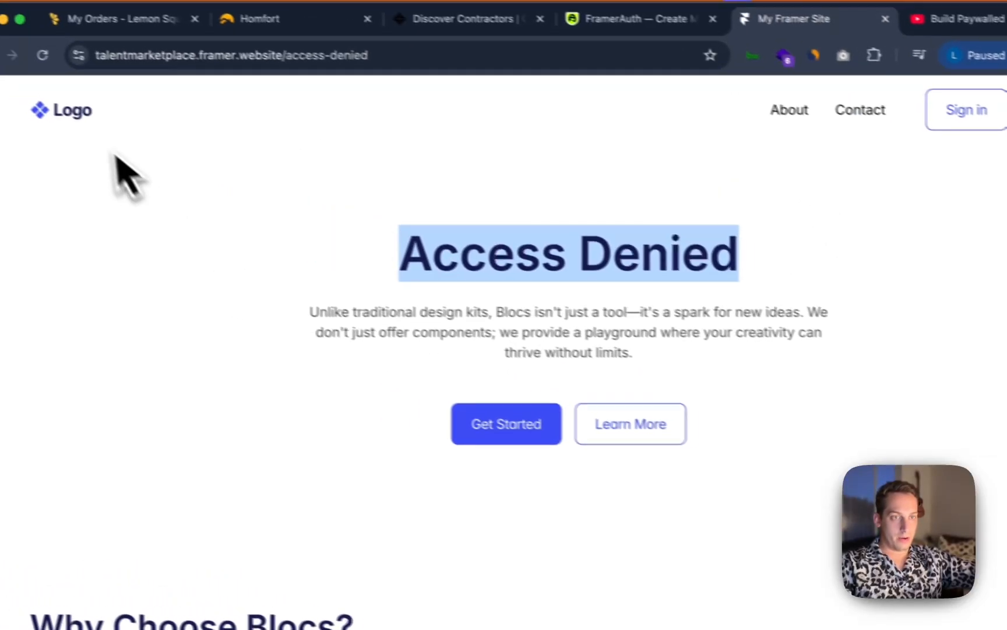
pyautogui.hscroll(-5, 285, 308)
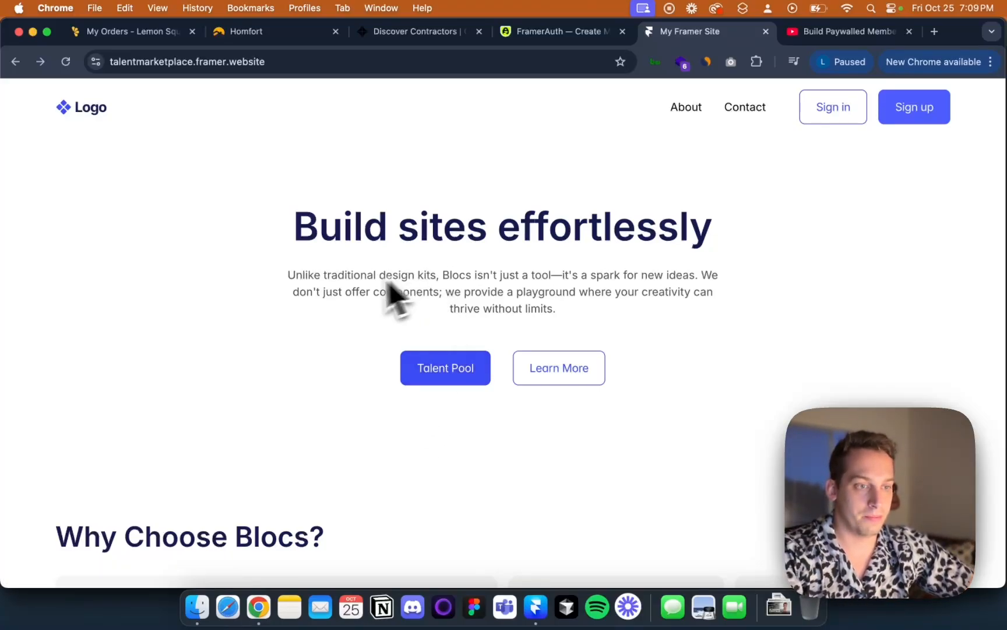
# Switch to Framer, open the Navbar component and link its Sign up button to the /sign-up page
pyautogui.moveTo(287, 276); pyautogui.dragTo(539, 277)
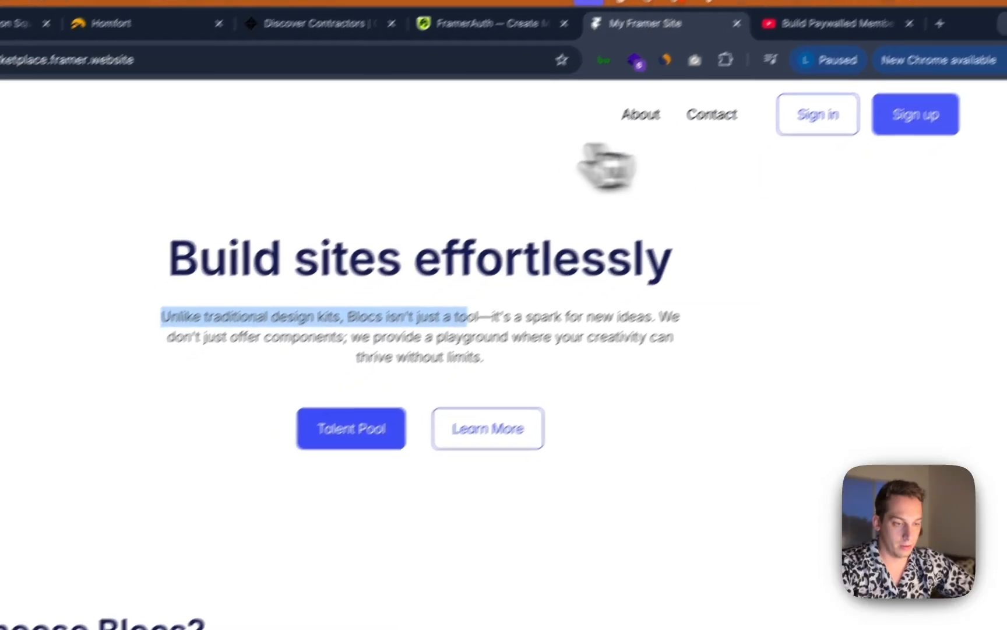
pyautogui.click(520, 611)
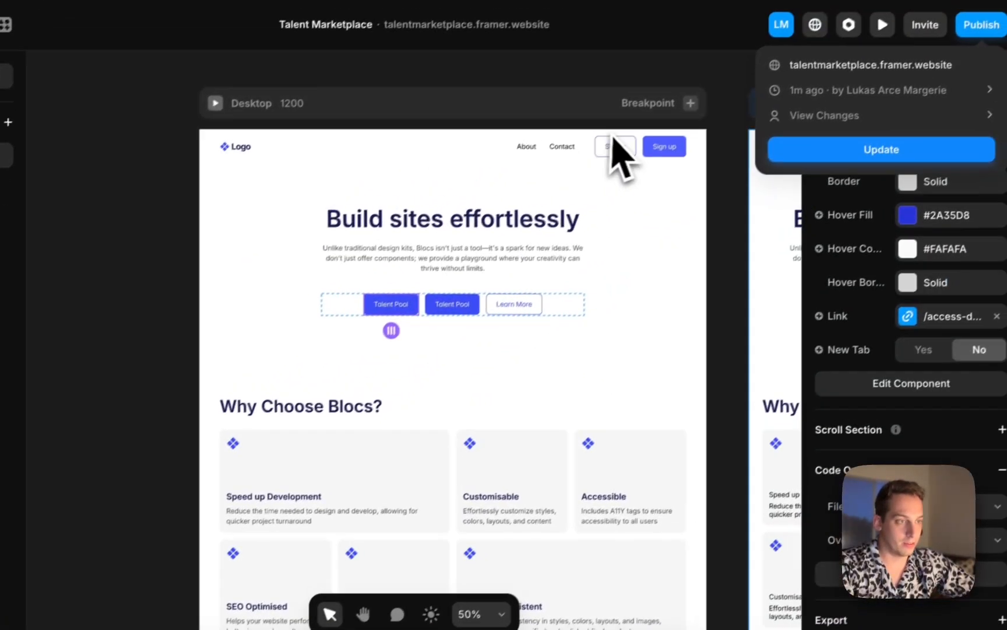
pyautogui.click(612, 140)
pyautogui.doubleClick(586, 148)
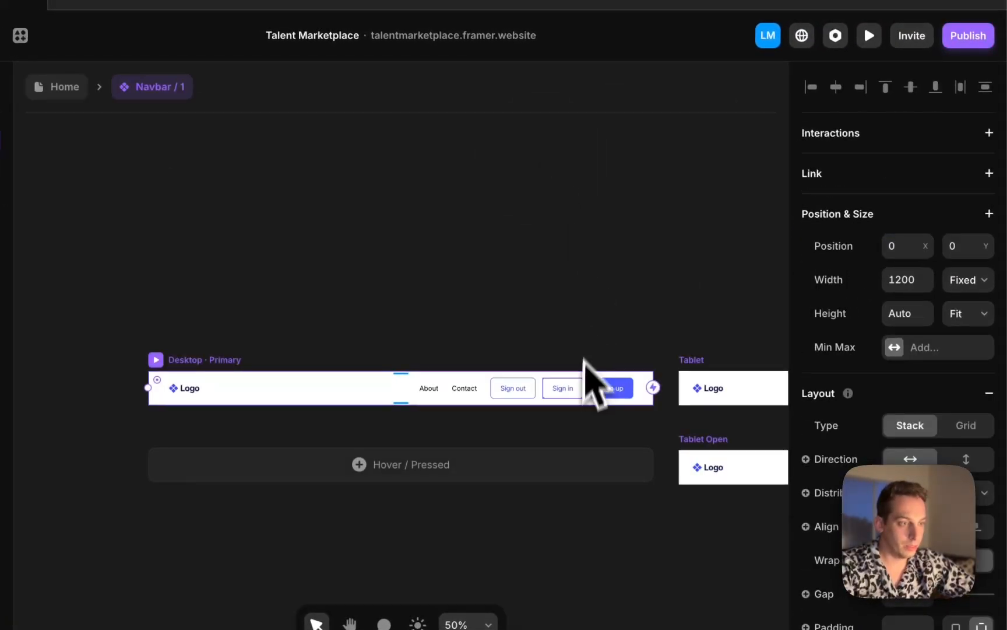
pyautogui.click(604, 391)
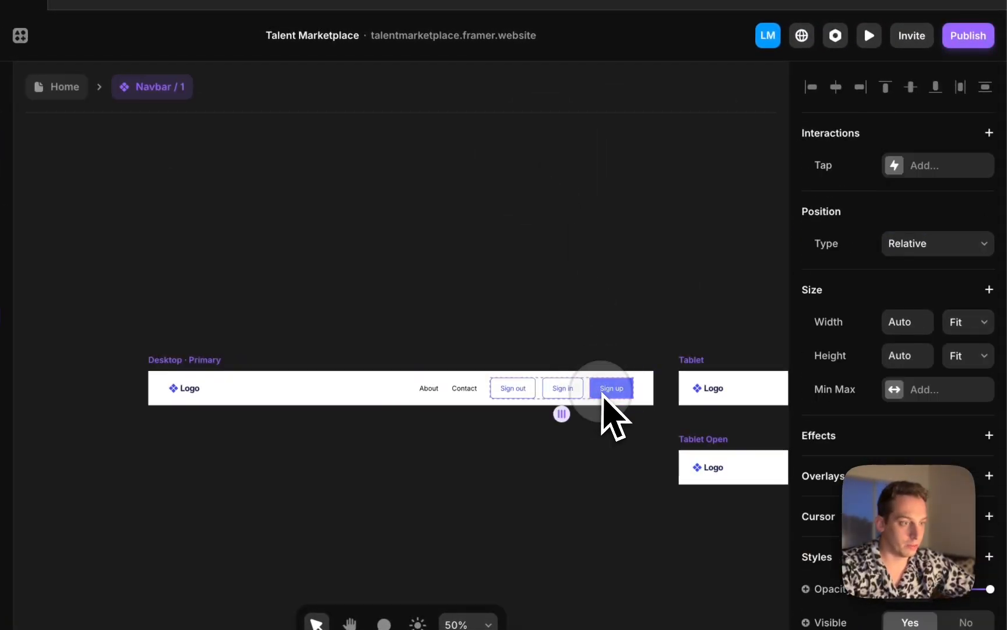
pyautogui.scroll(-10, 883, 405)
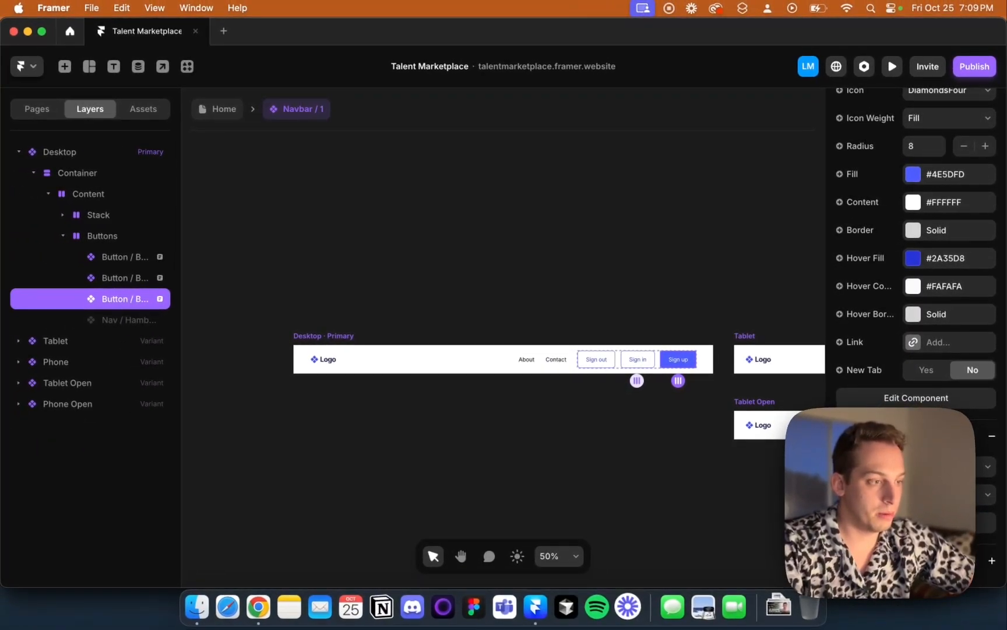
pyautogui.scroll(11, 902, 390)
pyautogui.scroll(-7, 955, 304)
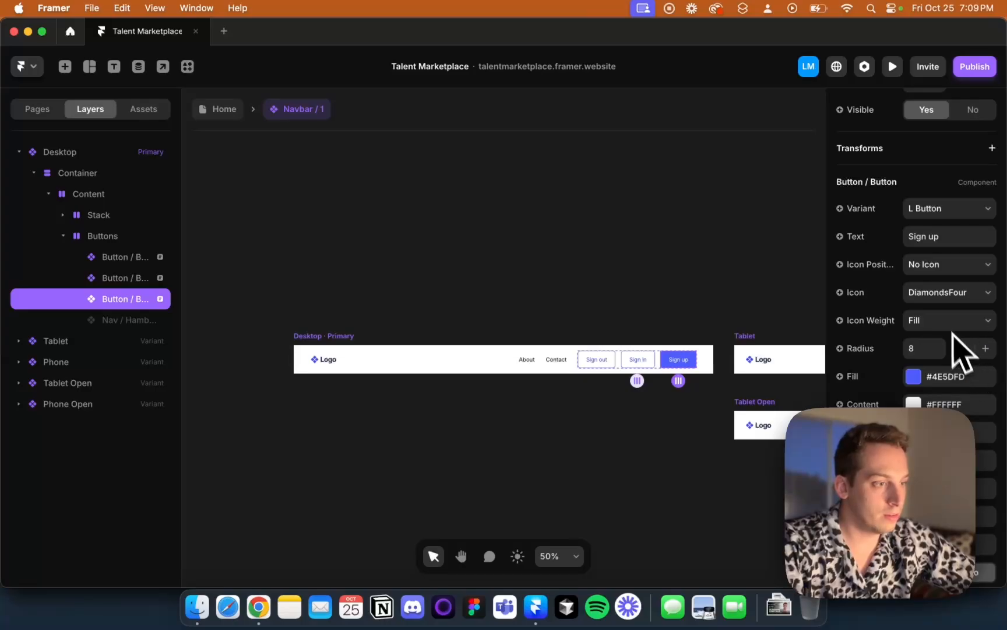
pyautogui.scroll(-3, 939, 385)
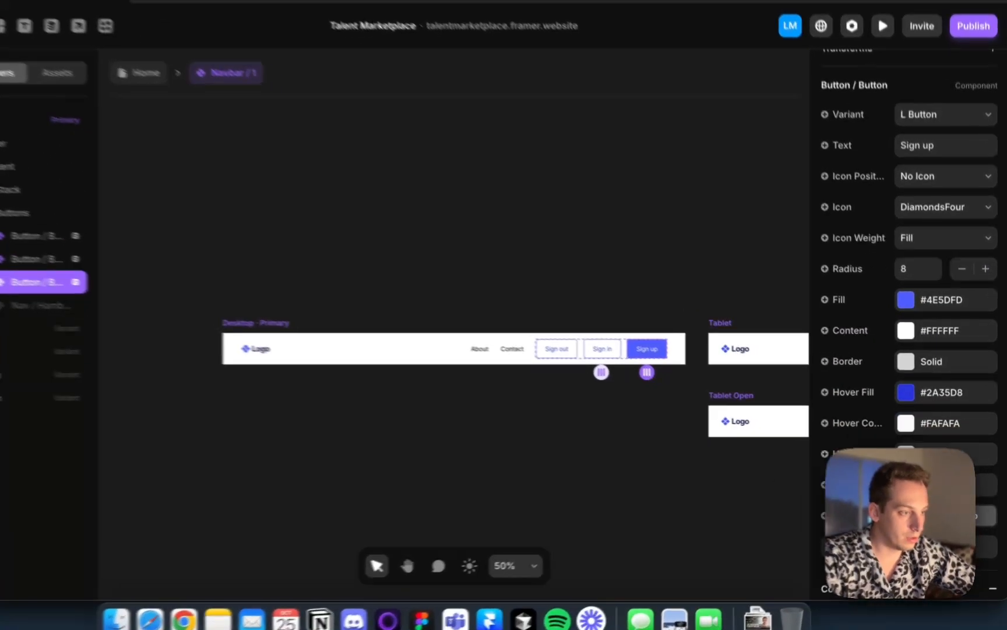
pyautogui.click(945, 485)
pyautogui.click(733, 525)
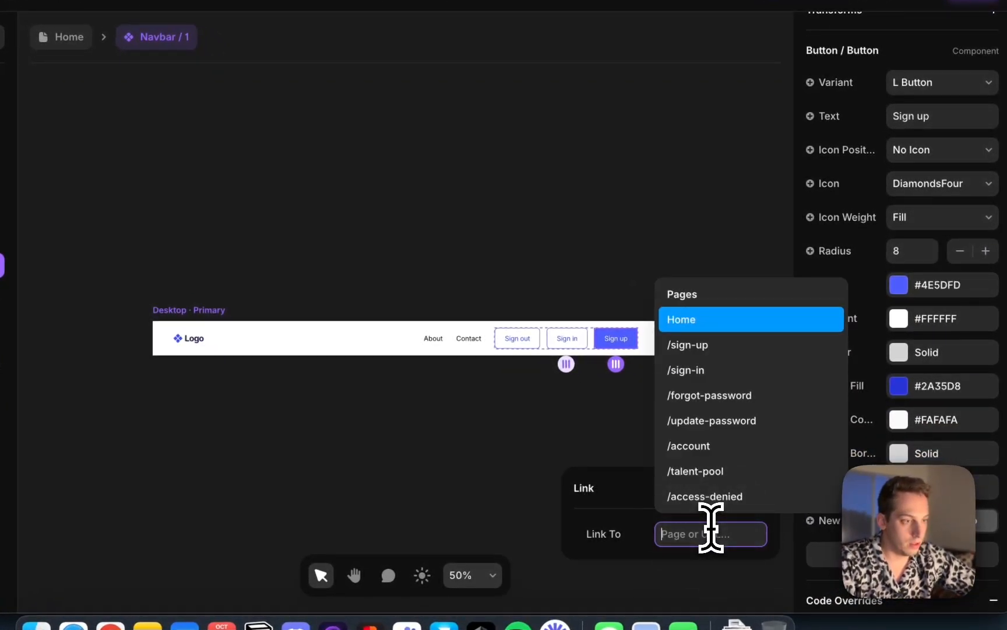
pyautogui.click(715, 344)
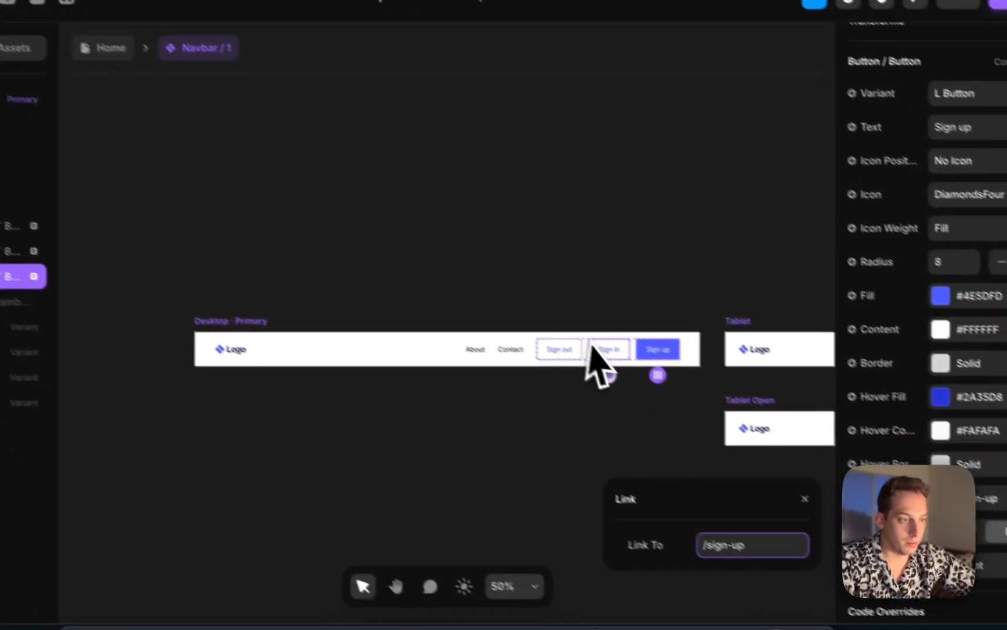
# Link the navbar's Sign in button to the /sign-in page
pyautogui.click(591, 346)
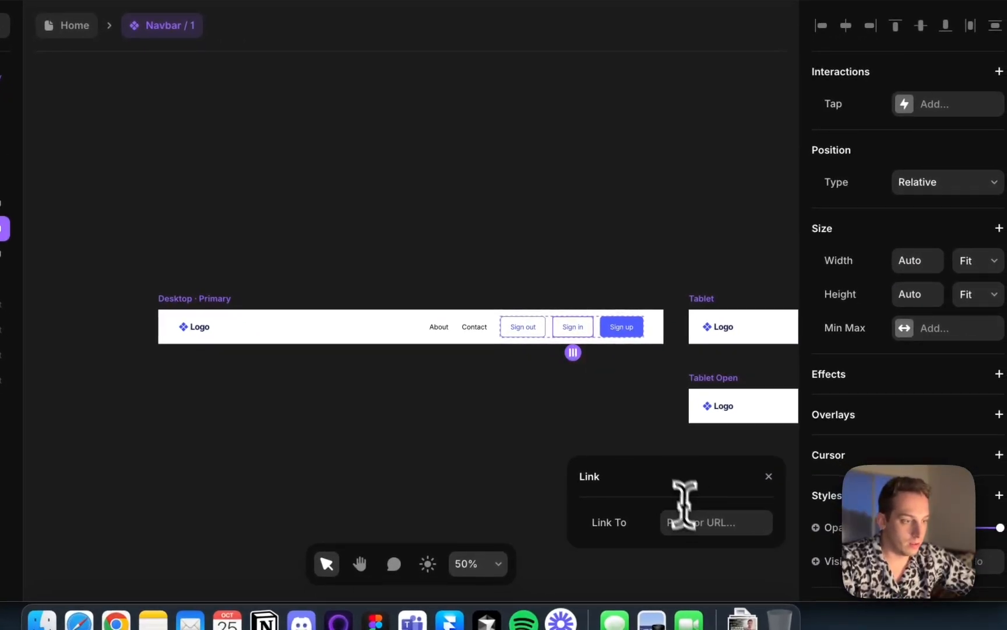
pyautogui.click(747, 545)
pyautogui.click(733, 361)
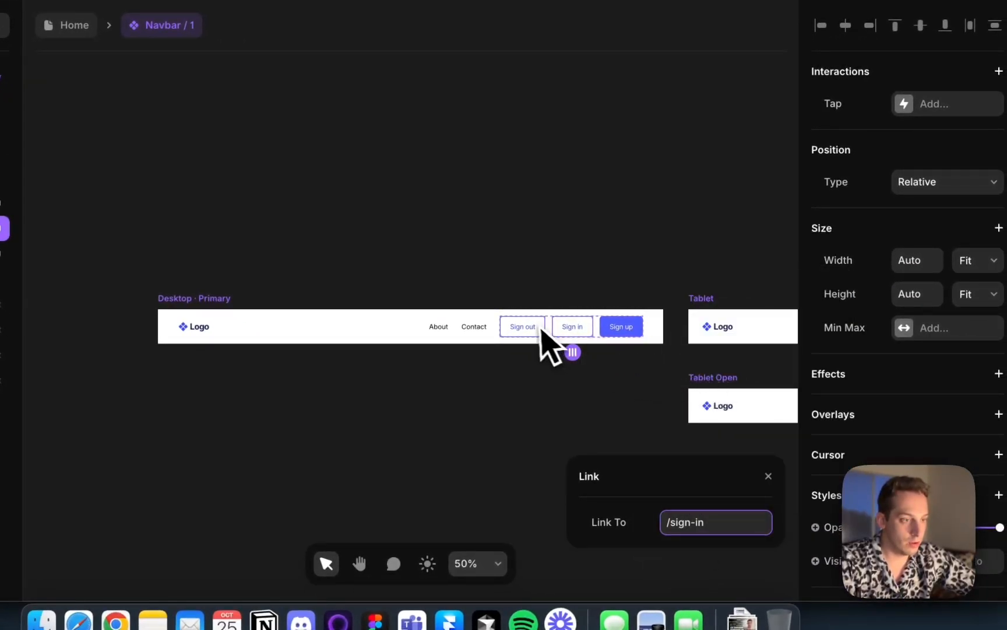
# Link the navbar's Sign out button to the Home page
pyautogui.click(703, 521)
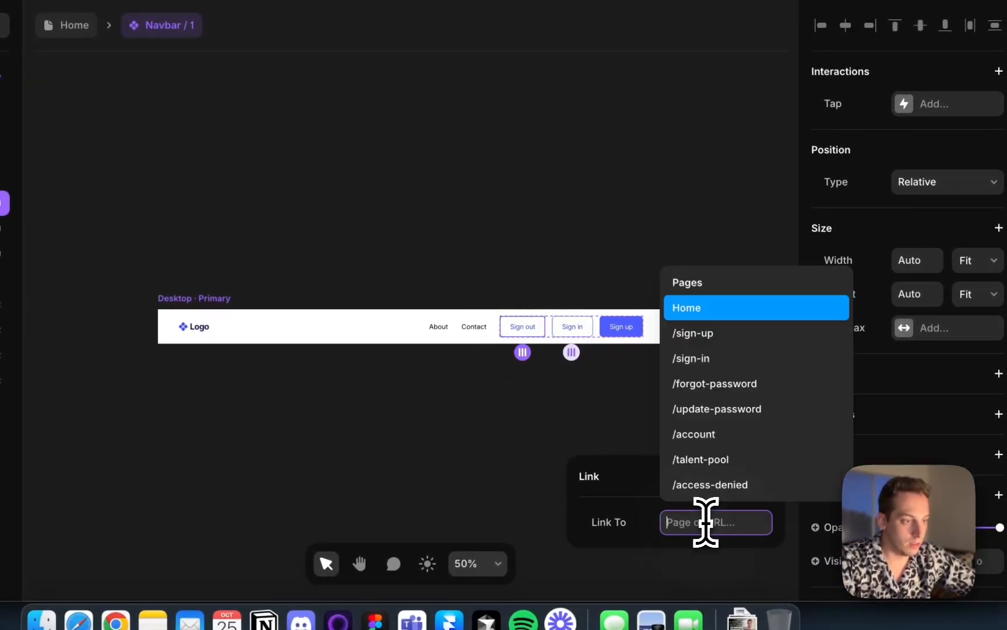
pyautogui.click(721, 313)
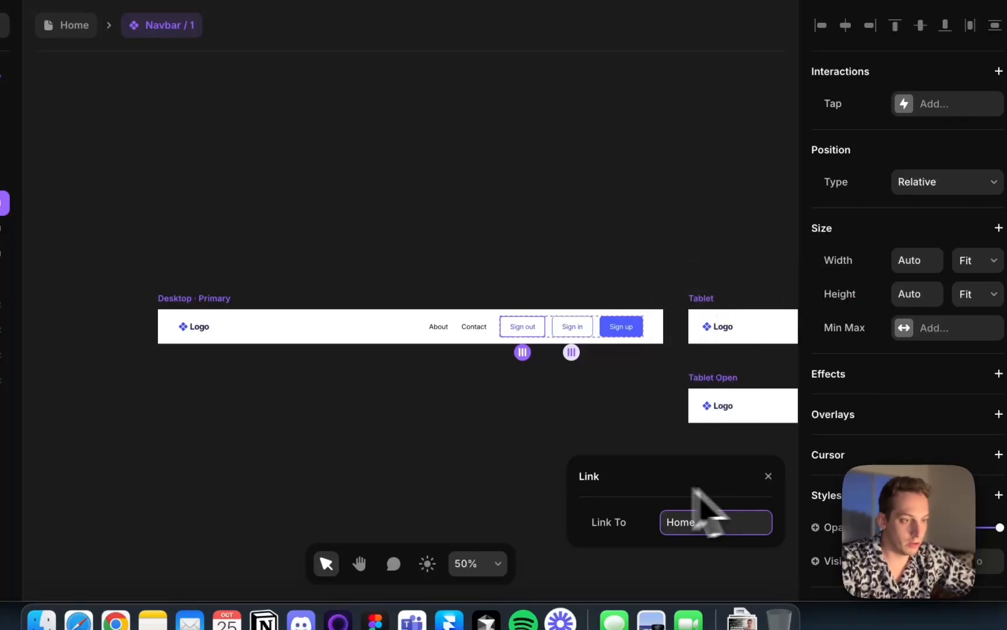
# Review the Sign out button's link and its FramerAuth code override options
pyautogui.scroll(-10, 900, 501)
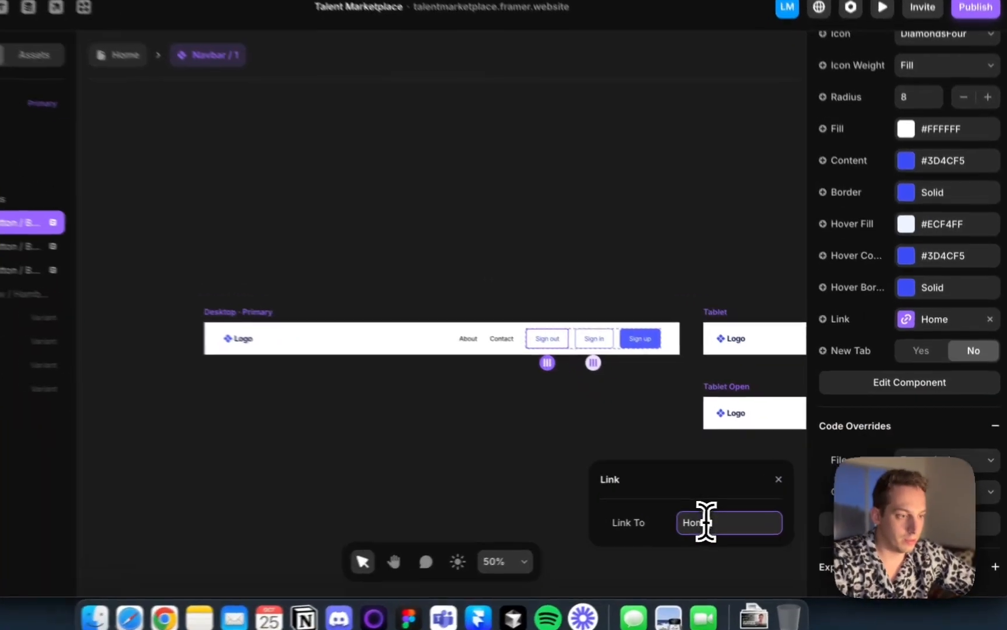
pyautogui.click(735, 521)
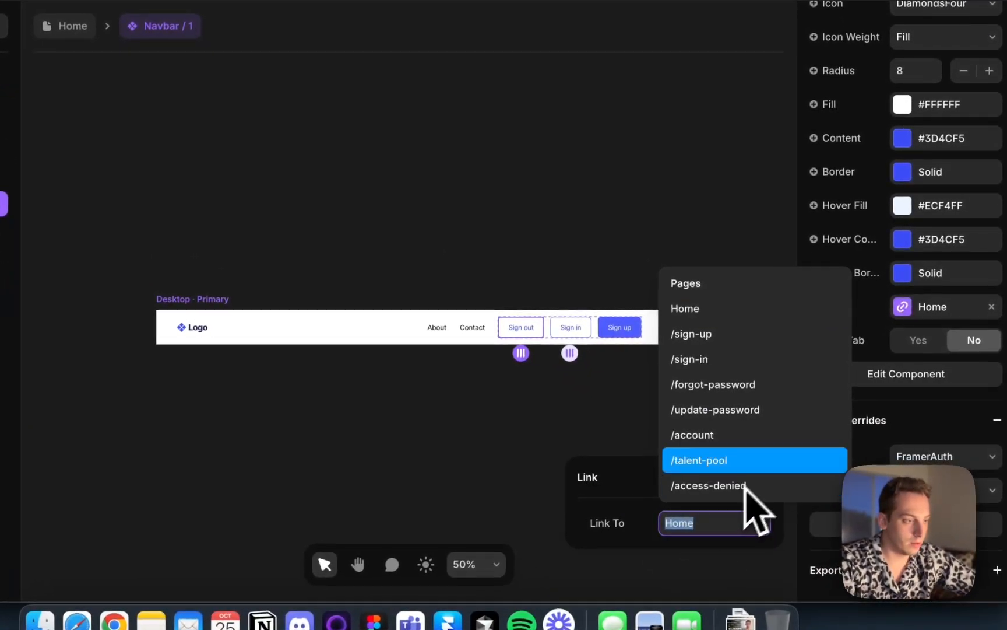
pyautogui.click(944, 456)
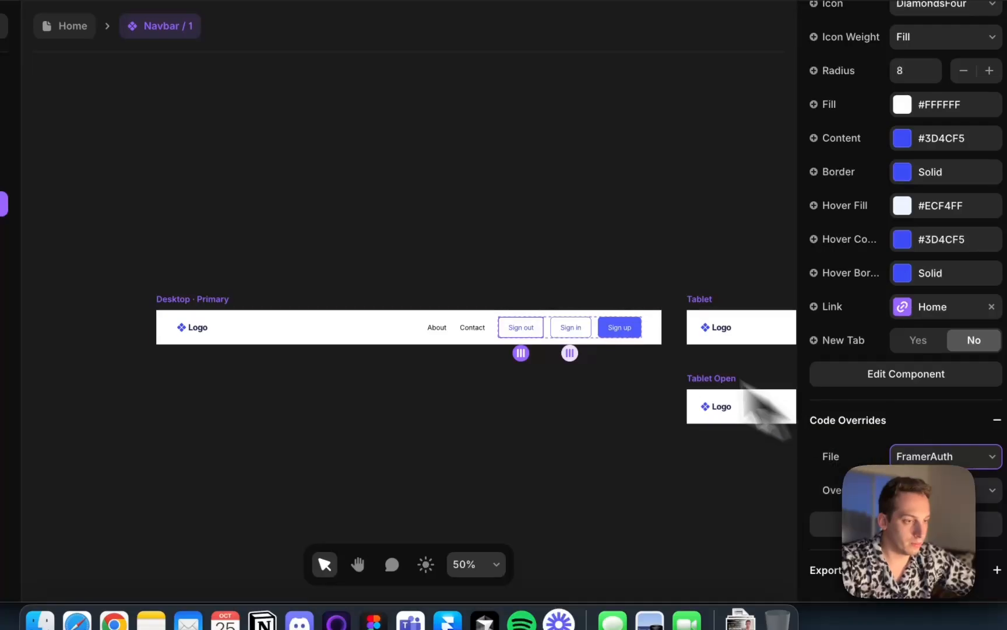
pyautogui.click(492, 267)
pyautogui.click(547, 339)
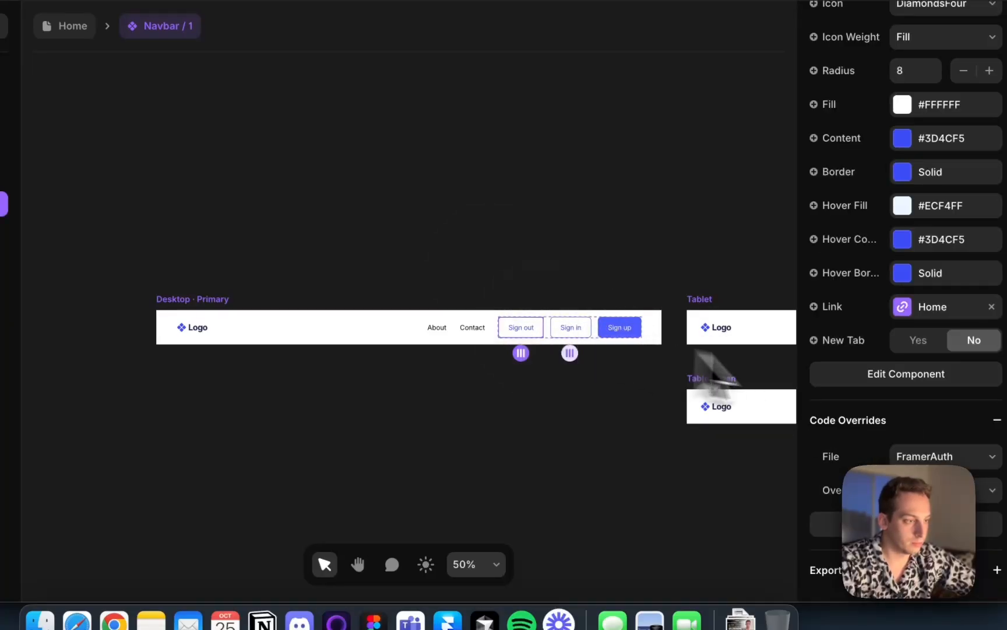
pyautogui.click(988, 489)
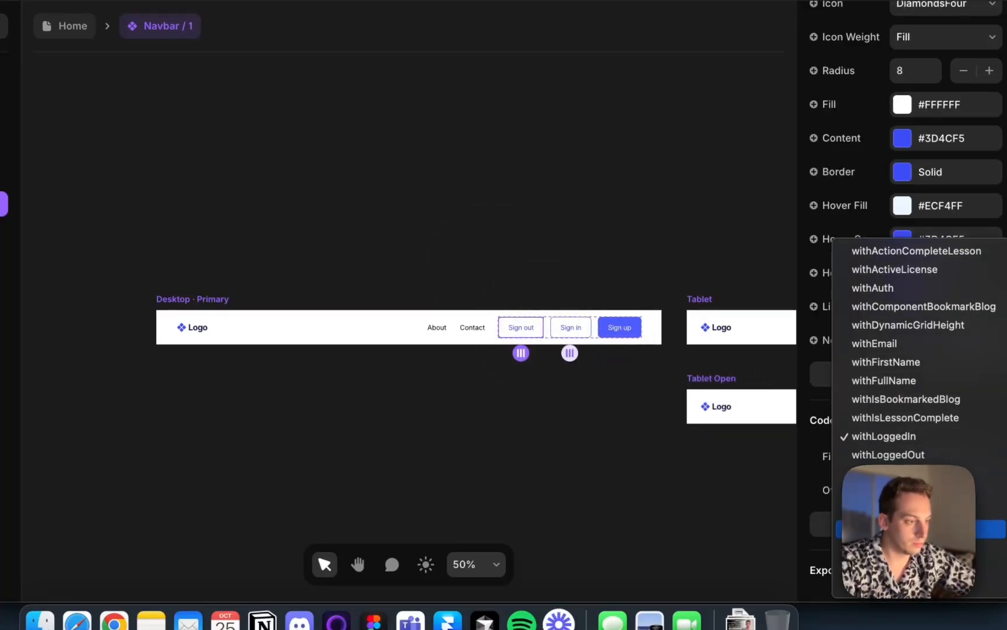
pyautogui.click(818, 446)
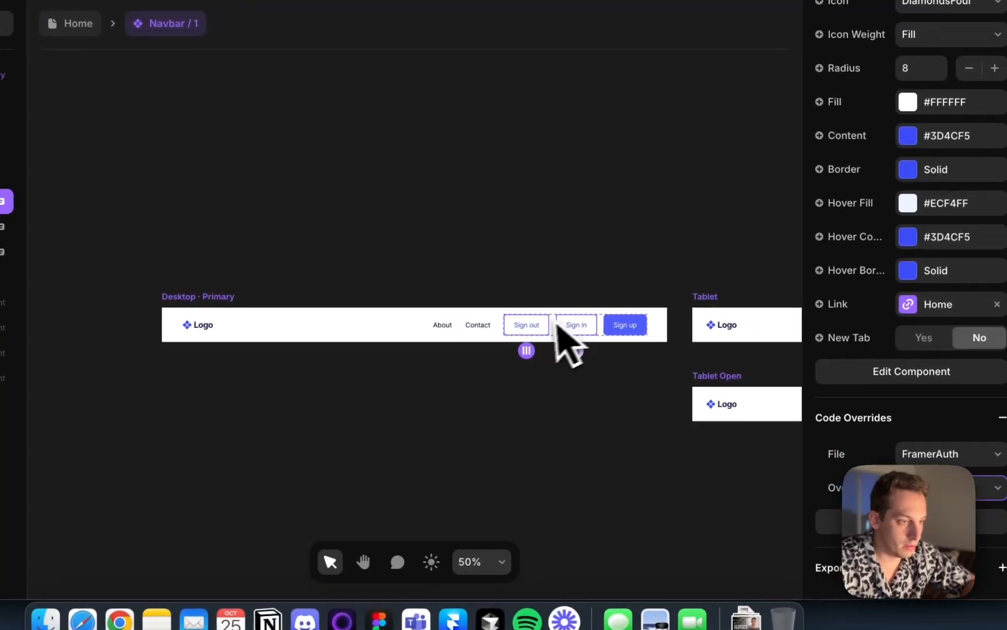
pyautogui.click(991, 482)
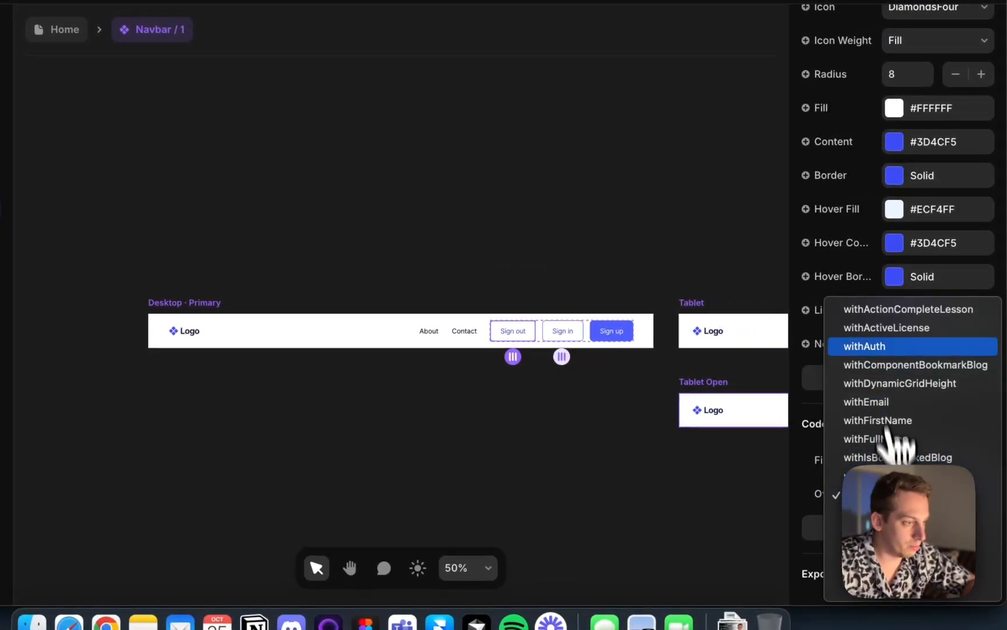
pyautogui.click(885, 348)
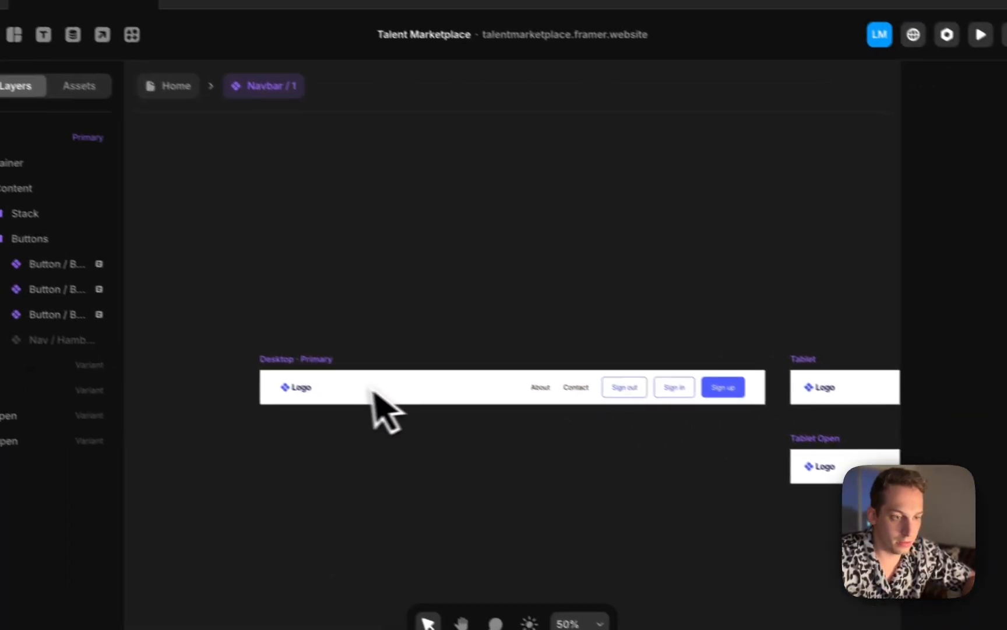
# Return to the Home page and inspect the hero Talent Pool buttons and their links
pyautogui.click(200, 314)
pyautogui.click(461, 357)
pyautogui.click(348, 372)
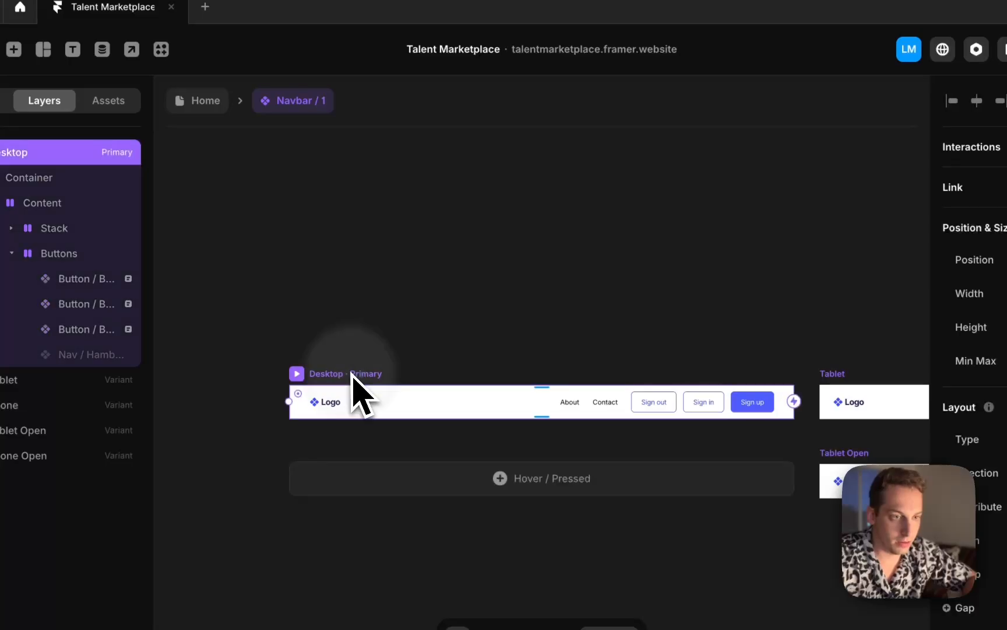
pyautogui.click(202, 109)
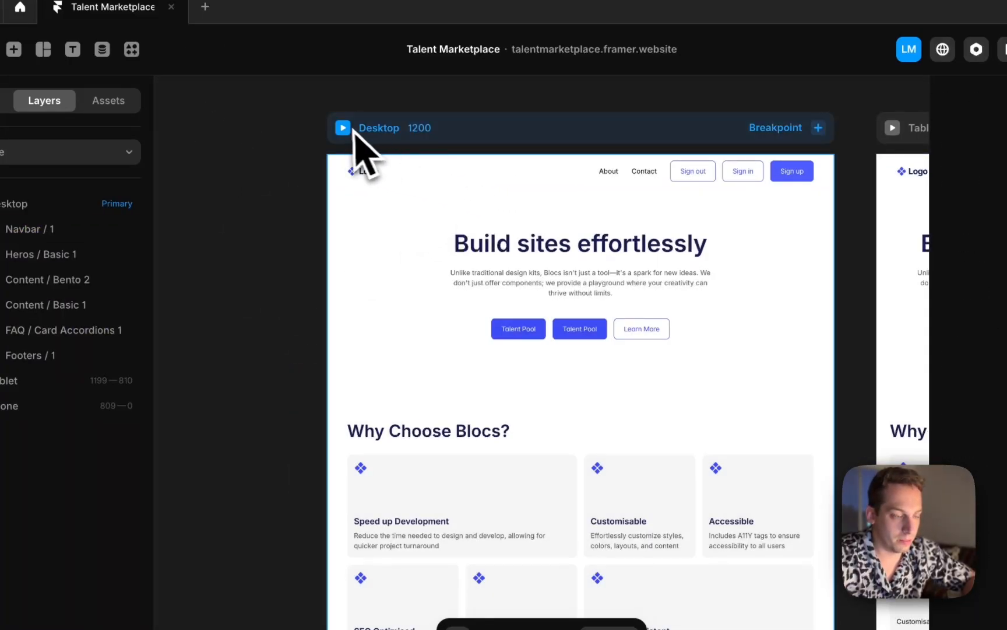
pyautogui.click(530, 336)
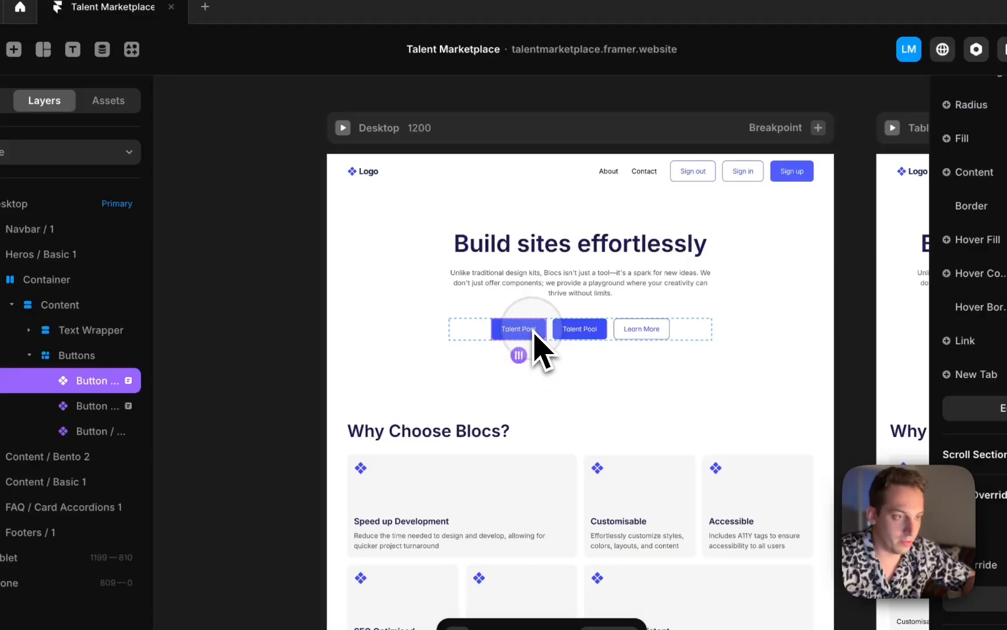
pyautogui.click(575, 336)
pyautogui.click(519, 334)
pyautogui.click(559, 333)
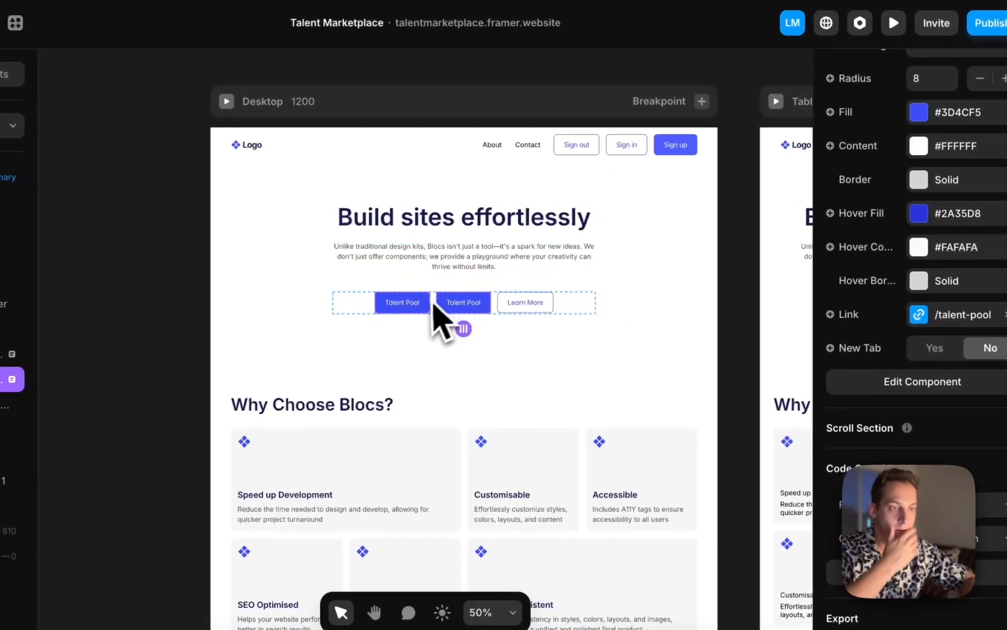
pyautogui.click(541, 334)
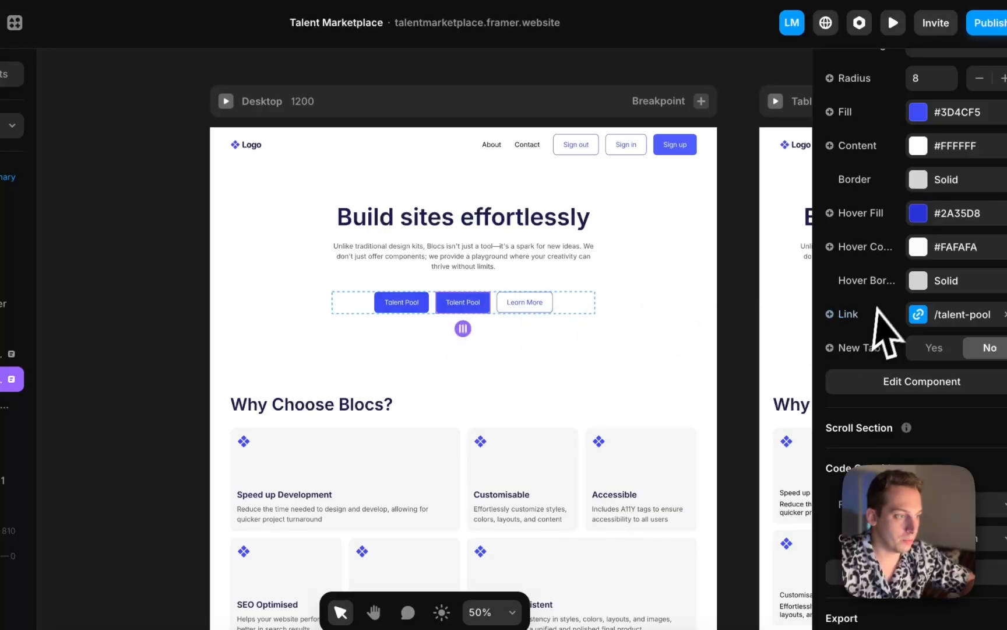
# Change the first Talent Pool button's link from /access-denied to /sign-up
pyautogui.click(401, 303)
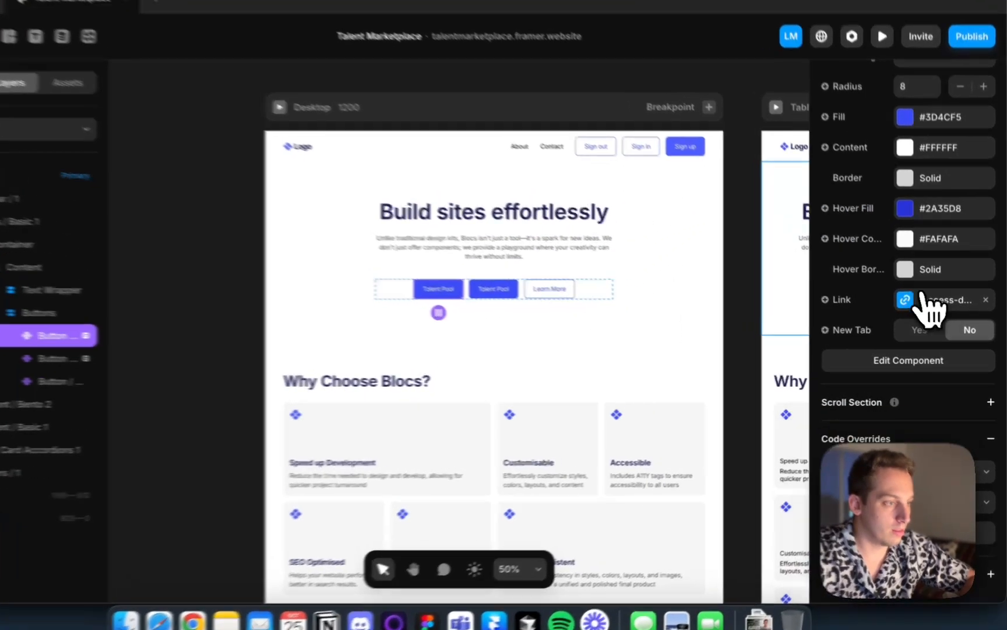
pyautogui.click(933, 309)
pyautogui.click(784, 347)
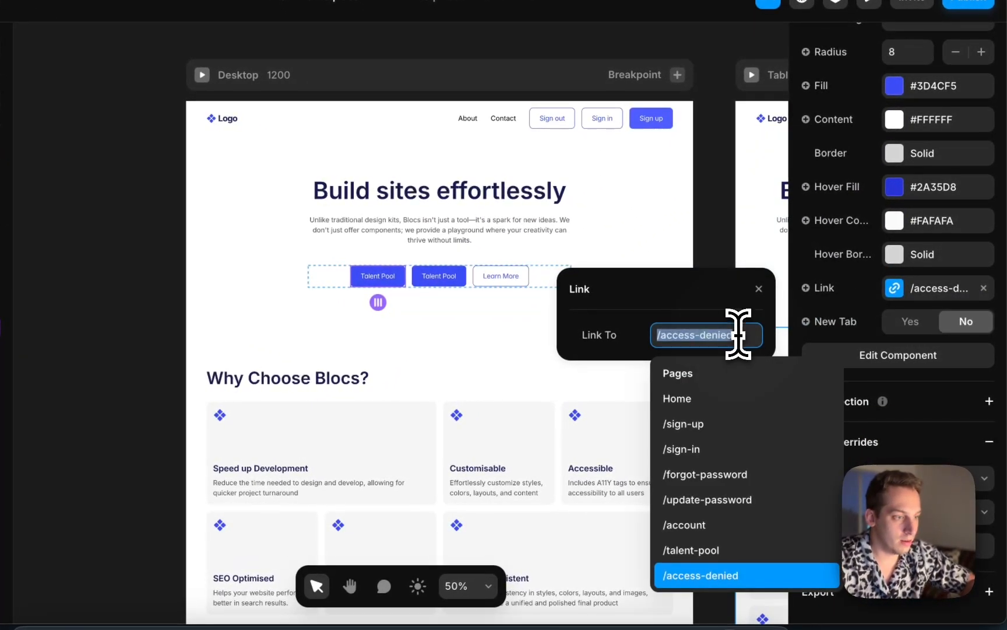
pyautogui.press('BackSpace')
pyautogui.click(734, 424)
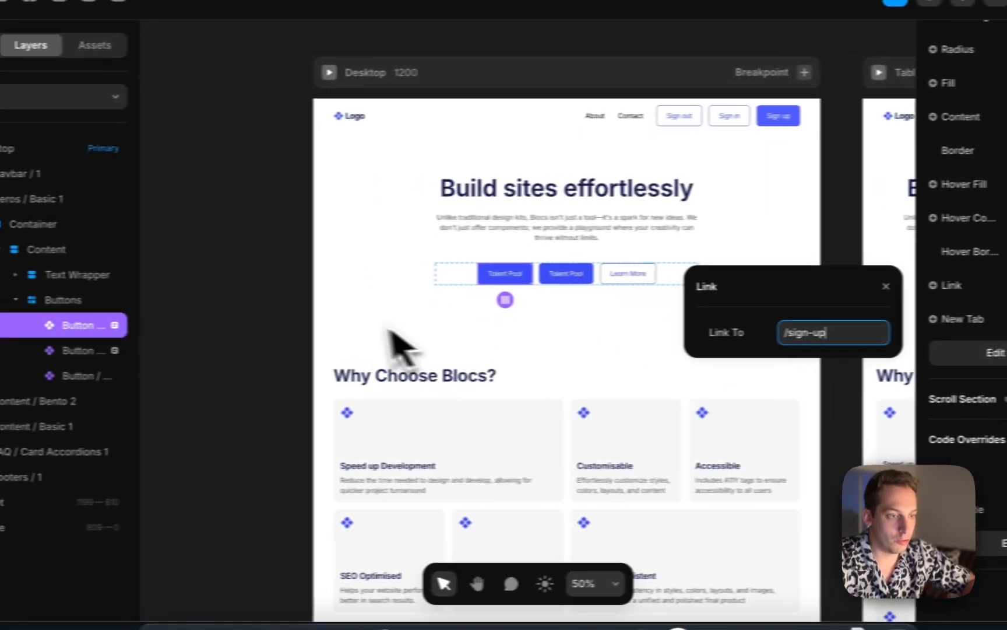
pyautogui.click(142, 305)
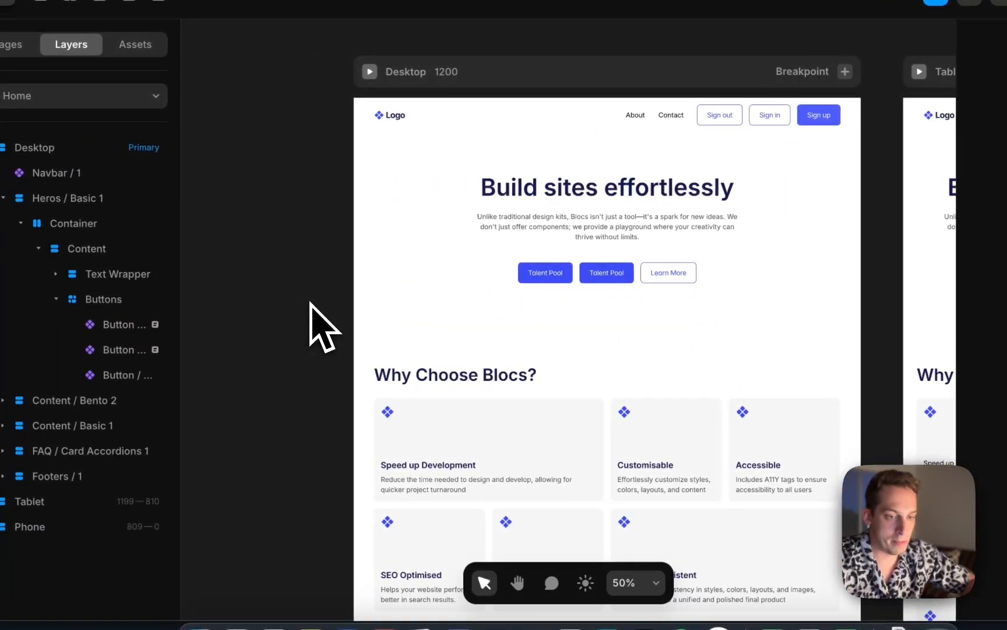
pyautogui.scroll(-10, 337, 391)
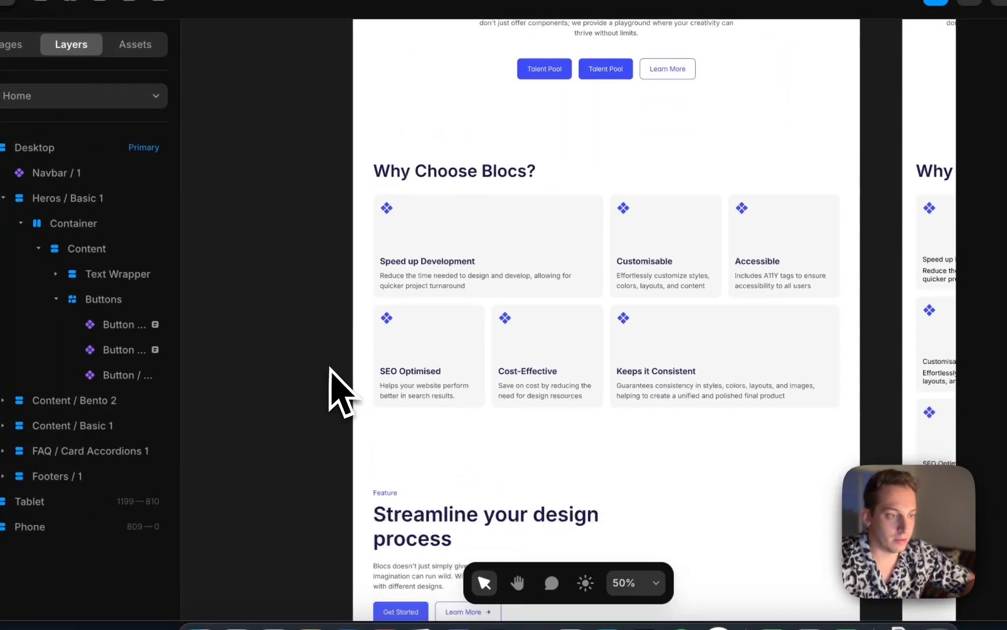
pyautogui.click(414, 359)
pyautogui.press('Escape')
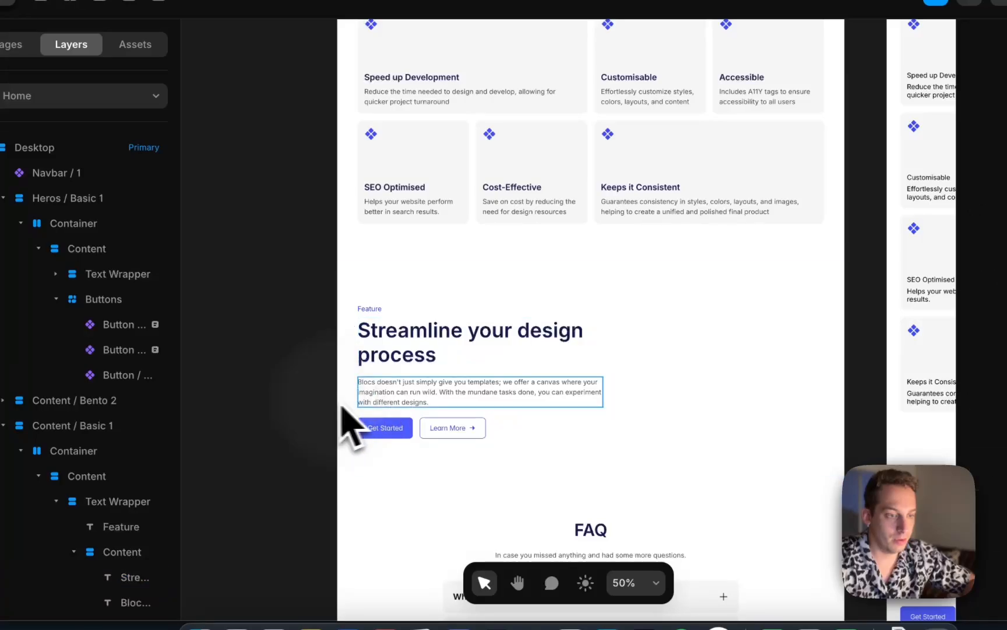
pyautogui.scroll(-10, 350, 422)
pyautogui.scroll(10, 350, 423)
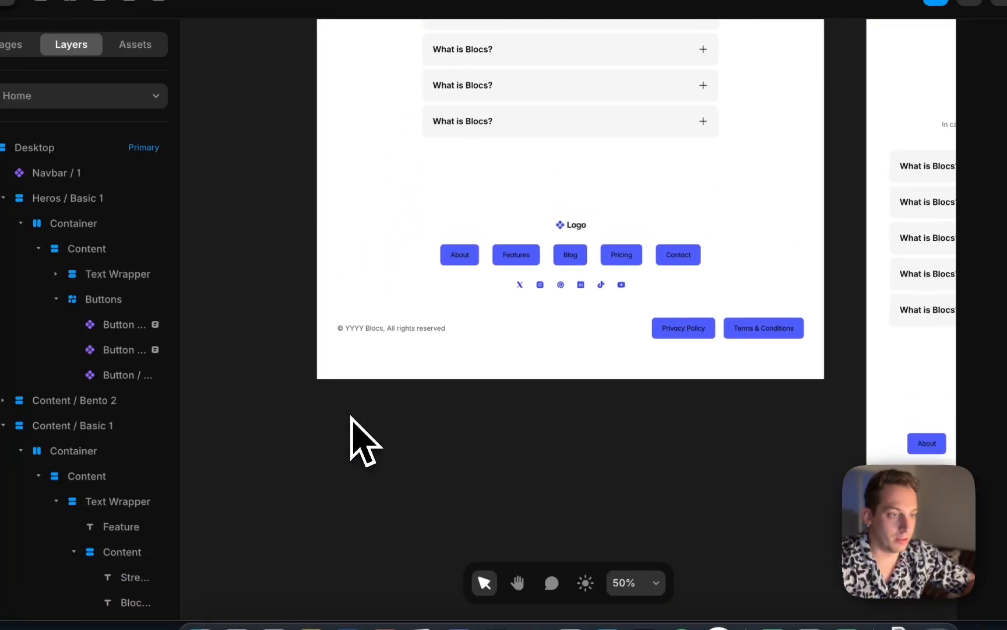
pyautogui.scroll(10, 353, 431)
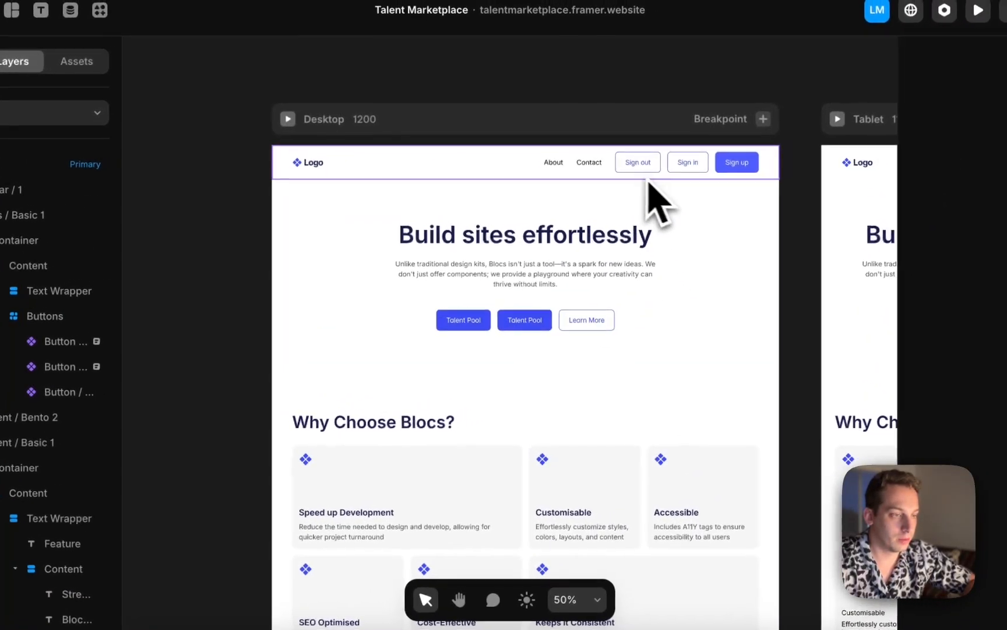
# Switch to the browser tab showing the live site
pyautogui.click(653, 157)
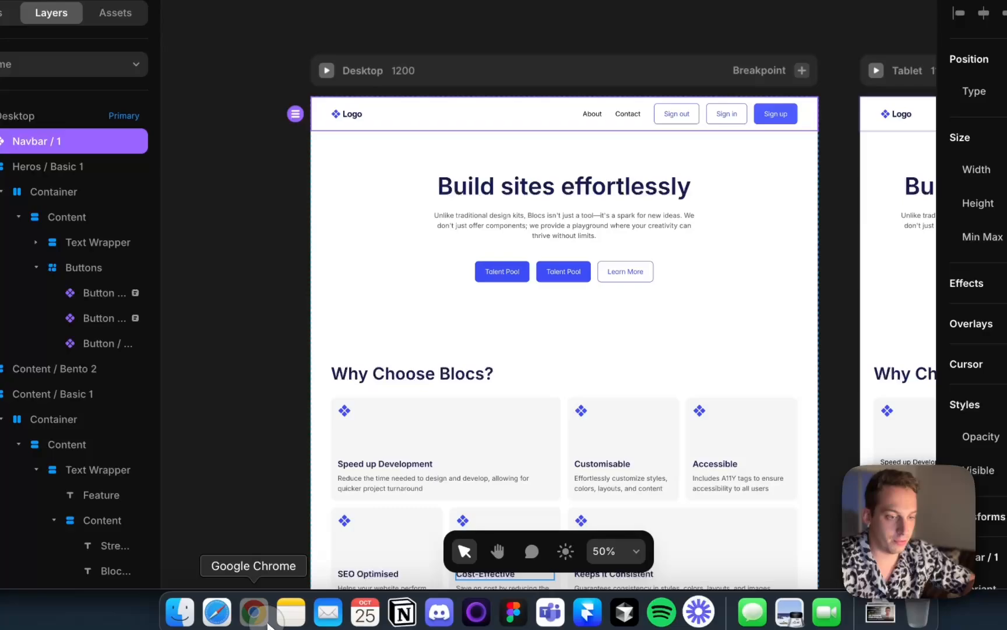
pyautogui.click(256, 609)
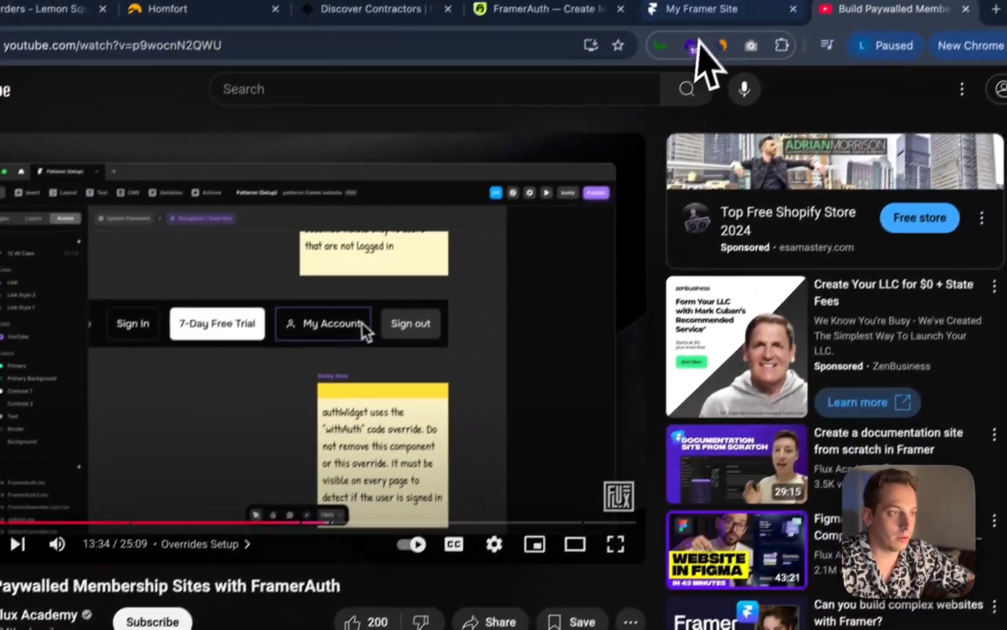
pyautogui.click(694, 9)
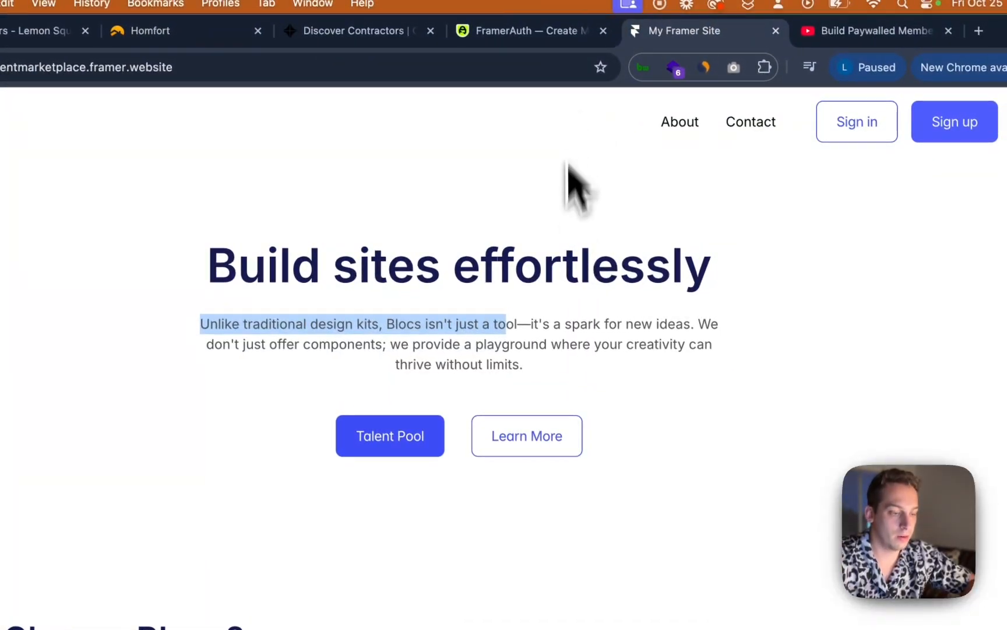
# Publish the site update and reload the live site in the browser
pyautogui.click(473, 622)
pyautogui.click(988, 60)
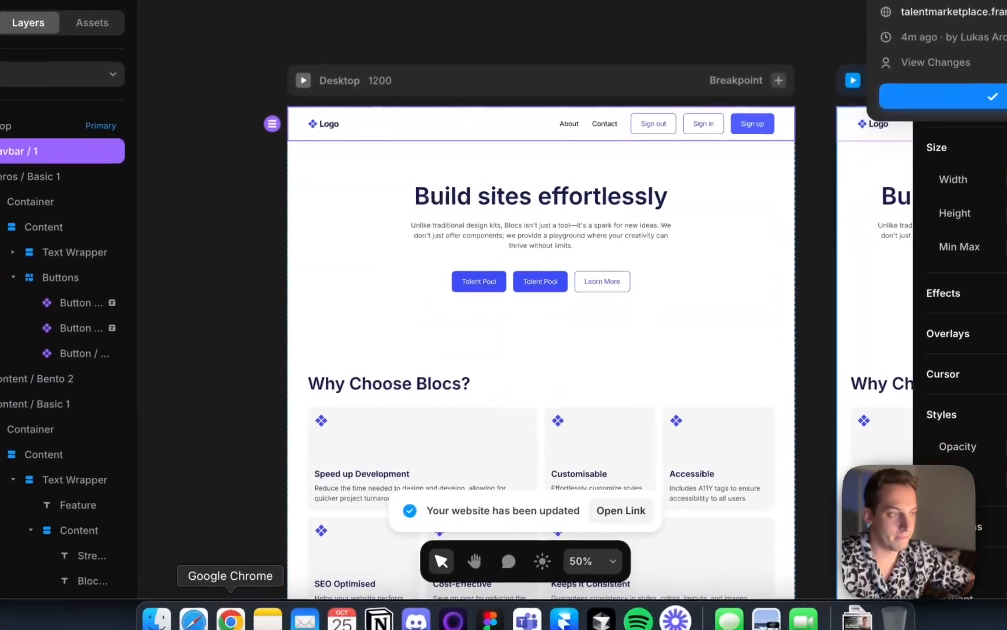
pyautogui.click(233, 611)
pyautogui.press('super+r')
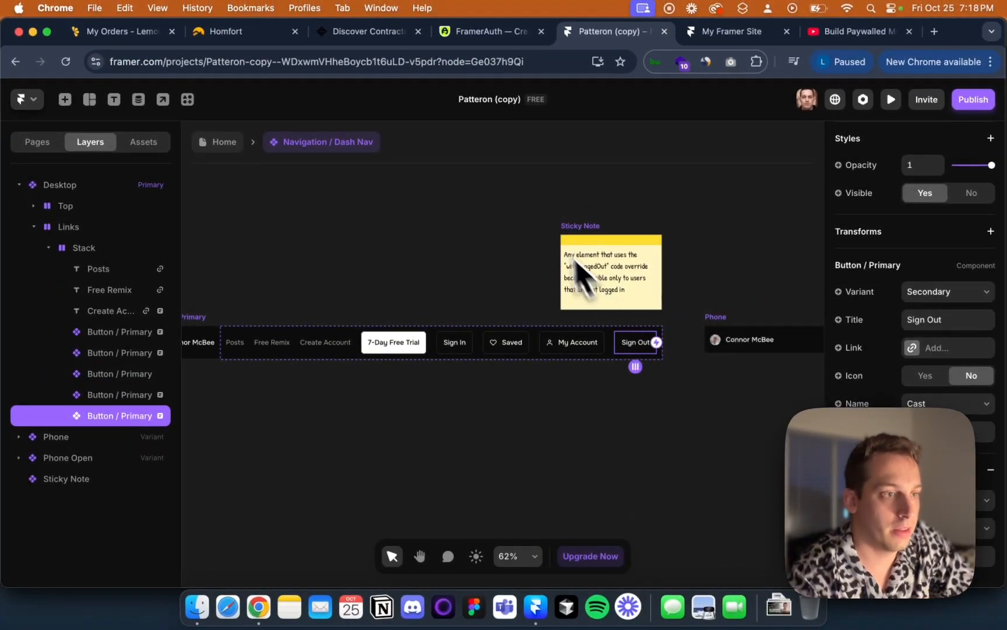
# Compare with the Patteron template, inspecting its navbar Sign In, My Account and Sign Out buttons and their overrides
pyautogui.click(501, 32)
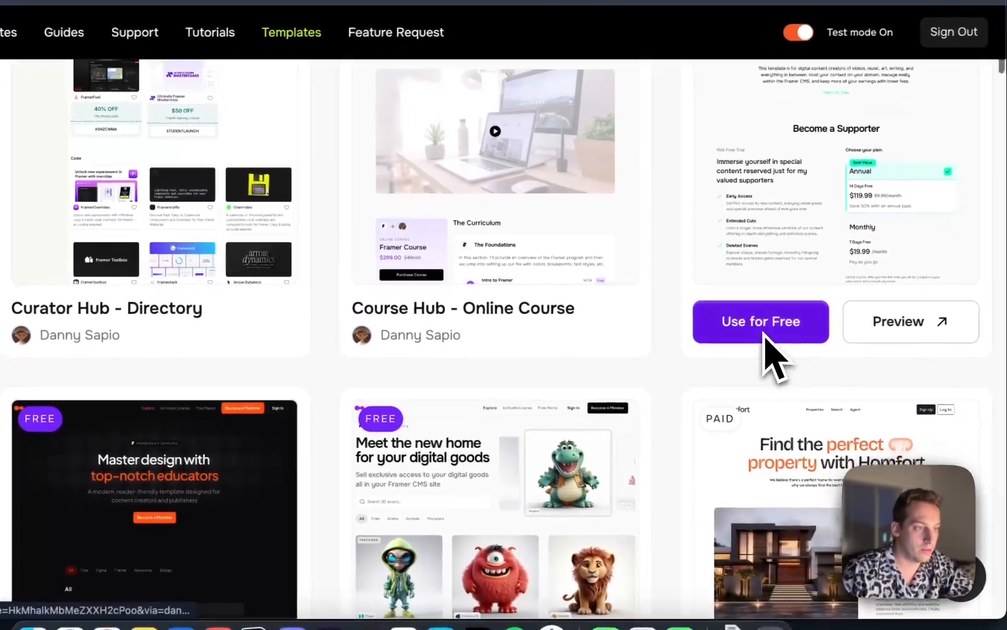
pyautogui.scroll(10, 793, 350)
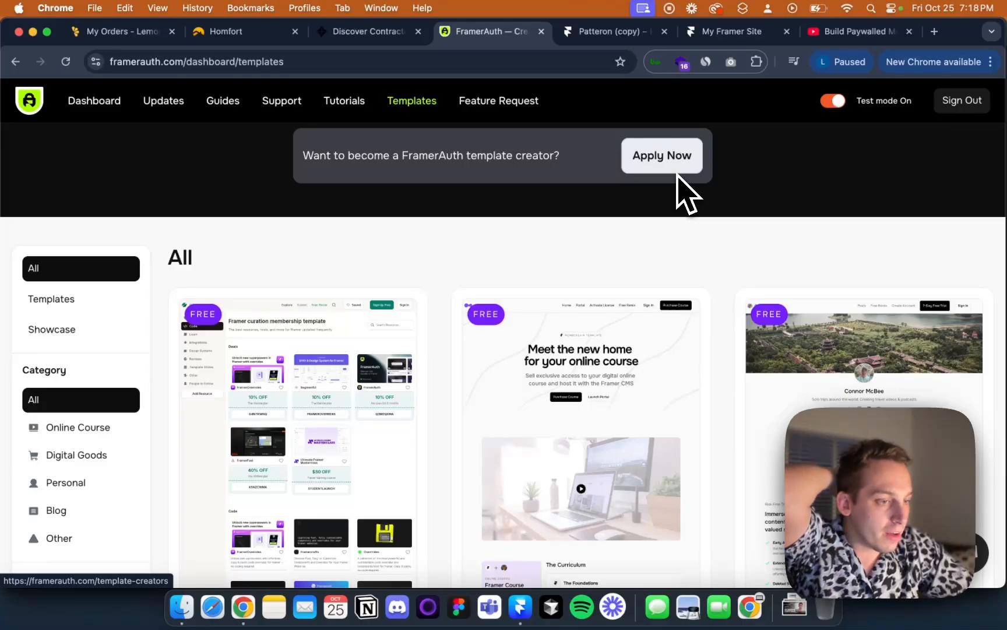
pyautogui.click(606, 31)
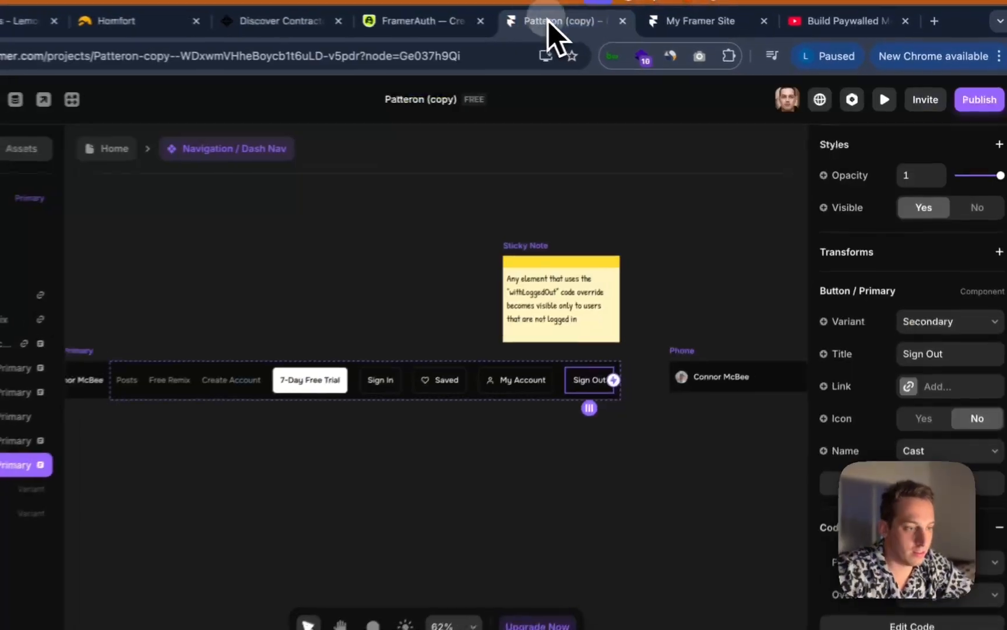
pyautogui.click(574, 322)
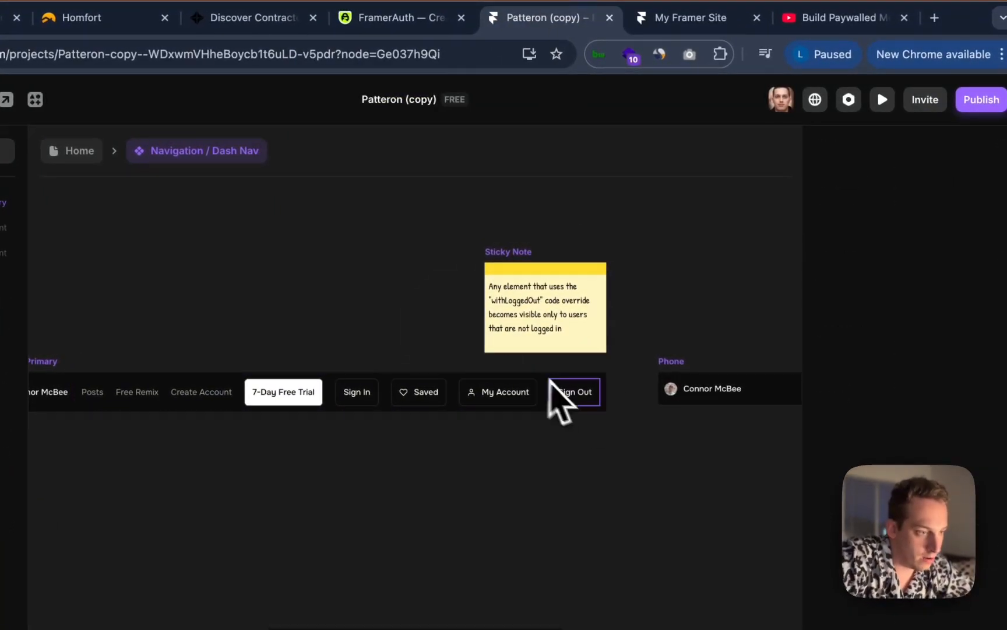
pyautogui.click(558, 401)
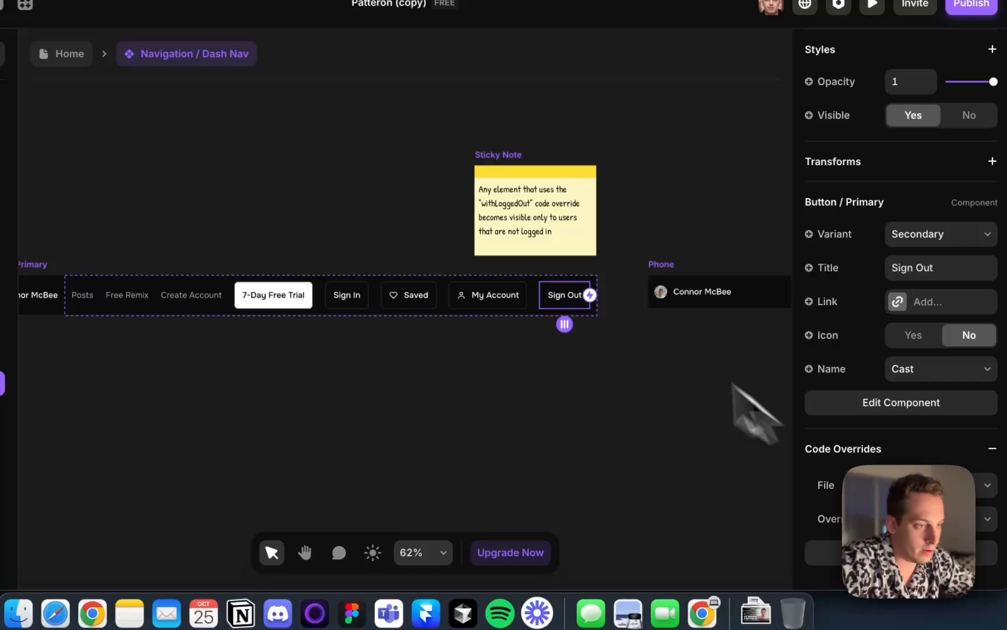
pyautogui.click(513, 297)
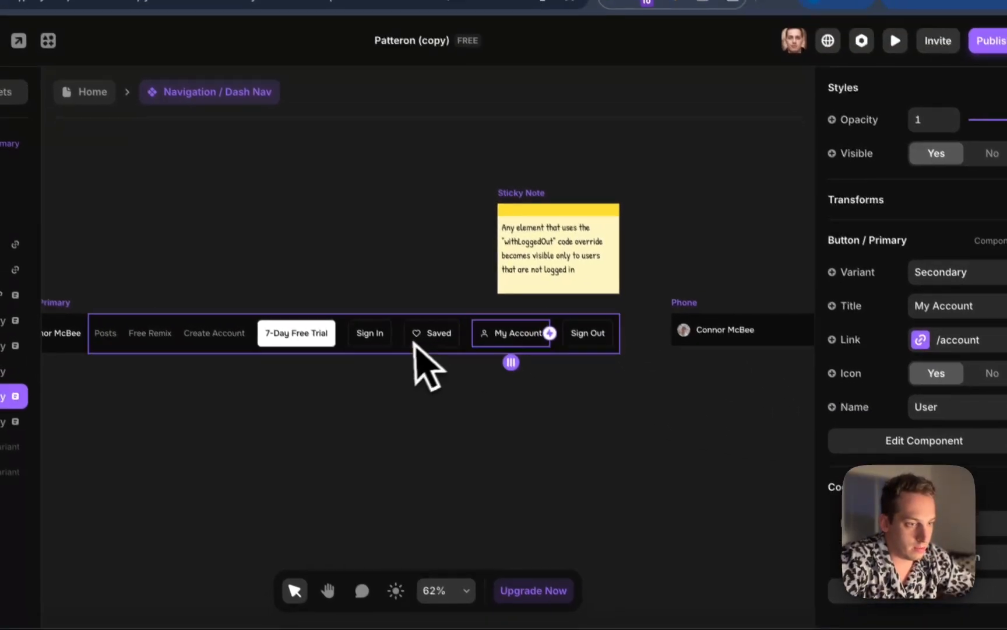
pyautogui.click(350, 294)
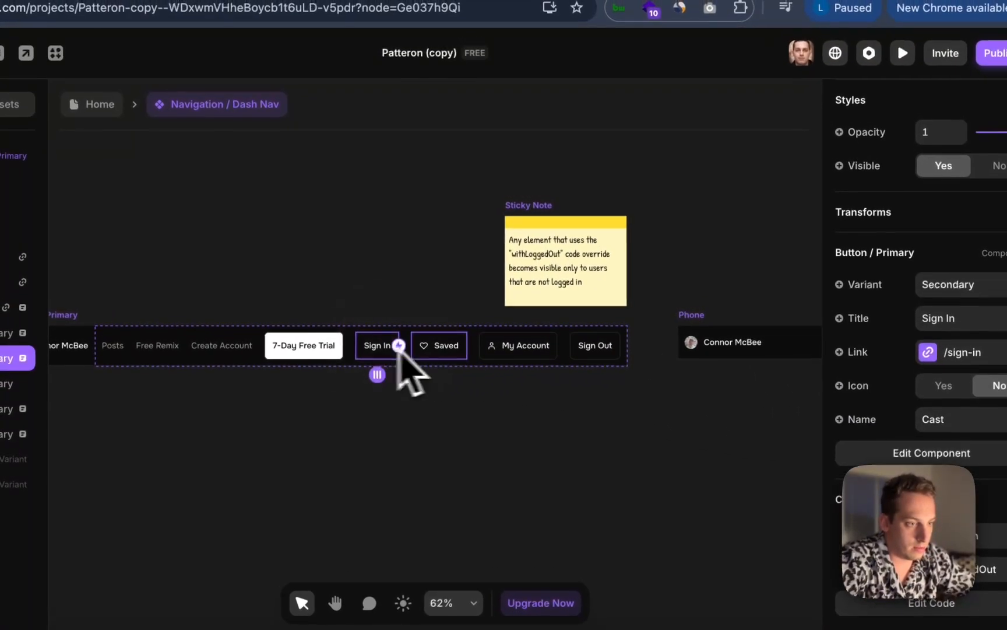
pyautogui.click(479, 294)
pyautogui.click(597, 354)
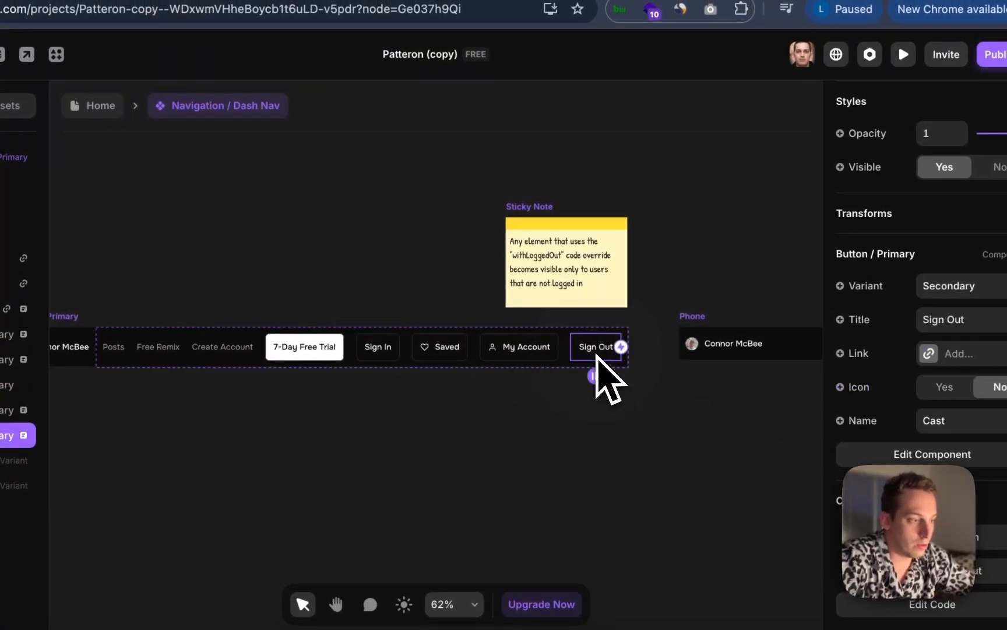
# Open the Navbar component and change the code override on its Sign out button
pyautogui.click(491, 614)
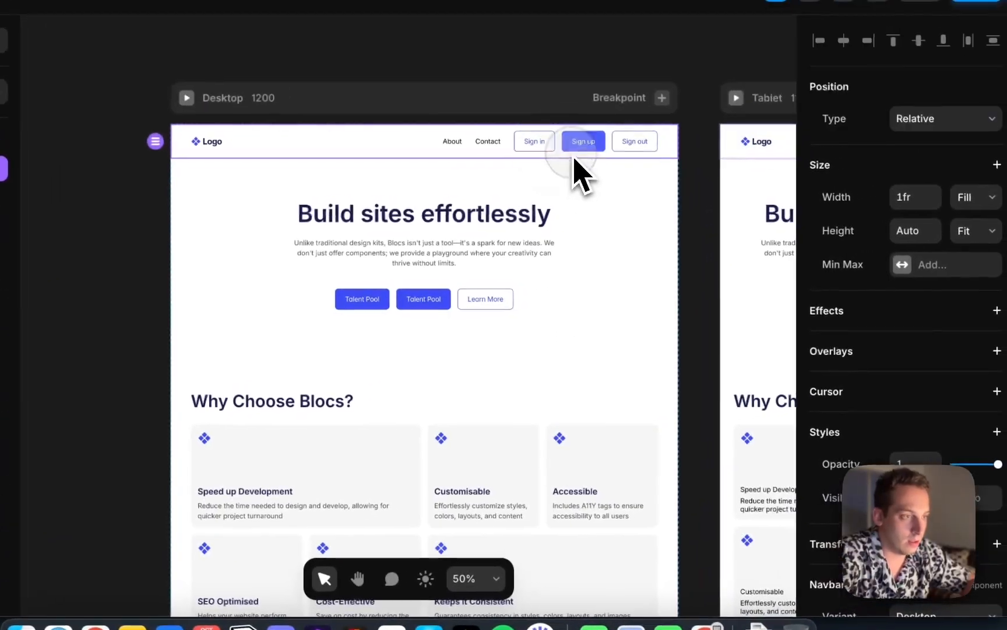
pyautogui.doubleClick(577, 166)
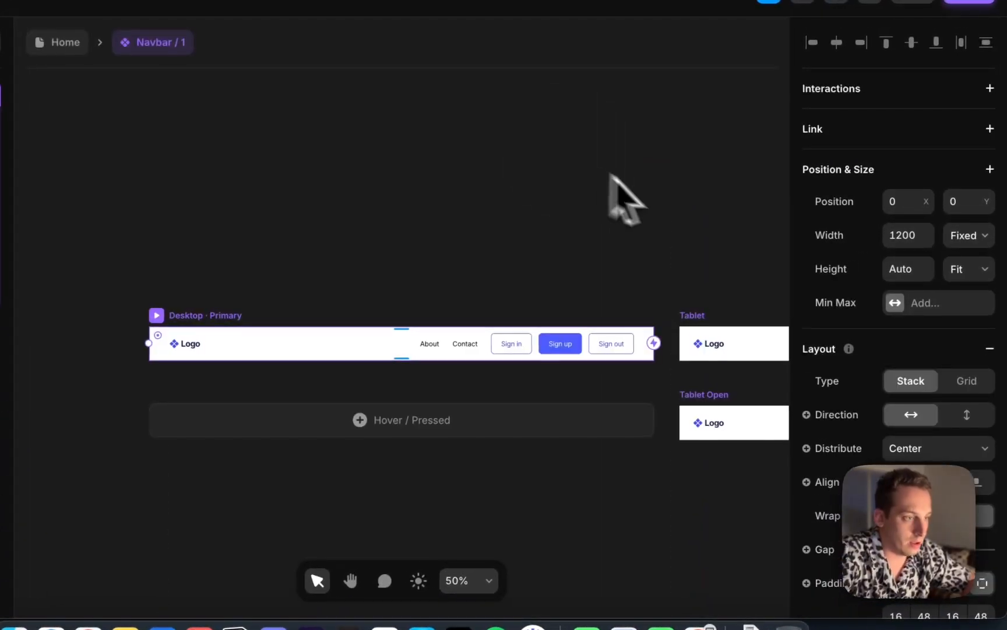
pyautogui.click(619, 348)
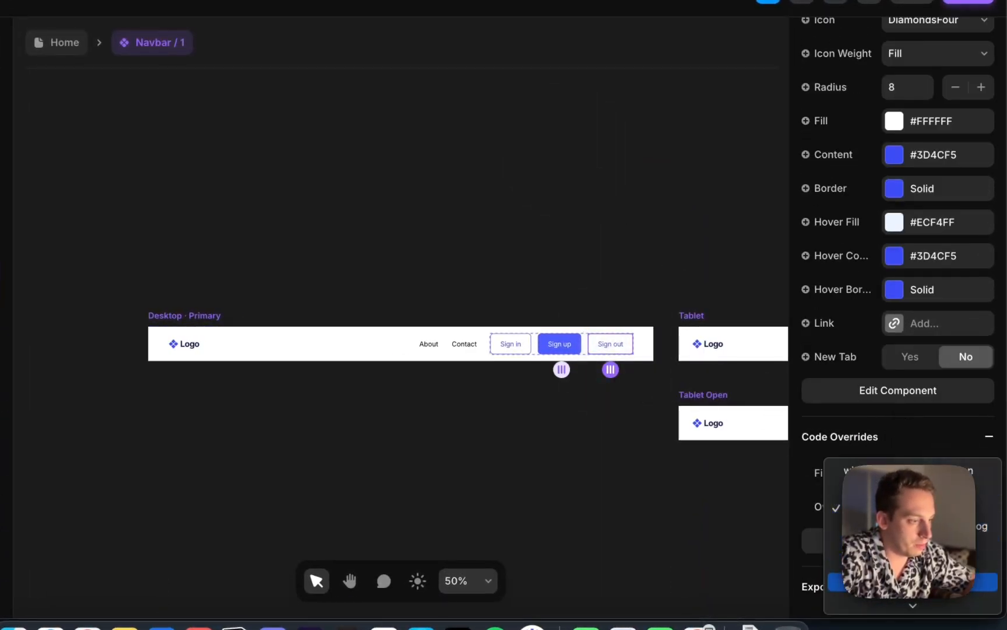
pyautogui.click(910, 527)
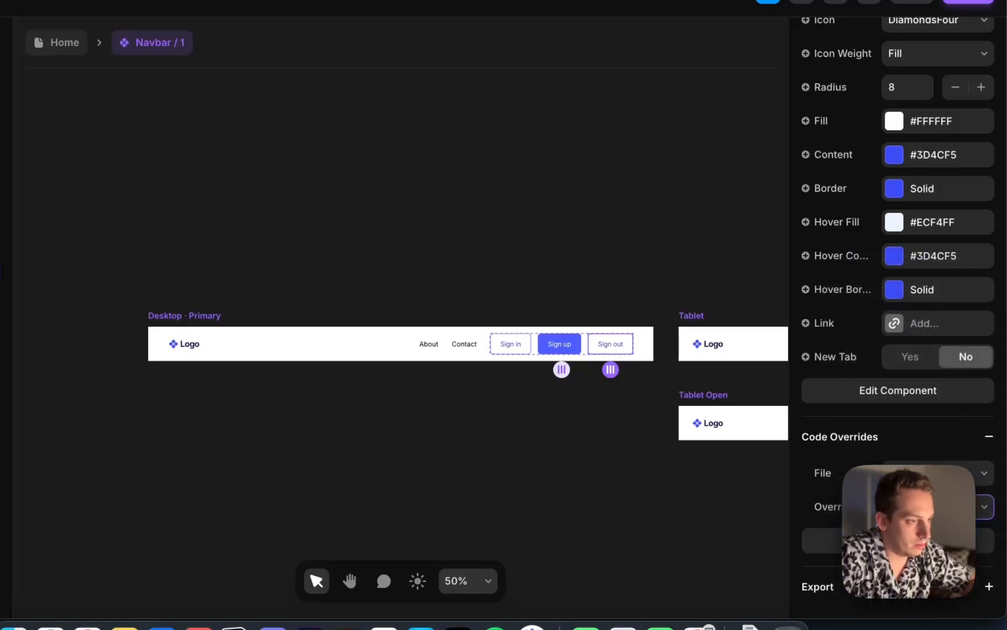
# Publish the updated site
pyautogui.click(564, 214)
pyautogui.click(972, 72)
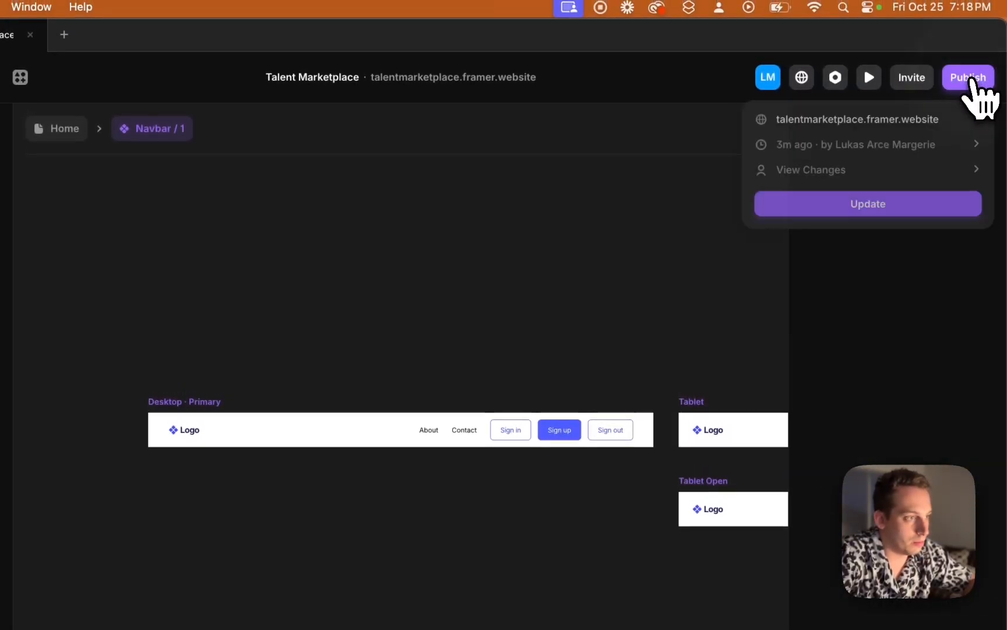
pyautogui.click(889, 198)
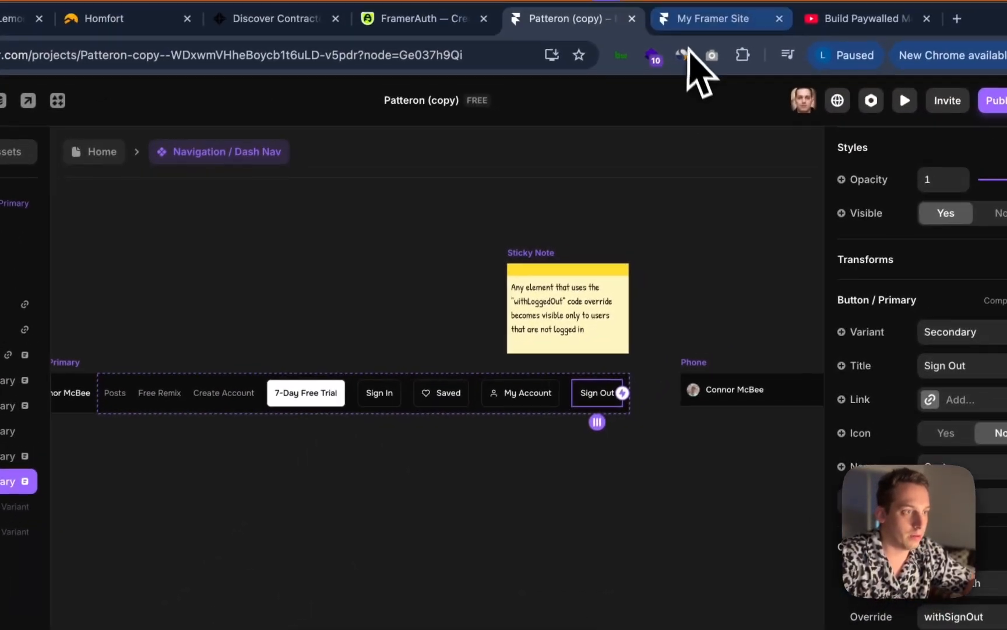
# Reload the live site and check its navbar and hero section
pyautogui.click(691, 35)
pyautogui.press('super+r')
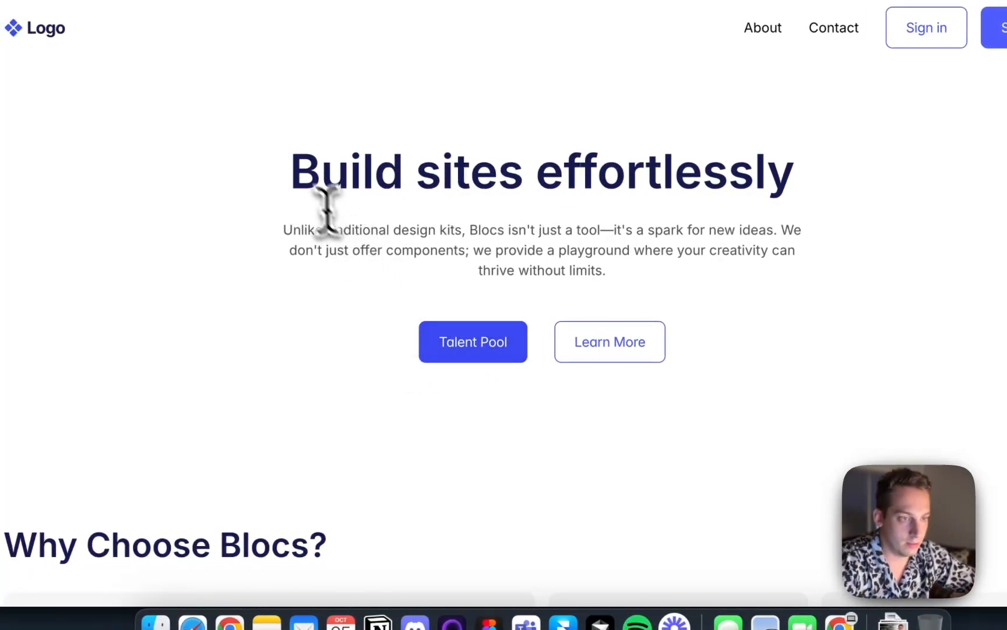
pyautogui.moveTo(289, 171); pyautogui.dragTo(546, 175)
pyautogui.click(405, 417)
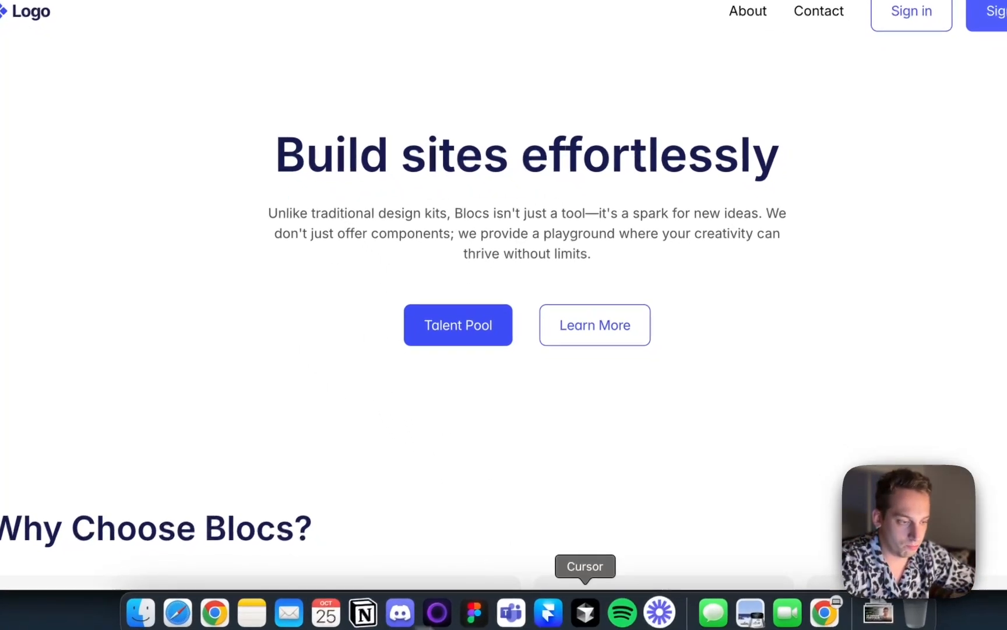
# Rewrite the Home page hero heading as "This is the homepage of the talent pool"
pyautogui.click(555, 616)
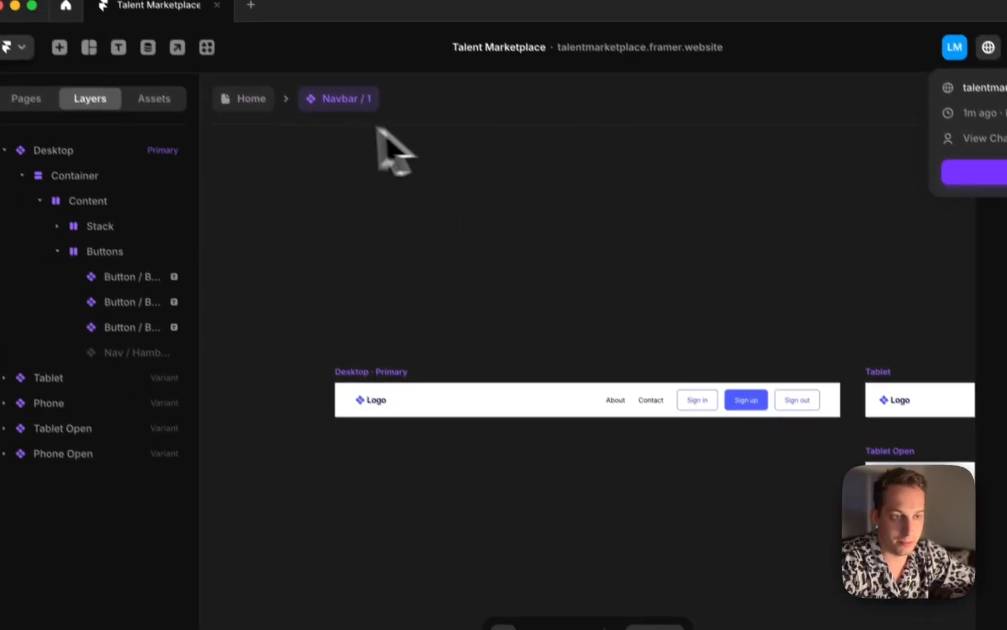
pyautogui.click(187, 13)
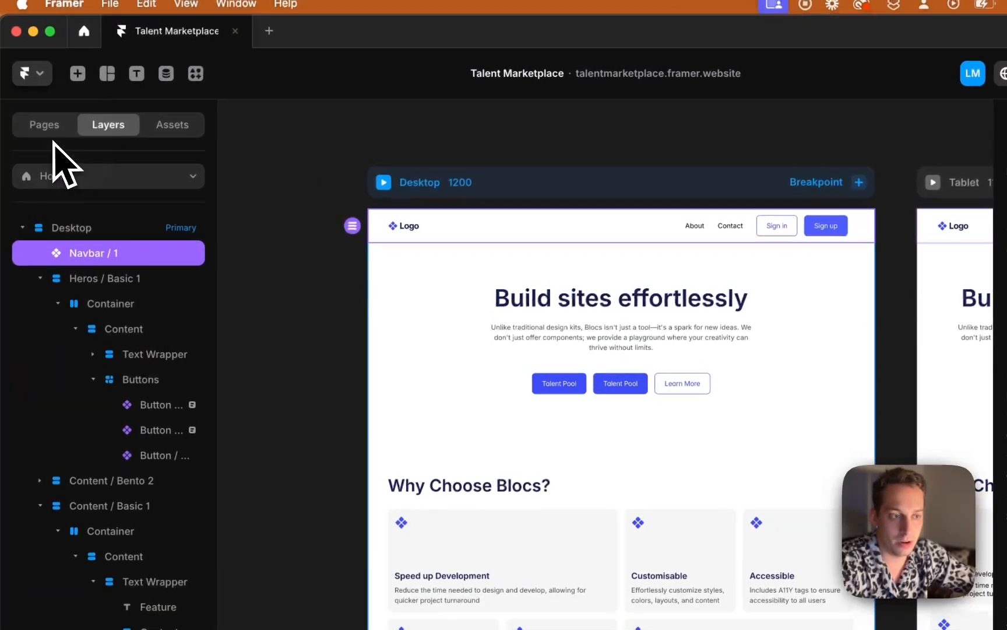
pyautogui.click(45, 127)
pyautogui.click(609, 306)
pyautogui.doubleClick(598, 308)
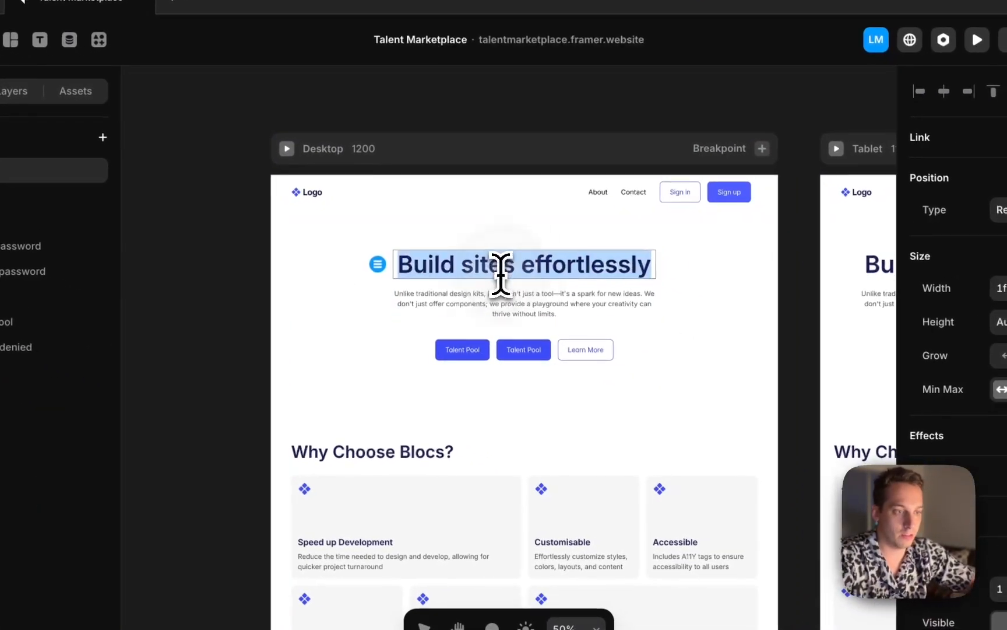
pyautogui.write('This is the h')
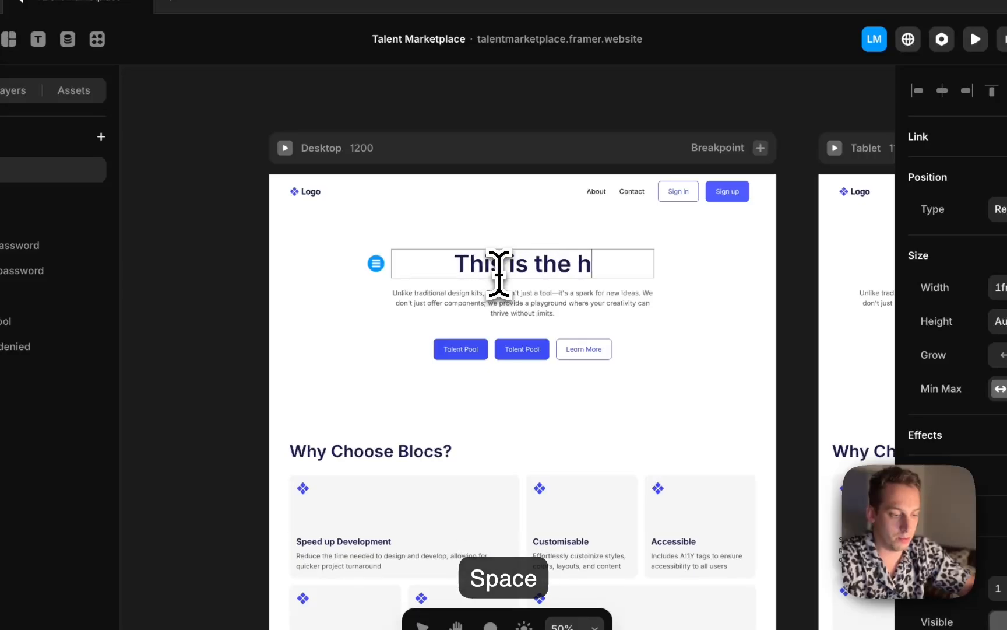
pyautogui.write('omepage of the talent pool')
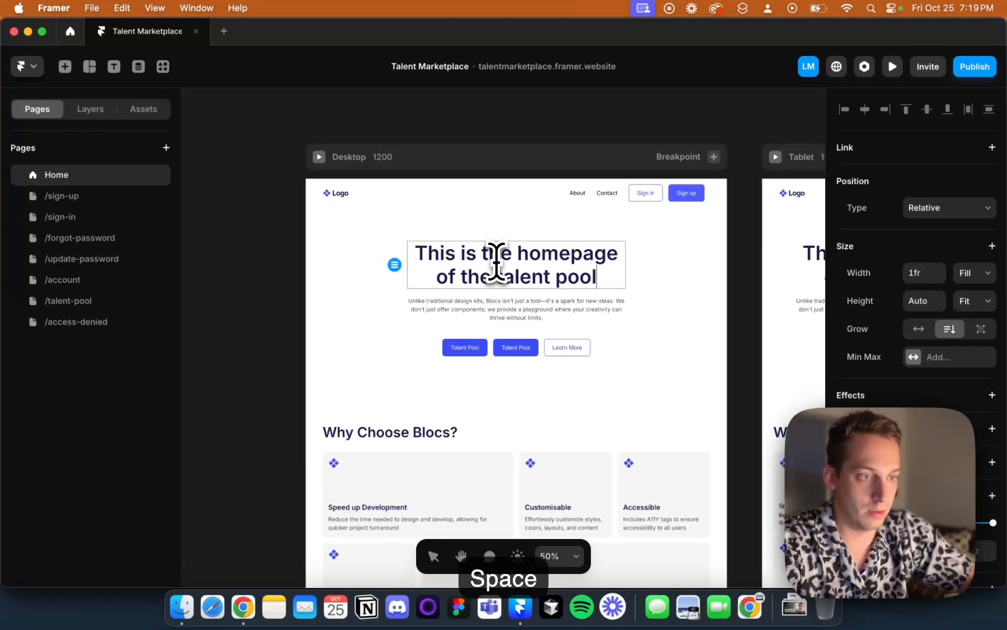
# Replace the hero subtitle with "You are currently logged out/haven't created an account. Feel free to do so."
pyautogui.click(363, 316)
pyautogui.click(493, 318)
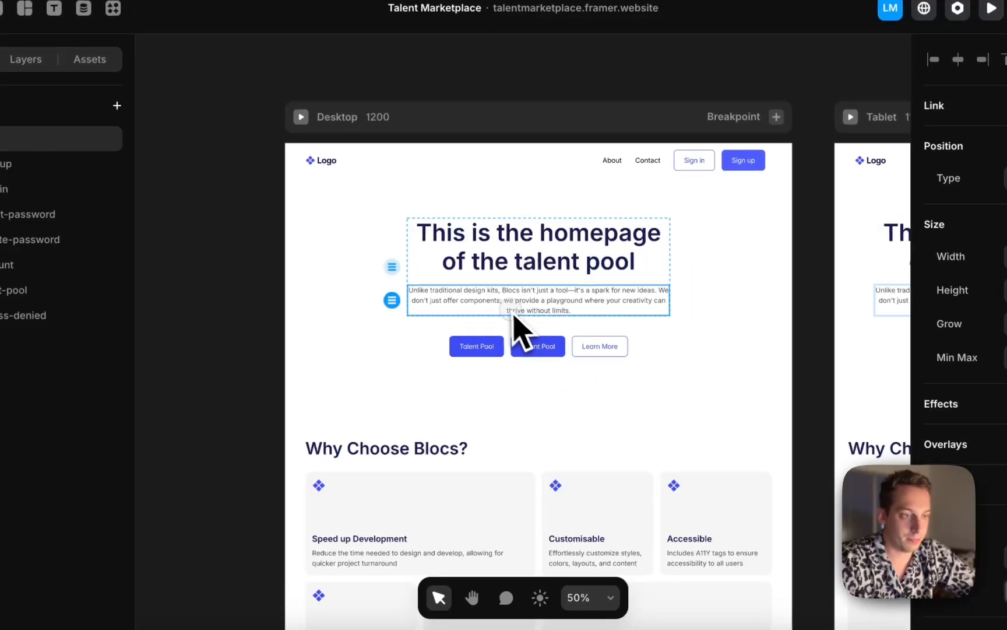
pyautogui.write('You are')
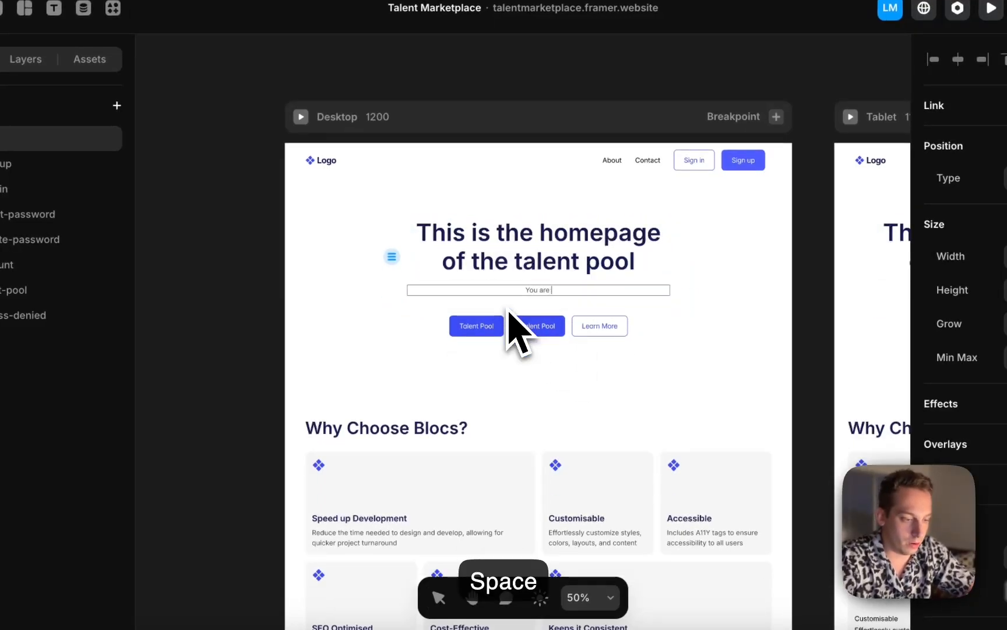
pyautogui.write(" currently logged out/haven't created an account. Feel free to do so.")
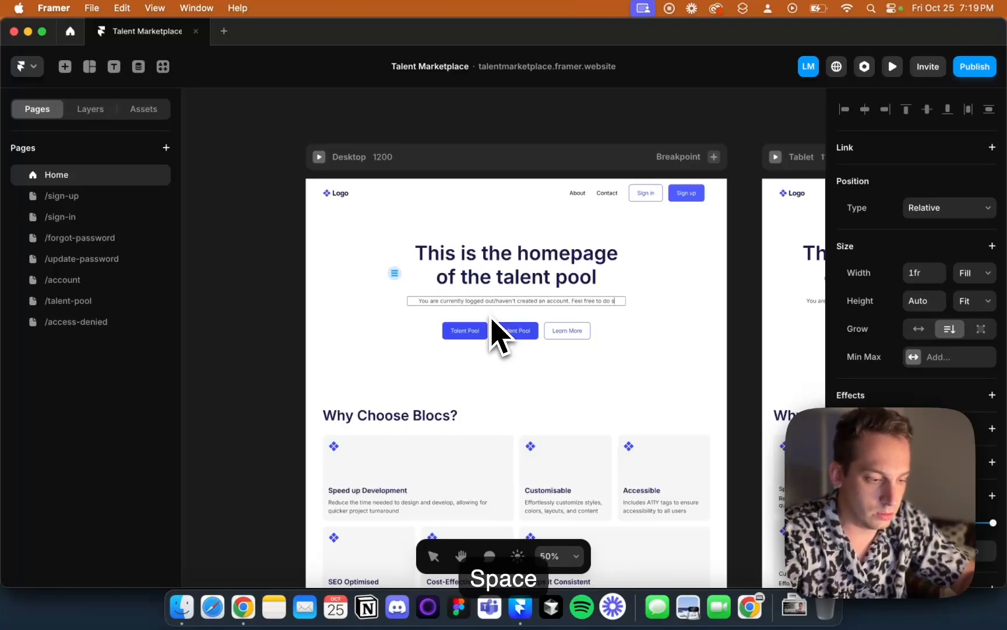
pyautogui.click(267, 299)
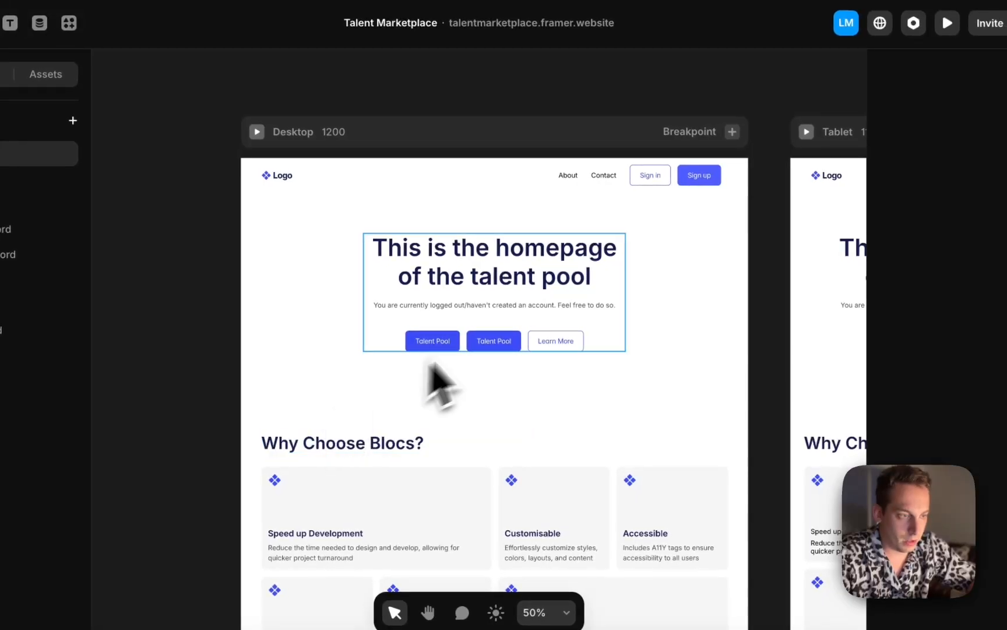
# Add the withLoggedOut code override to the hero Learn More button
pyautogui.click(579, 350)
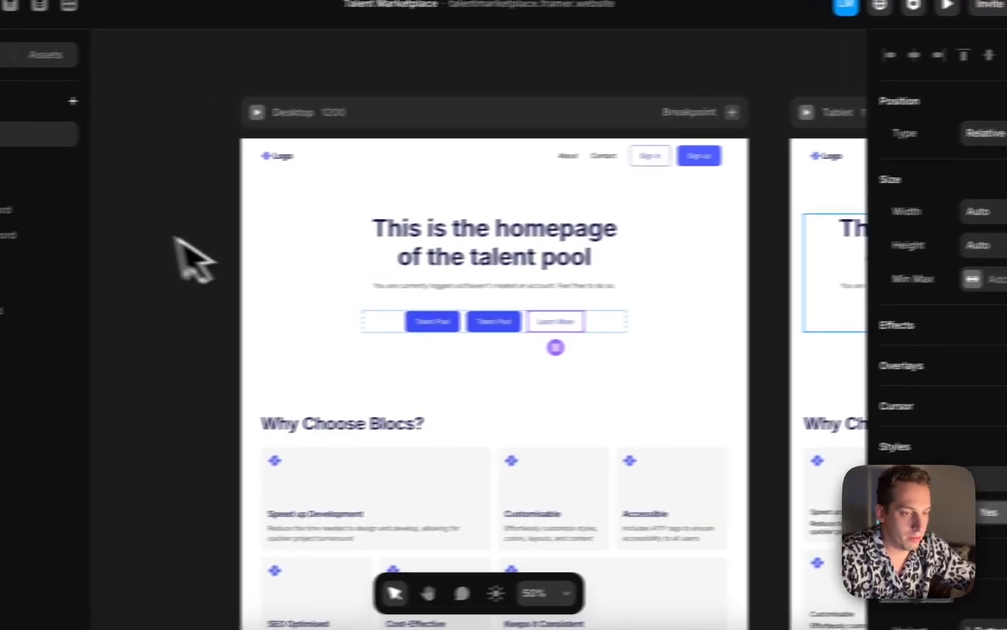
pyautogui.scroll(-10, 976, 432)
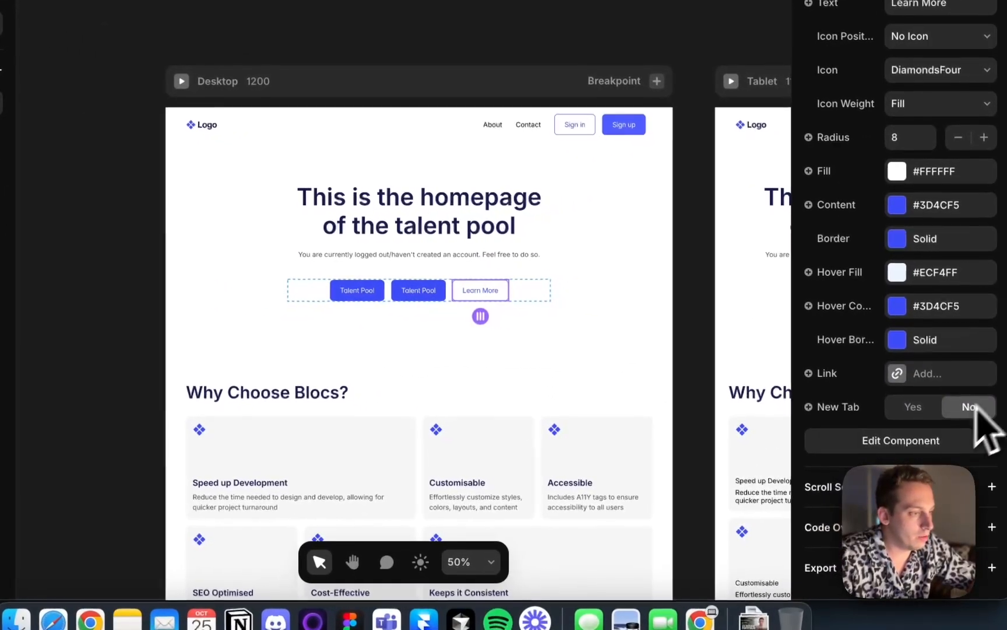
pyautogui.click(988, 526)
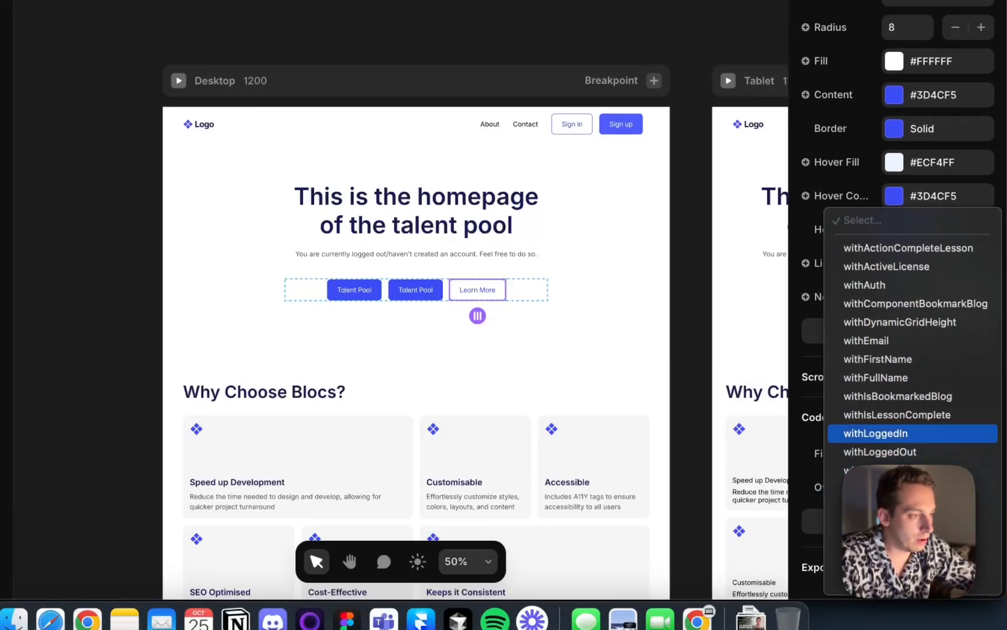
pyautogui.click(905, 452)
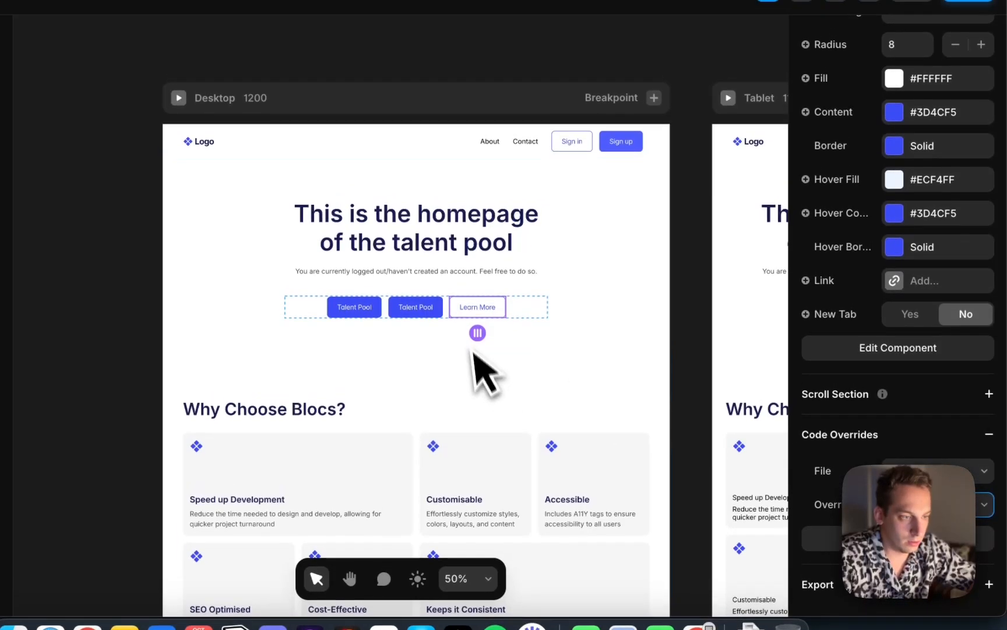
# Link the Learn More button to the Home page
pyautogui.click(895, 287)
pyautogui.click(676, 335)
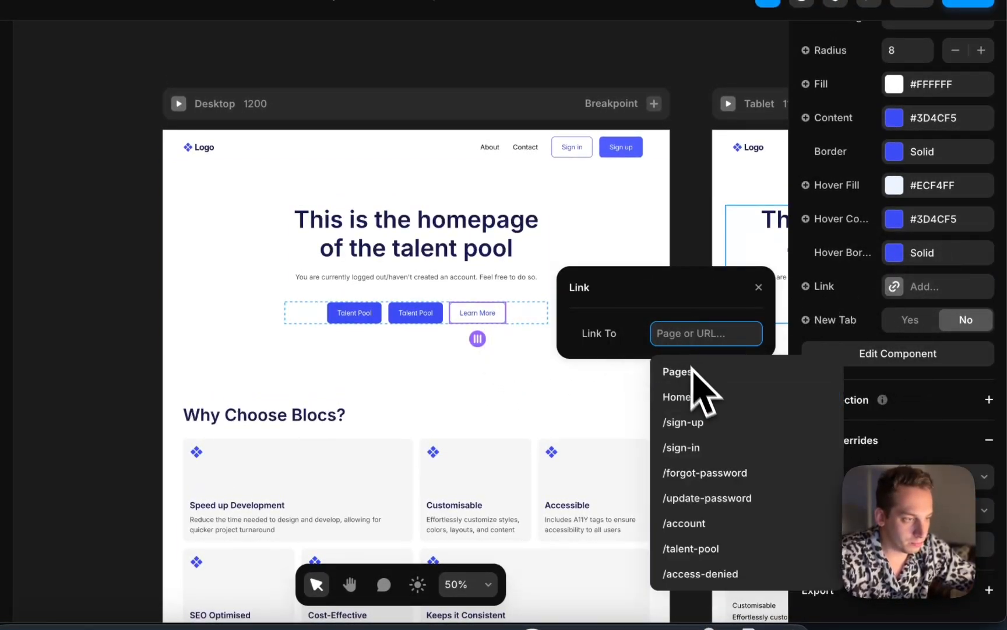
pyautogui.click(676, 397)
pyautogui.click(583, 443)
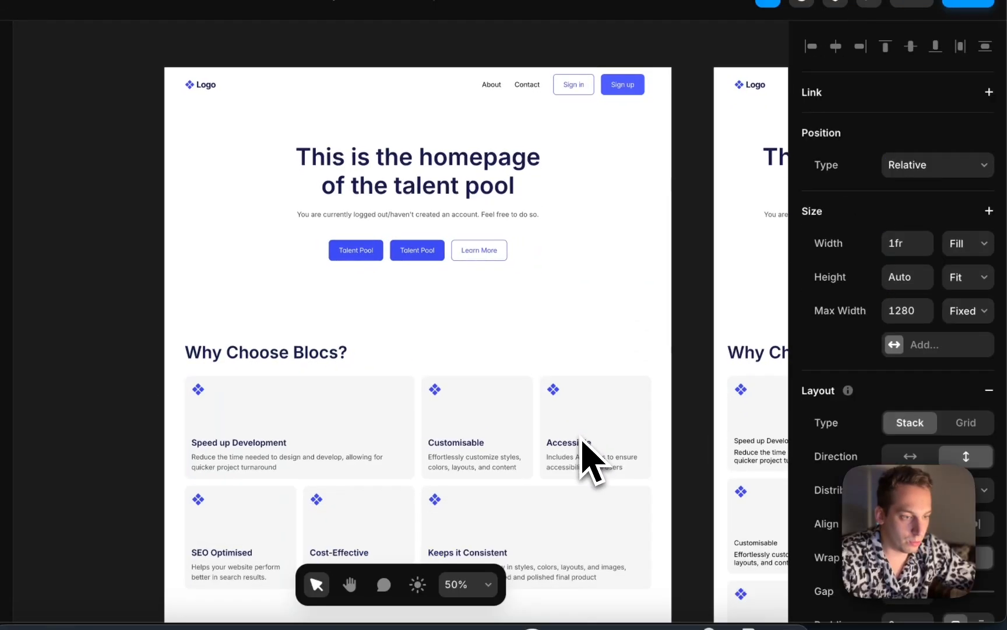
# Inspect the FAQ section's scroll section anchor settings further down the Home page
pyautogui.scroll(-10, 582, 443)
pyautogui.click(617, 280)
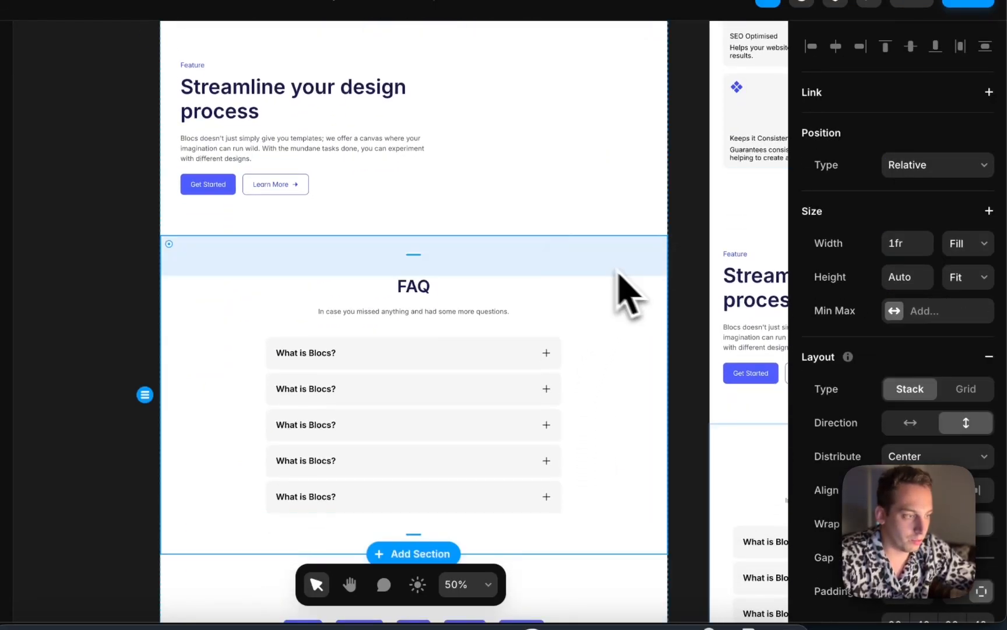
pyautogui.click(622, 337)
pyautogui.scroll(-5, 904, 392)
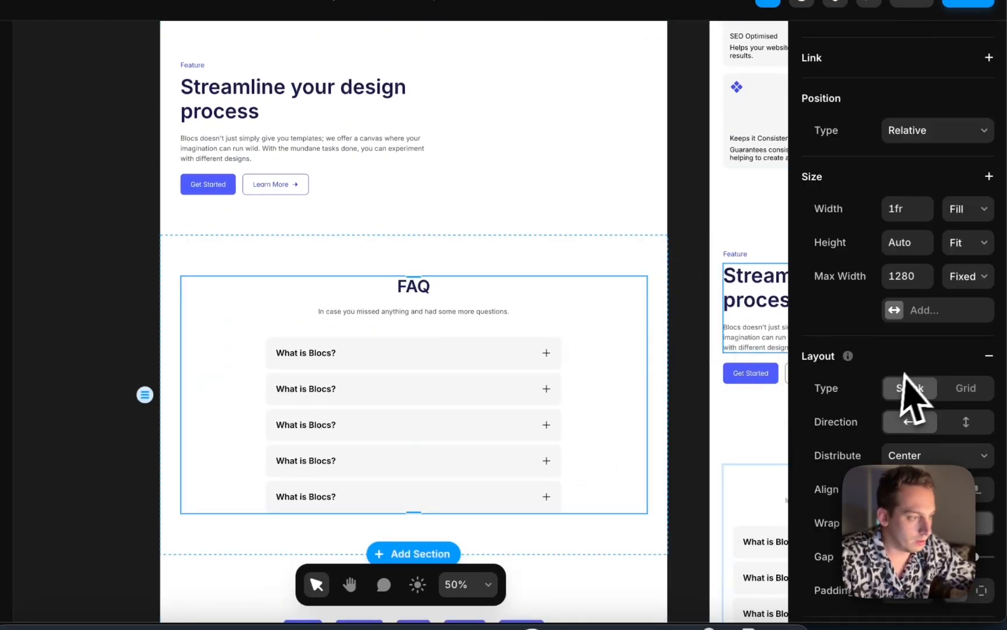
pyautogui.click(985, 464)
pyautogui.scroll(-3, 955, 467)
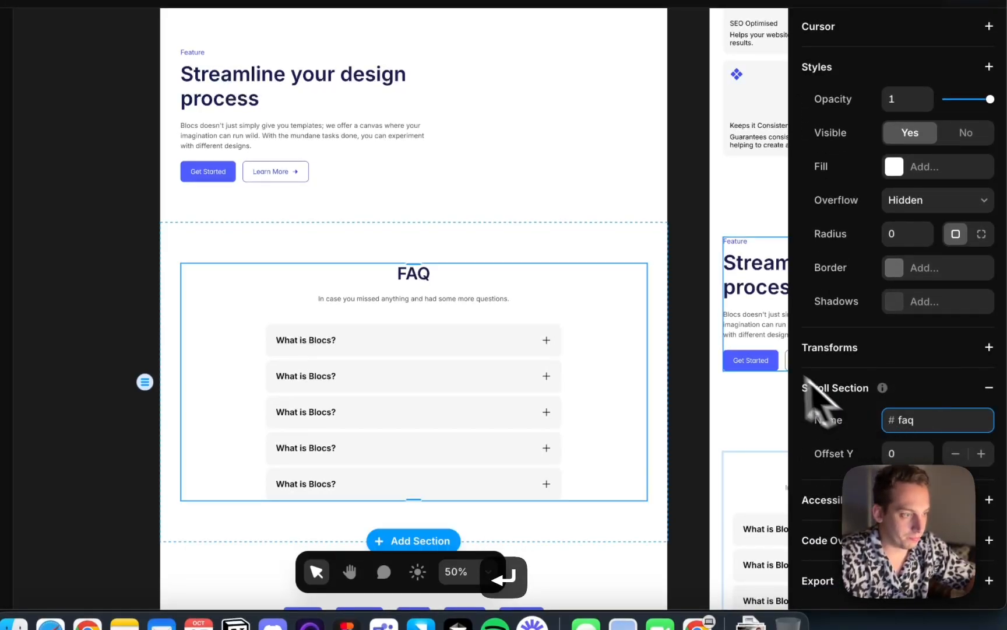
pyautogui.click(690, 329)
pyautogui.scroll(8, 686, 328)
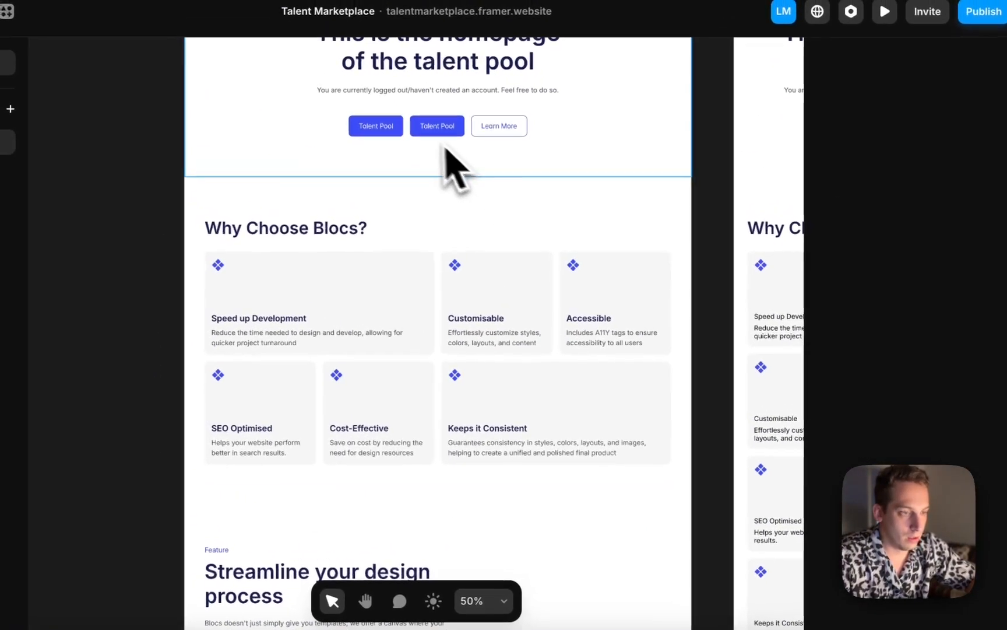
# Link the hero Learn More button to the #faq section of the Home page
pyautogui.click(484, 99)
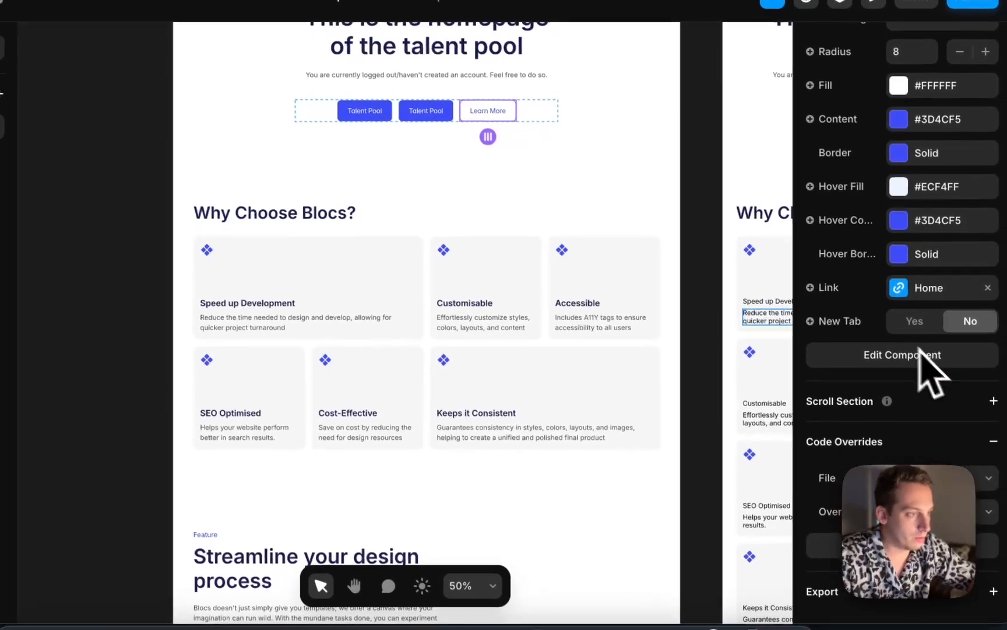
pyautogui.scroll(8, 919, 349)
pyautogui.scroll(-3, 896, 391)
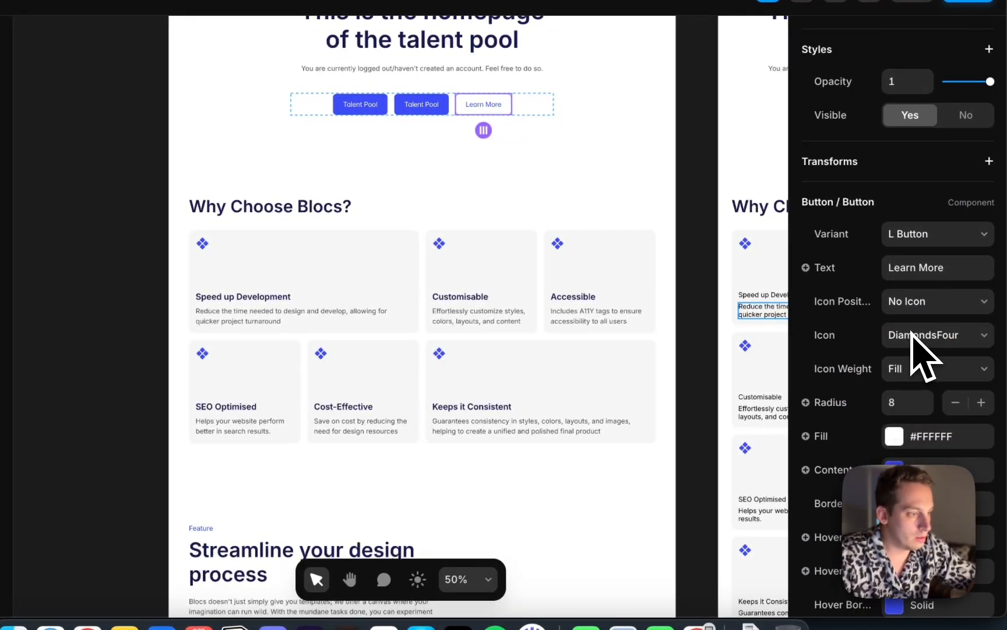
pyautogui.scroll(-5, 918, 335)
pyautogui.click(917, 454)
pyautogui.click(722, 543)
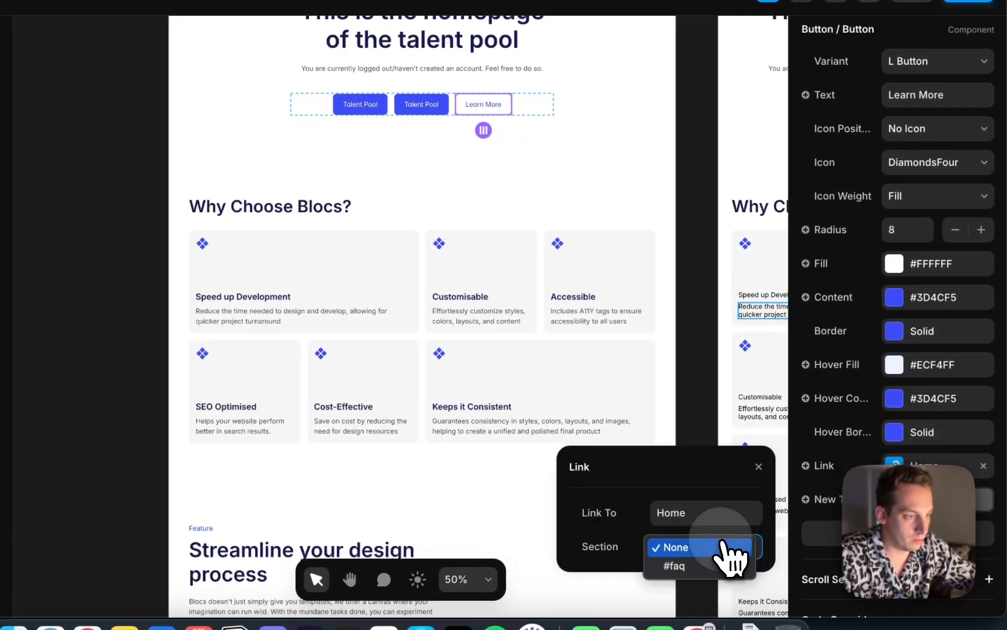
pyautogui.click(710, 376)
# Publish the updated site to its framer.website domain
pyautogui.scroll(-4, 505, 339)
pyautogui.scroll(1, 505, 340)
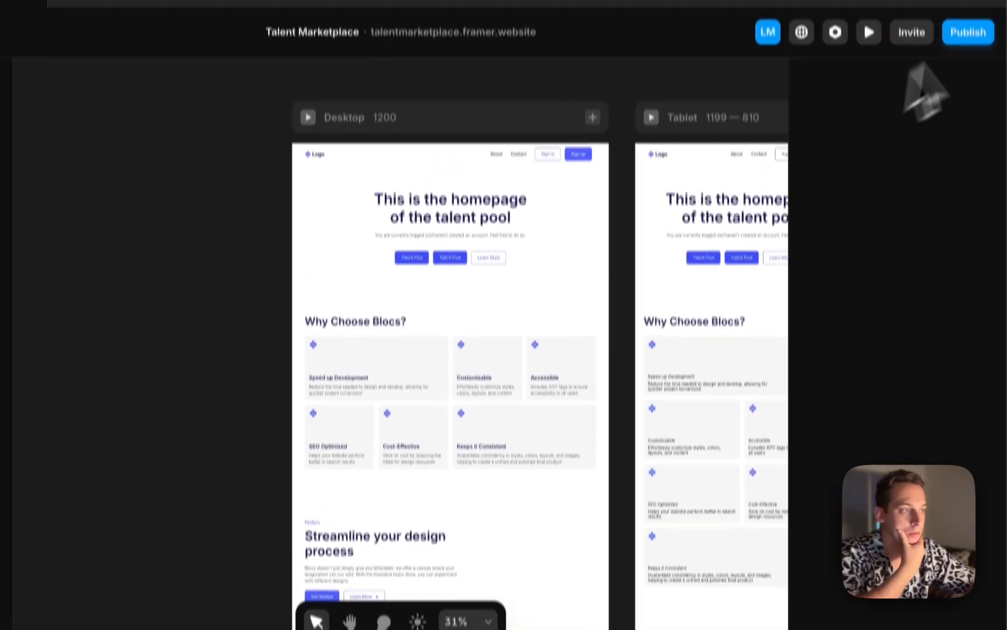
pyautogui.click(964, 79)
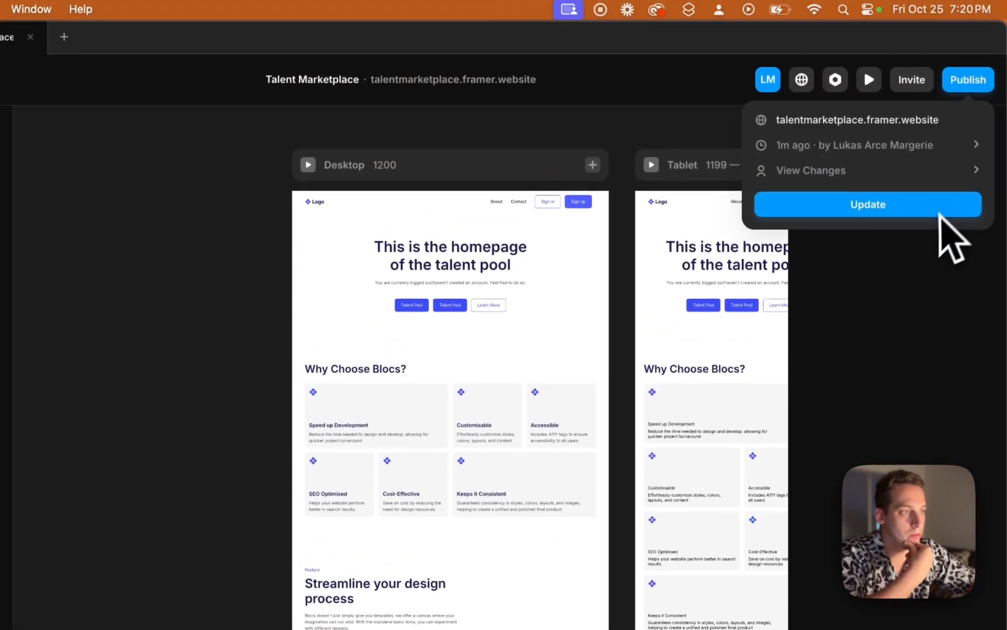
pyautogui.click(932, 219)
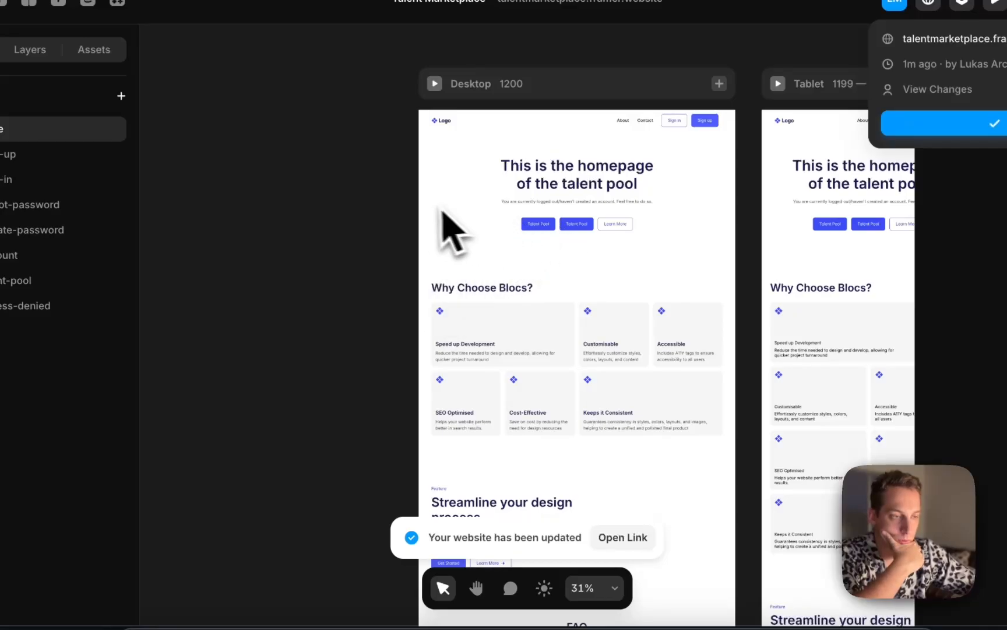
# Reload the live site in Chrome and follow the hero Talent Pool button to the sign-up page
pyautogui.click(250, 609)
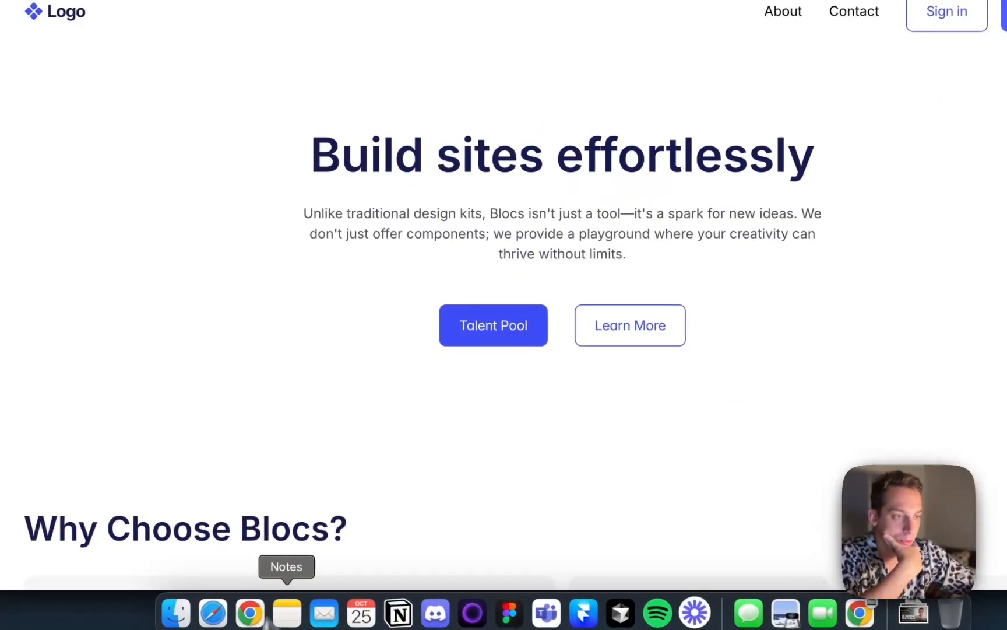
pyautogui.press('super+r')
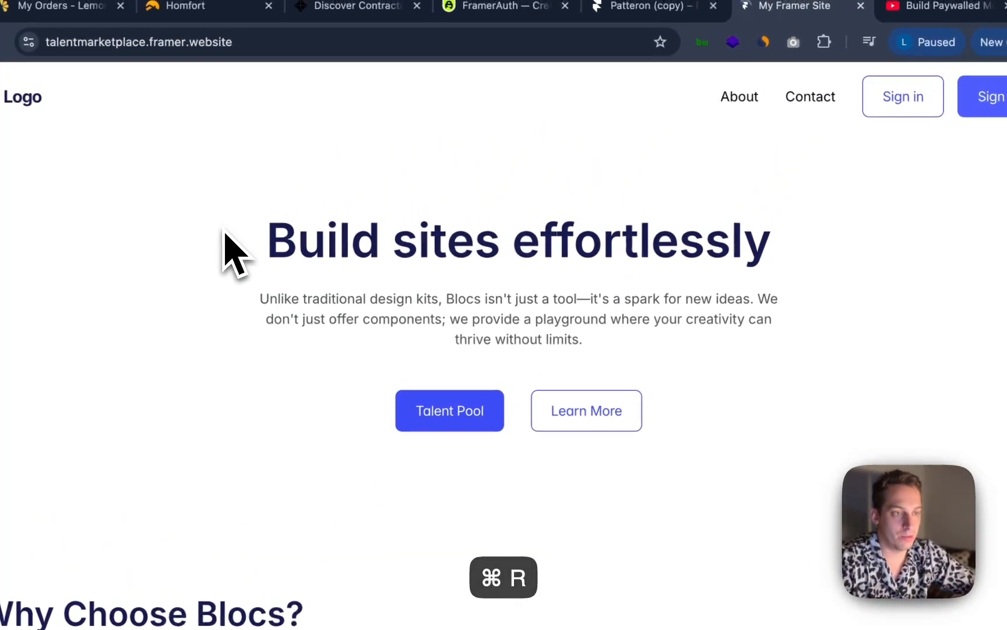
pyautogui.moveTo(288, 236); pyautogui.dragTo(750, 317)
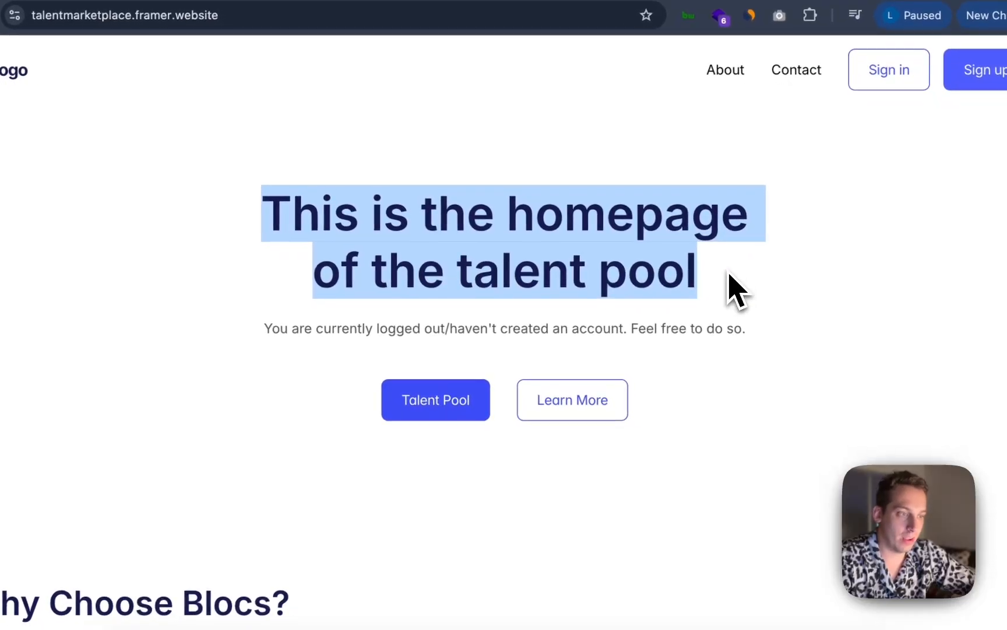
pyautogui.click(291, 377)
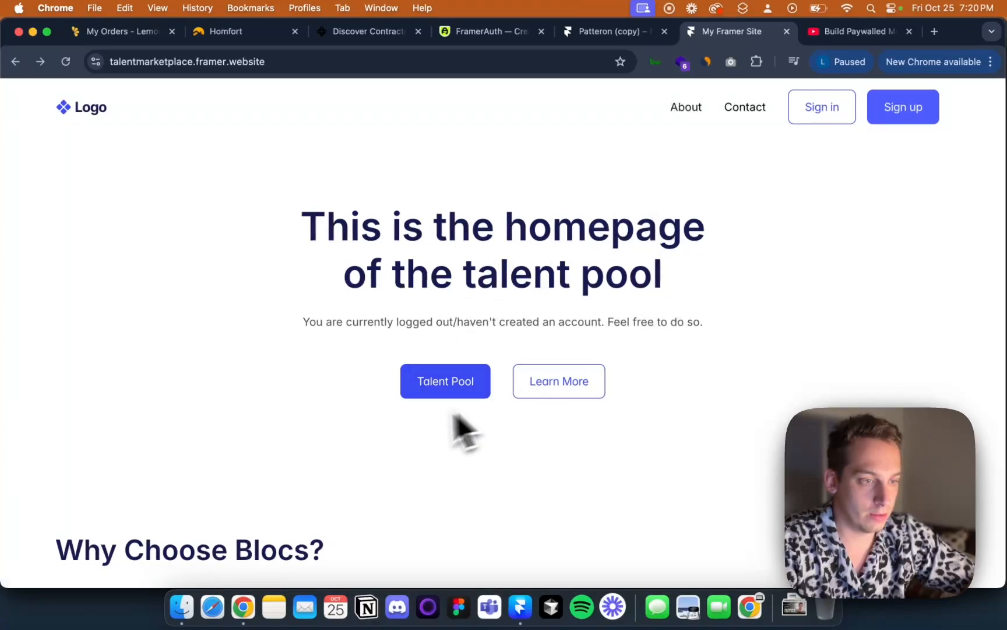
pyautogui.click(430, 385)
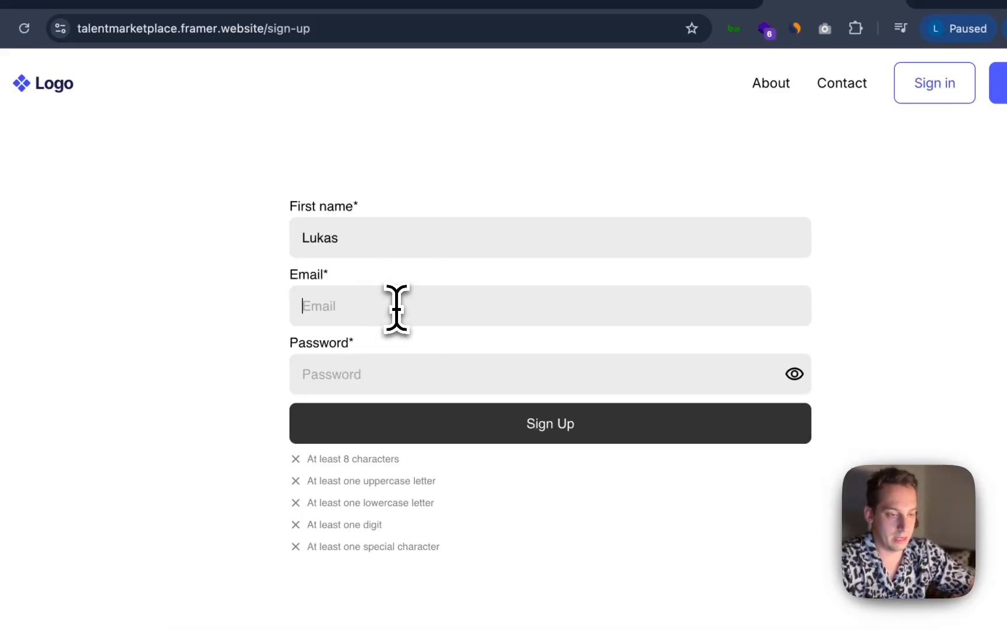
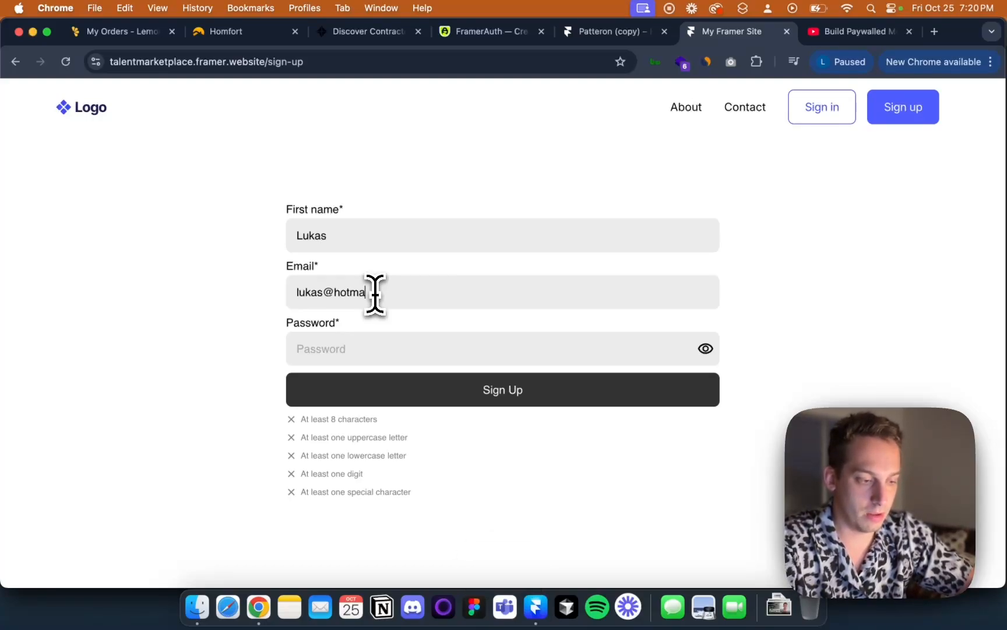
# Create an account on the sign-up form by entering an email address and the account password
pyautogui.click(332, 349)
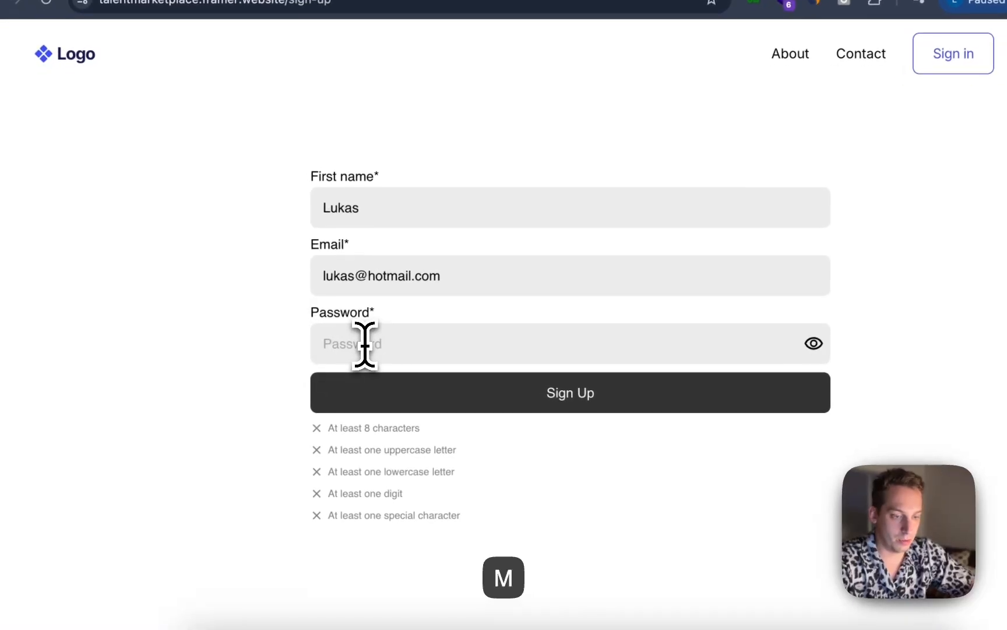
pyautogui.write('••••••')
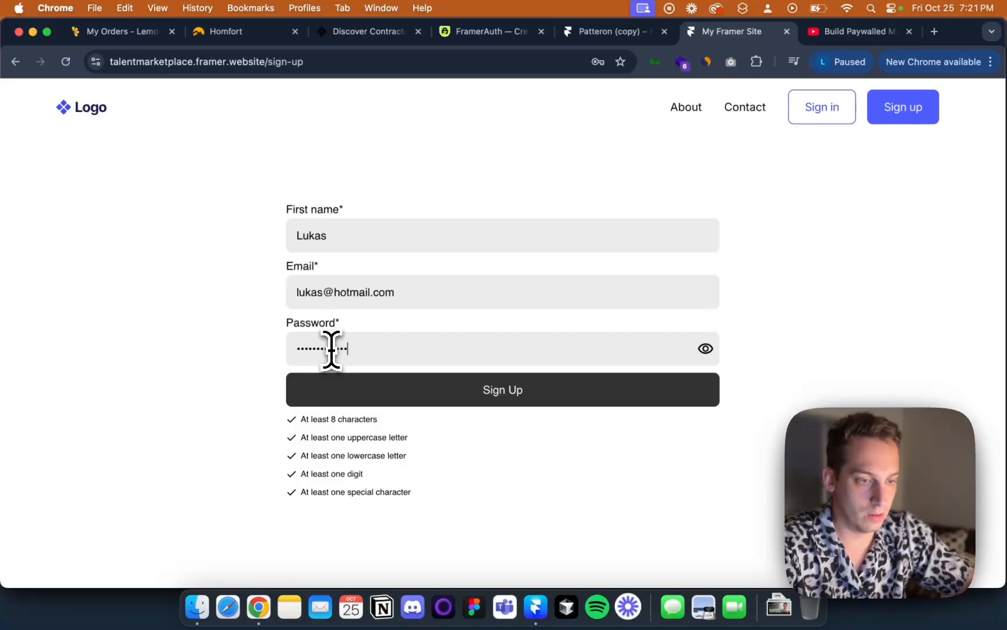
pyautogui.click(361, 401)
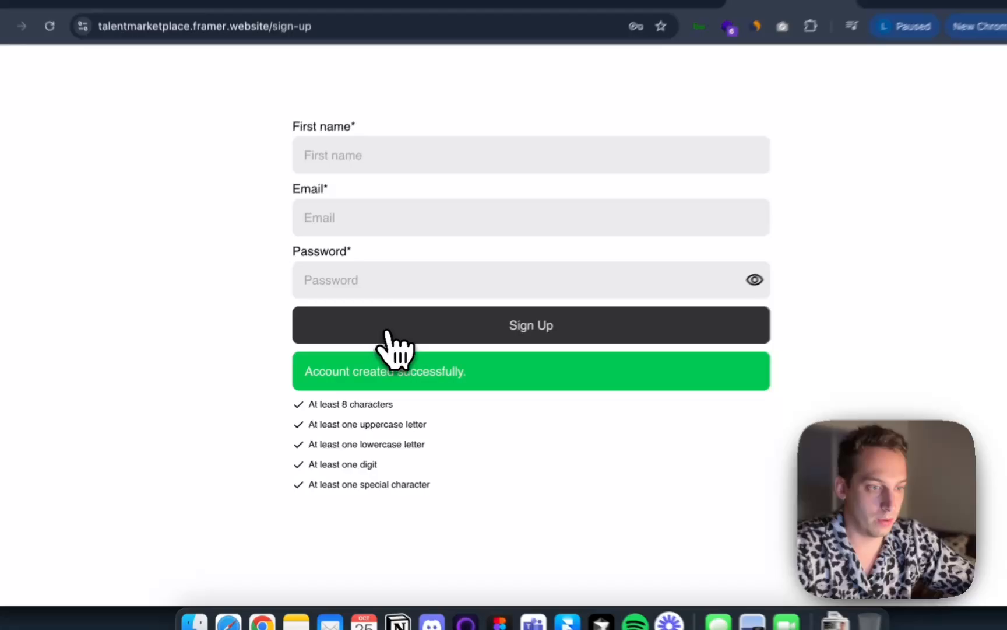
# Return to the home page via the logo, dismiss the browser's save-password prompt, and review the logged-in hero
pyautogui.scroll(-5, 385, 356)
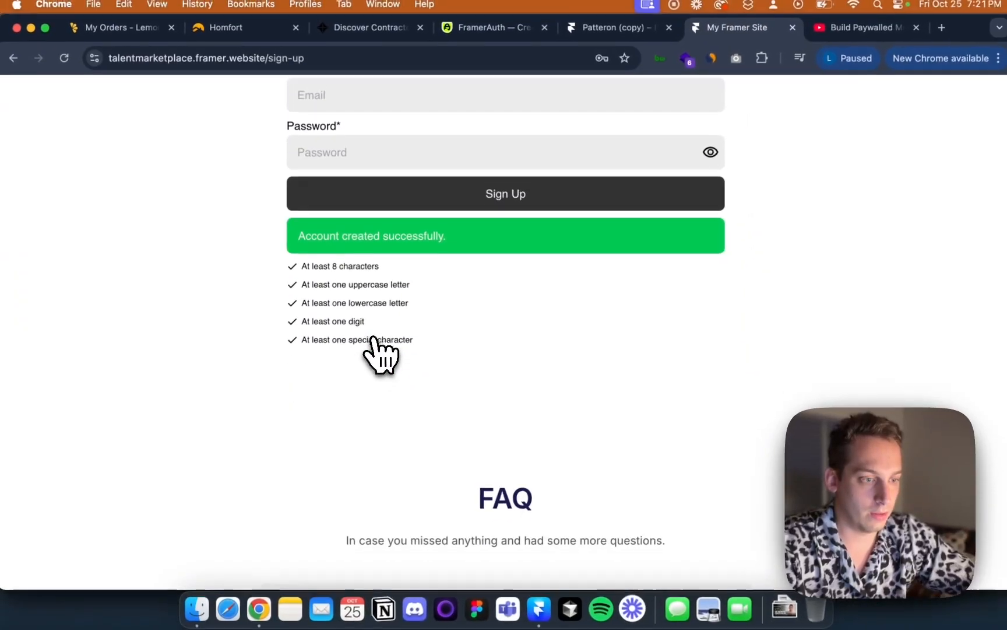
pyautogui.scroll(5, 373, 349)
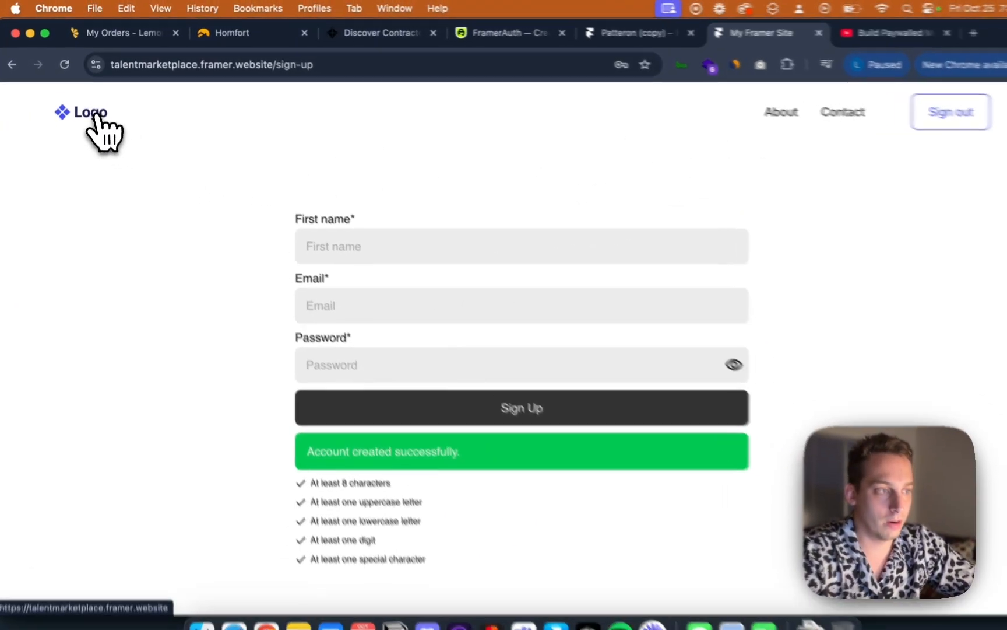
pyautogui.click(95, 111)
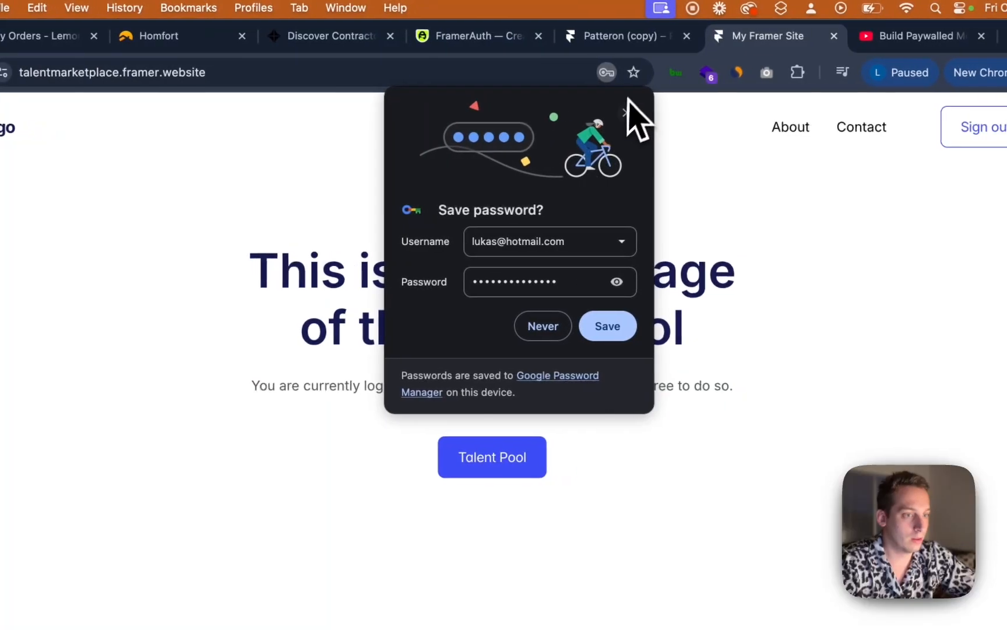
pyautogui.click(682, 114)
pyautogui.scroll(-1, 460, 315)
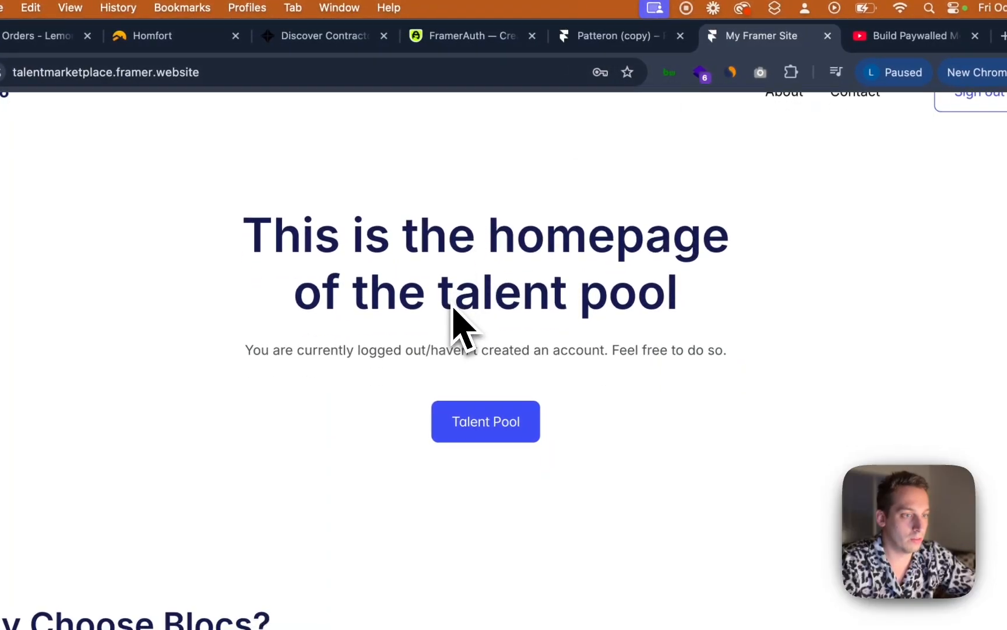
pyautogui.scroll(-2, 452, 313)
pyautogui.scroll(3, 452, 315)
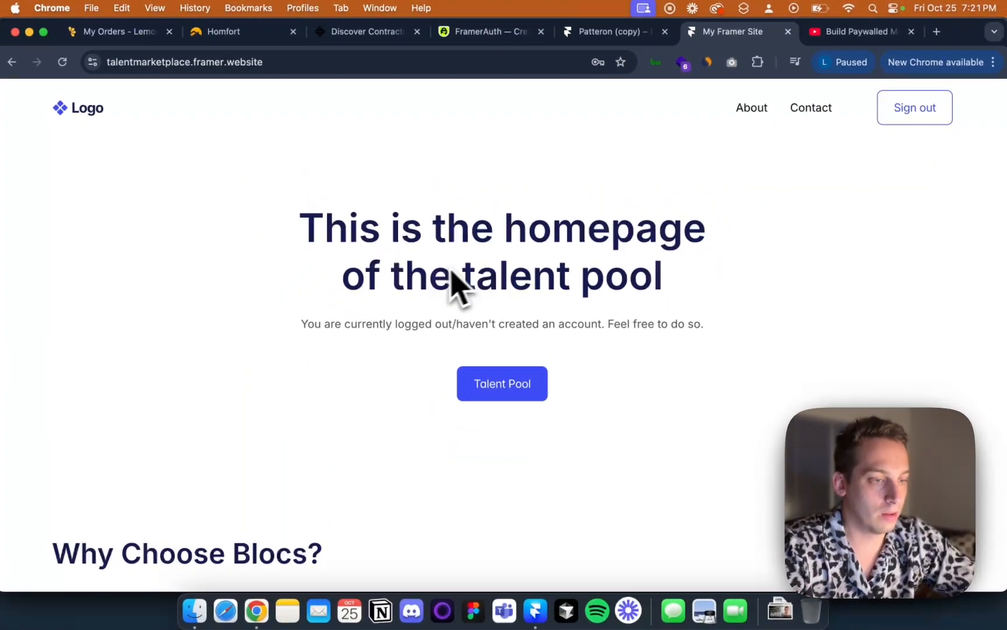
pyautogui.scroll(-6, 436, 274)
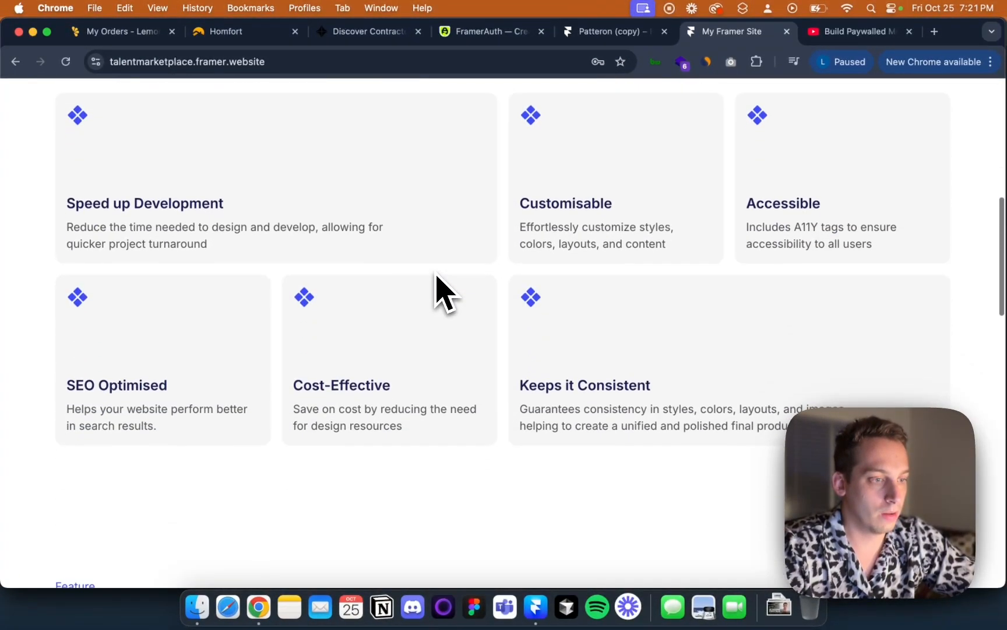
pyautogui.scroll(6, 436, 274)
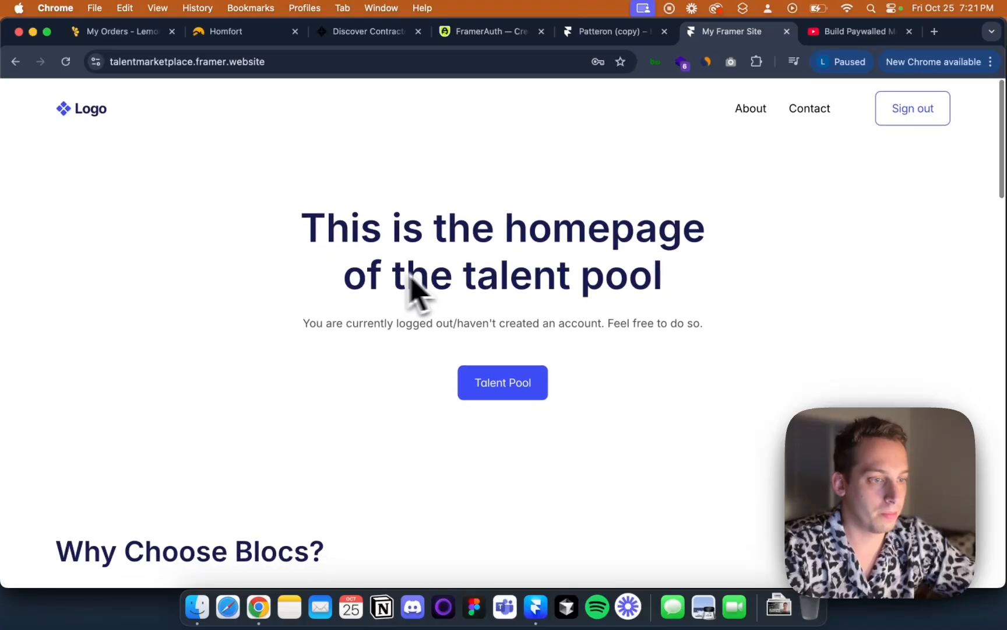
pyautogui.scroll(-5, 377, 292)
pyautogui.scroll(3, 378, 292)
# Open the Talent Pool page while logged in, then navigate back to the sign-up page
pyautogui.click(463, 261)
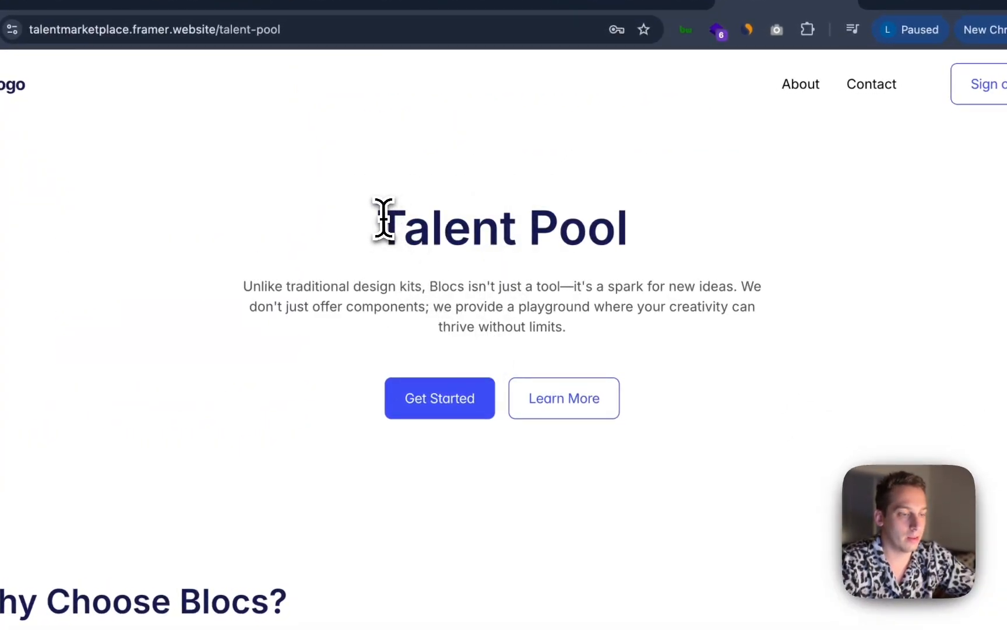
pyautogui.moveTo(384, 219); pyautogui.dragTo(577, 227)
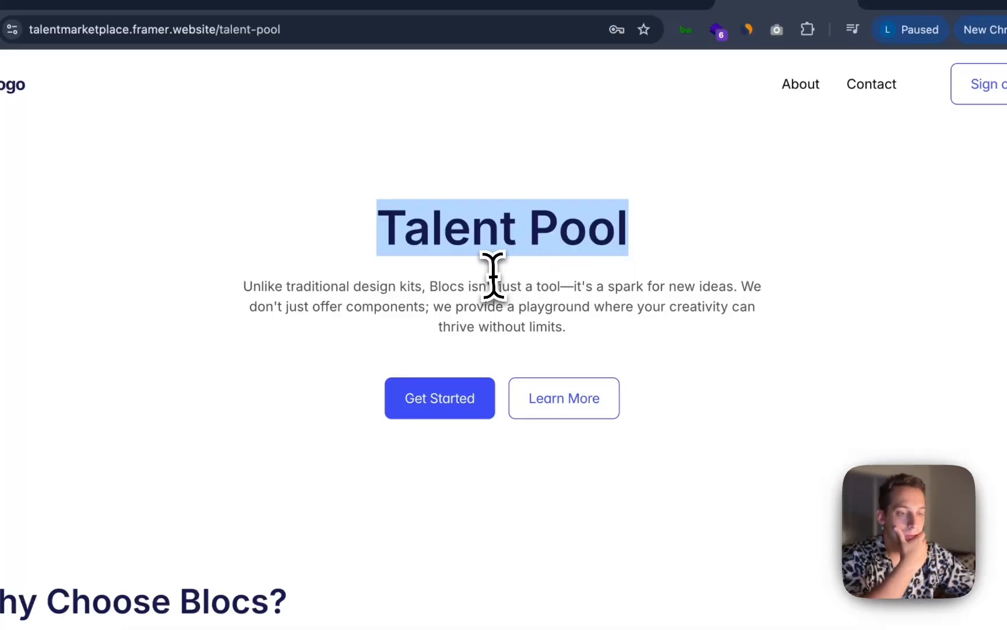
pyautogui.press('super+Left')
pyautogui.press('super+Left')
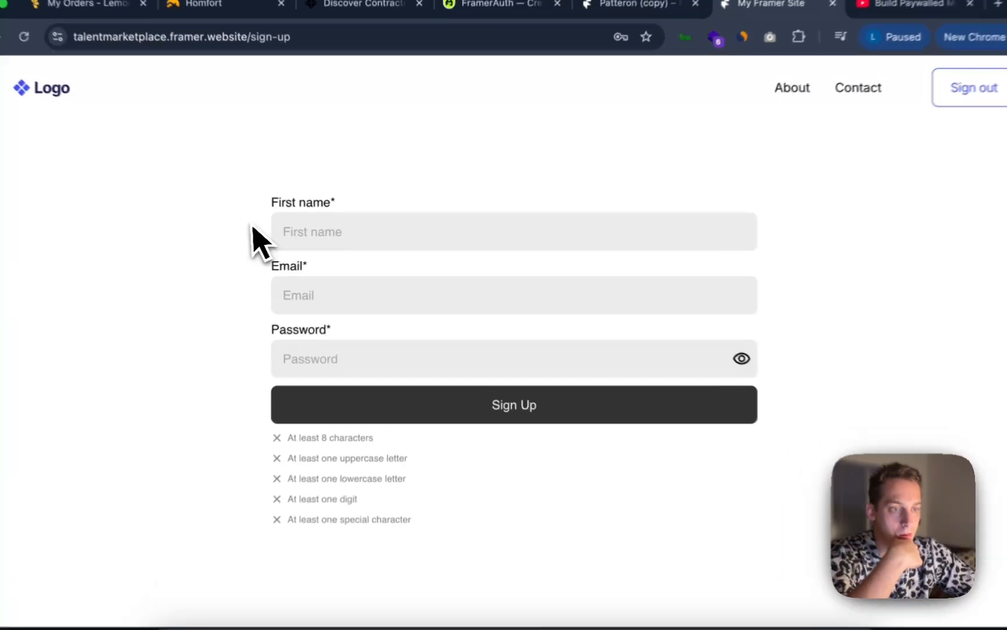
pyautogui.moveTo(267, 233); pyautogui.dragTo(693, 481)
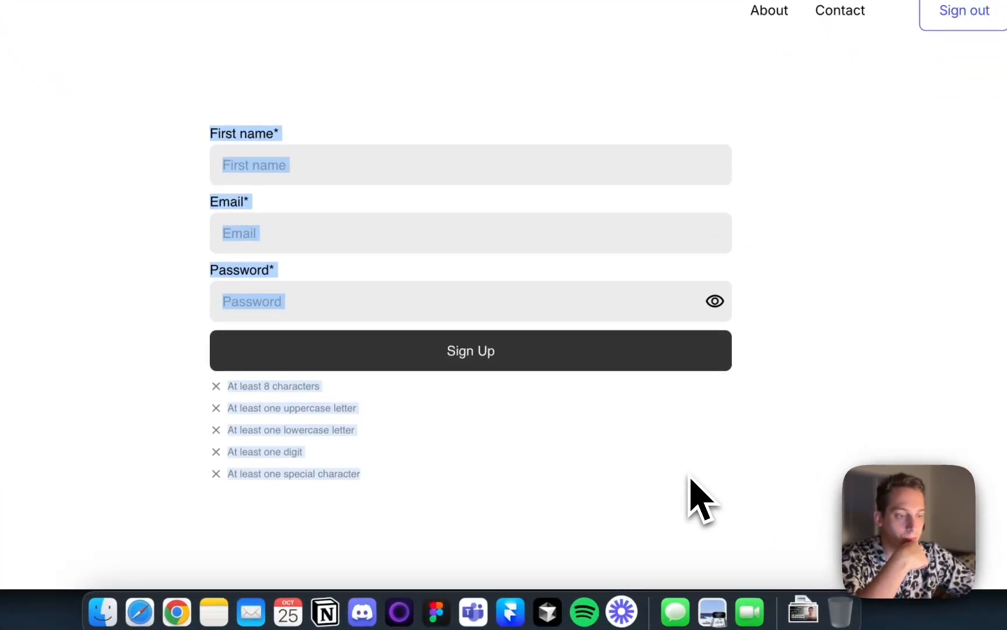
# Switch to Framer and browse the talent-pool, account, update-password, sign-in and sign-up pages
pyautogui.click(510, 611)
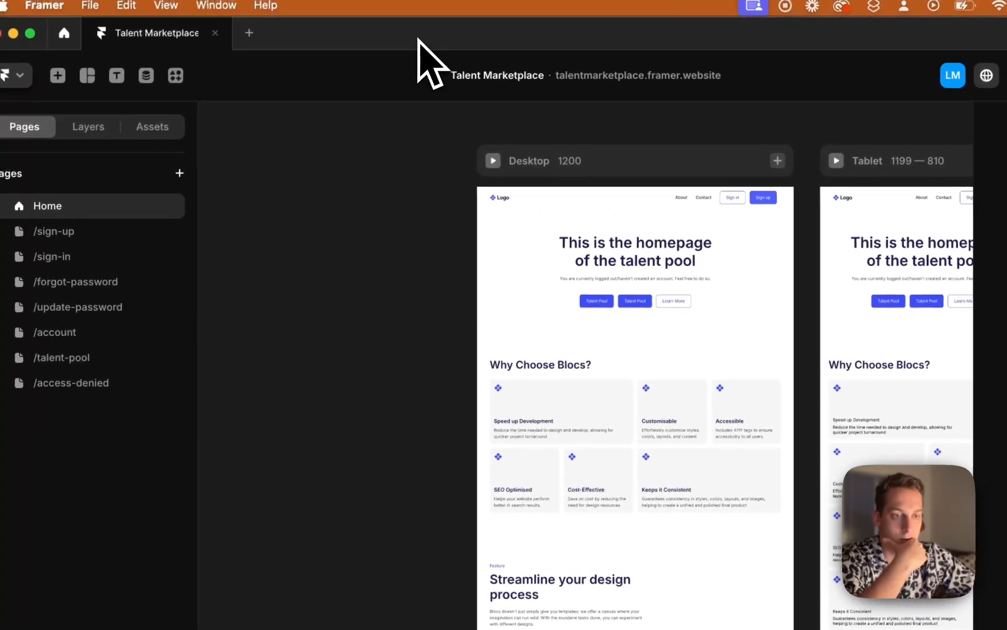
pyautogui.click(98, 318)
pyautogui.click(97, 333)
pyautogui.click(97, 358)
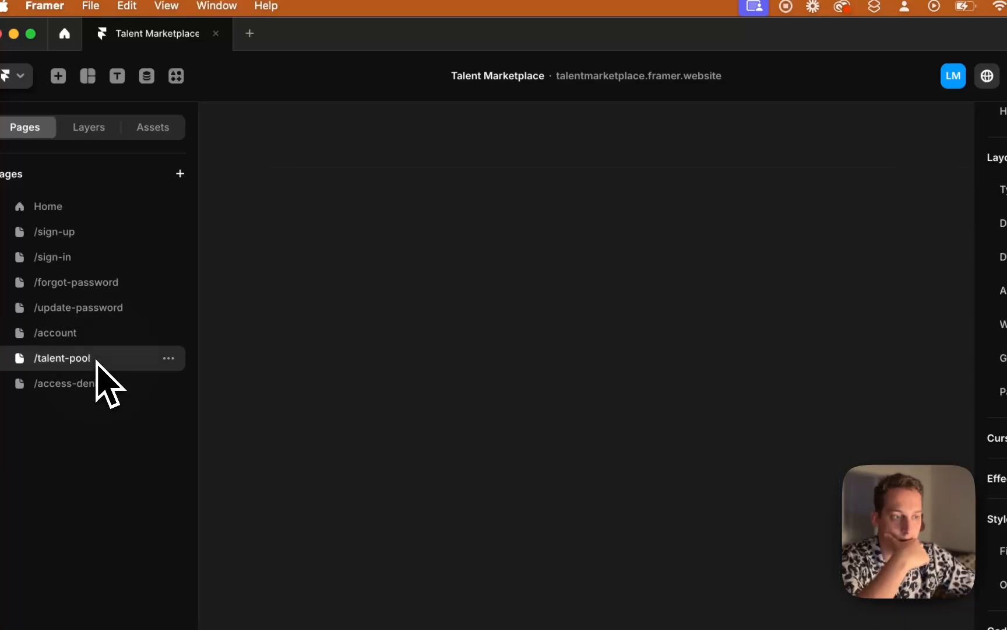
pyautogui.click(99, 330)
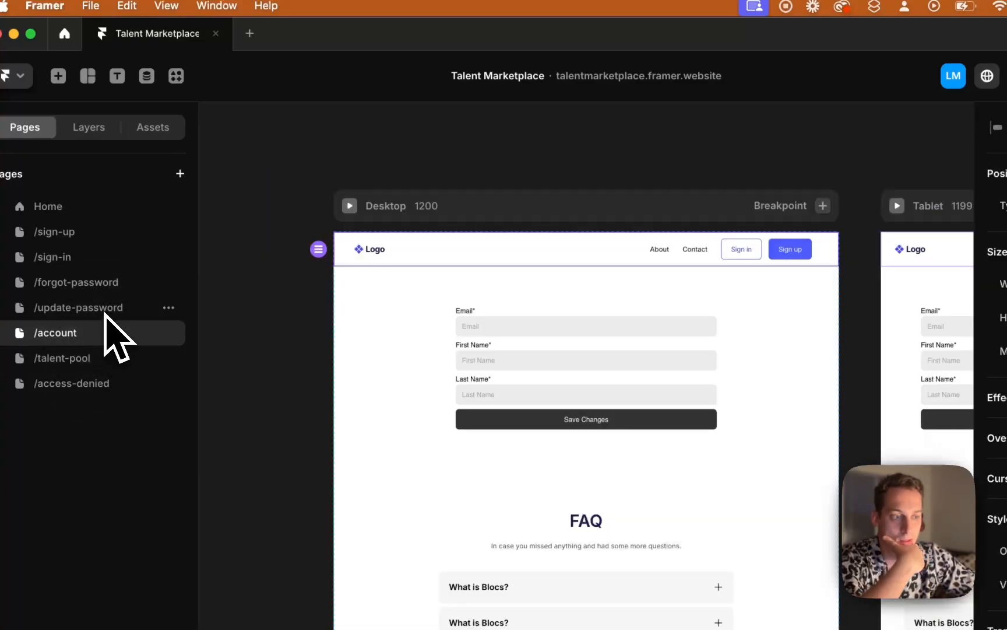
pyautogui.click(108, 308)
pyautogui.click(105, 258)
pyautogui.click(105, 231)
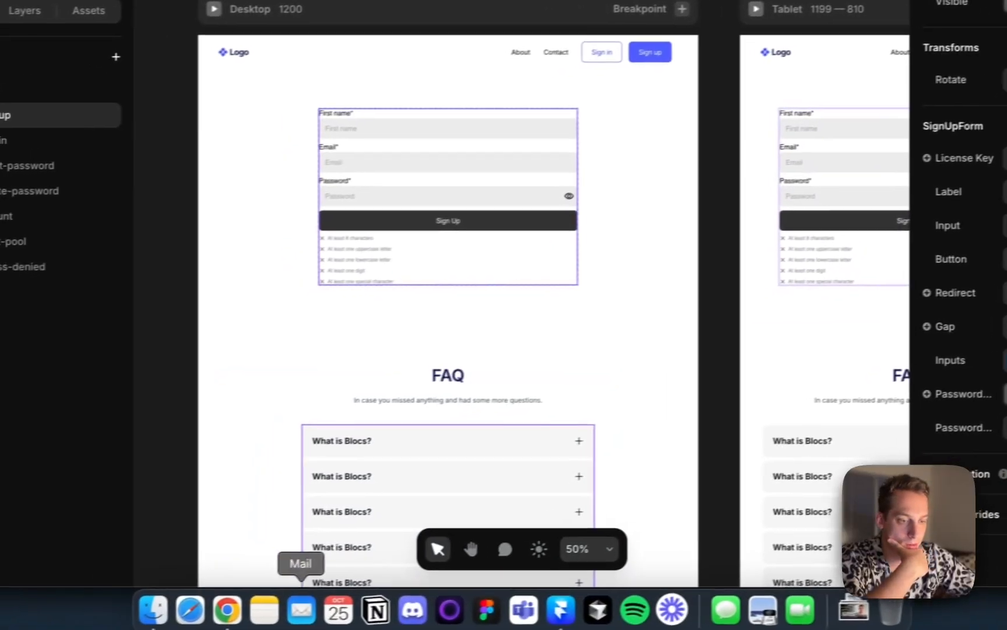
# Switch to the Patteron (copy) project in Chrome and preview its Home page at desktop size
pyautogui.click(106, 622)
pyautogui.click(612, 18)
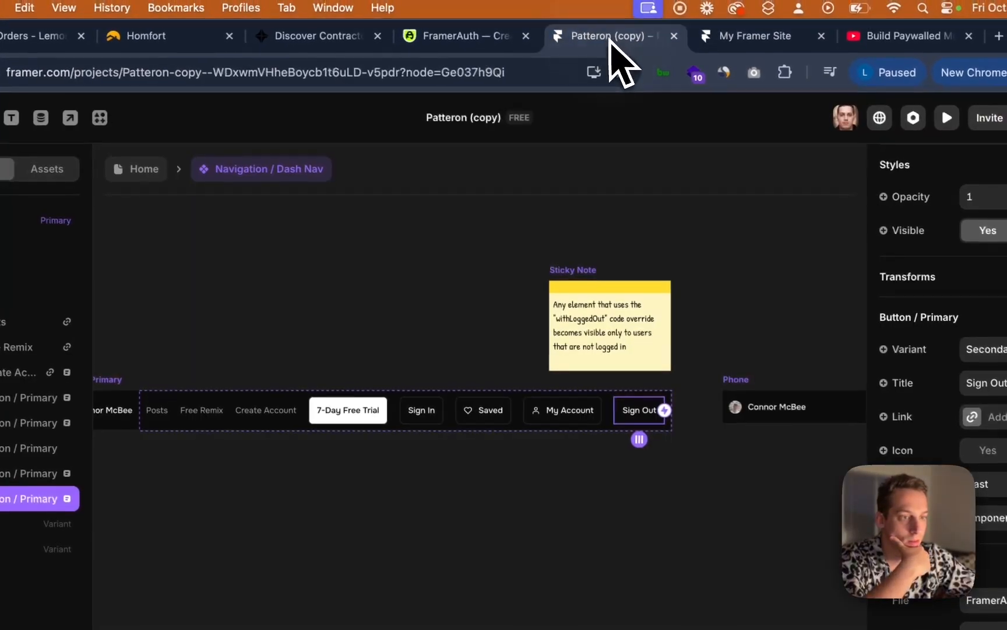
pyautogui.click(187, 172)
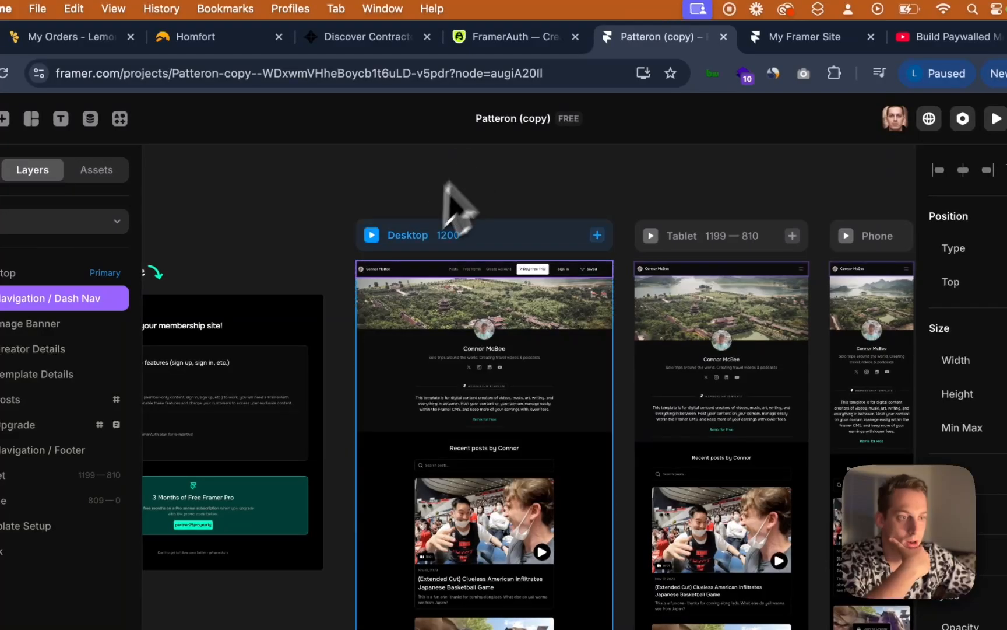
pyautogui.click(373, 236)
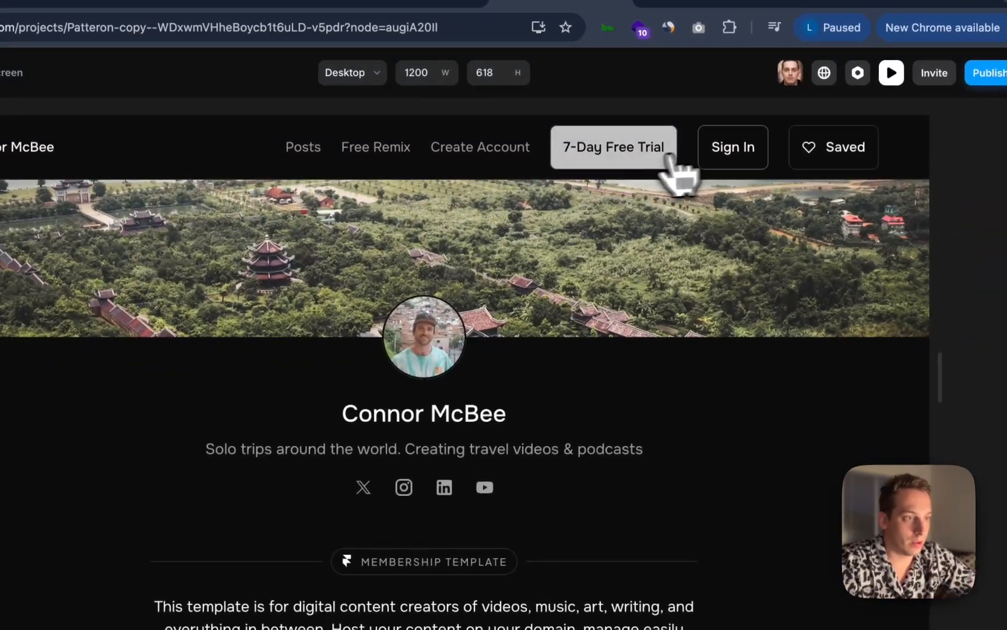
# Jump to the 7-Day Free Trial section in the preview and start a test purchase for free
pyautogui.click(624, 157)
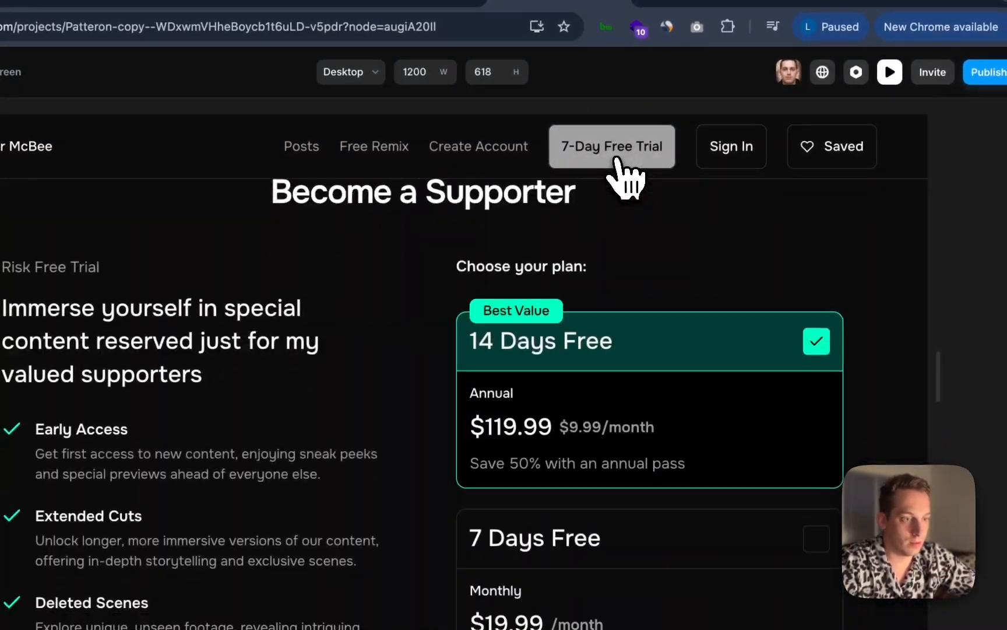
pyautogui.scroll(-5, 557, 350)
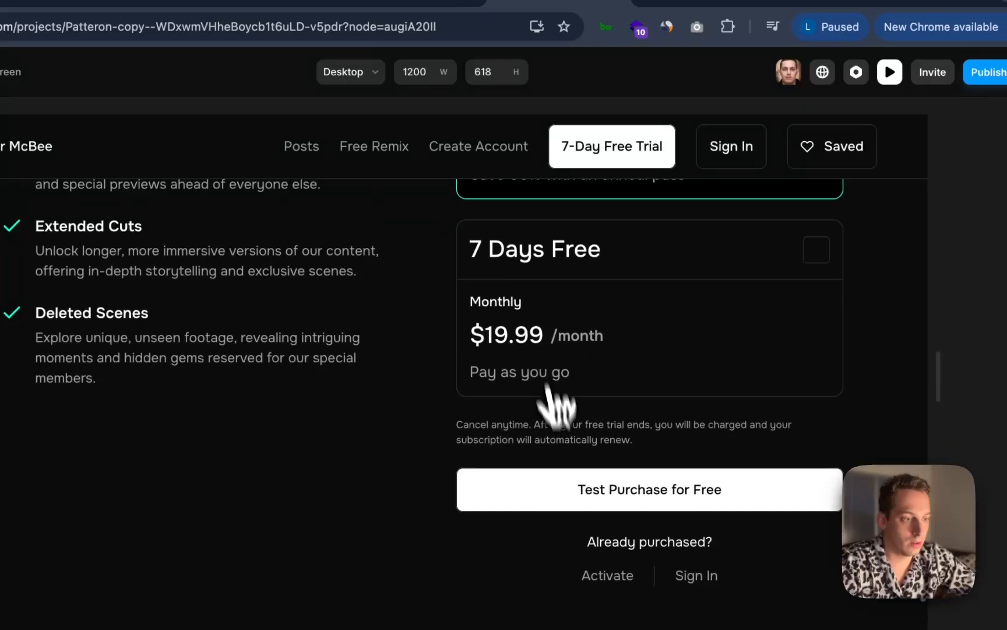
pyautogui.click(572, 502)
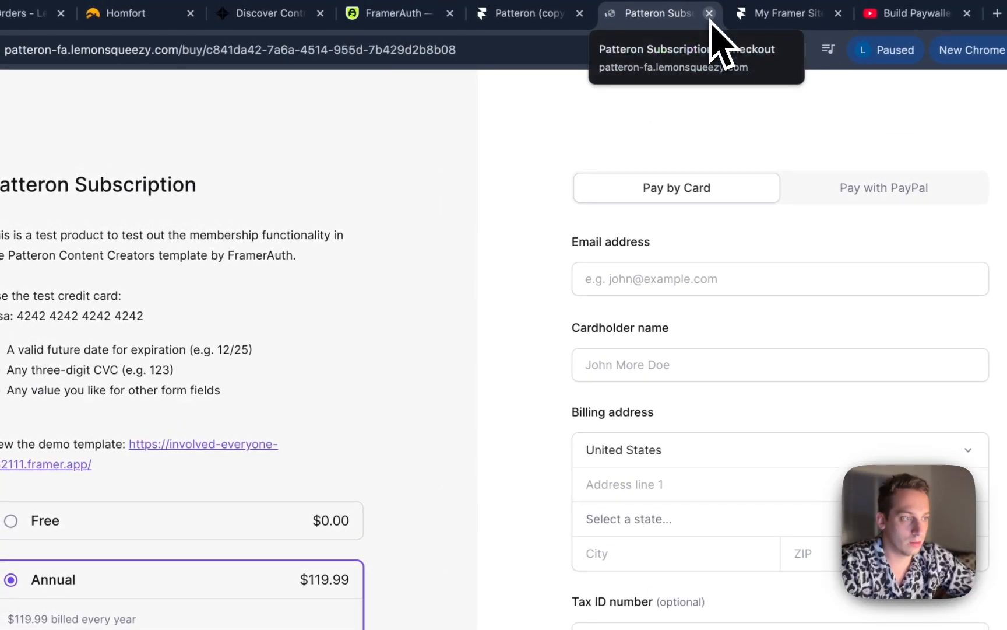
# Pick the Free plan on the checkout page and submit the order with an email address
pyautogui.click(284, 531)
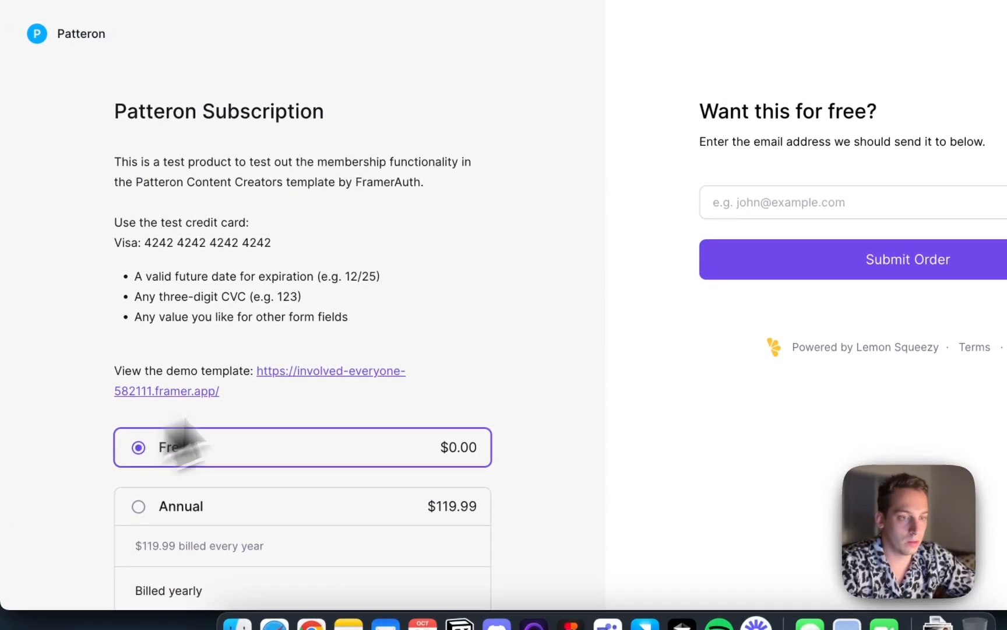
pyautogui.click(627, 235)
pyautogui.write('srts')
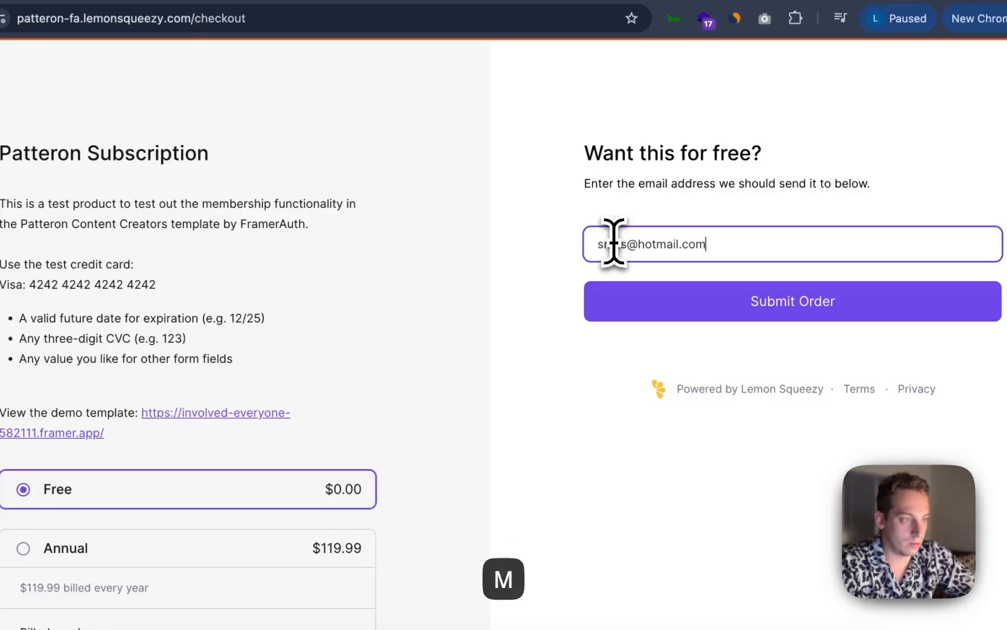
pyautogui.click(686, 312)
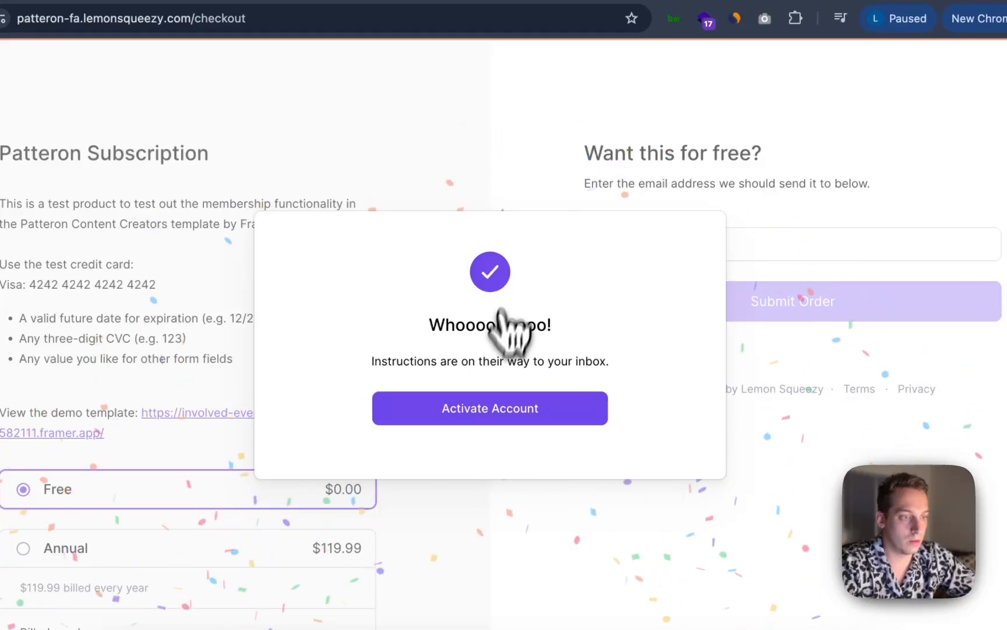
# Activate the account, complete the sign-up form with a password, and dismiss the browser's save-password prompt
pyautogui.click(475, 411)
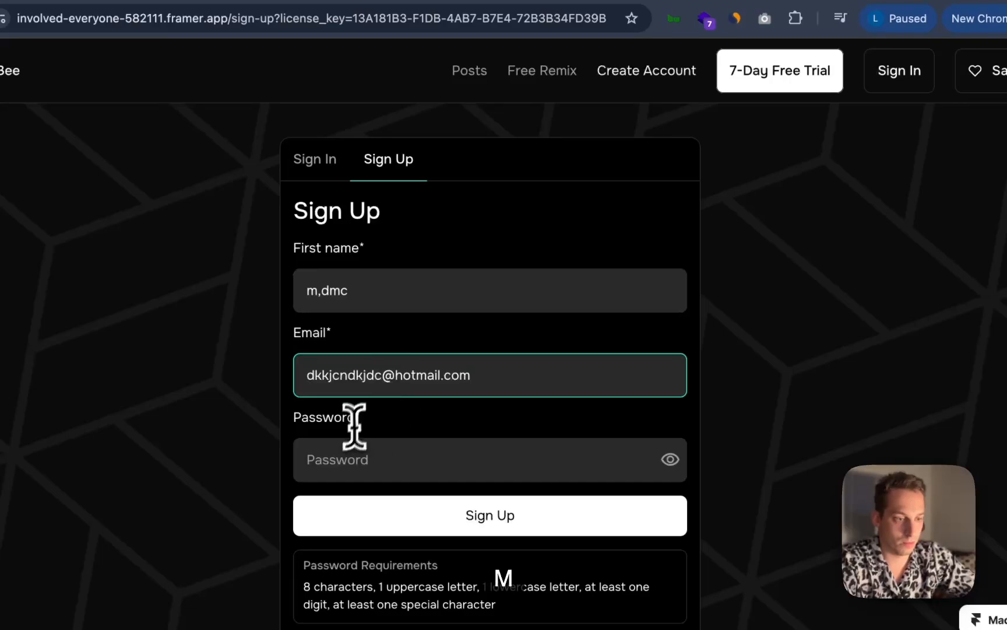
pyautogui.click(347, 448)
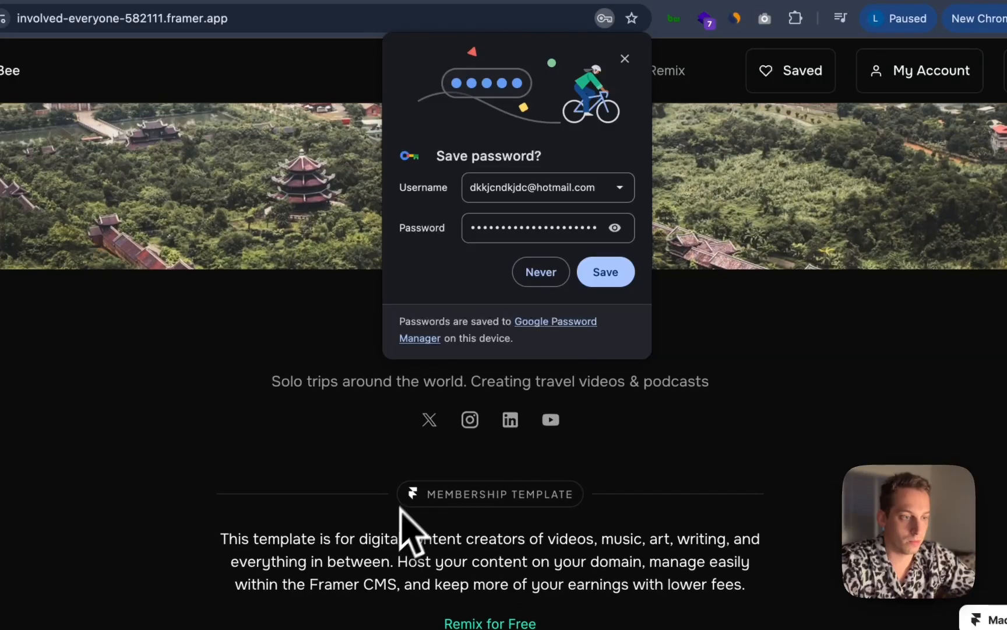
pyautogui.click(549, 283)
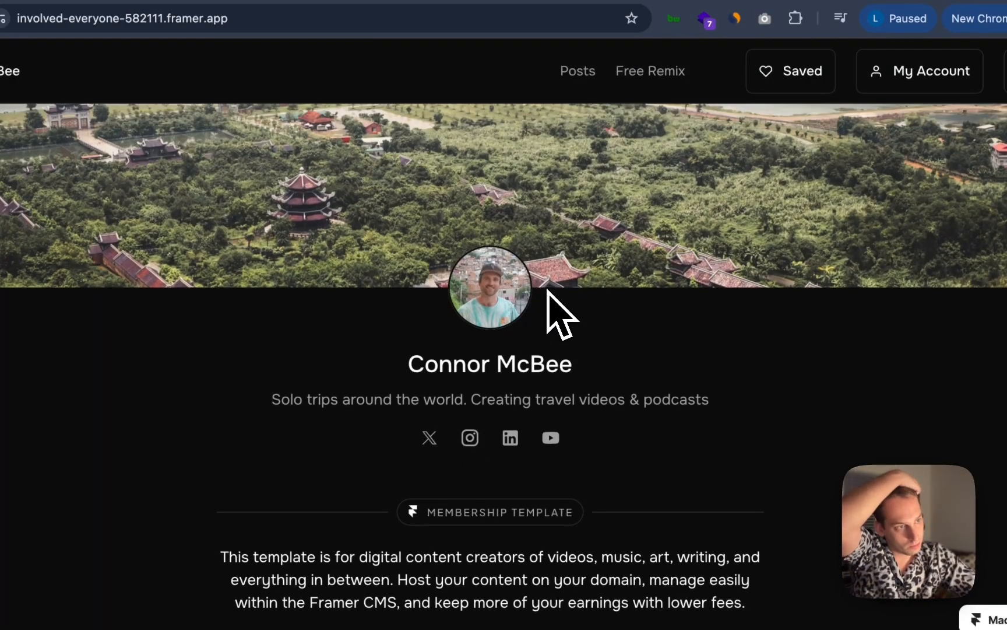
# Scroll through the logged-in Patteron home page to review it
pyautogui.scroll(-6, 546, 303)
pyautogui.scroll(-2, 547, 303)
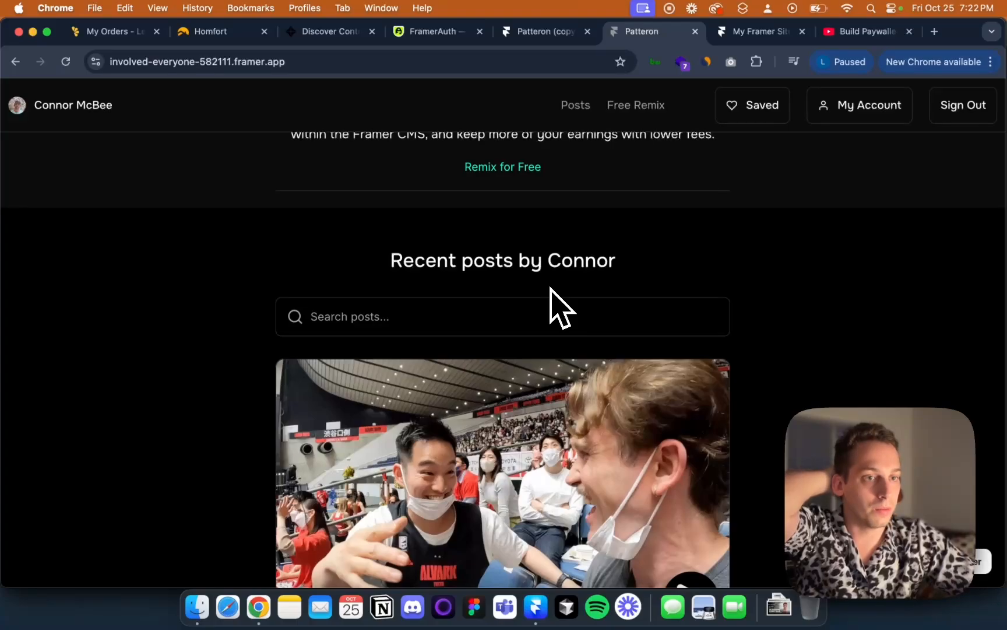
pyautogui.scroll(8, 550, 239)
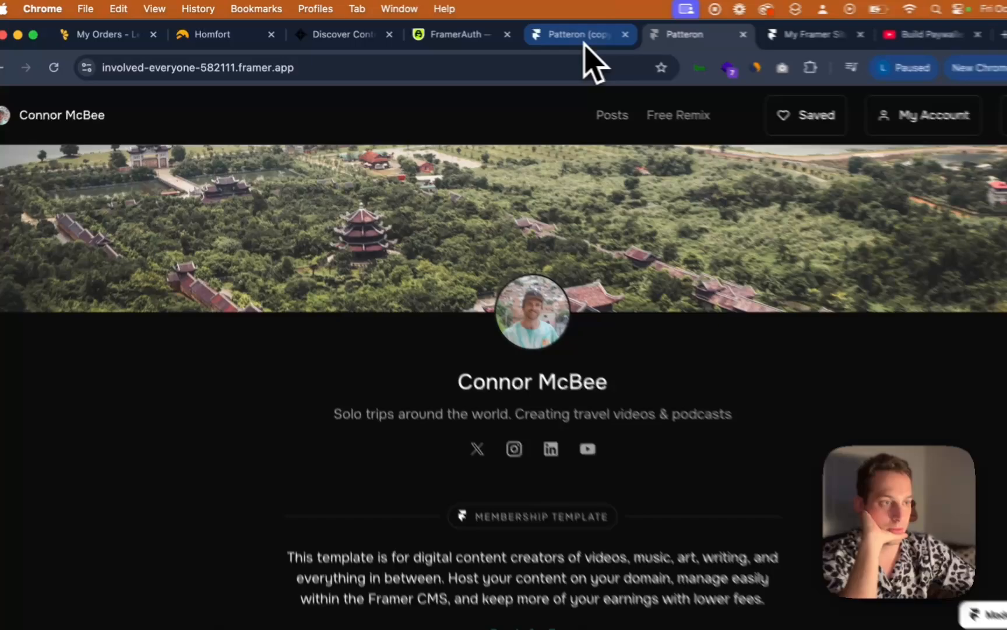
# Return to the Patteron (copy) project, open its /sign-up page and select the Become a Member button
pyautogui.click(553, 32)
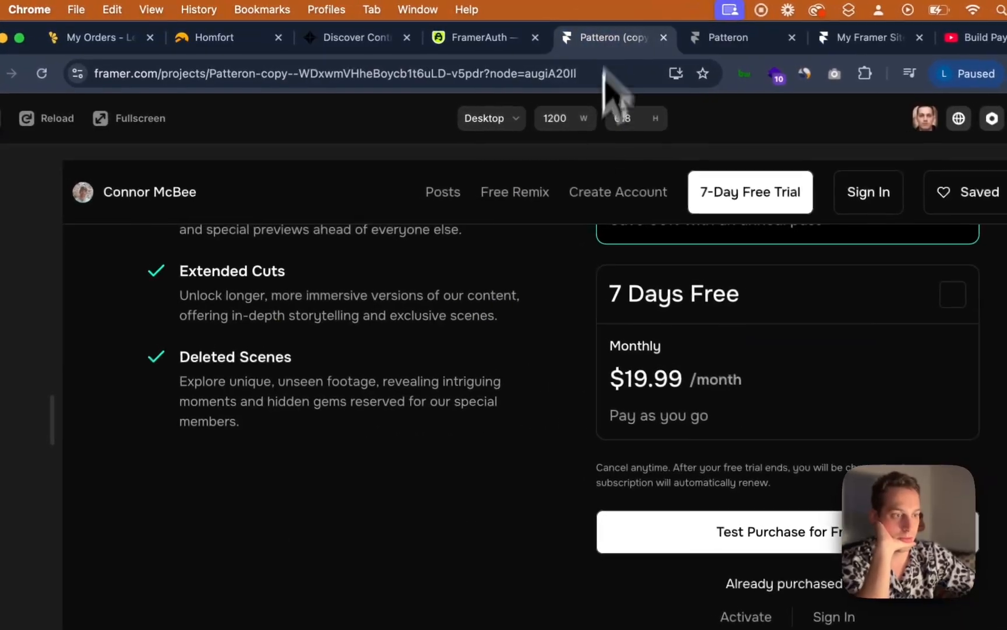
pyautogui.scroll(5, 513, 277)
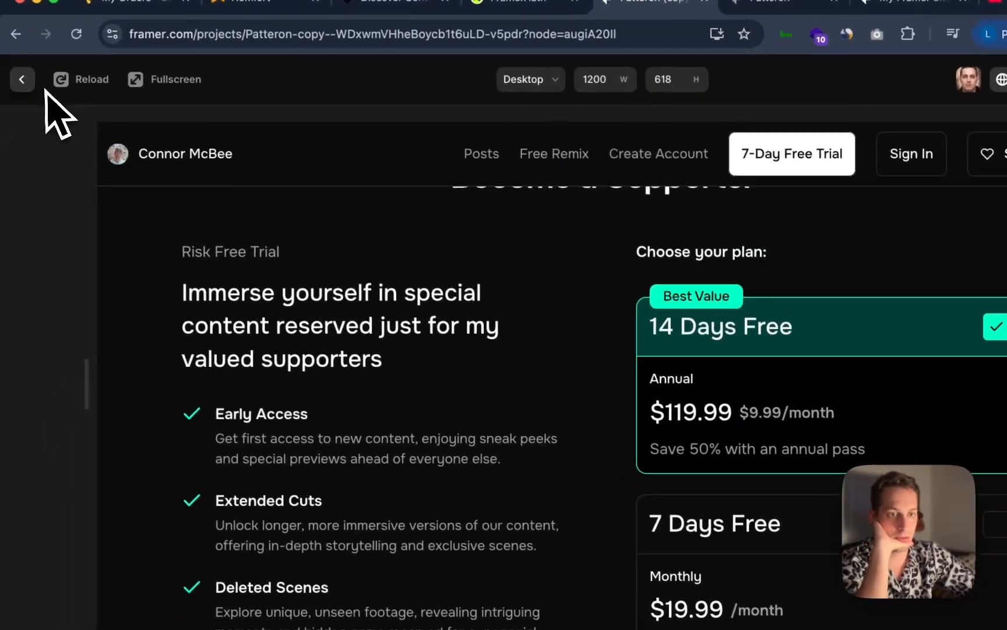
pyautogui.click(4, 104)
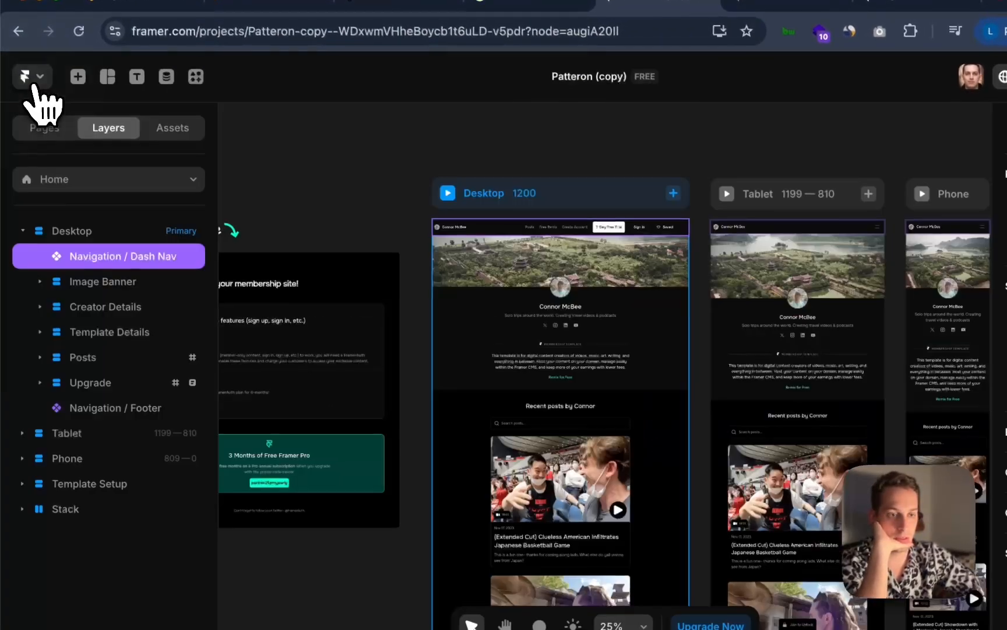
pyautogui.click(193, 178)
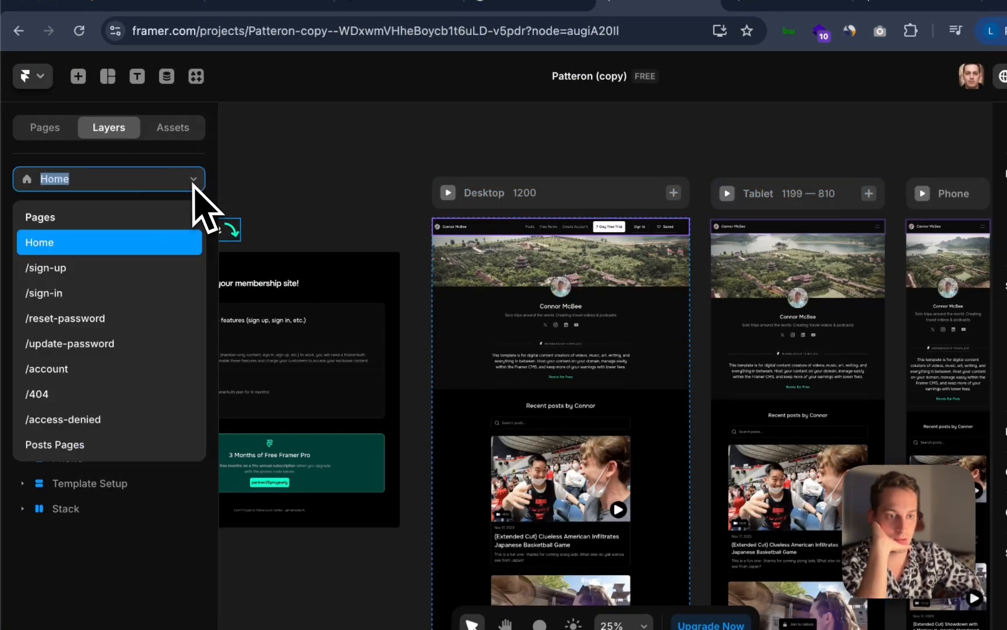
pyautogui.click(111, 268)
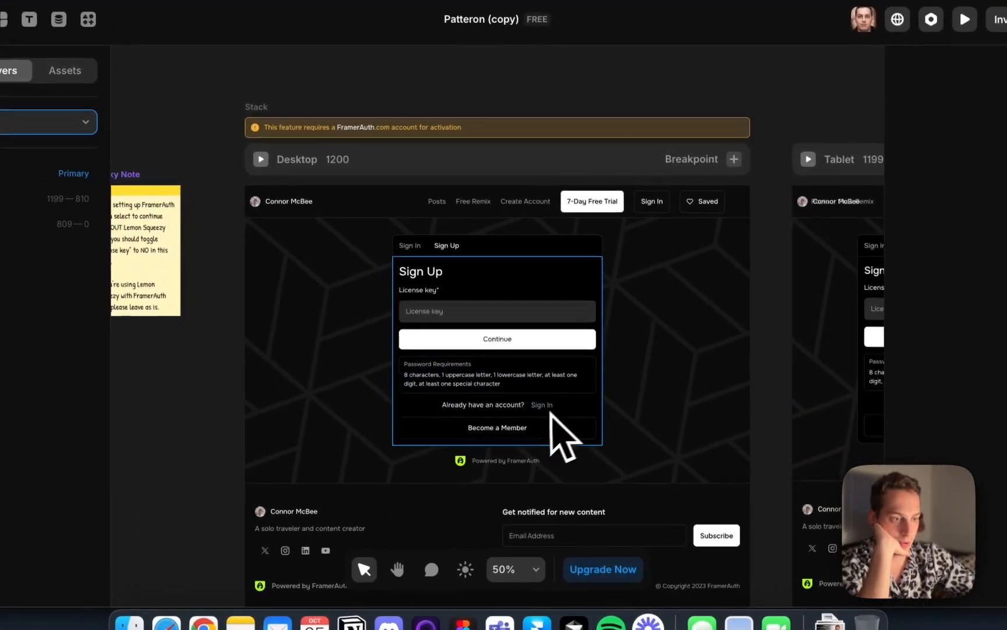
pyautogui.click(561, 422)
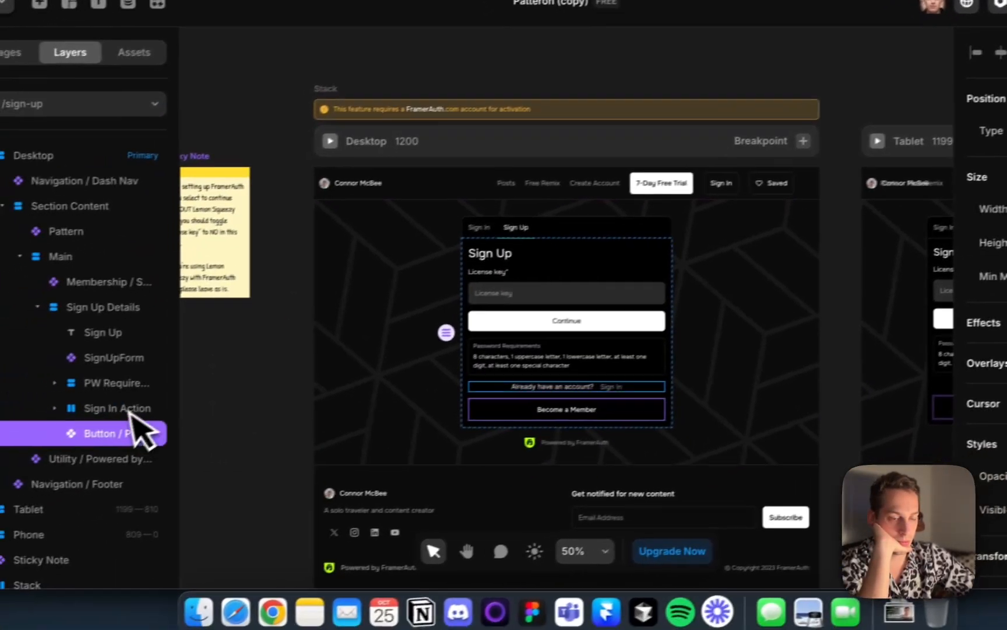
pyautogui.scroll(-5, 930, 355)
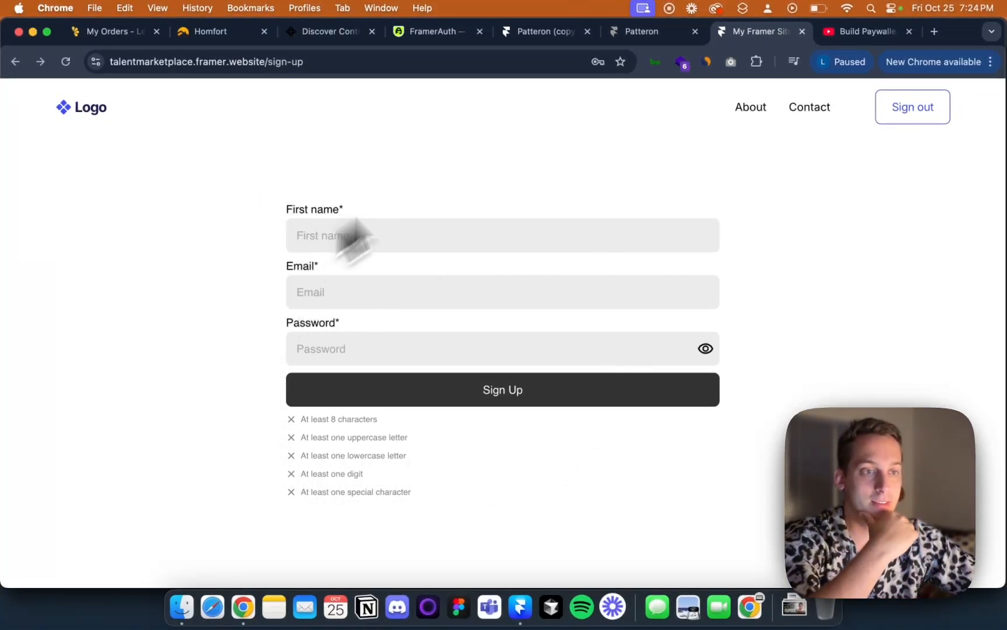
# Switch to the talentmarketplace sign-up page and select part of its address
pyautogui.moveTo(305, 61); pyautogui.dragTo(336, 61)
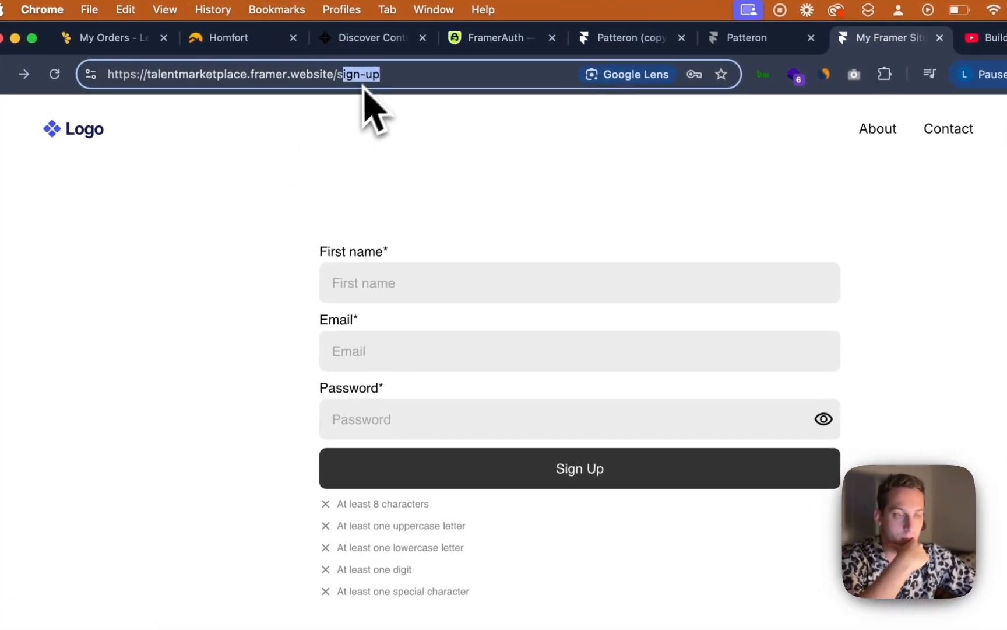
pyautogui.click(330, 139)
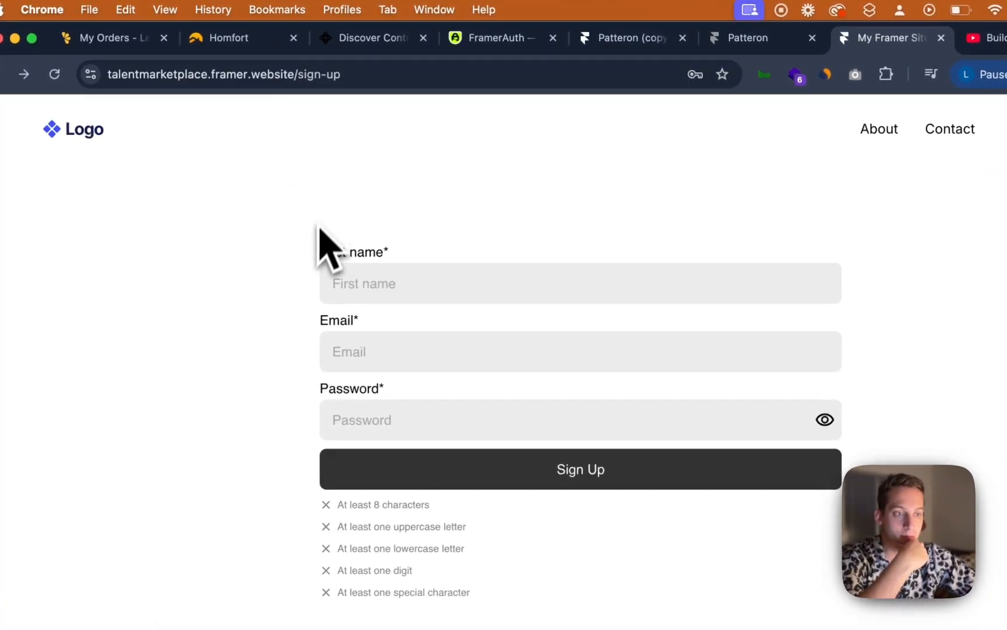
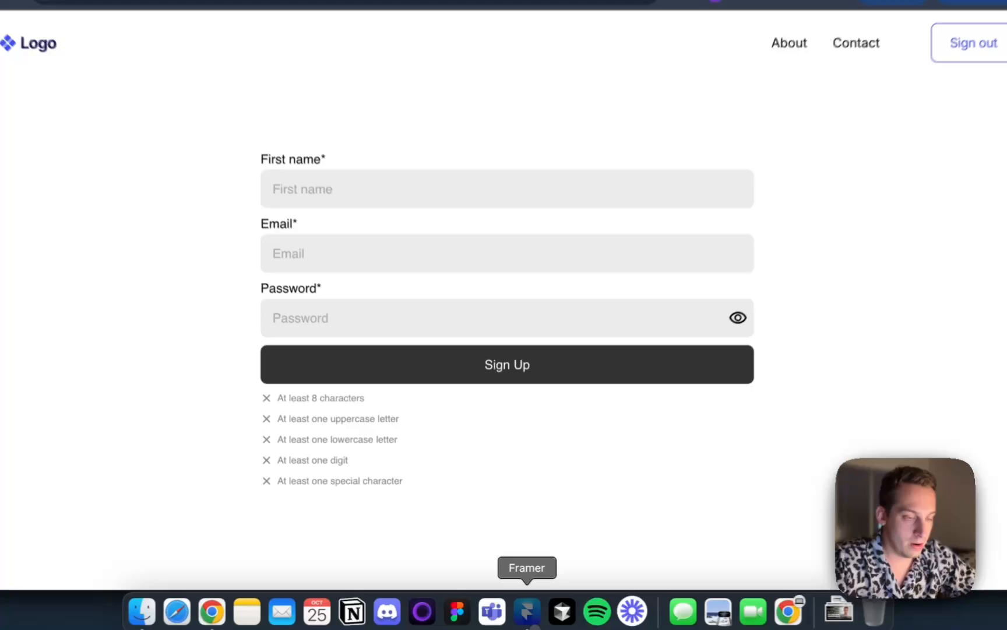
# Switch to Framer and apply the FramerAuth withLoggedOut code override to the sign-up form component
pyautogui.click(529, 622)
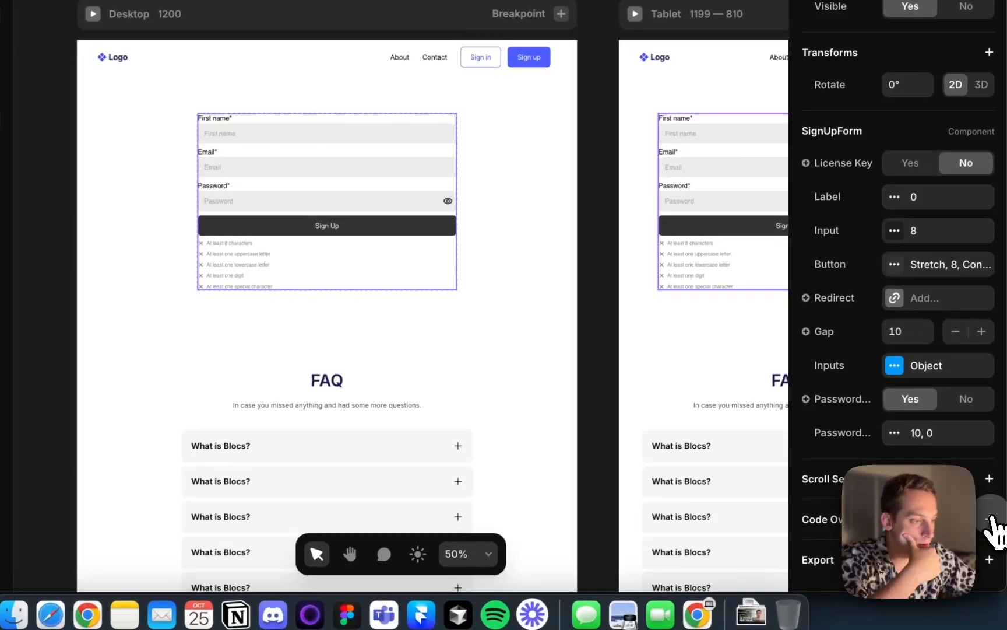
pyautogui.click(989, 518)
pyautogui.scroll(-4, 986, 507)
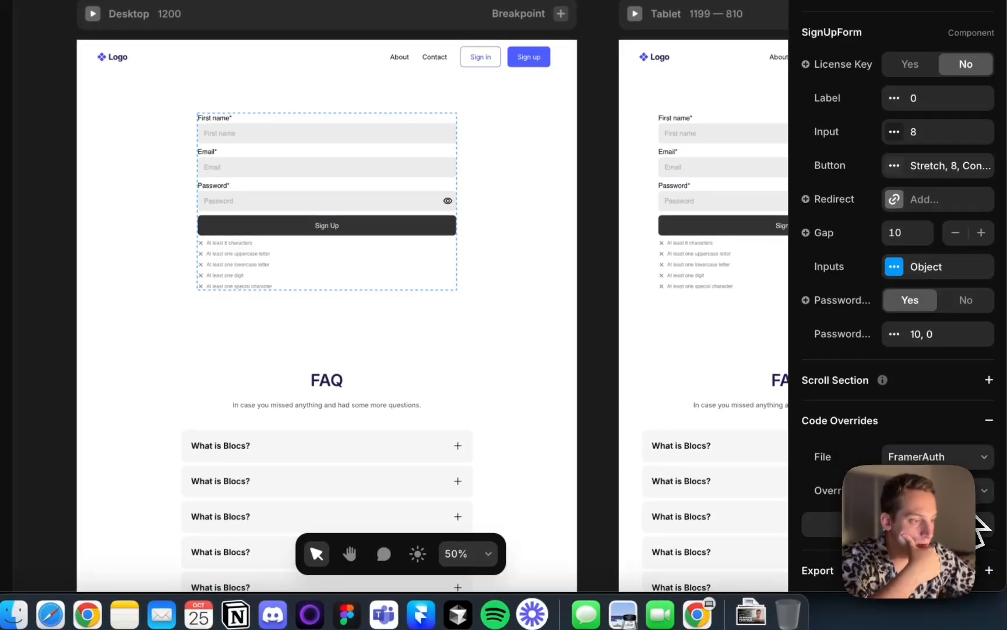
pyautogui.click(982, 485)
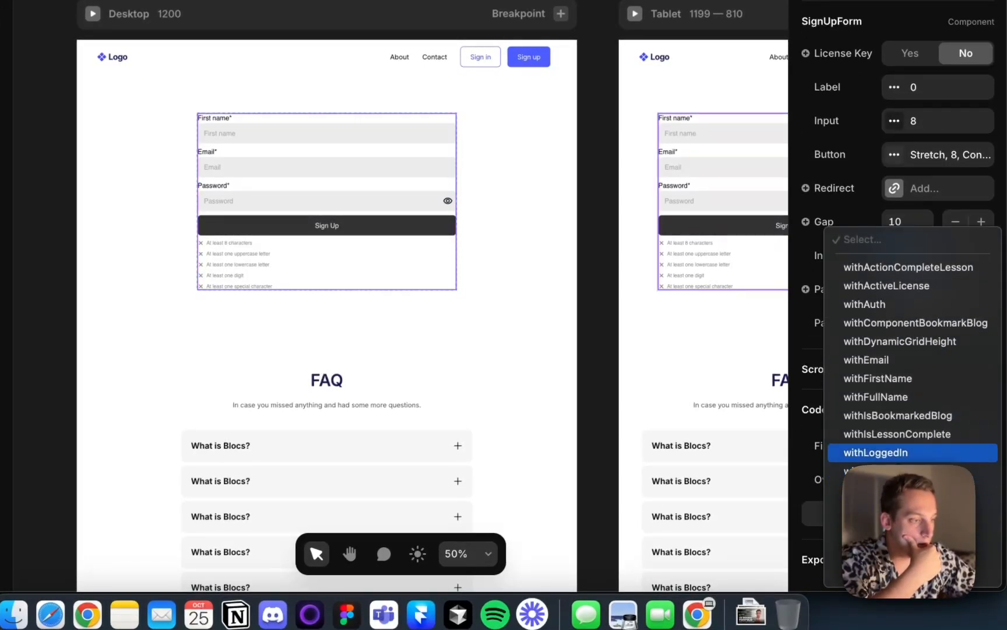
pyautogui.click(910, 471)
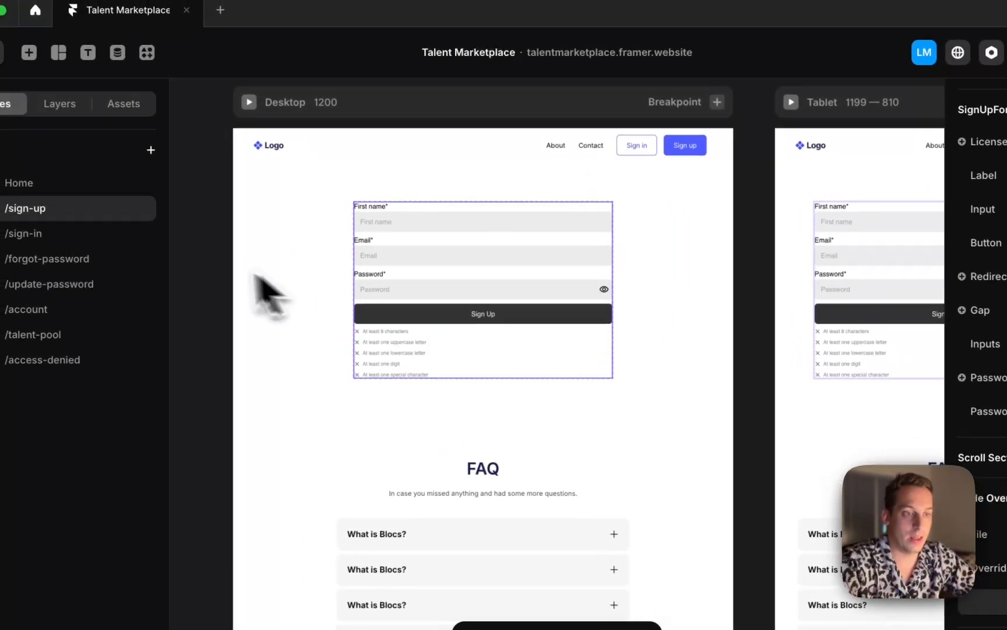
# Copy the Home page's hero section and paste it into the /sign-up page
pyautogui.click(106, 183)
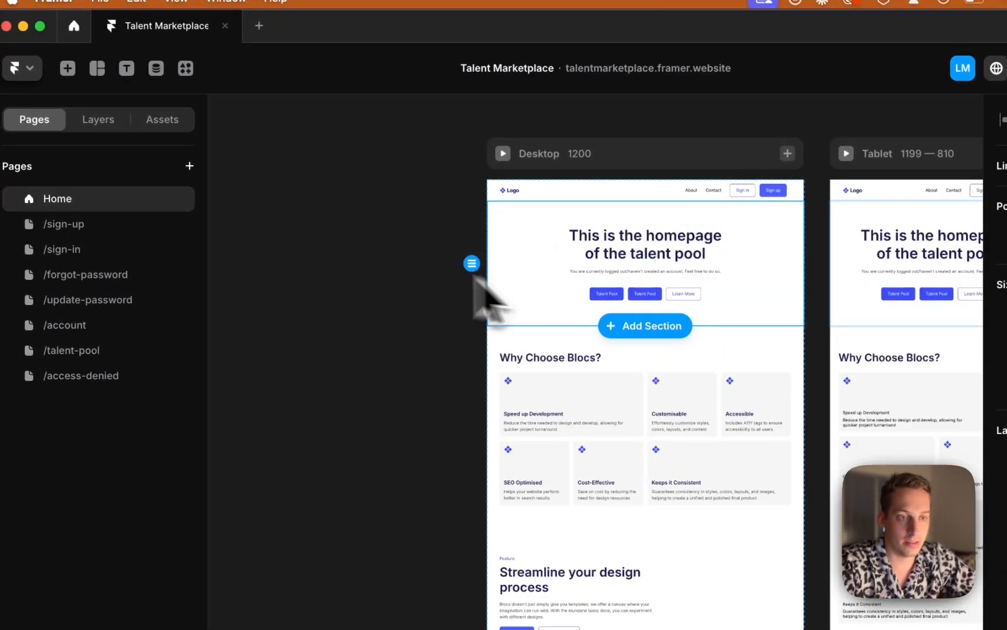
pyautogui.click(108, 129)
pyautogui.press('super+c')
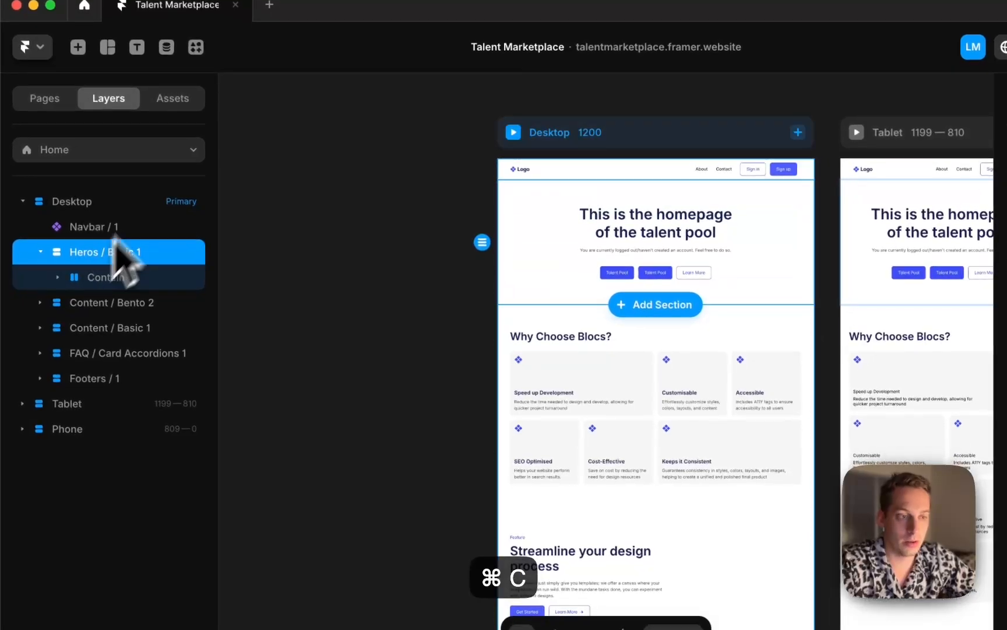
pyautogui.click(47, 106)
pyautogui.click(82, 203)
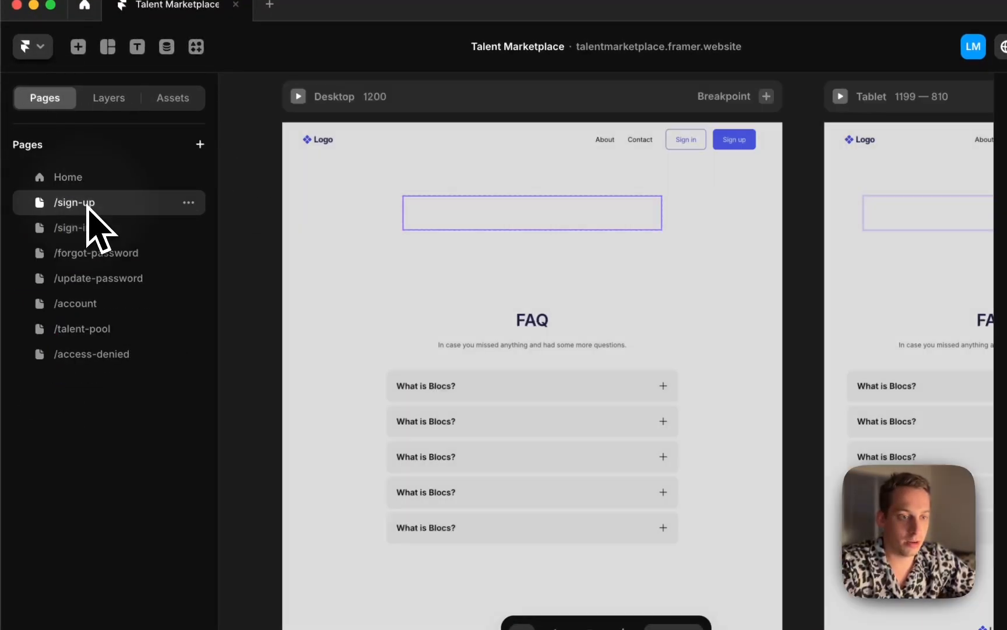
pyautogui.click(300, 216)
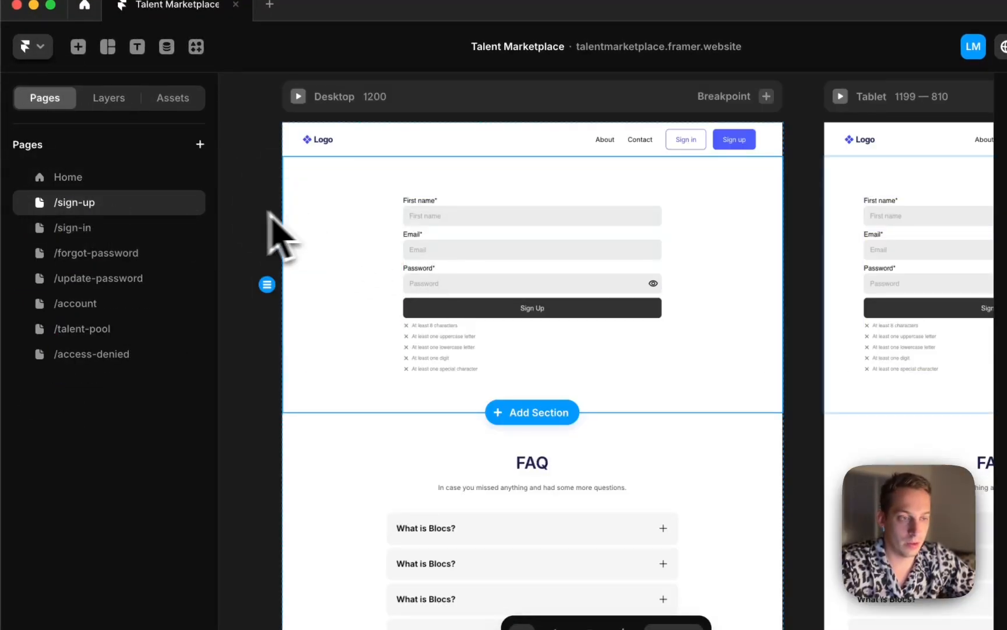
pyautogui.press('super+v')
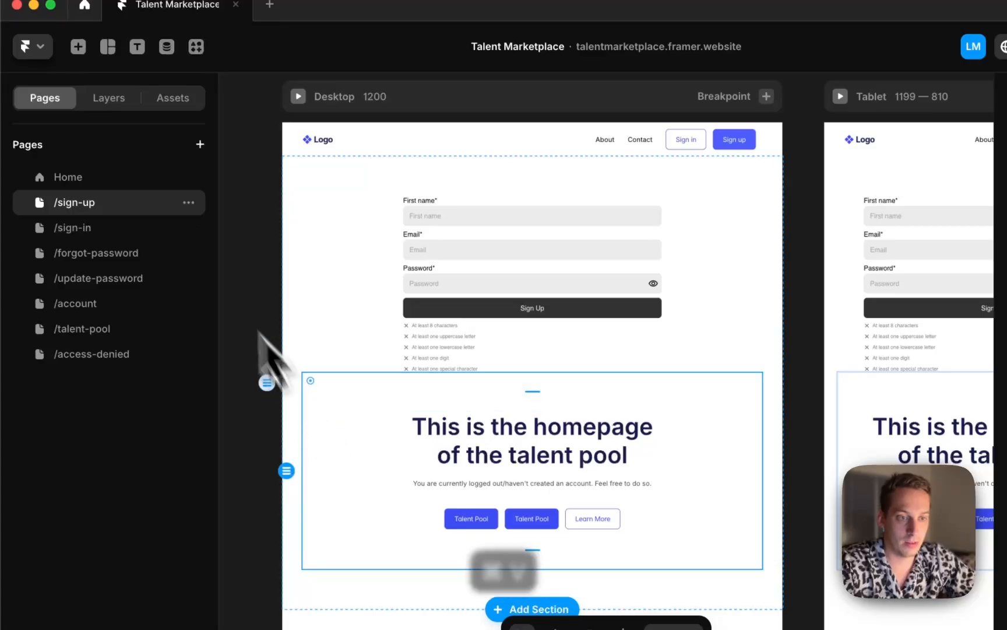
# Move the pasted hero section out of the form section so it sits above the sign-up form
pyautogui.click(116, 99)
pyautogui.moveTo(114, 294); pyautogui.dragTo(55, 266)
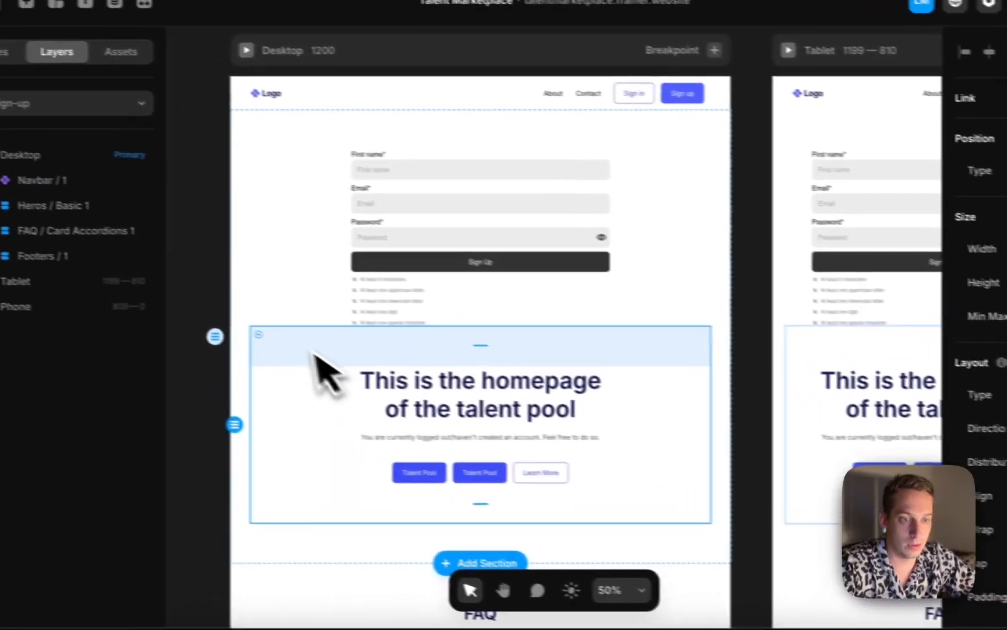
pyautogui.click(61, 206)
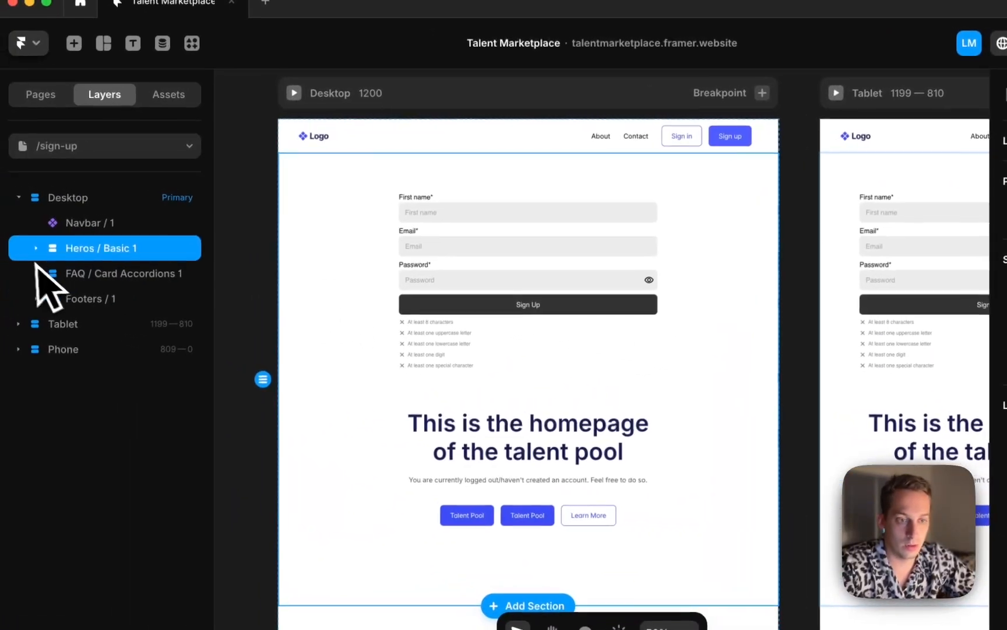
pyautogui.click(0, 237)
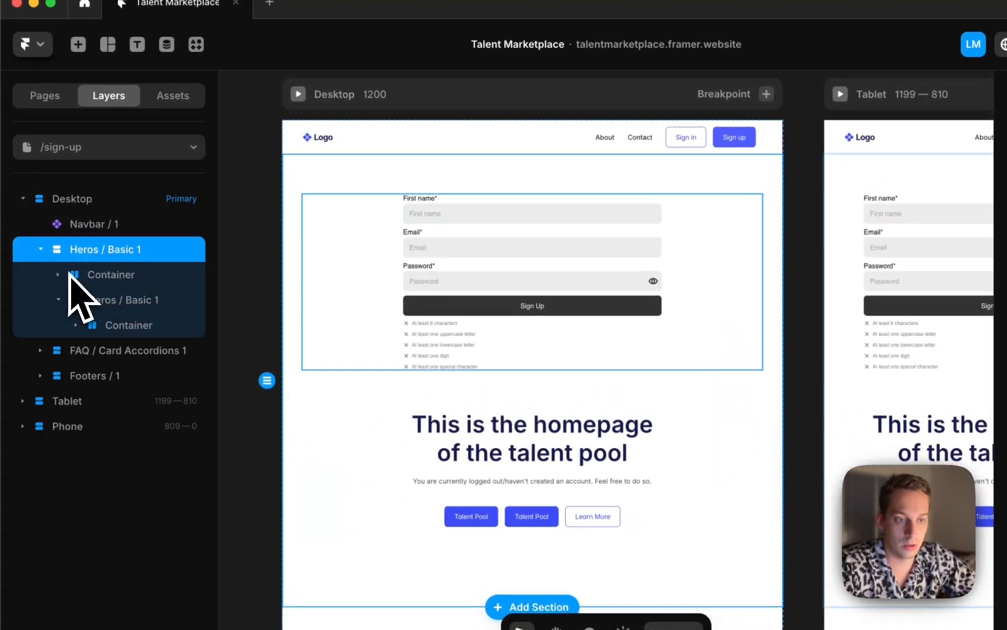
pyautogui.click(93, 303)
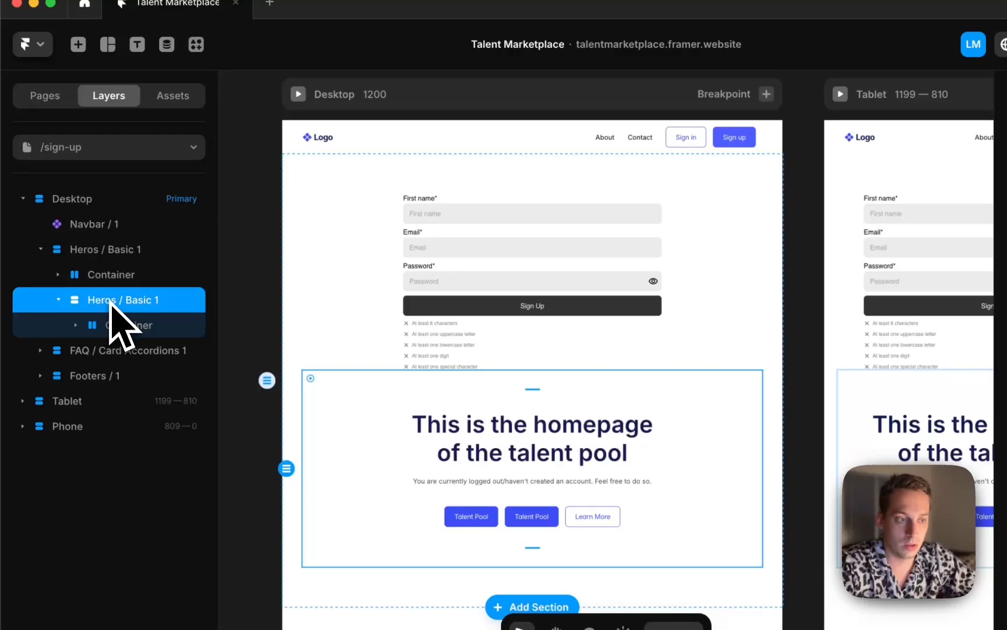
pyautogui.moveTo(110, 304); pyautogui.dragTo(98, 251)
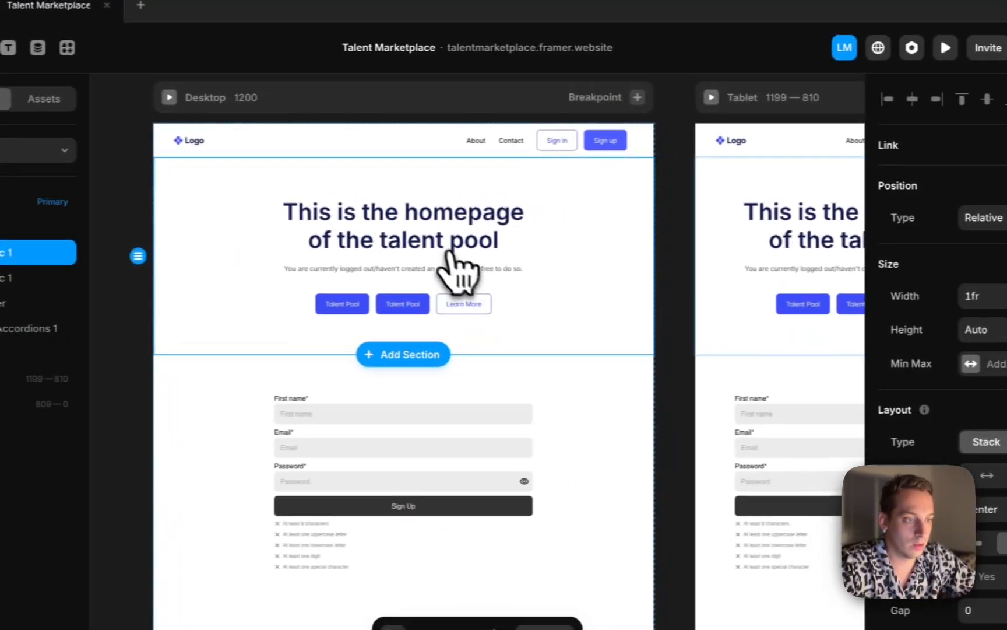
# Change the pasted hero's heading to "Thanks for signing up"
pyautogui.click(409, 252)
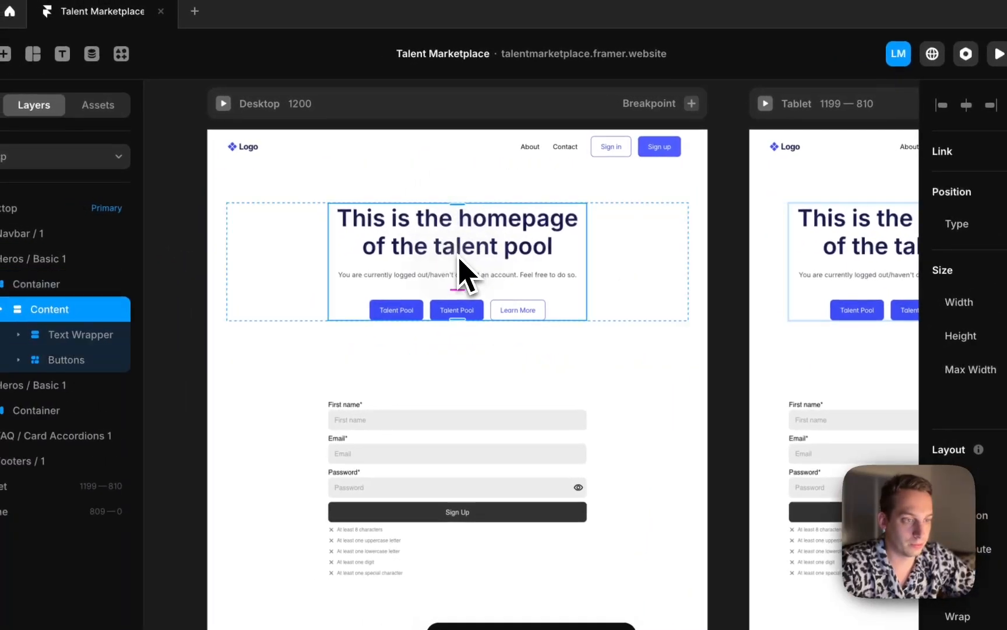
pyautogui.click(431, 249)
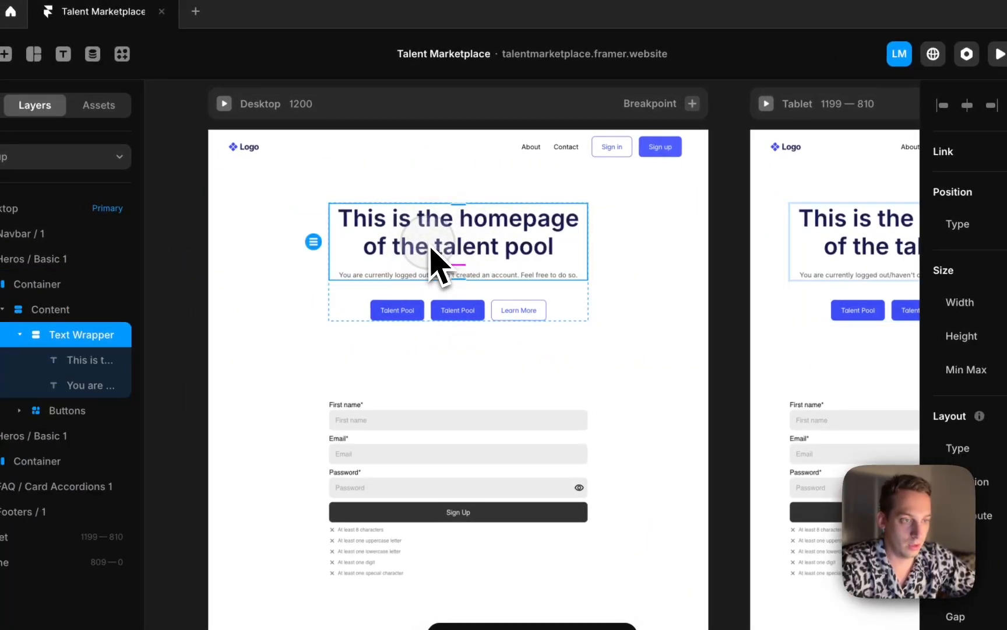
pyautogui.click(391, 259)
pyautogui.doubleClick(394, 248)
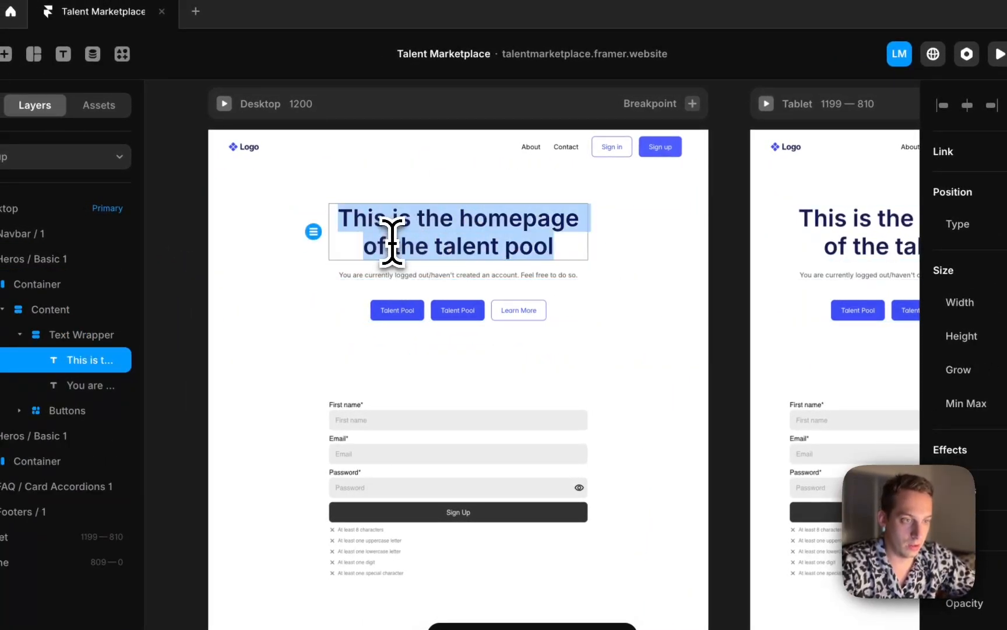
pyautogui.write('Thanks for s')
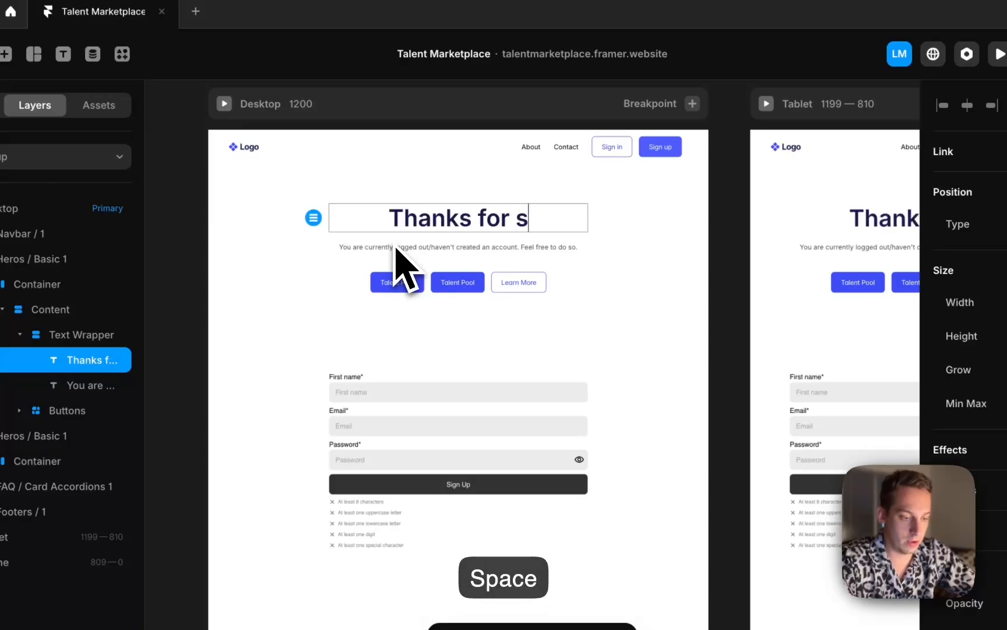
pyautogui.write('ignup he')
pyautogui.press('BackSpace')
pyautogui.press('BackSpace')
pyautogui.press('BackSpace')
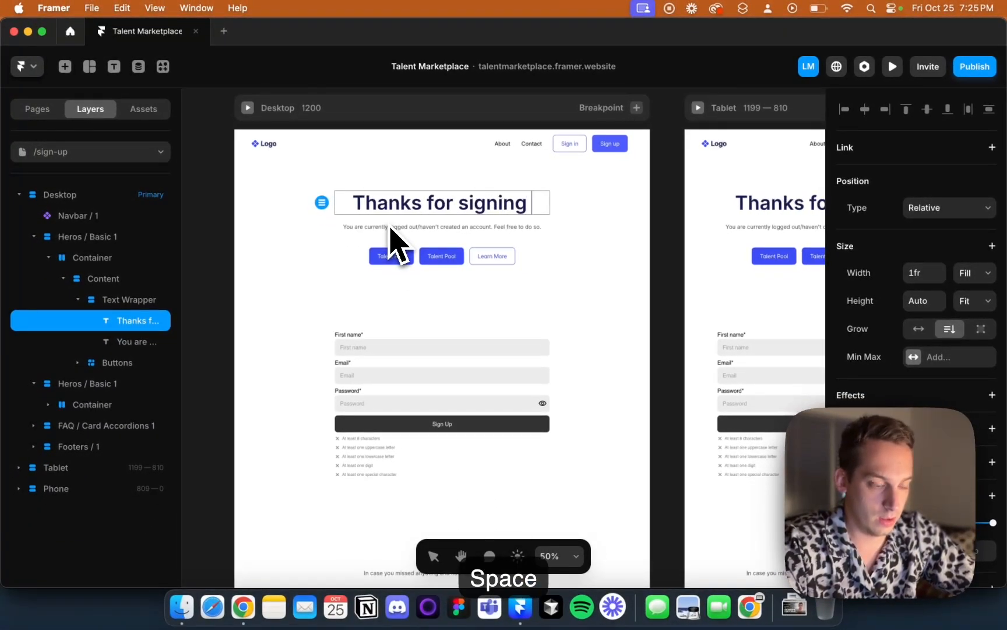
pyautogui.press('Escape')
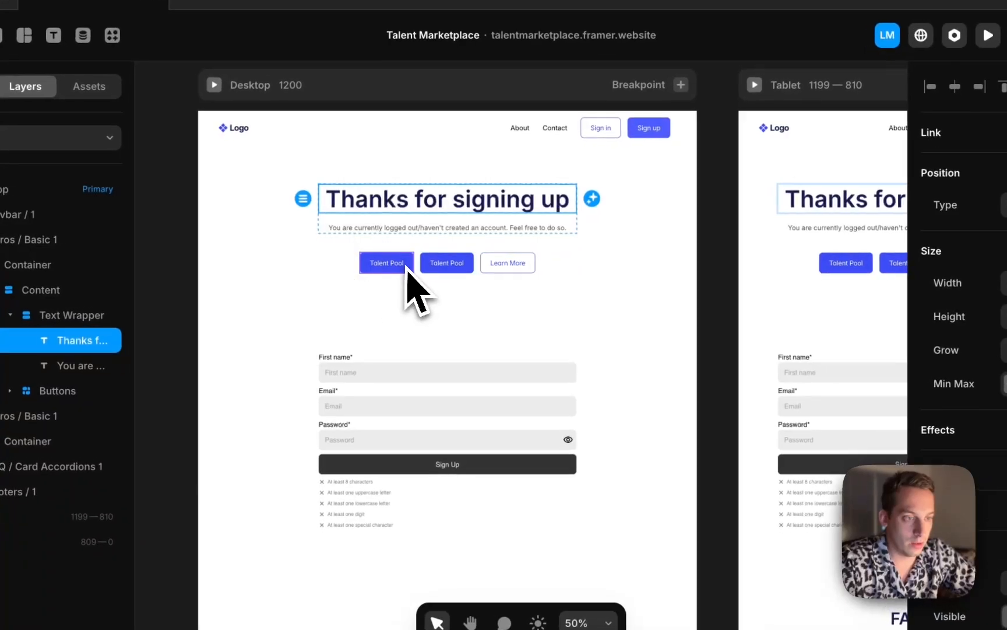
# Inspect the hero buttons' link settings and the layers of the sign-up form section
pyautogui.click(444, 258)
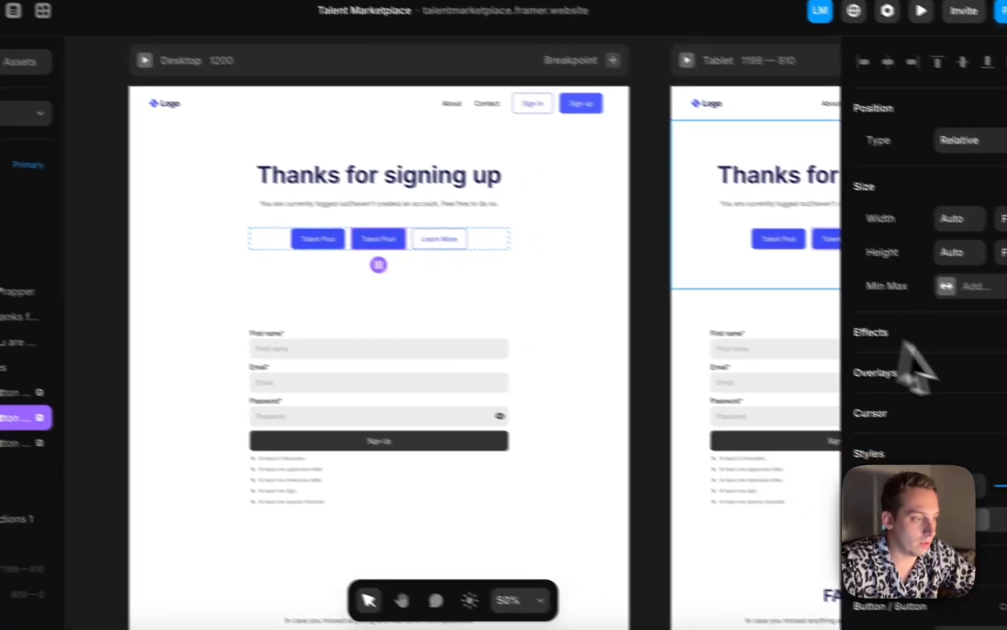
pyautogui.scroll(-10, 933, 379)
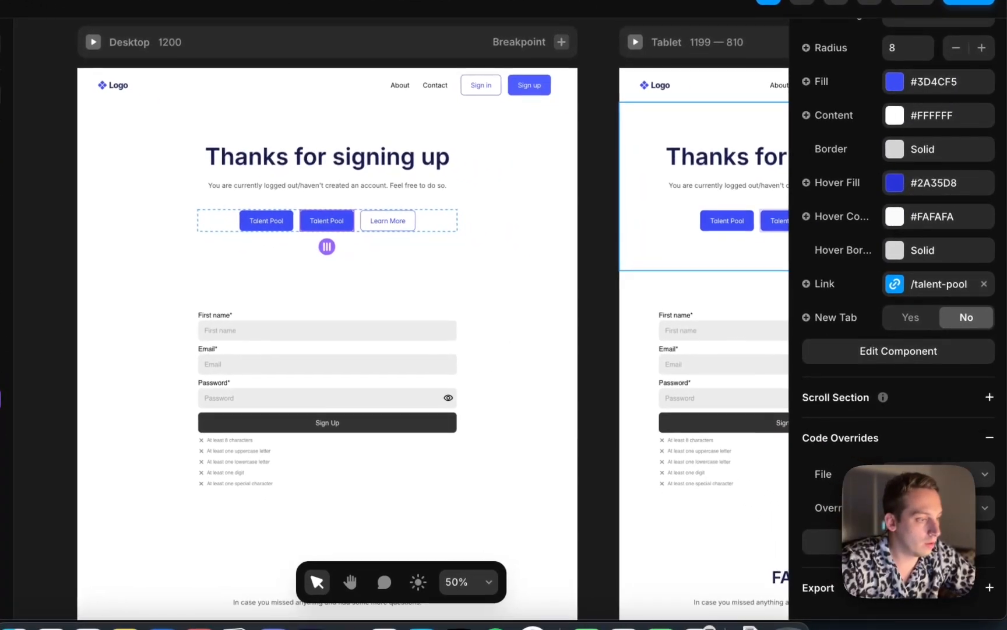
pyautogui.scroll(5, 931, 454)
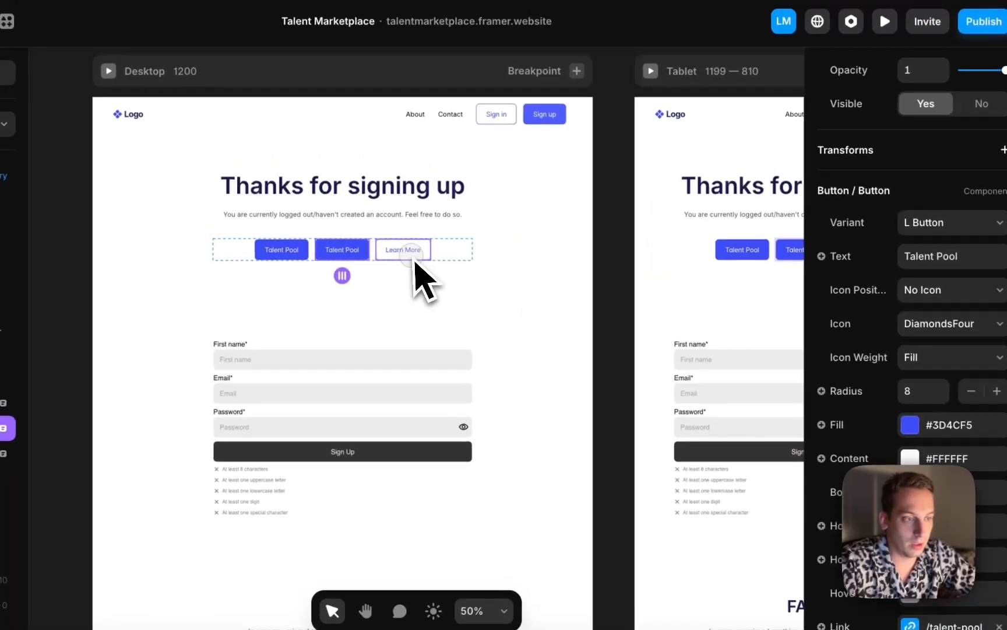
pyautogui.click(387, 221)
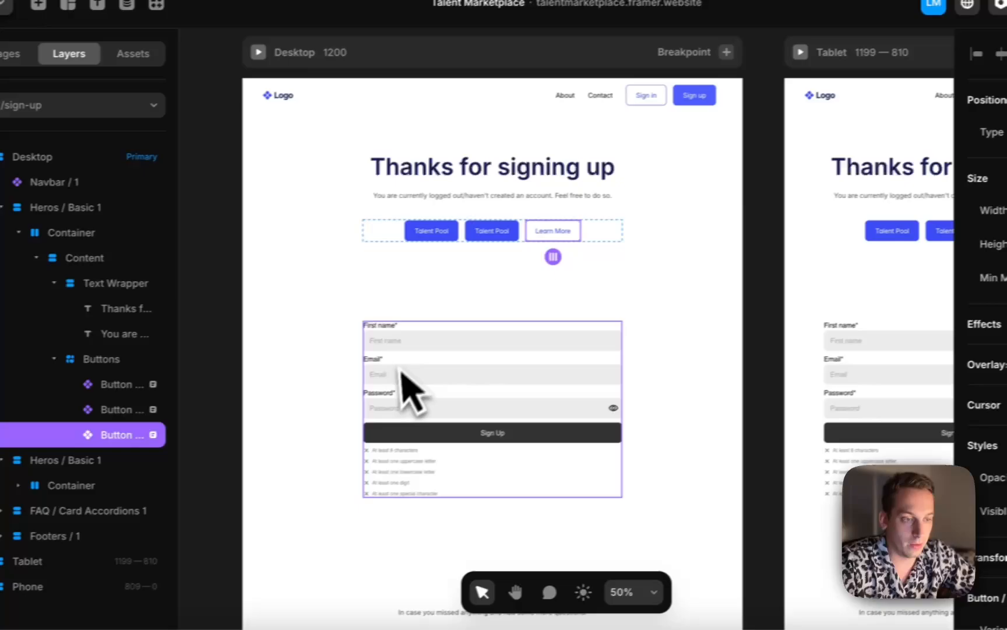
pyautogui.click(266, 396)
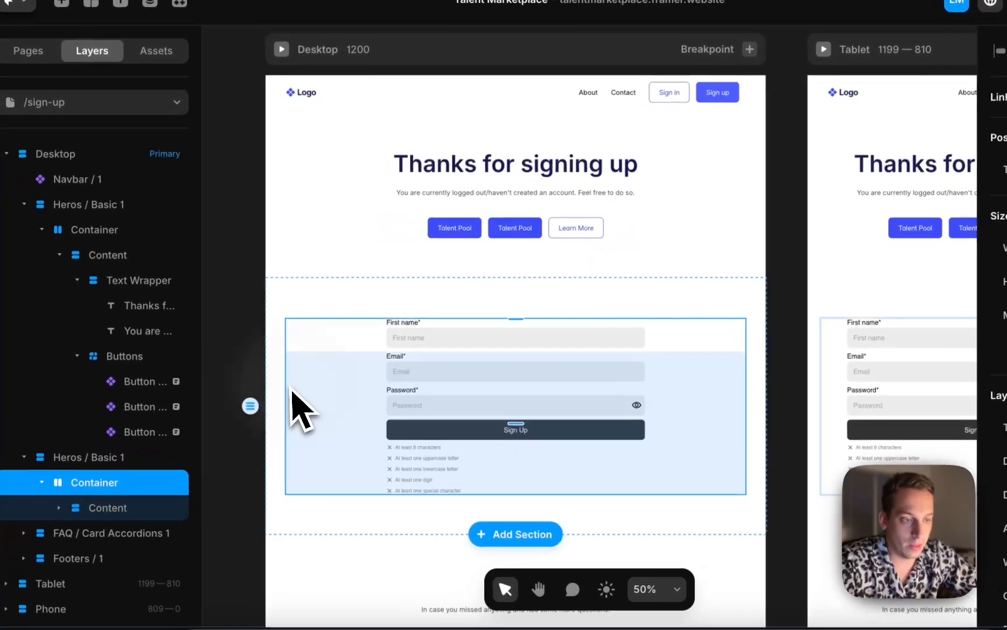
pyautogui.click(370, 392)
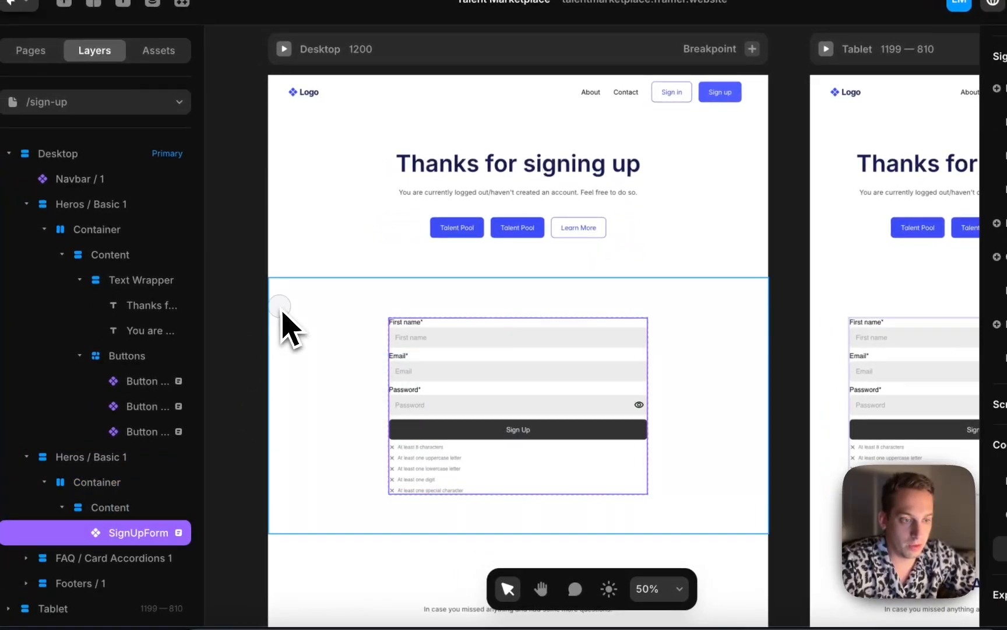
pyautogui.click(281, 308)
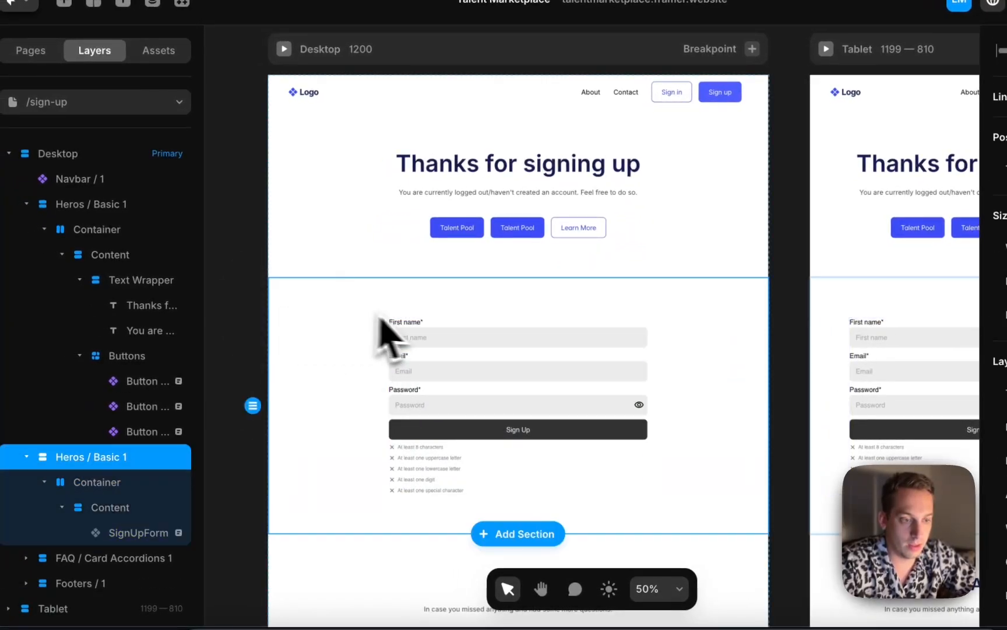
pyautogui.click(393, 391)
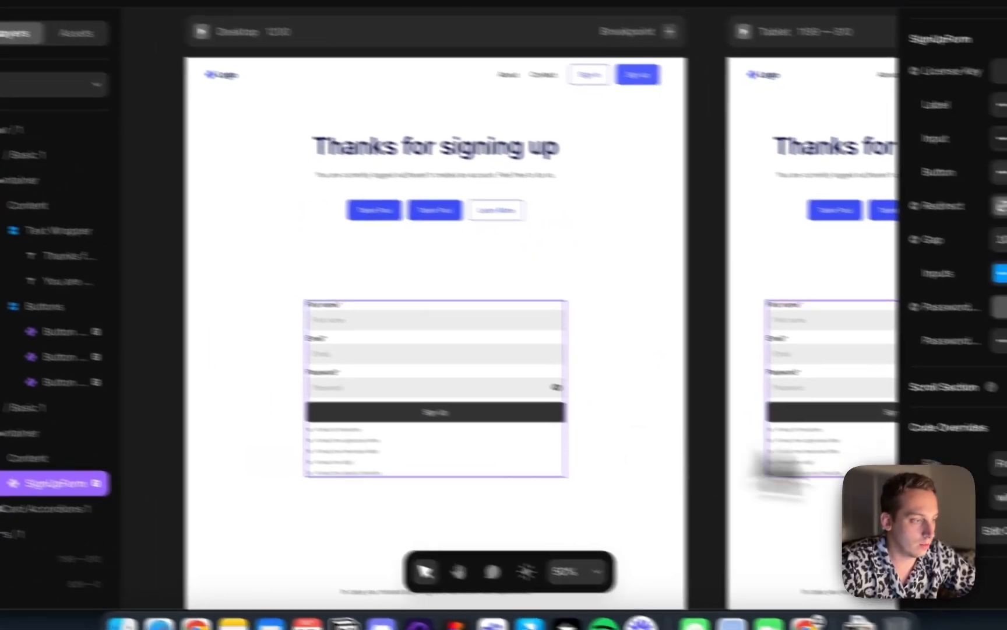
pyautogui.scroll(3, 1001, 436)
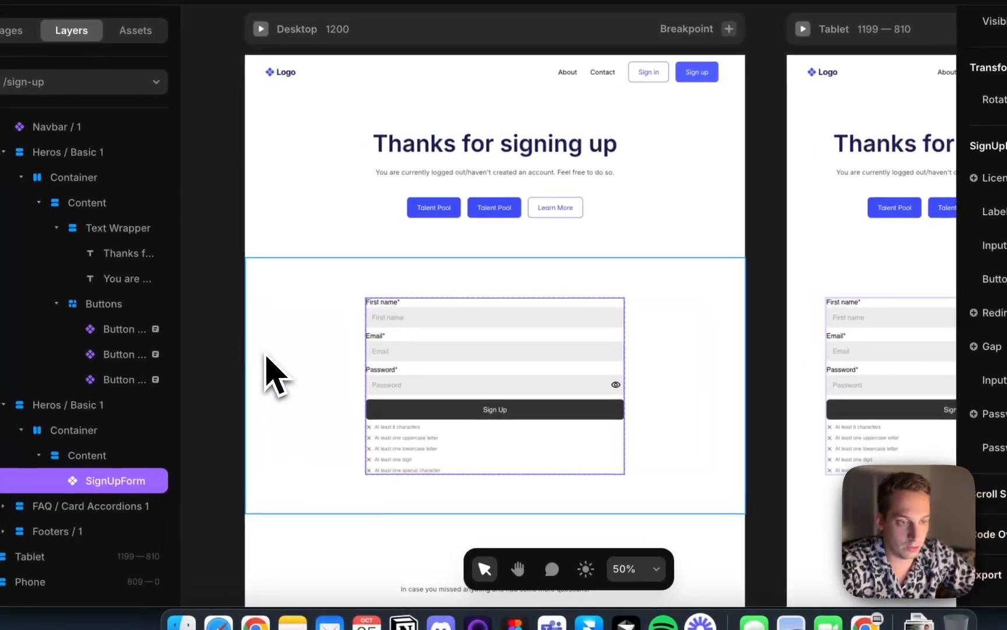
# Apply the FramerAuth withLoggedOut code override to the section containing the sign-up form
pyautogui.click(109, 359)
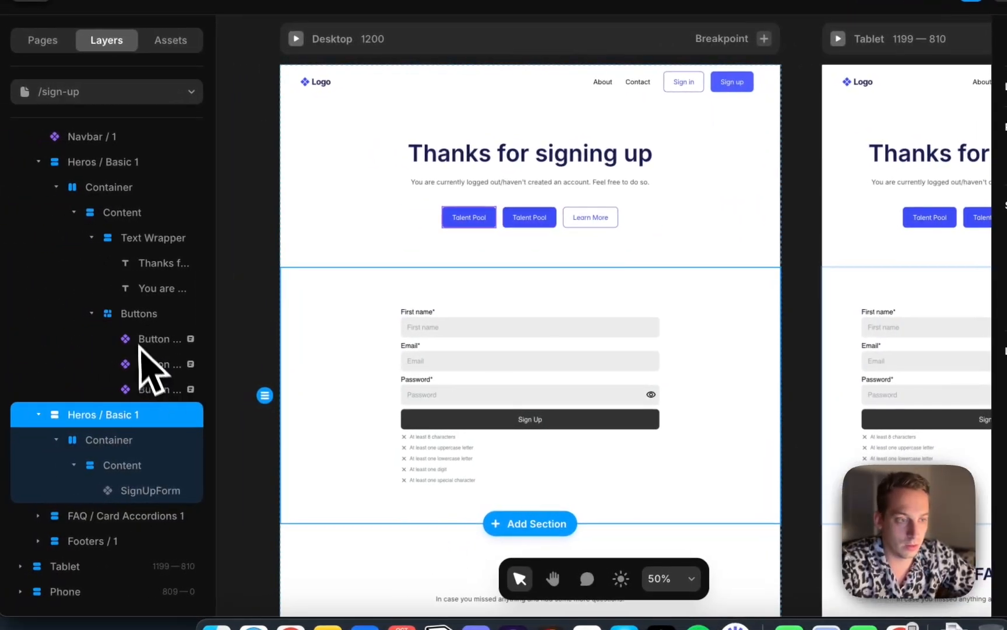
pyautogui.click(106, 306)
pyautogui.click(153, 438)
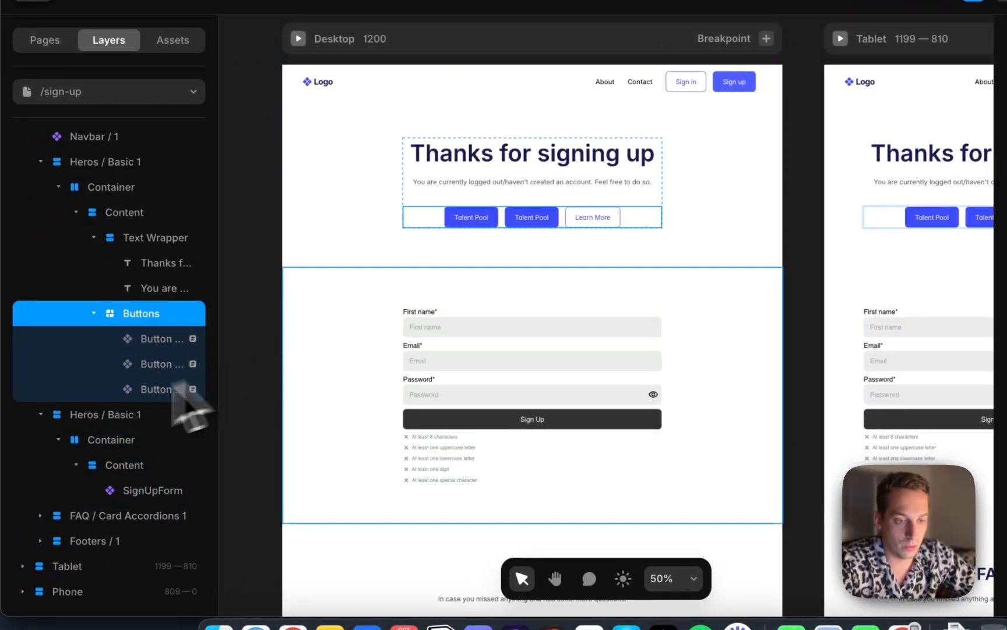
pyautogui.click(157, 414)
pyautogui.scroll(-5, 968, 410)
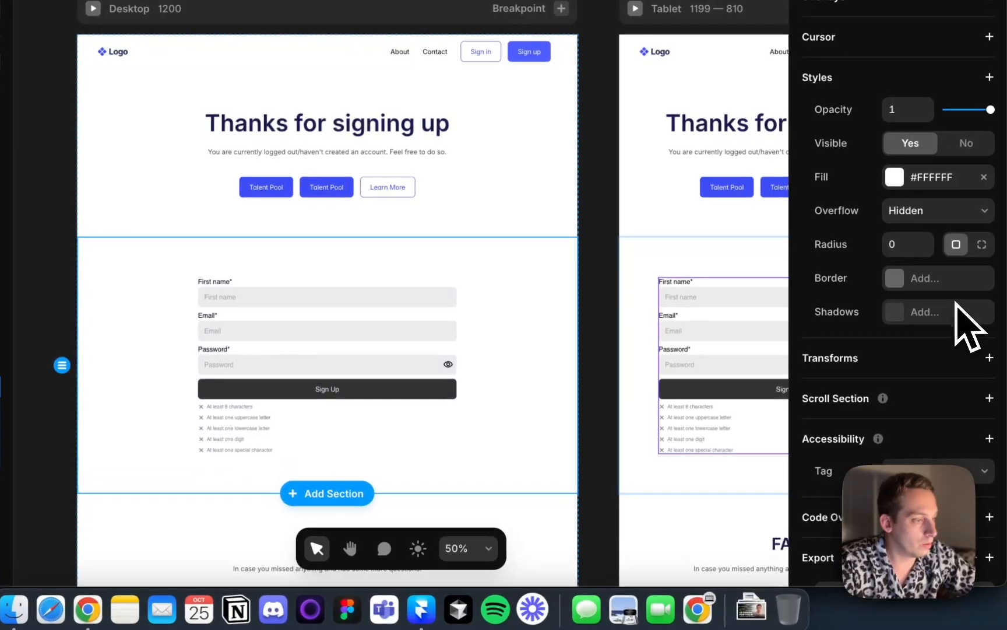
pyautogui.scroll(-3, 956, 304)
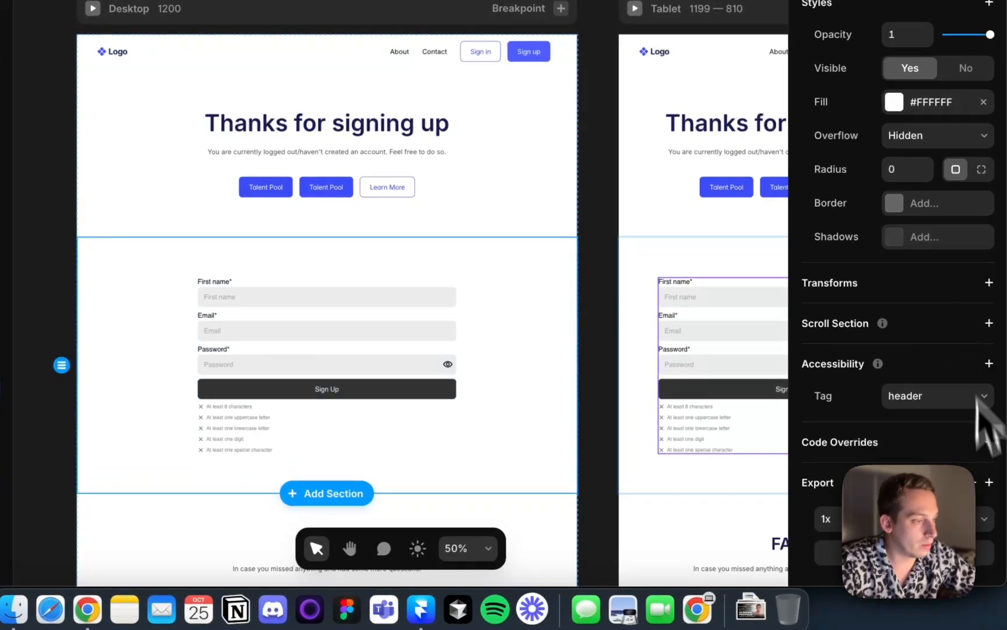
pyautogui.click(989, 441)
pyautogui.scroll(-5, 909, 533)
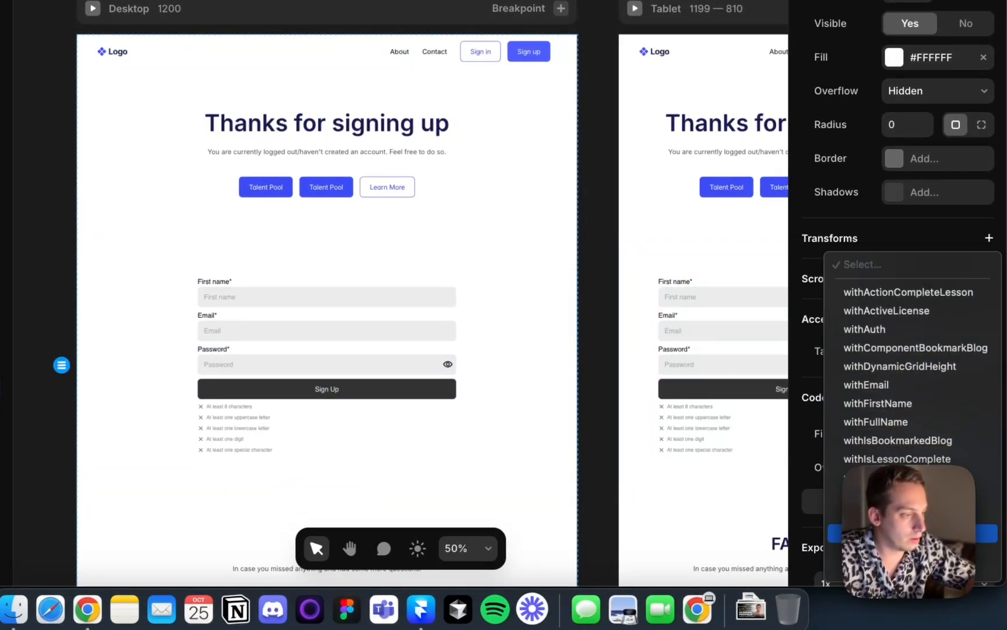
pyautogui.click(912, 496)
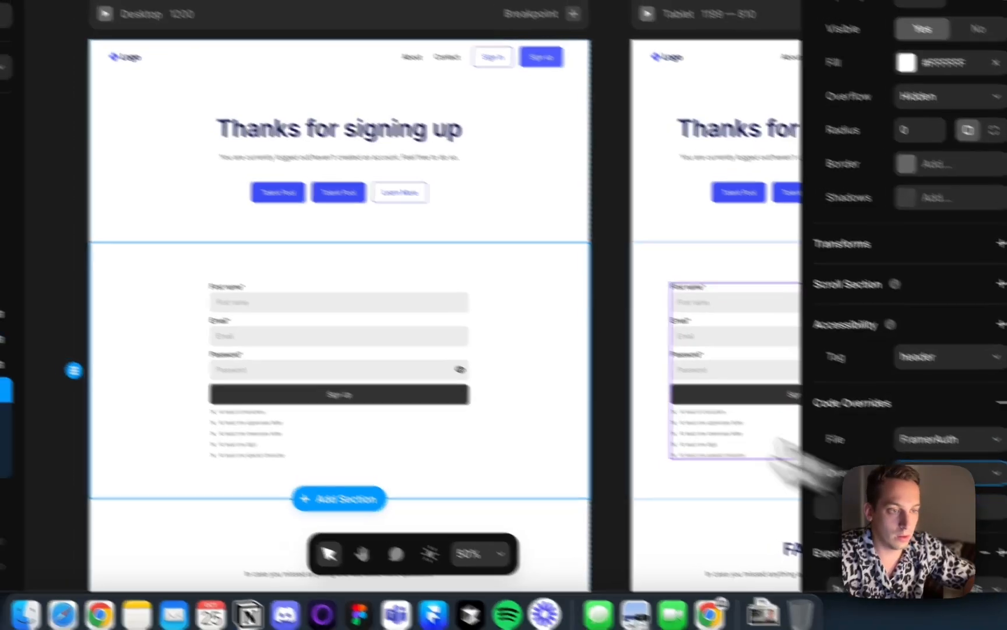
# Apply the withLoggedIn code override to the "Thanks for signing up" hero section
pyautogui.click(94, 129)
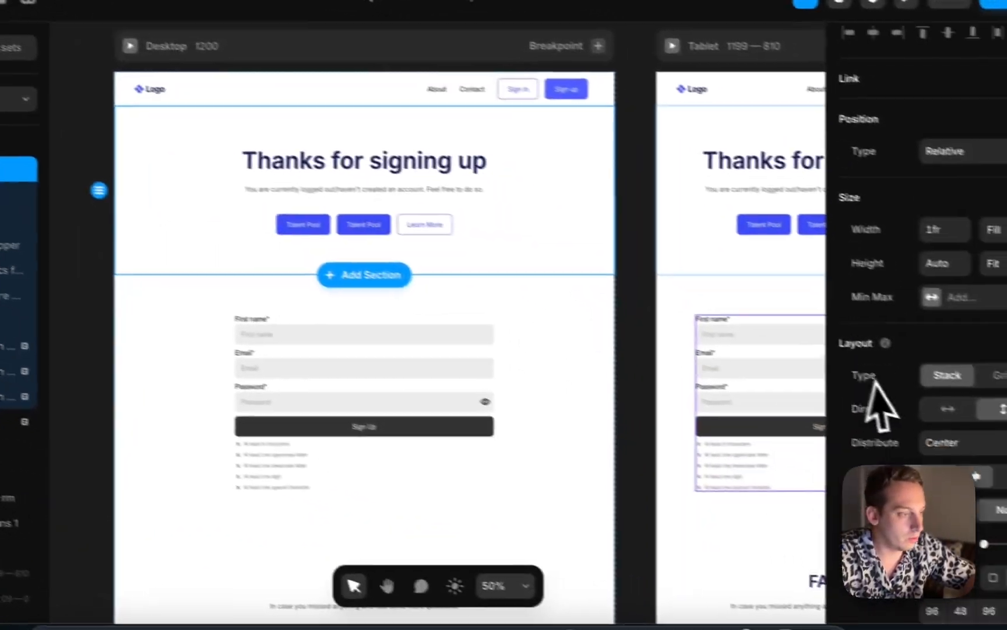
pyautogui.scroll(-6, 1000, 446)
pyautogui.click(989, 467)
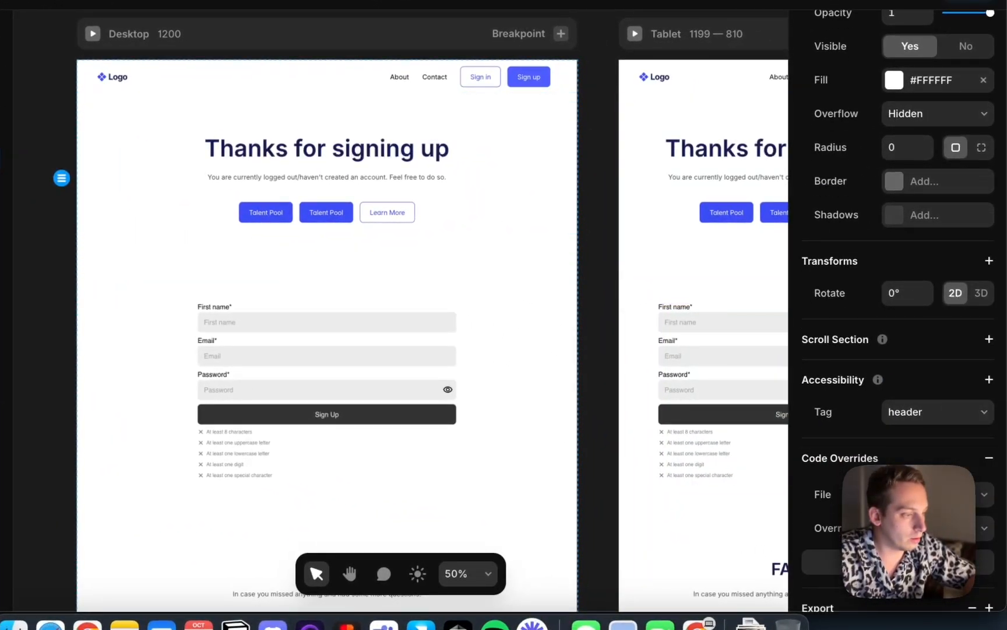
pyautogui.scroll(-4, 968, 461)
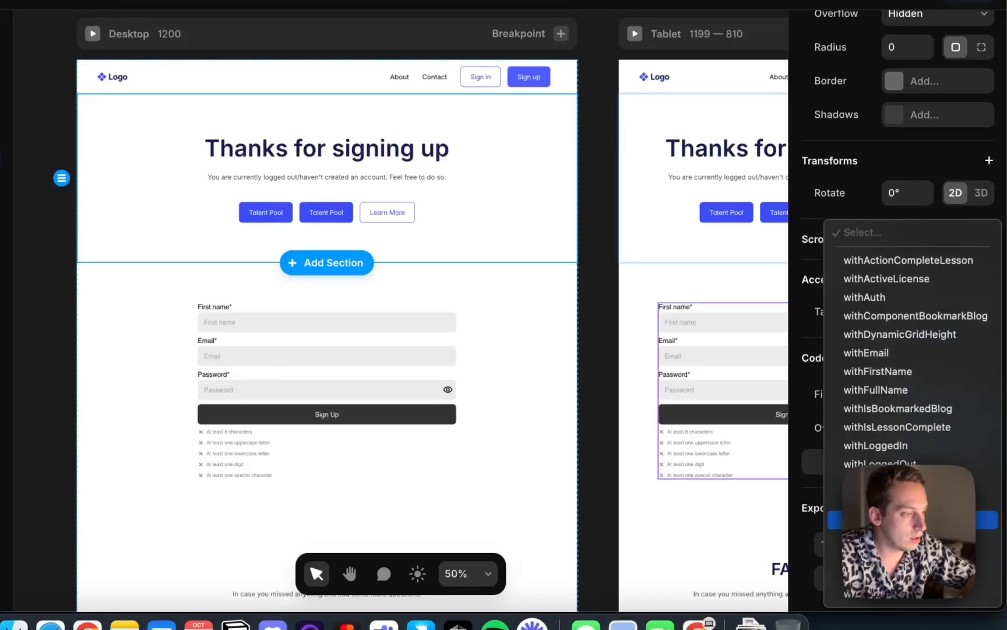
pyautogui.click(912, 450)
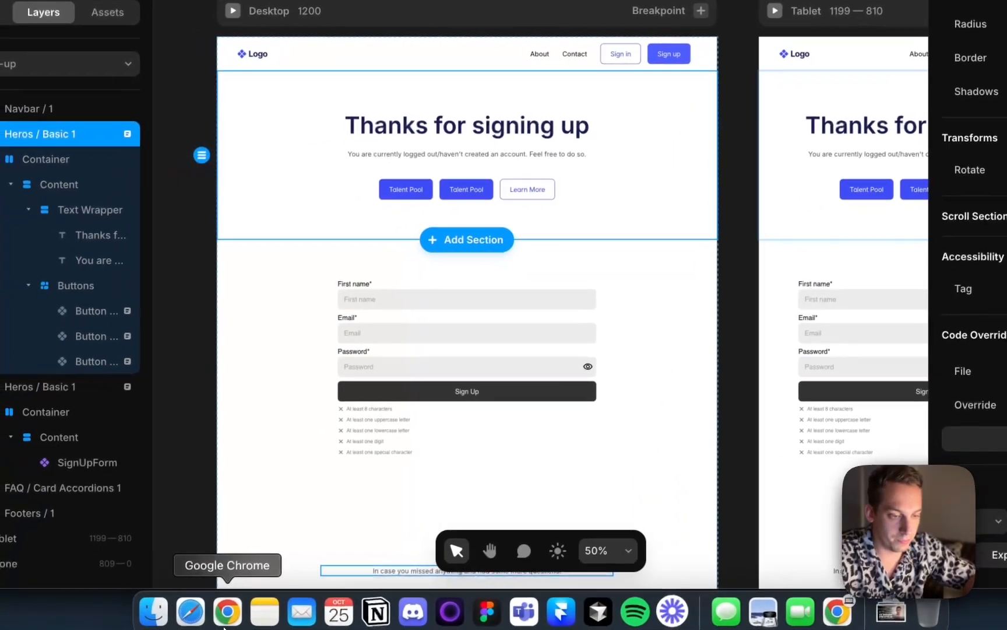
# Switch to the browser, sign out, and sign up a test account through the Talent Pool button, entering a password
pyautogui.click(229, 615)
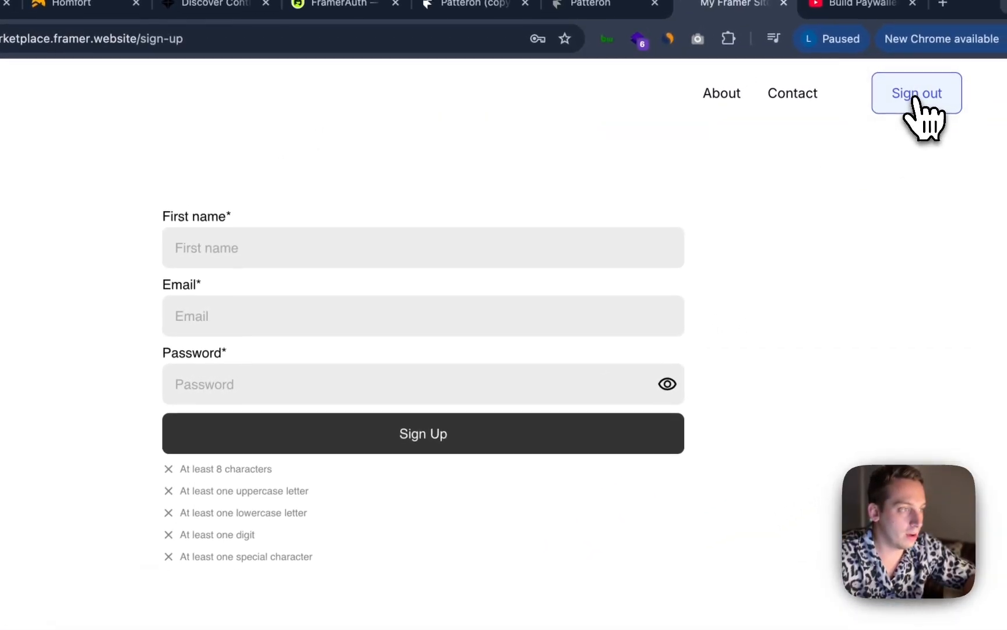
pyautogui.click(915, 104)
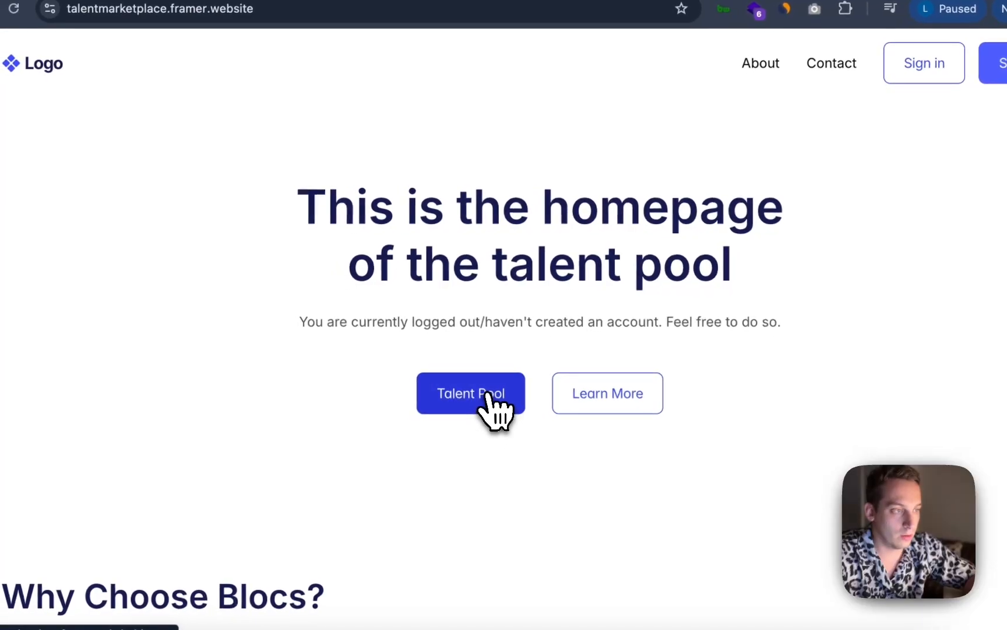
pyautogui.click(479, 402)
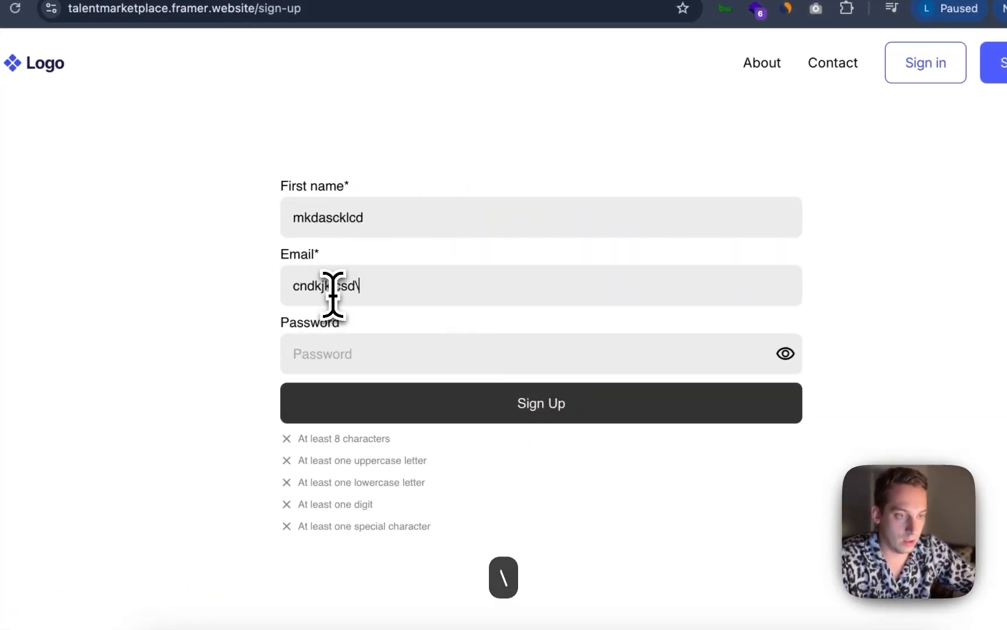
pyautogui.write('@cho')
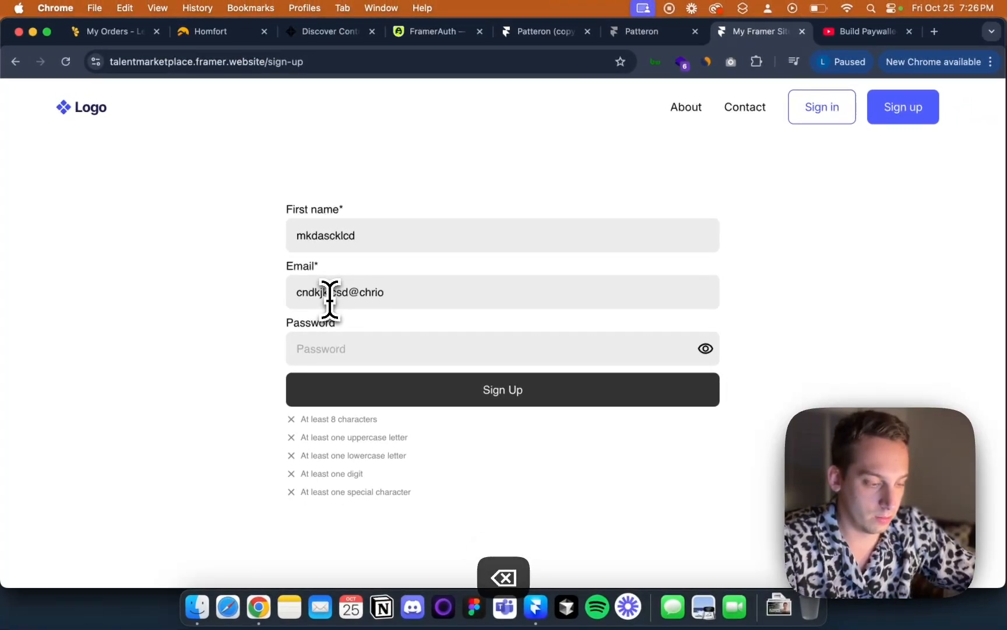
pyautogui.click(310, 345)
pyautogui.write('•••')
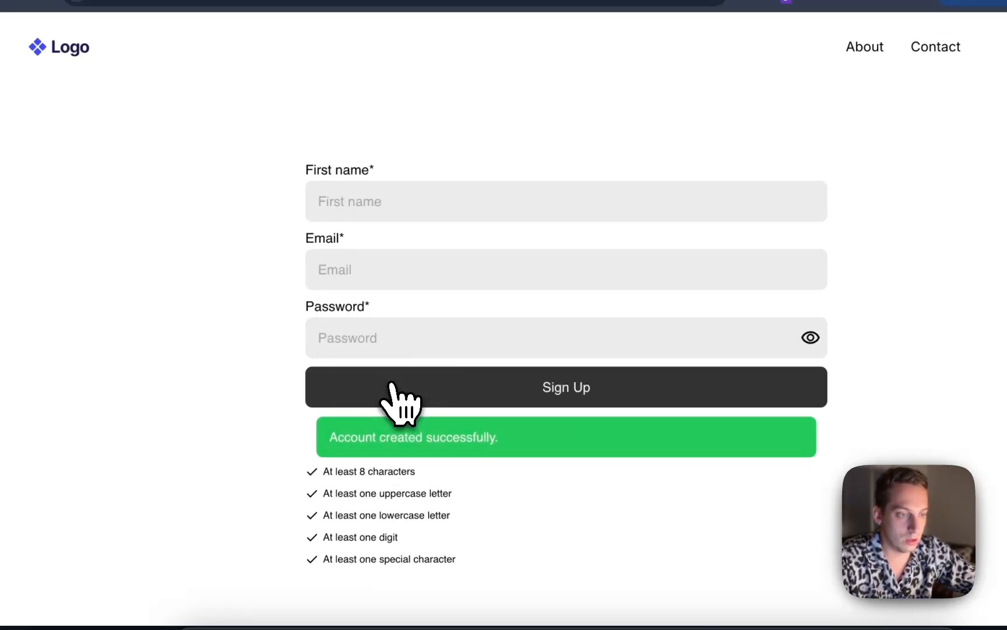
# Reload and browse the live site's homepage, talent-pool and sign-up pages while logged in
pyautogui.scroll(-5, 432, 347)
pyautogui.scroll(5, 435, 338)
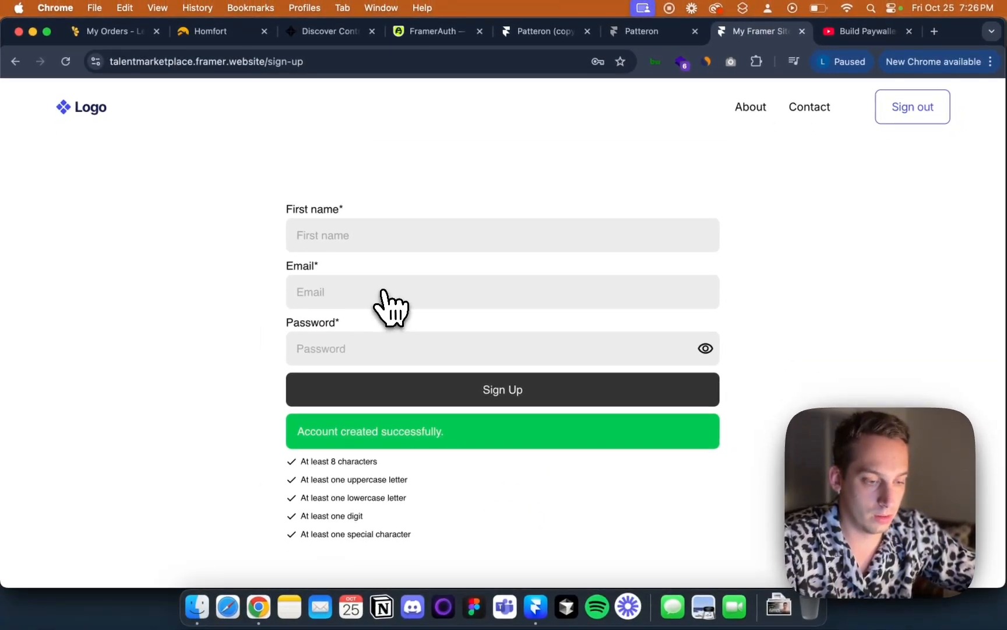
pyautogui.press('super+r')
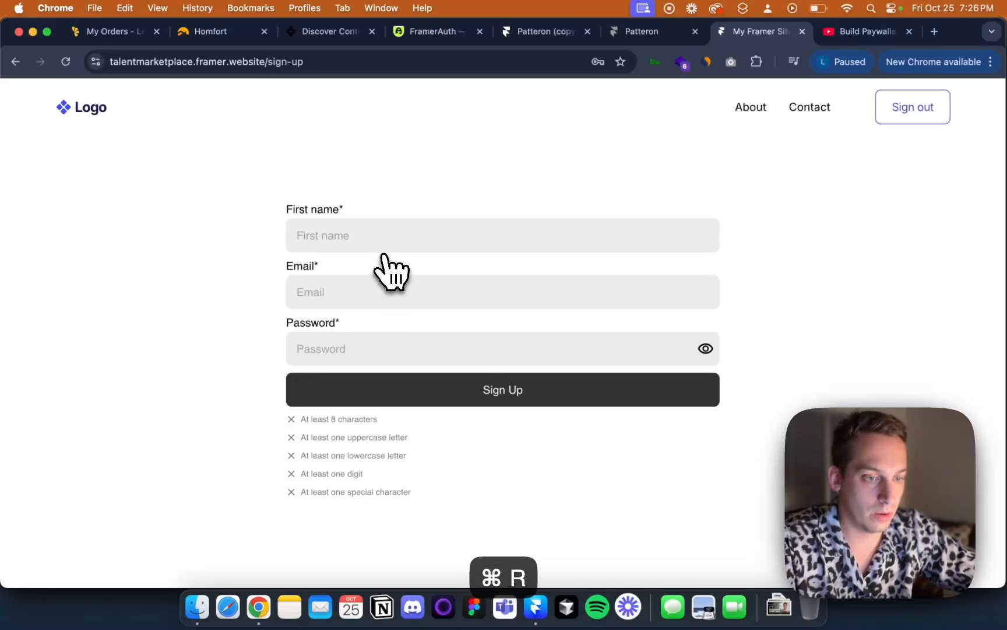
pyautogui.click(96, 108)
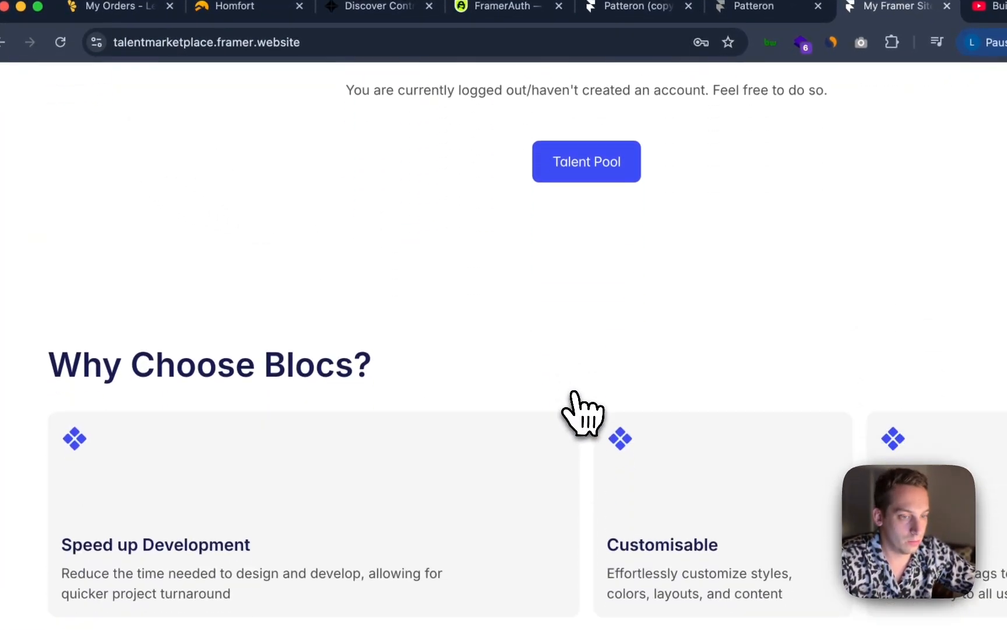
pyautogui.scroll(-5, 577, 402)
pyautogui.scroll(10, 580, 409)
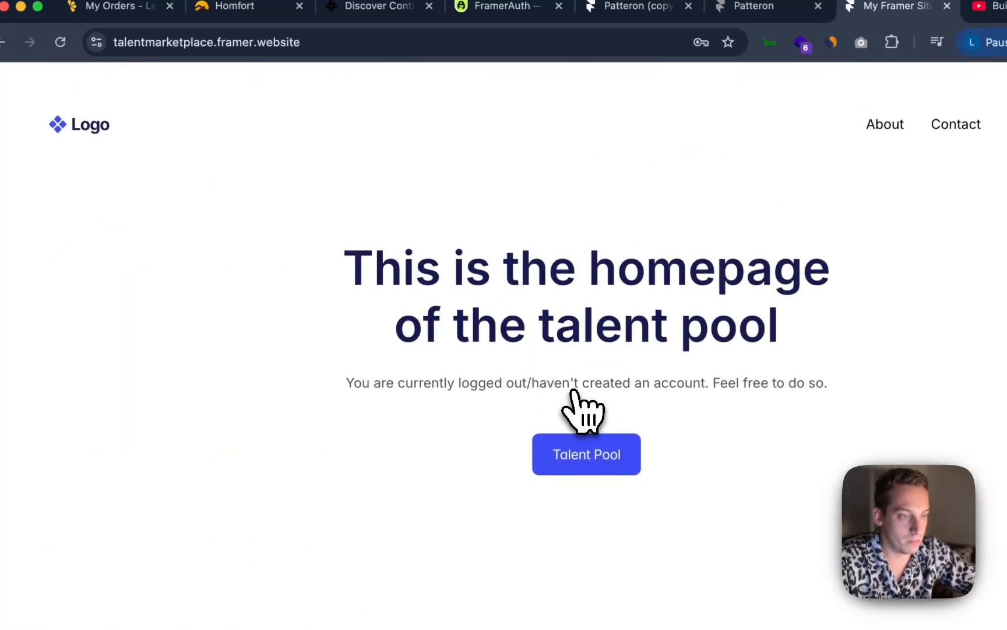
pyautogui.click(586, 426)
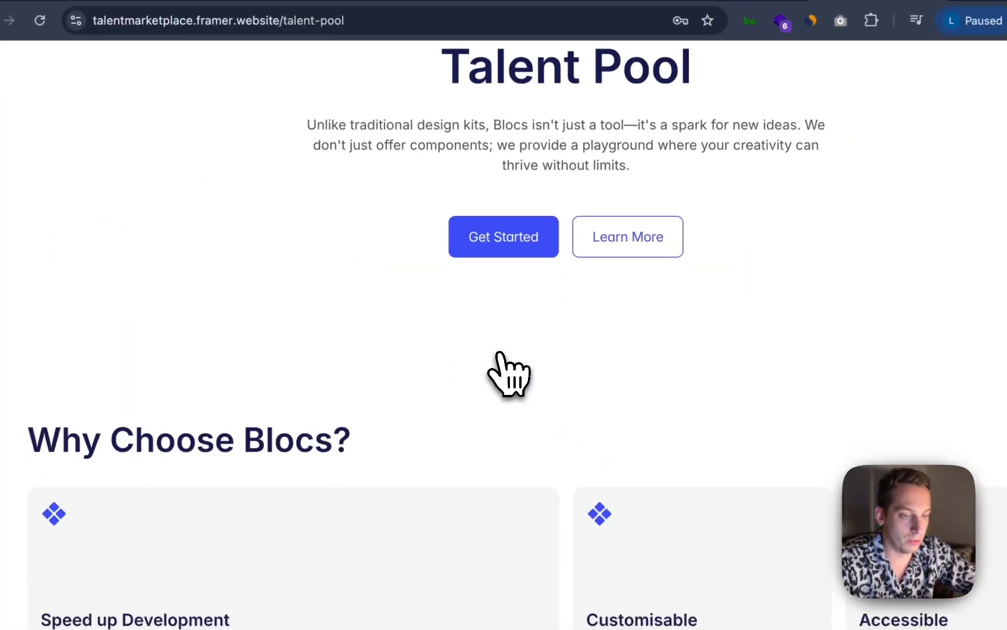
pyautogui.click(84, 137)
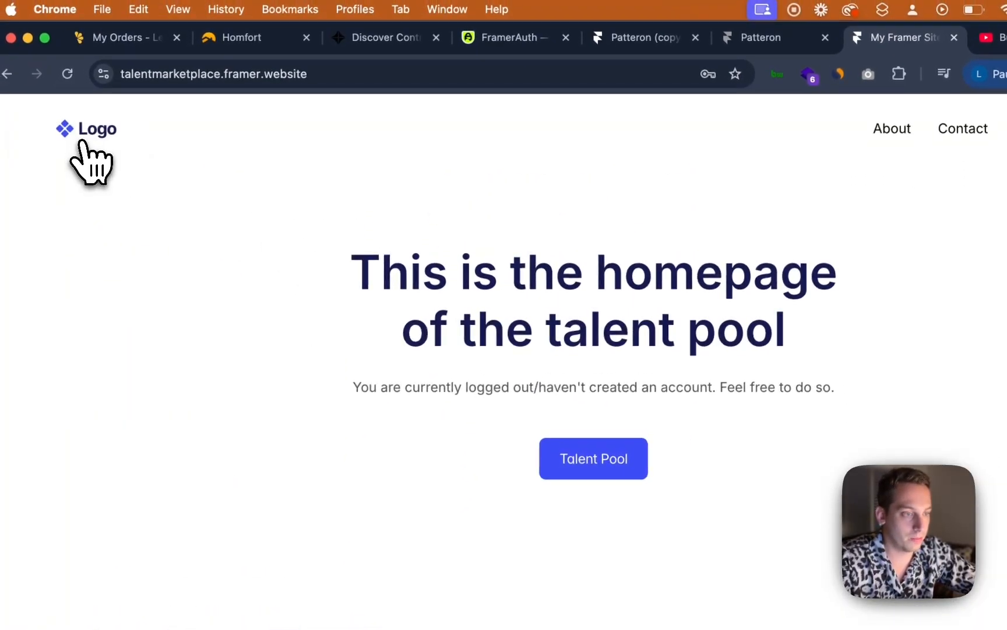
pyautogui.press('super+[')
pyautogui.press('super+[')
pyautogui.press('super+[')
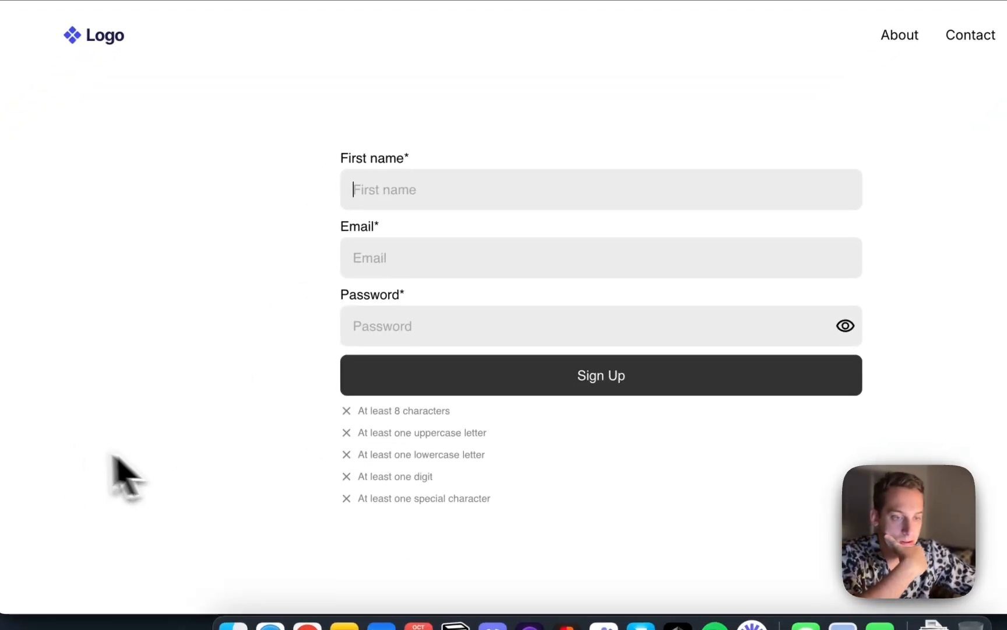
pyautogui.press('super+]')
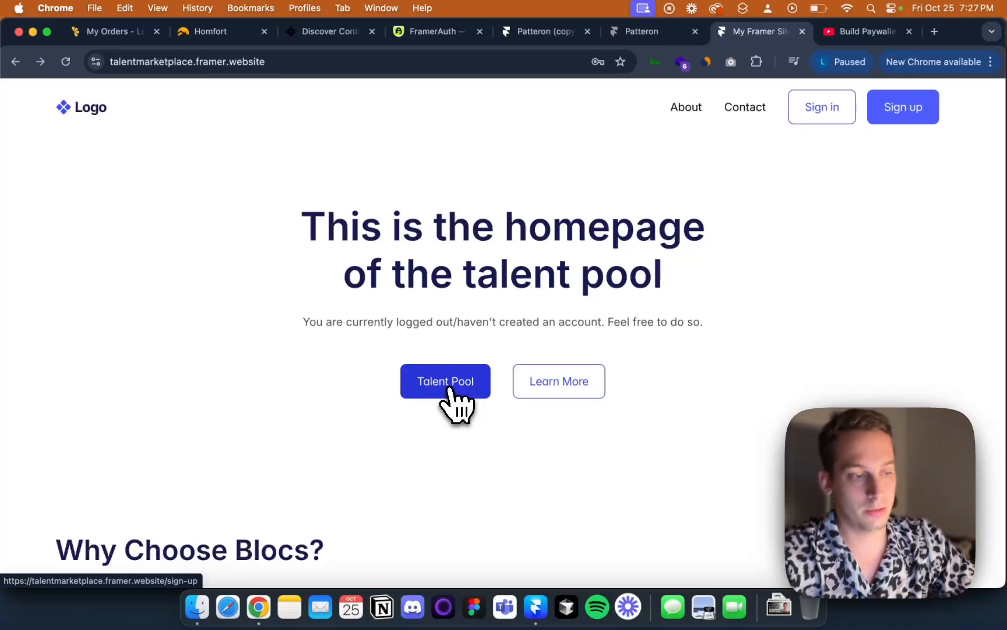
# Sign up another test account from the Talent Pool button with a password, dismissing the browser's save-password prompt
pyautogui.click(484, 383)
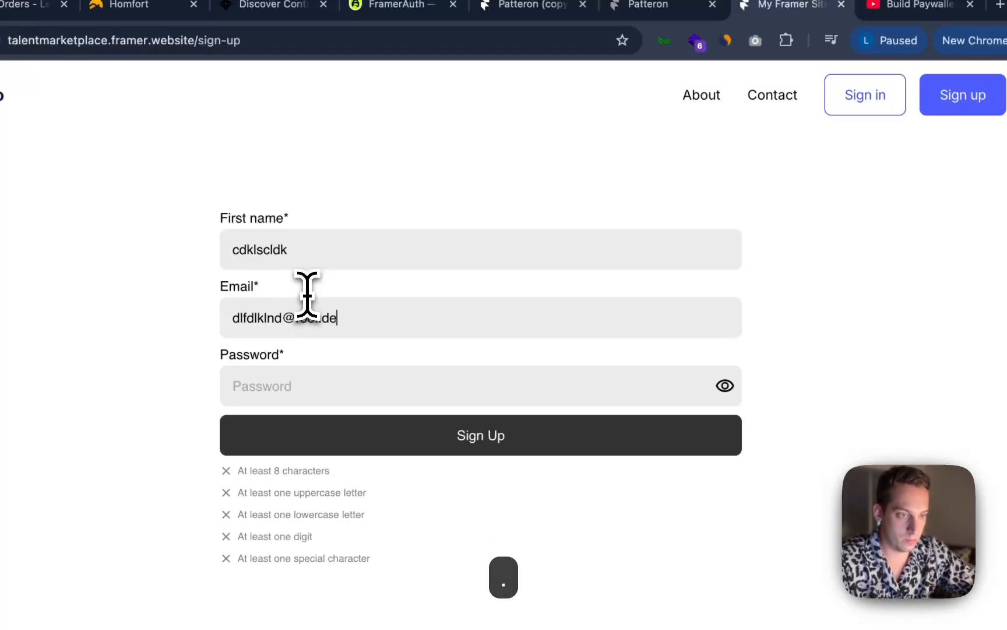
pyautogui.click(279, 392)
pyautogui.write('•••••••••')
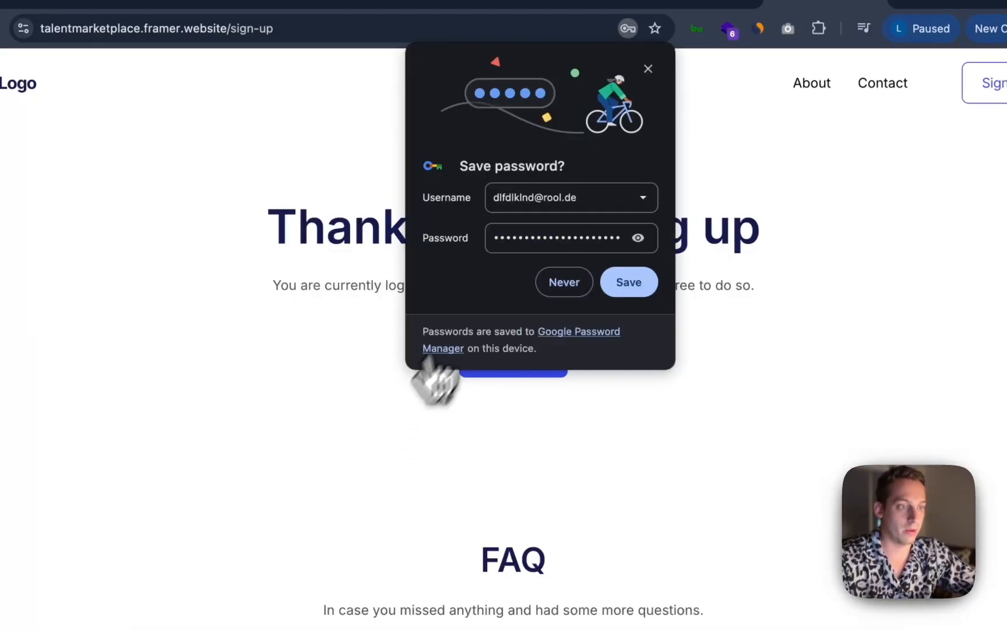
pyautogui.click(648, 69)
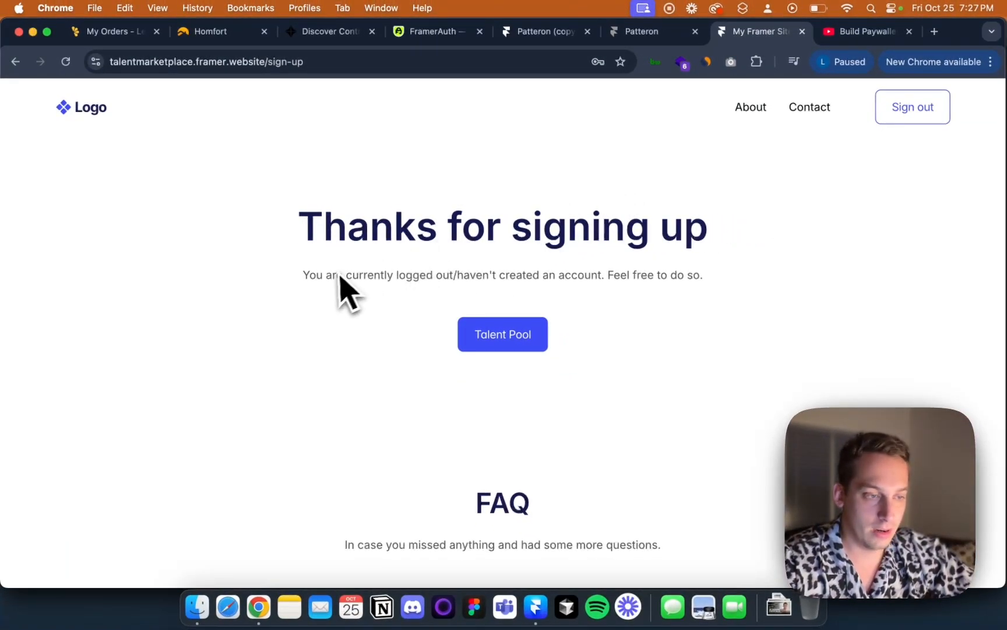
# Visit the talent-pool page, sign out, and open /talent-pool directly by URL to test access while signed out
pyautogui.click(497, 335)
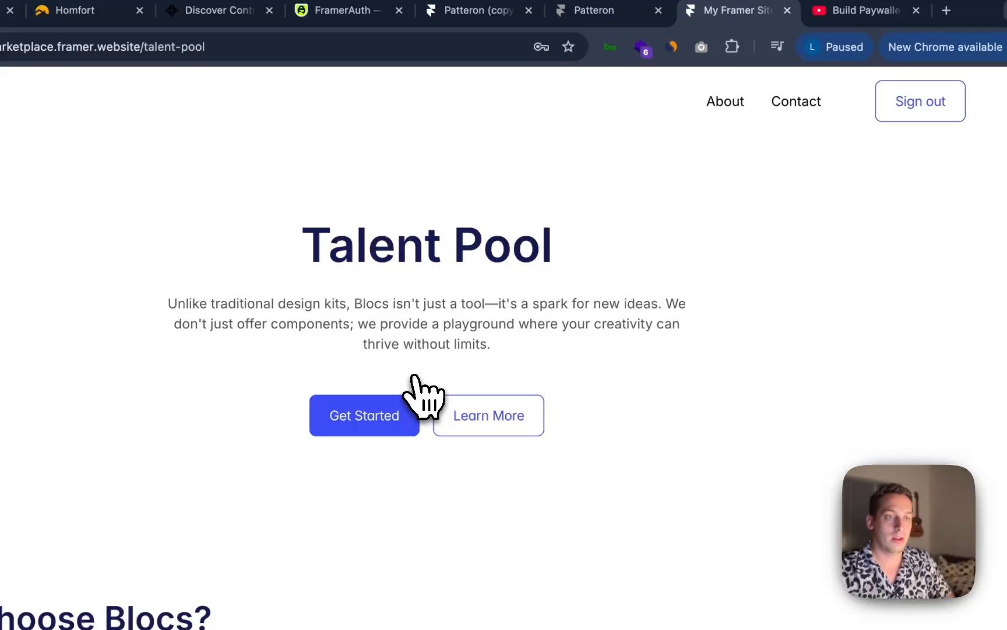
pyautogui.click(920, 101)
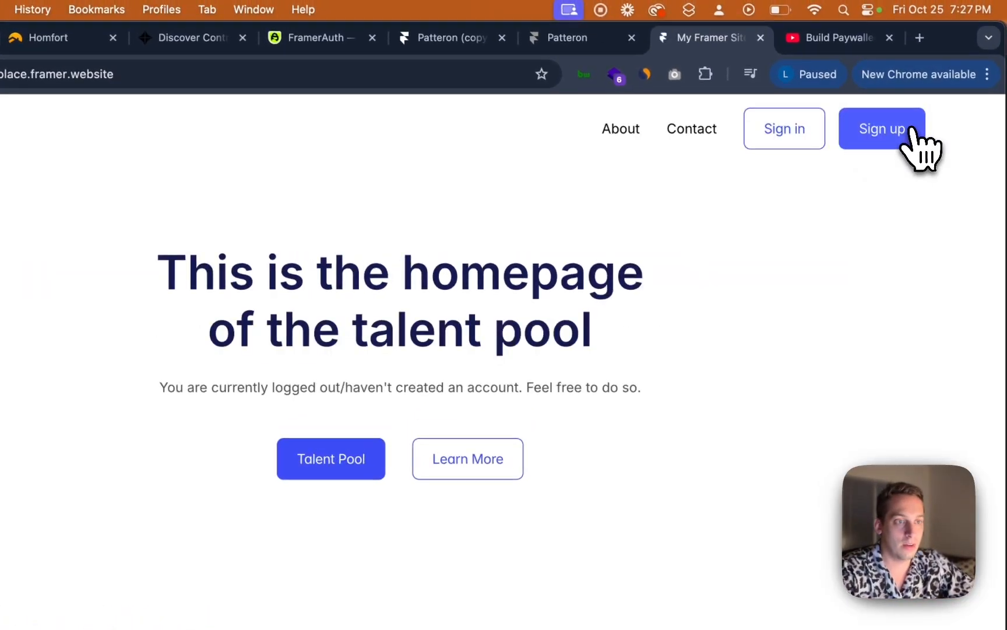
pyautogui.click(292, 73)
pyautogui.press('Right')
pyautogui.write('/tale')
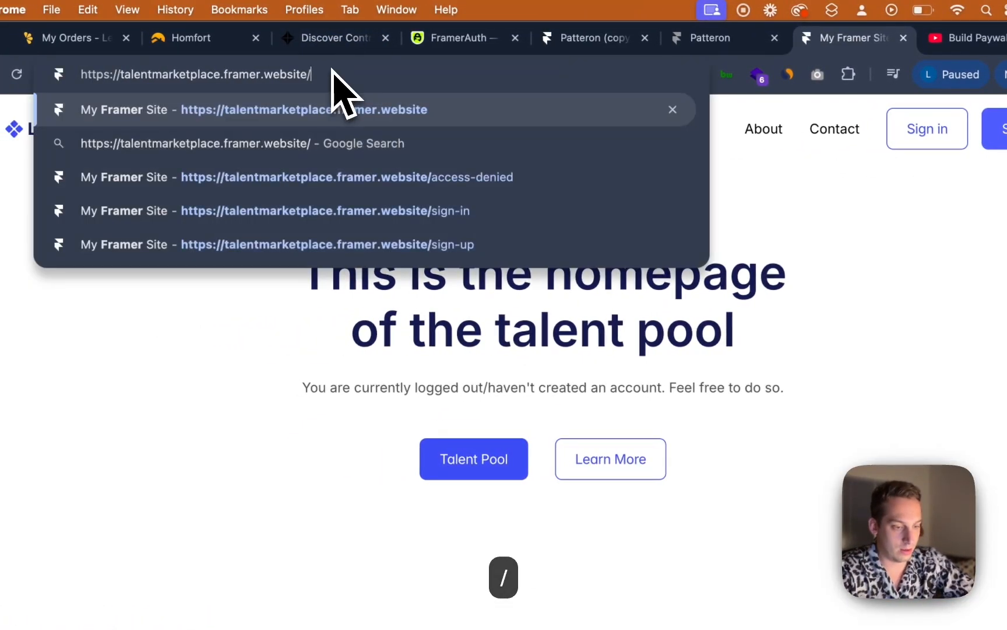
pyautogui.write('nt')
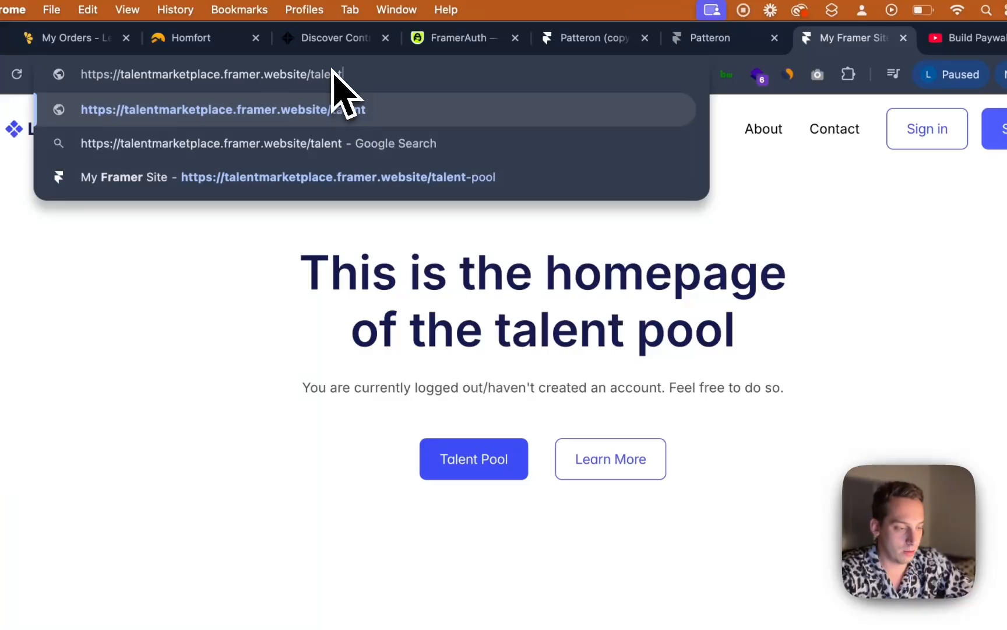
pyautogui.press('Escape')
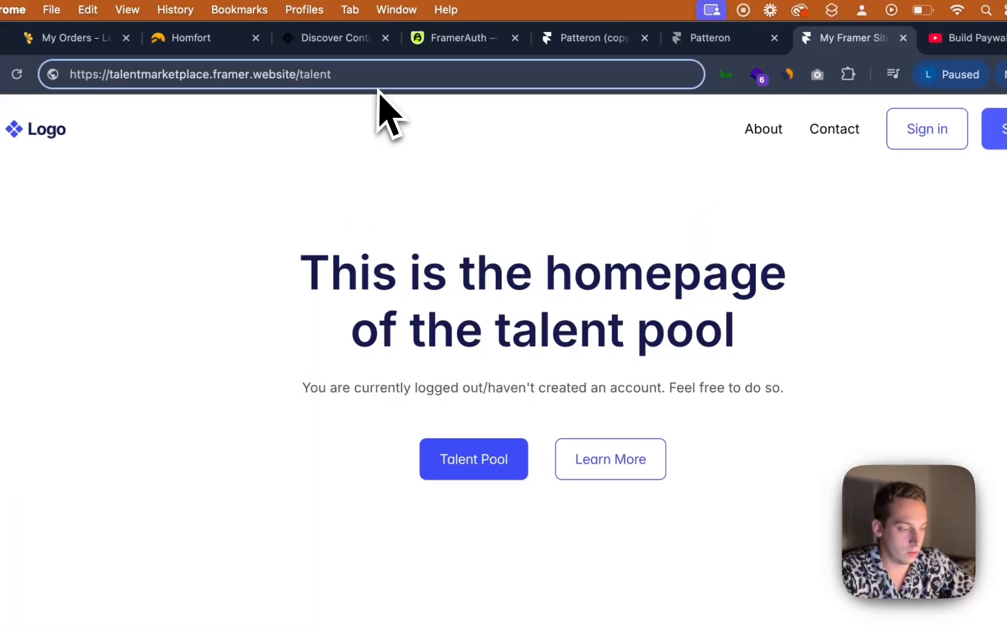
pyautogui.write('-pool')
pyautogui.press('Return')
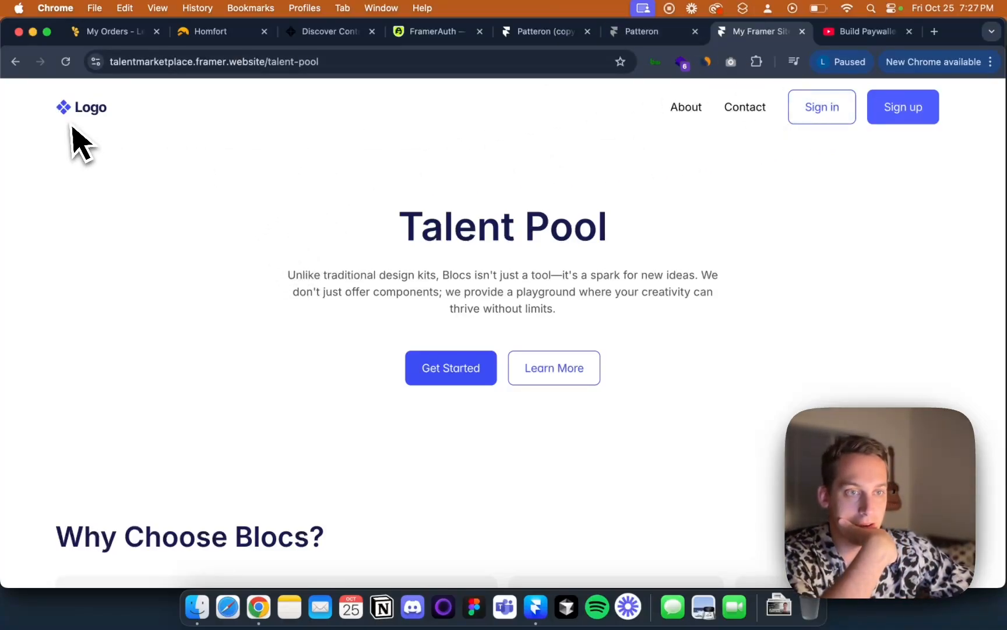
pyautogui.click(102, 108)
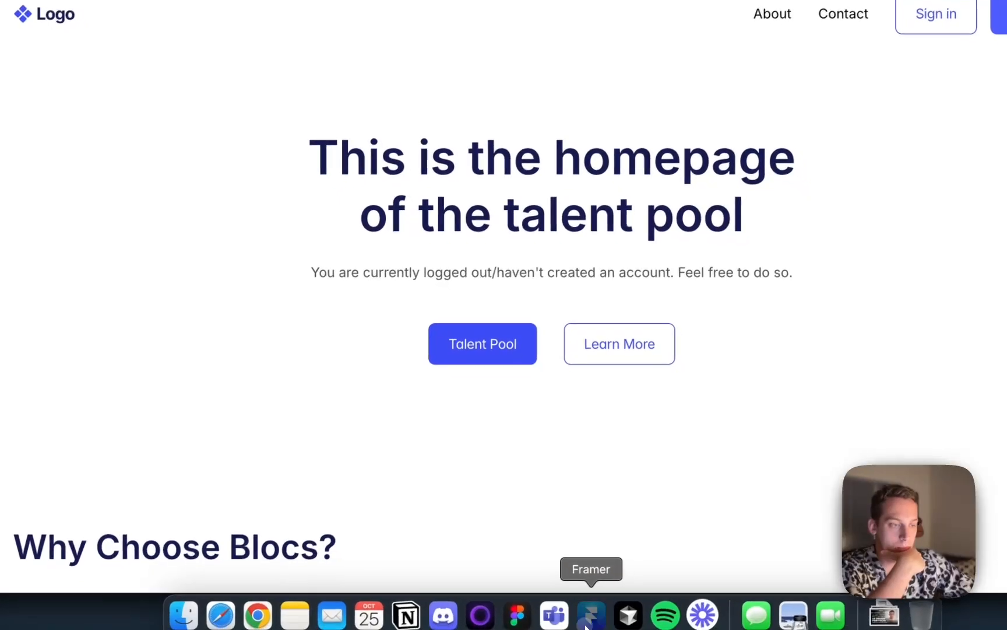
# Return to Framer and apply a logged-in-only code override to the /talent-pool page's desktop frame
pyautogui.click(589, 612)
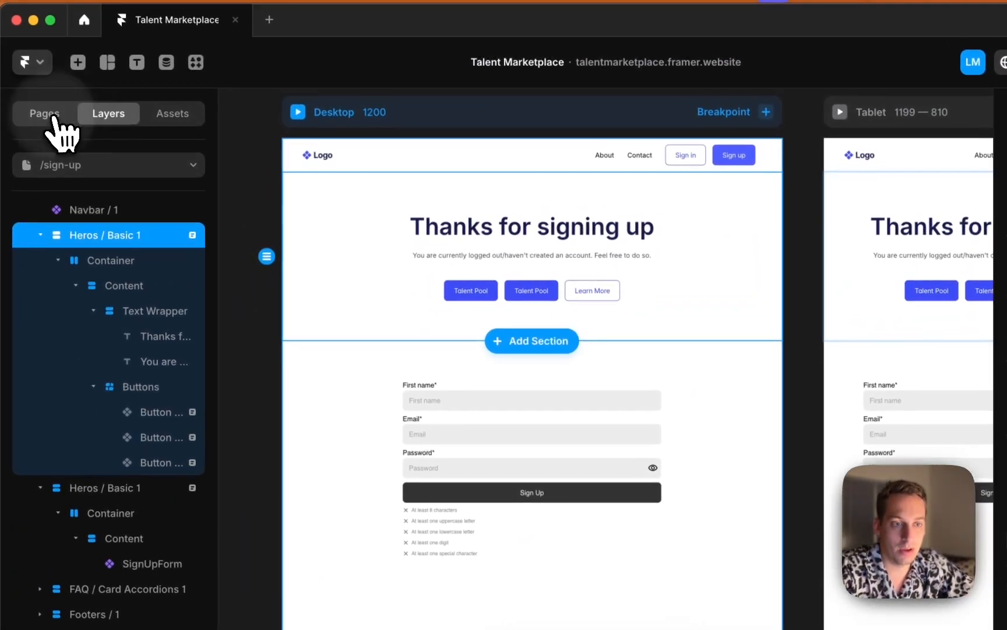
pyautogui.click(15, 54)
pyautogui.click(103, 346)
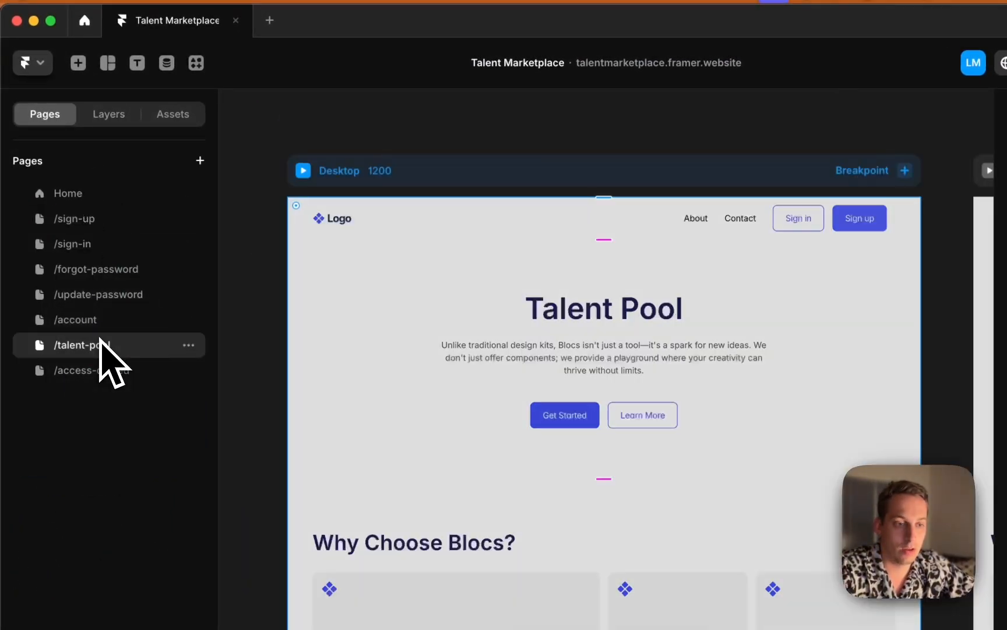
pyautogui.hotkey('shift', '2')
pyautogui.click(392, 160)
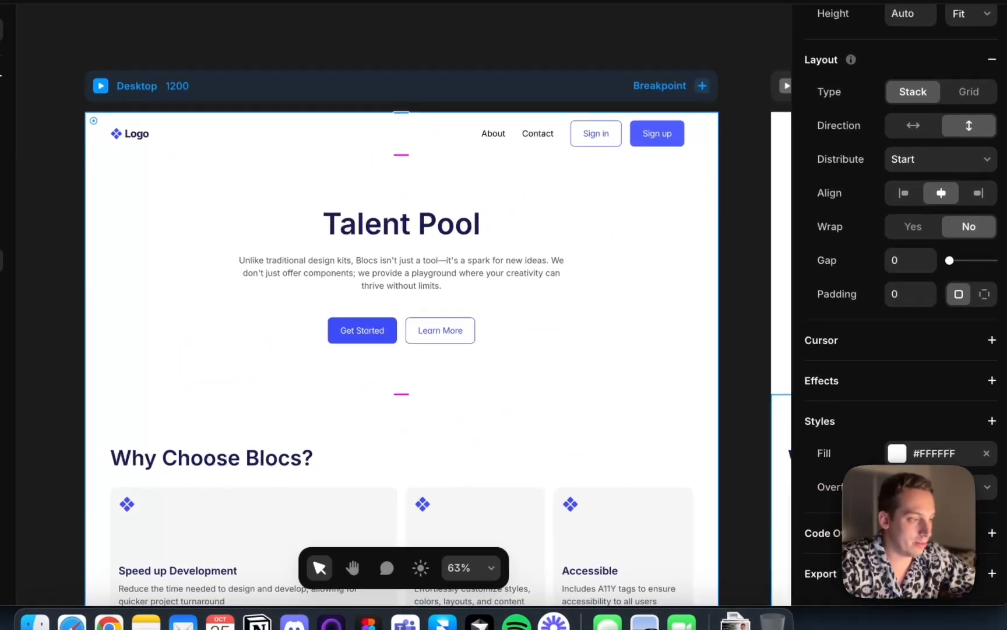
pyautogui.click(991, 534)
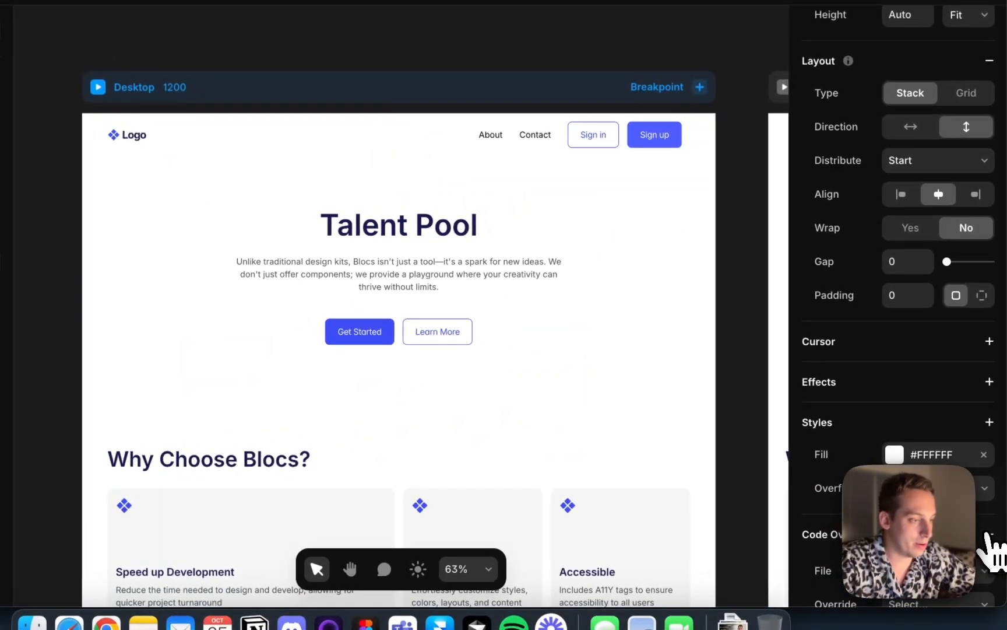
pyautogui.scroll(-3, 990, 545)
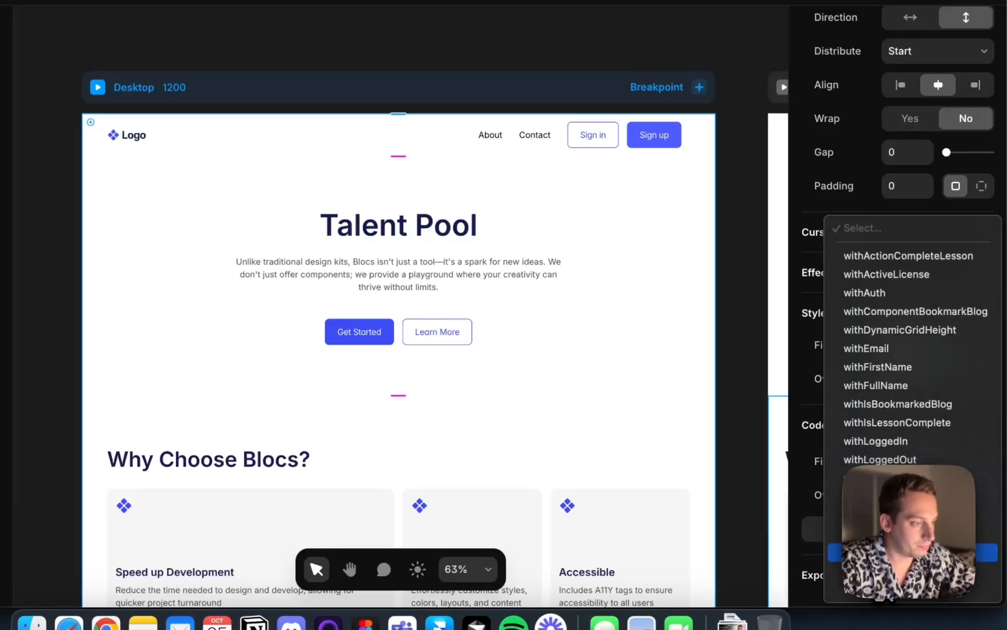
pyautogui.click(890, 458)
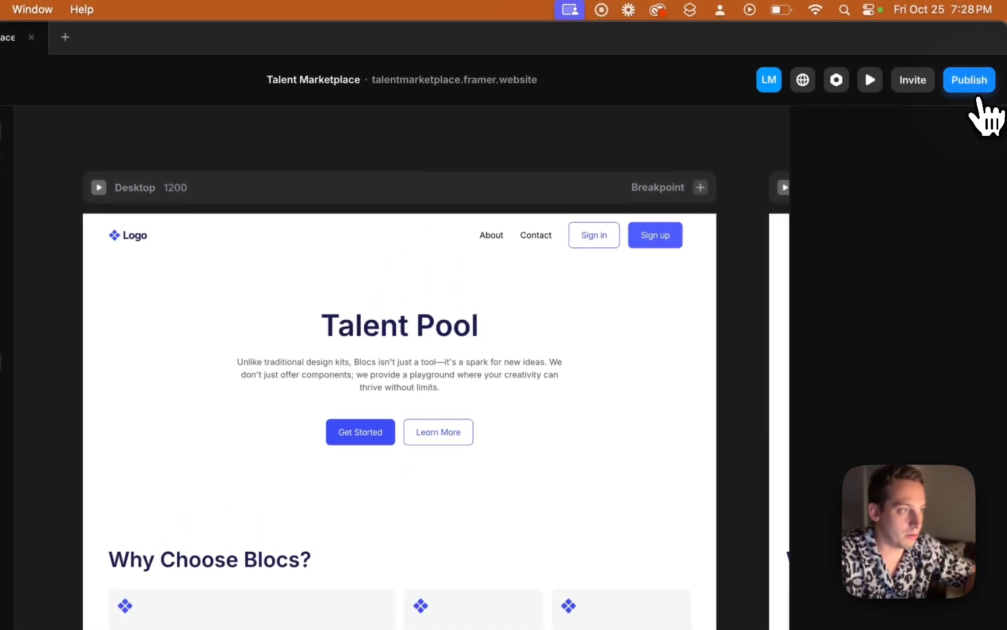
# Publish the site update and reload the live site in the browser
pyautogui.click(985, 83)
pyautogui.click(842, 205)
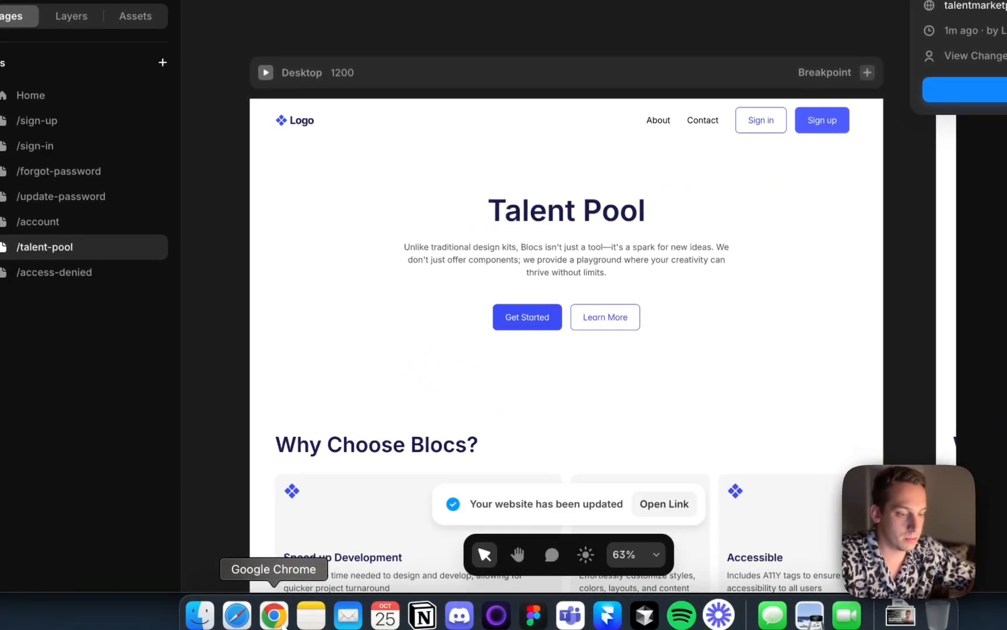
pyautogui.click(274, 616)
pyautogui.press('super+r')
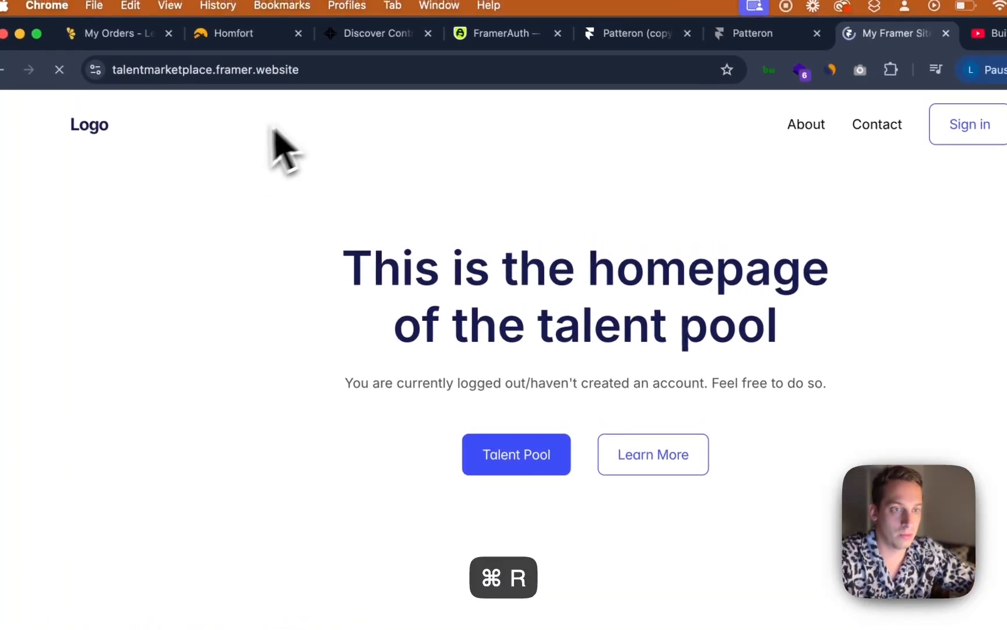
# Open /talent-pool by URL while signed out to test the page's access restriction
pyautogui.click(322, 73)
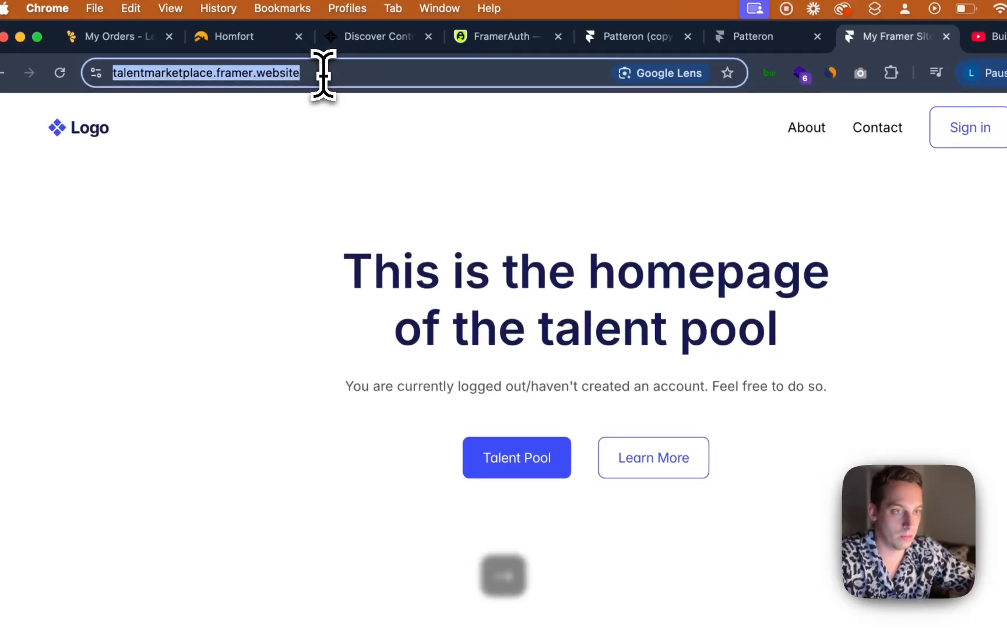
pyautogui.click(322, 72)
pyautogui.write('//')
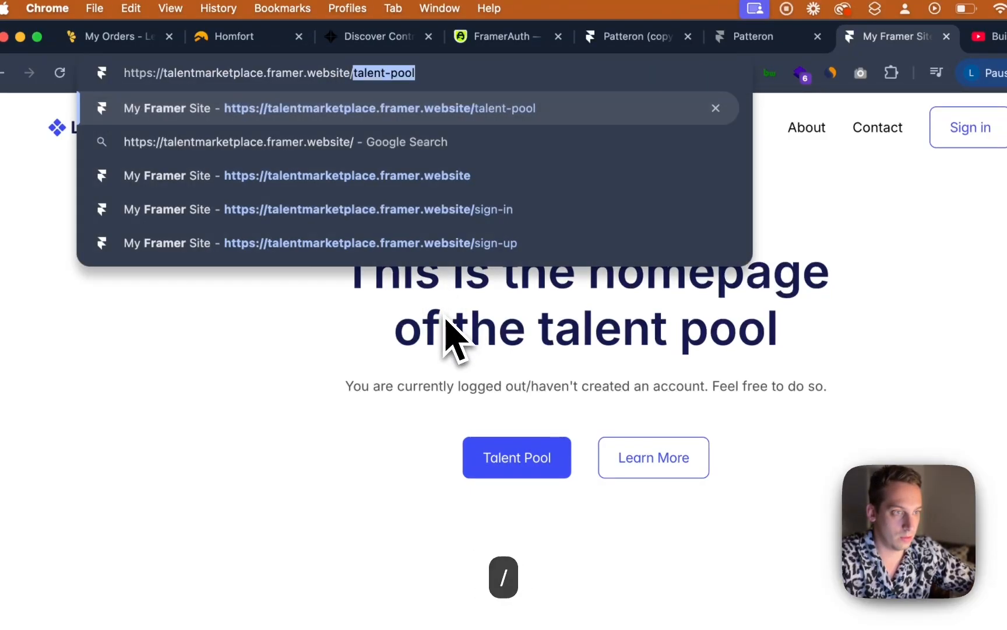
pyautogui.press('Return')
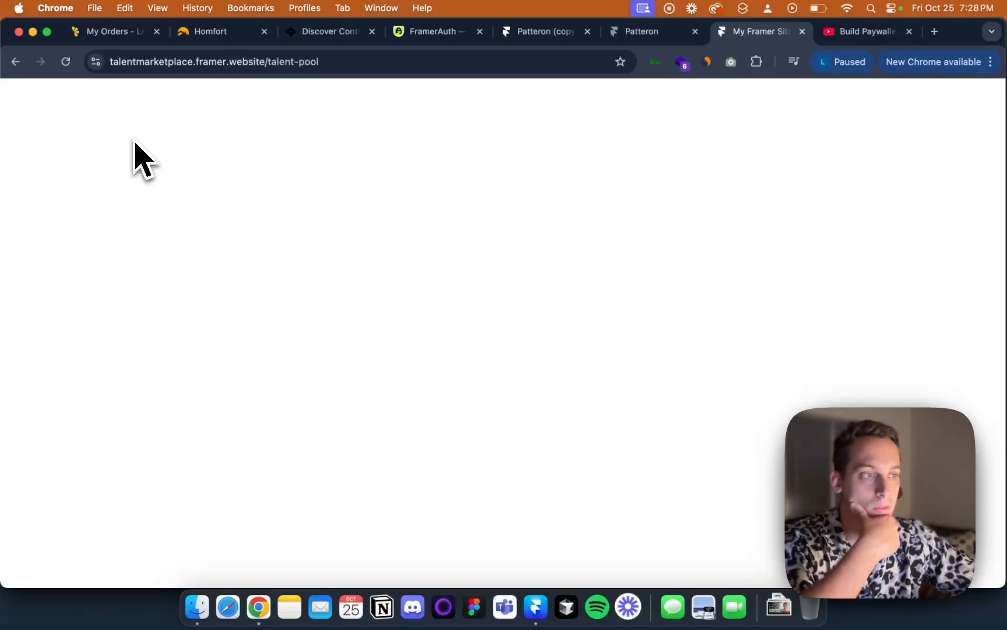
pyautogui.click(19, 62)
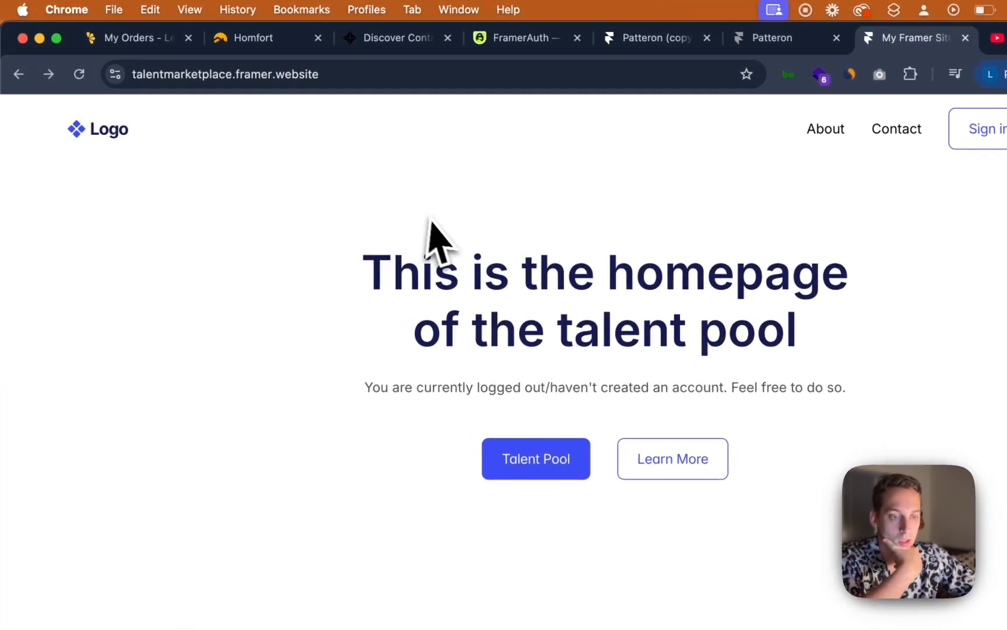
pyautogui.scroll(-10, 367, 192)
pyautogui.scroll(10, 408, 210)
pyautogui.click(358, 79)
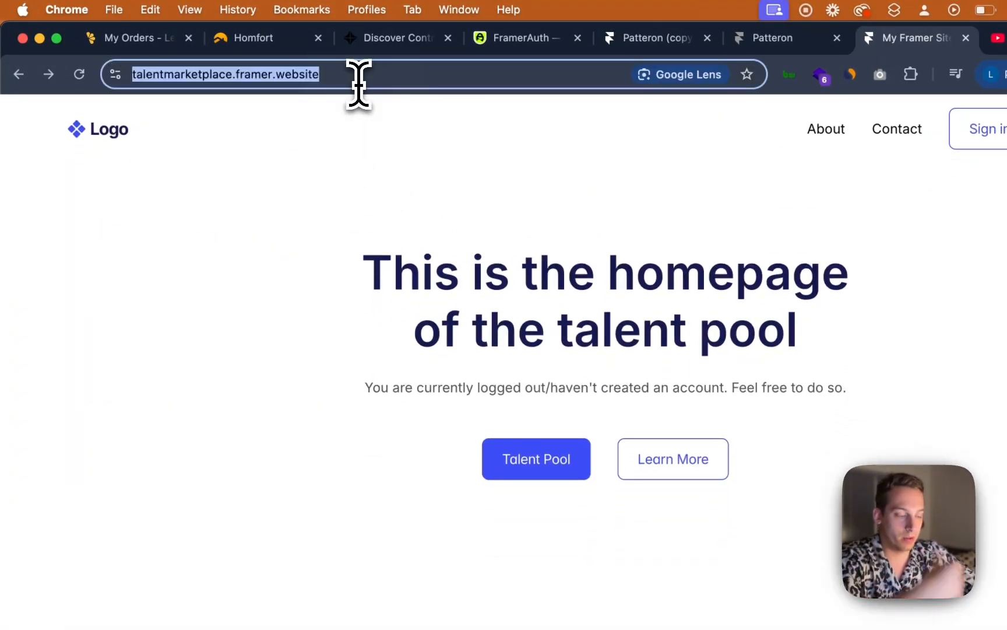
# Open /talent-pool by URL again while signed out, then go back to the homepage
pyautogui.write('/tale')
pyautogui.press('Return')
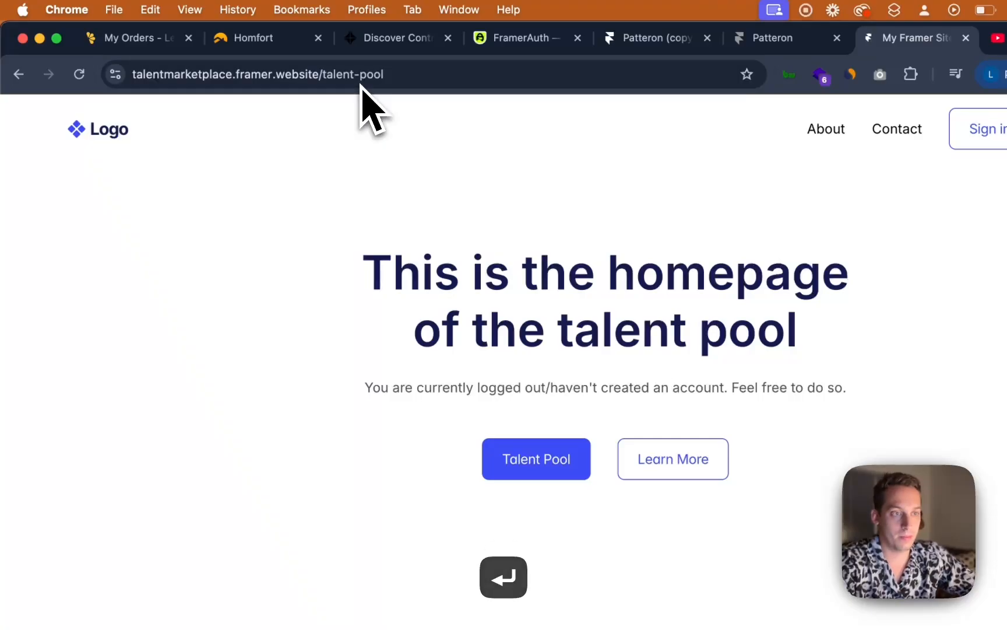
pyautogui.click(23, 75)
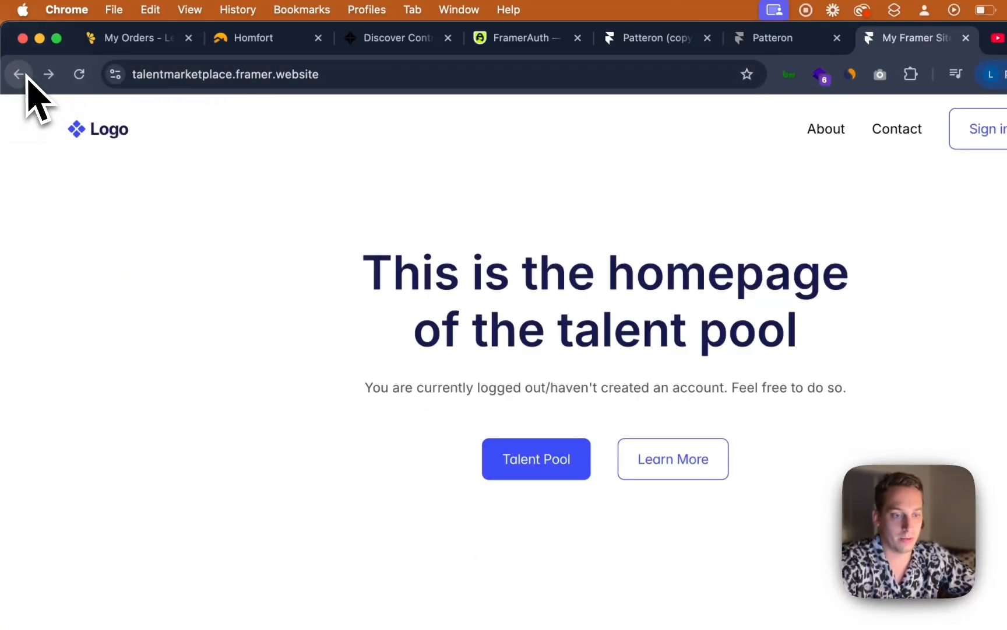
pyautogui.scroll(-5, 379, 274)
pyautogui.scroll(5, 411, 322)
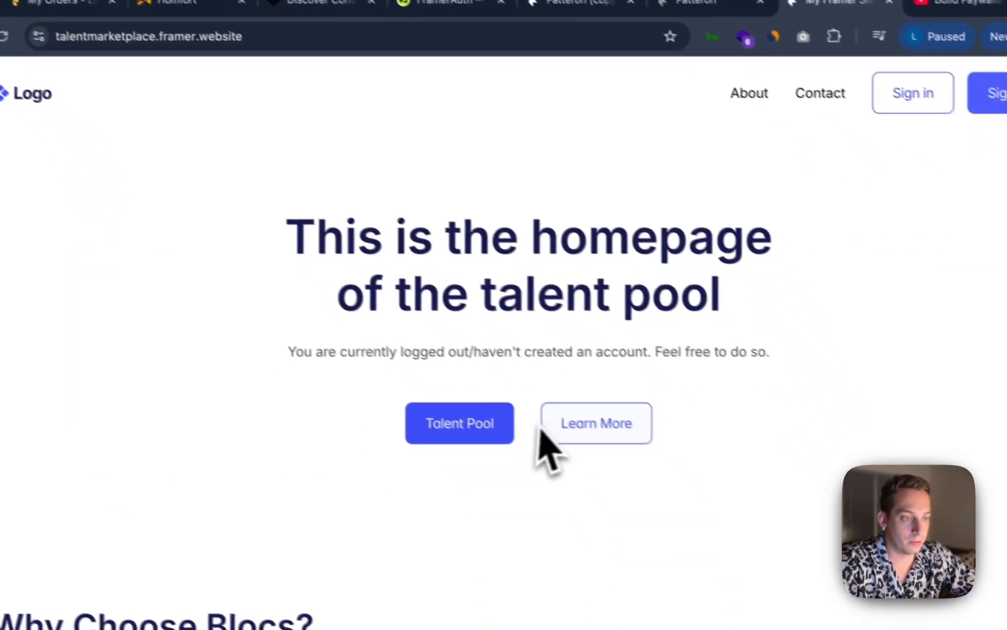
# Sign up a new test member through the live site's sign-up form
pyautogui.click(551, 455)
pyautogui.click(366, 224)
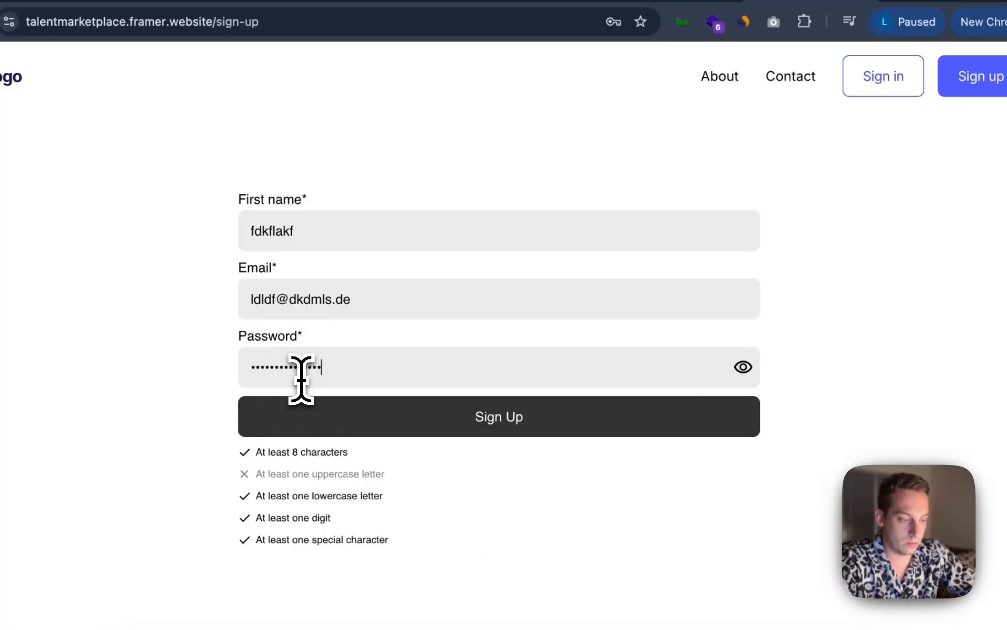
pyautogui.click(348, 426)
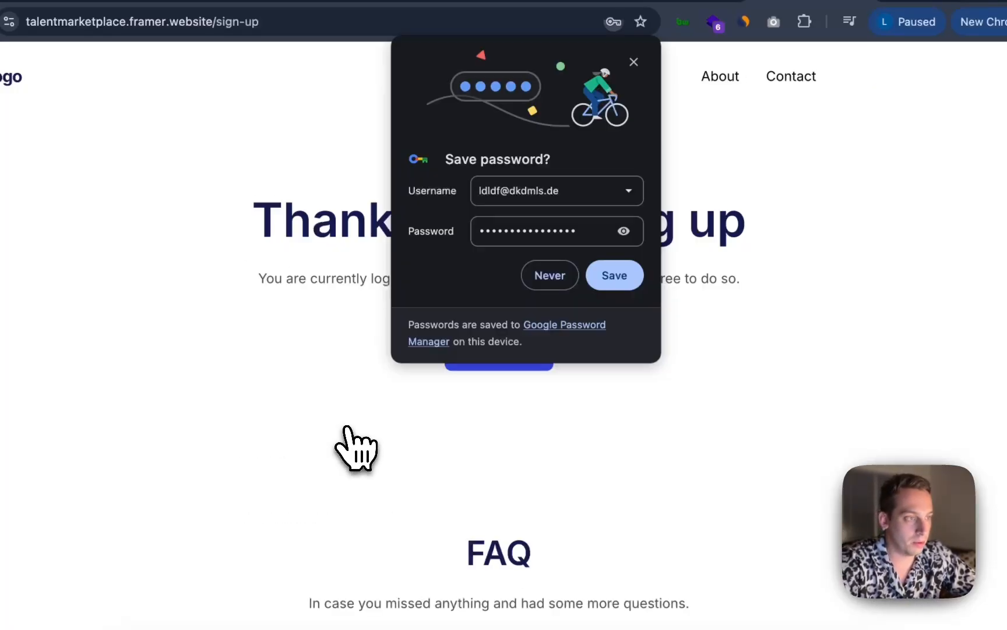
pyautogui.click(536, 278)
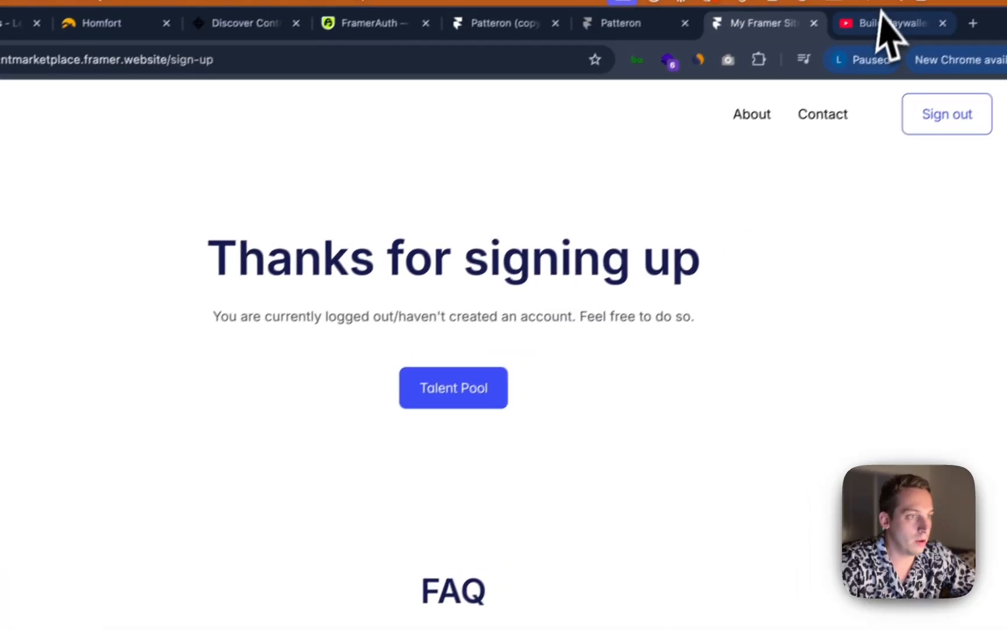
# Open the FramerAuth dashboard's Members list and reload it to check for the new sign-up
pyautogui.click(647, 38)
pyautogui.click(394, 40)
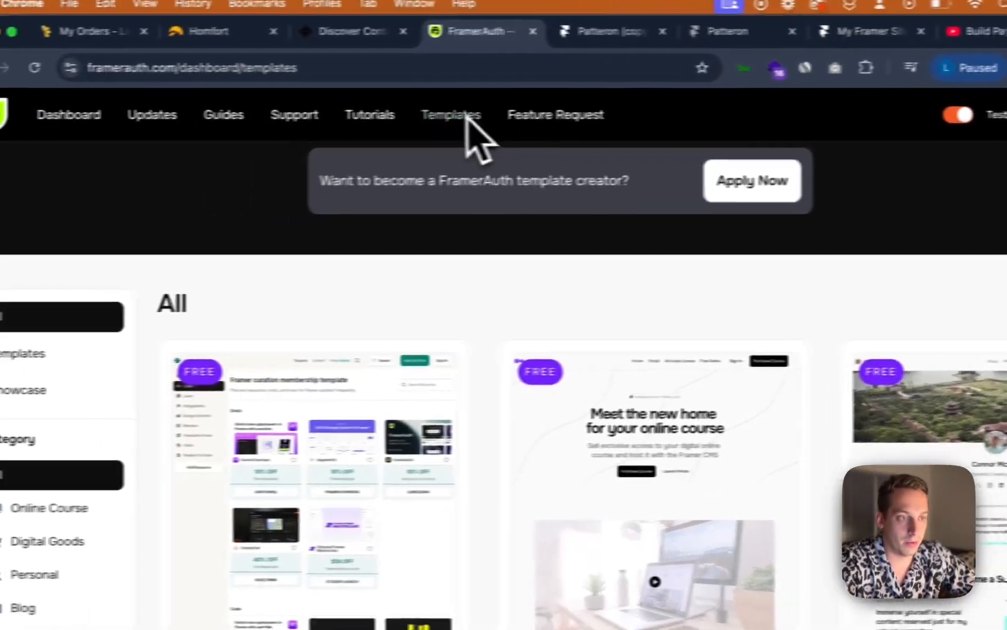
pyautogui.click(105, 115)
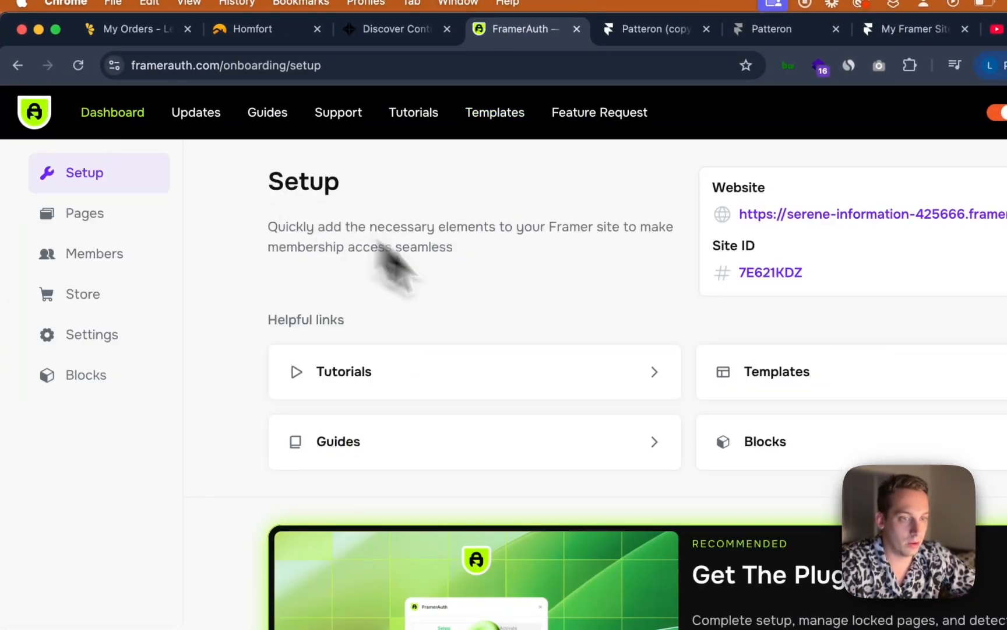
pyautogui.click(93, 259)
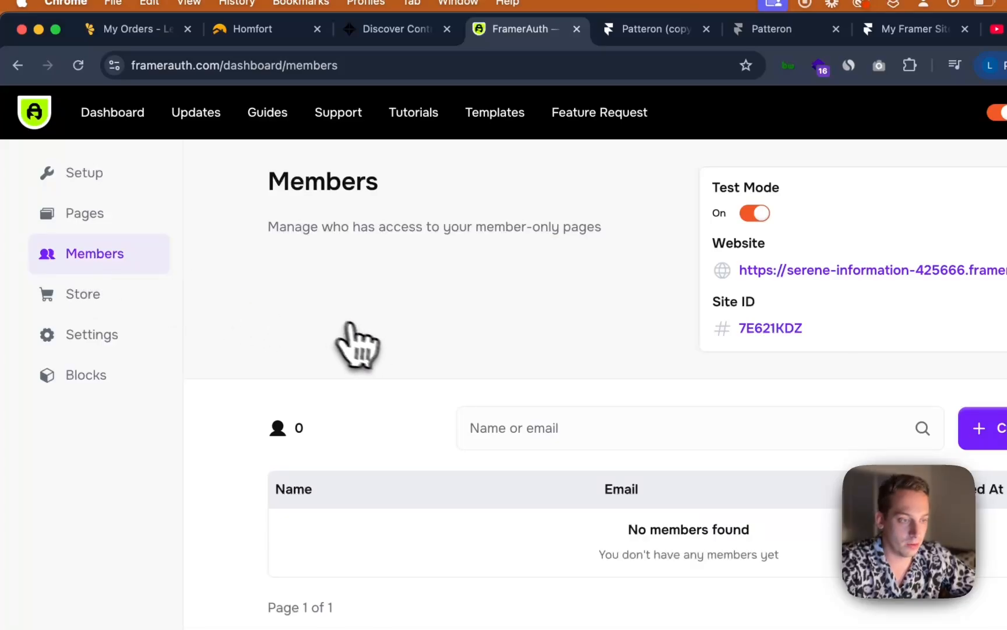
pyautogui.scroll(-2, 367, 347)
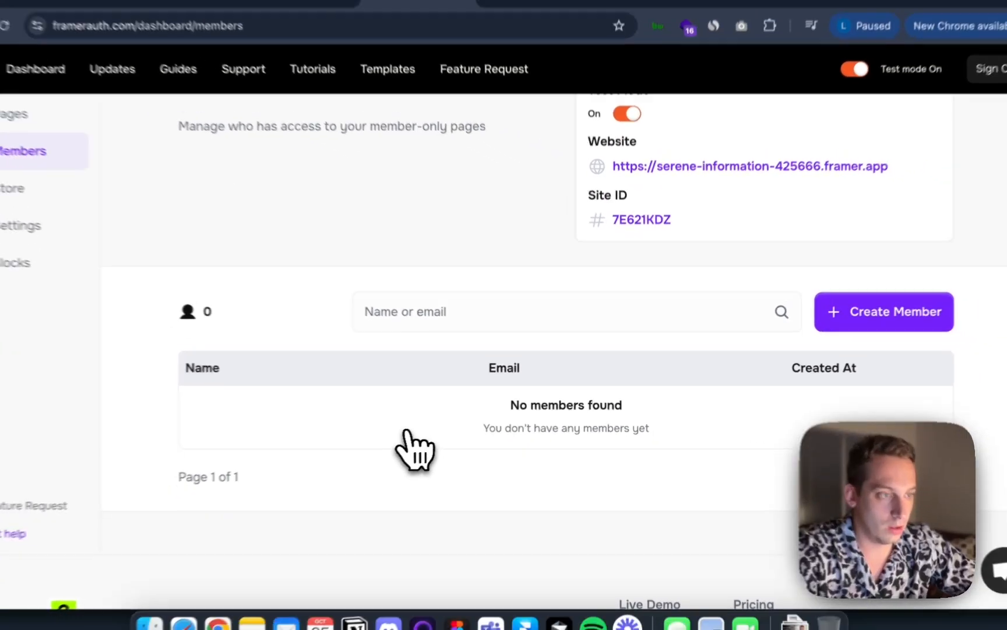
pyautogui.press('super+r')
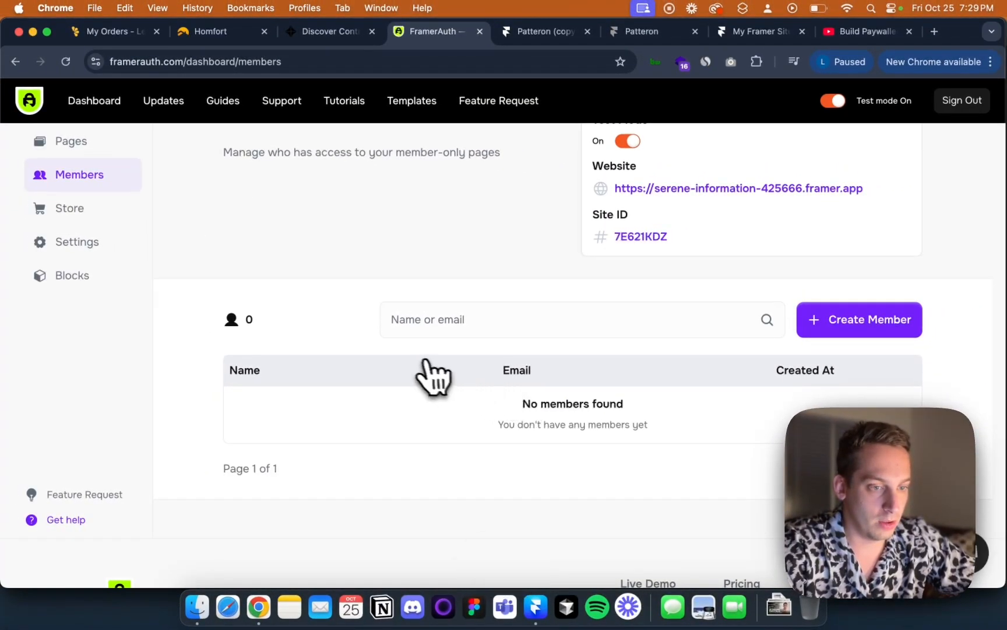
pyautogui.scroll(-3, 385, 425)
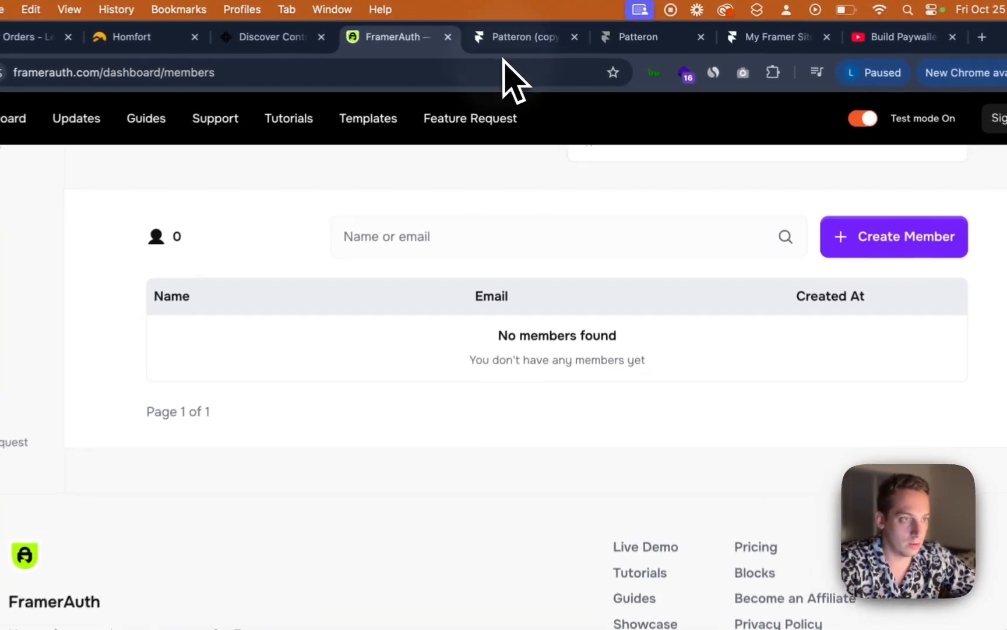
pyautogui.click(527, 42)
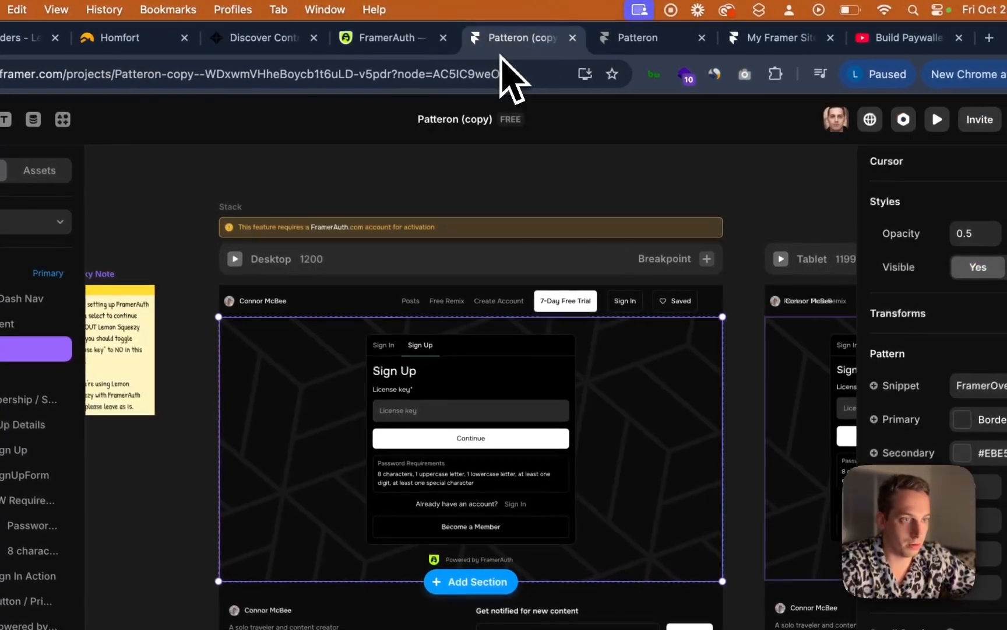
pyautogui.click(440, 39)
pyautogui.click(612, 39)
pyautogui.click(804, 39)
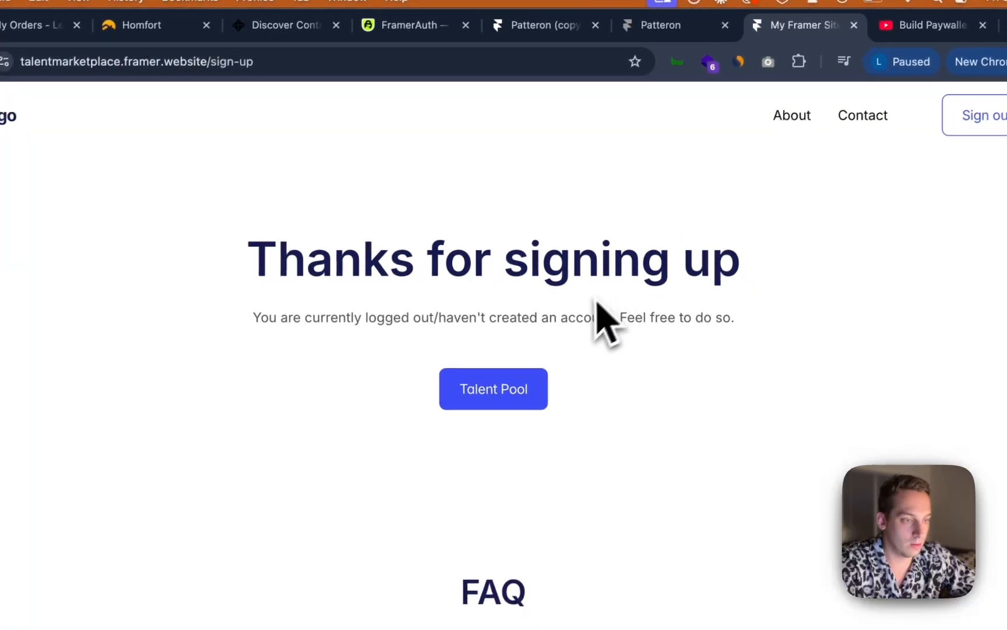
pyautogui.click(665, 26)
pyautogui.click(489, 29)
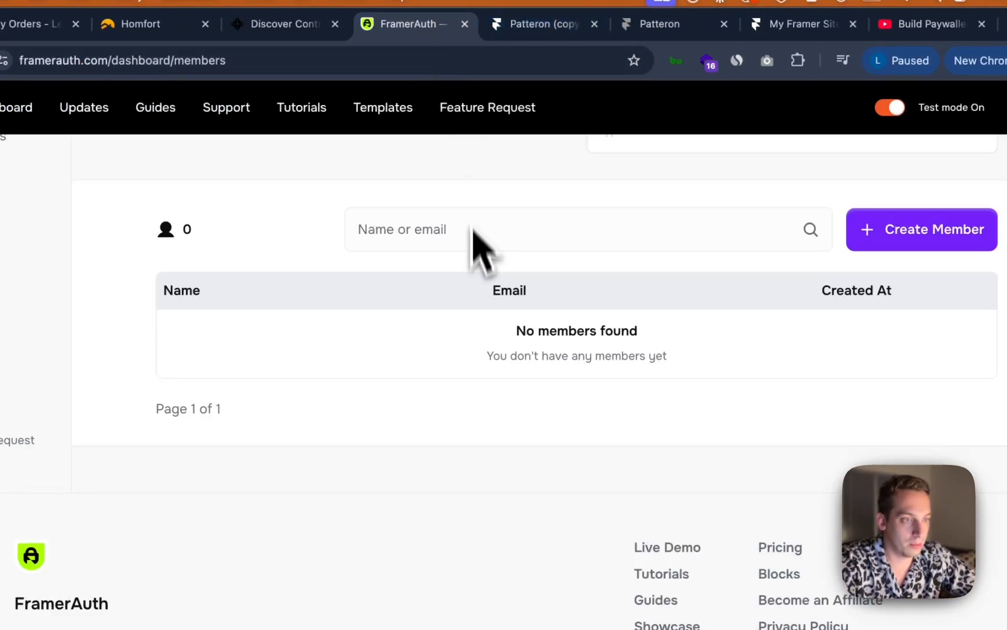
# Switch FramerAuth Test Mode off and review the site's members list
pyautogui.scroll(3, 478, 244)
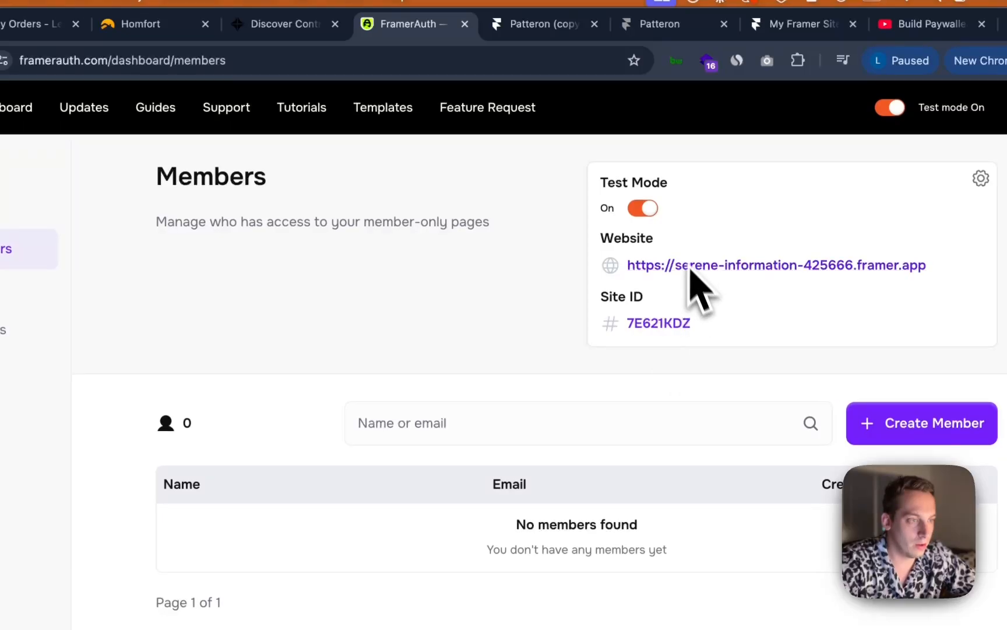
pyautogui.click(643, 208)
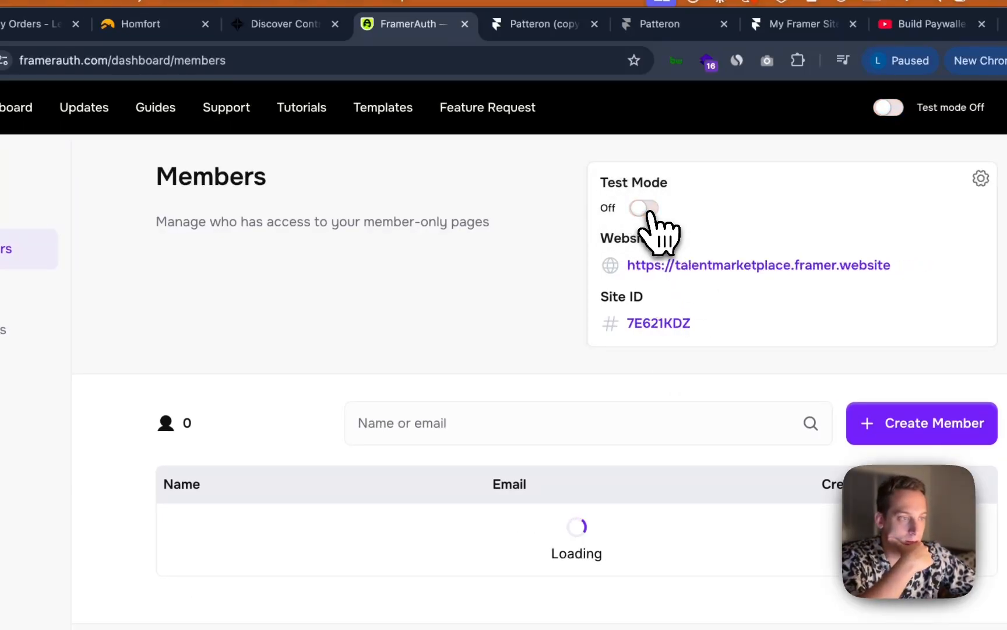
pyautogui.scroll(-4, 560, 292)
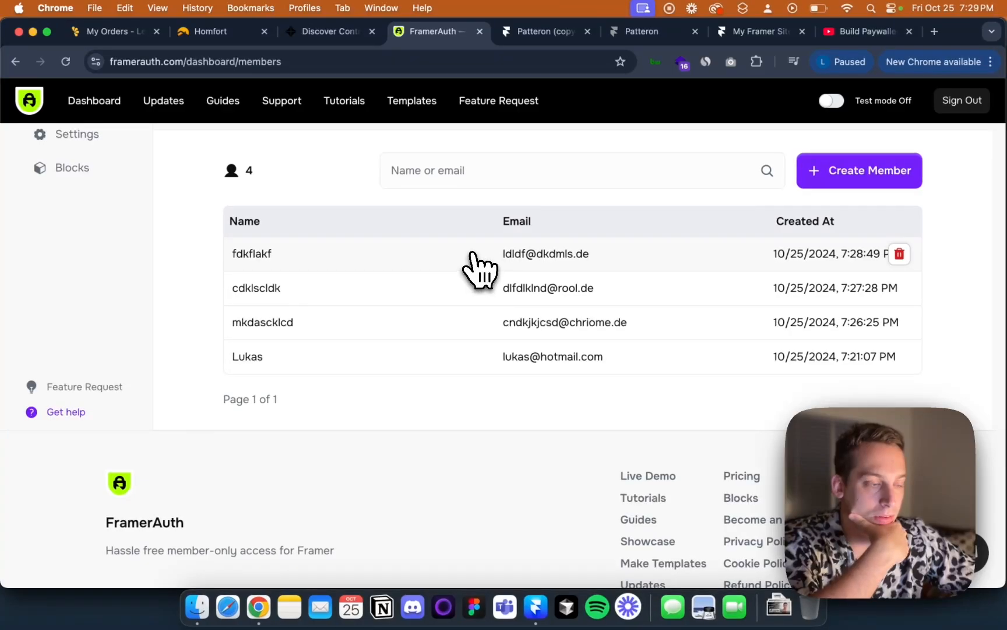
pyautogui.scroll(5, 483, 259)
pyautogui.scroll(1, 483, 259)
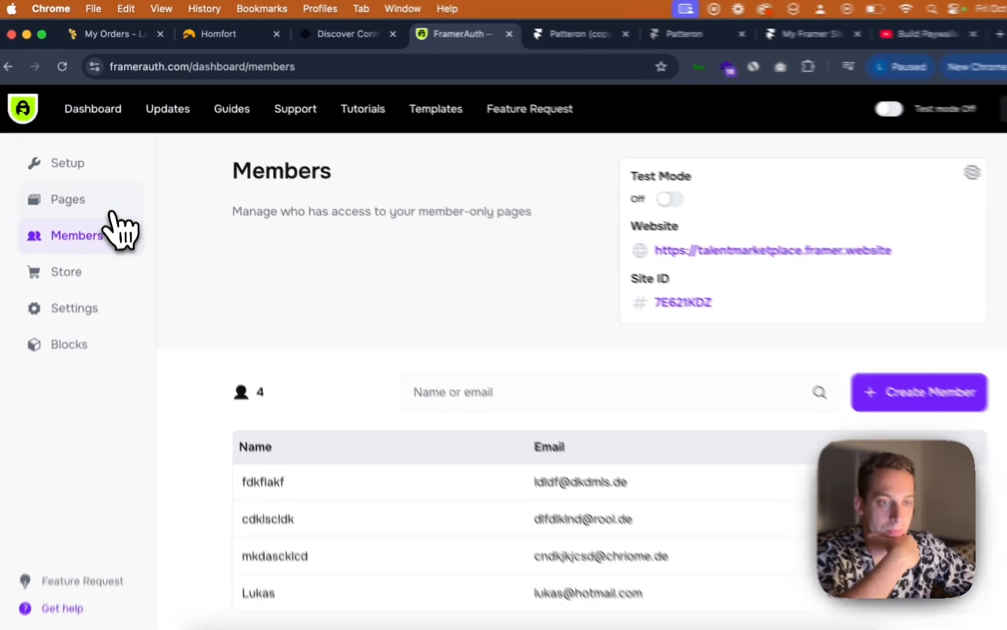
# Review the dashboard's Setup section and the live site's sign-up thank-you page
pyautogui.click(79, 186)
pyautogui.click(88, 152)
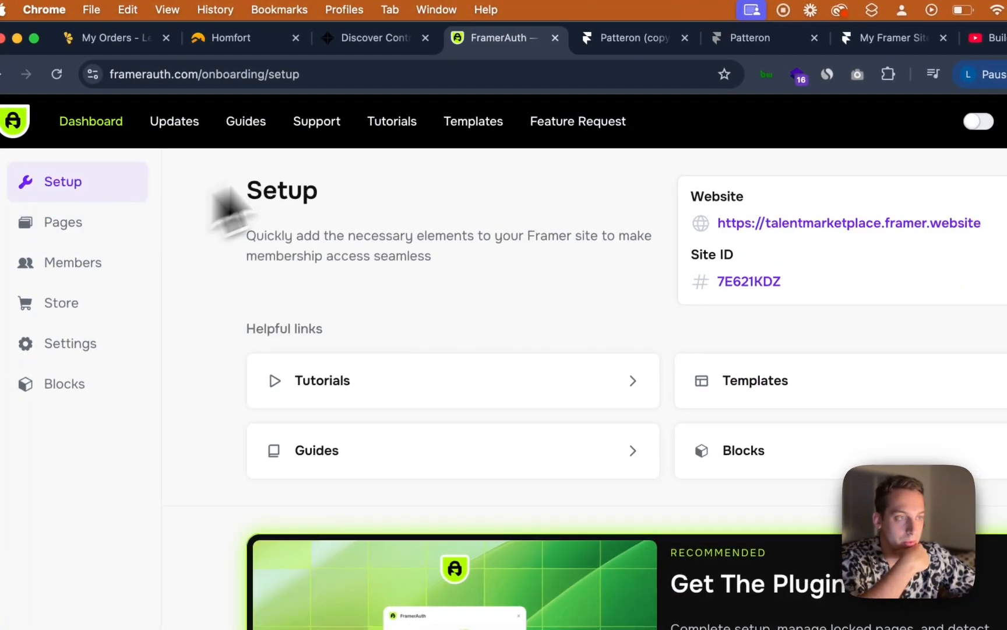
pyautogui.click(627, 37)
pyautogui.click(750, 37)
pyautogui.click(874, 39)
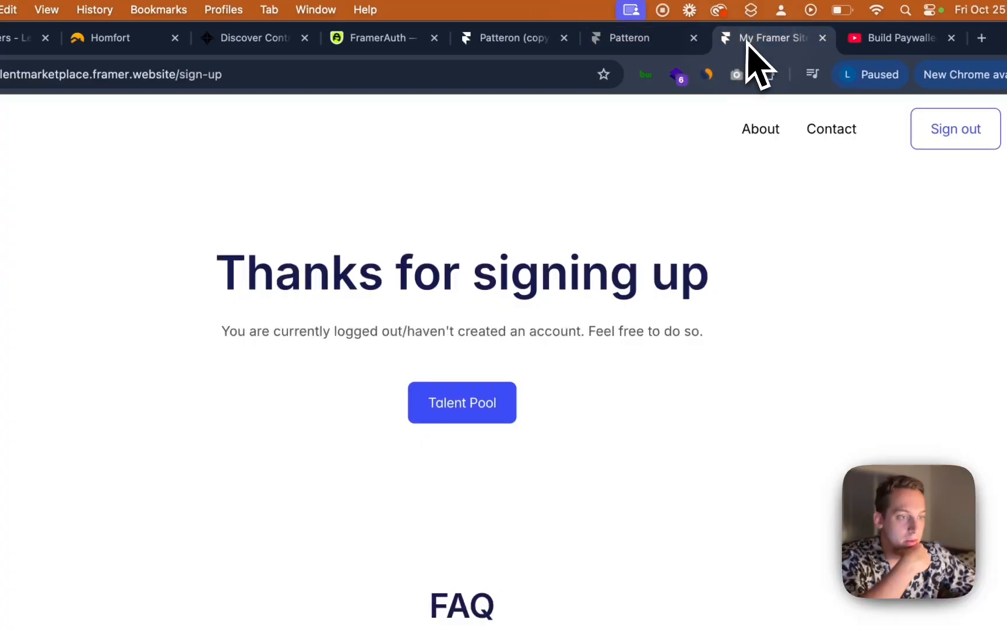
pyautogui.scroll(-10, 421, 337)
pyautogui.scroll(4, 420, 337)
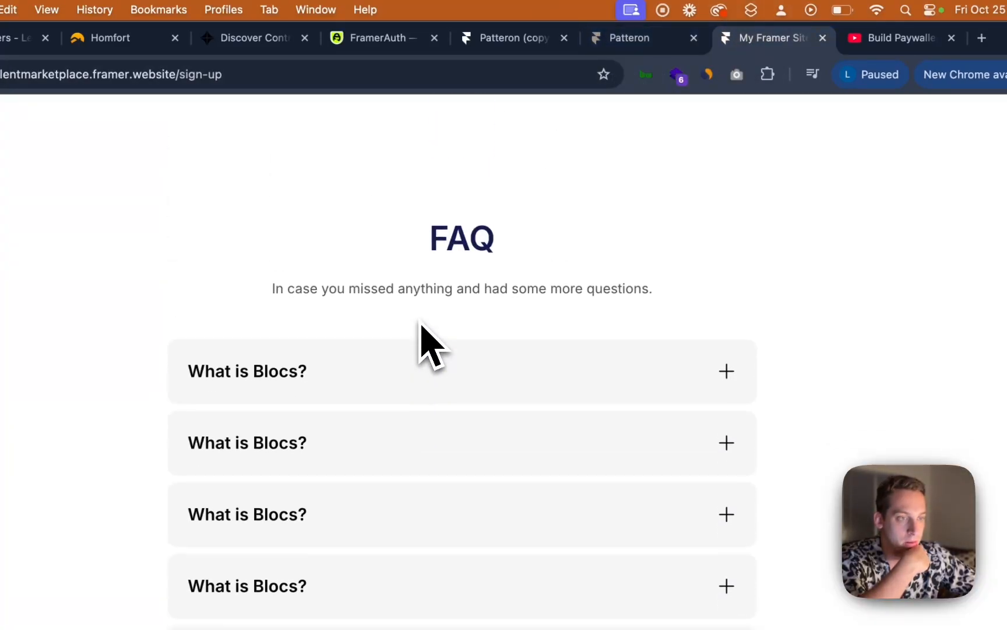
pyautogui.scroll(-5, 422, 325)
pyautogui.scroll(15, 422, 326)
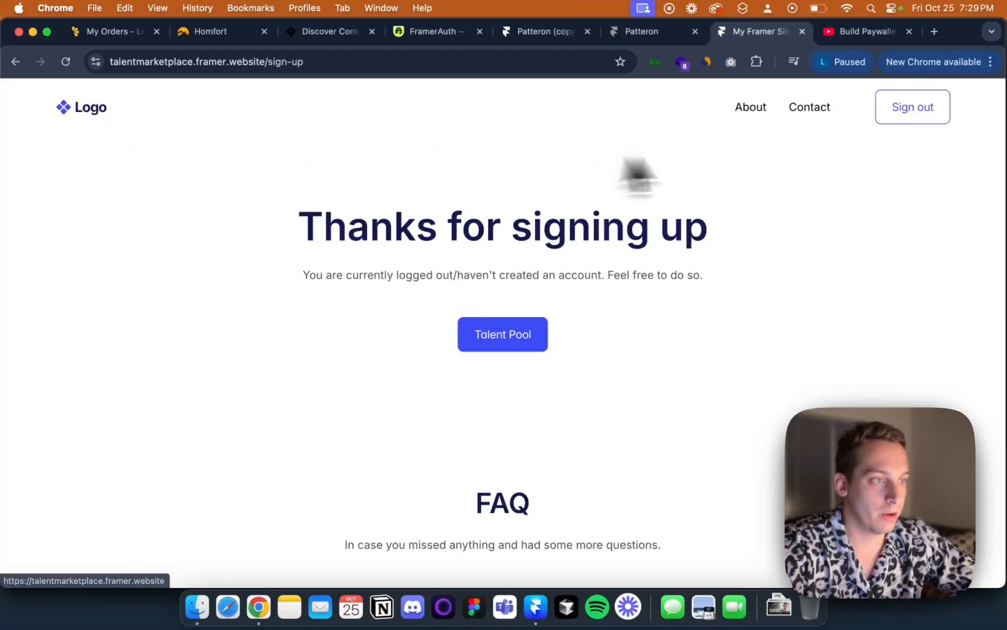
# Go to the homepage and open the Talent Pool page while signed in
pyautogui.click(102, 108)
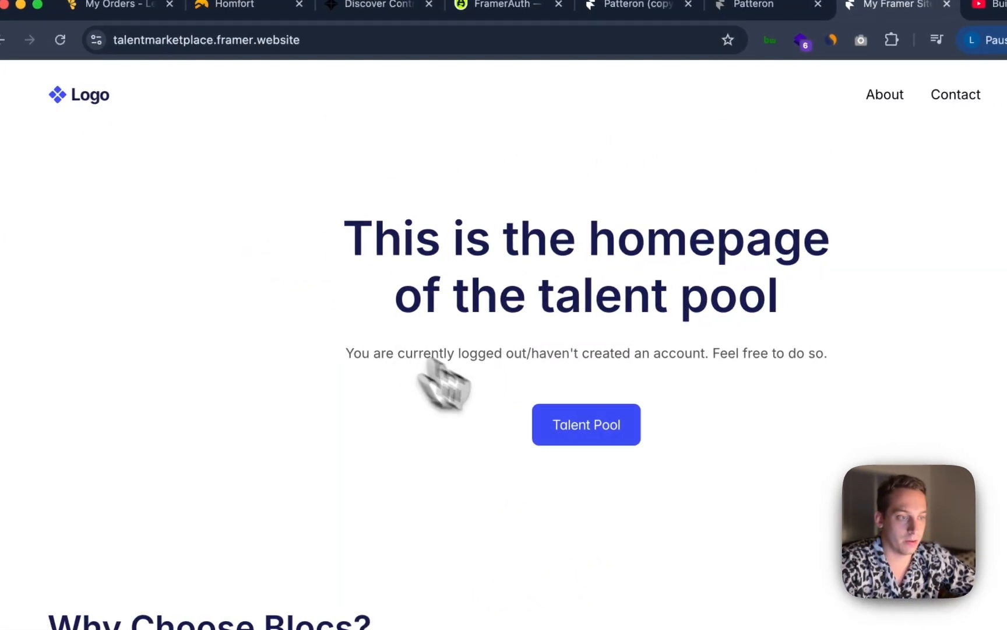
pyautogui.scroll(-1, 694, 350)
pyautogui.click(508, 361)
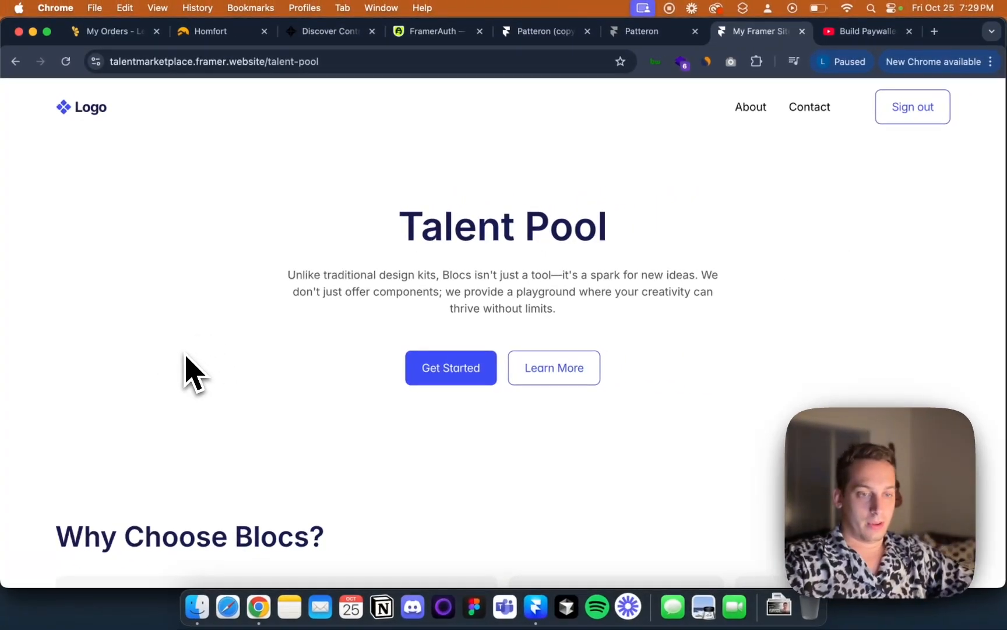
pyautogui.scroll(-15, 299, 315)
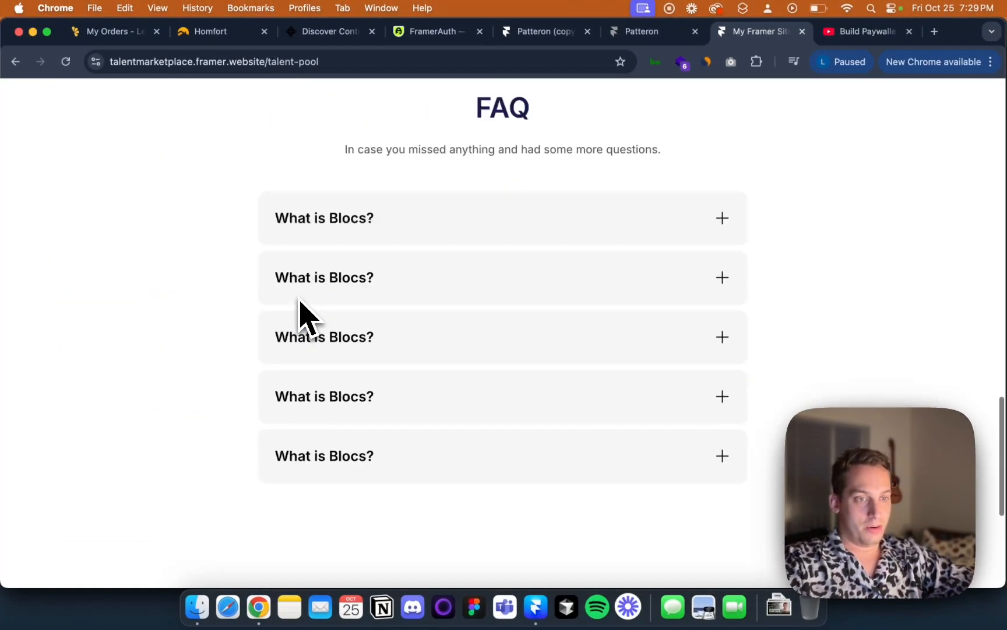
pyautogui.scroll(15, 299, 315)
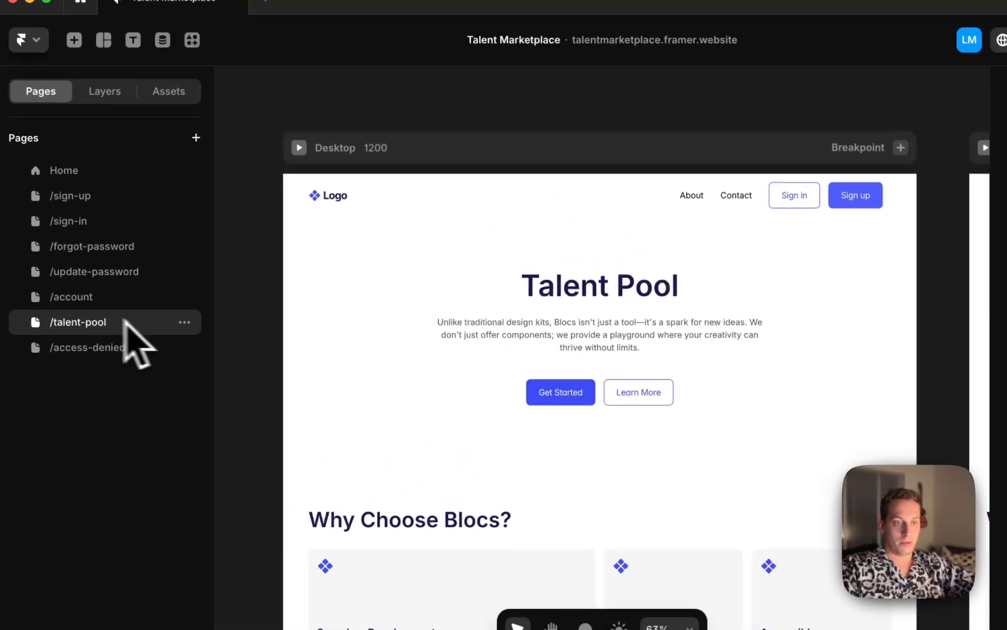
# Delete the hero, content and FAQ sections from the /talent-pool page's desktop frame
pyautogui.scroll(-5, 322, 283)
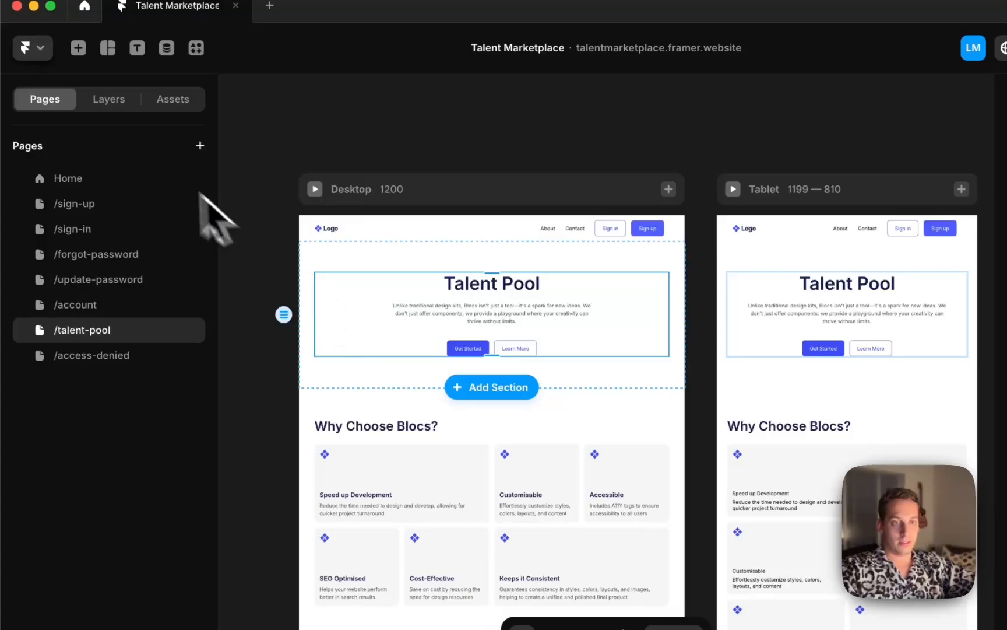
pyautogui.click(120, 104)
pyautogui.click(42, 254)
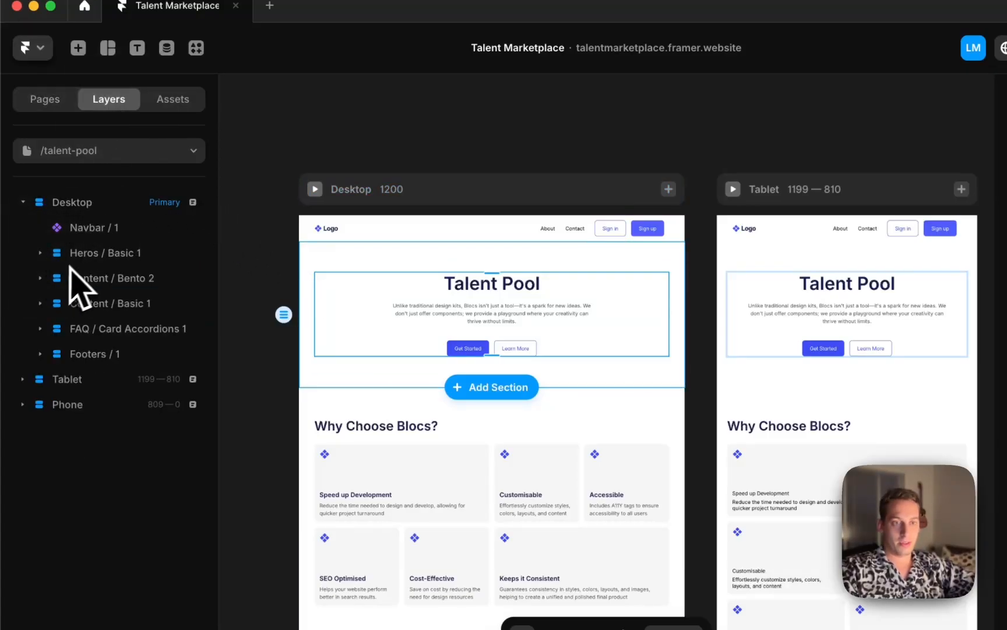
pyautogui.click(79, 257)
pyautogui.keyDown('shift'); pyautogui.click(99, 327); pyautogui.keyUp('shift')
pyautogui.press('BackSpace')
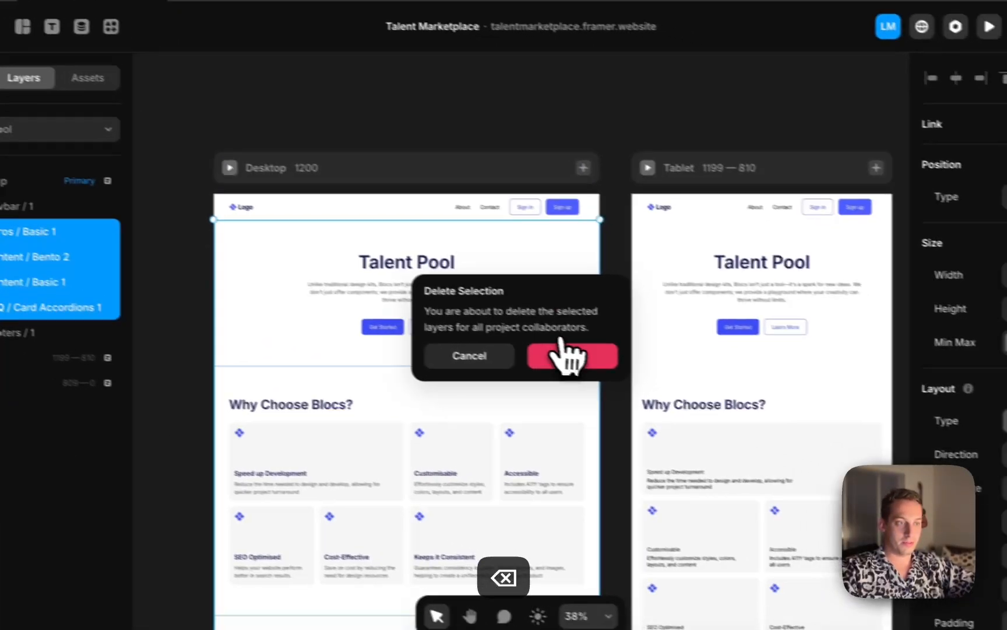
pyautogui.click(655, 376)
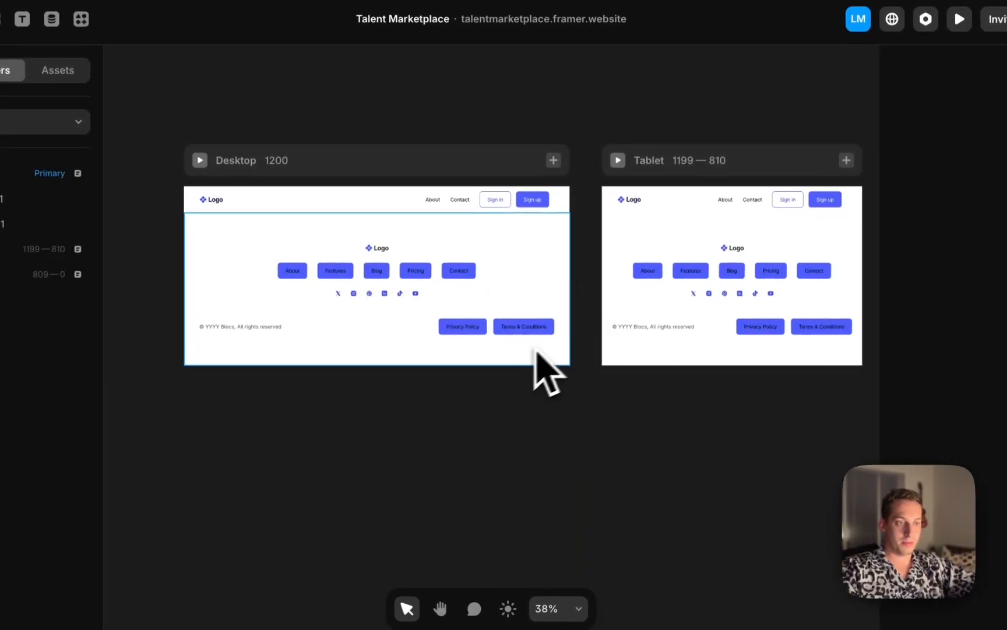
# Select all the footer buttons on the /talent-pool page and switch their button variant to a plain text-link style
pyautogui.click(334, 279)
pyautogui.scroll(5, 330, 292)
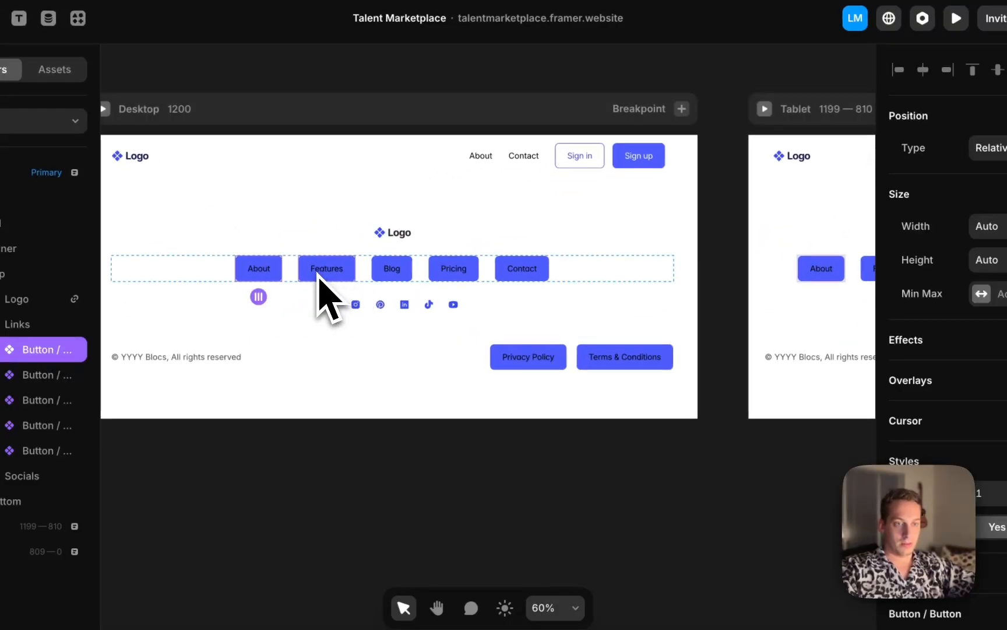
pyautogui.keyDown('shift'); pyautogui.click(318, 278); pyautogui.keyUp('shift')
pyautogui.keyDown('shift'); pyautogui.click(382, 277); pyautogui.keyUp('shift')
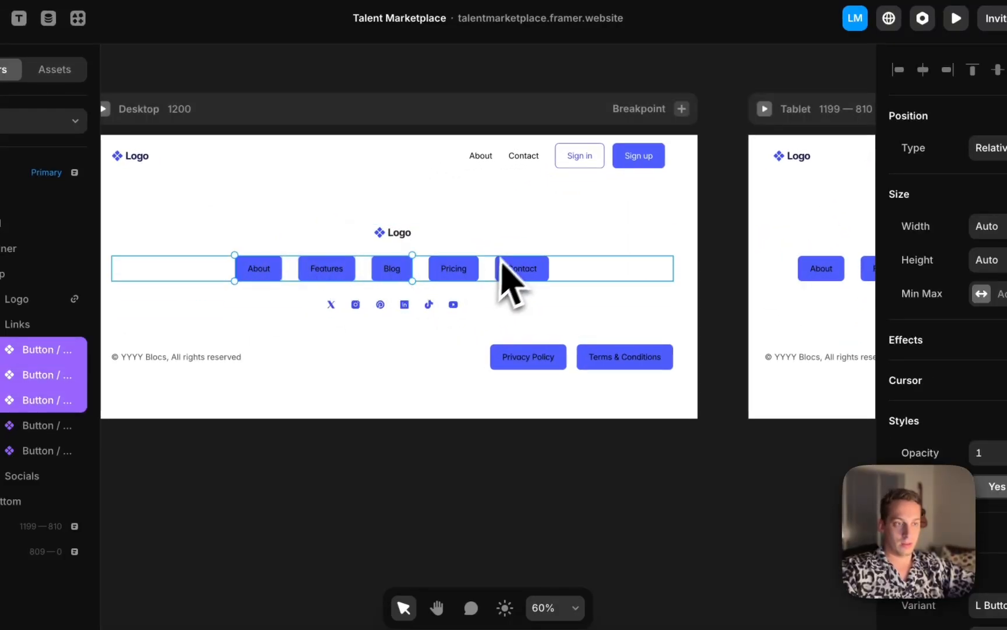
pyautogui.keyDown('shift'); pyautogui.click(521, 269); pyautogui.keyUp('shift')
pyautogui.keyDown('shift'); pyautogui.click(524, 358); pyautogui.keyUp('shift')
pyautogui.keyDown('shift'); pyautogui.click(601, 358); pyautogui.keyUp('shift')
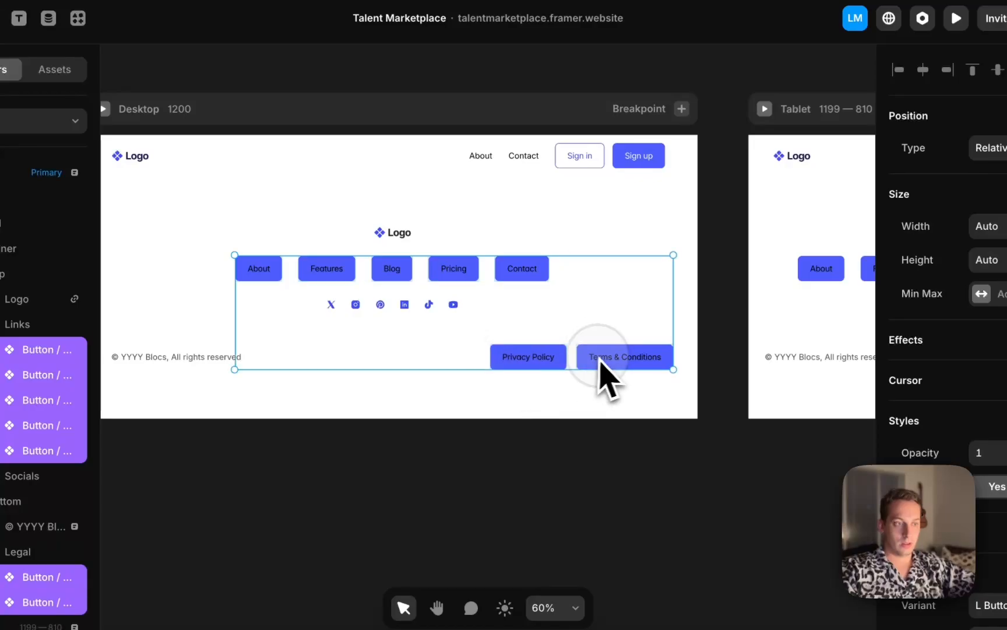
pyautogui.rightClick(605, 357)
pyautogui.click(918, 354)
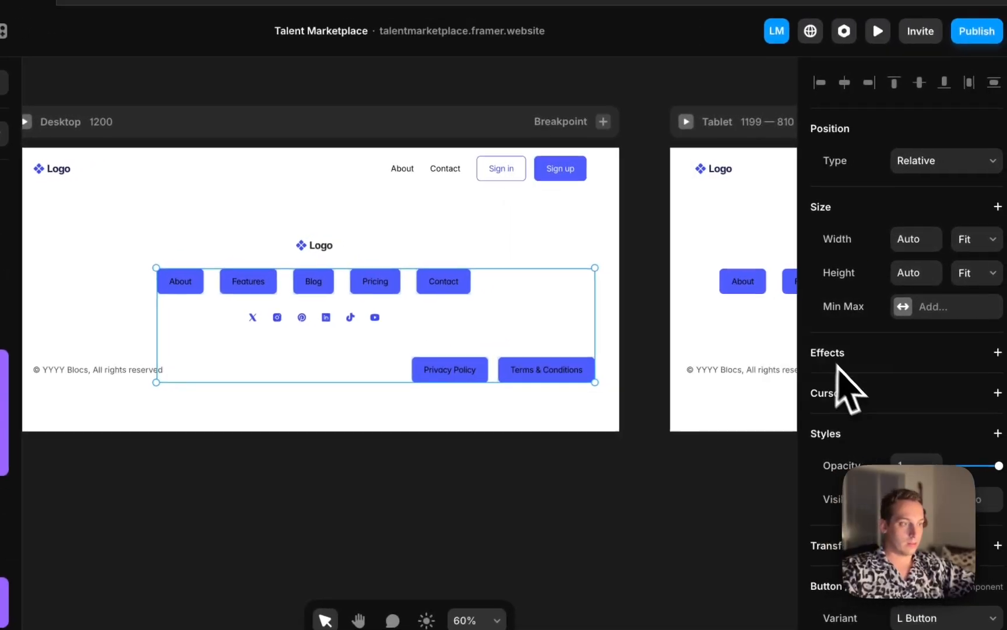
pyautogui.scroll(-9, 933, 363)
pyautogui.scroll(2, 933, 373)
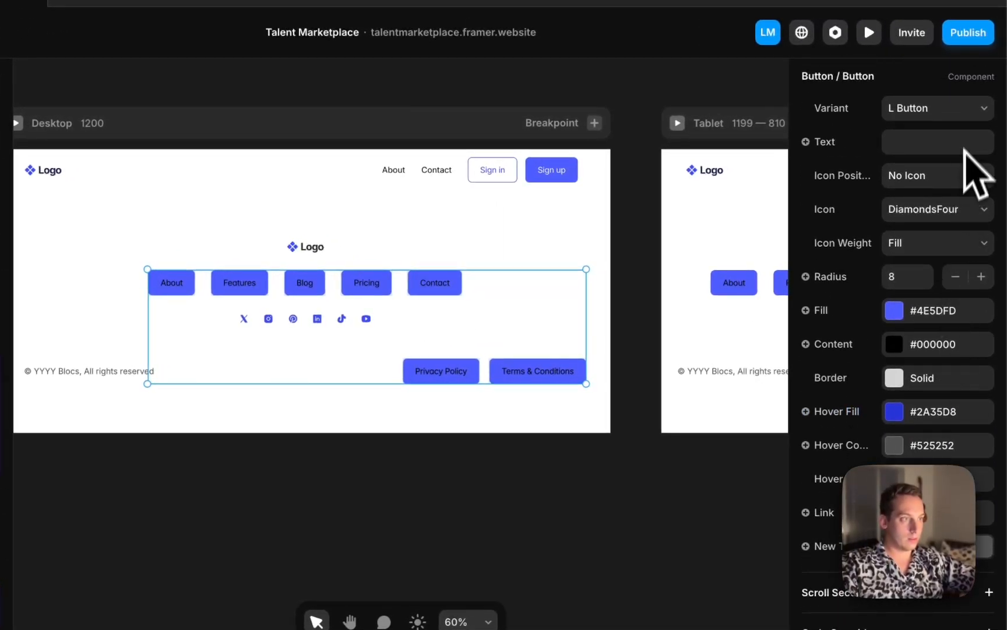
pyautogui.click(965, 117)
pyautogui.click(942, 241)
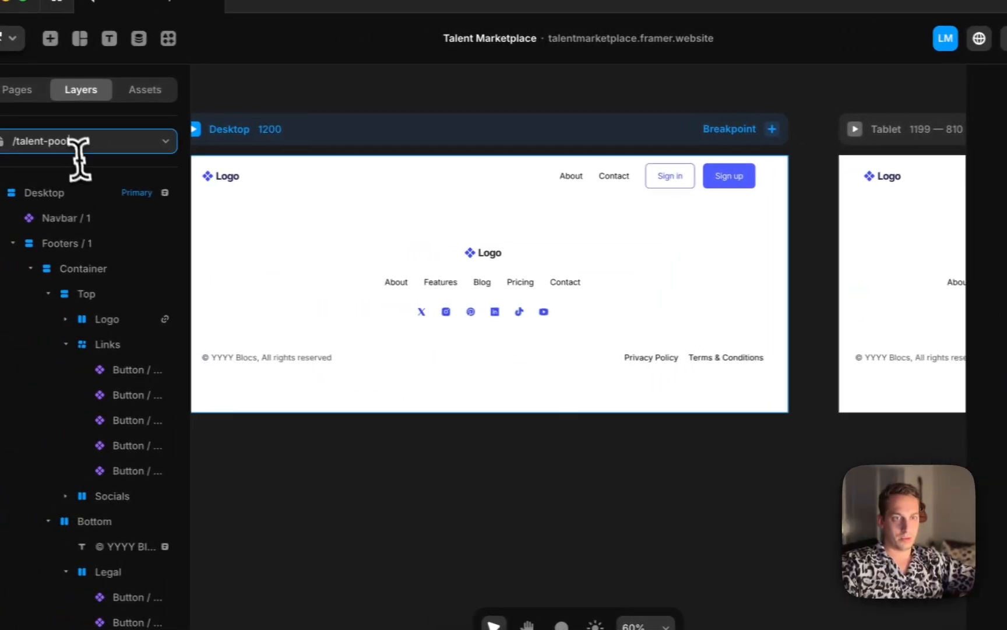
# Open the Home page and turn its footer section into a component named Footers / 1
pyautogui.click(79, 157)
pyautogui.click(87, 201)
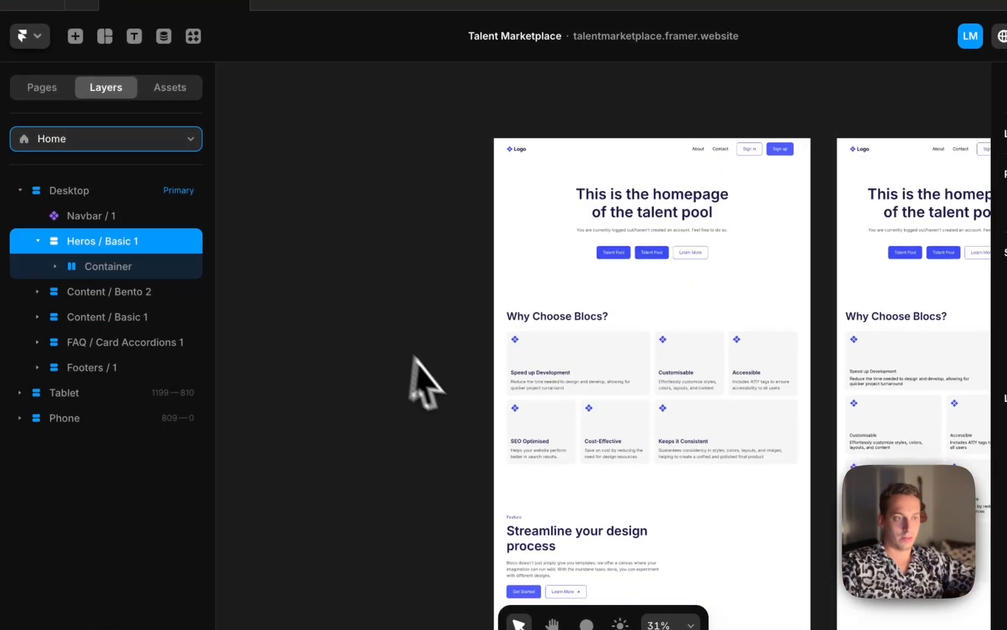
pyautogui.scroll(-10, 414, 357)
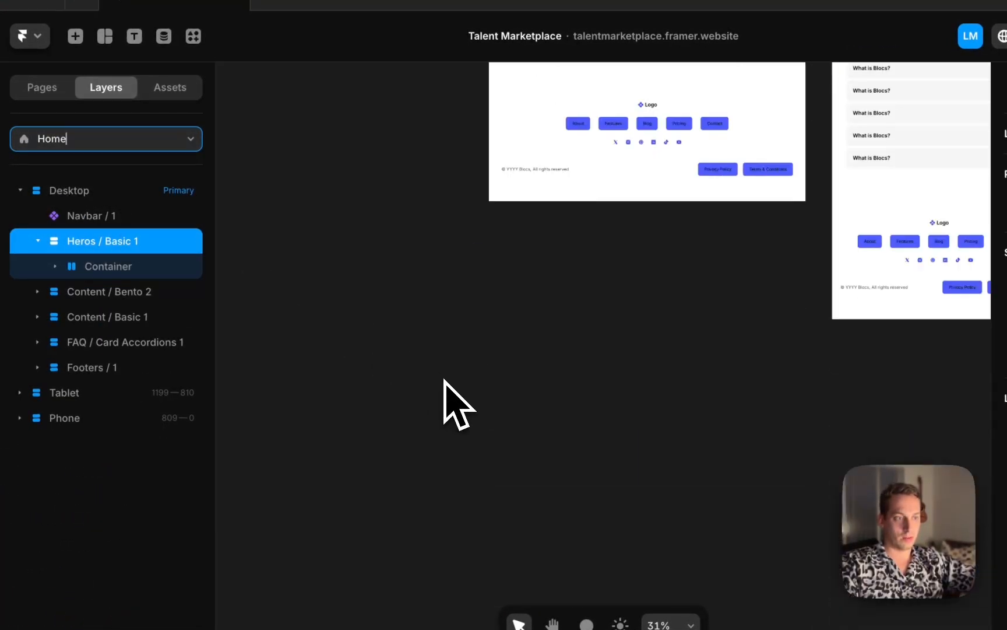
pyautogui.scroll(3, 450, 400)
pyautogui.click(489, 249)
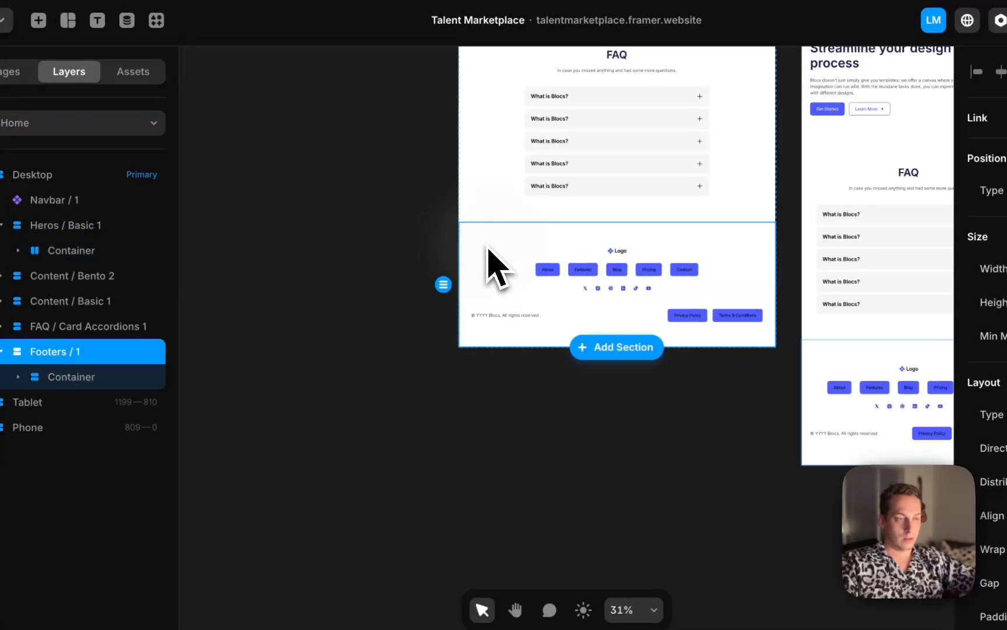
pyautogui.rightClick(488, 248)
pyautogui.click(583, 145)
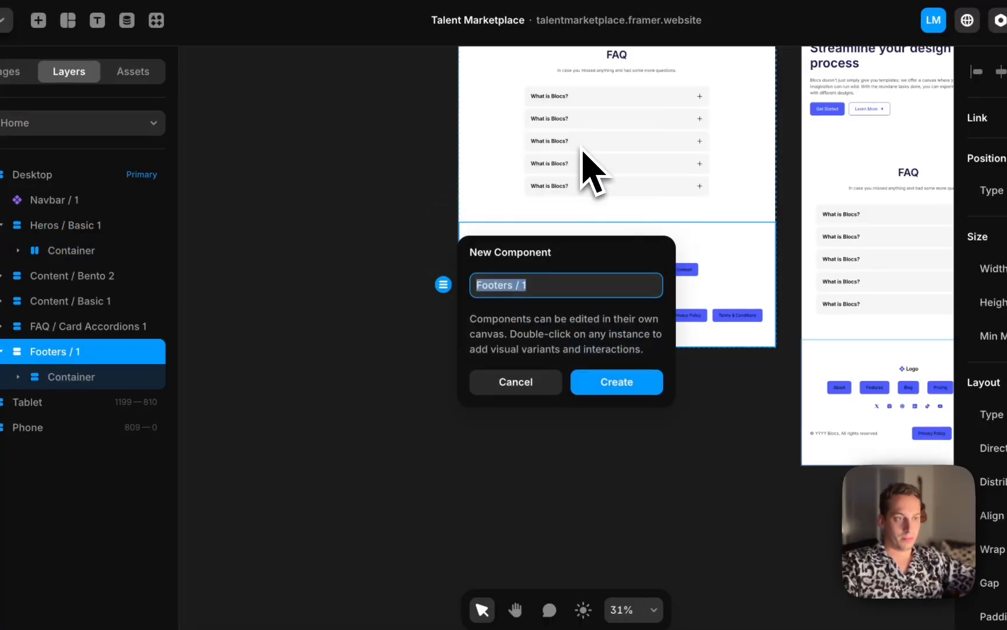
pyautogui.click(603, 379)
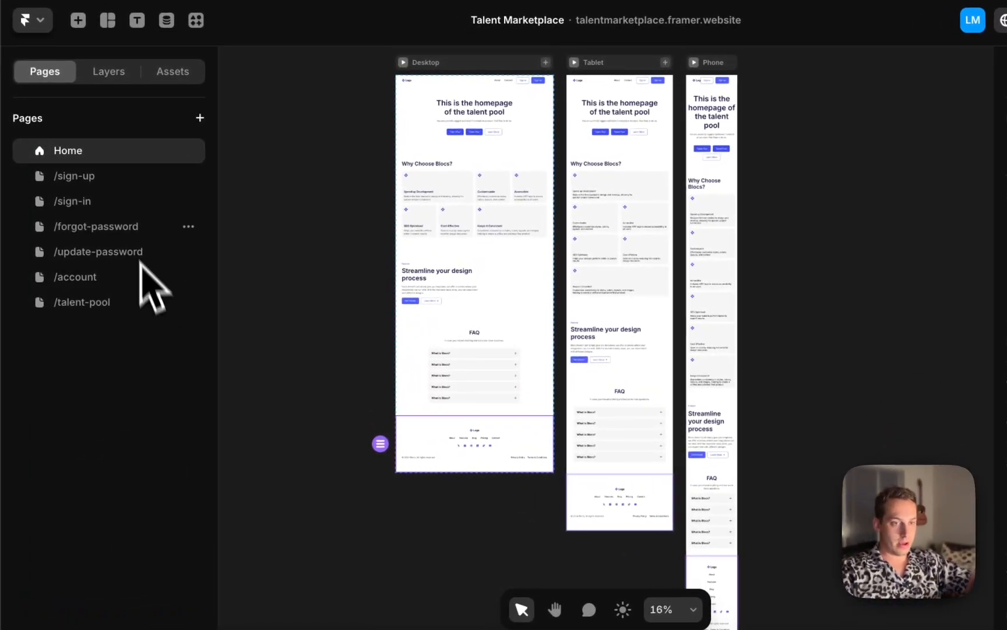
# Return to the /talent-pool page and replace its footer with the project's Footers / 1 component
pyautogui.click(102, 310)
pyautogui.hscroll(-3, 393, 220)
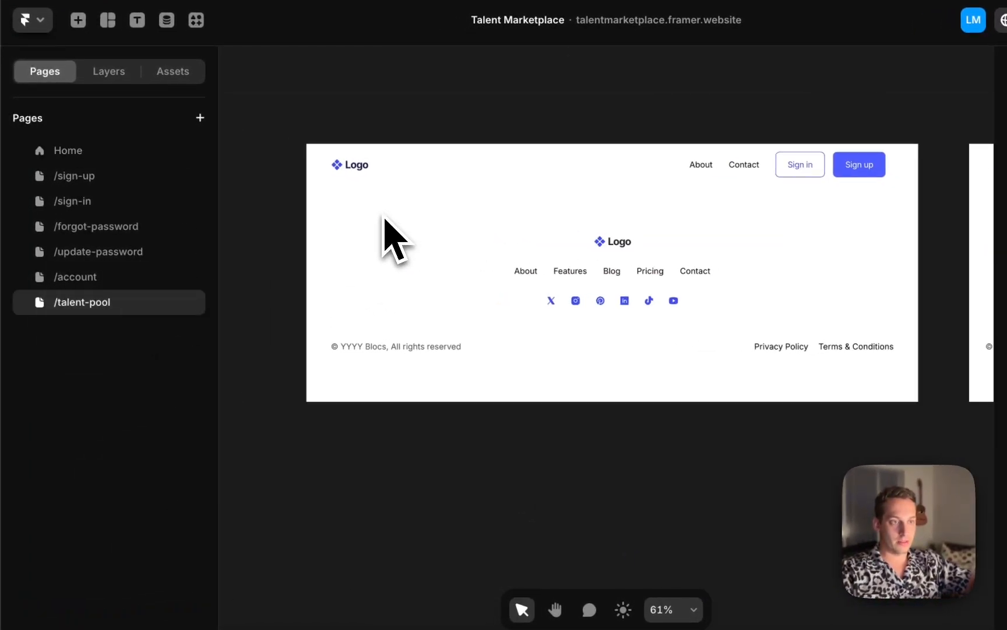
pyautogui.click(266, 214)
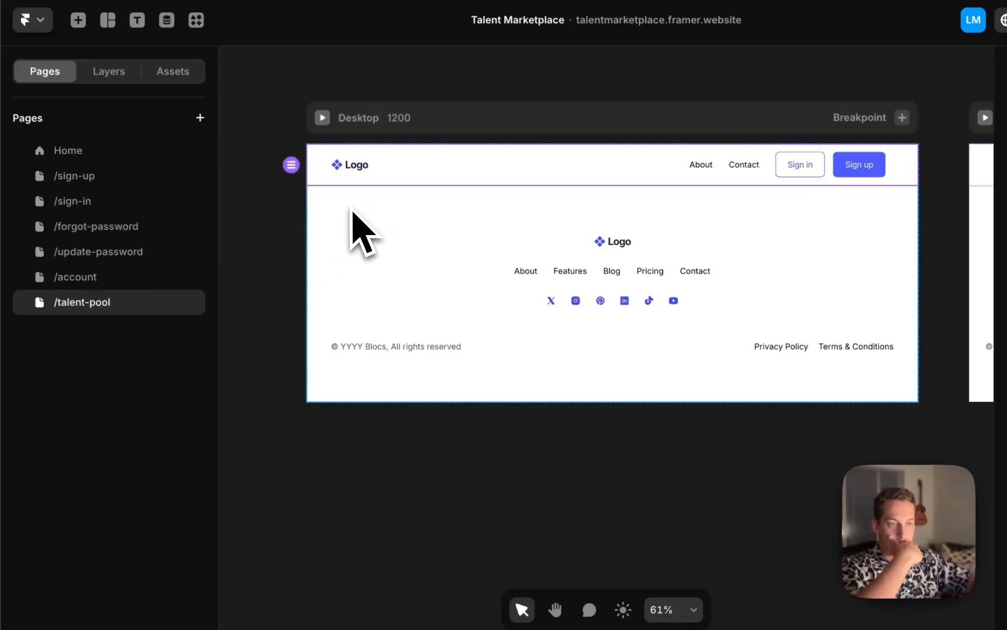
pyautogui.click(312, 240)
pyautogui.click(361, 204)
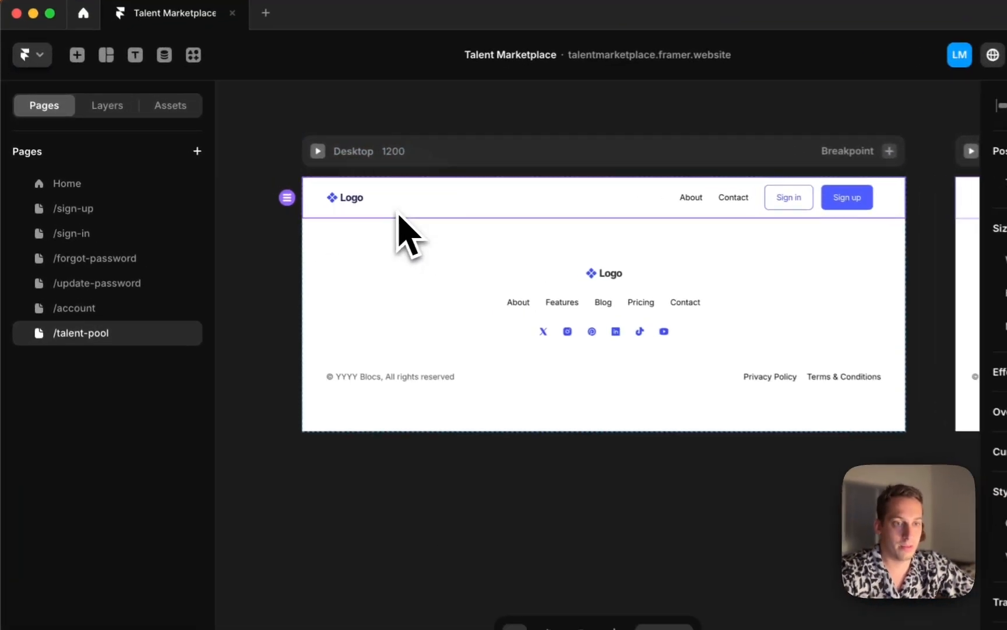
pyautogui.click(110, 106)
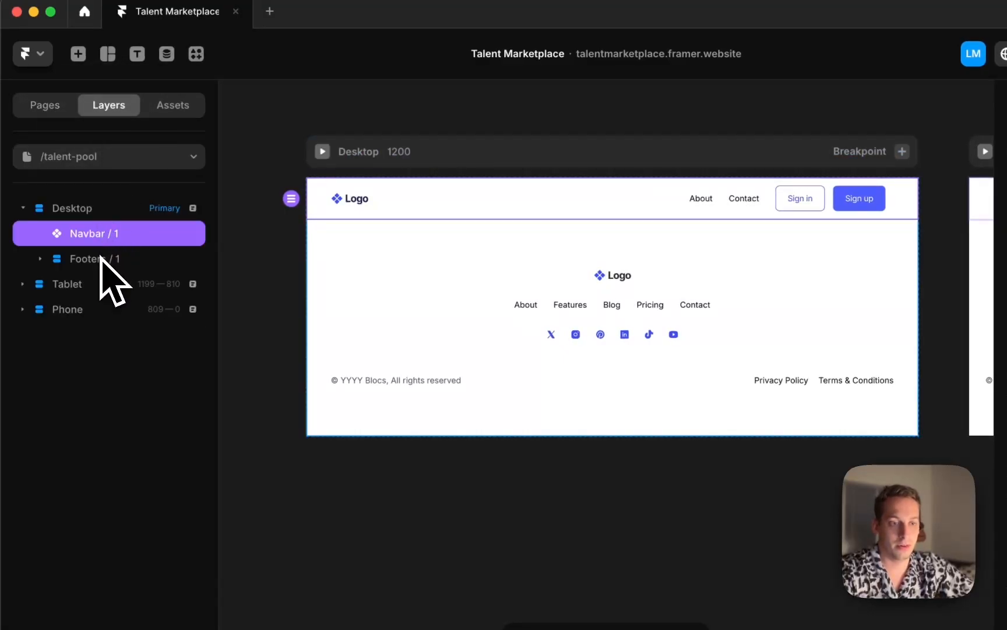
pyautogui.click(102, 259)
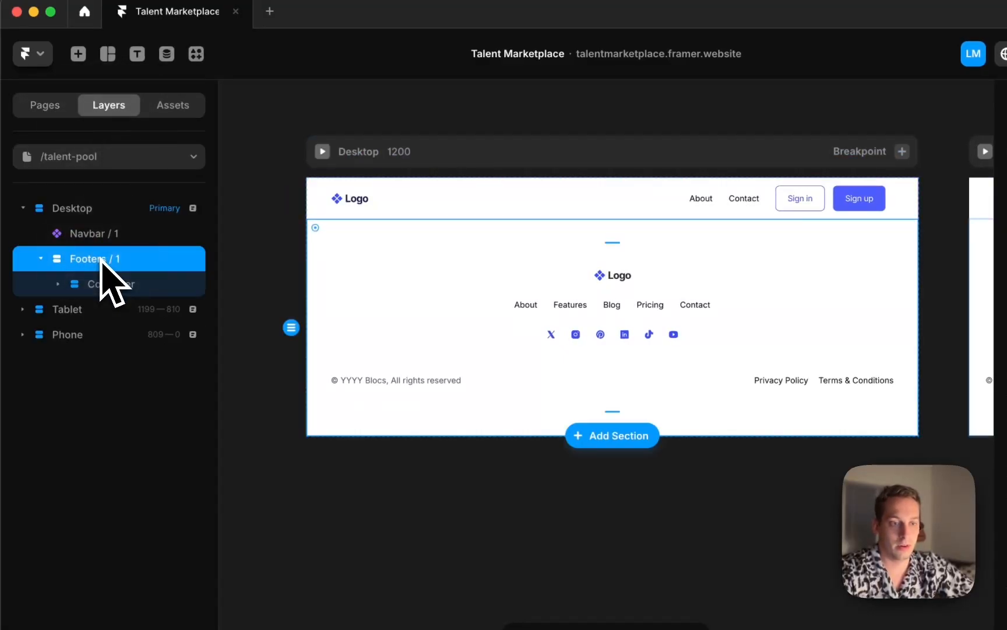
pyautogui.rightClick(140, 266)
pyautogui.moveTo(201, 291)
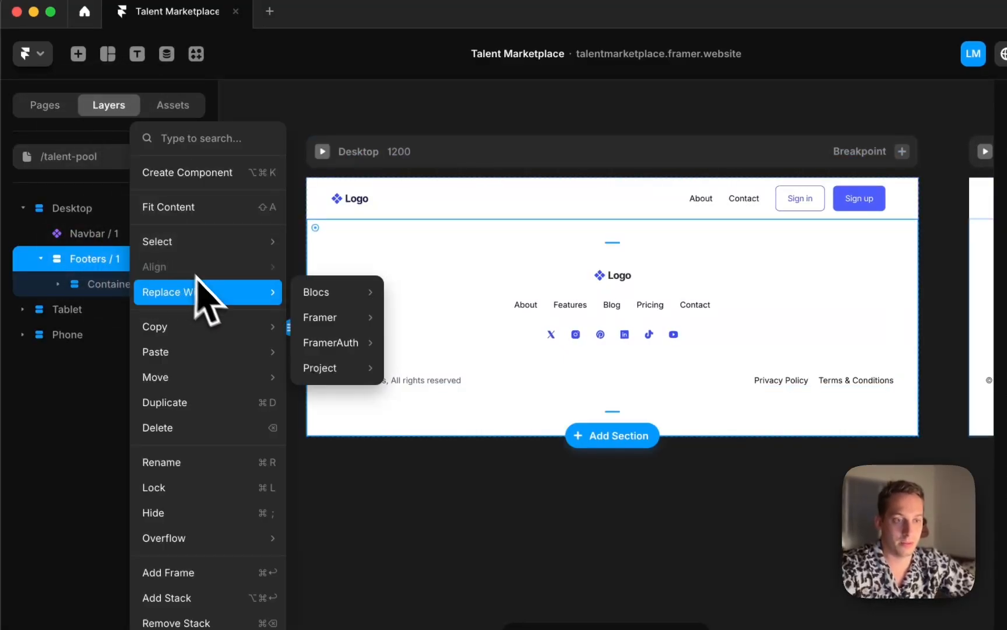
pyautogui.moveTo(353, 343)
pyautogui.moveTo(365, 367)
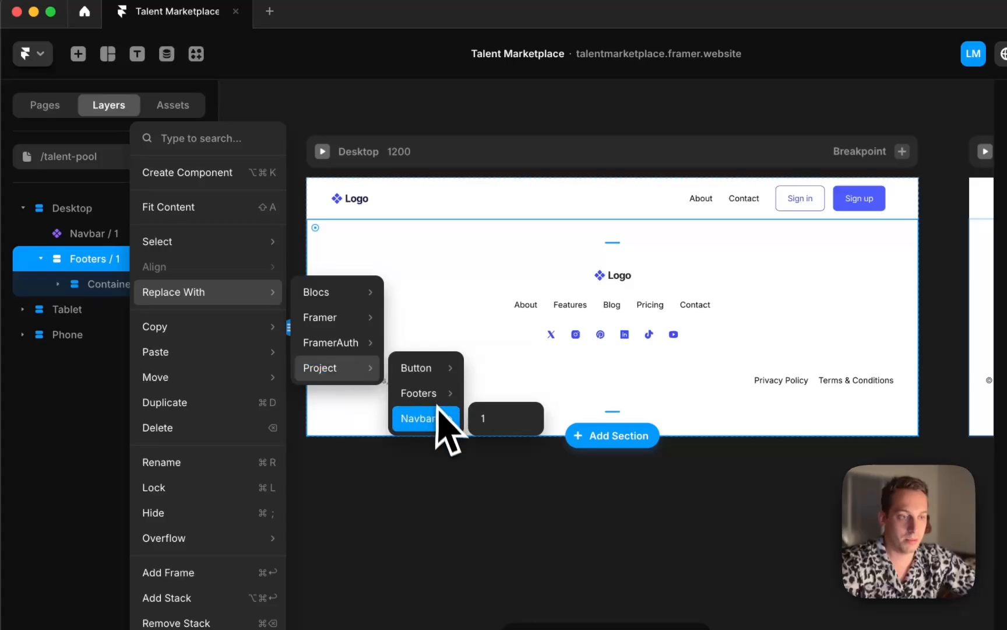
pyautogui.click(490, 392)
# Draw a Rows stack about 451 by 109 between the navbar and the footer on the desktop frame
pyautogui.click(272, 241)
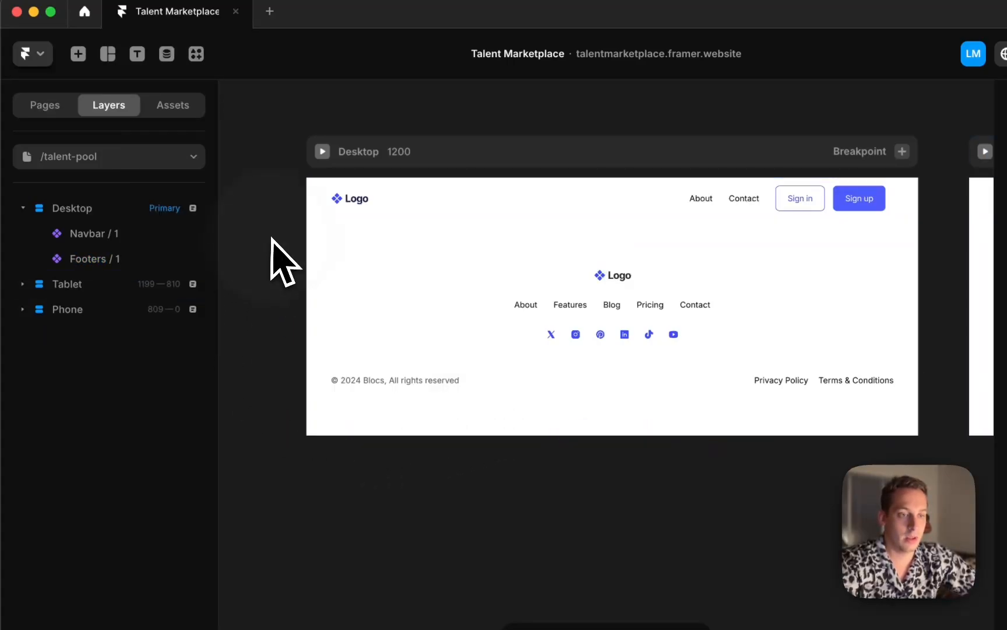
pyautogui.click(166, 234)
pyautogui.click(308, 144)
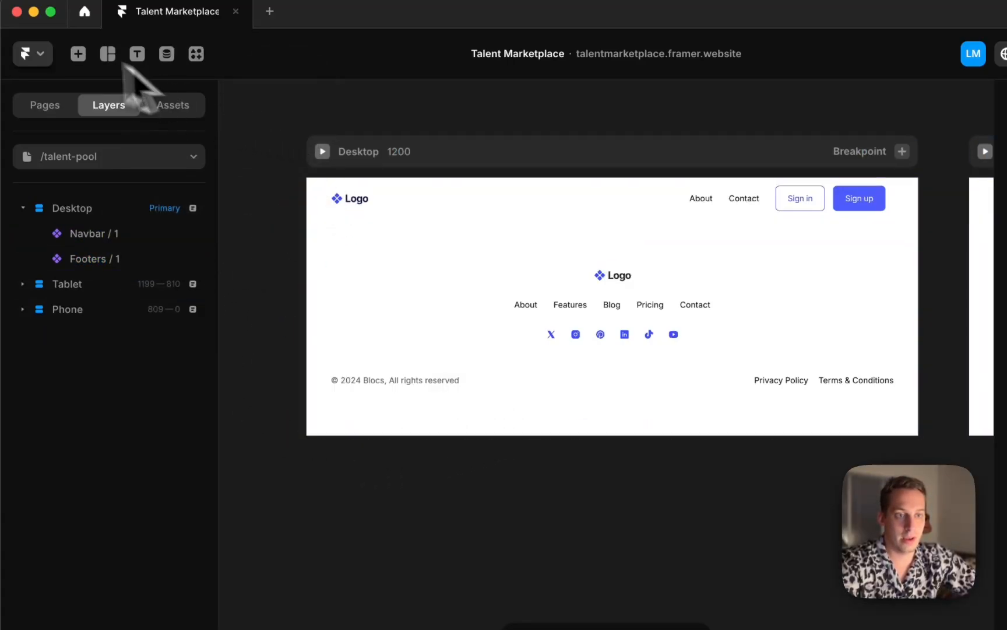
pyautogui.click(108, 54)
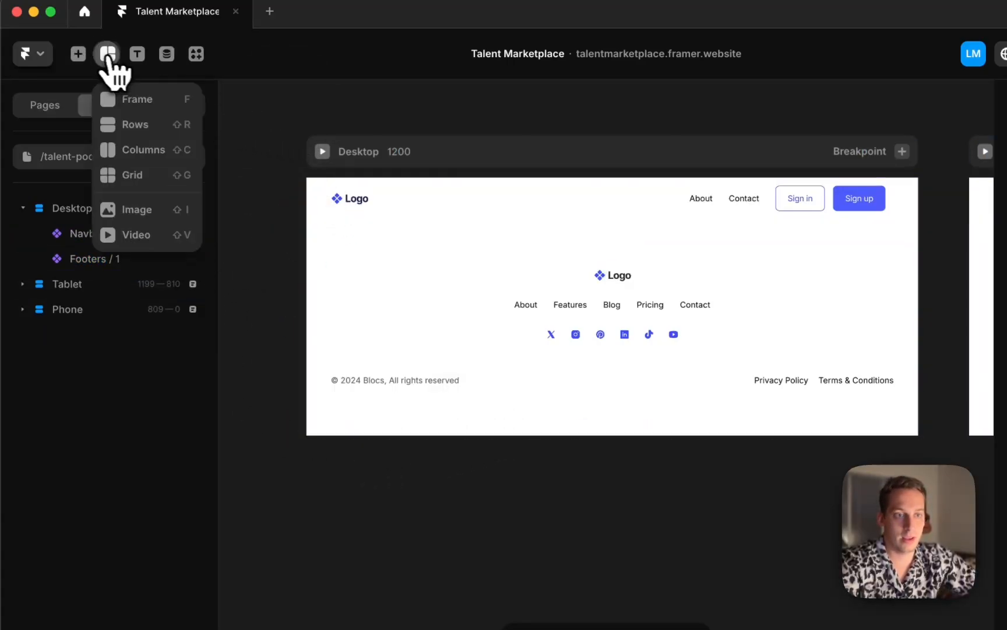
pyautogui.click(131, 125)
pyautogui.click(361, 229)
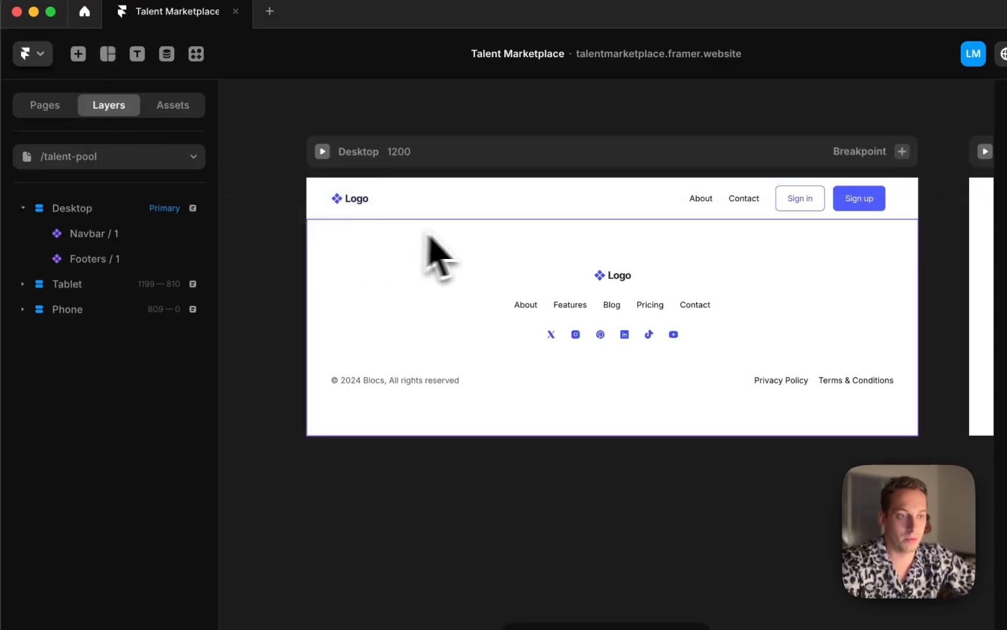
pyautogui.click(441, 231)
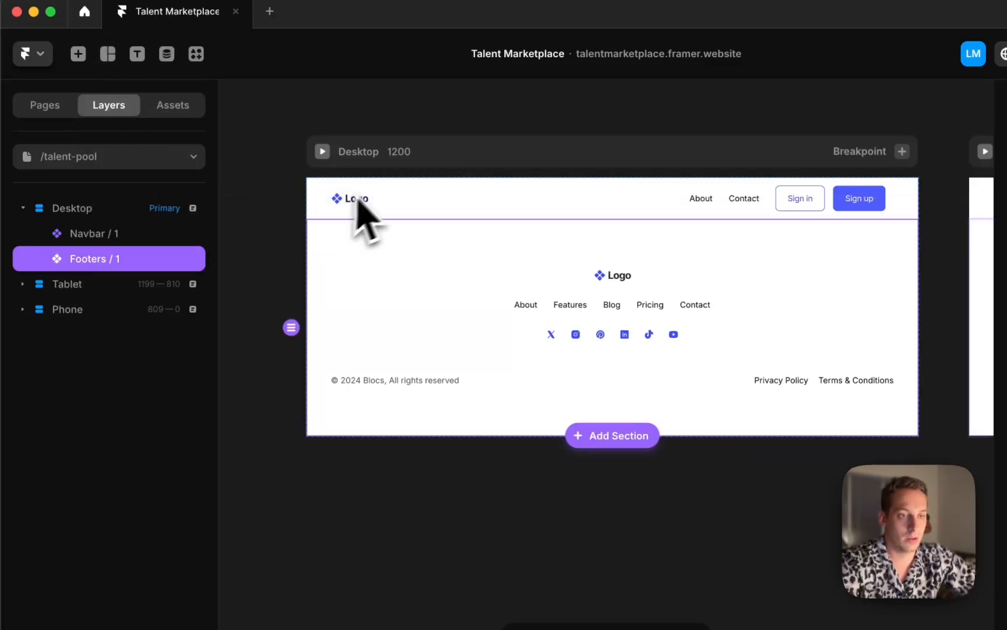
pyautogui.click(108, 53)
pyautogui.click(137, 125)
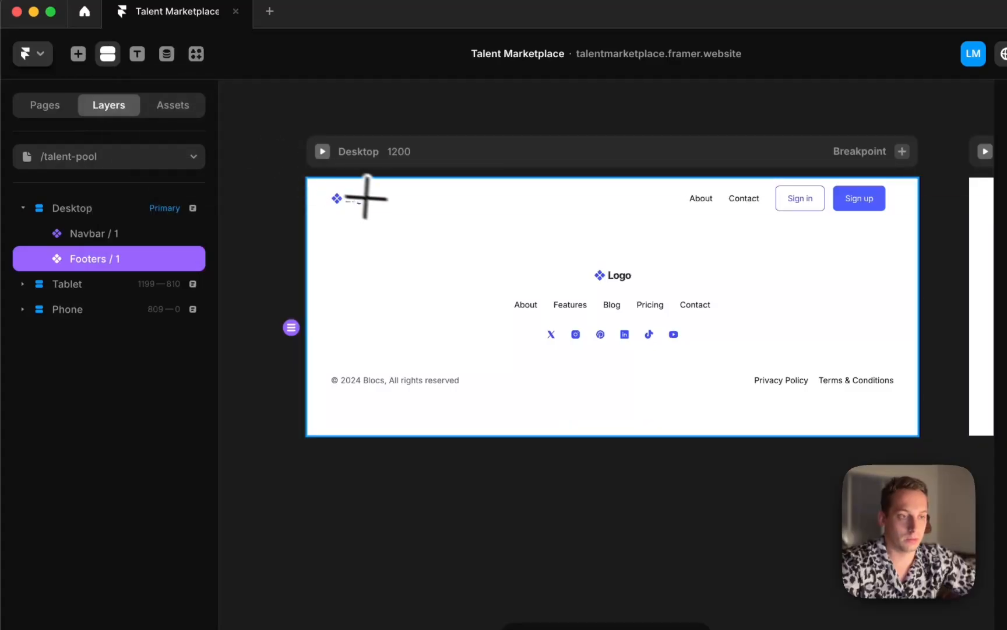
pyautogui.moveTo(389, 216); pyautogui.dragTo(621, 278)
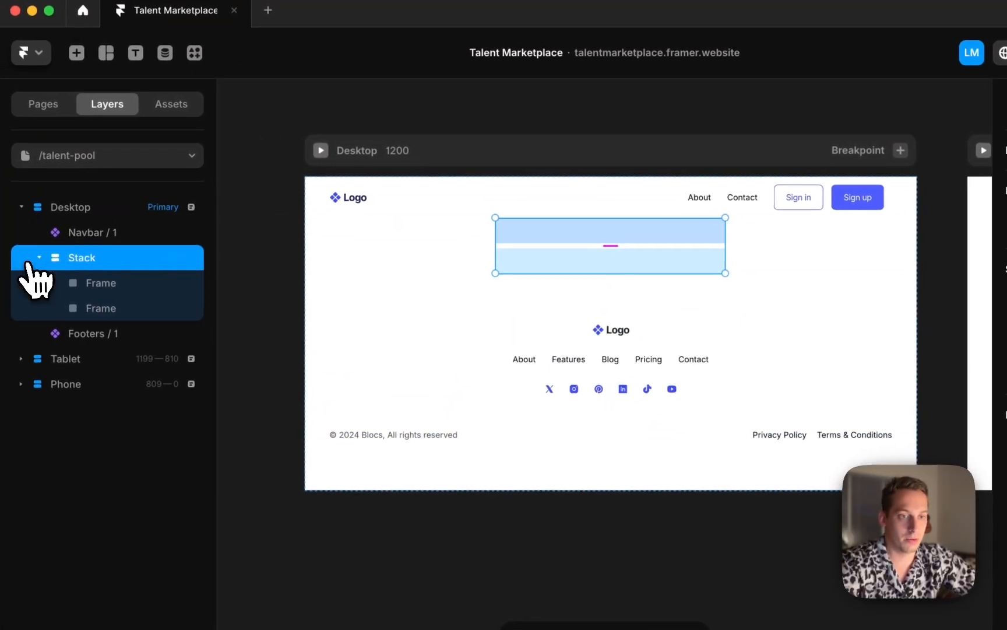
# Set the new stack's width to Fill and its height to Fit Content
pyautogui.click(33, 258)
pyautogui.click(971, 276)
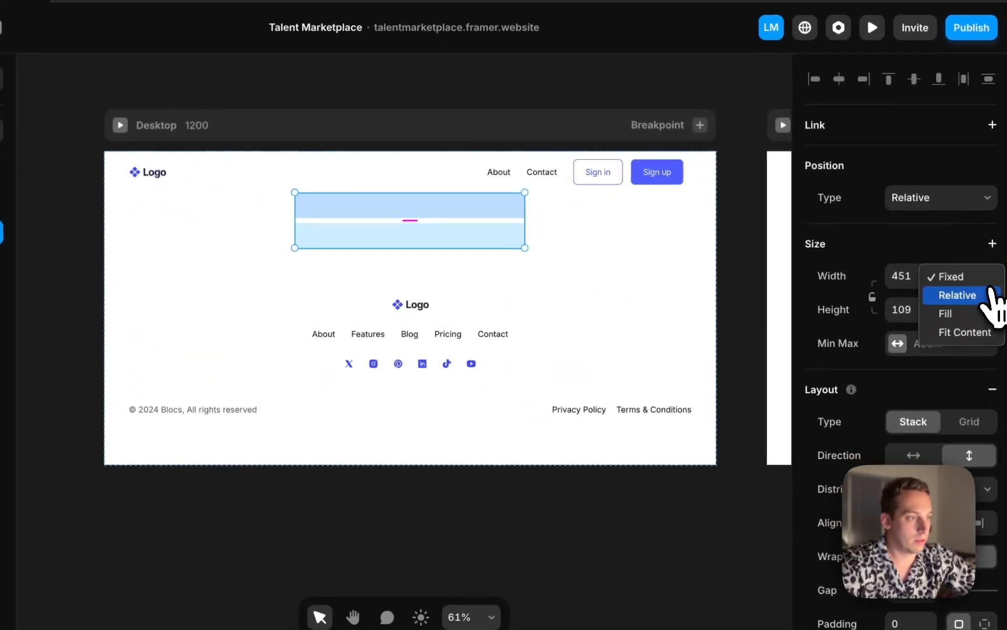
pyautogui.click(962, 312)
pyautogui.click(970, 310)
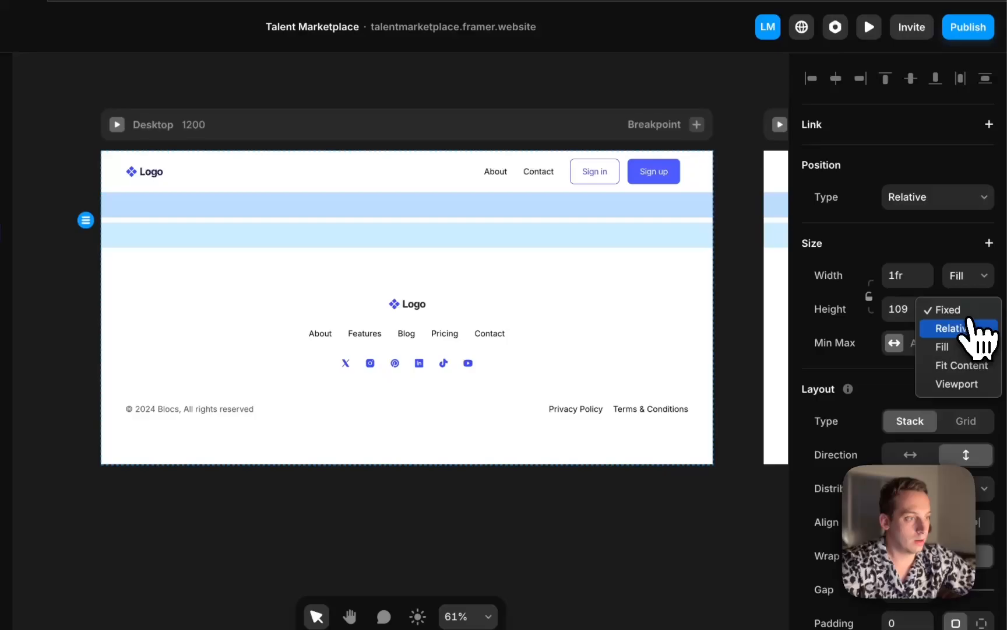
pyautogui.click(965, 365)
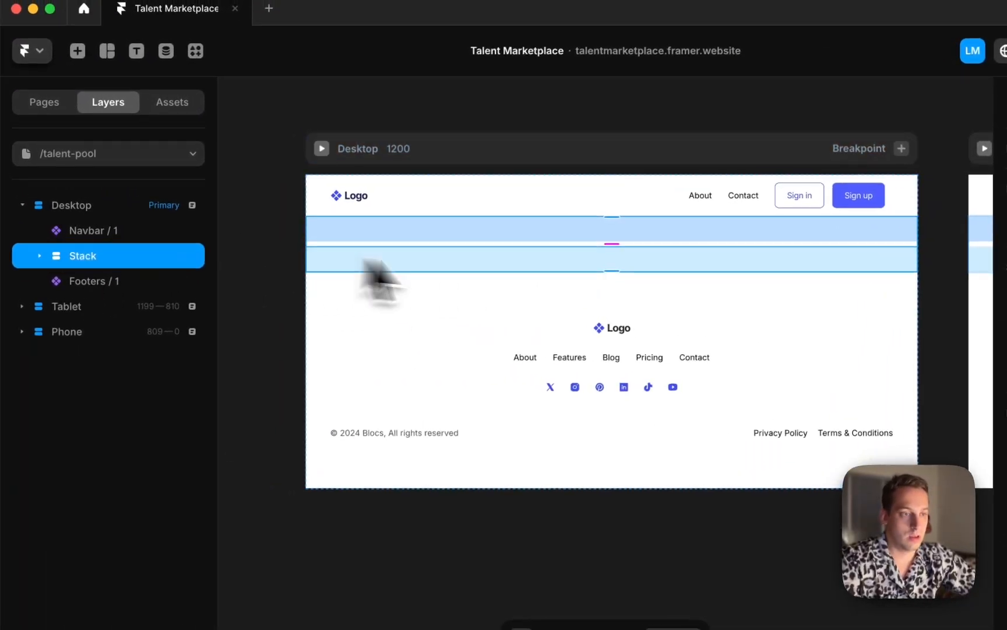
# Change the stack's layout direction to horizontal so its two frames sit side by side
pyautogui.click(373, 262)
pyautogui.click(106, 261)
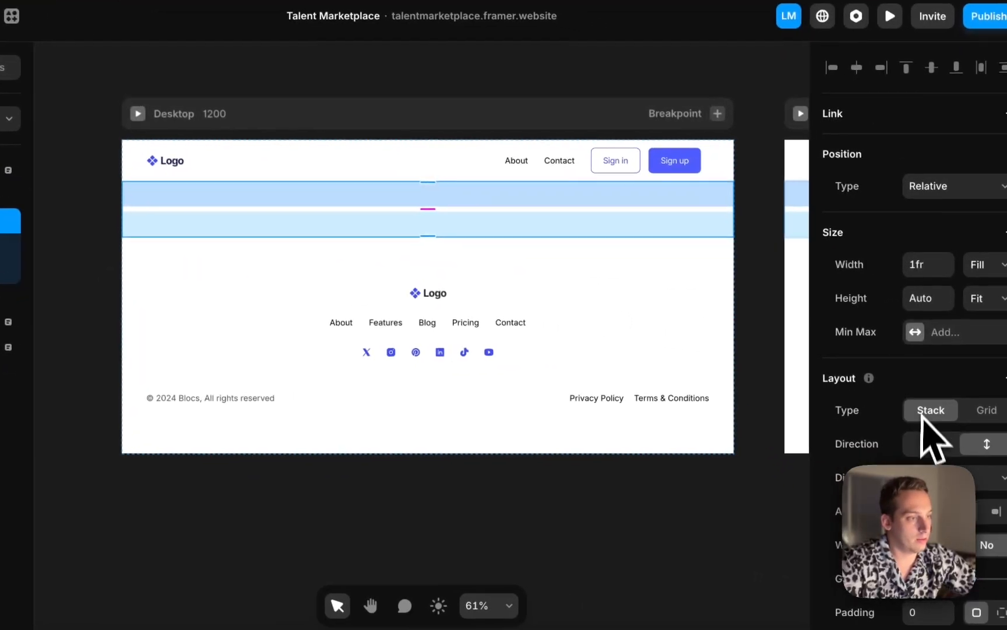
pyautogui.click(924, 446)
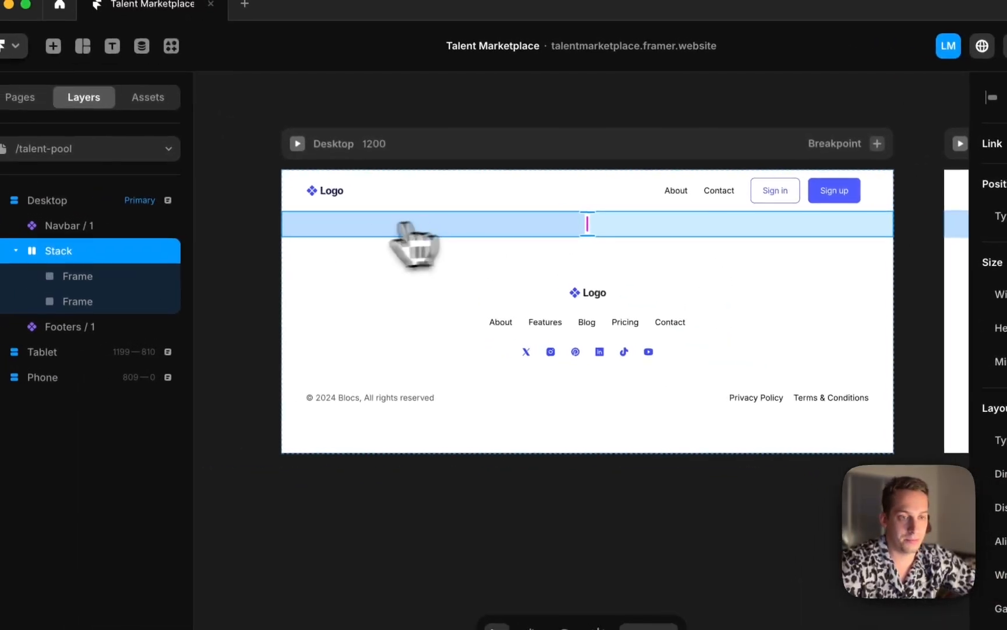
# Set the height of both frames inside the stack to Viewport (100vh)
pyautogui.click(116, 284)
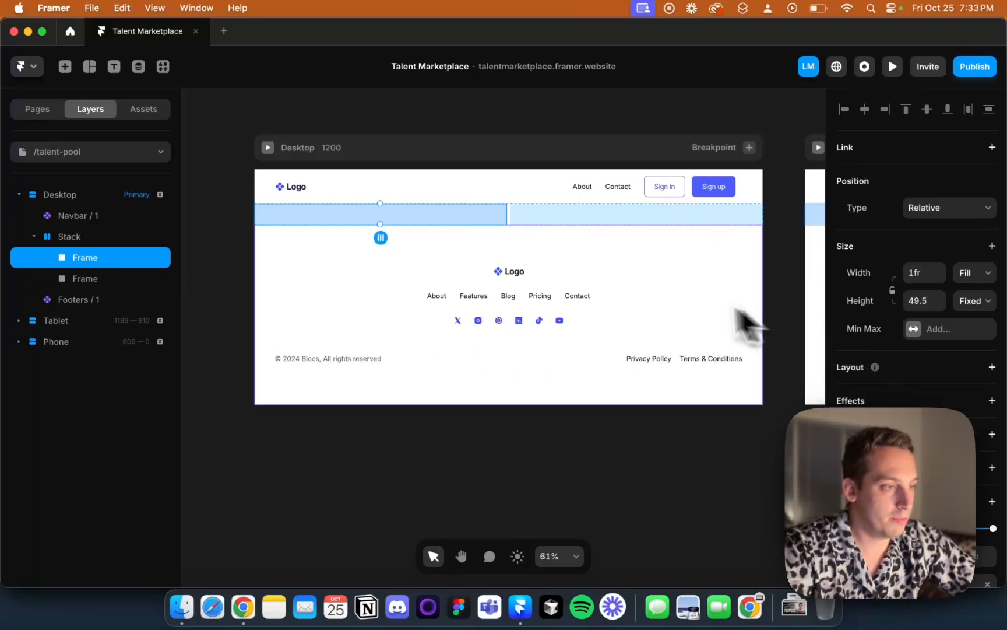
pyautogui.click(972, 300)
pyautogui.click(960, 360)
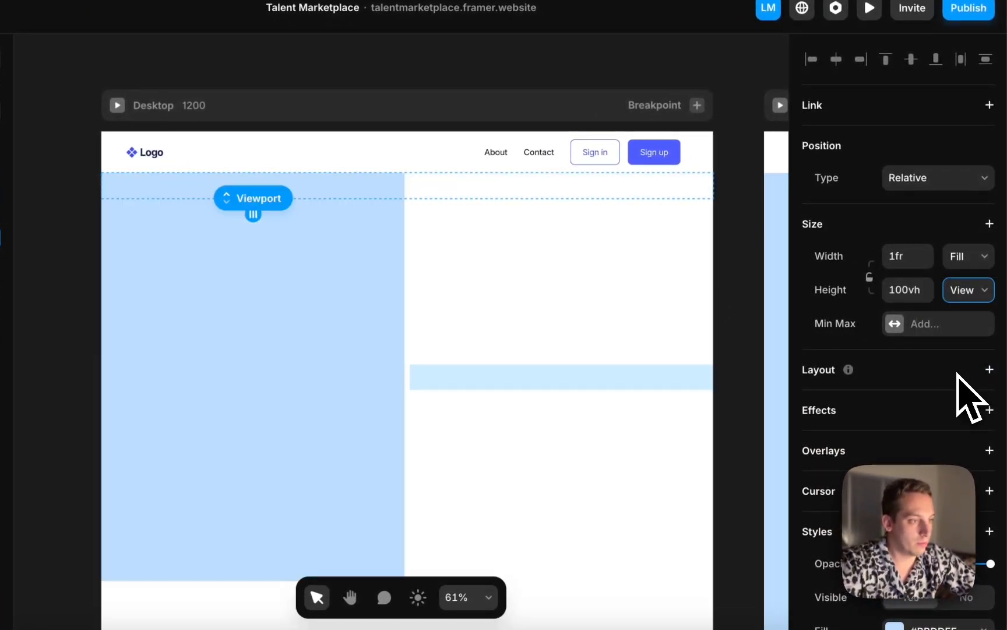
pyautogui.scroll(-2, 532, 342)
pyautogui.click(489, 336)
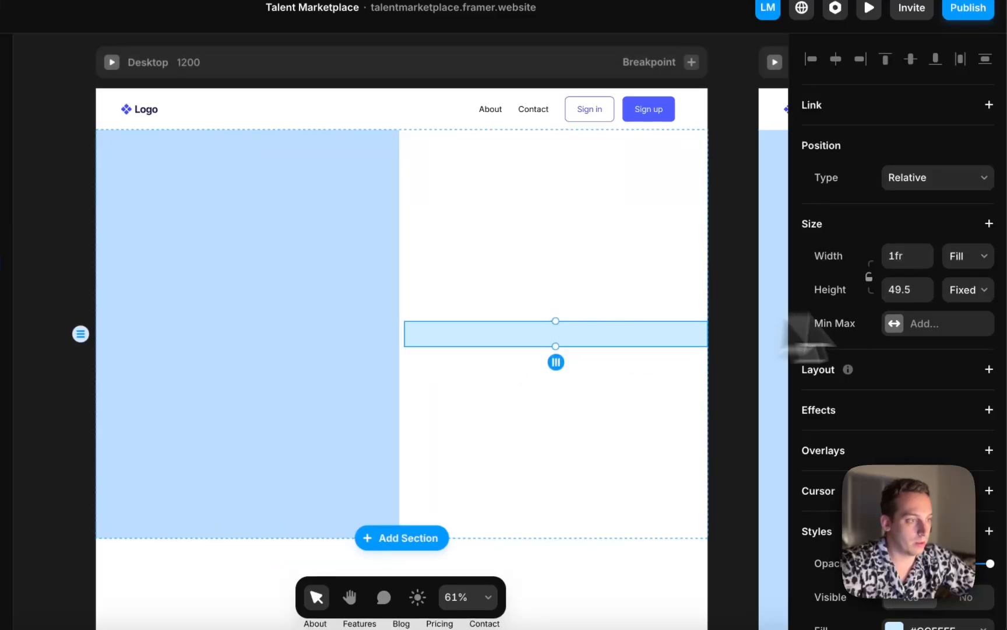
pyautogui.click(968, 289)
pyautogui.click(949, 362)
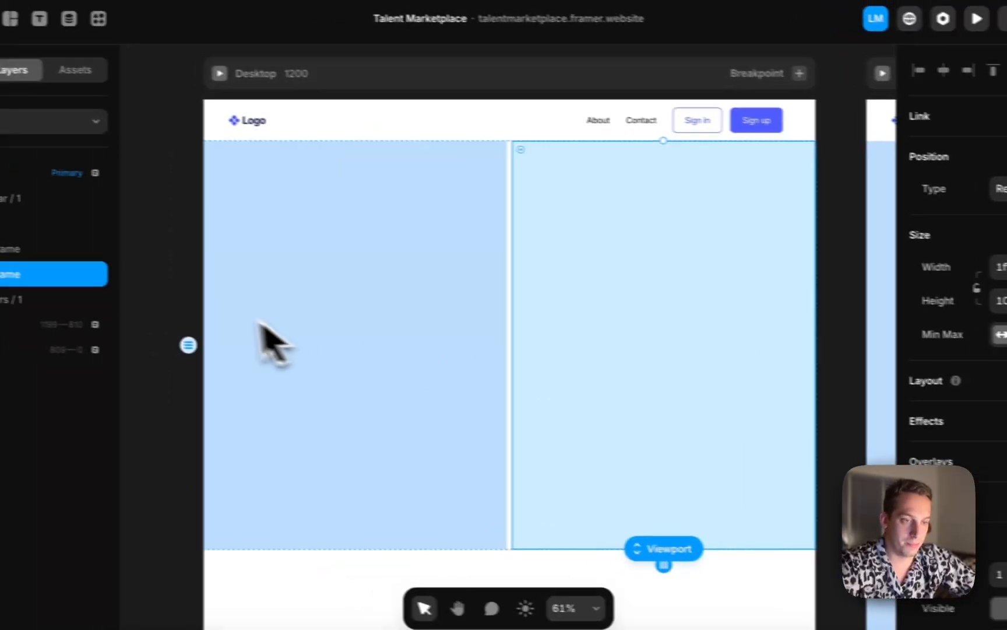
# Select the left frame inside the stack and set its width to Fixed at 50
pyautogui.click(83, 276)
pyautogui.click(440, 305)
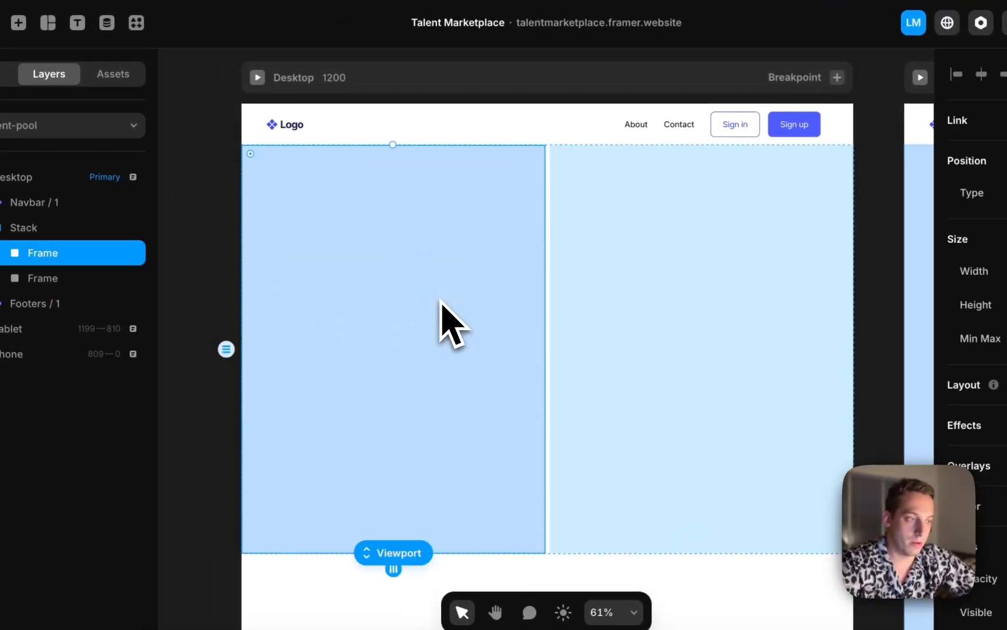
pyautogui.click(548, 283)
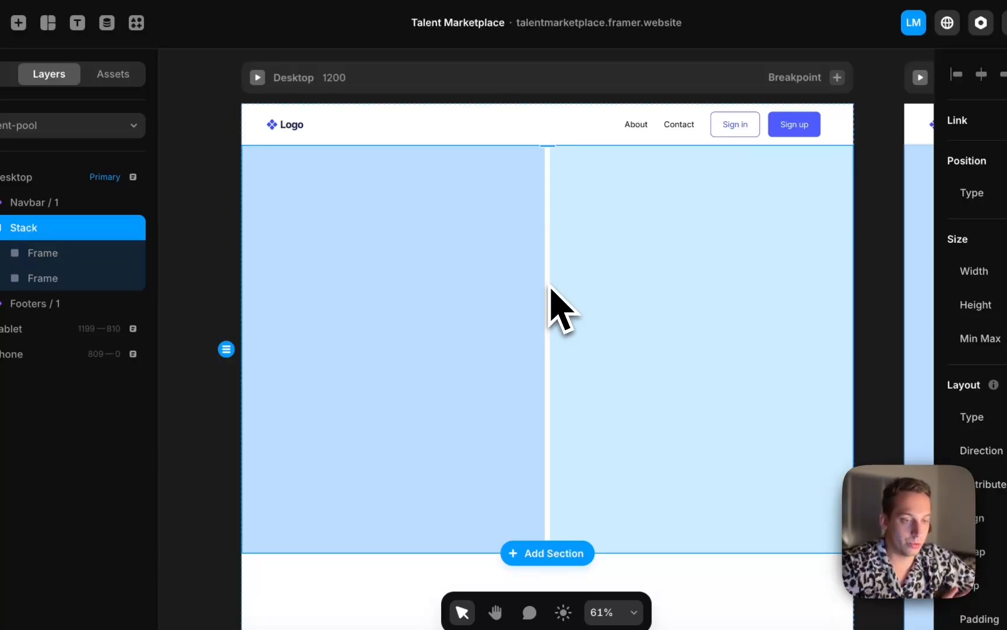
pyautogui.click(521, 299)
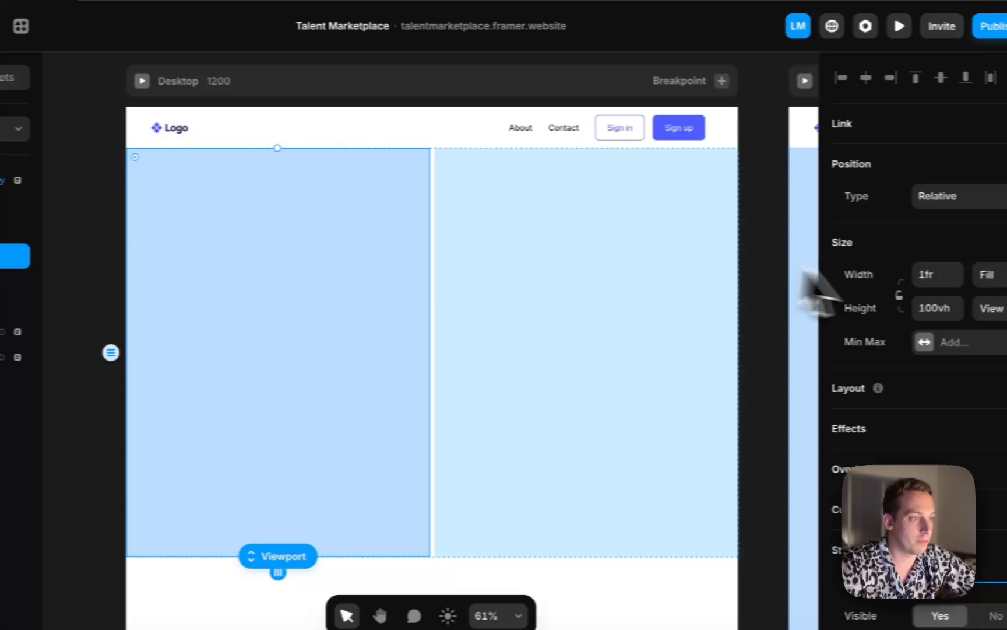
pyautogui.click(969, 275)
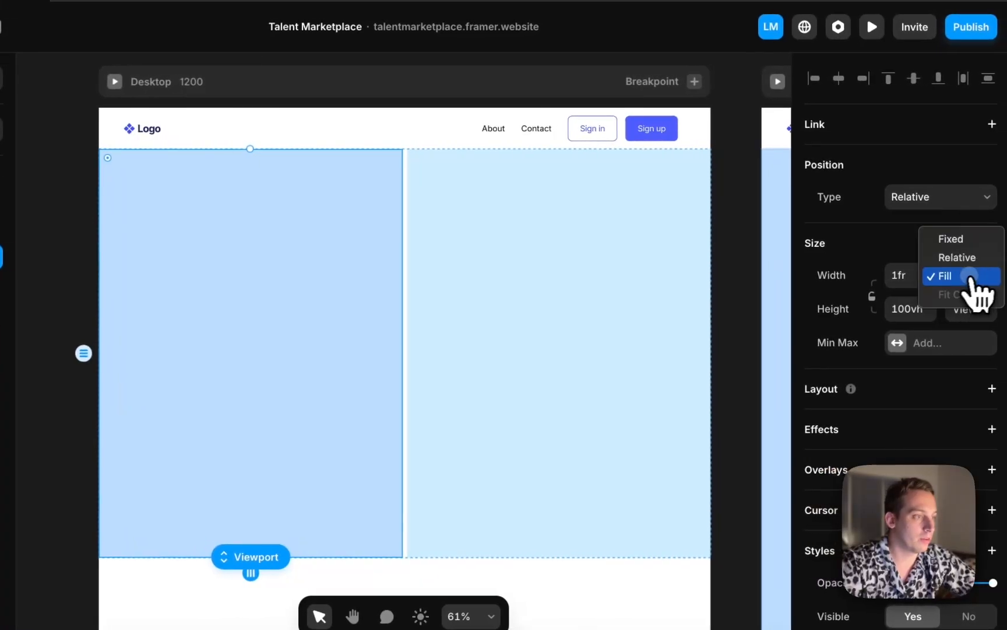
pyautogui.click(965, 257)
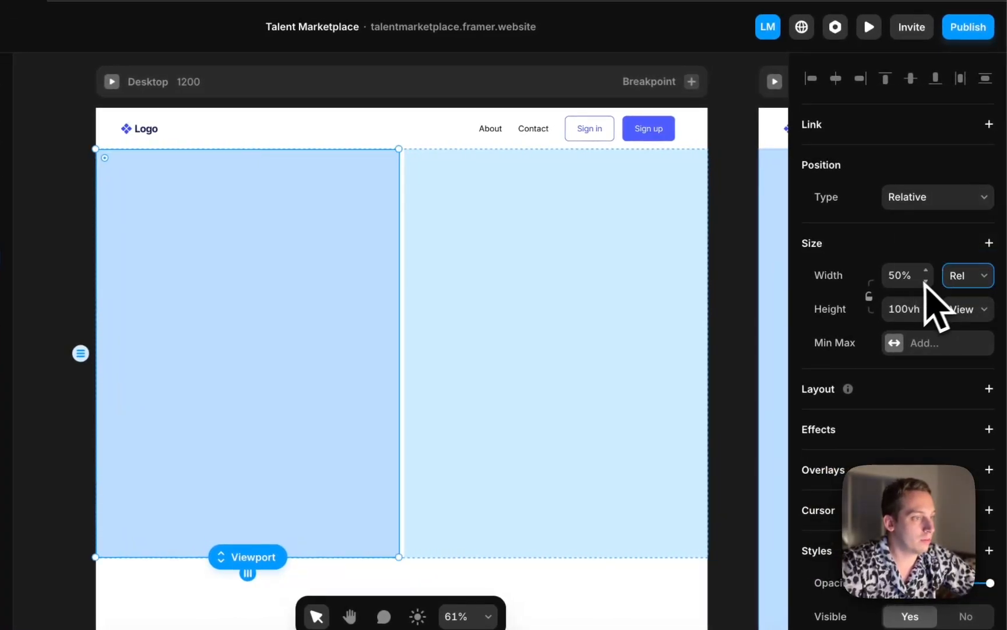
pyautogui.click(968, 275)
pyautogui.click(968, 257)
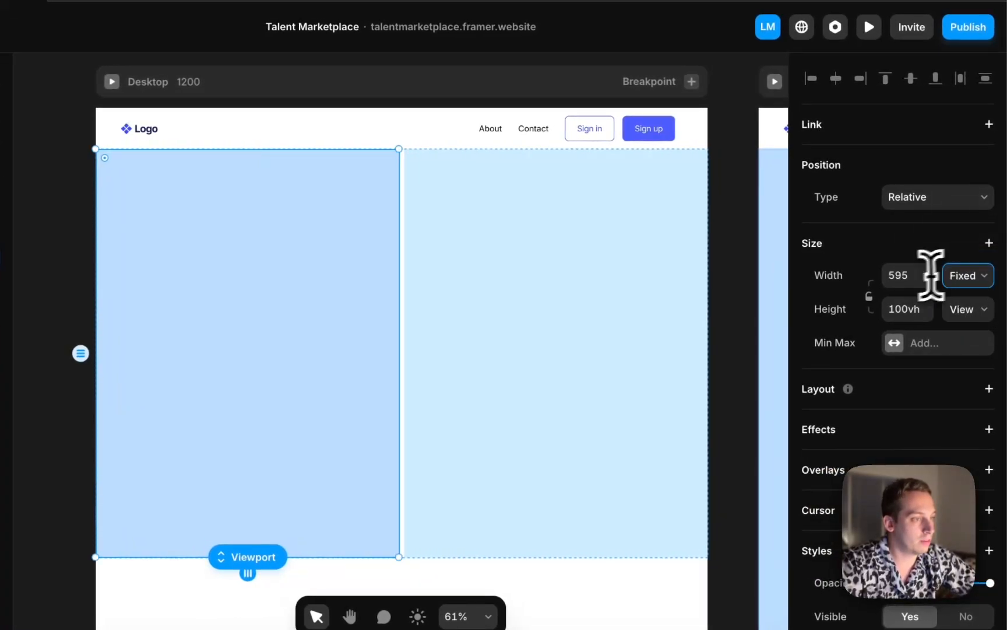
pyautogui.click(894, 276)
pyautogui.write('50')
pyautogui.press('Return')
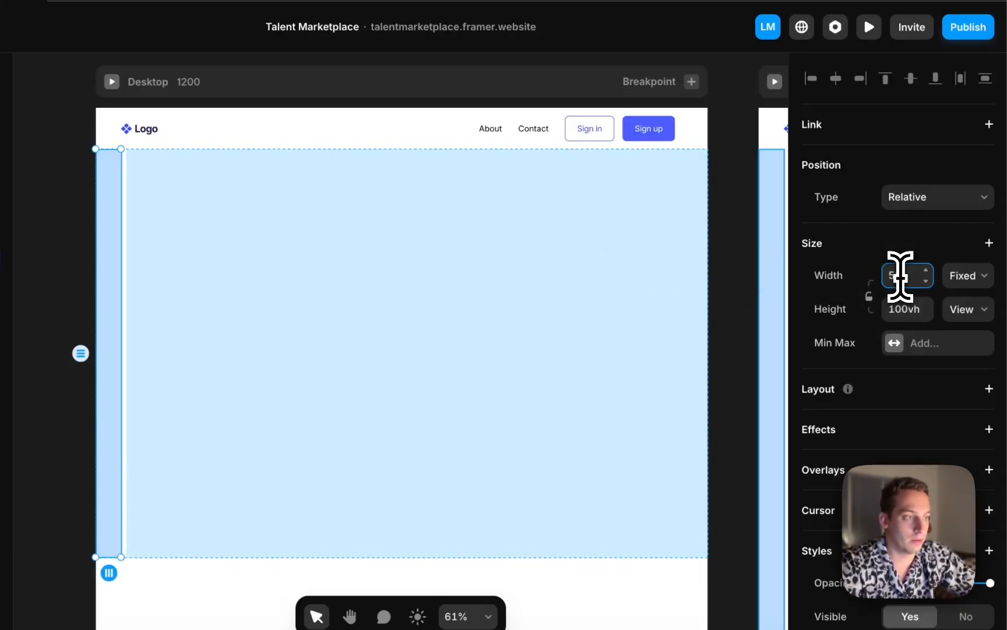
# Nudge the left frame's fixed width upward in steps until it forms a narrow sidebar column
pyautogui.hotkey('shift', 'Up')
pyautogui.hotkey('shift', 'Up')
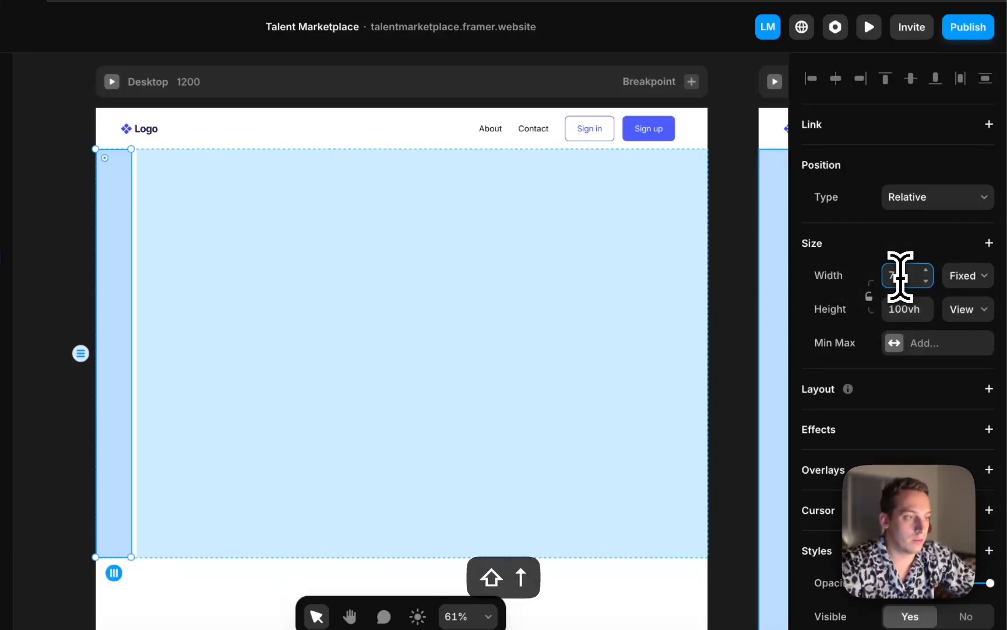
pyautogui.hotkey('shift', 'Up')
pyautogui.hotkey('shift', 'Down')
pyautogui.hotkey('shift', 'Up')
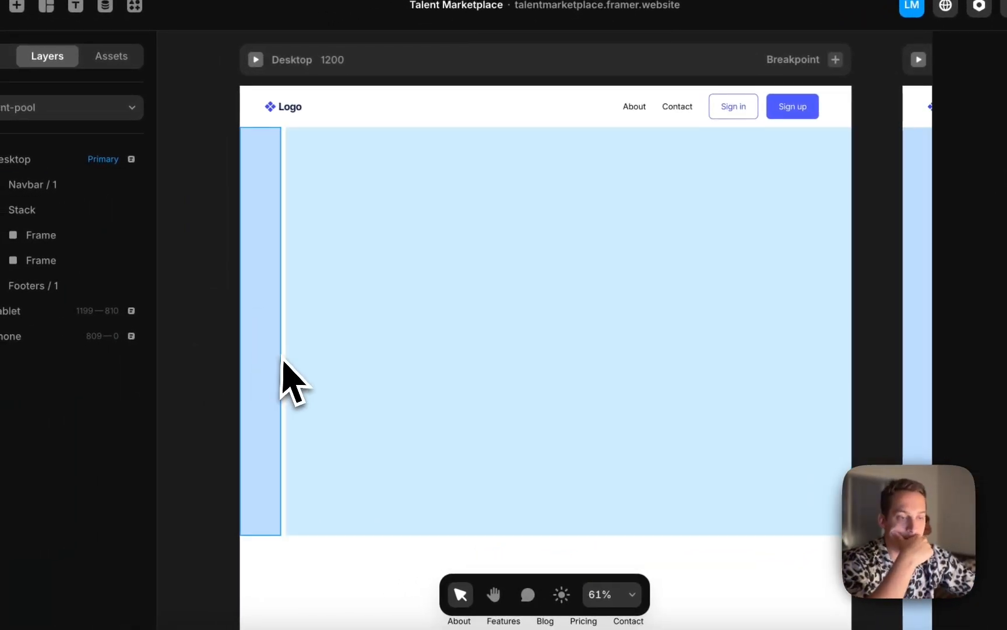
pyautogui.click(265, 358)
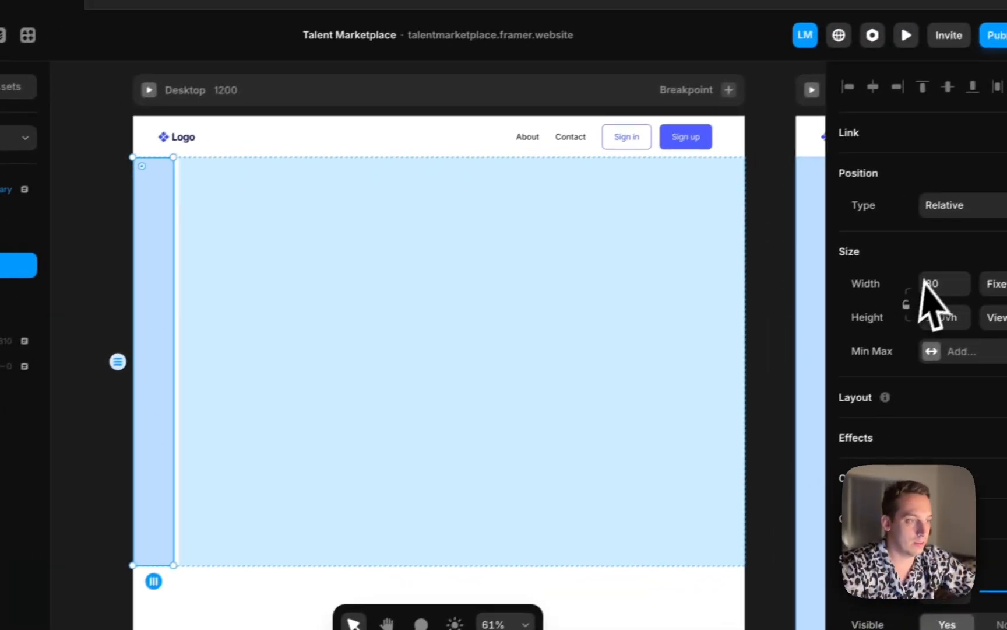
pyautogui.click(930, 281)
pyautogui.hotkey('shift', 'Up')
pyautogui.hotkey('shift', 'Up')
pyautogui.hotkey('shift', 'Up')
pyautogui.hotkey('shift', 'Up')
pyautogui.hotkey('shift', 'Up')
pyautogui.hotkey('shift', 'Up')
pyautogui.hotkey('shift', 'Up')
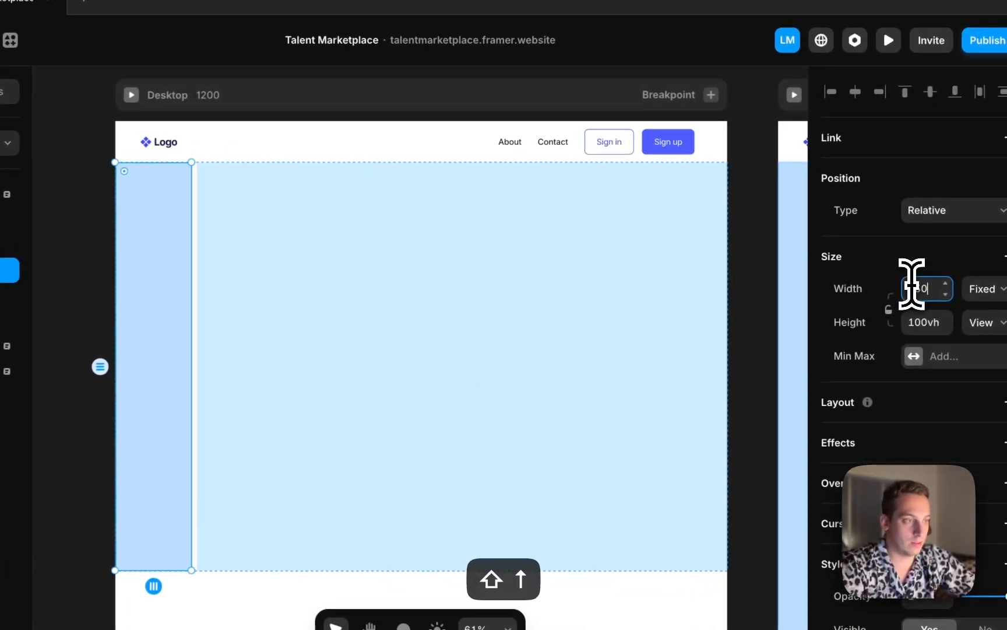
pyautogui.hotkey('shift', 'Up')
pyautogui.hotkey('shift', 'Up')
pyautogui.hotkey('shift', 'Up')
pyautogui.hotkey('shift', 'Up')
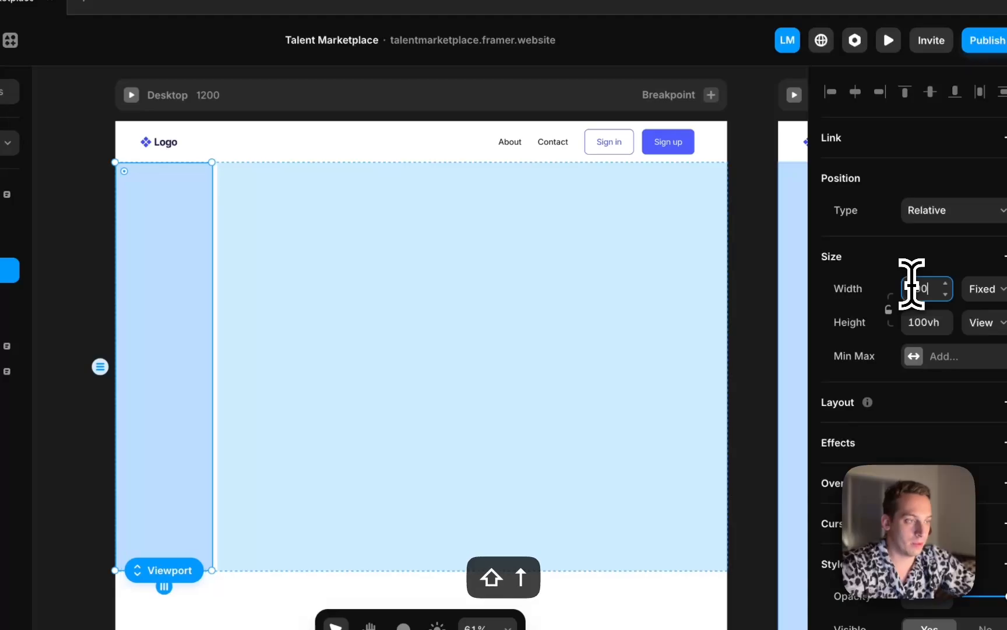
pyautogui.hotkey('shift', 'Down')
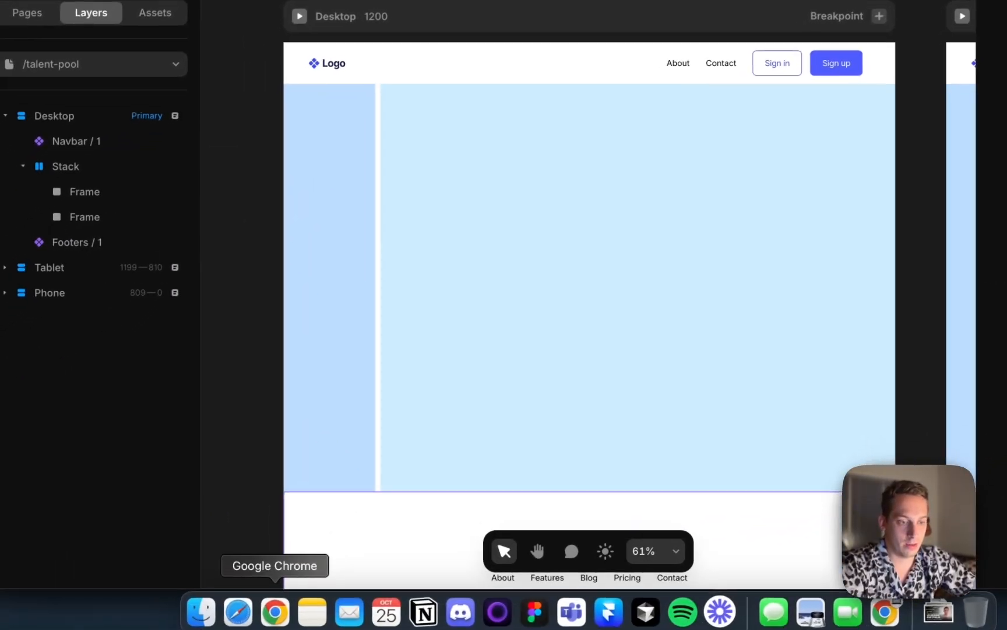
# Switch to Chrome and examine the People, Services and Projects tabs on Contra's discover page as a reference
pyautogui.click(272, 607)
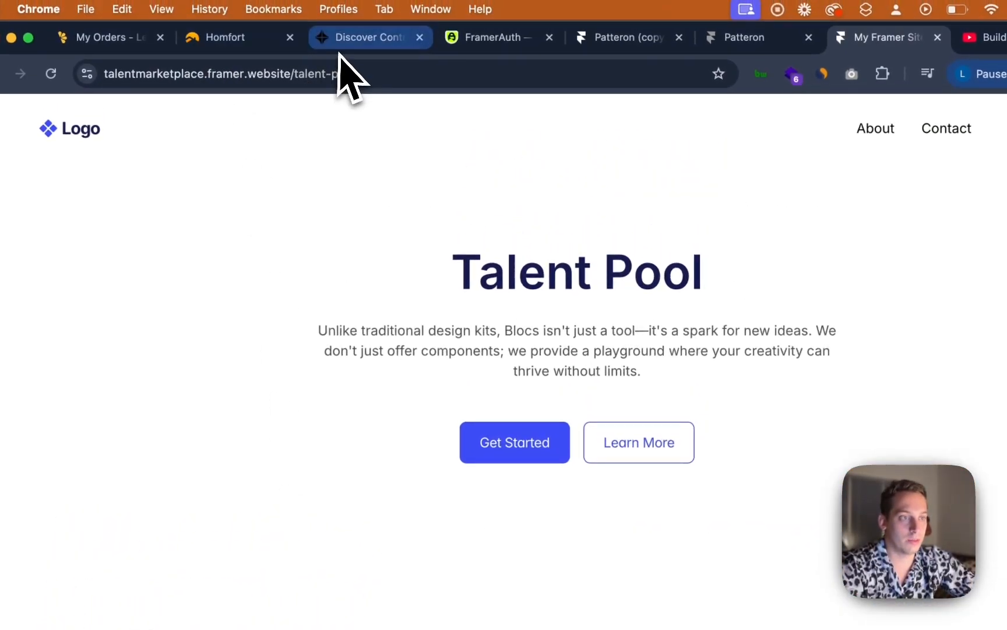
pyautogui.click(341, 39)
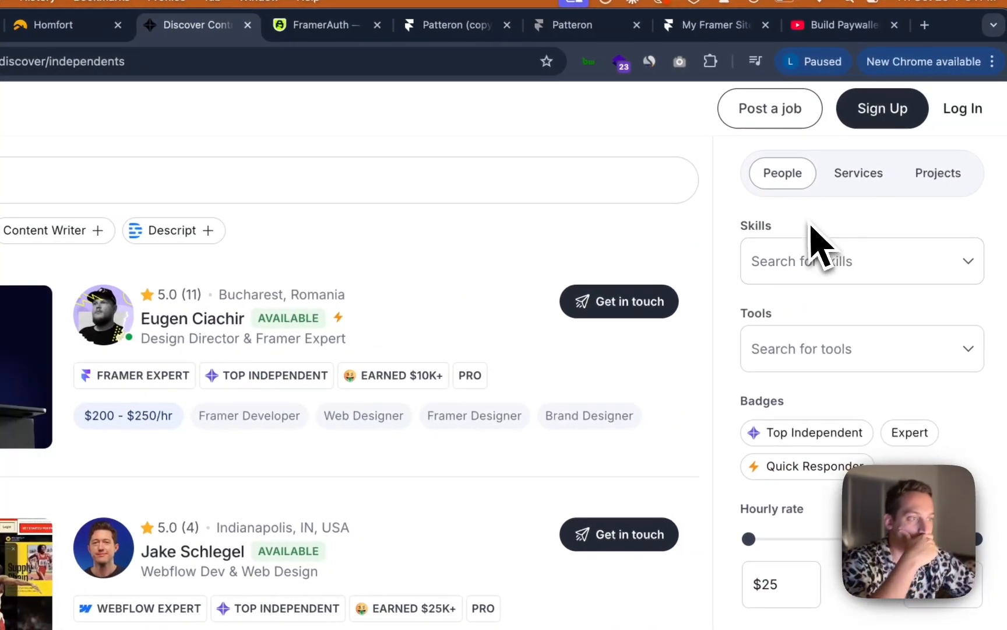
pyautogui.click(844, 176)
pyautogui.click(808, 175)
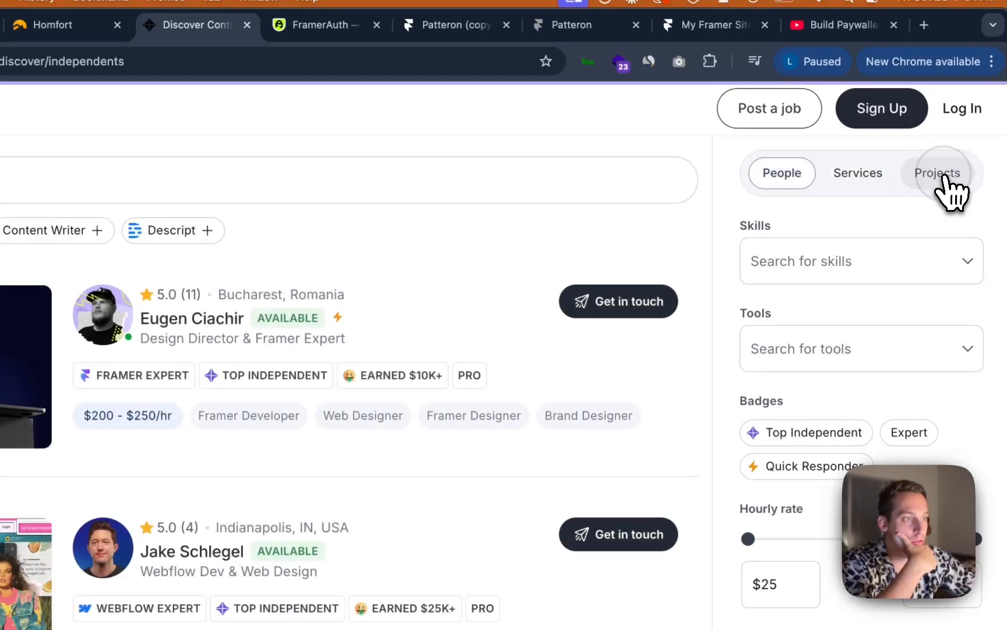
pyautogui.click(861, 178)
pyautogui.click(788, 174)
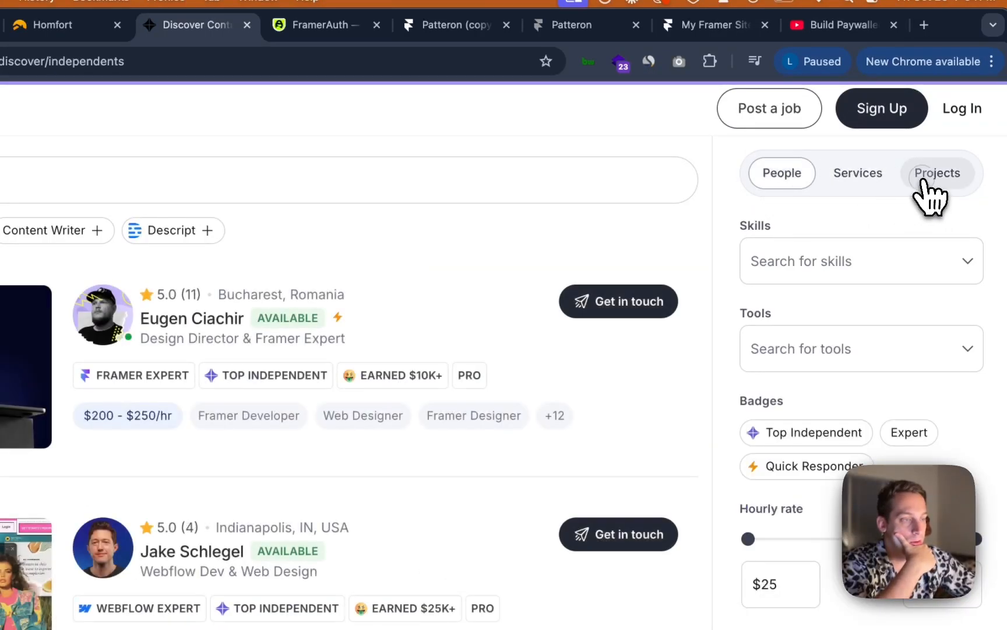
pyautogui.click(926, 178)
pyautogui.click(793, 174)
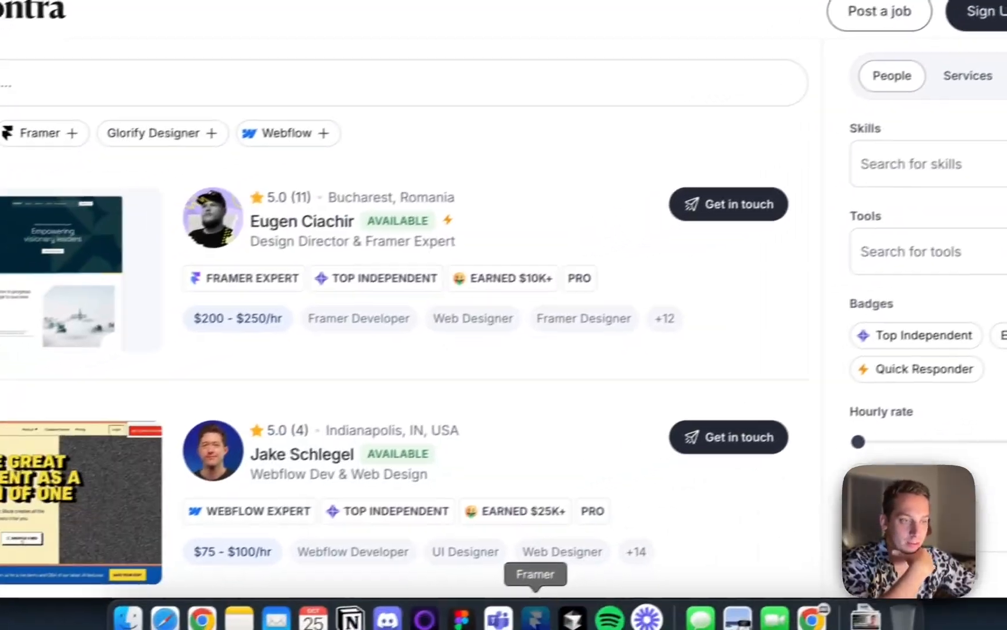
# Switch back to Framer, open the CMS and add a new collection named Talents
pyautogui.click(559, 610)
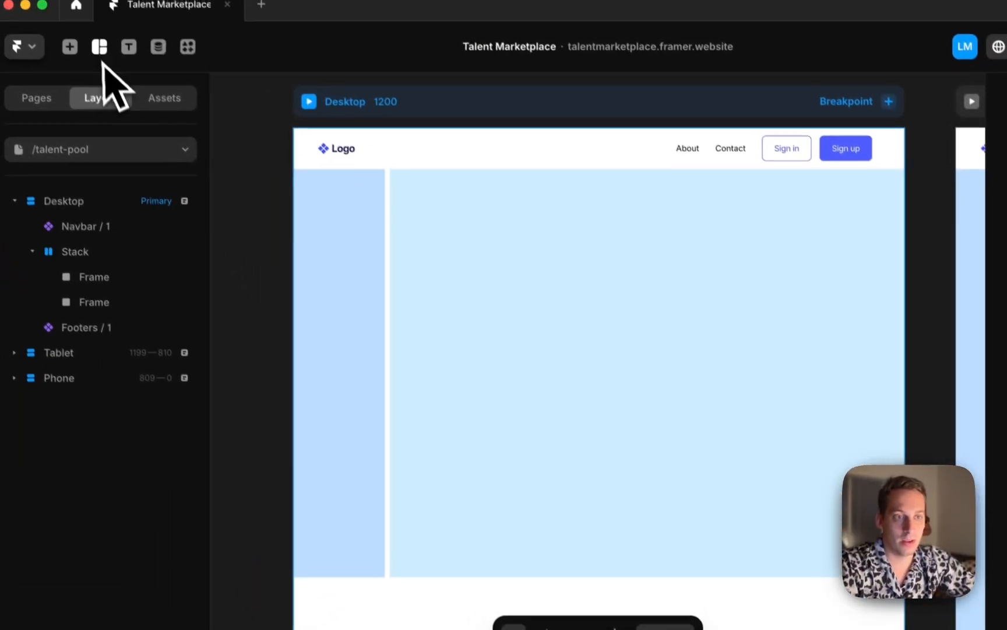
pyautogui.click(167, 64)
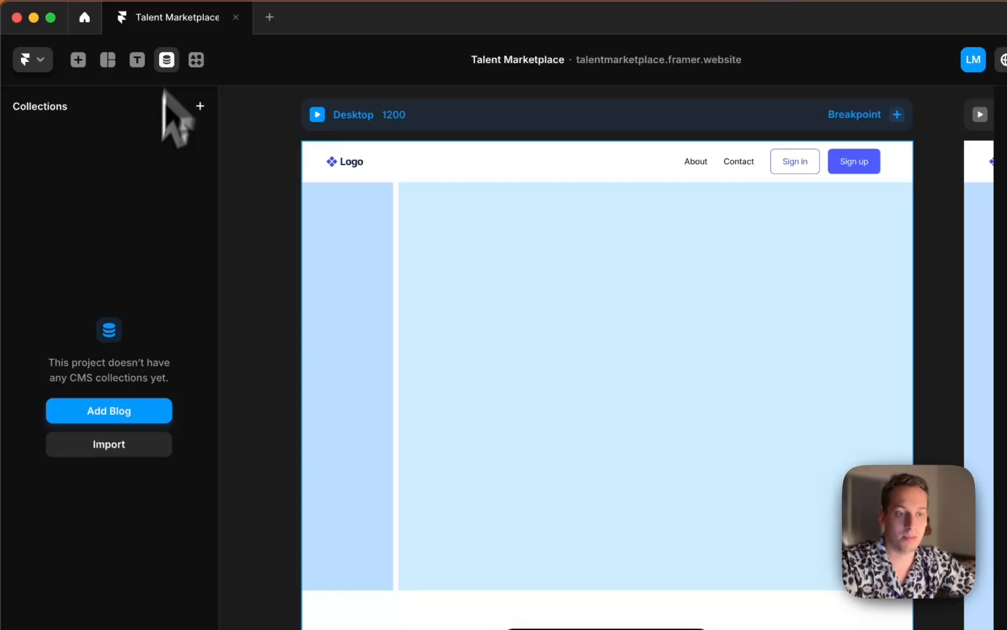
pyautogui.click(112, 411)
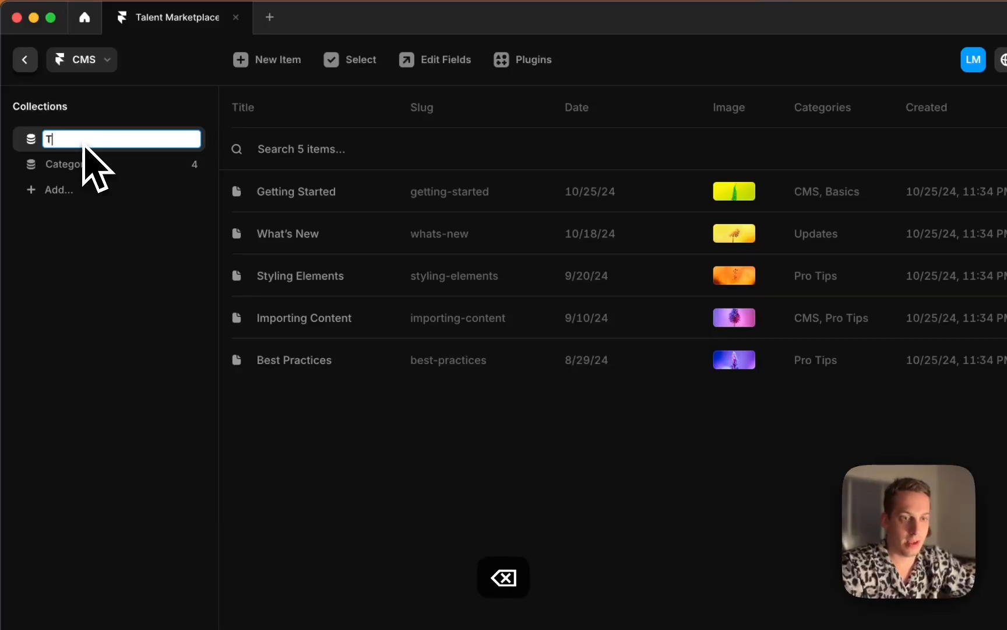
# Rename the Categories collection to Services
pyautogui.click(70, 164)
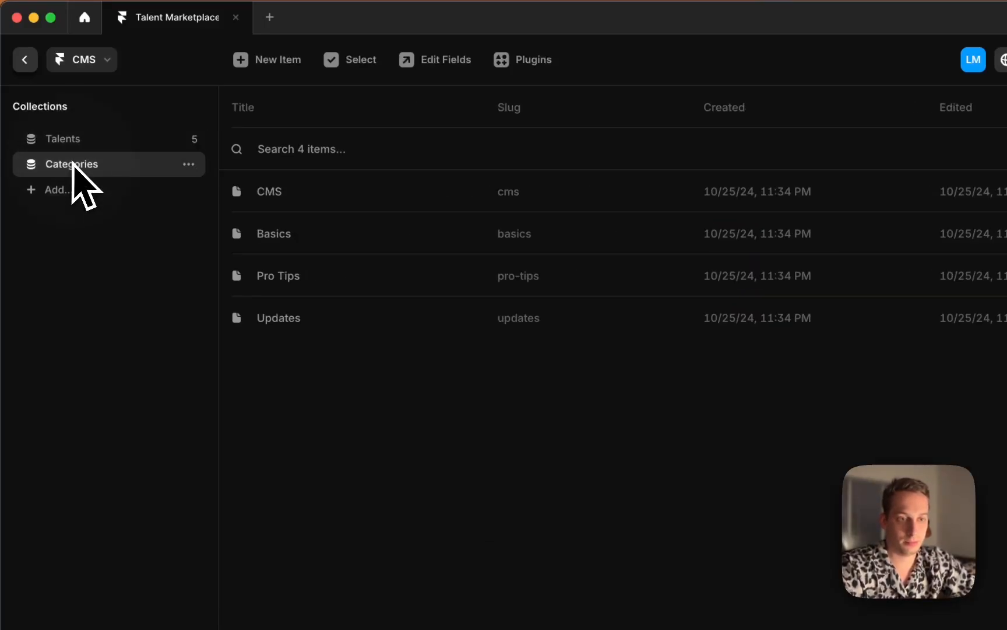
pyautogui.doubleClick(71, 164)
pyautogui.write('Serv')
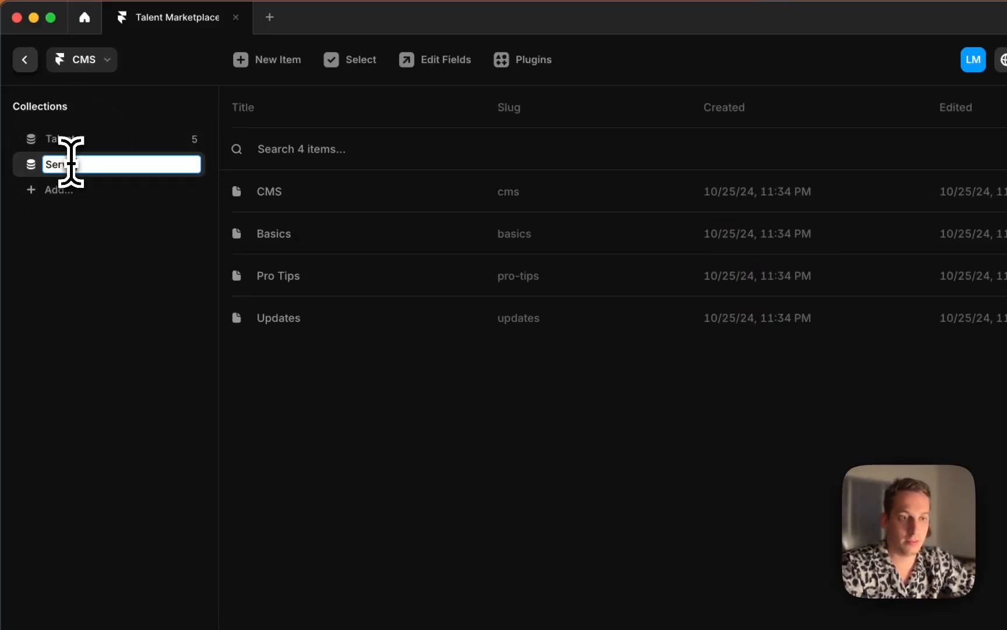
pyautogui.write('ices')
# Rename the first Services item to Web Design, letting its slug update to web-design
pyautogui.click(279, 194)
pyautogui.click(702, 157)
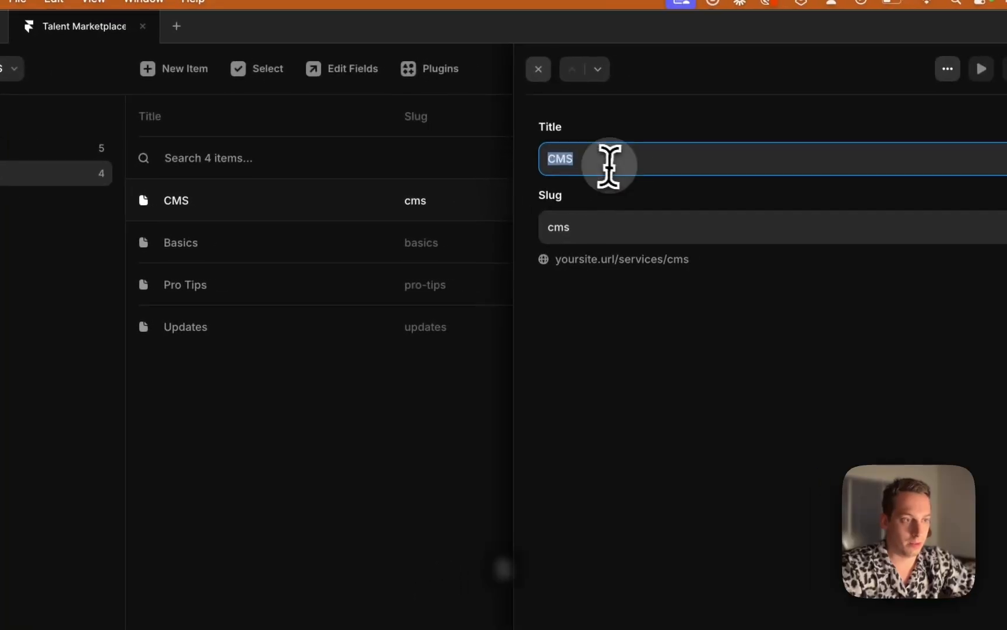
pyautogui.write('Web Design')
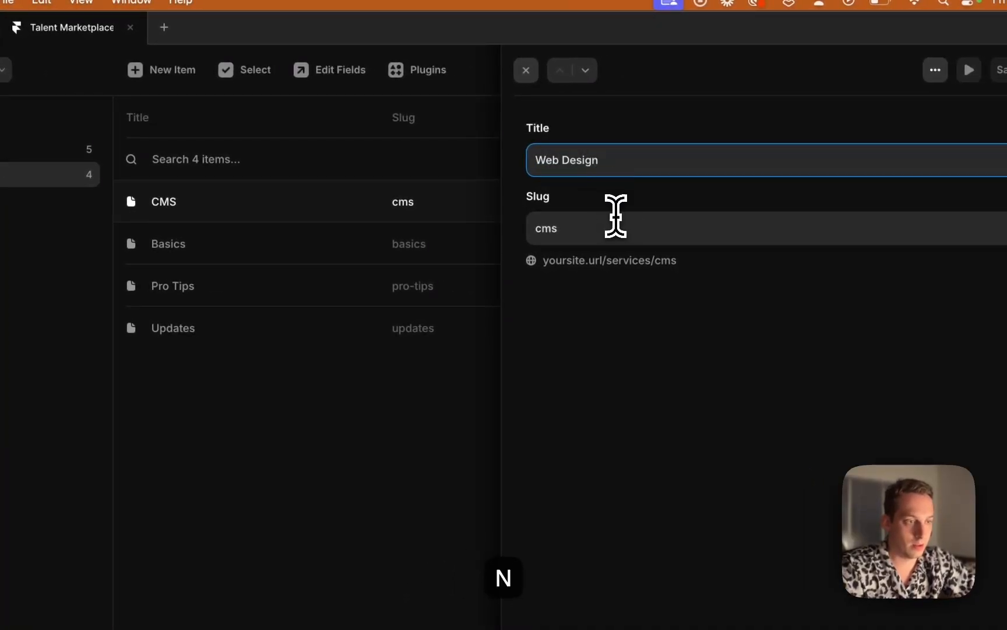
pyautogui.press('Tab')
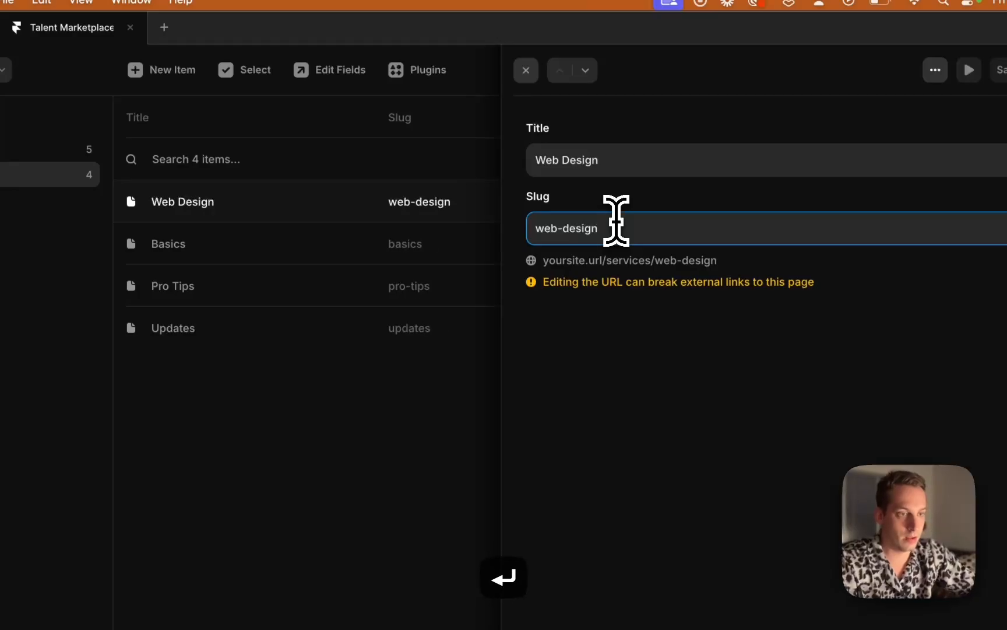
# Rename the second Services item to Web Developer with the slug web-developer
pyautogui.click(367, 256)
pyautogui.click(592, 166)
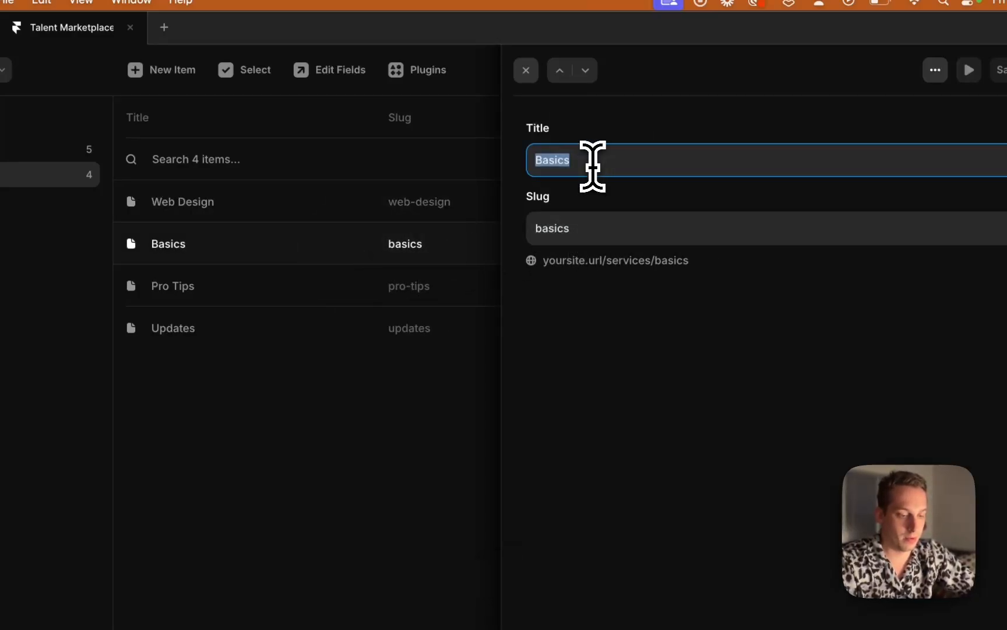
pyautogui.write('Web Deve')
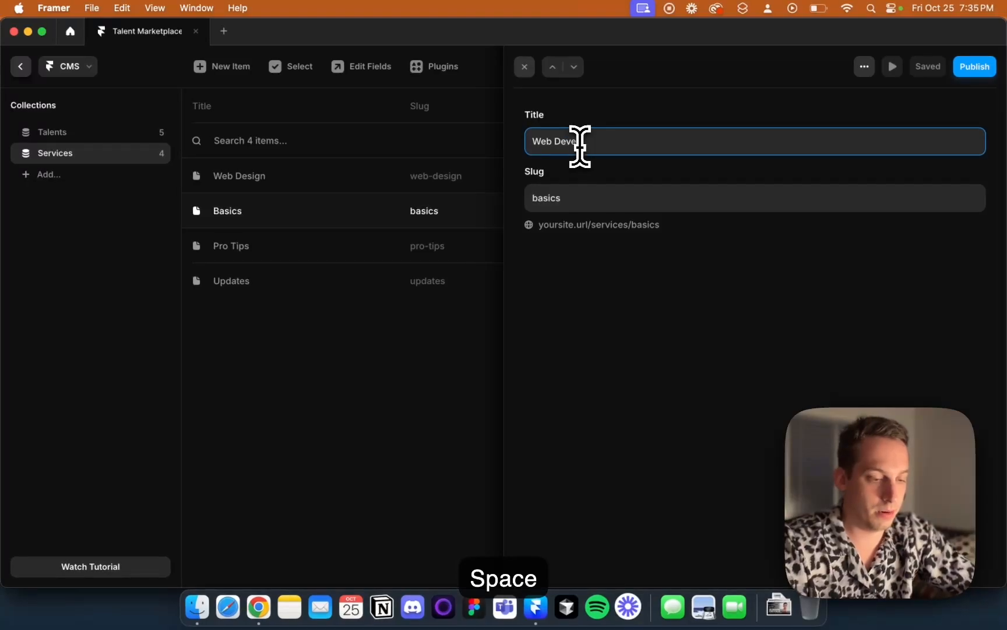
pyautogui.write('loper')
pyautogui.click(583, 198)
pyautogui.write('we')
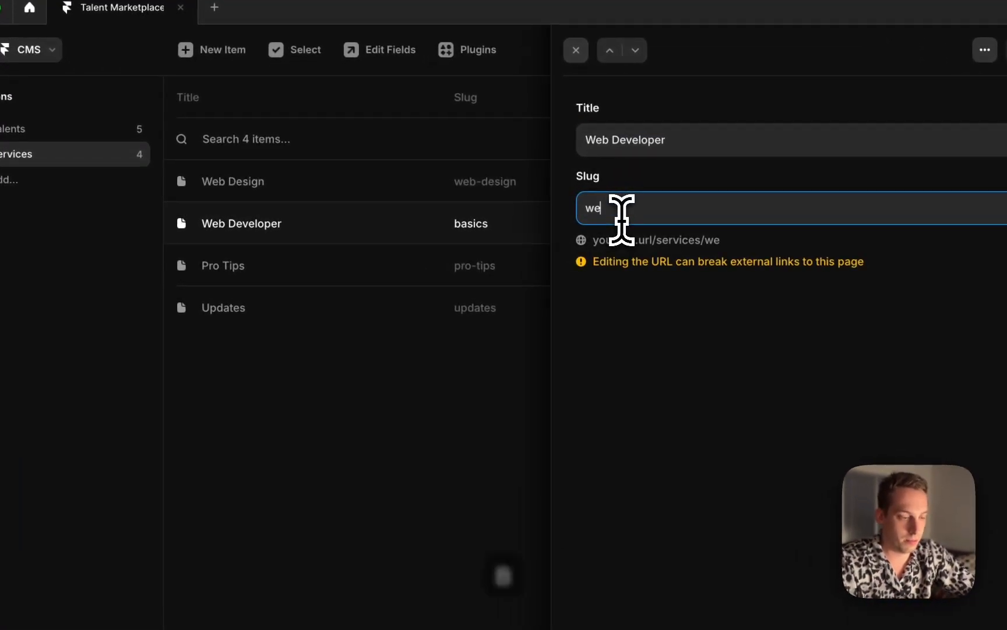
pyautogui.write('er')
pyautogui.press('Return')
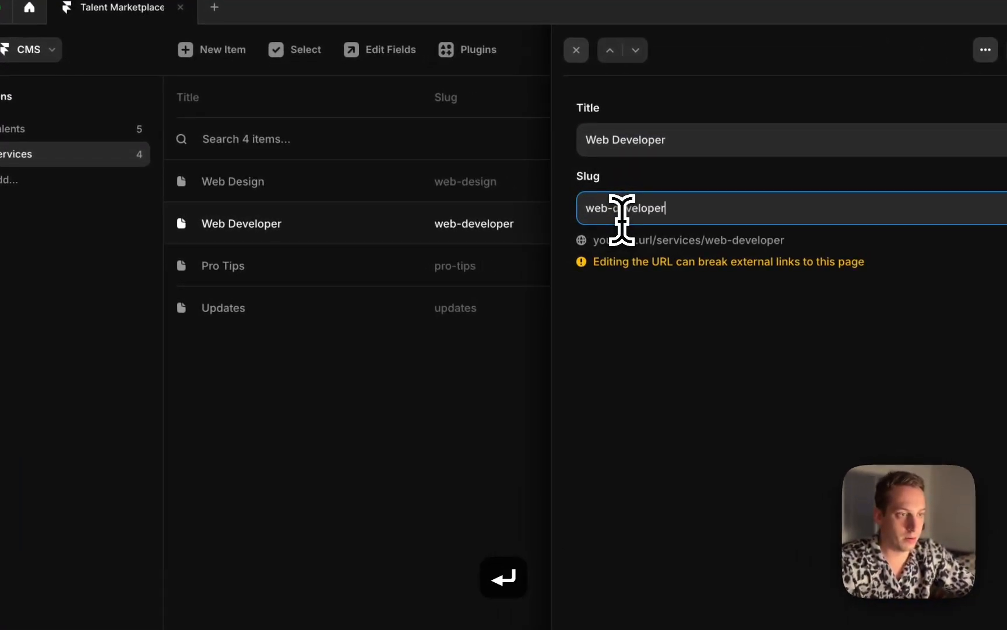
# Rename the third Services item to Animator with the slug animator
pyautogui.click(452, 263)
pyautogui.tripleClick(651, 149)
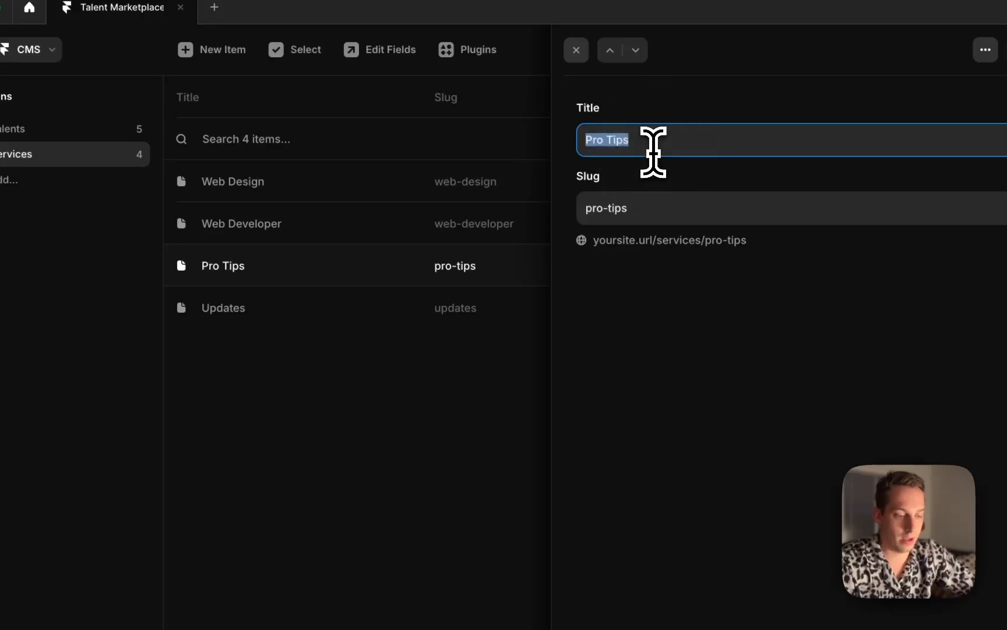
pyautogui.tripleClick(651, 215)
pyautogui.write('ator')
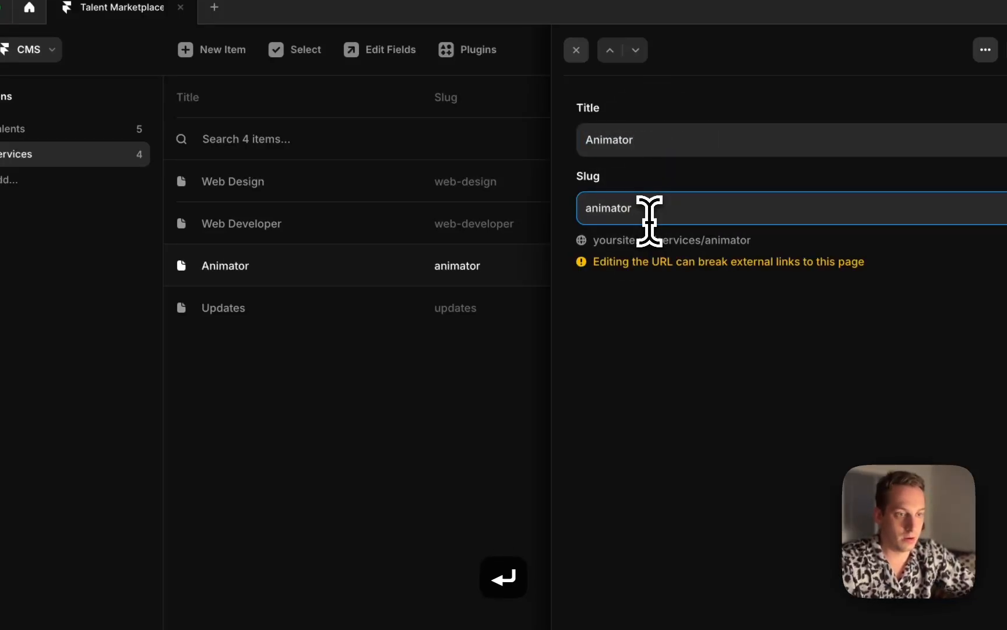
# Rename the fourth Services item to Copywriter with the slug copywriter
pyautogui.click(399, 309)
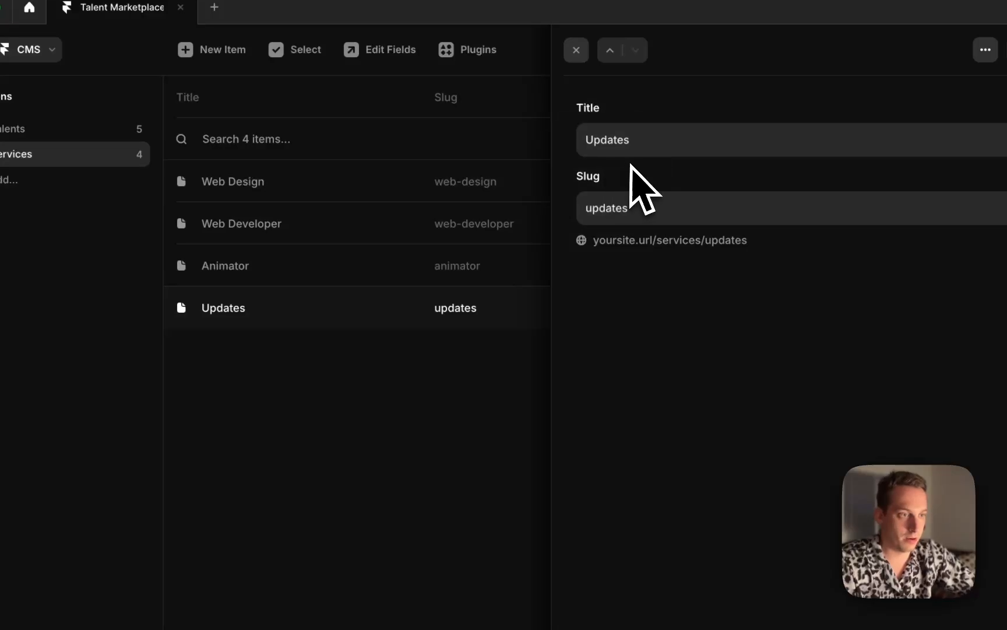
pyautogui.tripleClick(629, 142)
pyautogui.write('Copywriter')
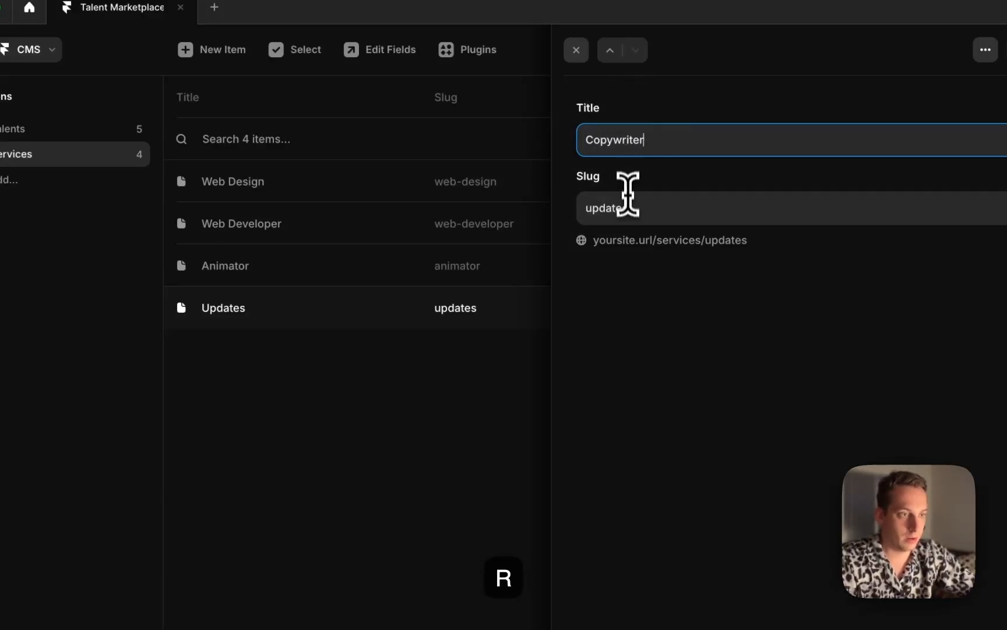
pyautogui.tripleClick(625, 209)
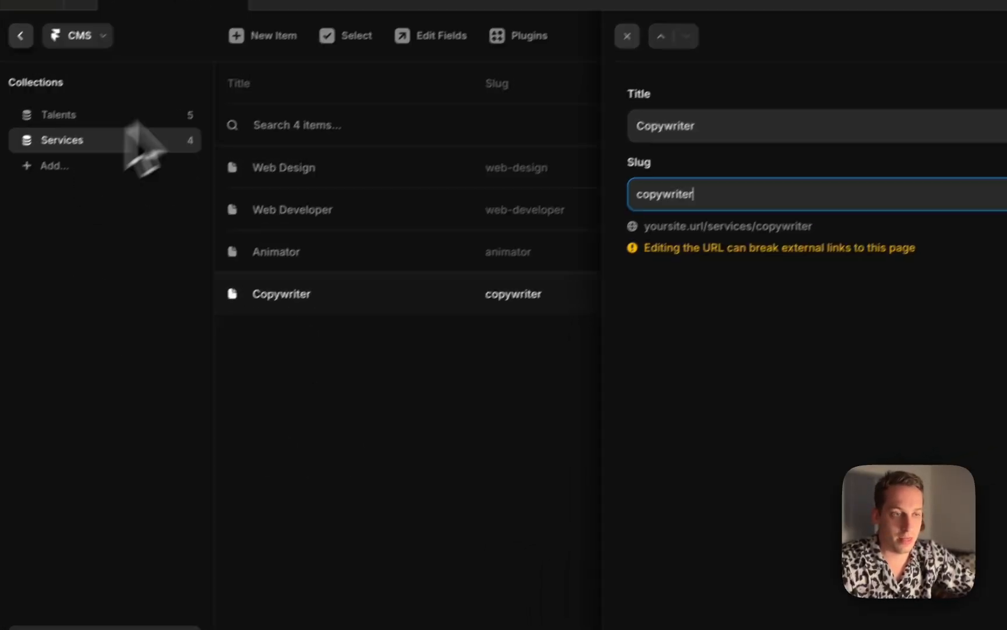
# Reveal Chrome behind Framer and check Contra's Services and Projects tabs again
pyautogui.moveTo(320, 2); pyautogui.dragTo(315, 225)
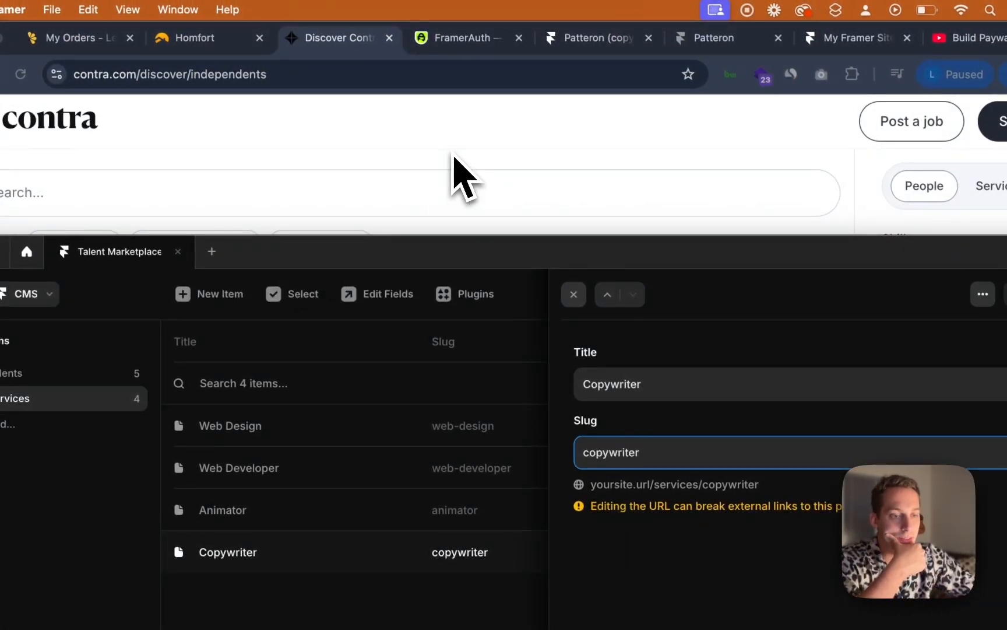
pyautogui.click(950, 202)
pyautogui.click(944, 175)
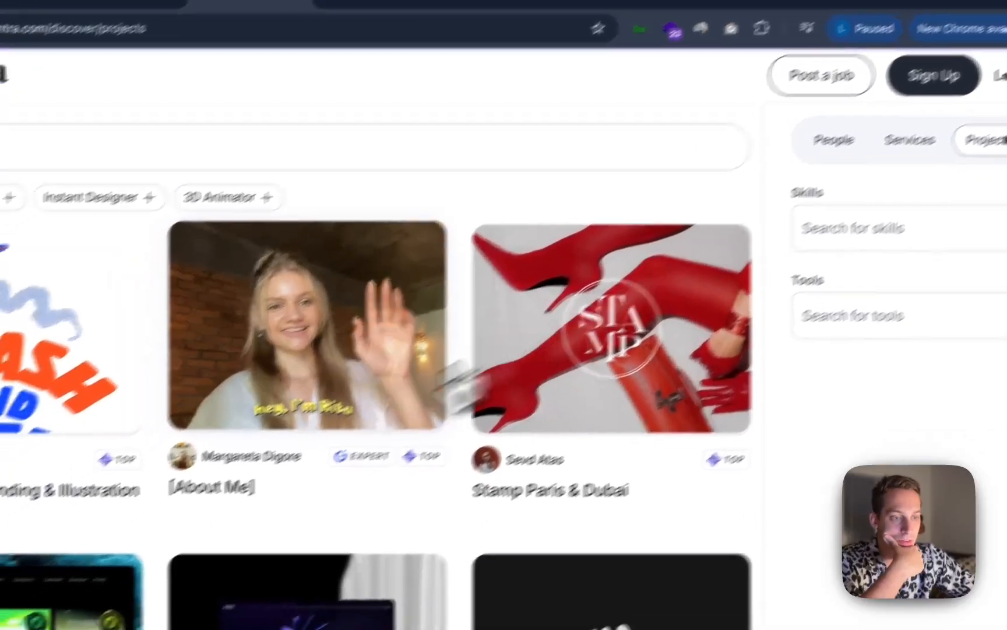
# Scroll through the project listings on Contra's Projects tab for layout reference
pyautogui.scroll(-5, 271, 491)
pyautogui.scroll(2, 266, 423)
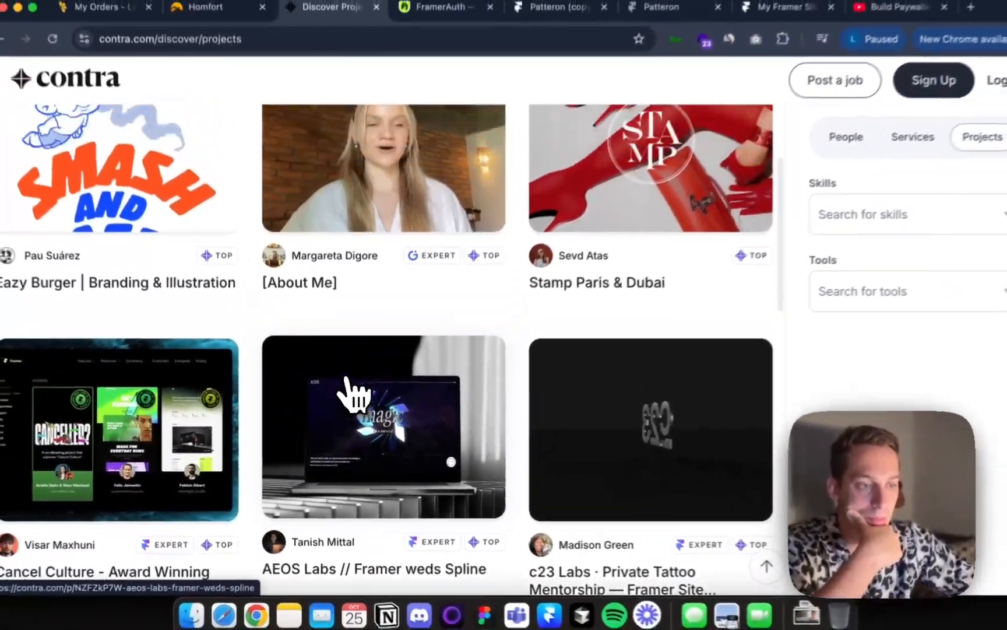
pyautogui.scroll(3, 346, 378)
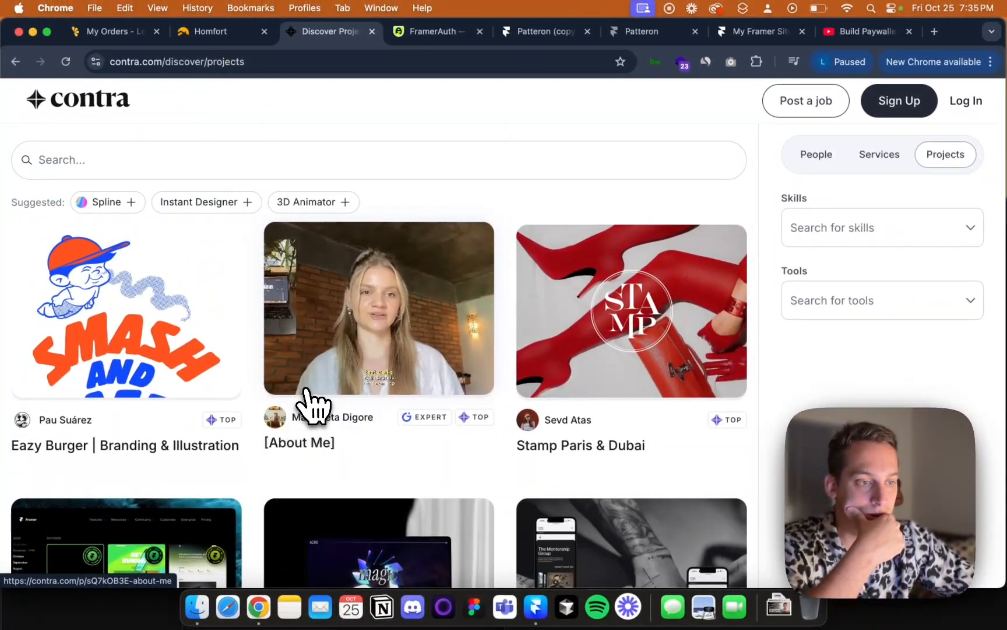
pyautogui.scroll(-7, 295, 443)
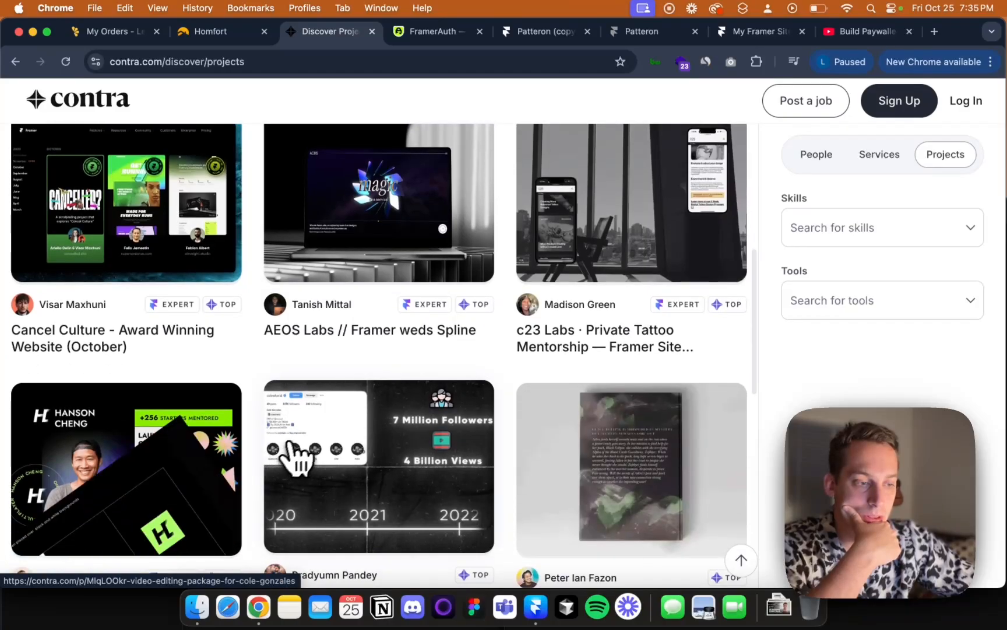
pyautogui.scroll(-2, 297, 455)
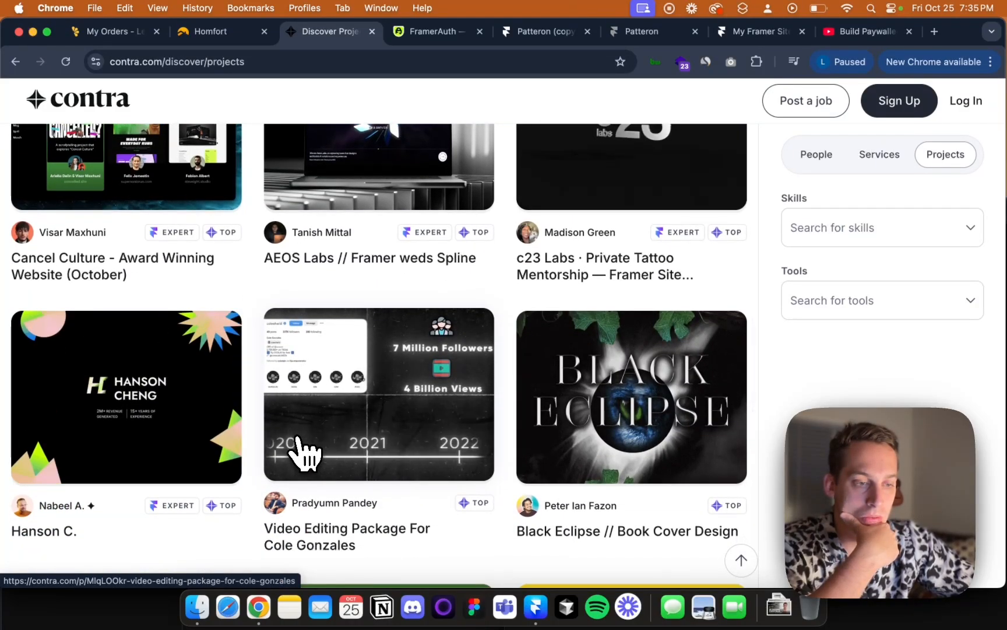
pyautogui.scroll(-2, 303, 452)
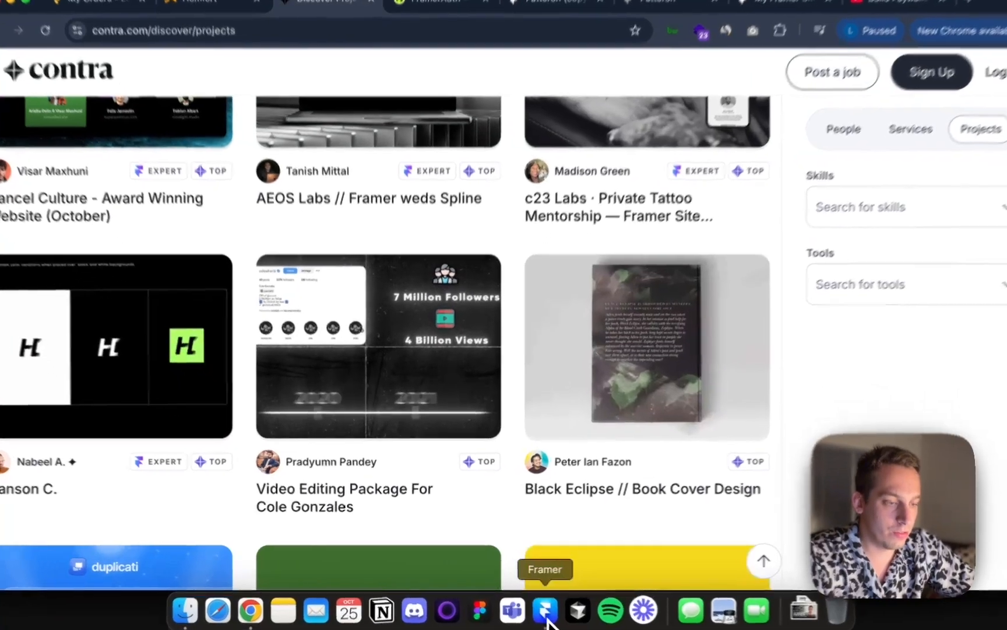
# Return to Framer's CMS and try twice to add a new collection beside Talents and Services
pyautogui.click(547, 619)
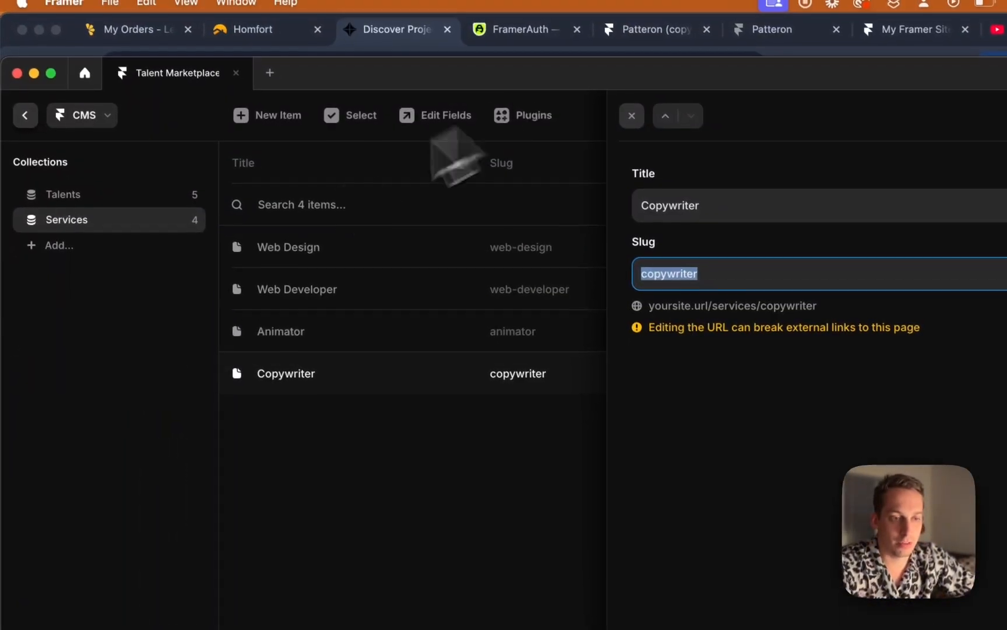
pyautogui.click(62, 247)
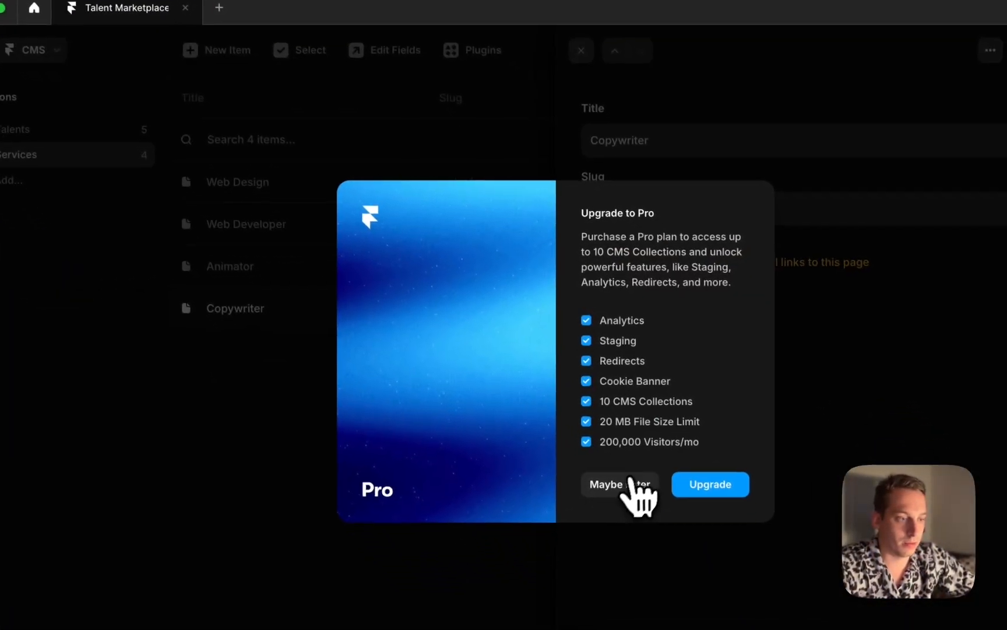
pyautogui.click(630, 482)
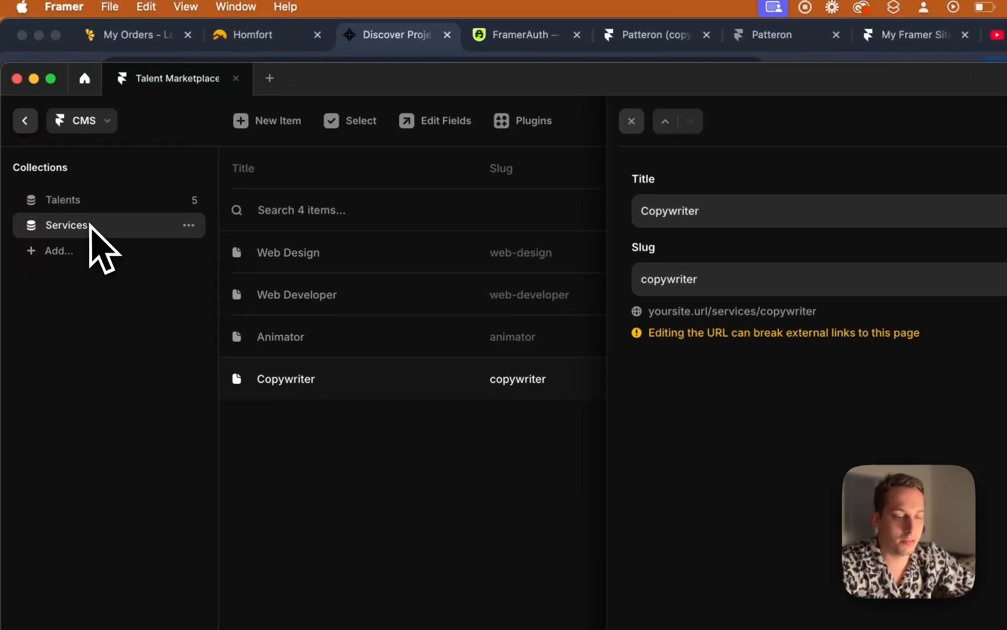
pyautogui.moveTo(342, 80); pyautogui.dragTo(341, 47)
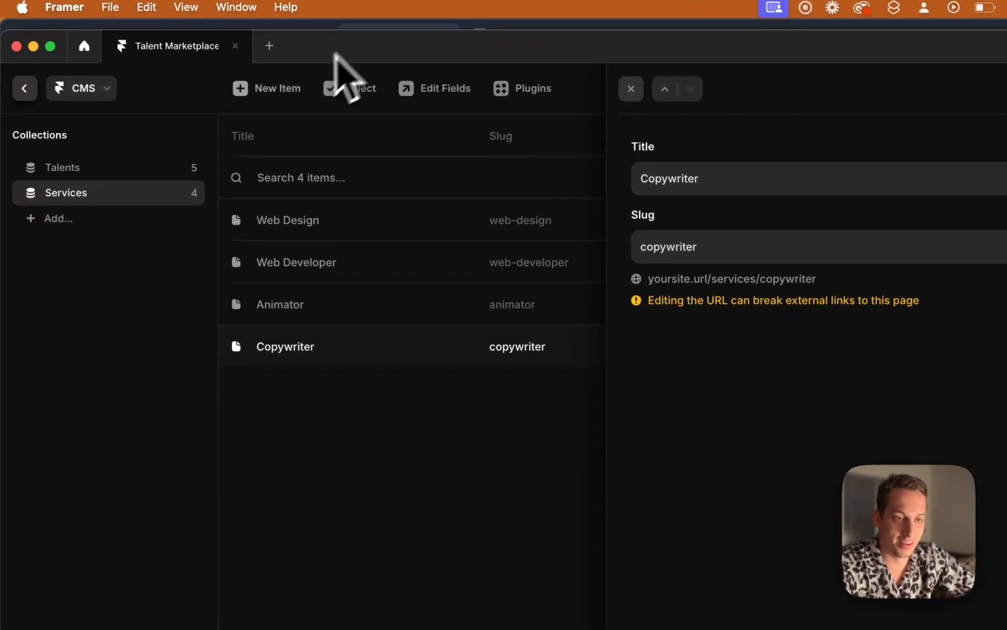
pyautogui.click(91, 168)
pyautogui.click(91, 197)
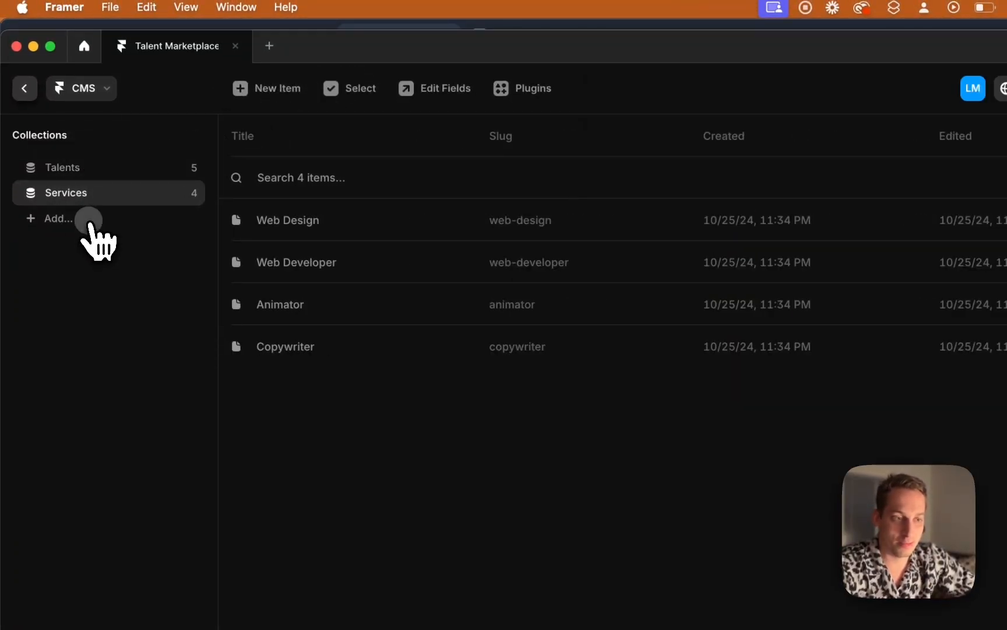
pyautogui.click(89, 220)
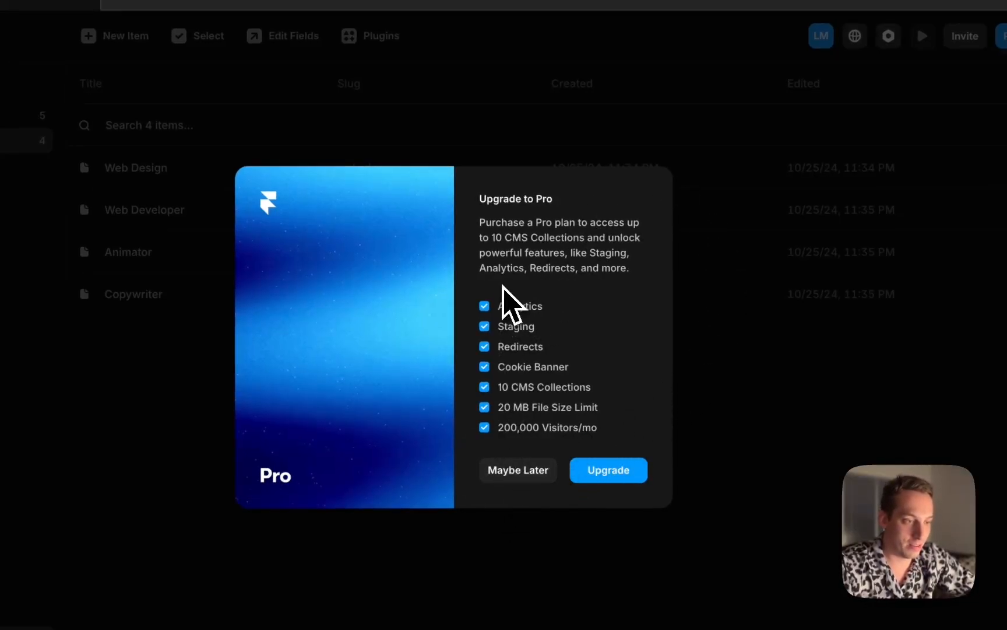
pyautogui.click(503, 479)
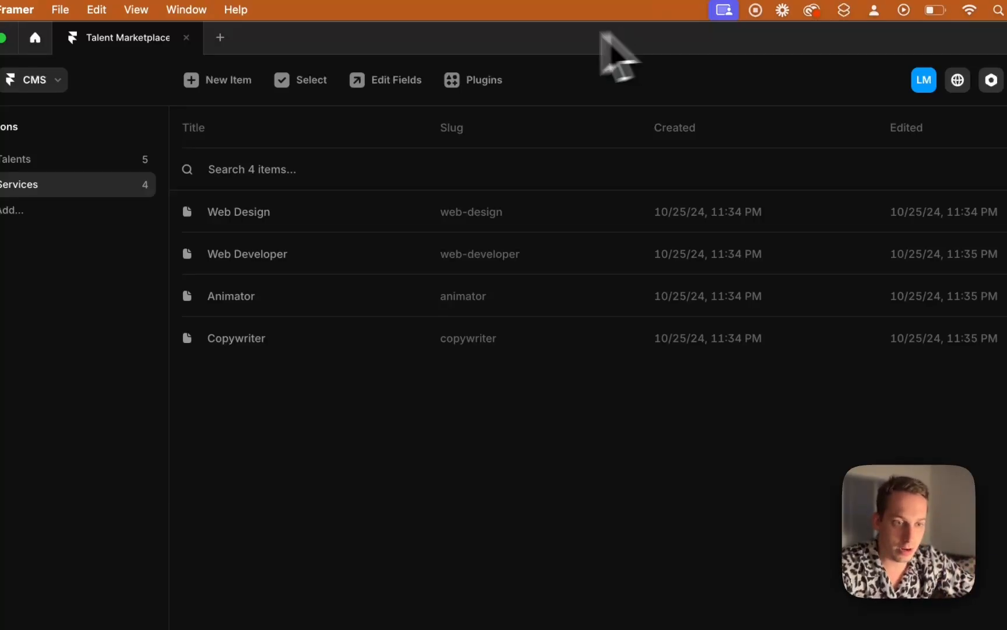
# Open the Talents collection and rename the first item's title to a talent's full name
pyautogui.click(70, 163)
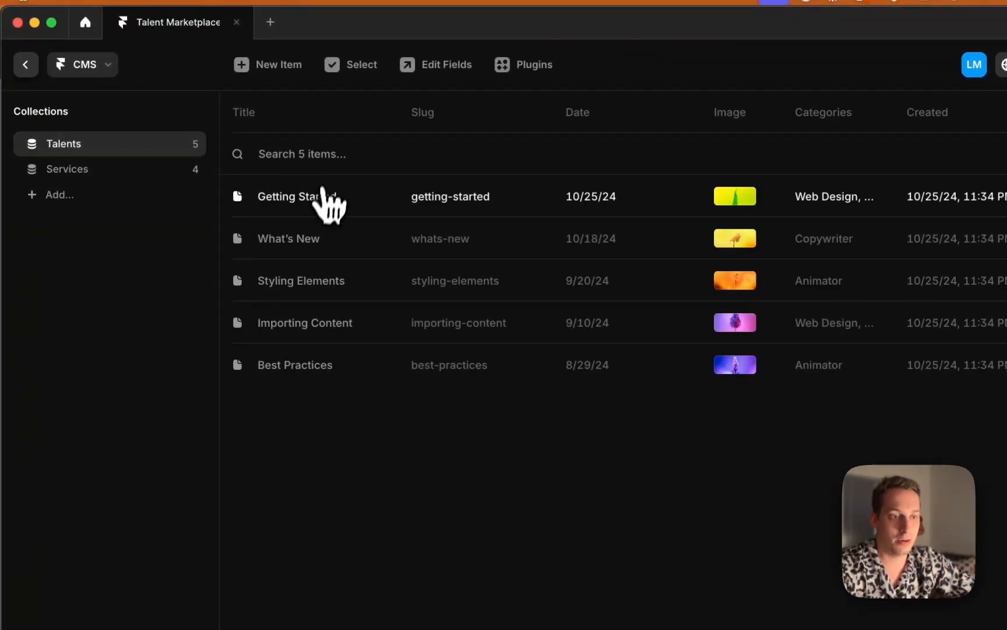
pyautogui.click(323, 197)
pyautogui.tripleClick(611, 175)
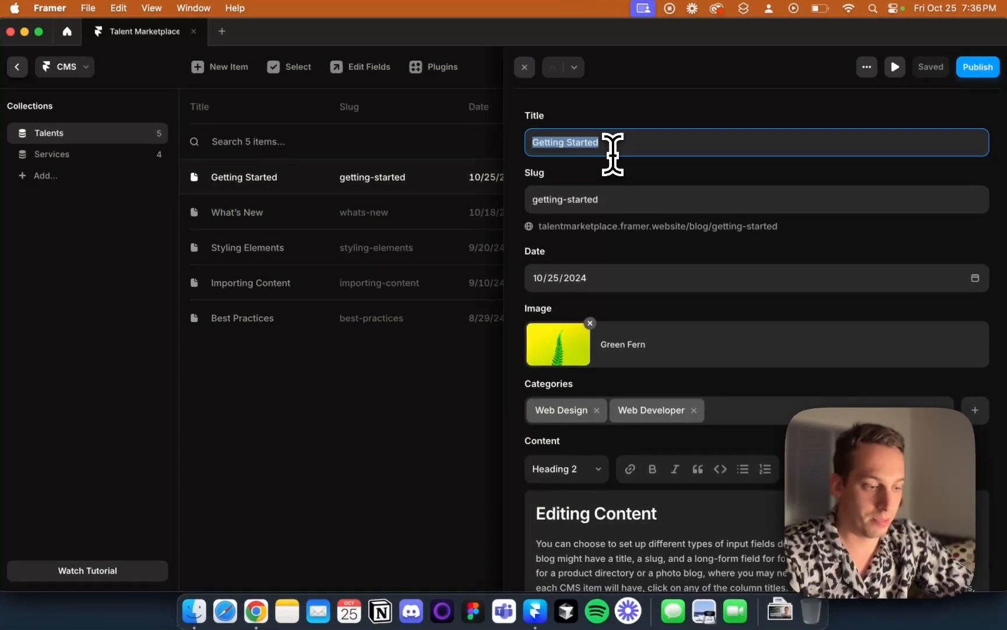
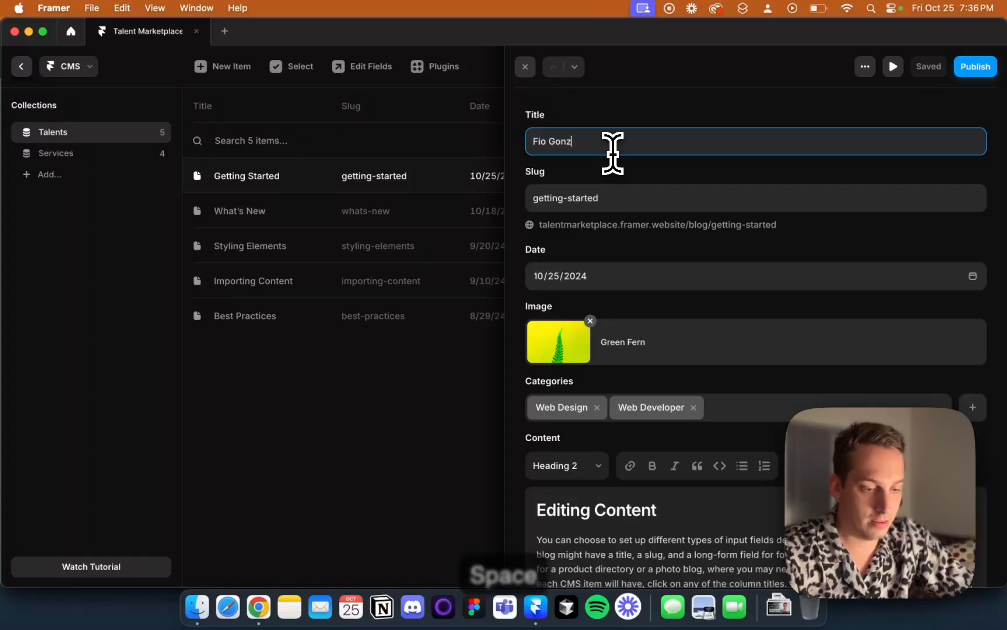
# Rename the second Talents item's title to another talent's full name
pyautogui.click(358, 208)
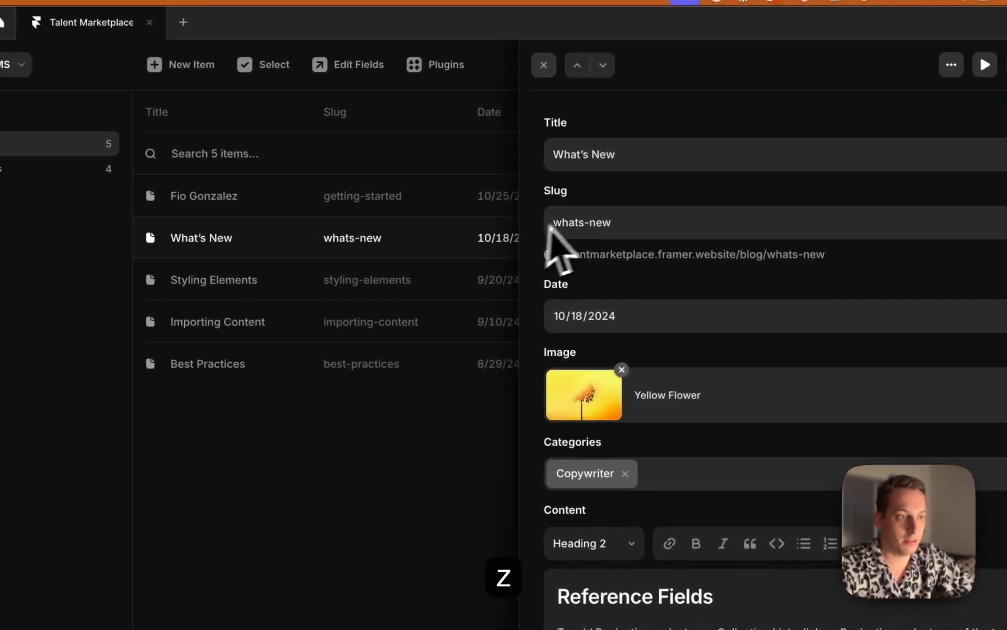
pyautogui.click(611, 153)
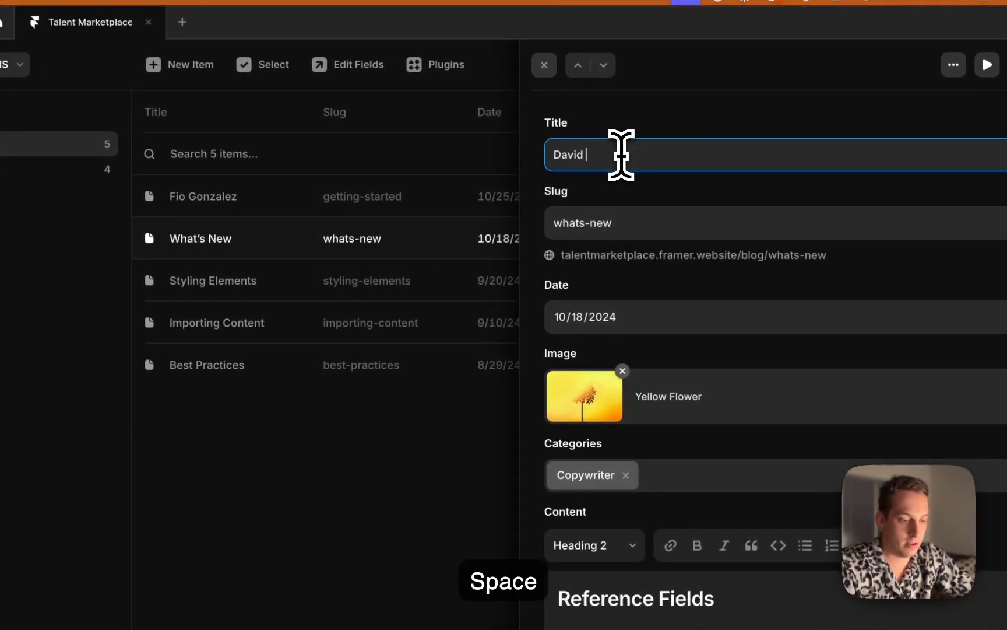
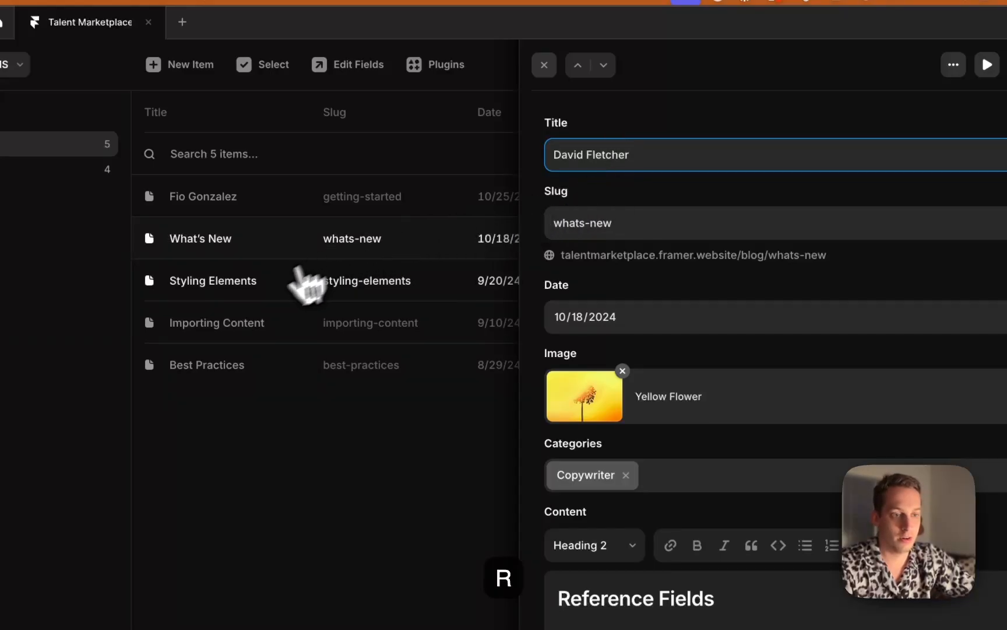
# Rename the third Talents item's title to a third talent's full name
pyautogui.click(304, 281)
pyautogui.click(689, 167)
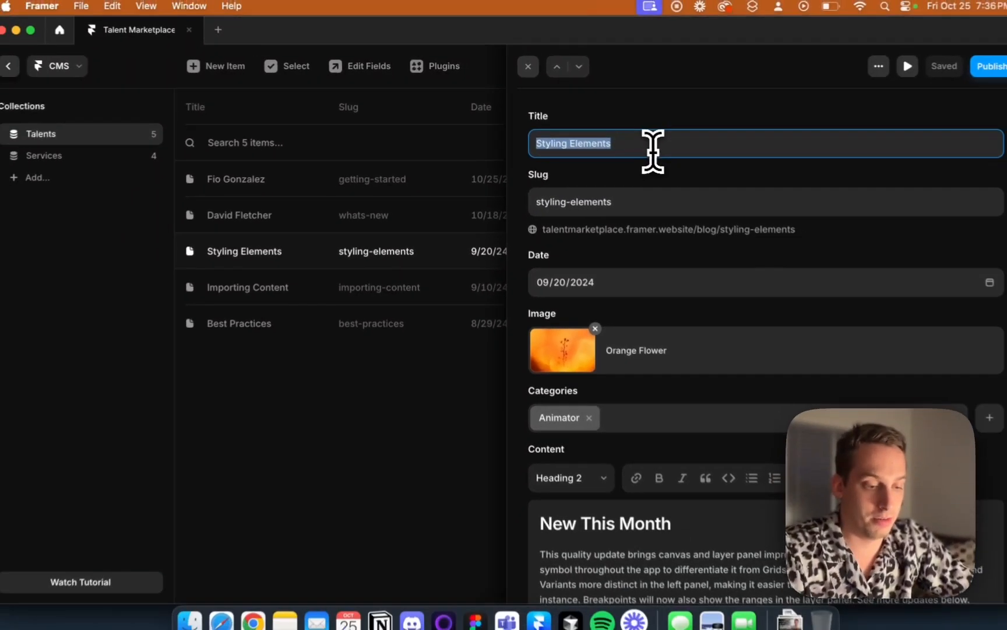
pyautogui.write('Randy ')
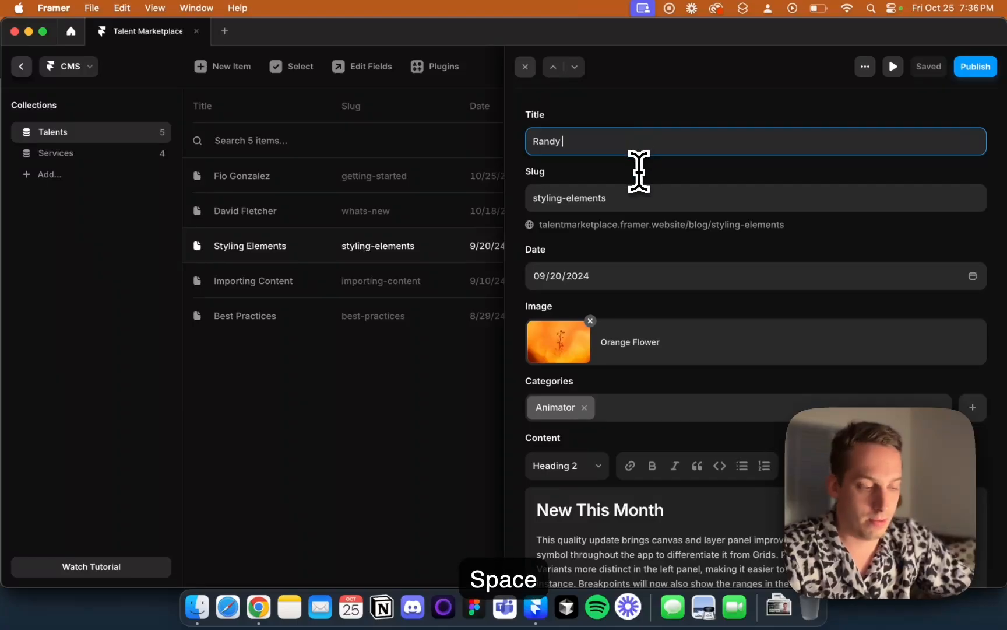
pyautogui.write('Moss')
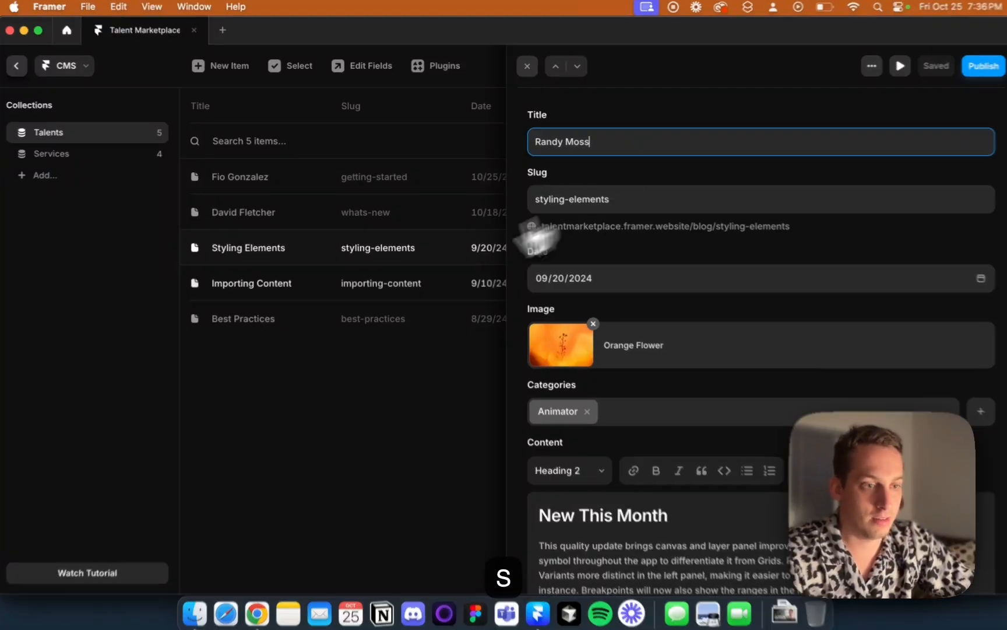
# Rename the fourth Talents item's title to a fourth talent's full name
pyautogui.click(284, 280)
pyautogui.tripleClick(638, 147)
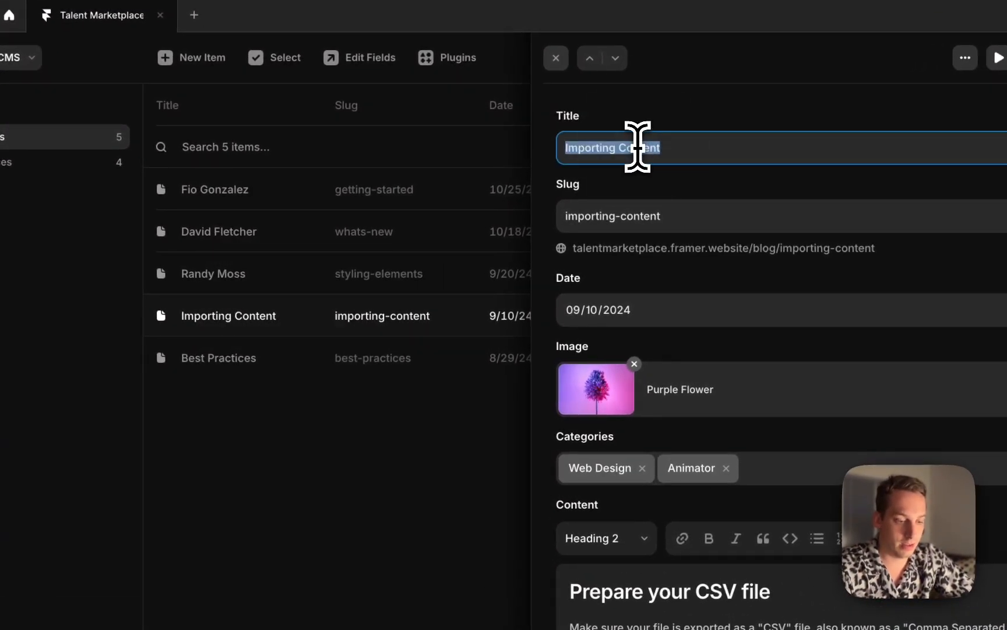
pyautogui.write('Yin ')
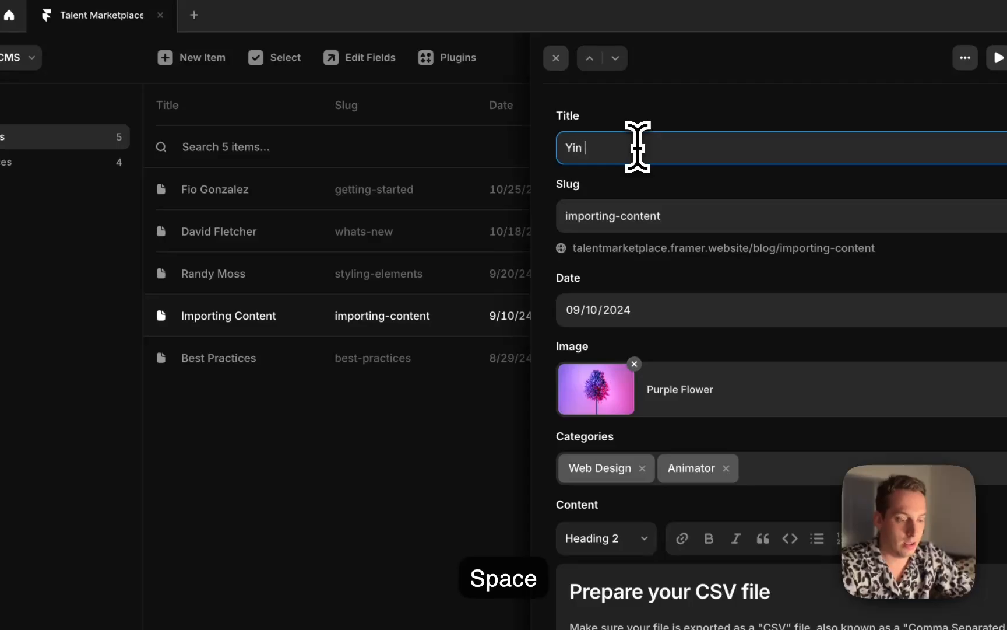
pyautogui.write('Yin')
# Rename the fifth Talents item's title to a fifth talent's full name
pyautogui.click(265, 352)
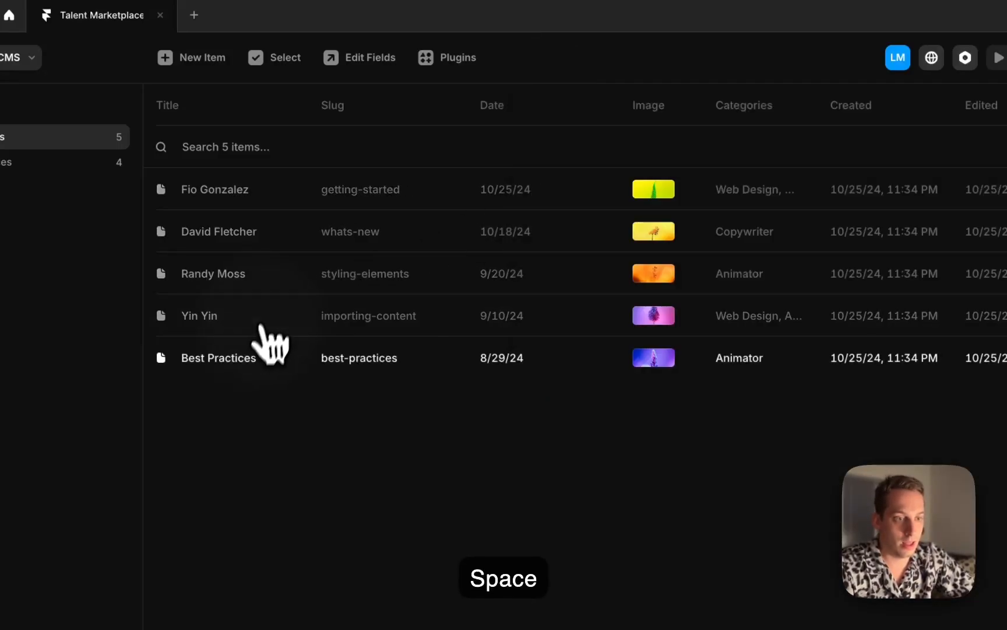
pyautogui.tripleClick(606, 145)
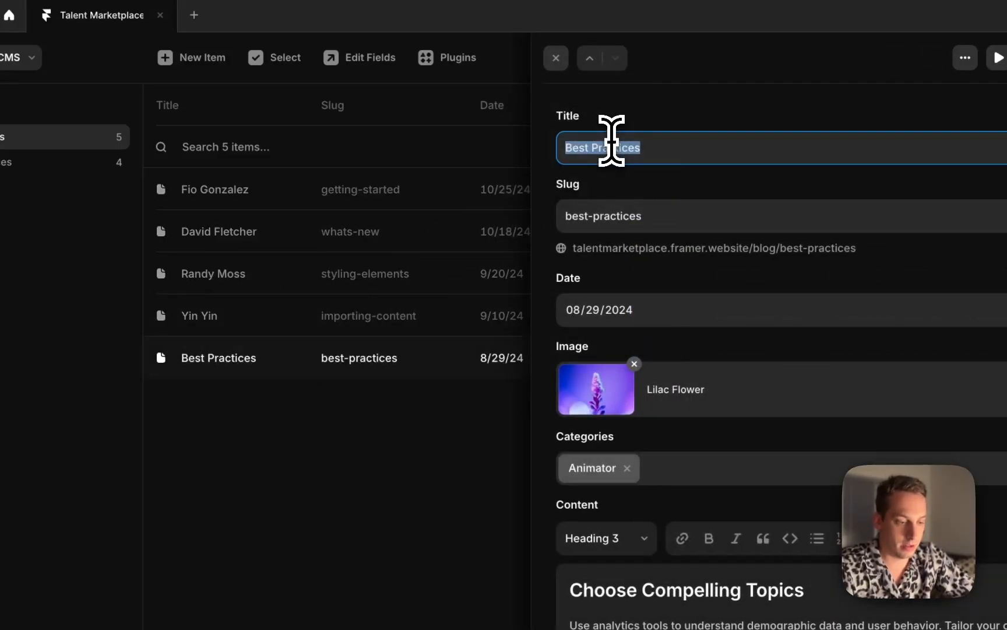
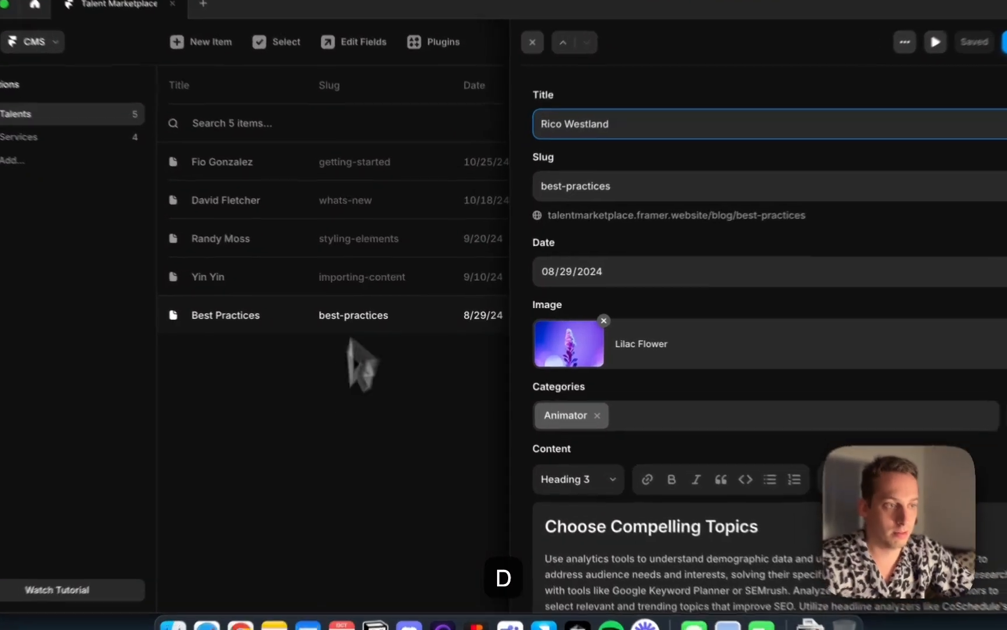
pyautogui.click(353, 373)
# Set the first talent's slug to the talent's name in lowercase, hyphen-separated
pyautogui.click(347, 149)
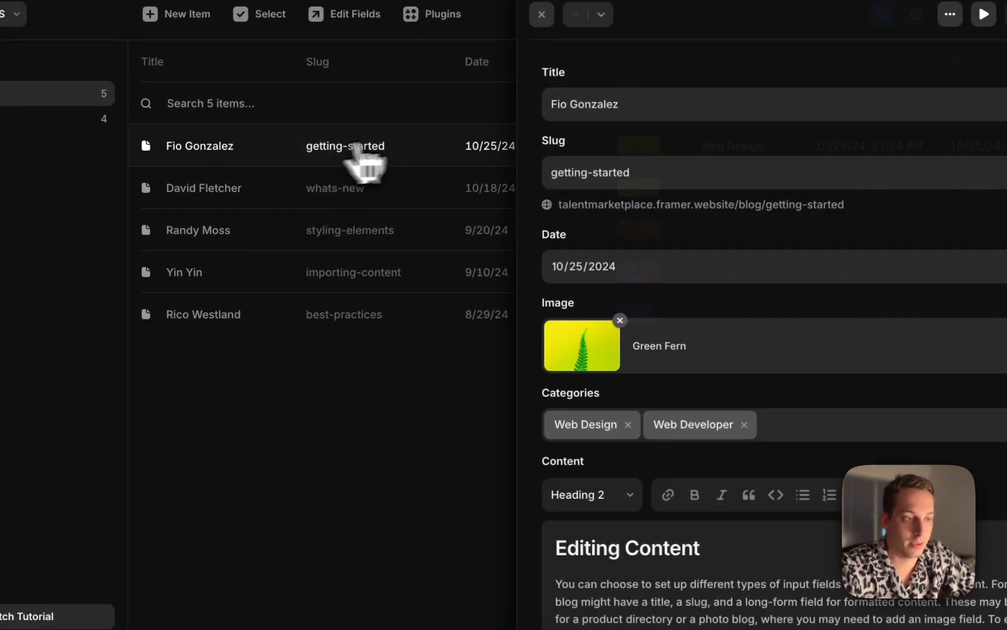
pyautogui.tripleClick(590, 170)
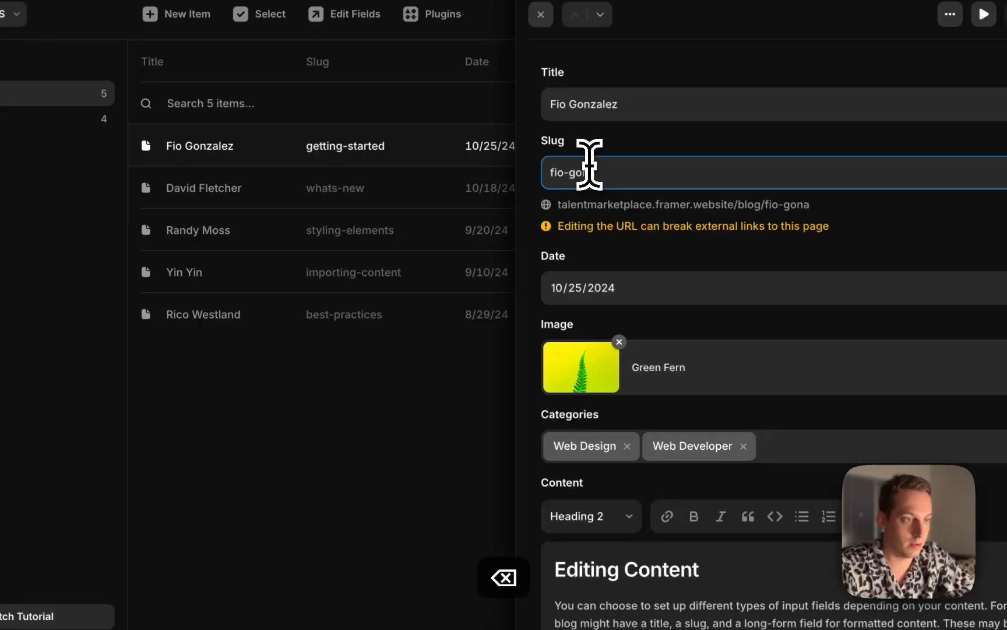
# Set the second talent's slug to the talent's name in lowercase, hyphen-separated
pyautogui.click(385, 196)
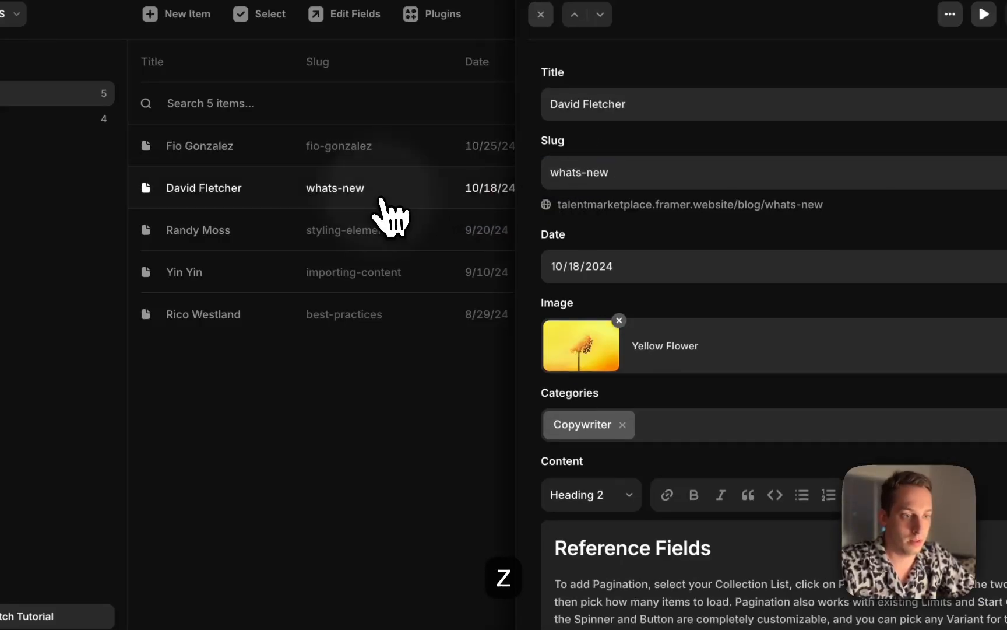
pyautogui.tripleClick(623, 178)
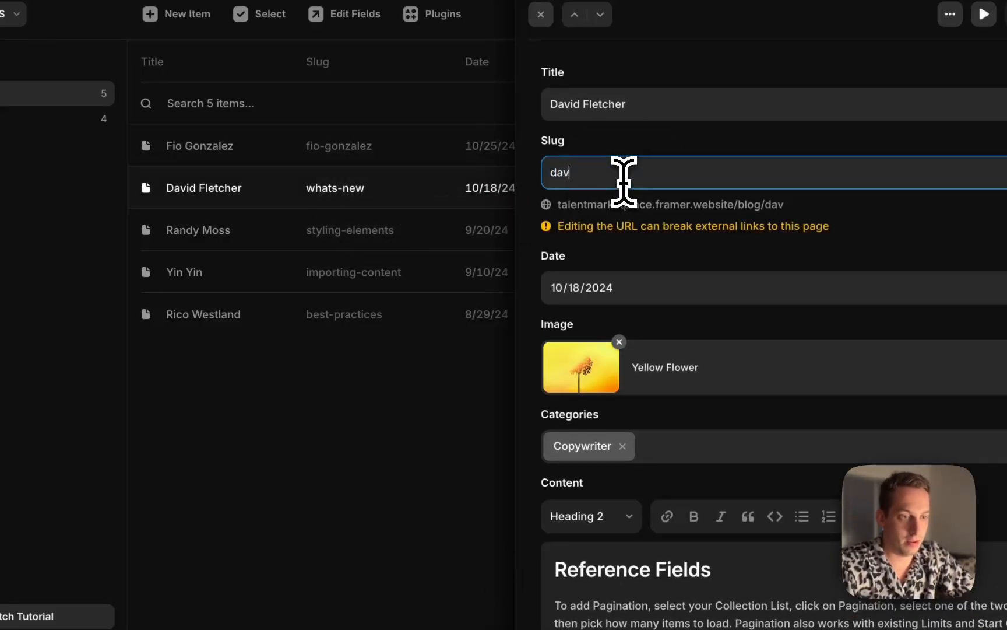
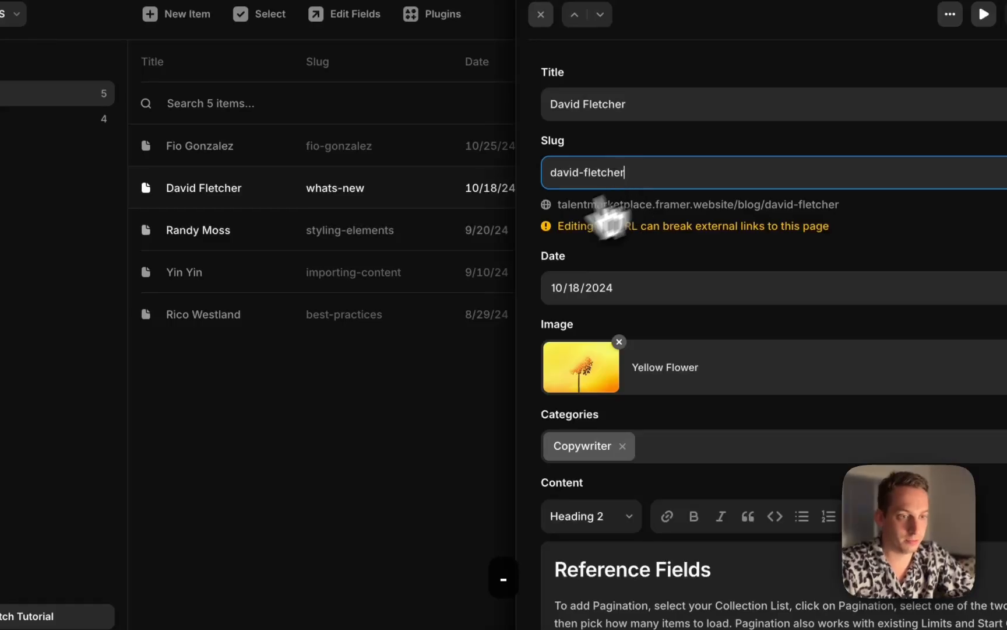
# Set the third talent's slug to the talent's name in lowercase, hyphen-separated
pyautogui.click(344, 236)
pyautogui.tripleClick(682, 175)
pyautogui.write('rand')
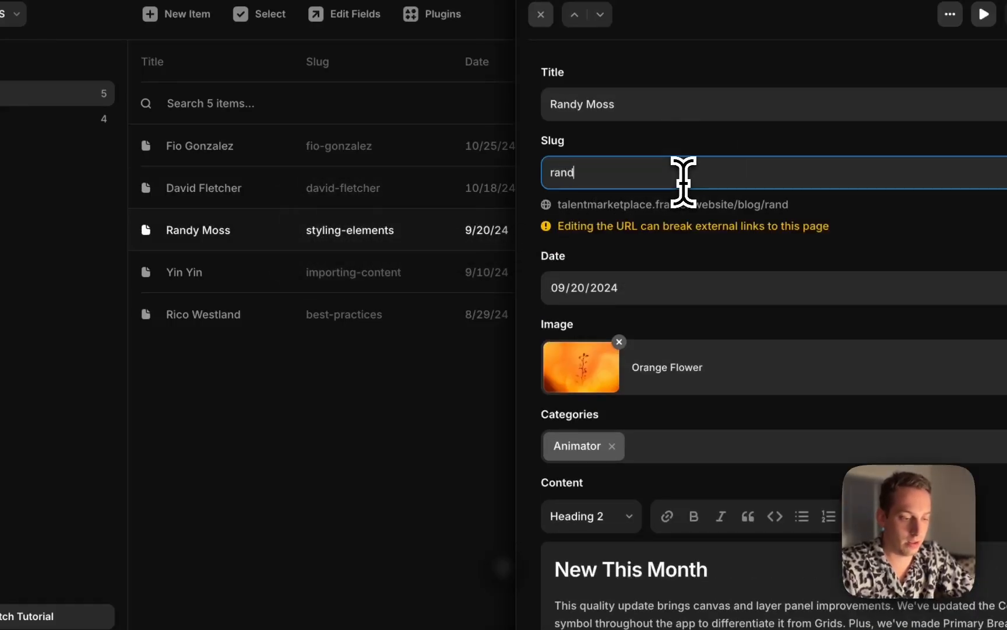
pyautogui.write('y-moss')
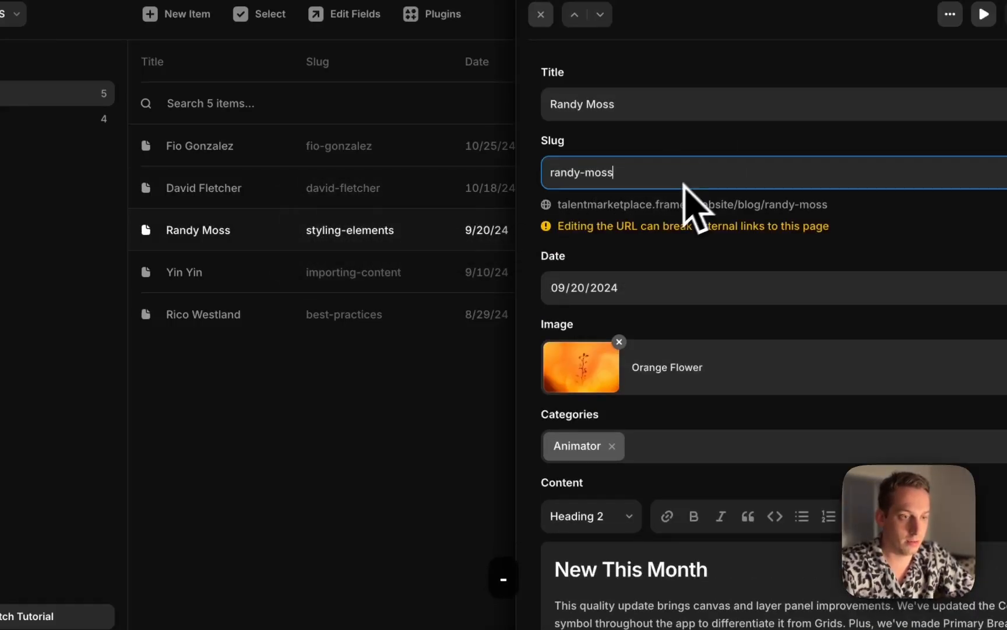
# Set the fourth talent's slug to the talent's name in lowercase, hyphen-separated
pyautogui.click(416, 283)
pyautogui.tripleClick(644, 169)
pyautogui.write('yin-')
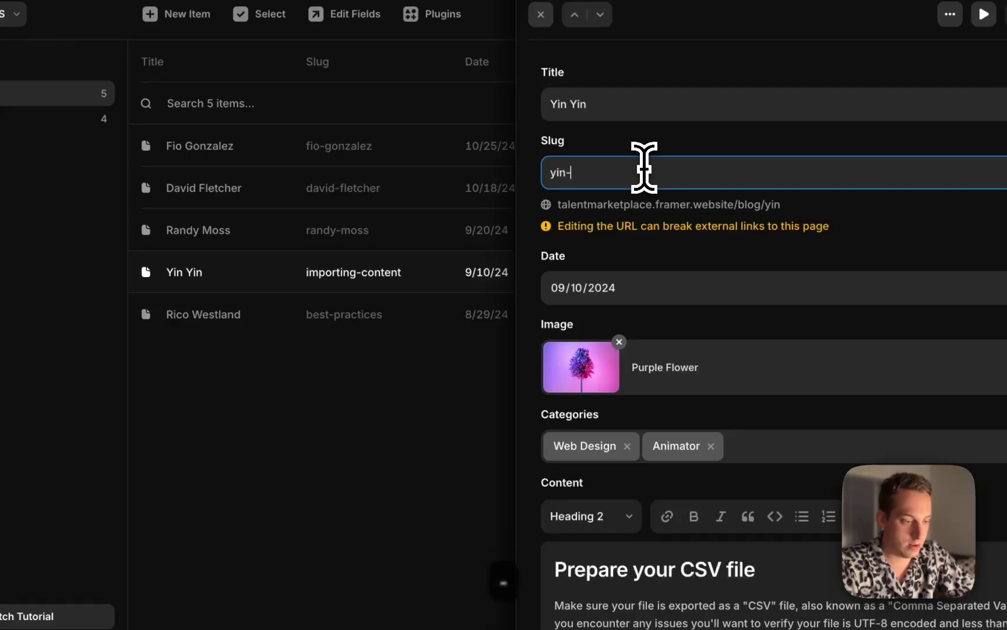
pyautogui.write('yin')
pyautogui.press('Return')
# Set the fifth talent's slug to the talent's name in lowercase, hyphen-separated
pyautogui.click(459, 317)
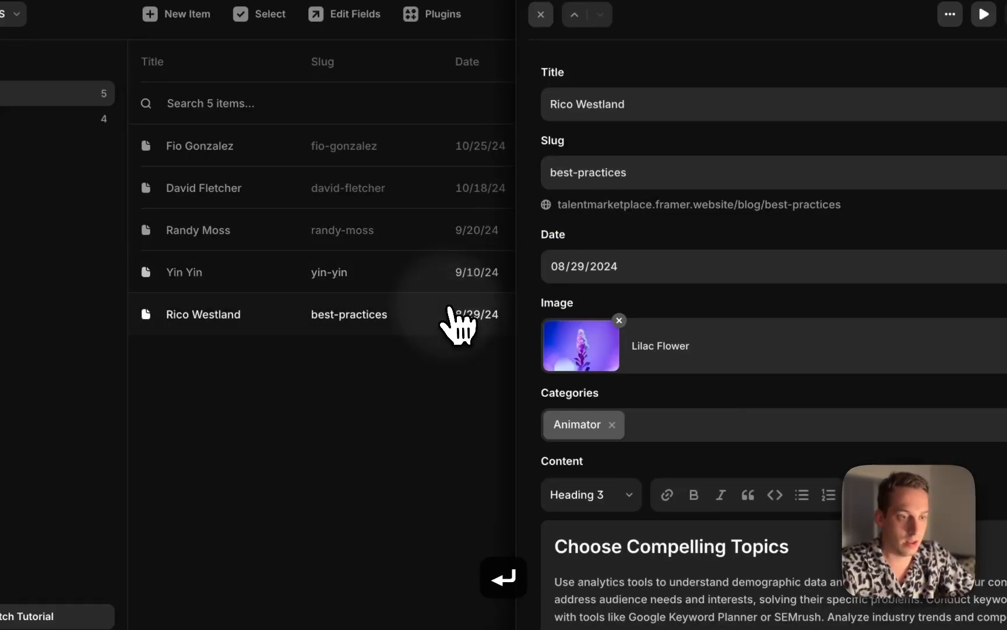
pyautogui.tripleClick(693, 172)
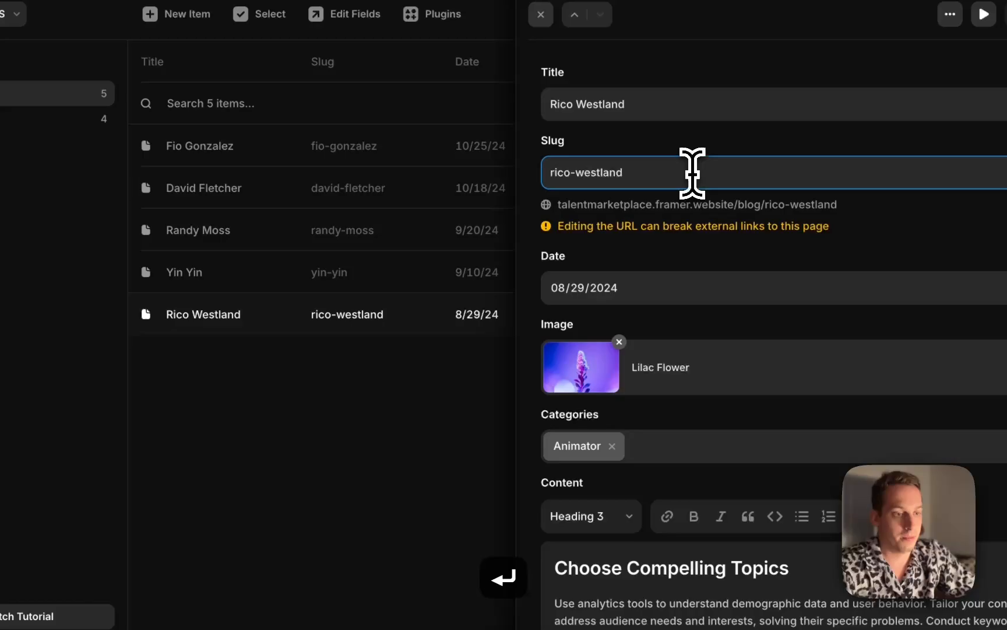
pyautogui.click(465, 351)
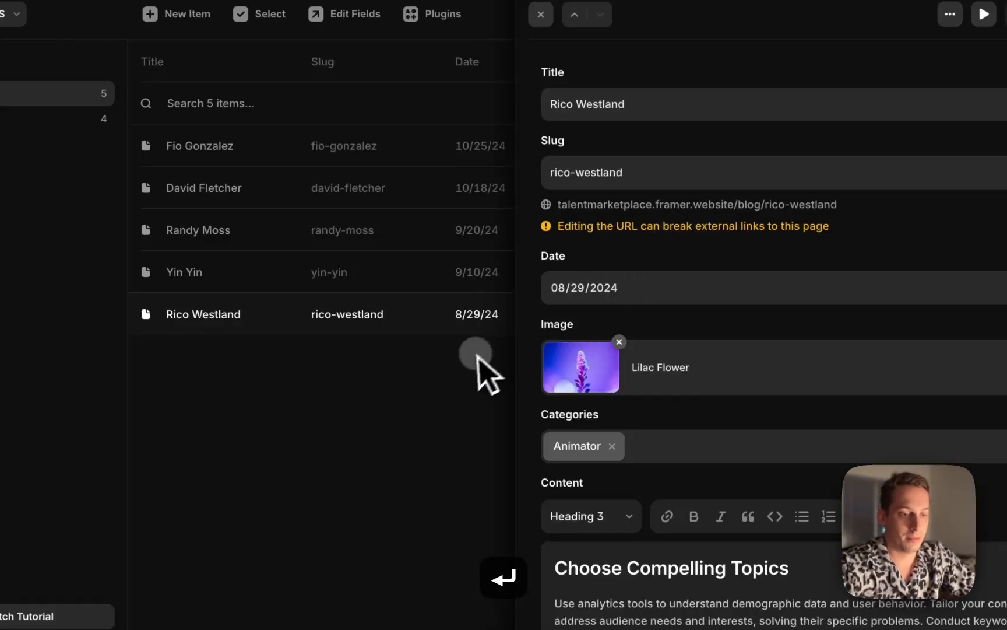
# Replace the first talent's image with an Unsplash photo found by searching for woman
pyautogui.click(273, 153)
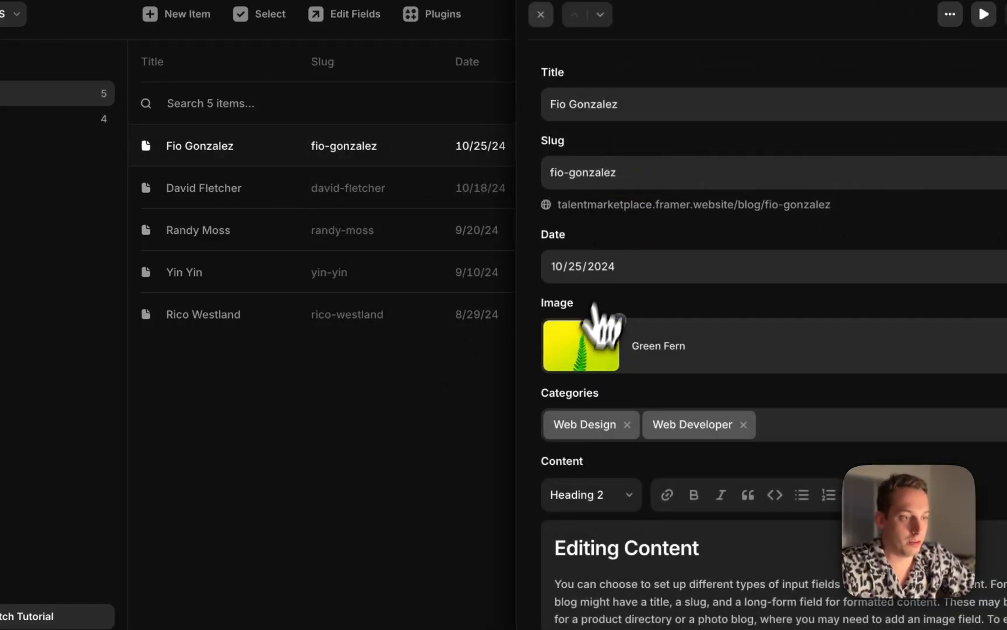
pyautogui.click(580, 350)
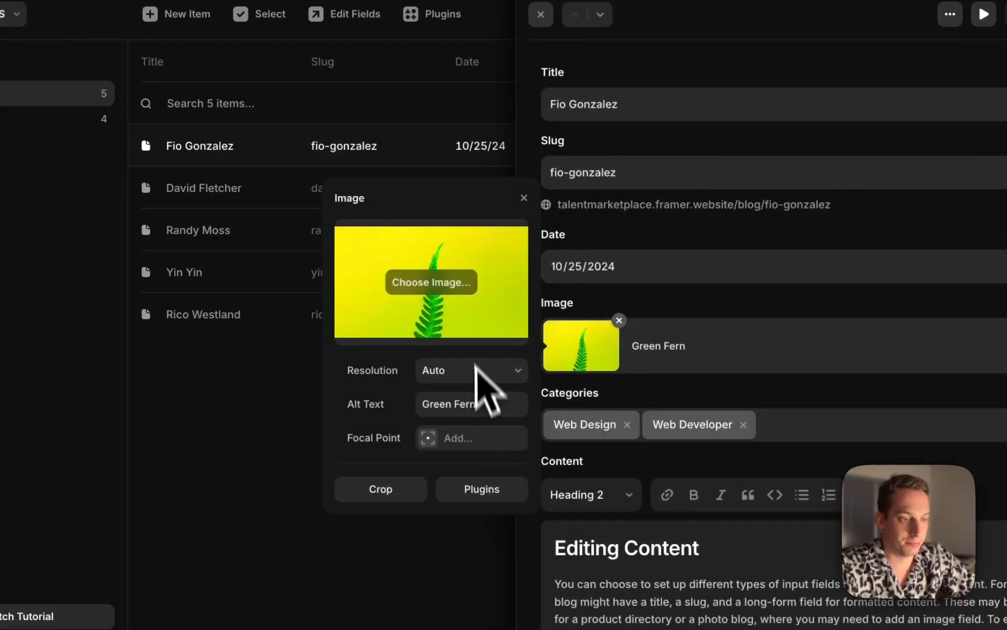
pyautogui.click(481, 486)
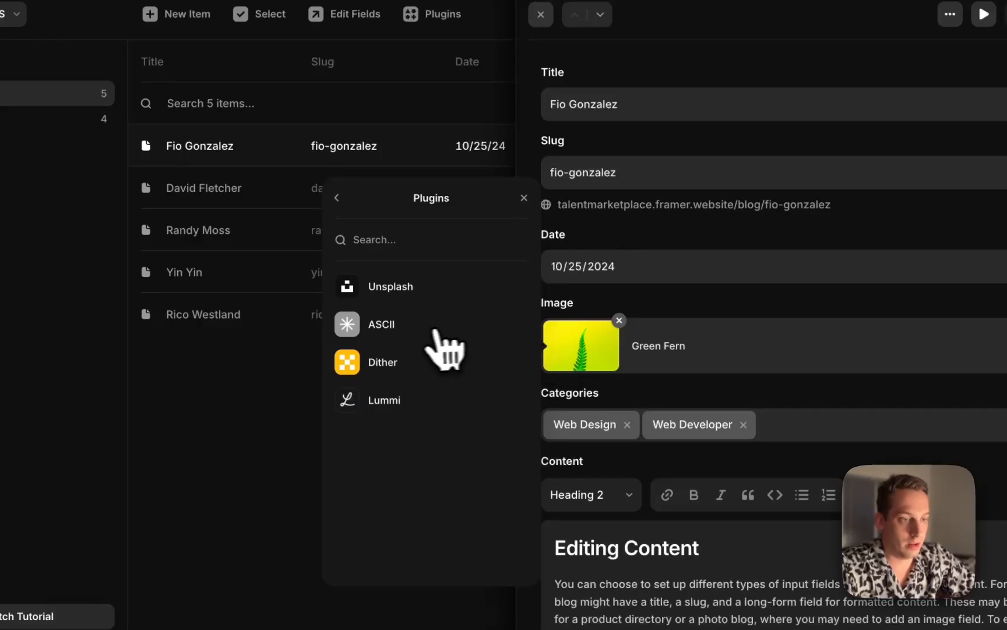
pyautogui.click(441, 287)
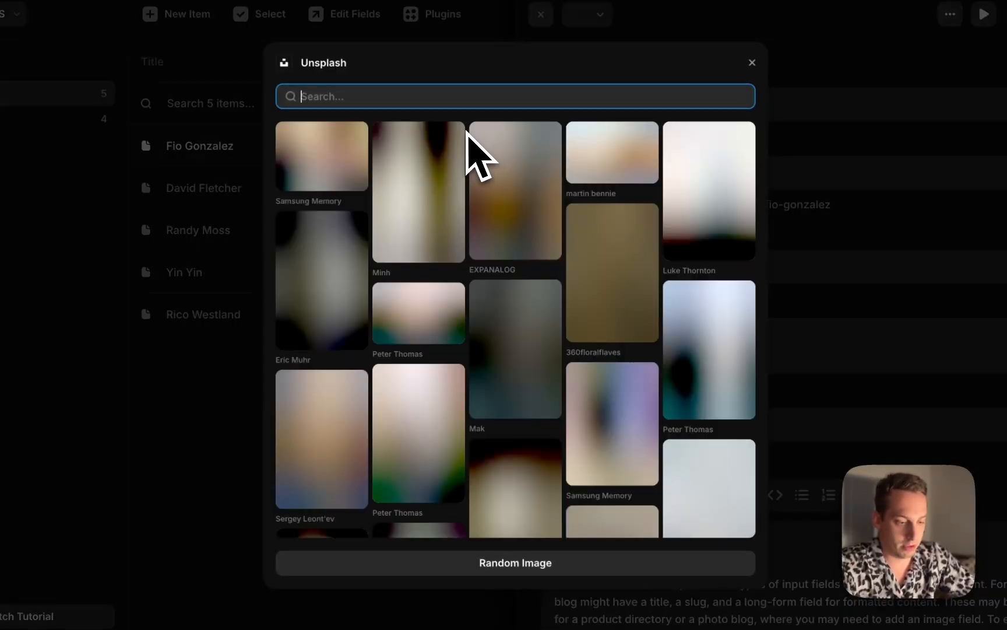
pyautogui.write('woman')
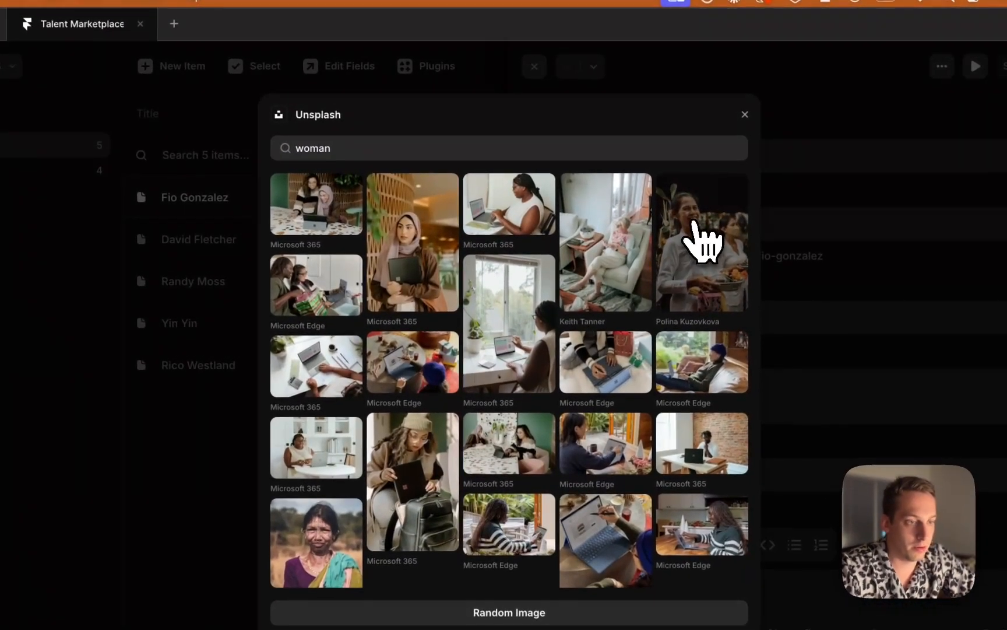
pyautogui.click(665, 209)
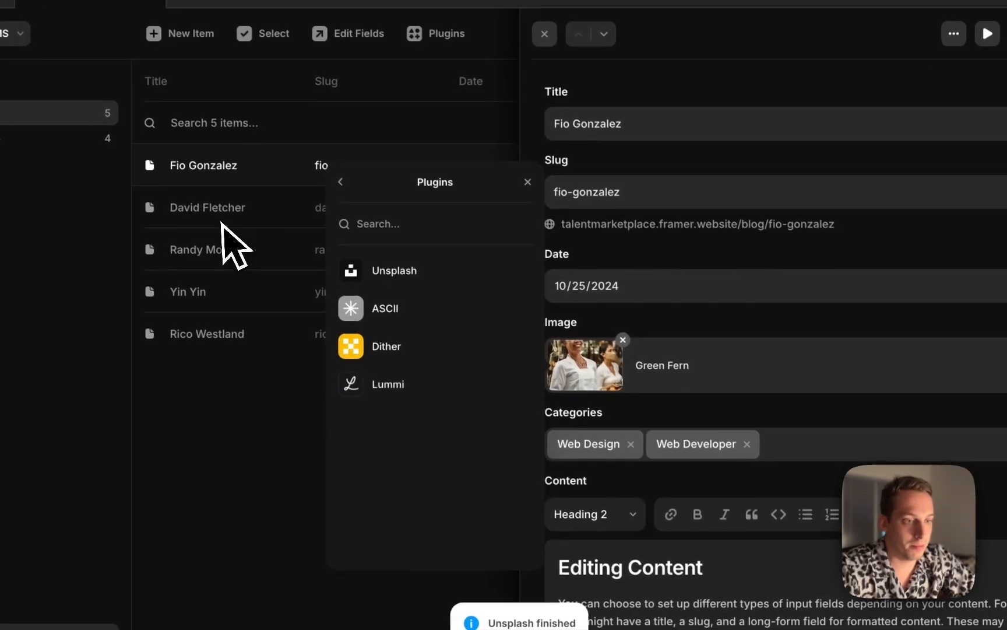
# Replace the second talent's image with an Unsplash photo found by searching for guy
pyautogui.click(246, 209)
pyautogui.click(597, 364)
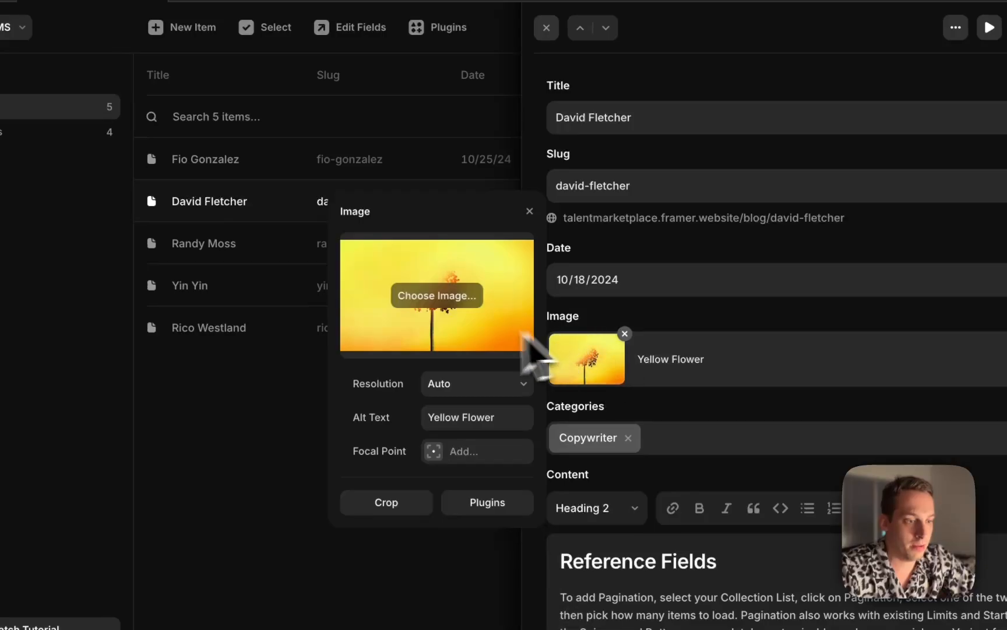
pyautogui.click(479, 513)
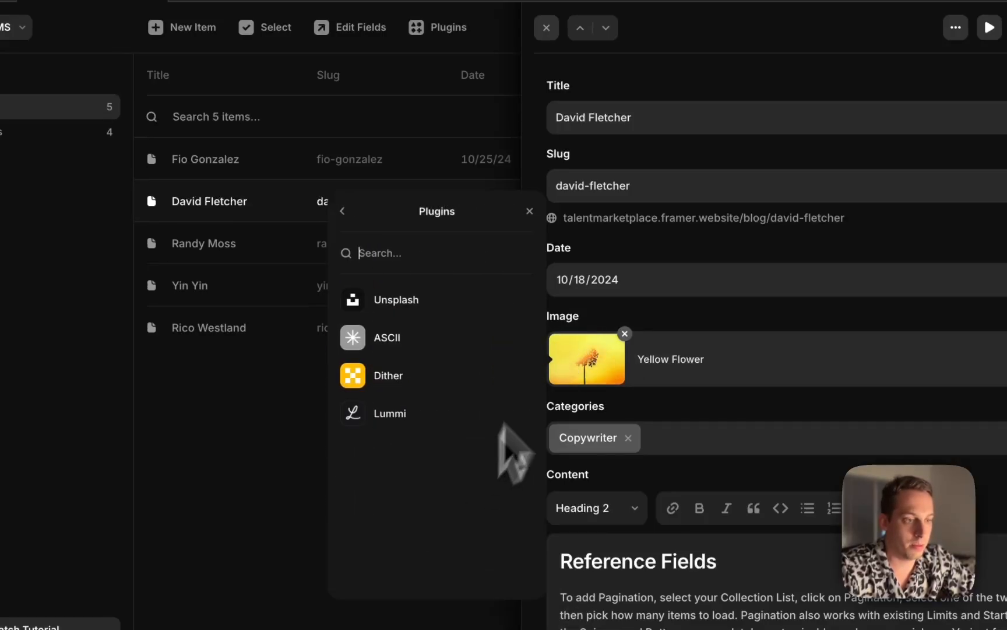
pyautogui.click(450, 314)
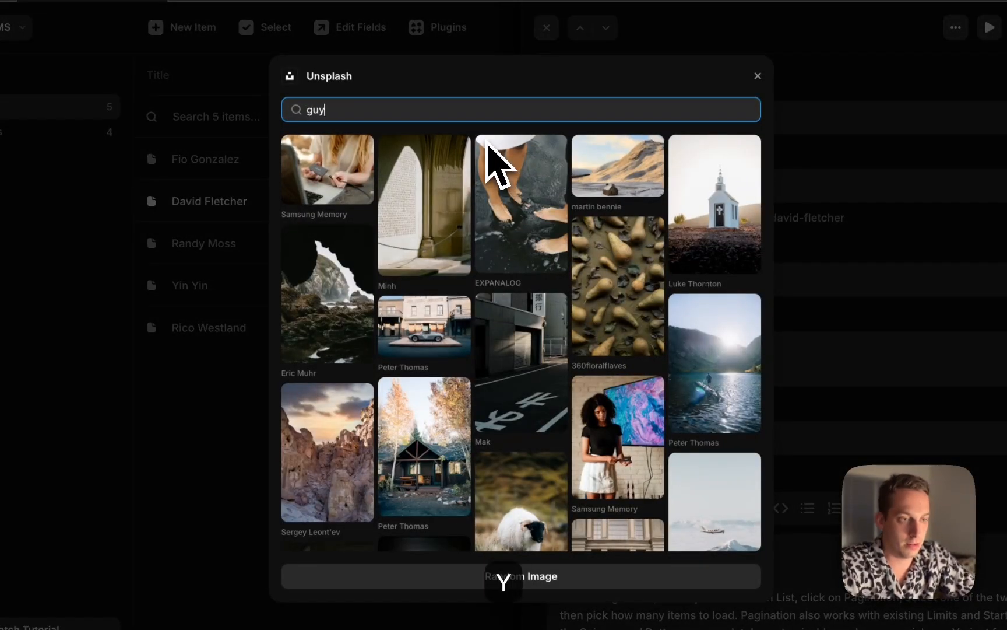
pyautogui.click(544, 188)
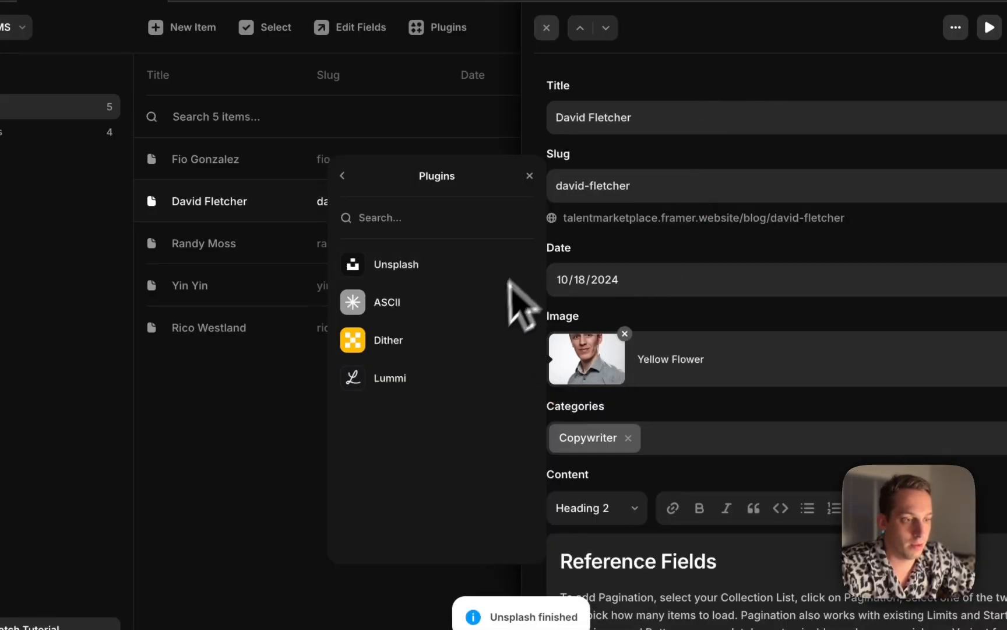
# Replace the third talent's image with an Unsplash portrait found by searching for guy
pyautogui.click(251, 252)
pyautogui.click(596, 376)
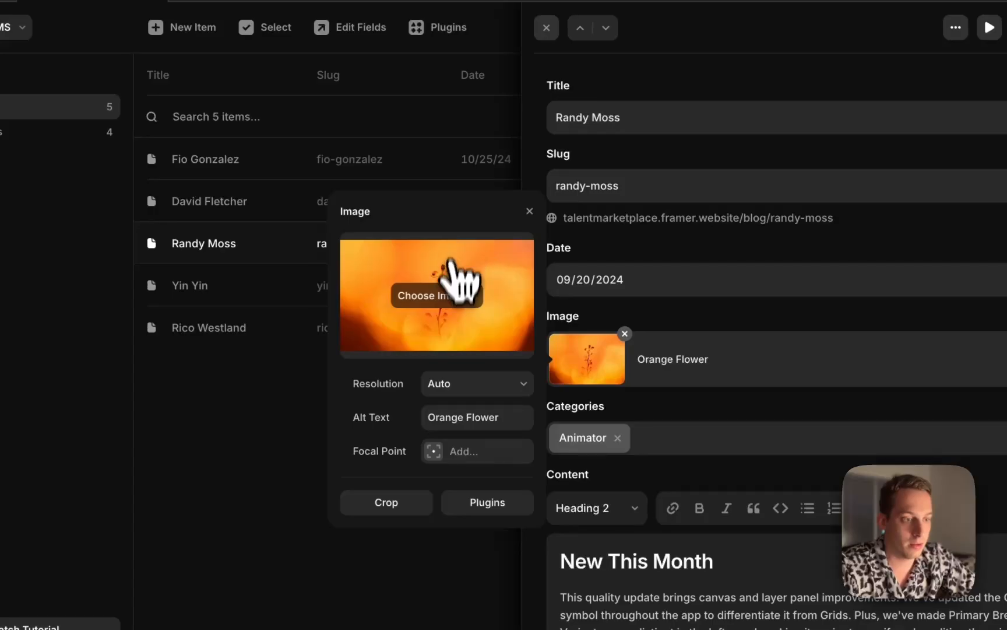
pyautogui.click(457, 328)
pyautogui.click(744, 478)
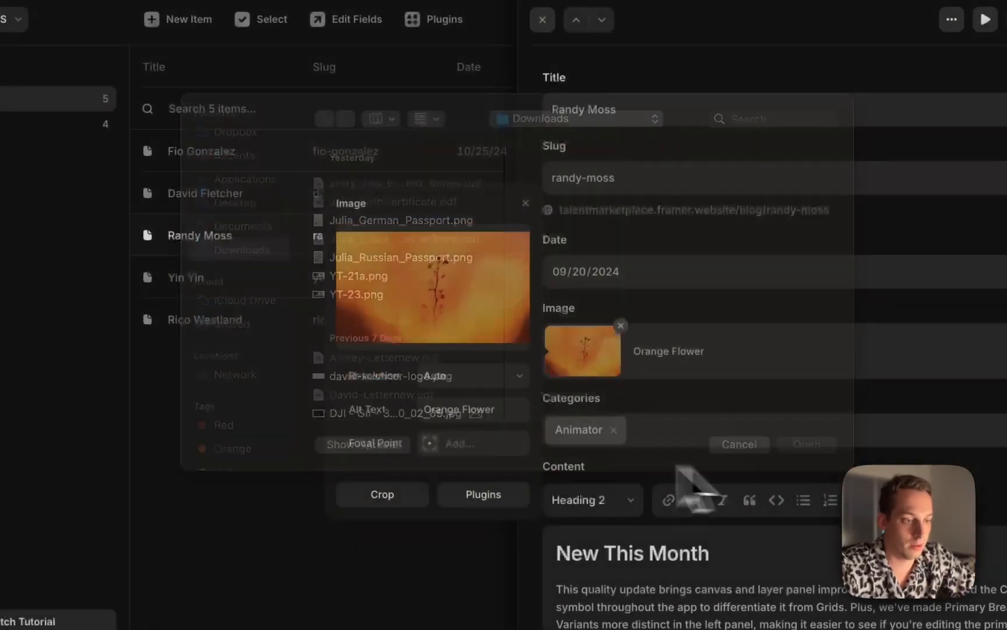
pyautogui.click(468, 496)
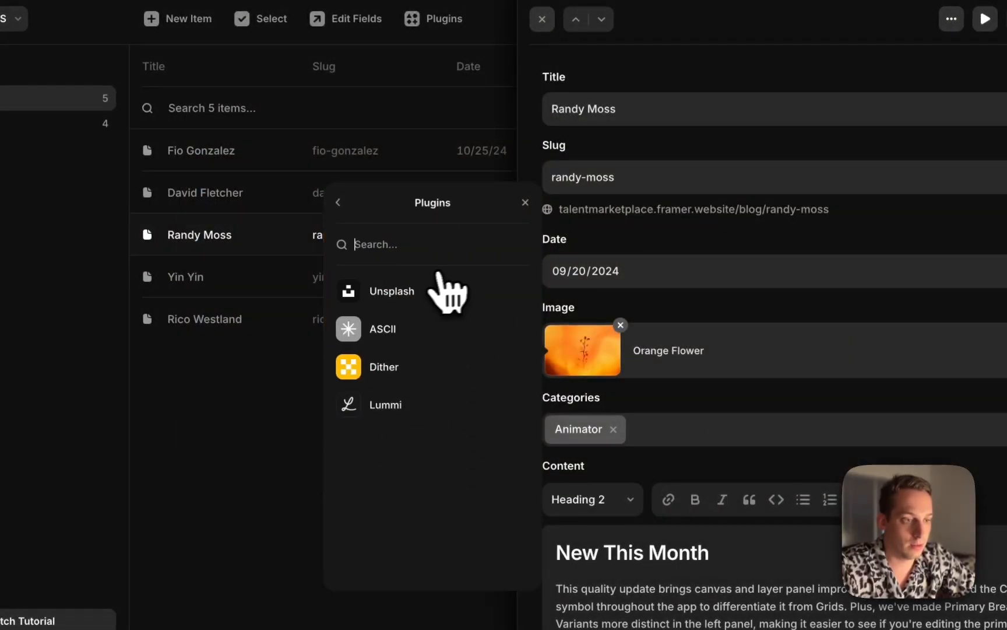
pyautogui.click(449, 291)
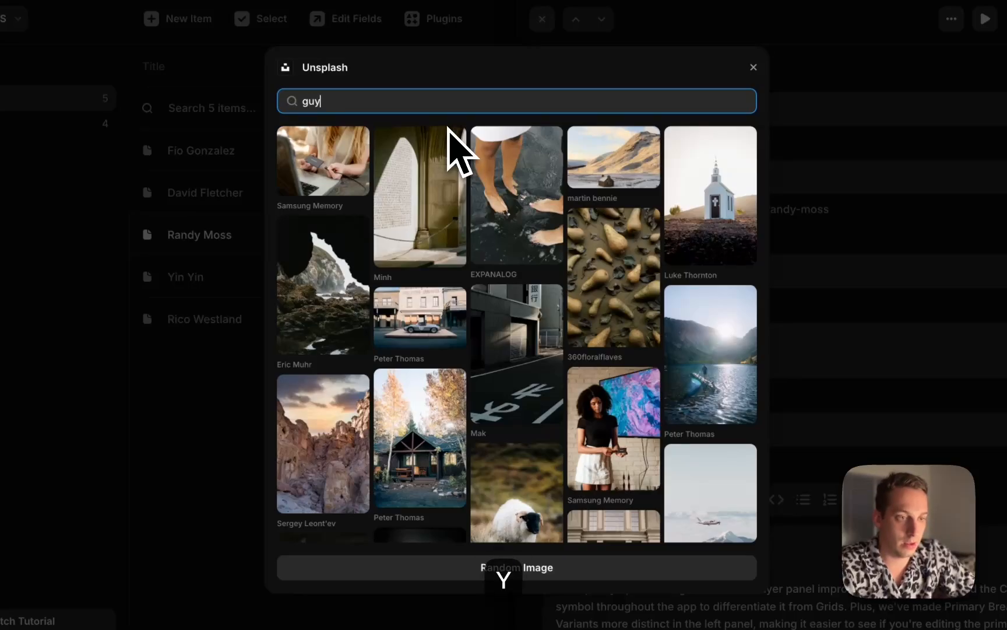
pyautogui.write('guy')
pyautogui.press('Return')
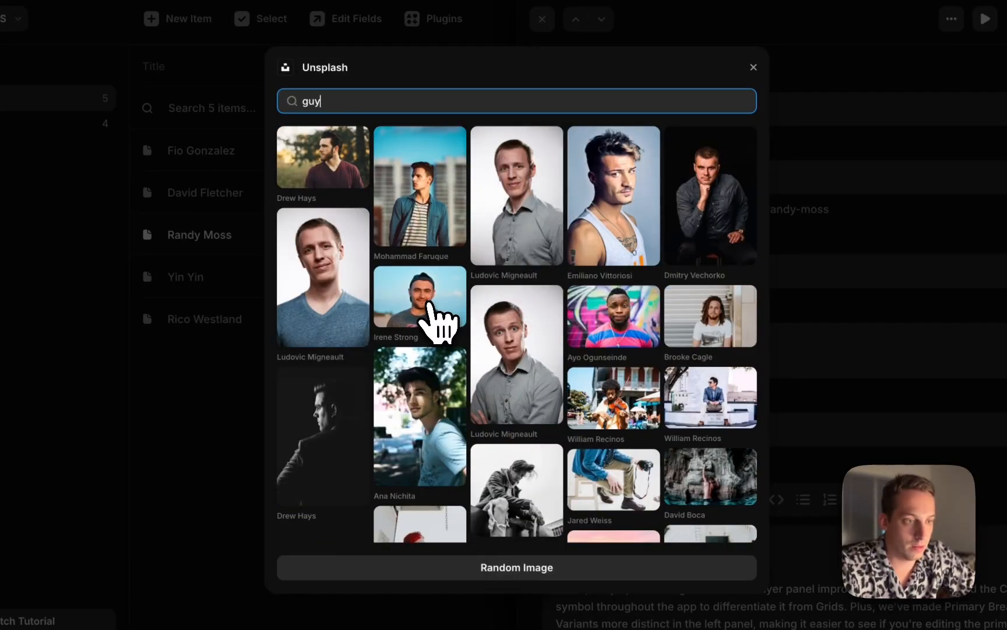
pyautogui.click(429, 304)
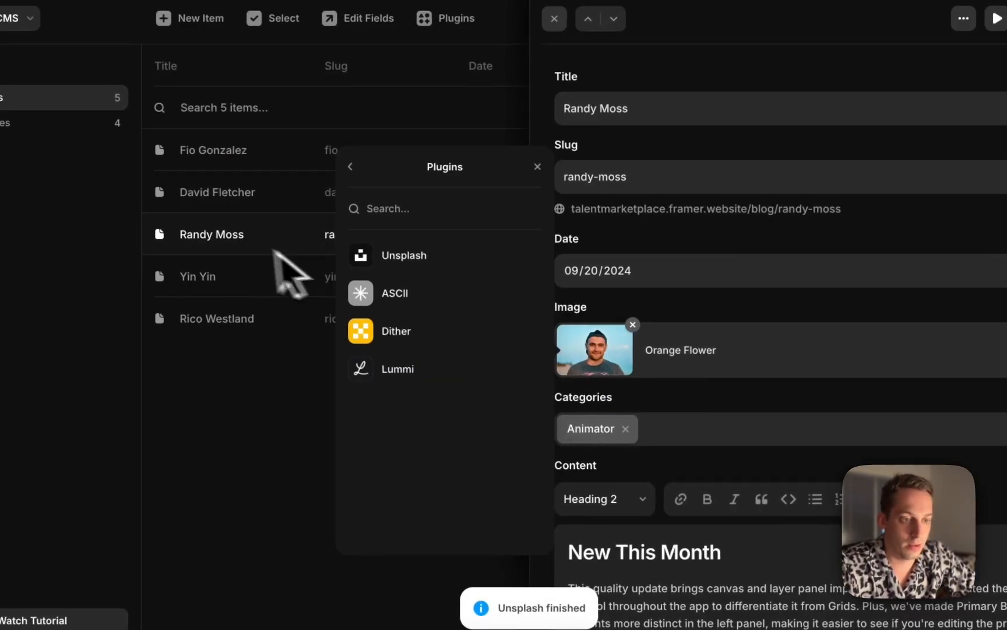
# Replace the fourth talent's image with an Unsplash photo found by searching for asian woman
pyautogui.click(274, 251)
pyautogui.click(242, 279)
pyautogui.click(612, 349)
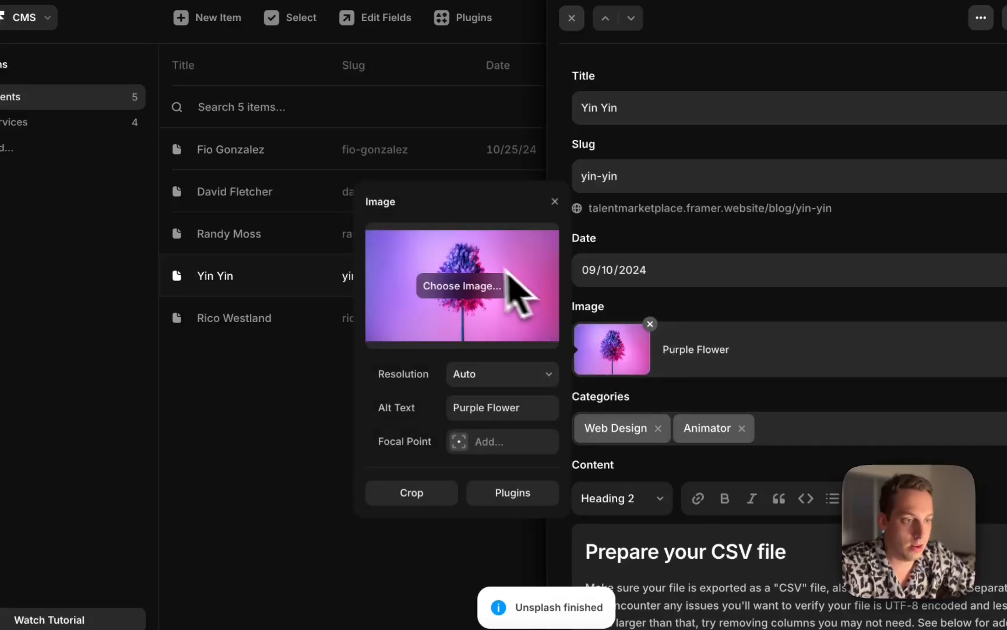
pyautogui.click(493, 494)
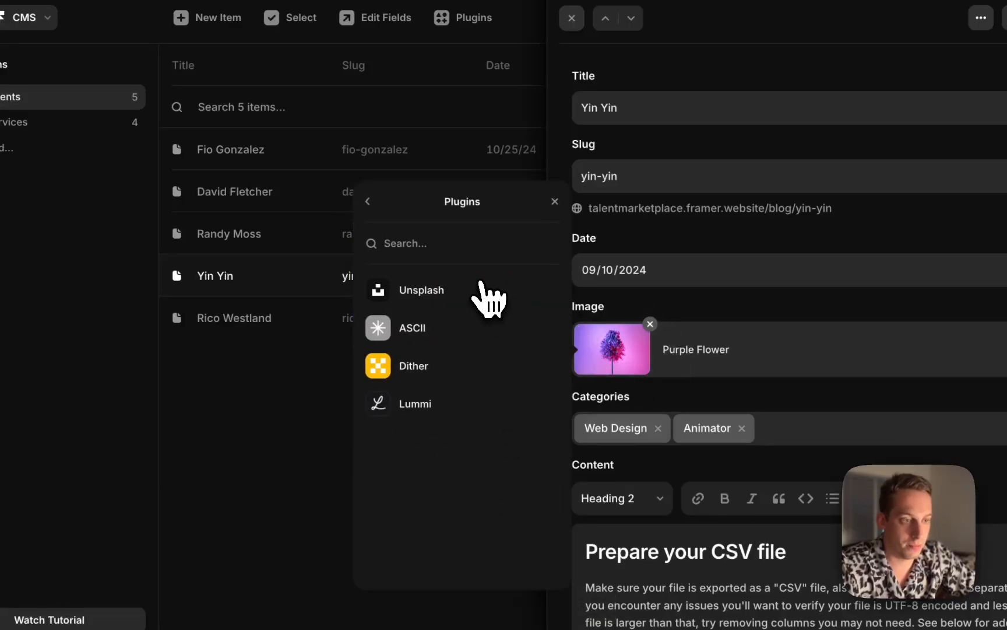
pyautogui.click(482, 289)
pyautogui.write('asian ')
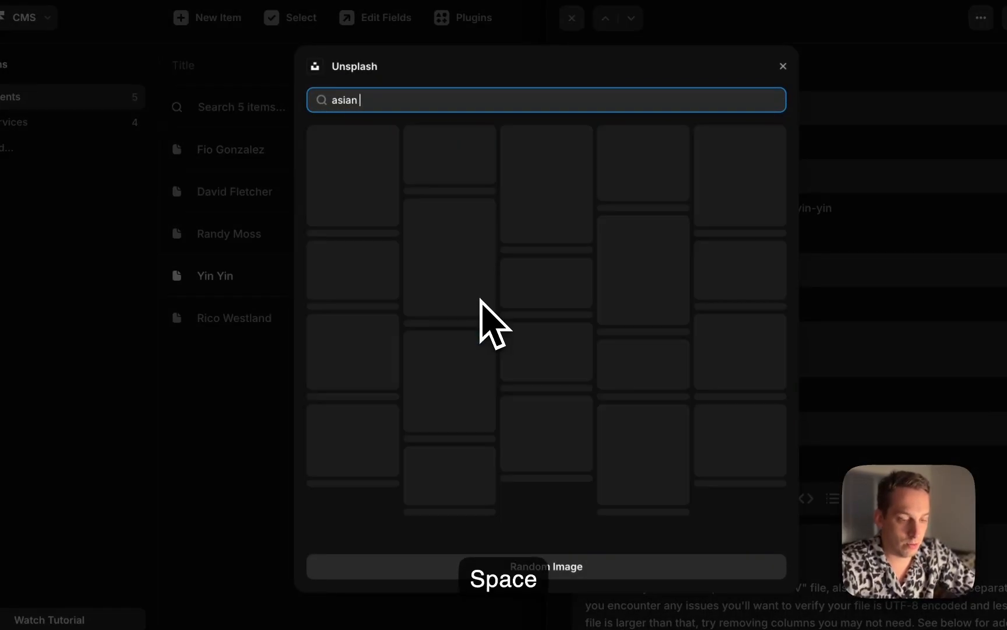
pyautogui.write('woman')
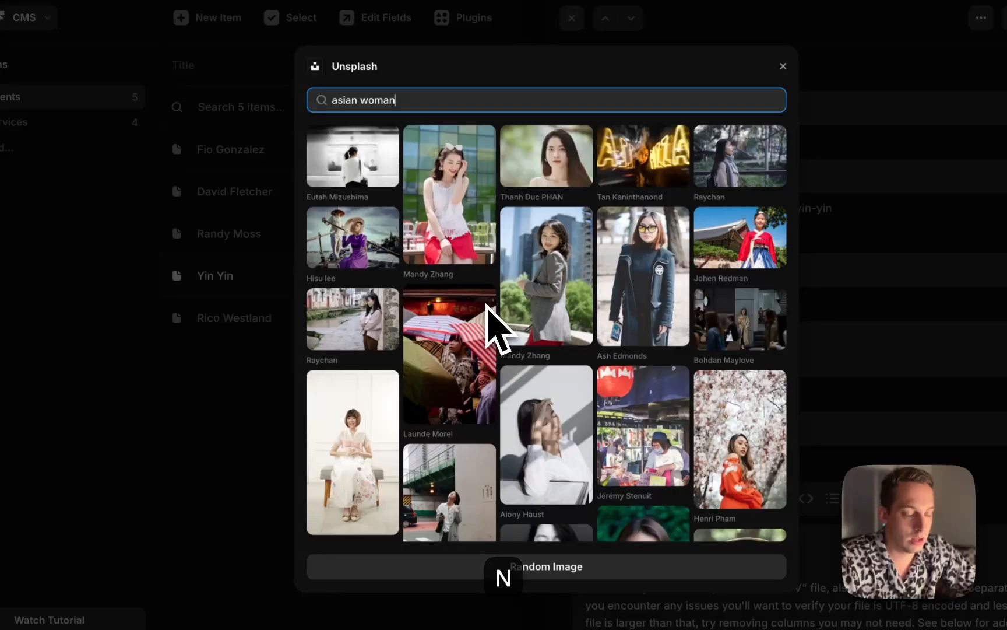
pyautogui.click(458, 197)
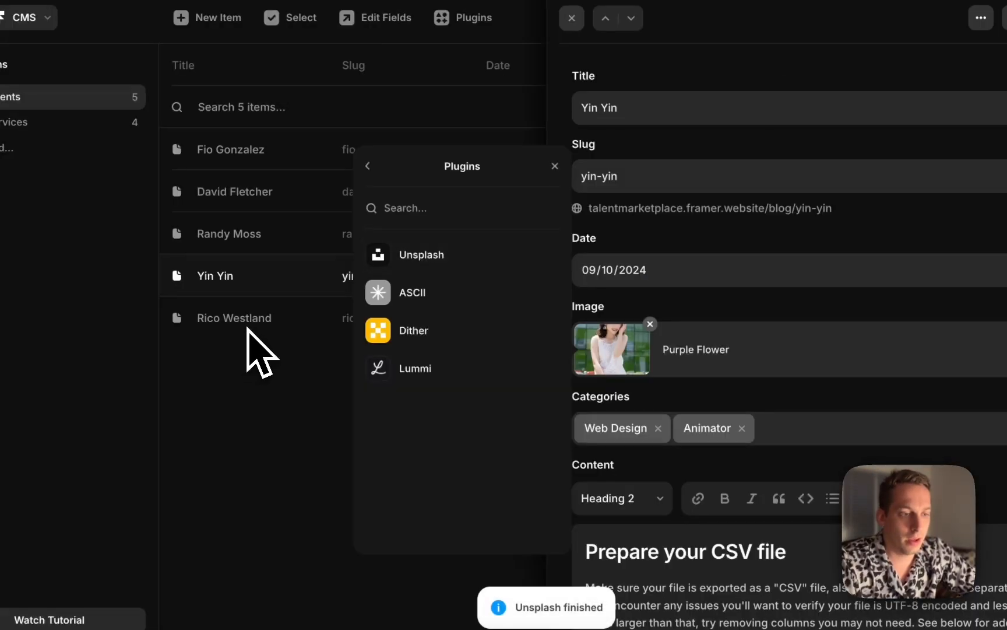
# Replace the fifth talent's image with an Unsplash portrait from the guy search and close the item editor
pyautogui.click(264, 317)
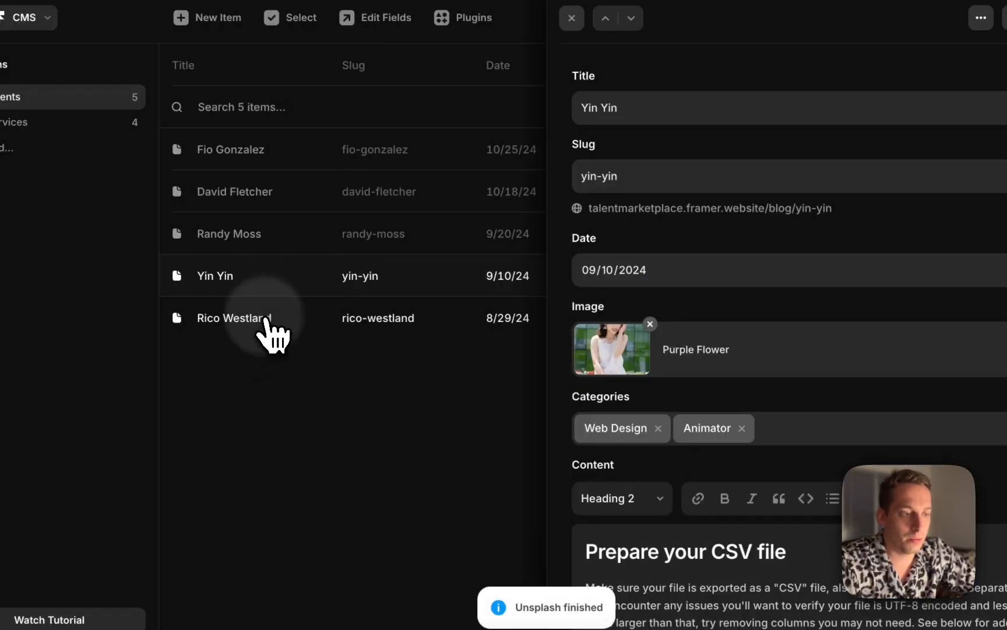
pyautogui.click(615, 350)
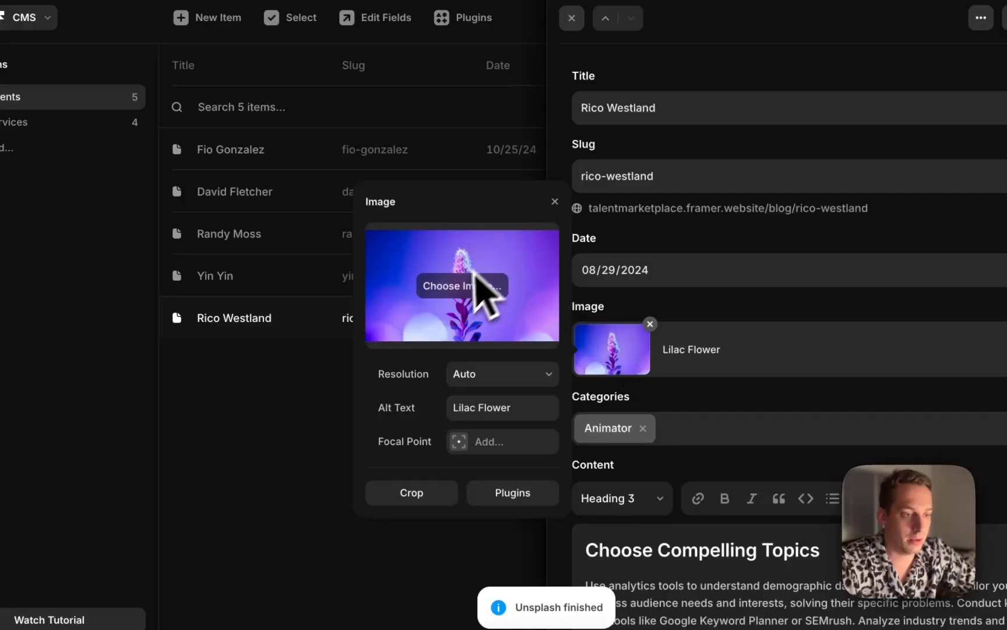
pyautogui.click(513, 492)
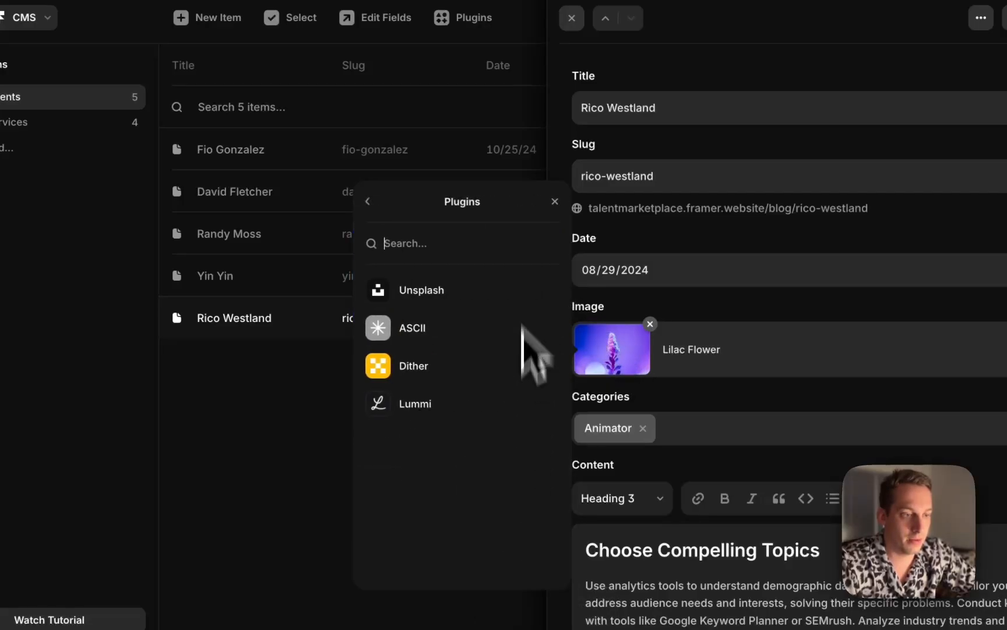
pyautogui.click(467, 291)
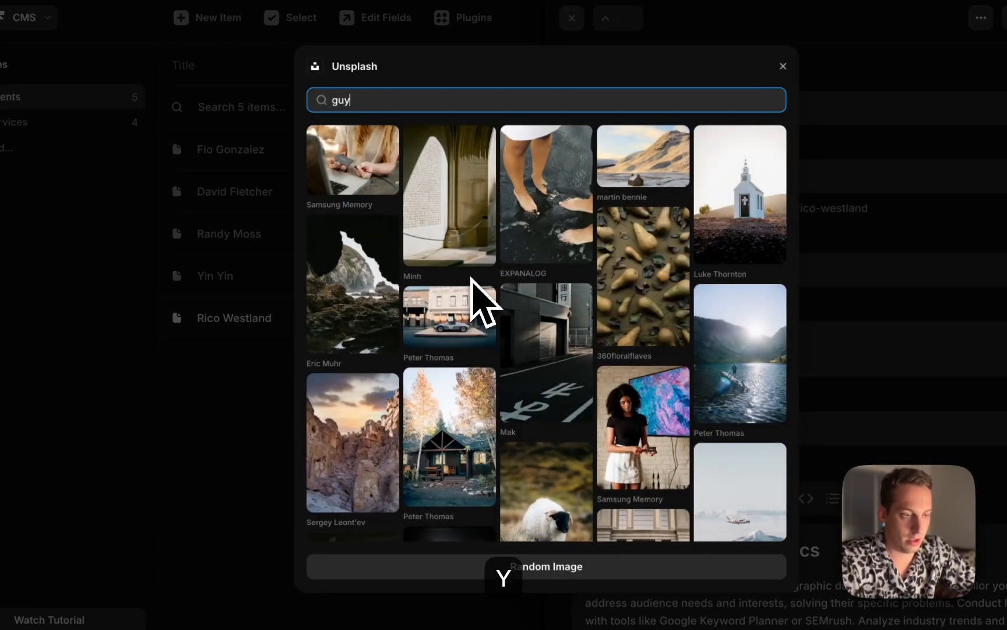
pyautogui.click(669, 335)
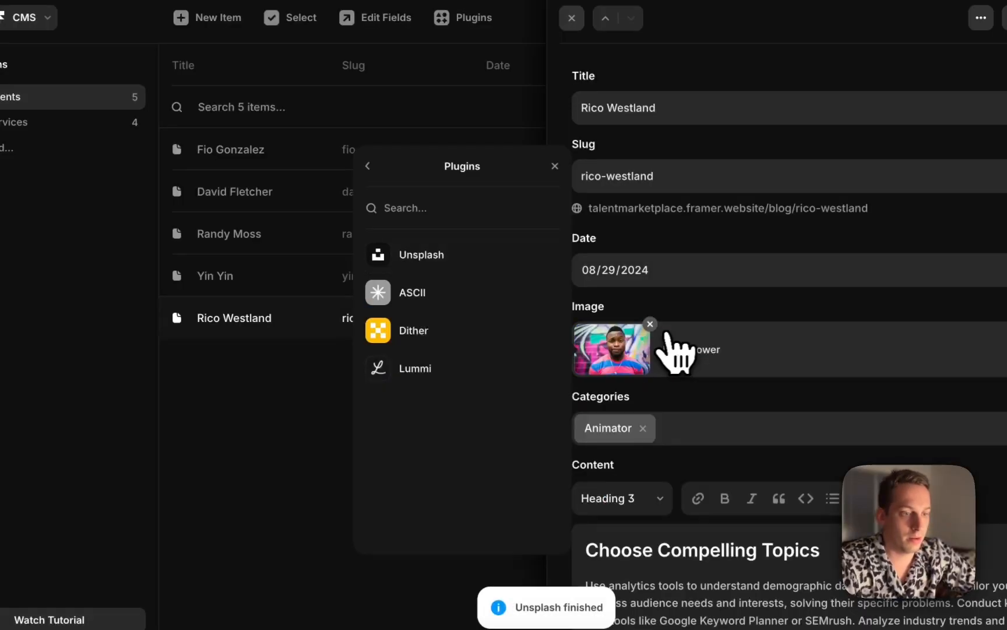
pyautogui.click(266, 418)
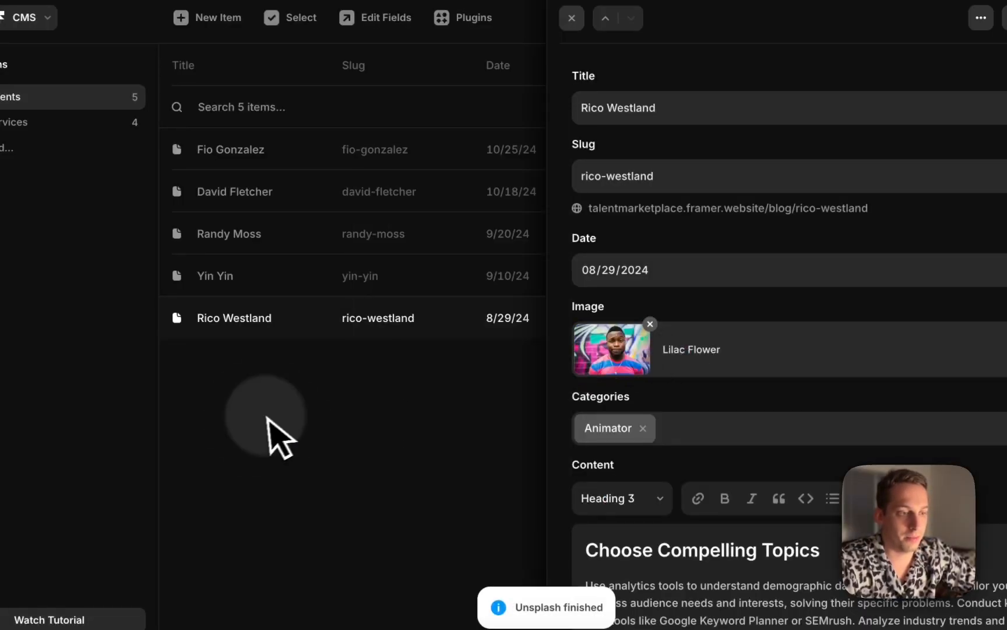
pyautogui.click(377, 389)
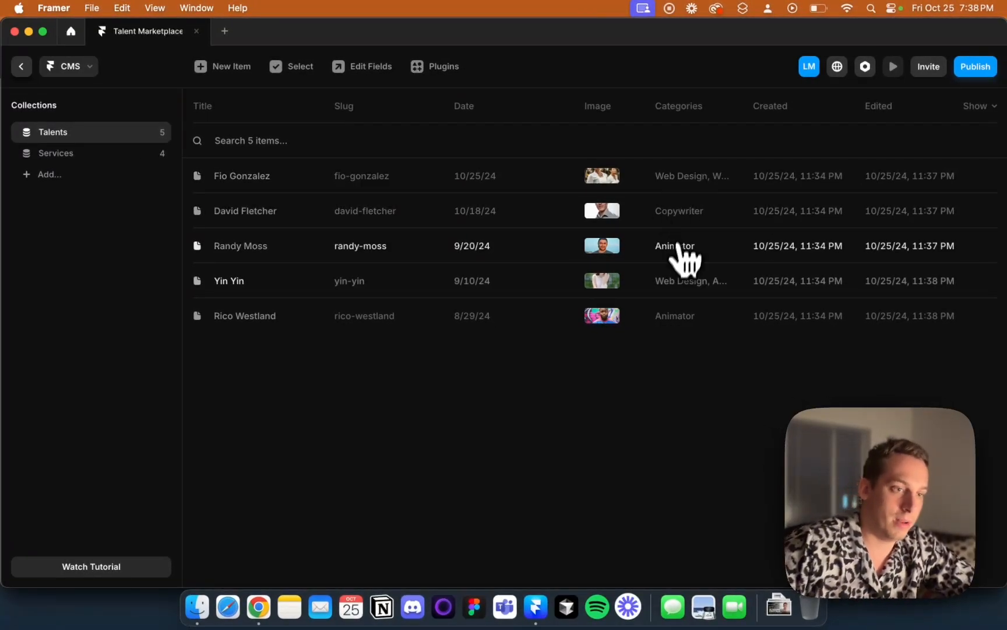
pyautogui.click(403, 182)
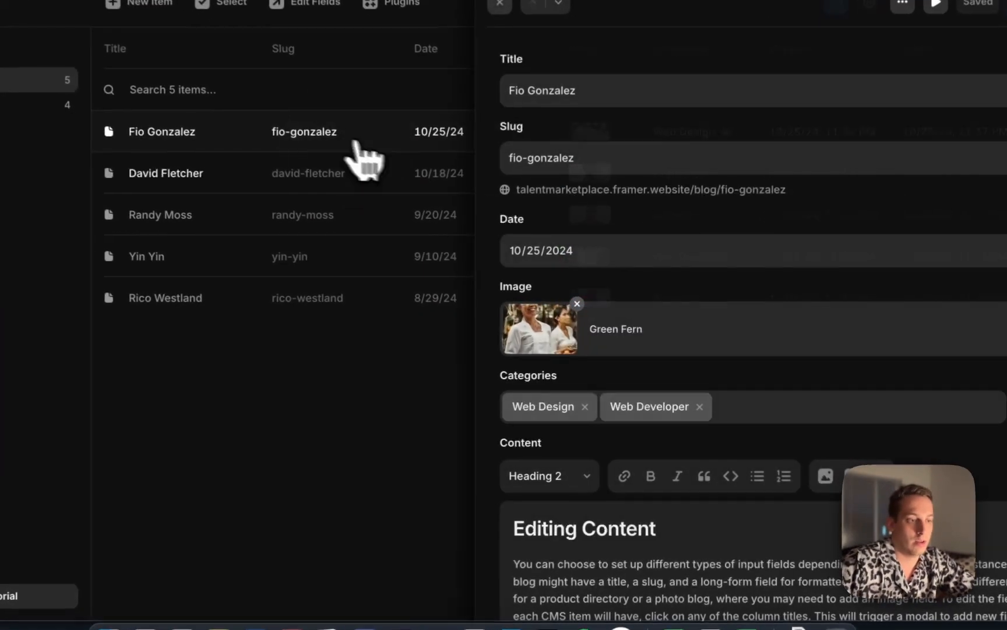
pyautogui.scroll(-10, 776, 412)
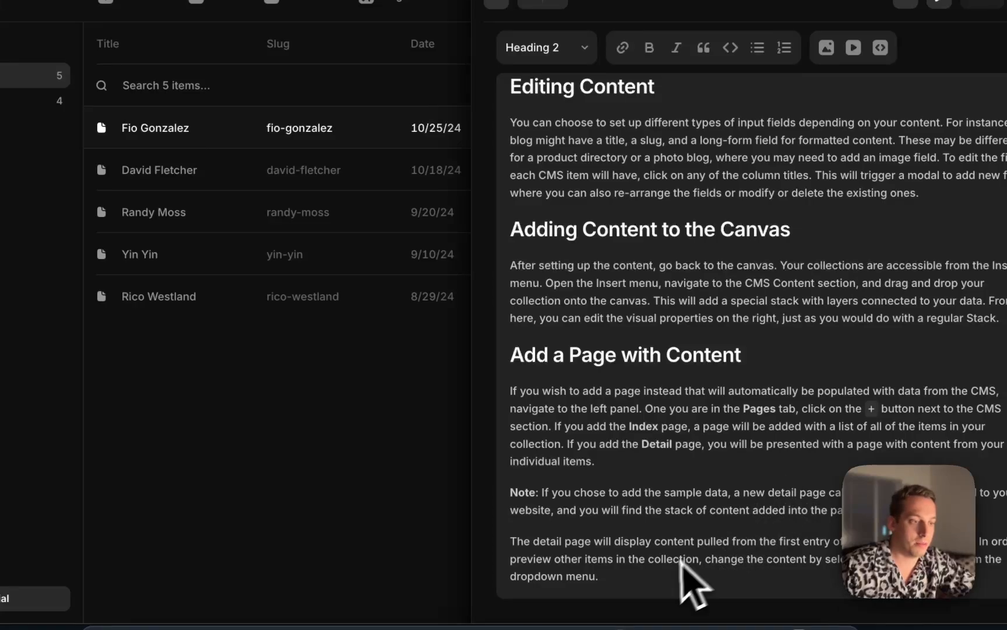
pyautogui.moveTo(651, 600); pyautogui.dragTo(513, 104)
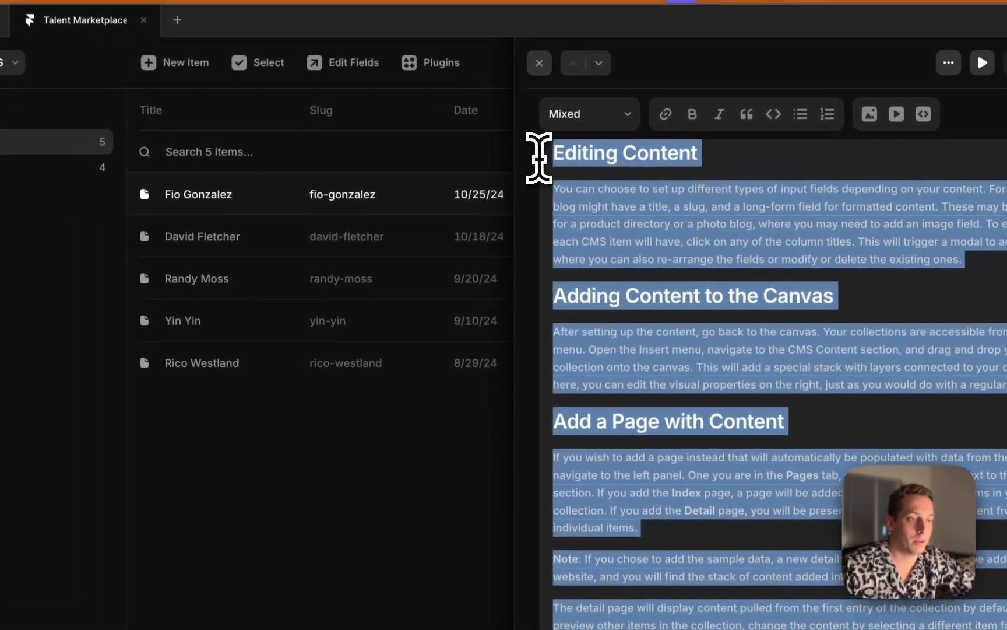
pyautogui.scroll(6, 591, 161)
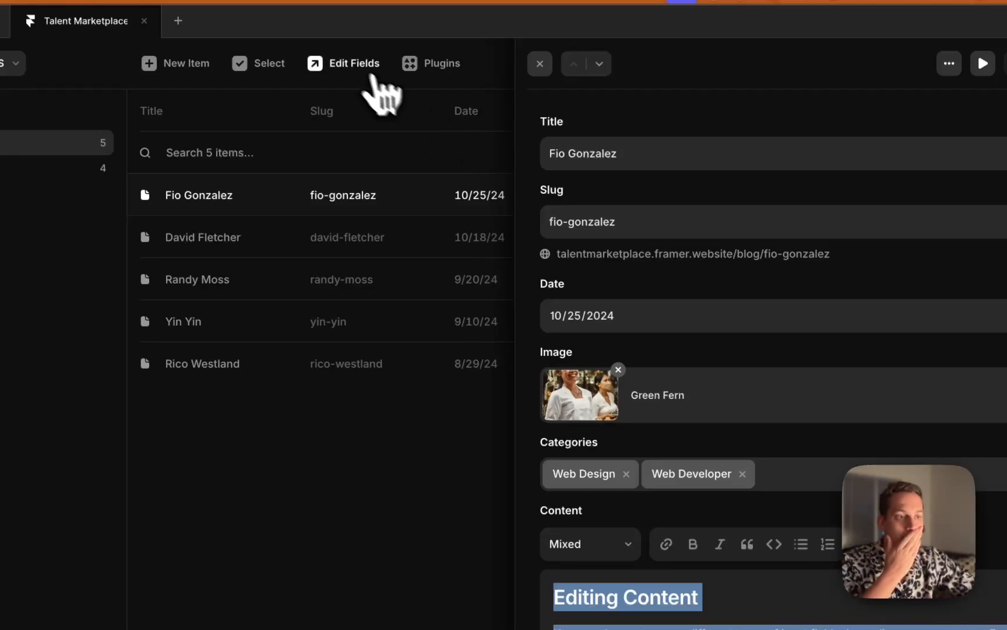
# Open the Talents collection's field settings and rename the Date field to Date joined
pyautogui.click(356, 64)
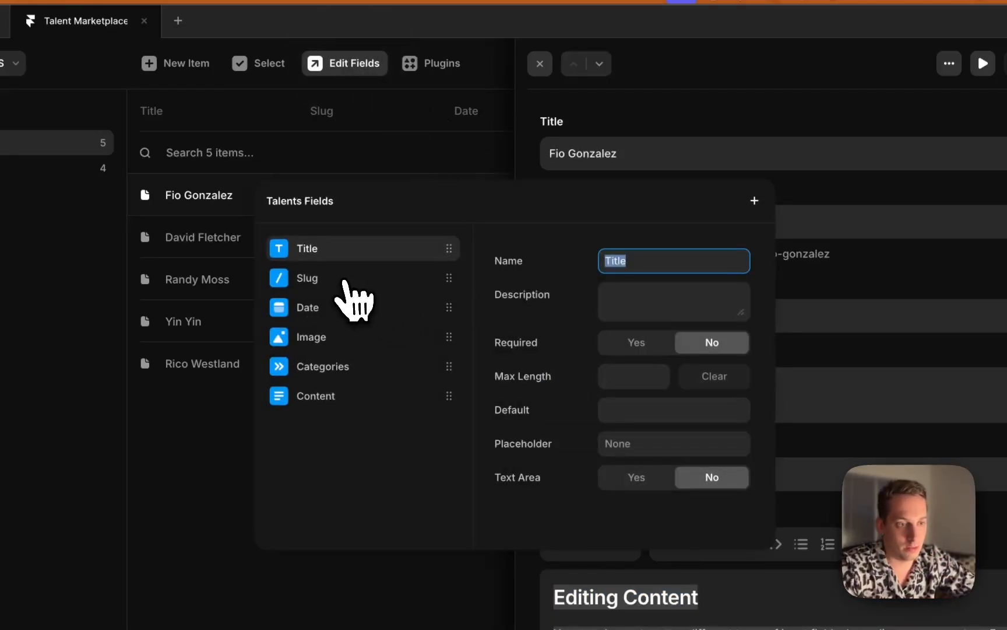
pyautogui.click(338, 284)
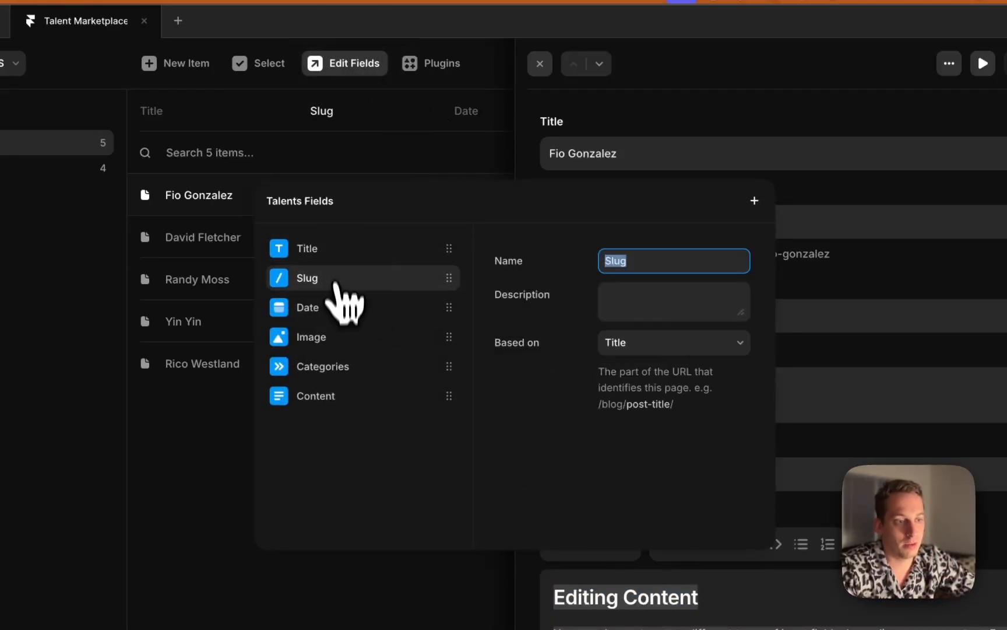
pyautogui.click(337, 309)
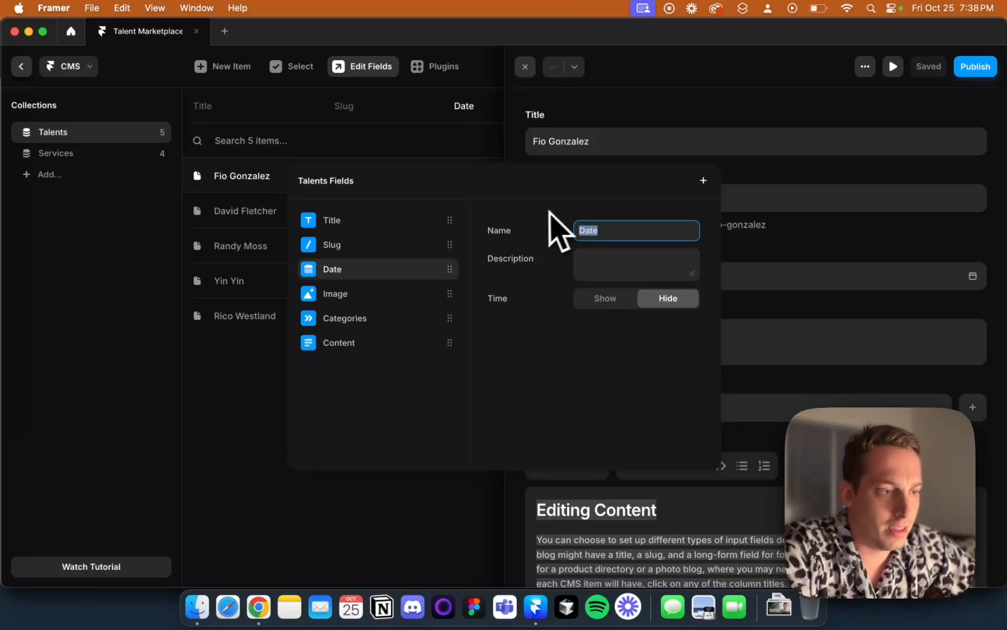
pyautogui.press('Right')
pyautogui.write('jo')
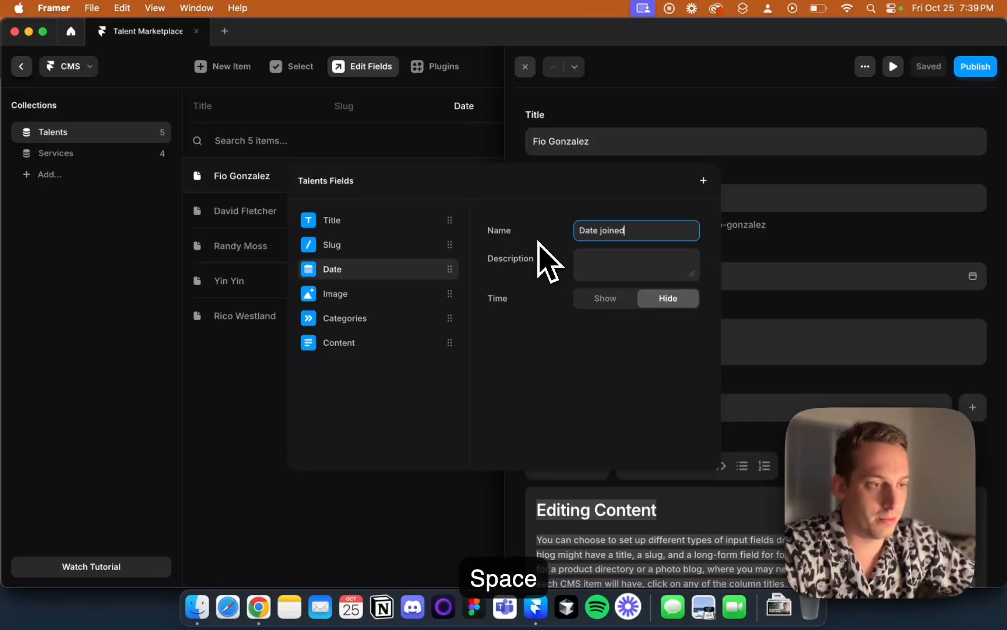
pyautogui.write('ined')
pyautogui.press('Return')
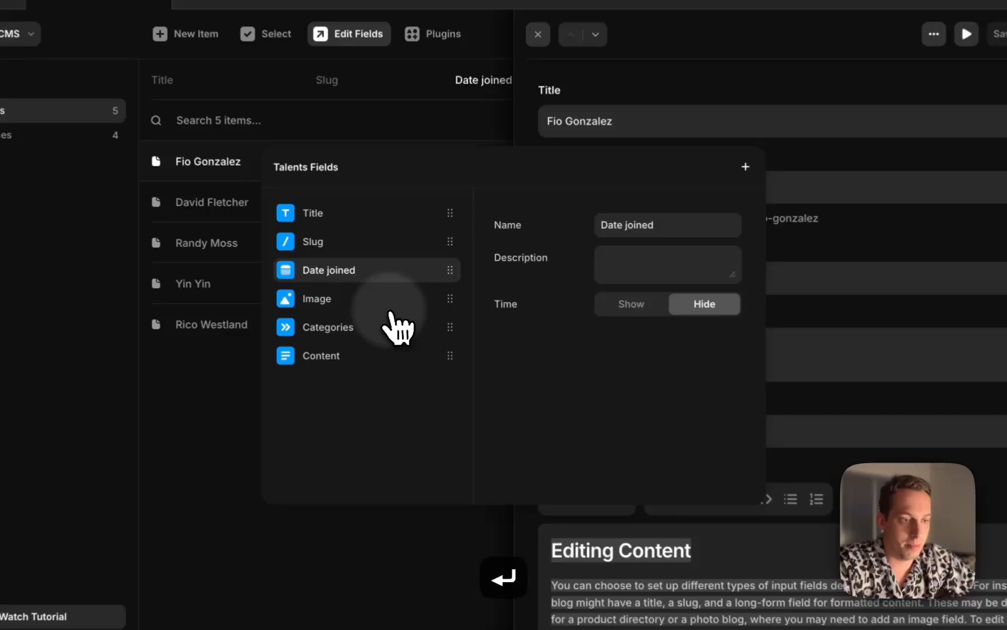
# Rename the Image field to Profile image and move on to the Categories field
pyautogui.click(394, 297)
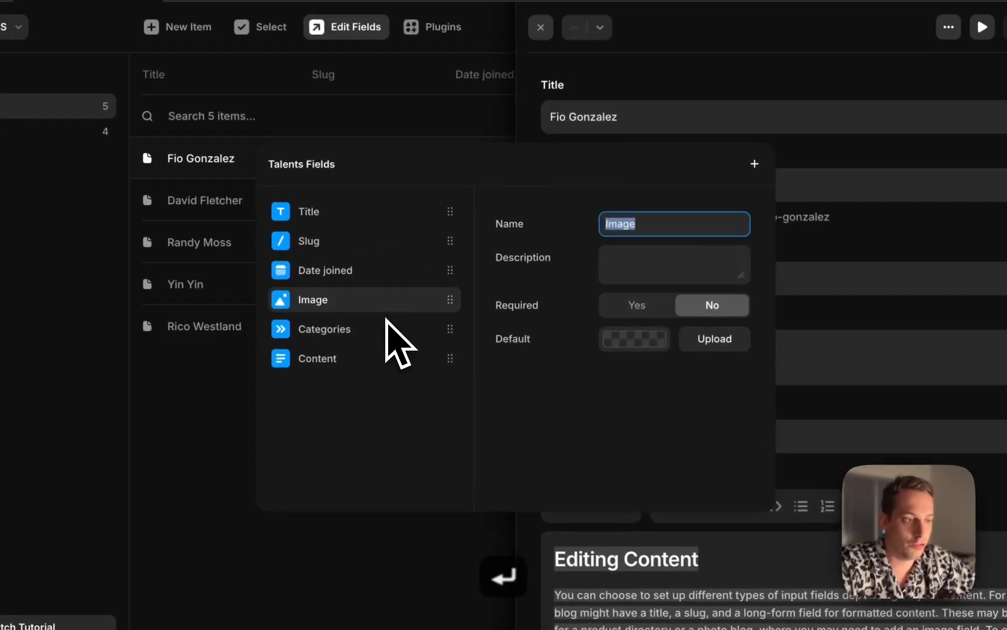
pyautogui.write('Por')
pyautogui.press('BackSpace')
pyautogui.press('BackSpace')
pyautogui.write('r')
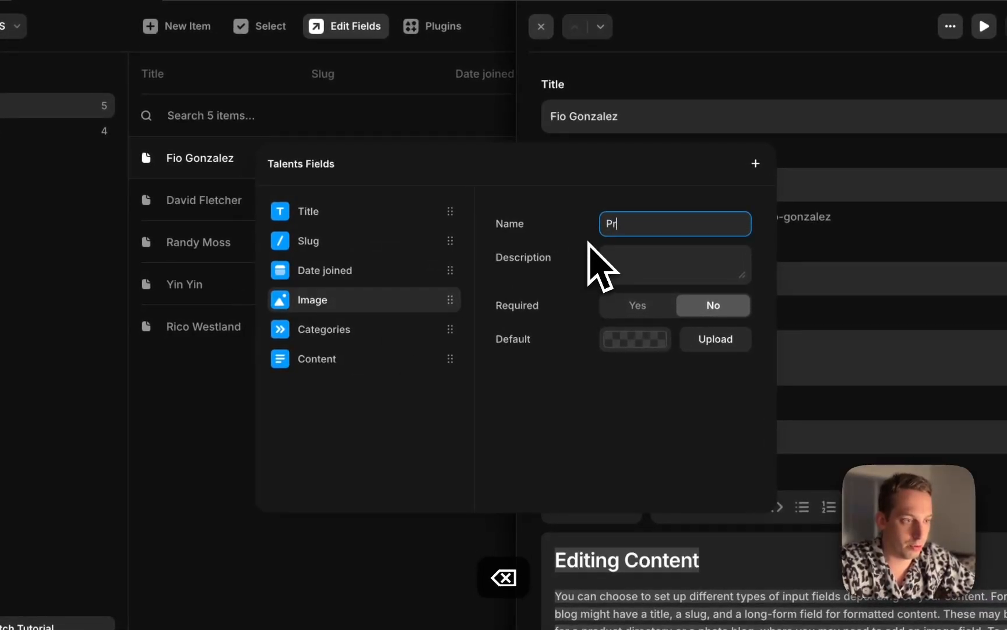
pyautogui.write('ofile image')
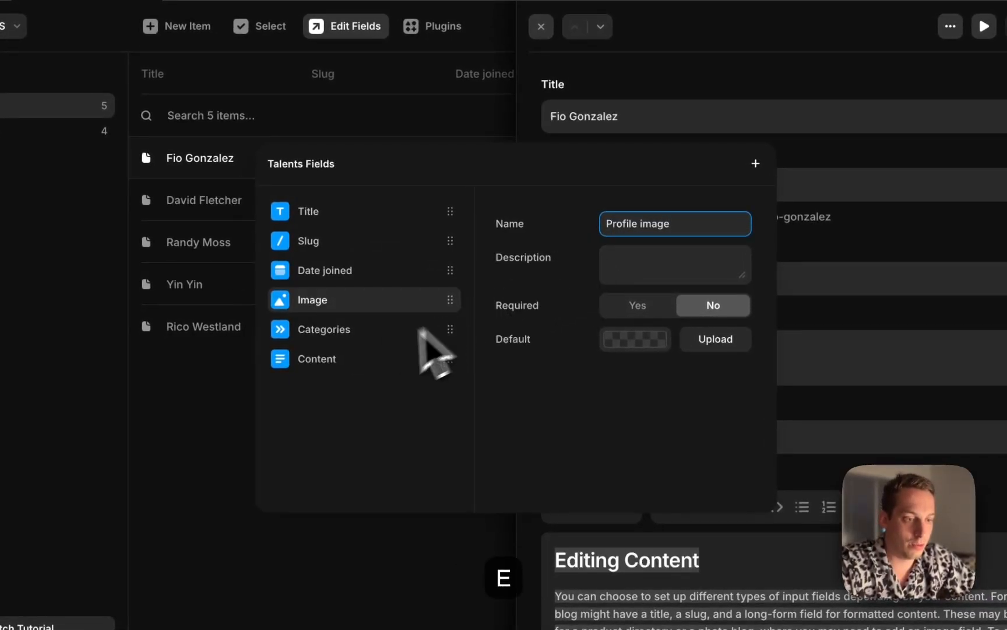
pyautogui.click(378, 331)
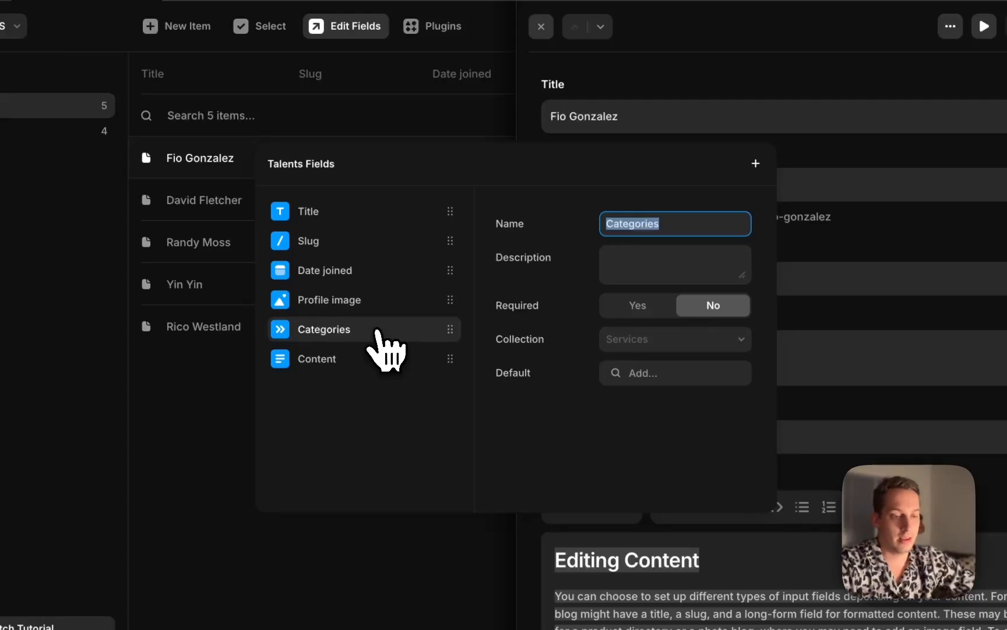
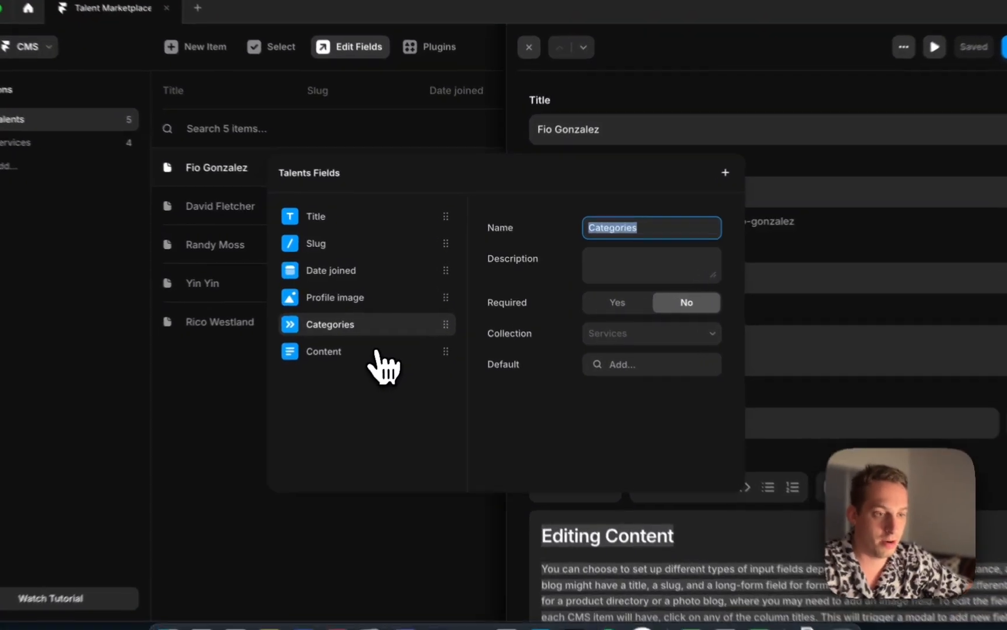
# Rename the Talents collection's Content field to Biography Content
pyautogui.click(385, 342)
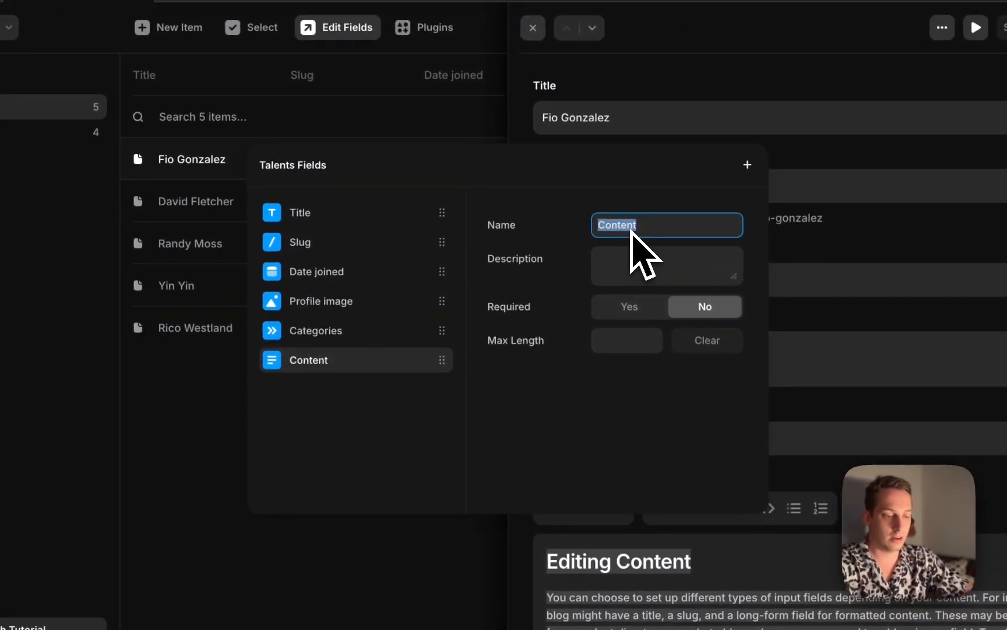
pyautogui.write('Bio')
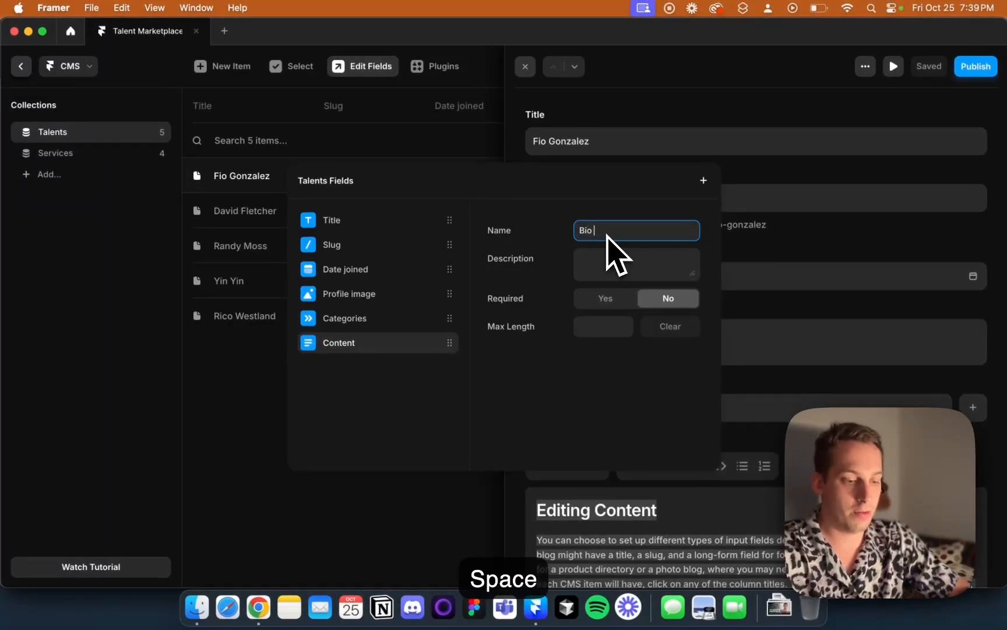
pyautogui.press('BackSpace')
pyautogui.write('graphy Co')
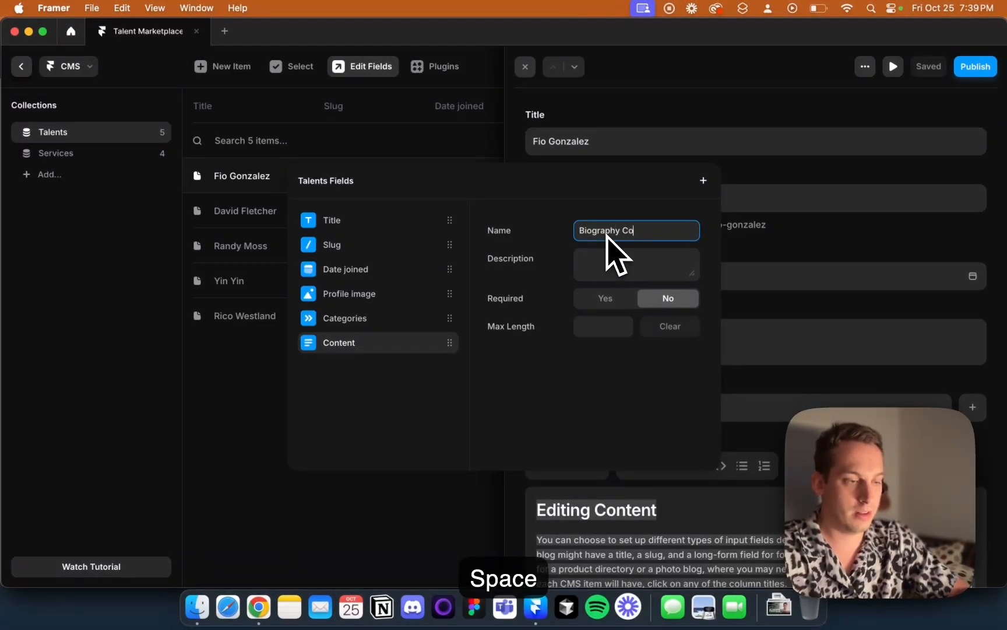
pyautogui.write('ntent')
pyautogui.press('Return')
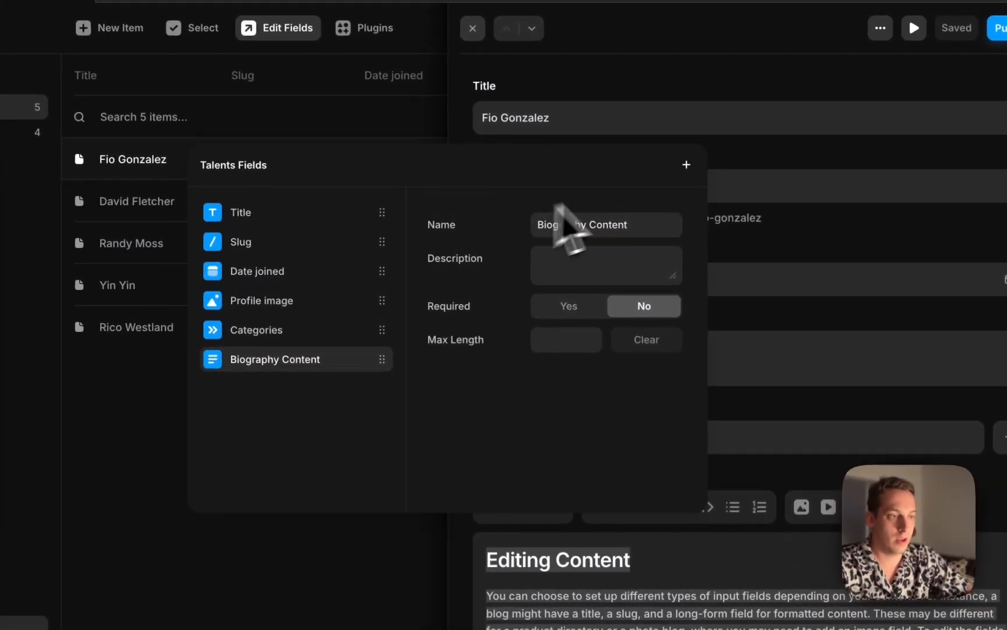
# Add a Link field to the Talents collection named Portfolio link
pyautogui.click(686, 165)
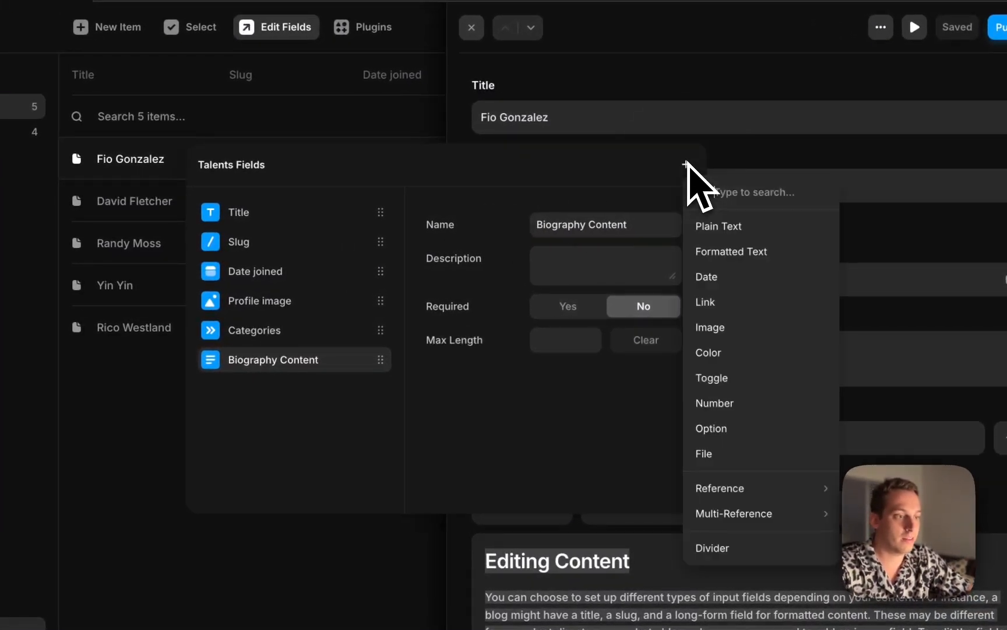
pyautogui.click(726, 299)
pyautogui.write('Portfol')
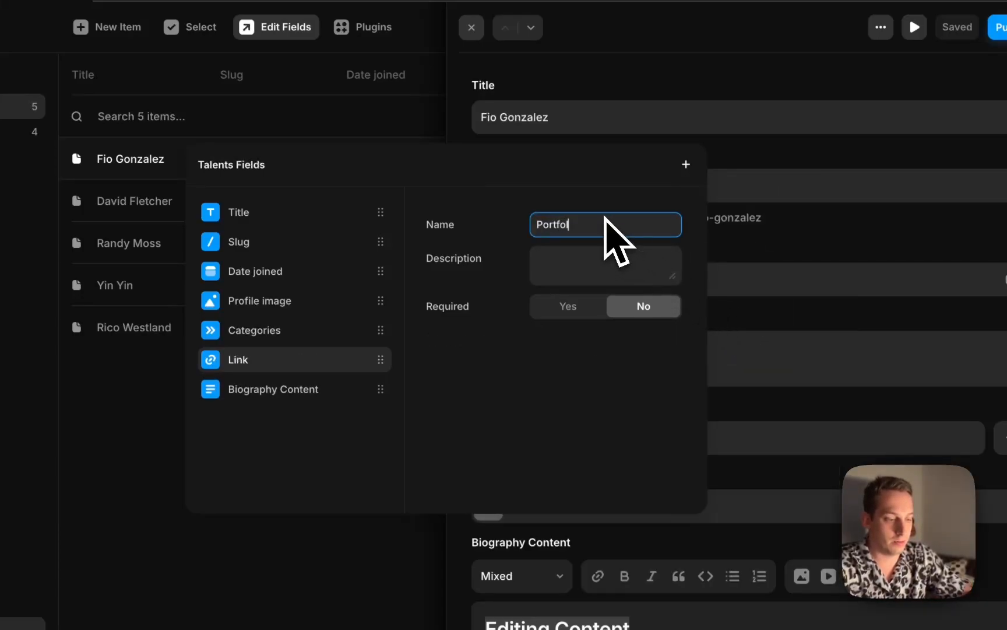
pyautogui.write('io link')
pyautogui.press('Return')
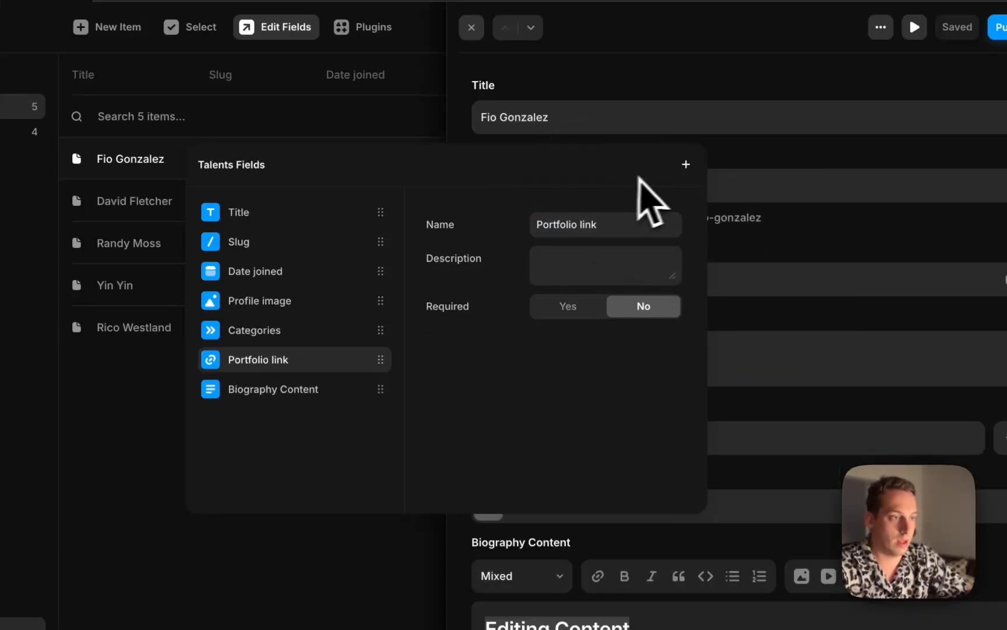
pyautogui.click(686, 164)
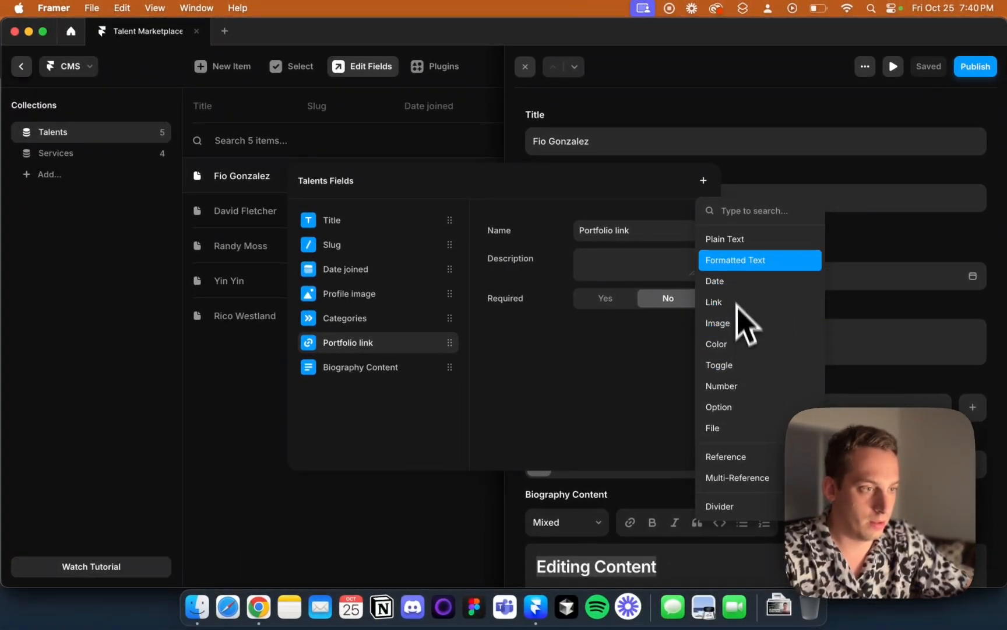
pyautogui.write('gall')
pyautogui.press('BackSpace')
pyautogui.press('BackSpace')
pyautogui.press('BackSpace')
pyautogui.press('BackSpace')
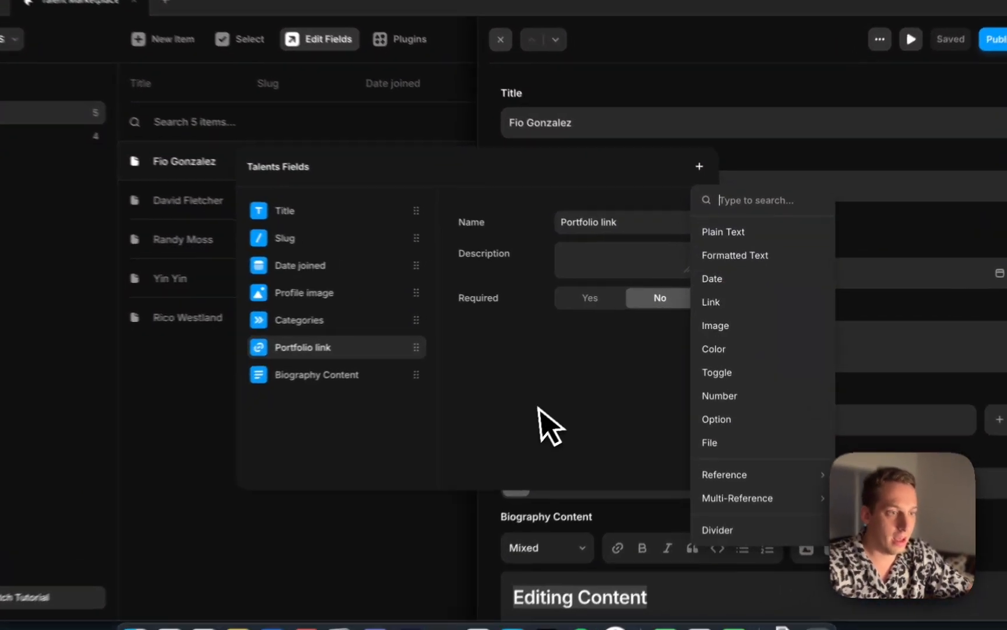
pyautogui.click(542, 396)
# Add a Formatted Text field to the Talents collection named Gallery
pyautogui.click(703, 181)
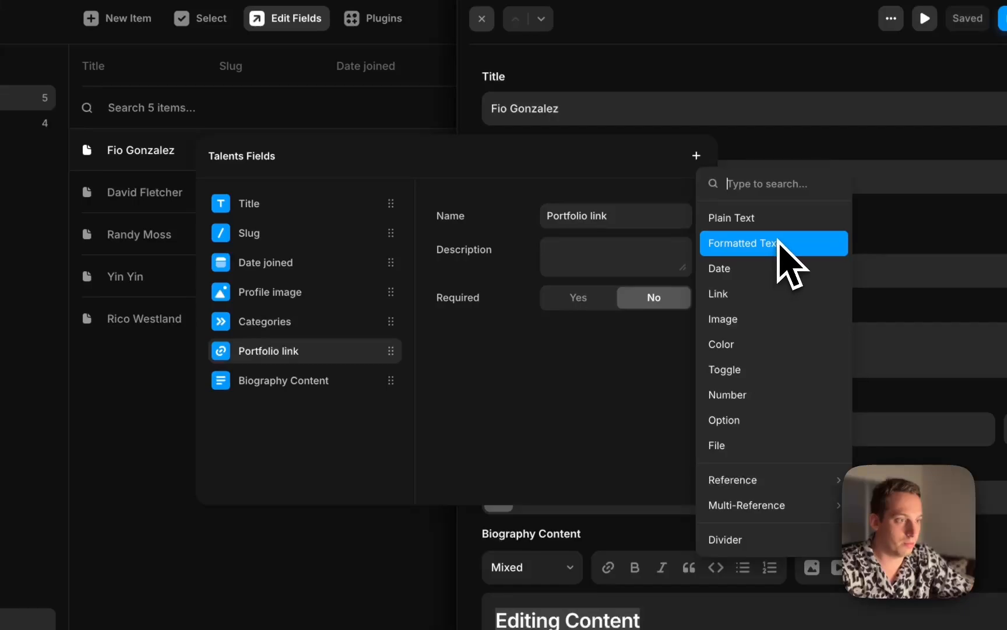
pyautogui.click(777, 245)
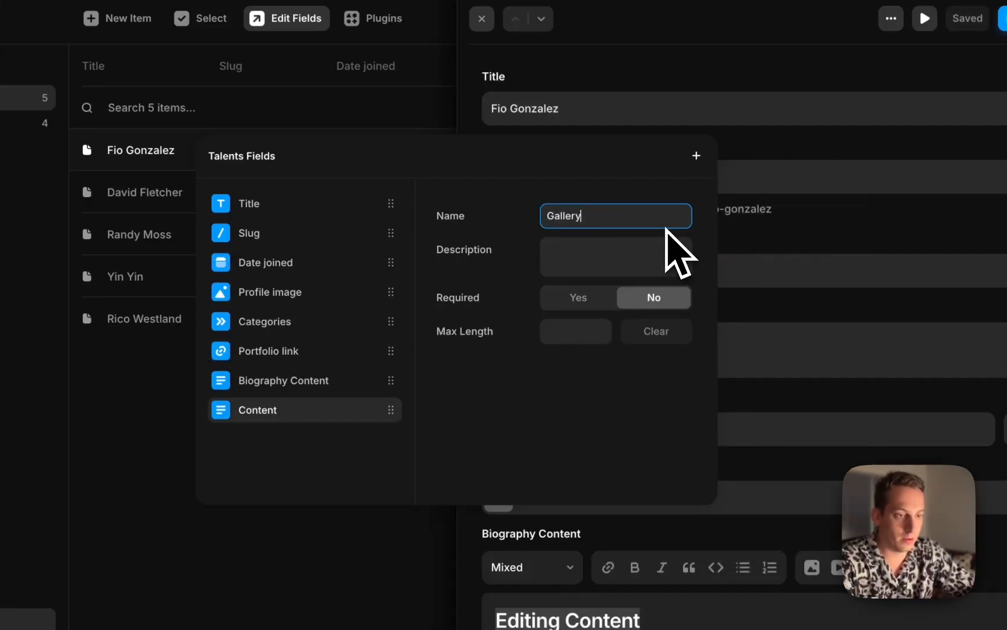
pyautogui.write('Gallery')
pyautogui.press('Return')
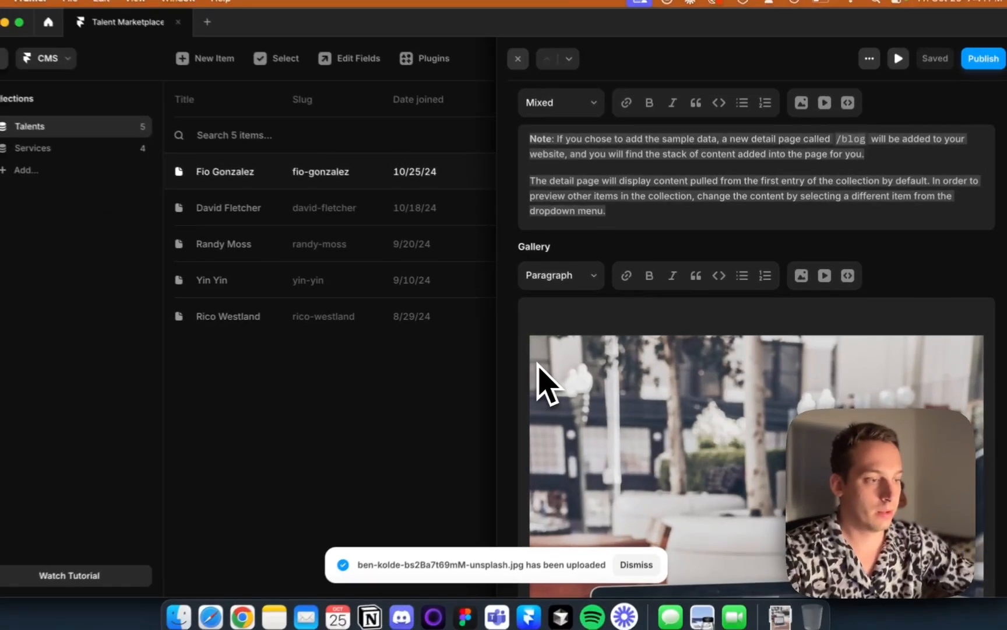
pyautogui.scroll(-5, 647, 371)
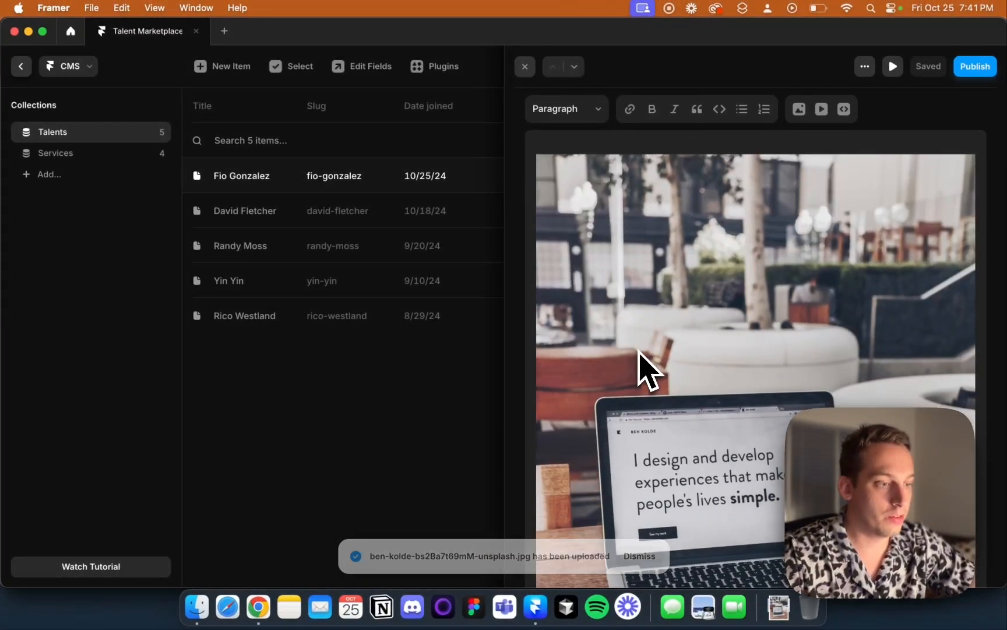
pyautogui.scroll(-3, 640, 352)
pyautogui.scroll(2, 635, 330)
pyautogui.click(628, 305)
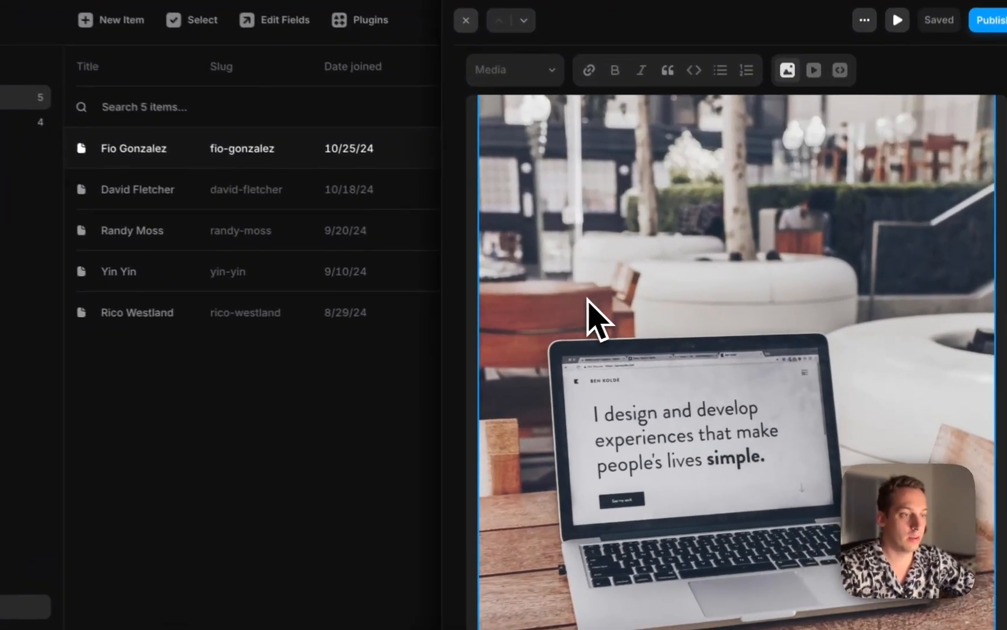
pyautogui.press('super+d')
pyautogui.scroll(-3, 568, 315)
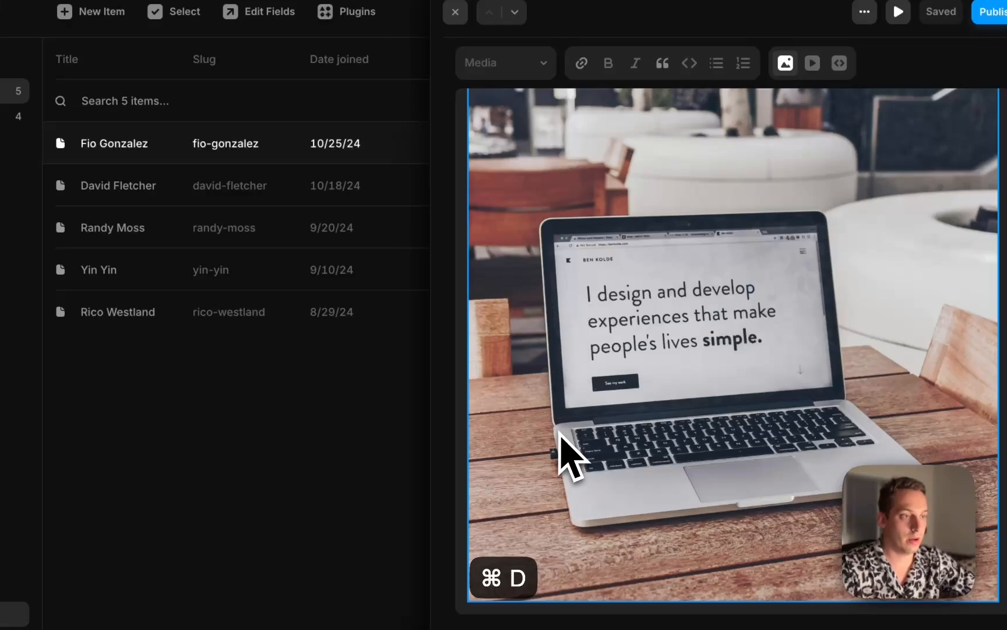
pyautogui.scroll(5, 560, 461)
pyautogui.click(499, 274)
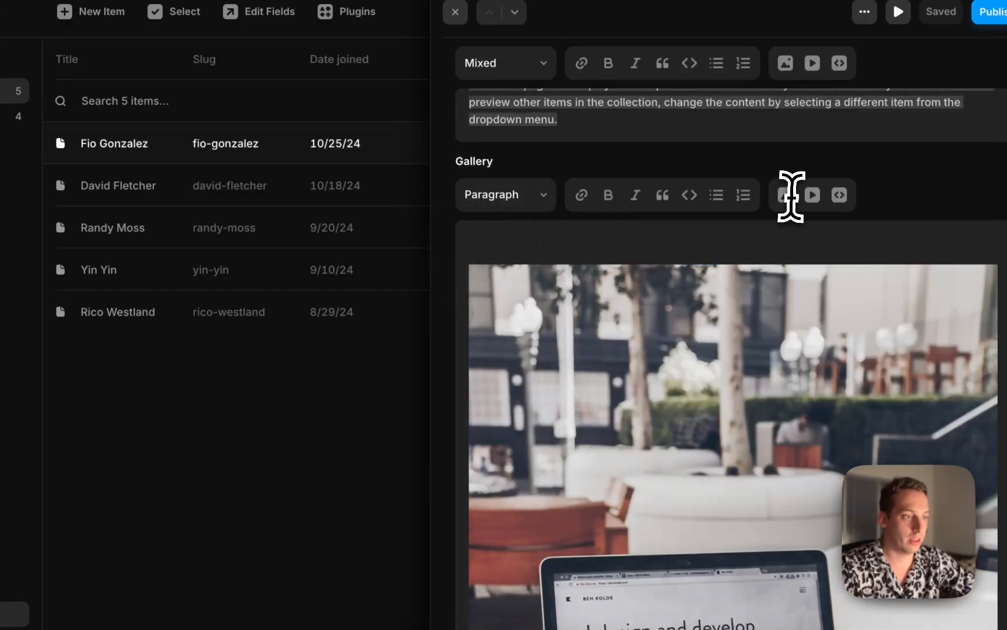
pyautogui.scroll(-5, 643, 282)
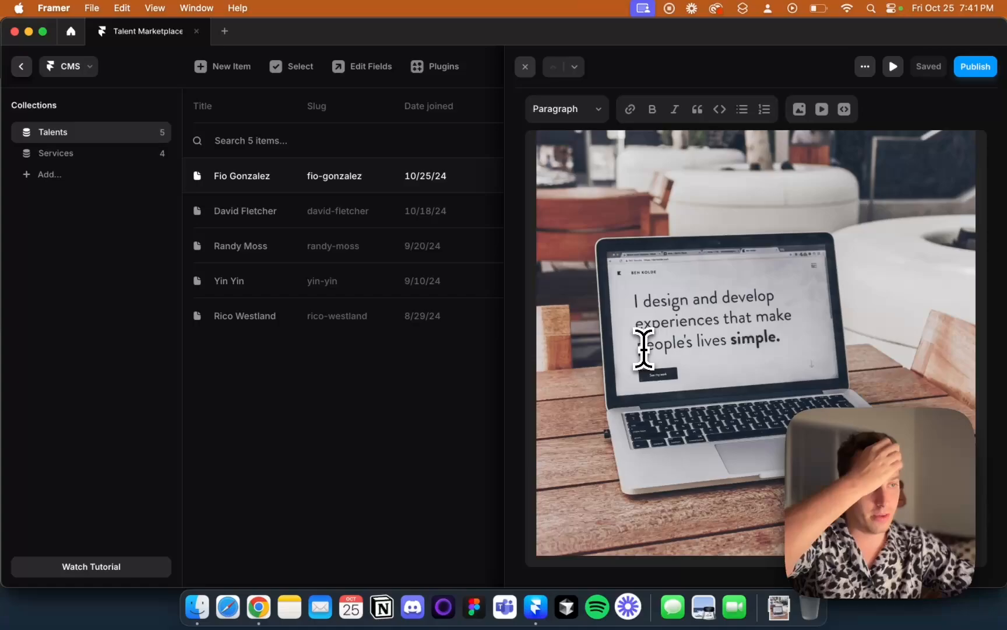
pyautogui.scroll(8, 643, 349)
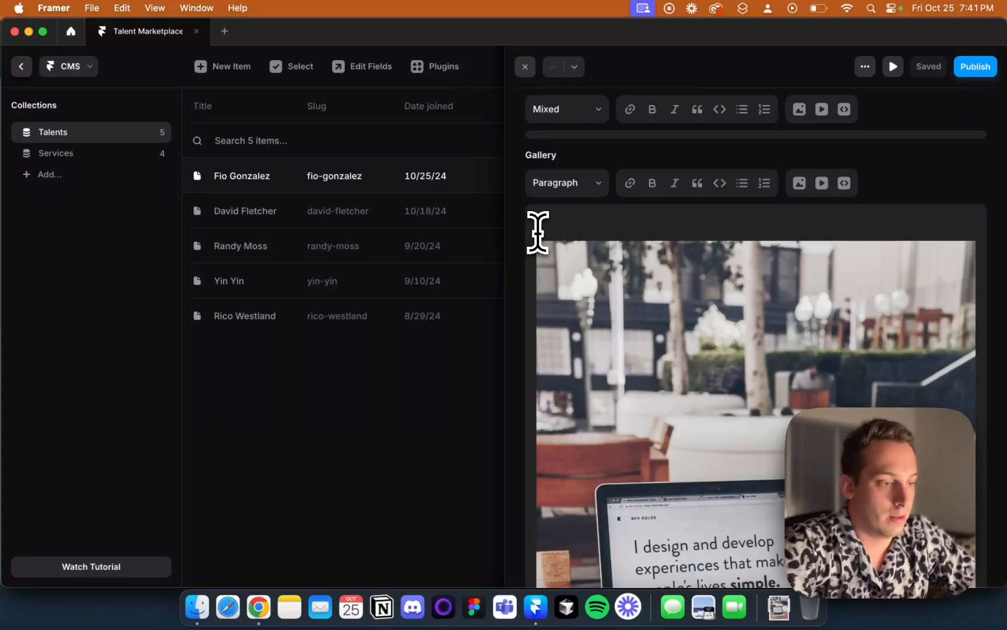
pyautogui.scroll(-5, 584, 333)
pyautogui.scroll(15, 588, 333)
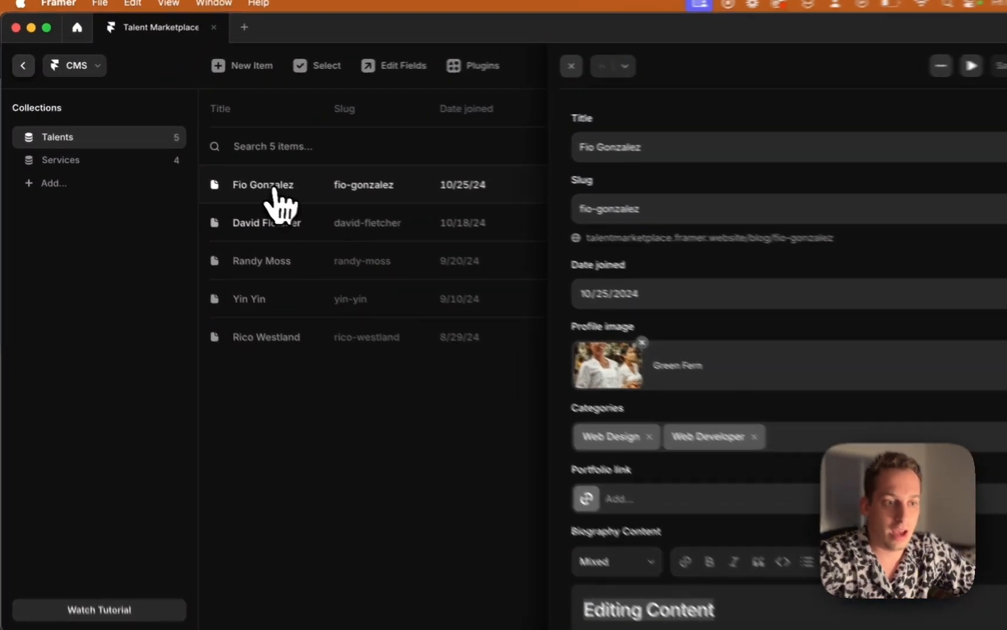
pyautogui.click(205, 211)
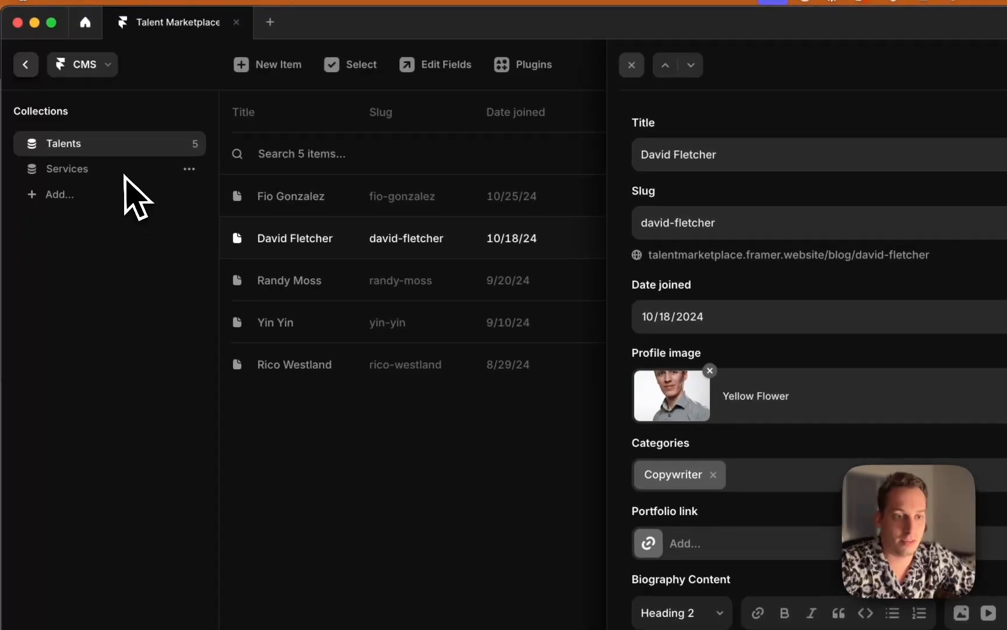
pyautogui.click(110, 154)
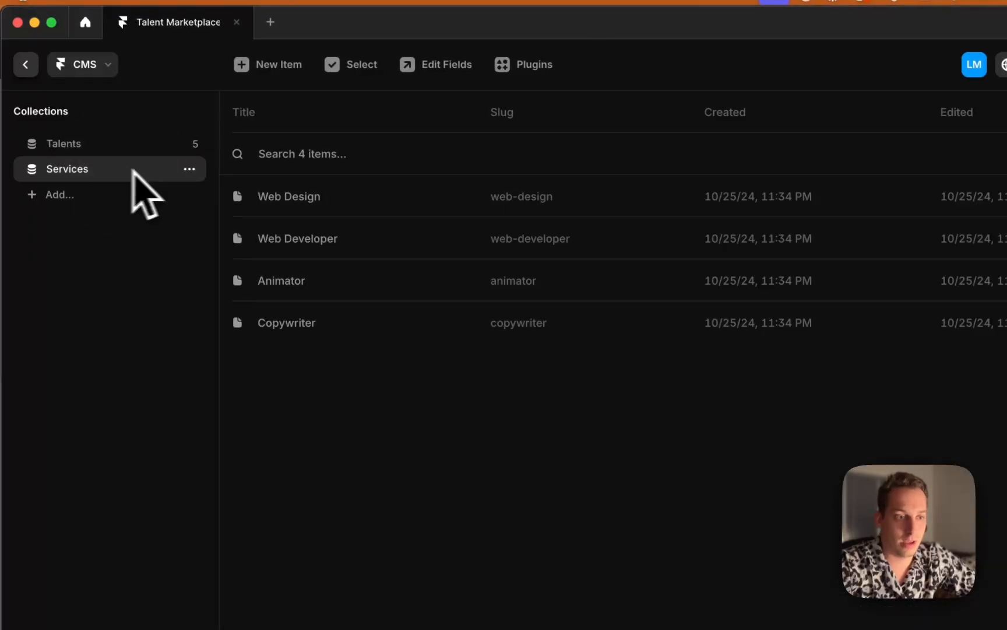
pyautogui.click(25, 64)
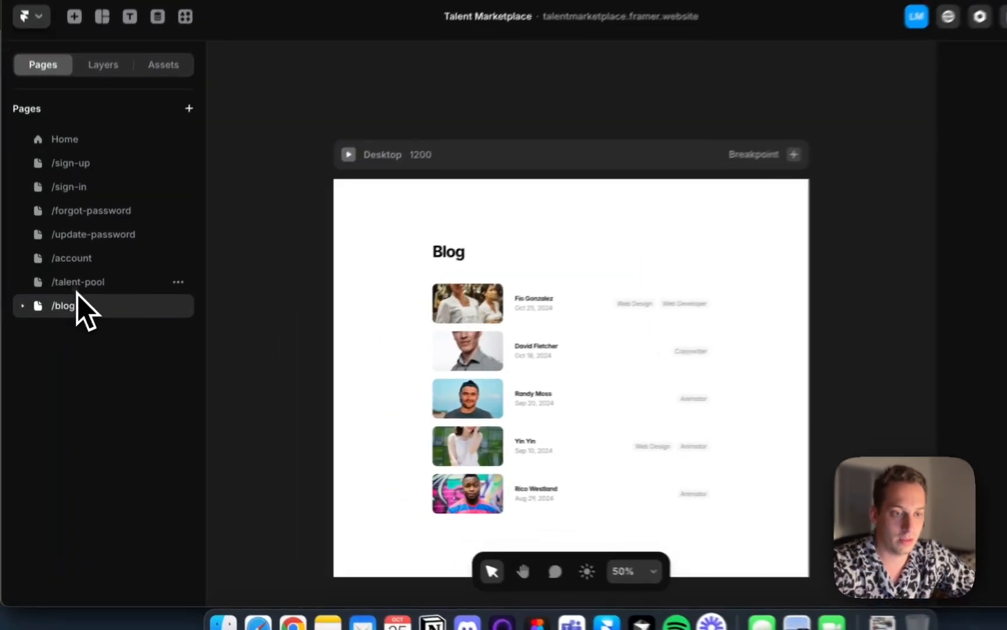
# Rename the /talent-pool page to /talent-pool-2
pyautogui.click(67, 304)
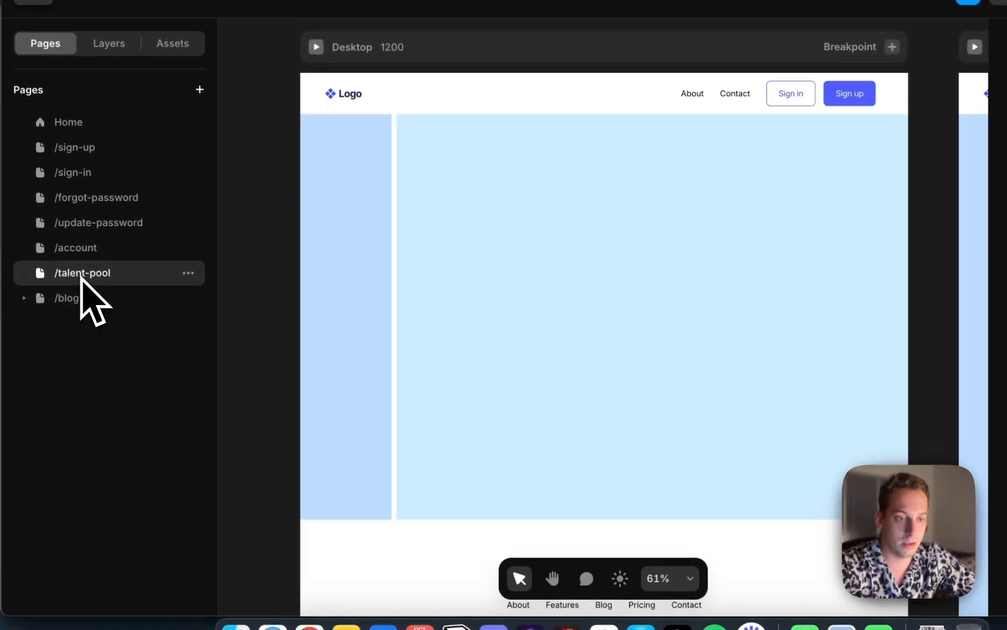
pyautogui.doubleClick(110, 303)
pyautogui.click(140, 274)
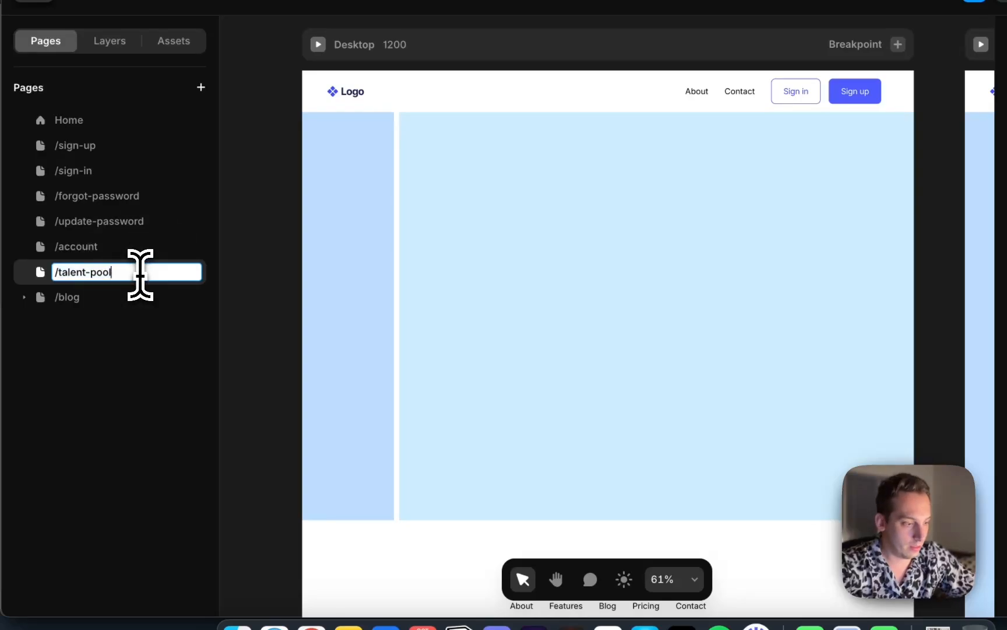
pyautogui.write('-2')
pyautogui.press('Return')
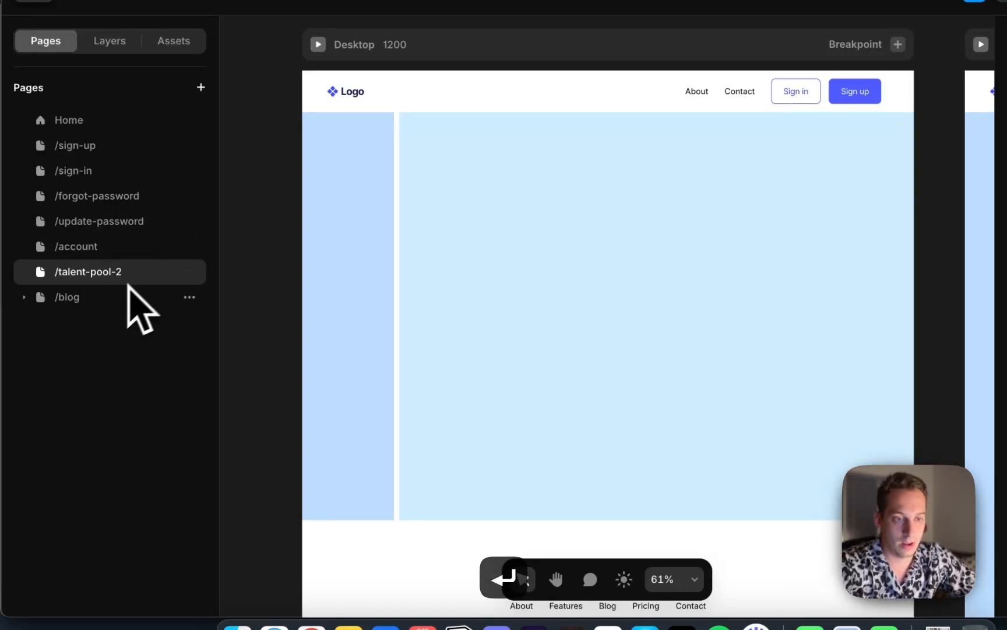
# Rename the /blog CMS page to /talent-pool and expand it to show its Talents collection
pyautogui.doubleClick(70, 300)
pyautogui.write('talent-pool')
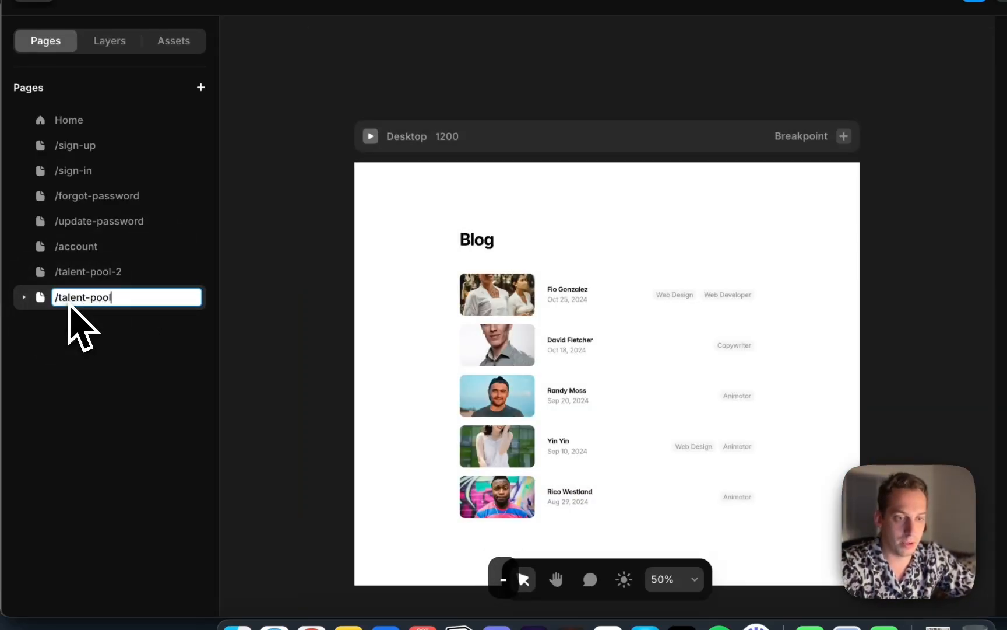
pyautogui.press('Return')
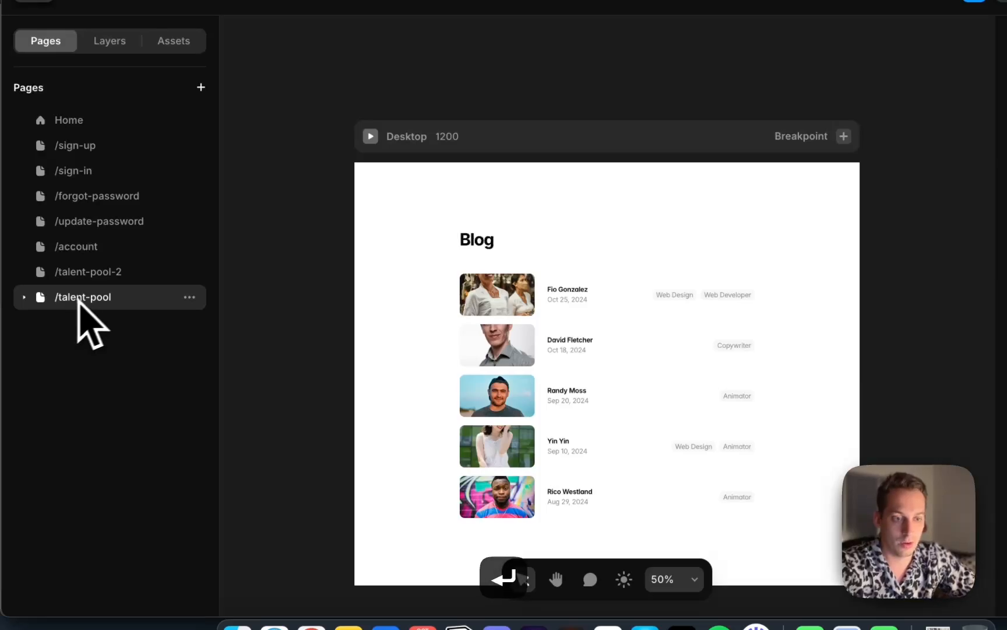
pyautogui.click(25, 296)
# Copy the navbar and footer from the /talent-pool-2 page
pyautogui.click(106, 279)
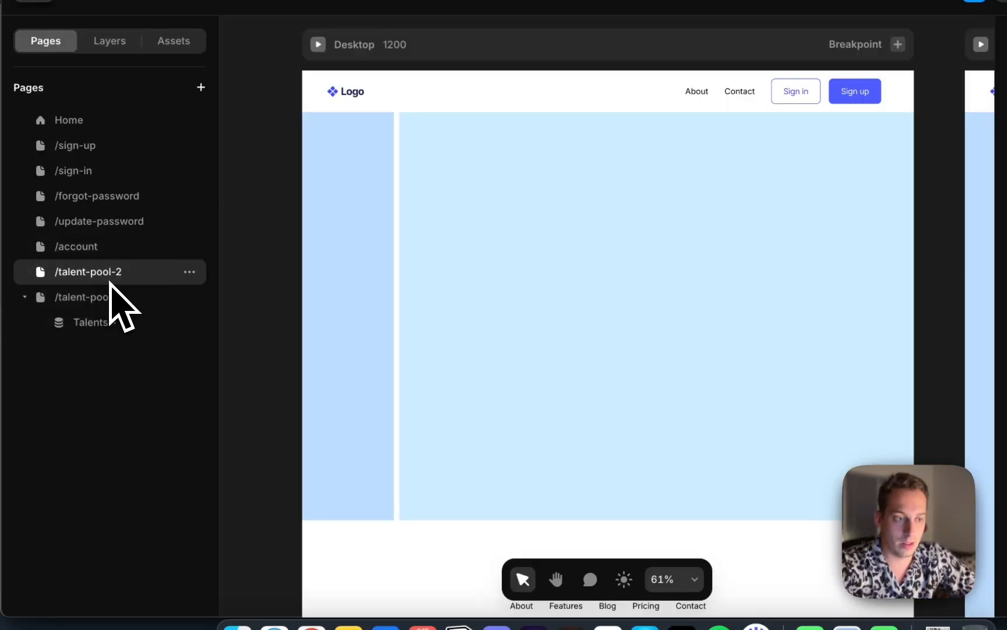
pyautogui.click(189, 272)
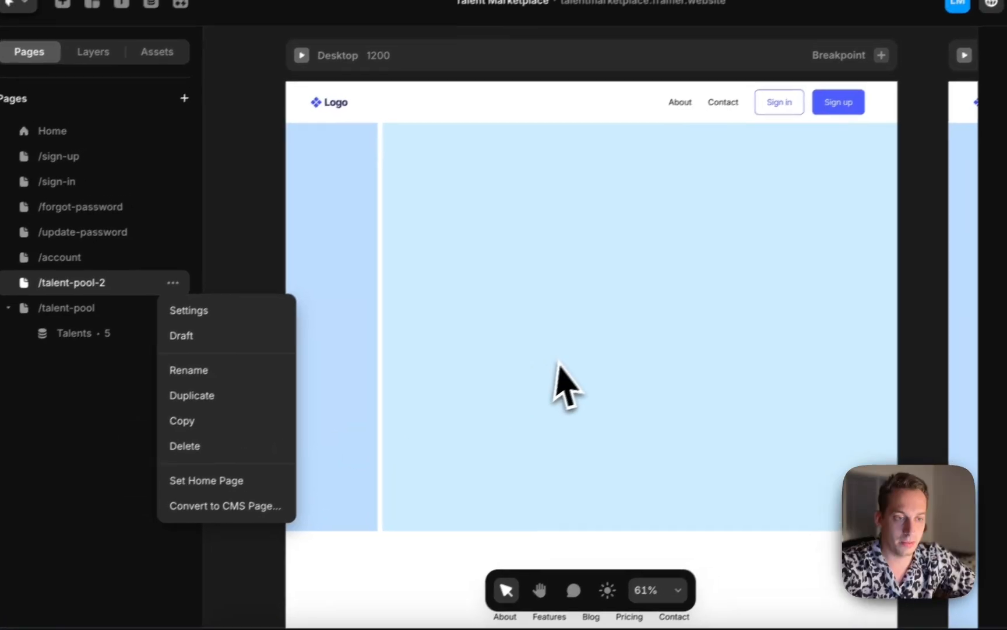
pyautogui.click(283, 246)
pyautogui.click(429, 101)
pyautogui.scroll(-3, 428, 163)
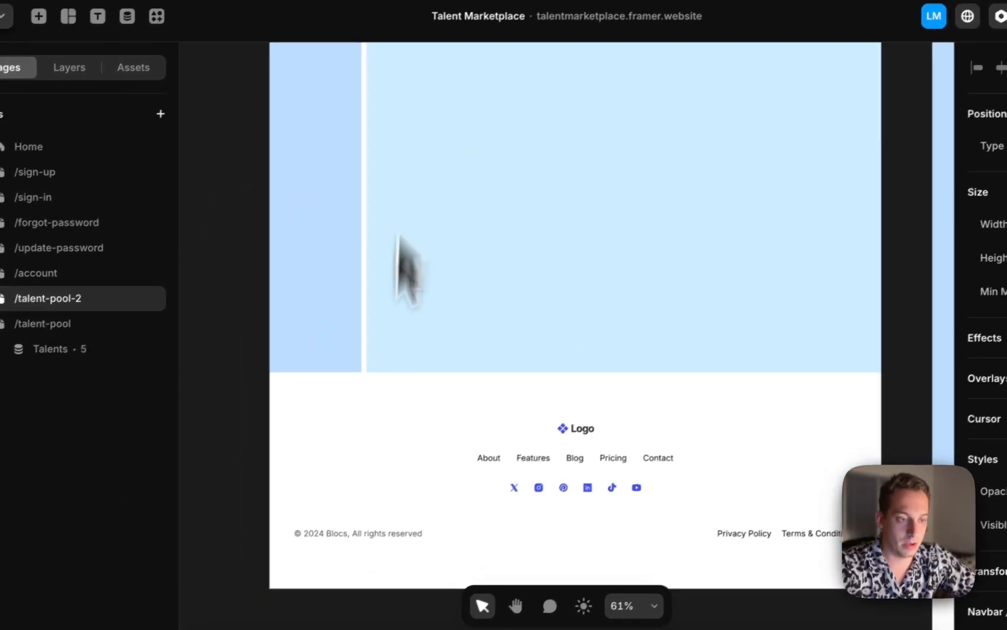
pyautogui.click(325, 493)
pyautogui.press('super+c')
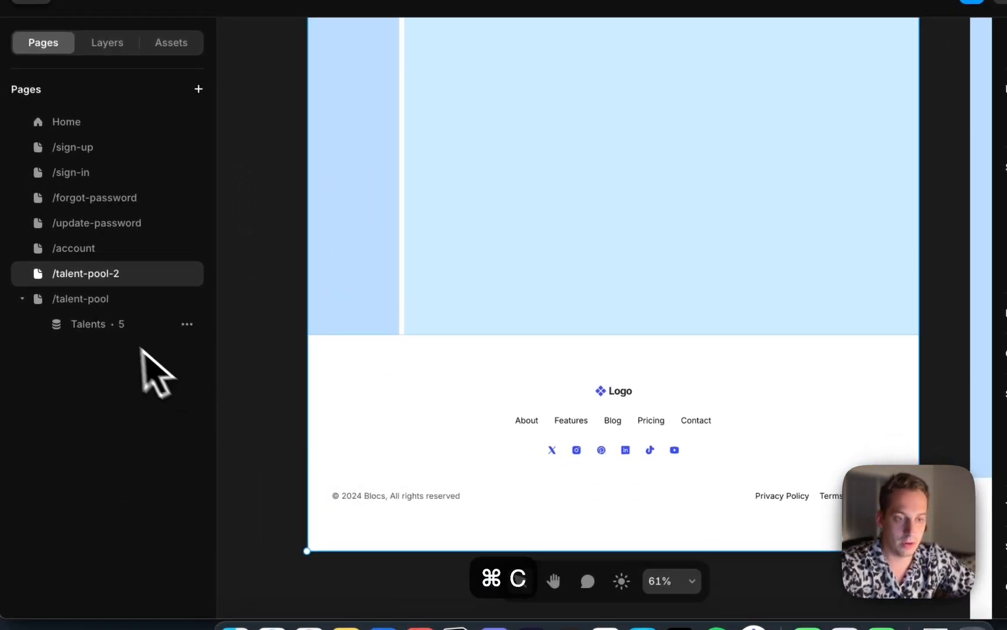
# Paste the navbar and footer into the new /talent-pool page
pyautogui.click(117, 326)
pyautogui.click(113, 301)
pyautogui.click(504, 153)
pyautogui.press('super+v')
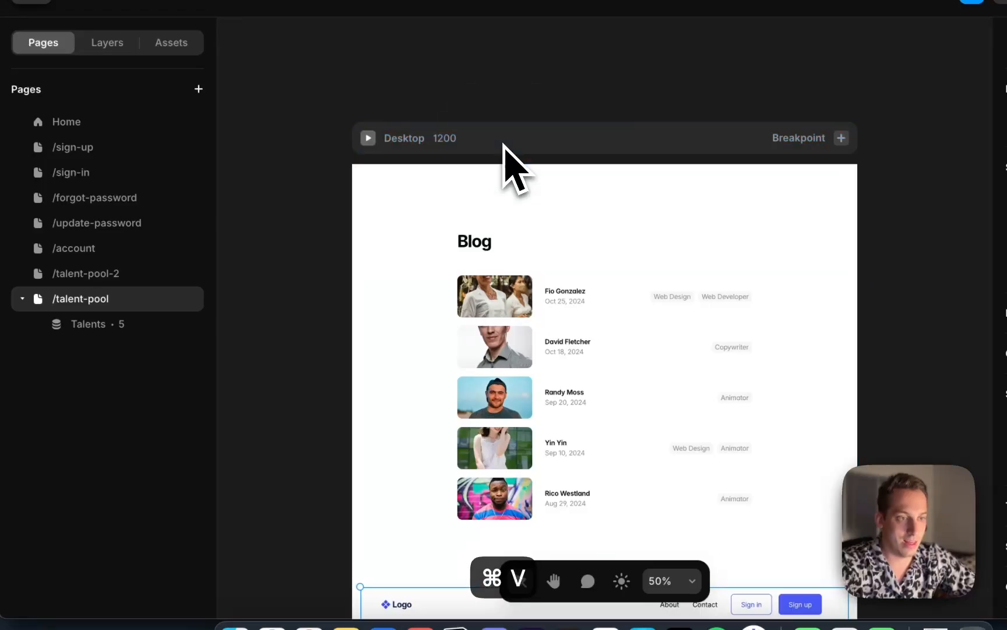
# Add a new breakpoint to the /talent-pool page's Desktop frame
pyautogui.click(108, 46)
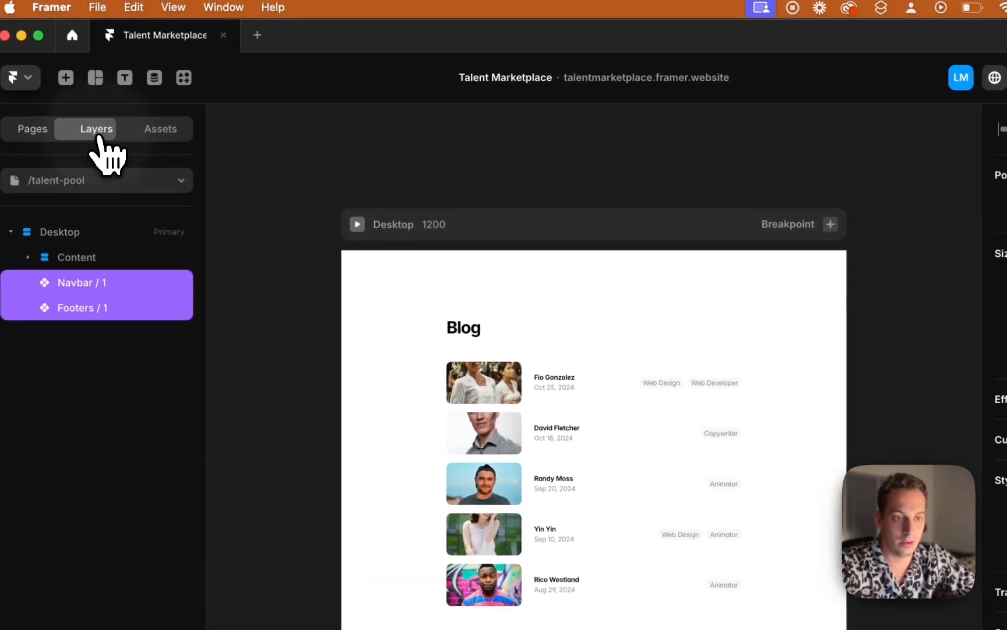
pyautogui.click(100, 233)
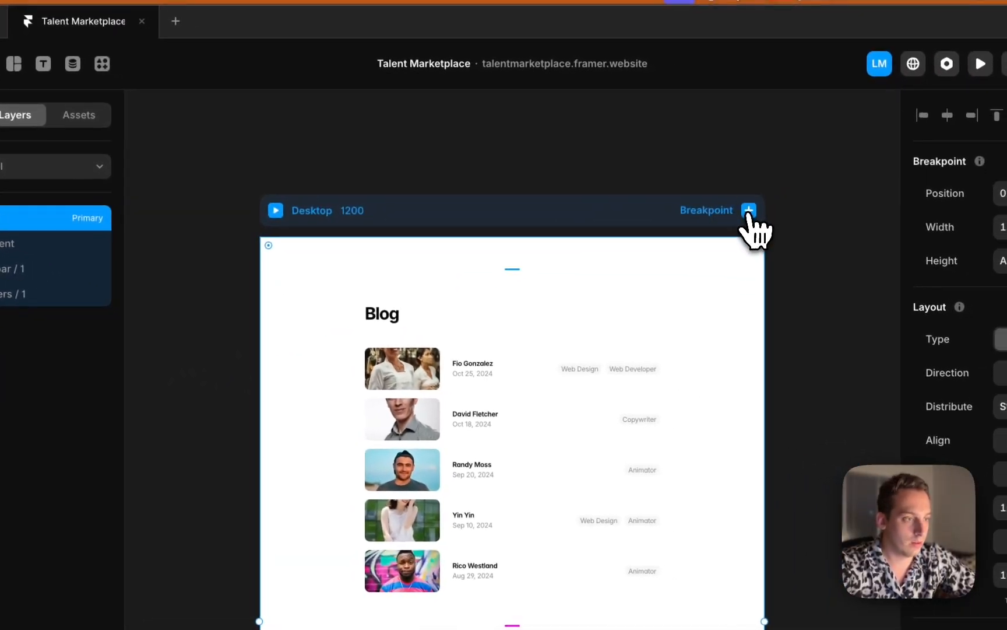
pyautogui.click(749, 211)
pyautogui.click(700, 243)
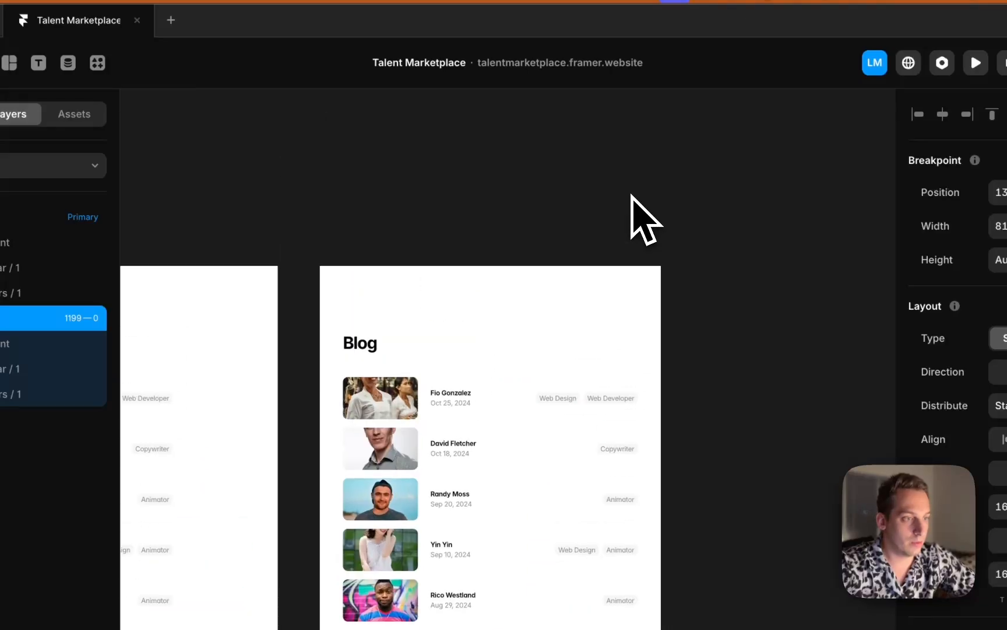
# Set the Desktop frame's top padding to 0
pyautogui.click(645, 239)
pyautogui.click(649, 271)
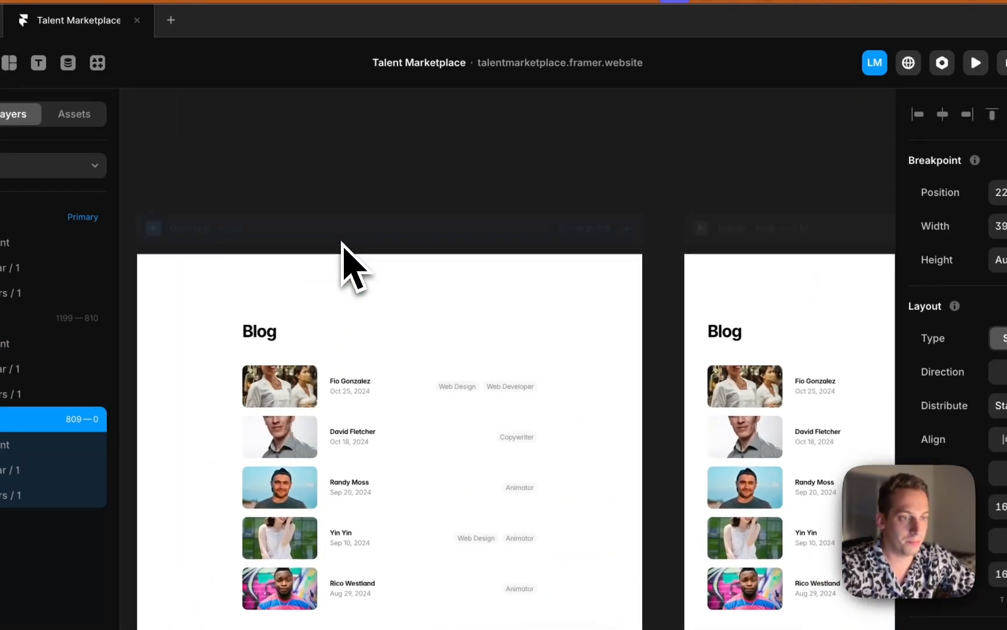
pyautogui.click(326, 243)
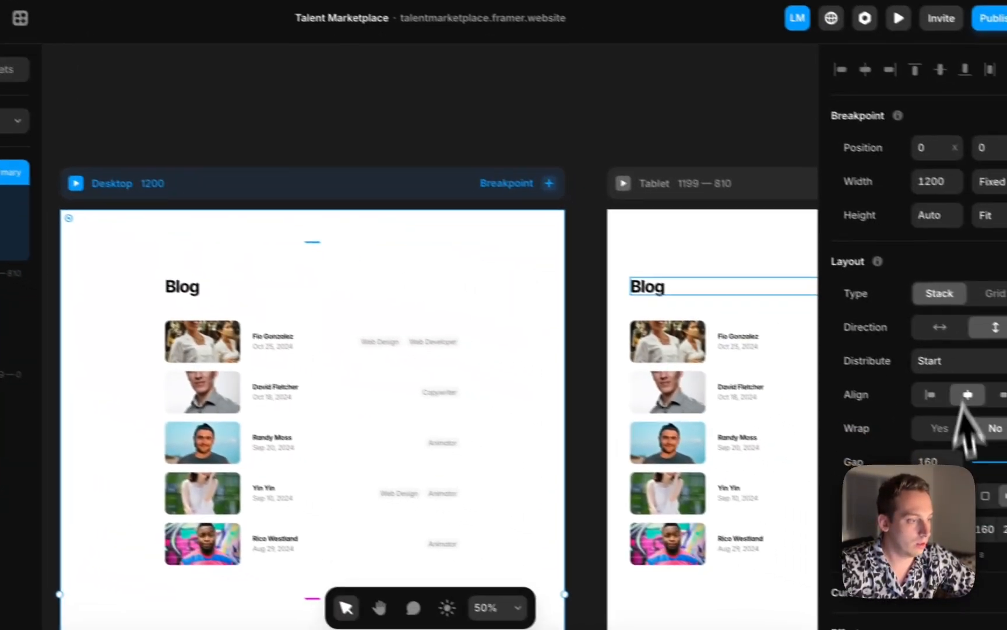
pyautogui.click(925, 529)
pyautogui.write('0')
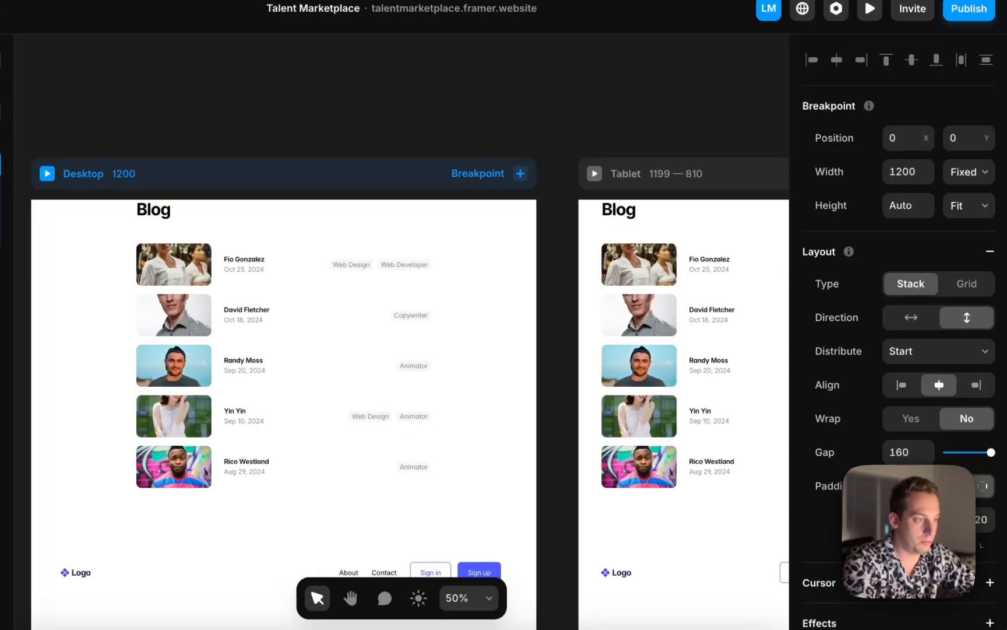
pyautogui.write('0')
pyautogui.press('Tab')
# Move the navbar above the content in the Desktop frame and set the frame's gap to 0
pyautogui.click(597, 143)
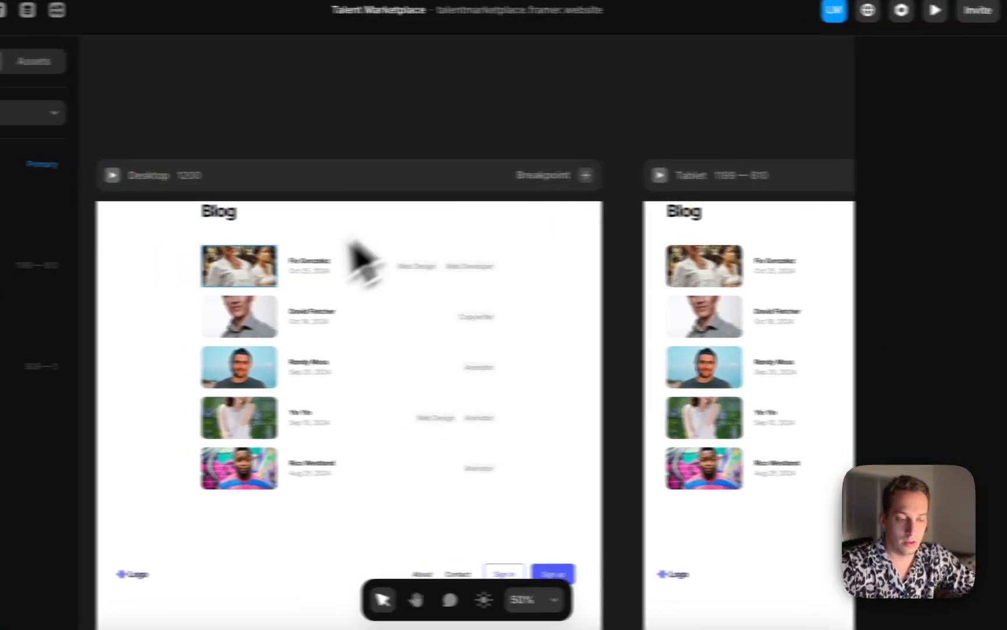
pyautogui.scroll(-3, 194, 271)
pyautogui.click(171, 506)
pyautogui.moveTo(270, 507); pyautogui.dragTo(253, 285)
pyautogui.click(262, 197)
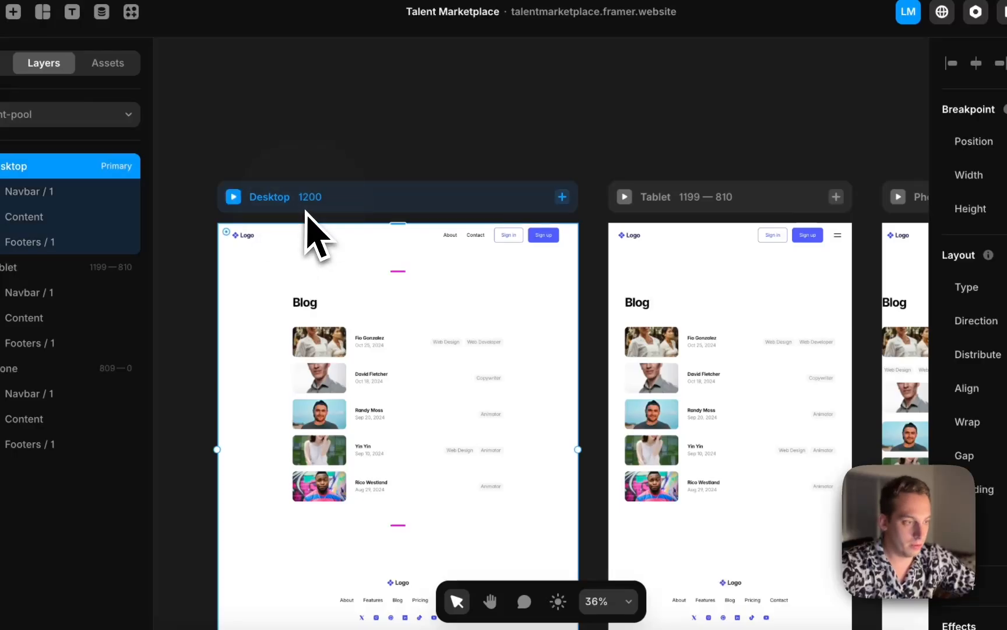
pyautogui.write('0')
pyautogui.press('Return')
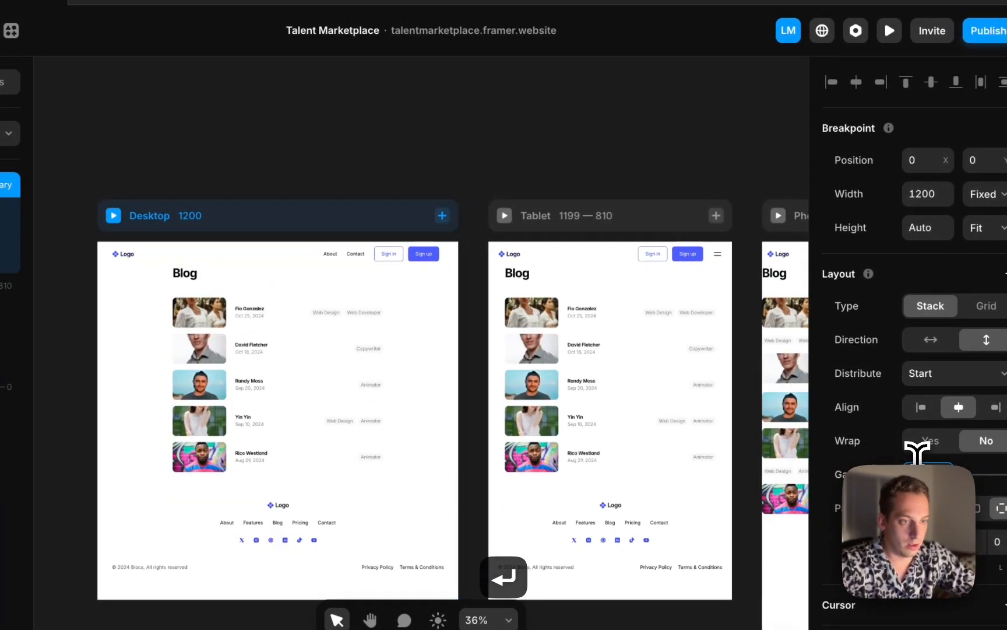
# Wrap the Desktop frame's Content layer in a new stack
pyautogui.click(473, 146)
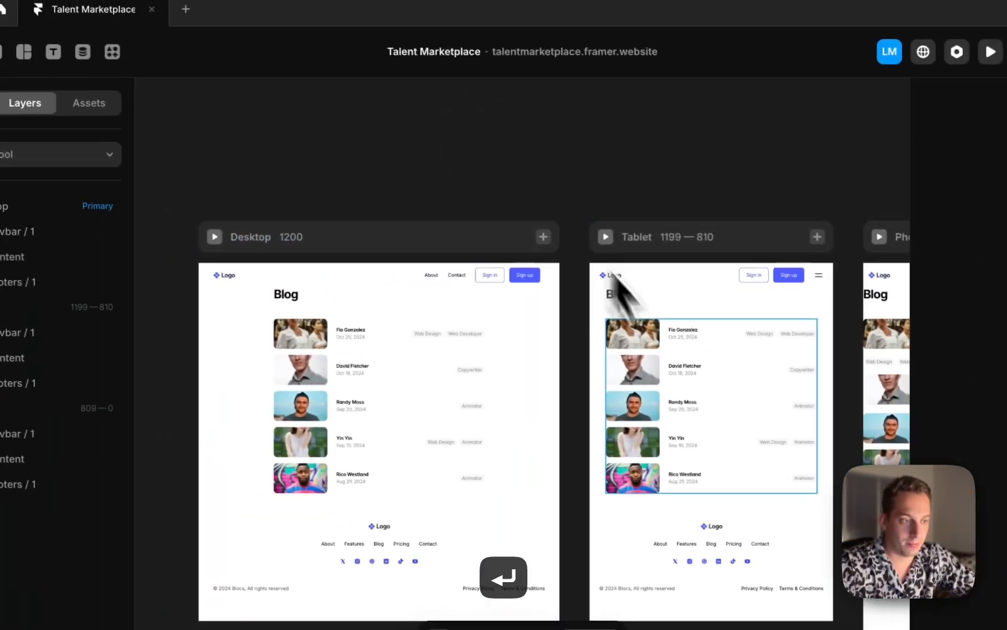
pyautogui.hscroll(3, 683, 367)
pyautogui.scroll(-2, 683, 366)
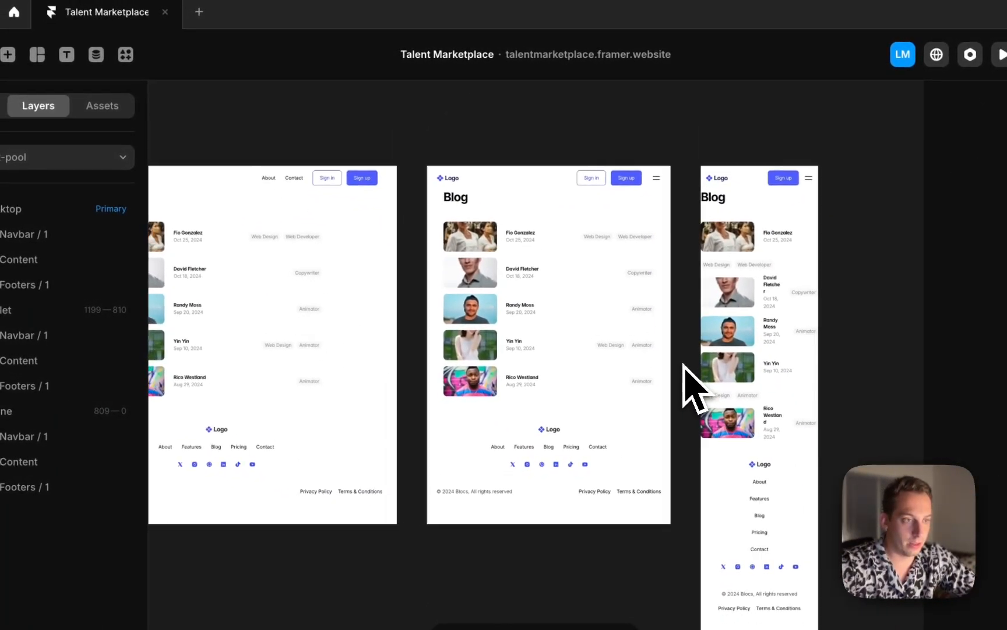
pyautogui.hscroll(-3, 685, 367)
pyautogui.click(461, 294)
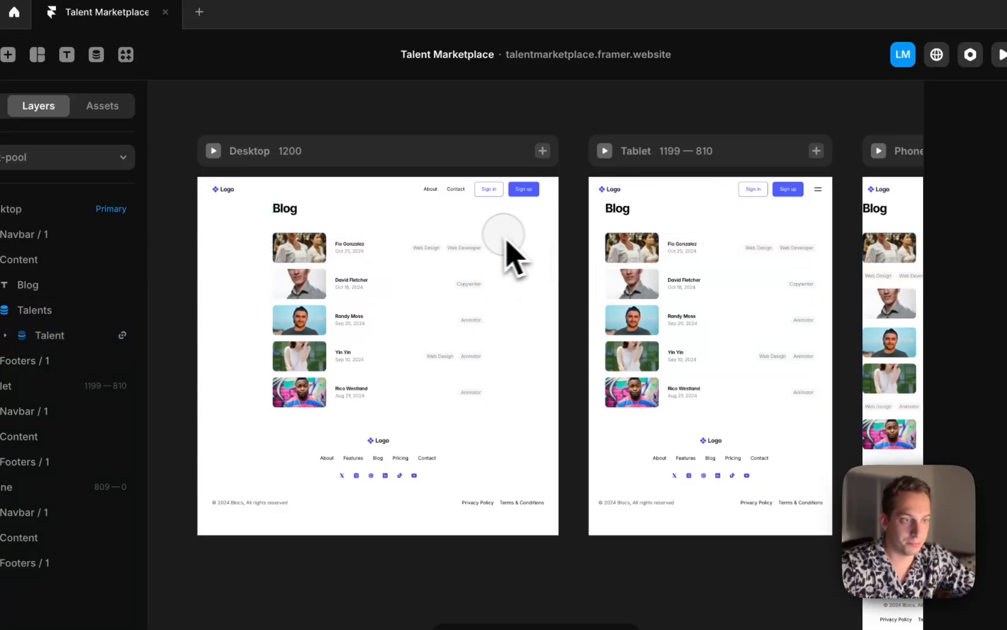
pyautogui.click(479, 243)
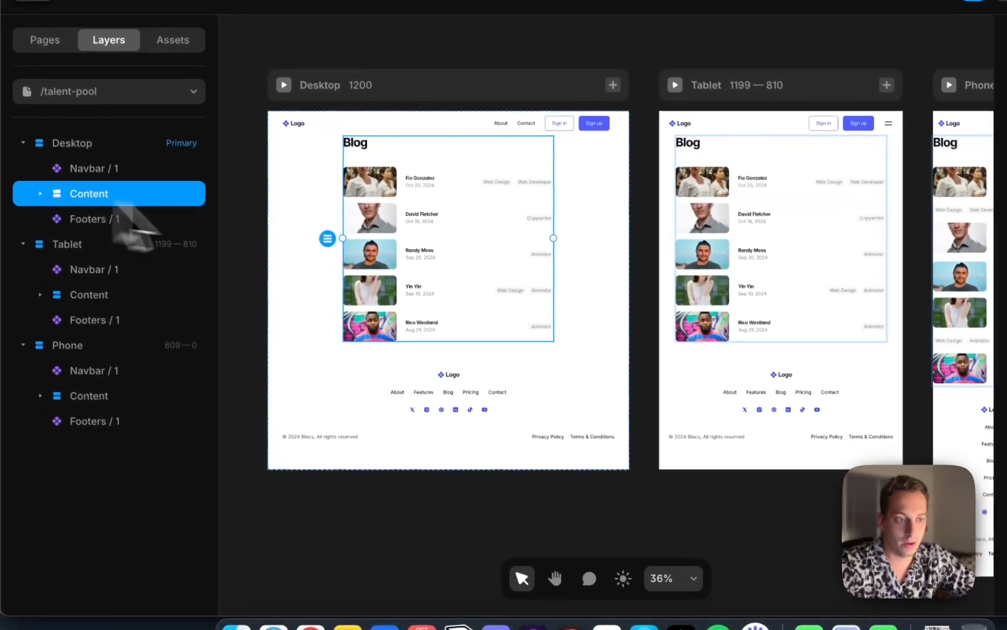
pyautogui.rightClick(185, 200)
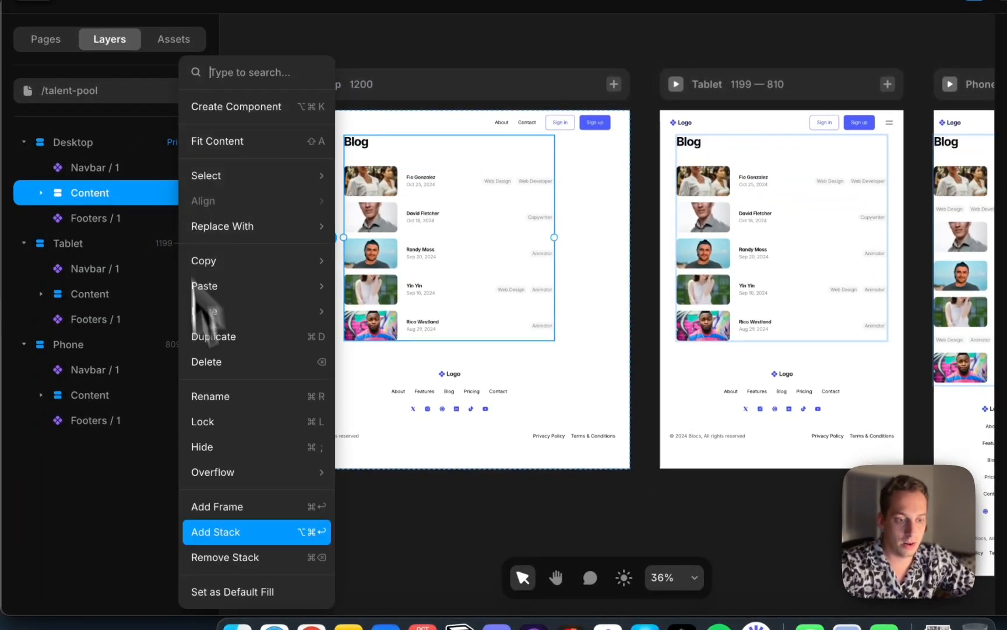
pyautogui.click(261, 539)
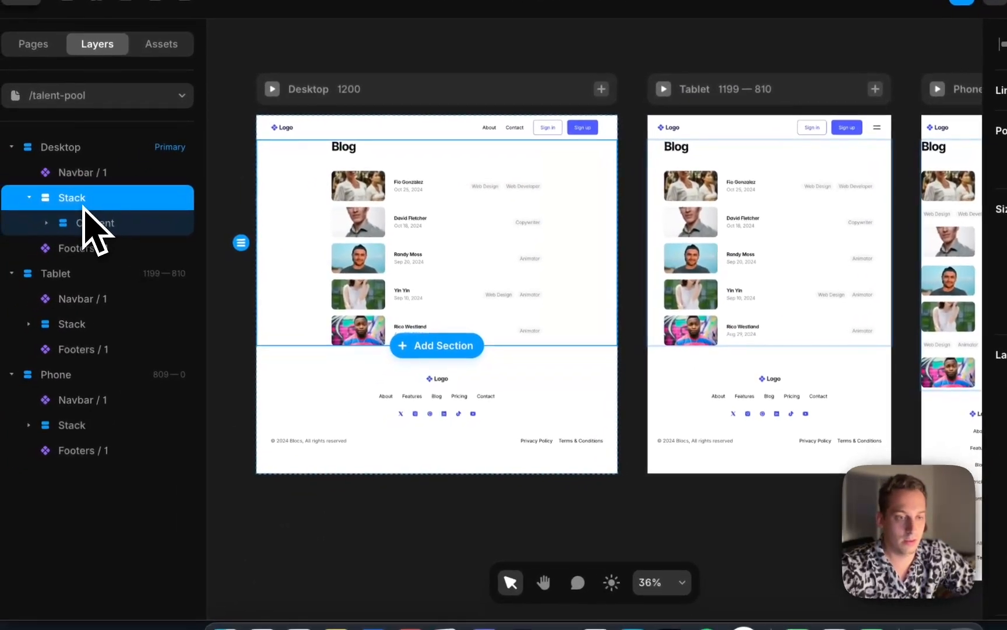
# Wrap that stack in a second, inner stack around the Content
pyautogui.rightClick(83, 203)
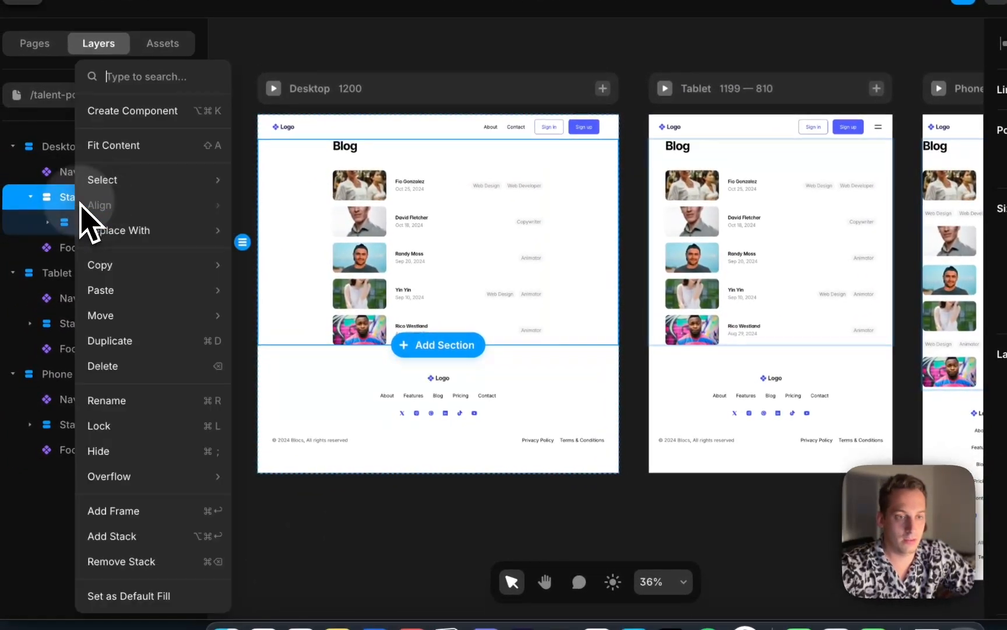
pyautogui.click(148, 535)
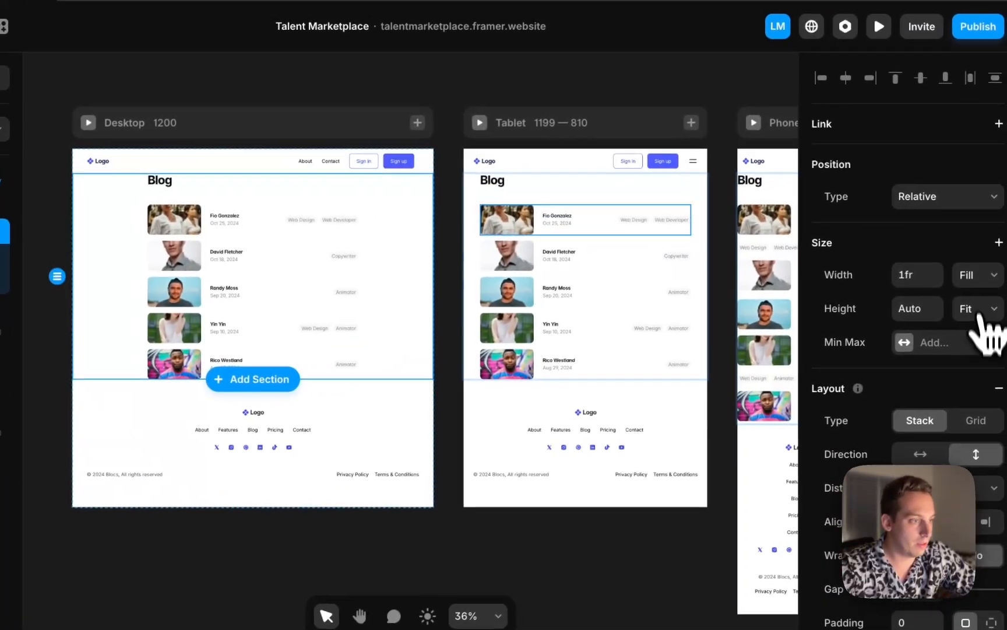
pyautogui.click(962, 276)
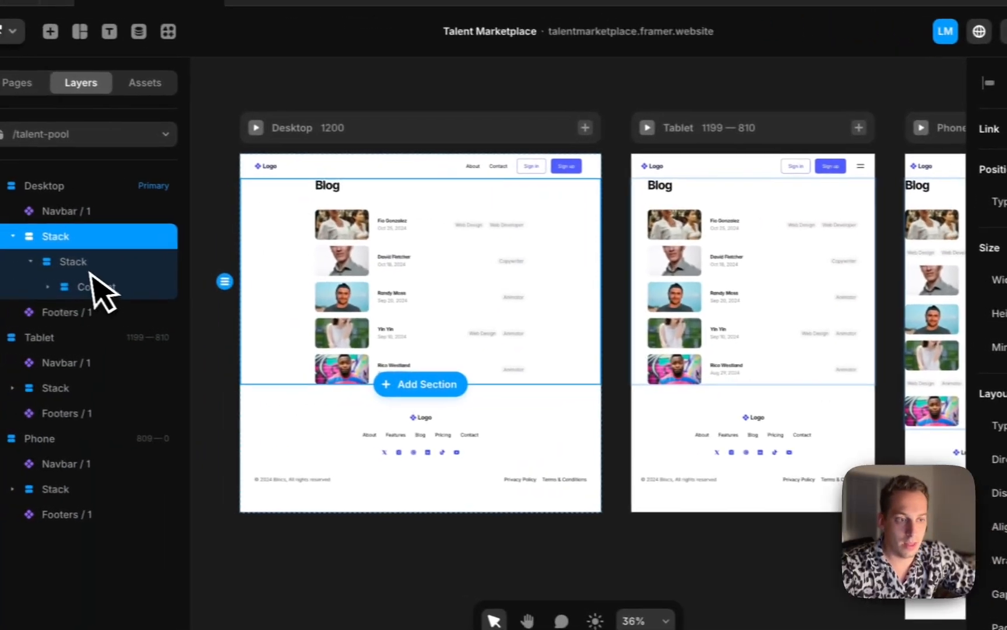
pyautogui.click(86, 264)
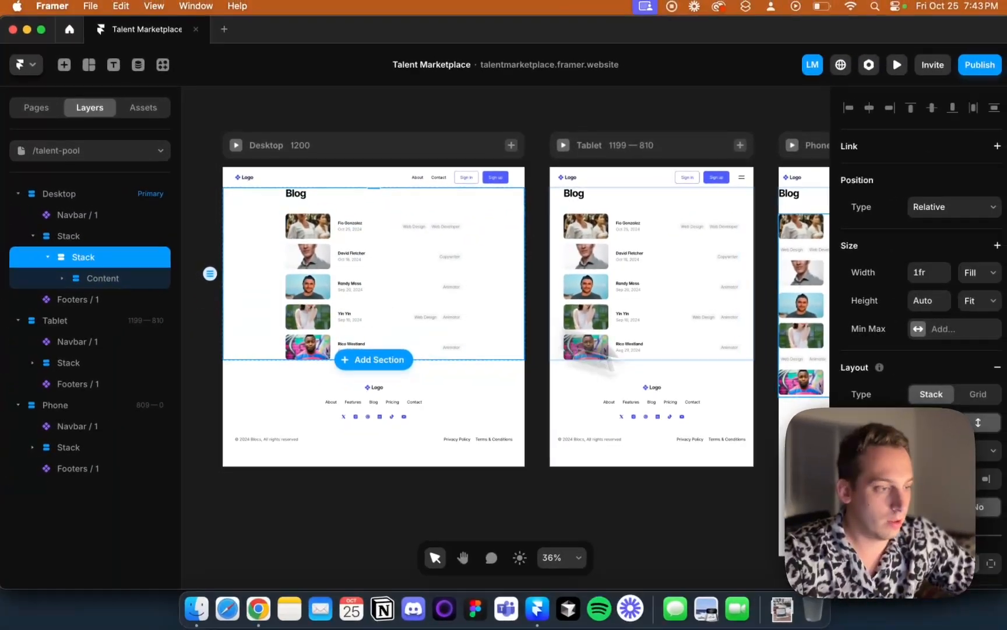
# Set the inner stack's padding to individual sides with 20 on the left and right
pyautogui.scroll(-3, 921, 420)
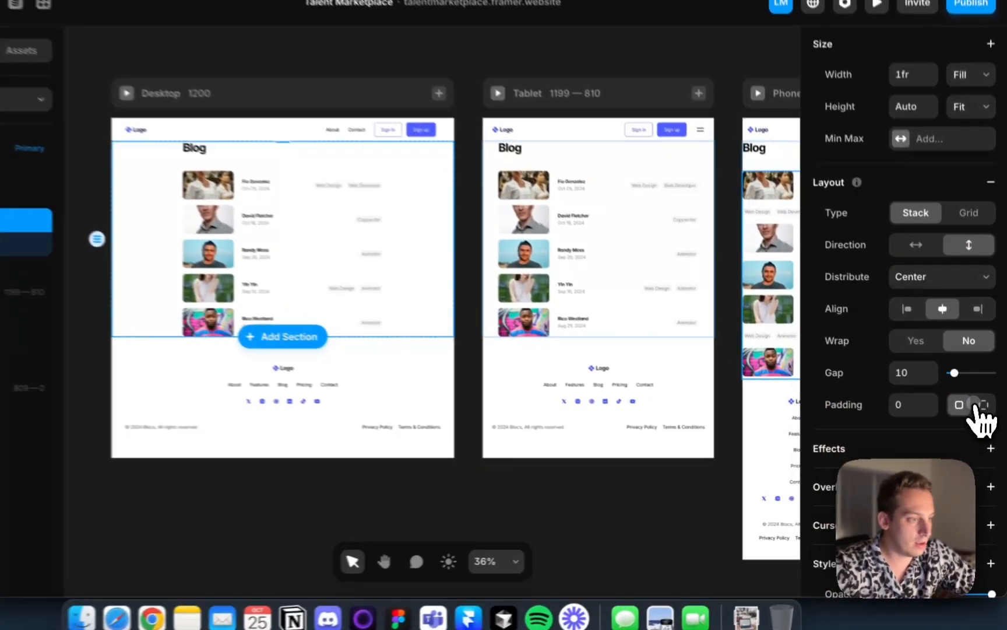
pyautogui.click(987, 419)
pyautogui.click(915, 447)
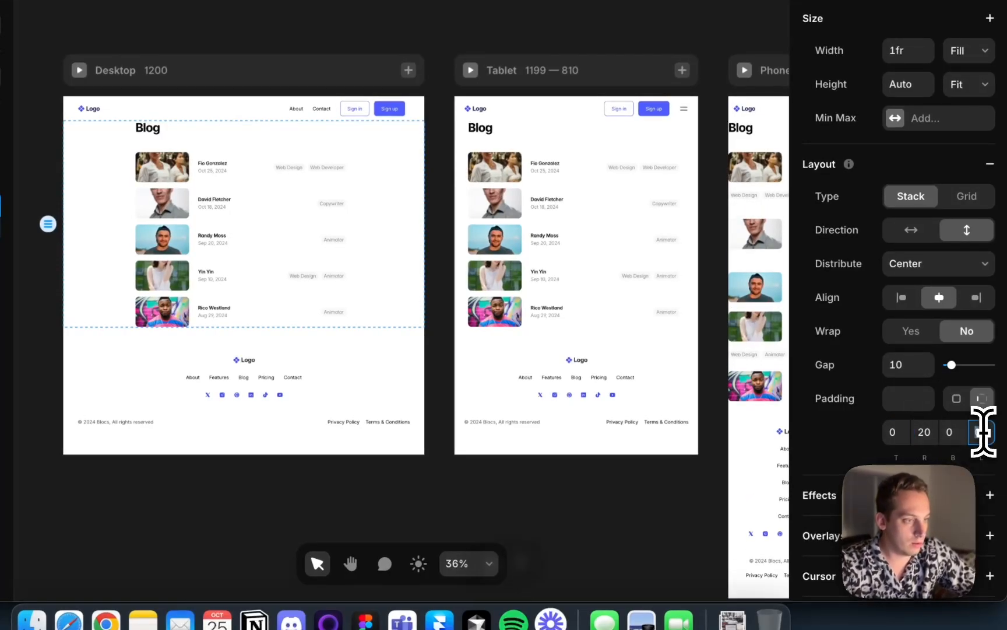
pyautogui.hotkey('shift', 'Up')
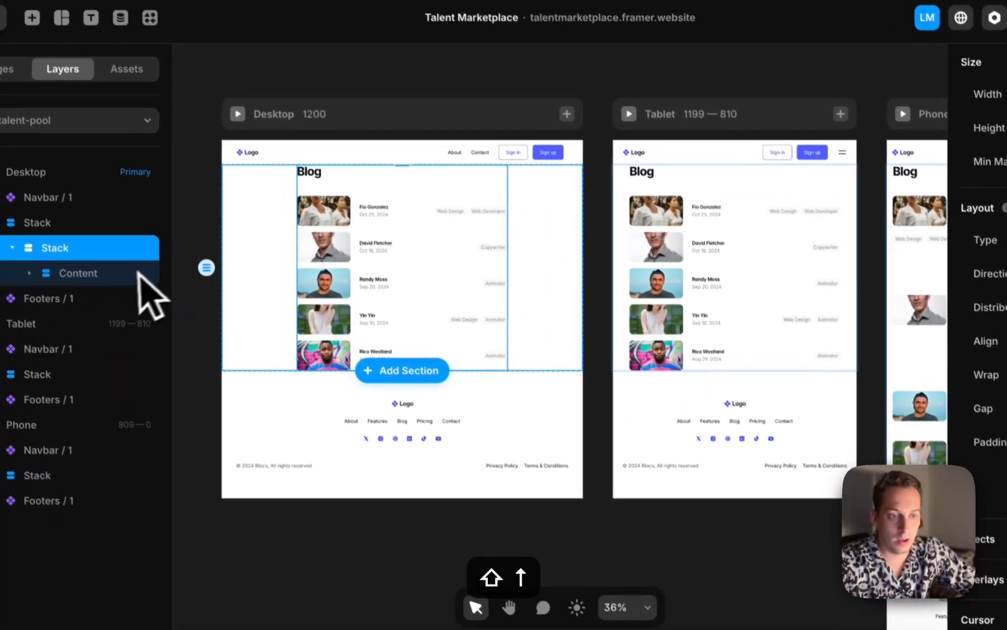
# Set the Content stack's width to Fill and remove its maximum width
pyautogui.click(138, 273)
pyautogui.click(956, 265)
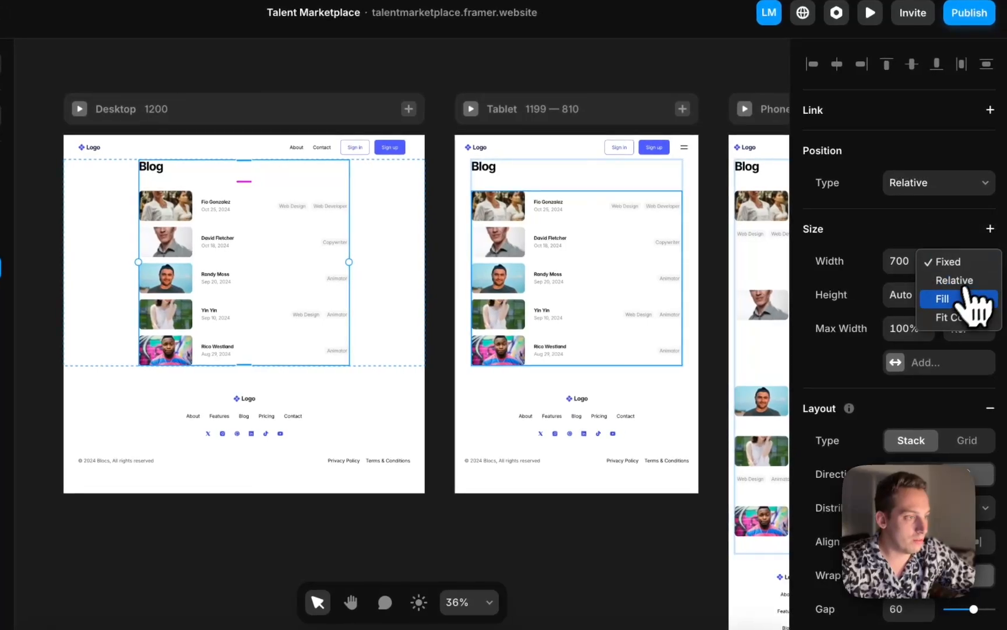
pyautogui.click(968, 299)
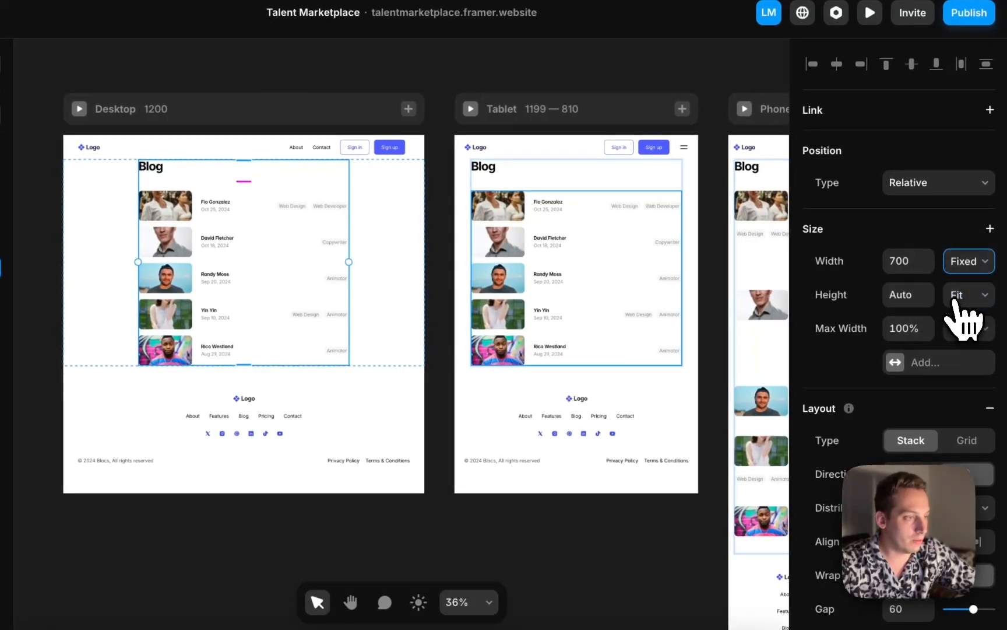
pyautogui.click(863, 357)
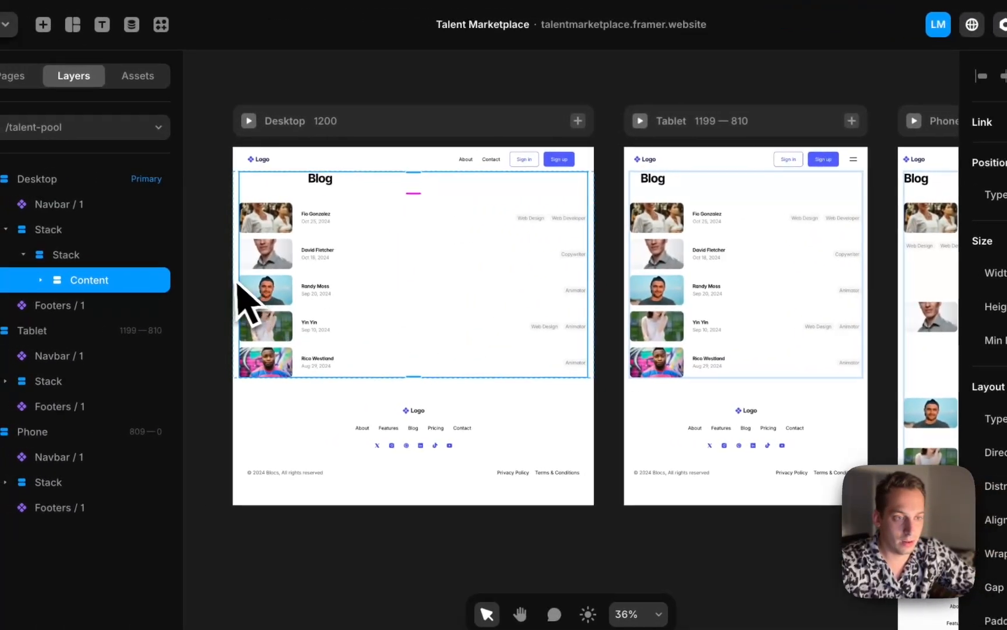
# Delete the Blog heading from the Content stack
pyautogui.click(55, 265)
pyautogui.click(306, 286)
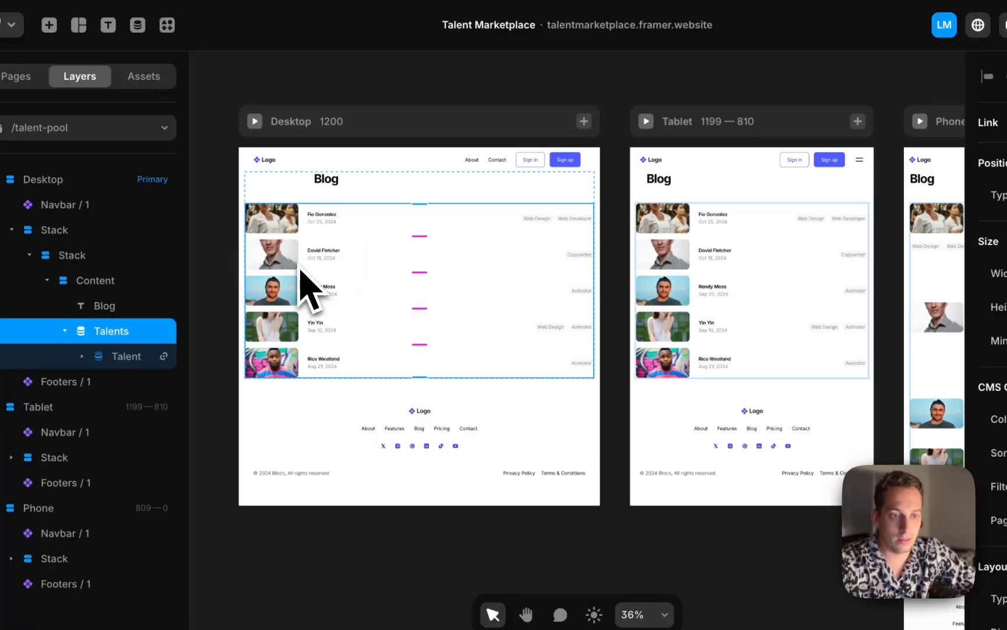
pyautogui.click(46, 280)
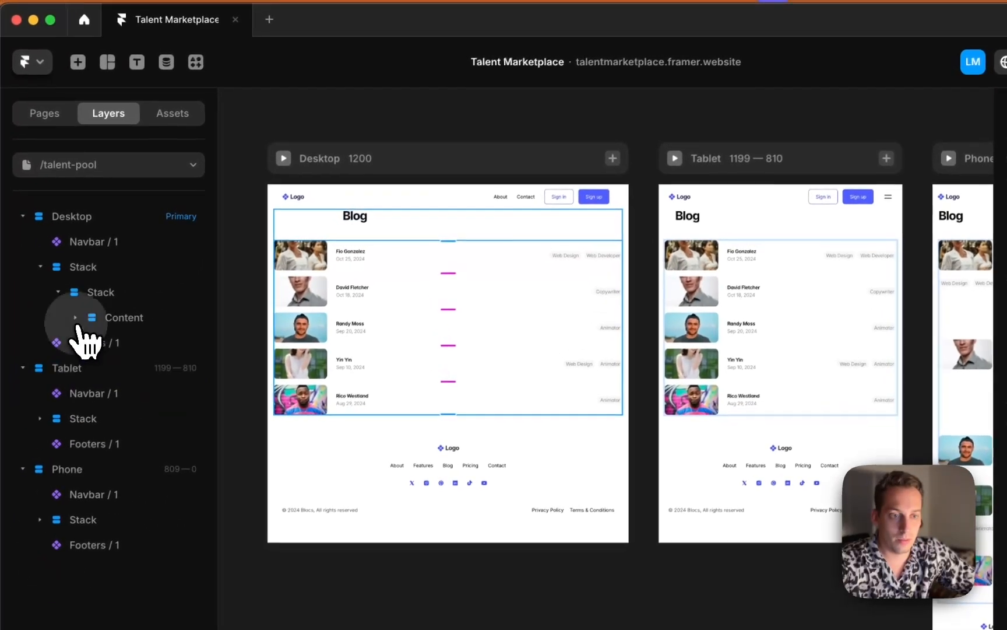
pyautogui.click(122, 321)
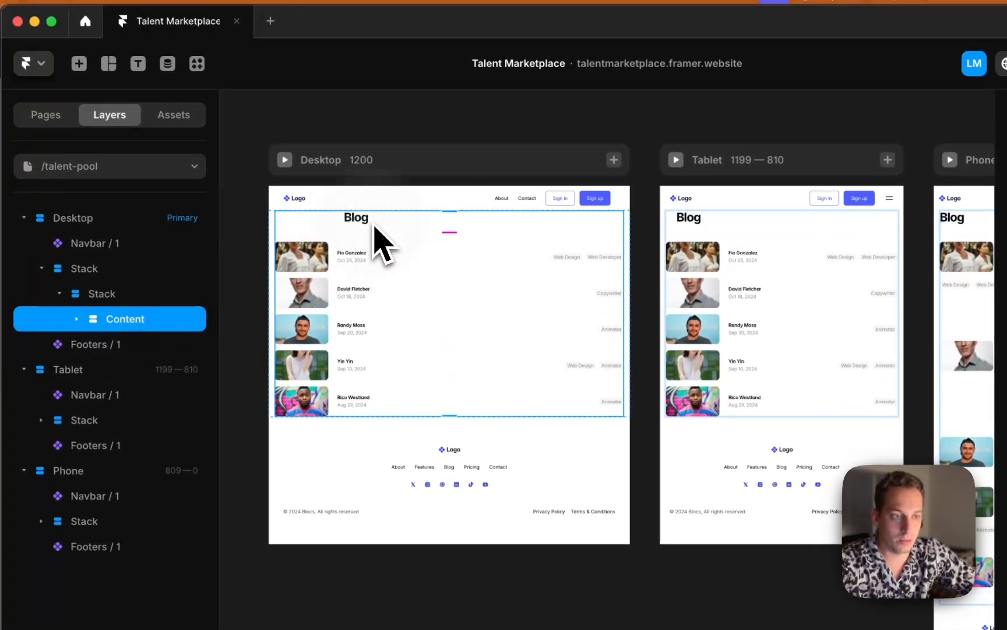
pyautogui.click(76, 319)
pyautogui.click(109, 345)
pyautogui.press('BackSpace')
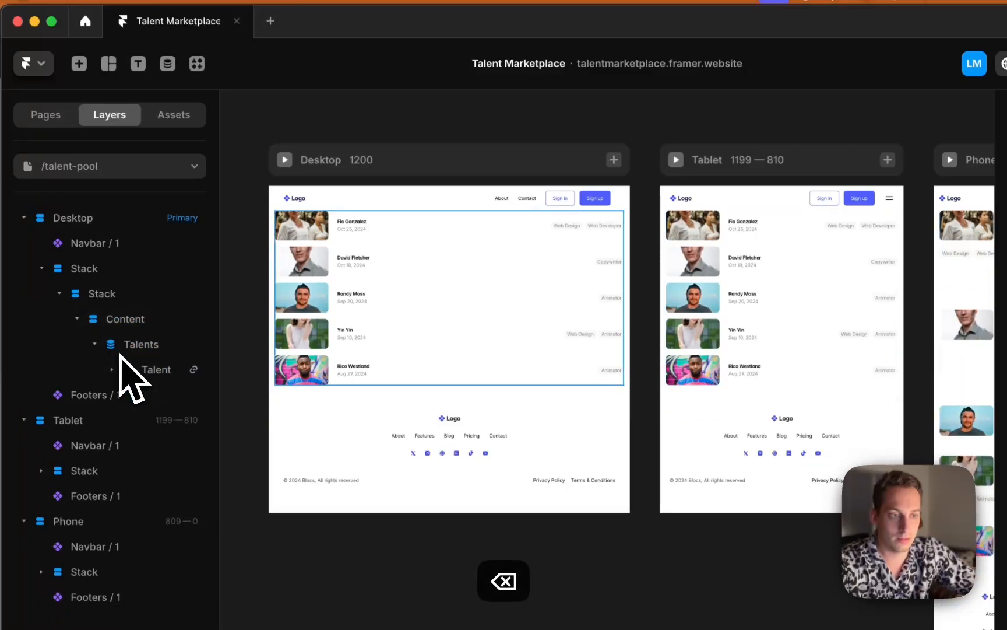
pyautogui.click(114, 344)
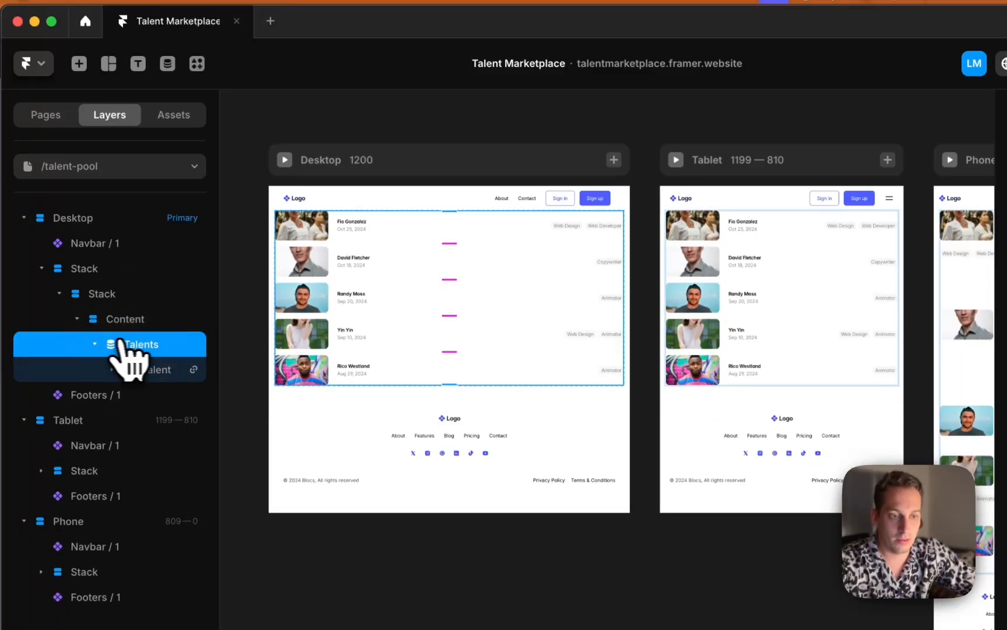
pyautogui.click(95, 344)
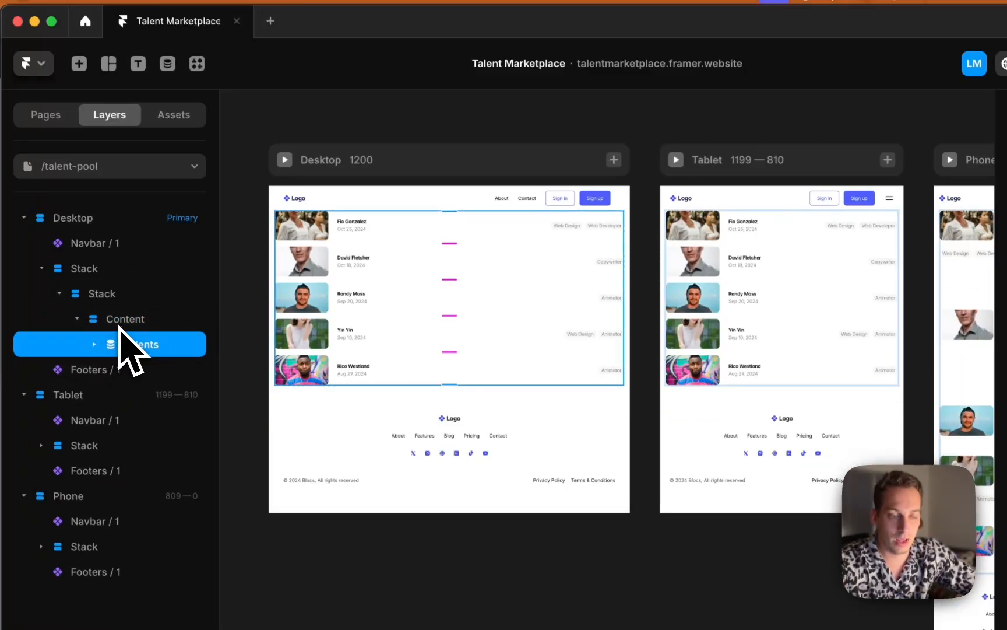
pyautogui.click(119, 320)
pyautogui.click(82, 320)
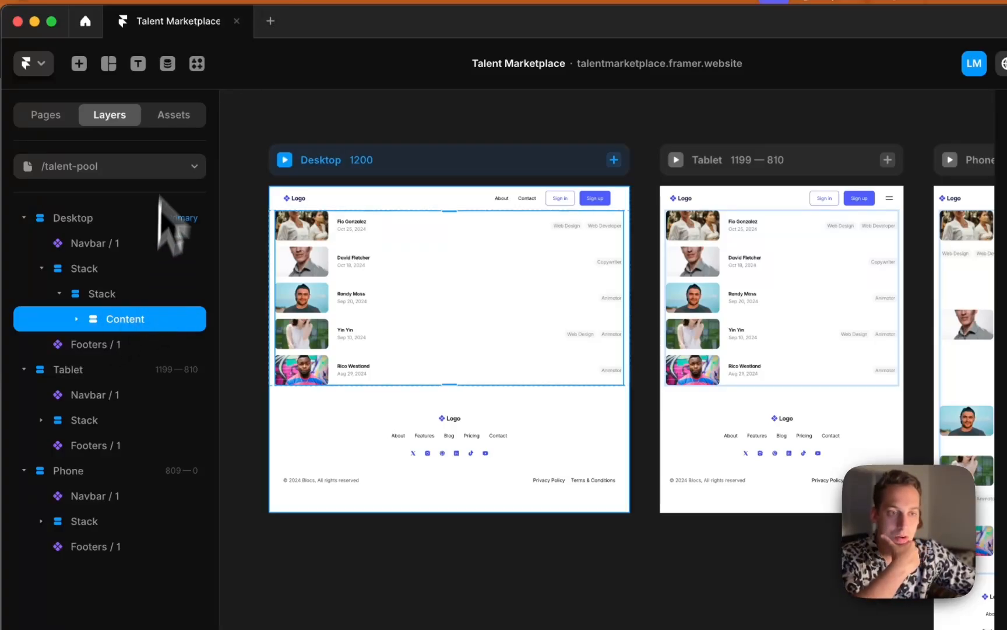
pyautogui.click(79, 64)
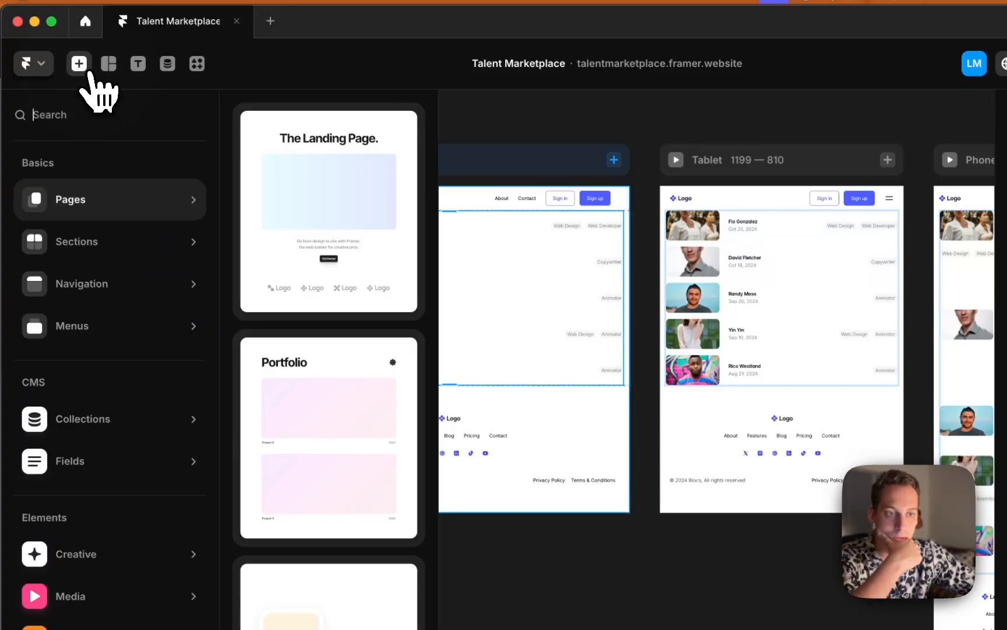
pyautogui.click(487, 134)
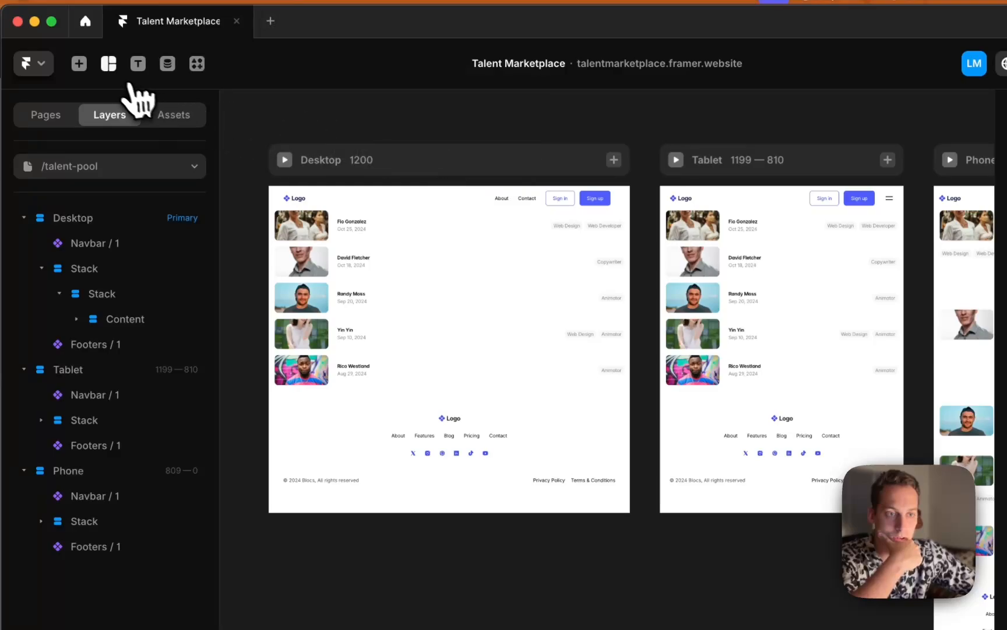
# Draw a new frame below the talents list in the Desktop frame
pyautogui.click(108, 62)
pyautogui.click(138, 120)
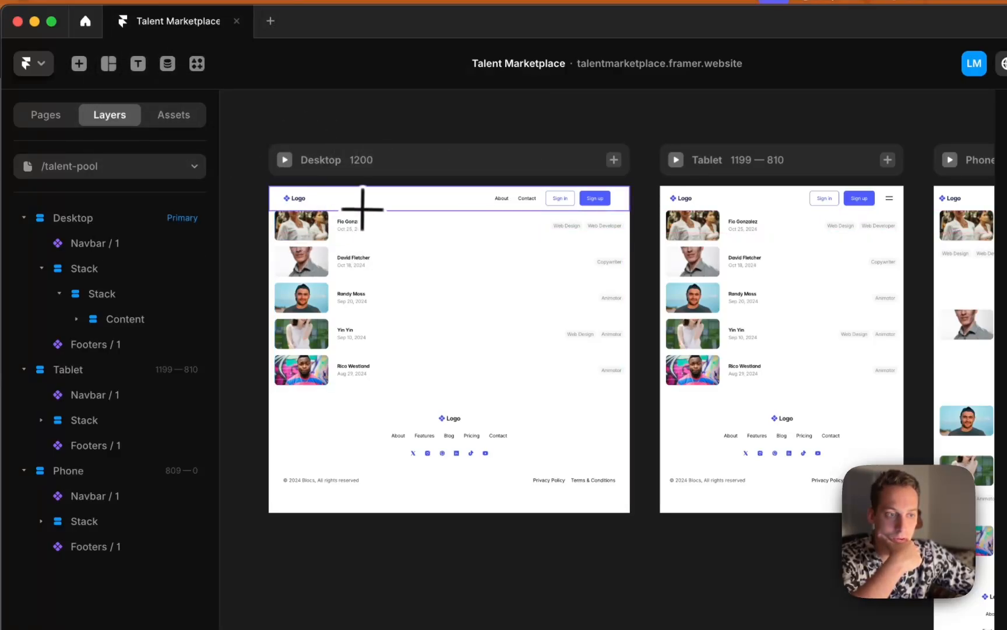
pyautogui.click(109, 63)
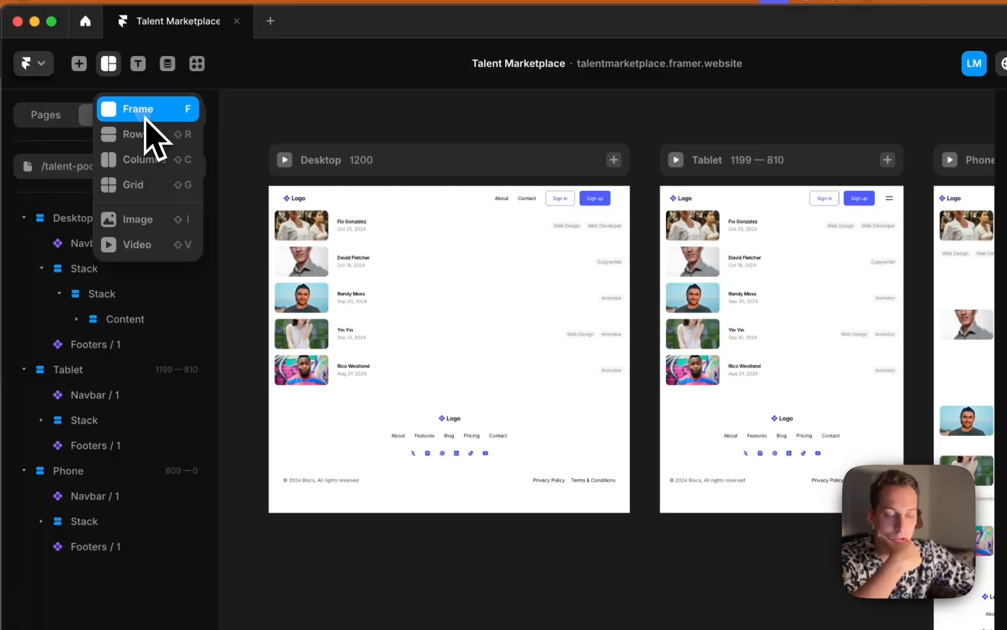
pyautogui.click(146, 110)
pyautogui.moveTo(473, 389); pyautogui.dragTo(491, 392)
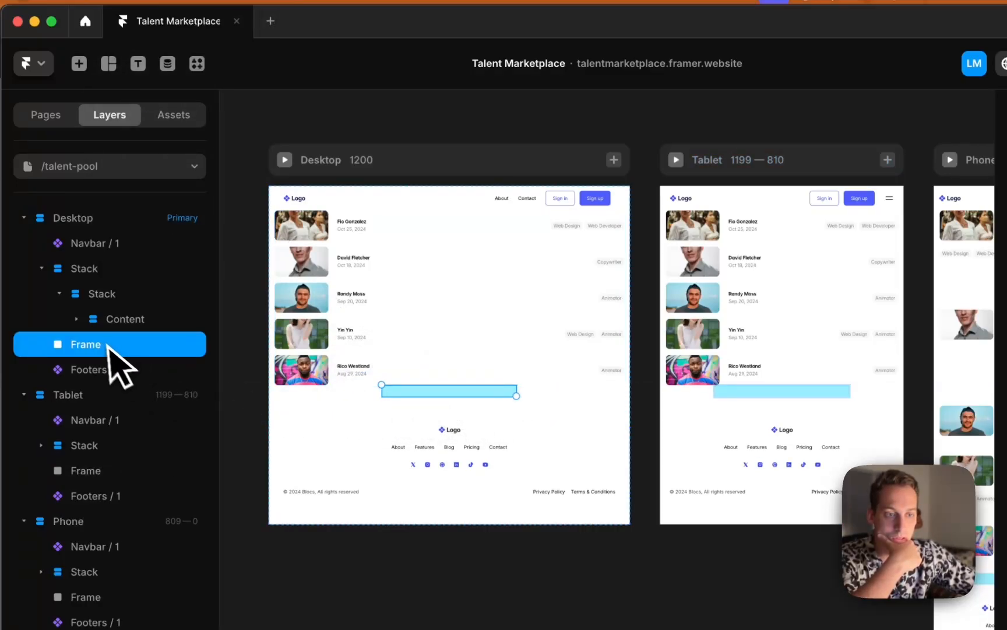
# Move the new frame into the inner stack, placing it above the Content layer
pyautogui.moveTo(108, 345); pyautogui.dragTo(104, 285)
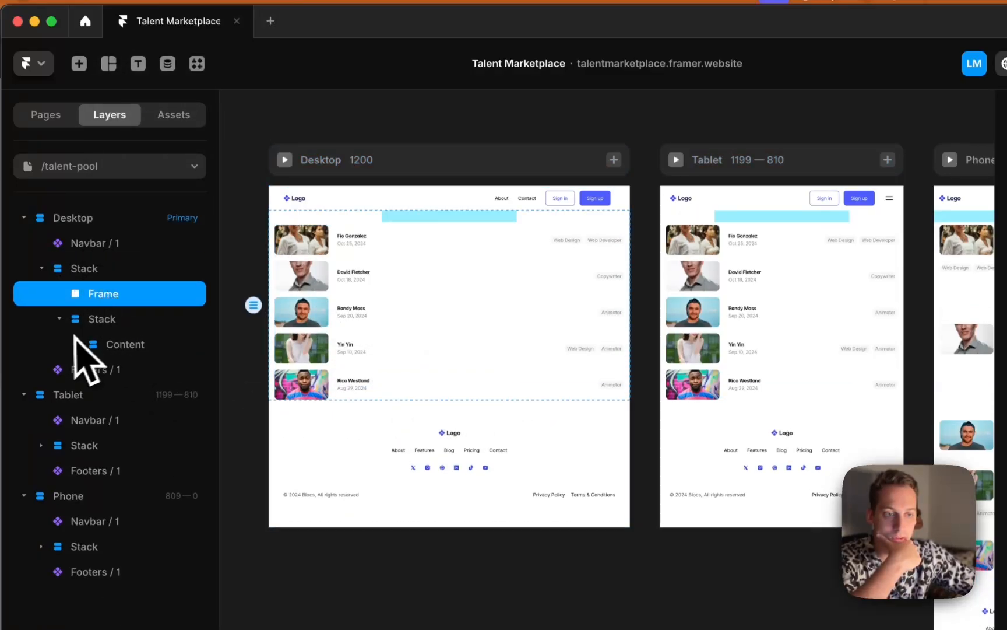
pyautogui.click(107, 343)
pyautogui.click(98, 321)
pyautogui.click(104, 344)
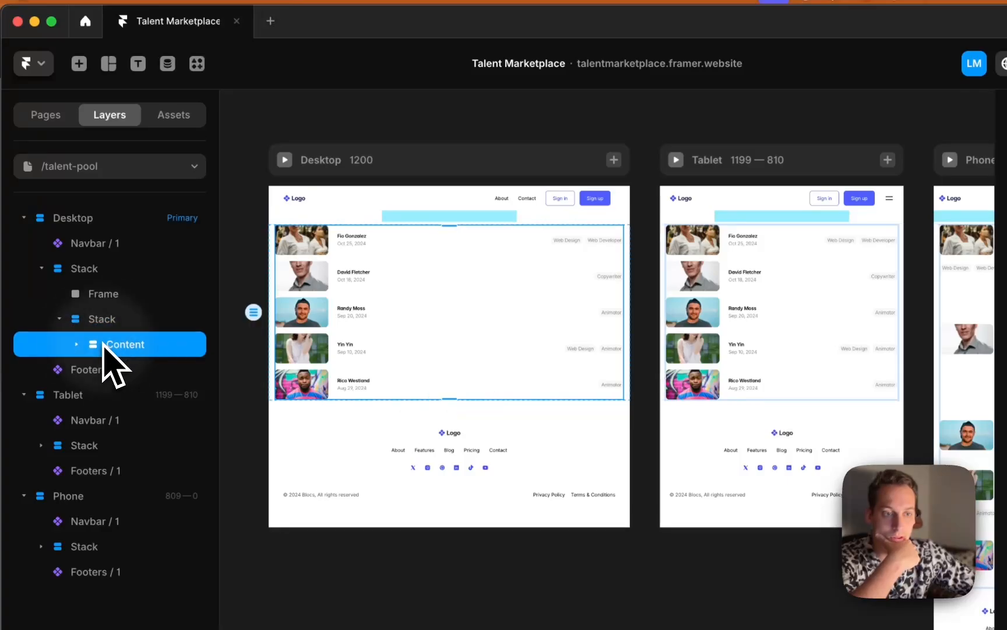
pyautogui.moveTo(102, 294); pyautogui.dragTo(105, 331)
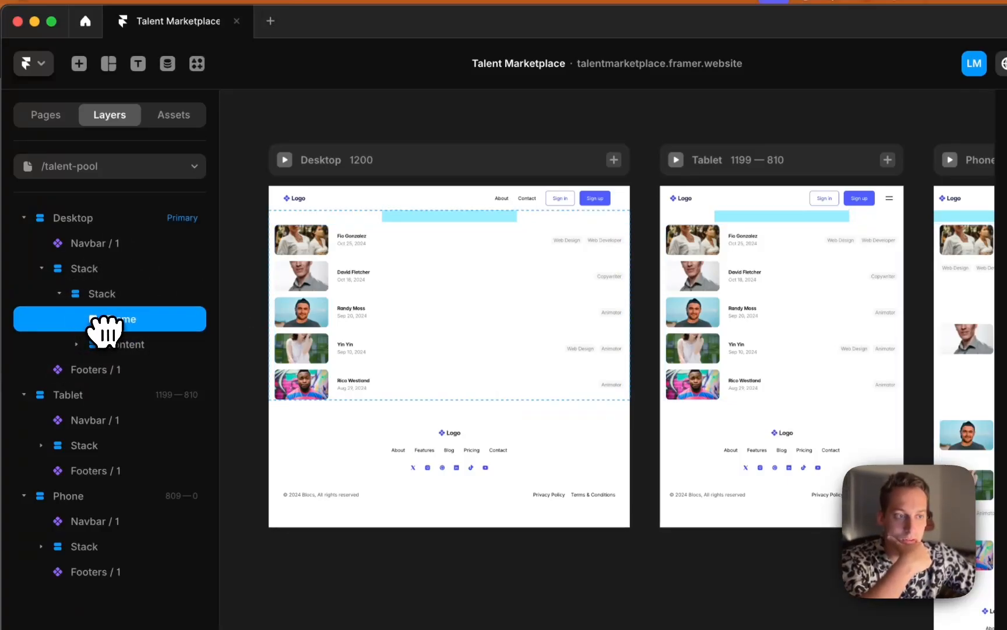
pyautogui.click(98, 294)
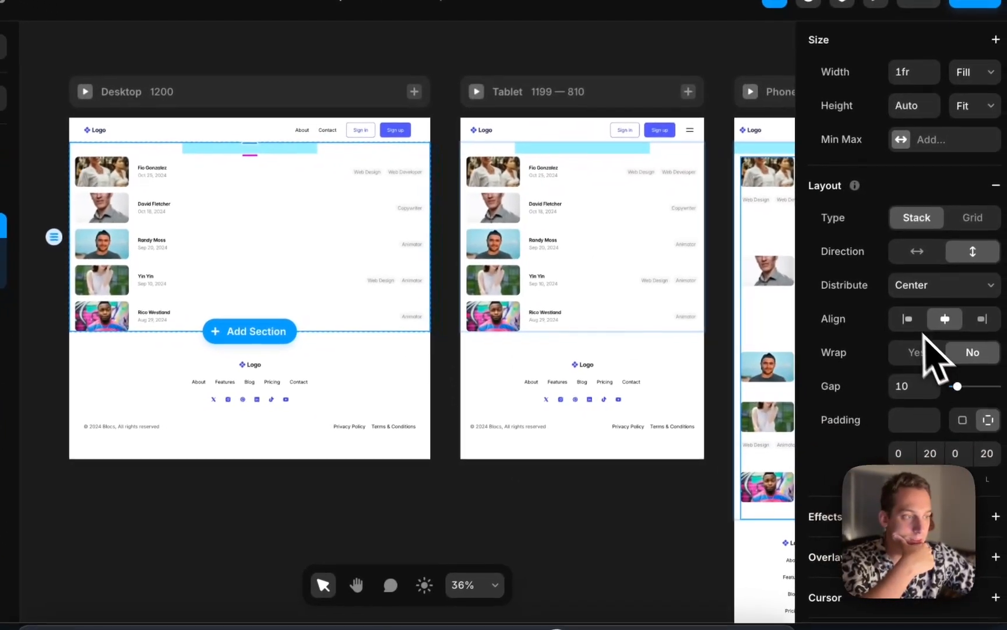
# Set the inner stack's direction to horizontal and wrap the placeholder frame in a new stack
pyautogui.click(912, 251)
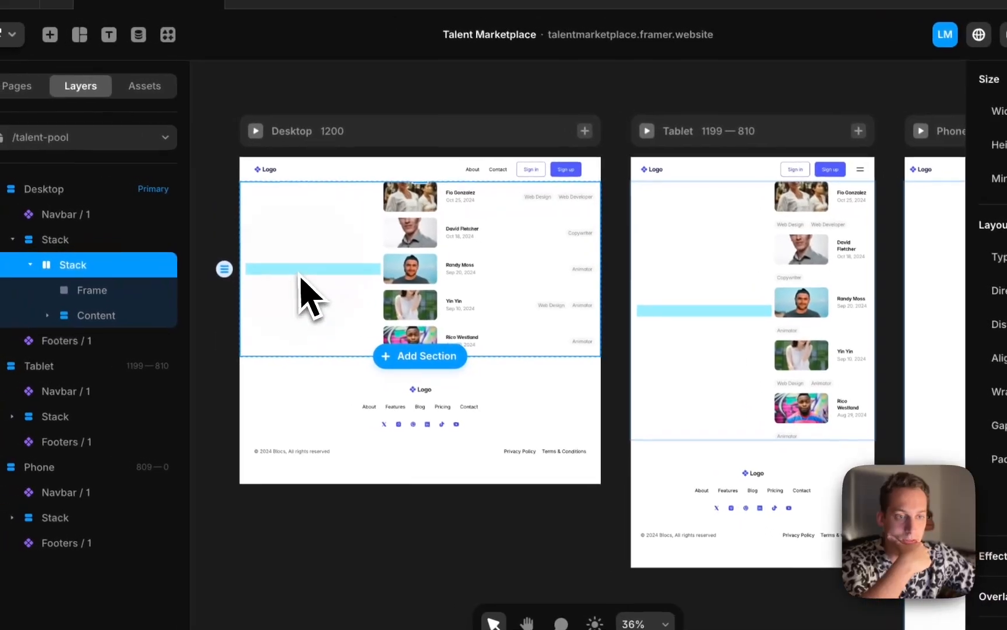
pyautogui.click(110, 296)
pyautogui.click(97, 291)
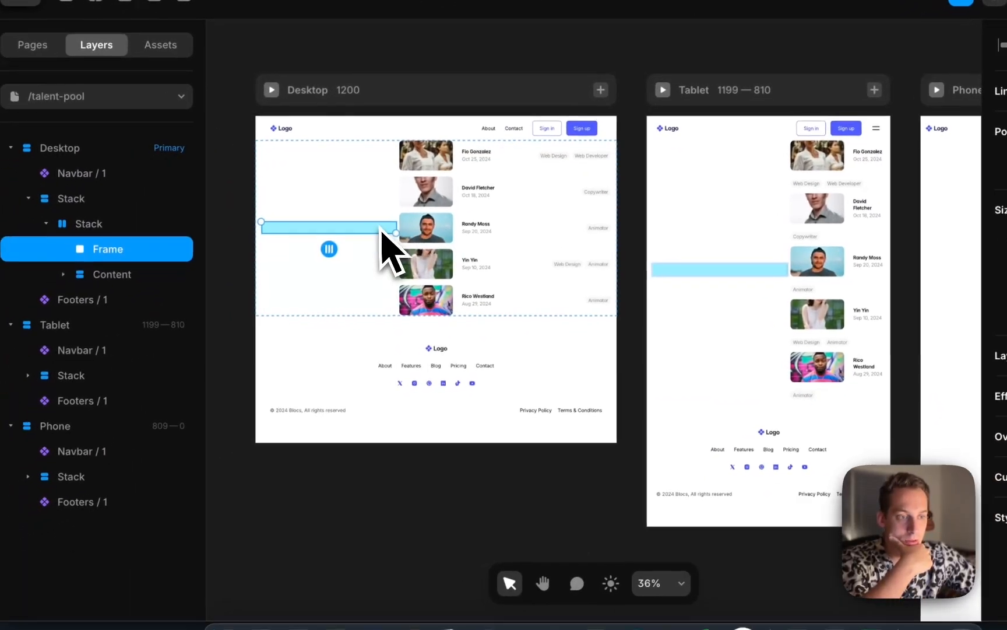
pyautogui.rightClick(382, 233)
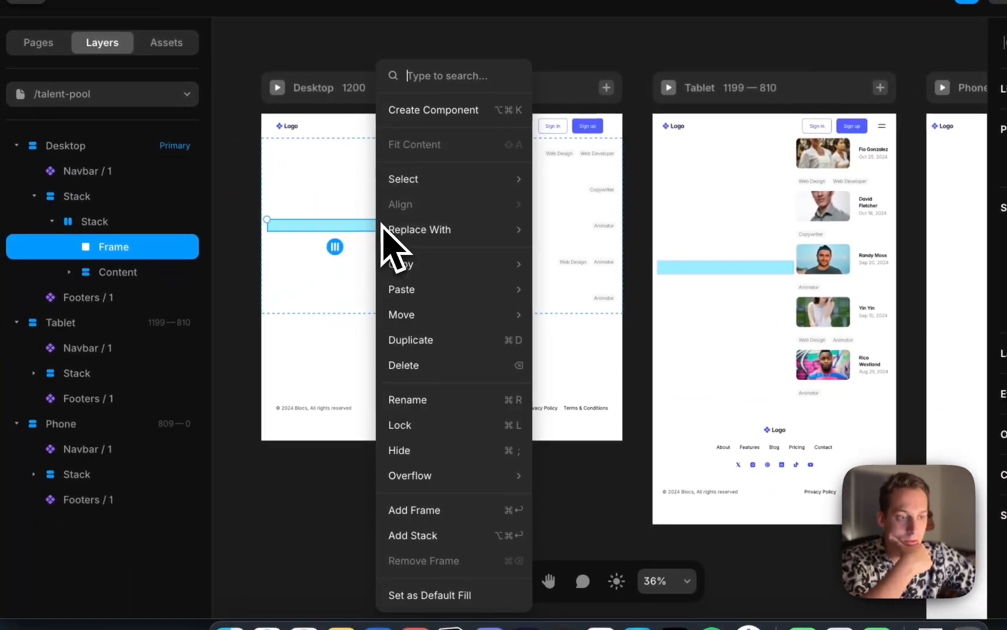
pyautogui.click(415, 535)
# Set the new wrapper stack's height to Viewport
pyautogui.click(69, 247)
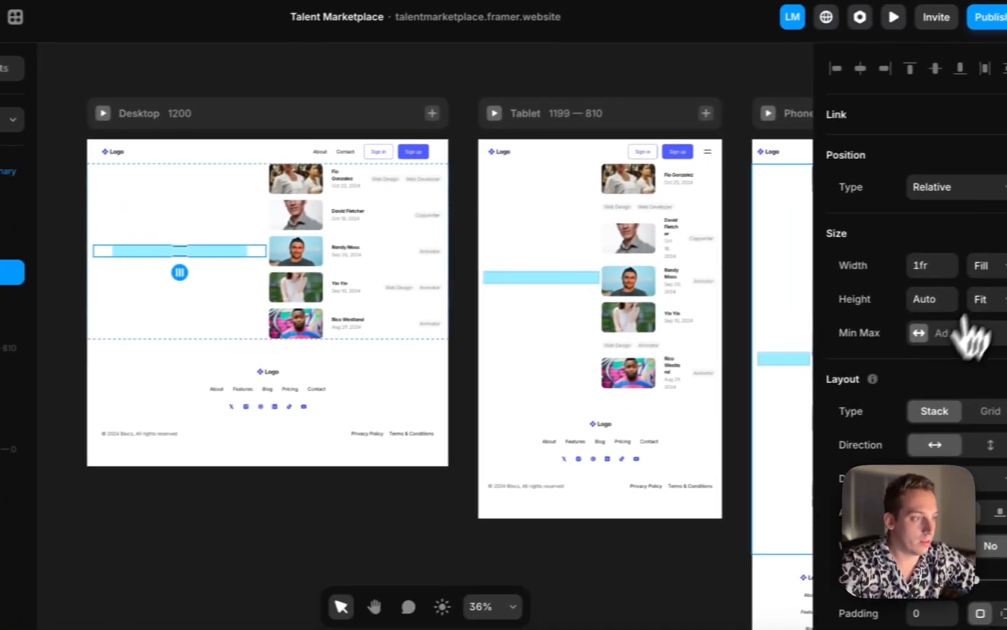
pyautogui.click(969, 301)
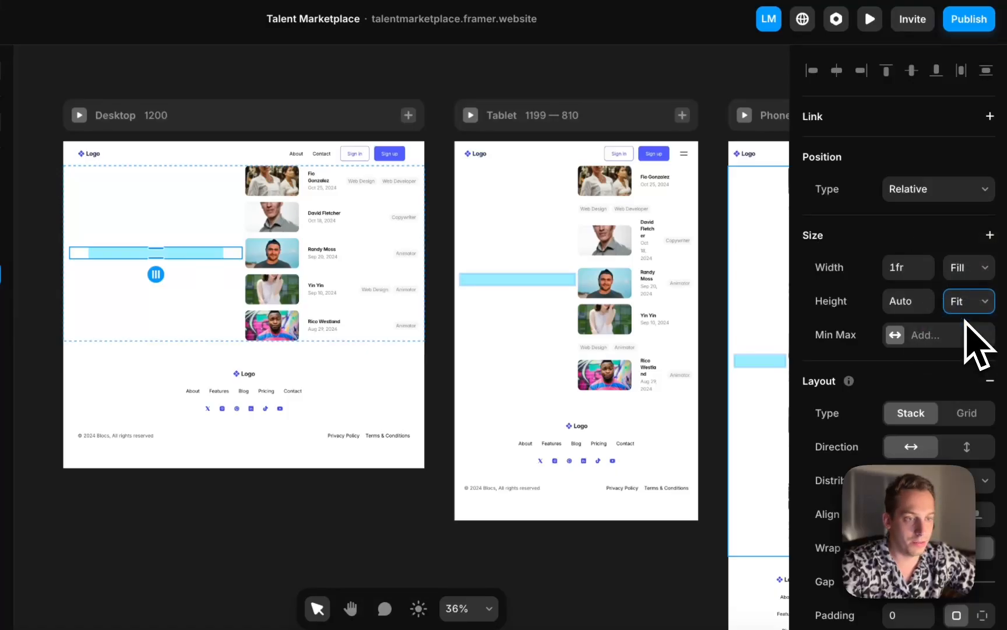
pyautogui.click(965, 322)
pyautogui.click(75, 279)
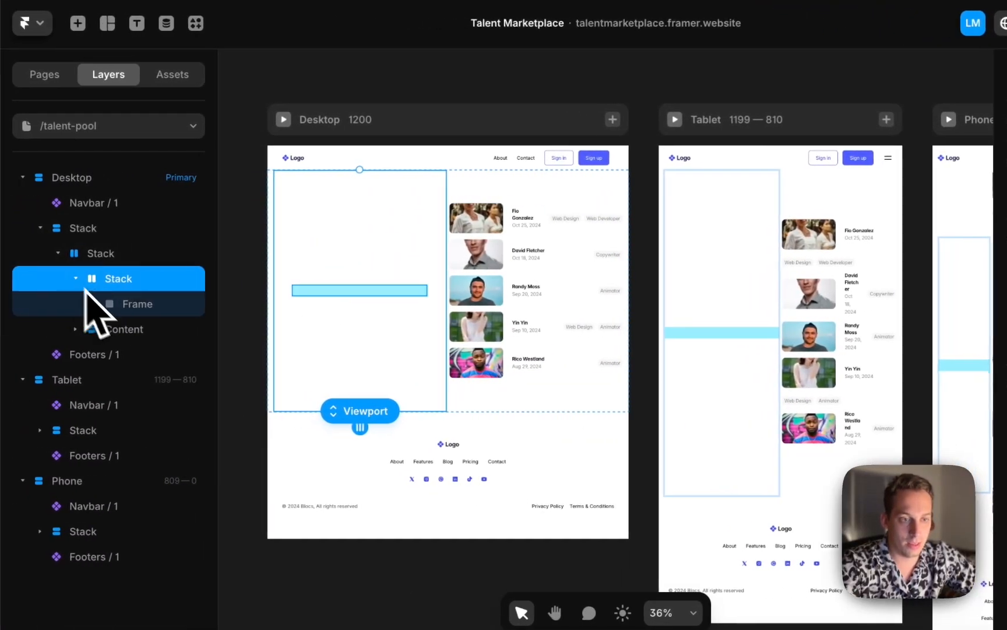
# Set the placeholder frame's height to Fill
pyautogui.click(131, 308)
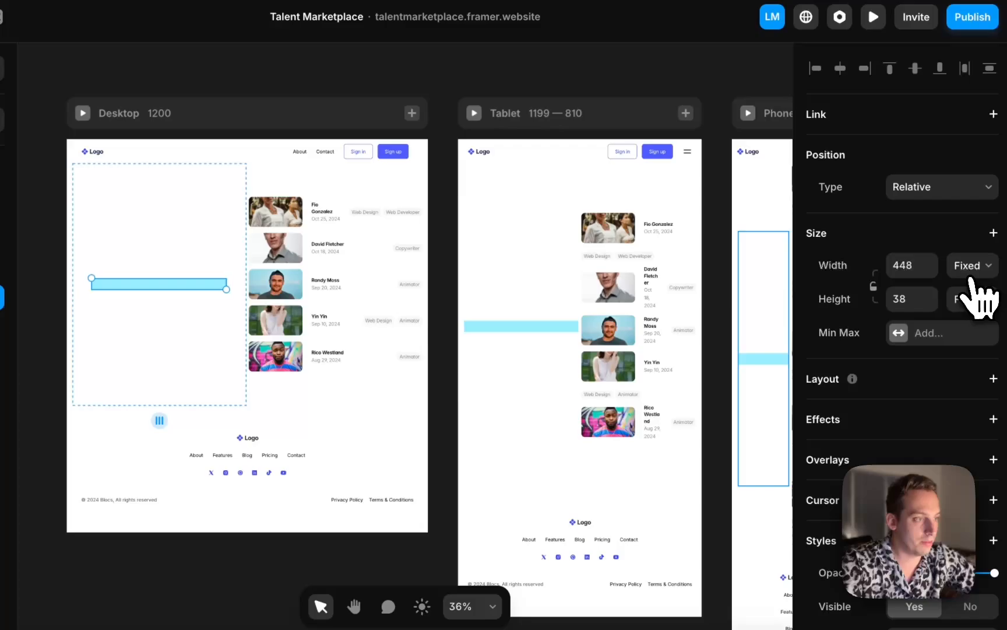
pyautogui.click(960, 262)
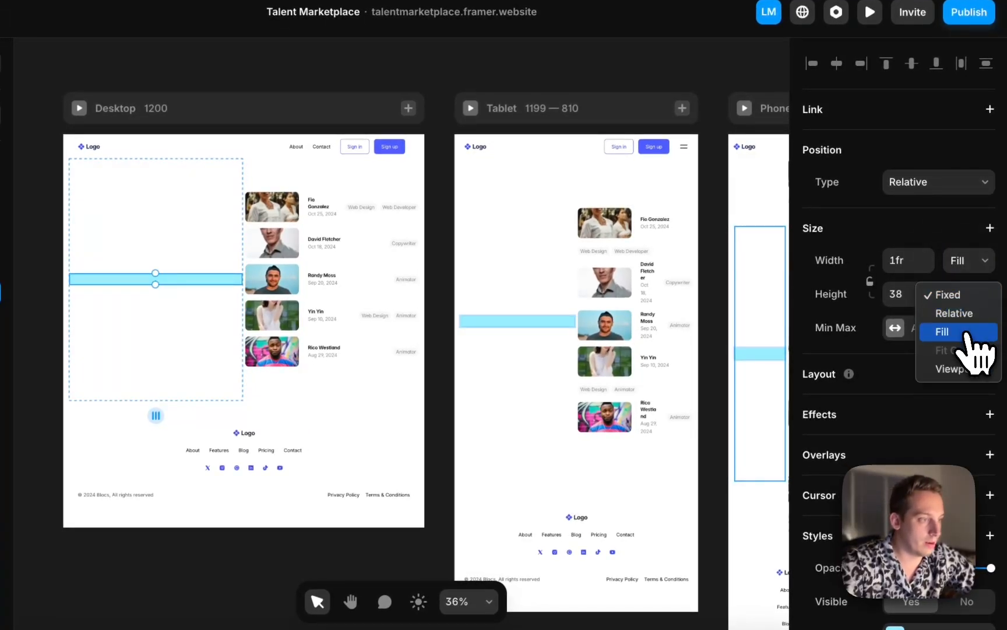
pyautogui.click(959, 331)
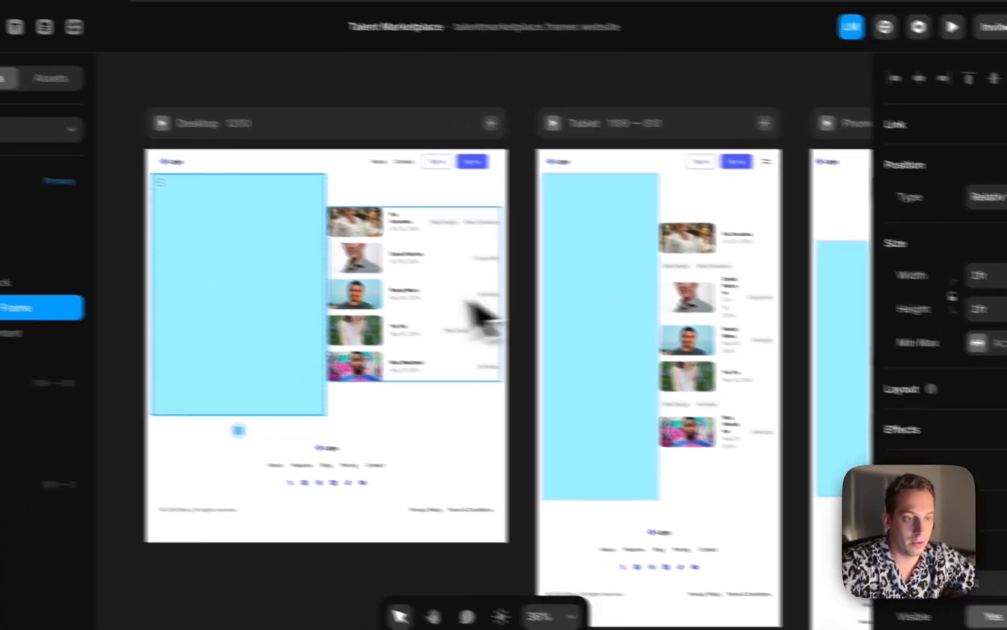
# Set the wrapper stack's width to Fixed 200
pyautogui.click(40, 213)
pyautogui.click(97, 295)
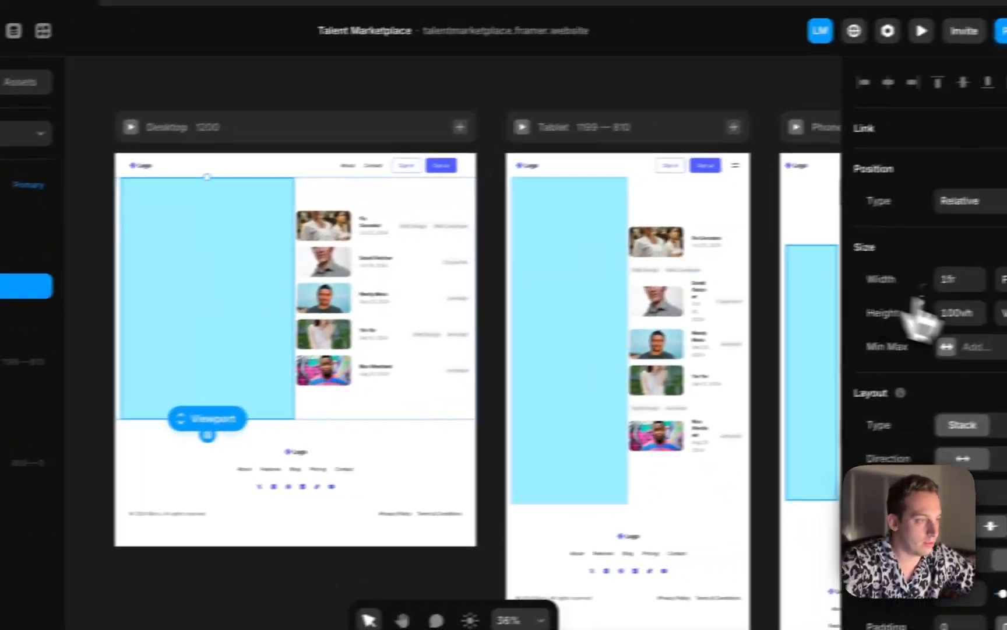
pyautogui.click(974, 284)
pyautogui.click(962, 284)
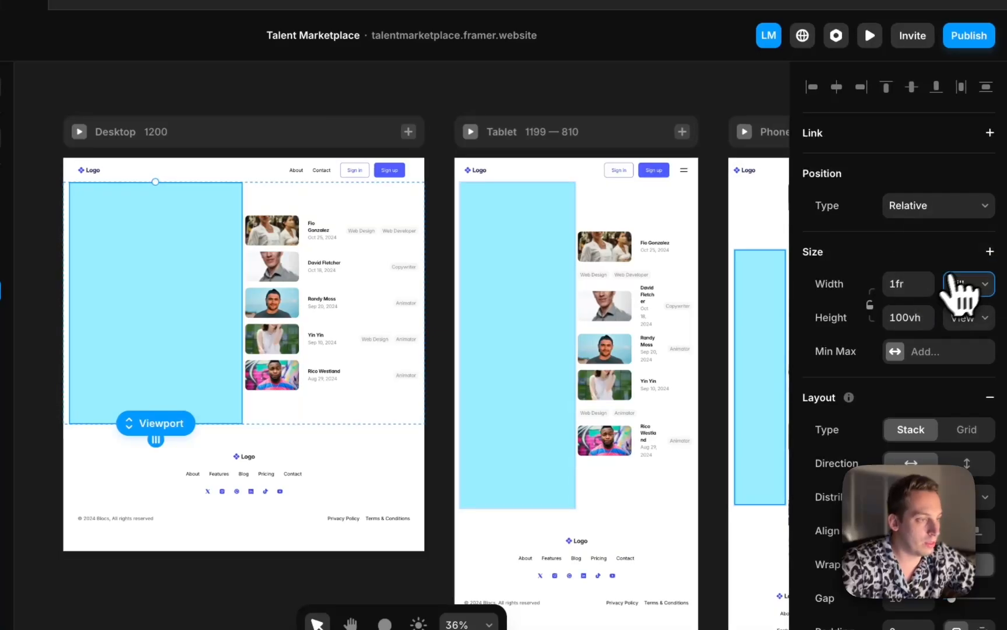
pyautogui.click(979, 283)
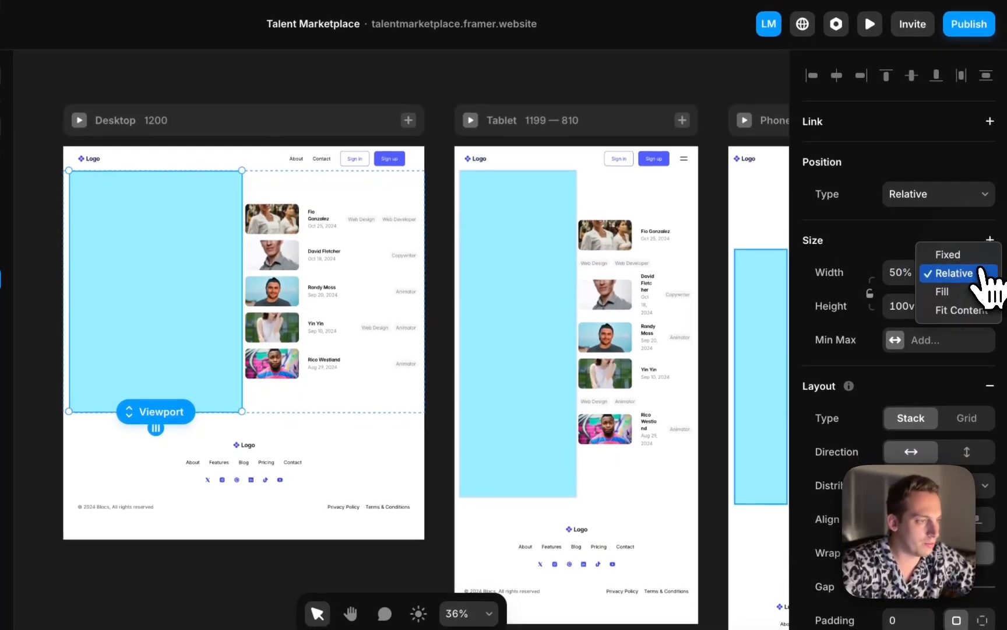
pyautogui.click(968, 255)
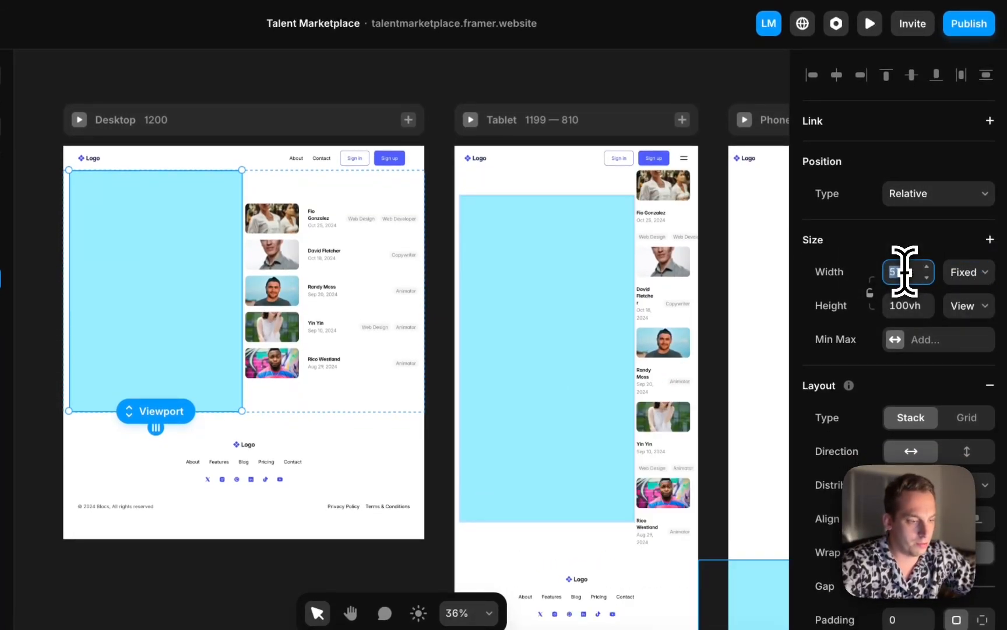
pyautogui.press('Return')
# Set the Phone breakpoint's inner stack direction to vertical
pyautogui.hscroll(5, 499, 310)
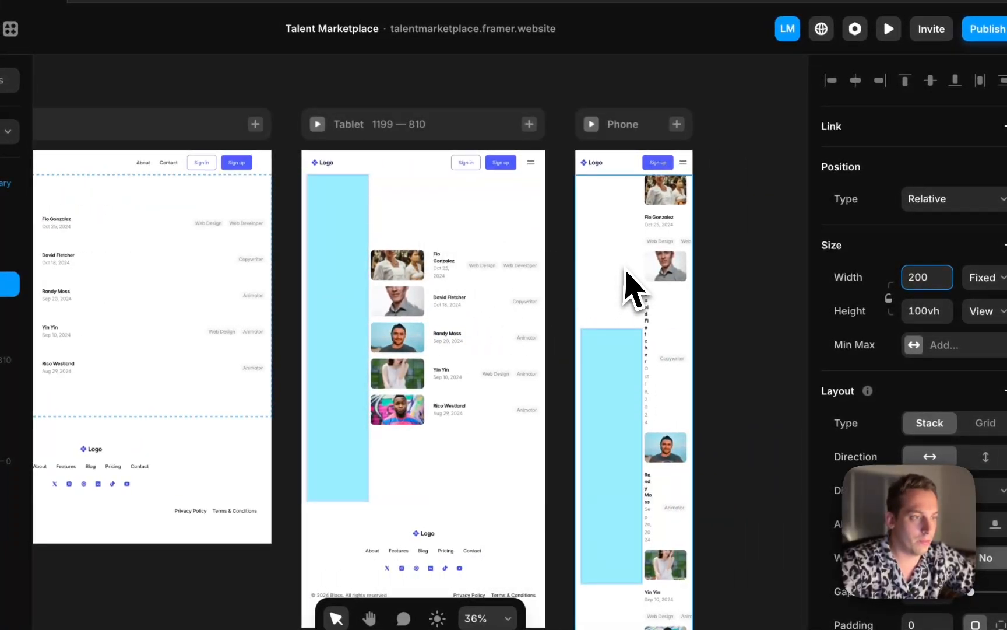
pyautogui.click(633, 289)
pyautogui.click(985, 456)
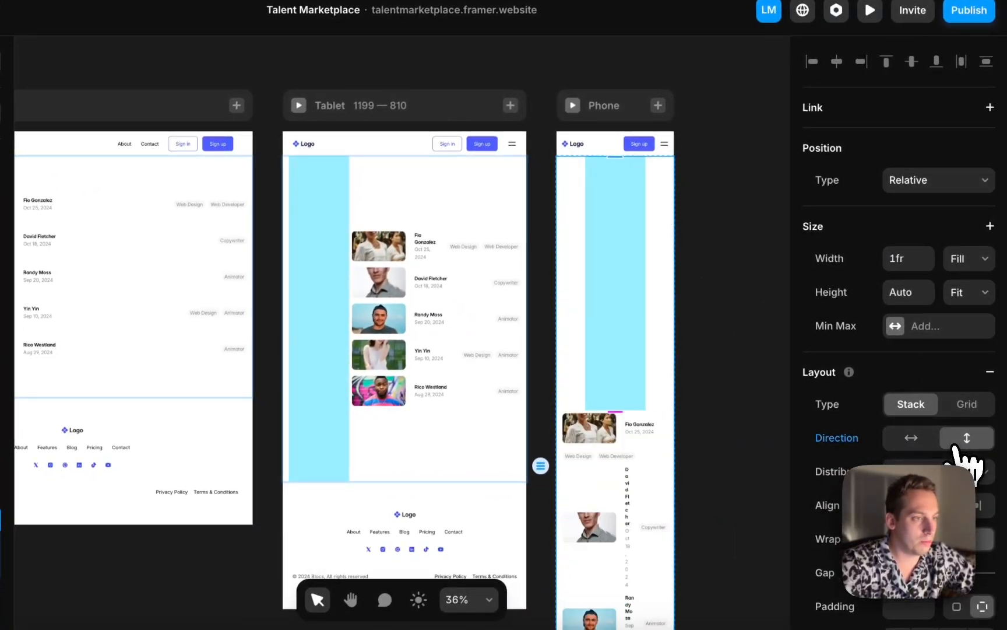
pyautogui.click(599, 222)
pyautogui.click(699, 212)
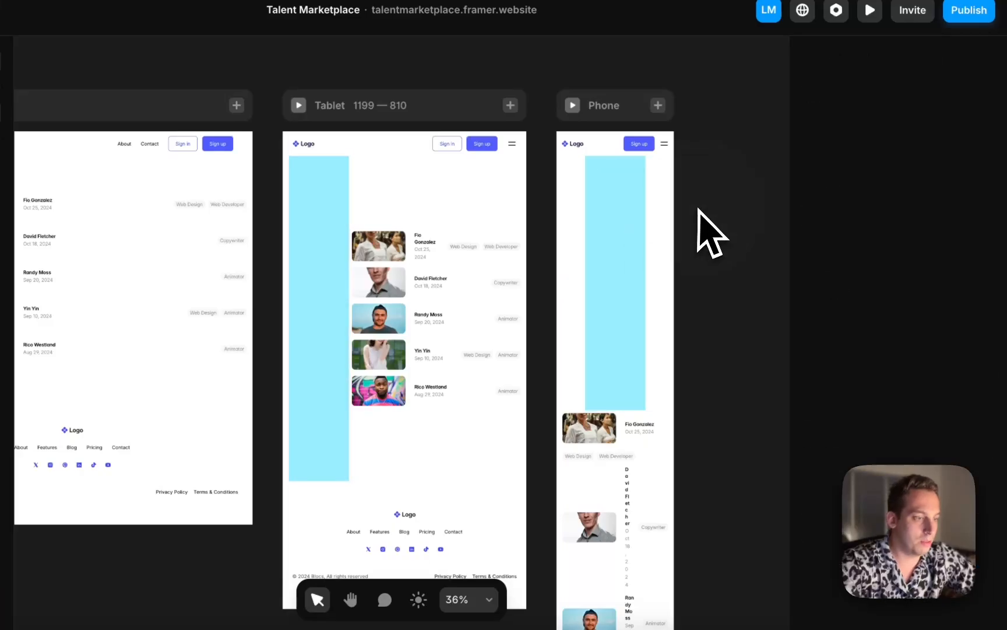
# Change the Talents collection list layout to a grid with 3 columns
pyautogui.scroll(-4, 700, 213)
pyautogui.hscroll(-2, 700, 213)
pyautogui.click(681, 414)
pyautogui.hscroll(-4, 675, 402)
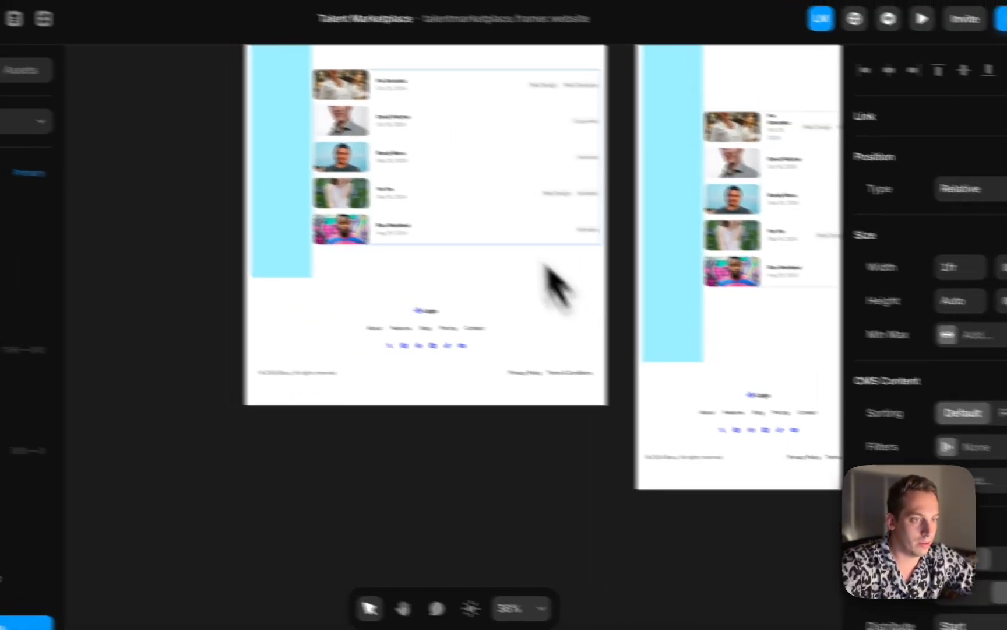
pyautogui.click(403, 173)
pyautogui.scroll(2, 404, 174)
pyautogui.scroll(2, 517, 243)
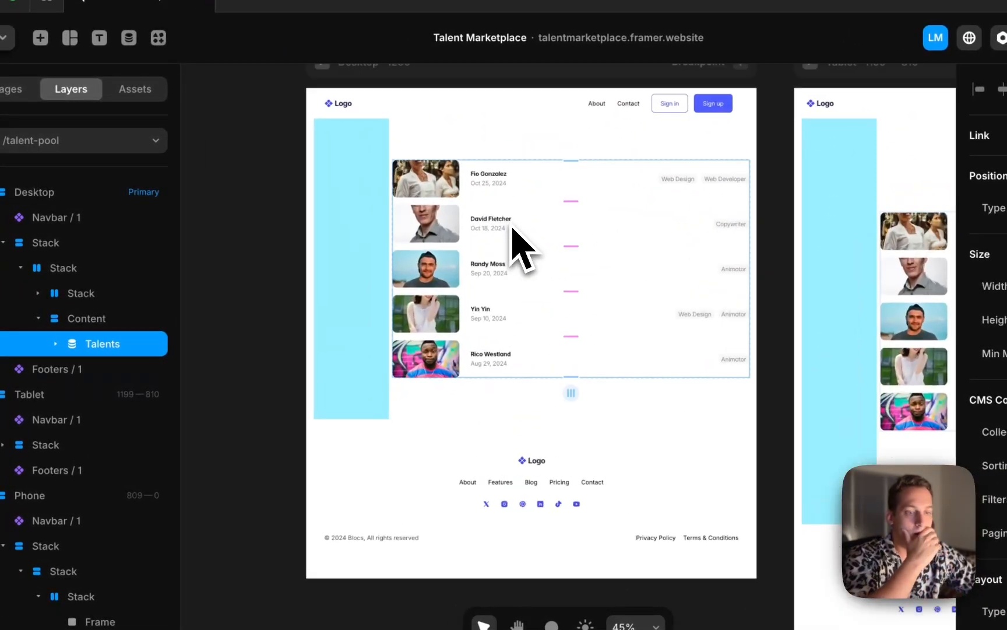
pyautogui.click(54, 343)
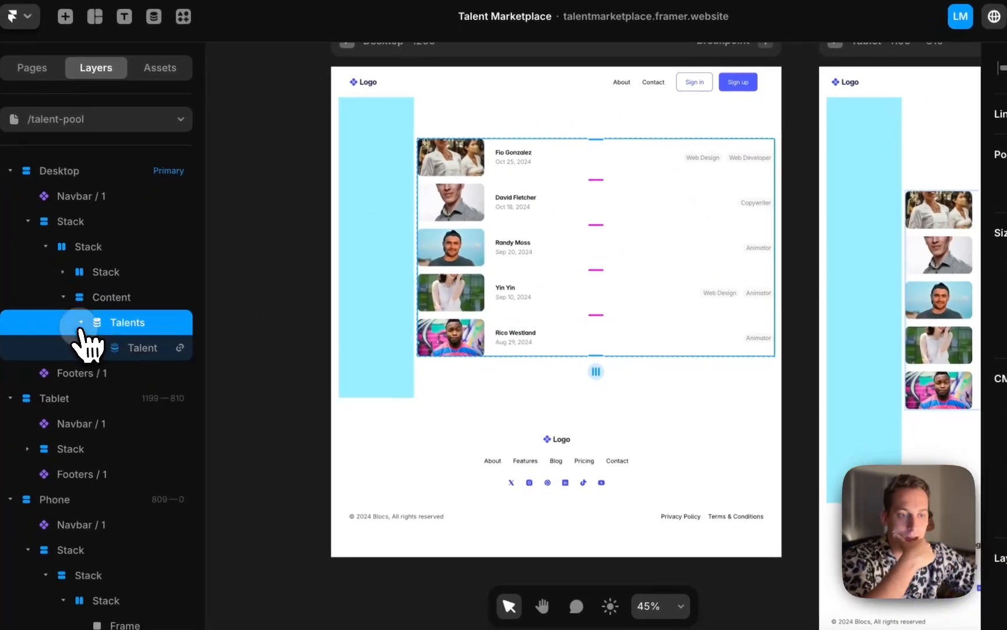
pyautogui.click(143, 341)
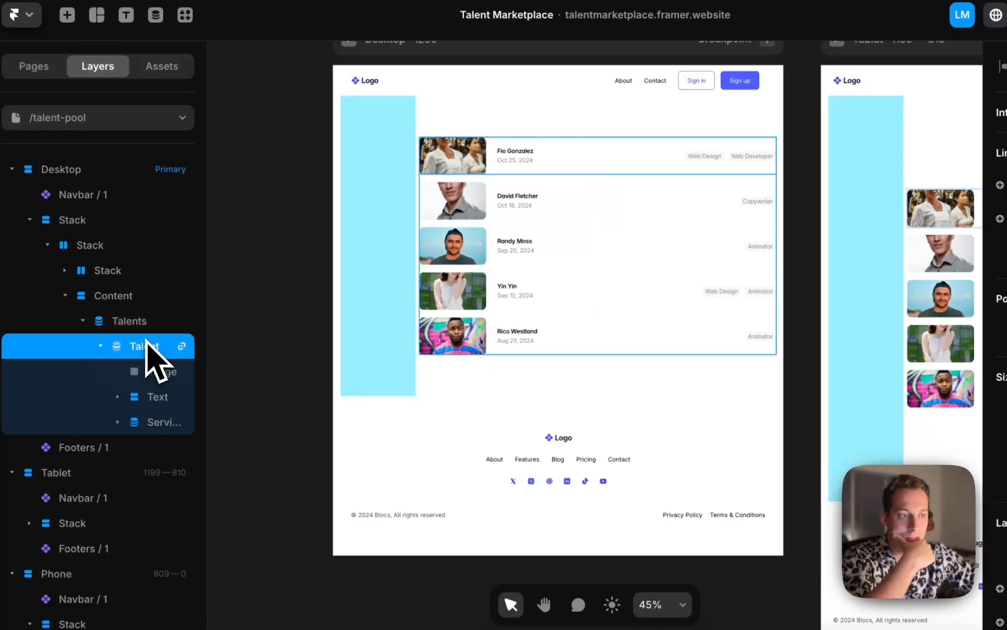
pyautogui.click(148, 331)
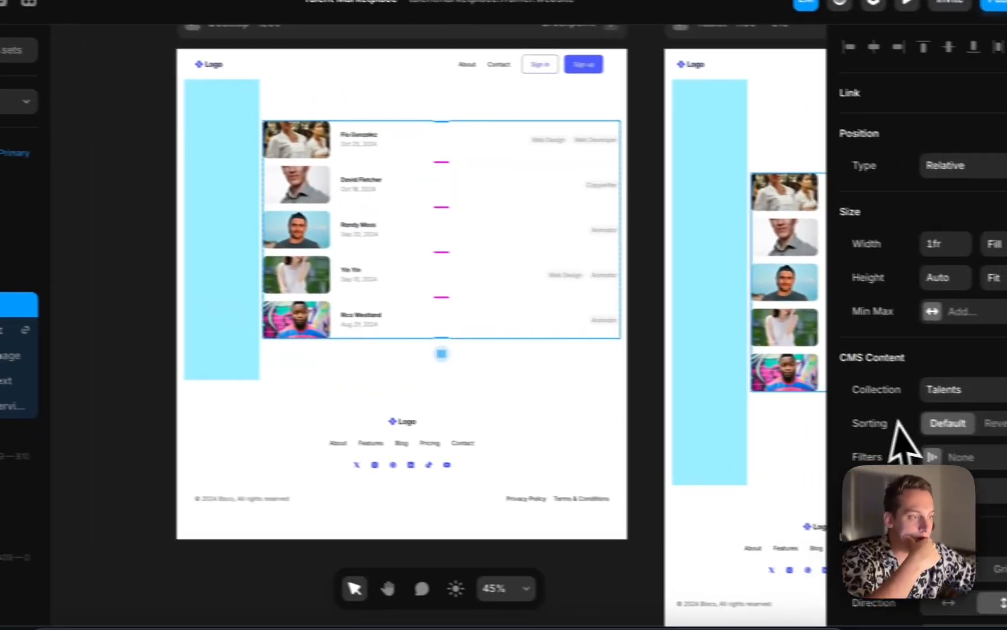
pyautogui.scroll(-3, 898, 426)
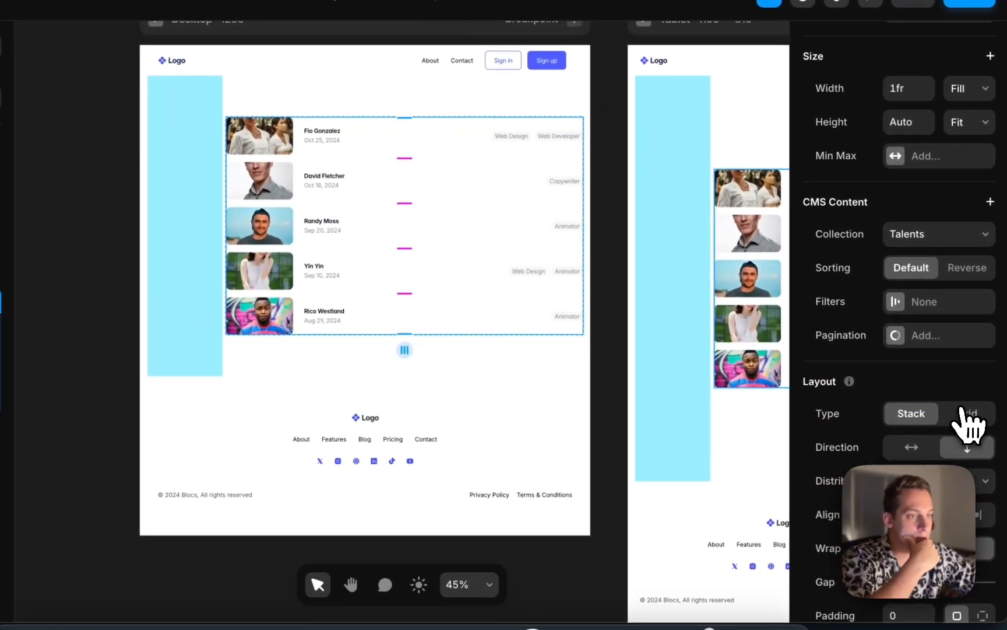
pyautogui.click(1003, 417)
pyautogui.scroll(-2, 917, 427)
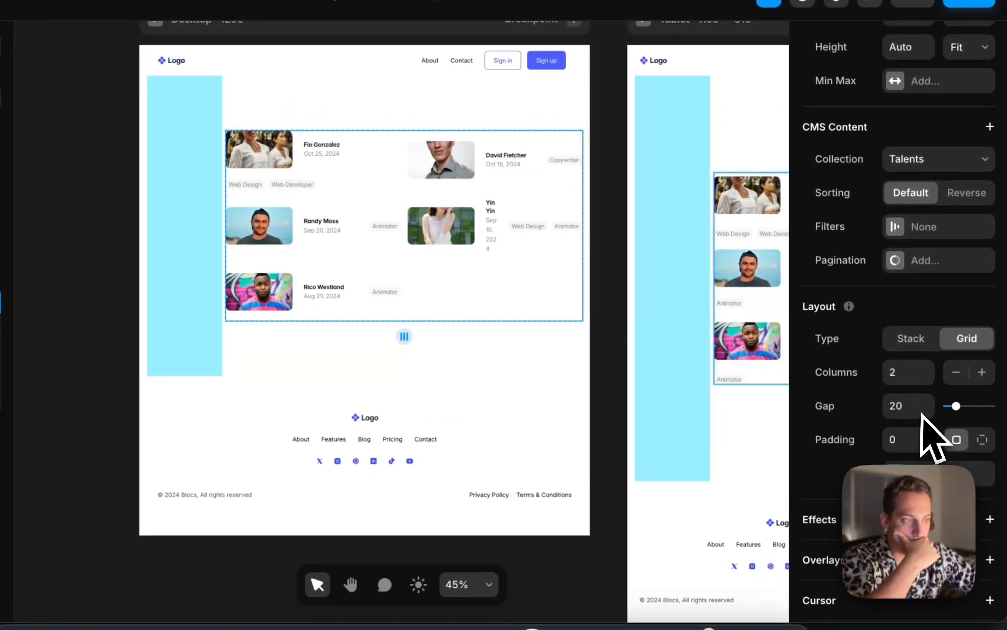
pyautogui.click(982, 368)
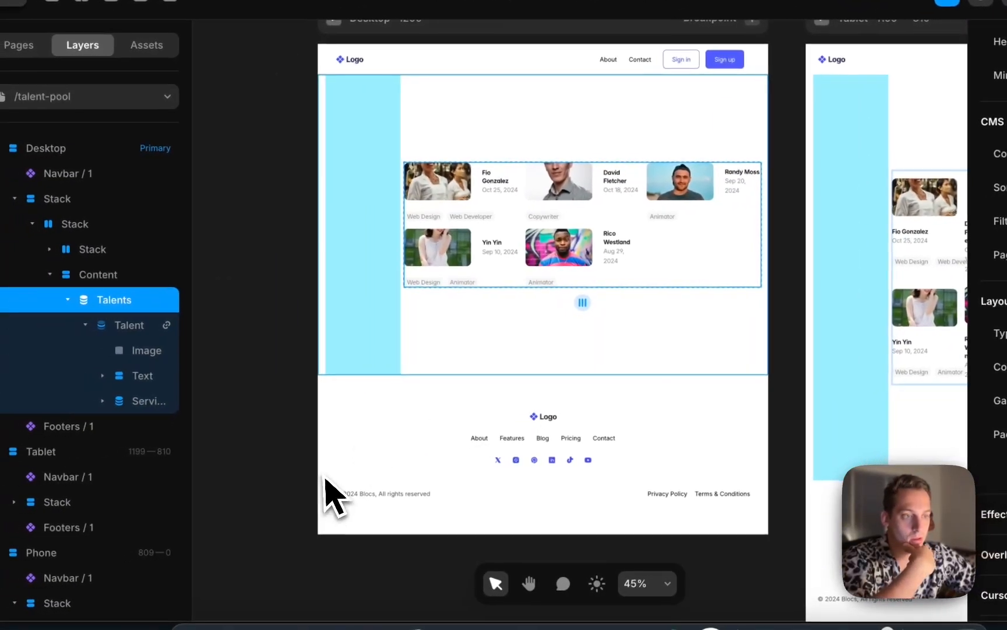
# Make each Talent item a vertical stack with centred alignment
pyautogui.click(137, 326)
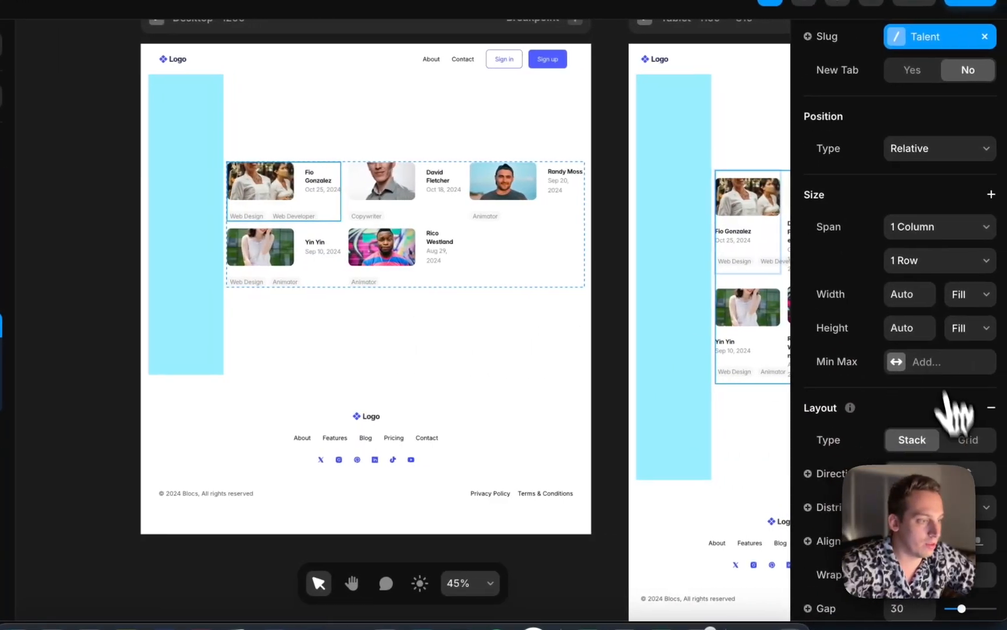
pyautogui.click(969, 473)
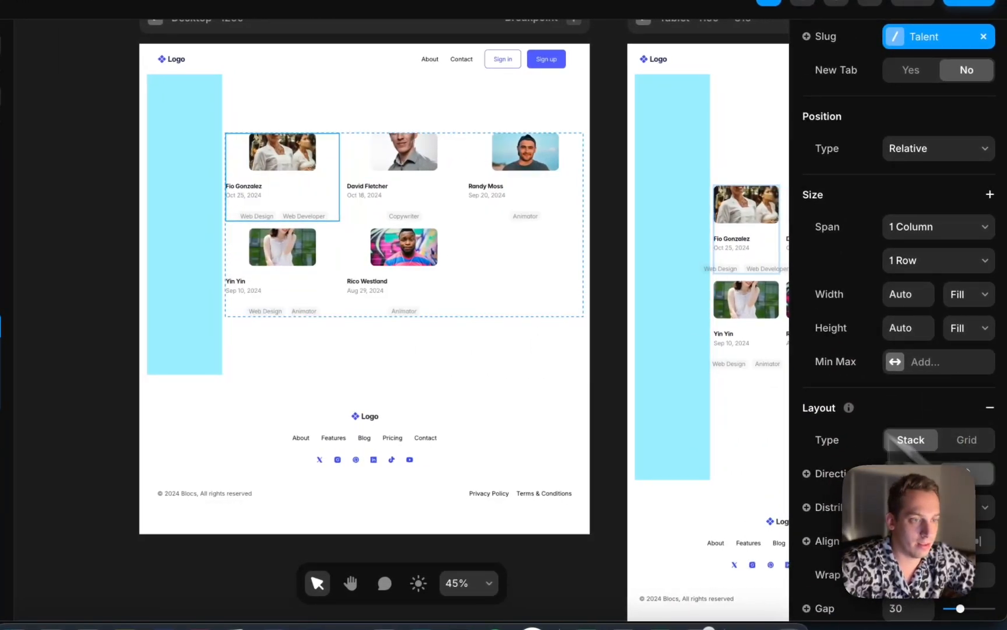
pyautogui.scroll(-3, 881, 443)
pyautogui.click(903, 427)
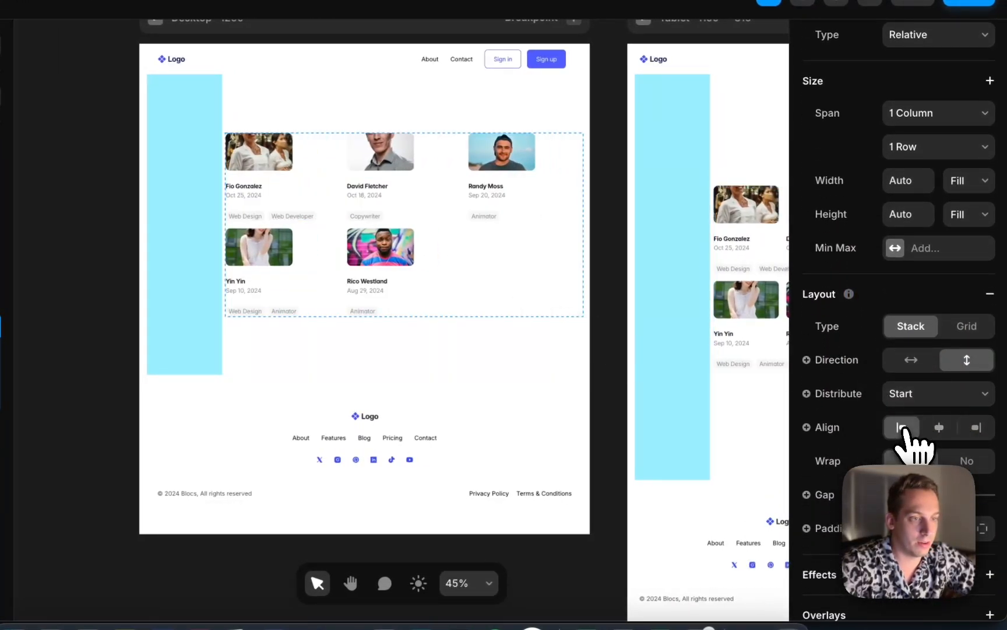
pyautogui.click(939, 428)
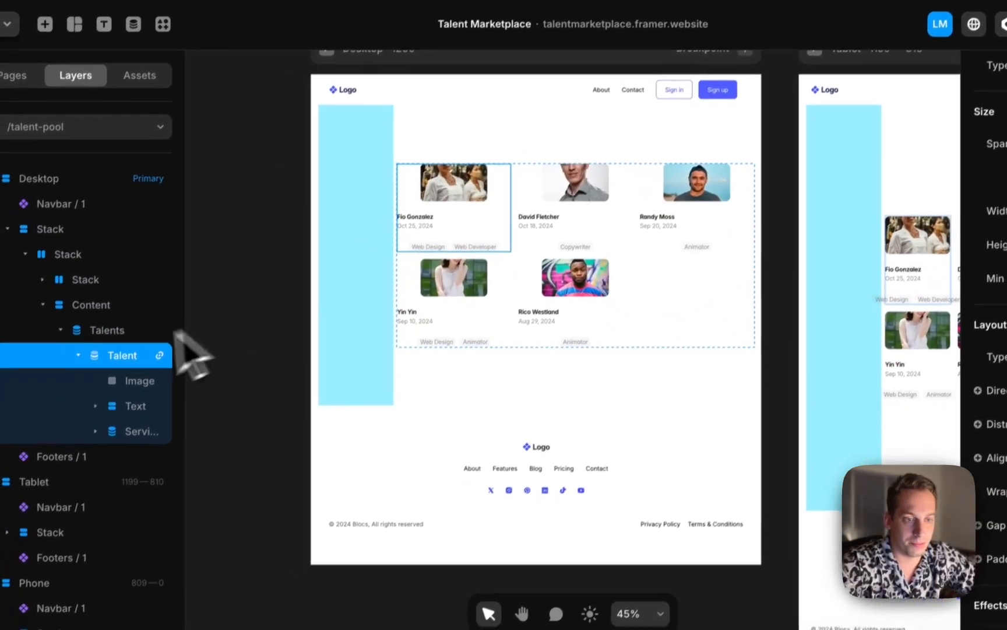
# Set the talent Image width to Fill and increase its fixed height
pyautogui.click(128, 382)
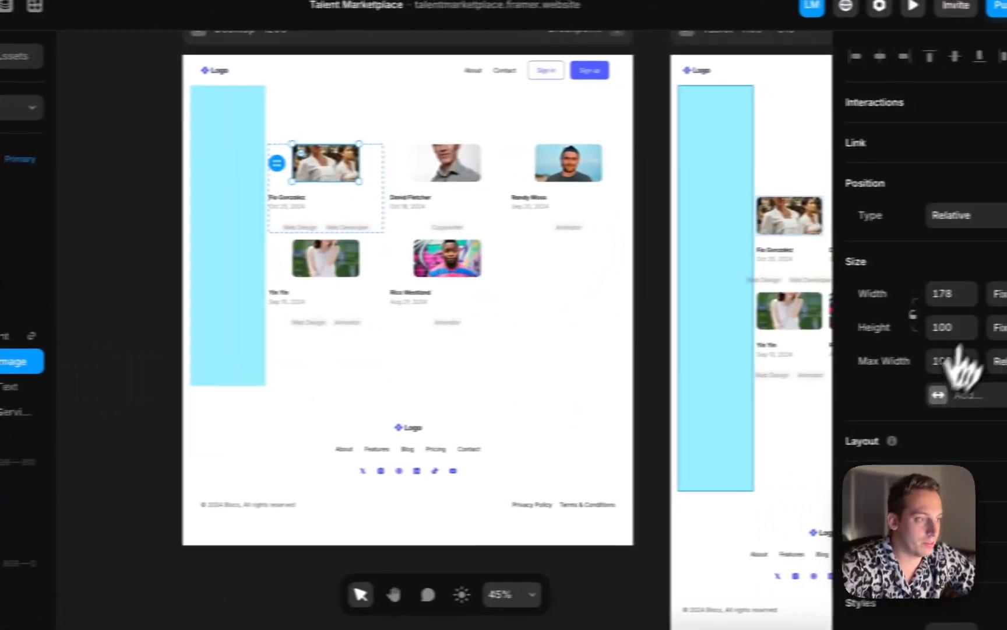
pyautogui.click(963, 294)
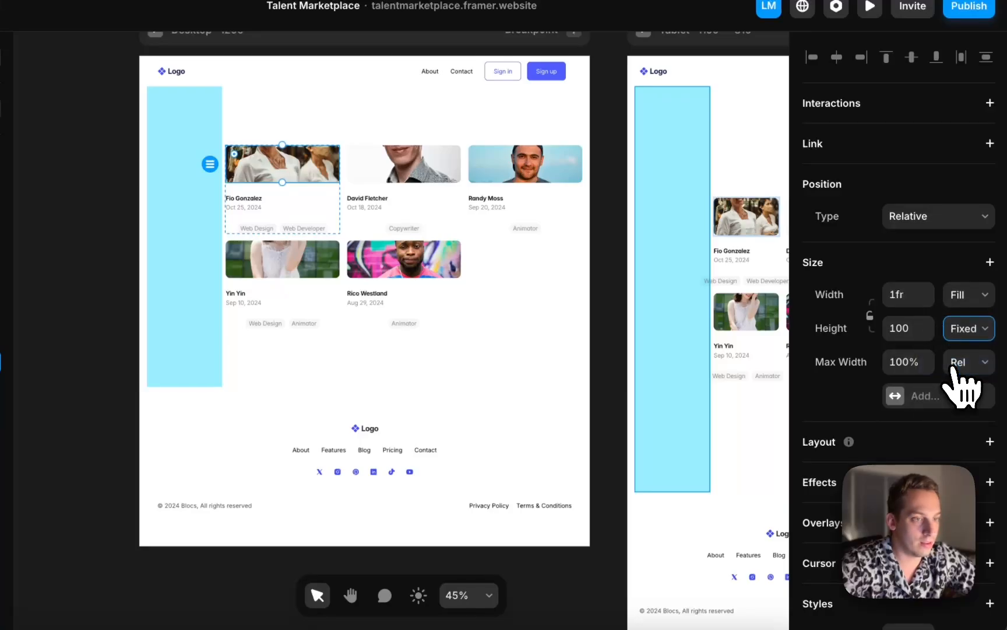
pyautogui.click(954, 368)
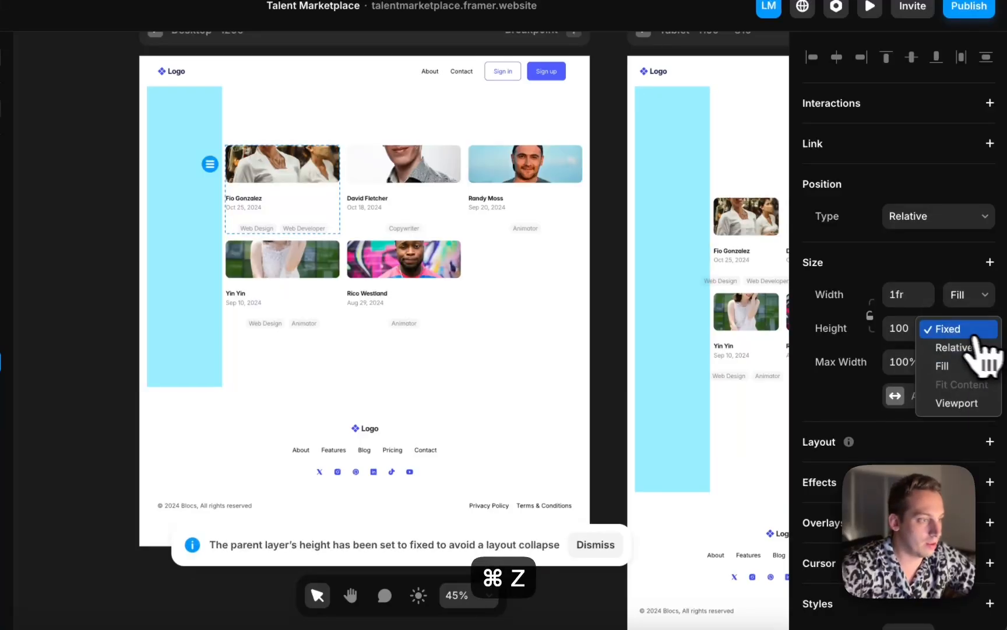
pyautogui.hotkey('shift', 'Up')
pyautogui.hotkey('shift', 'Up')
pyautogui.hotkey('shift', 'Up')
pyautogui.hotkey('shift', 'Up')
pyautogui.hotkey('shift', 'Up')
pyautogui.hotkey('shift', 'Up')
pyautogui.hotkey('shift', 'Up')
pyautogui.hotkey('shift', 'Up')
pyautogui.hotkey('shift', 'Up')
pyautogui.hotkey('shift', 'Up')
pyautogui.hotkey('shift', 'Up')
pyautogui.hotkey('shift', 'Up')
pyautogui.hotkey('shift', 'Up')
pyautogui.hotkey('shift', 'Up')
pyautogui.hotkey('shift', 'Up')
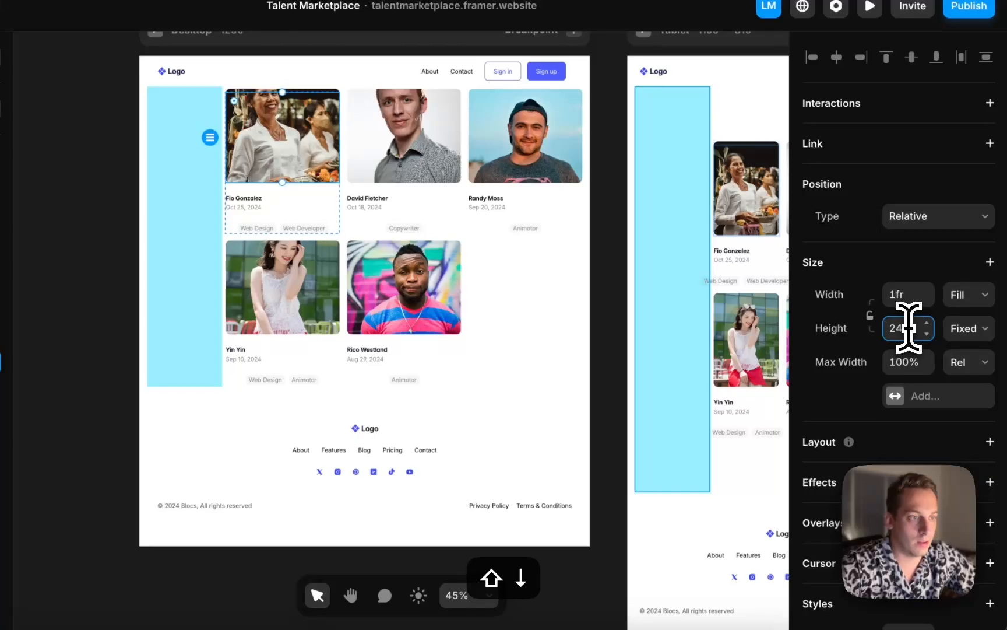
pyautogui.hotkey('shift', 'Down')
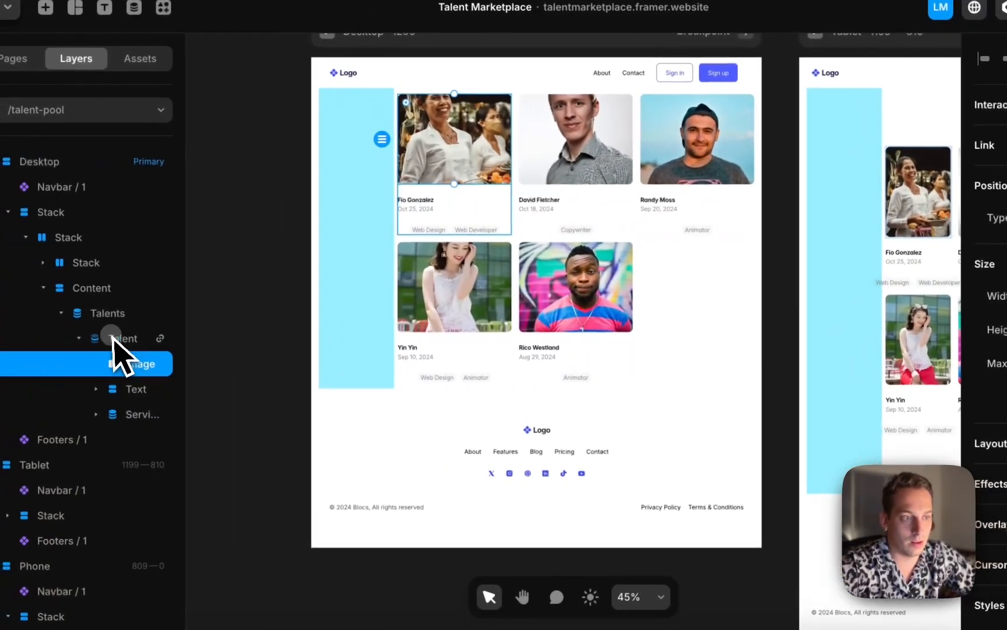
# Set the Talents collection list's height to Fill
pyautogui.click(0, 338)
pyautogui.click(0, 314)
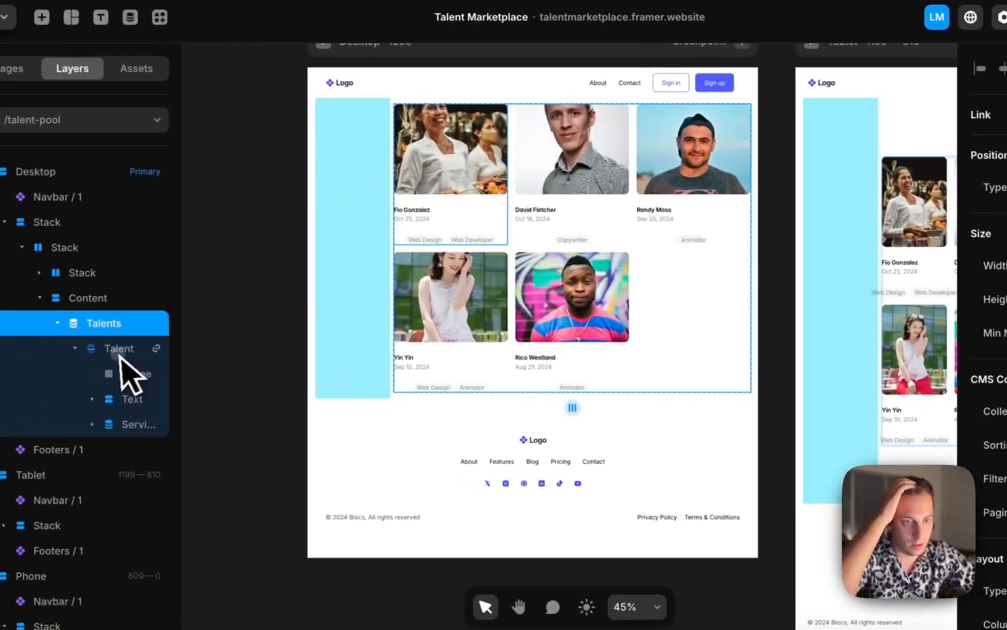
pyautogui.click(18, 349)
pyautogui.click(15, 326)
pyautogui.click(13, 303)
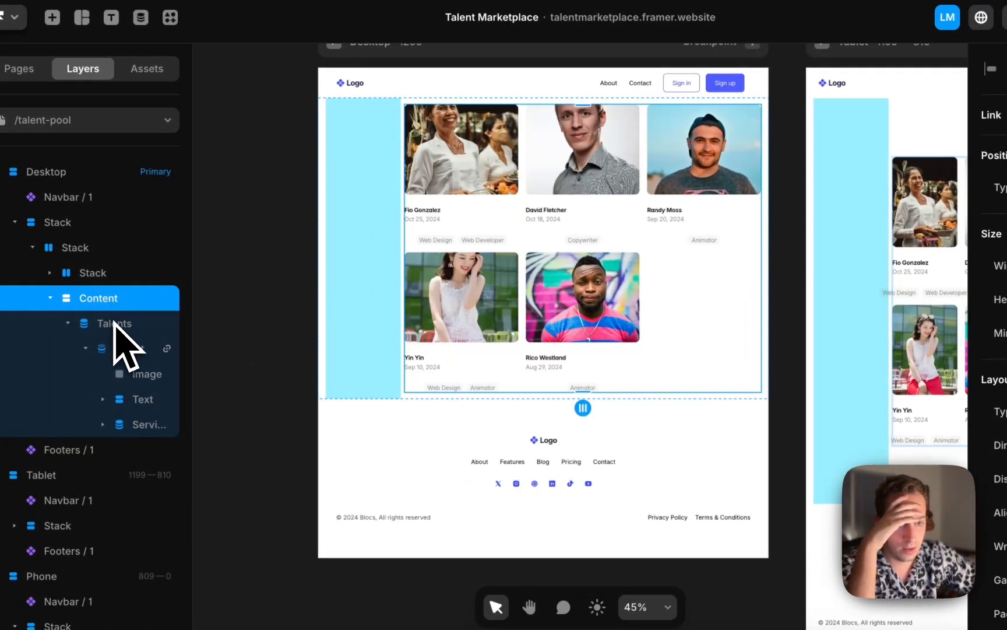
pyautogui.click(115, 324)
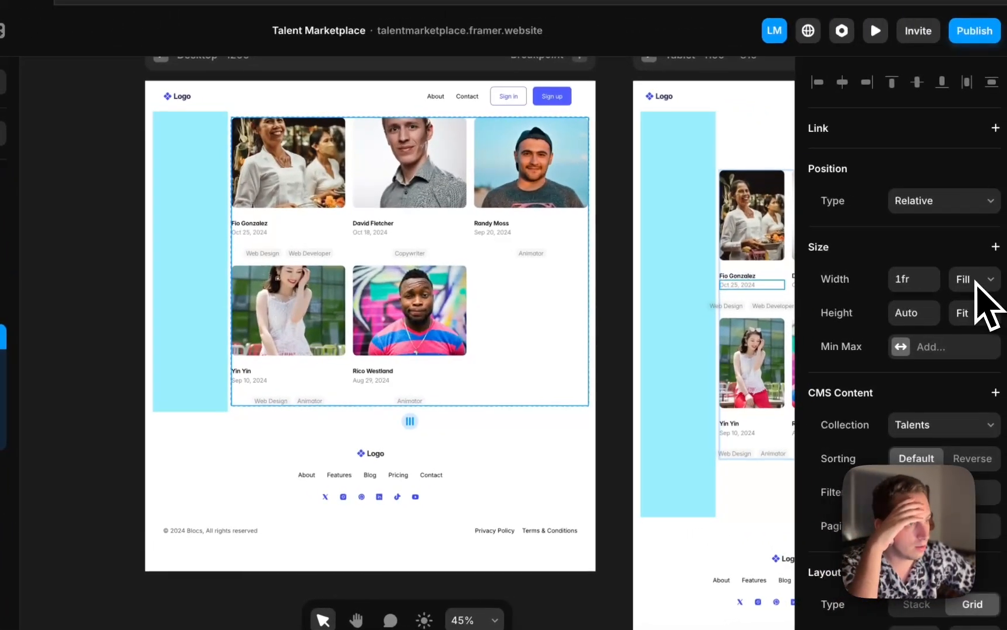
pyautogui.click(971, 309)
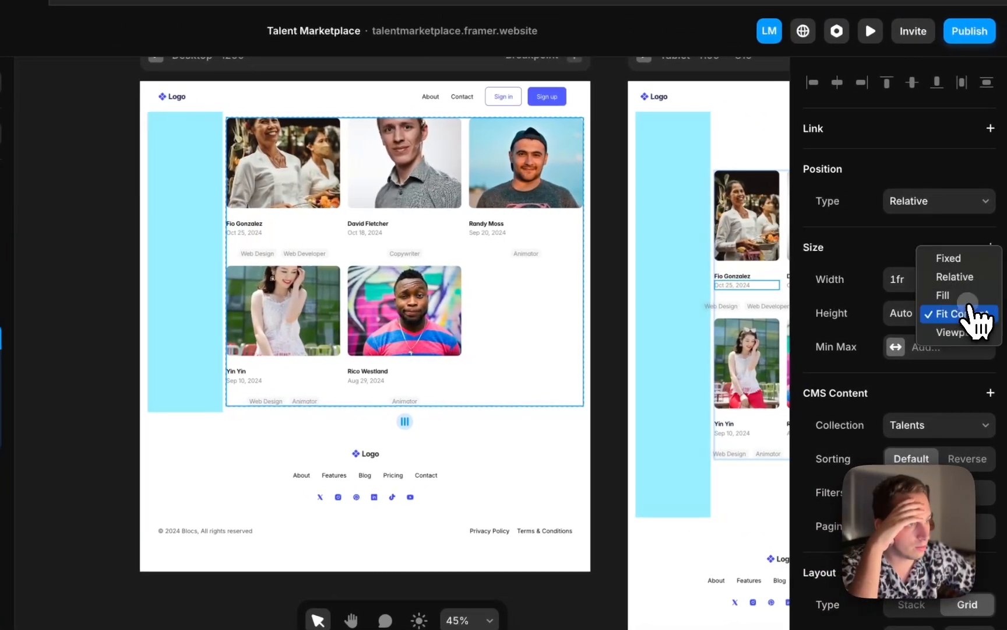
pyautogui.click(972, 301)
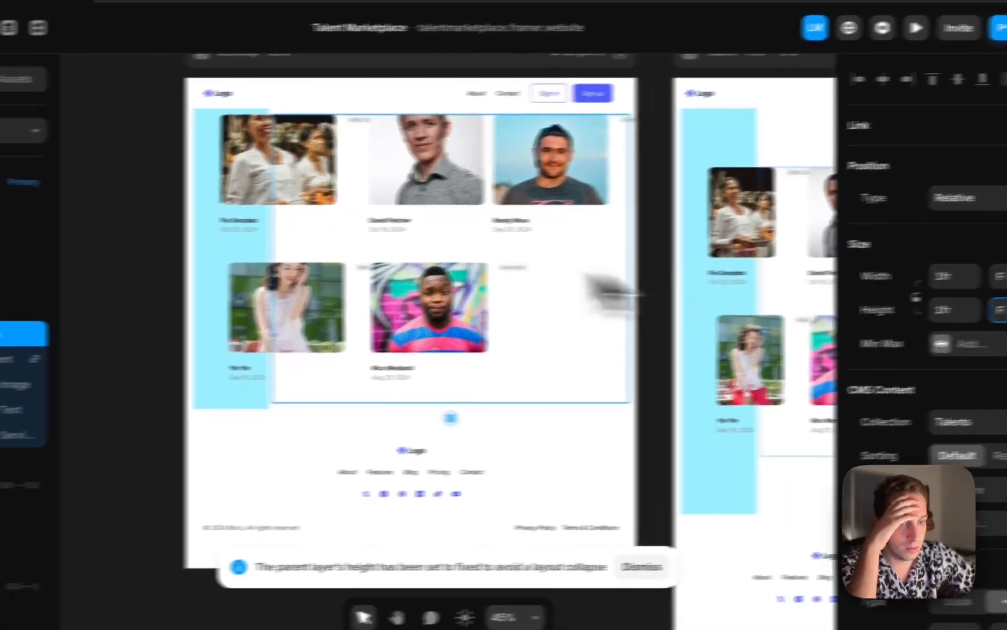
# Undo the collection list's height change and set the Content stack's height to Fill
pyautogui.press('super+z')
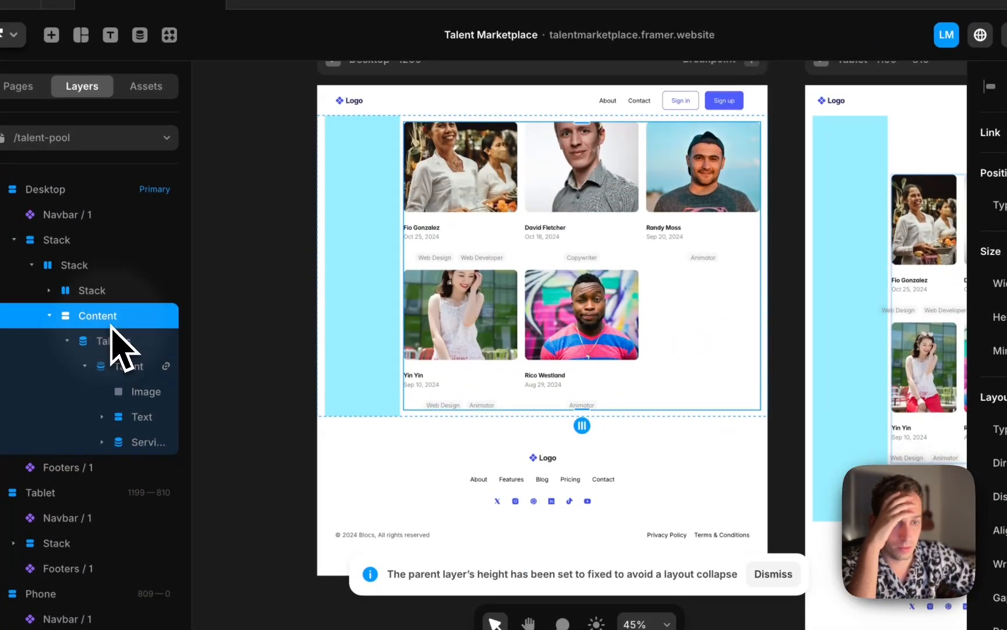
pyautogui.click(129, 292)
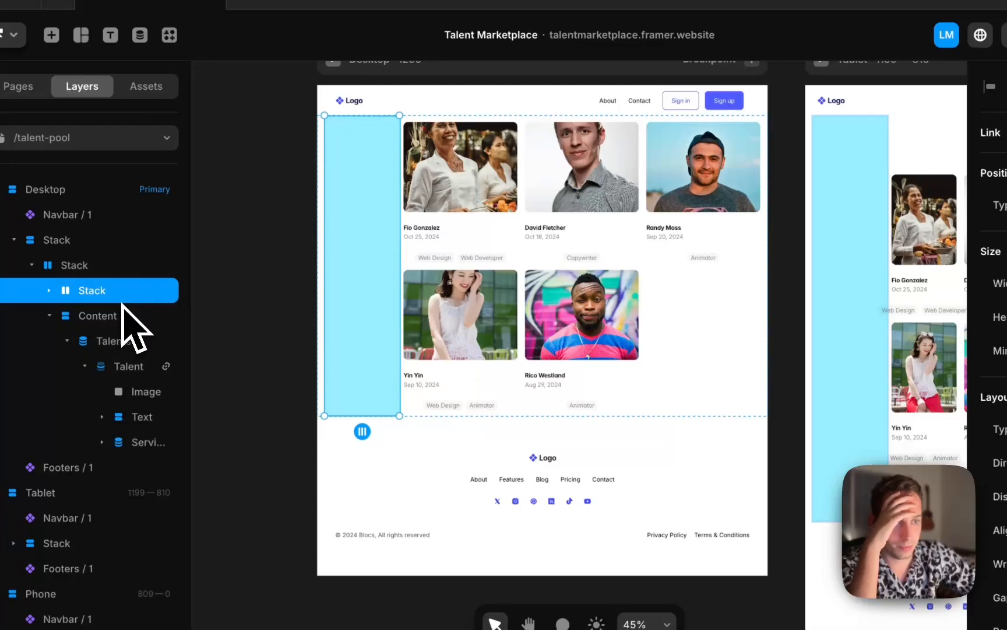
pyautogui.click(119, 316)
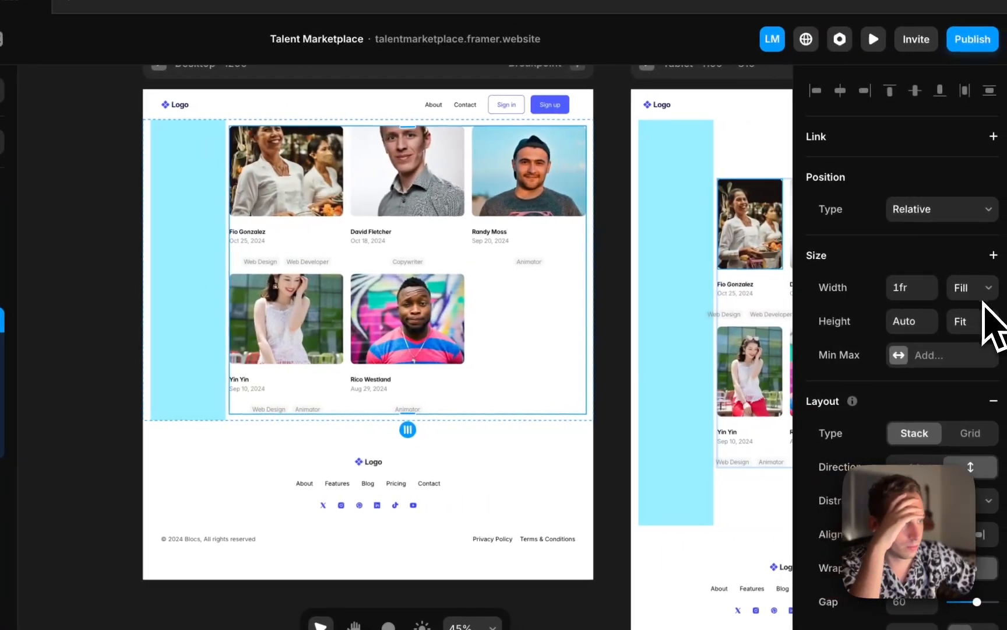
pyautogui.click(984, 324)
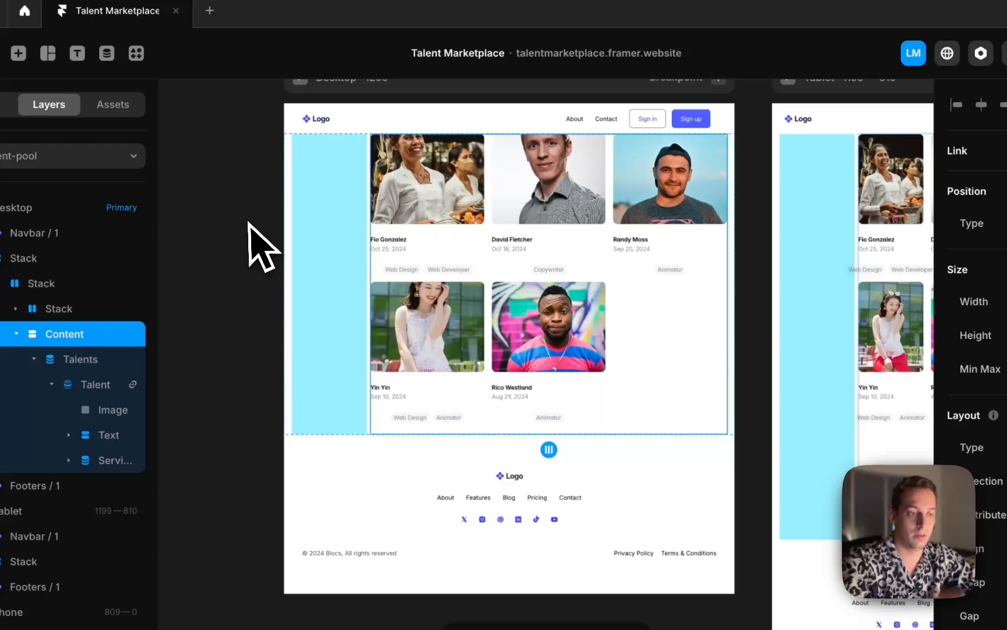
pyautogui.click(92, 223)
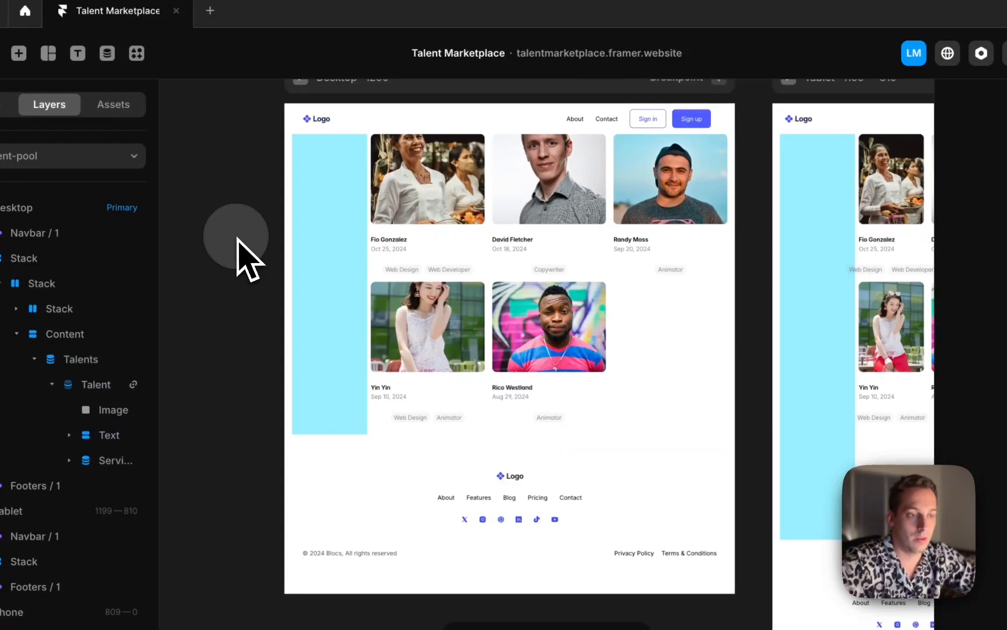
# Set the Content stack's padding to 20
pyautogui.scroll(2, 439, 281)
pyautogui.scroll(5, 454, 259)
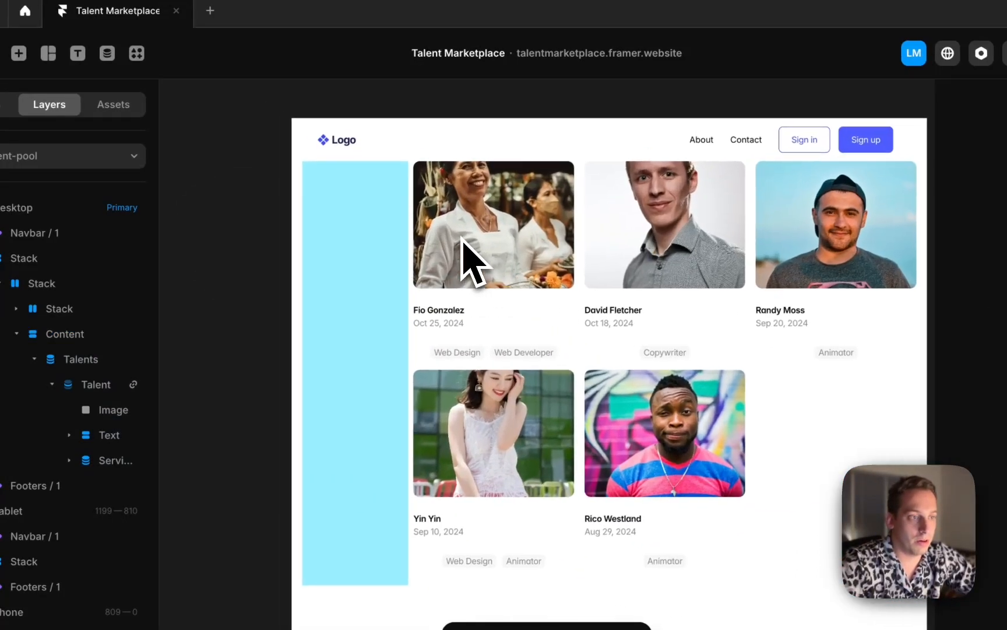
pyautogui.scroll(1, 461, 237)
pyautogui.scroll(3, 455, 264)
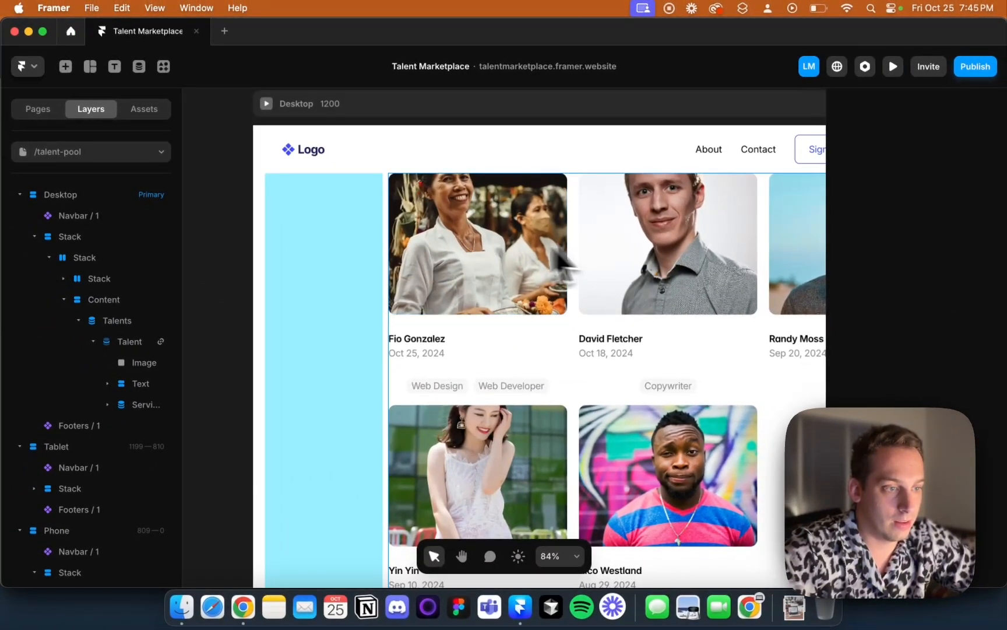
pyautogui.scroll(-5, 562, 262)
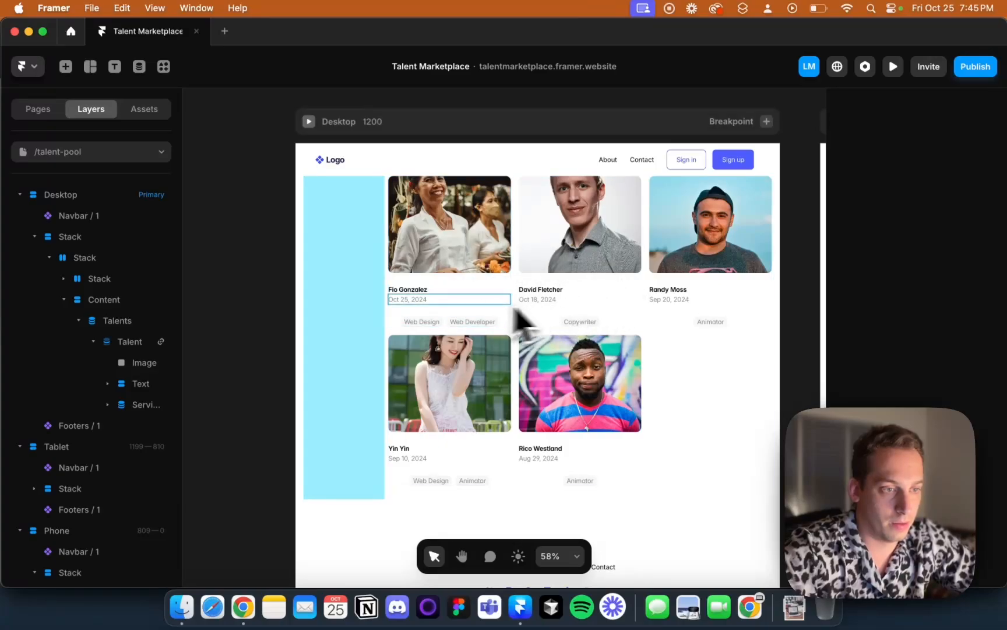
pyautogui.click(446, 332)
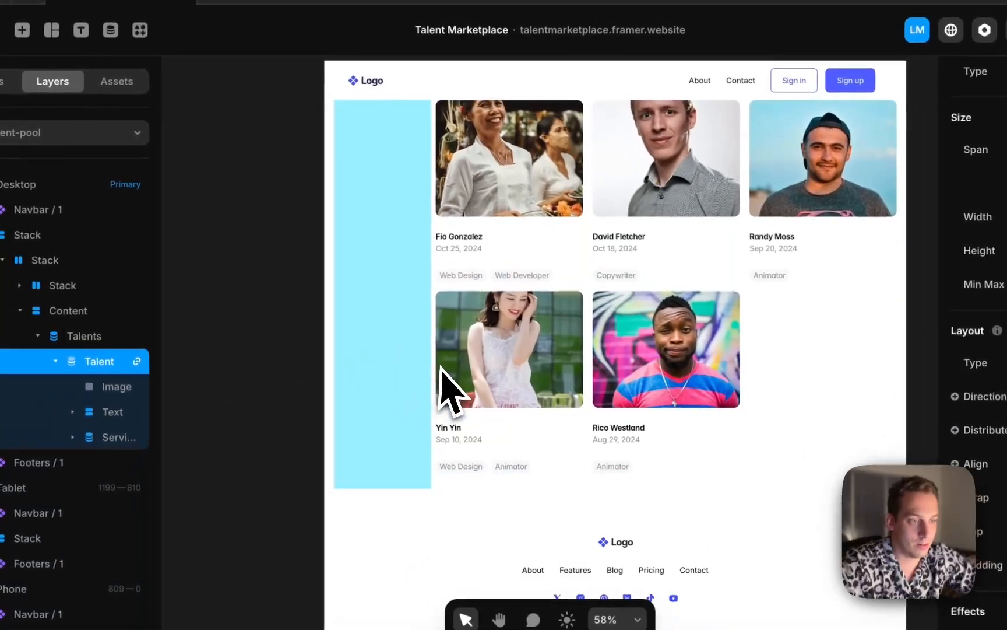
pyautogui.hscroll(-1, 444, 370)
pyautogui.scroll(1, 445, 368)
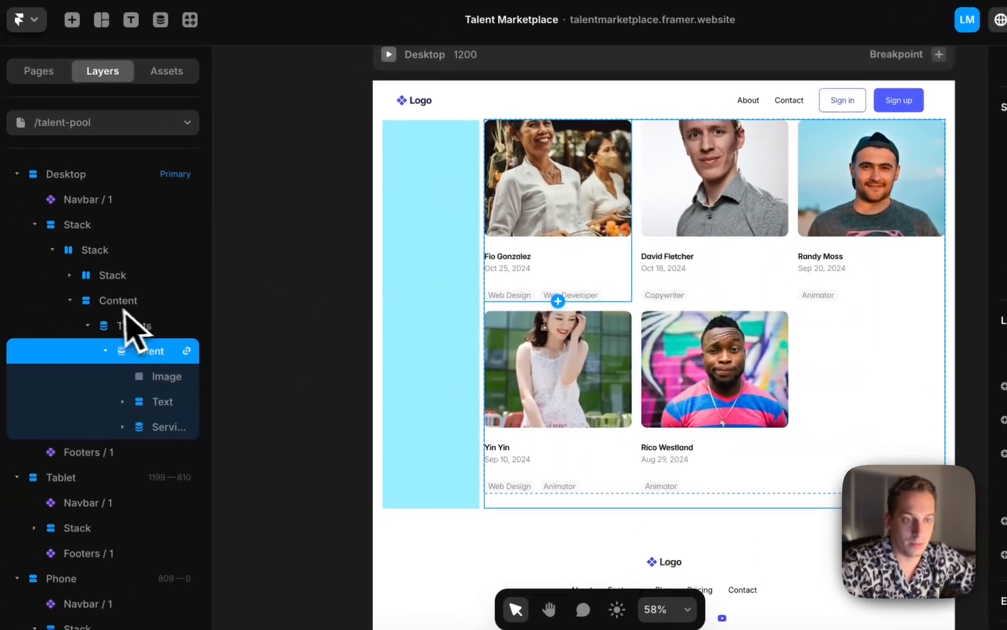
pyautogui.click(111, 302)
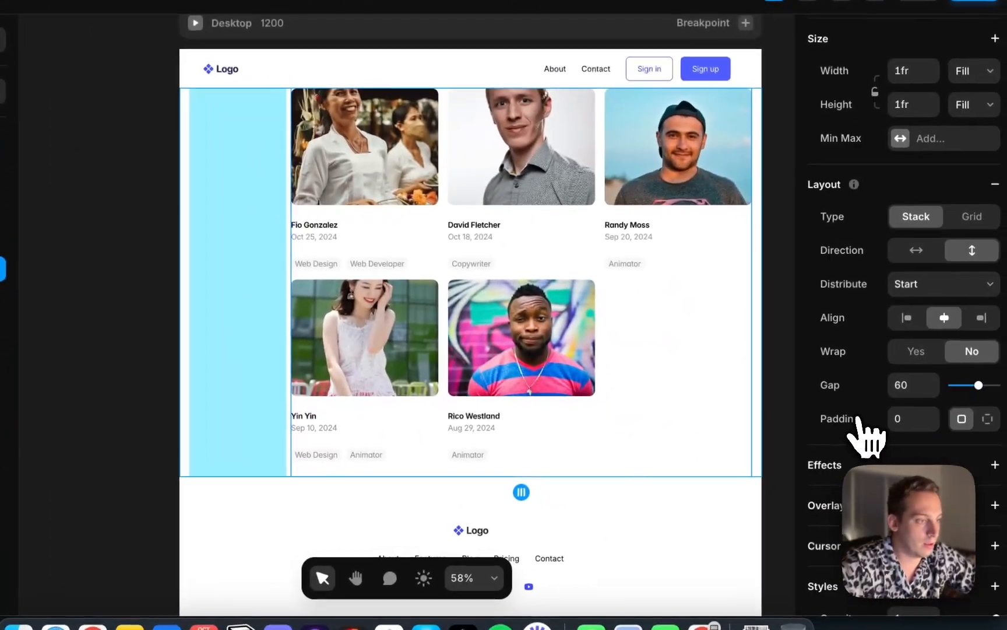
pyautogui.click(899, 422)
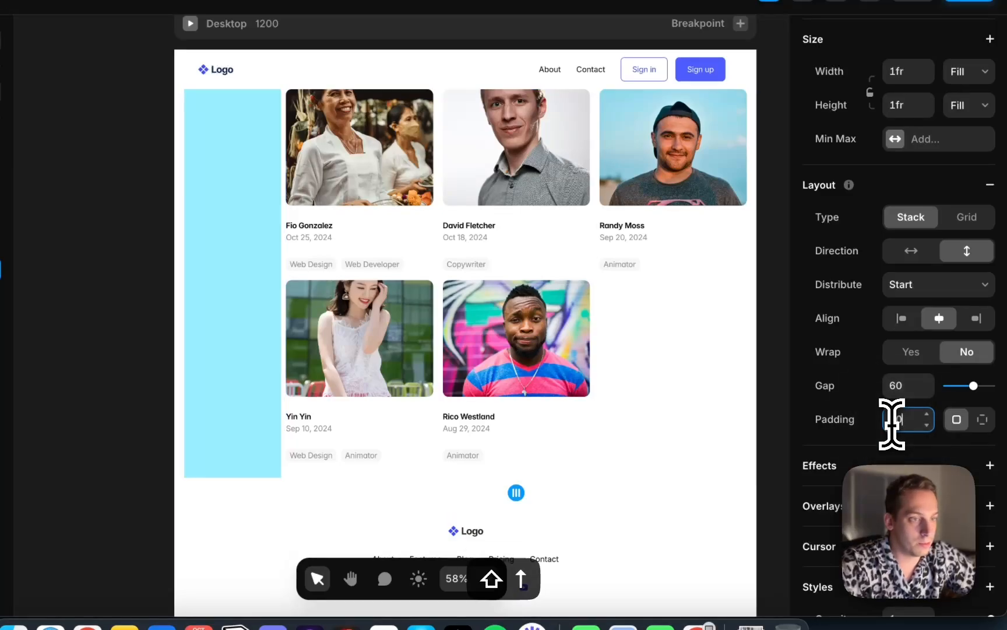
pyautogui.hotkey('shift', 'Up')
pyautogui.hotkey('shift', 'Up')
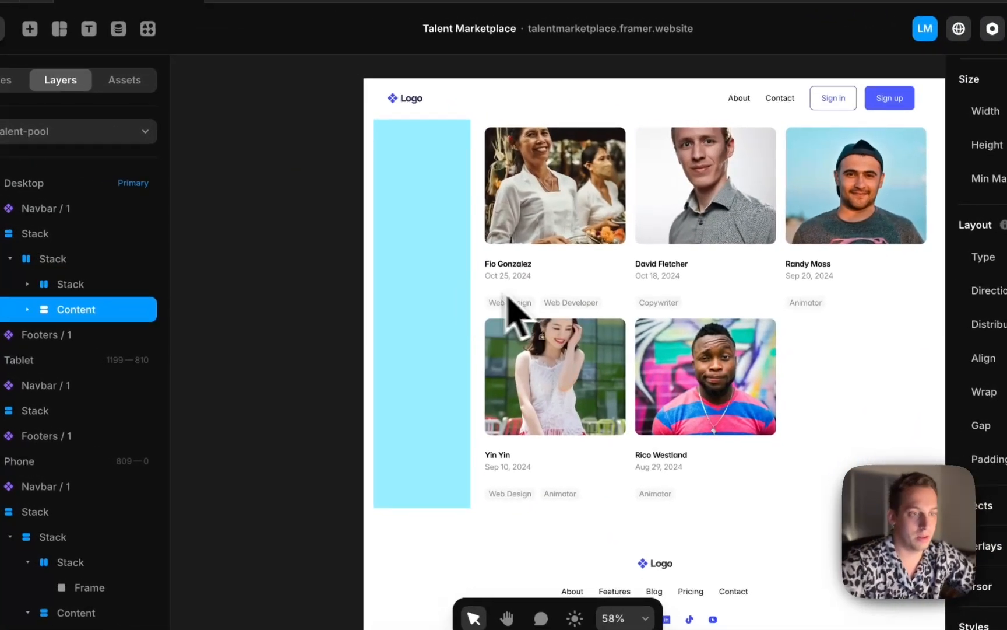
# Duplicate the sidebar's blue placeholder frame twice to make three stacked frames
pyautogui.click(104, 220)
pyautogui.click(224, 216)
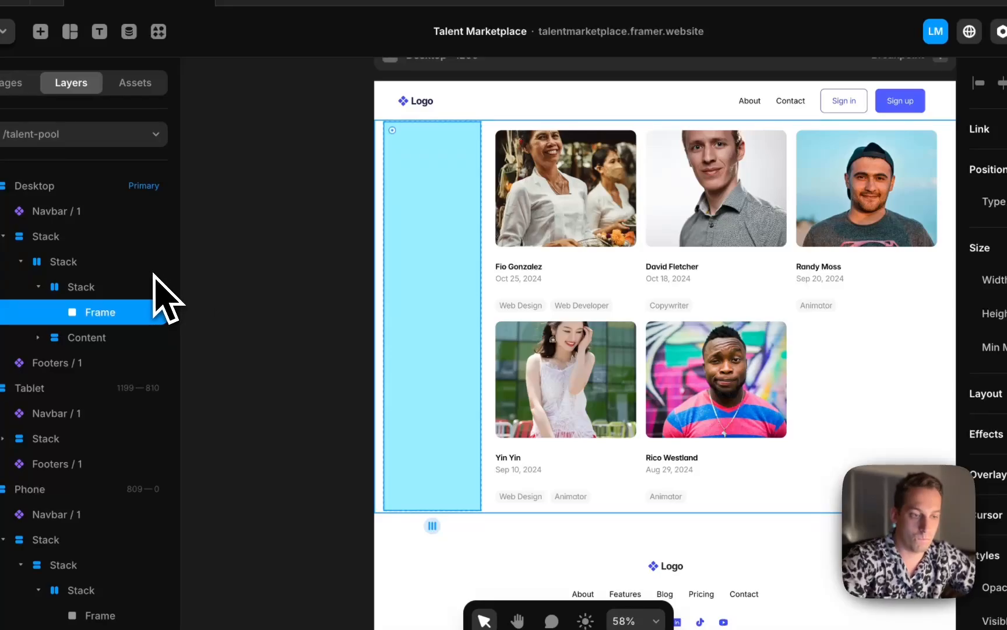
pyautogui.press('super+d')
pyautogui.press('super+d')
pyautogui.click(102, 288)
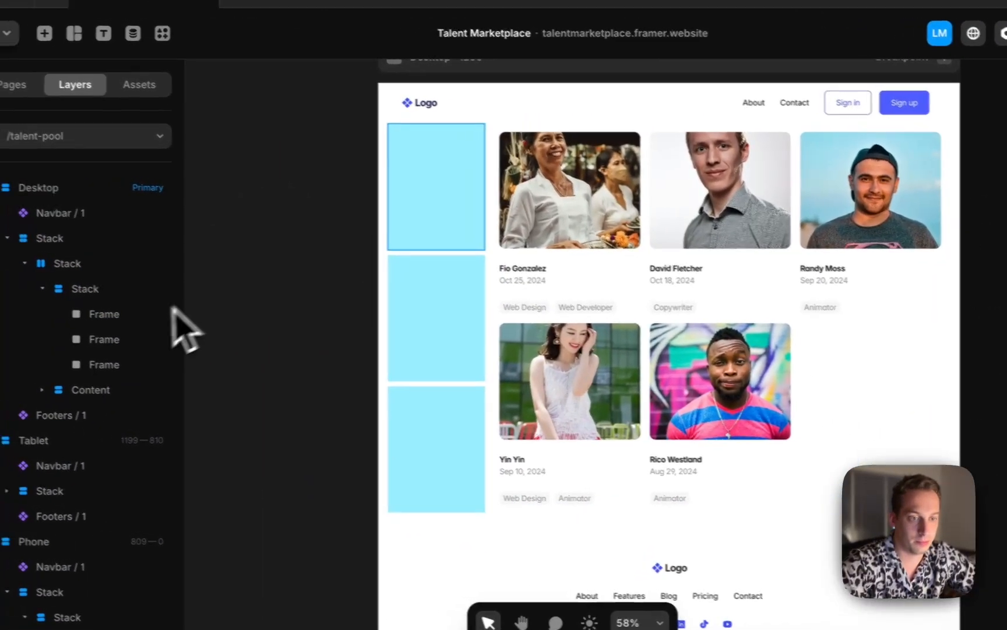
pyautogui.click(157, 319)
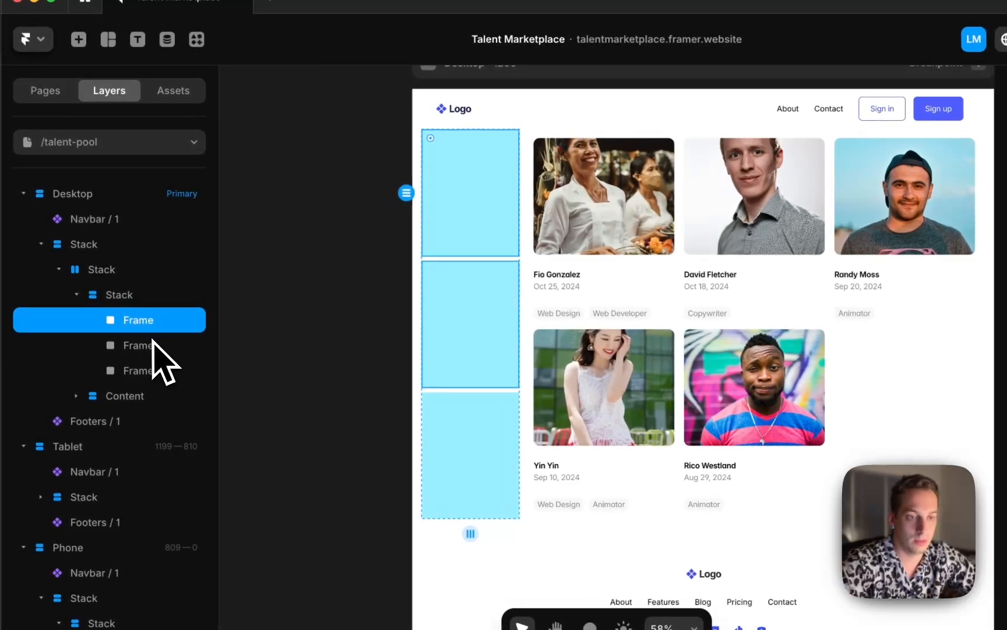
pyautogui.keyDown('shift'); pyautogui.click(148, 345); pyautogui.keyUp('shift')
pyautogui.click(231, 256)
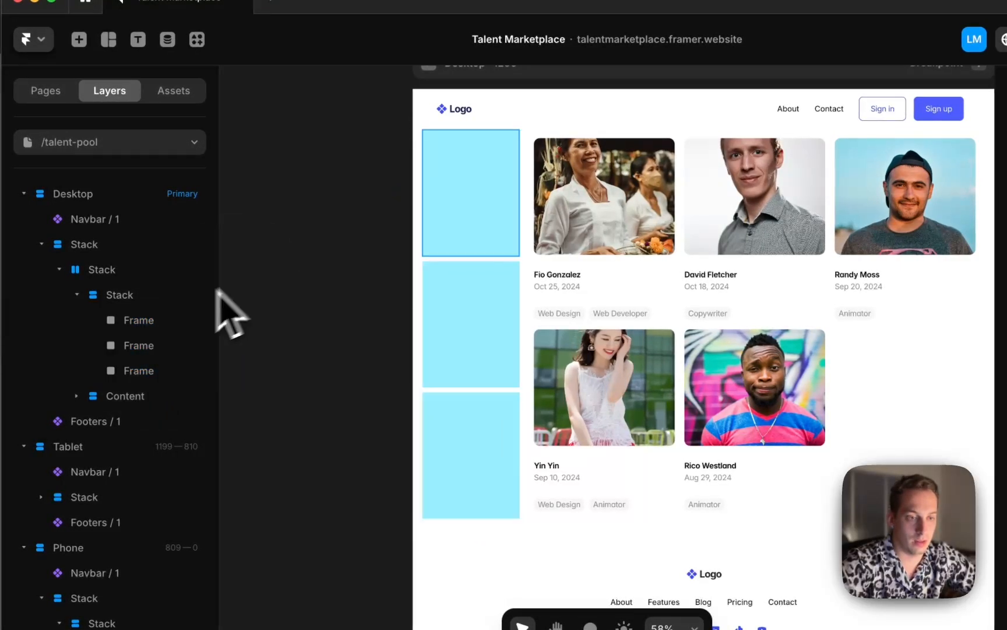
pyautogui.rightClick(146, 327)
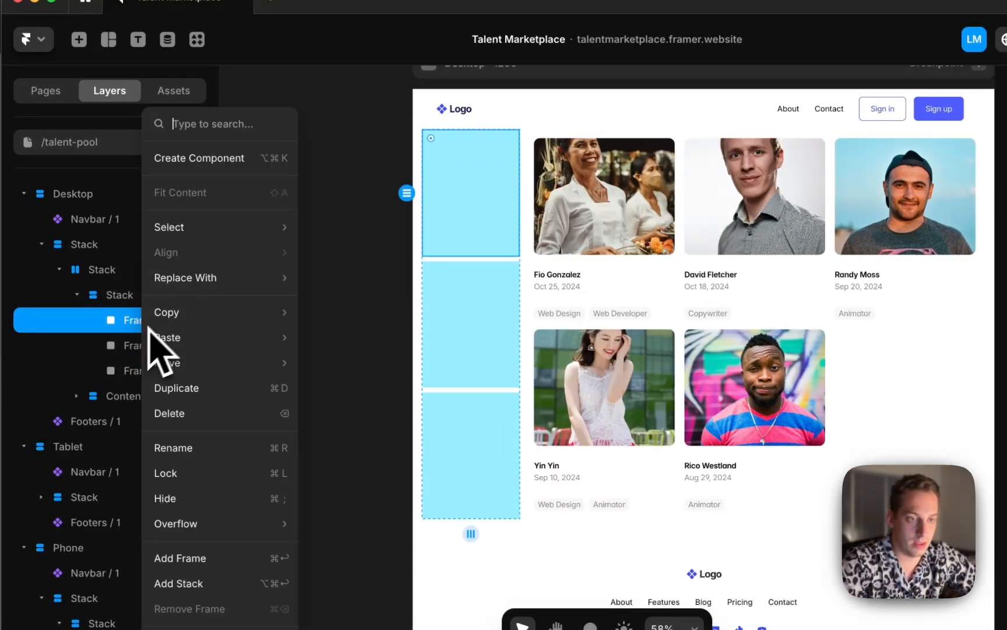
pyautogui.click(366, 205)
pyautogui.click(138, 39)
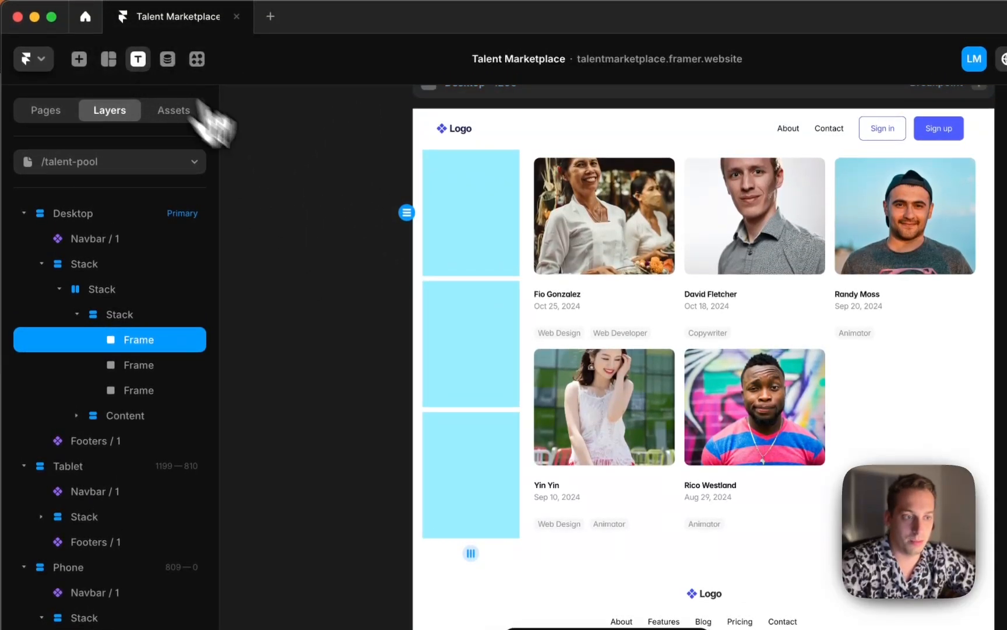
pyautogui.click(458, 201)
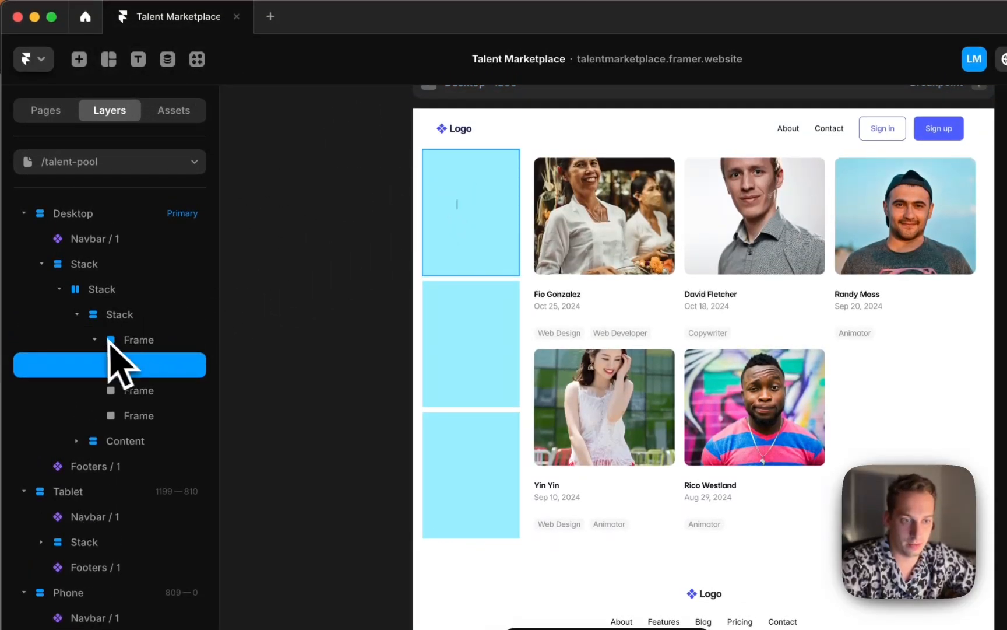
pyautogui.moveTo(127, 329); pyautogui.dragTo(129, 329)
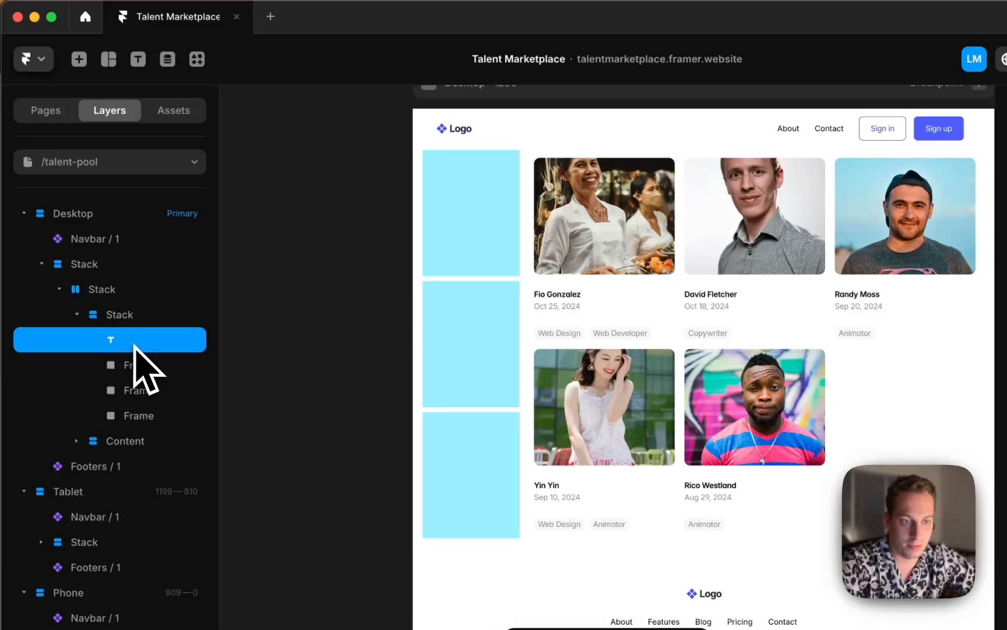
pyautogui.press('BackSpace')
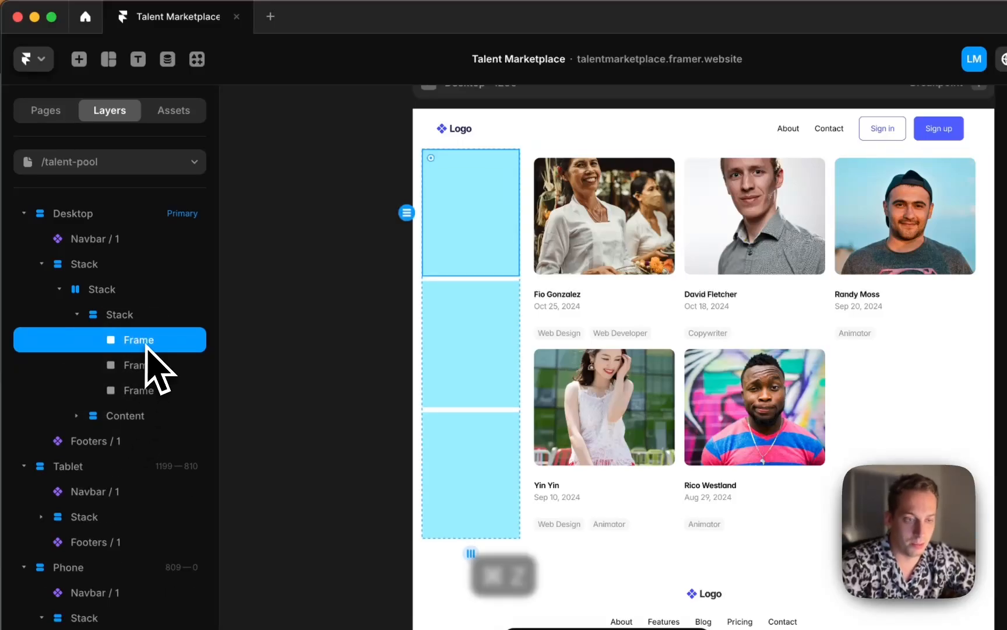
pyautogui.press('super+z')
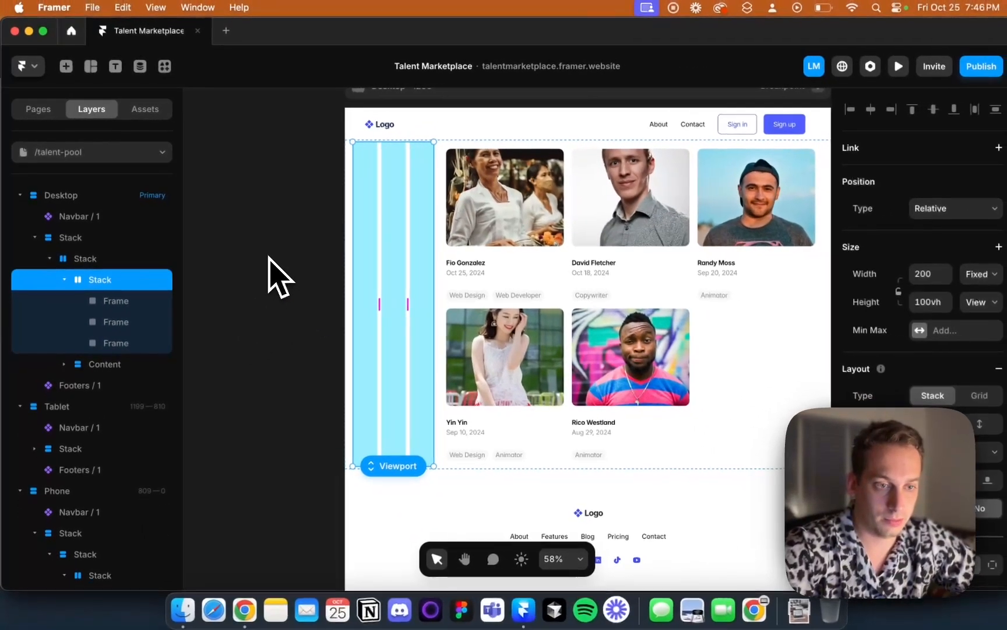
pyautogui.press('super+shift+z')
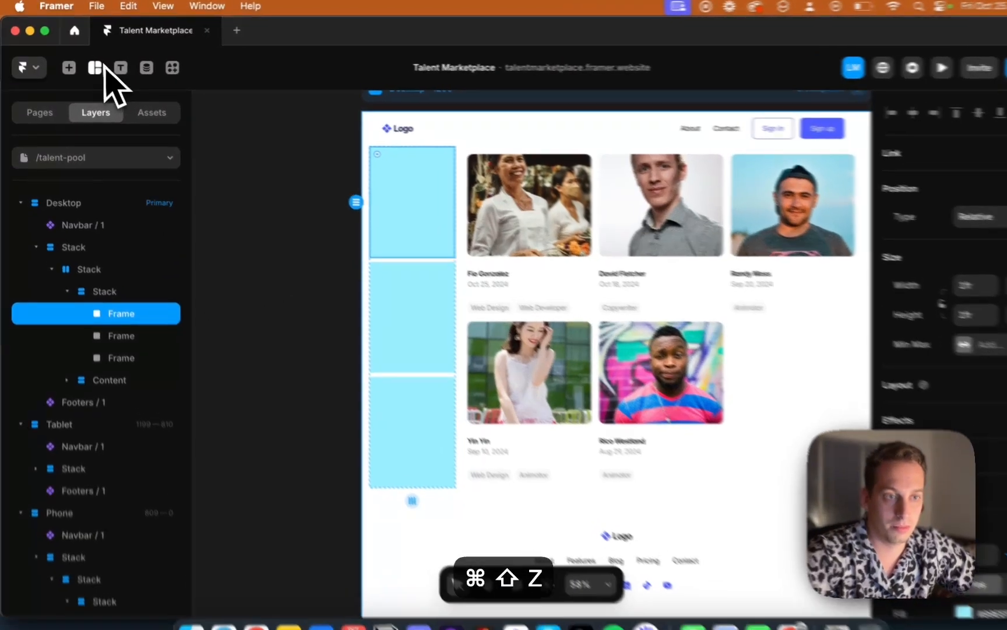
pyautogui.click(114, 66)
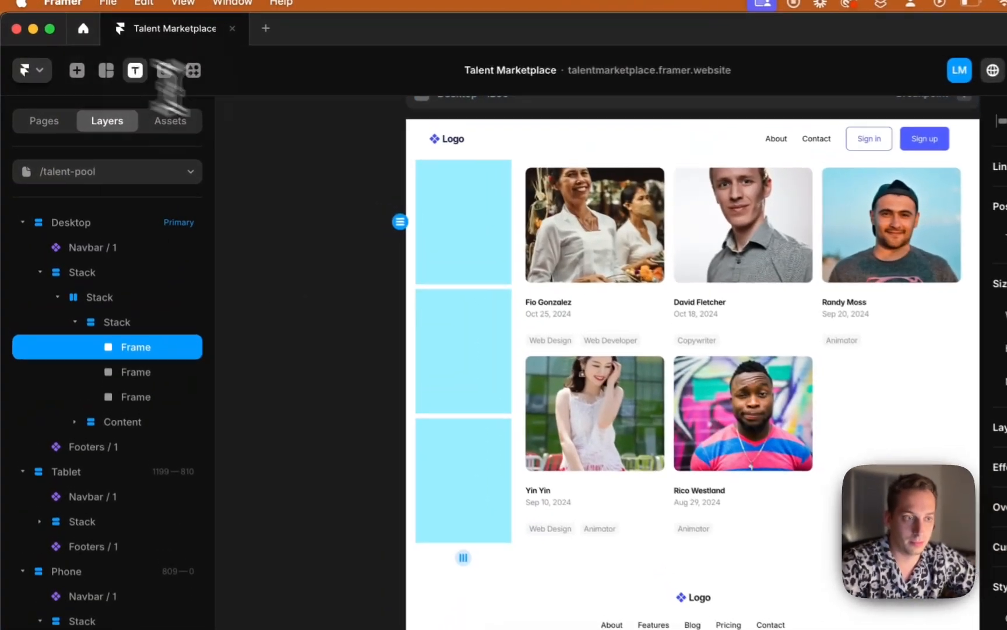
pyautogui.click(475, 246)
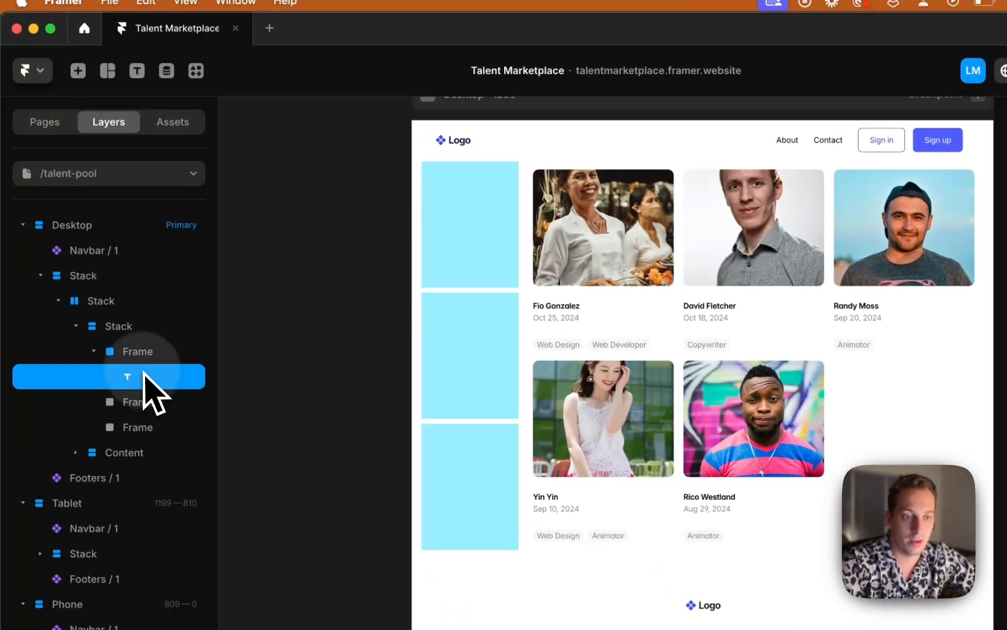
pyautogui.press('super+z')
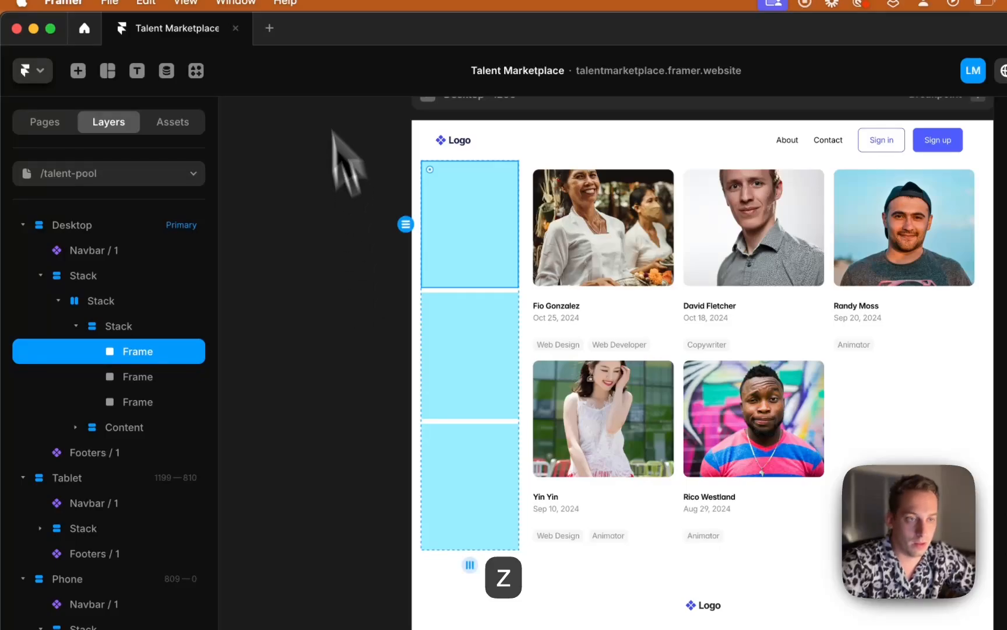
# Add an xmxm text layer, move it directly into the sidebar stack, and delete the first placeholder frame
pyautogui.click(487, 229)
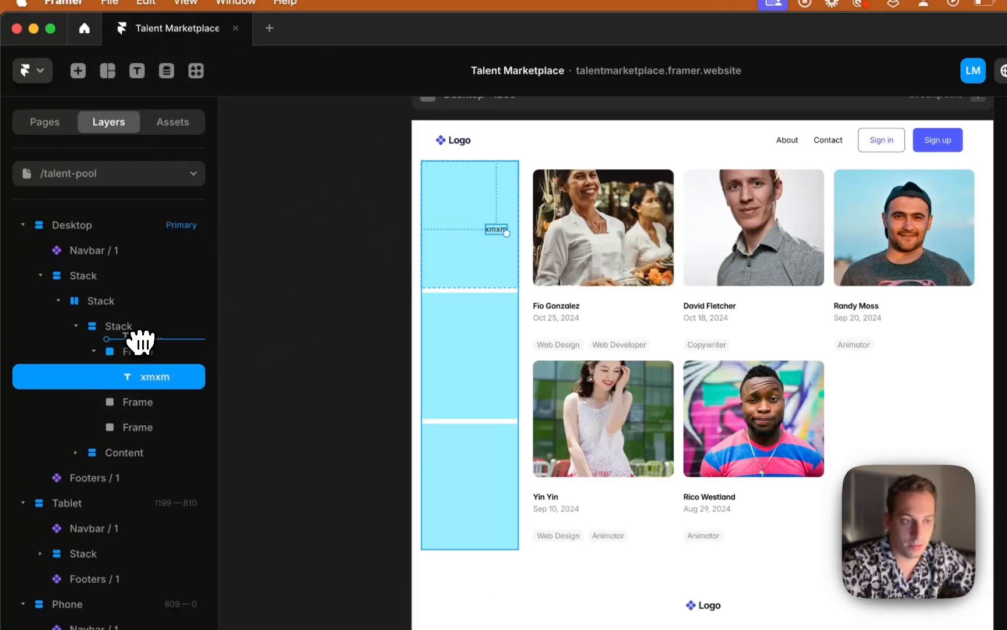
pyautogui.moveTo(140, 341); pyautogui.dragTo(139, 344)
pyautogui.click(156, 378)
pyautogui.press('BackSpace')
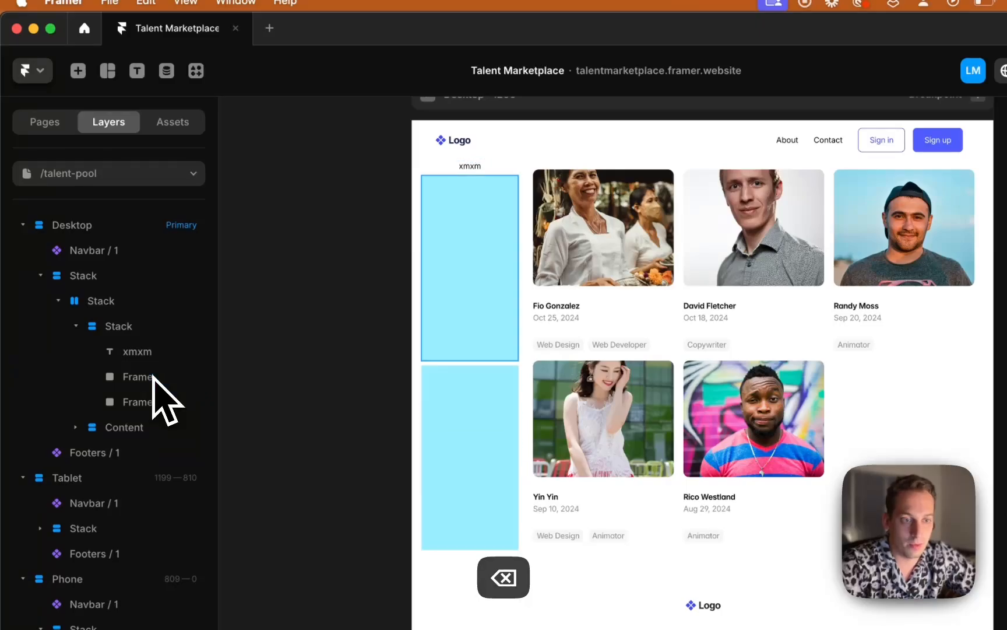
# Wrap the xmxm text layer in its own stack
pyautogui.click(136, 357)
pyautogui.rightClick(135, 361)
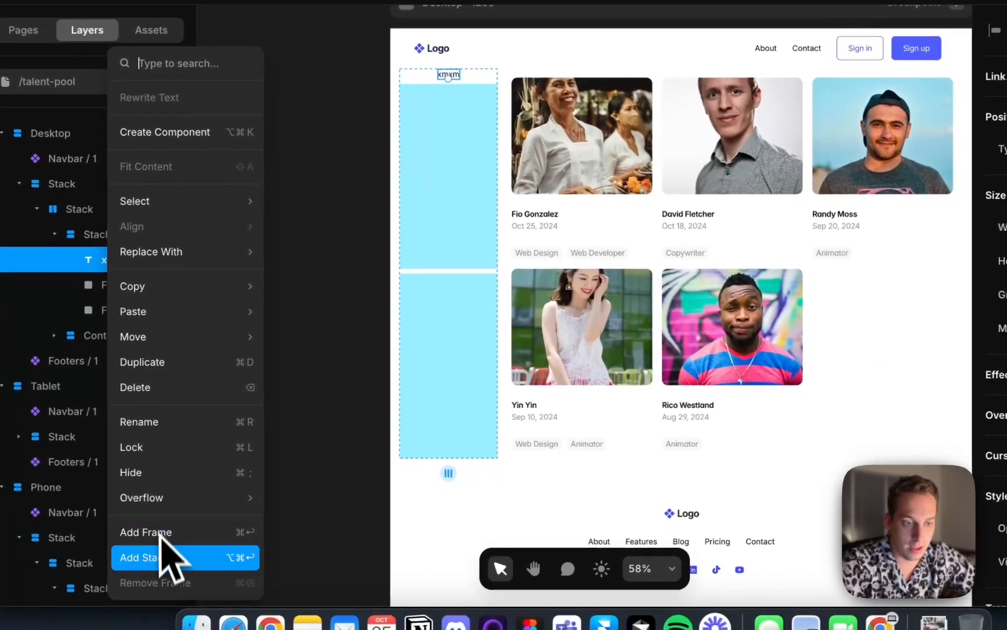
pyautogui.click(169, 629)
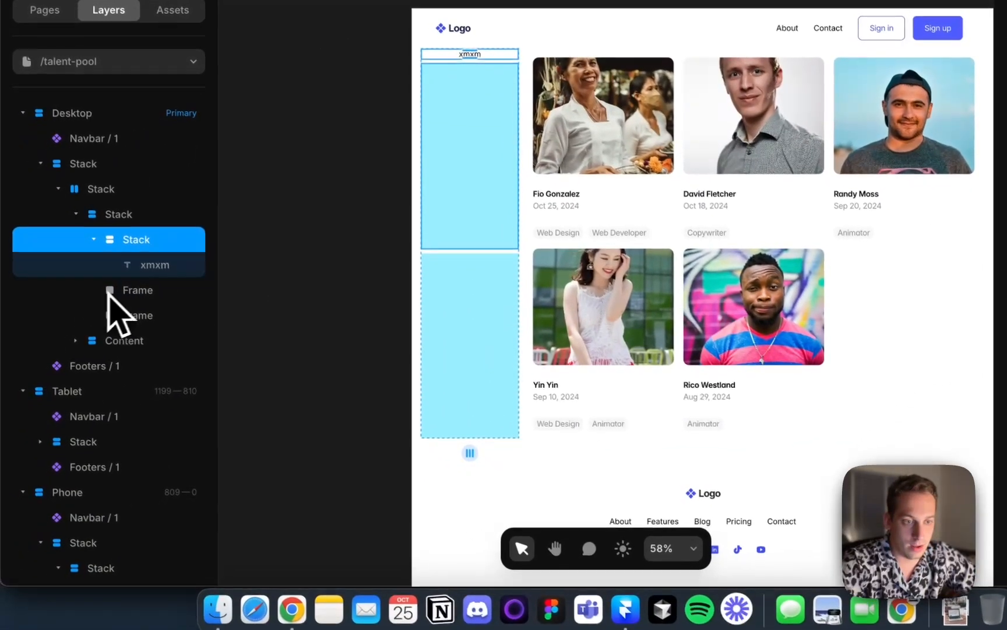
# Delete the two remaining placeholder frames from the sidebar stack
pyautogui.click(116, 289)
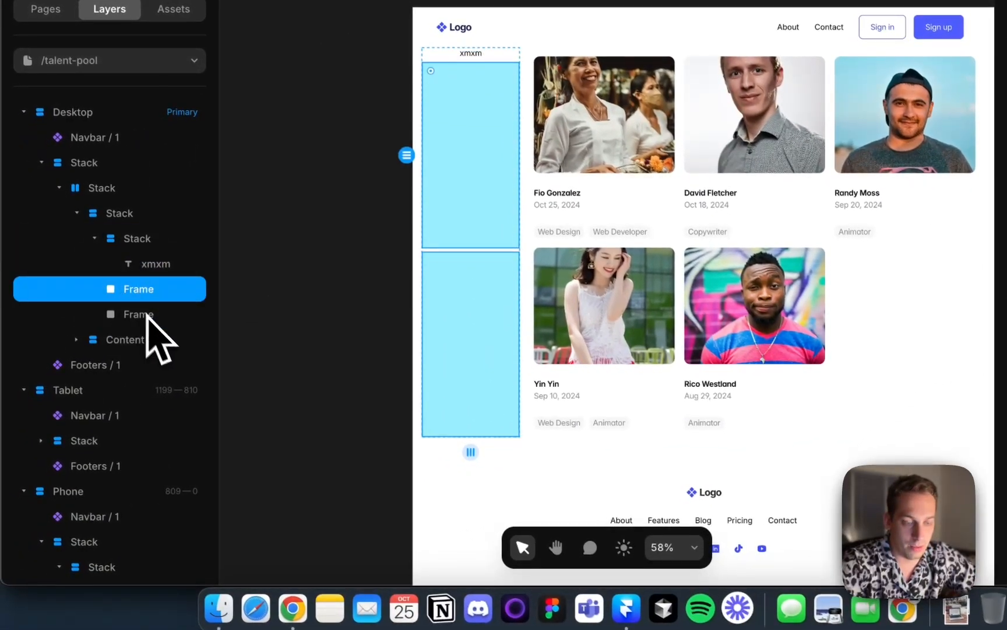
pyautogui.keyDown('shift'); pyautogui.click(146, 315); pyautogui.keyUp('shift')
pyautogui.press('BackSpace')
# Duplicate the xmxm text stack four times to build a sidebar list of five items
pyautogui.click(127, 237)
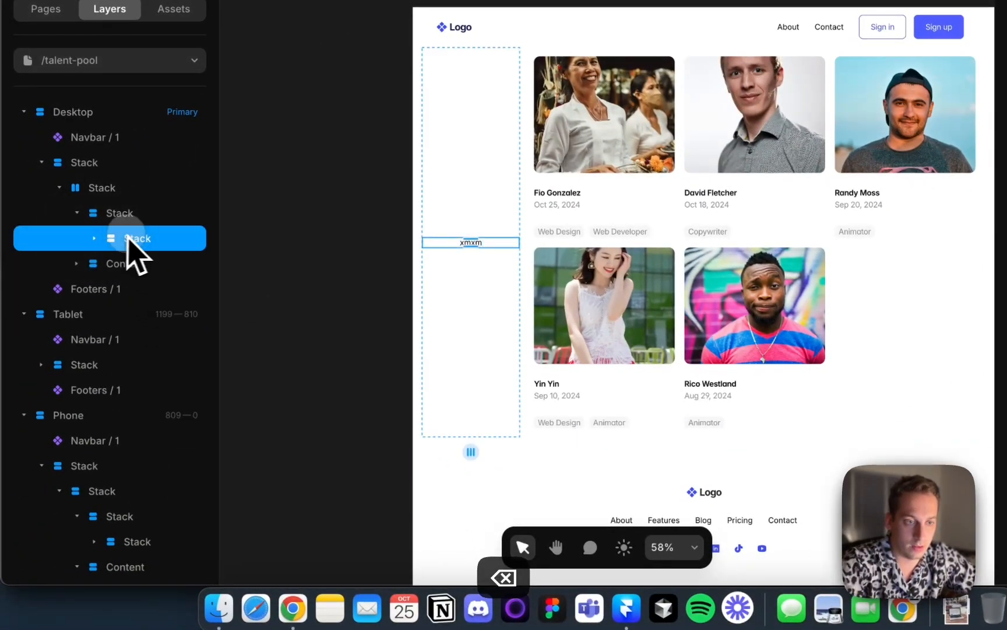
pyautogui.press('super+d')
pyautogui.press('super+d')
pyautogui.press('super+d')
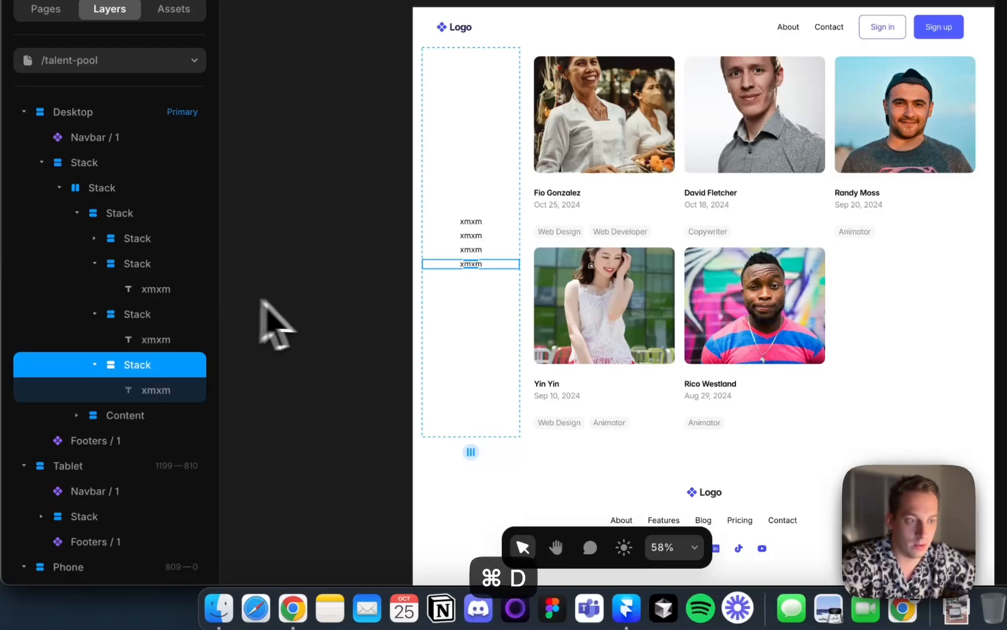
pyautogui.press('super+d')
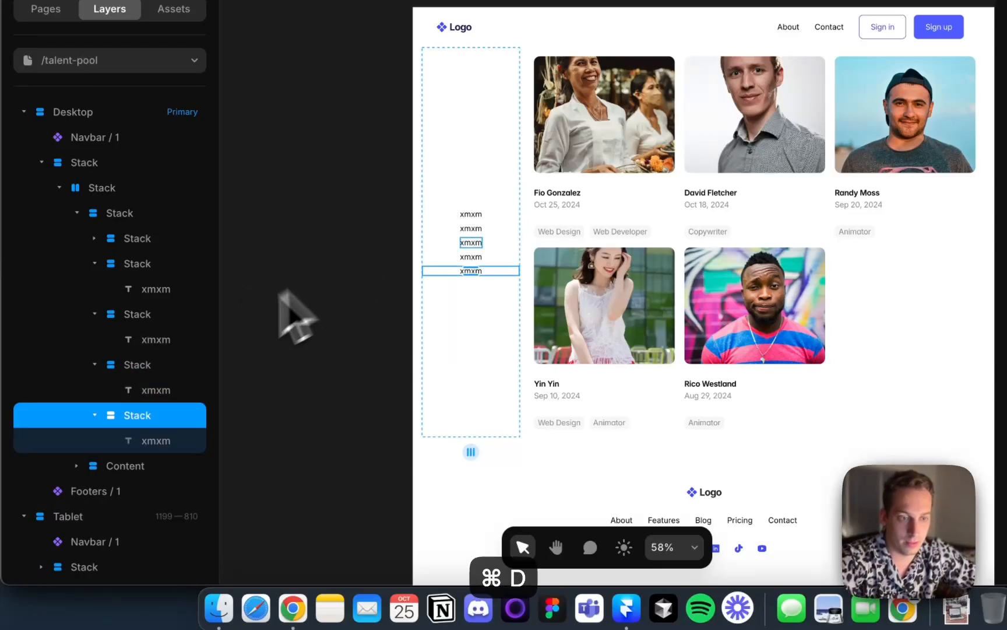
# Insert the Services CMS collection list into the sidebar stack above the text items
pyautogui.click(95, 264)
pyautogui.click(94, 289)
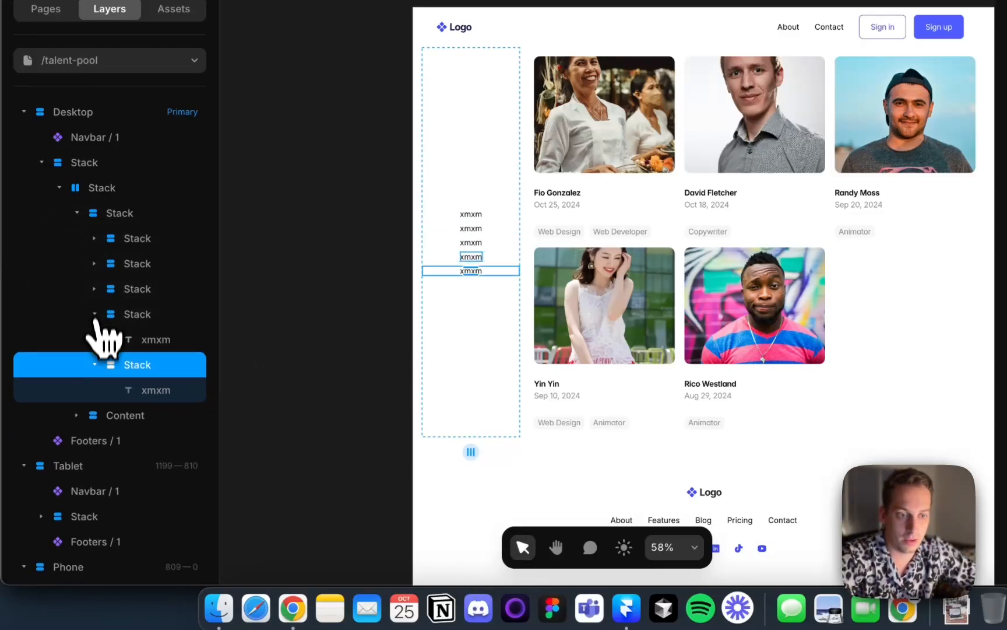
pyautogui.click(94, 314)
pyautogui.click(94, 339)
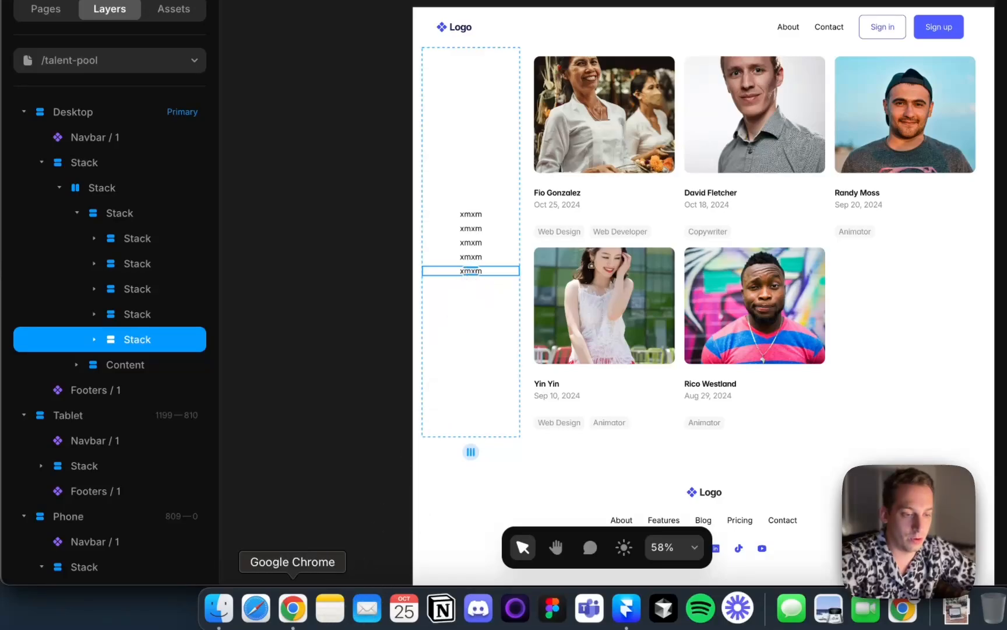
pyautogui.click(331, 135)
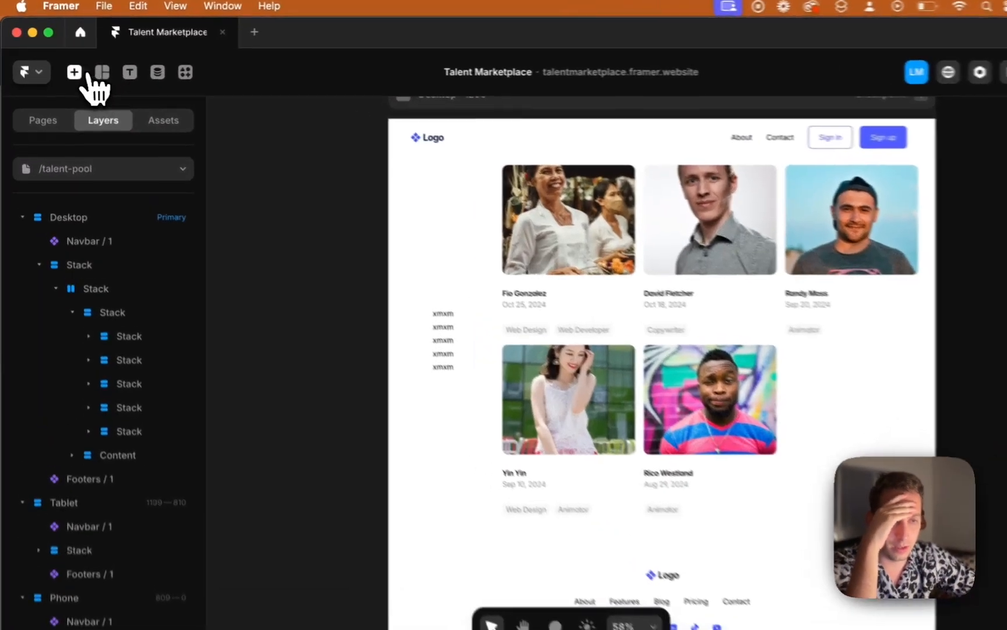
pyautogui.click(65, 66)
pyautogui.write('cms')
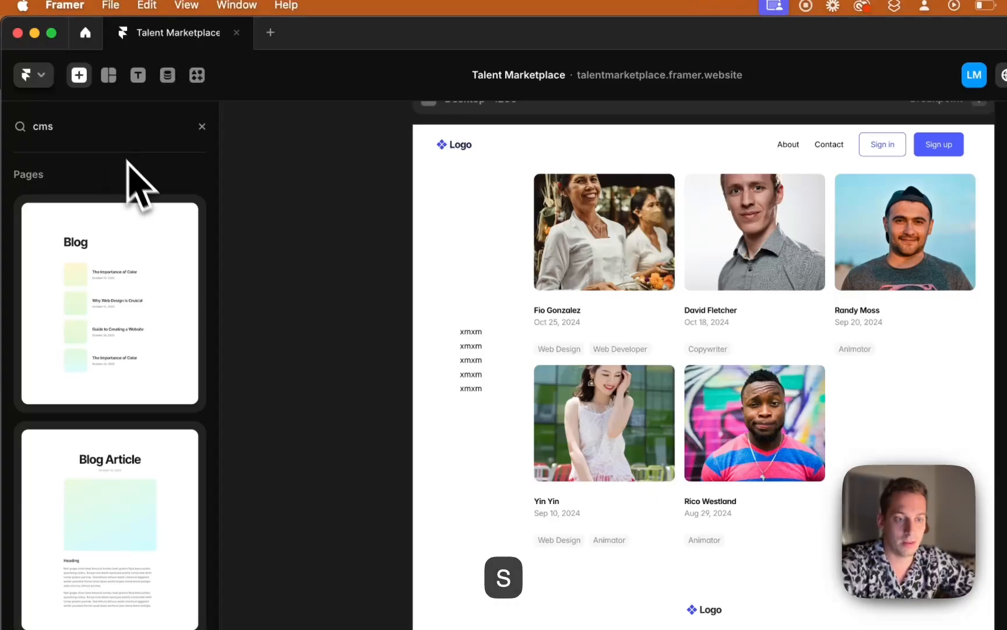
pyautogui.scroll(-10, 111, 263)
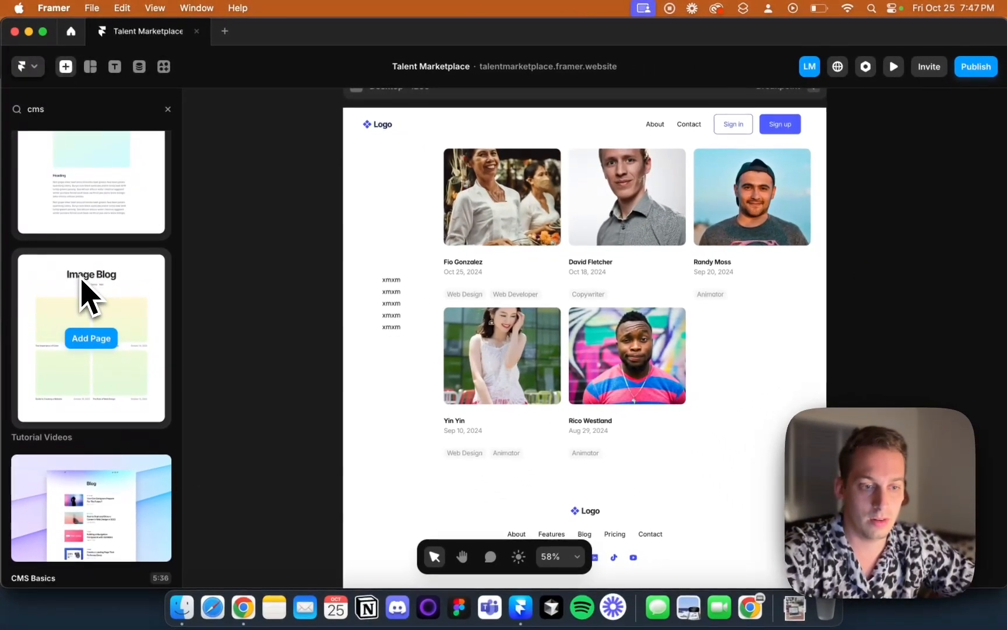
pyautogui.scroll(10, 87, 271)
pyautogui.click(168, 109)
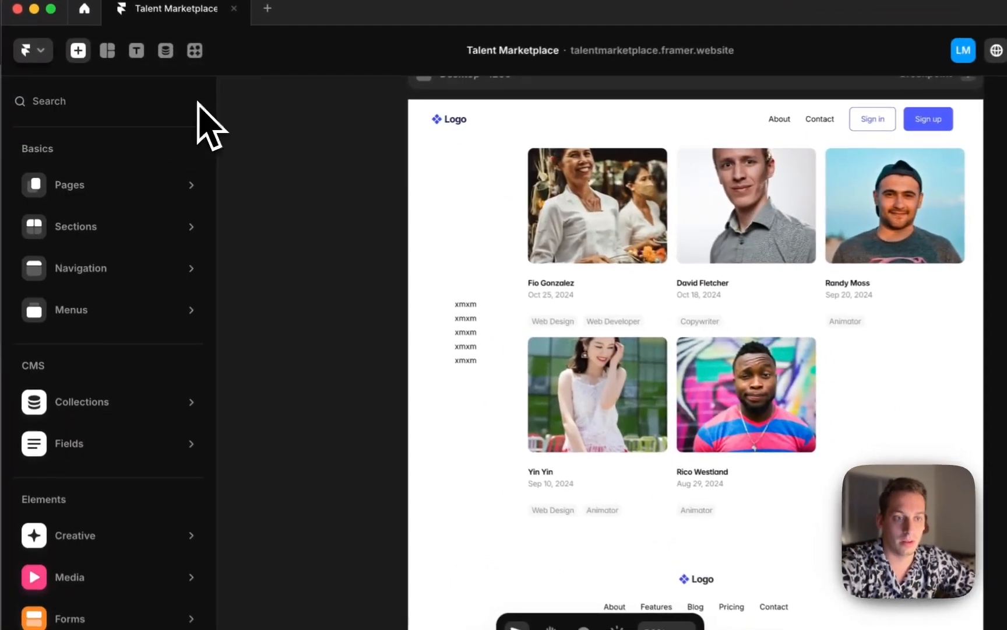
pyautogui.moveTo(129, 392)
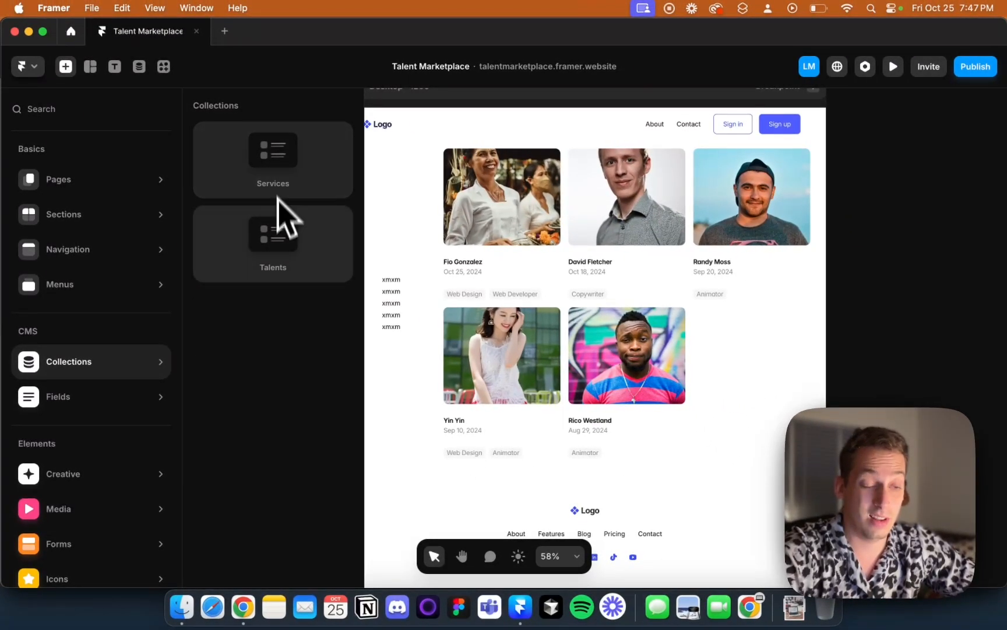
pyautogui.moveTo(278, 195); pyautogui.dragTo(388, 205)
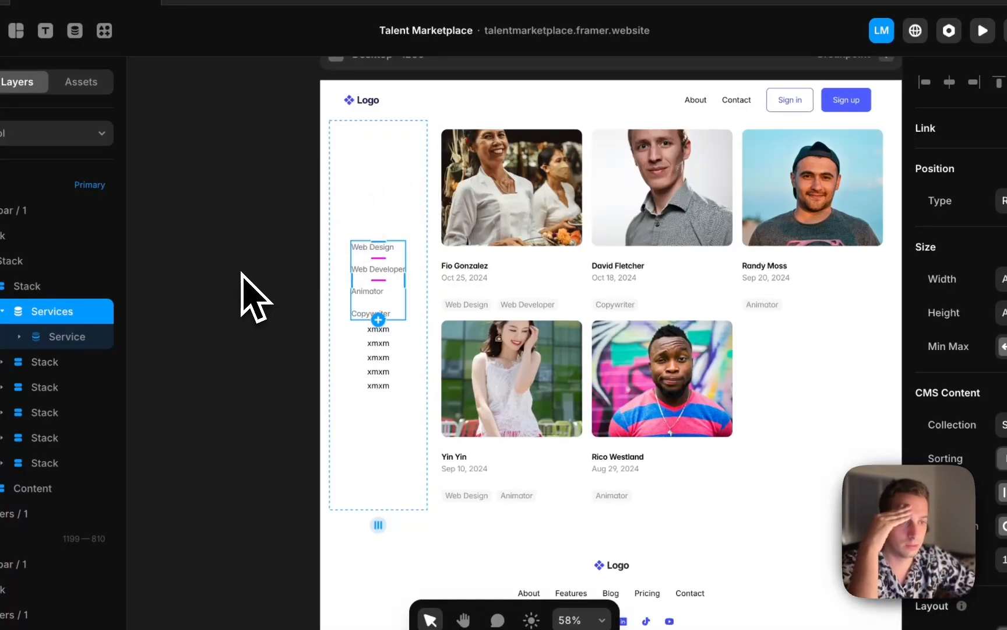
# Preview the page and remove the Services collection list from the sidebar
pyautogui.scroll(2, 274, 274)
pyautogui.hscroll(1, 274, 274)
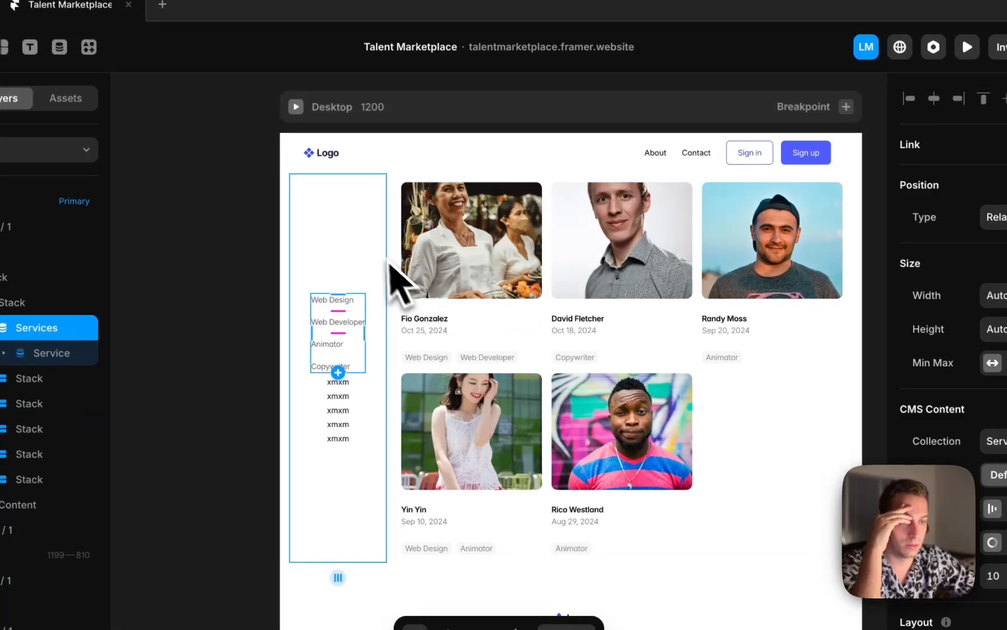
pyautogui.click(297, 108)
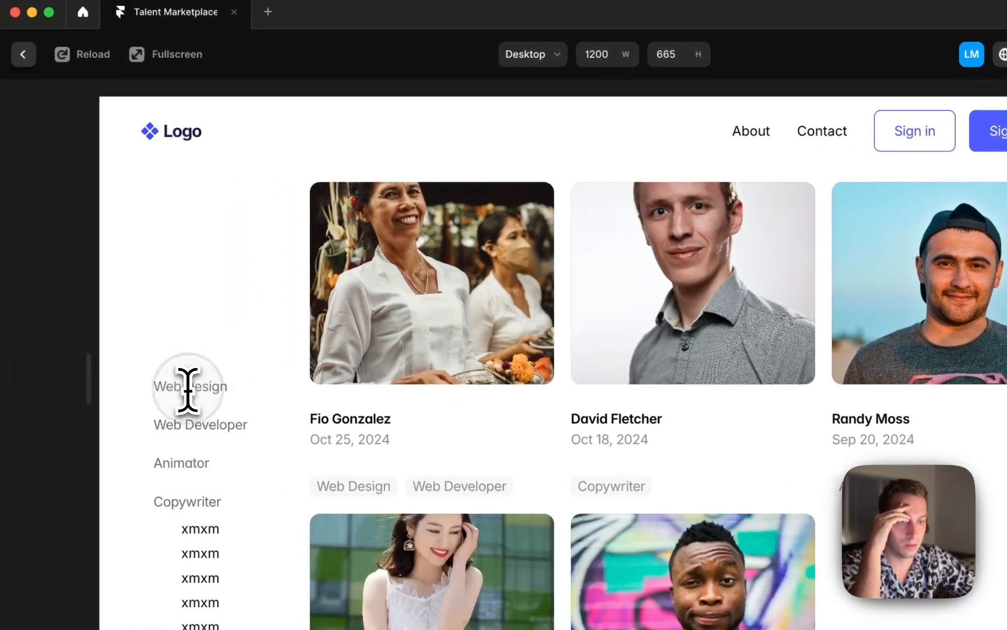
pyautogui.click(25, 54)
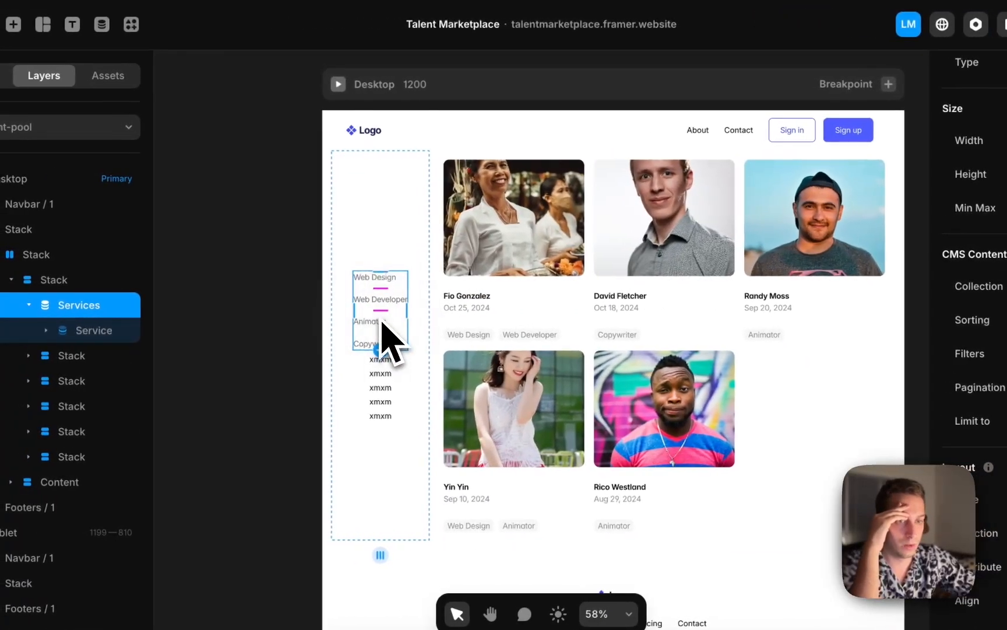
pyautogui.press('BackSpace')
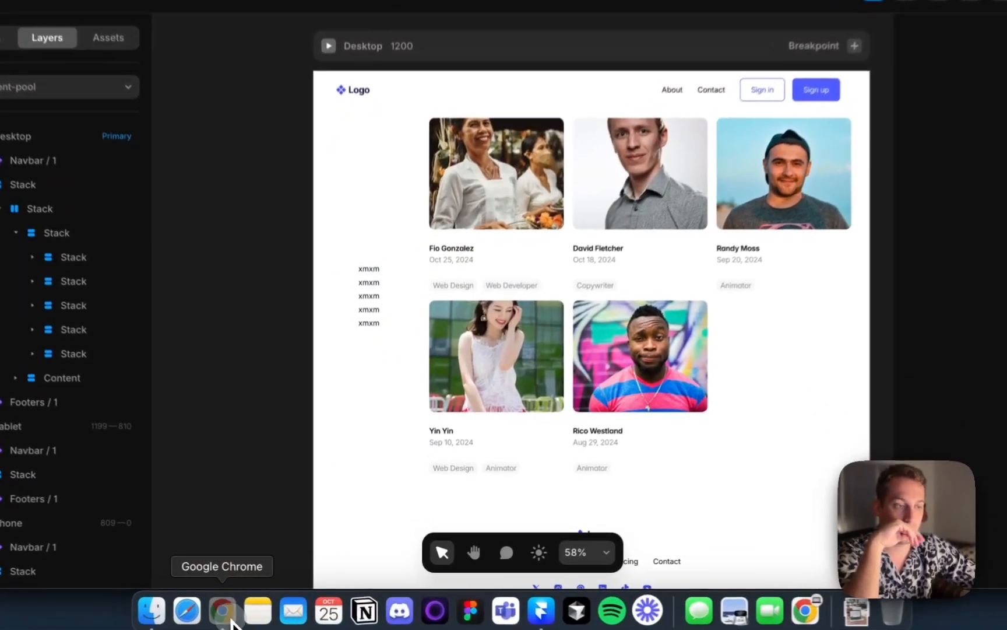
# Browse the Contra discover page in the browser for reference on its people filter sidebar
pyautogui.click(243, 606)
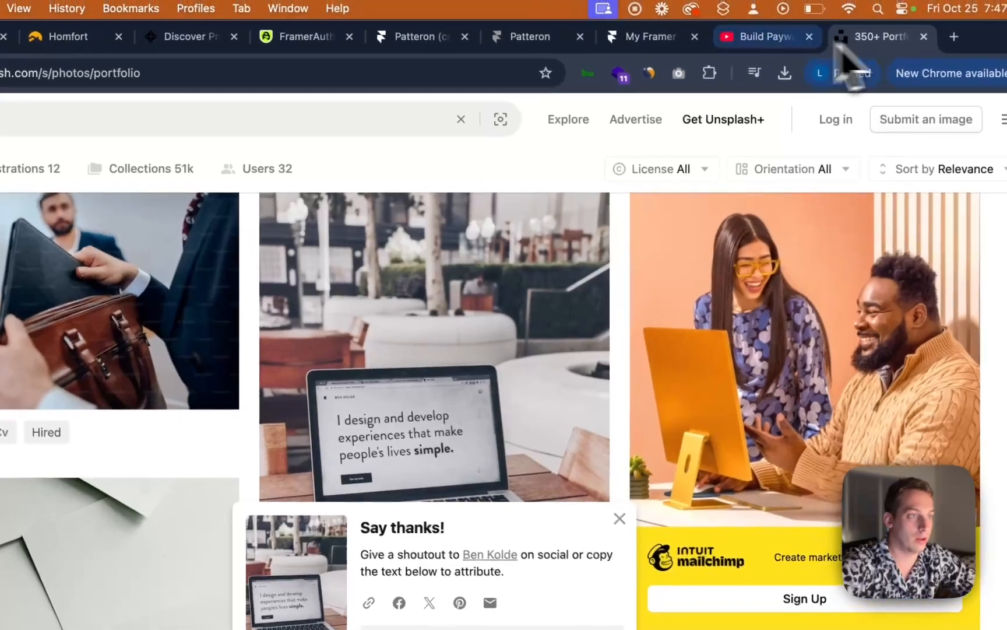
pyautogui.click(556, 29)
pyautogui.click(455, 38)
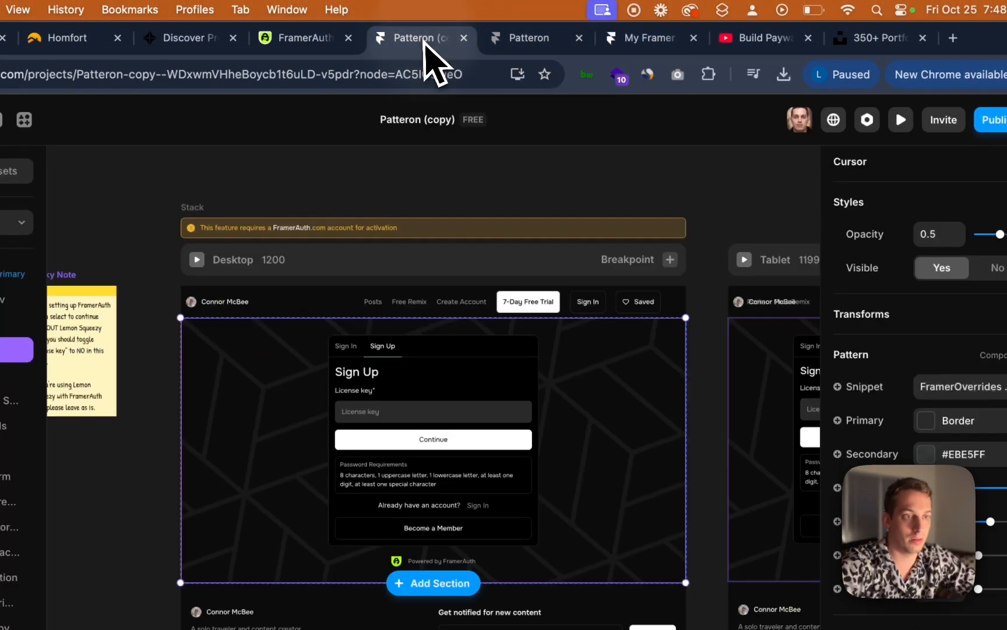
pyautogui.click(650, 38)
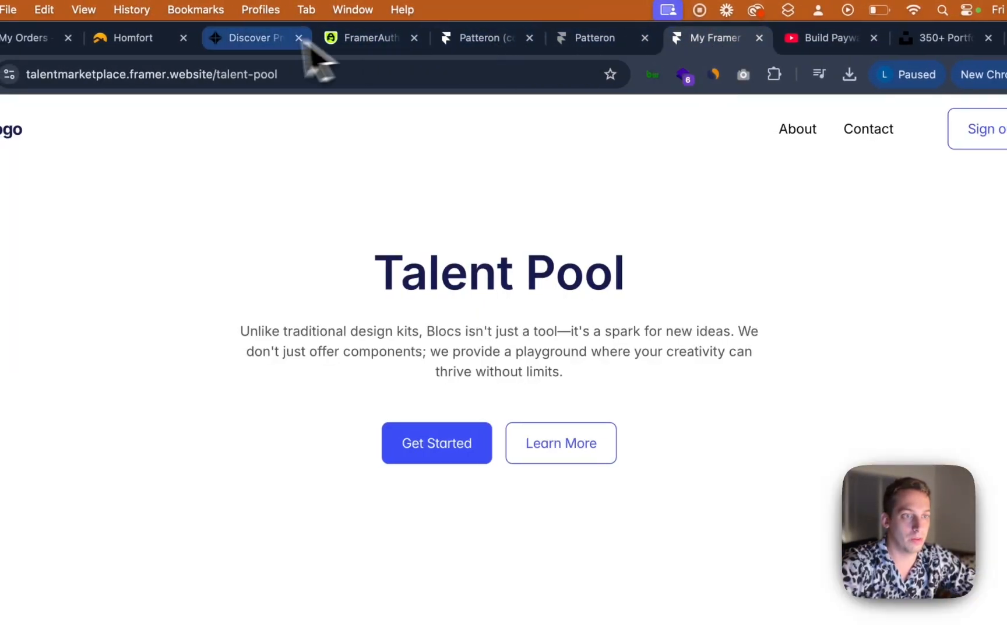
pyautogui.click(274, 39)
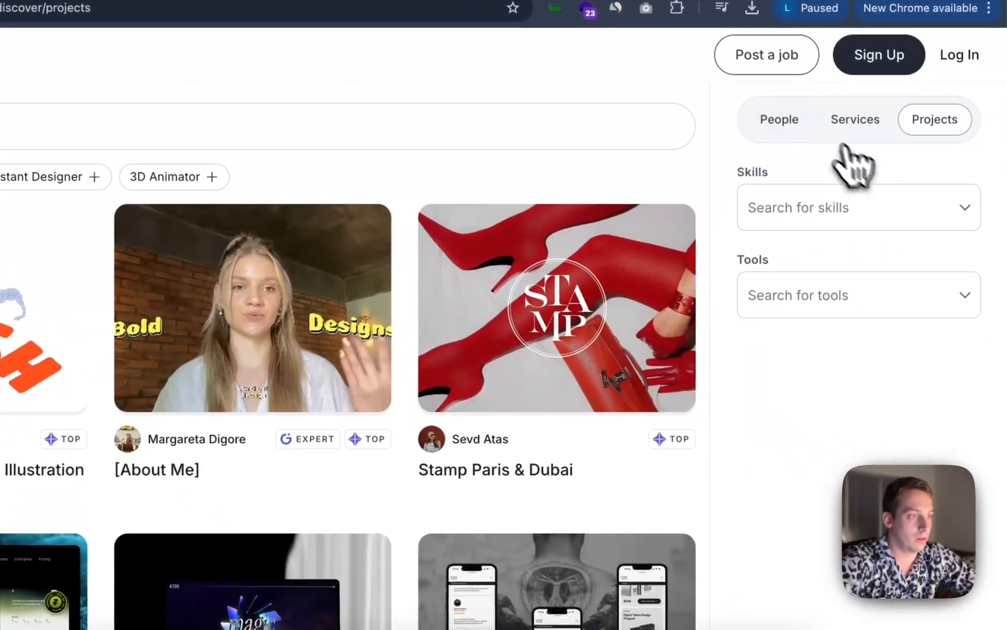
pyautogui.click(888, 188)
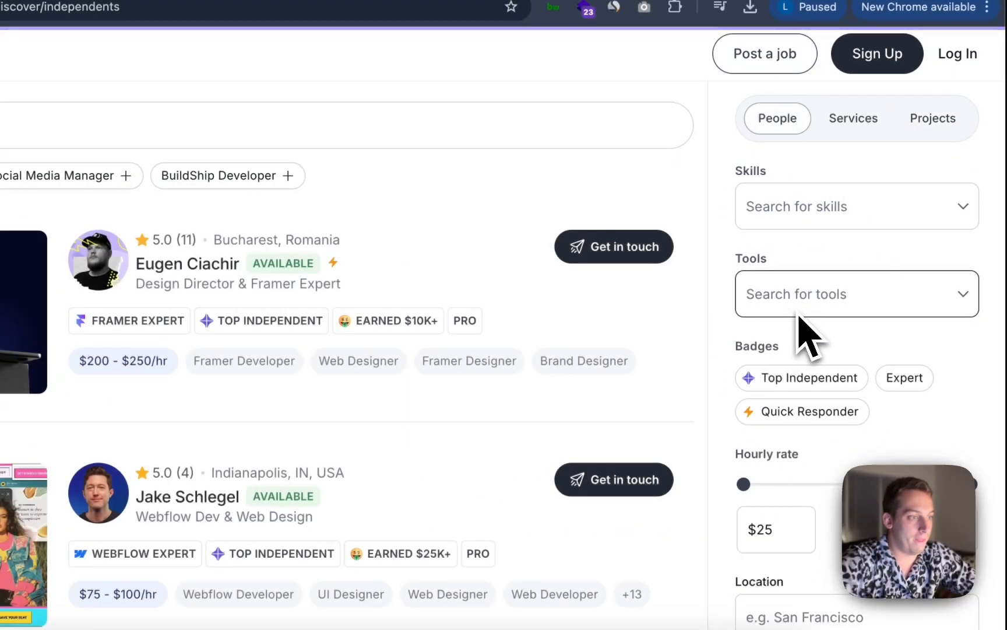
pyautogui.scroll(-3, 803, 360)
pyautogui.moveTo(744, 321); pyautogui.dragTo(688, 338)
pyautogui.moveTo(971, 321); pyautogui.dragTo(807, 326)
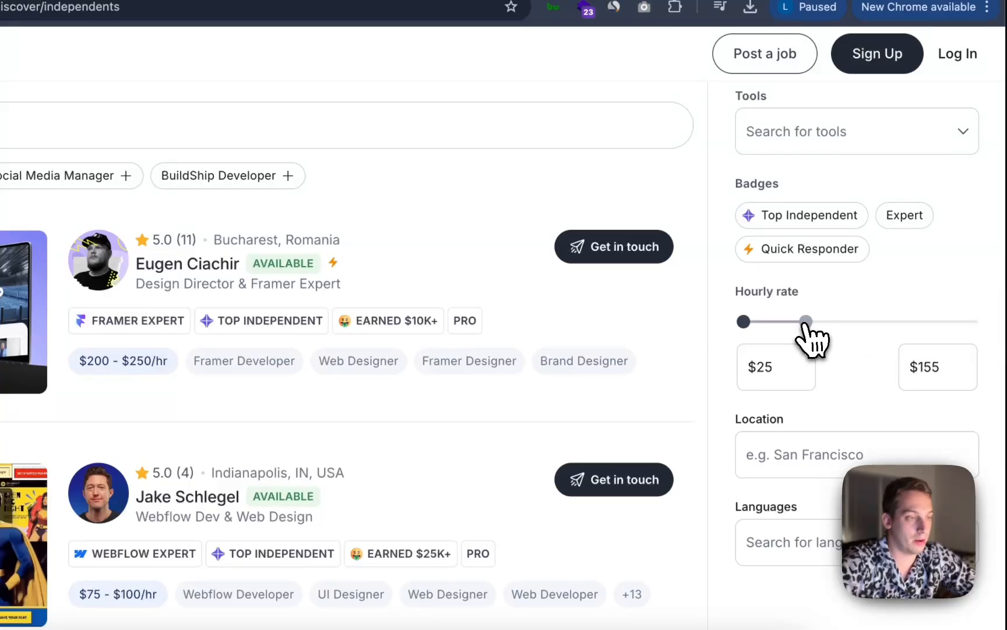
pyautogui.moveTo(943, 350); pyautogui.dragTo(997, 303)
pyautogui.scroll(-2, 897, 408)
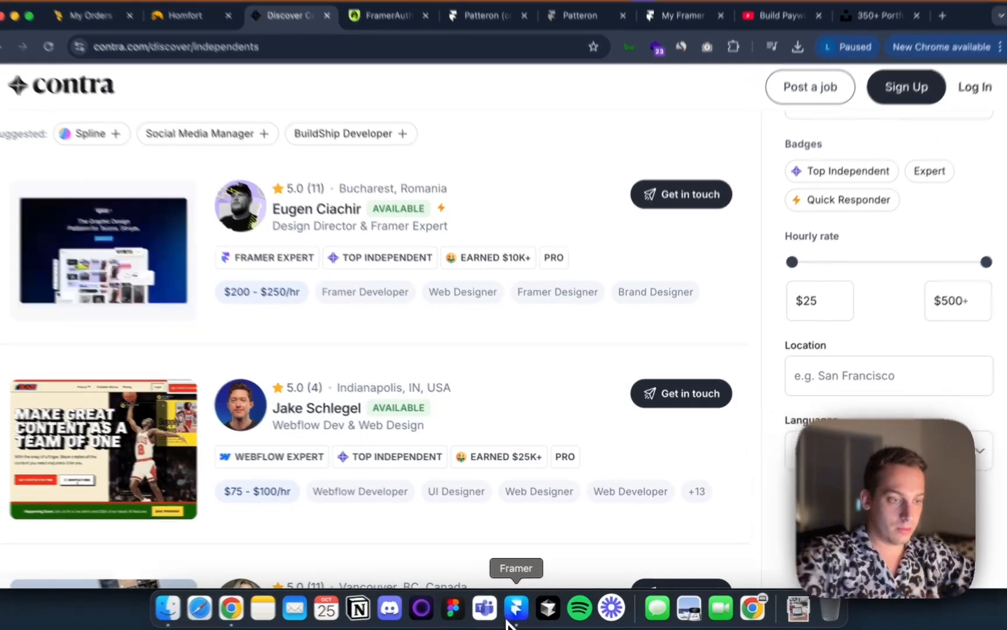
# Return to Framer and inspect the sidebar stack's size and layout settings
pyautogui.click(520, 606)
pyautogui.click(343, 223)
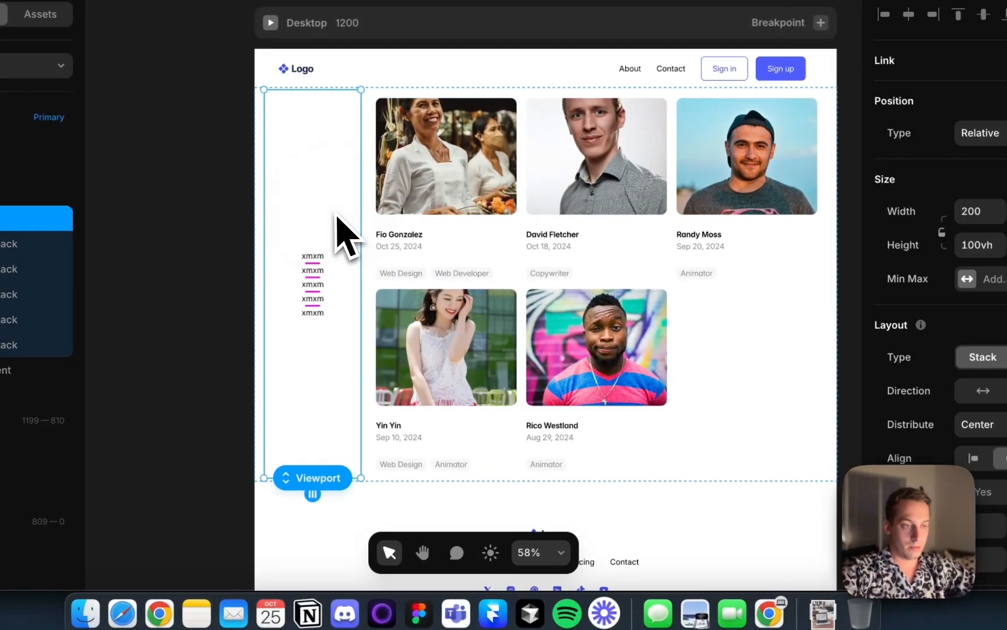
pyautogui.scroll(-5, 915, 404)
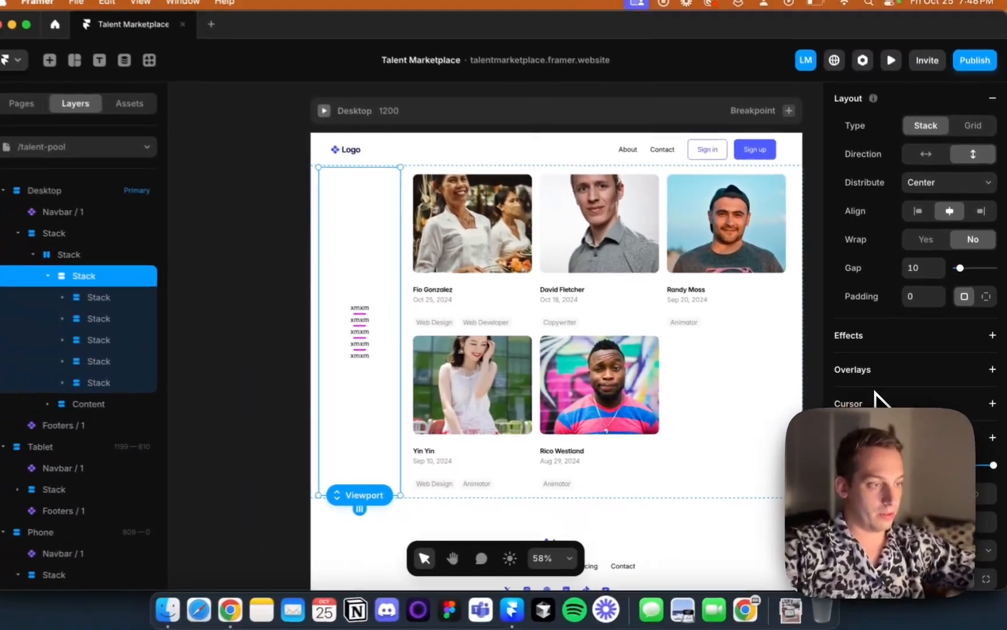
pyautogui.scroll(-5, 856, 415)
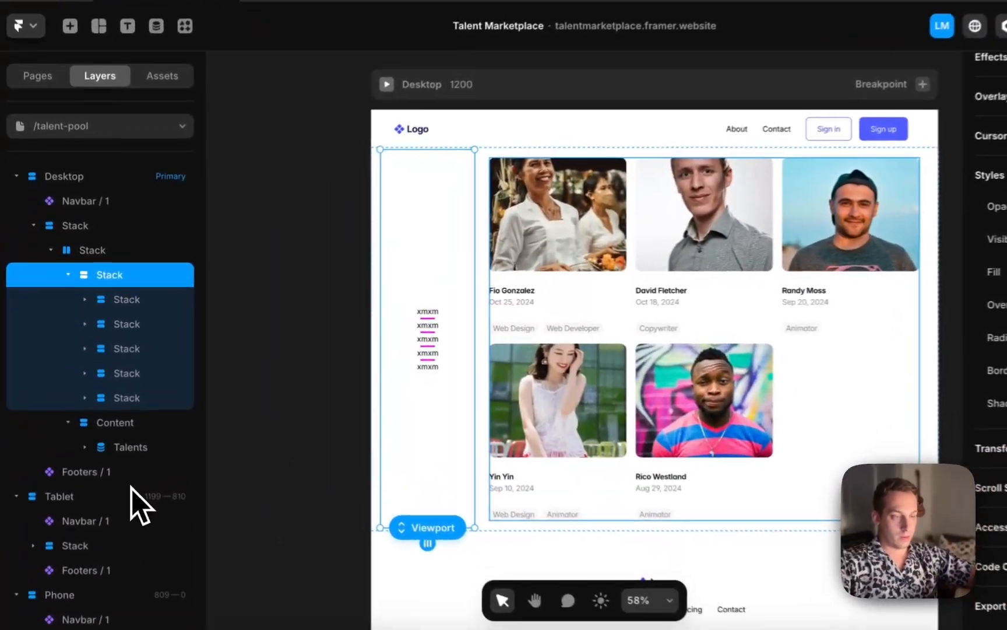
pyautogui.click(304, 370)
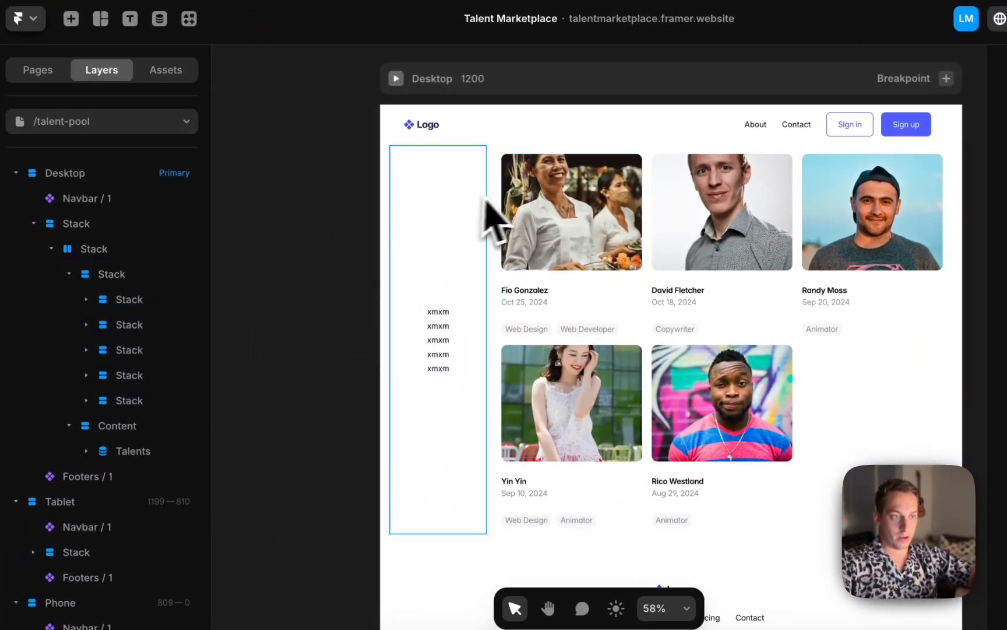
# Rename the first four sidebar text items to Design, Developer, Animator and Copywriter, matching the Services collection in the CMS
pyautogui.click(434, 313)
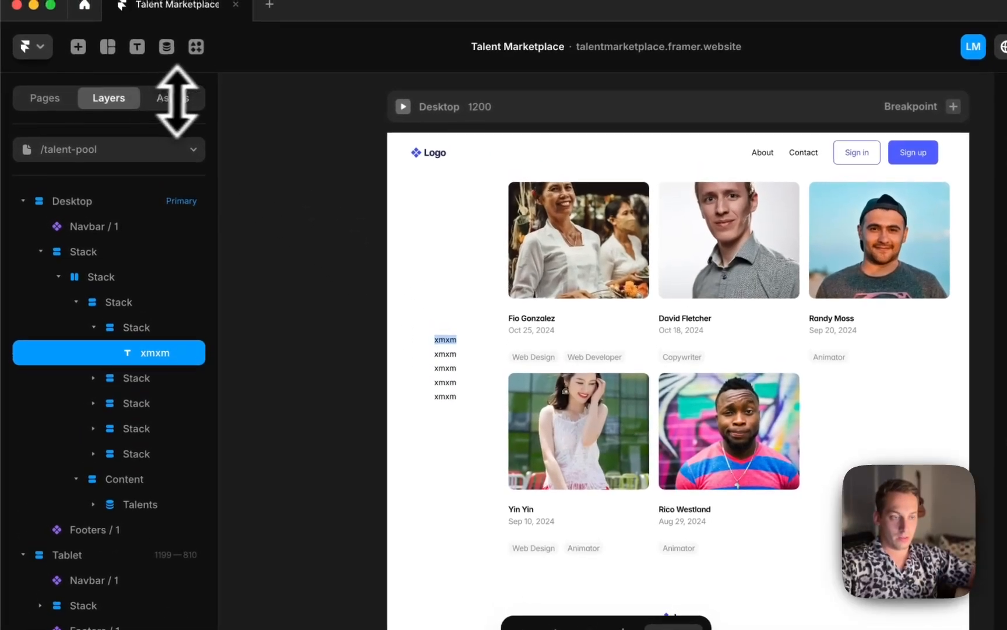
pyautogui.click(42, 102)
pyautogui.click(152, 104)
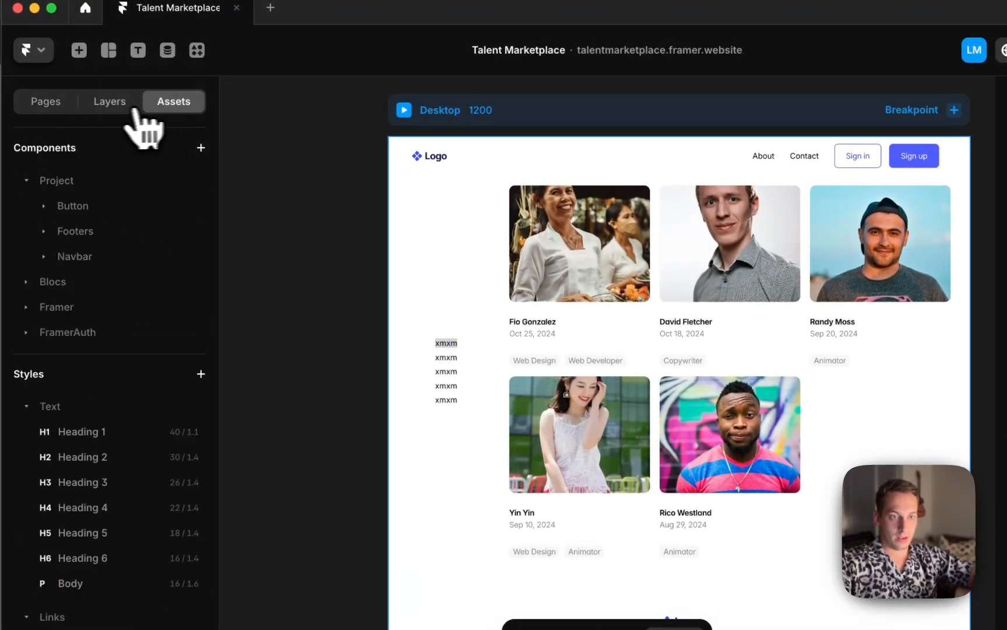
pyautogui.click(168, 50)
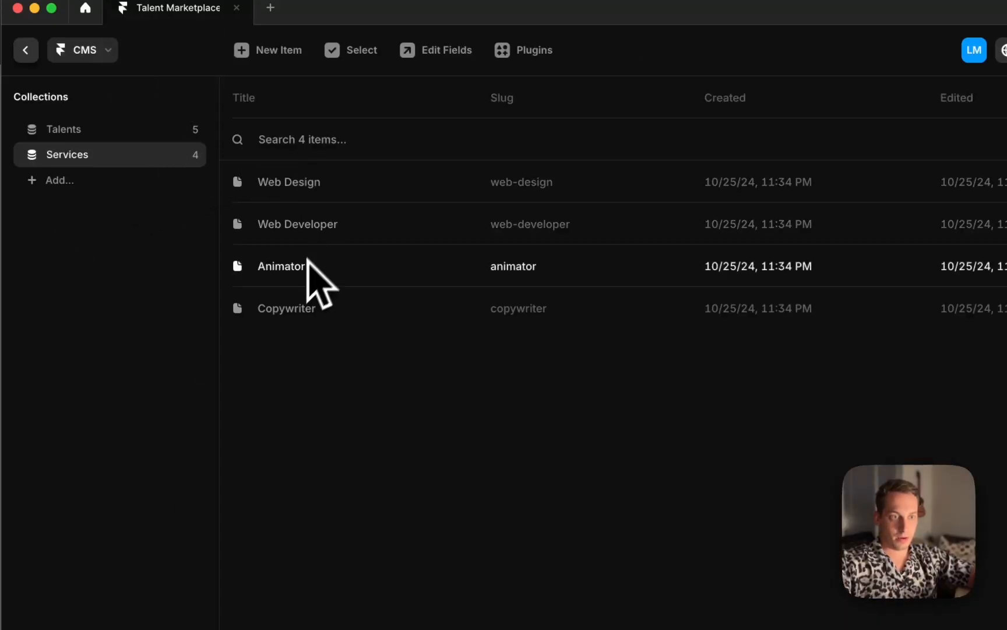
pyautogui.click(26, 50)
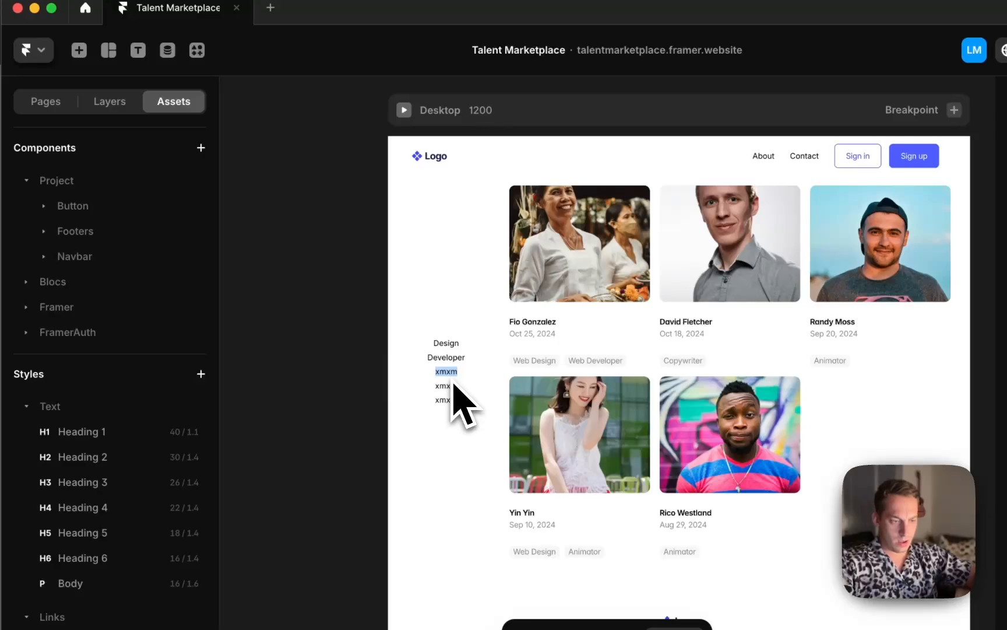
pyautogui.press('Escape')
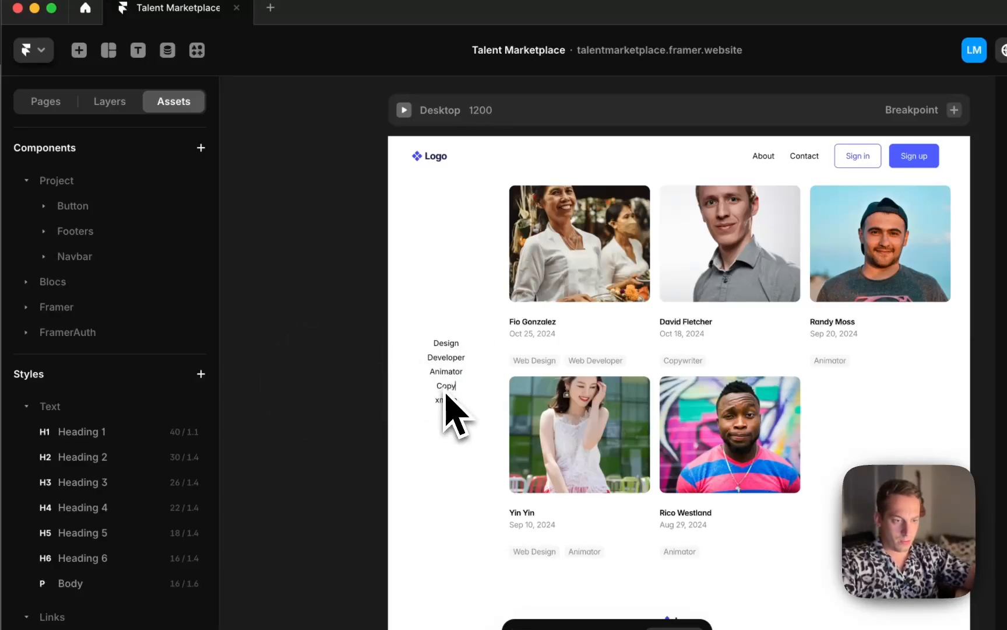
pyautogui.press('Escape')
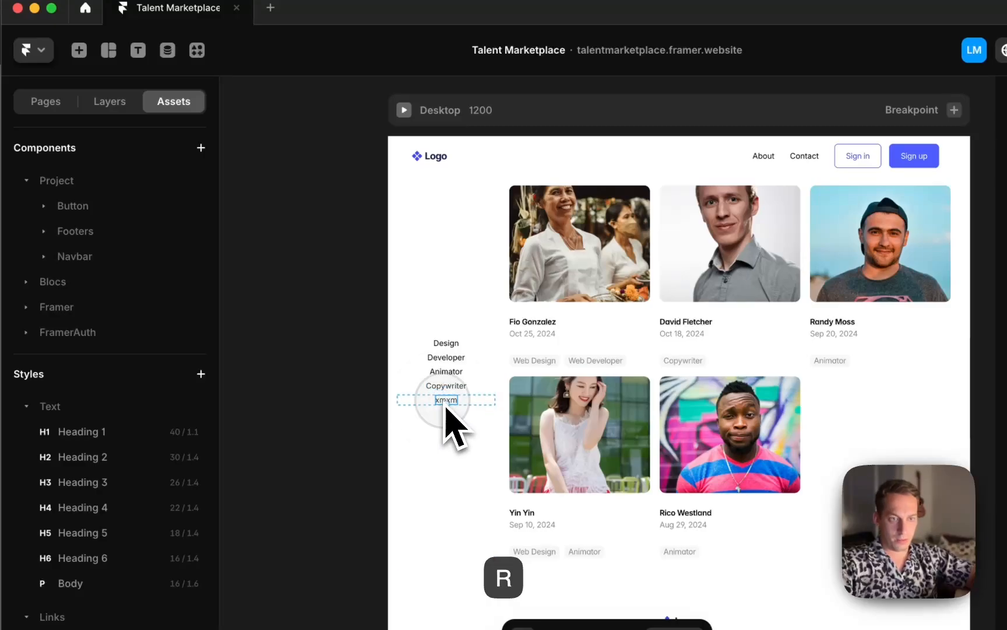
# Delete the leftover fifth xmxm item stack from the sidebar
pyautogui.click(110, 100)
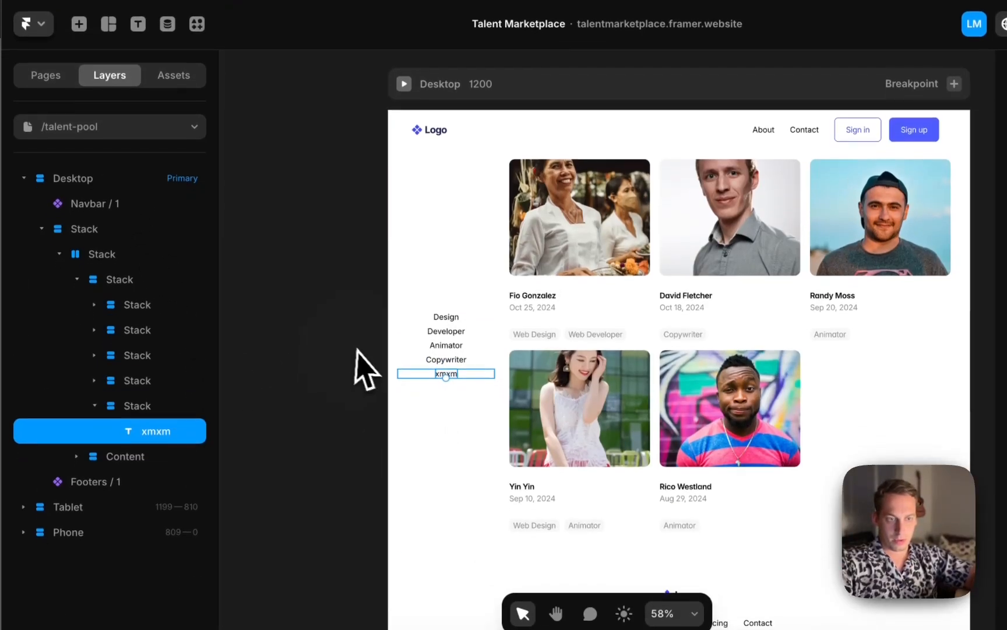
pyautogui.press('BackSpace')
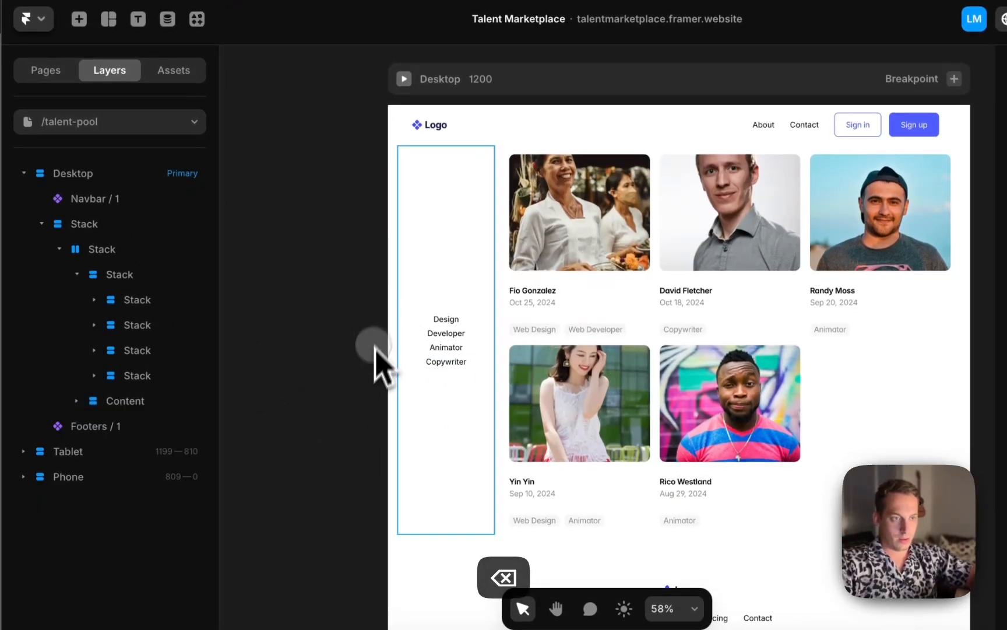
pyautogui.scroll(-3, 408, 227)
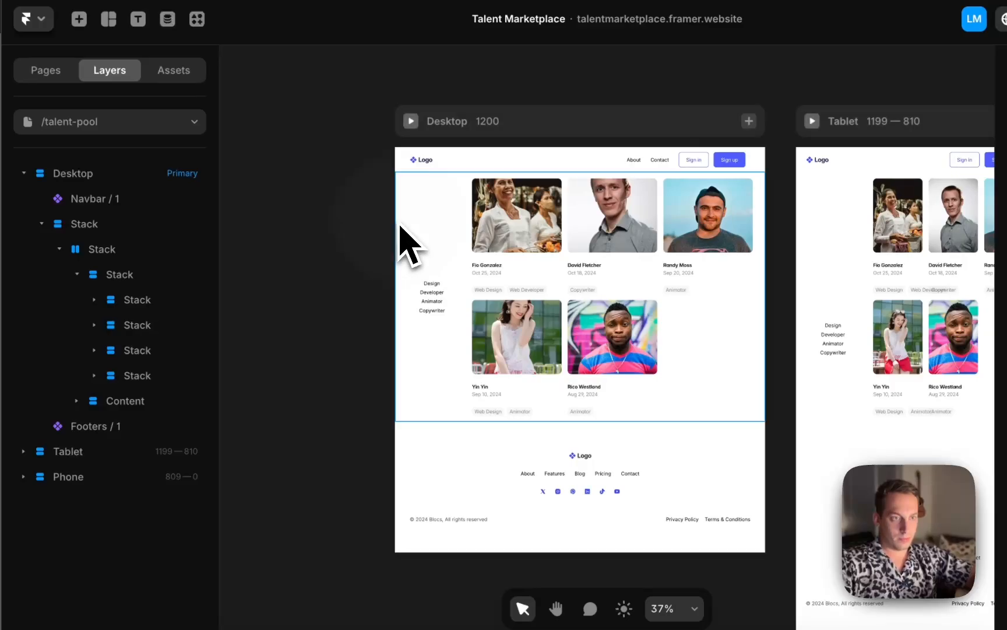
# Turn the talent-pool page's main content stack into a new component named Service Selector
pyautogui.click(402, 240)
pyautogui.click(41, 224)
pyautogui.click(88, 229)
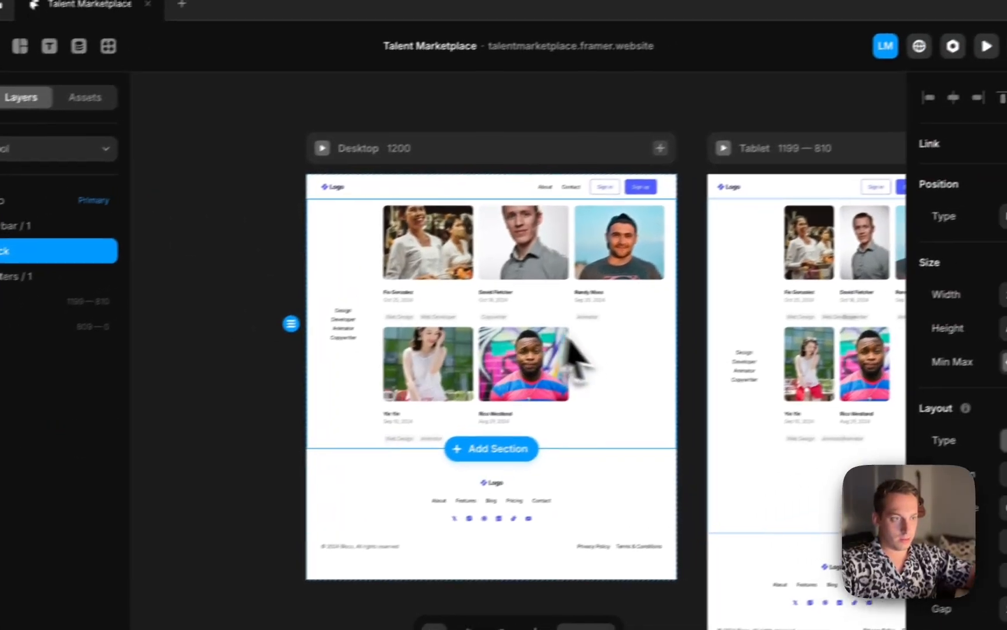
pyautogui.rightClick(721, 331)
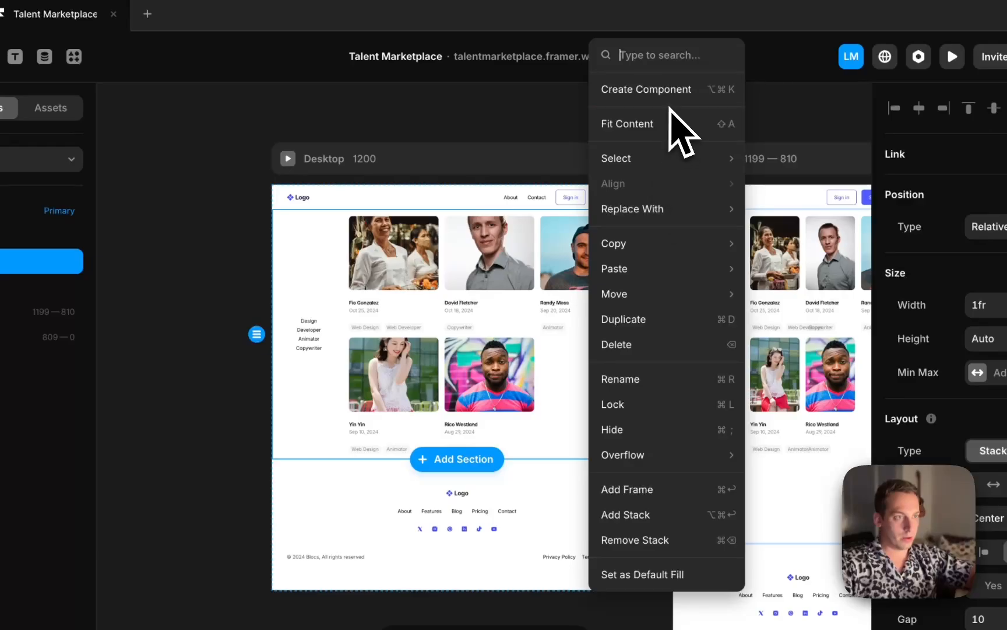
pyautogui.click(665, 91)
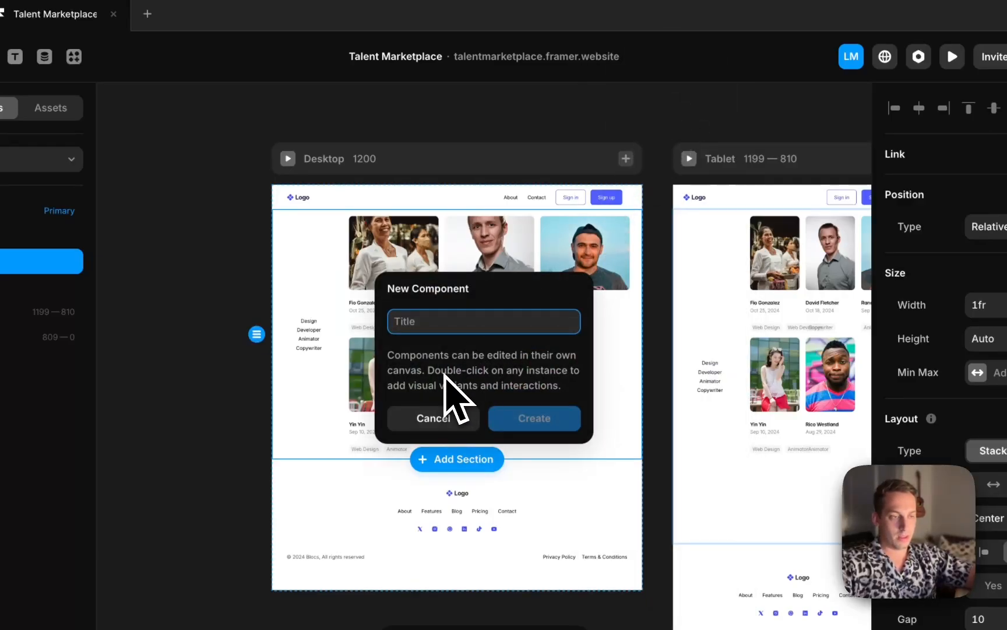
pyautogui.write('Ca')
pyautogui.press('BackSpace')
pyautogui.press('BackSpace')
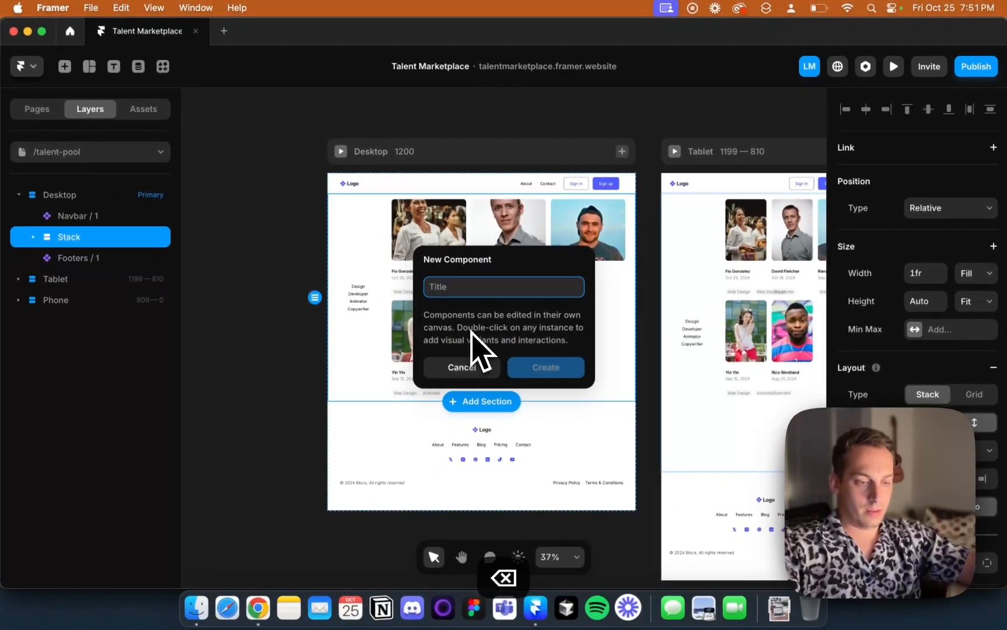
pyautogui.write('Service Selector')
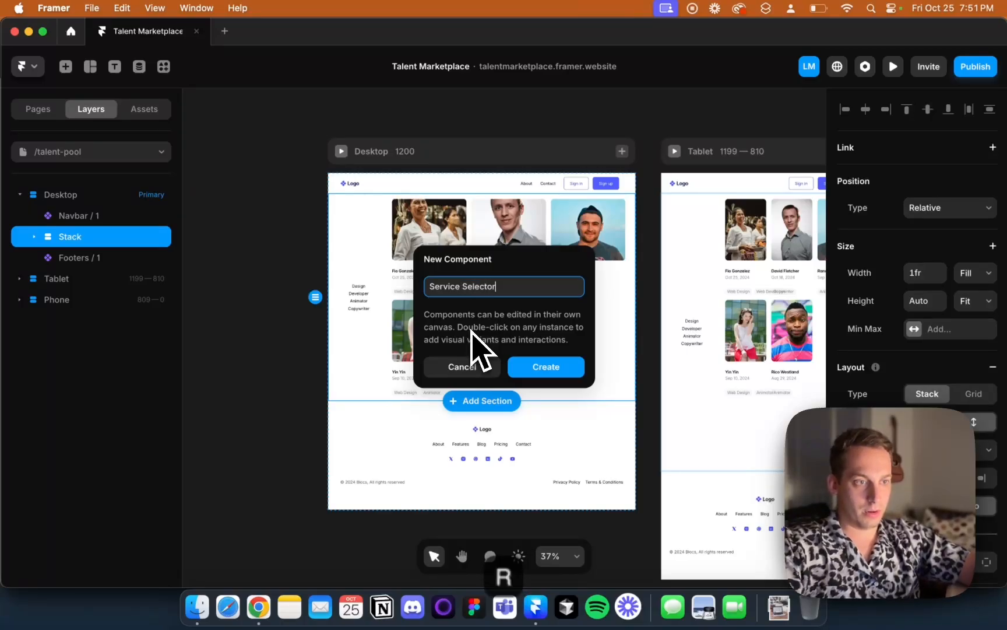
pyautogui.press('Return')
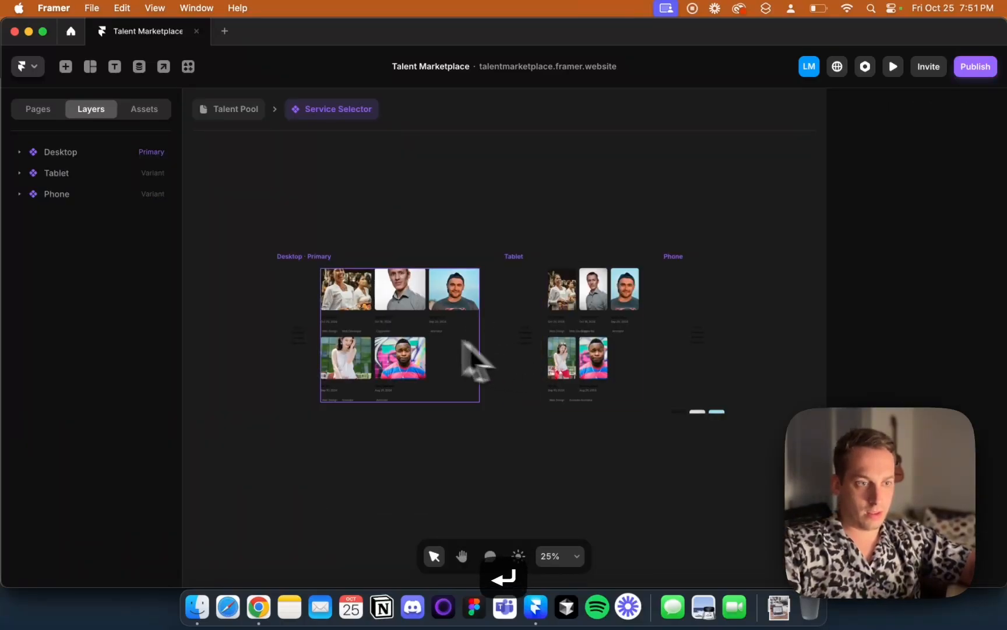
# Inspect the Service Selector component's Desktop, Tablet and Phone variants on the canvas
pyautogui.scroll(5, 303, 392)
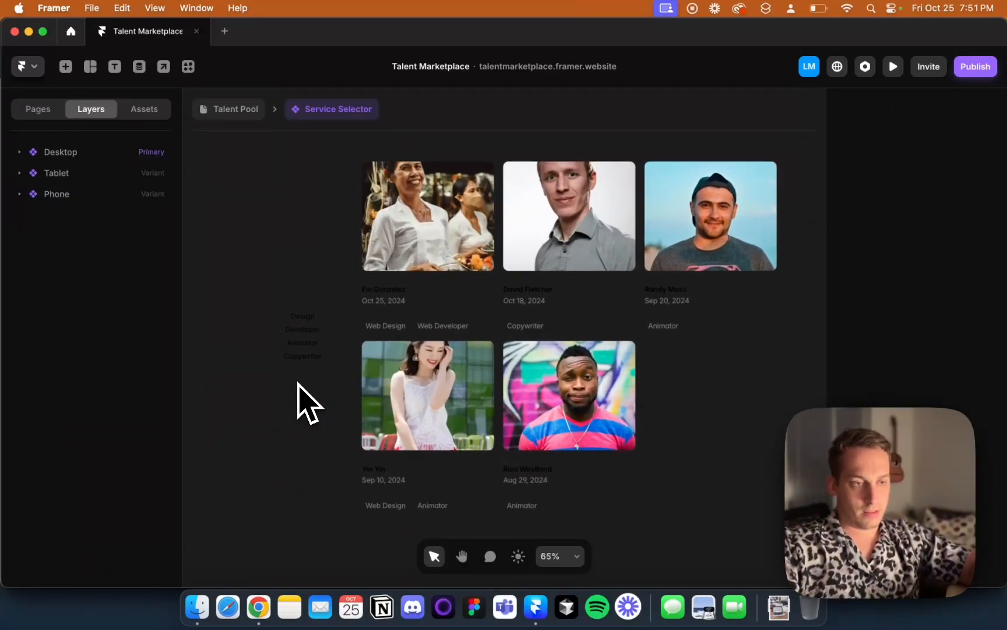
pyautogui.click(301, 376)
pyautogui.scroll(-5, 262, 376)
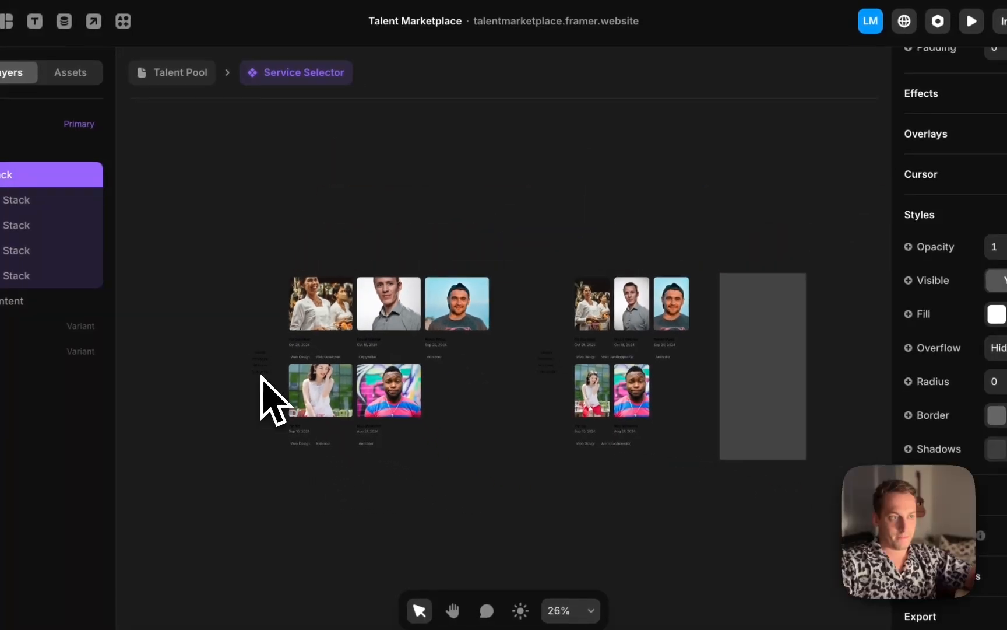
pyautogui.hscroll(-2, 544, 262)
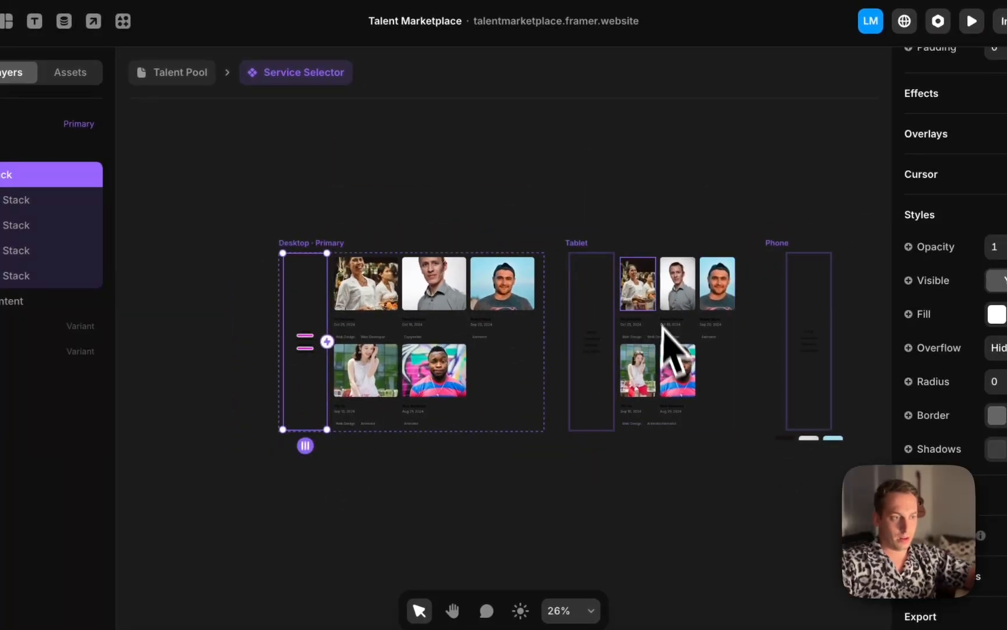
pyautogui.click(583, 241)
pyautogui.hscroll(4, 757, 291)
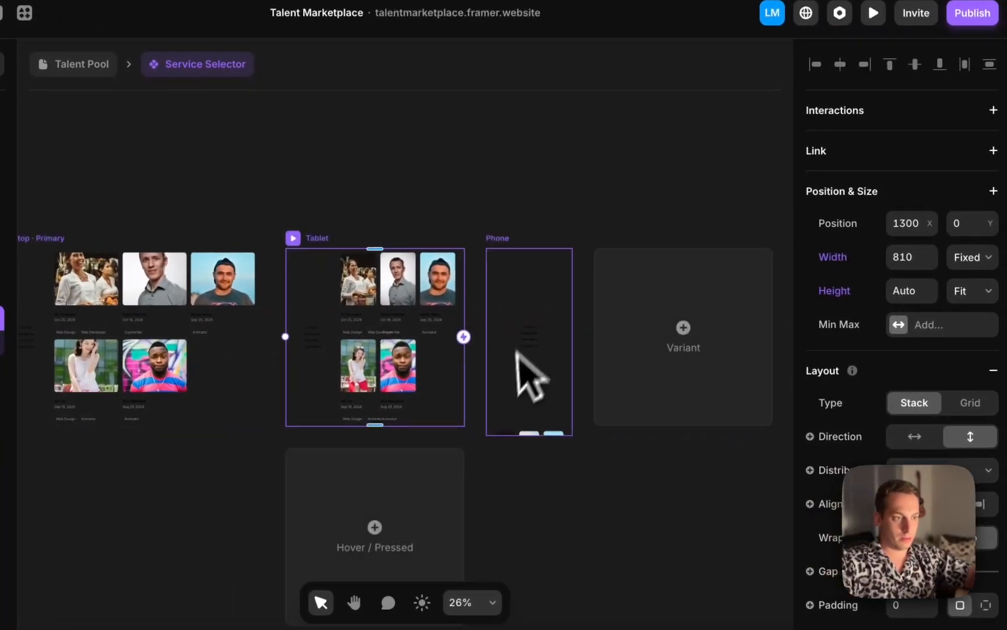
pyautogui.click(529, 374)
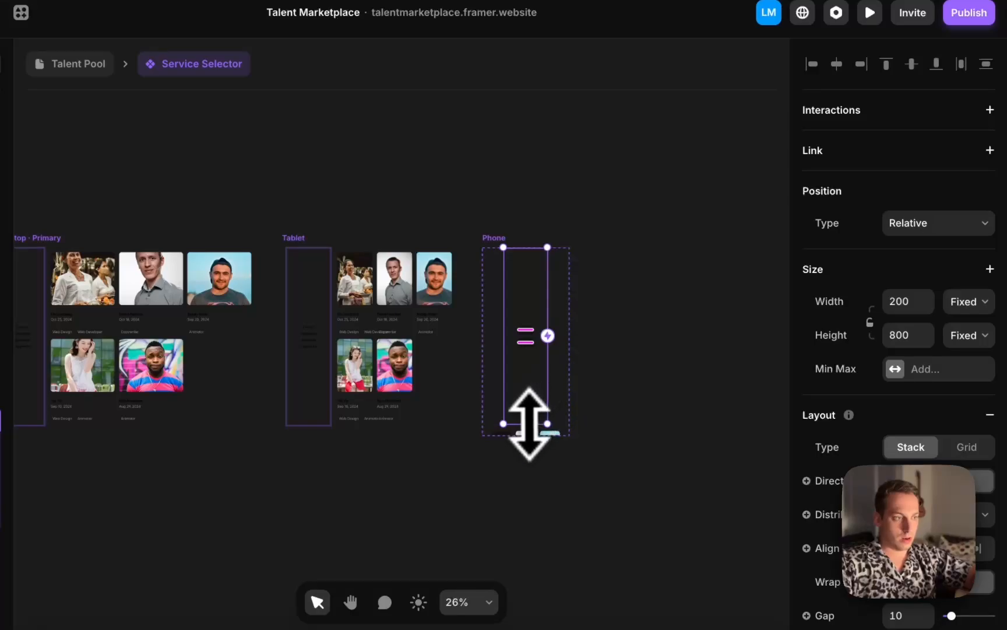
pyautogui.moveTo(529, 424); pyautogui.dragTo(526, 287)
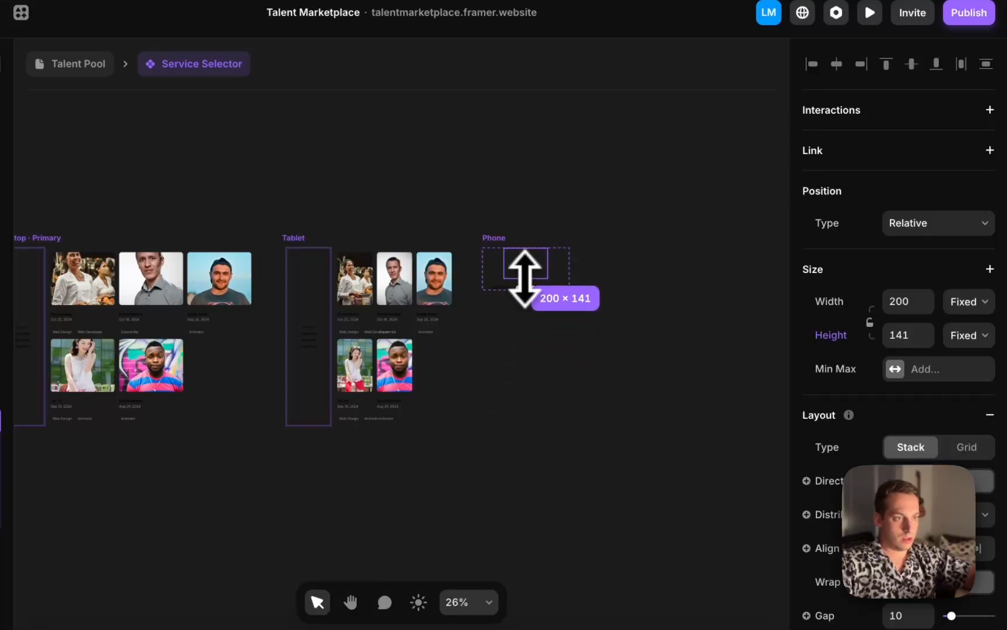
pyautogui.click(490, 236)
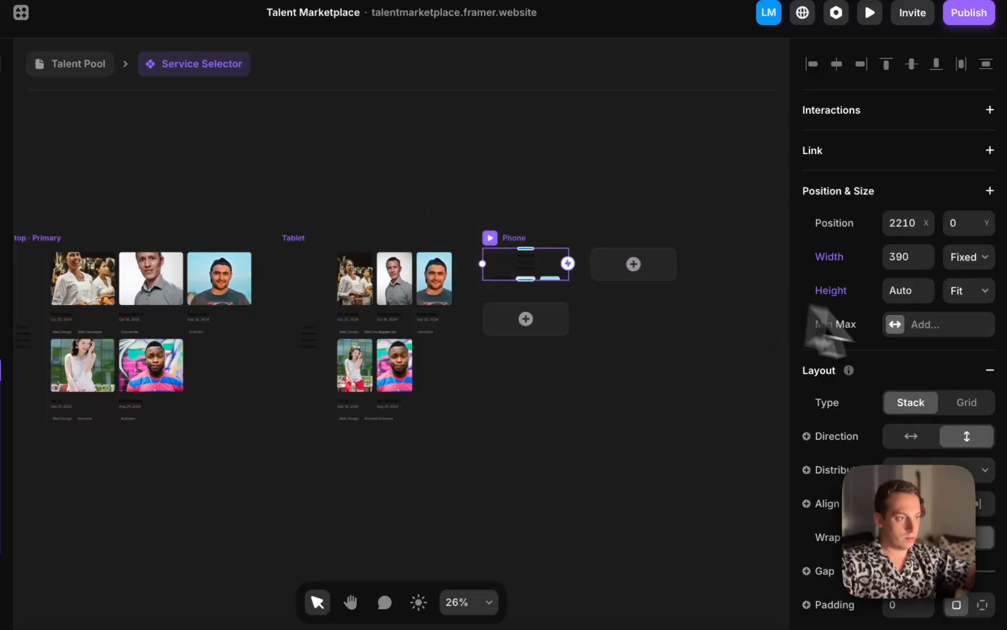
pyautogui.click(971, 294)
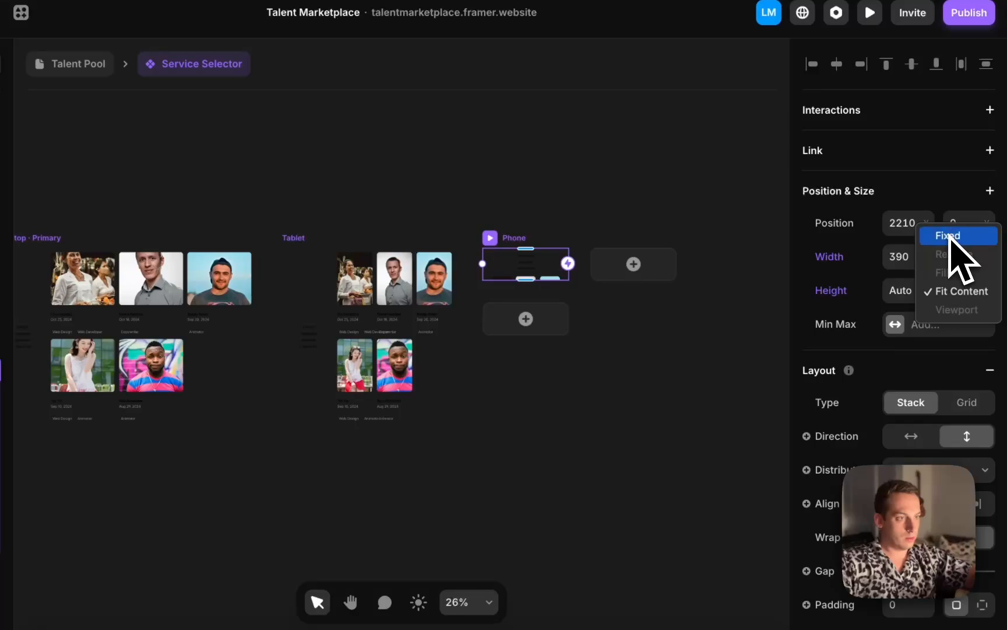
pyautogui.click(880, 185)
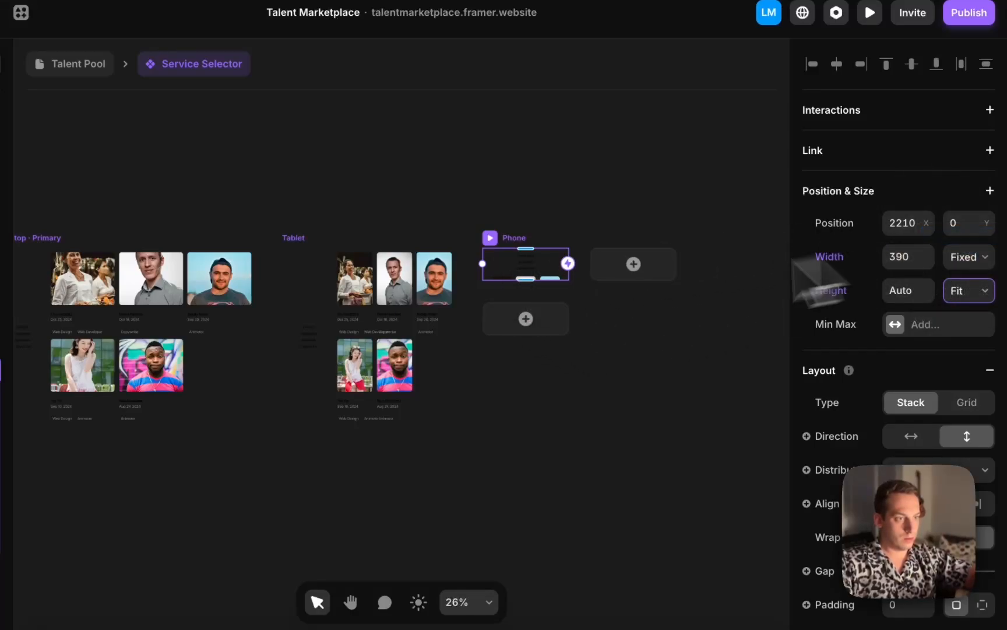
pyautogui.moveTo(517, 282); pyautogui.dragTo(513, 398)
pyautogui.press('super+z')
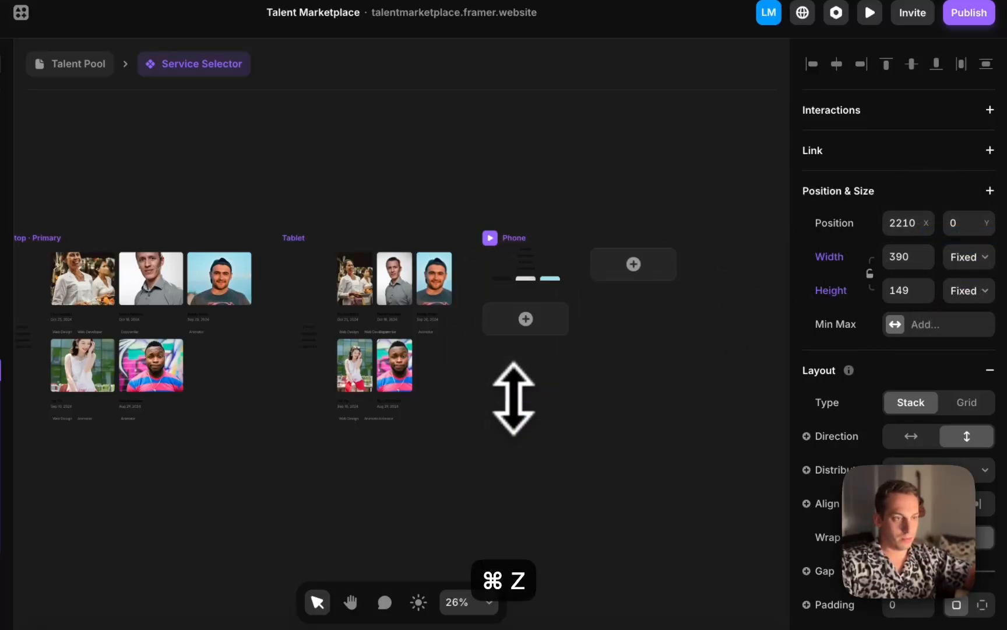
pyautogui.press('super+z')
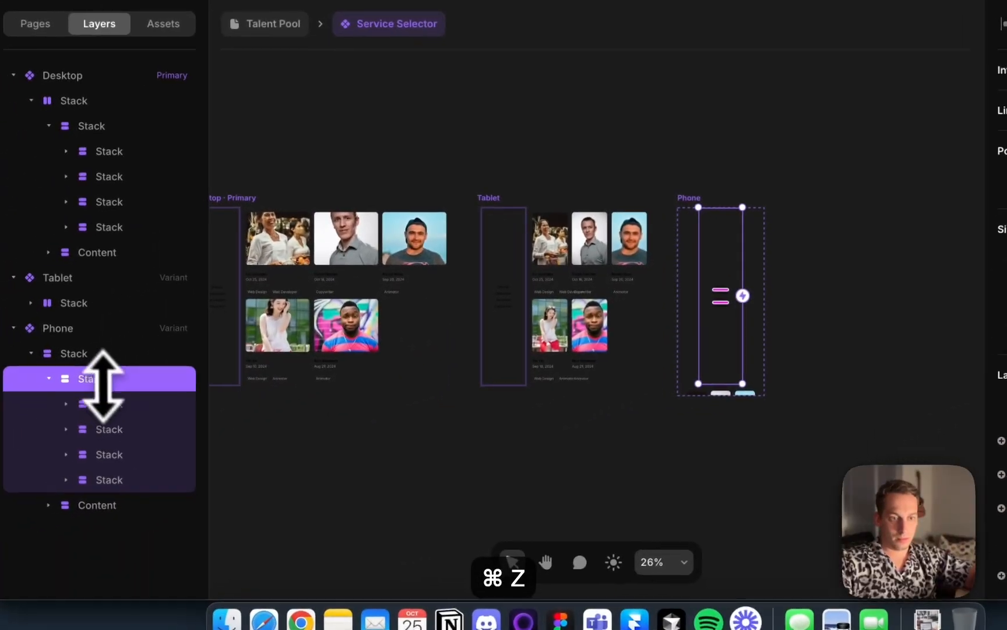
# Hide the sidebar stack in the Phone variant of the component
pyautogui.click(57, 376)
pyautogui.click(41, 350)
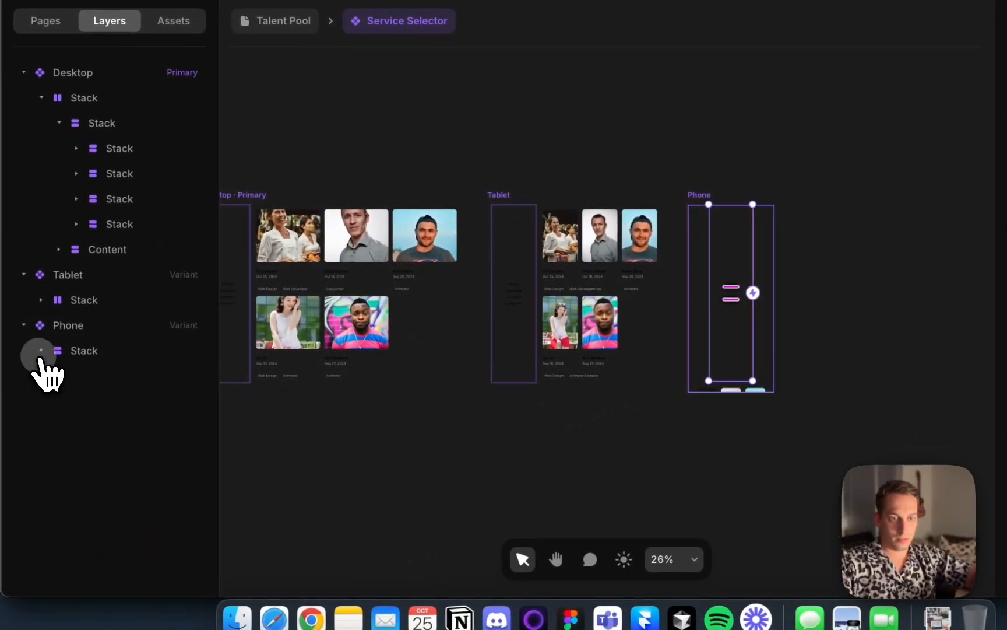
pyautogui.click(74, 352)
pyautogui.click(42, 350)
pyautogui.click(82, 375)
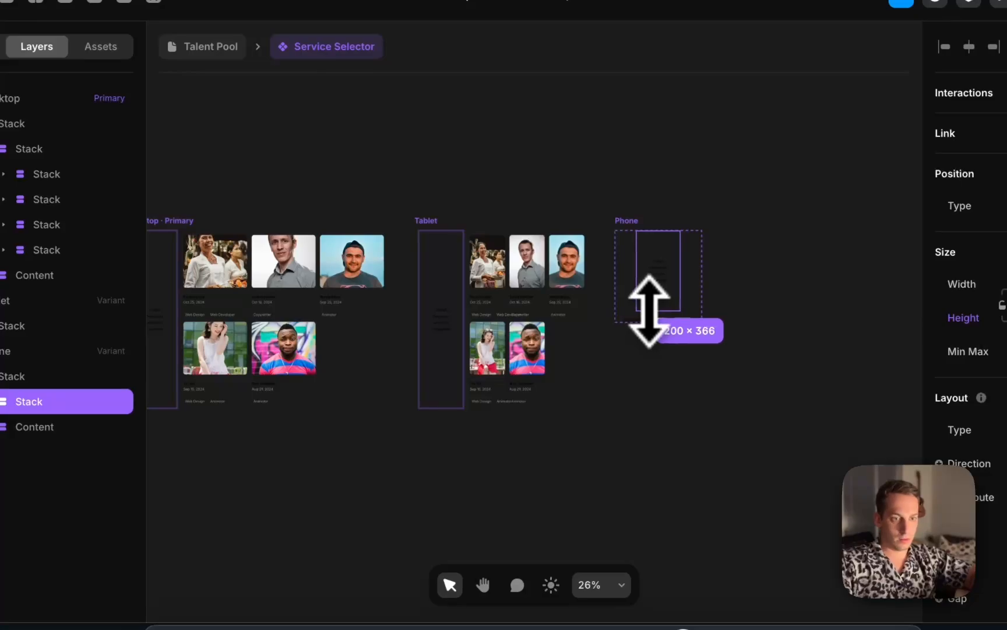
pyautogui.moveTo(649, 249); pyautogui.dragTo(650, 249)
pyautogui.click(10, 356)
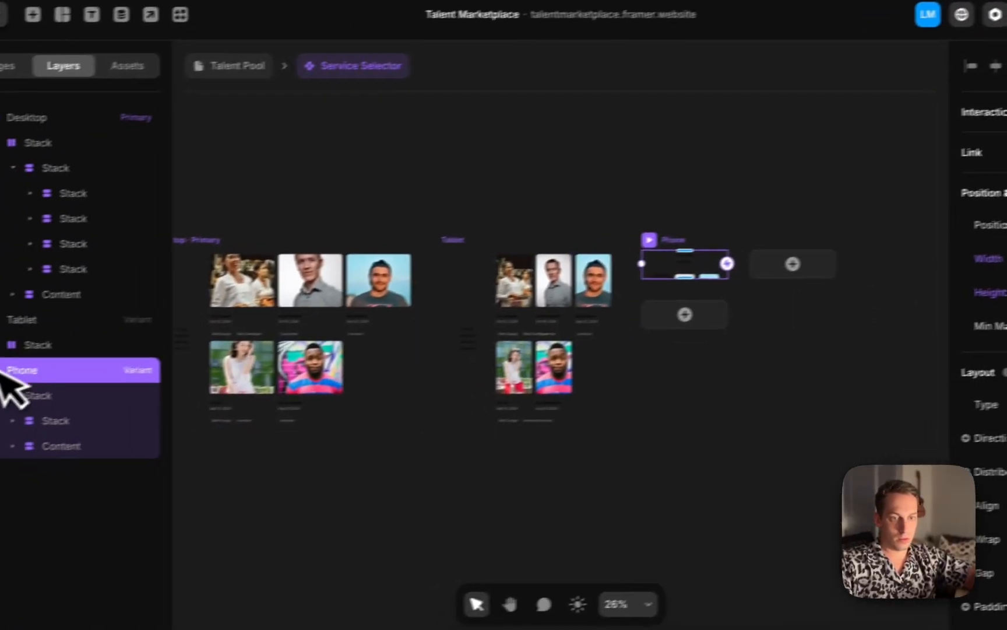
pyautogui.click(87, 389)
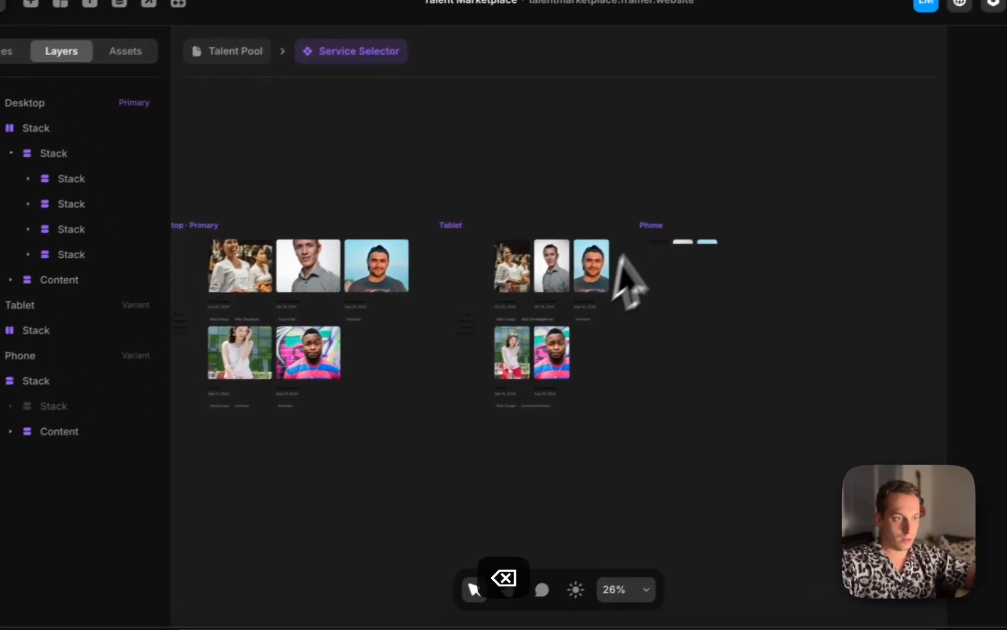
pyautogui.click(23, 399)
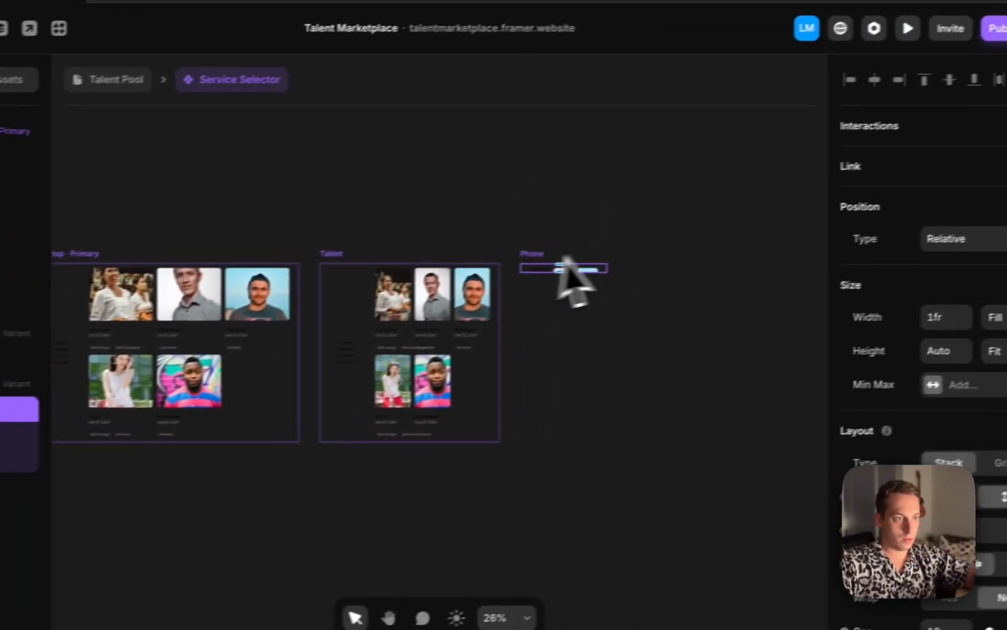
# Set the Phone variant's stack and content heights to Fit, then undo both changes
pyautogui.click(687, 217)
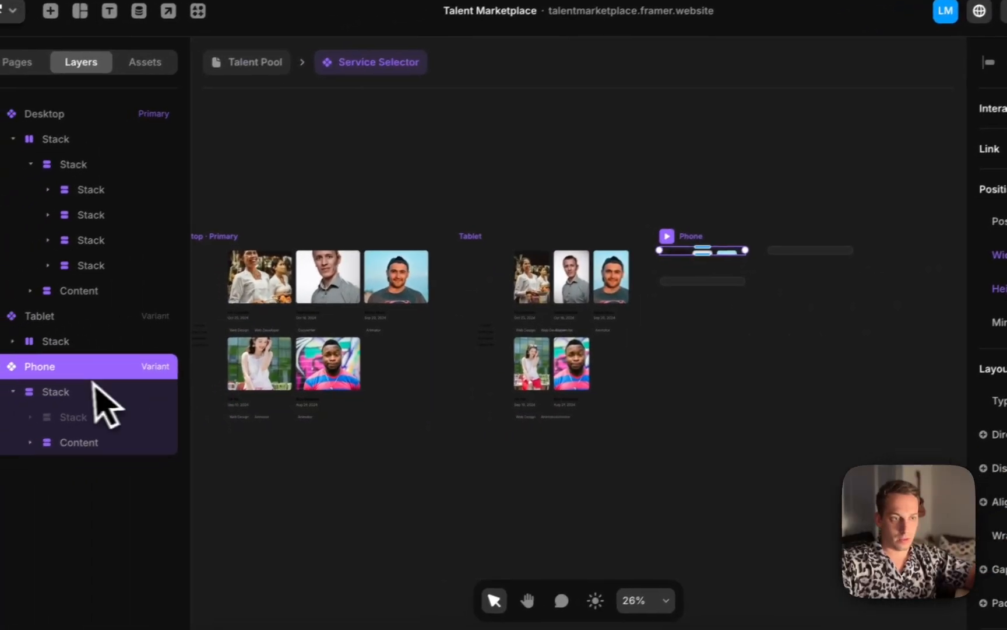
pyautogui.click(93, 389)
pyautogui.click(985, 345)
pyautogui.click(975, 346)
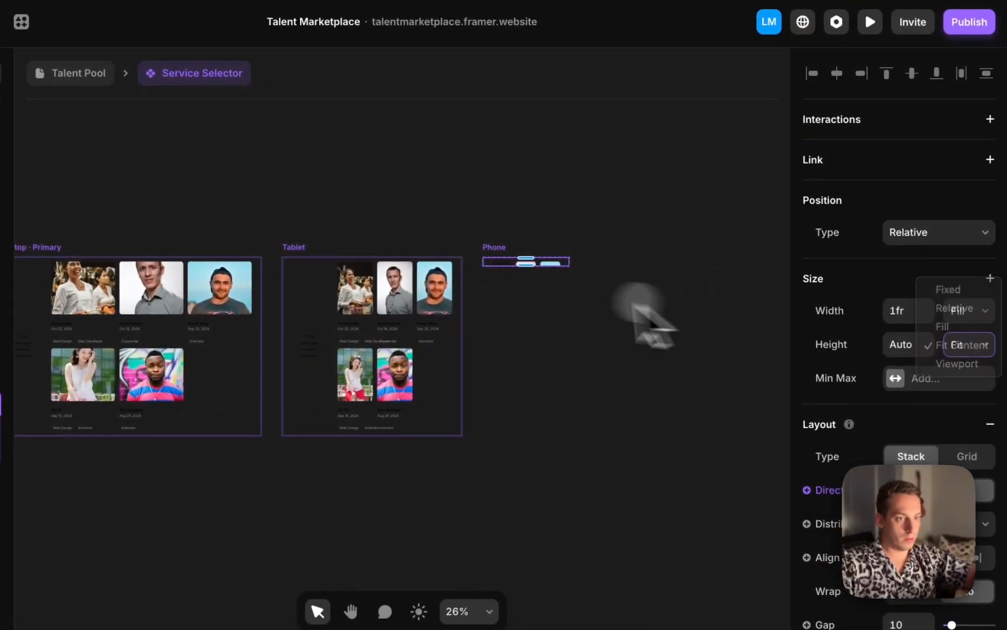
pyautogui.click(42, 430)
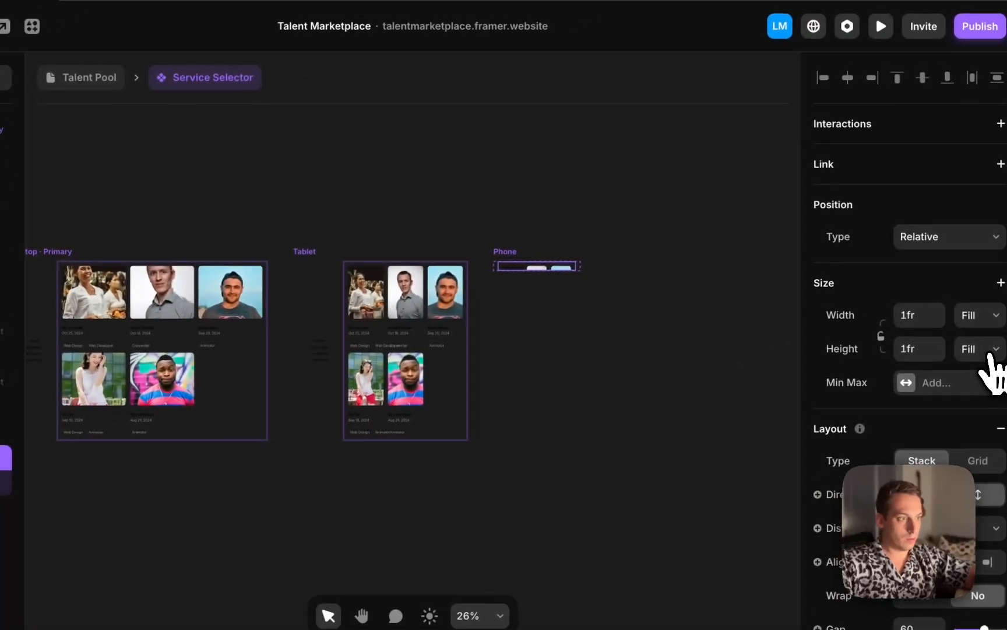
pyautogui.click(985, 353)
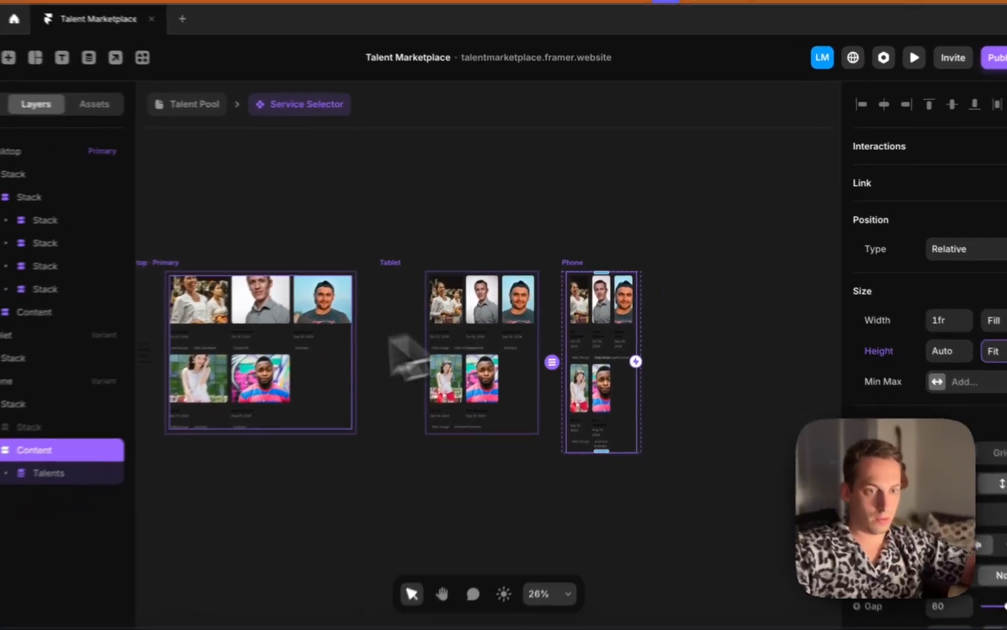
pyautogui.press('super+z')
pyautogui.press('super+z')
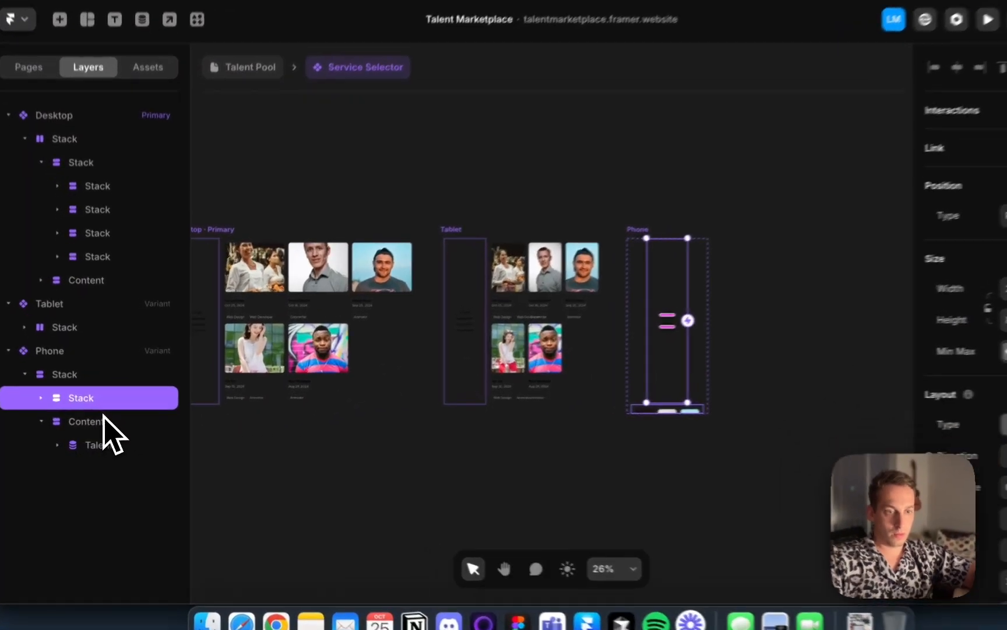
# Set the height of the Phone variant's Content stack to Fit Content
pyautogui.click(108, 424)
pyautogui.click(977, 309)
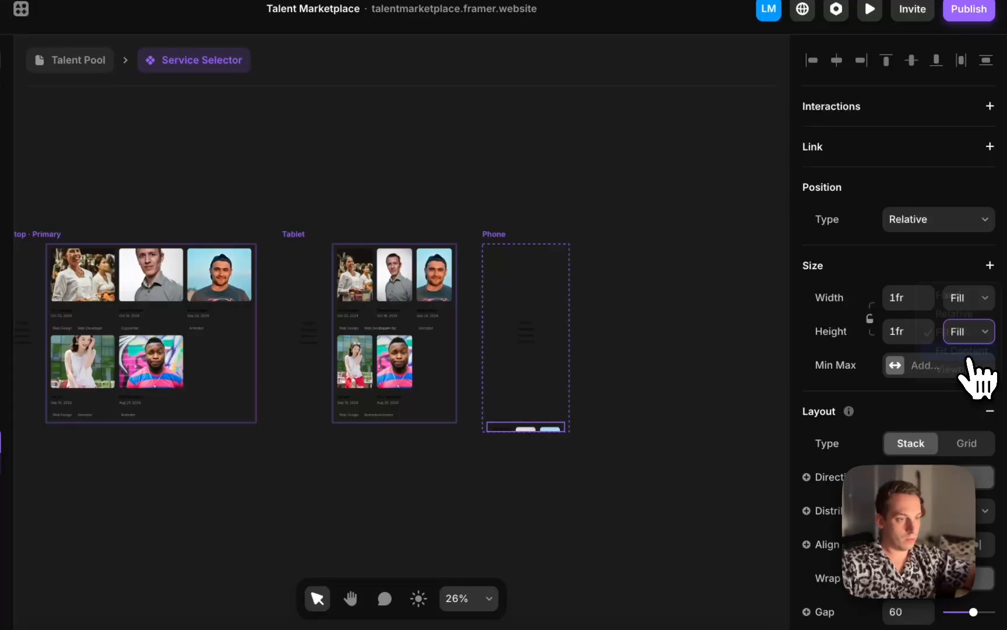
pyautogui.click(961, 351)
pyautogui.scroll(3, 574, 361)
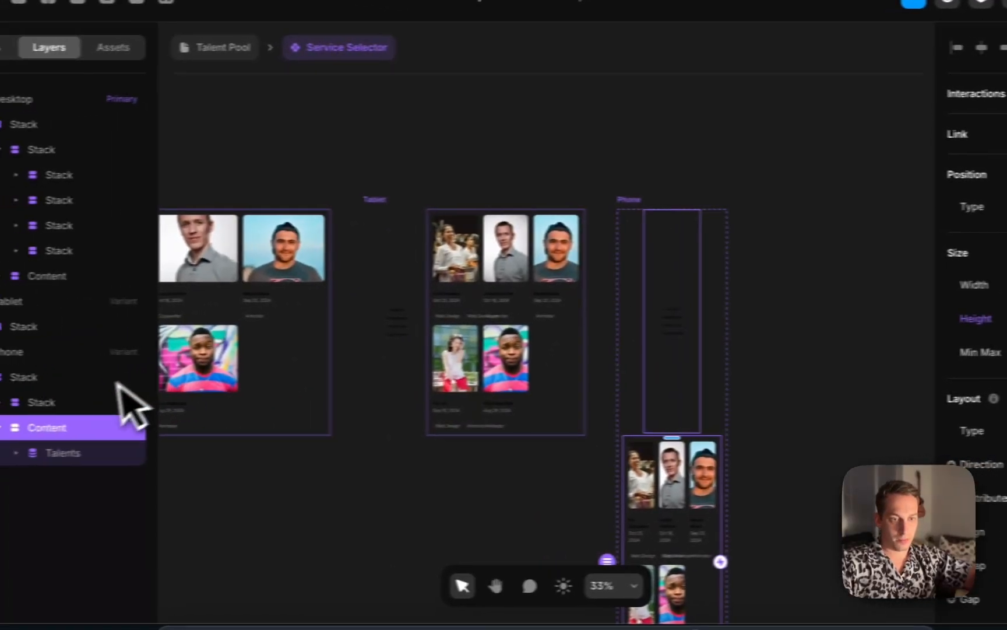
# Shrink the height of the Phone variant's sidebar stack
pyautogui.click(124, 404)
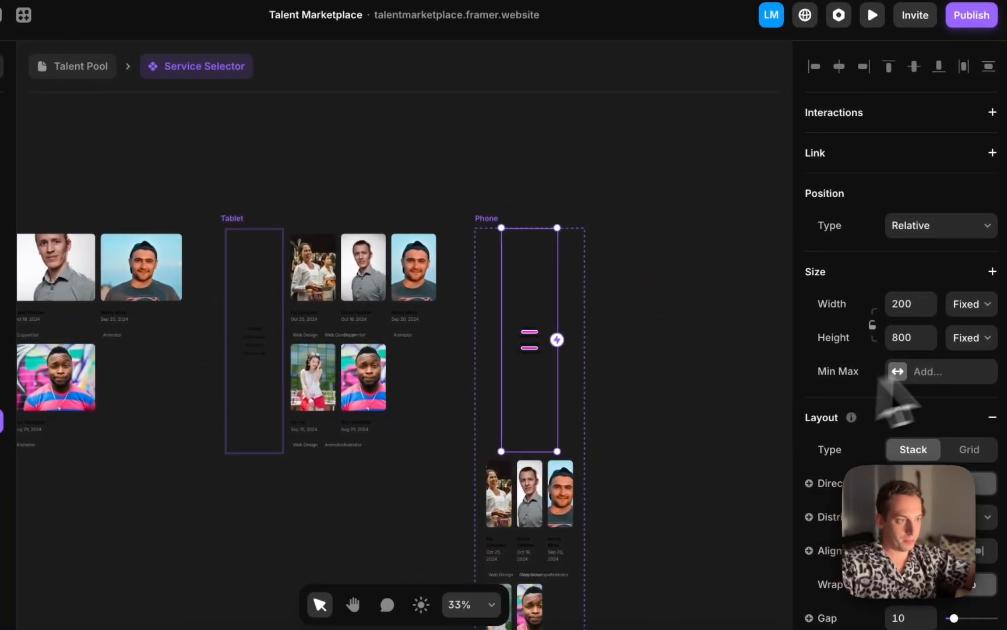
pyautogui.moveTo(526, 453); pyautogui.dragTo(525, 260)
pyautogui.click(534, 190)
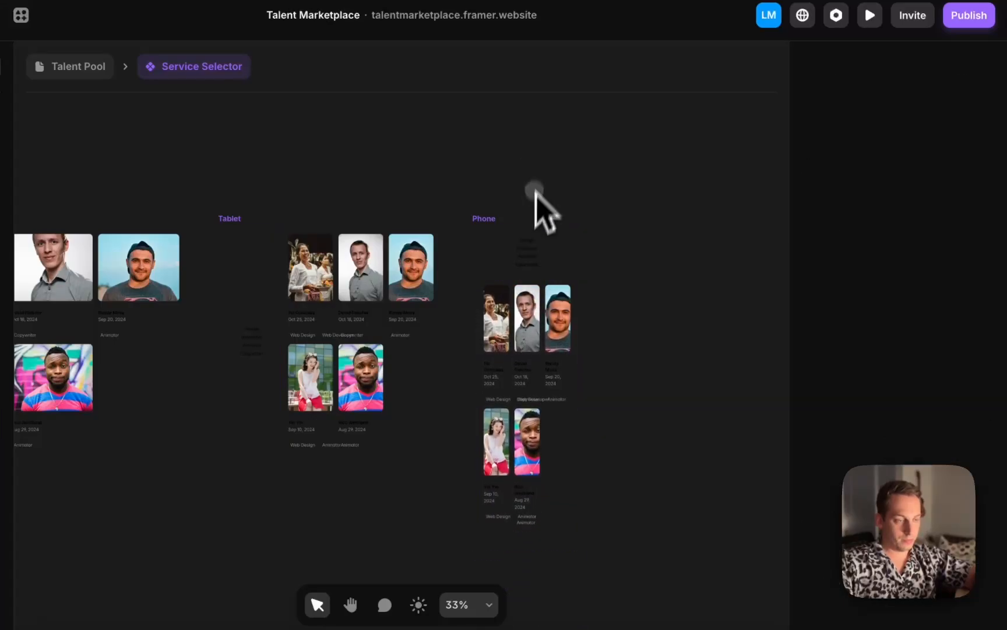
# Reduce the number of columns in the Phone variant's Talents grid
pyautogui.click(542, 396)
pyautogui.scroll(-3, 991, 396)
pyautogui.click(956, 434)
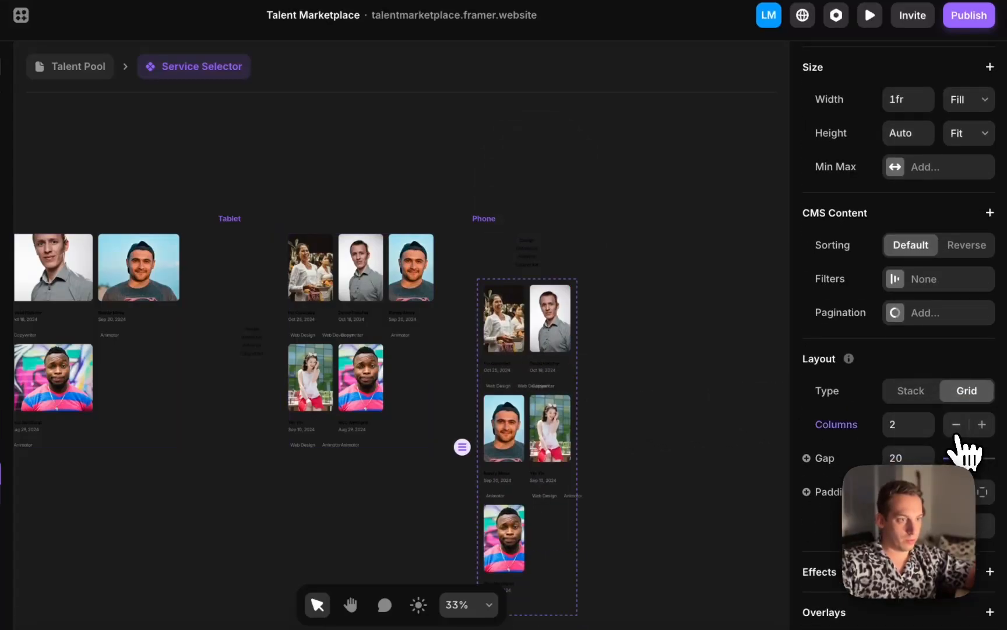
pyautogui.click(956, 434)
pyautogui.click(637, 432)
# Reduce the Tablet variant's Talents grid to 2 columns
pyautogui.hscroll(-5, 594, 432)
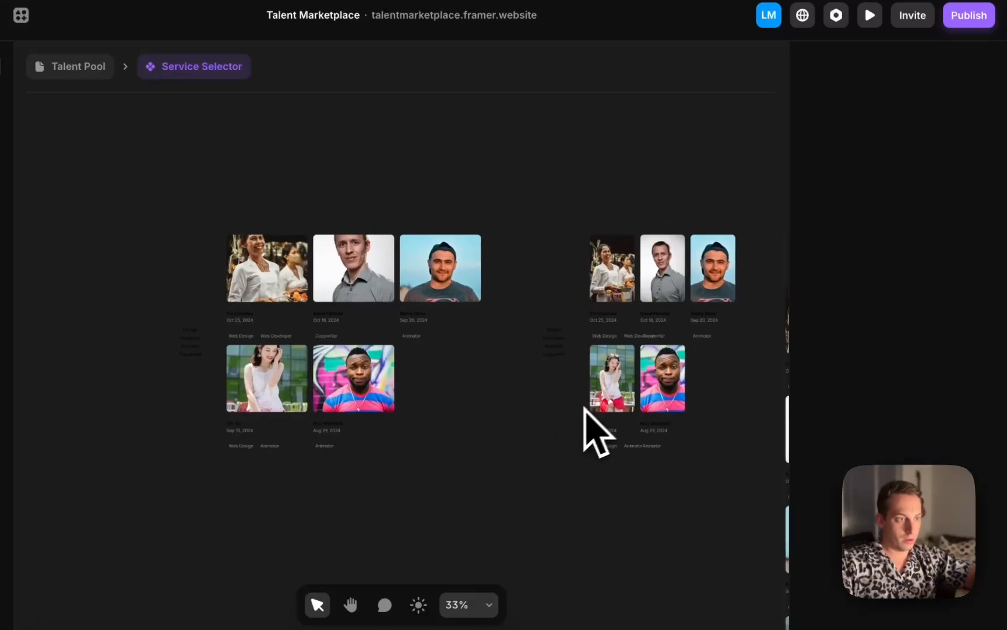
pyautogui.click(693, 369)
pyautogui.scroll(-4, 922, 431)
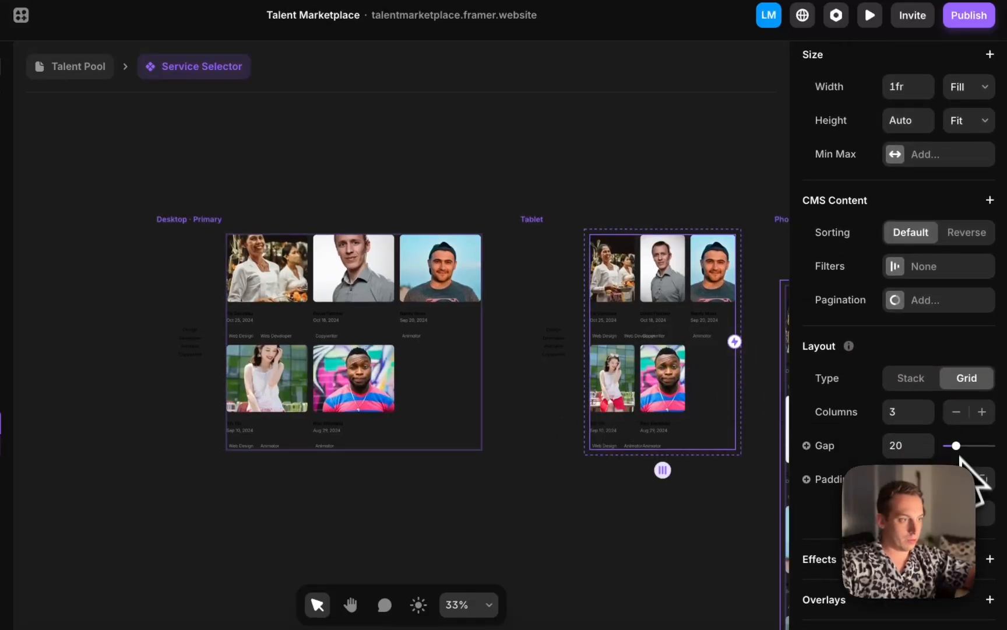
pyautogui.click(956, 410)
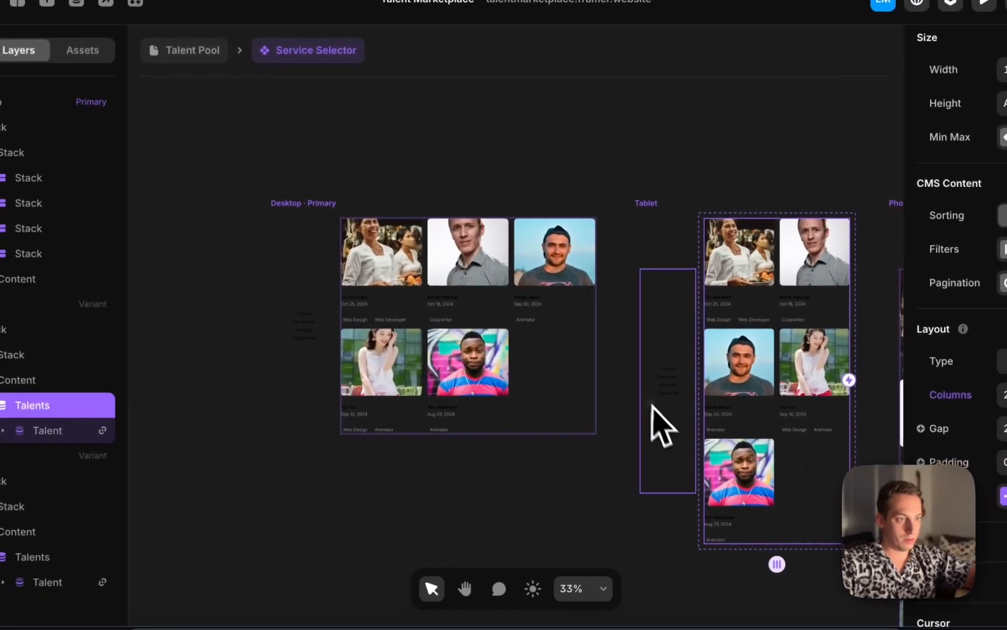
# Inspect the Desktop variant's sidebar stack and service labels alongside the Tablet and Phone variants
pyautogui.click(537, 444)
pyautogui.click(308, 411)
pyautogui.scroll(5, 318, 326)
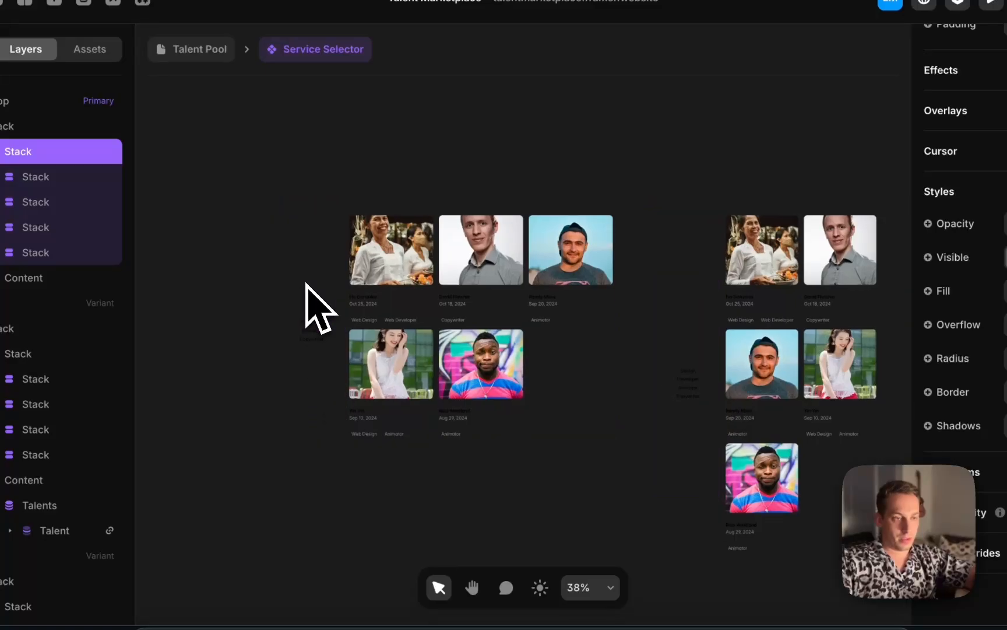
pyautogui.scroll(-3, 325, 322)
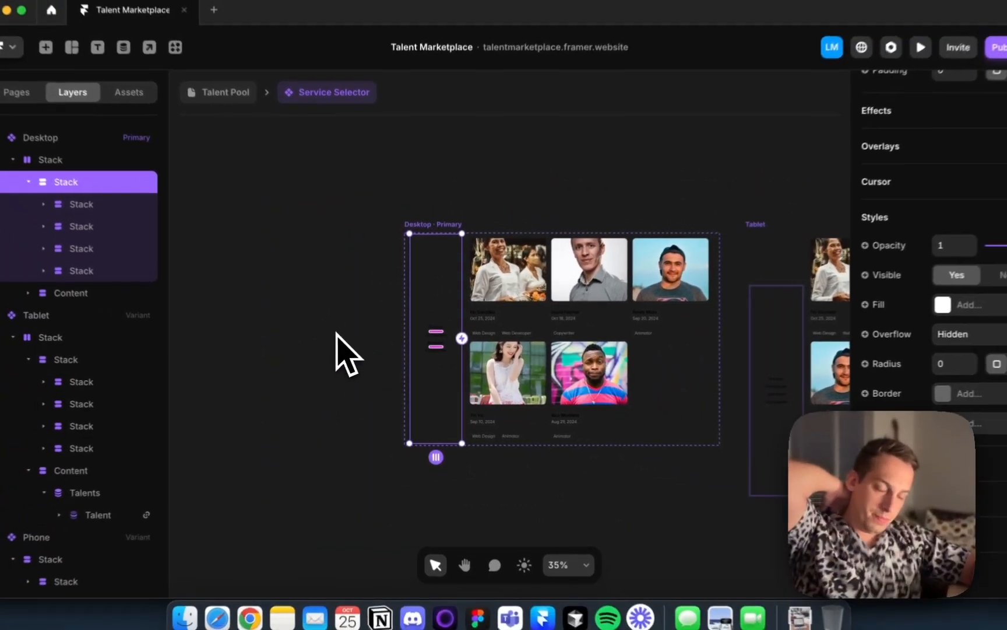
pyautogui.scroll(-2, 342, 338)
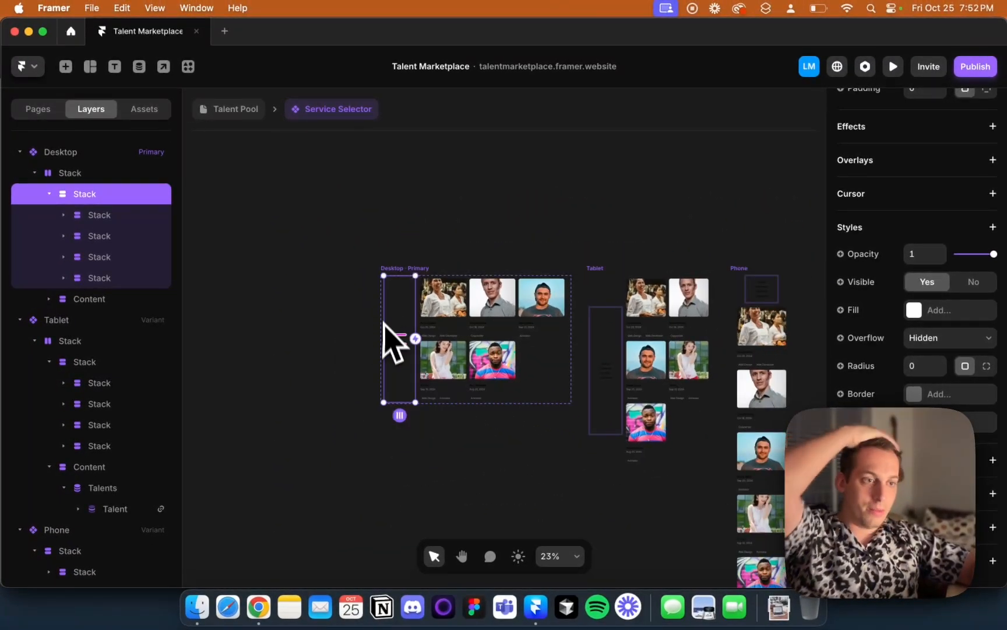
pyautogui.scroll(7, 384, 341)
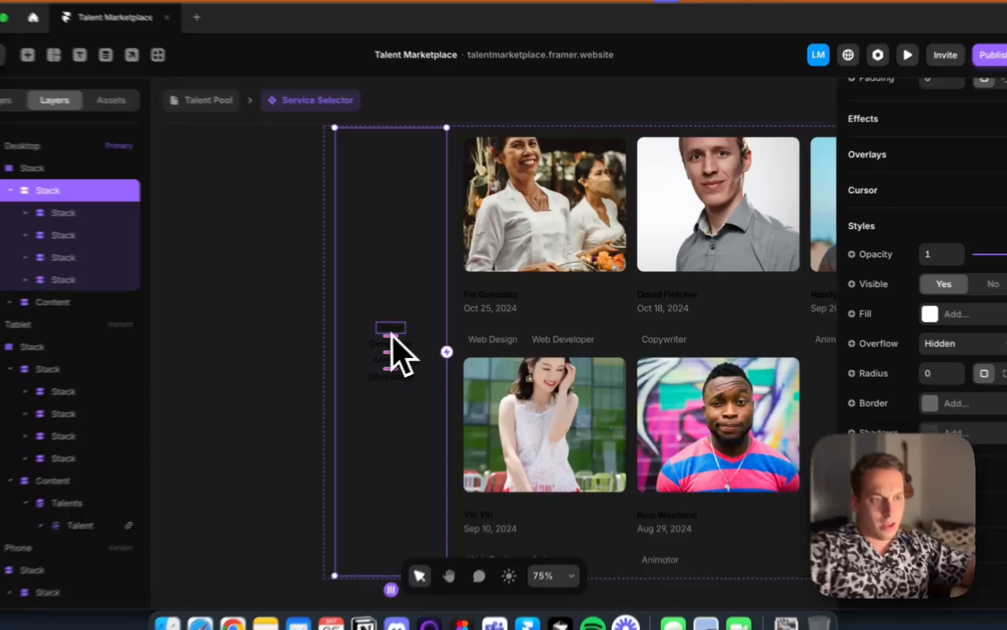
pyautogui.click(406, 326)
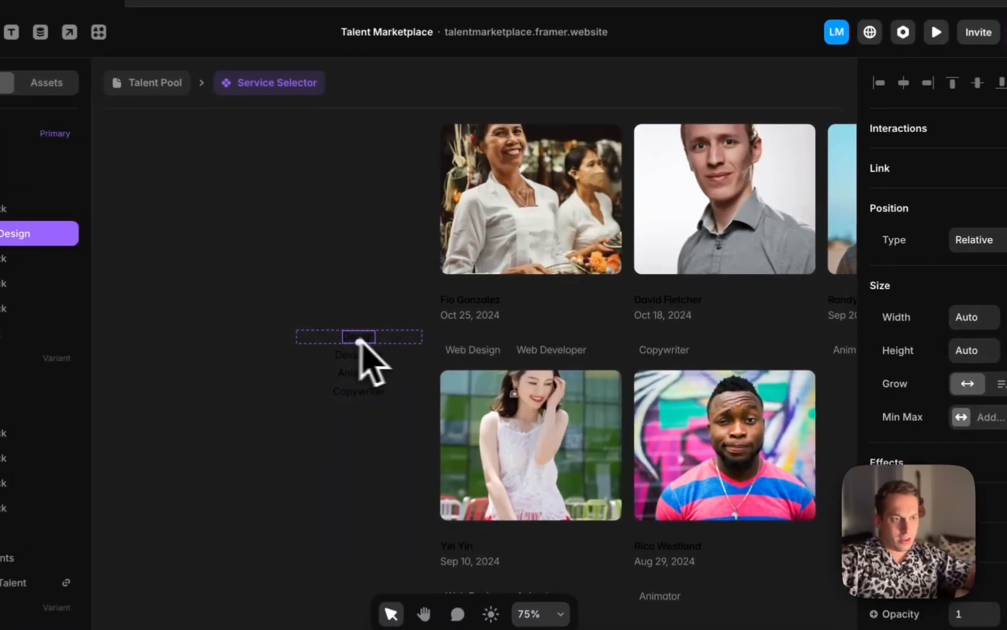
pyautogui.scroll(5, 355, 362)
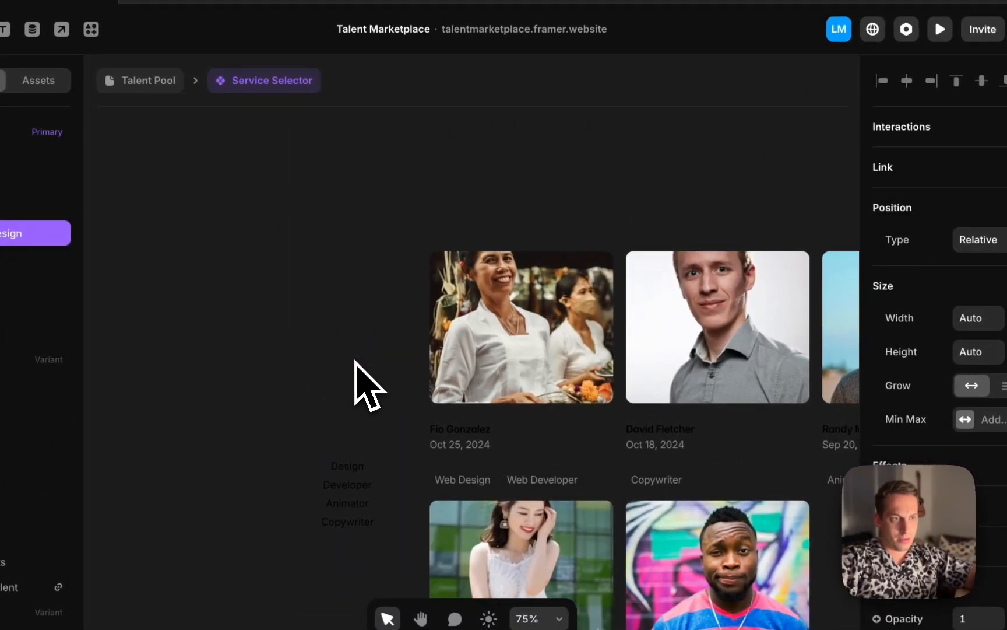
pyautogui.click(337, 239)
pyautogui.scroll(-3, 330, 234)
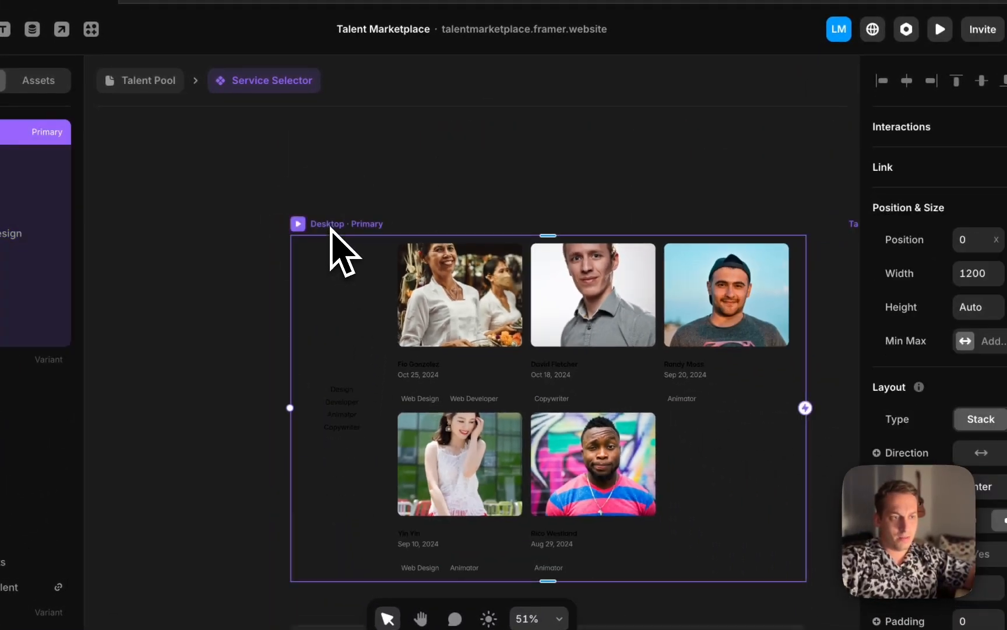
pyautogui.scroll(-3, 360, 236)
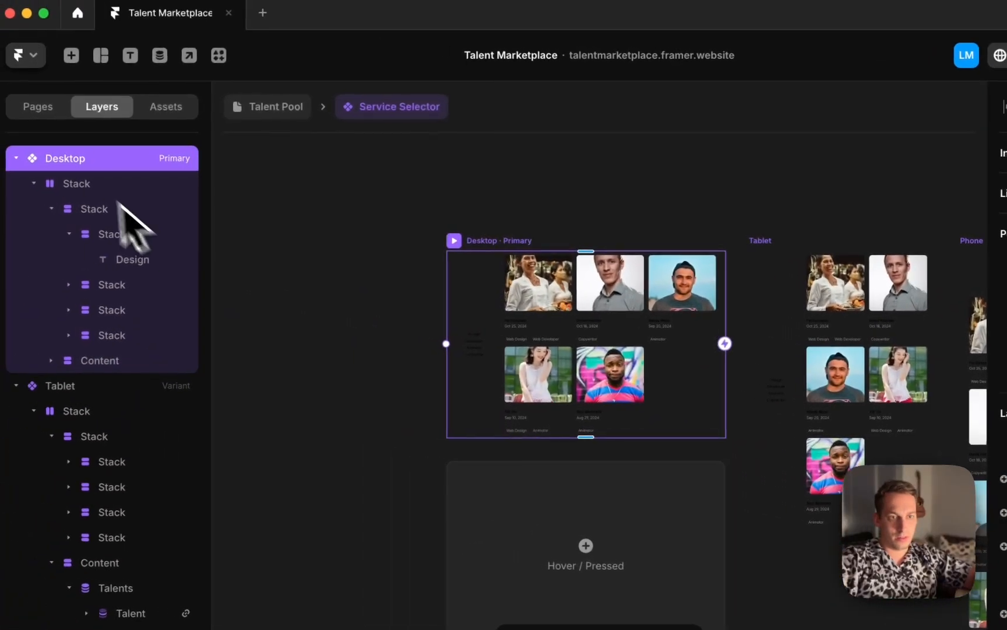
# Rename the Desktop variant as "Design - Desktop"
pyautogui.doubleClick(3, 150)
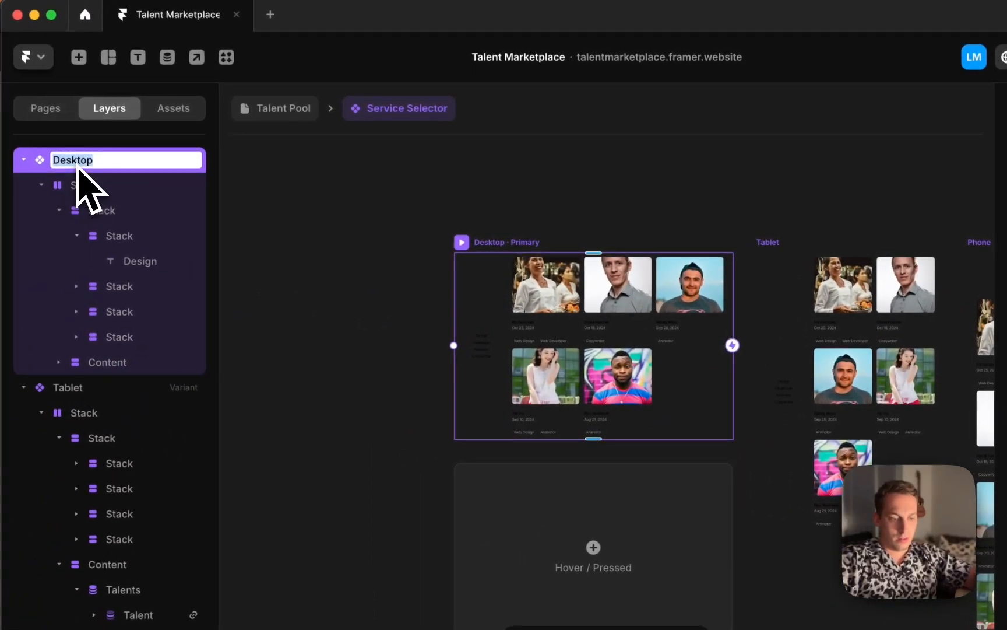
pyautogui.write('Design - Desktop')
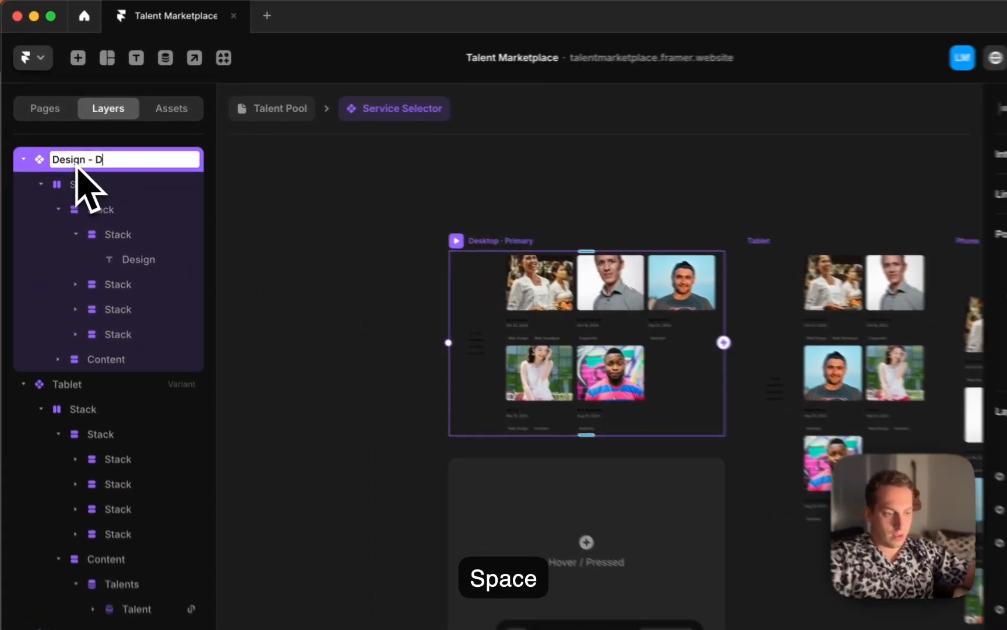
pyautogui.press('Return')
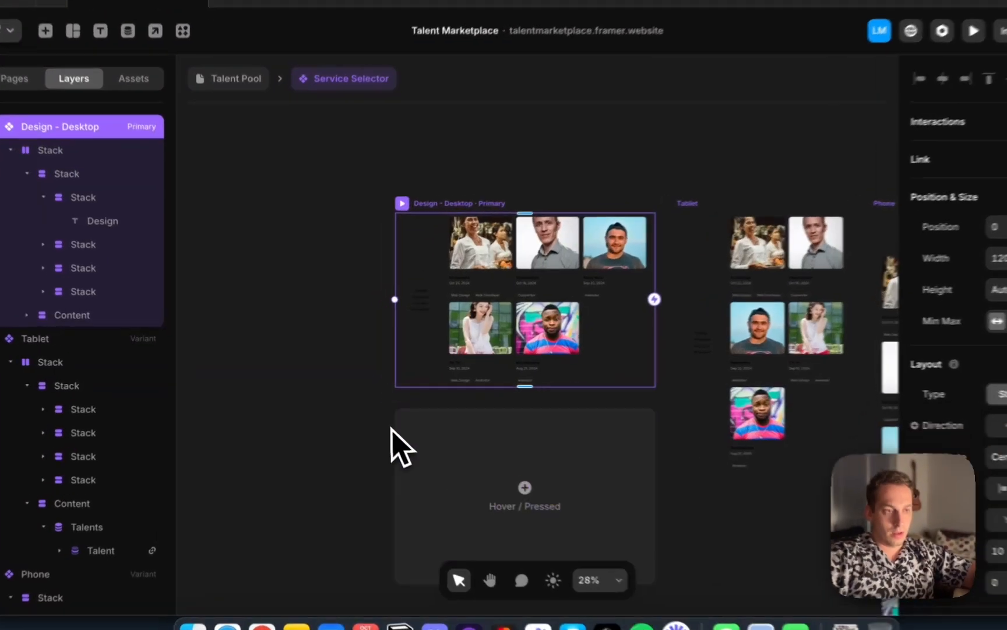
pyautogui.click(373, 420)
pyautogui.click(401, 235)
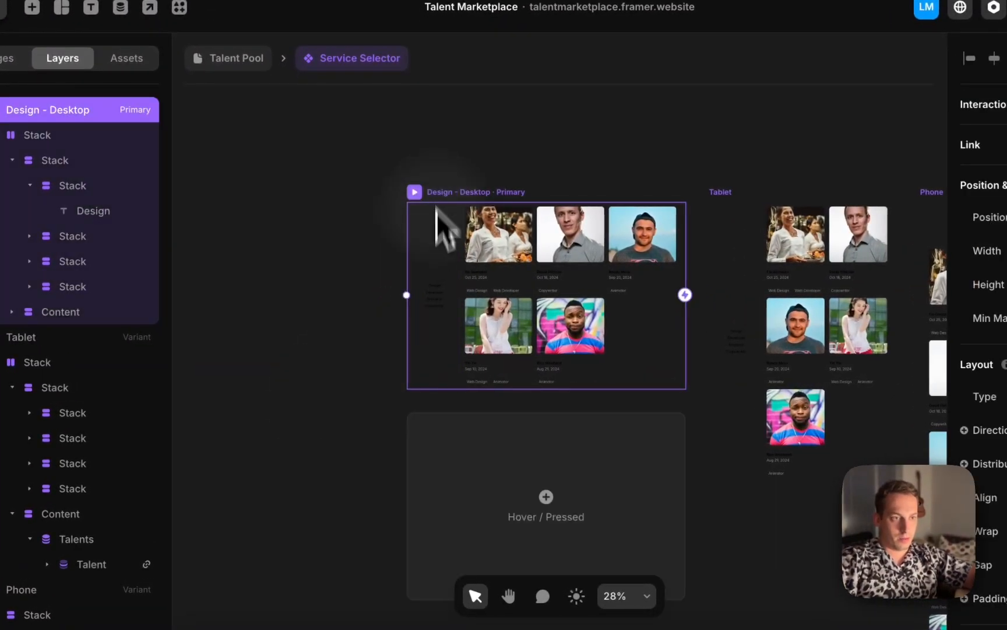
pyautogui.moveTo(399, 226); pyautogui.dragTo(397, 448)
pyautogui.scroll(-4, 431, 466)
pyautogui.hscroll(5, 431, 466)
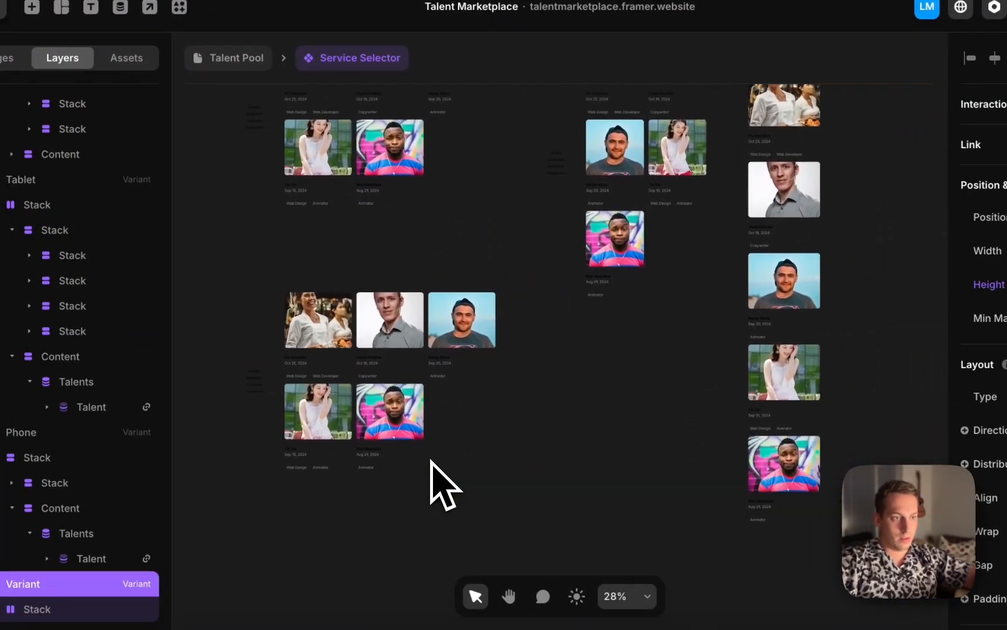
pyautogui.scroll(3, 444, 485)
pyautogui.scroll(-5, 443, 484)
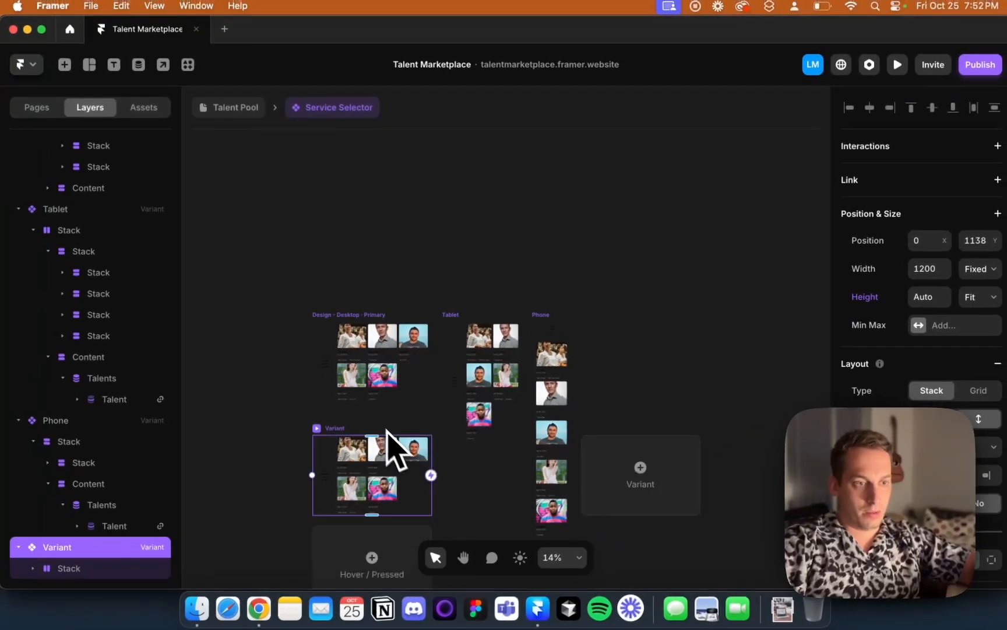
pyautogui.press('BackSpace')
pyautogui.scroll(-2, 360, 443)
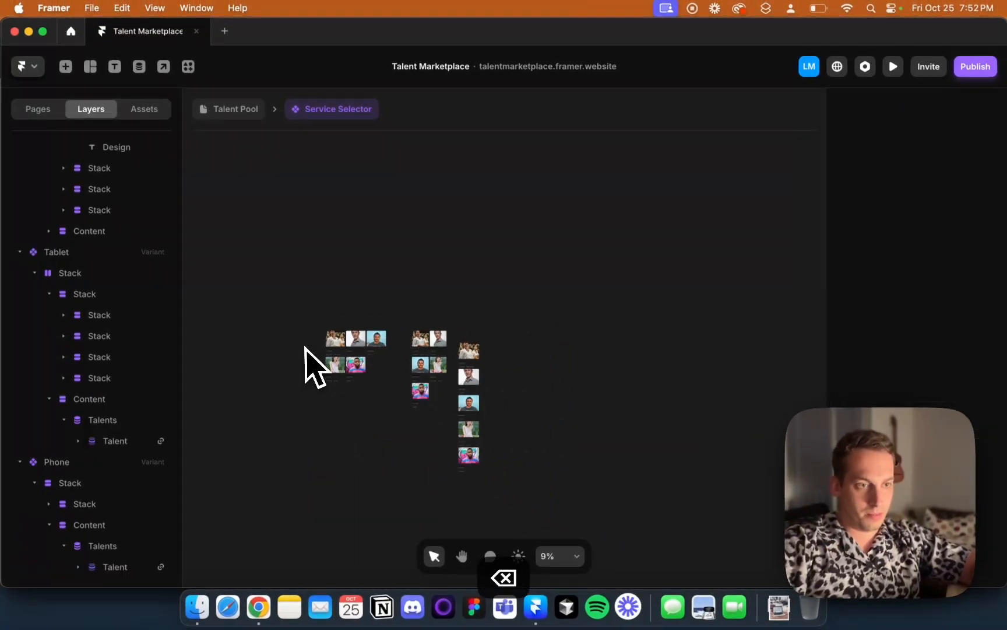
# Rename the Tablet and Phone variants as "Design - Tablet" and "Design - Phone"
pyautogui.click(414, 325)
pyautogui.click(64, 253)
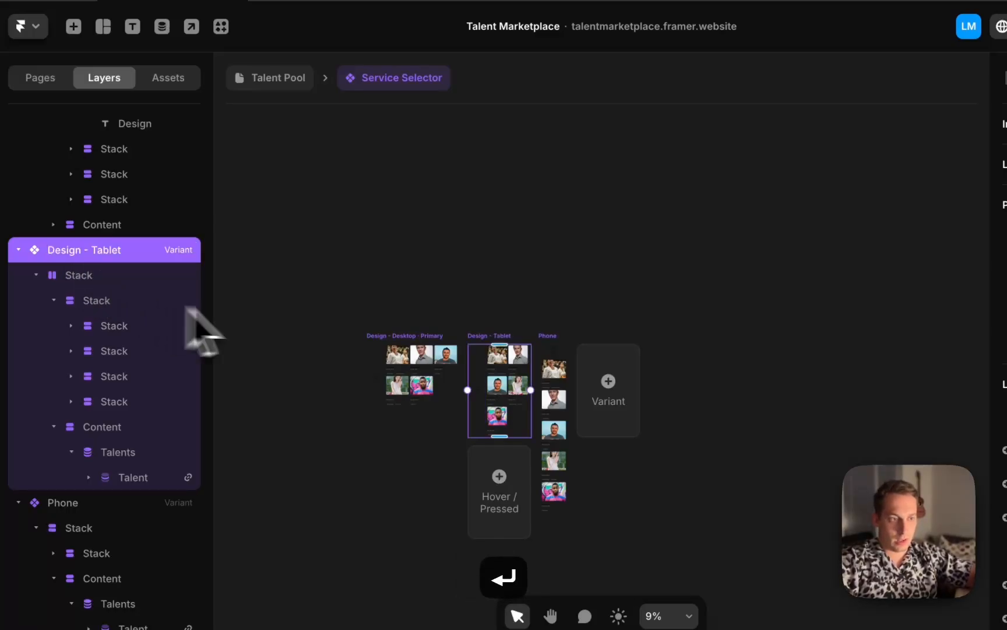
pyautogui.click(545, 341)
pyautogui.click(59, 503)
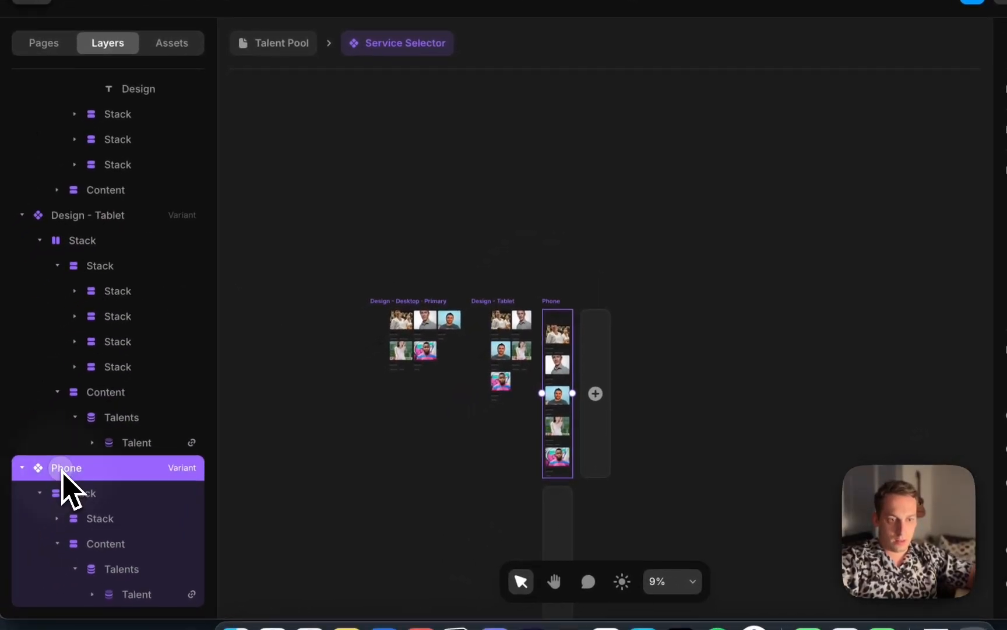
pyautogui.doubleClick(62, 470)
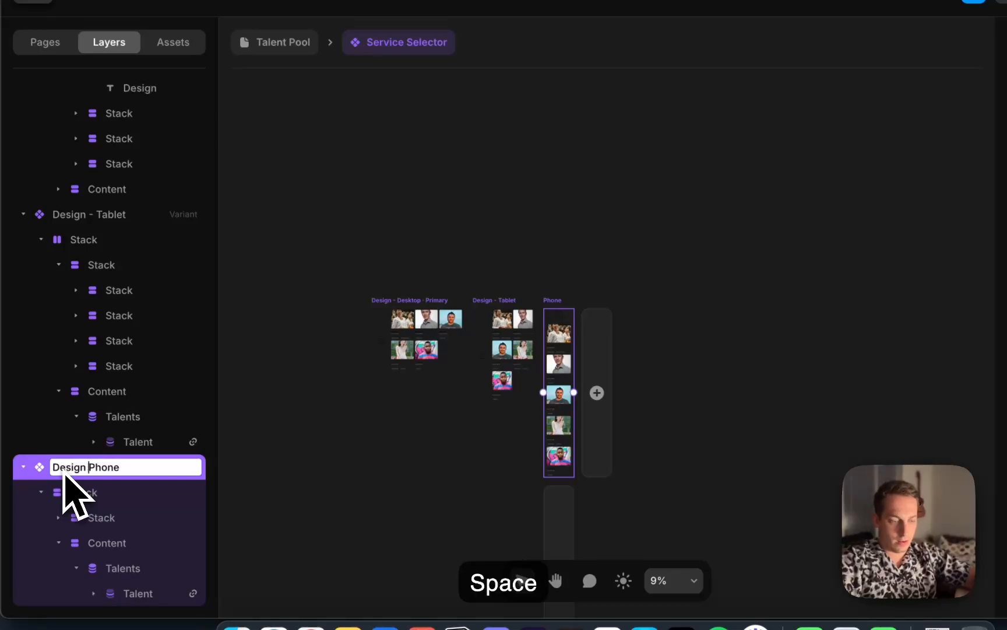
pyautogui.write('Design -')
pyautogui.click(257, 458)
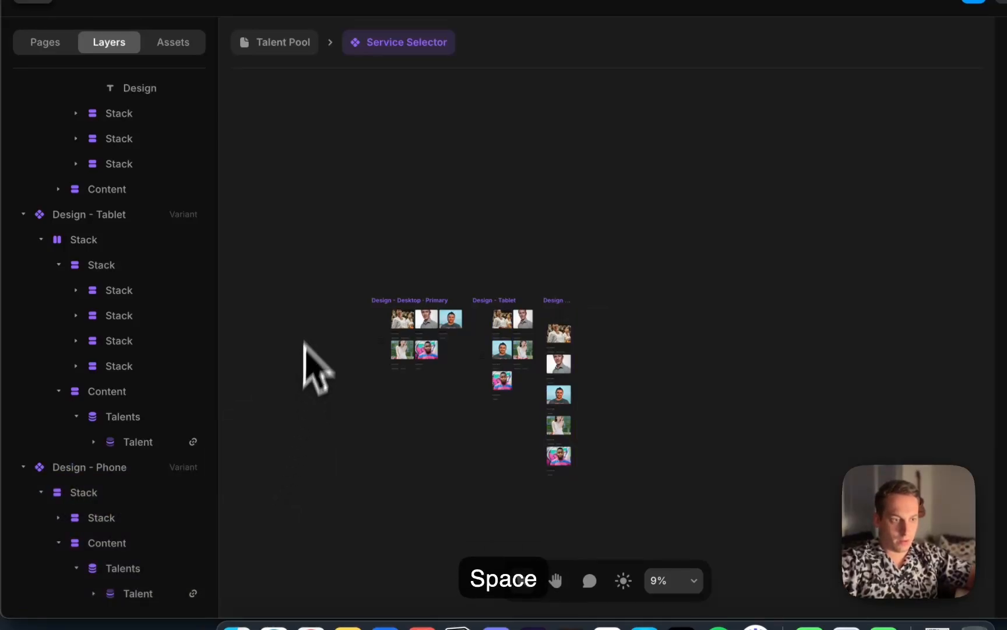
# Duplicate all three Design variants and place the copies to the right of the originals
pyautogui.moveTo(300, 290); pyautogui.dragTo(756, 607)
pyautogui.moveTo(495, 330); pyautogui.dragTo(499, 543)
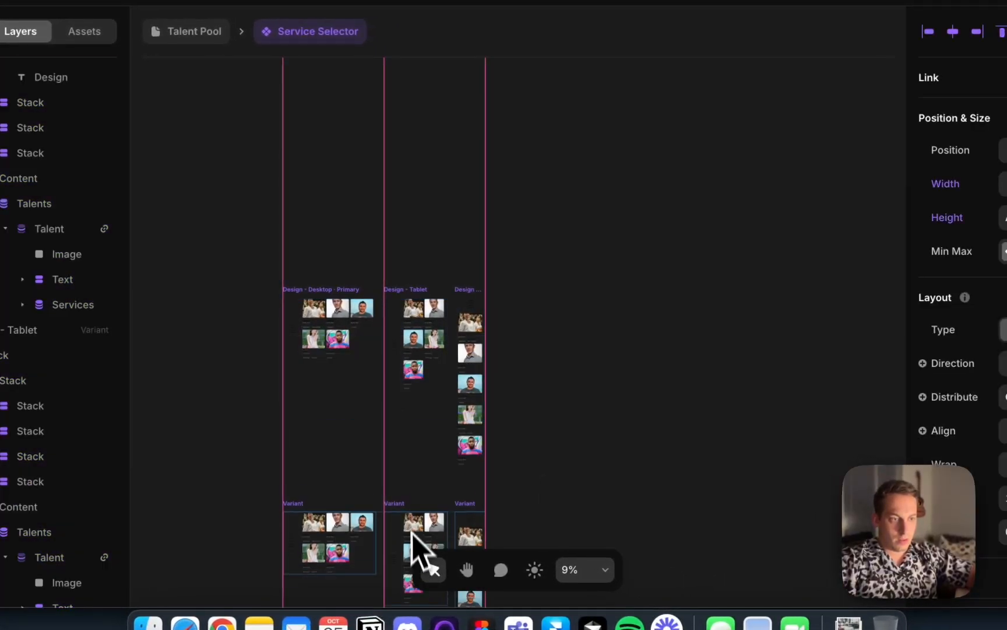
pyautogui.moveTo(411, 531); pyautogui.dragTo(709, 325)
pyautogui.click(537, 240)
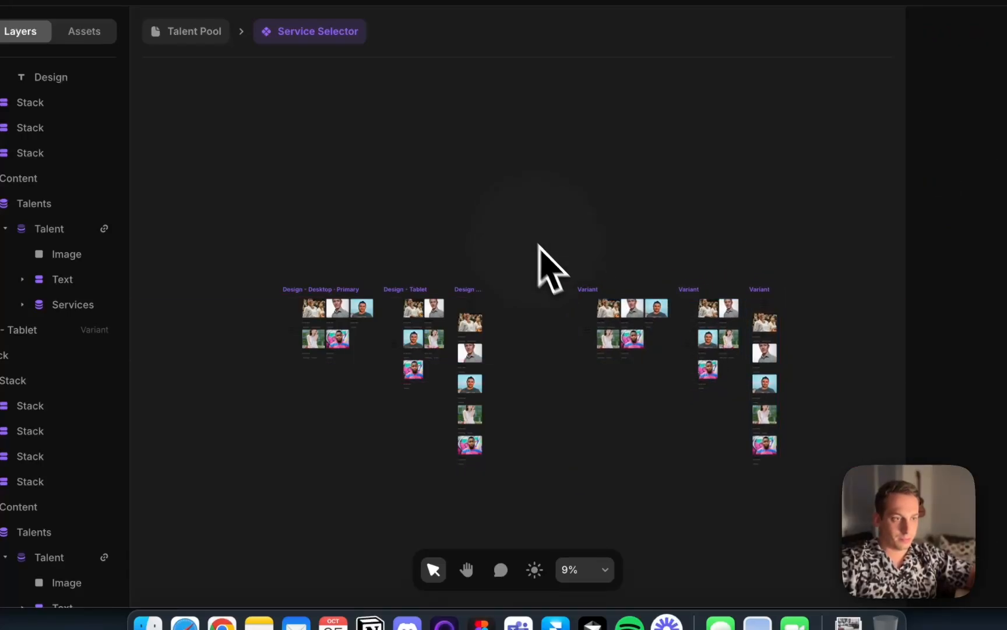
# Rename the duplicated desktop variant, beginning its name with "Developer -"
pyautogui.scroll(3, 580, 279)
pyautogui.click(588, 298)
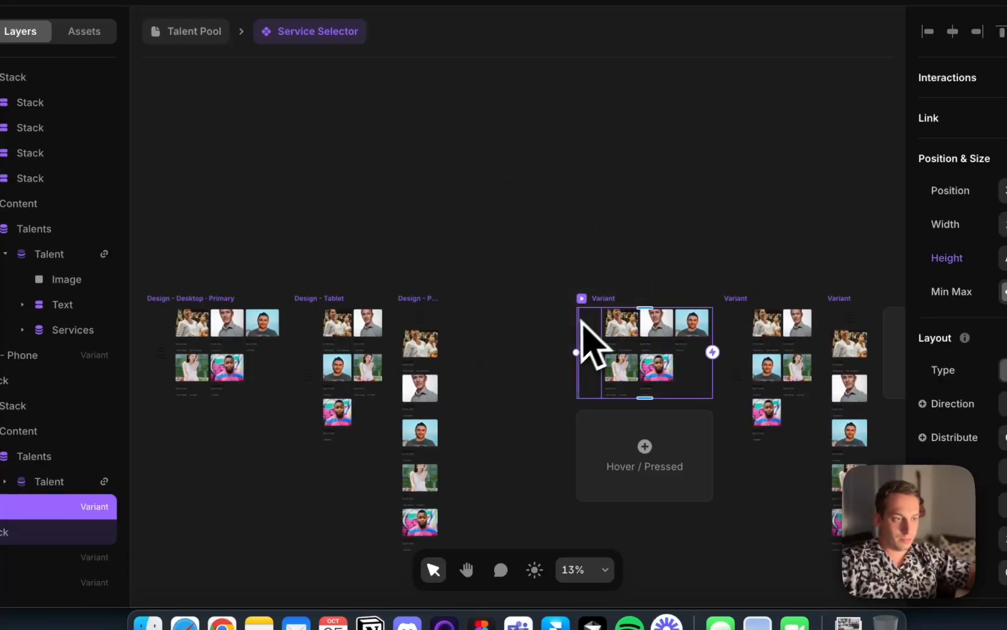
pyautogui.click(544, 301)
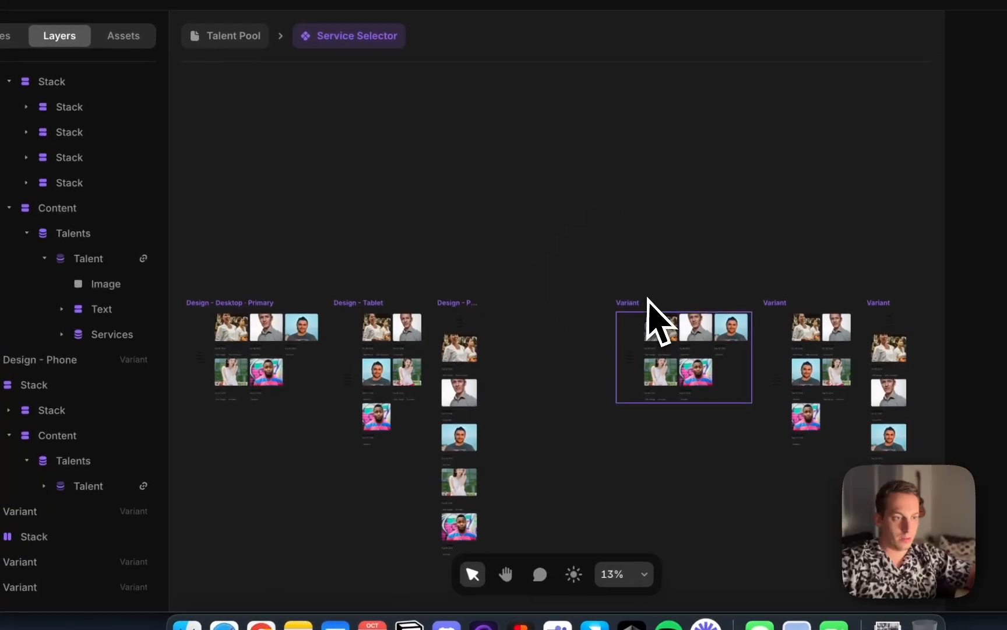
pyautogui.click(648, 298)
pyautogui.doubleClick(10, 519)
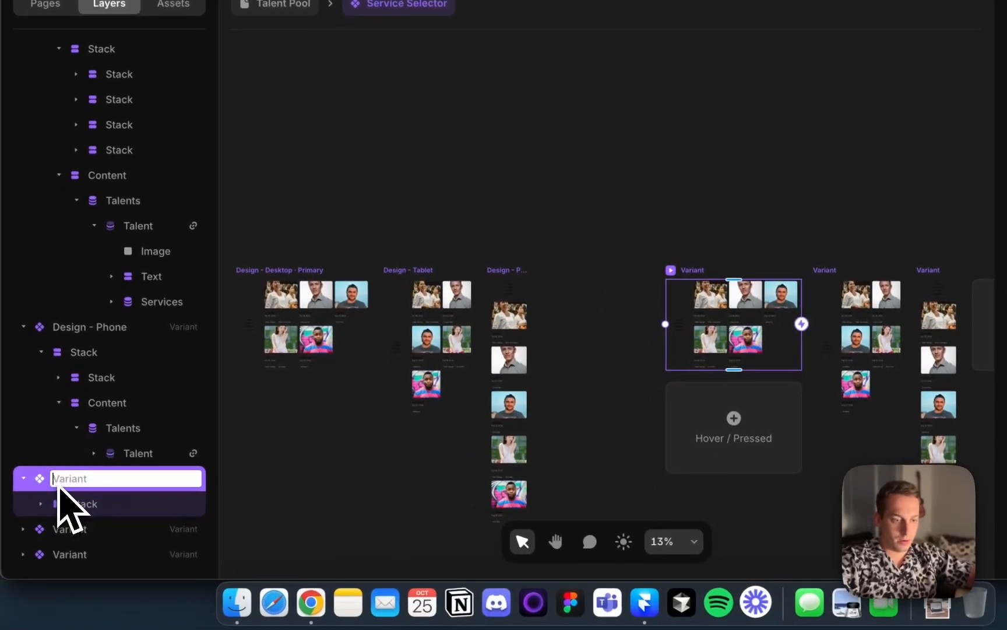
pyautogui.write('Developer - Desktop')
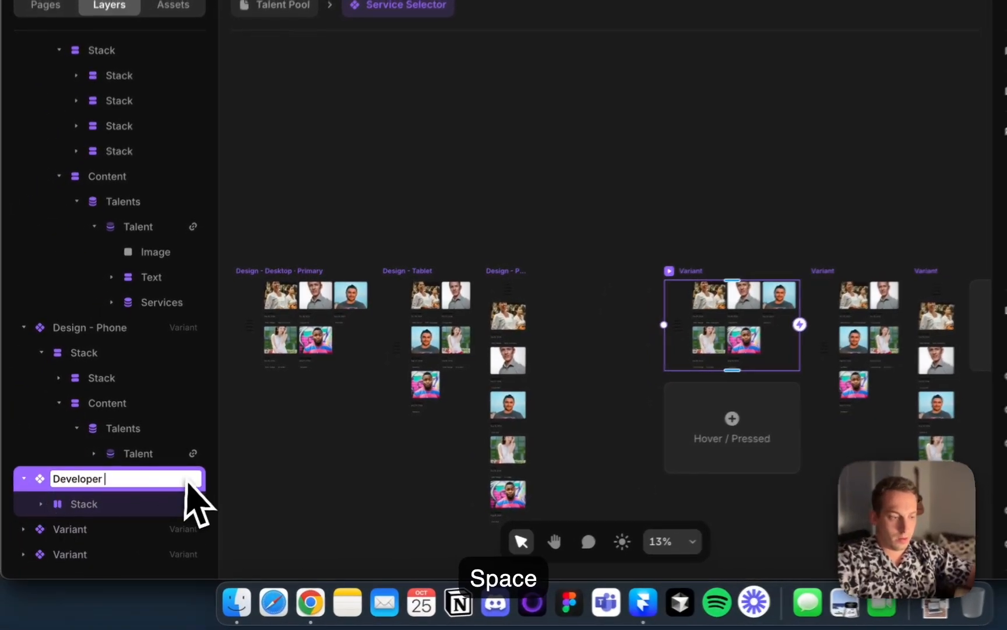
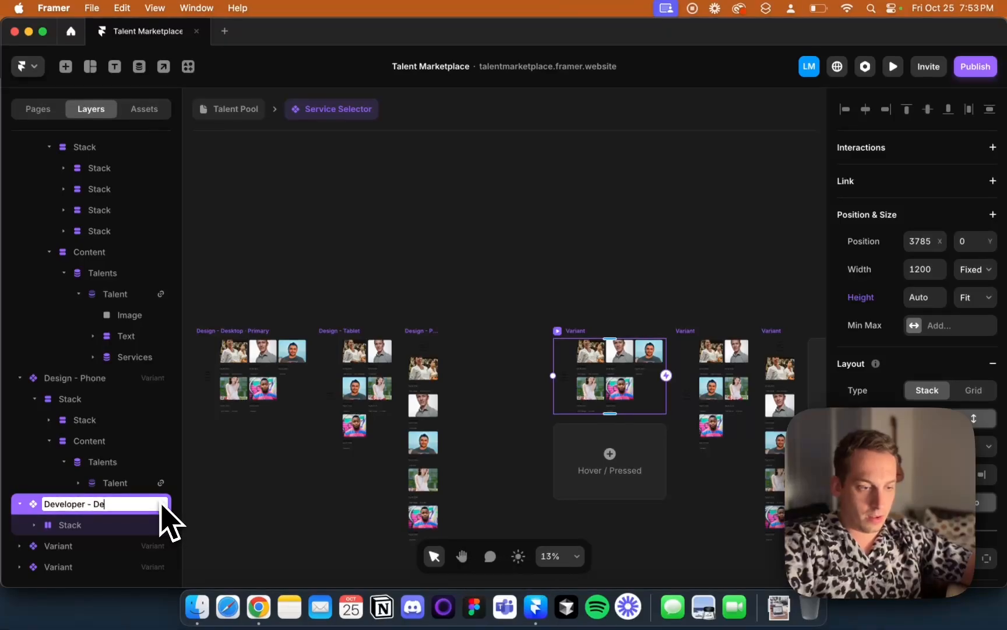
# Rename the next variant after Developer - Desktop as Develop - Tablet
pyautogui.click(677, 354)
pyautogui.doubleClick(65, 545)
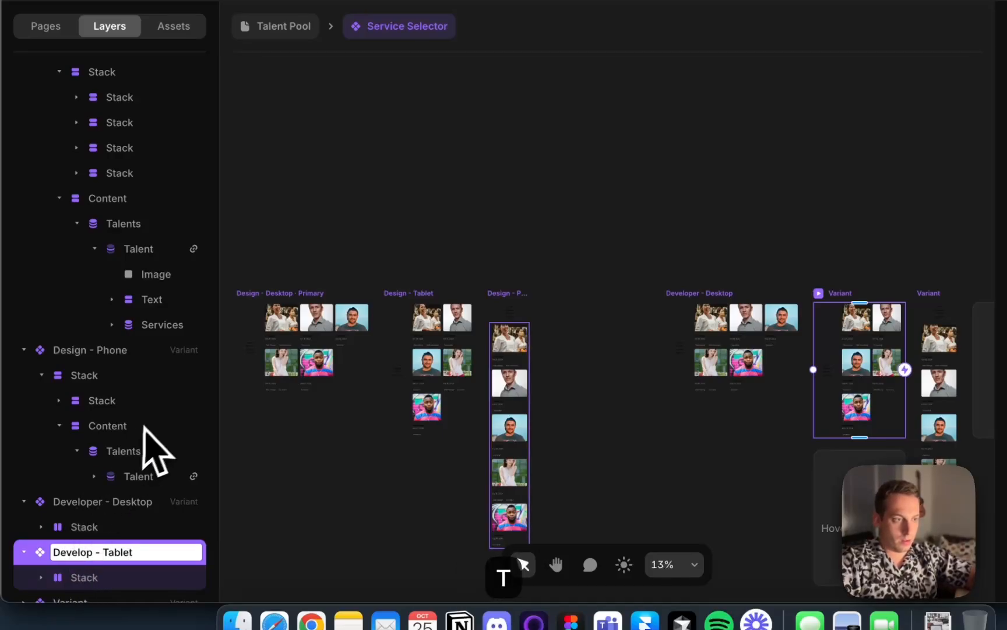
pyautogui.click(719, 158)
# Rename the last remaining variant as Developer - Mobile
pyautogui.click(924, 294)
pyautogui.click(923, 294)
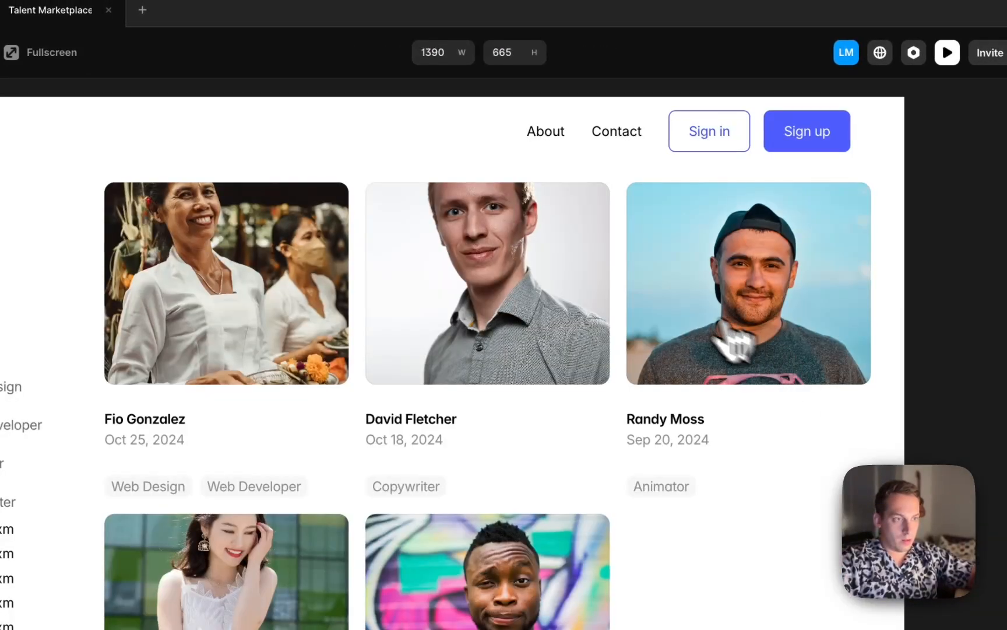
pyautogui.click(23, 84)
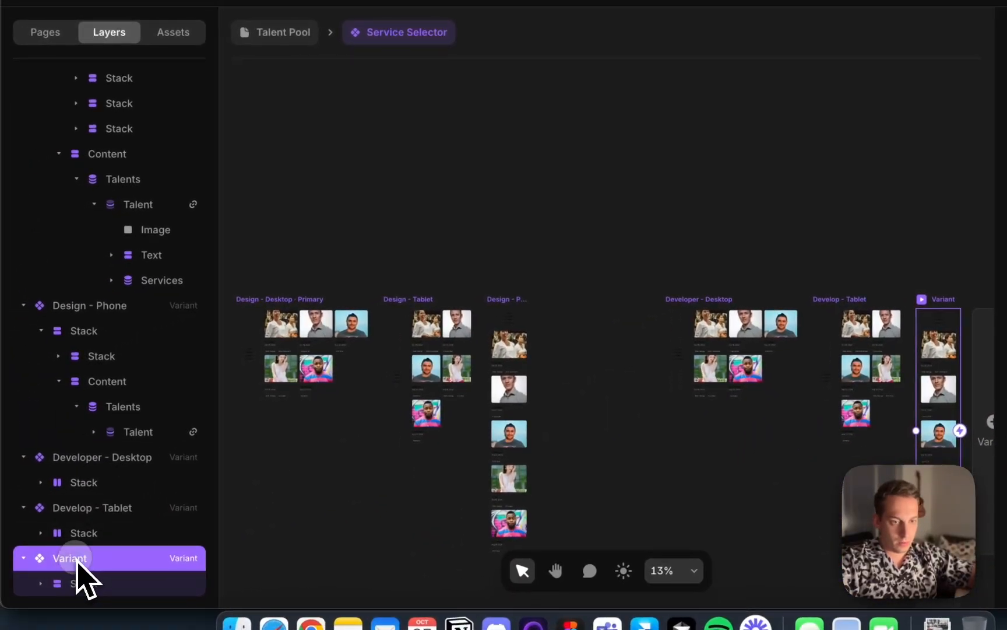
pyautogui.doubleClick(24, 606)
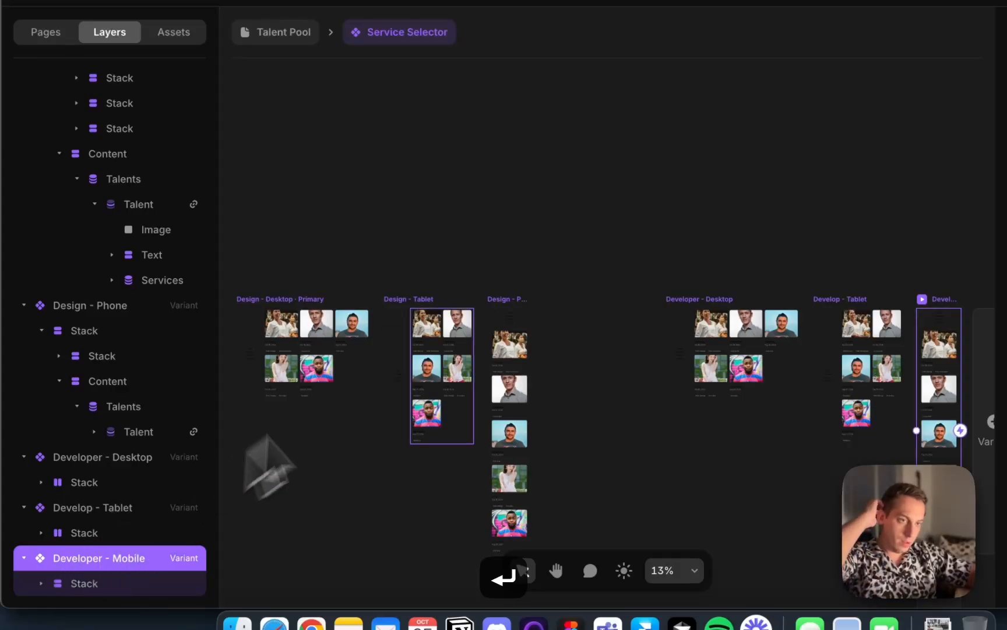
pyautogui.click(446, 195)
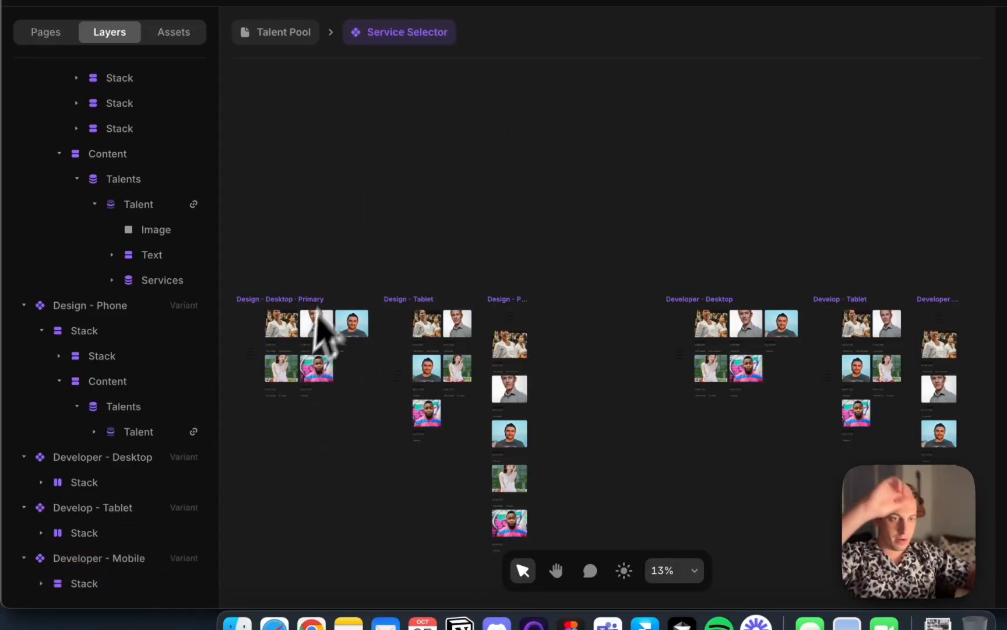
# In the Design - Desktop variant, set the Developer, Animator and Copywriter labels' text colour to #000000 at 20% opacity
pyautogui.click(276, 306)
pyautogui.hotkey('shift', '2')
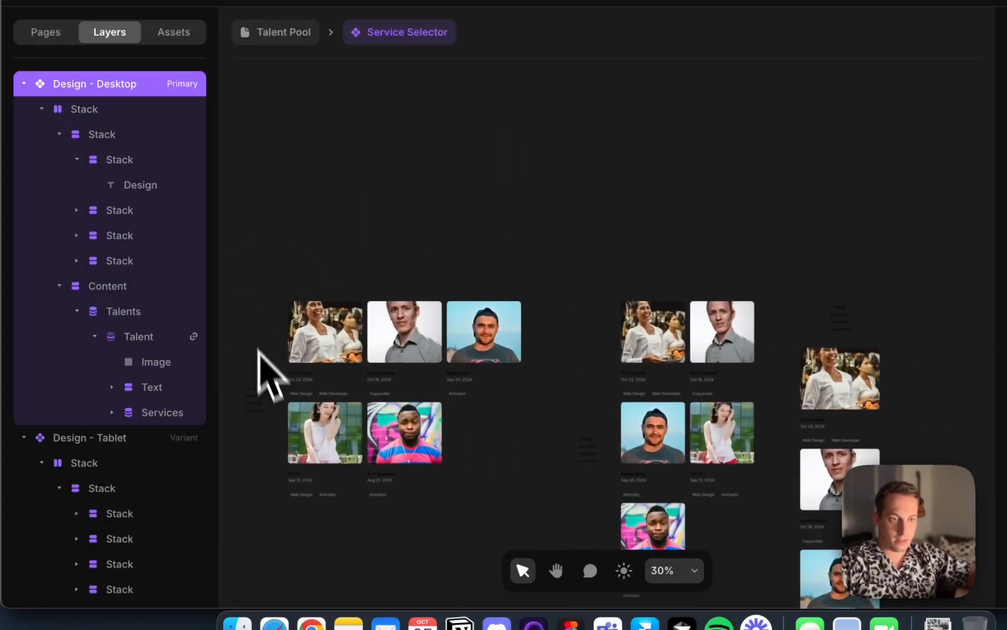
pyautogui.click(240, 383)
pyautogui.hscroll(-3, 265, 385)
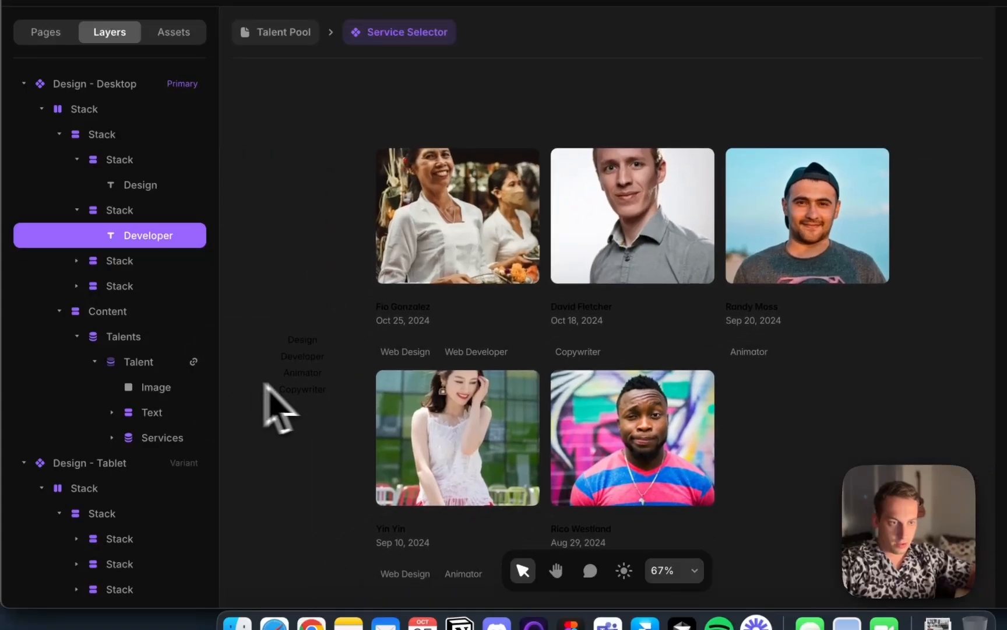
pyautogui.keyDown('shift'); pyautogui.click(319, 373); pyautogui.keyUp('shift')
pyautogui.keyDown('shift'); pyautogui.click(318, 389); pyautogui.keyUp('shift')
pyautogui.scroll(-5, 321, 397)
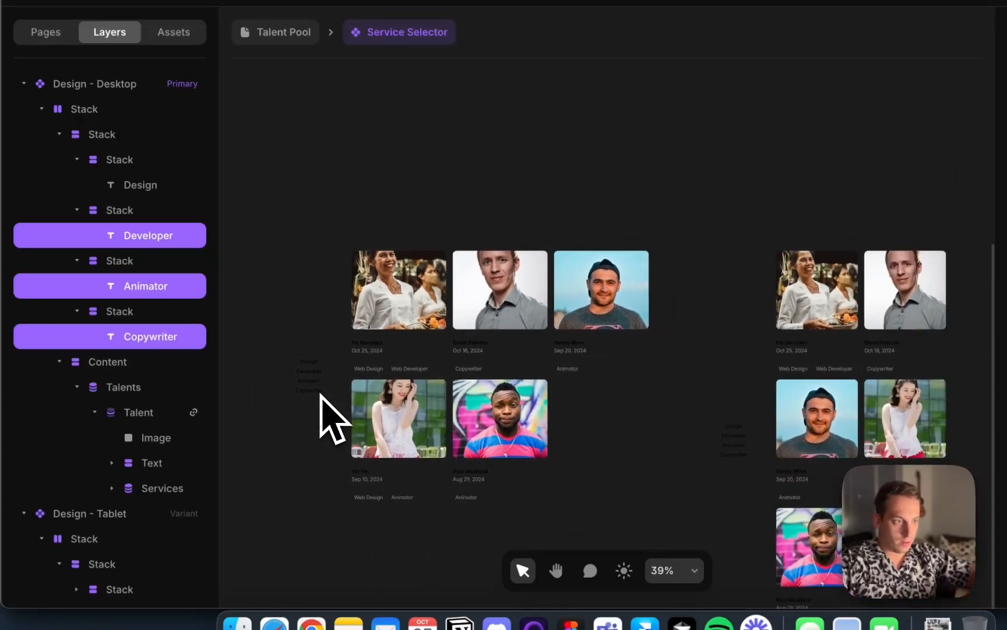
pyautogui.hscroll(3, 472, 460)
pyautogui.hscroll(-8, 483, 472)
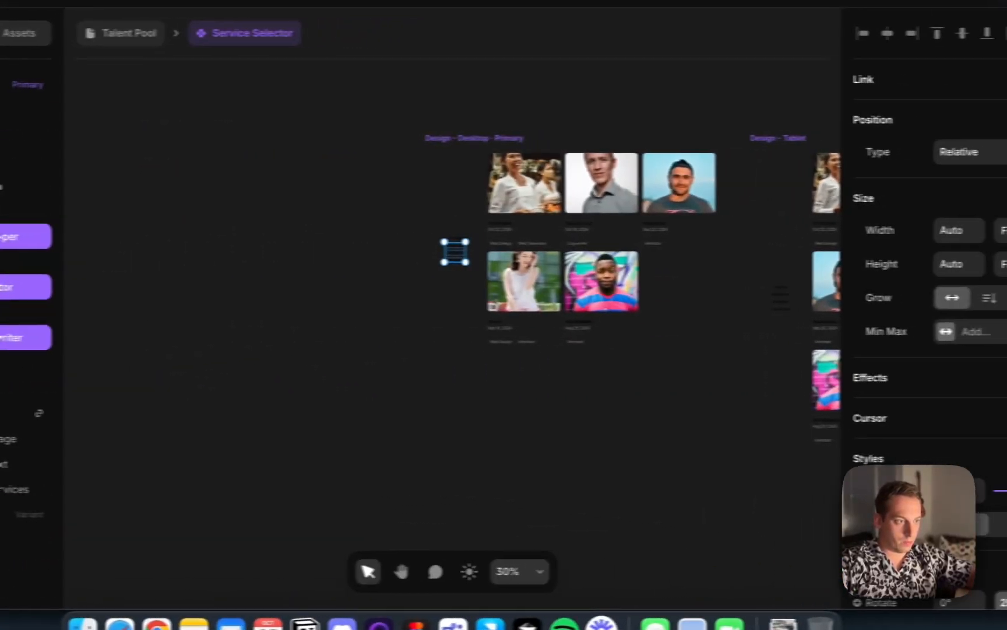
pyautogui.scroll(-10, 947, 449)
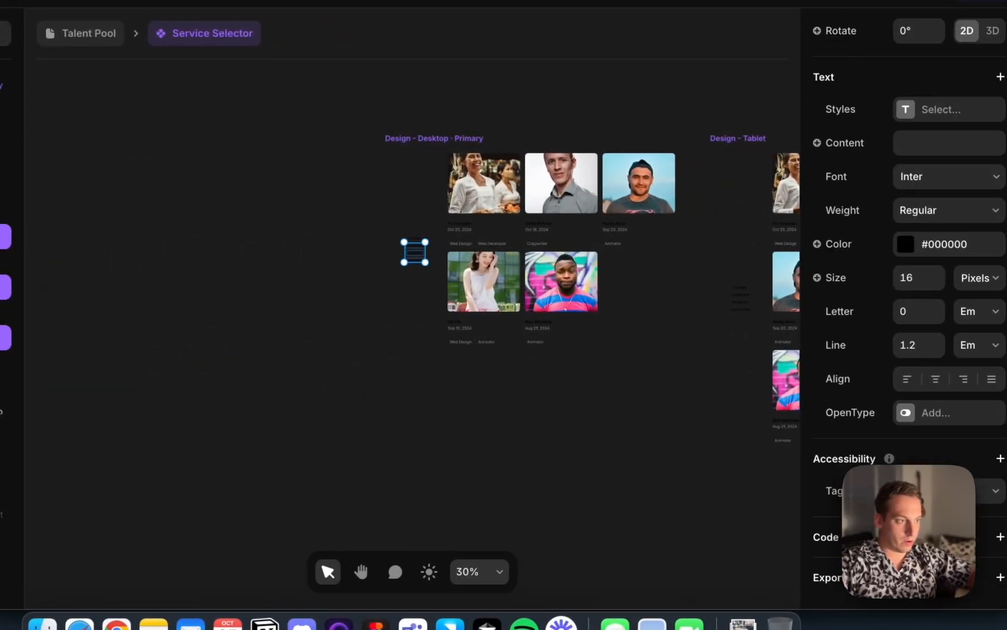
pyautogui.click(924, 254)
pyautogui.click(680, 467)
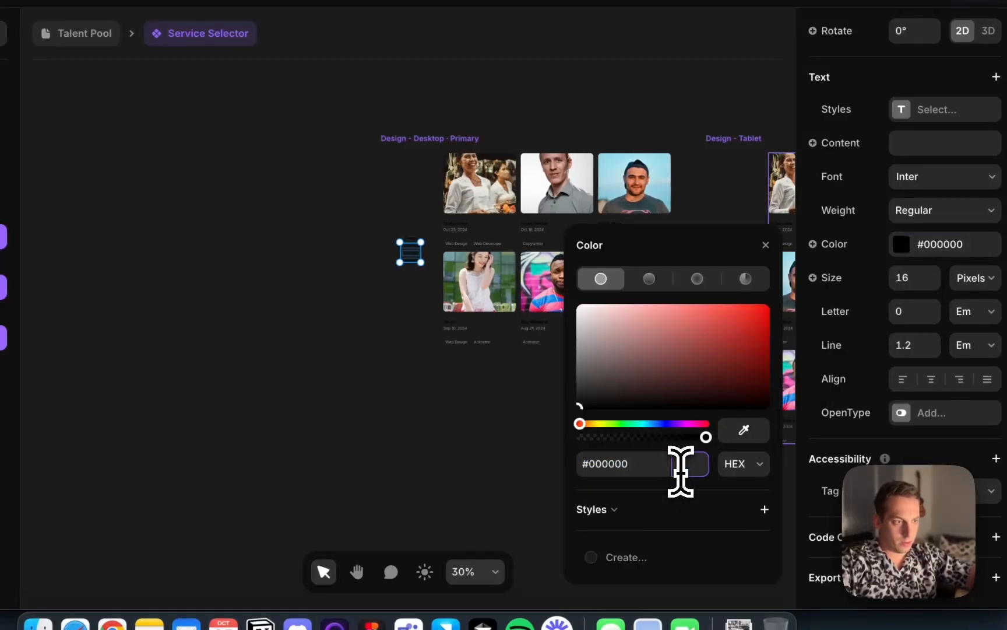
pyautogui.write('200')
pyautogui.press('BackSpace')
pyautogui.press('Return')
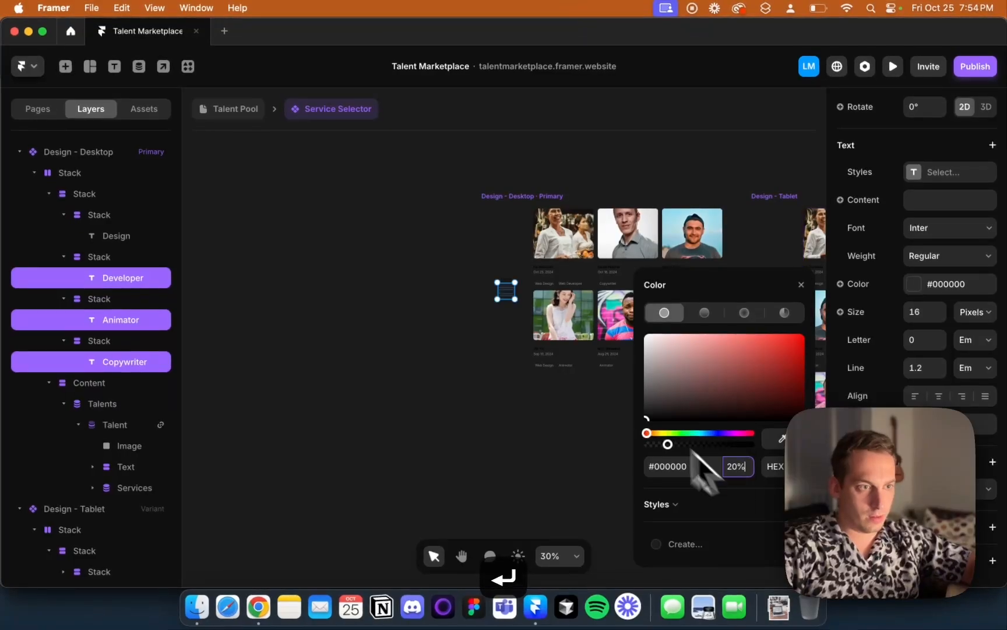
# Add a new filter to the Talents collection list in the Design - Desktop variant
pyautogui.scroll(10, 551, 281)
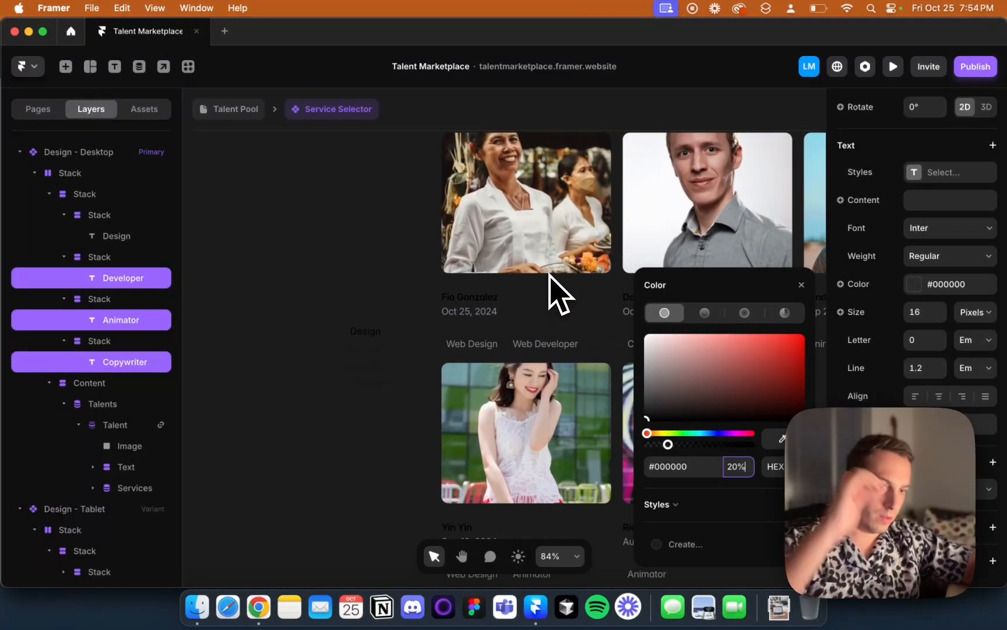
pyautogui.scroll(-5, 378, 327)
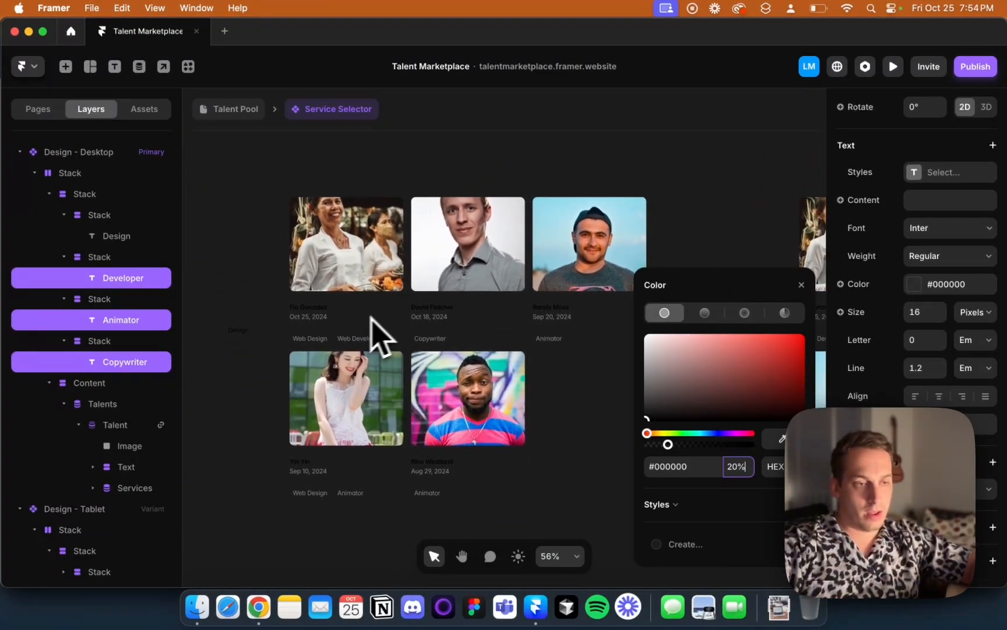
pyautogui.click(357, 327)
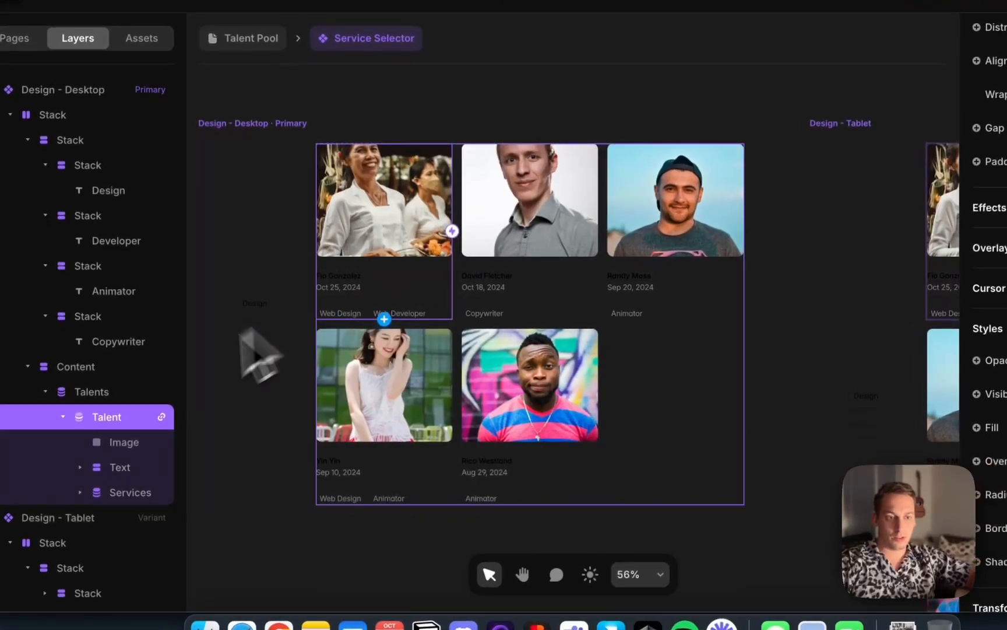
pyautogui.scroll(-5, 990, 360)
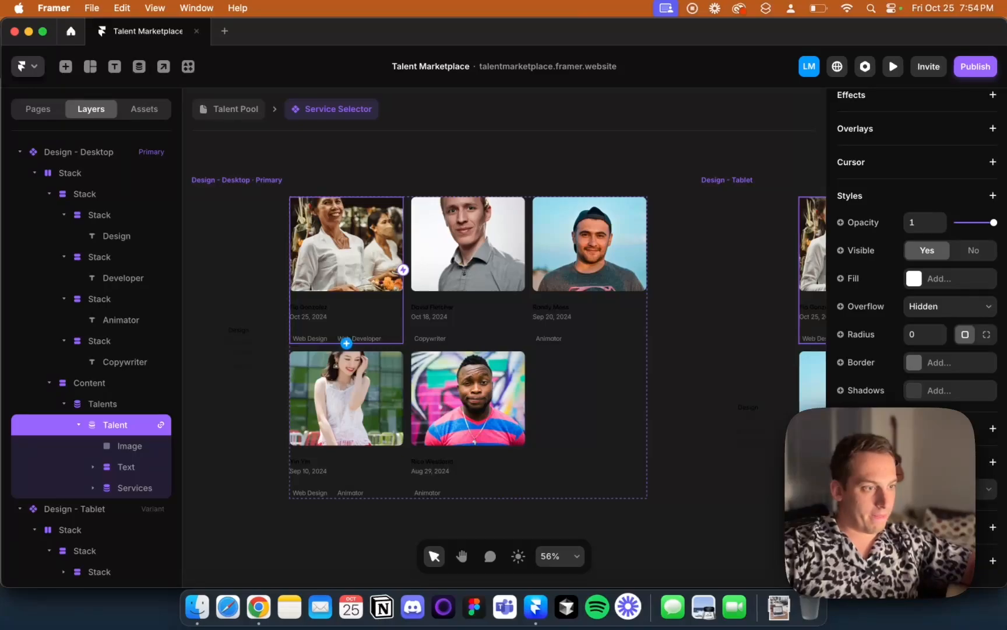
pyautogui.scroll(10, 915, 292)
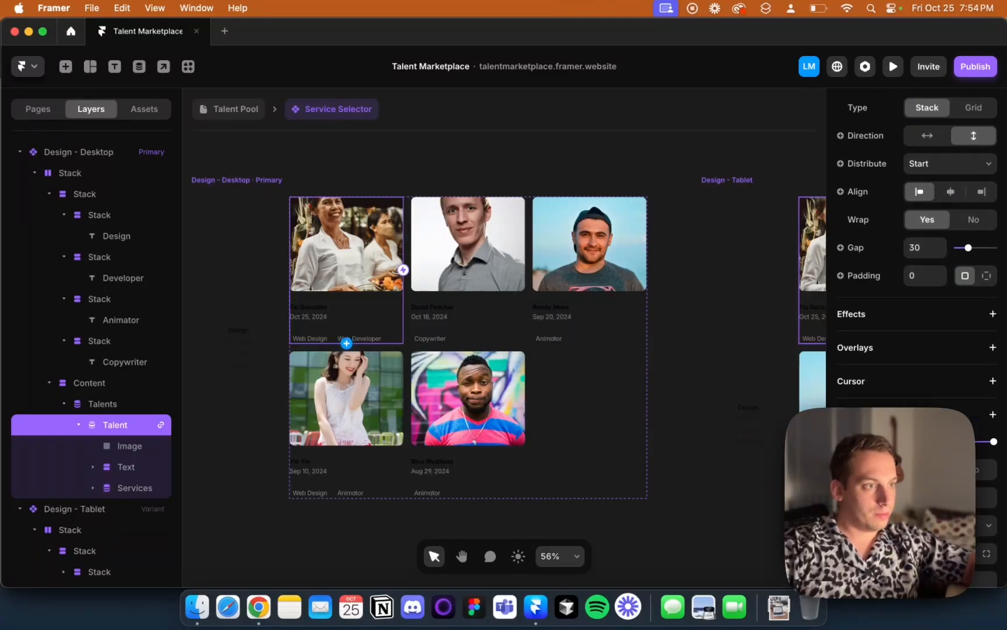
pyautogui.scroll(-10, 915, 292)
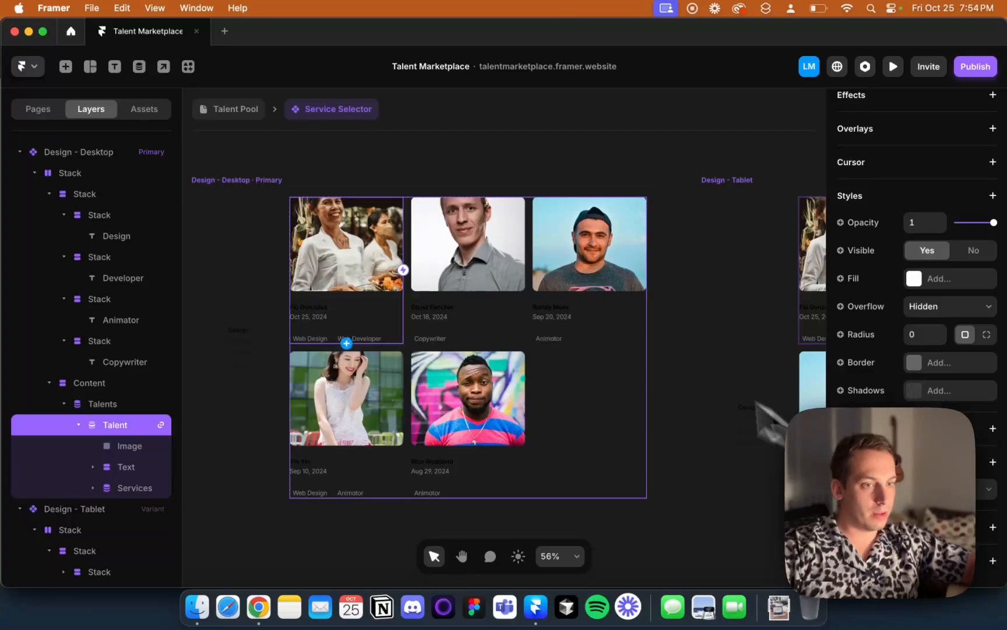
pyautogui.click(120, 405)
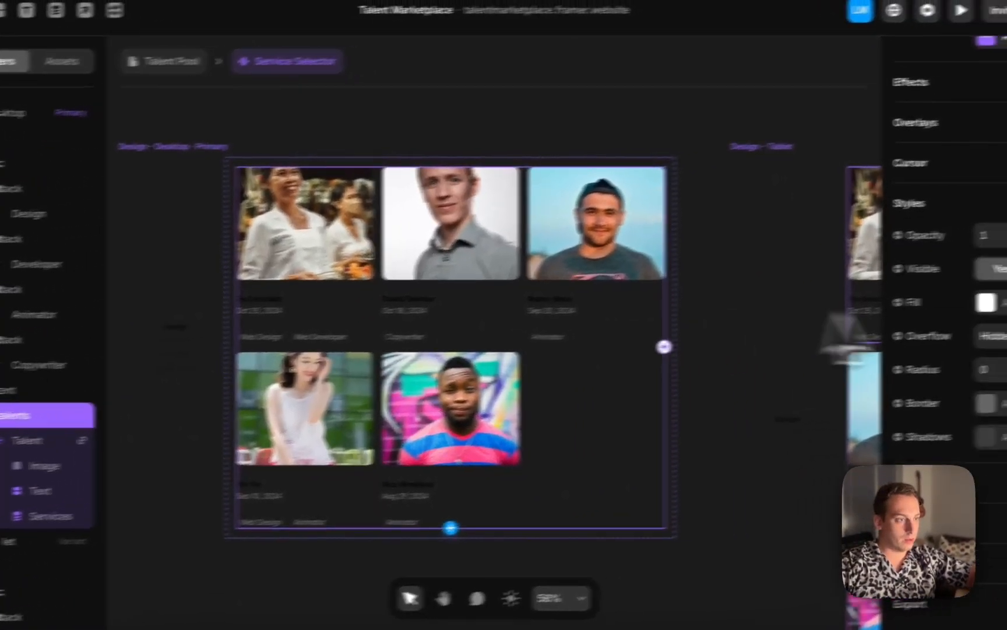
pyautogui.scroll(8, 878, 343)
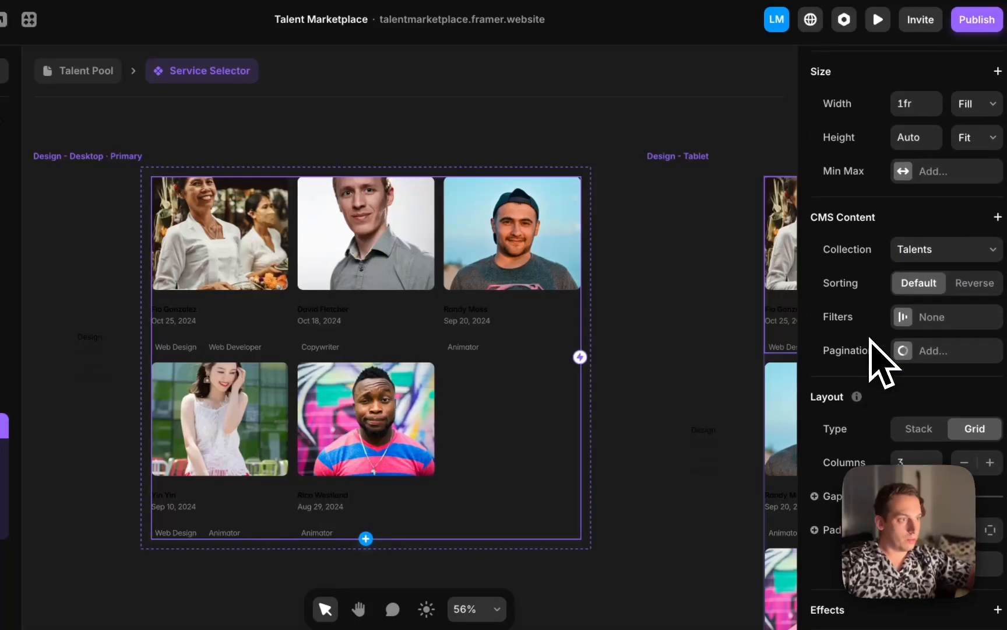
pyautogui.click(955, 249)
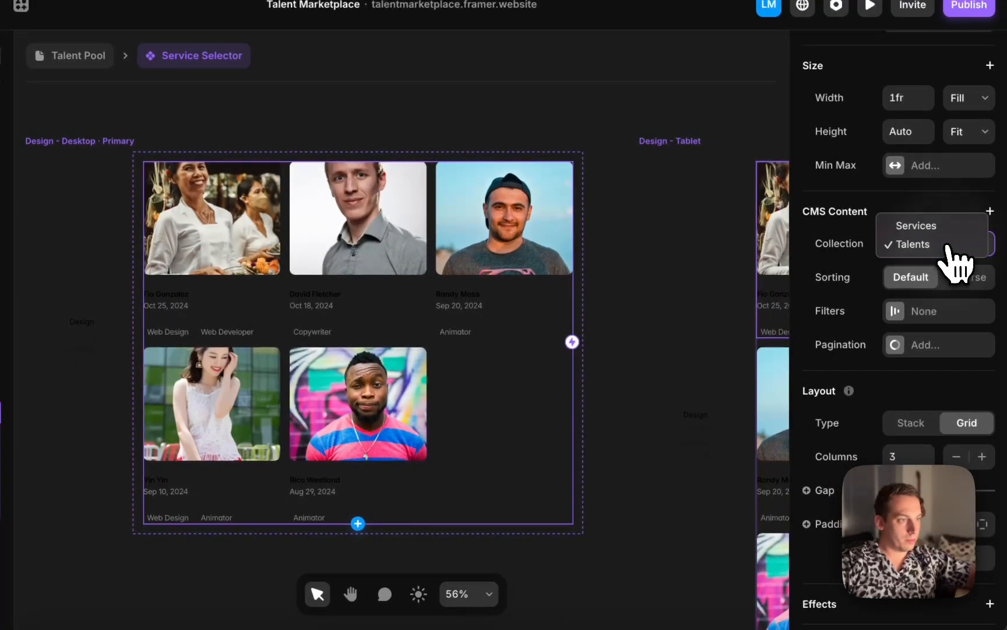
pyautogui.click(939, 311)
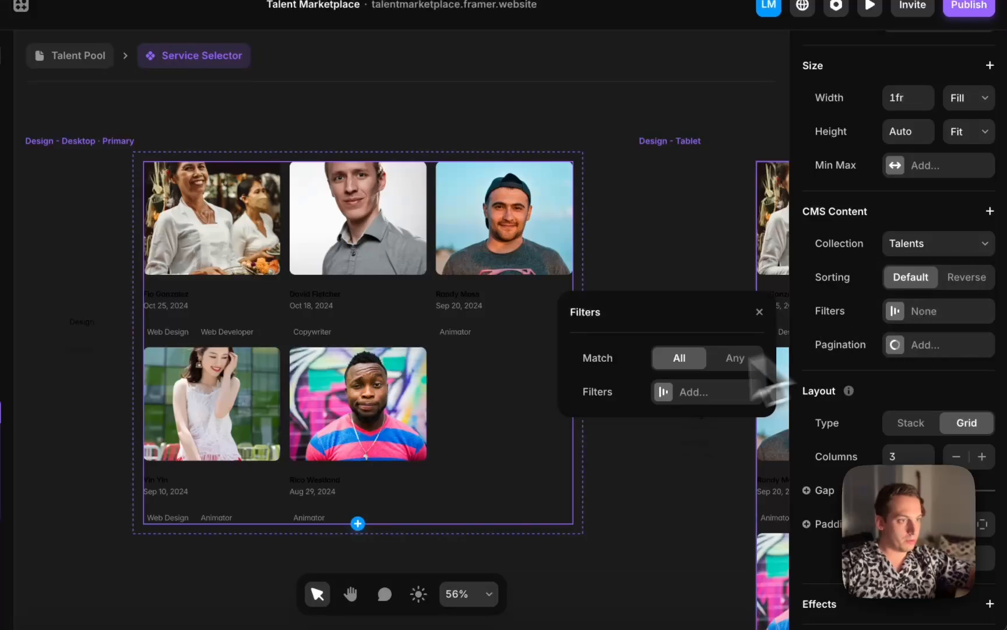
pyautogui.click(697, 392)
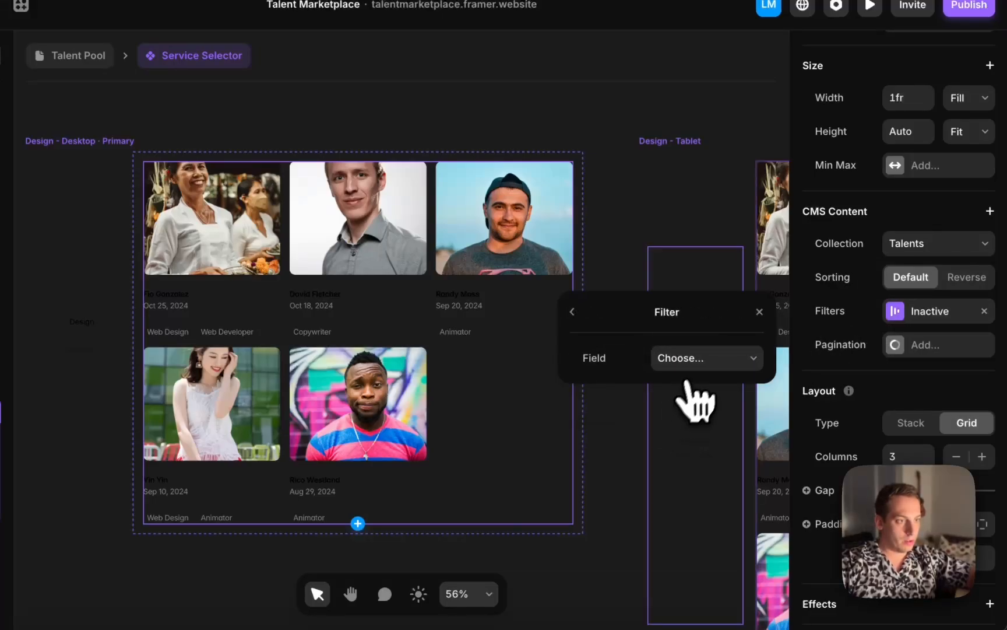
# Set the filter to show talents whose Categories contains Web Design
pyautogui.click(701, 360)
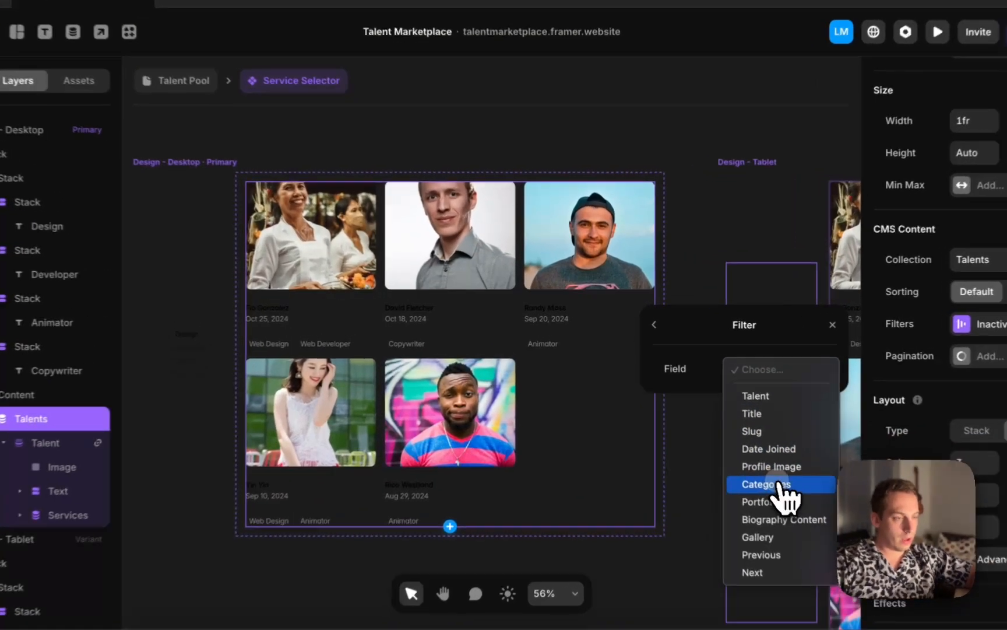
pyautogui.click(752, 461)
pyautogui.click(754, 390)
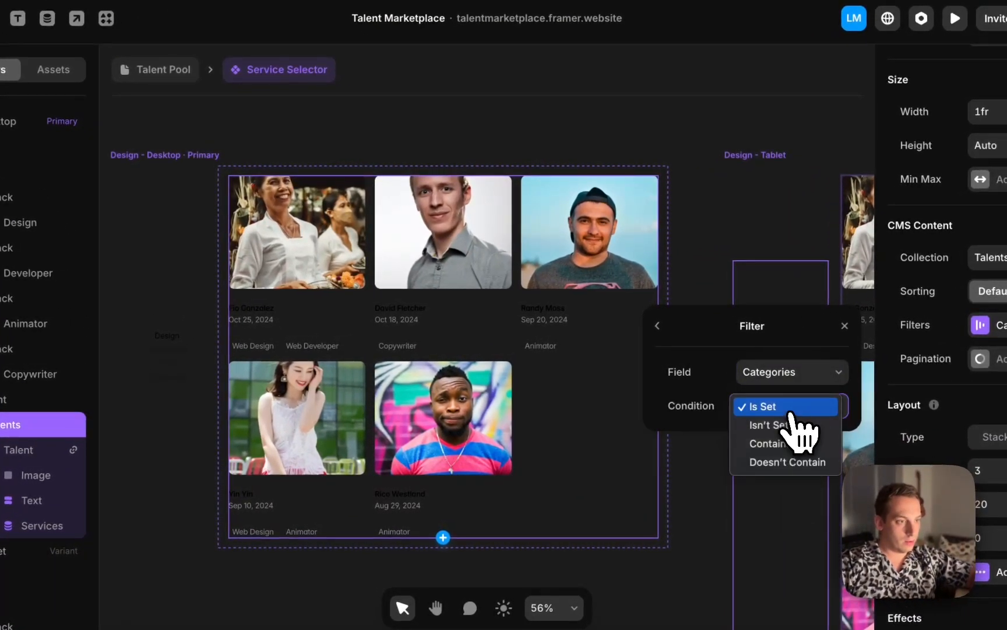
pyautogui.click(784, 444)
pyautogui.click(776, 440)
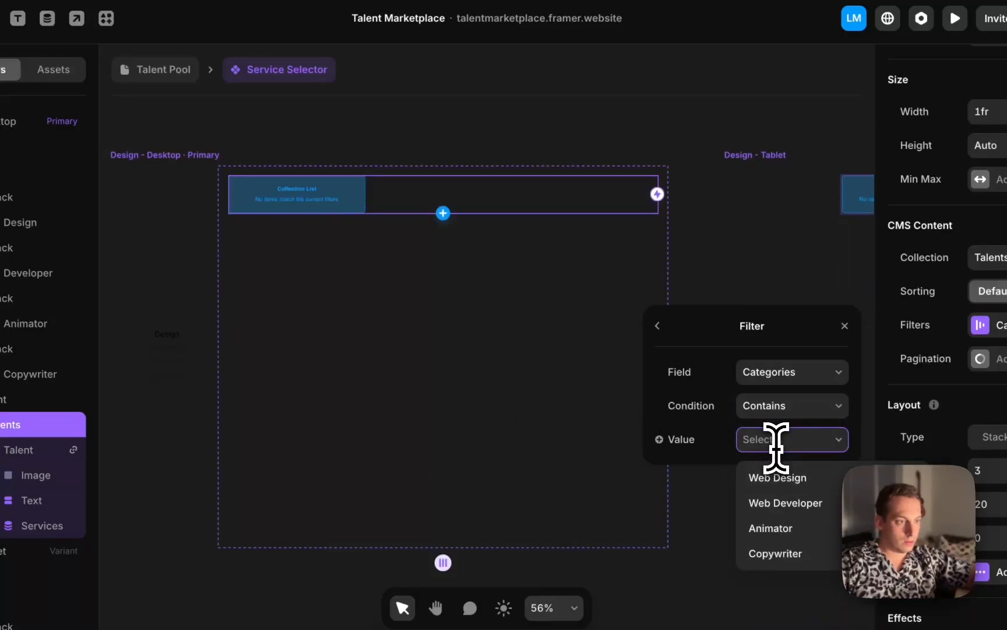
pyautogui.click(770, 481)
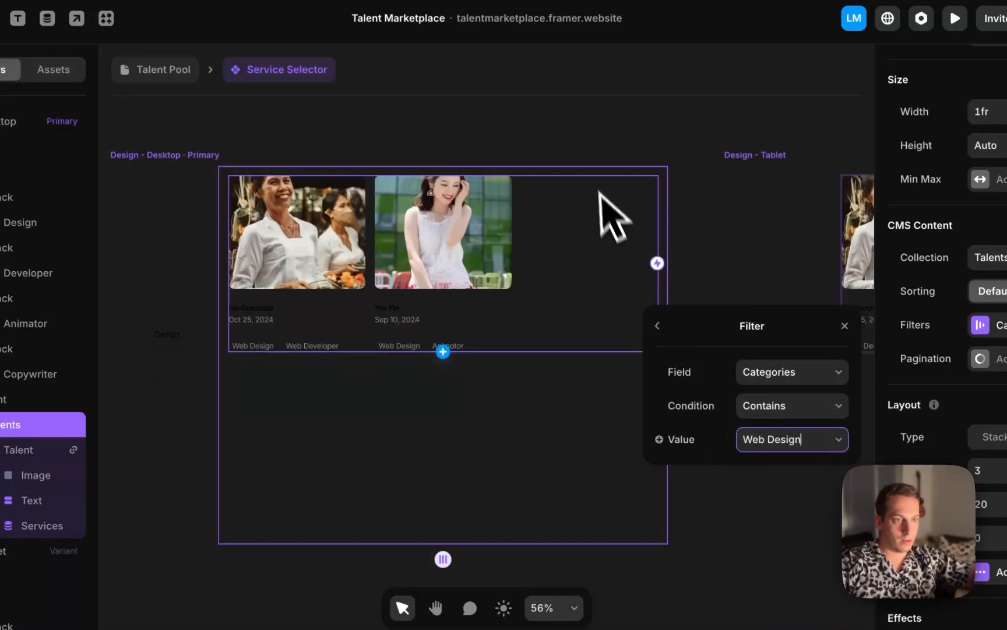
pyautogui.click(600, 133)
# Review the filtered talent lists across the Design and Developer variants
pyautogui.hscroll(-2, 599, 133)
pyautogui.scroll(5, 241, 322)
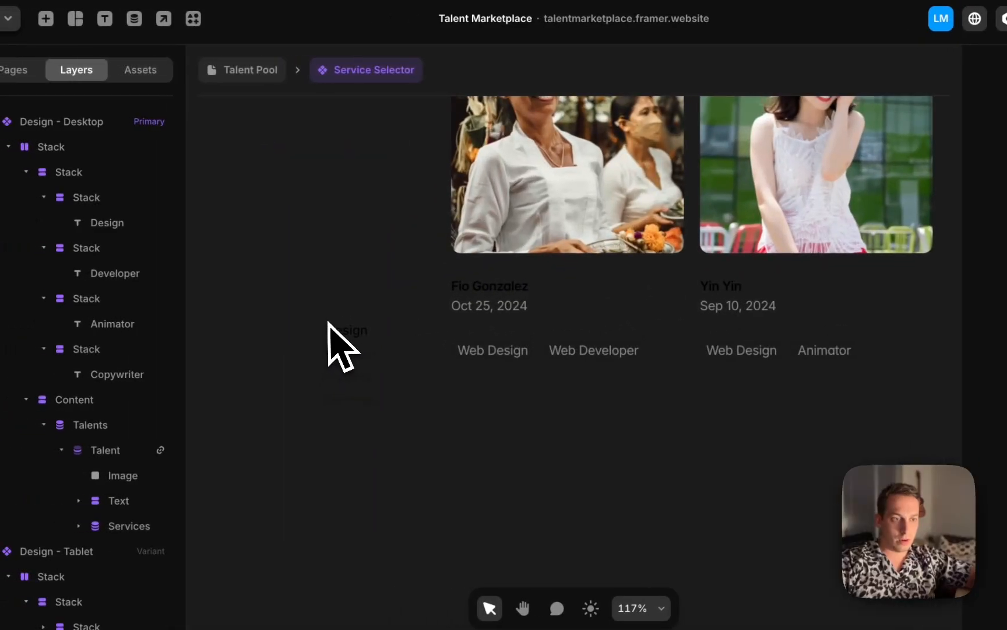
pyautogui.scroll(-5, 337, 341)
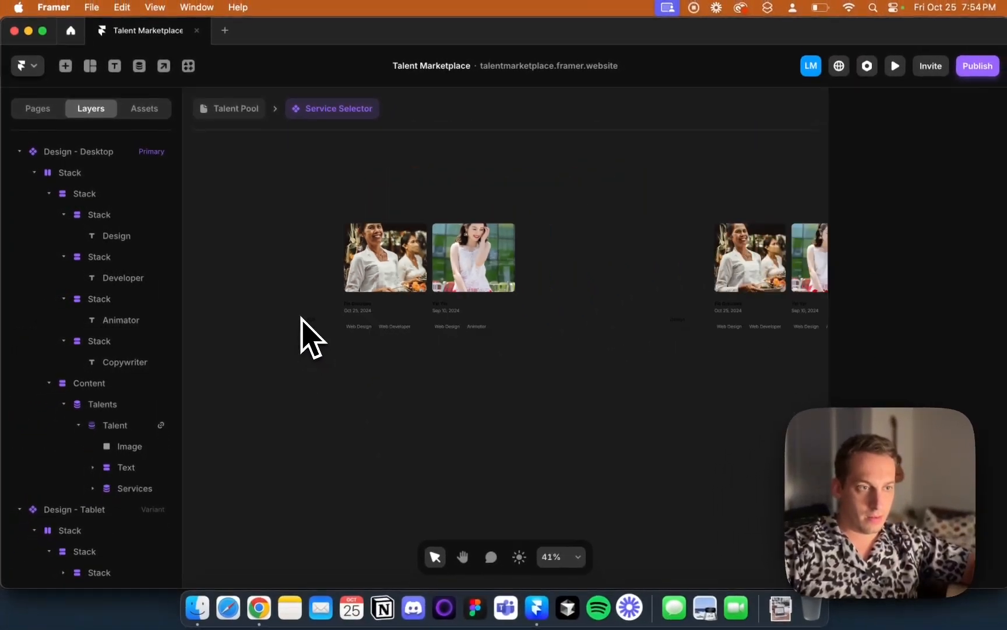
pyautogui.scroll(-3, 301, 319)
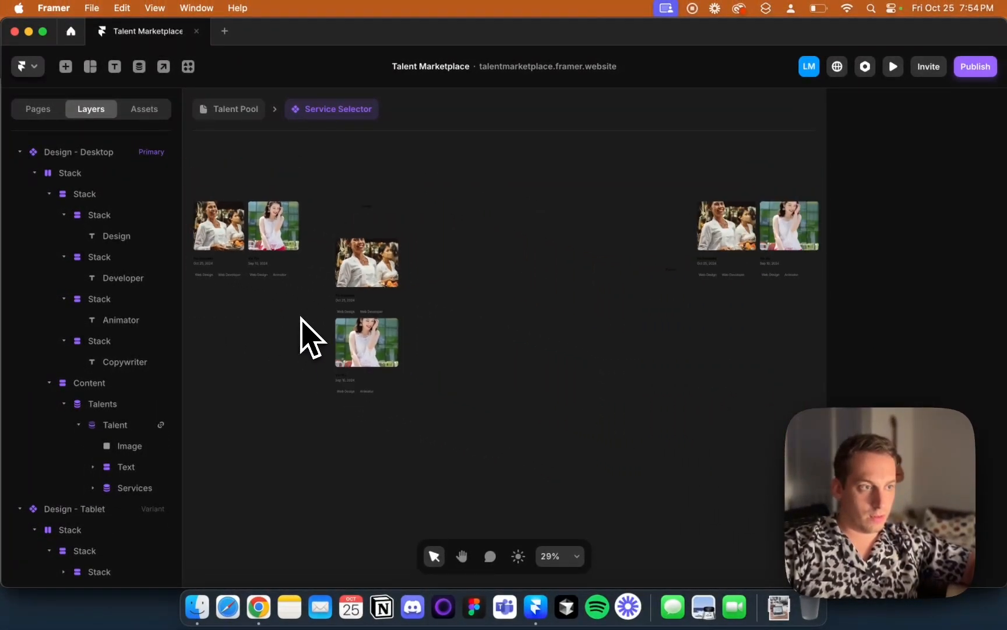
pyautogui.hscroll(3, 301, 320)
pyautogui.scroll(-2, 297, 303)
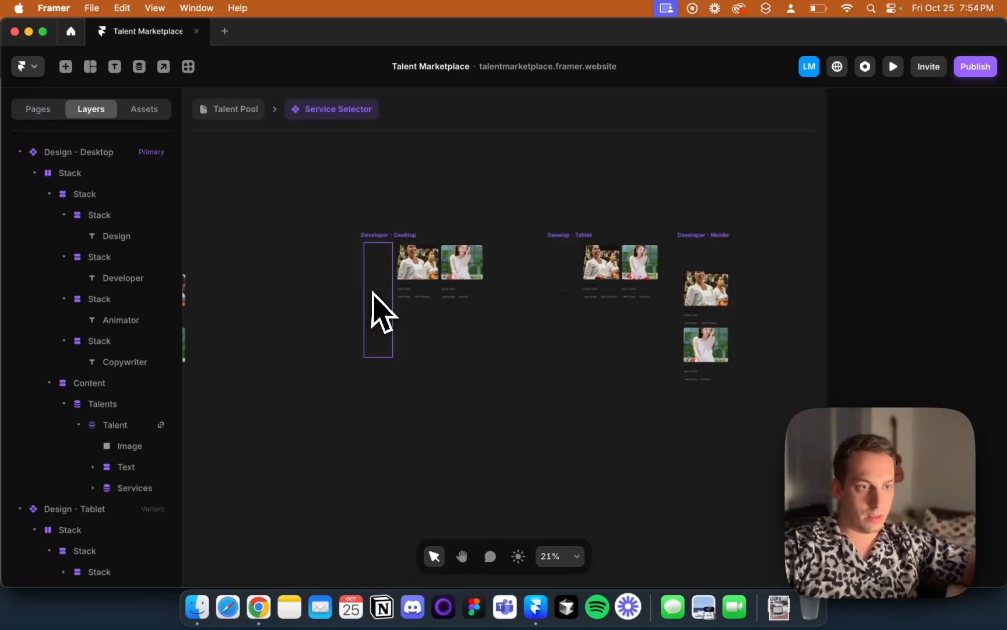
pyautogui.scroll(3, 373, 291)
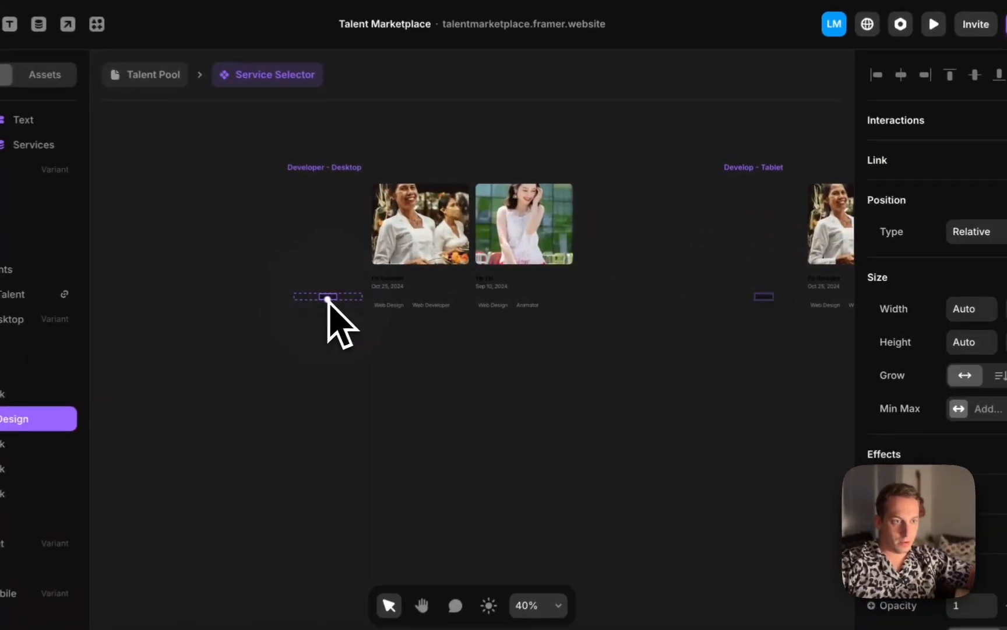
pyautogui.scroll(5, 327, 297)
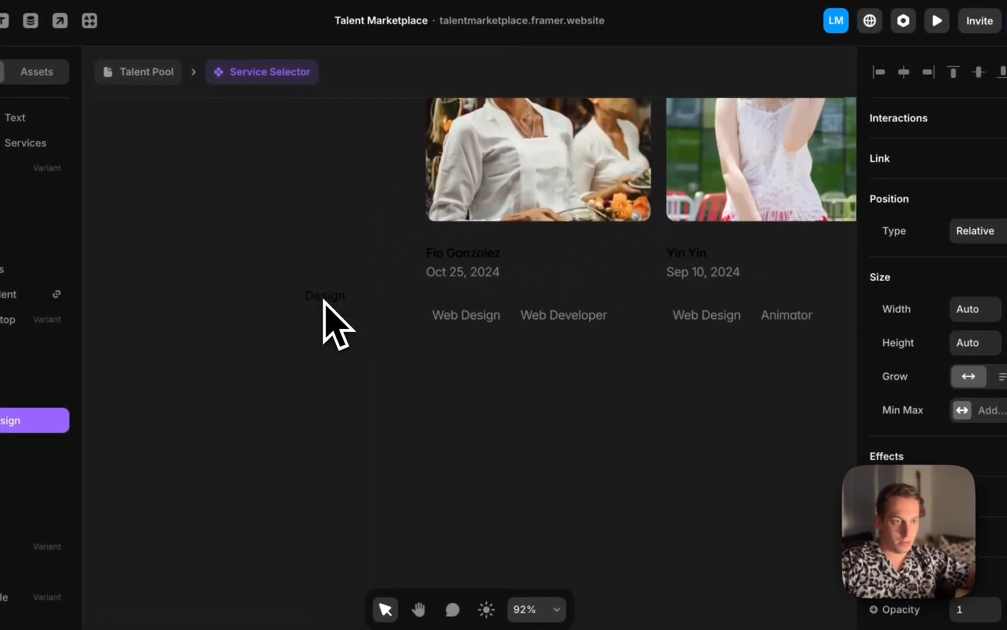
# In the Developer - Desktop variant, dim the Design label's colour to 20% opacity and give the Developer label full opacity
pyautogui.scroll(-3, 939, 418)
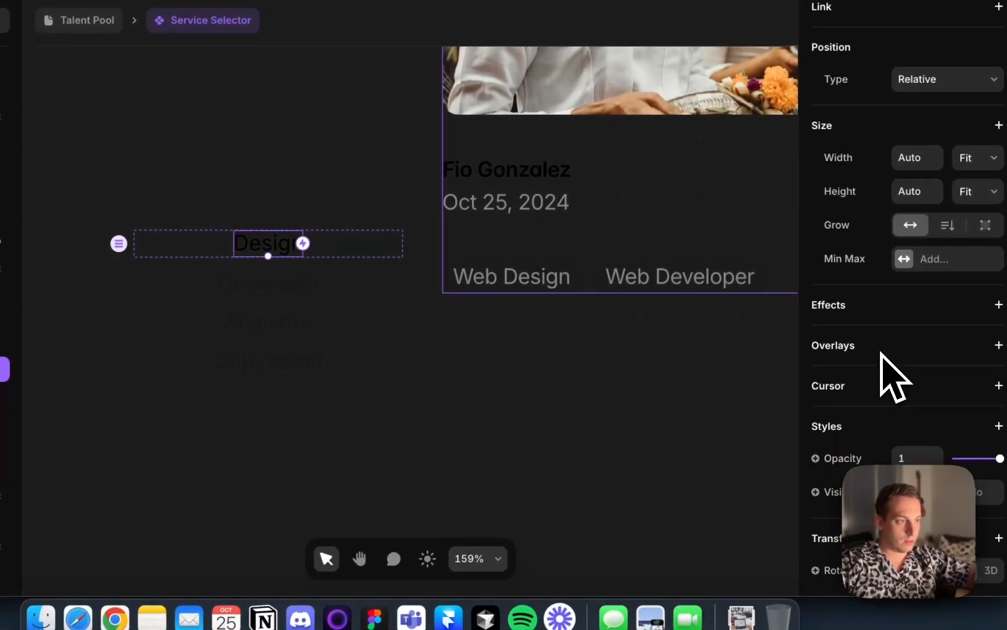
pyautogui.scroll(-4, 886, 362)
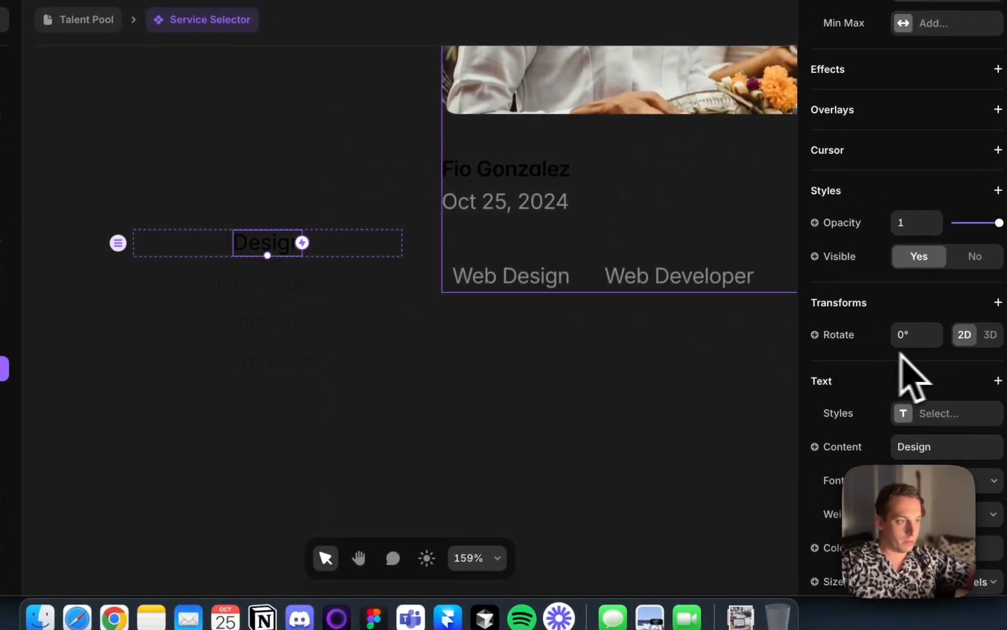
pyautogui.scroll(-3, 914, 452)
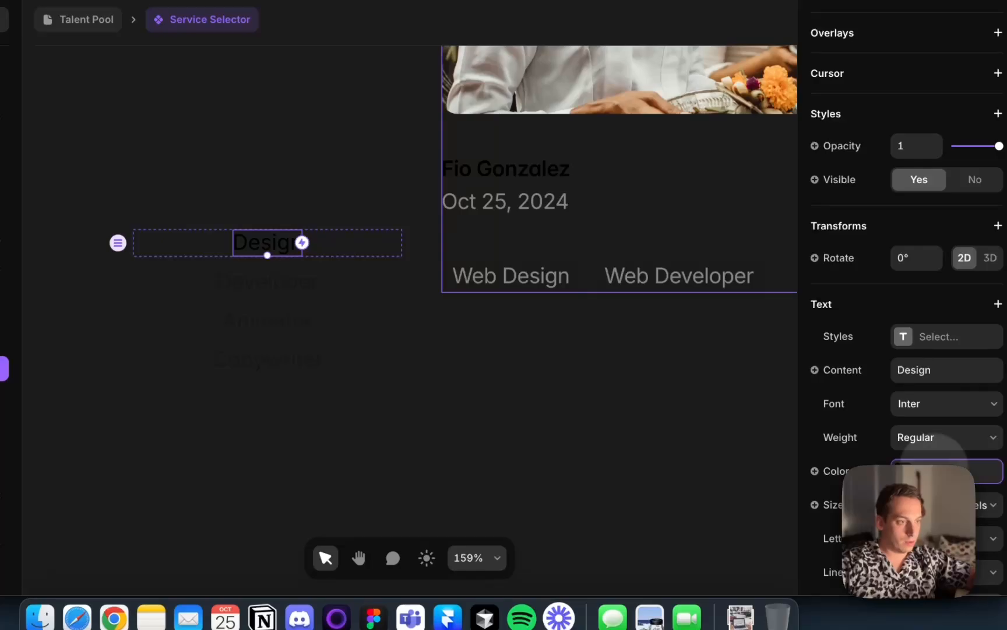
pyautogui.click(909, 470)
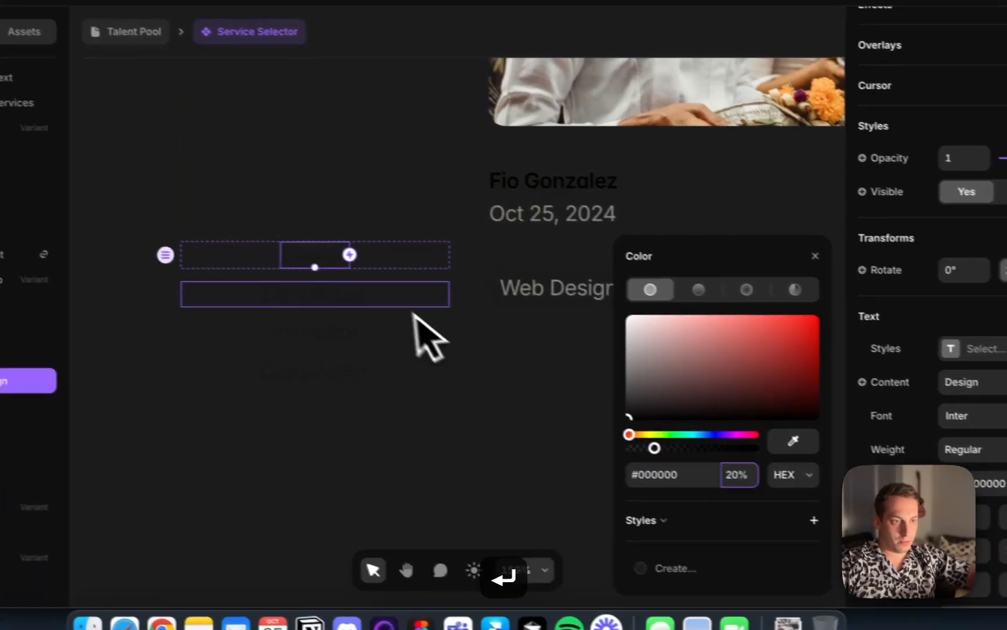
pyautogui.doubleClick(303, 284)
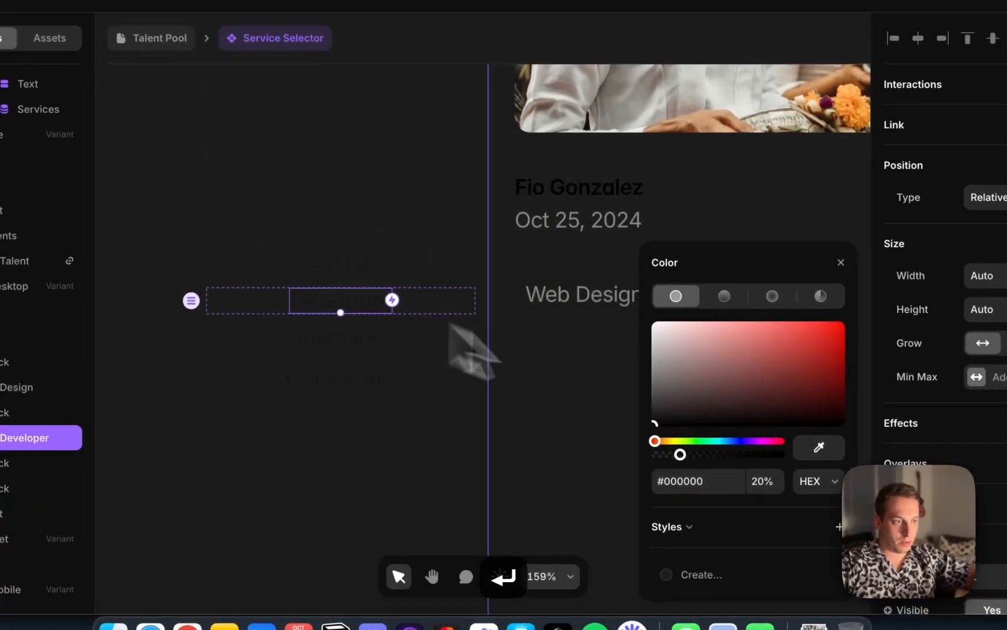
pyautogui.click(693, 465)
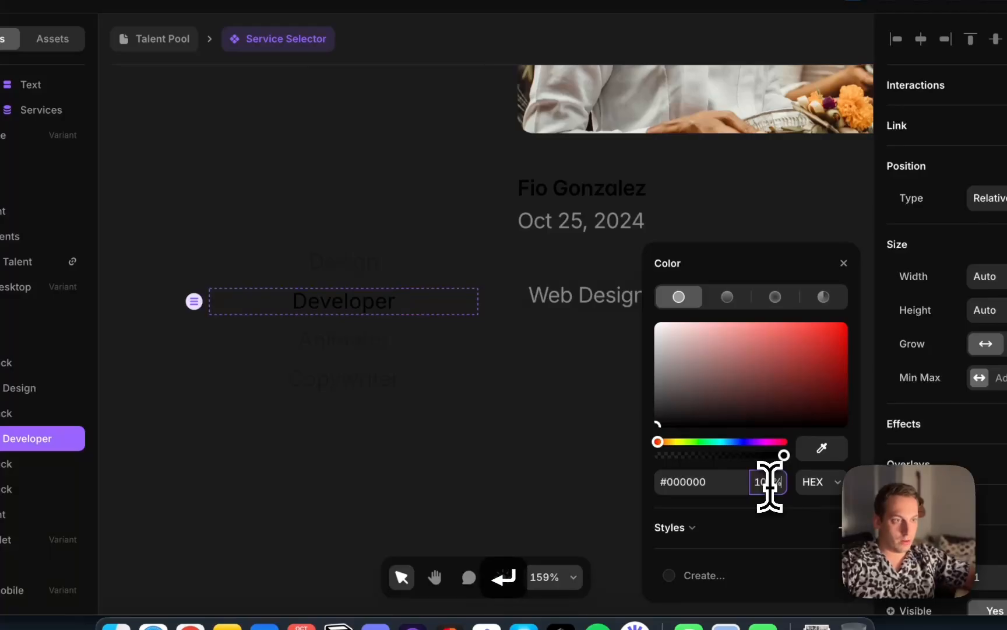
# Review the labels and talent lists across the Design and Developer variants on the canvas
pyautogui.scroll(-6, 484, 297)
pyautogui.click(551, 245)
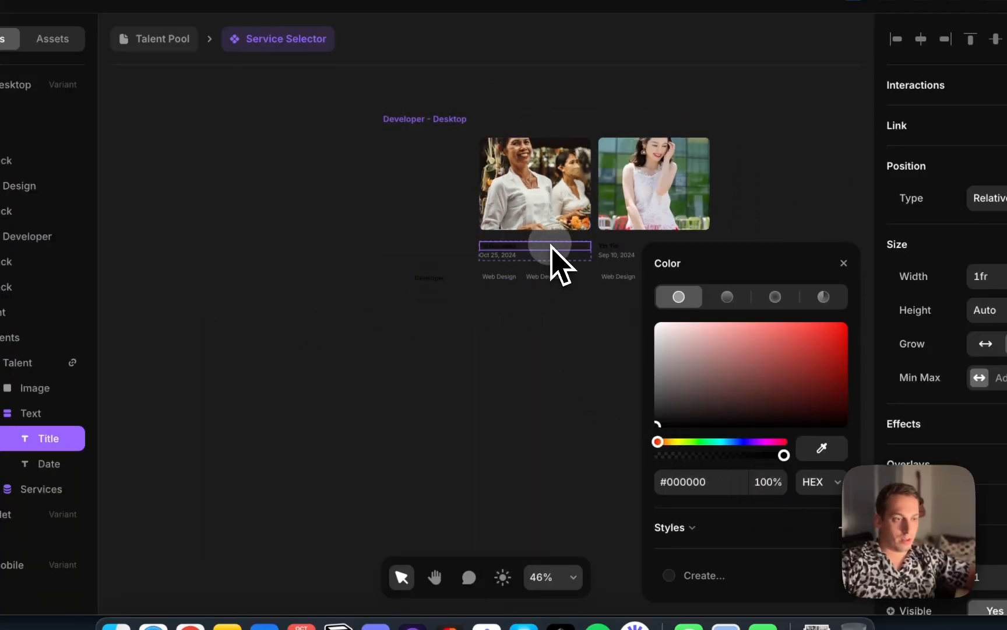
pyautogui.scroll(-6, 402, 332)
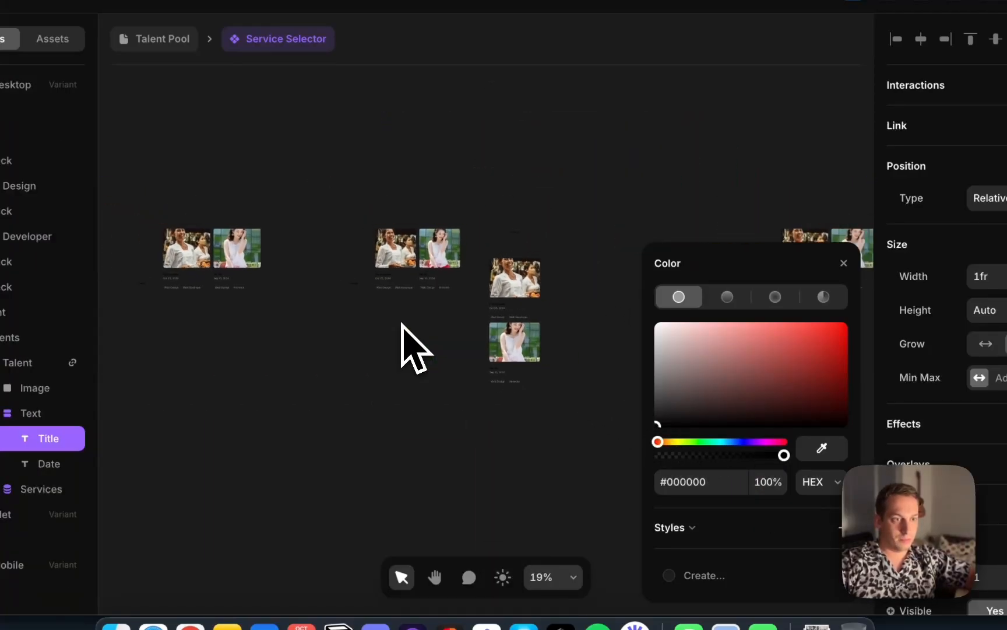
pyautogui.scroll(6, 219, 296)
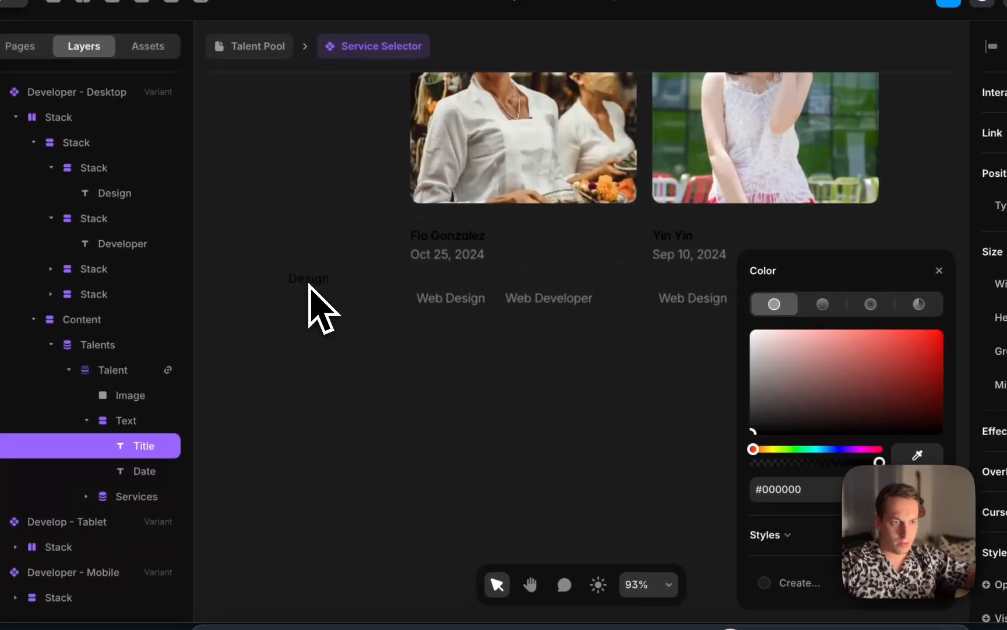
pyautogui.click(322, 304)
pyautogui.scroll(-3, 322, 309)
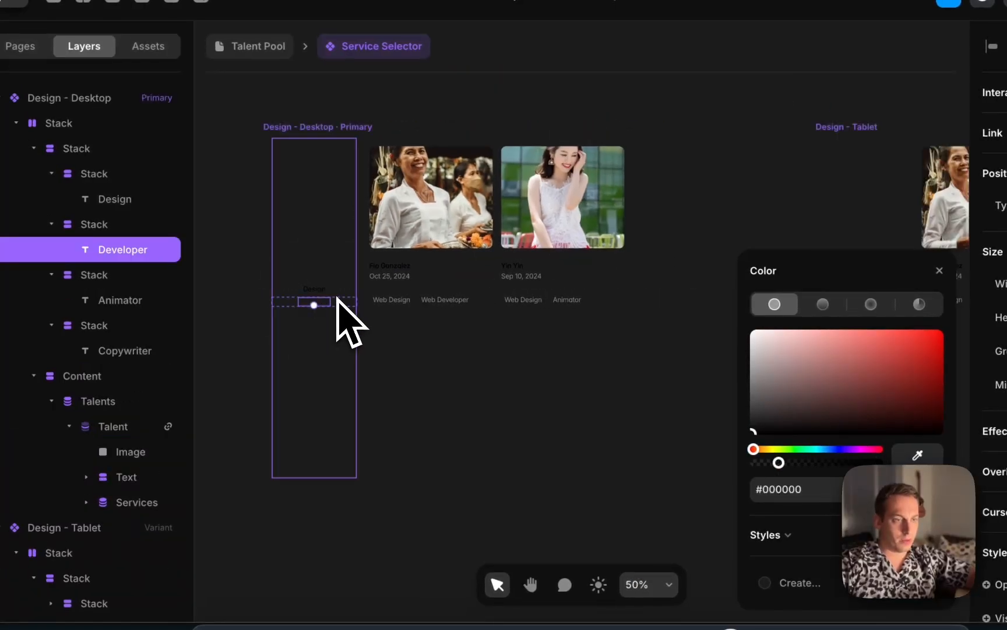
pyautogui.scroll(-3, 338, 315)
pyautogui.hscroll(10, 340, 317)
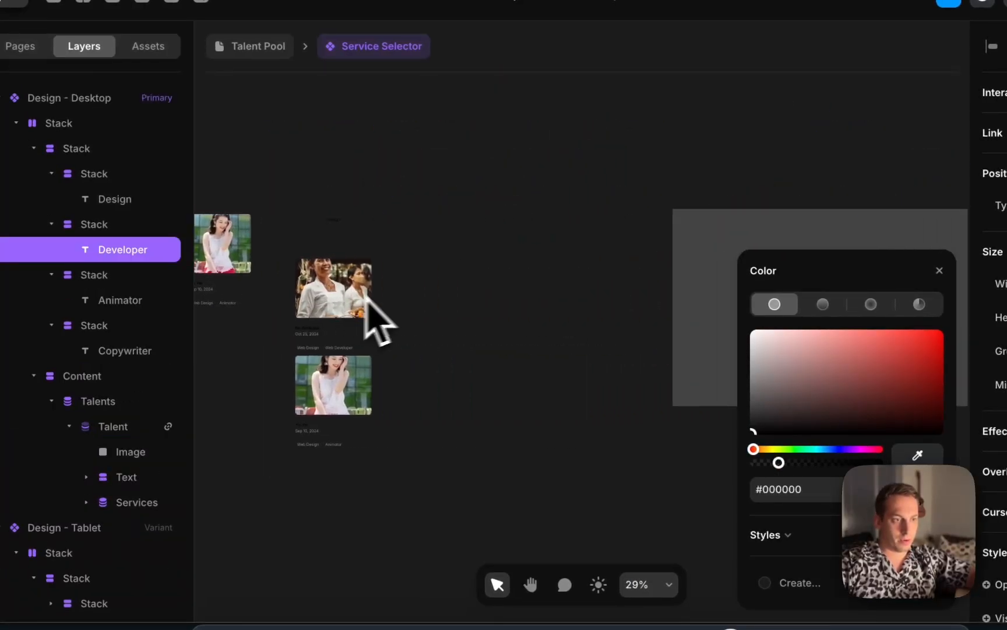
pyautogui.click(495, 280)
pyautogui.hscroll(5, 495, 280)
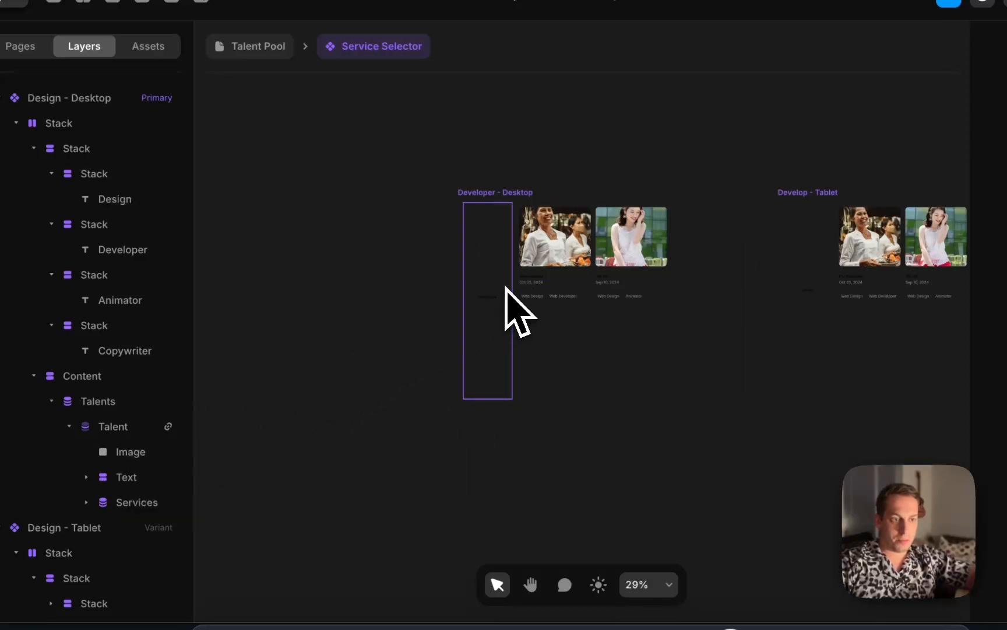
pyautogui.scroll(5, 505, 286)
# Change the Developer - Desktop Talents list's Categories filter value to Web Developer
pyautogui.click(680, 265)
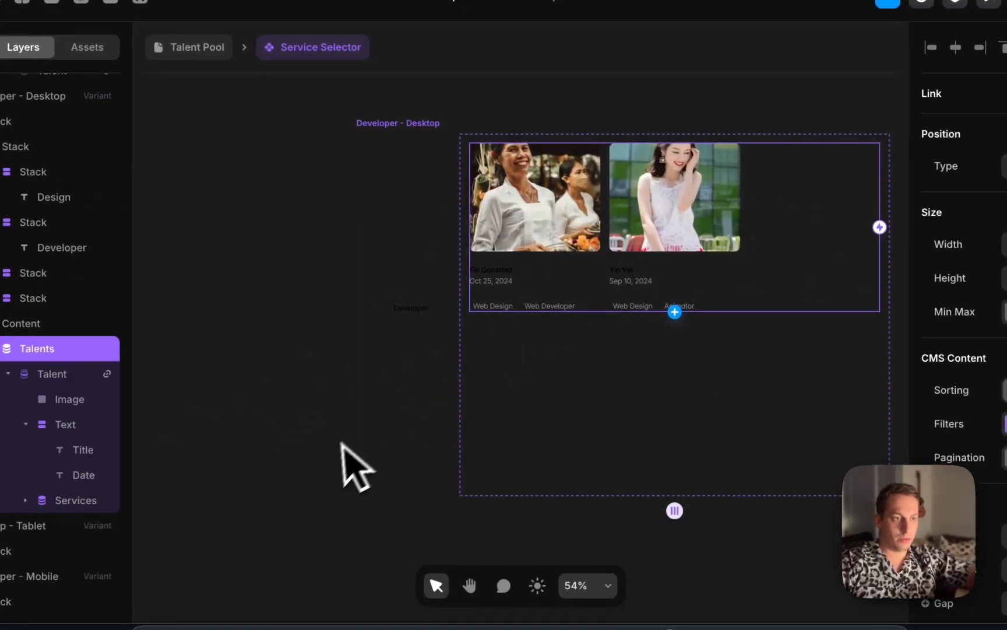
pyautogui.scroll(5, 468, 315)
pyautogui.scroll(6, 412, 329)
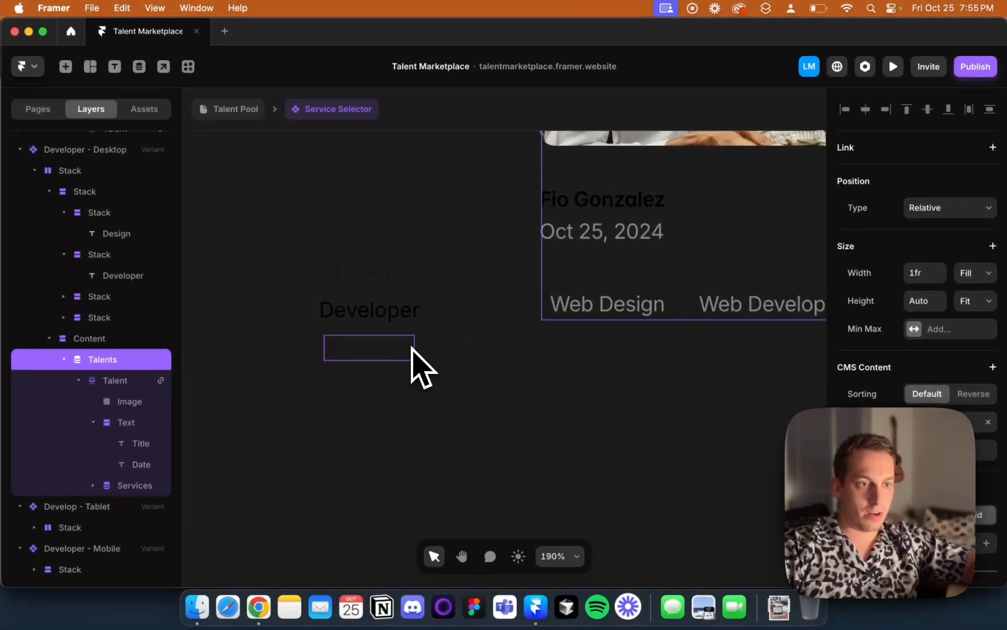
pyautogui.scroll(-8, 417, 358)
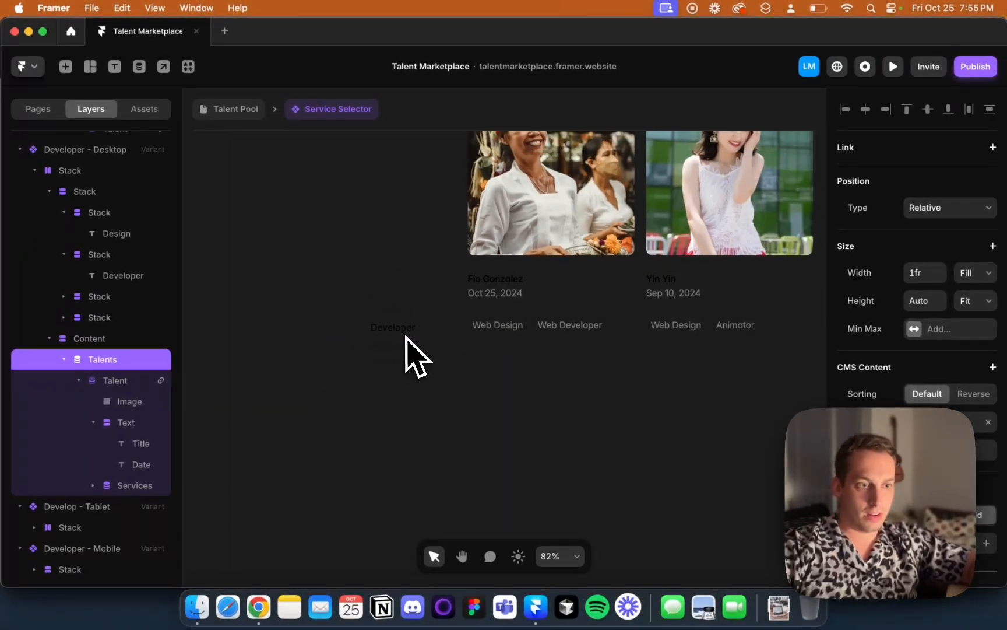
pyautogui.click(402, 329)
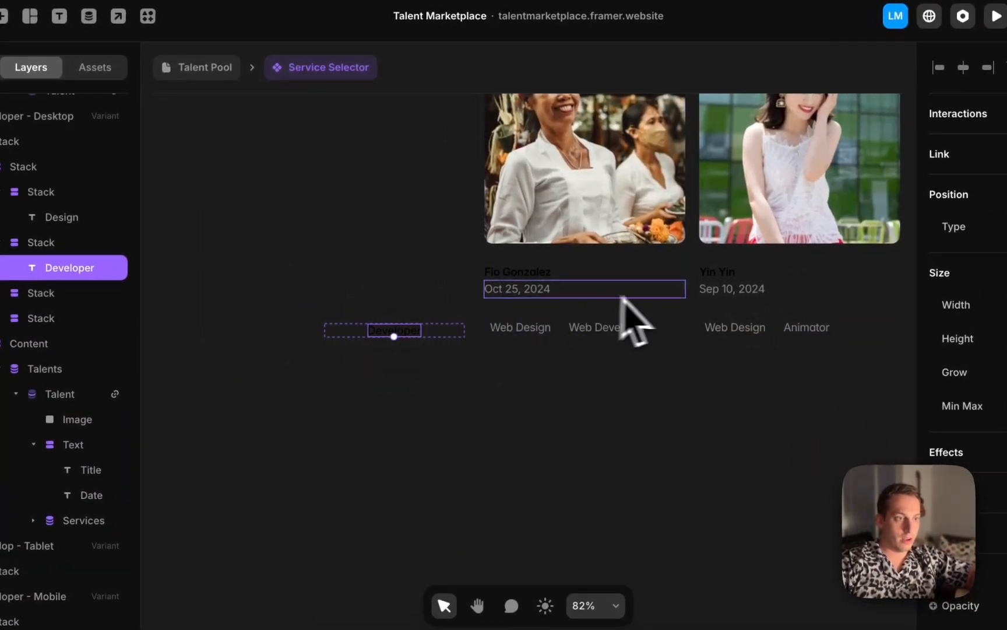
pyautogui.click(699, 289)
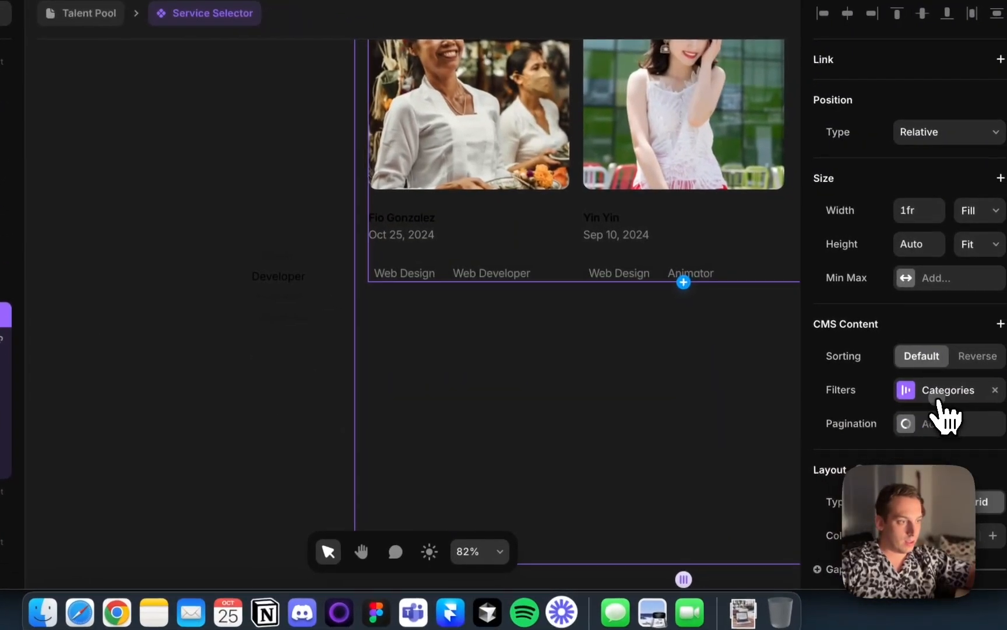
pyautogui.click(1006, 429)
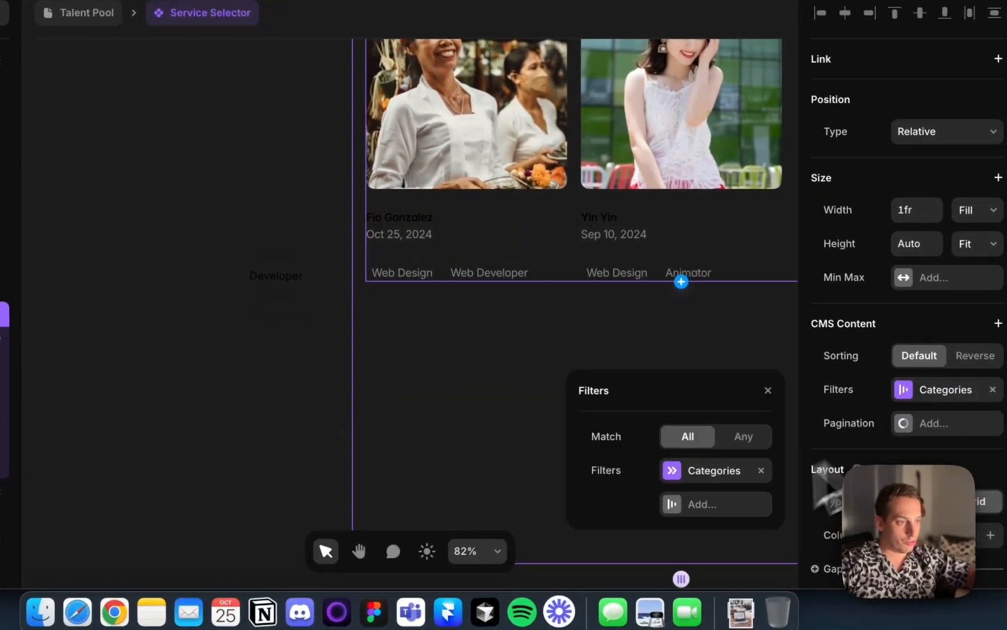
pyautogui.click(703, 503)
pyautogui.click(719, 505)
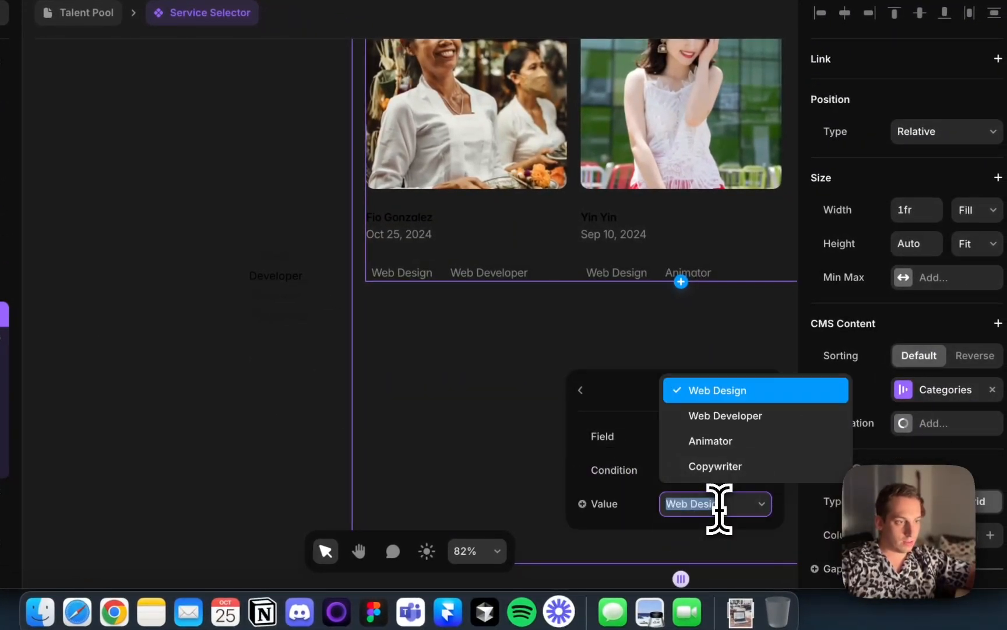
pyautogui.click(742, 416)
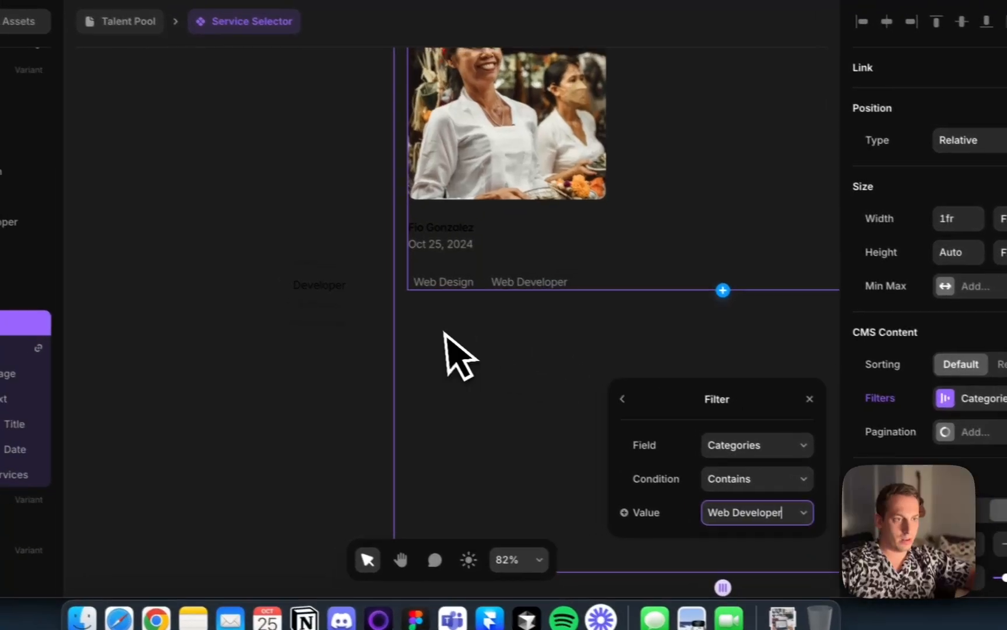
# Set the Develop - Tablet Talents list's Categories filter value to Web Developer
pyautogui.scroll(-5, 408, 344)
pyautogui.hscroll(5, 497, 278)
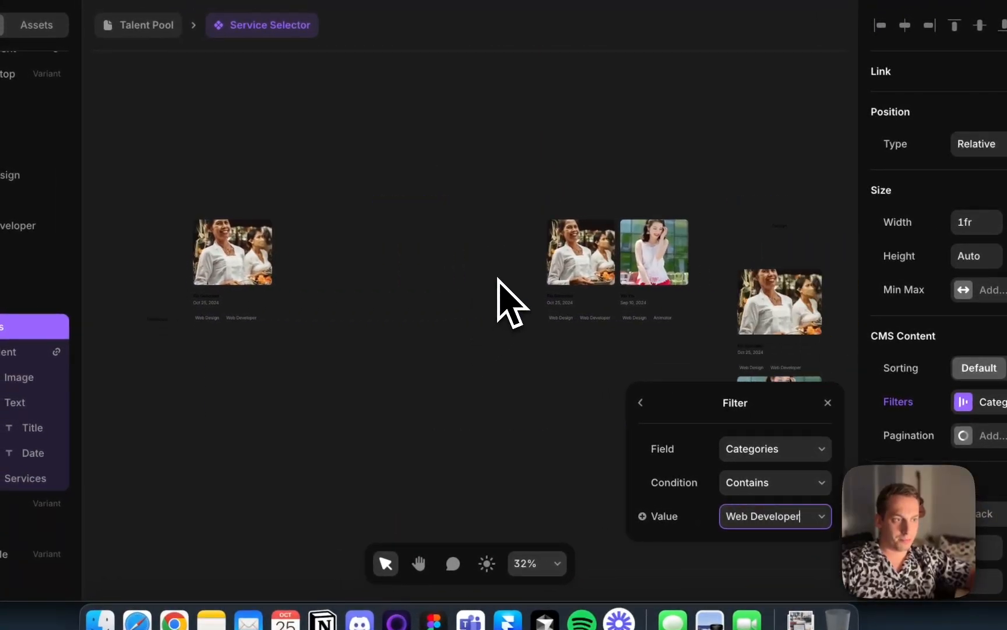
pyautogui.click(516, 305)
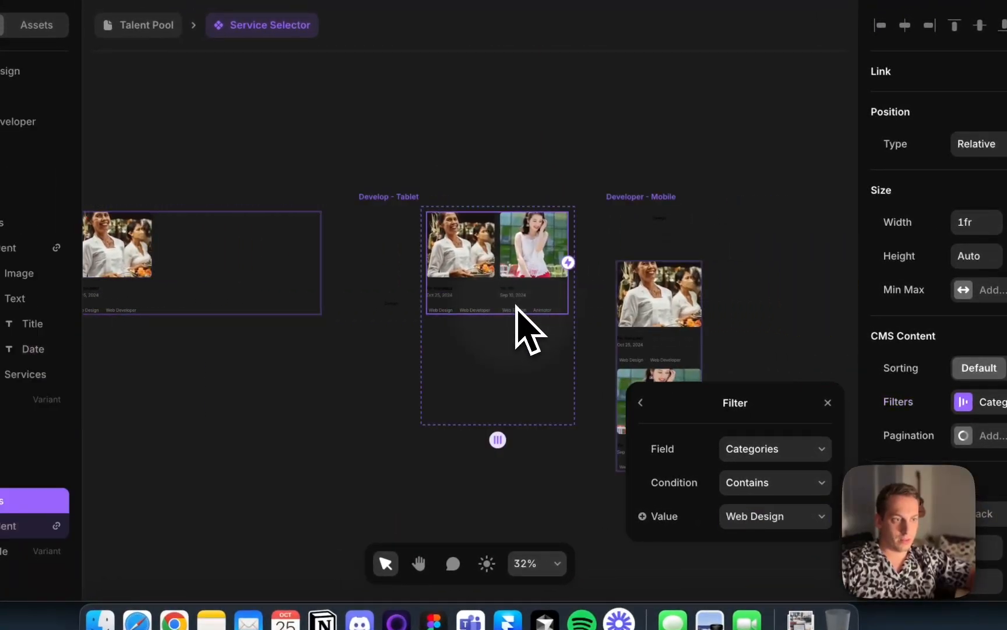
pyautogui.click(782, 504)
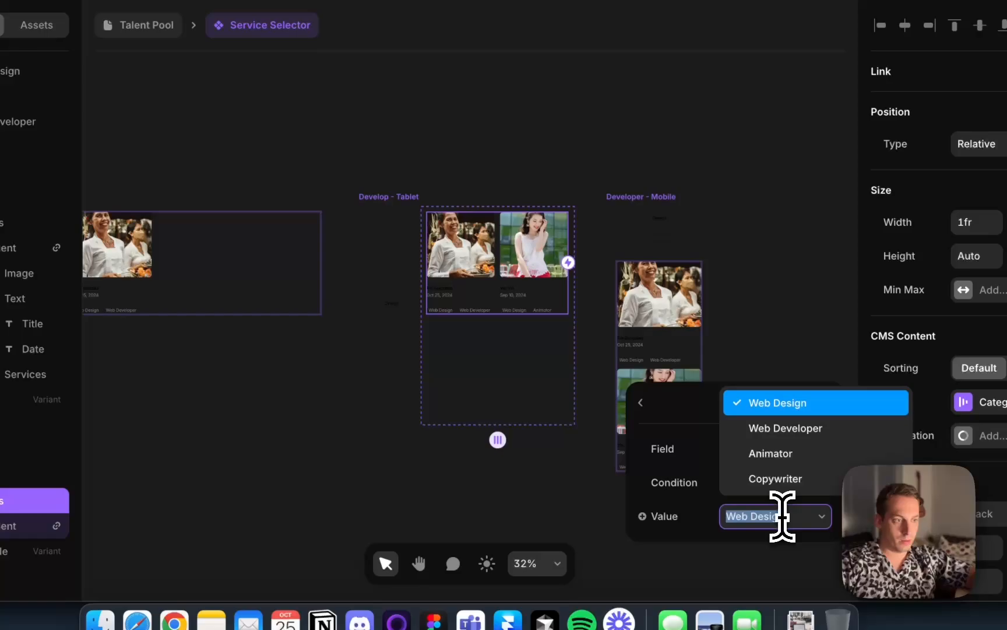
pyautogui.click(811, 429)
# Undo the last change and set the Developer - Mobile Talents list's Categories filter value to Web Developer
pyautogui.scroll(5, 429, 292)
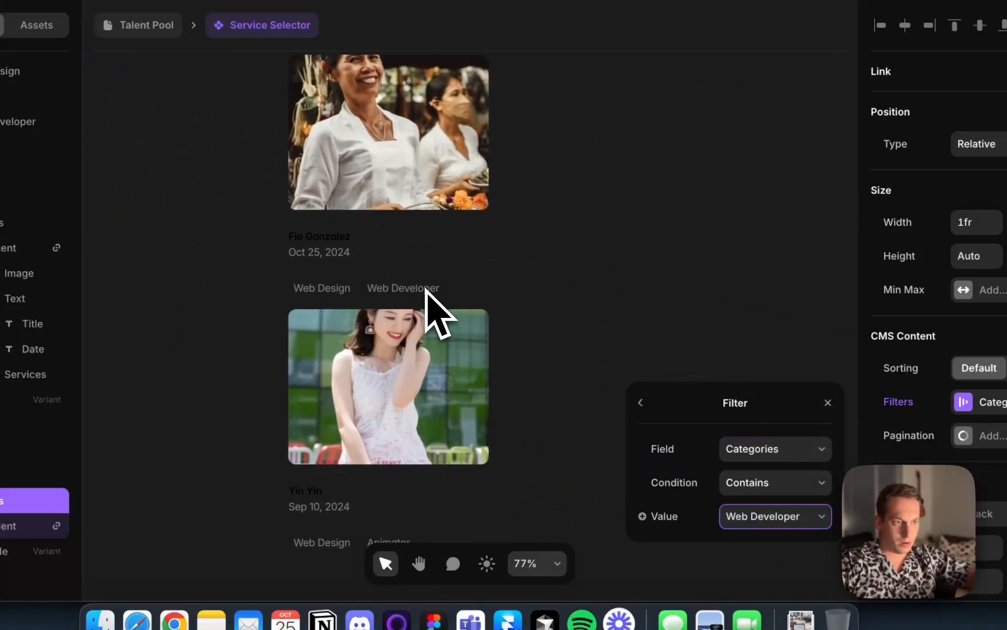
pyautogui.press('super+z')
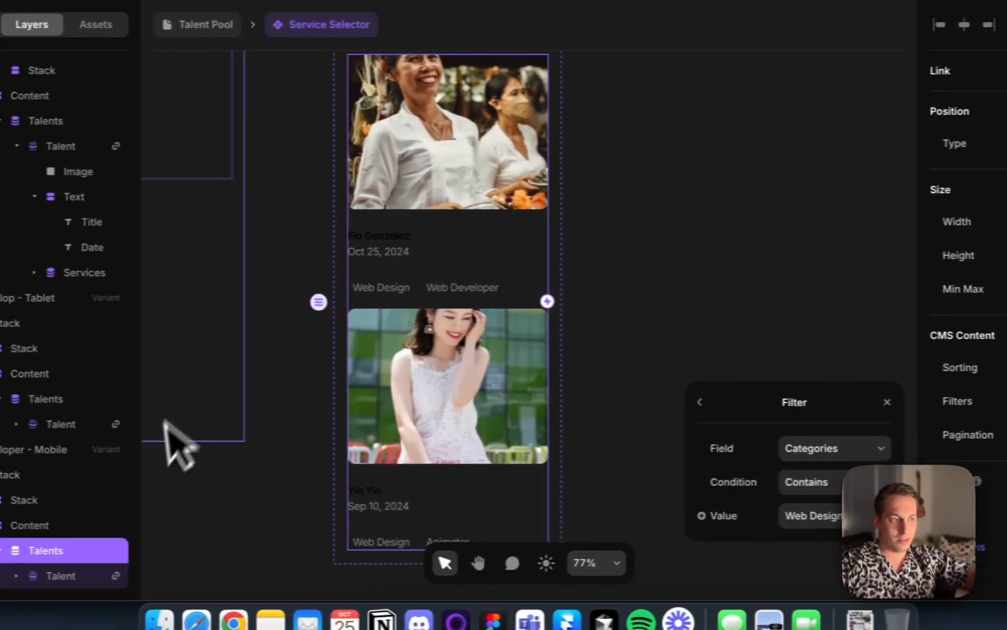
pyautogui.click(790, 520)
pyautogui.click(807, 420)
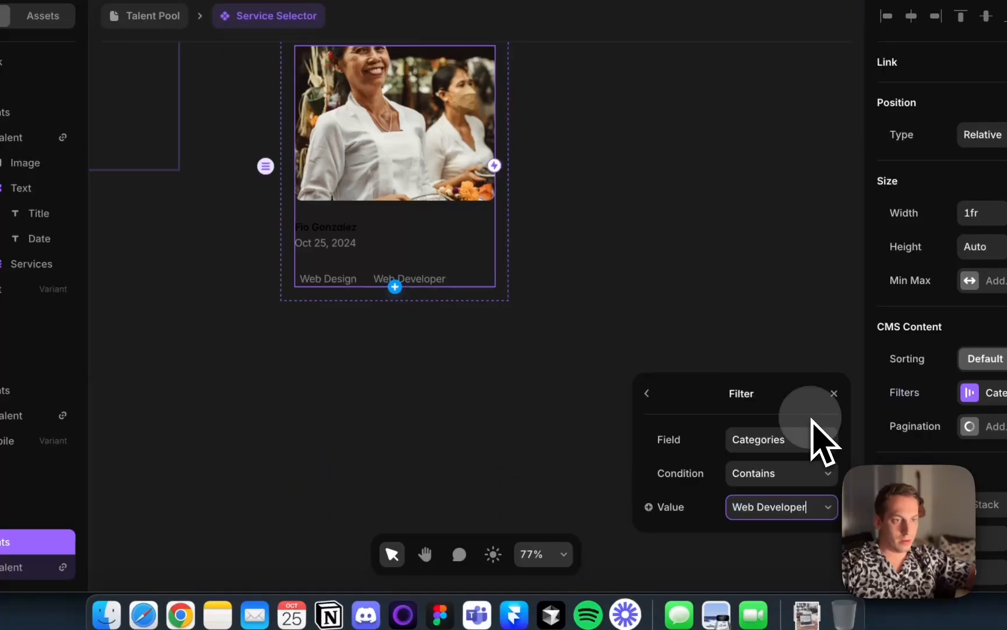
pyautogui.scroll(-5, 423, 319)
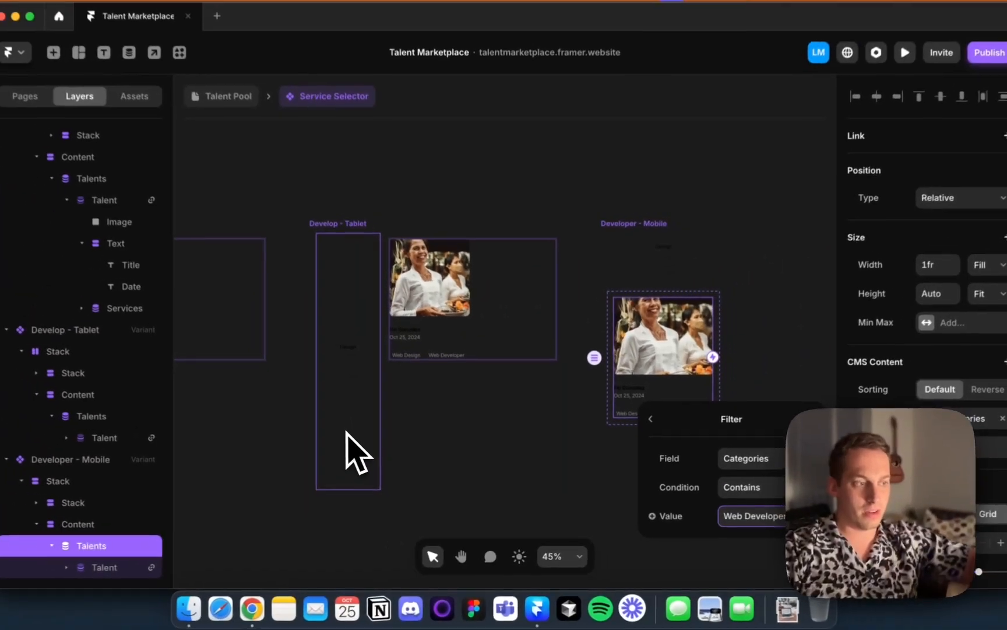
pyautogui.press('Escape')
# Survey all service variants and their filtered talent lists across the canvas
pyautogui.scroll(-8, 472, 305)
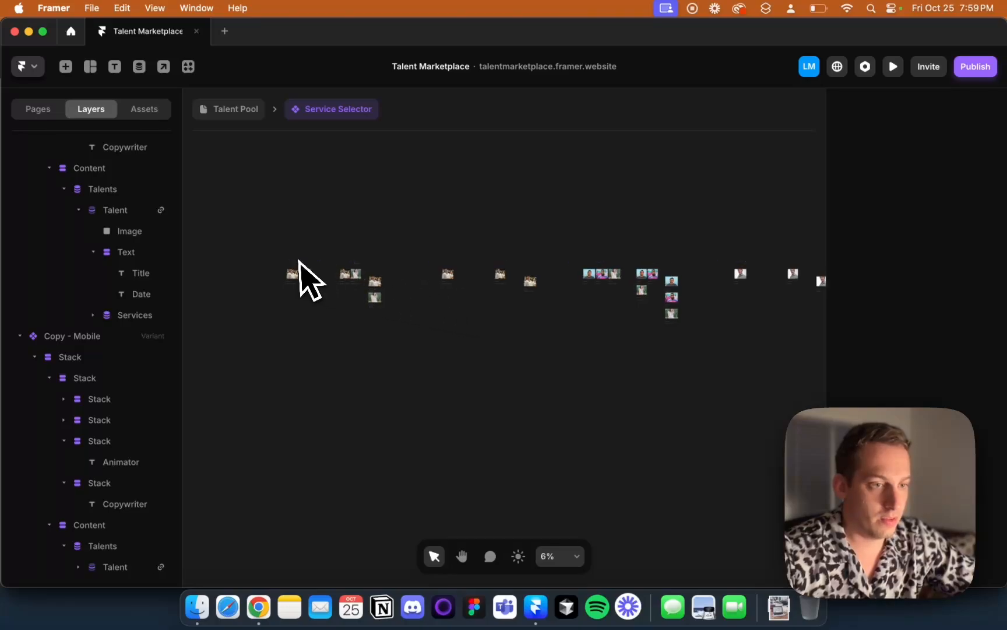
pyautogui.scroll(-2, 280, 262)
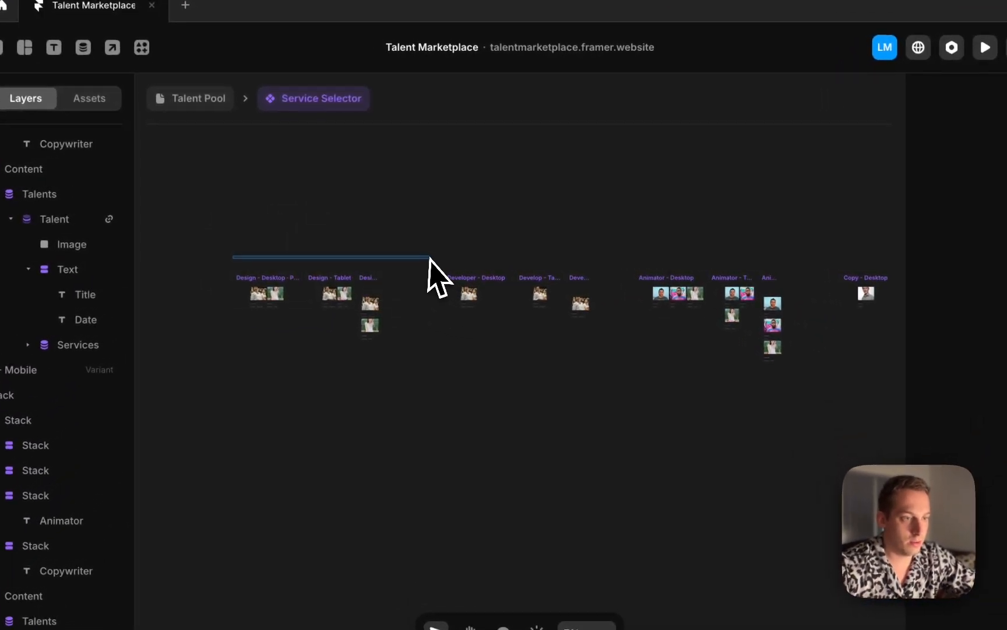
pyautogui.hscroll(6, 579, 251)
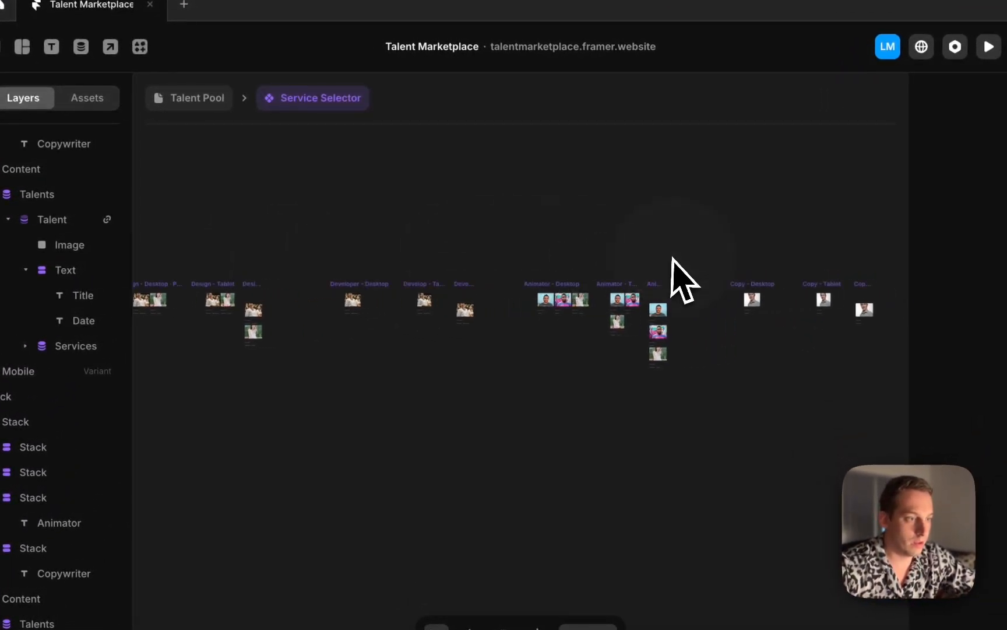
pyautogui.hscroll(-6, 624, 253)
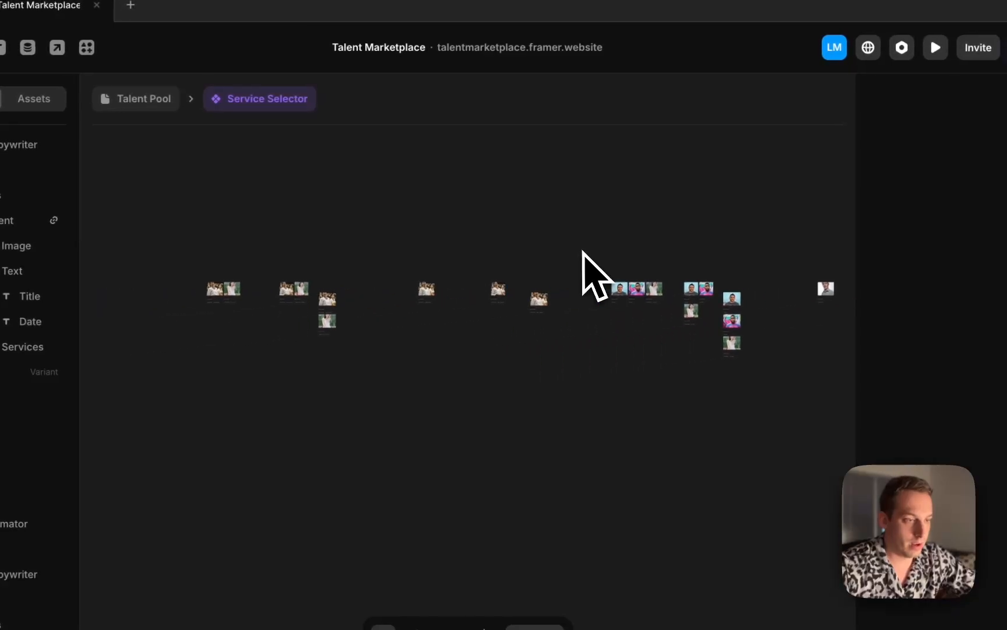
pyautogui.click(283, 245)
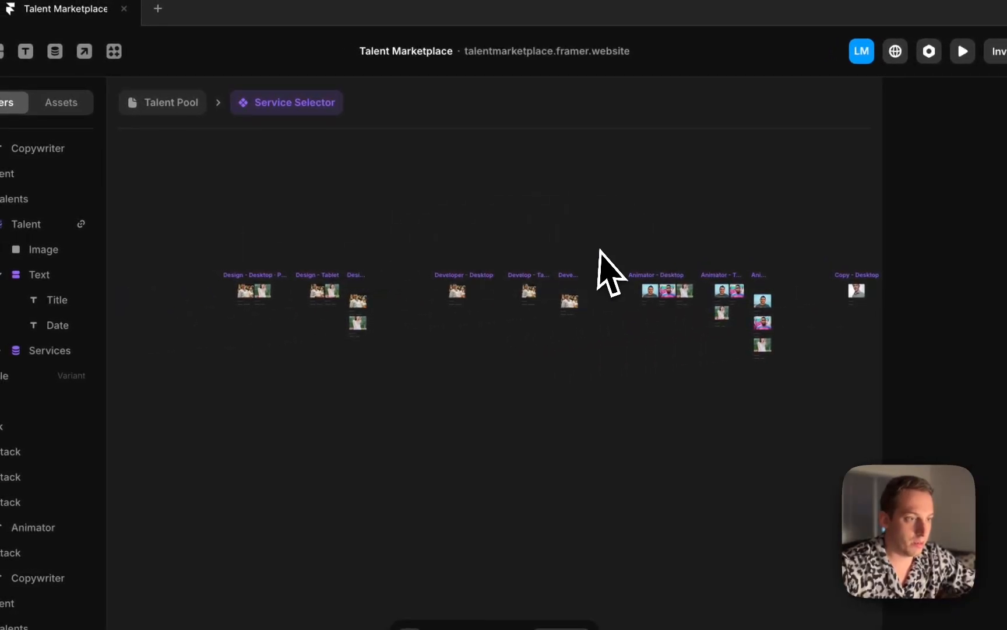
pyautogui.hscroll(4, 693, 245)
pyautogui.moveTo(634, 247); pyautogui.dragTo(874, 246)
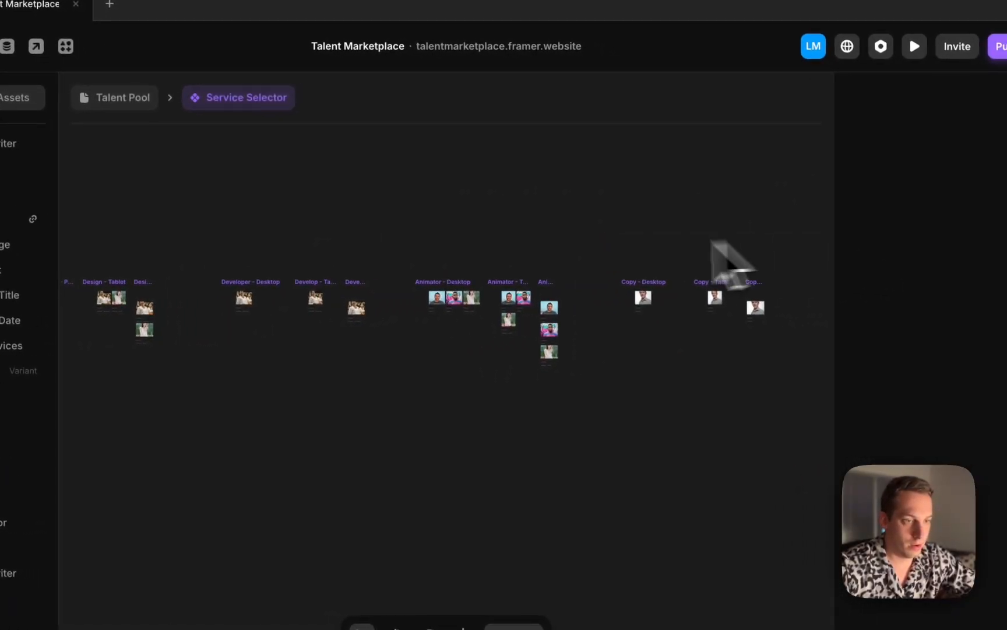
pyautogui.scroll(3, 201, 295)
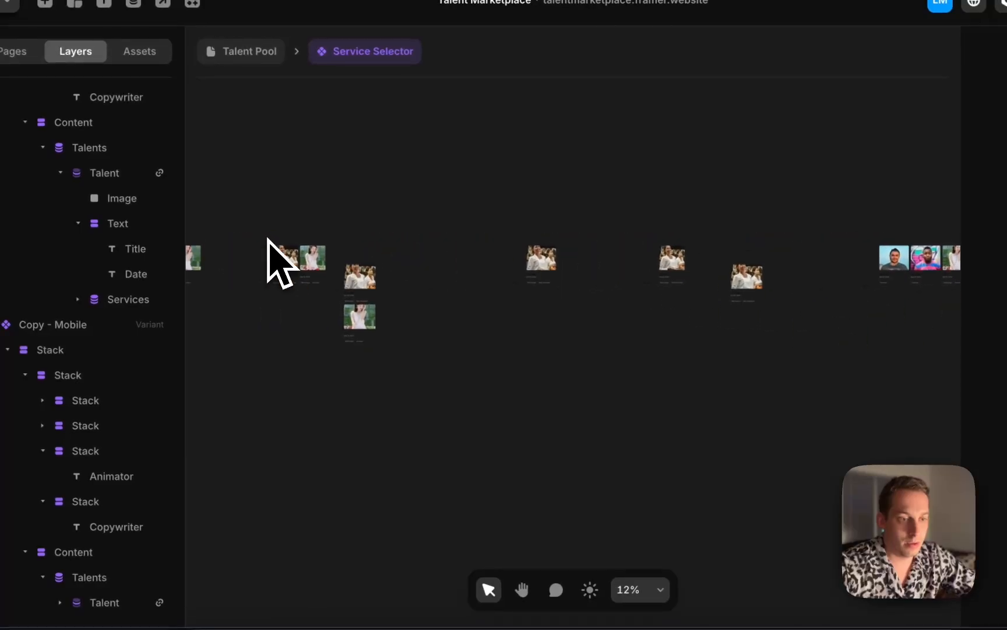
pyautogui.hscroll(-5, 207, 292)
pyautogui.scroll(10, 343, 247)
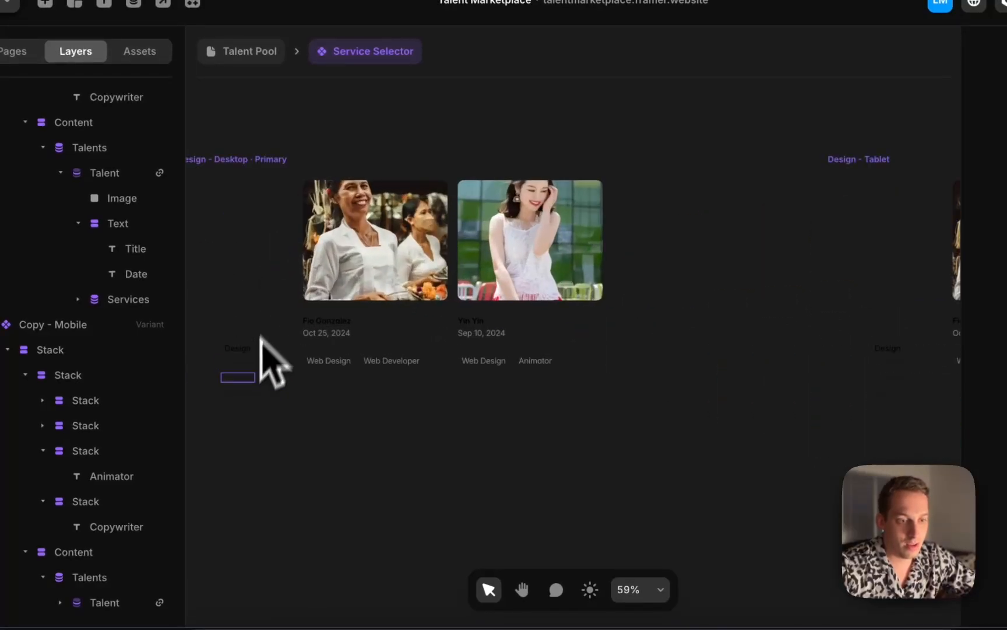
pyautogui.click(237, 348)
pyautogui.scroll(5, 243, 354)
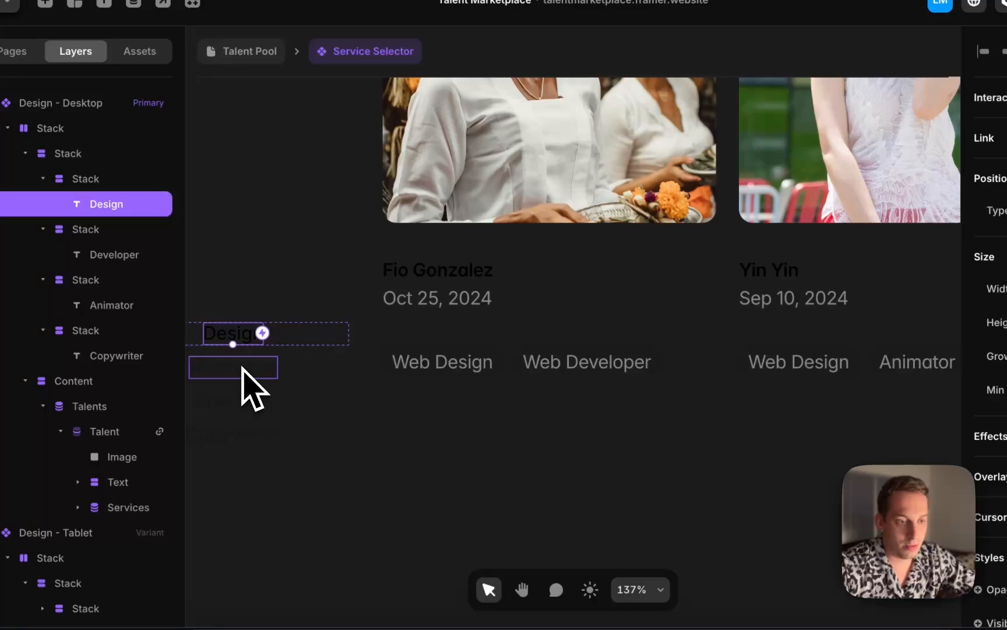
# In the Design - Desktop variant, give the Design label a click transition that sets the variant to Design - Desktop
pyautogui.click(244, 370)
pyautogui.click(247, 401)
pyautogui.click(250, 438)
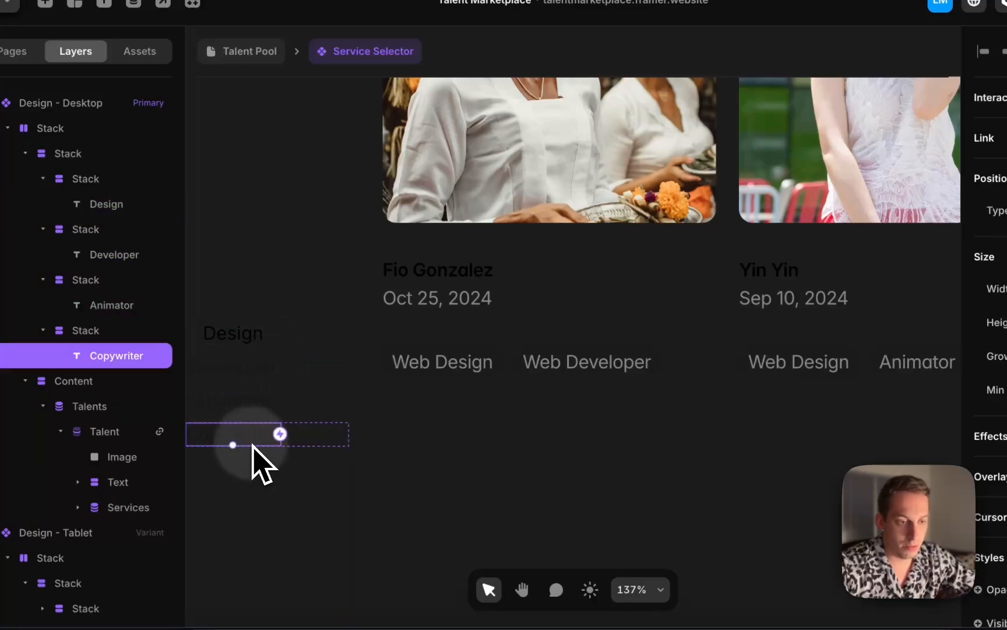
pyautogui.click(255, 397)
pyautogui.click(255, 365)
pyautogui.click(248, 332)
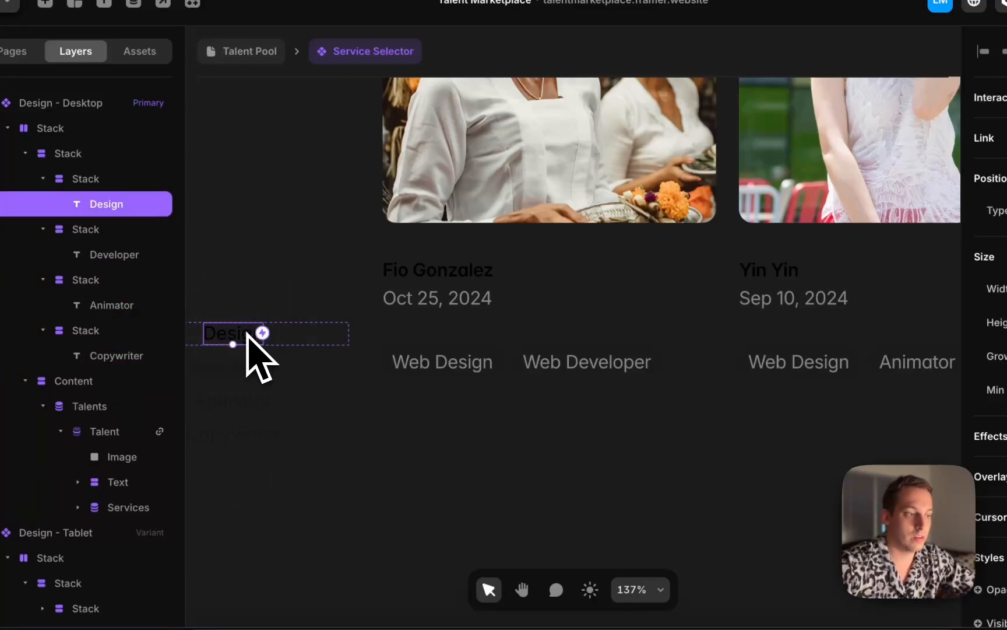
pyautogui.scroll(-4, 247, 332)
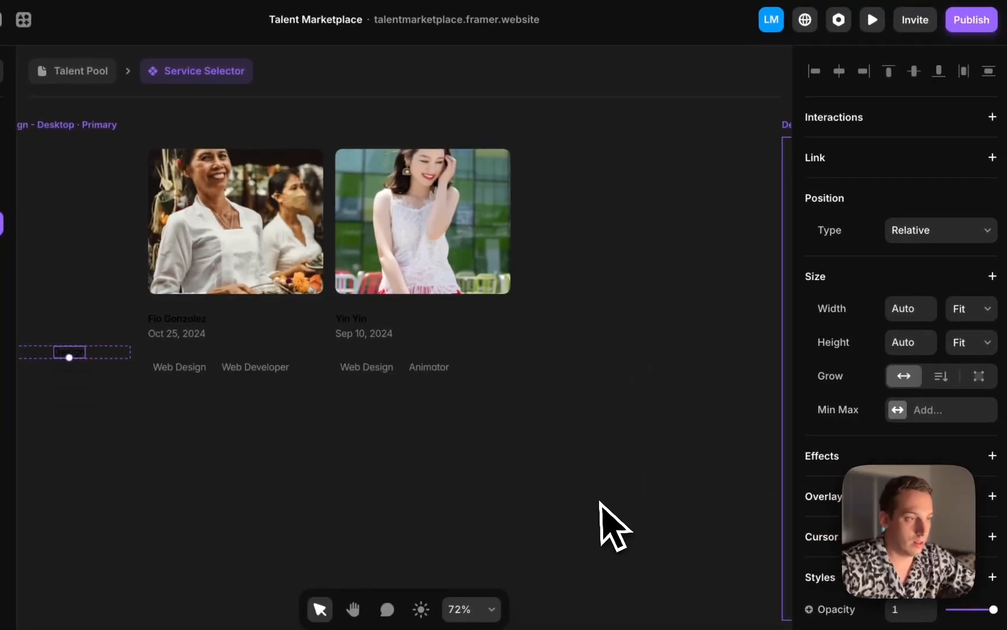
pyautogui.click(989, 118)
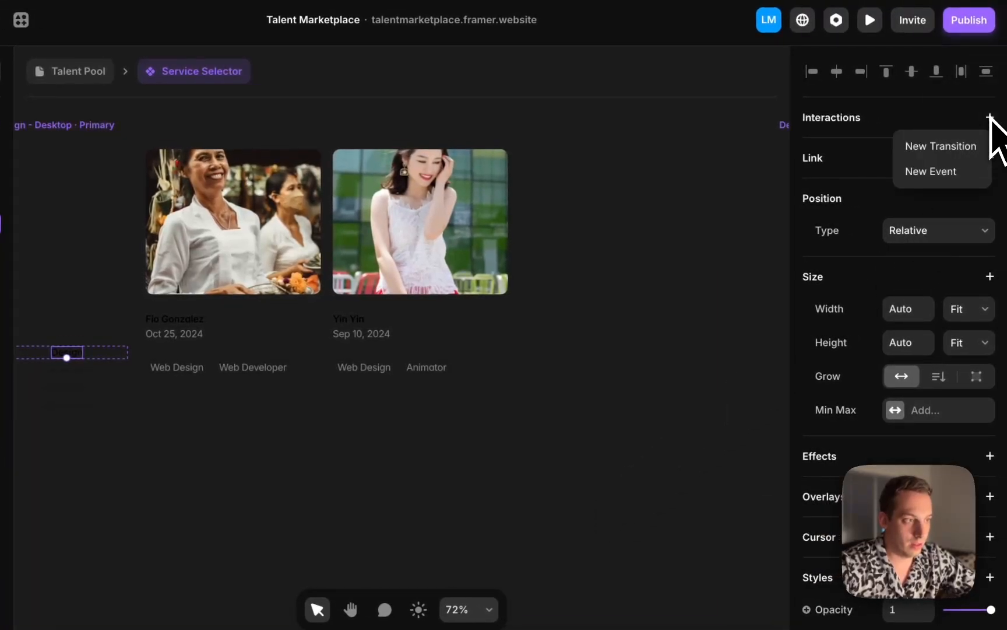
pyautogui.click(941, 146)
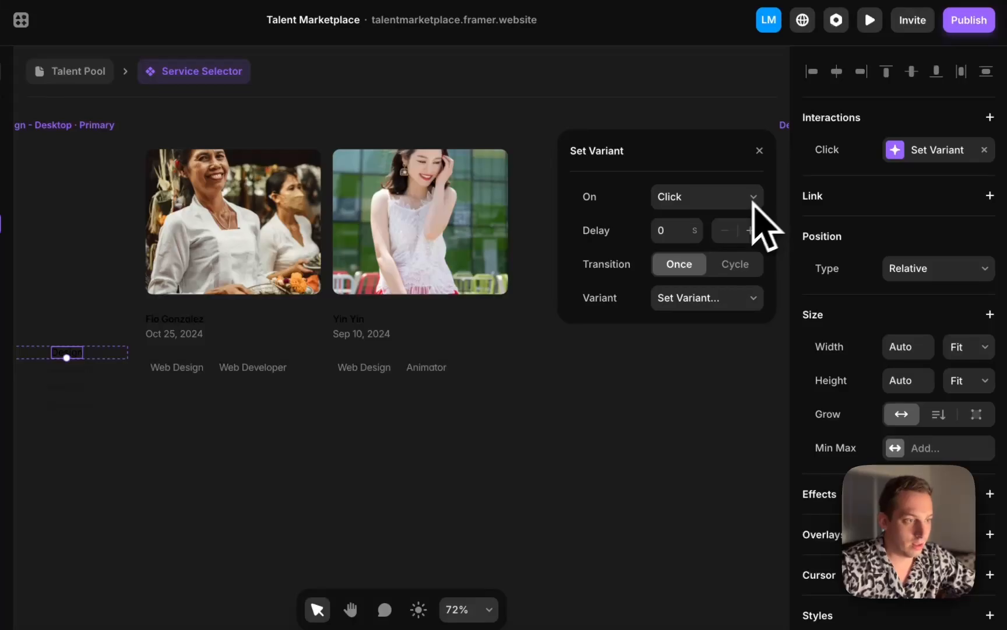
pyautogui.click(735, 299)
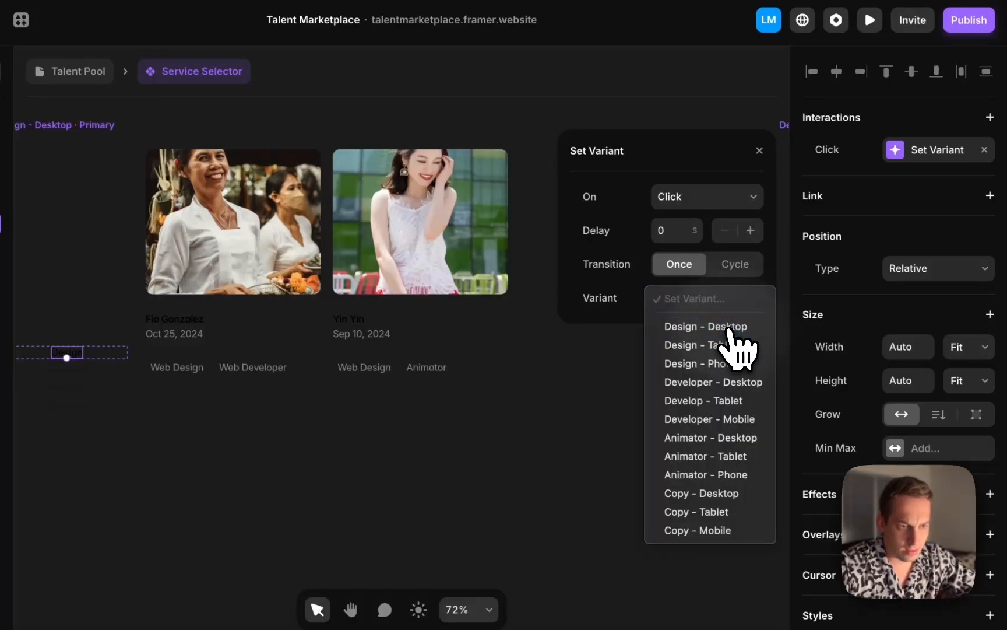
pyautogui.click(731, 330)
# Add a click transition to the Developer label that sets the variant to Developer - Desktop
pyautogui.click(70, 374)
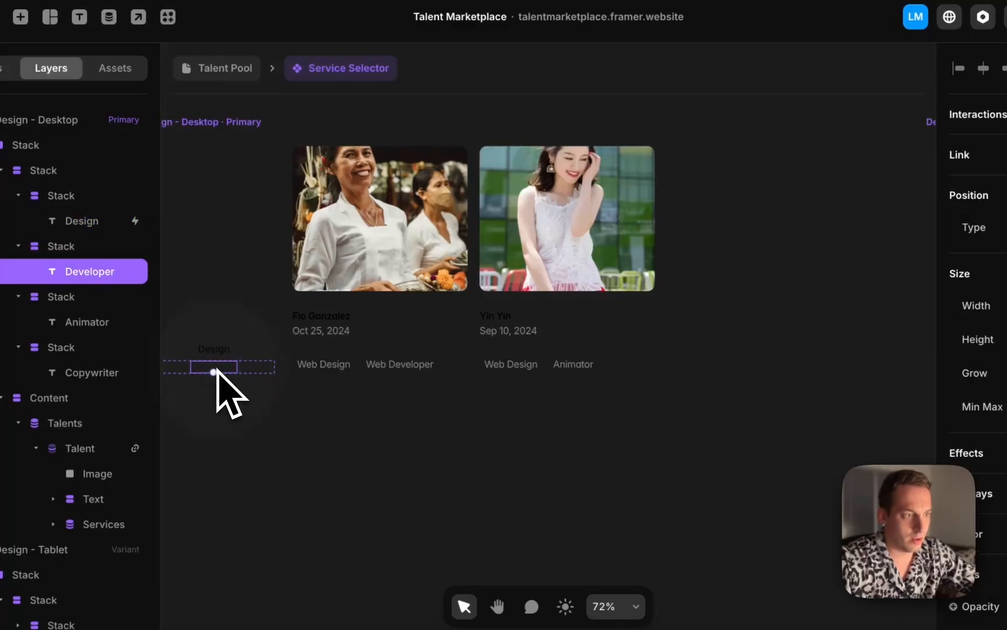
pyautogui.click(993, 133)
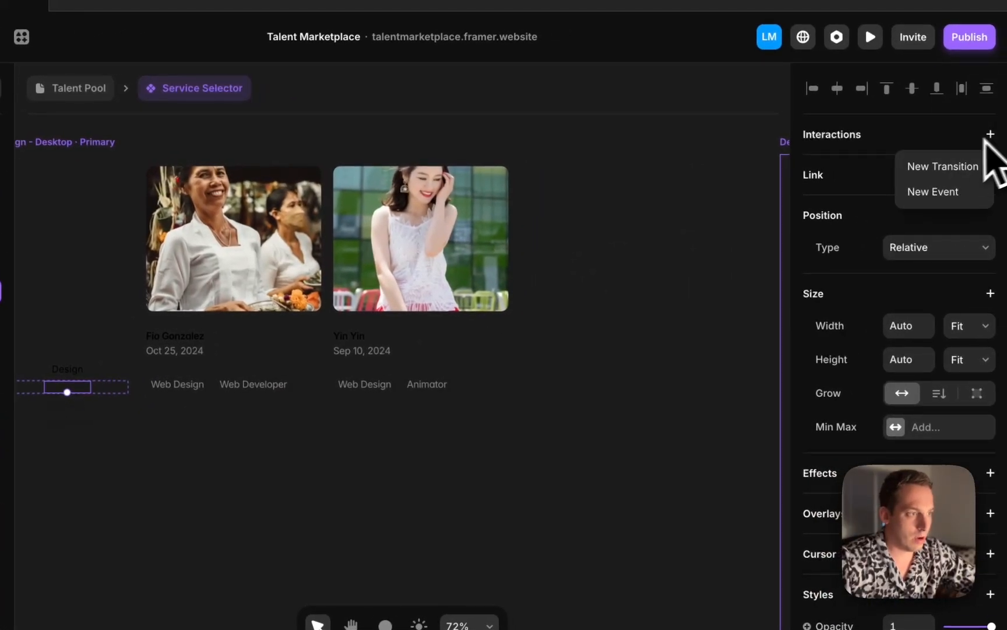
pyautogui.click(947, 166)
pyautogui.click(708, 315)
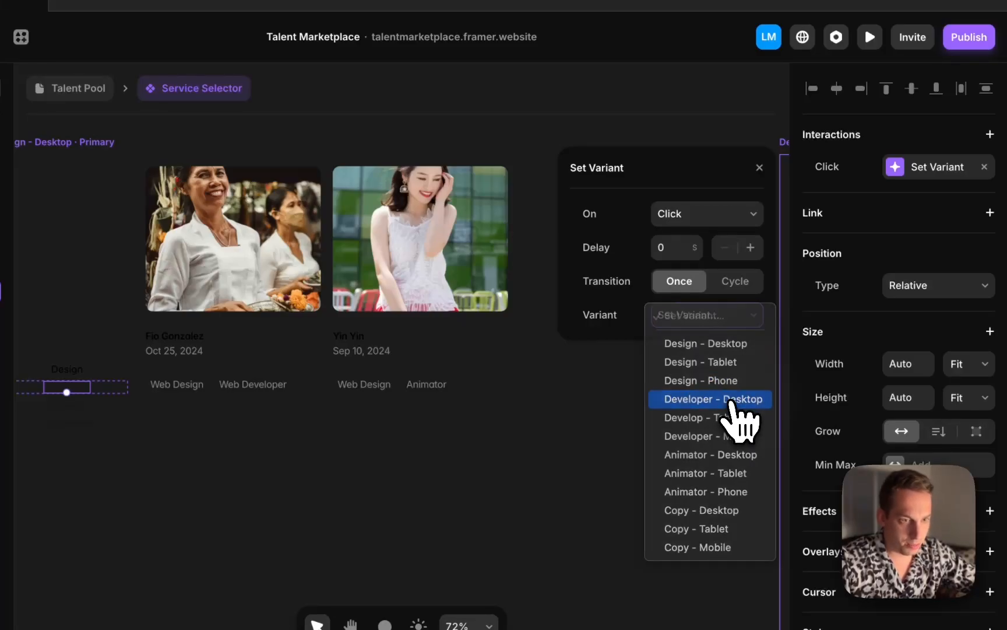
pyautogui.click(730, 400)
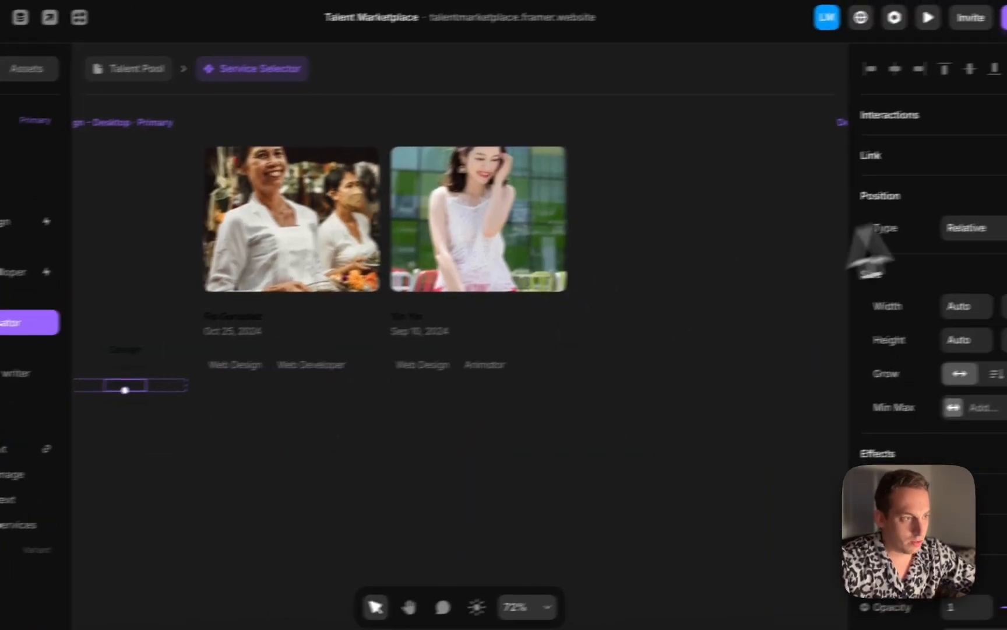
# Add a click transition to the Animator label that sets the variant to Animator - Desktop
pyautogui.click(1006, 104)
pyautogui.click(940, 156)
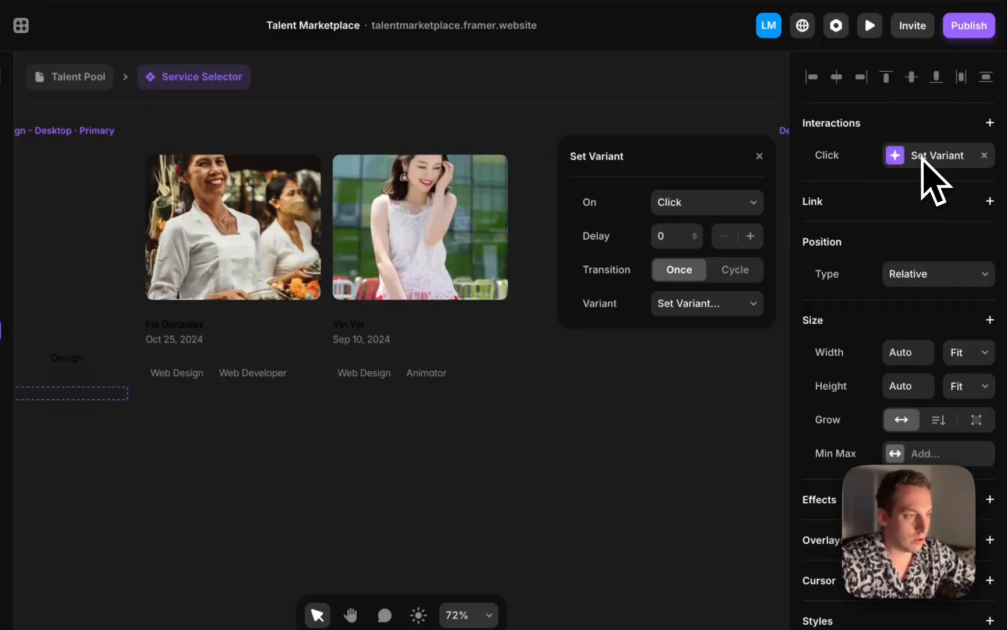
pyautogui.click(712, 303)
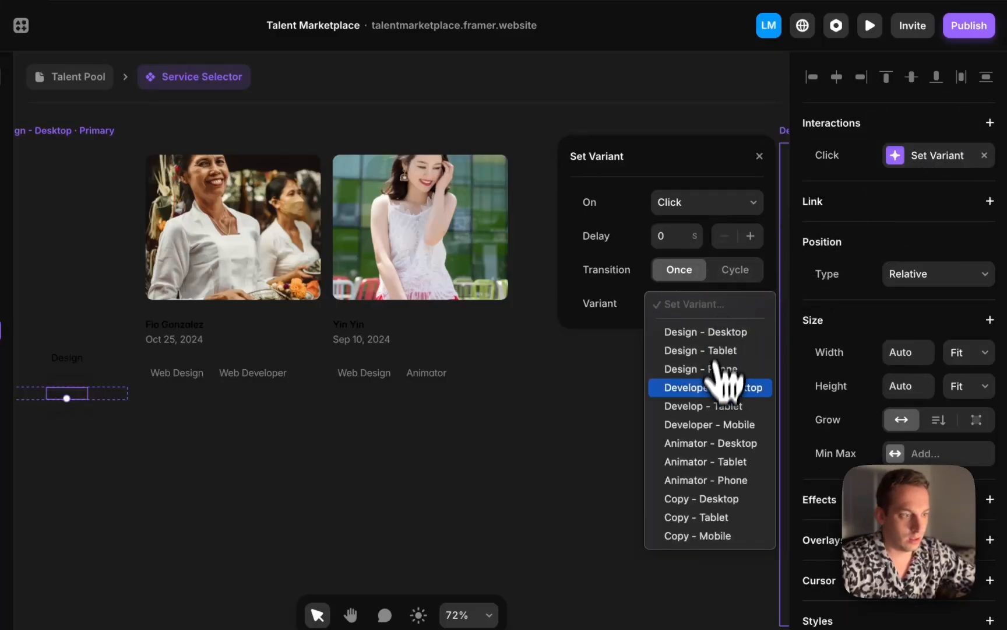
pyautogui.click(715, 449)
# Add a click transition to the Copywriter label that sets the variant to Copy - Desktop
pyautogui.scroll(5, 84, 440)
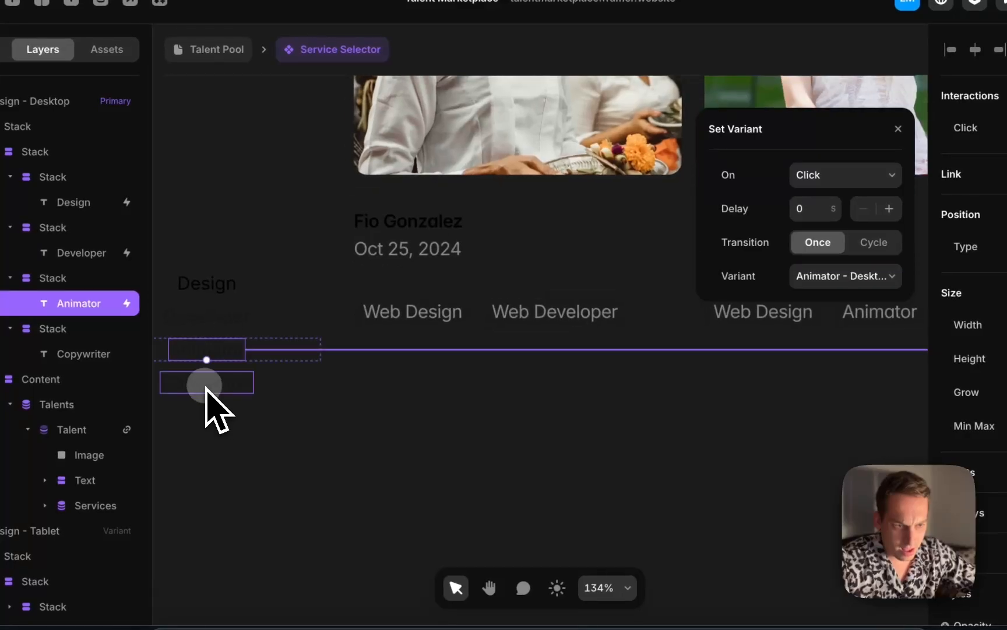
pyautogui.click(205, 388)
pyautogui.click(913, 125)
pyautogui.click(933, 153)
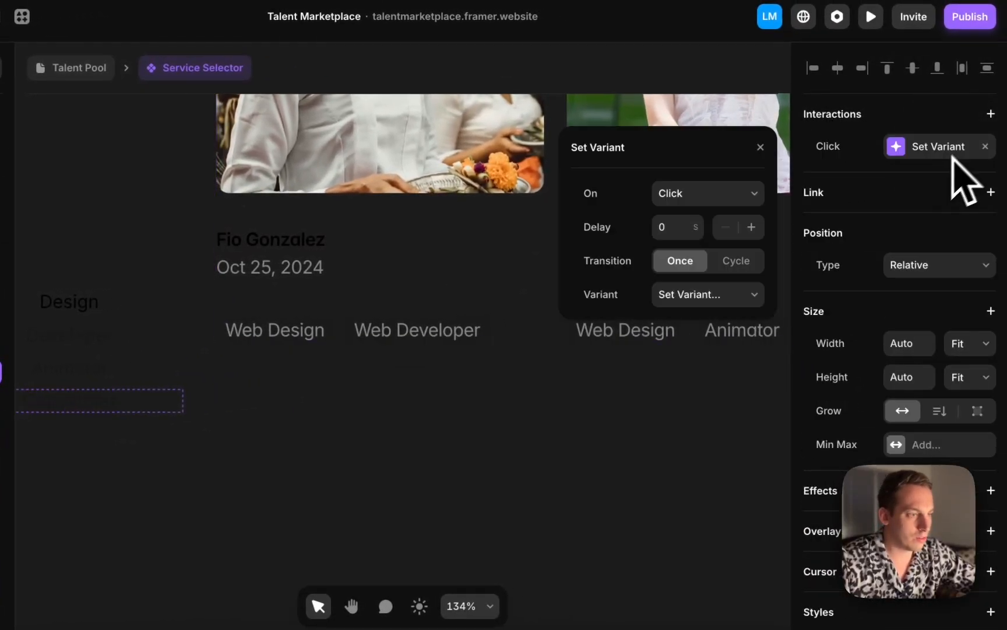
pyautogui.click(701, 302)
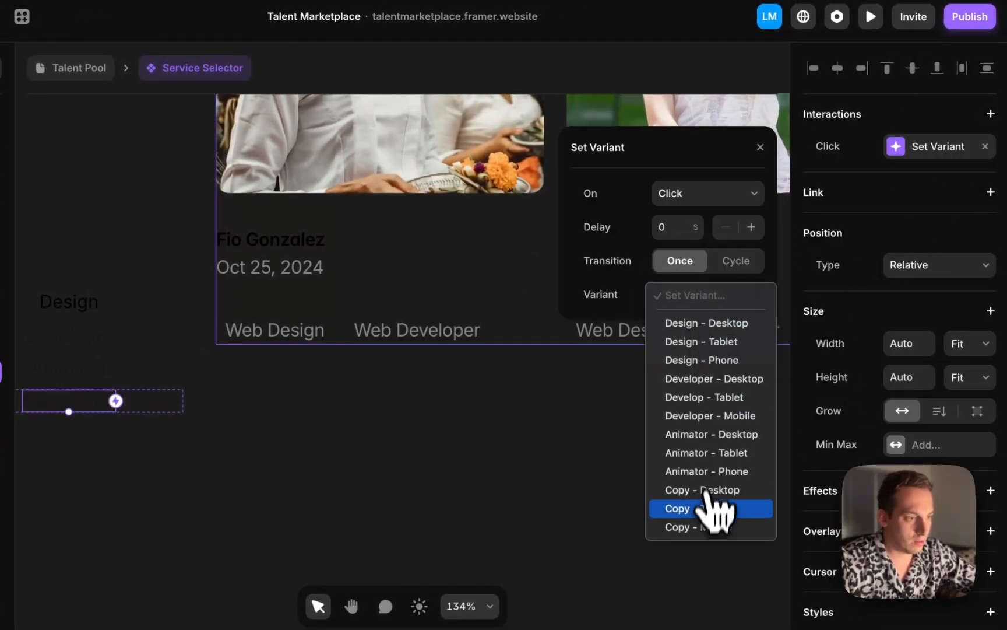
pyautogui.click(715, 489)
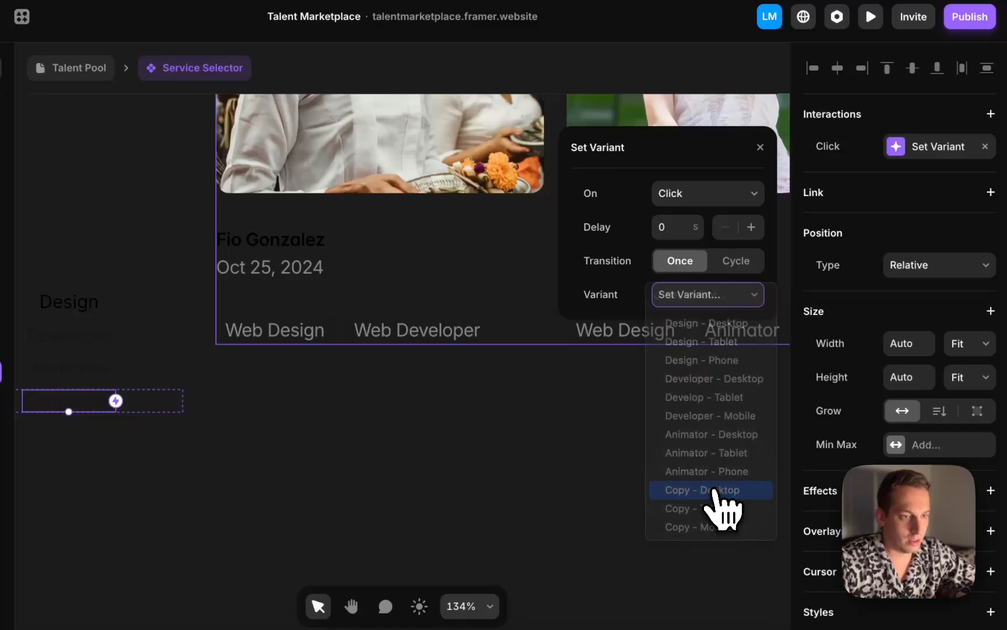
# In the Design - Tablet variant, change the Design label's transition target to Design - Tablet
pyautogui.scroll(-5, 396, 390)
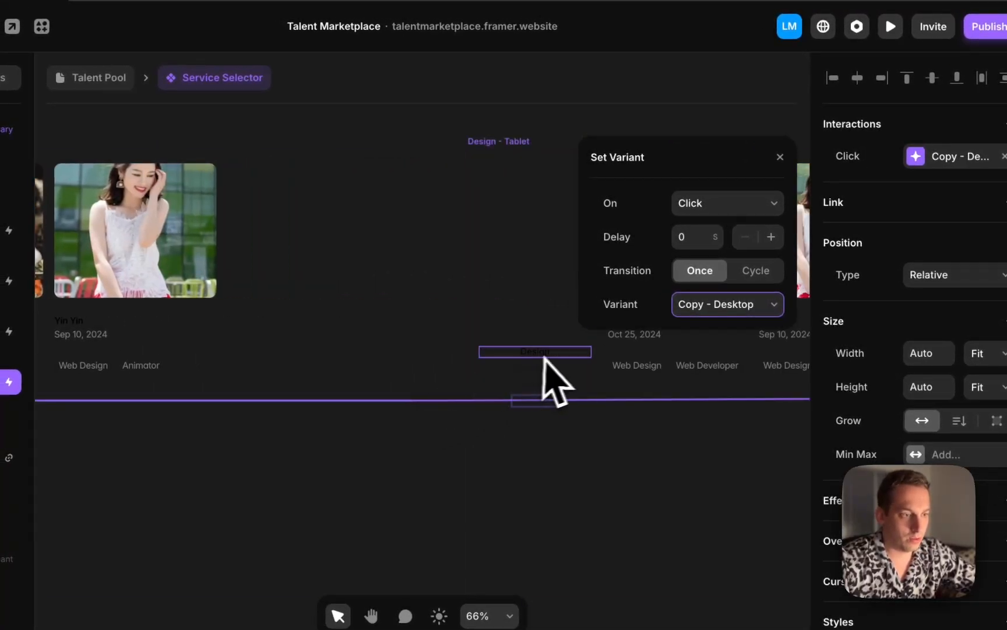
pyautogui.click(549, 359)
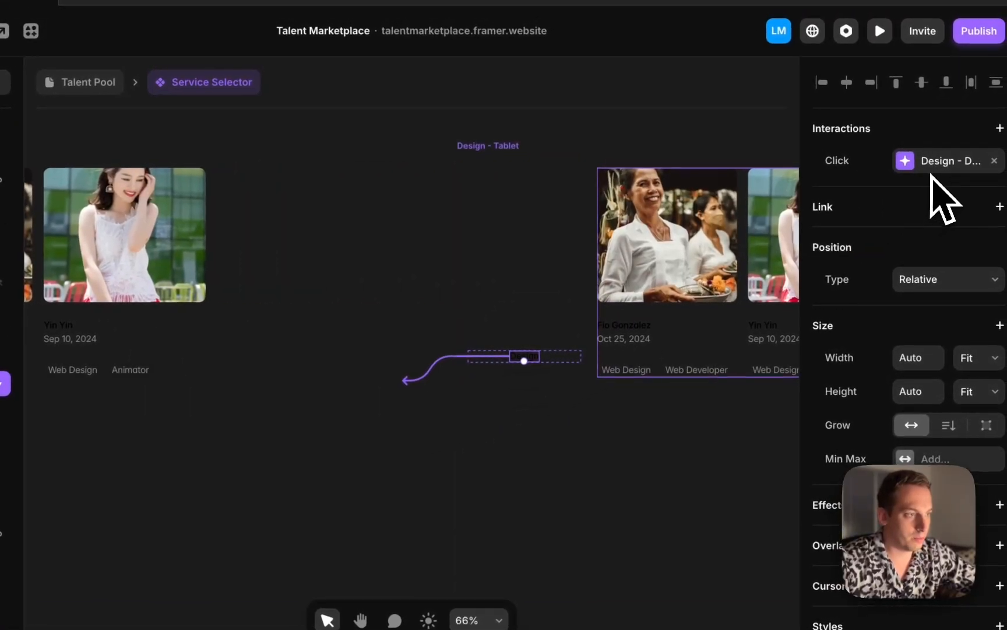
pyautogui.hscroll(4, 551, 247)
pyautogui.click(933, 164)
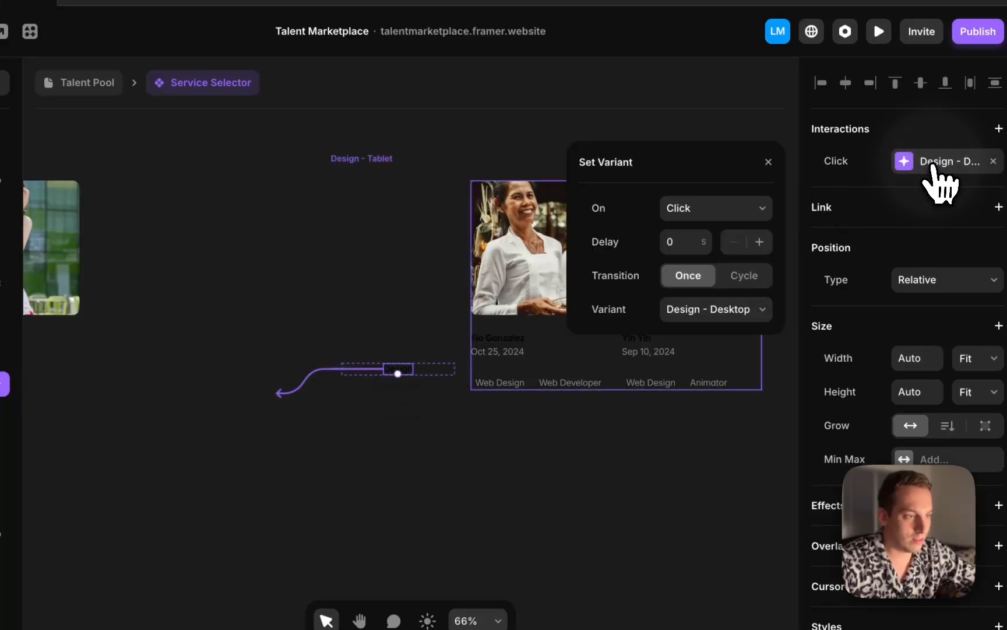
pyautogui.click(732, 310)
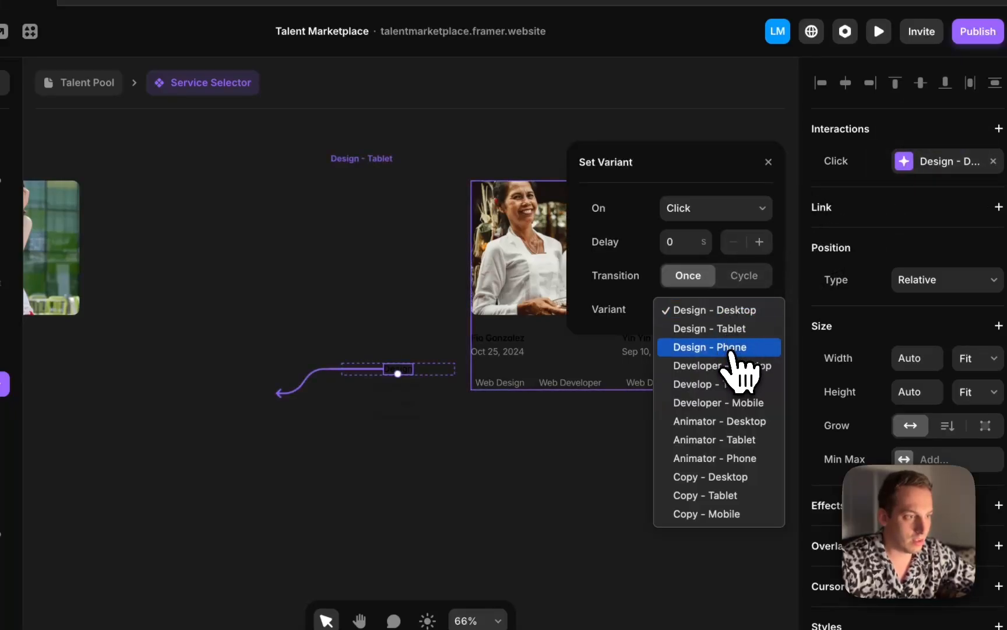
pyautogui.click(734, 335)
# Change the tablet Developer label's transition target to Develop - Tablet
pyautogui.click(398, 387)
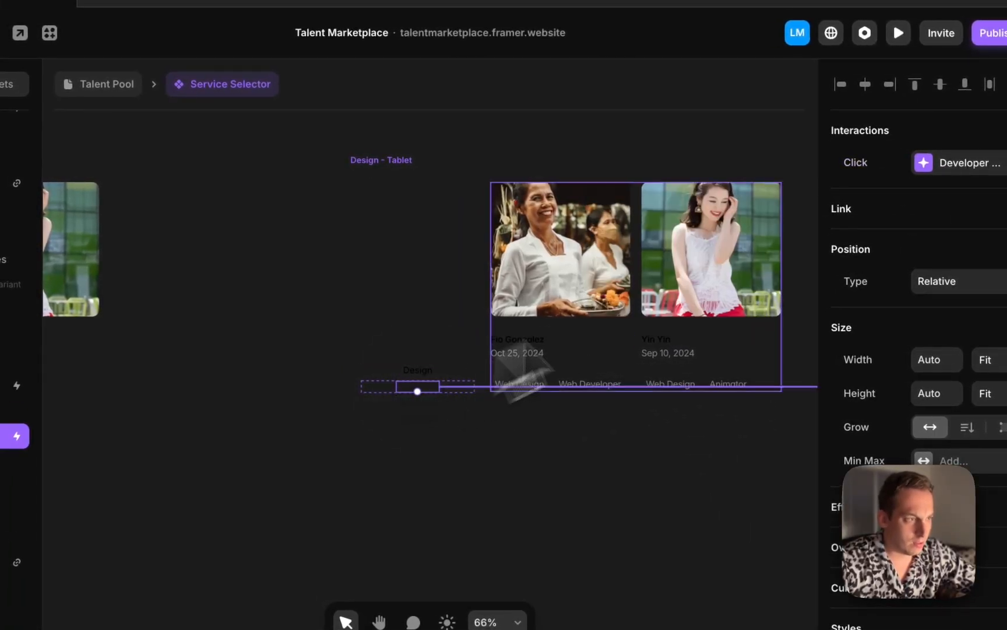
pyautogui.click(935, 160)
pyautogui.click(736, 315)
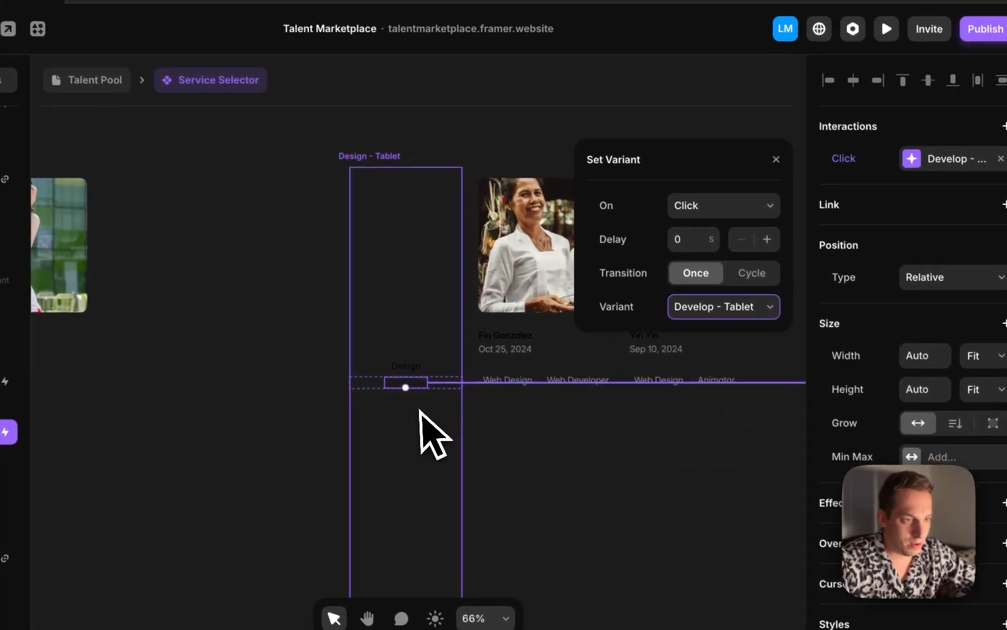
# Change the tablet Animator label's transition target to Animator - Tablet
pyautogui.click(404, 405)
pyautogui.click(929, 168)
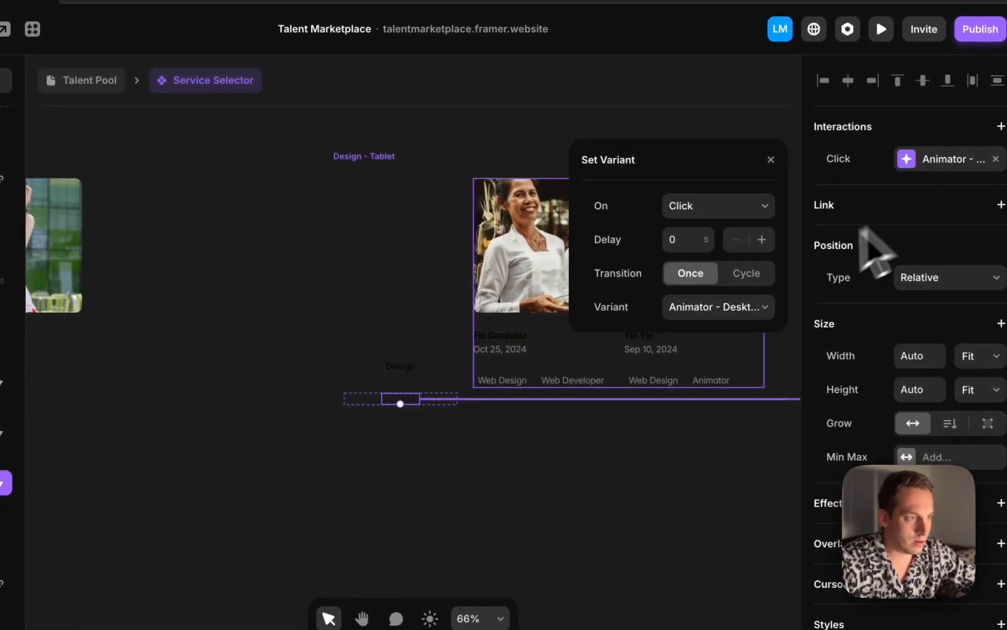
pyautogui.click(739, 309)
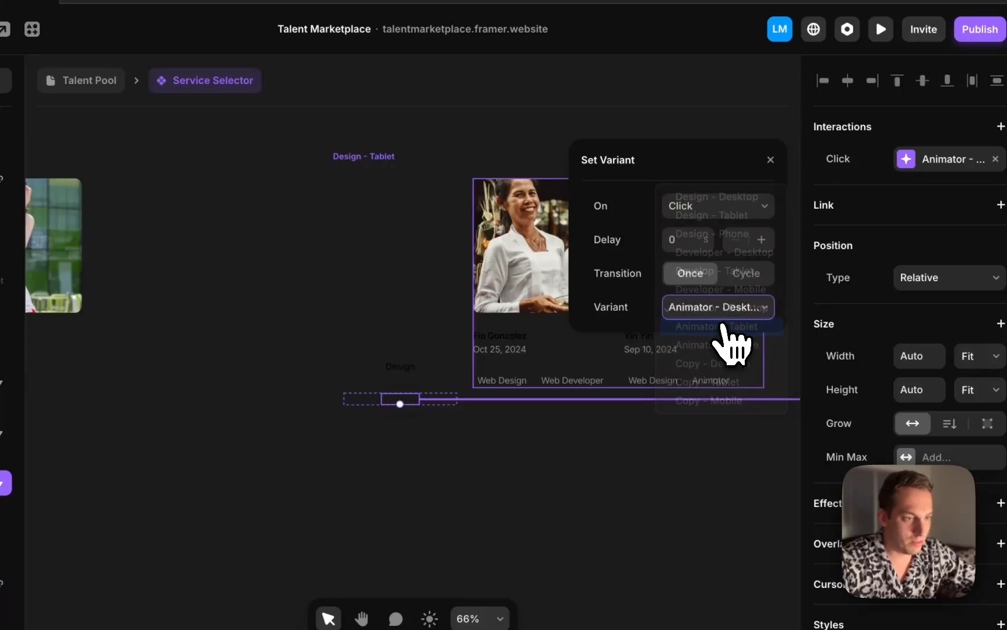
# Change the tablet Copywriter label's transition target to Copy - Tablet
pyautogui.click(403, 417)
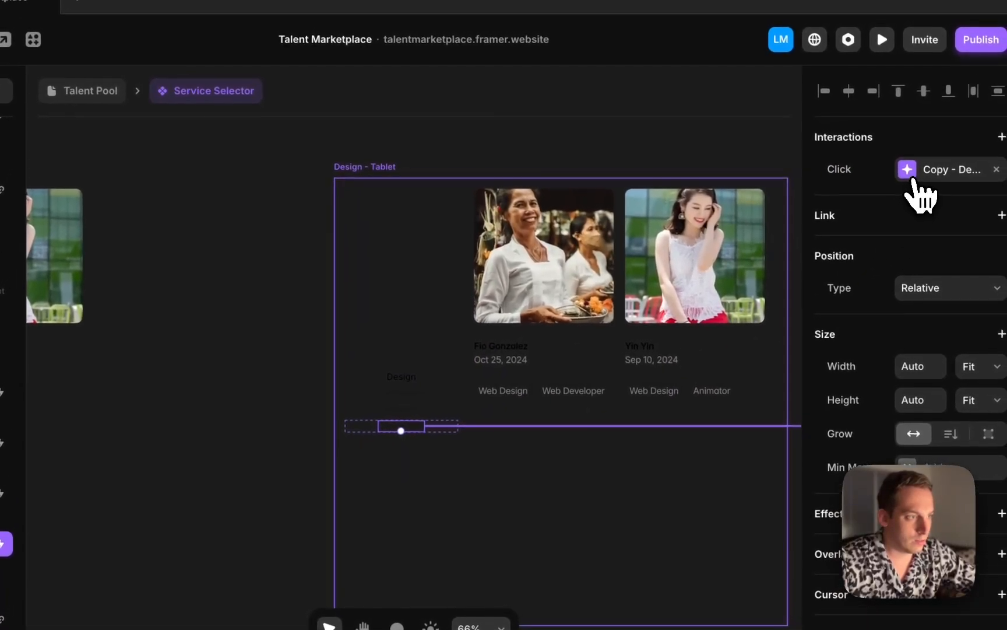
pyautogui.click(913, 181)
pyautogui.click(726, 318)
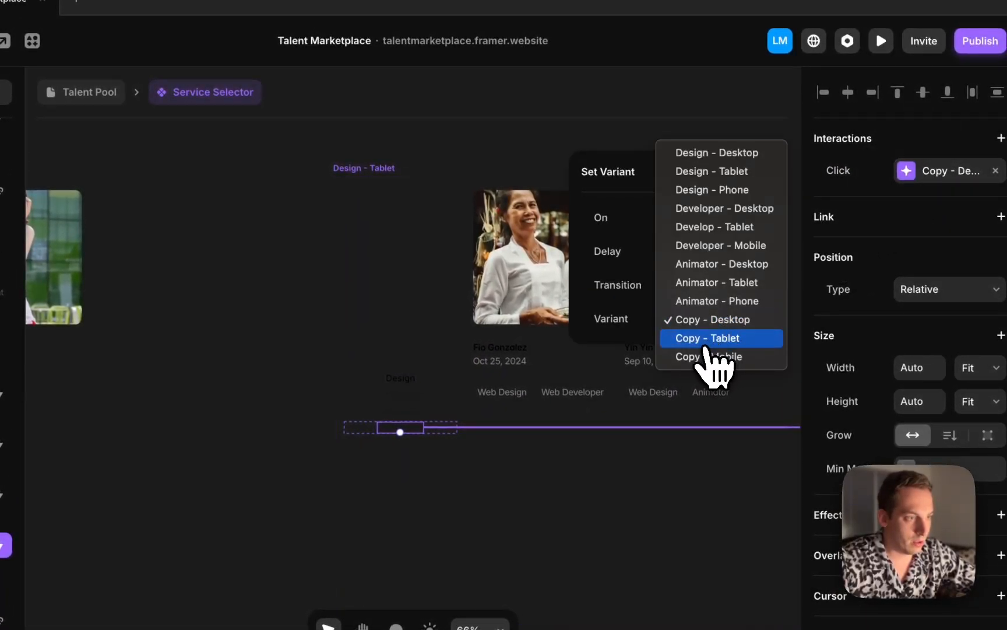
pyautogui.click(706, 343)
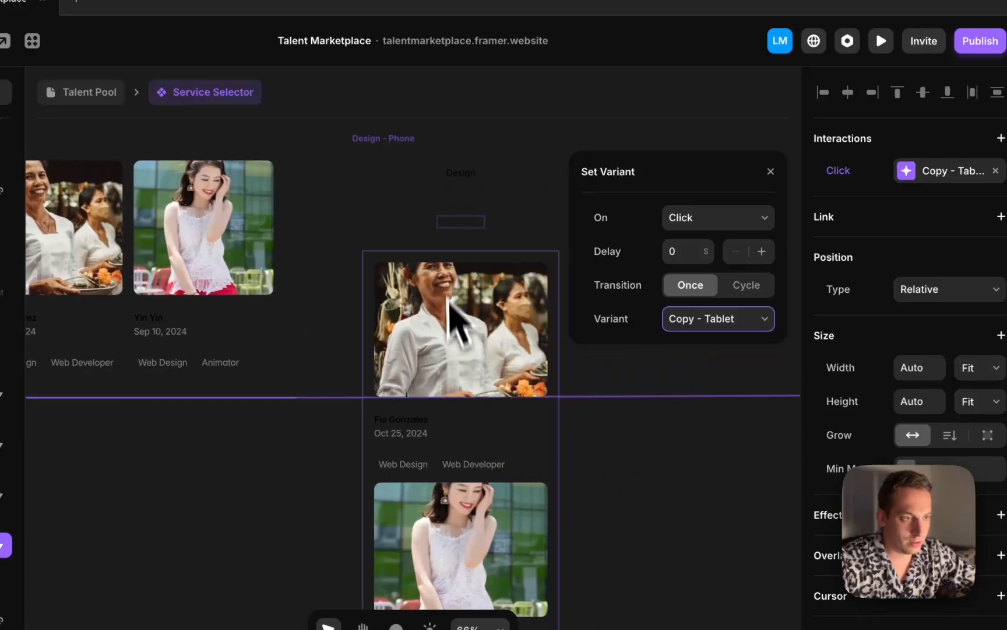
# In the Design - Phone variant, change the Design label's transition target to Design - Phone
pyautogui.click(466, 201)
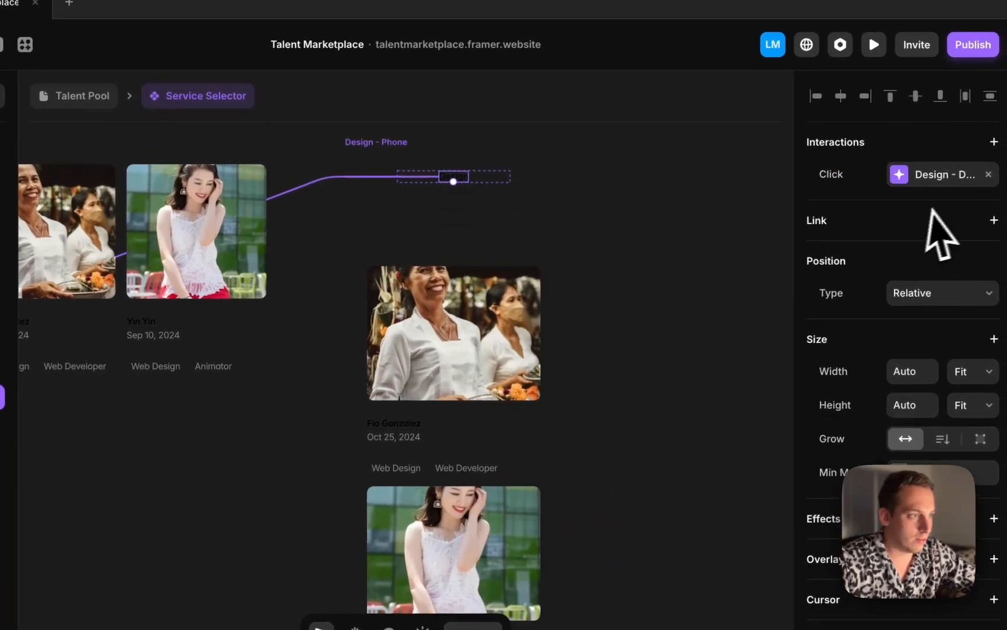
pyautogui.click(923, 176)
pyautogui.click(731, 330)
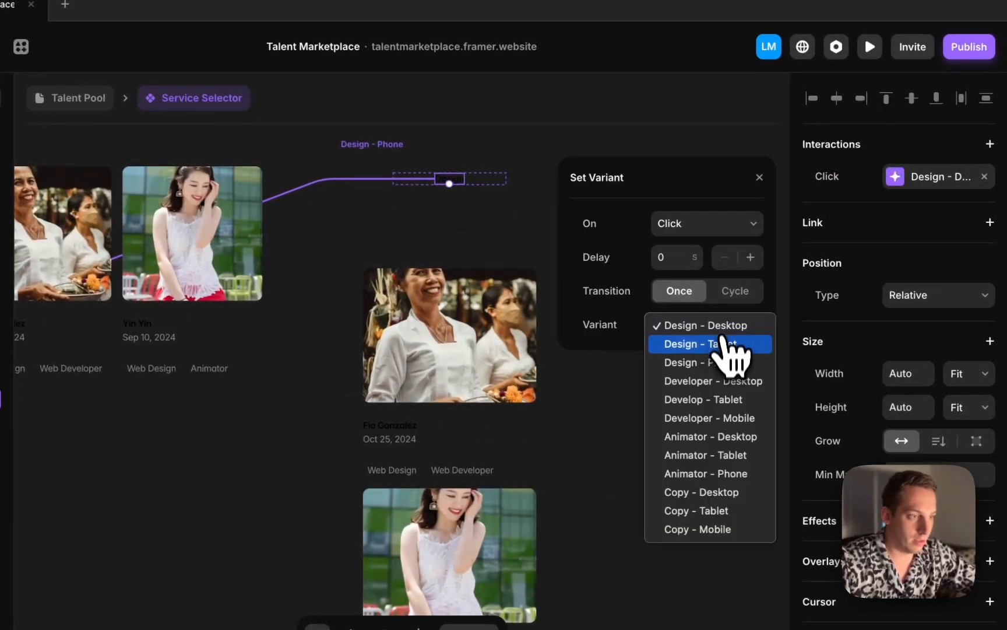
pyautogui.click(728, 362)
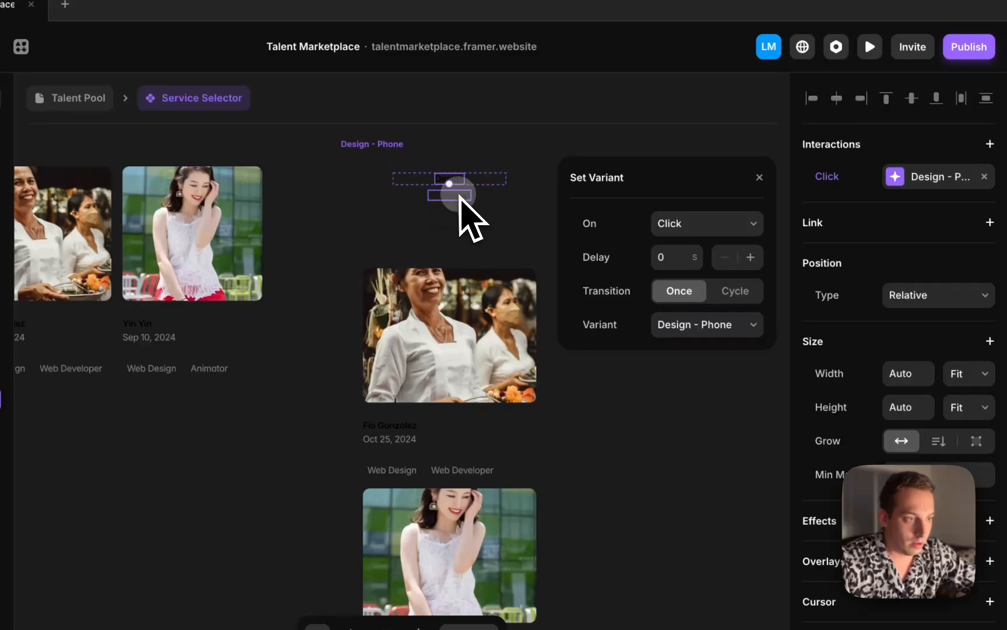
# Change the phone Developer label's transition target to Developer - Mobile
pyautogui.click(460, 197)
pyautogui.click(911, 175)
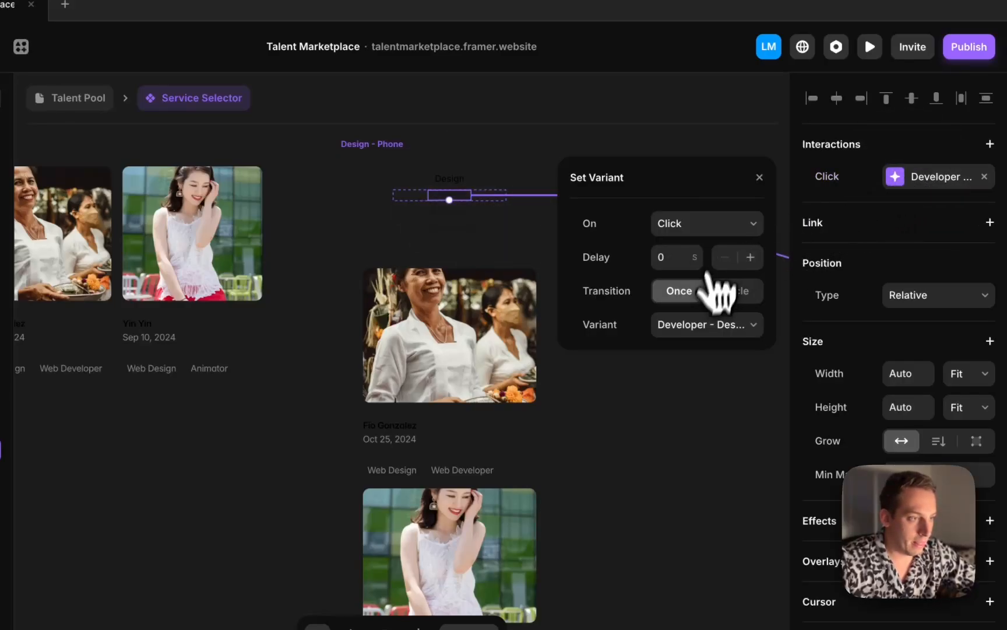
pyautogui.click(718, 326)
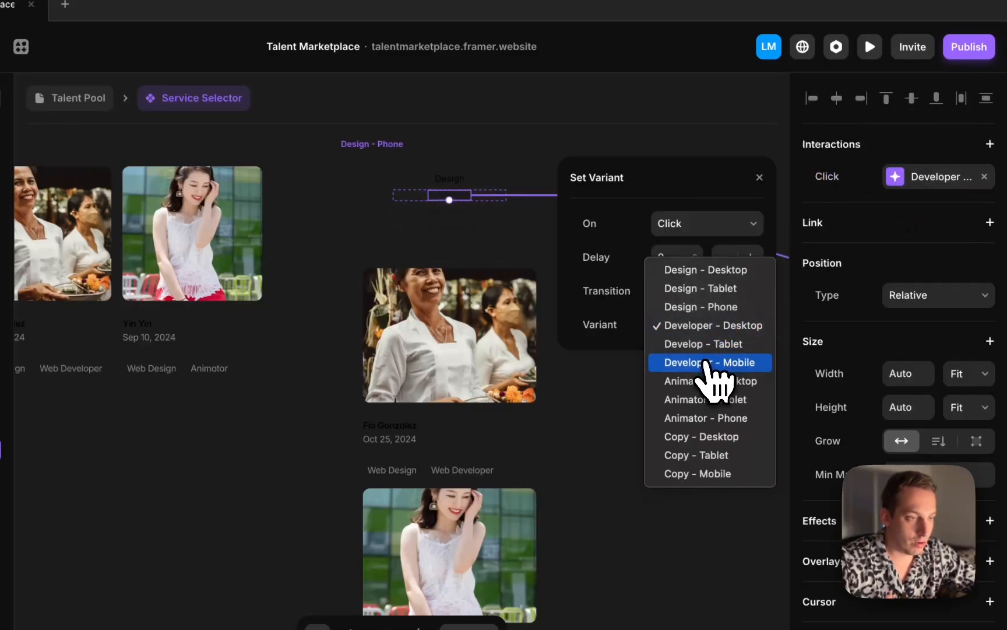
pyautogui.click(706, 362)
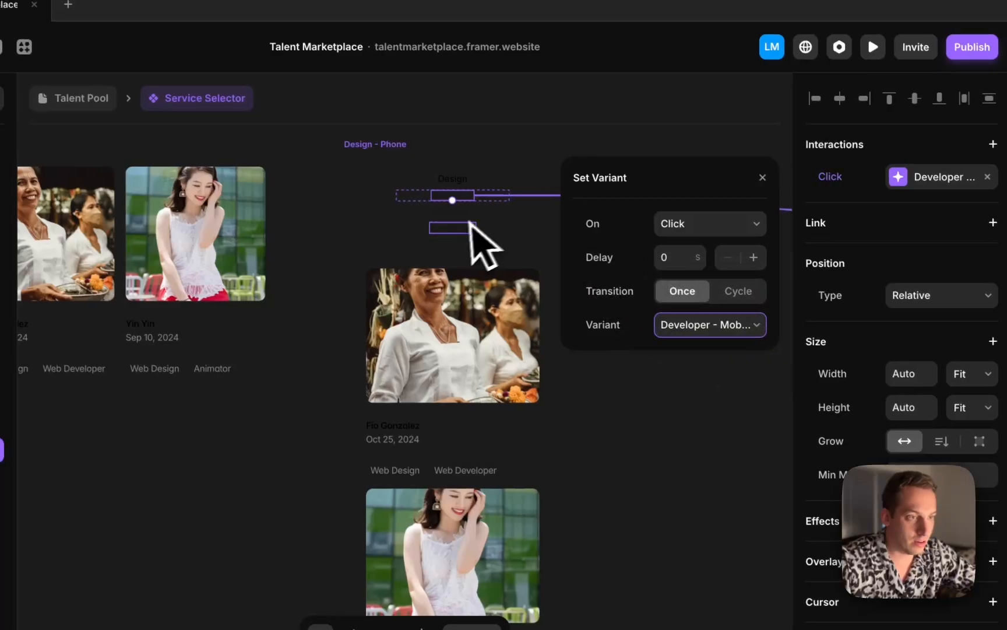
# In the Design - Phone variant, change the Animator label's transition target to Animator - Phone
pyautogui.scroll(5, 480, 241)
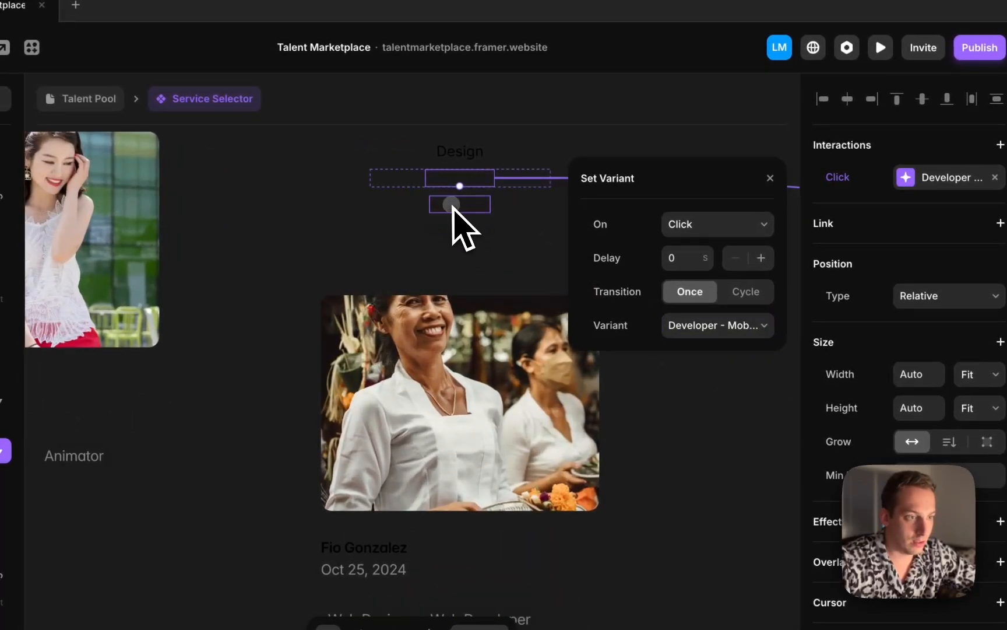
pyautogui.click(453, 205)
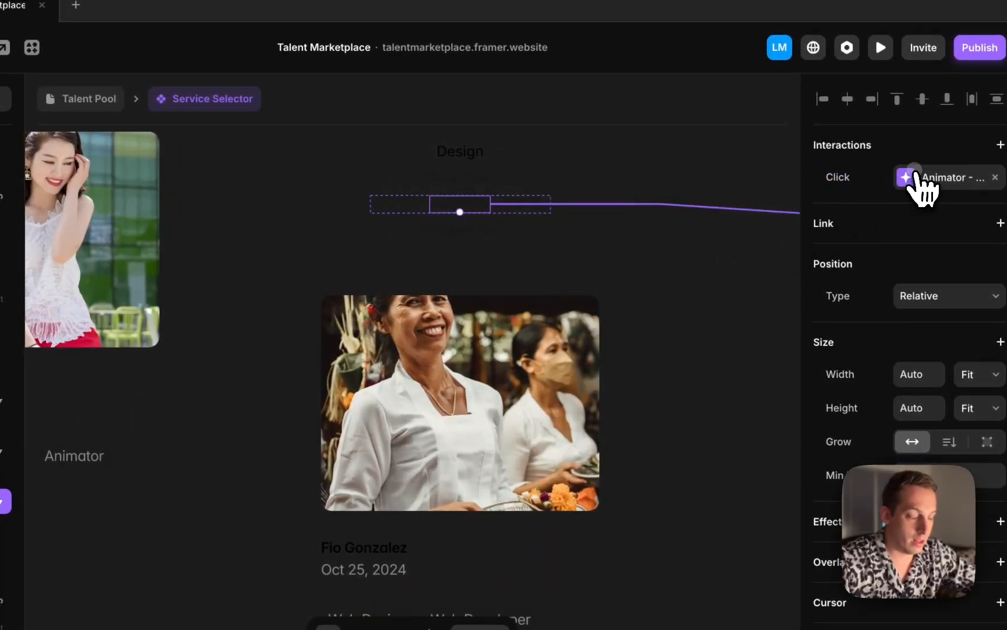
pyautogui.click(919, 178)
pyautogui.click(736, 325)
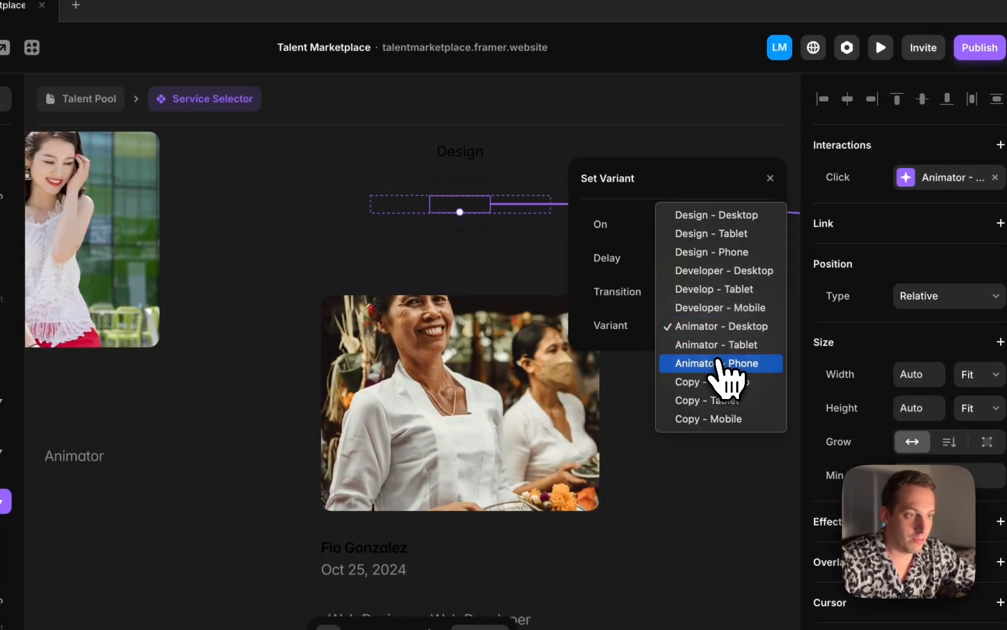
pyautogui.click(718, 362)
# Change the phone Copywriter label's transition target to Copy - Mobile
pyautogui.click(513, 232)
pyautogui.click(910, 185)
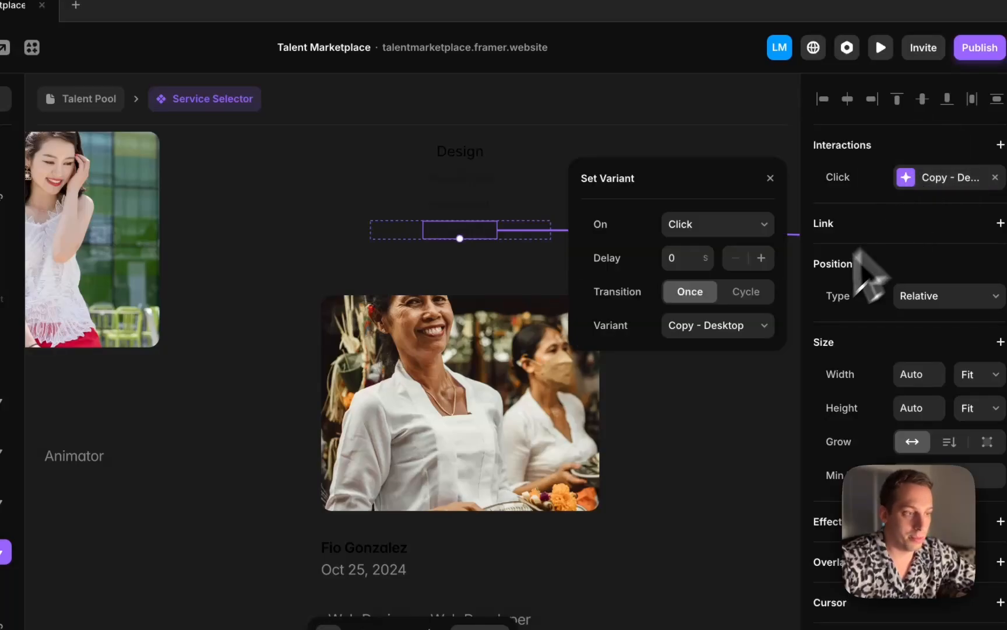
pyautogui.click(758, 327)
pyautogui.click(722, 361)
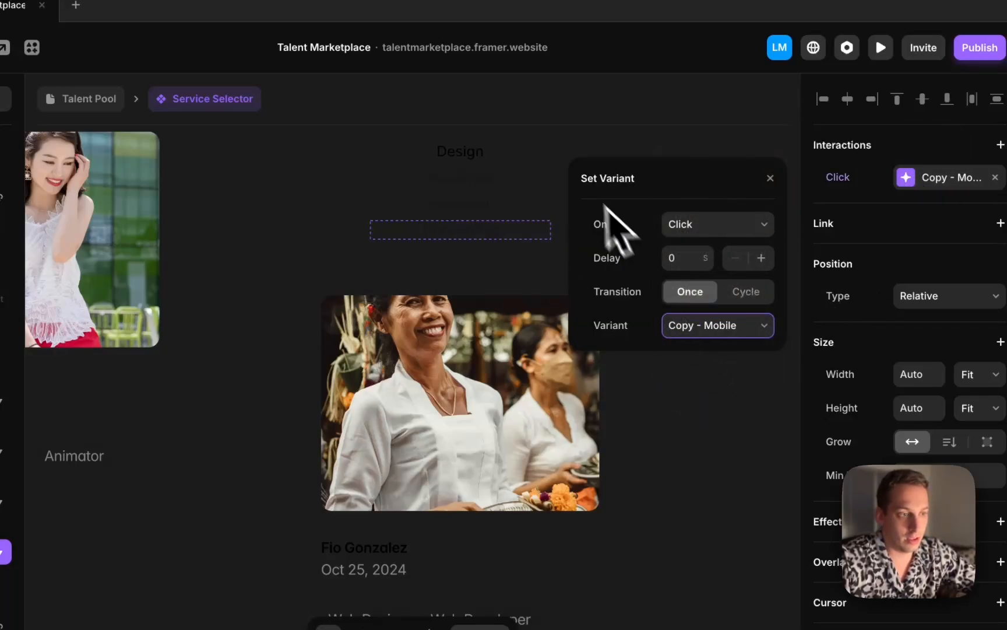
# Review the click interaction targets of each label in the Developer - Desktop variant
pyautogui.hscroll(5, 552, 177)
pyautogui.click(474, 188)
pyautogui.scroll(-5, 471, 188)
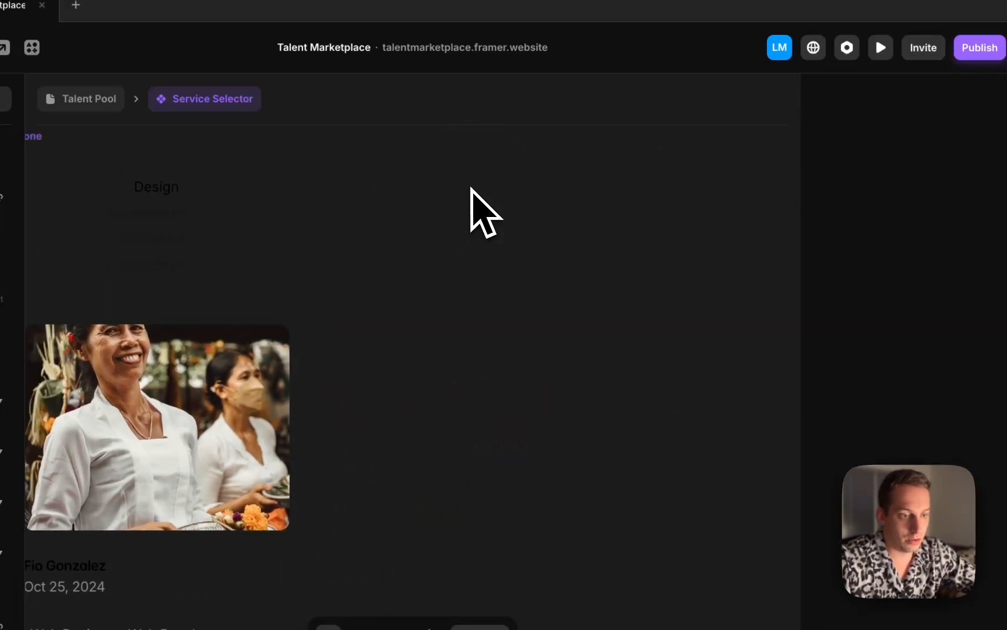
pyautogui.scroll(-3, 471, 190)
pyautogui.hscroll(3, 470, 192)
pyautogui.scroll(5, 470, 192)
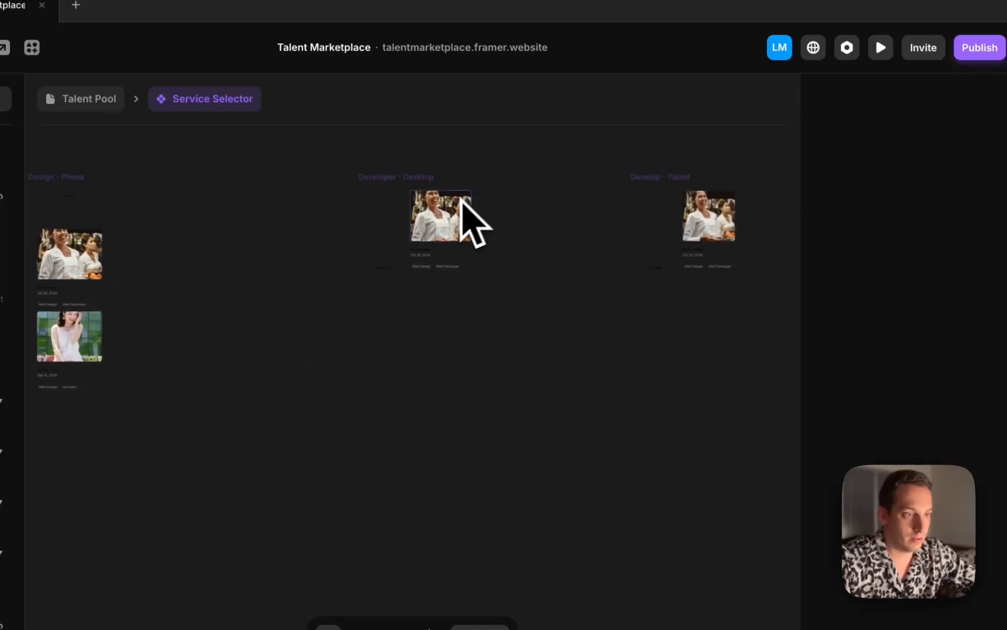
pyautogui.scroll(5, 413, 261)
pyautogui.click(410, 263)
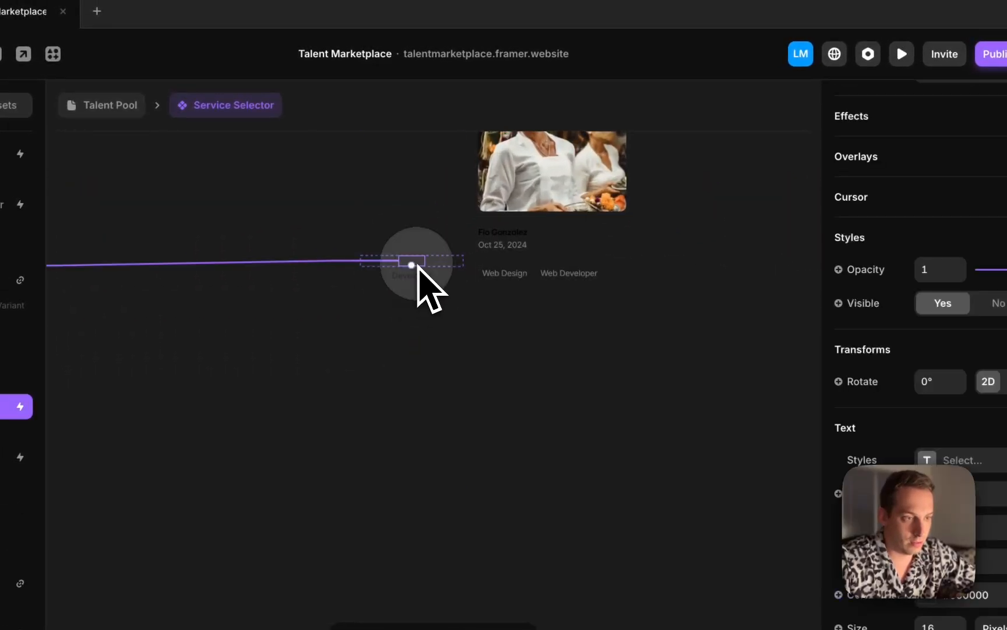
pyautogui.scroll(8, 949, 183)
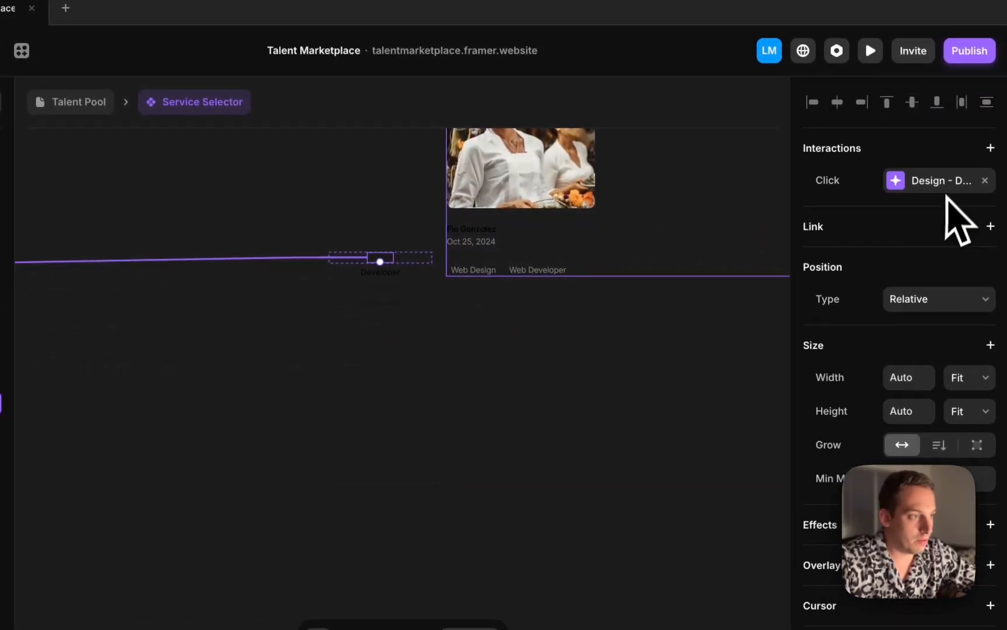
pyautogui.click(936, 187)
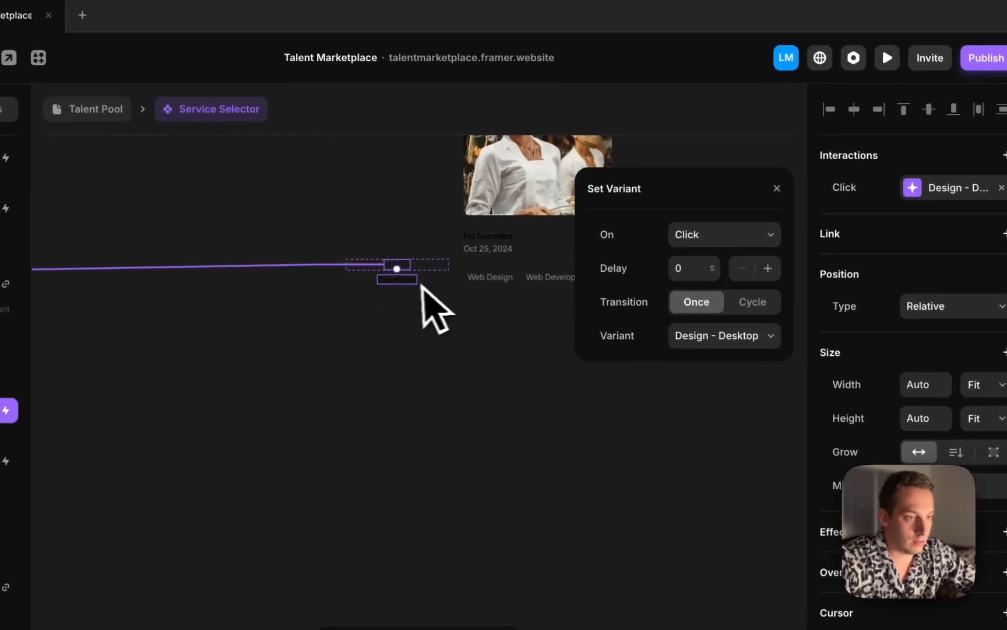
pyautogui.click(393, 273)
pyautogui.click(901, 189)
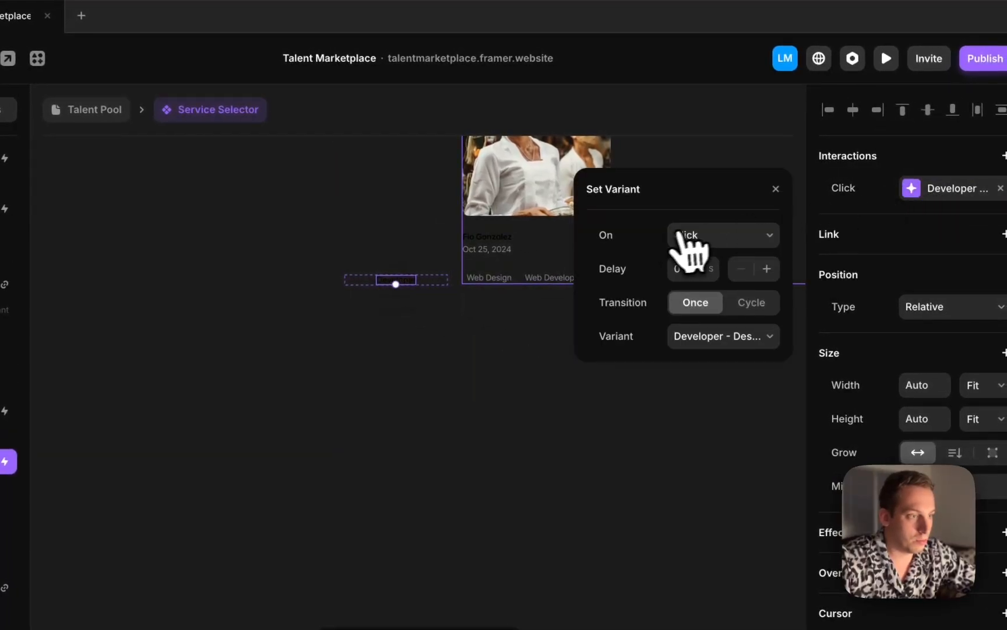
pyautogui.click(444, 289)
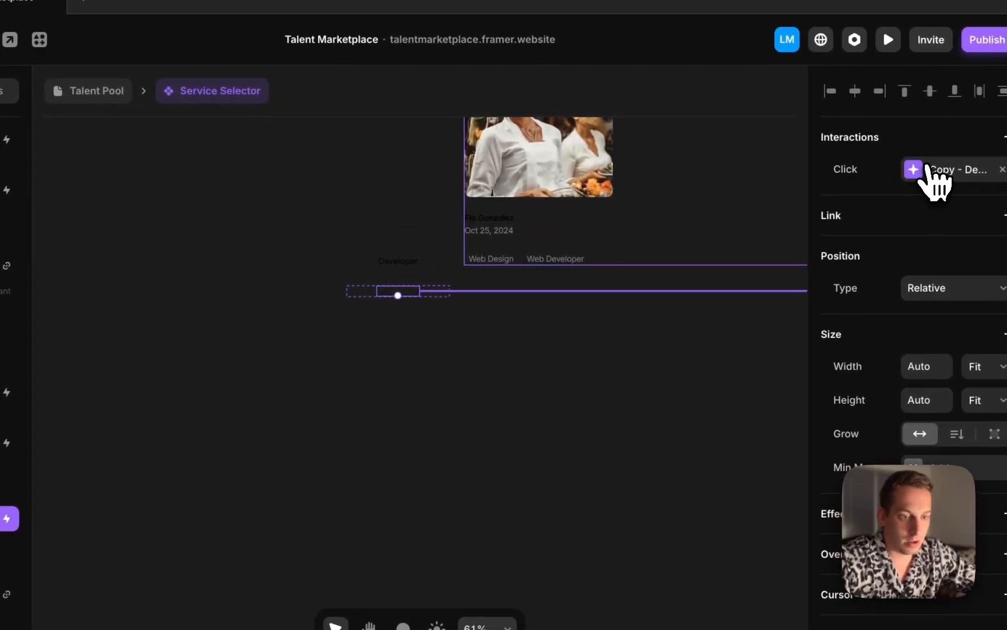
pyautogui.click(927, 168)
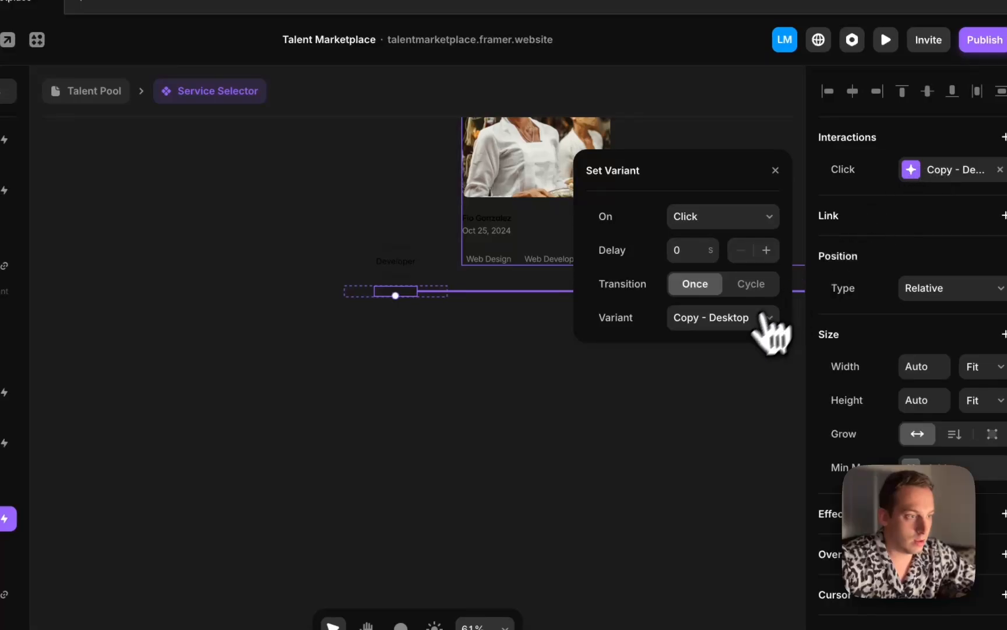
pyautogui.click(406, 299)
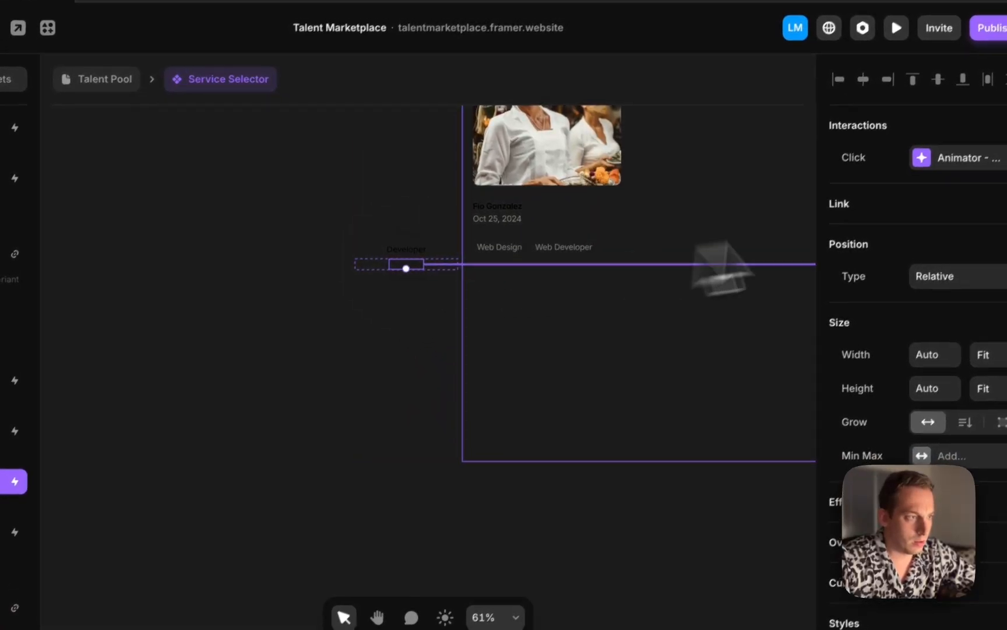
pyautogui.click(971, 161)
pyautogui.click(350, 308)
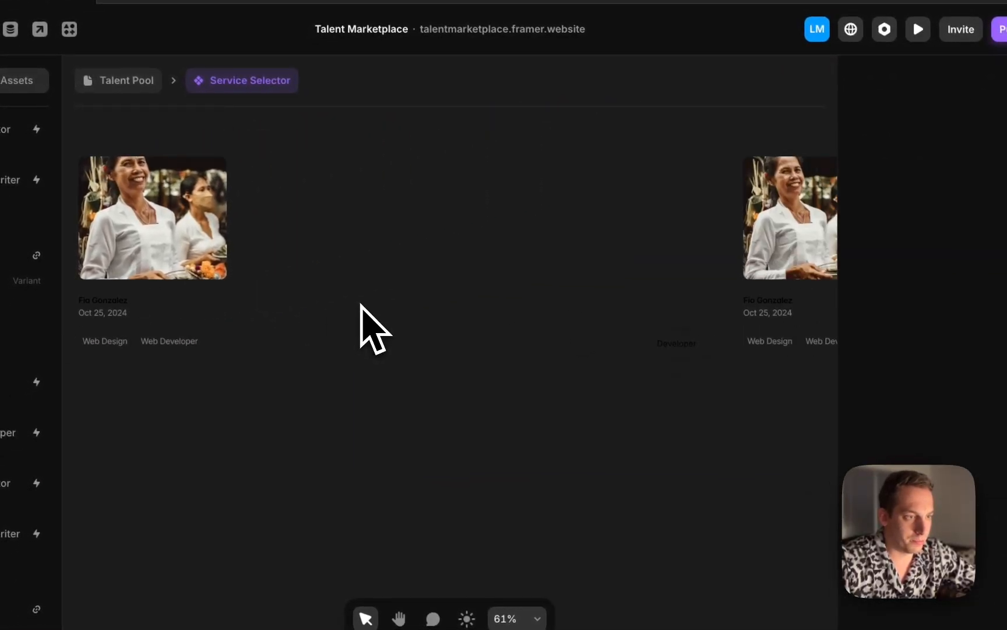
# In the Develop - Tablet variant, change the Design label's transition target to Design - Tablet
pyautogui.click(687, 331)
pyautogui.scroll(5, 963, 203)
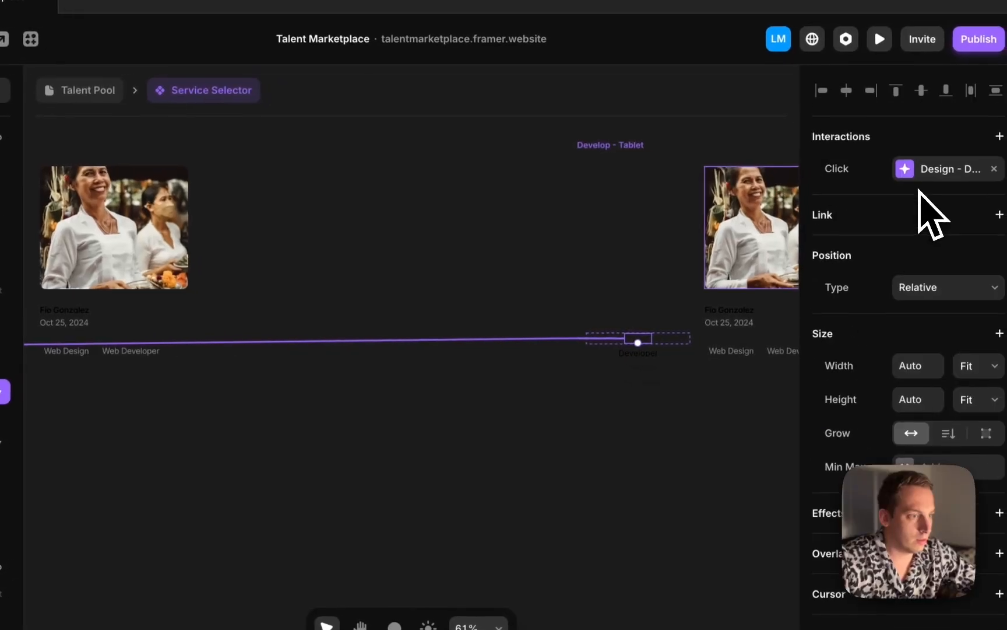
pyautogui.click(971, 163)
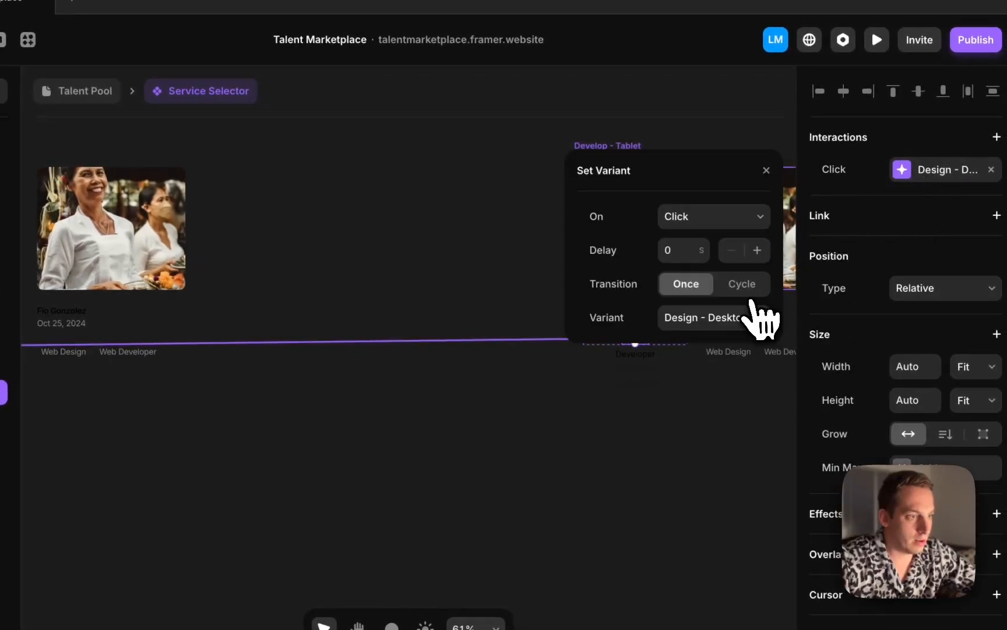
pyautogui.click(752, 317)
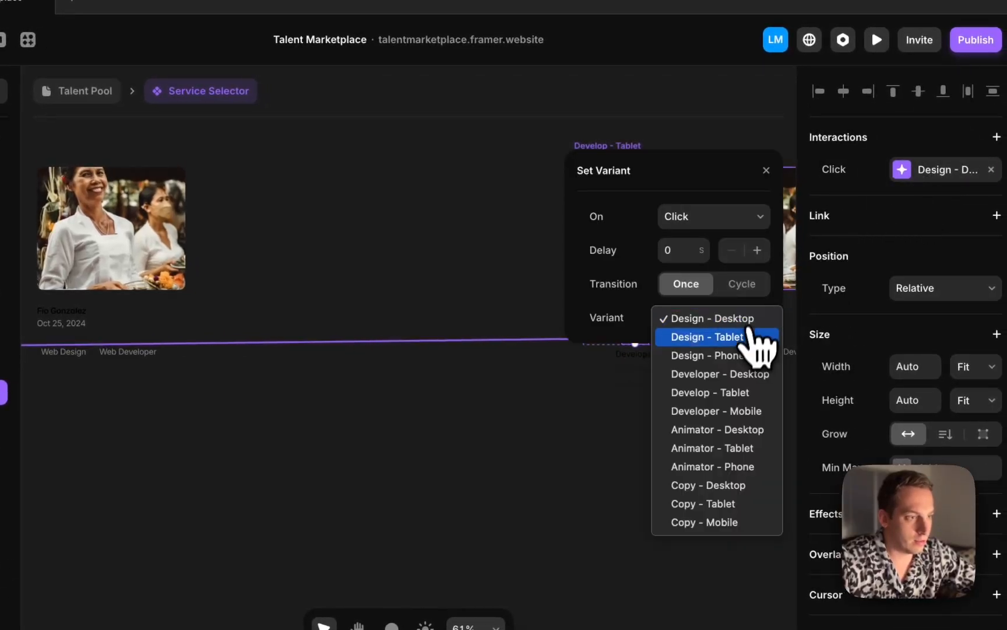
pyautogui.click(753, 333)
# Change the tablet Developer label's transition target to Develop - Tablet
pyautogui.click(481, 342)
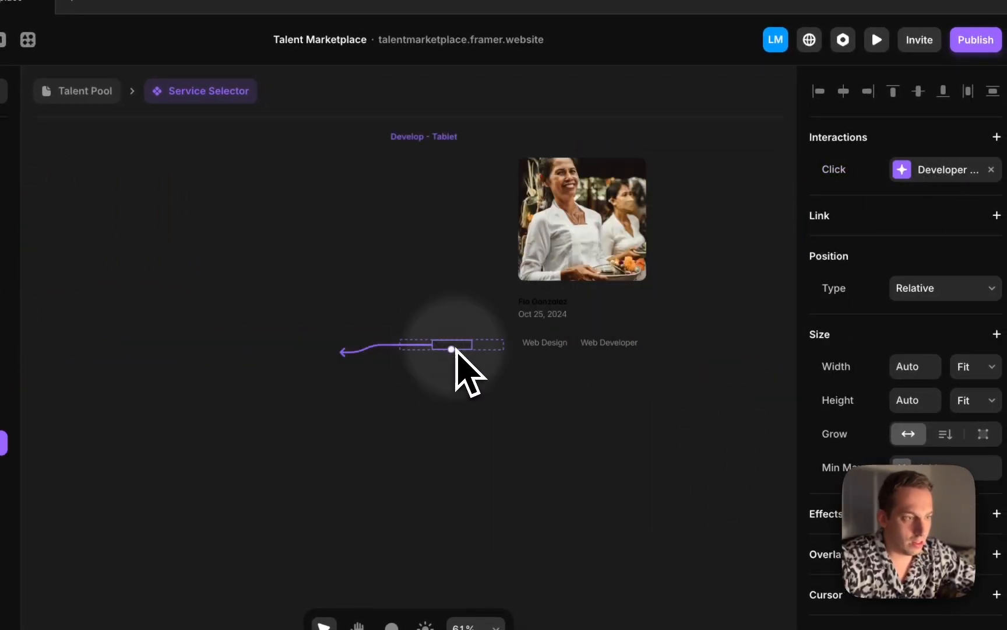
pyautogui.click(912, 174)
pyautogui.click(728, 316)
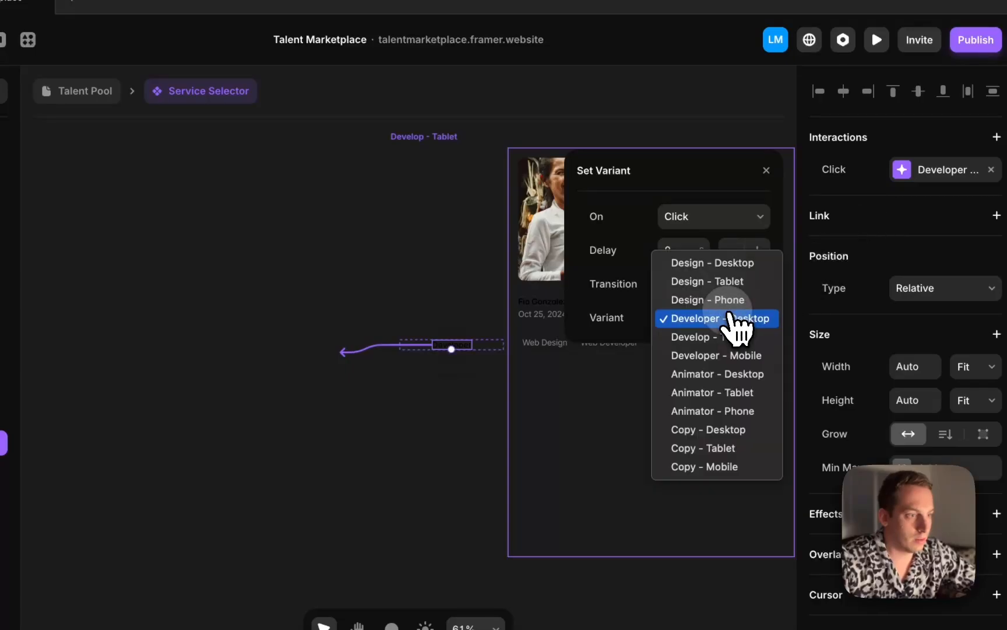
pyautogui.click(724, 336)
# Change the tablet Animator label's transition target to Animator - Tablet
pyautogui.scroll(5, 453, 365)
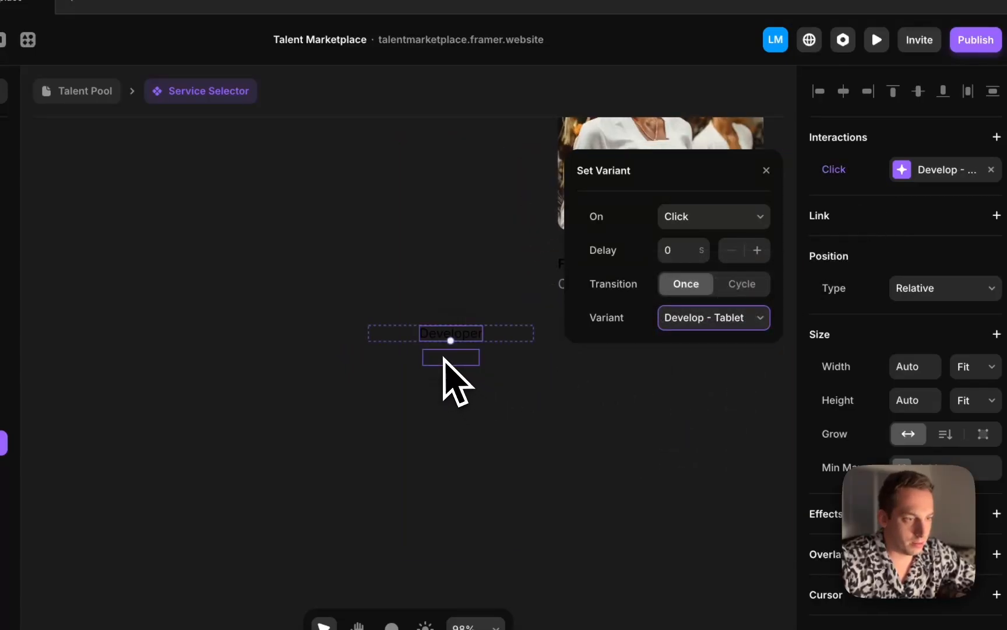
pyautogui.click(445, 360)
pyautogui.click(900, 175)
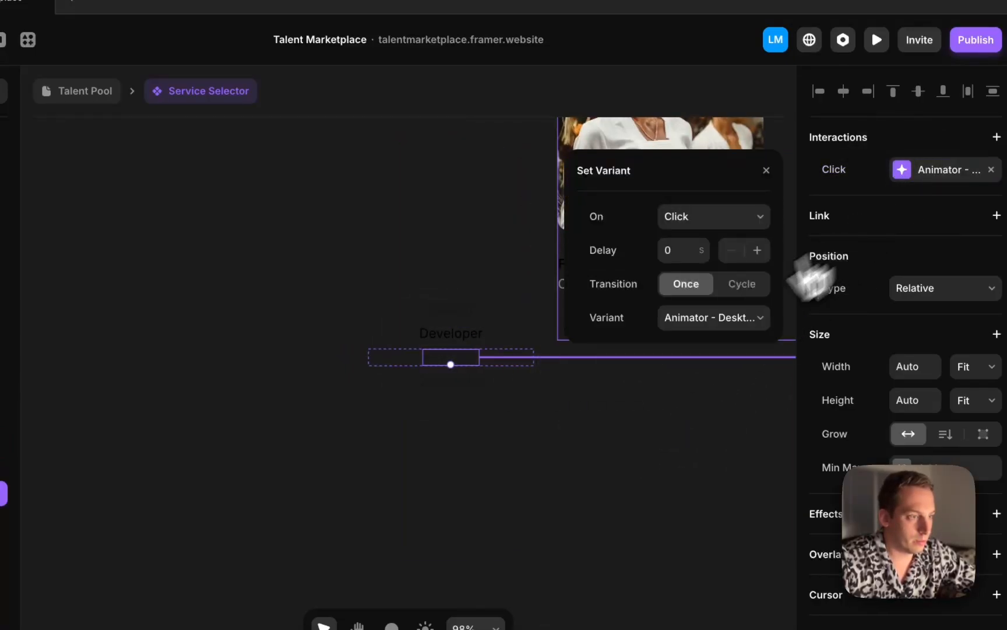
pyautogui.click(706, 318)
pyautogui.click(696, 337)
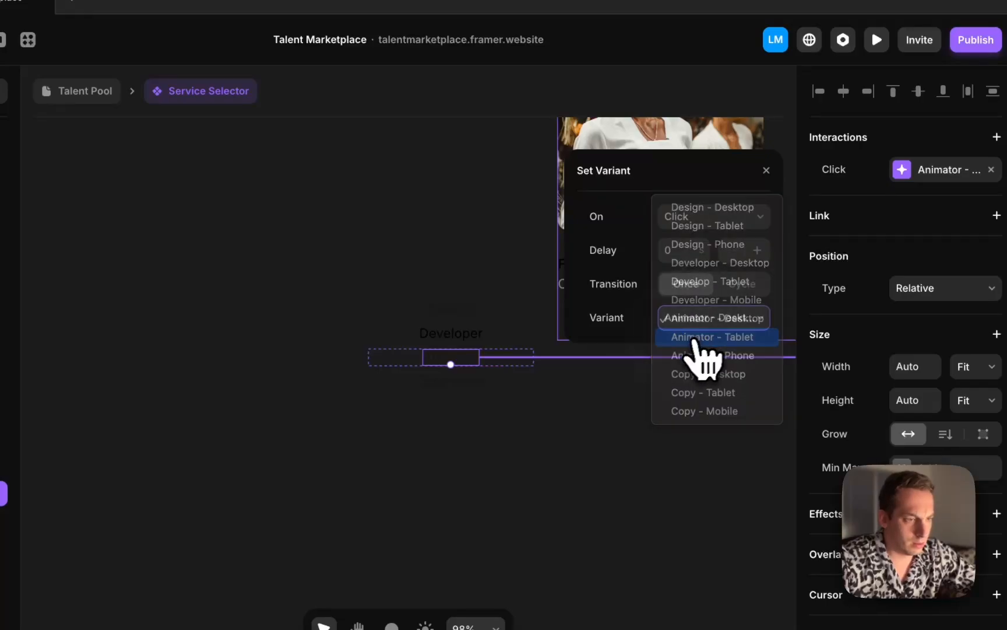
# Change the tablet Copywriter label's transition target to Copy - Tablet
pyautogui.click(461, 398)
pyautogui.click(905, 180)
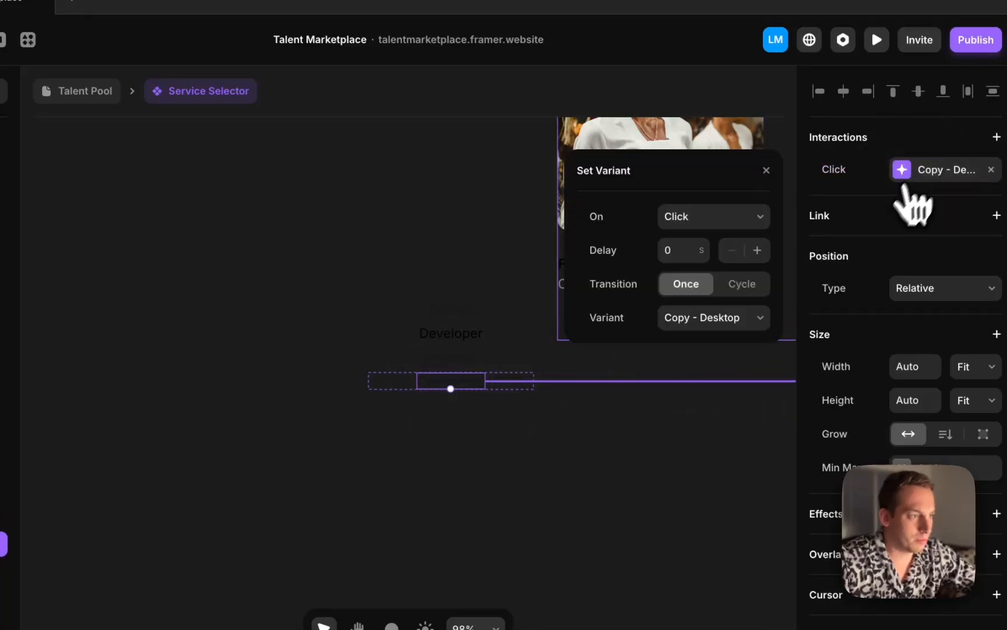
pyautogui.click(758, 318)
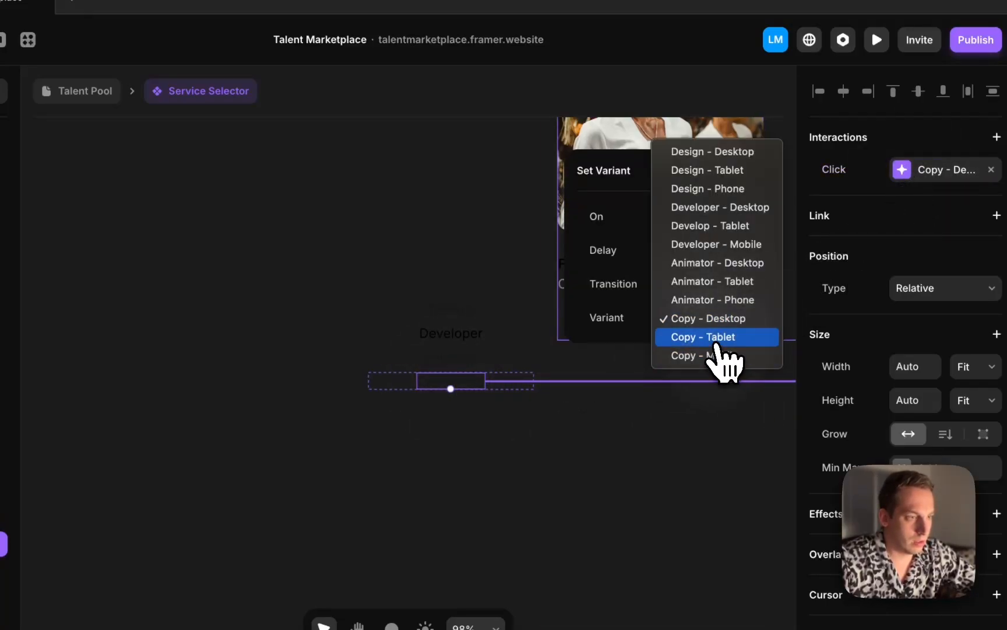
pyautogui.click(717, 338)
# In the Developer - Mobile variant, change the Design label's transition target to Design - Phone
pyautogui.scroll(-5, 542, 349)
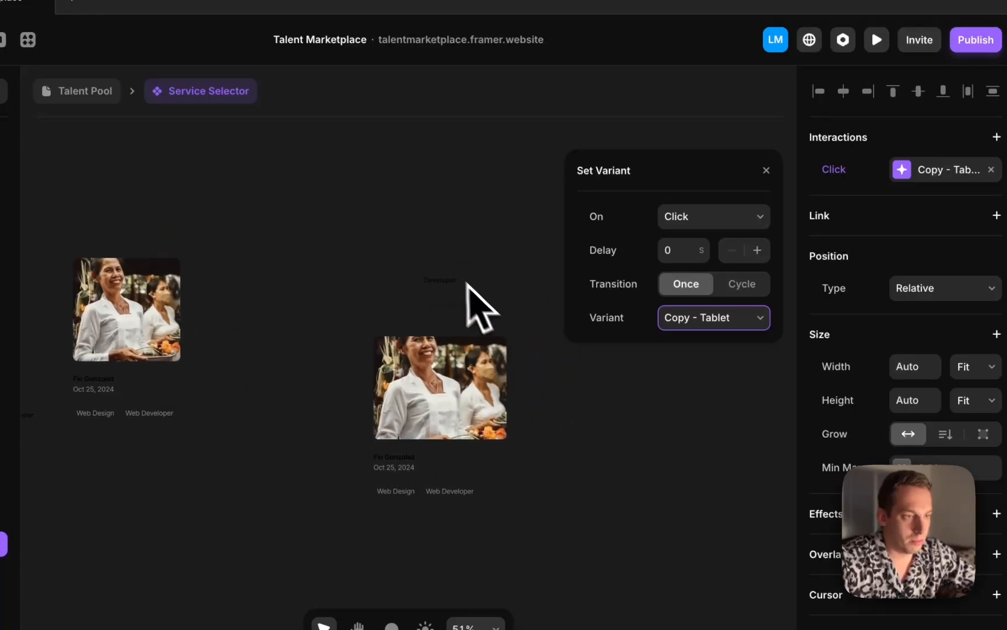
pyautogui.click(443, 269)
pyautogui.click(915, 174)
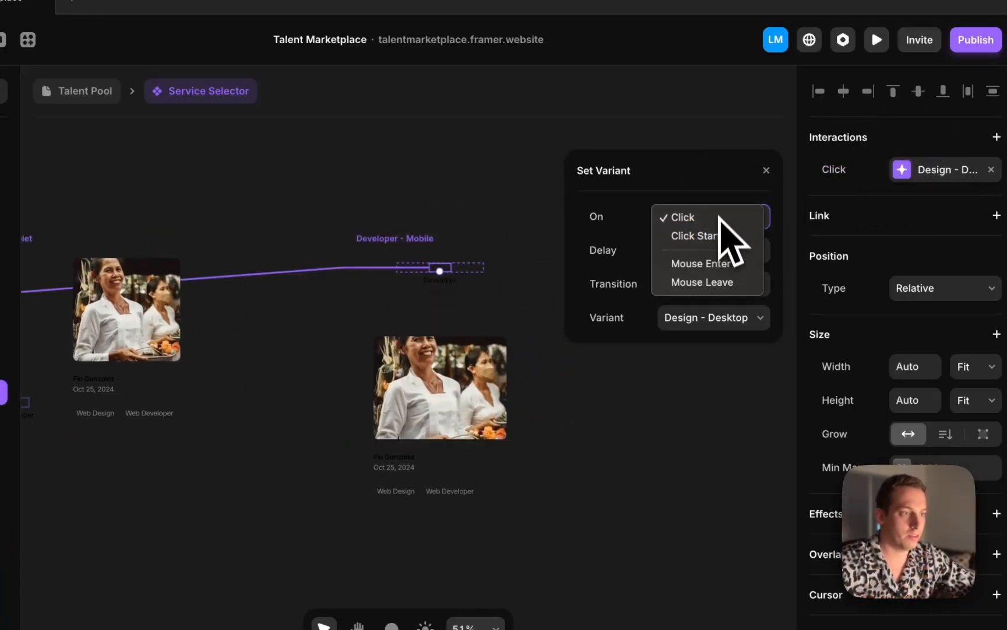
pyautogui.click(724, 313)
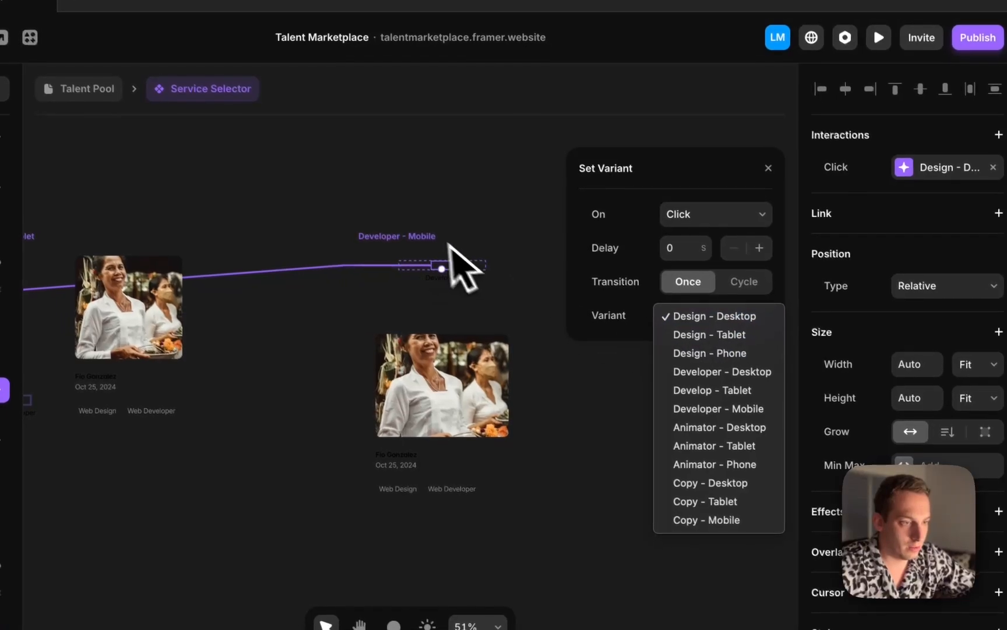
pyautogui.click(434, 238)
pyautogui.click(746, 310)
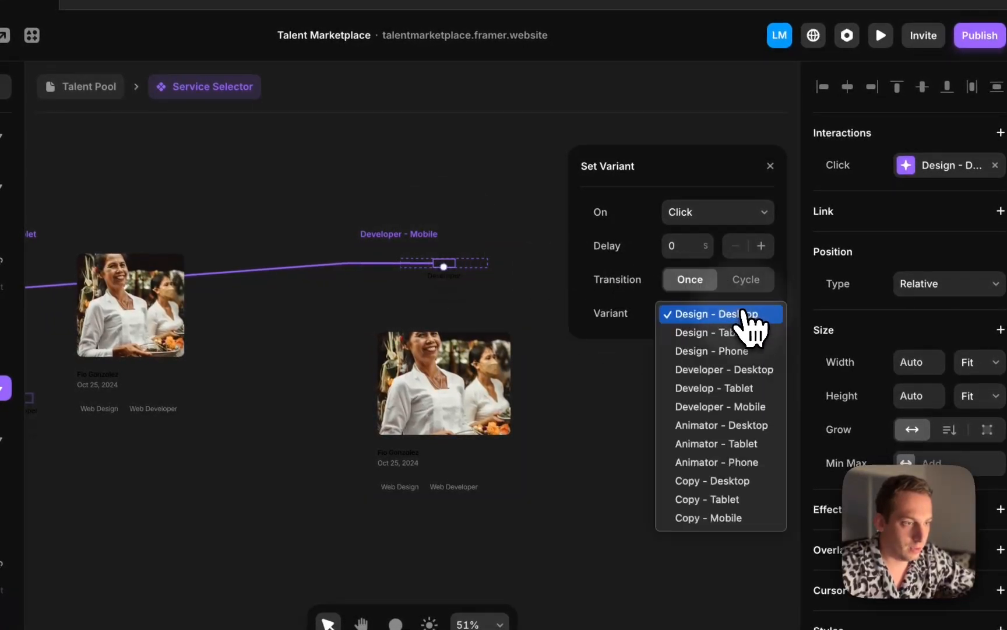
pyautogui.click(738, 357)
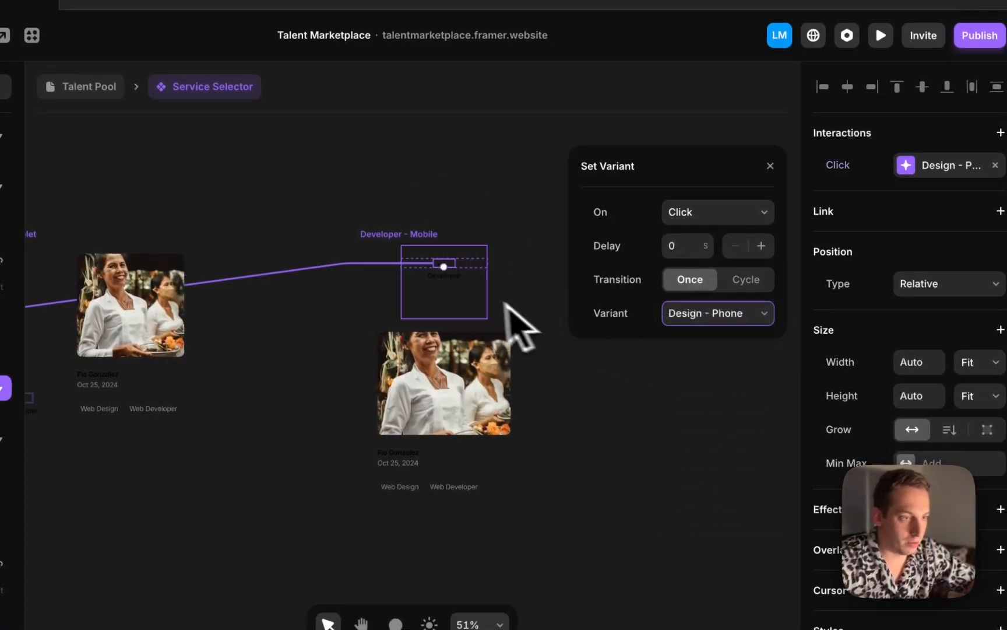
# Change the phone Developer label's transition target to Developer - Mobile
pyautogui.scroll(5, 467, 315)
pyautogui.click(438, 265)
pyautogui.click(939, 166)
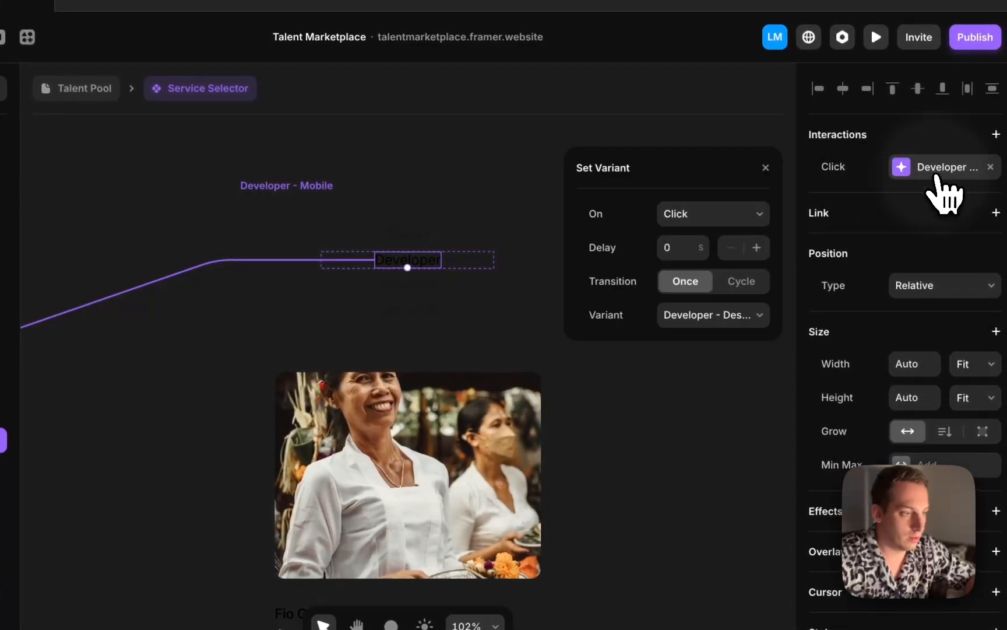
pyautogui.click(755, 317)
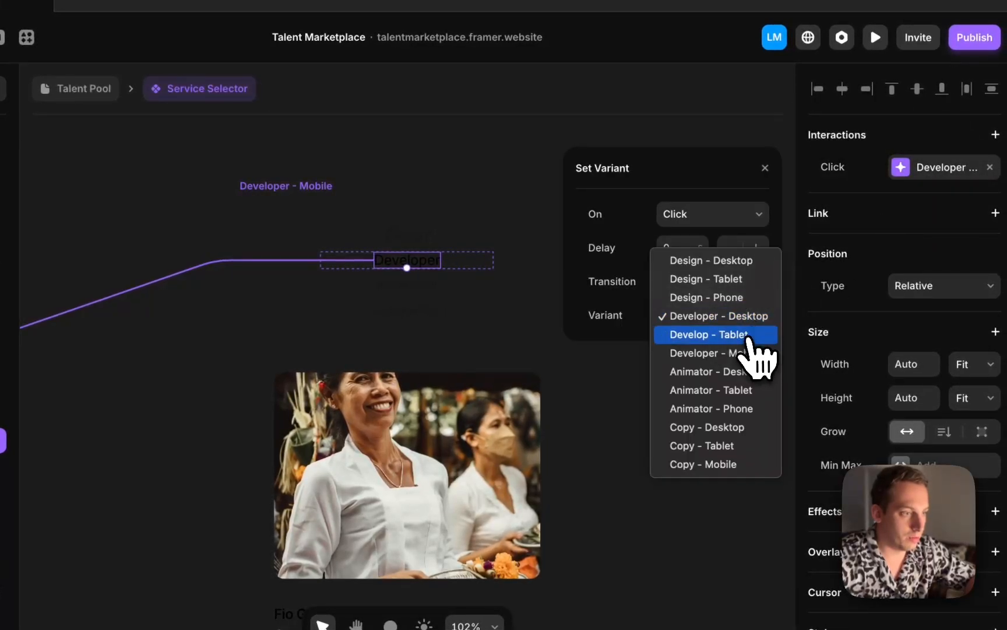
pyautogui.click(740, 353)
# Change the phone Animator label's transition target to Animator - Phone
pyautogui.click(431, 285)
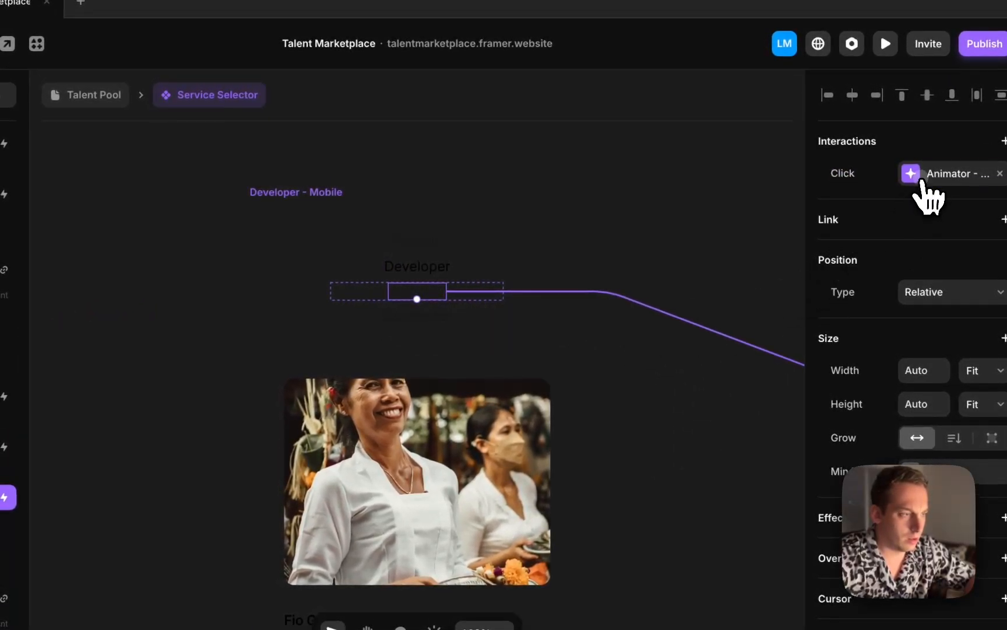
pyautogui.click(921, 178)
pyautogui.click(755, 326)
pyautogui.click(741, 361)
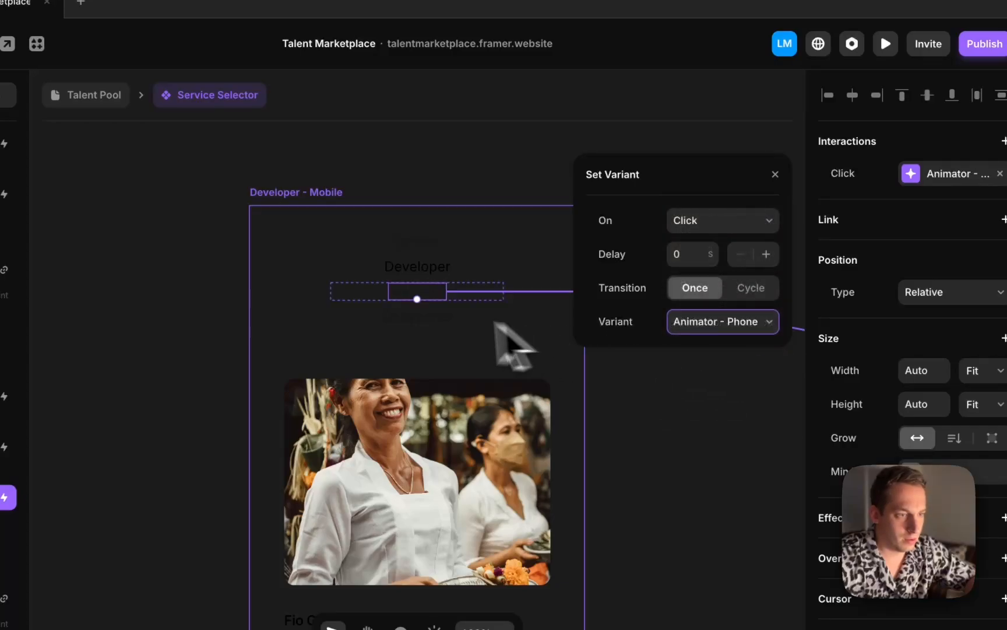
# Change the phone Copywriter label's transition target to Copy - Mobile
pyautogui.click(429, 318)
pyautogui.click(932, 173)
pyautogui.click(738, 321)
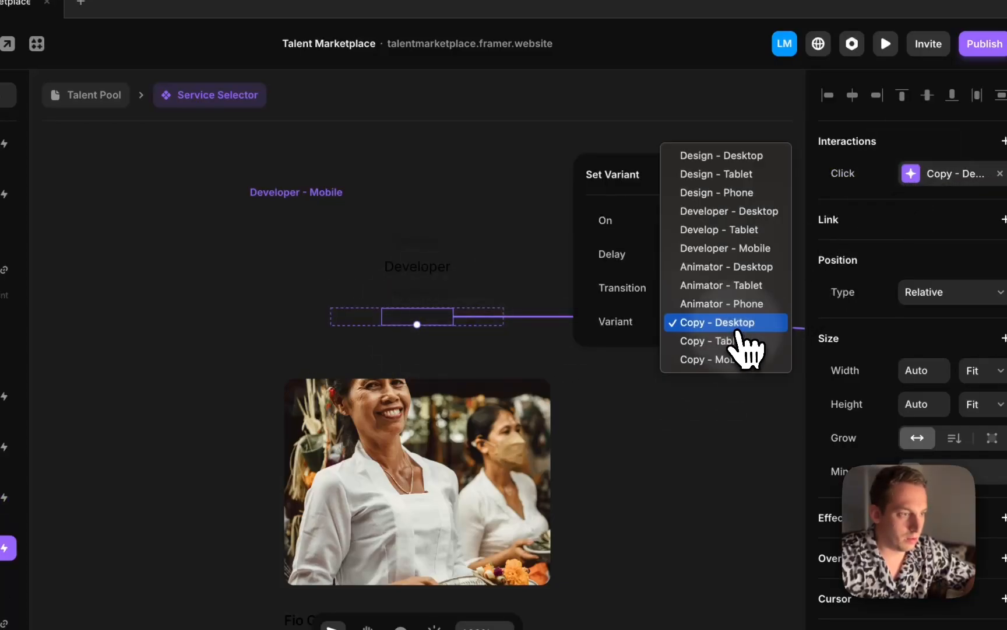
pyautogui.click(723, 360)
pyautogui.click(485, 170)
pyautogui.scroll(-5, 485, 170)
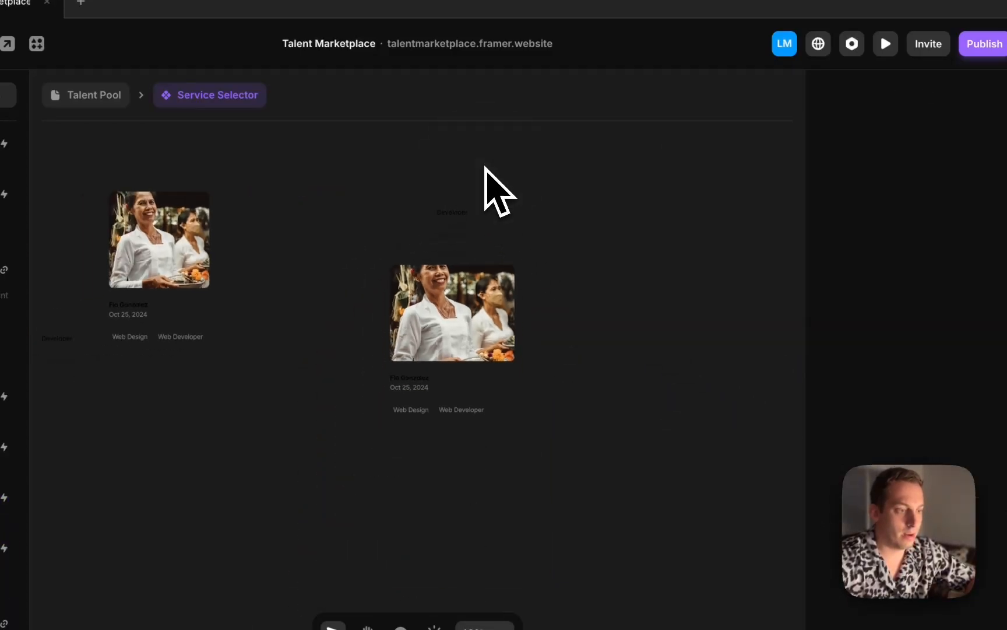
pyautogui.hscroll(5, 485, 170)
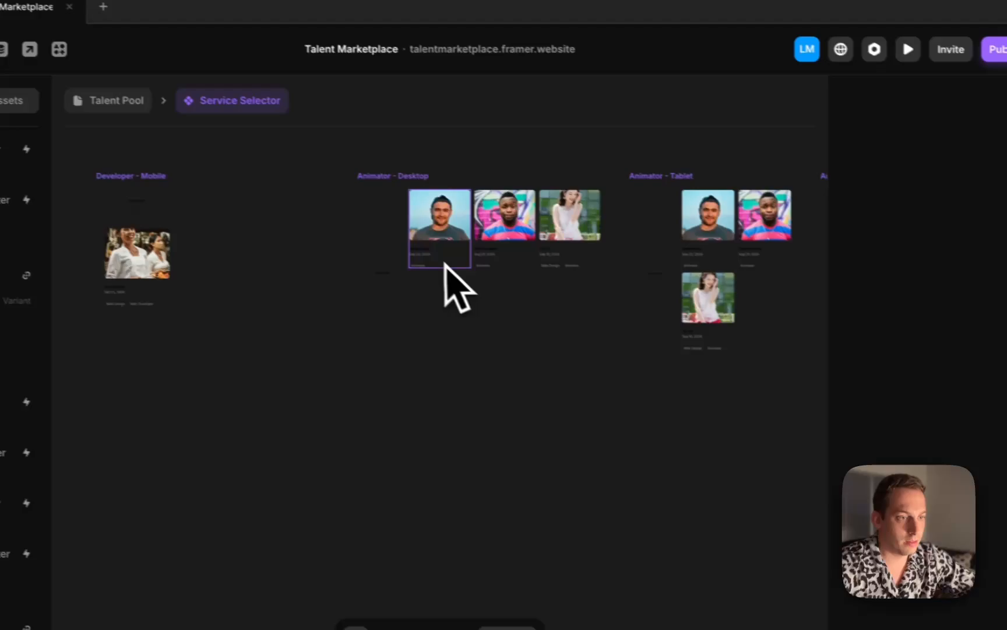
pyautogui.scroll(10, 444, 263)
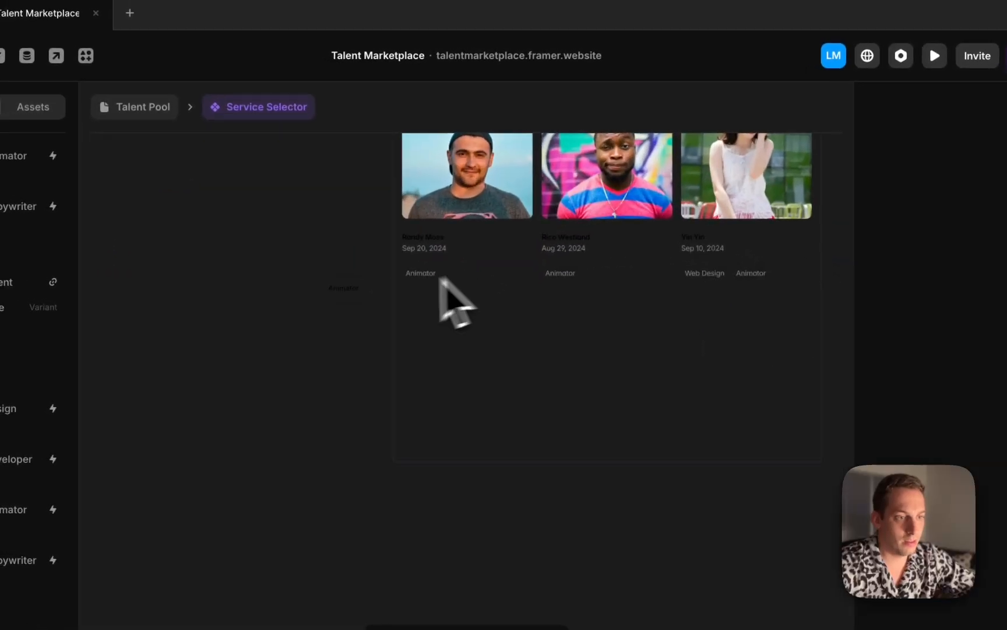
# In the Animator - Tablet variant, change the Design label's transition target to Design - Tablet
pyautogui.click(347, 279)
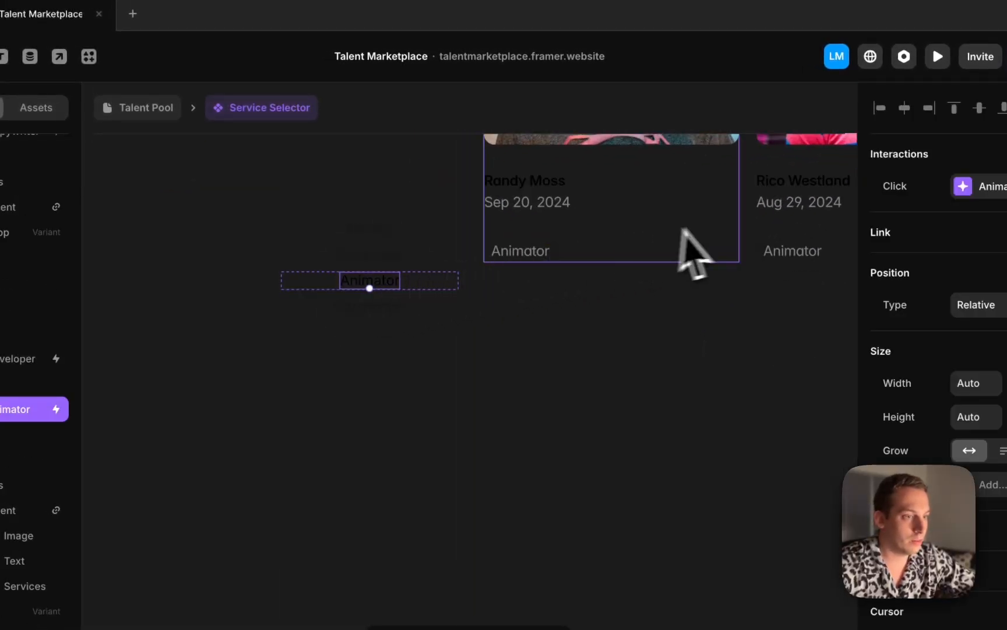
pyautogui.hscroll(12, 731, 211)
pyautogui.scroll(6, 731, 211)
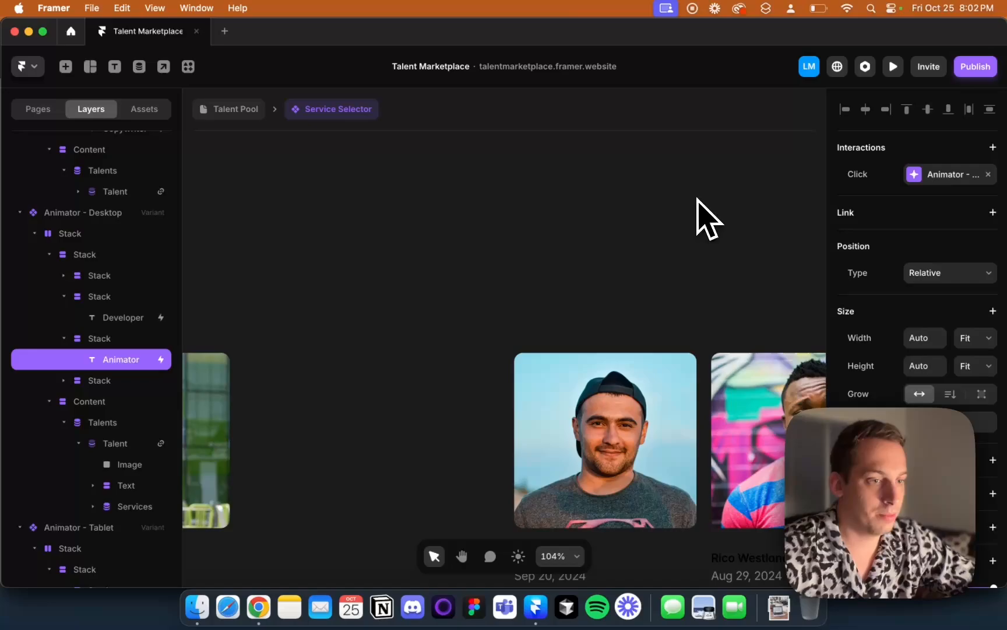
pyautogui.scroll(-3, 700, 201)
pyautogui.hscroll(-3, 699, 201)
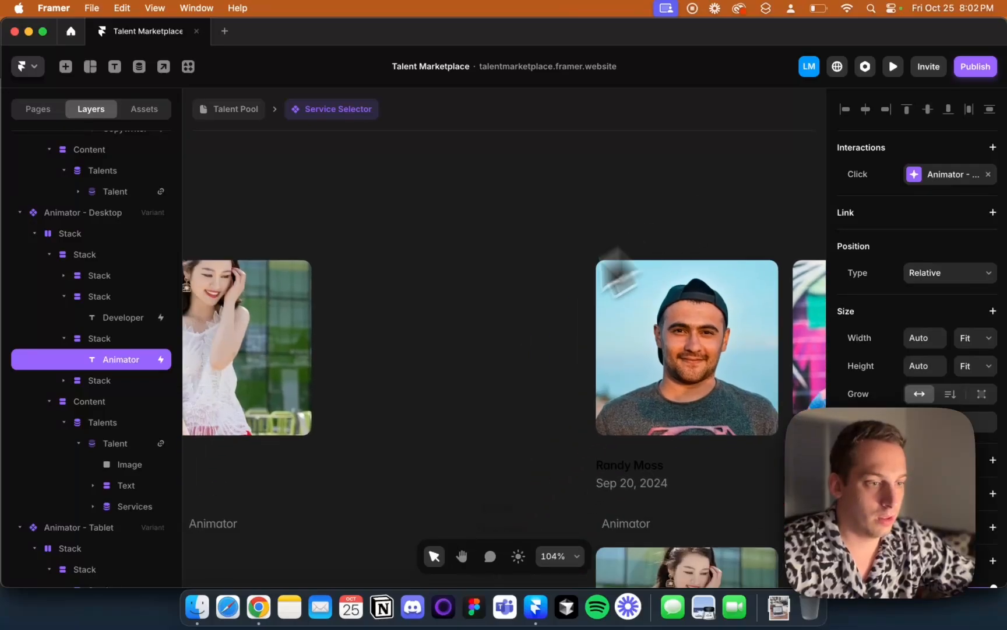
pyautogui.scroll(-5, 411, 393)
pyautogui.scroll(5, 402, 375)
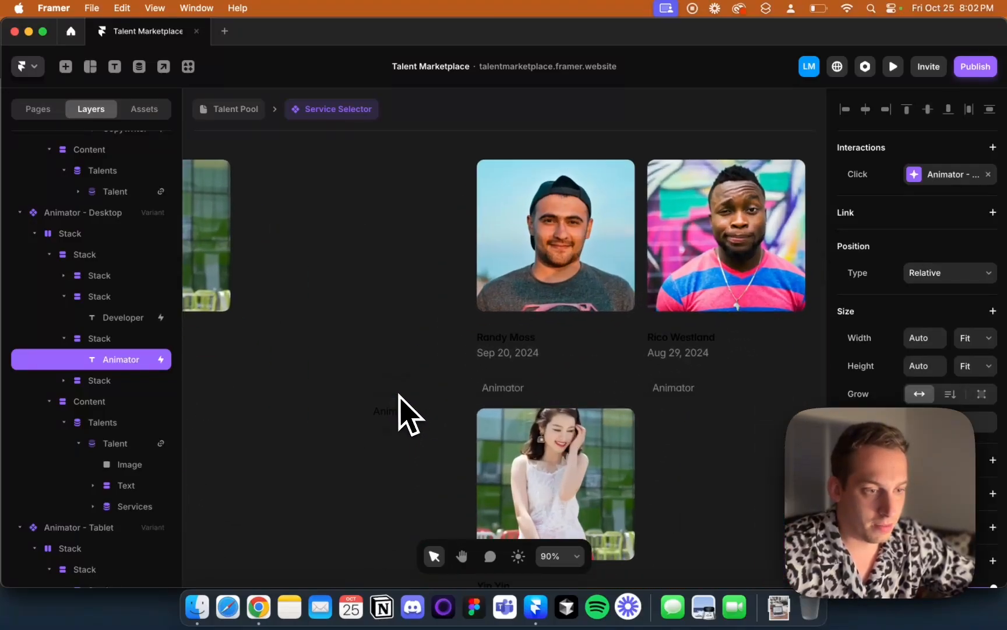
pyautogui.click(400, 381)
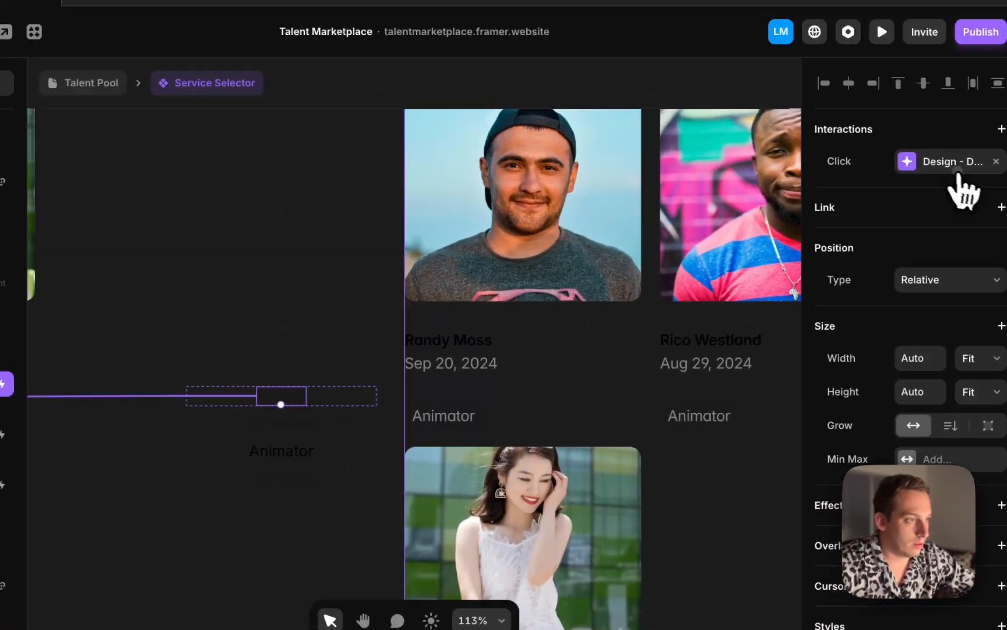
pyautogui.click(957, 169)
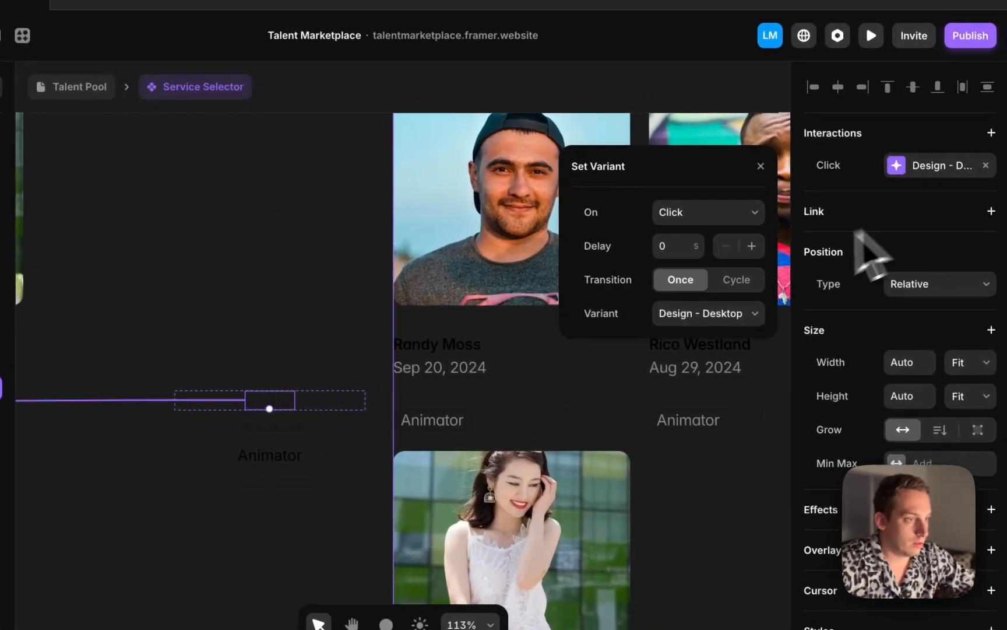
pyautogui.click(765, 314)
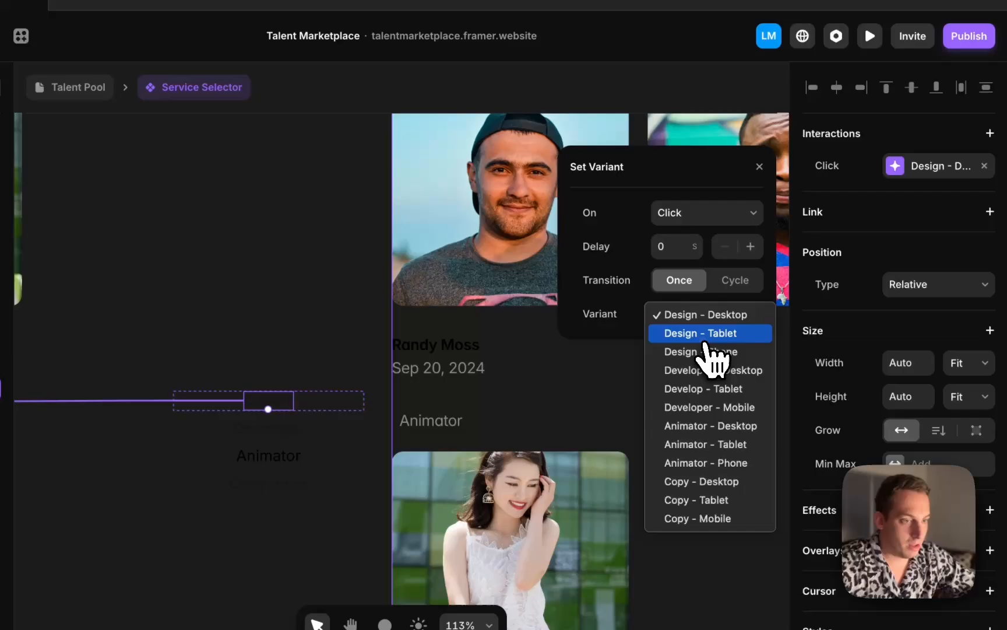
pyautogui.click(706, 339)
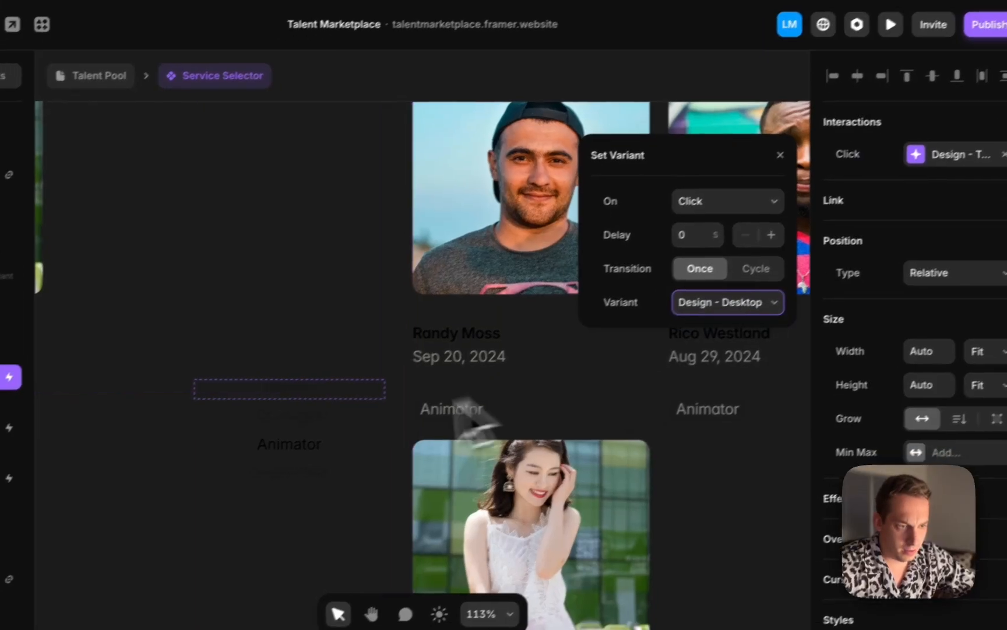
# Change the tablet Developer label's transition target to Develop - Tablet
pyautogui.click(300, 427)
pyautogui.scroll(10, 909, 181)
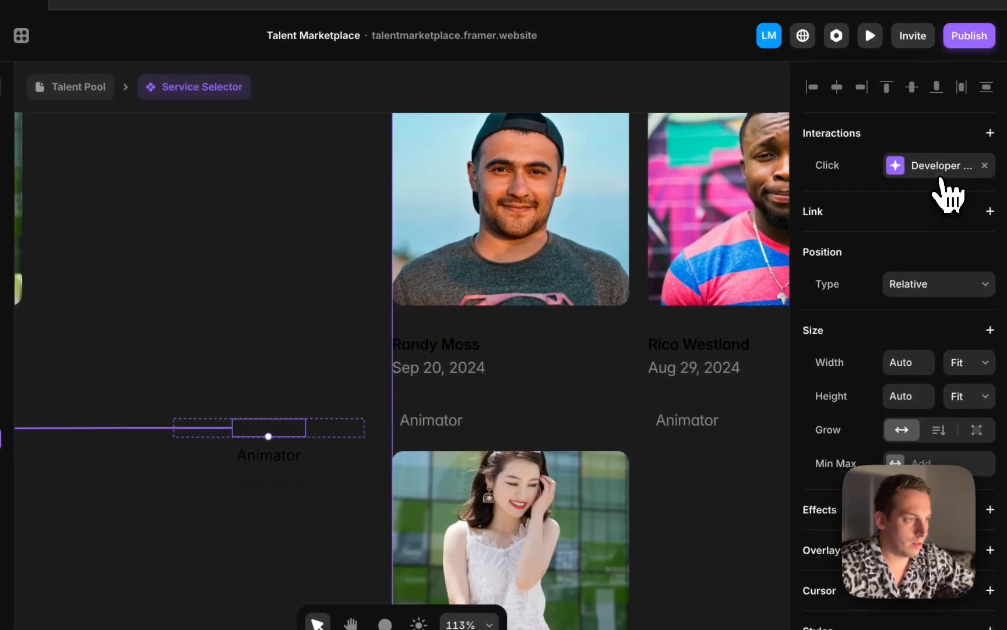
pyautogui.click(943, 166)
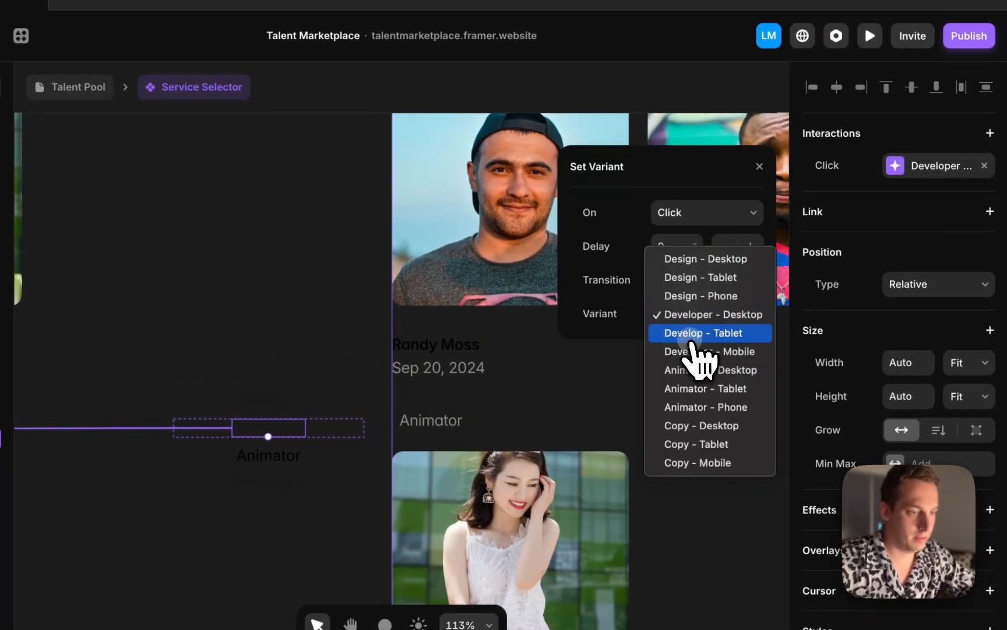
pyautogui.click(693, 337)
# Change the tablet Animator label's transition target to Animator - Tablet
pyautogui.click(274, 455)
pyautogui.click(941, 167)
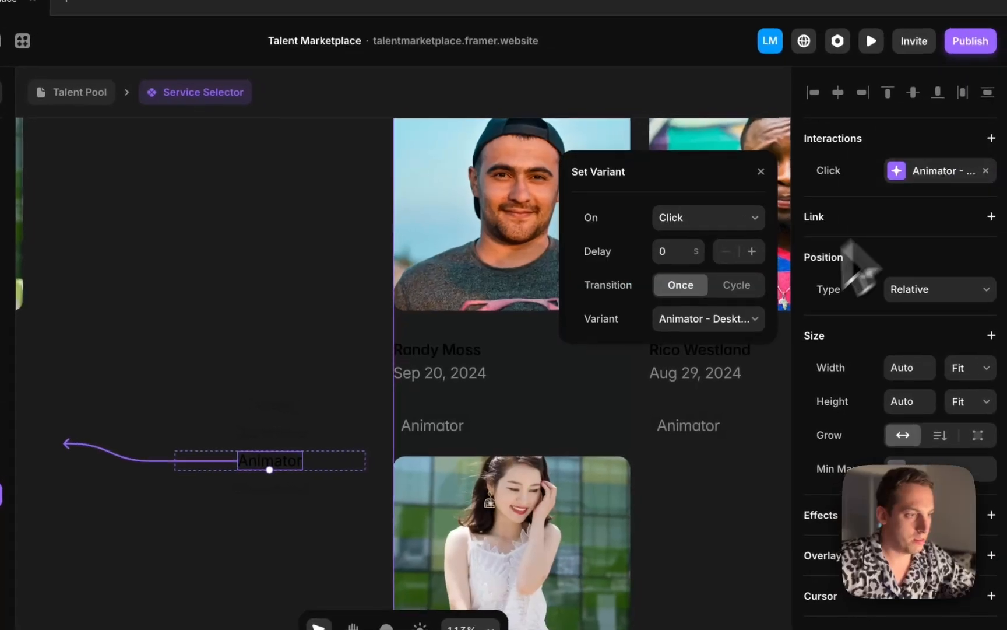
pyautogui.click(712, 339)
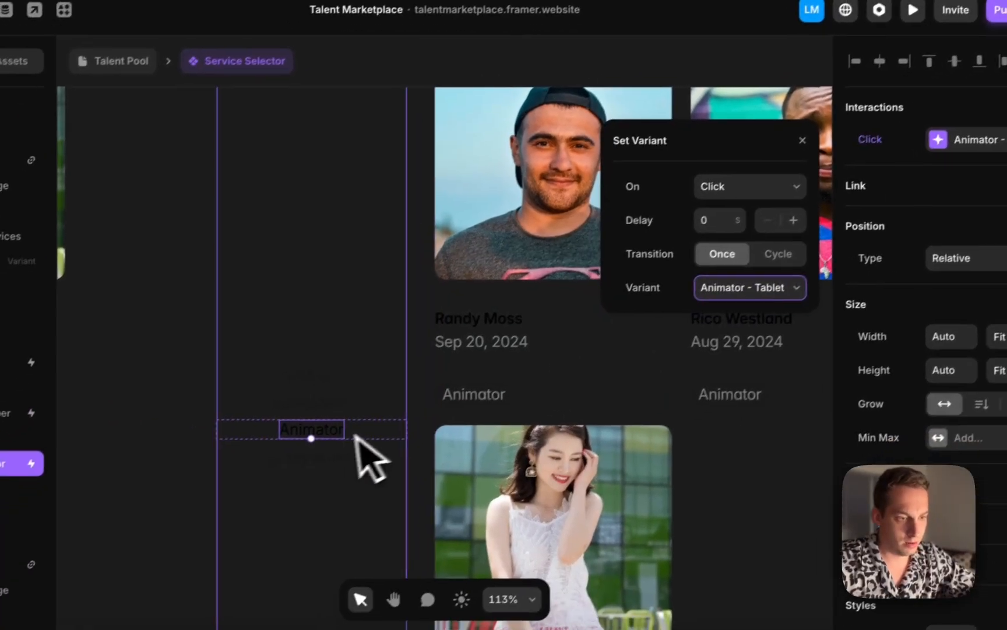
# Change the tablet Copywriter label's transition target to Copy - Tablet
pyautogui.click(274, 488)
pyautogui.click(933, 171)
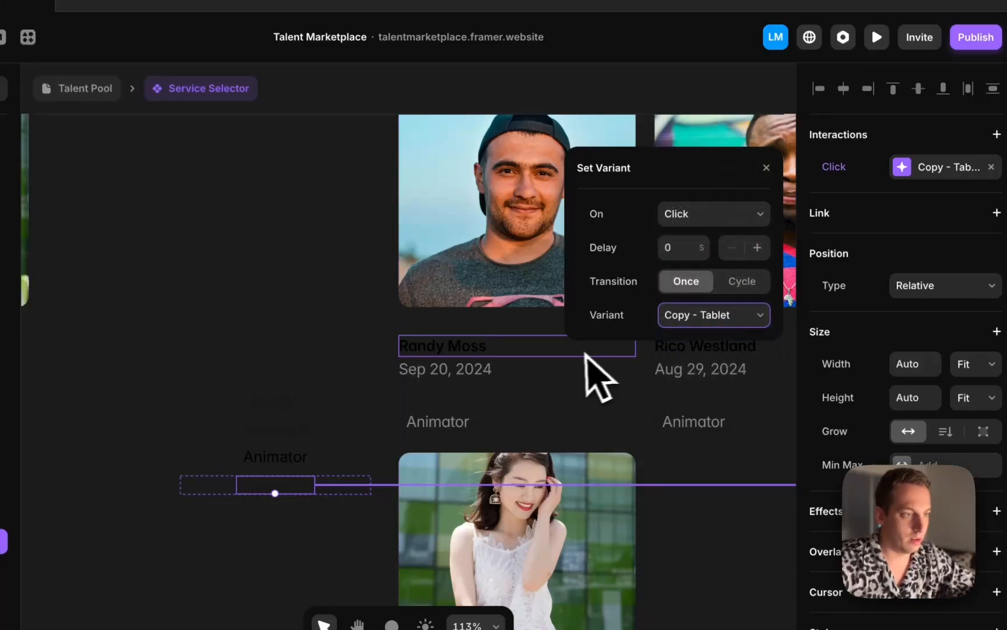
# In the Animator - Phone variant, change the Design label's transition target to Design - Phone
pyautogui.hscroll(10, 596, 384)
pyautogui.scroll(-5, 592, 390)
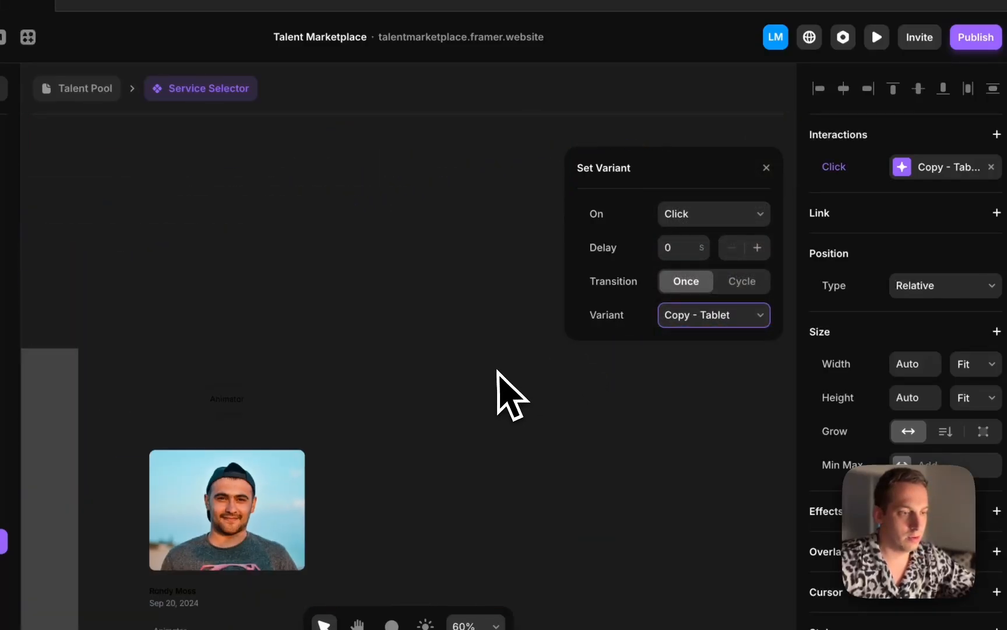
pyautogui.scroll(-2, 496, 371)
pyautogui.scroll(5, 252, 395)
pyautogui.click(288, 356)
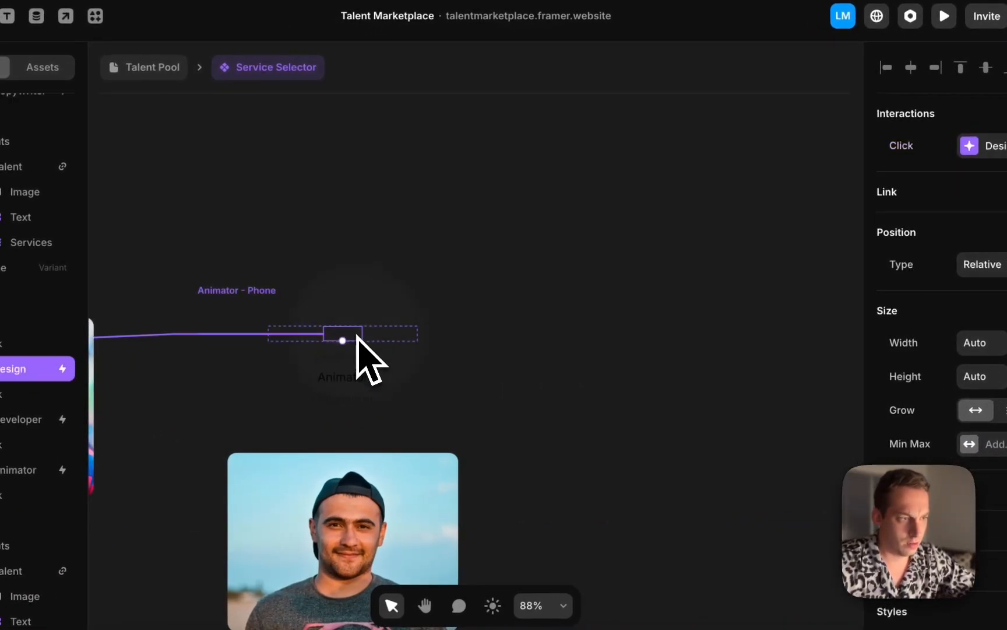
pyautogui.click(969, 146)
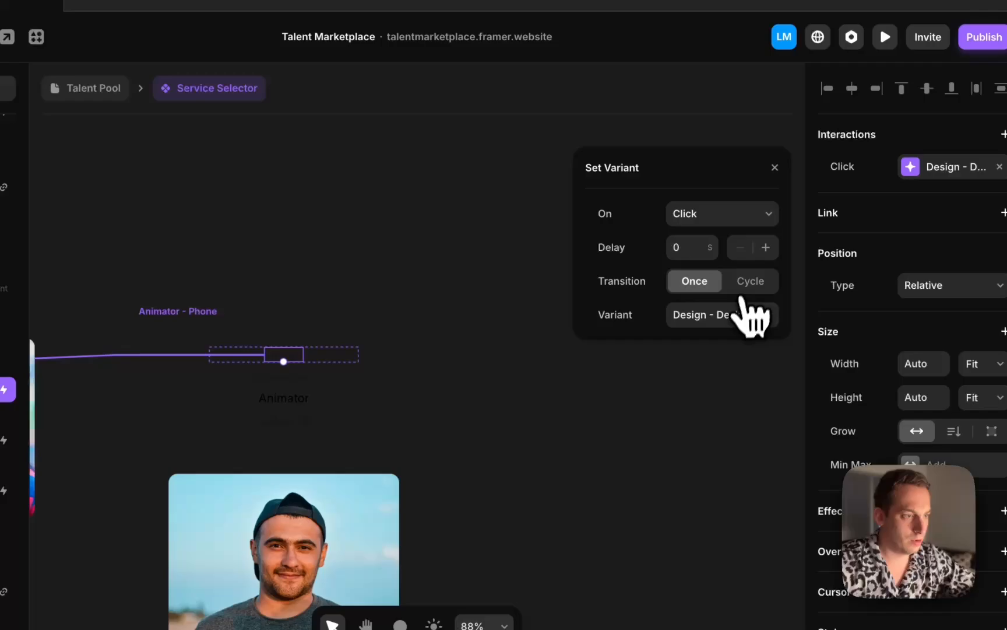
pyautogui.click(751, 317)
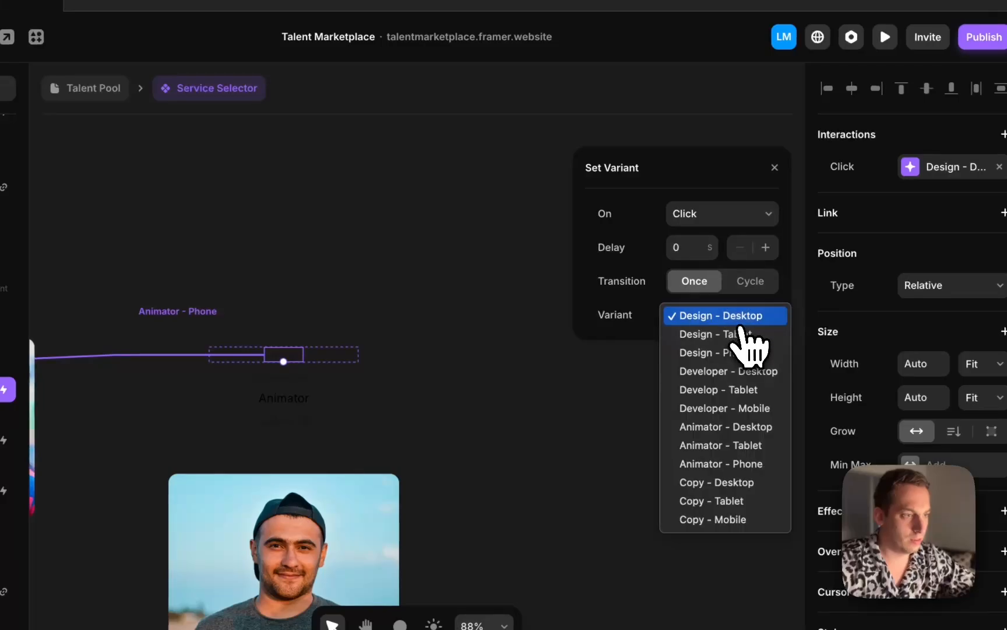
pyautogui.click(735, 353)
# Change the phone Developer label's transition target to Developer - Mobile
pyautogui.click(287, 385)
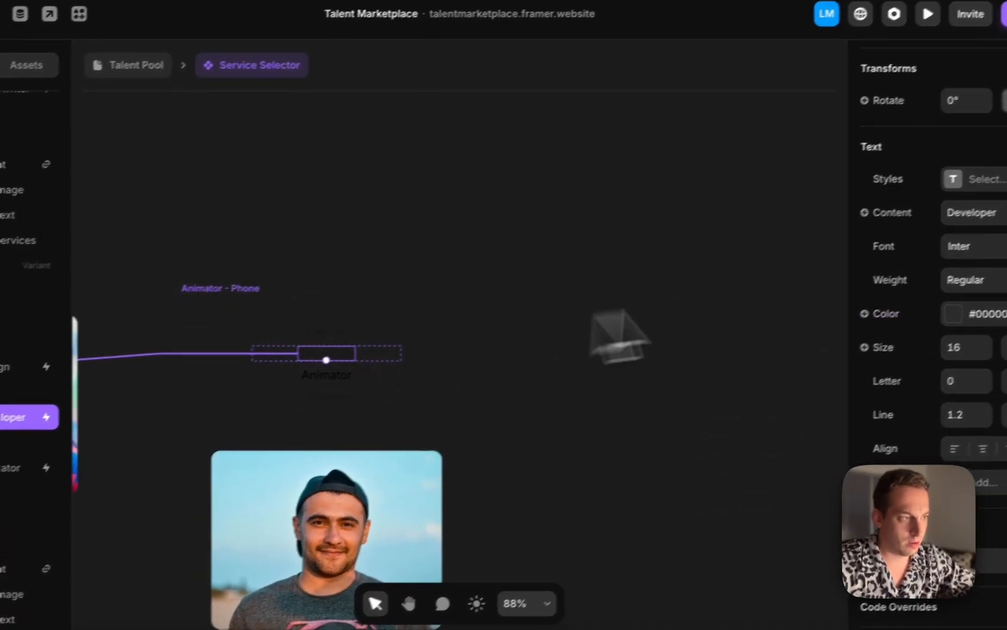
pyautogui.scroll(10, 944, 181)
pyautogui.click(950, 169)
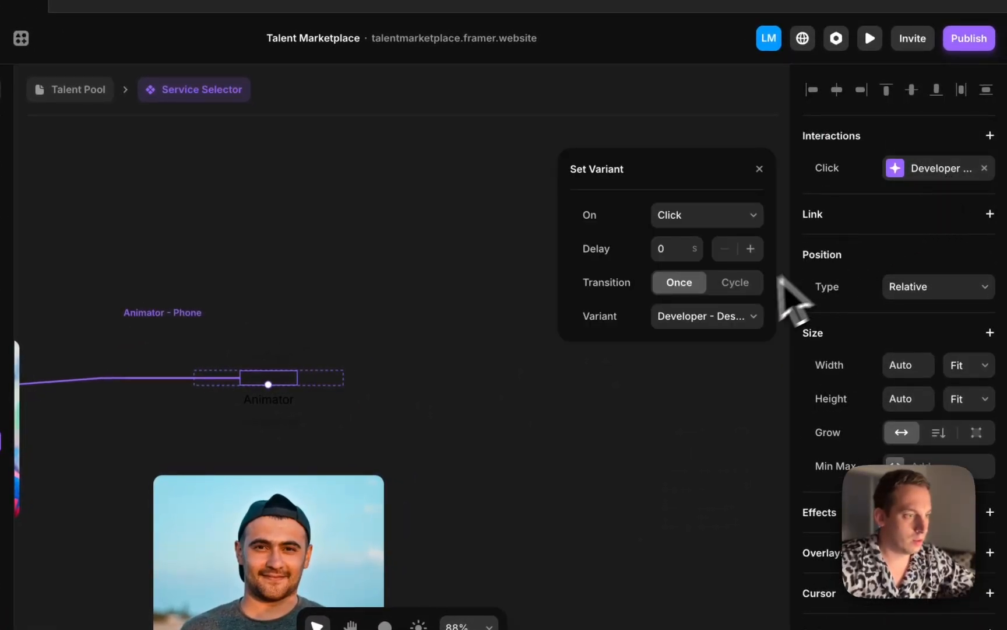
pyautogui.click(739, 316)
pyautogui.click(734, 353)
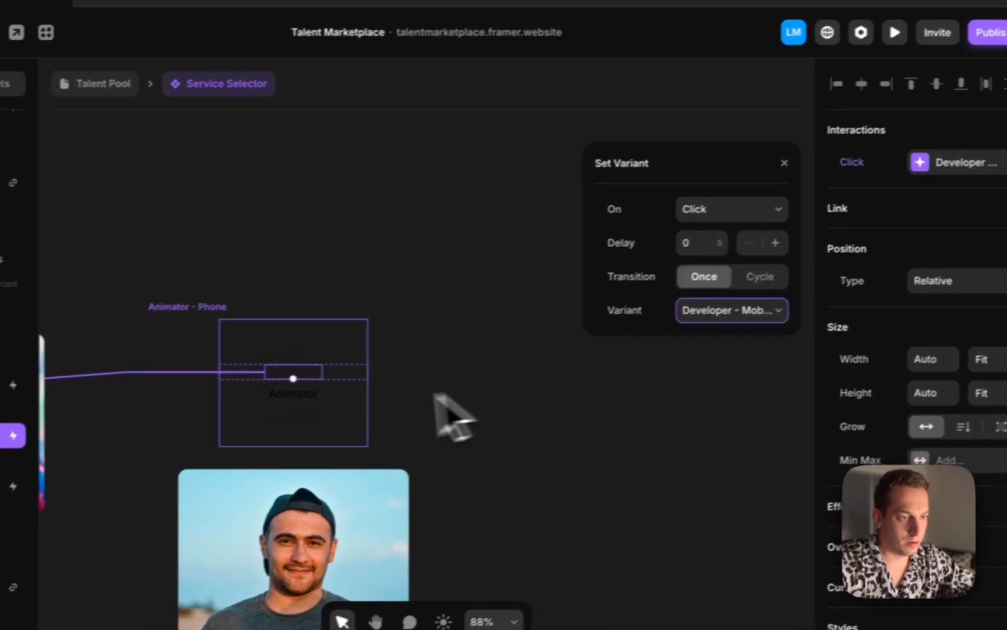
# Change the phone Animator label's transition target to Animator - Phone
pyautogui.click(268, 398)
pyautogui.click(898, 171)
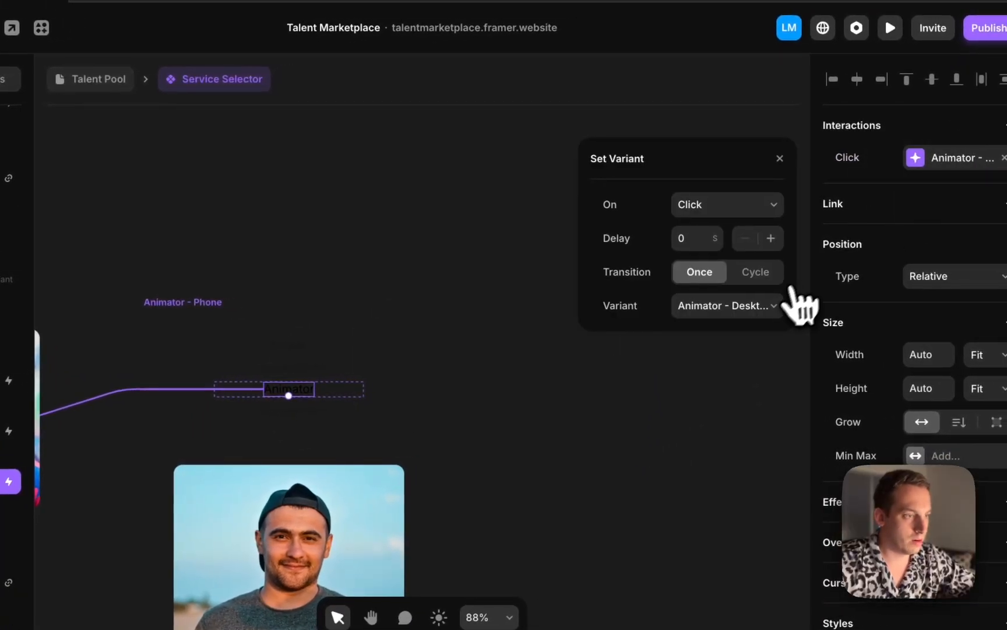
pyautogui.moveTo(750, 337); pyautogui.dragTo(295, 409)
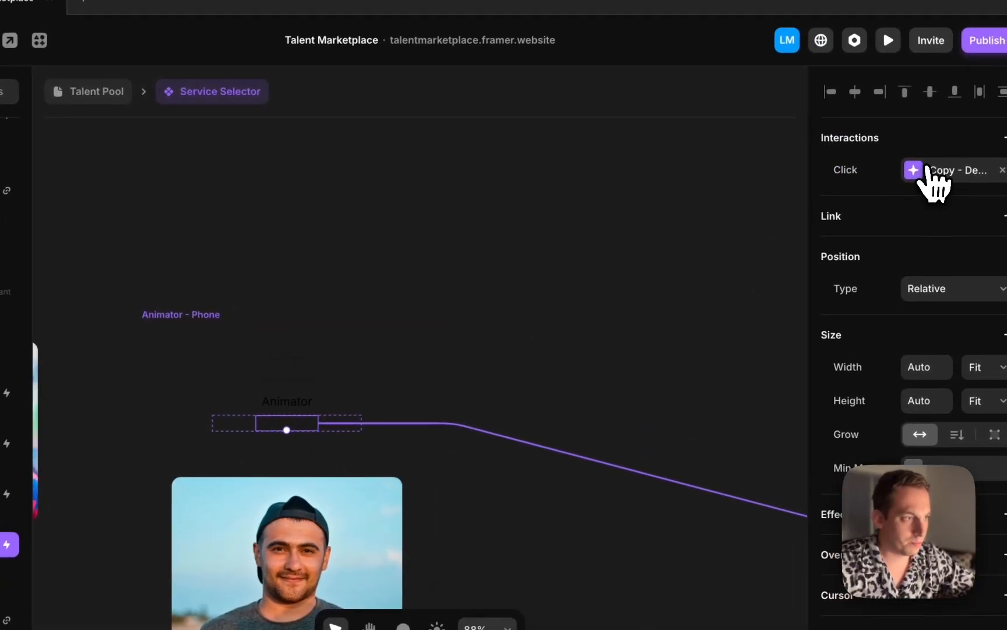
# Change the phone Copywriter label's transition target to Copy - Mobile
pyautogui.click(927, 170)
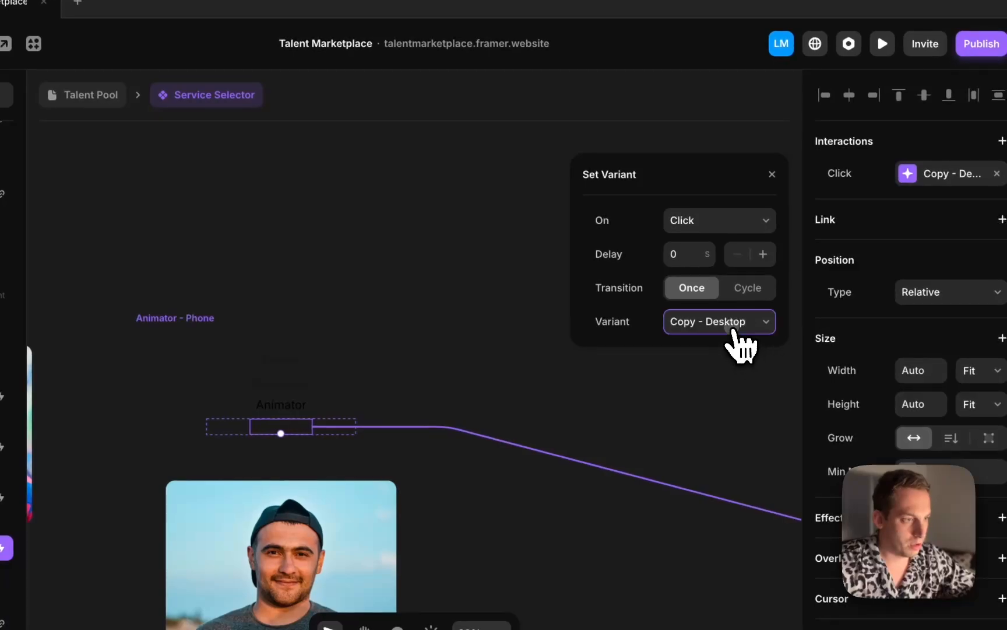
pyautogui.click(740, 325)
pyautogui.click(713, 356)
# In the Copy - Tablet variant, change the Design label's transition target to Design - Tablet
pyautogui.scroll(-5, 479, 337)
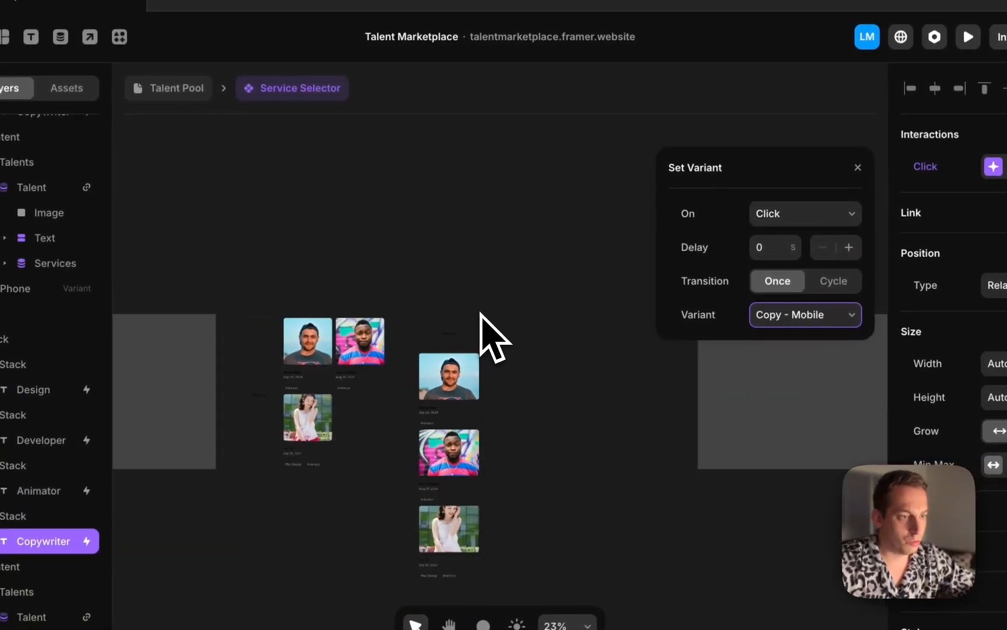
pyautogui.scroll(10, 273, 404)
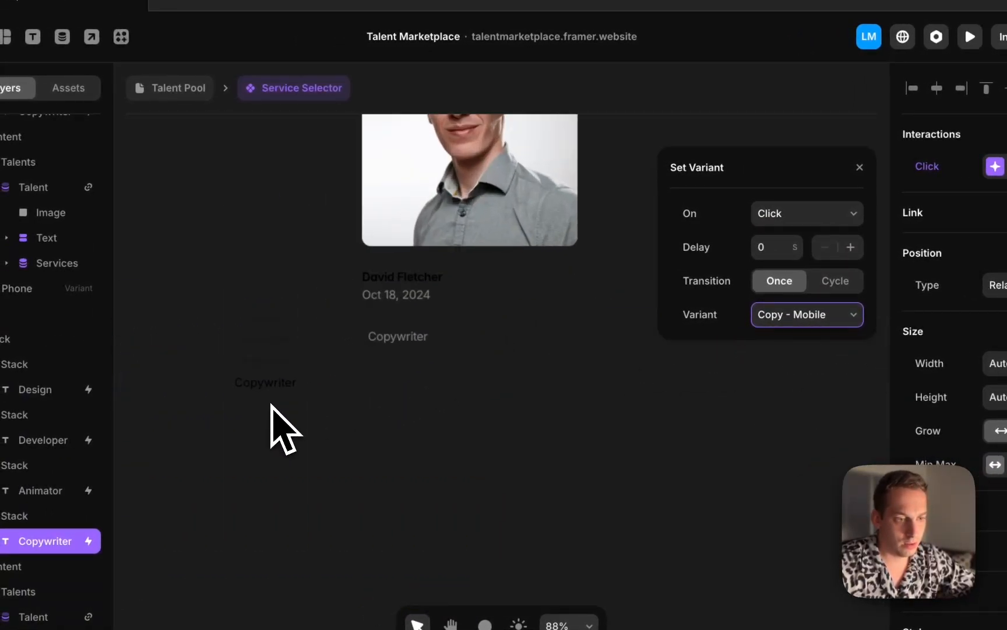
pyautogui.click(273, 314)
pyautogui.click(1002, 167)
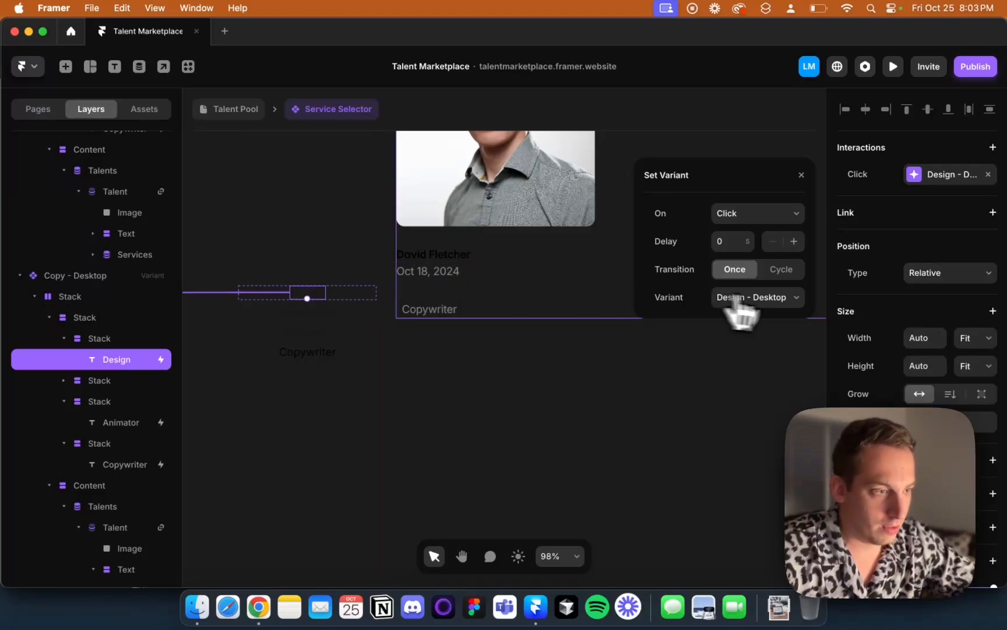
pyautogui.scroll(-4, 328, 310)
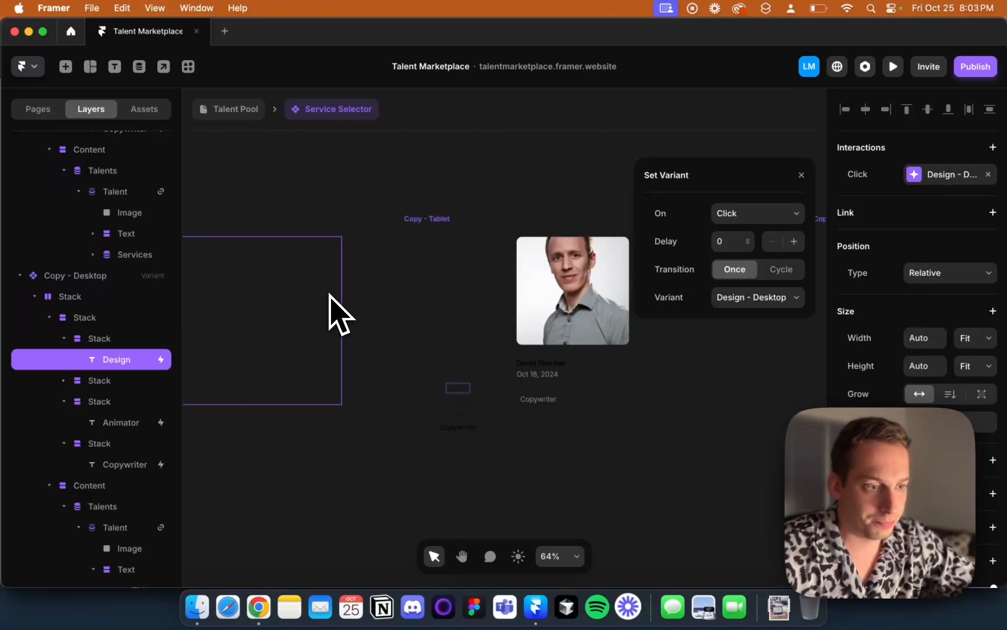
pyautogui.scroll(4, 452, 402)
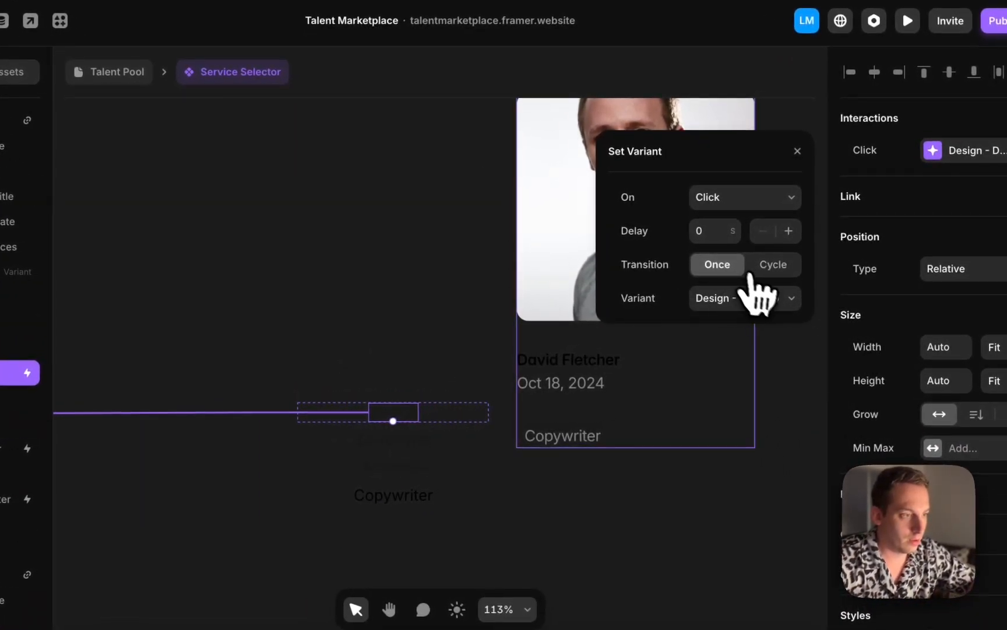
pyautogui.click(772, 297)
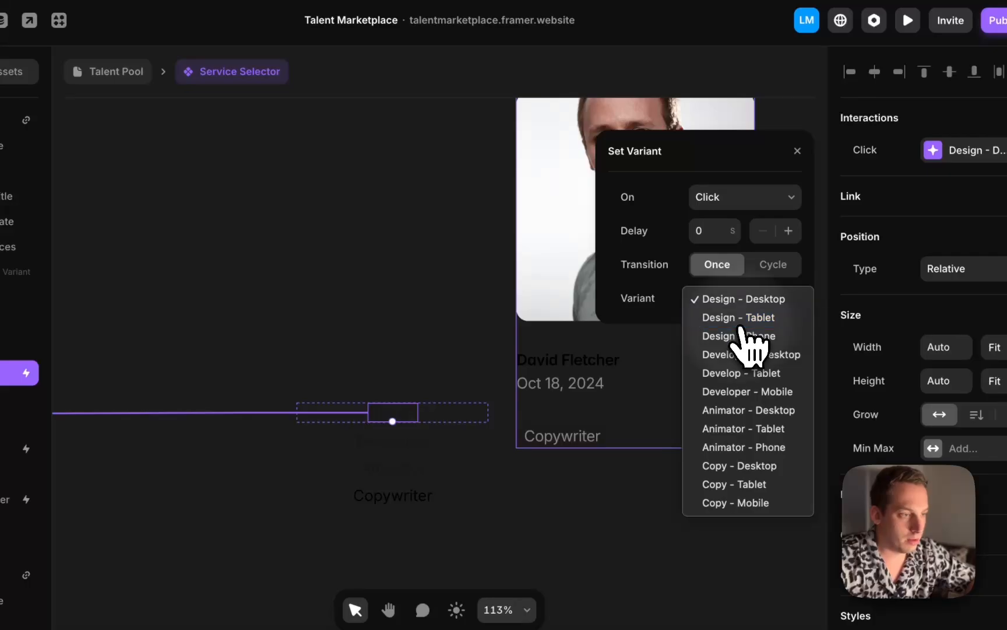
pyautogui.click(740, 318)
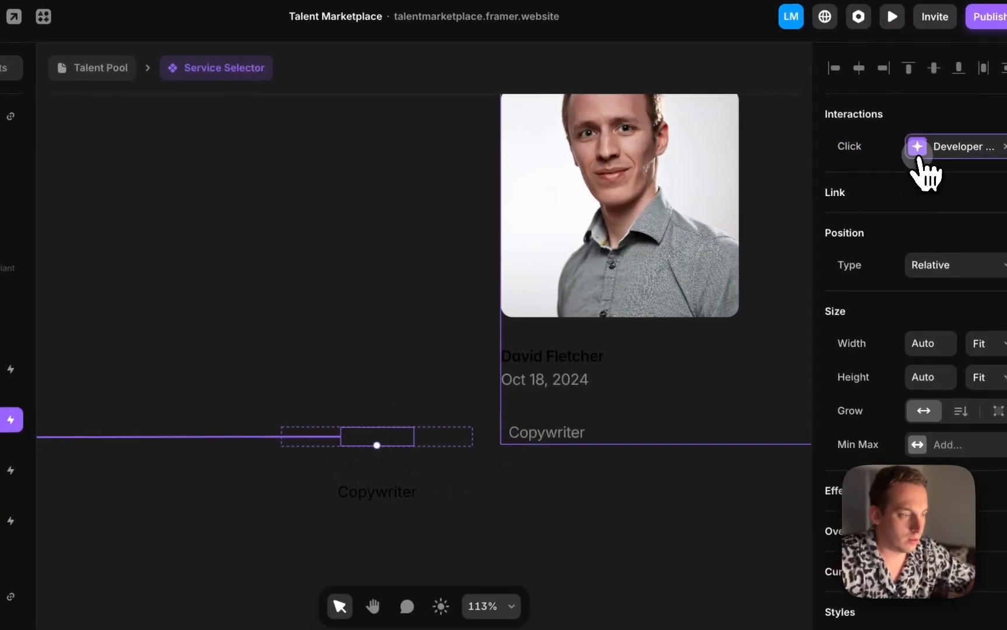
# Change the tablet Developer label's transition target to Develop - Tablet
pyautogui.click(934, 154)
pyautogui.click(765, 297)
pyautogui.click(739, 314)
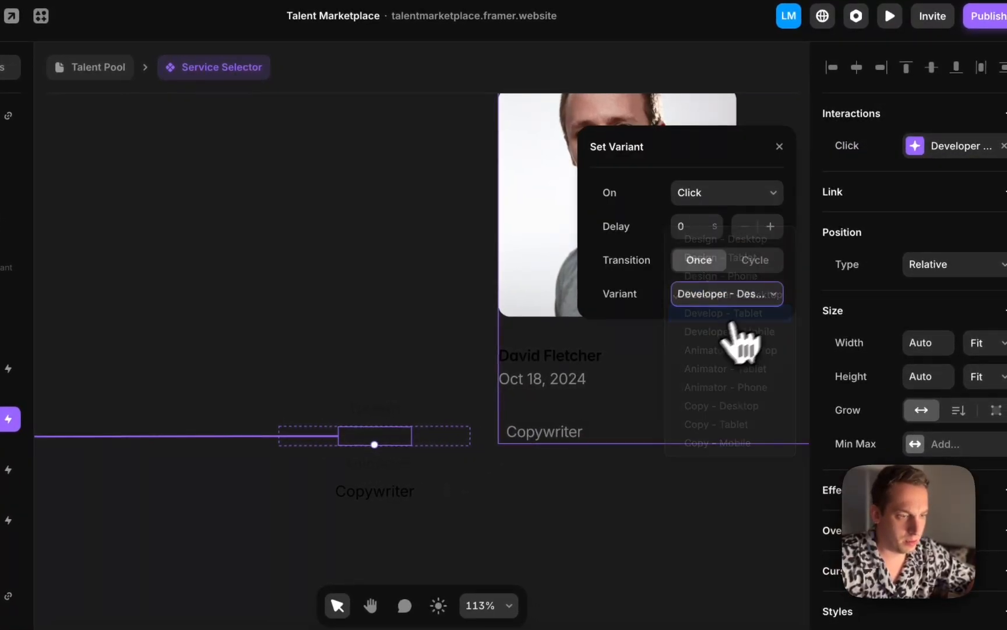
# Change the Animator label's transition target in the Copy - Tablet variant
pyautogui.click(386, 458)
pyautogui.scroll(5, 932, 169)
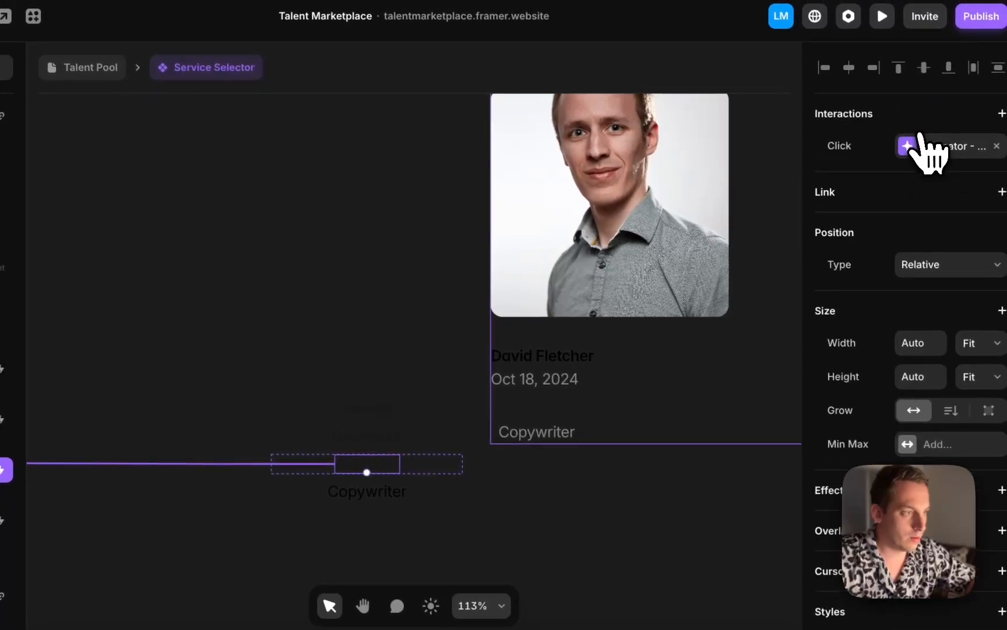
pyautogui.click(933, 149)
pyautogui.click(766, 294)
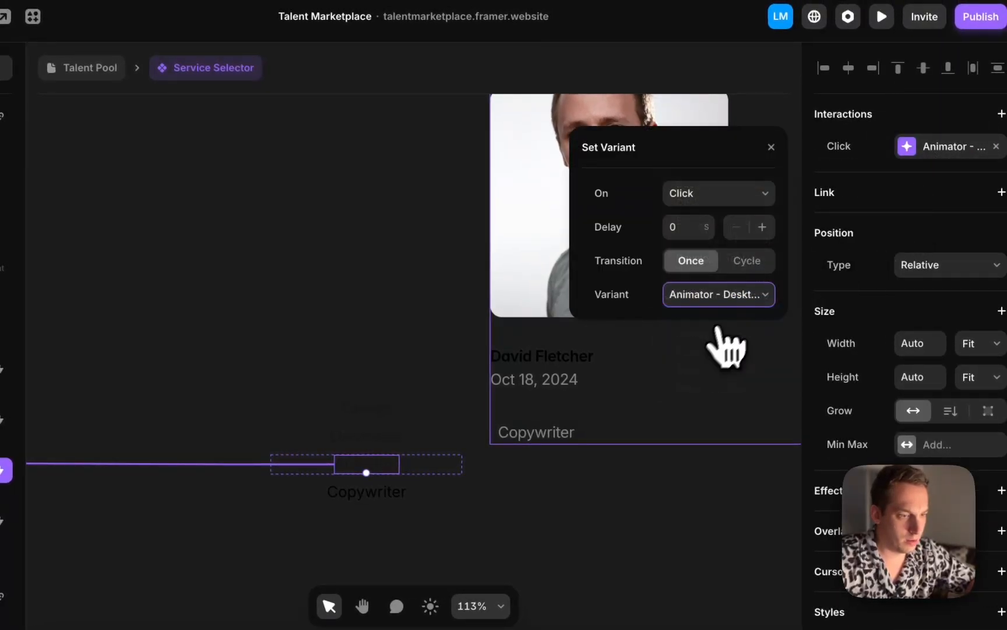
# Change the tablet Copywriter label's transition target to Copy - Tablet
pyautogui.click(388, 487)
pyautogui.click(952, 145)
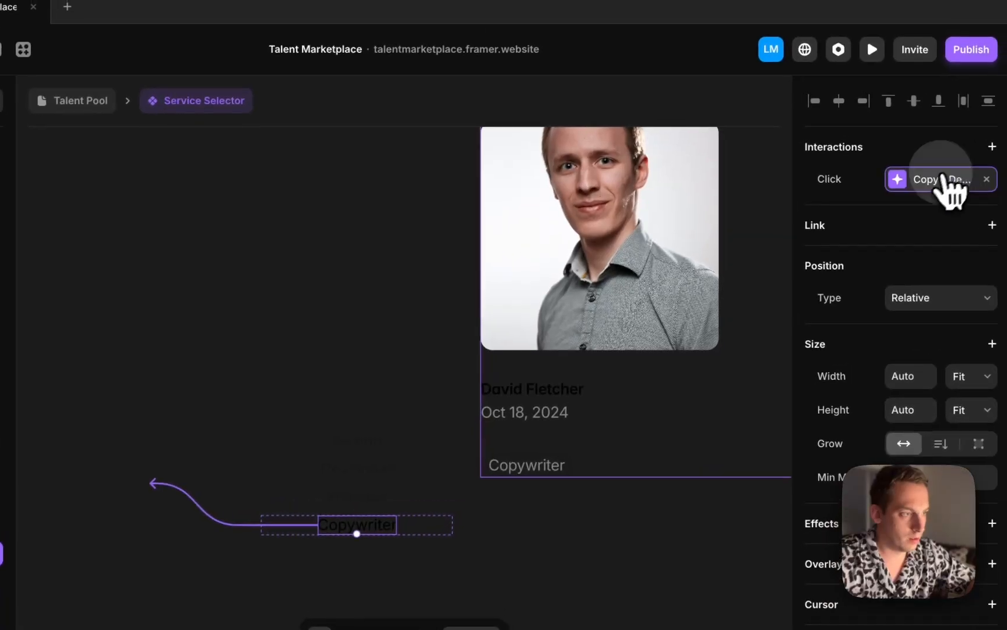
pyautogui.click(736, 328)
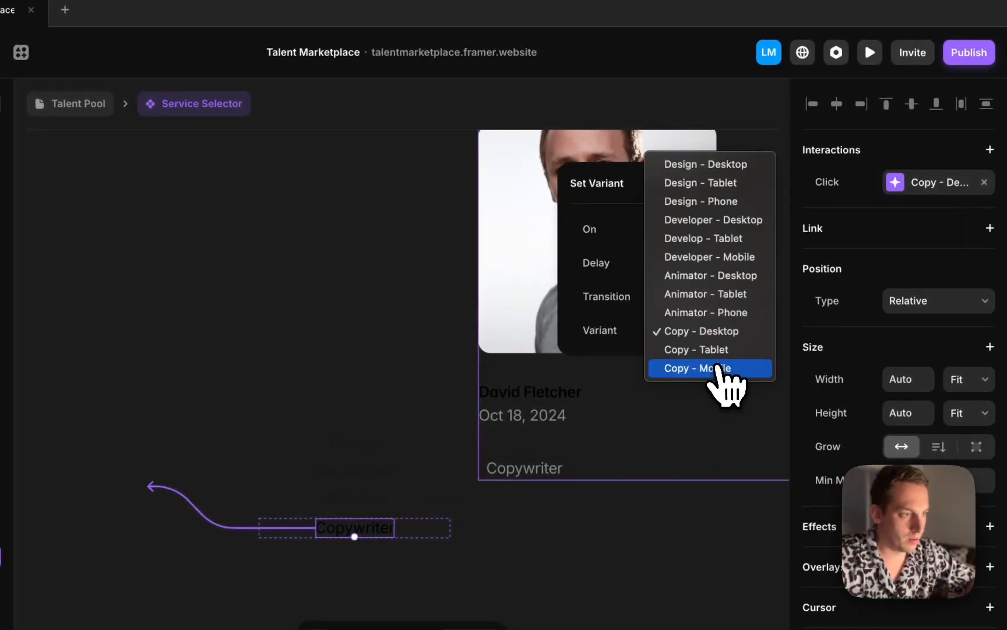
pyautogui.click(719, 351)
# Move to the Copy - Mobile variant and change its Design label's transition target
pyautogui.scroll(-8, 506, 349)
pyautogui.hscroll(5, 520, 338)
pyautogui.scroll(2, 520, 337)
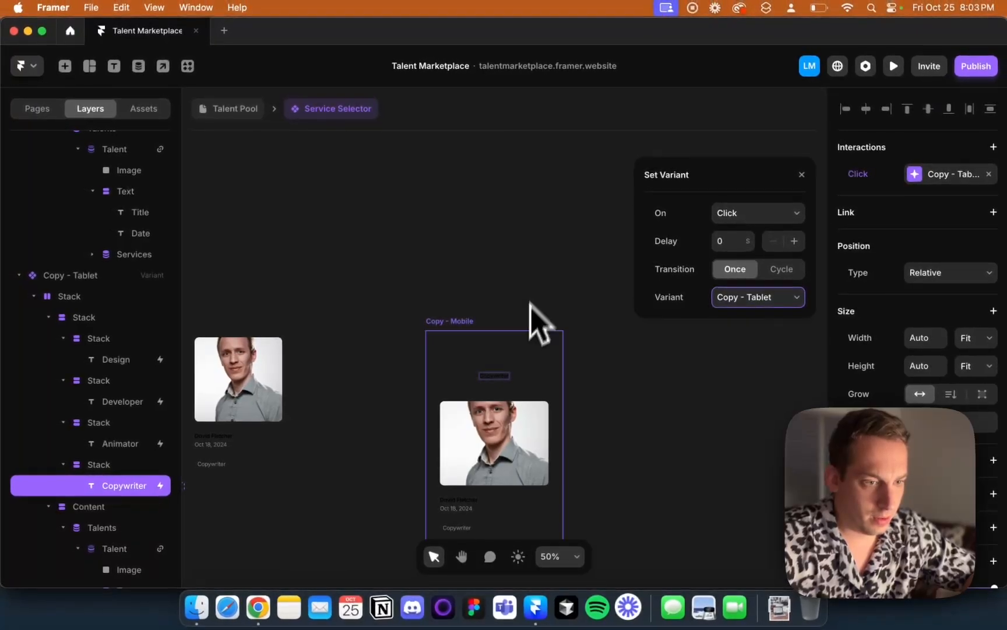
pyautogui.scroll(5, 473, 415)
pyautogui.scroll(-2, 489, 396)
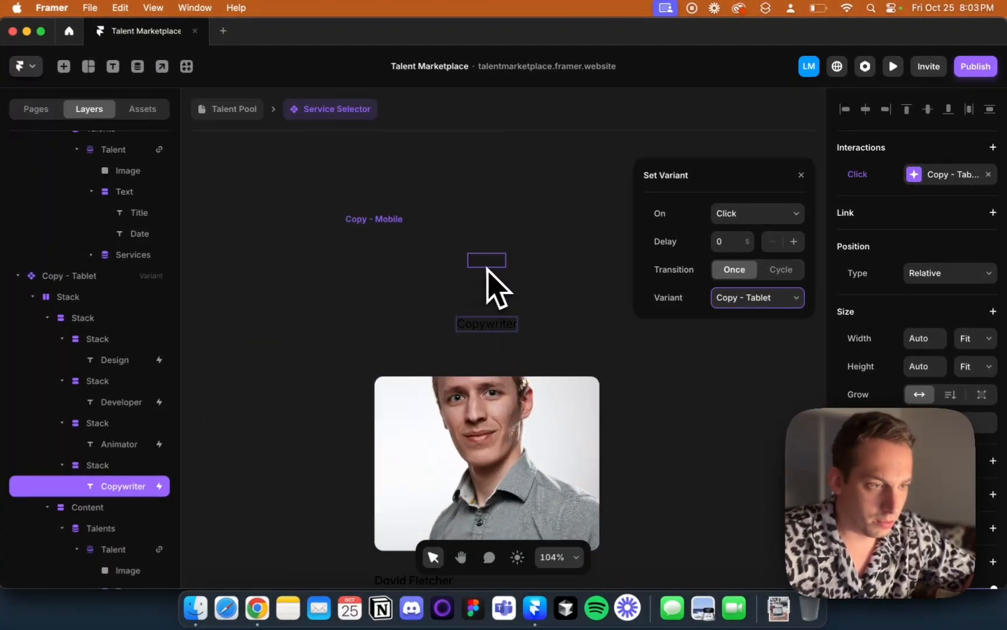
pyautogui.click(488, 260)
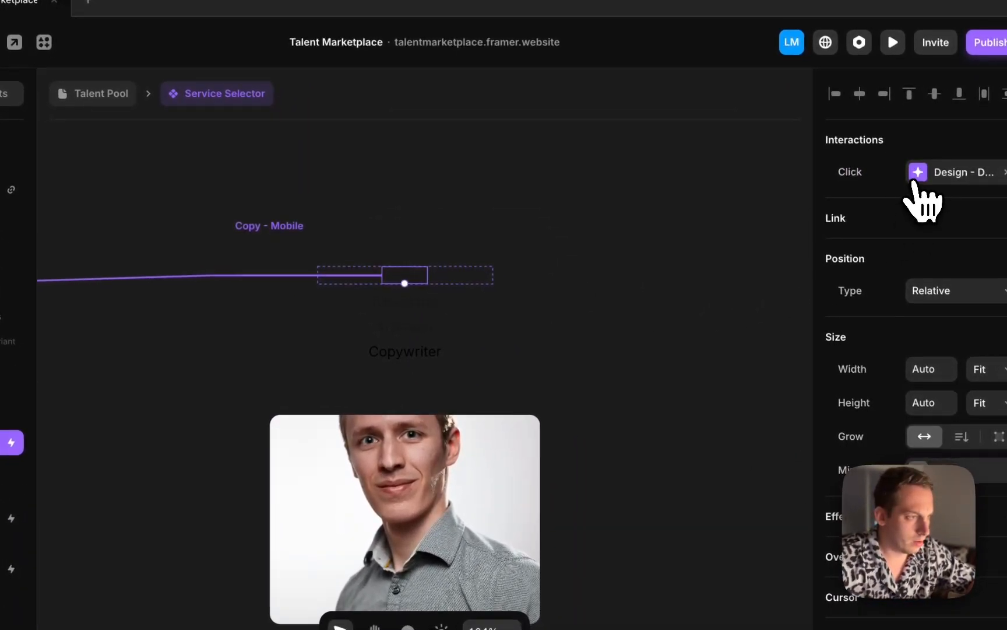
pyautogui.click(913, 183)
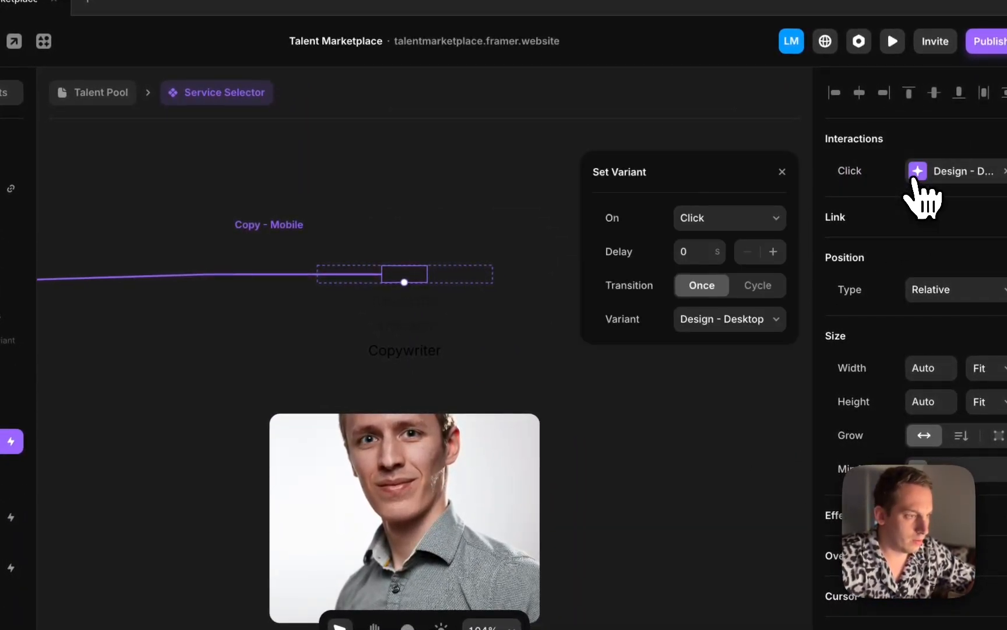
pyautogui.click(752, 320)
pyautogui.click(735, 375)
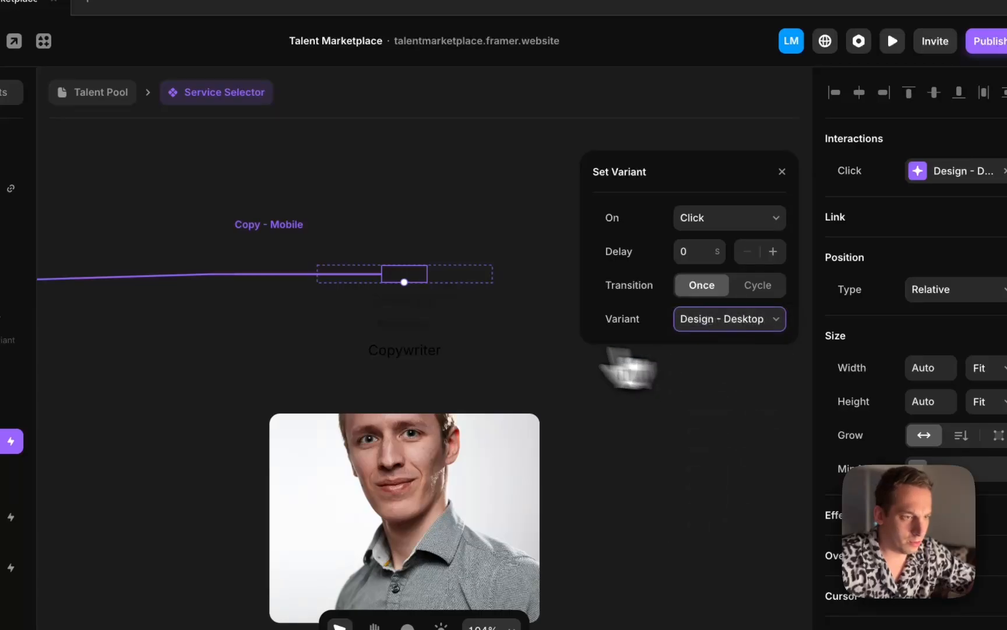
# Change the Developer label's transition target in the Copy - Mobile variant
pyautogui.click(412, 314)
pyautogui.click(950, 175)
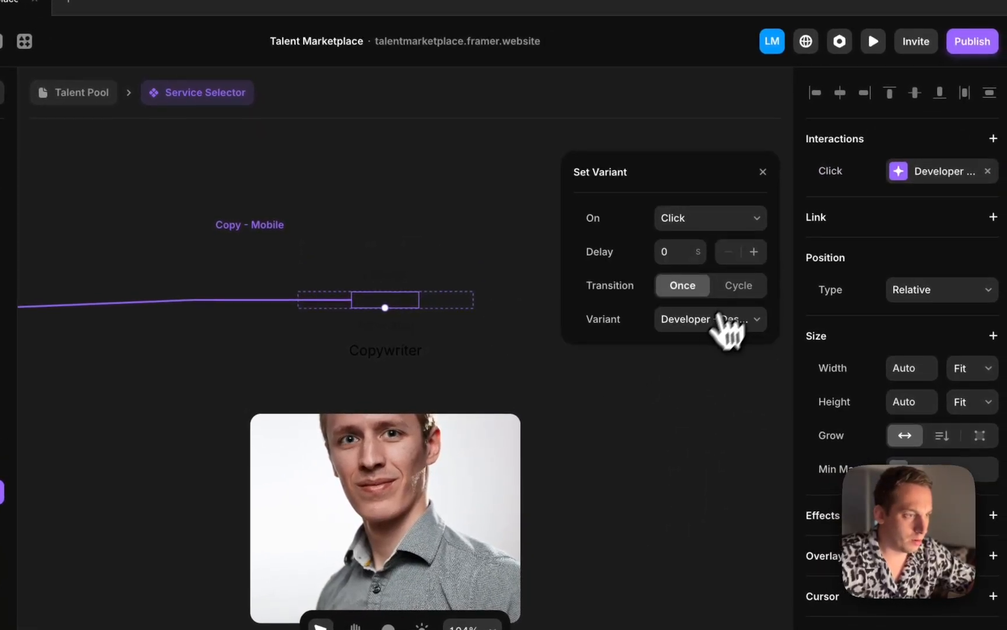
pyautogui.click(726, 319)
pyautogui.click(704, 358)
# Change the Animator label's transition target in the Copy - Mobile variant
pyautogui.click(411, 327)
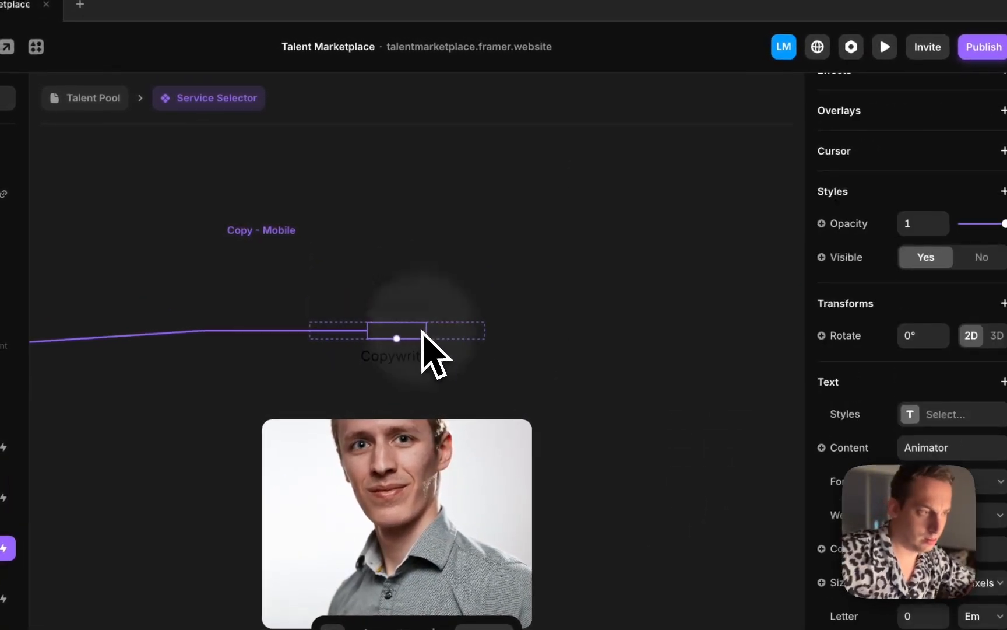
pyautogui.scroll(8, 898, 195)
pyautogui.click(945, 176)
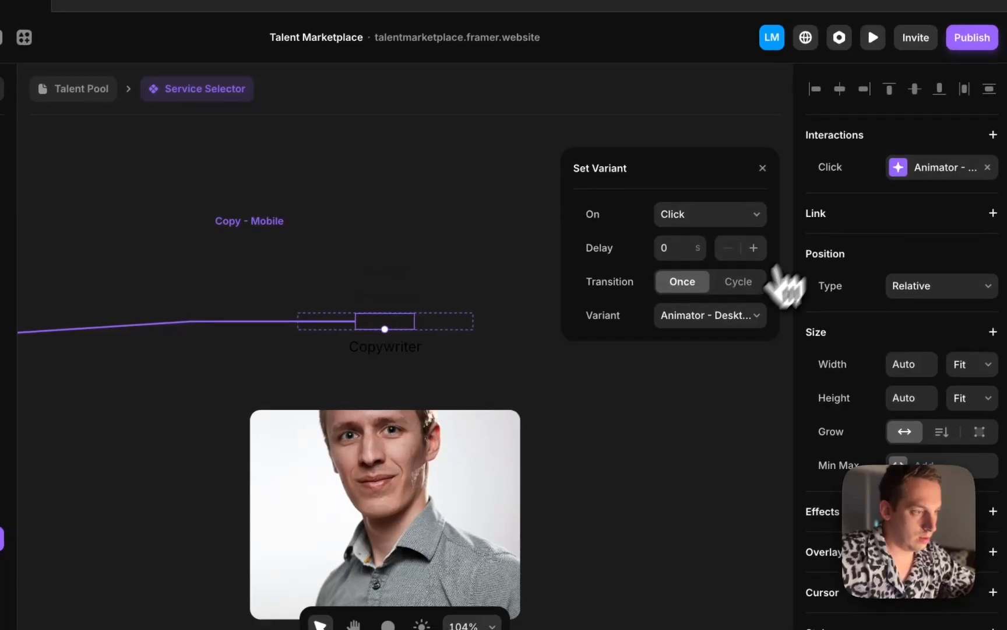
pyautogui.click(751, 326)
pyautogui.click(724, 372)
# Change the mobile Copywriter label's transition target to Copy - Mobile
pyautogui.click(392, 363)
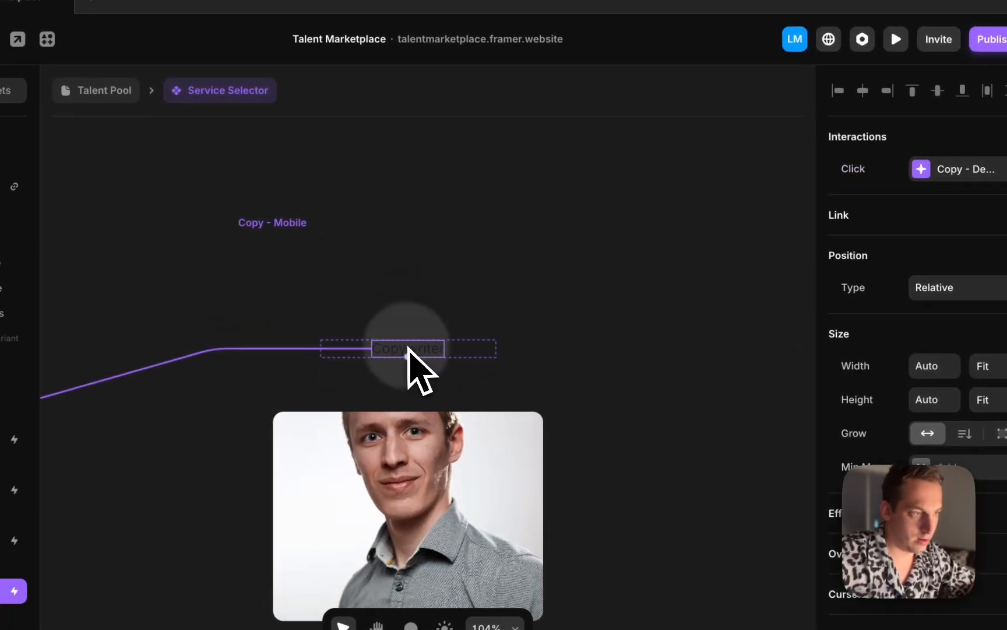
pyautogui.click(897, 168)
pyautogui.click(725, 341)
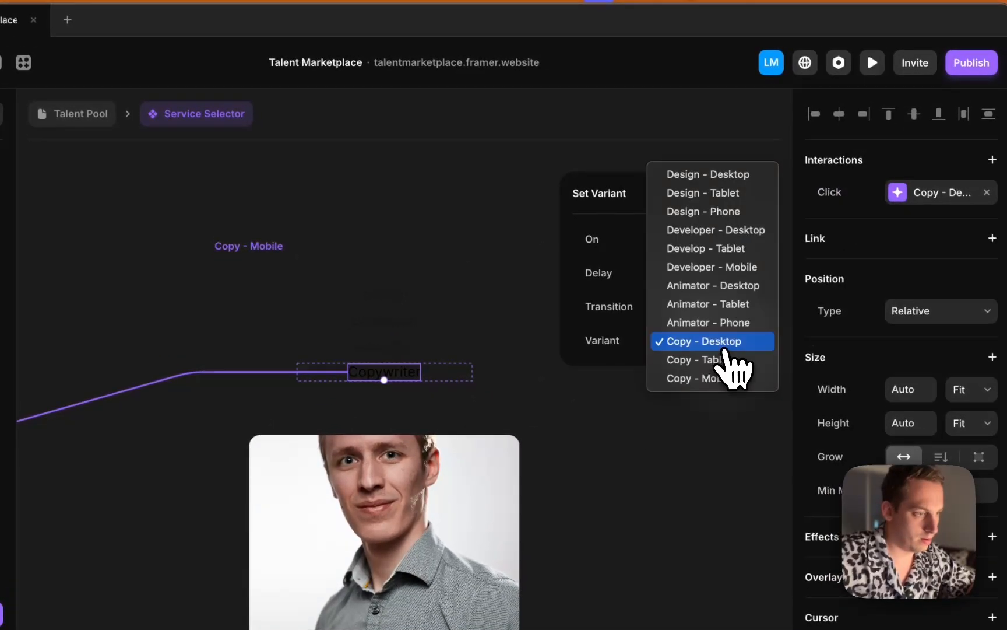
pyautogui.click(723, 379)
# Publish the site update
pyautogui.click(449, 252)
pyautogui.scroll(-5, 450, 257)
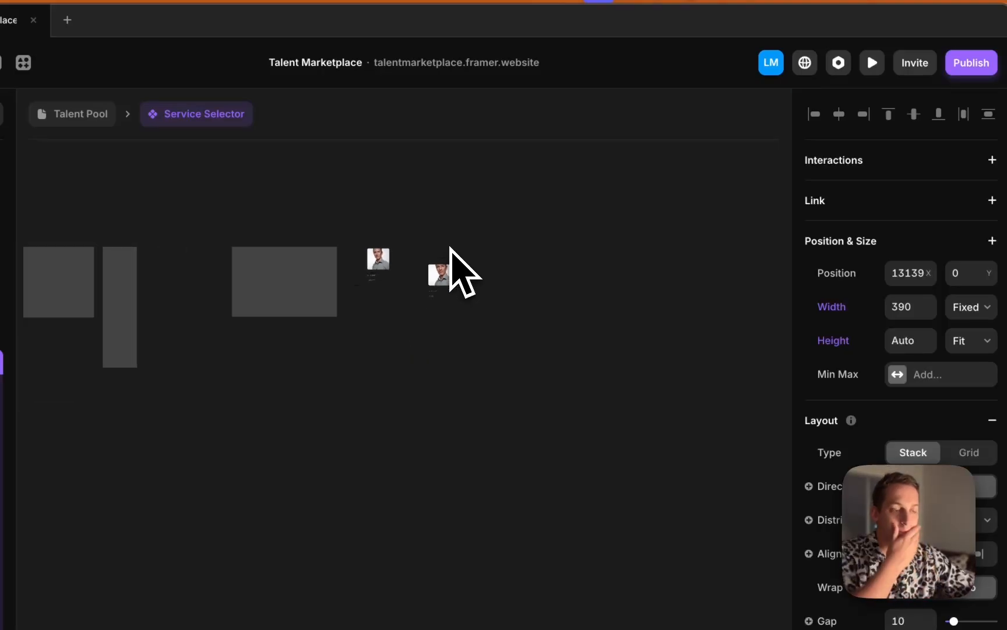
pyautogui.scroll(5, 450, 247)
pyautogui.click(969, 65)
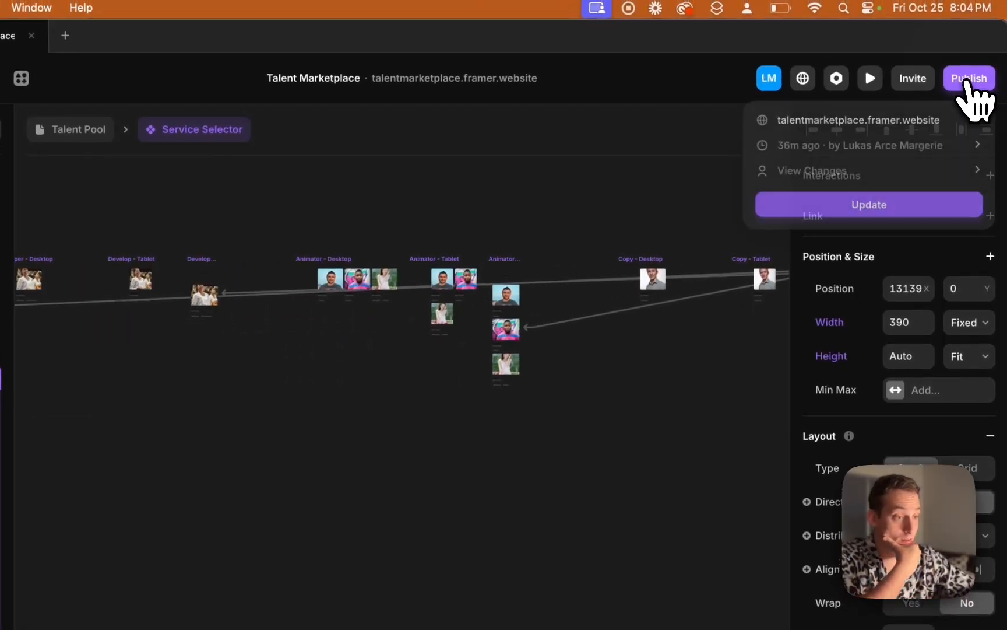
pyautogui.click(880, 205)
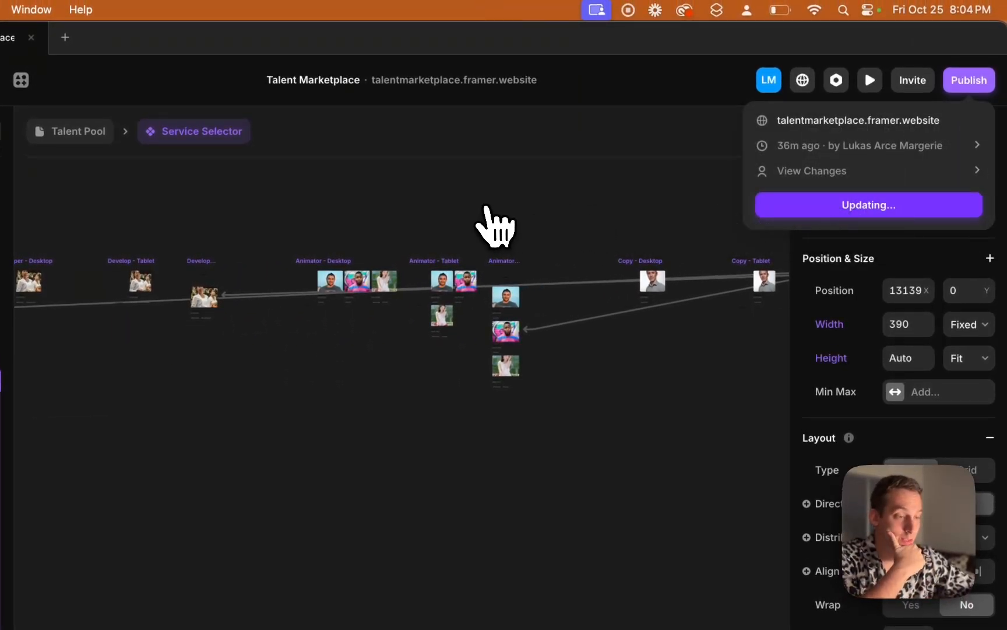
# Inspect the Service Selector instances on the Talent Pool page across the Desktop, Tablet and Phone breakpoints
pyautogui.click(61, 131)
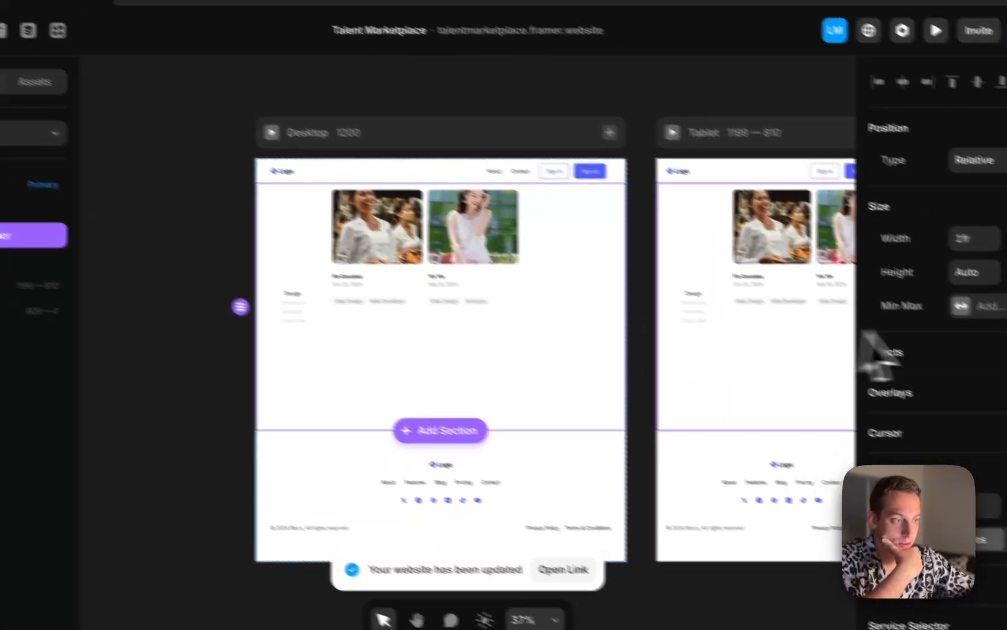
pyautogui.scroll(-3, 929, 337)
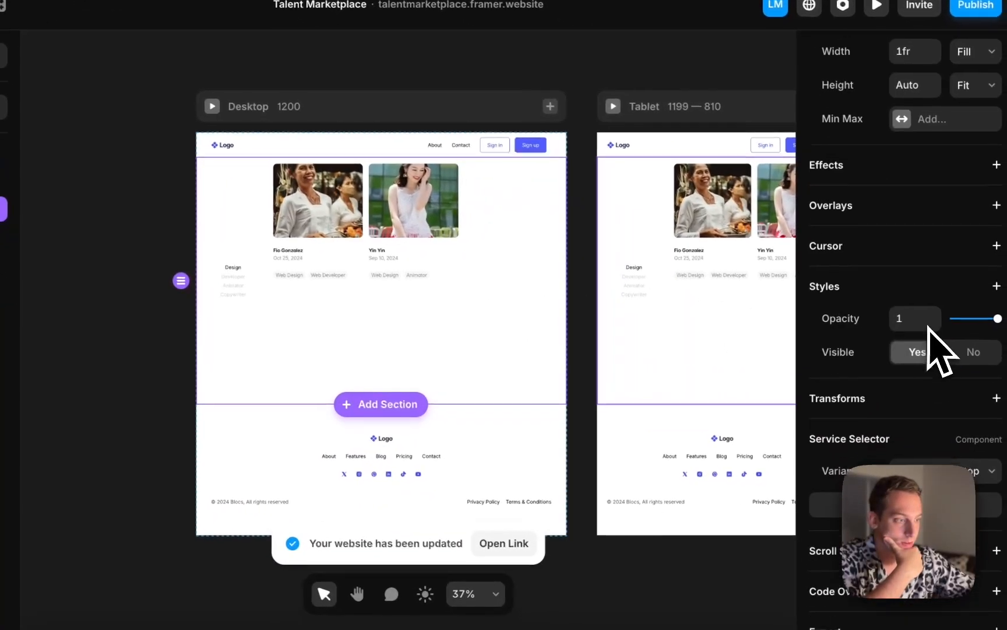
pyautogui.click(813, 360)
pyautogui.scroll(-3, 891, 385)
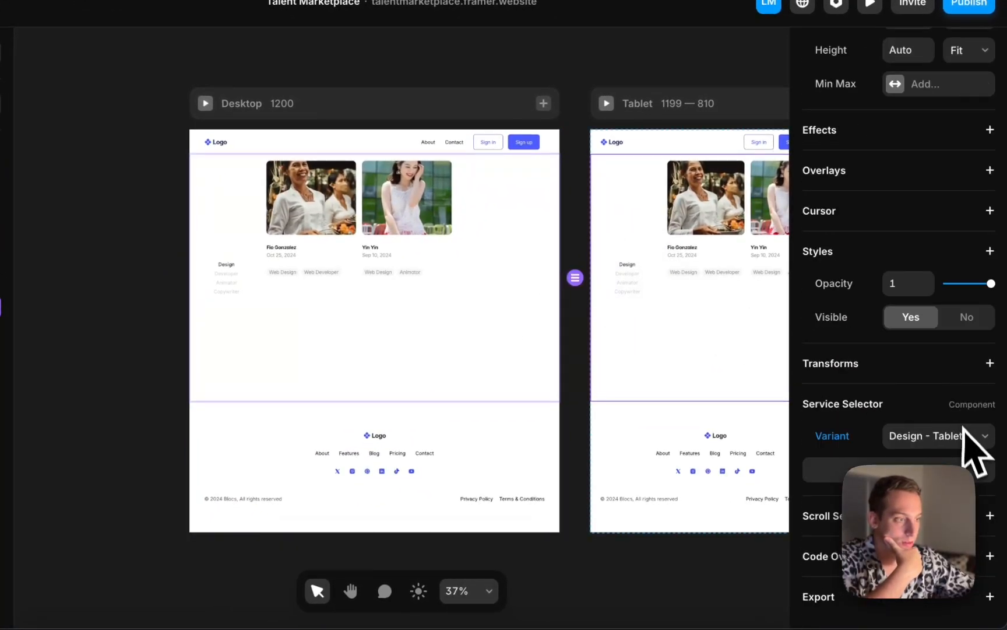
pyautogui.hscroll(6, 658, 355)
pyautogui.click(513, 286)
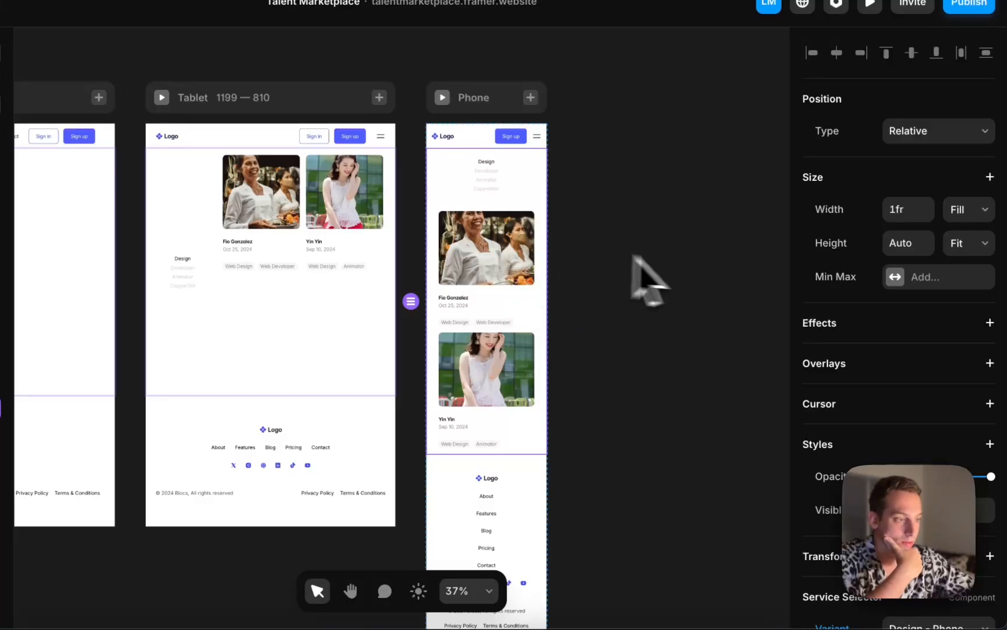
pyautogui.scroll(-4, 905, 355)
pyautogui.hscroll(-10, 495, 292)
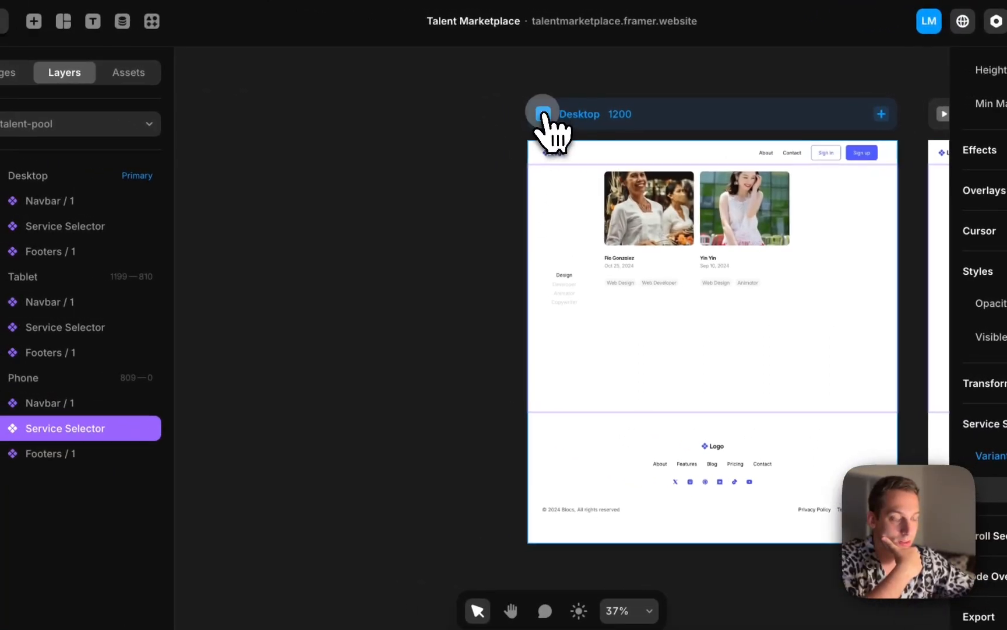
# Preview the Desktop and Phone breakpoints, testing the Developer, Animator and Design filters
pyautogui.click(543, 115)
pyautogui.click(166, 460)
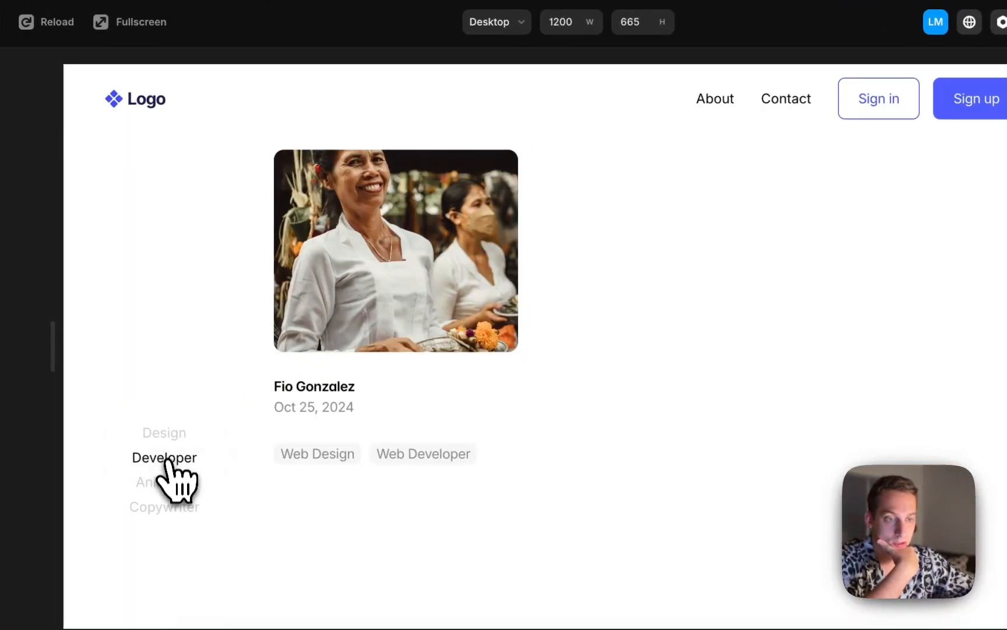
pyautogui.click(168, 484)
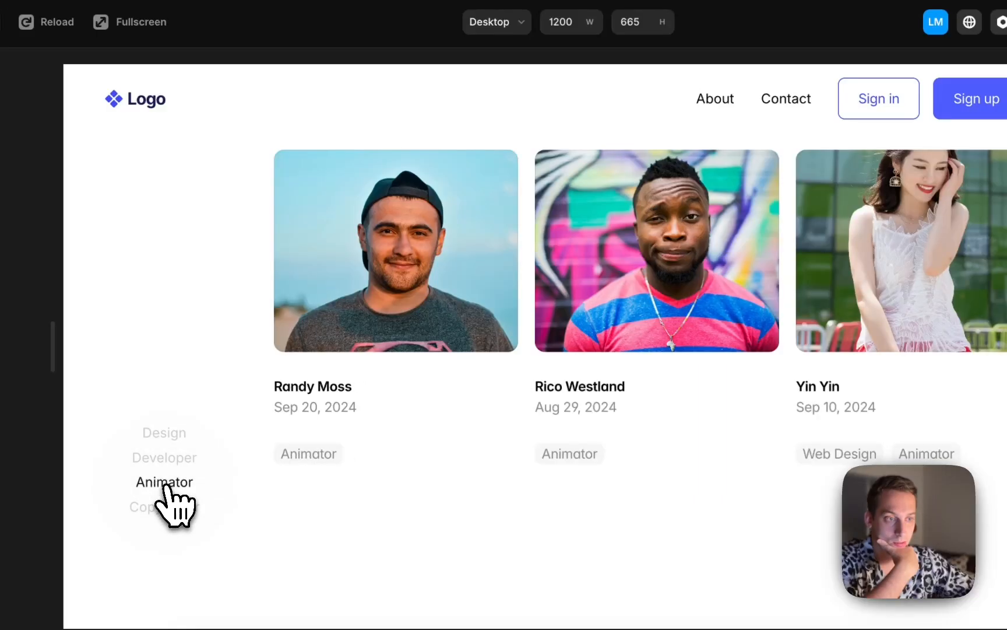
pyautogui.click(165, 434)
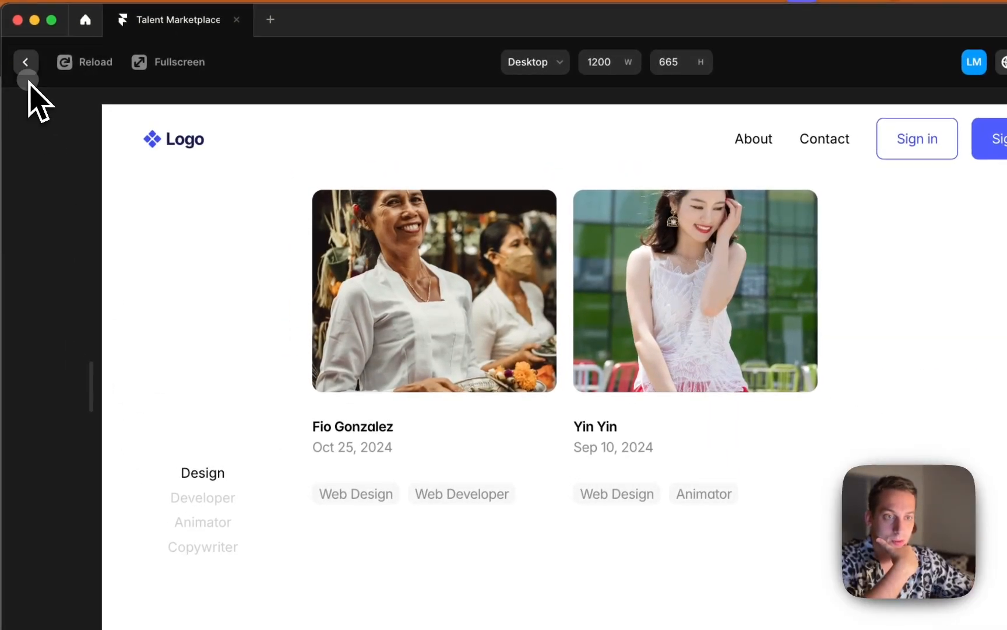
pyautogui.click(26, 70)
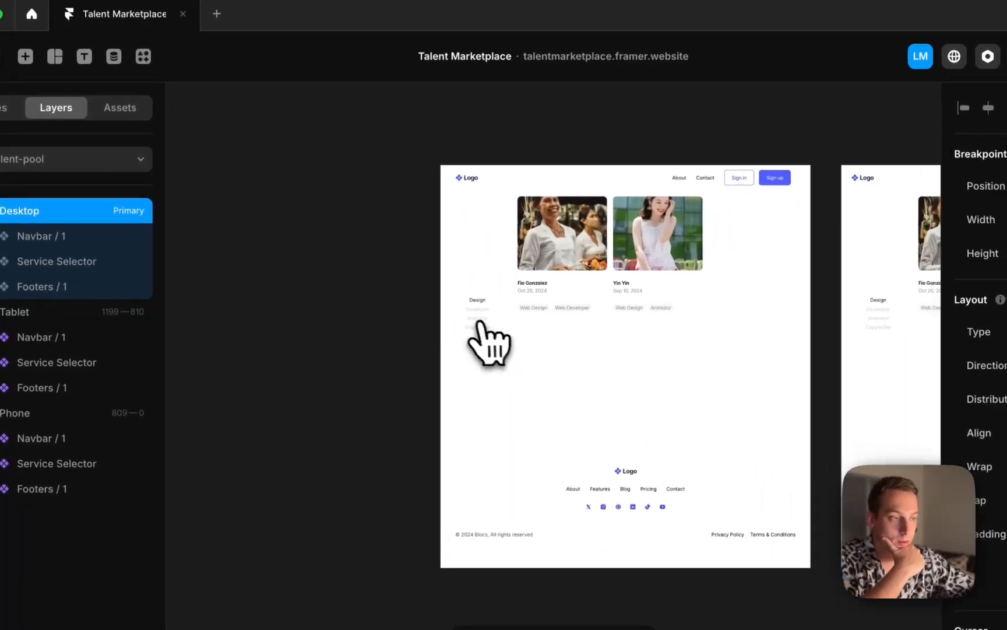
pyautogui.hscroll(5, 532, 344)
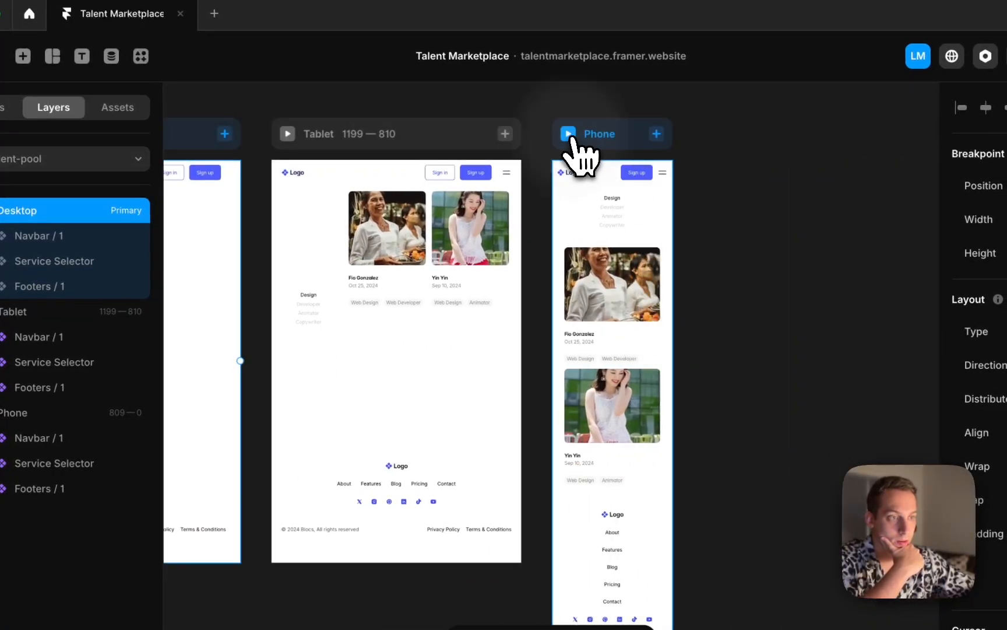
pyautogui.click(569, 135)
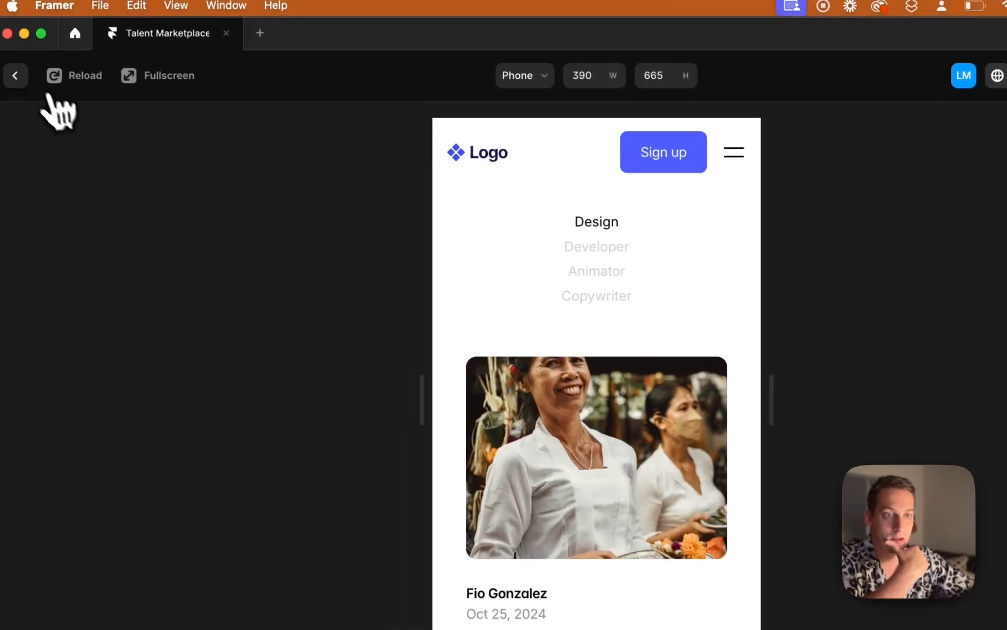
pyautogui.click(16, 74)
# Publish the update again and switch to the live site in Chrome
pyautogui.click(989, 56)
pyautogui.click(839, 175)
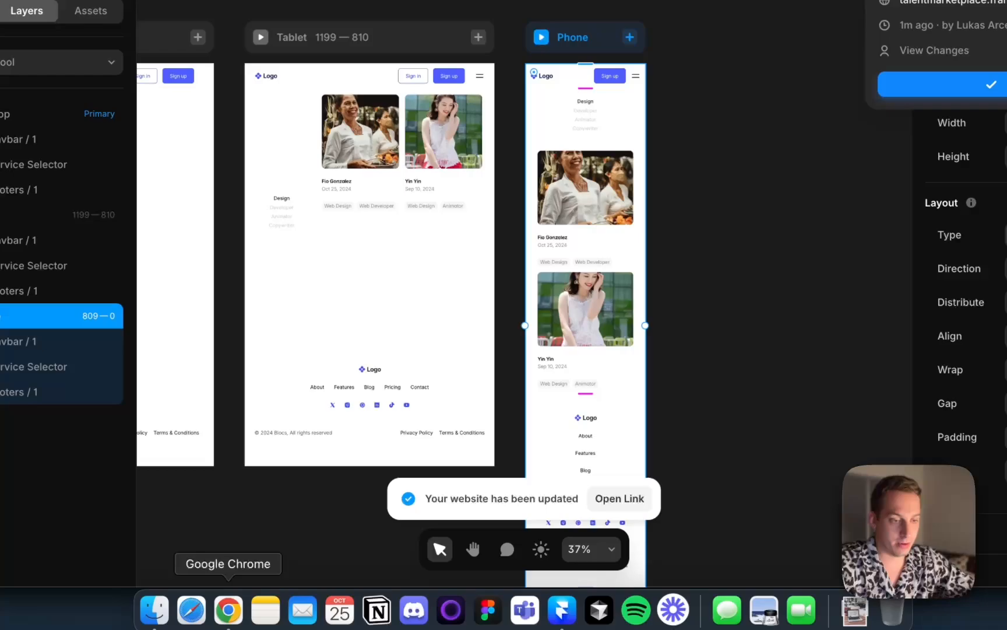
pyautogui.click(228, 609)
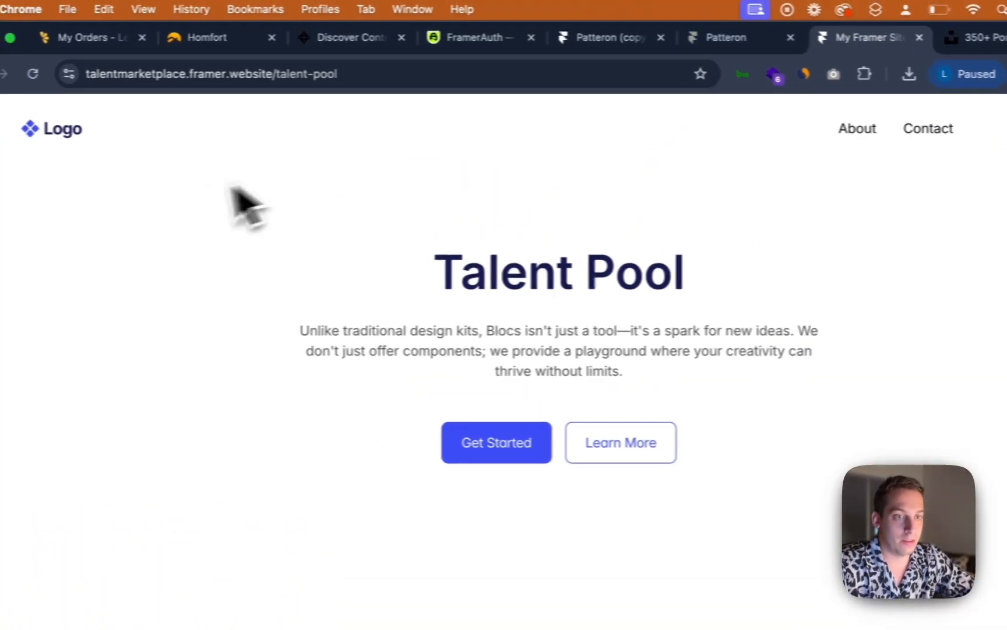
# On the live site, open the sign-up page and register with a first name, e-mail and account password
pyautogui.click(49, 136)
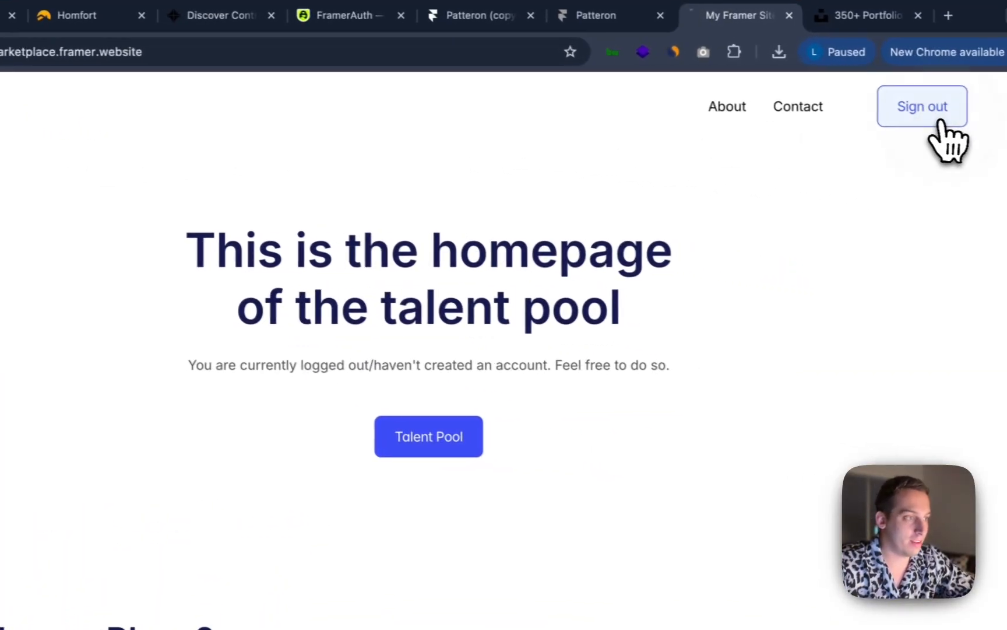
pyautogui.click(940, 121)
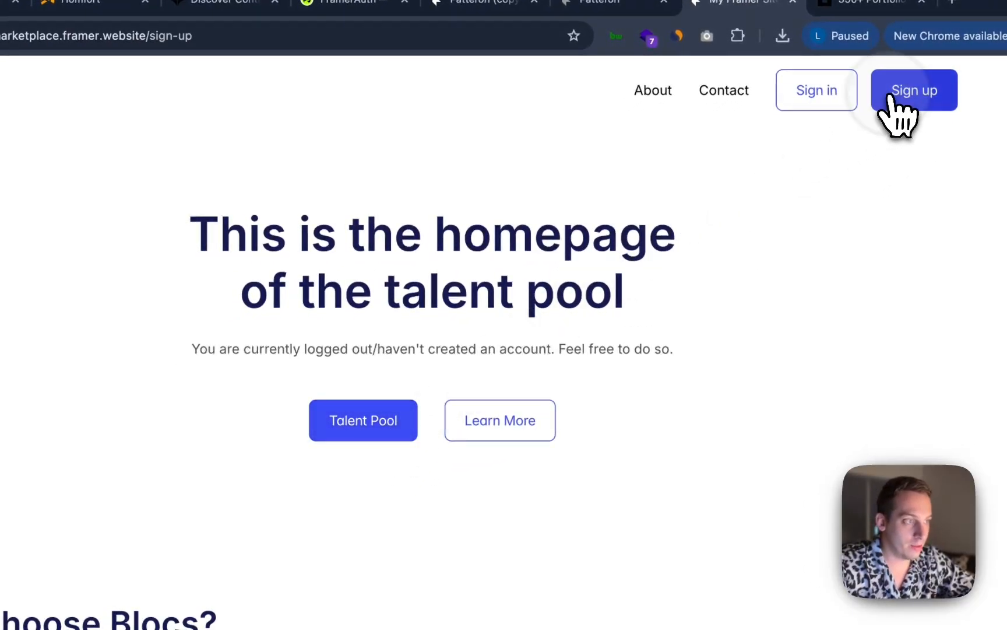
pyautogui.click(362, 237)
pyautogui.write('jdcjkncsdkjl')
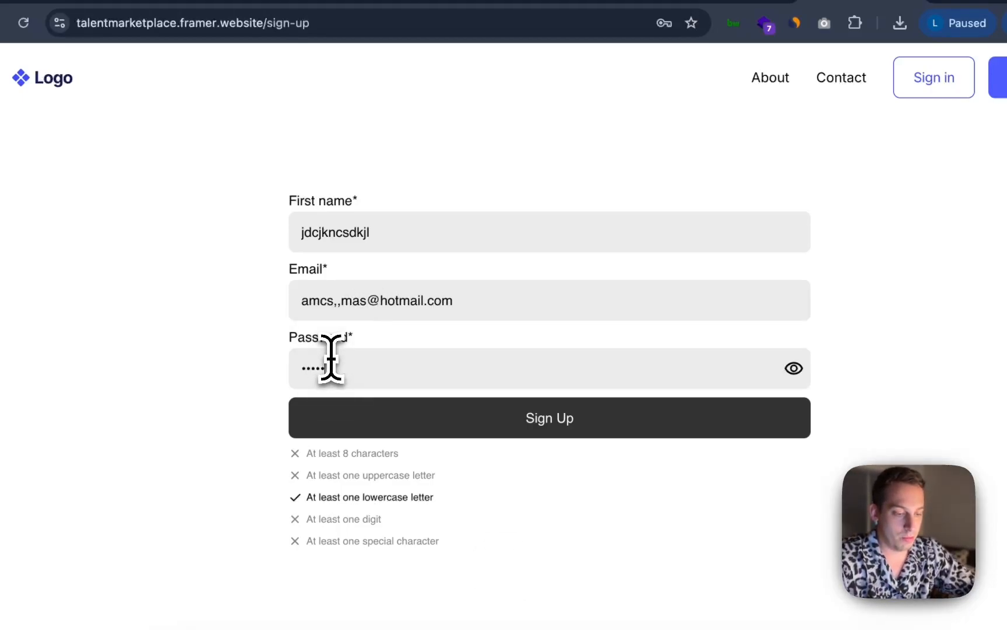
pyautogui.write('••••••')
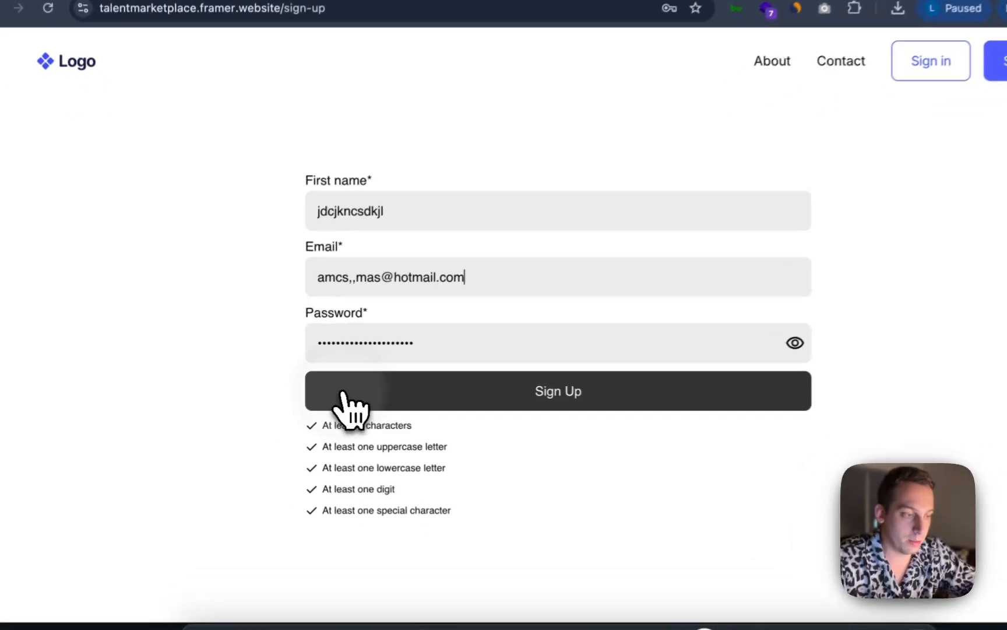
pyautogui.click(318, 391)
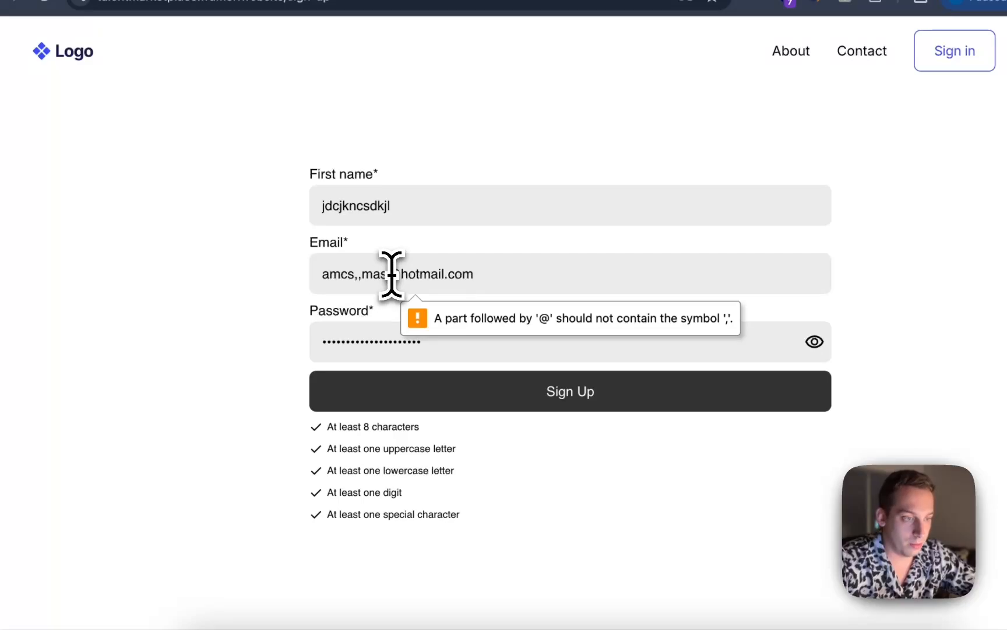
pyautogui.press('BackSpace')
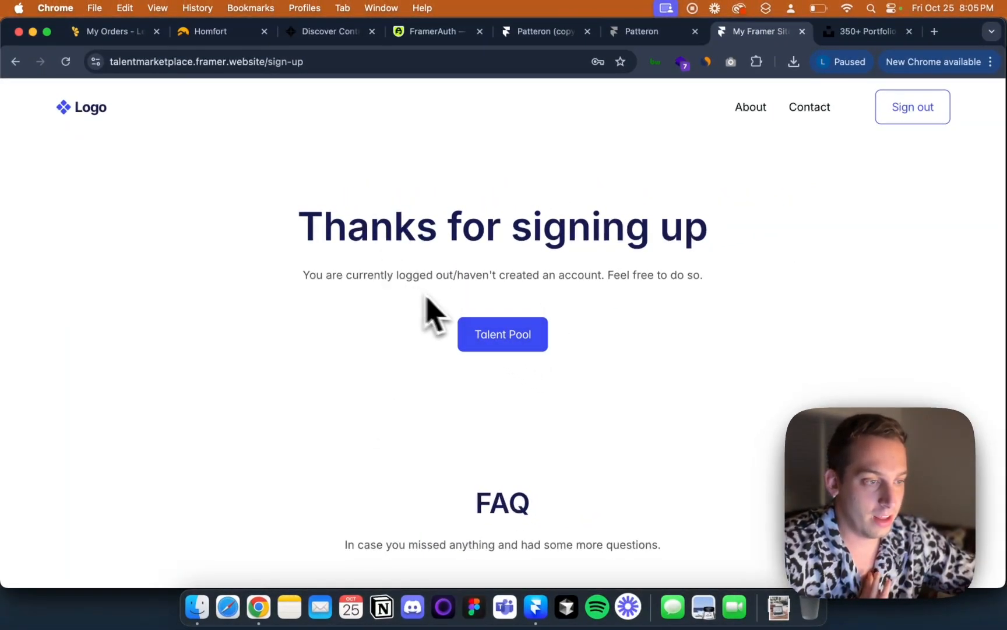
# Follow the Talent Pool link on the live site, then open the /sign-up page back in Framer
pyautogui.click(475, 337)
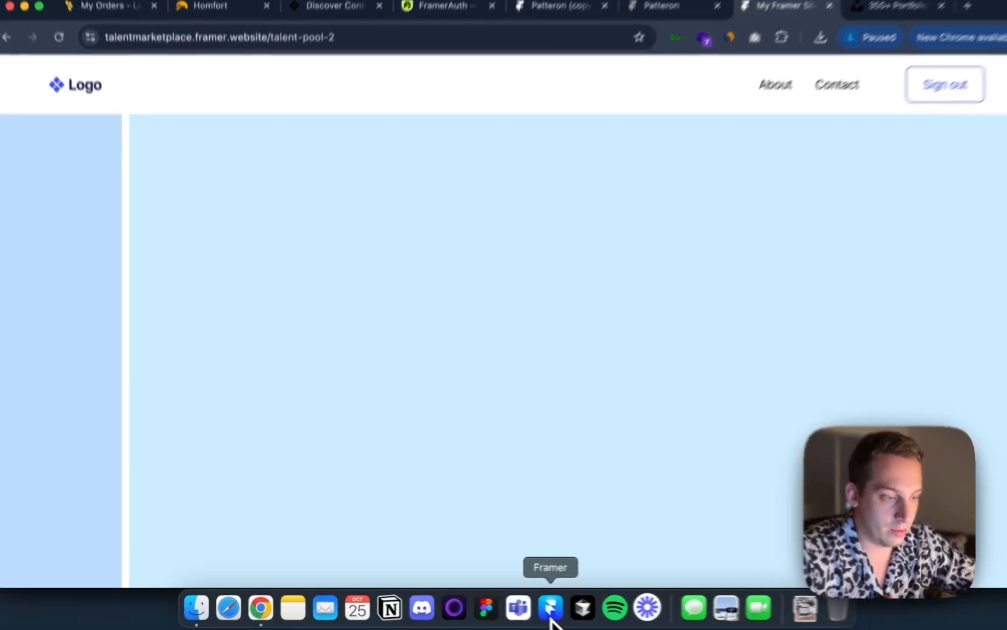
pyautogui.click(535, 608)
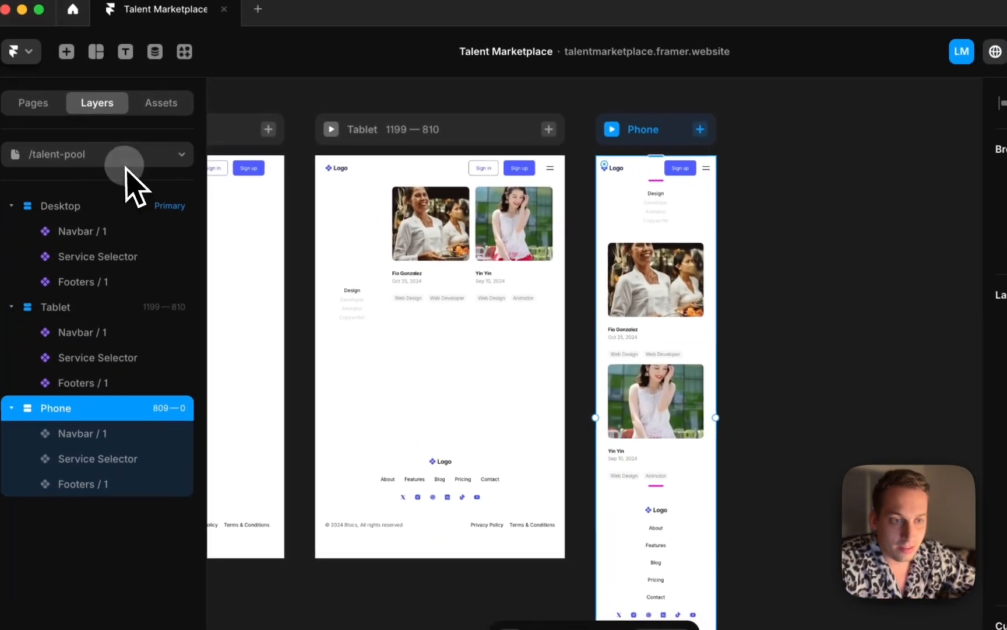
pyautogui.click(98, 82)
pyautogui.click(83, 271)
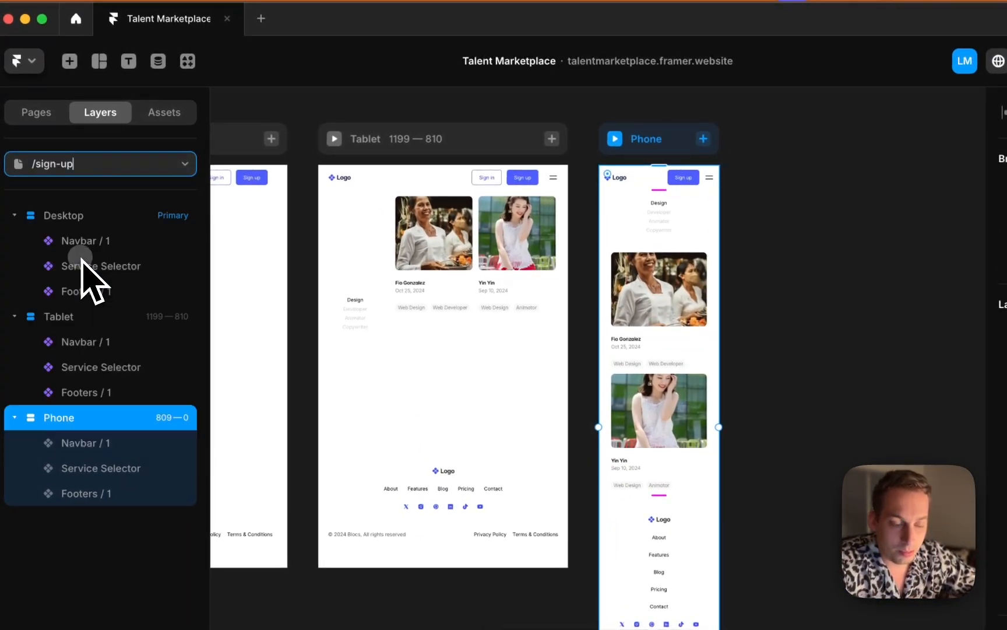
pyautogui.scroll(-4, 383, 283)
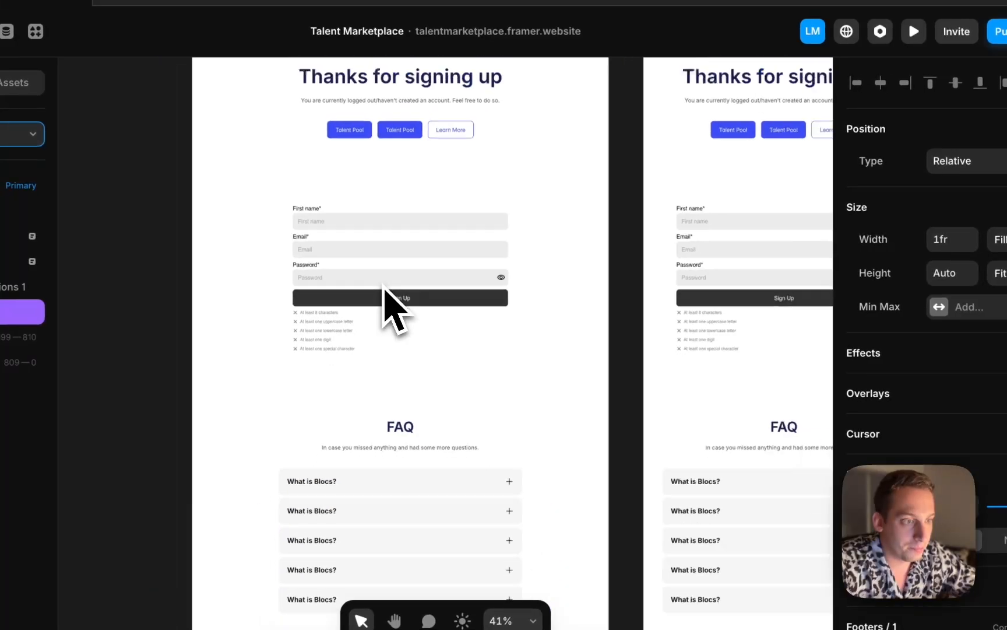
# Set the second Talent Pool button's link on the /sign-up page to /talent-pool
pyautogui.scroll(2, 383, 283)
pyautogui.click(372, 265)
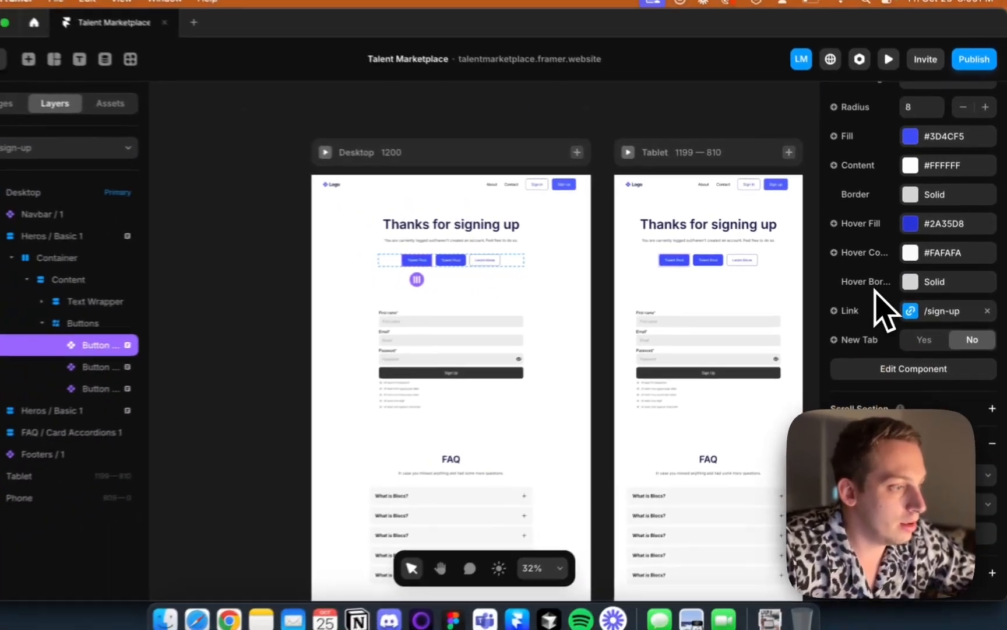
pyautogui.scroll(5, 879, 287)
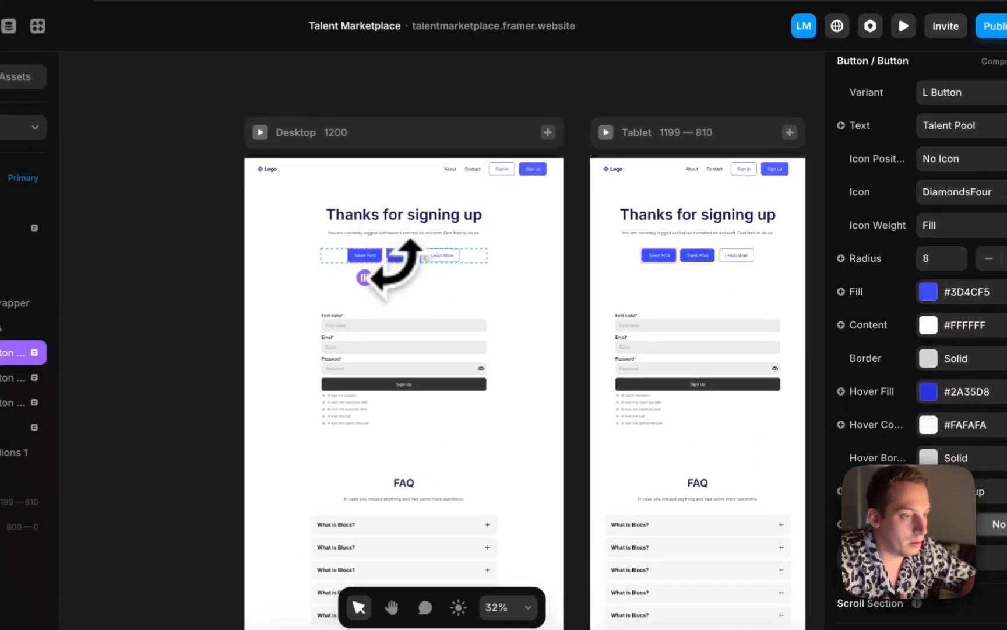
pyautogui.scroll(4, 877, 344)
pyautogui.scroll(-5, 892, 379)
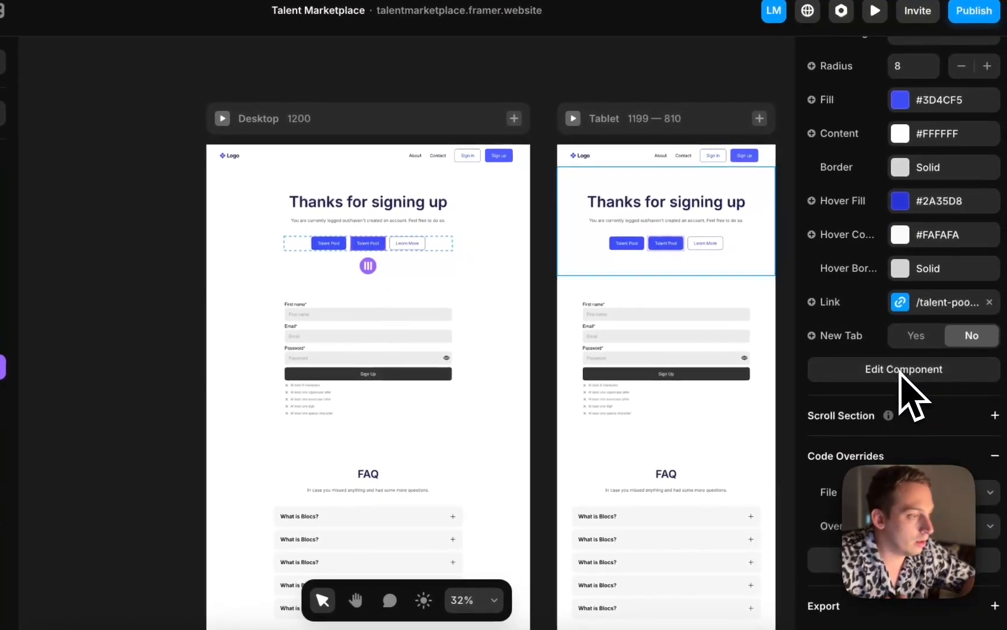
pyautogui.click(939, 306)
pyautogui.click(751, 350)
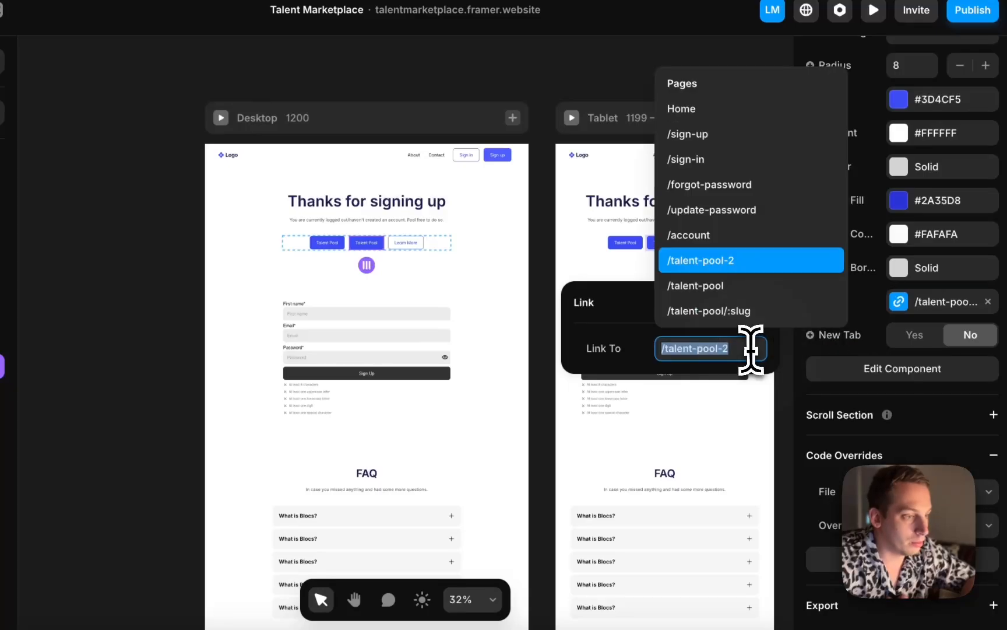
pyautogui.click(697, 285)
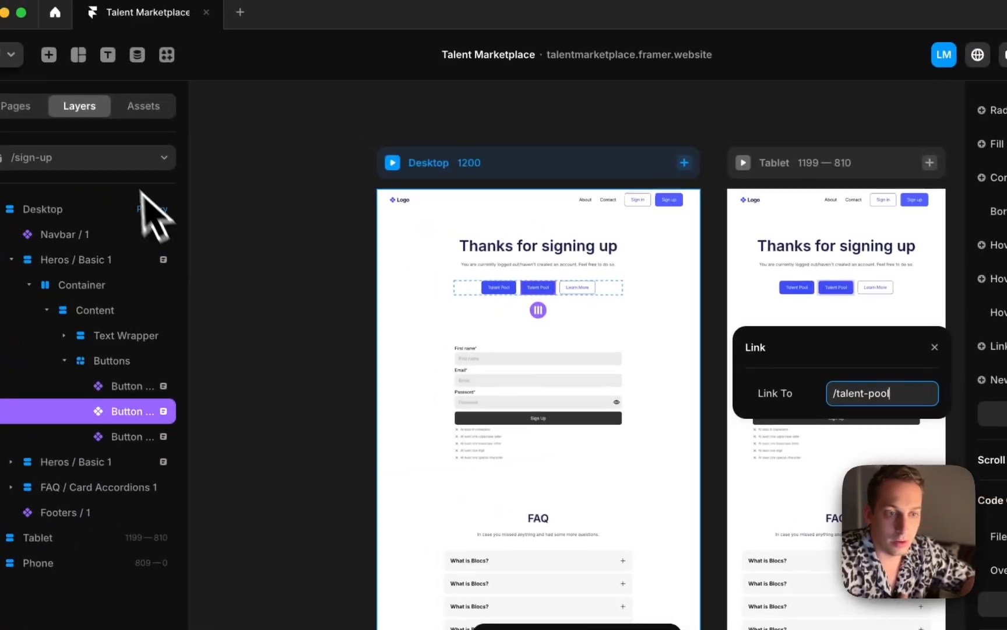
# Delete the duplicate /talent-pool-2 page from the Pages list
pyautogui.click(58, 98)
pyautogui.click(115, 328)
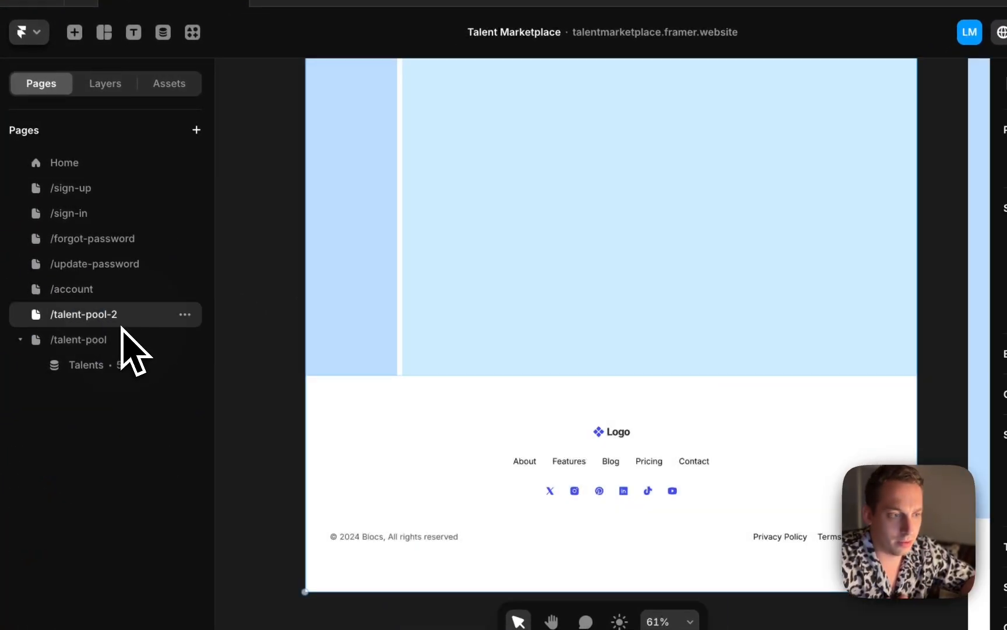
pyautogui.click(185, 315)
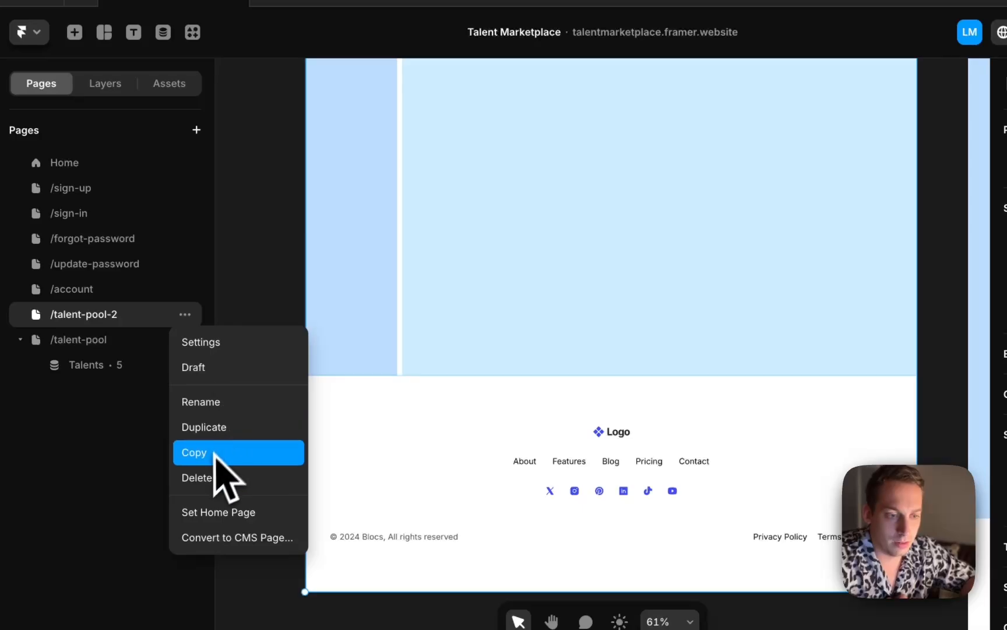
pyautogui.click(198, 477)
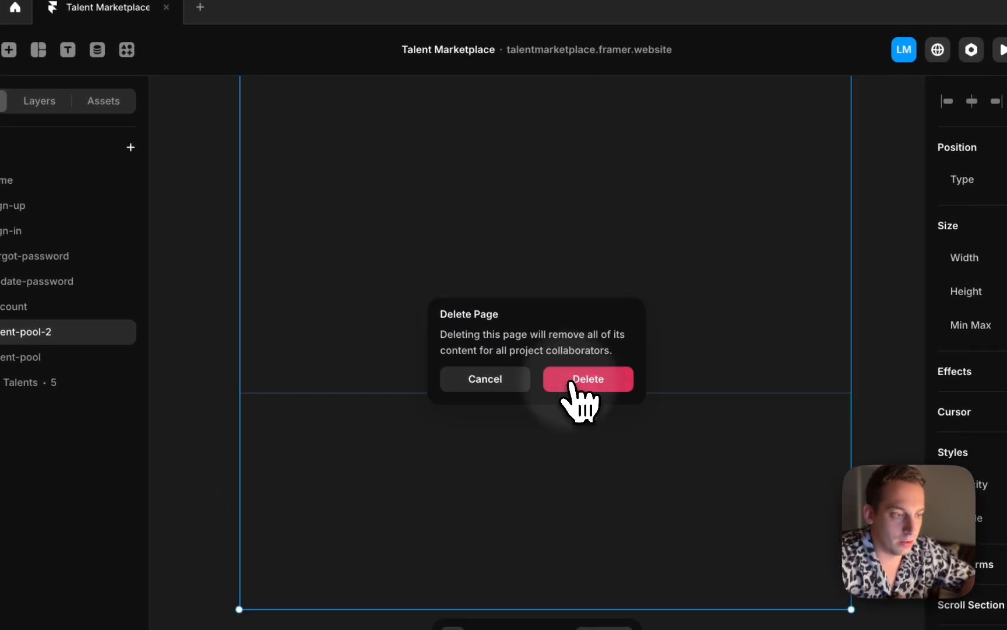
pyautogui.click(574, 380)
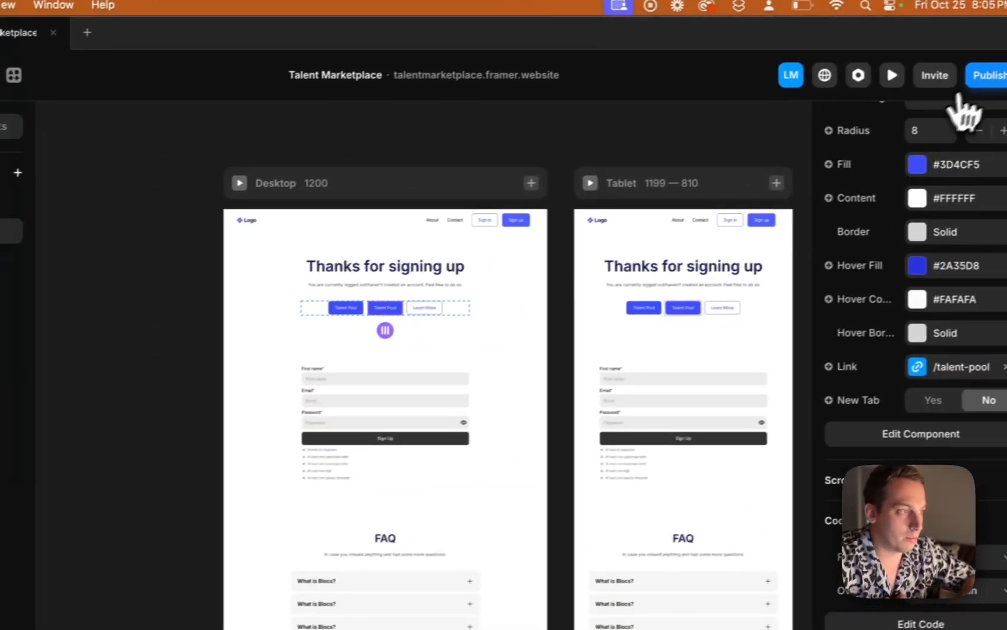
# Publish the update and switch to Chrome
pyautogui.click(1006, 49)
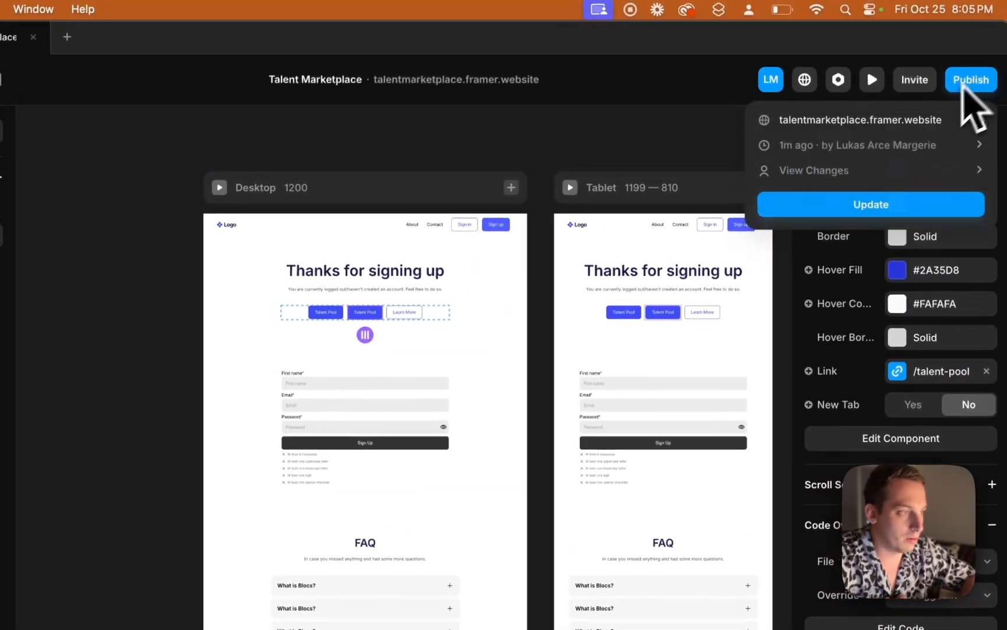
pyautogui.click(868, 205)
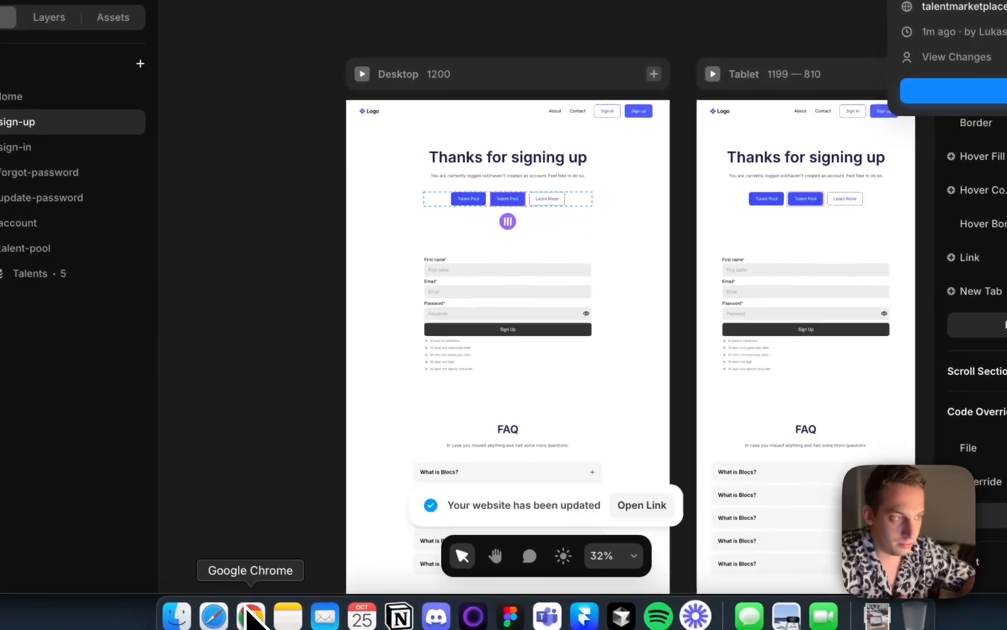
pyautogui.click(250, 613)
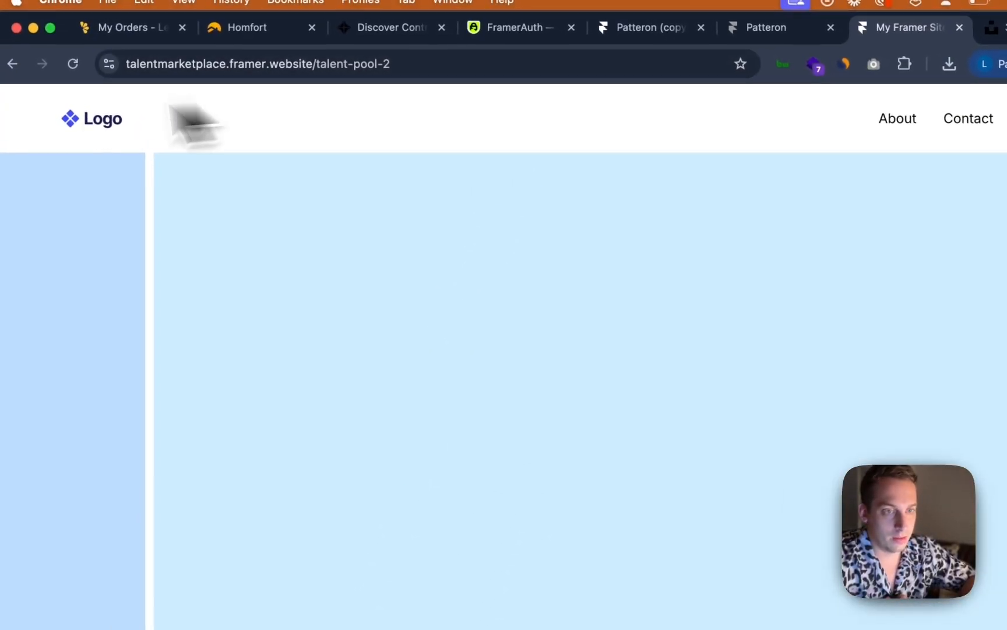
# Return to the live sign-up page, reload it and follow the Talent Pool button
pyautogui.click(13, 66)
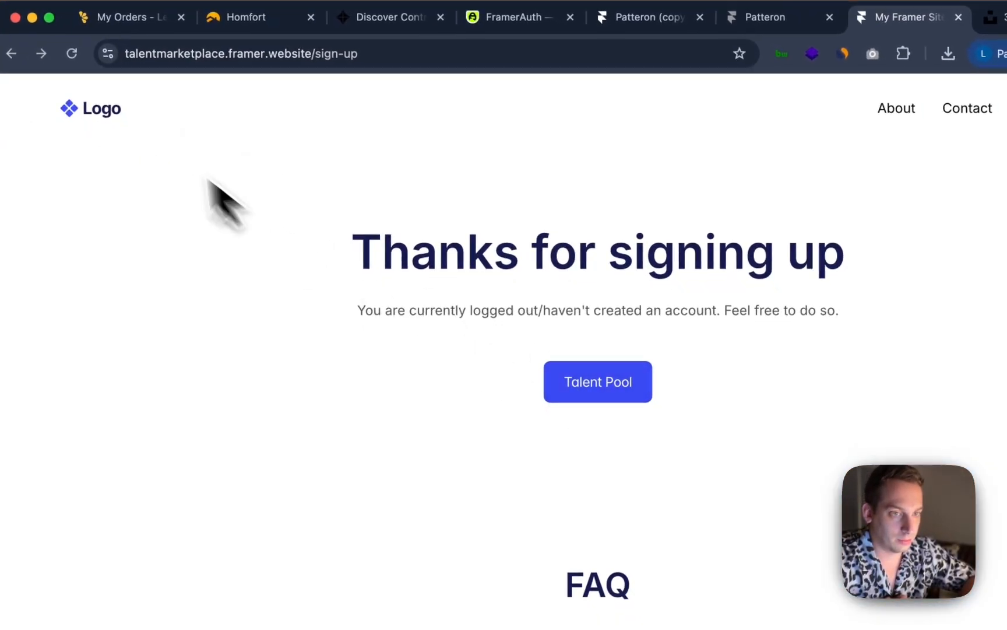
pyautogui.click(72, 53)
pyautogui.click(598, 381)
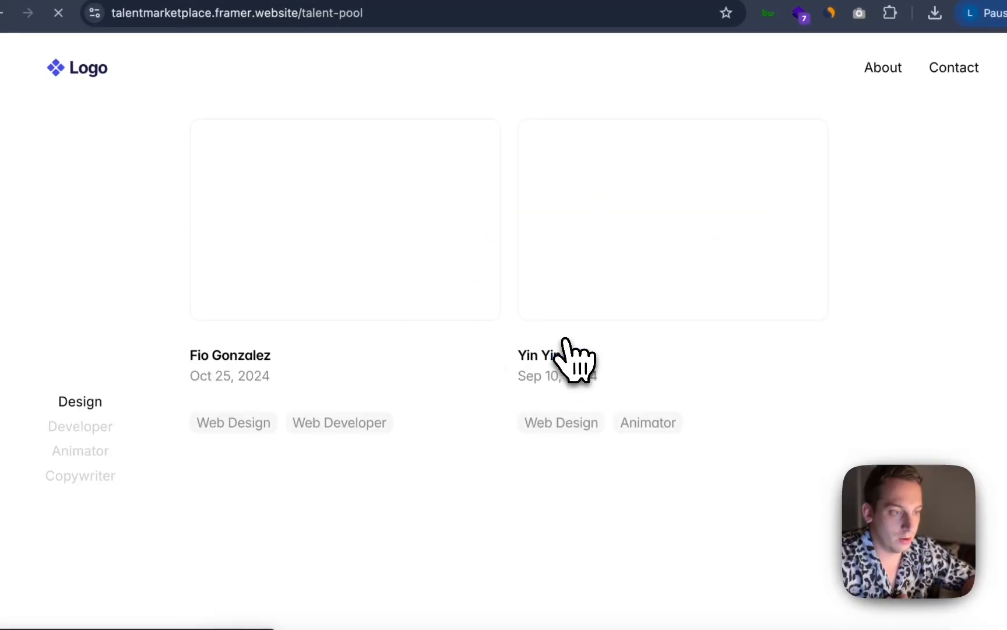
# Test the Developer, Animator and Copywriter filters on the live Talent Pool page
pyautogui.scroll(-2, 162, 386)
pyautogui.scroll(3, 158, 386)
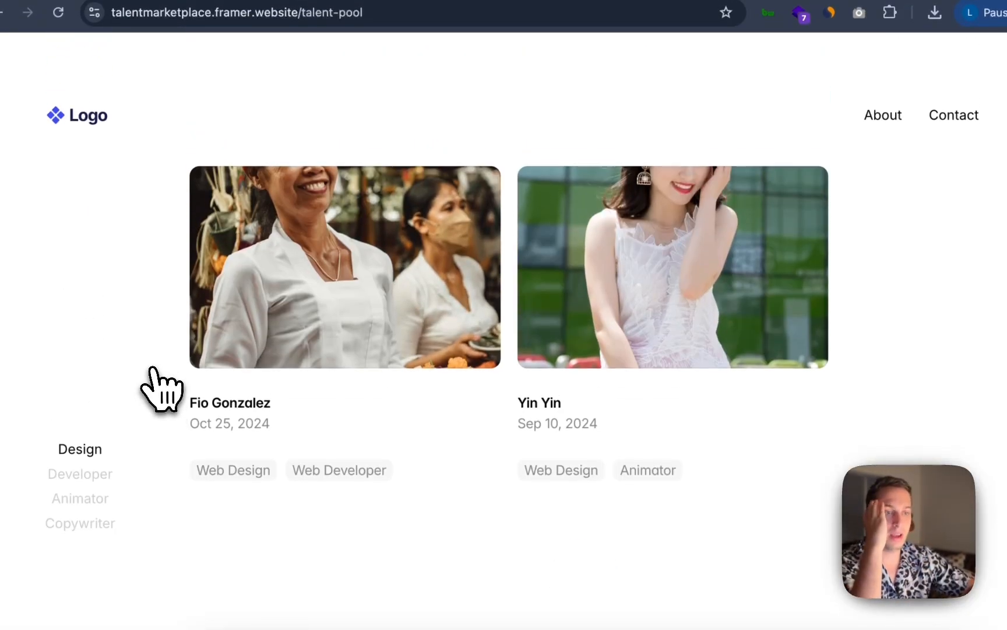
pyautogui.click(94, 415)
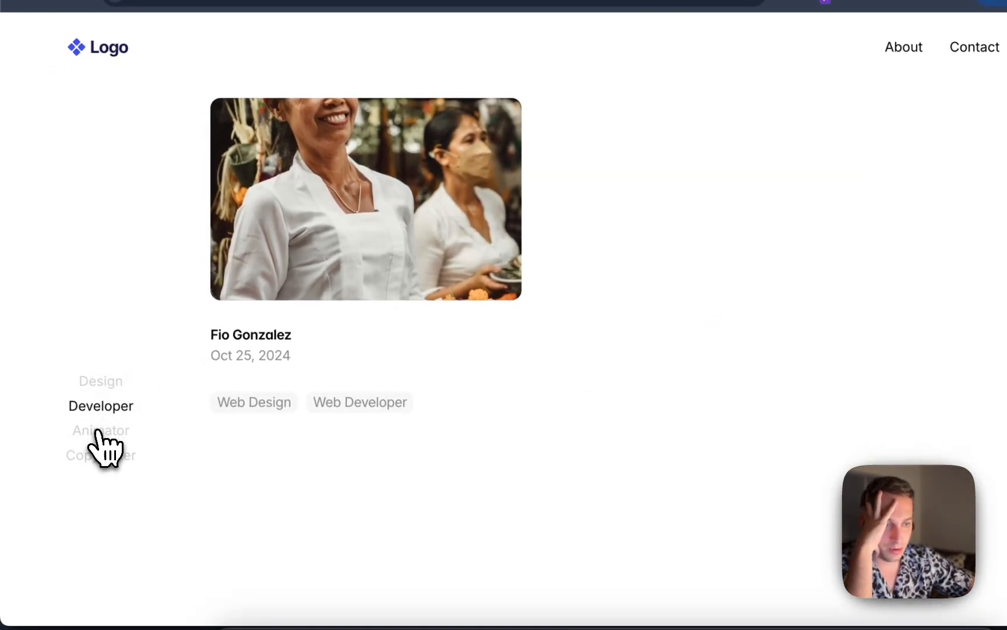
pyautogui.click(98, 431)
pyautogui.click(101, 458)
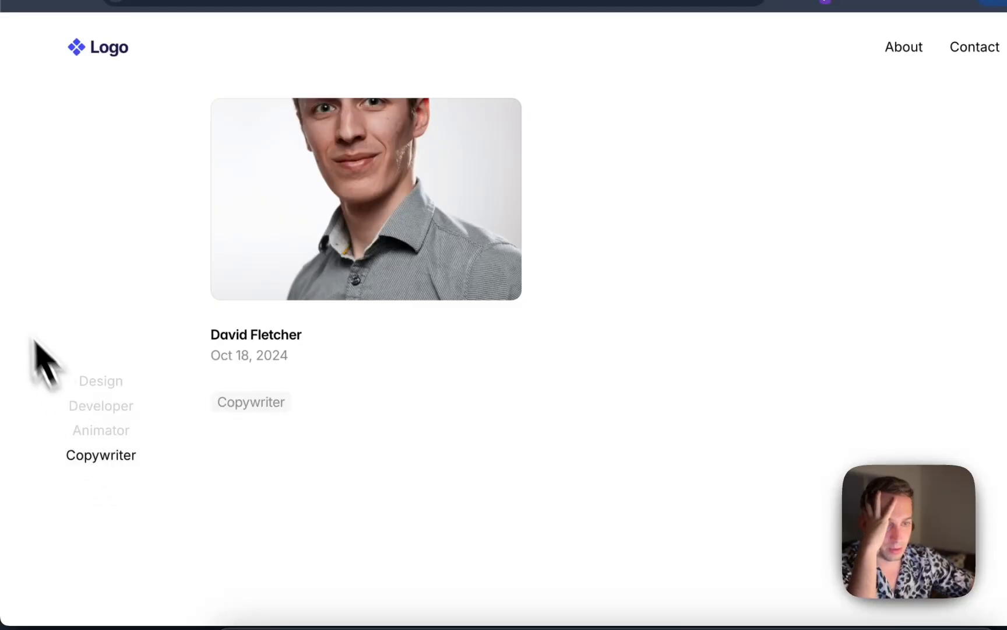
pyautogui.moveTo(26, 294); pyautogui.dragTo(372, 185)
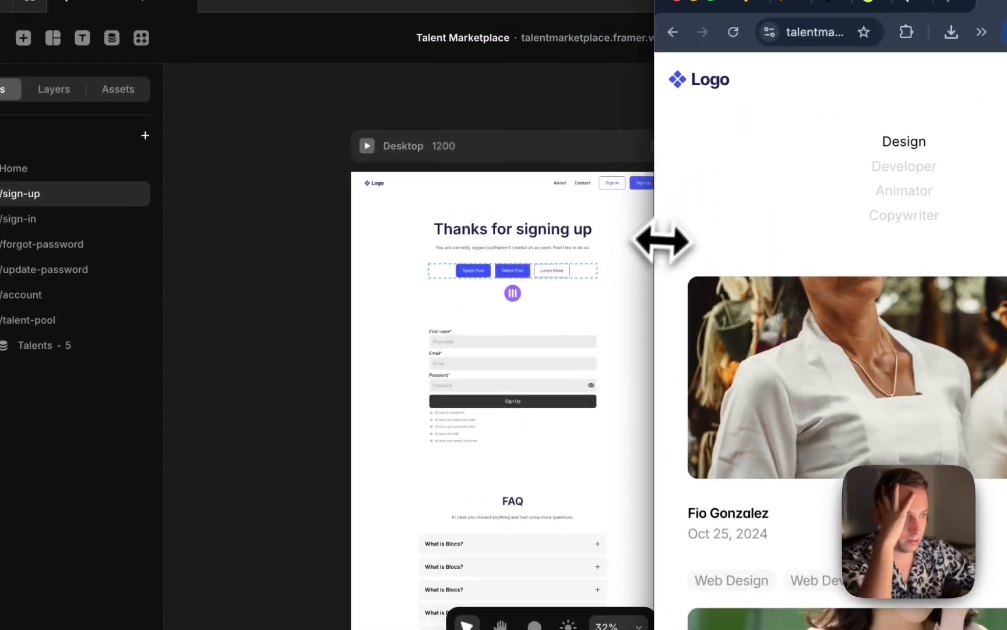
pyautogui.moveTo(338, 233); pyautogui.dragTo(7, 311)
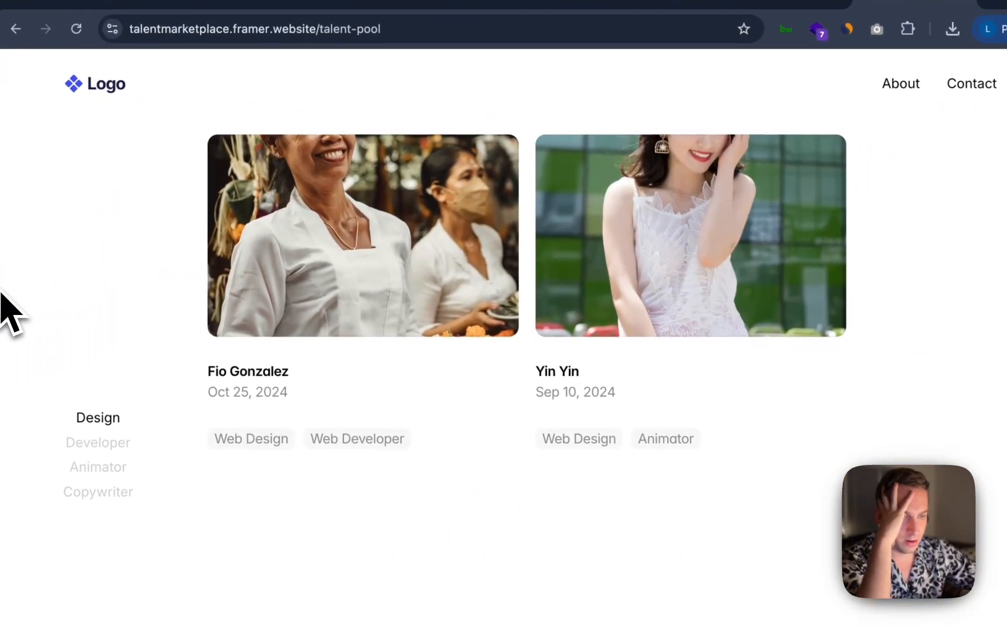
# Open the first talent's detail page on the live site and scroll through its content
pyautogui.click(371, 326)
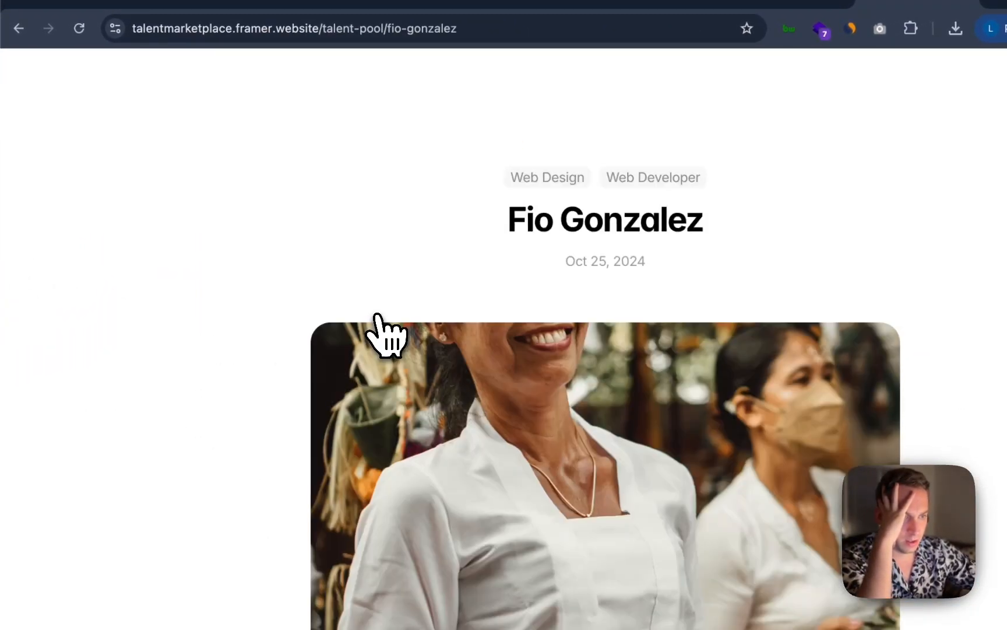
pyautogui.scroll(-15, 379, 326)
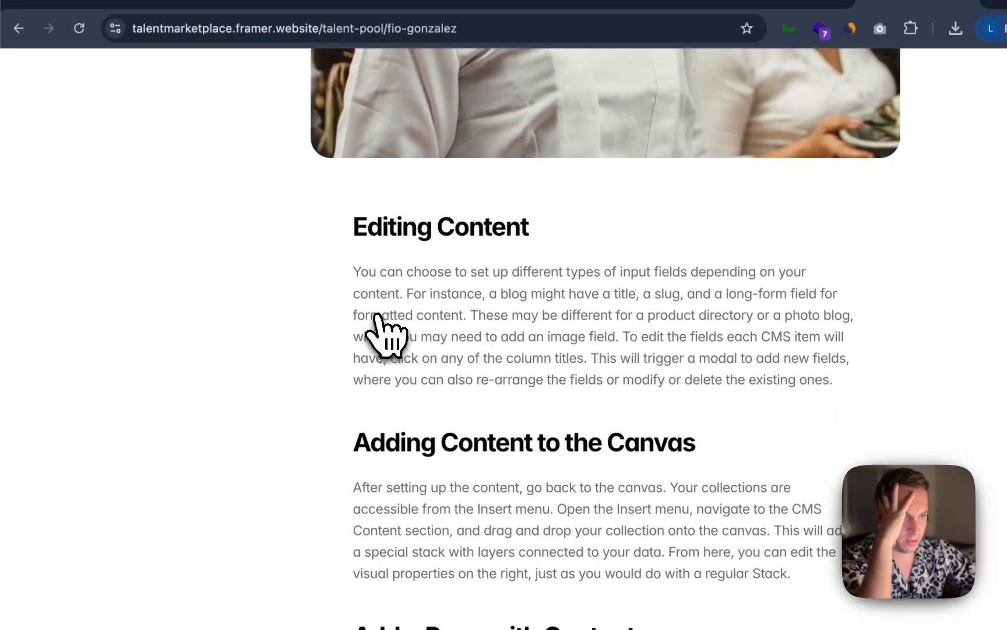
pyautogui.scroll(15, 376, 338)
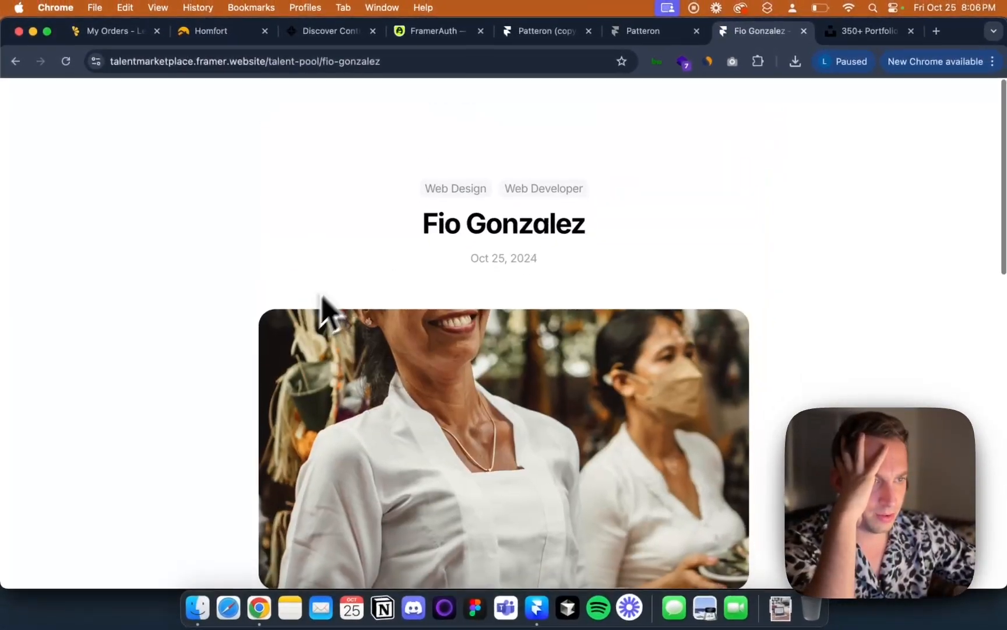
pyautogui.scroll(-6, 383, 325)
pyautogui.scroll(-5, 397, 239)
pyautogui.scroll(12, 400, 243)
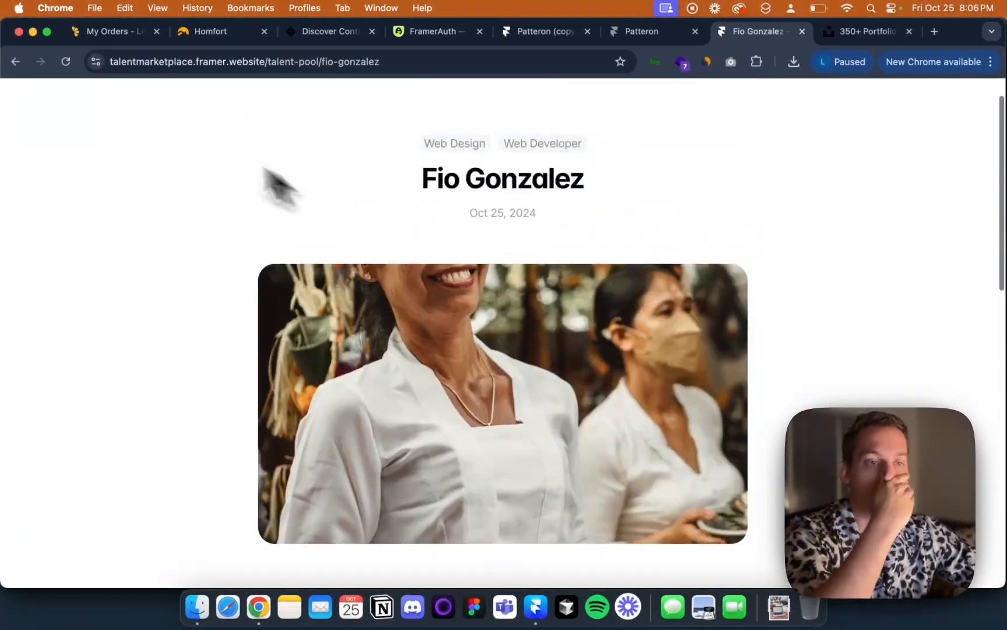
pyautogui.scroll(-10, 299, 341)
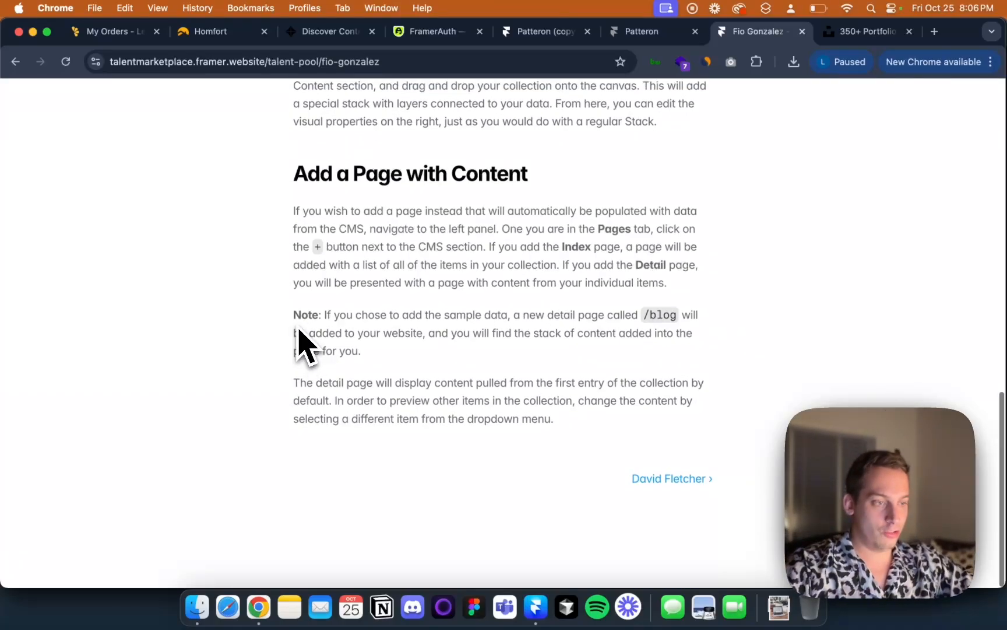
pyautogui.scroll(1, 635, 332)
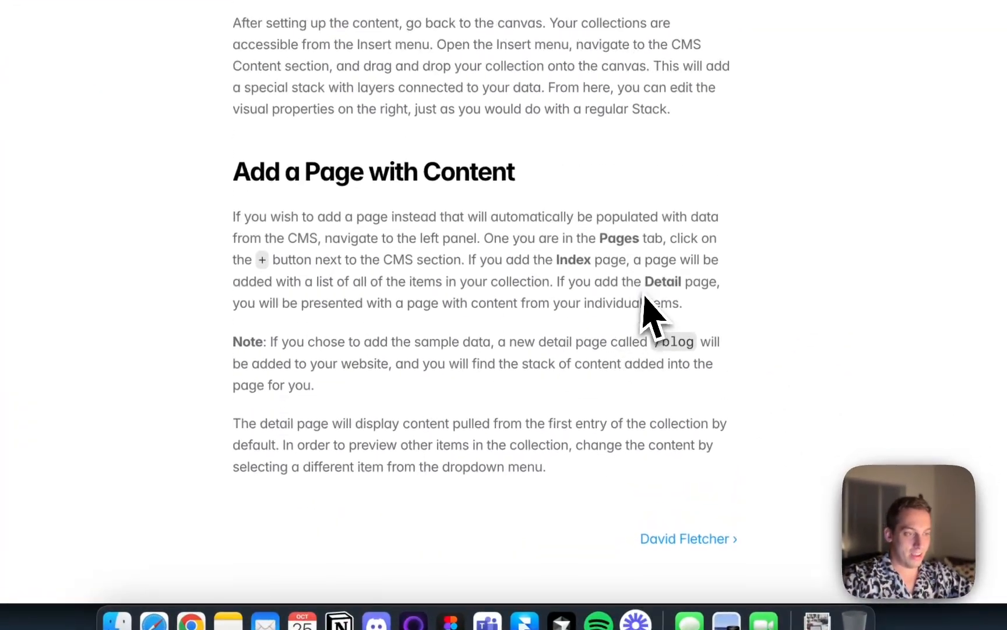
pyautogui.scroll(-2, 670, 356)
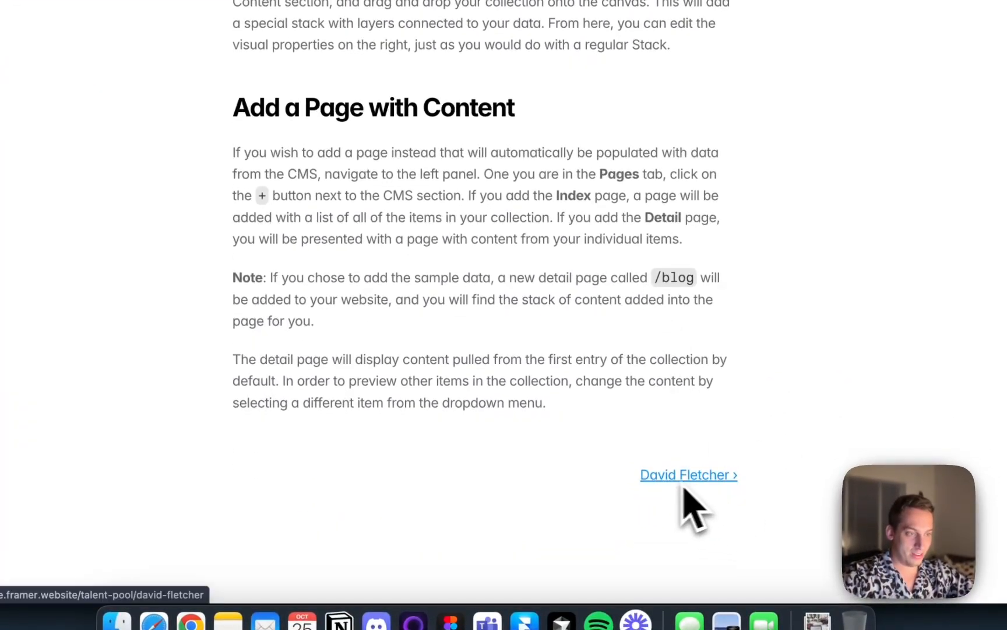
pyautogui.scroll(10, 530, 446)
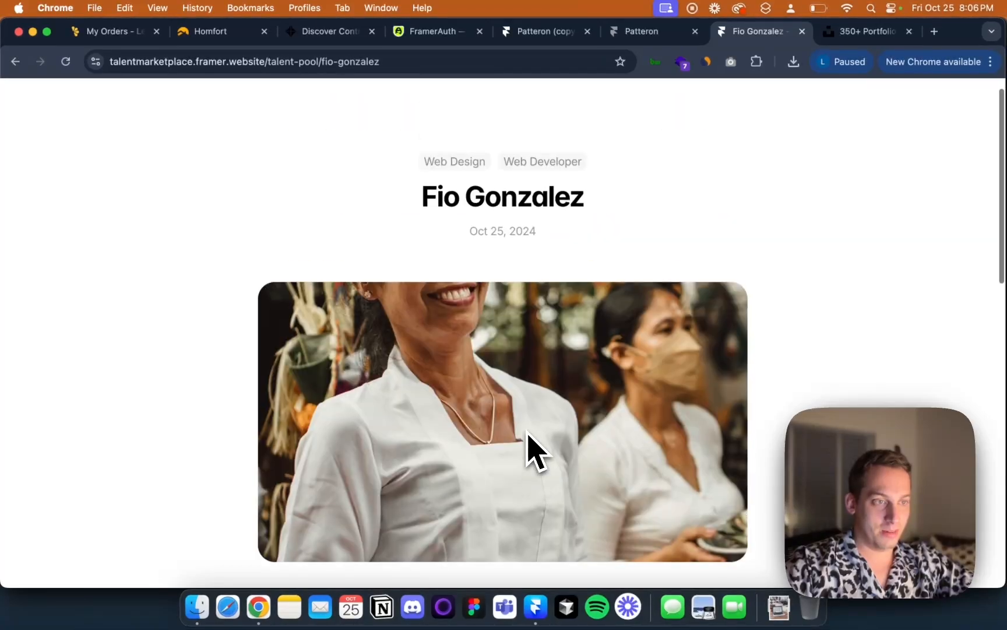
pyautogui.scroll(-10, 530, 446)
pyautogui.scroll(10, 583, 478)
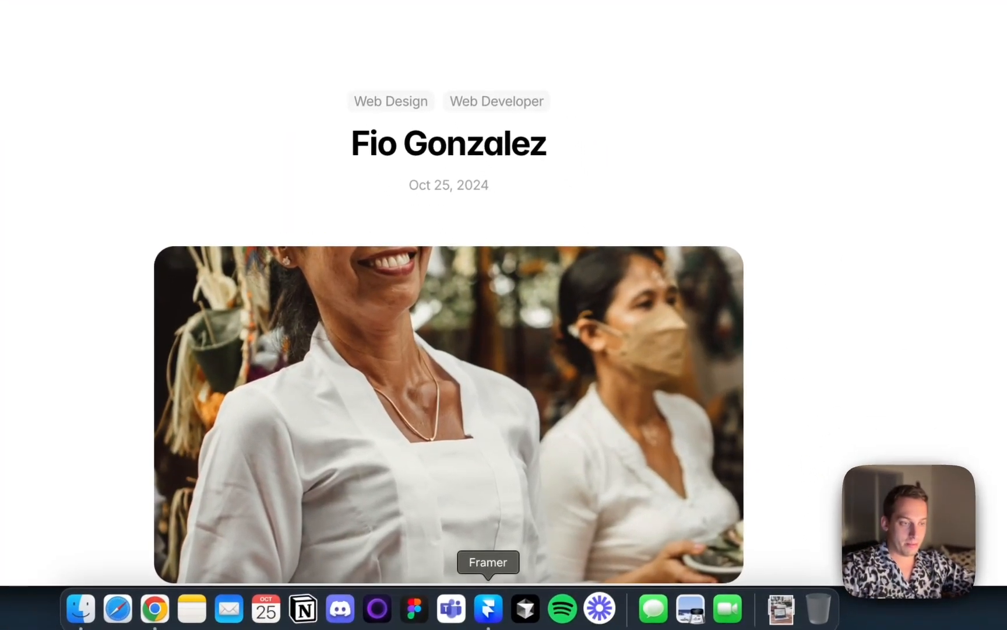
# Back in Framer, copy the navbar and footer from the /talent-pool page and paste them into the Talents detail page
pyautogui.click(489, 609)
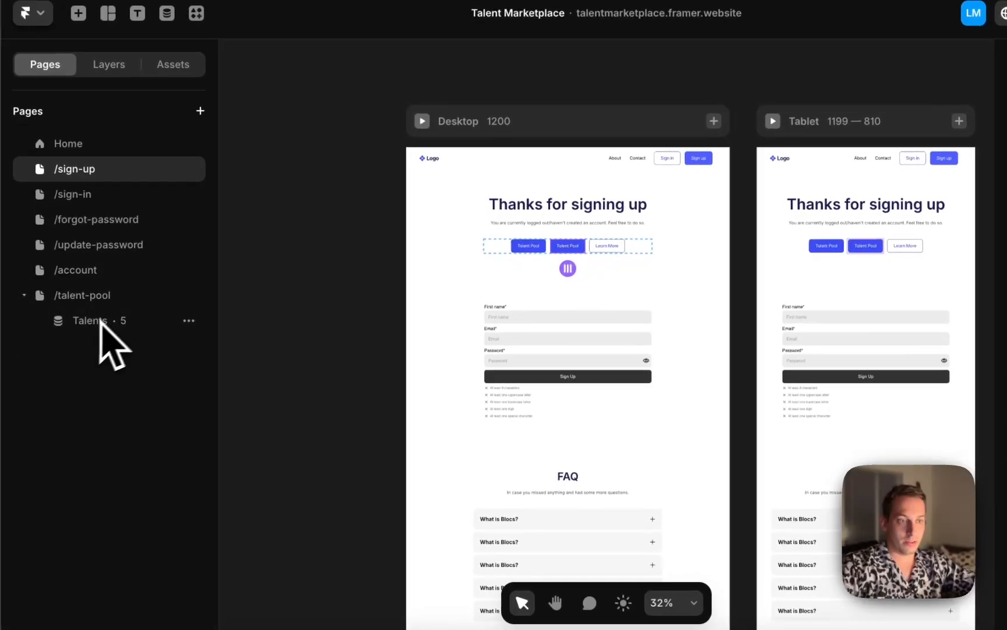
pyautogui.click(97, 320)
pyautogui.click(102, 296)
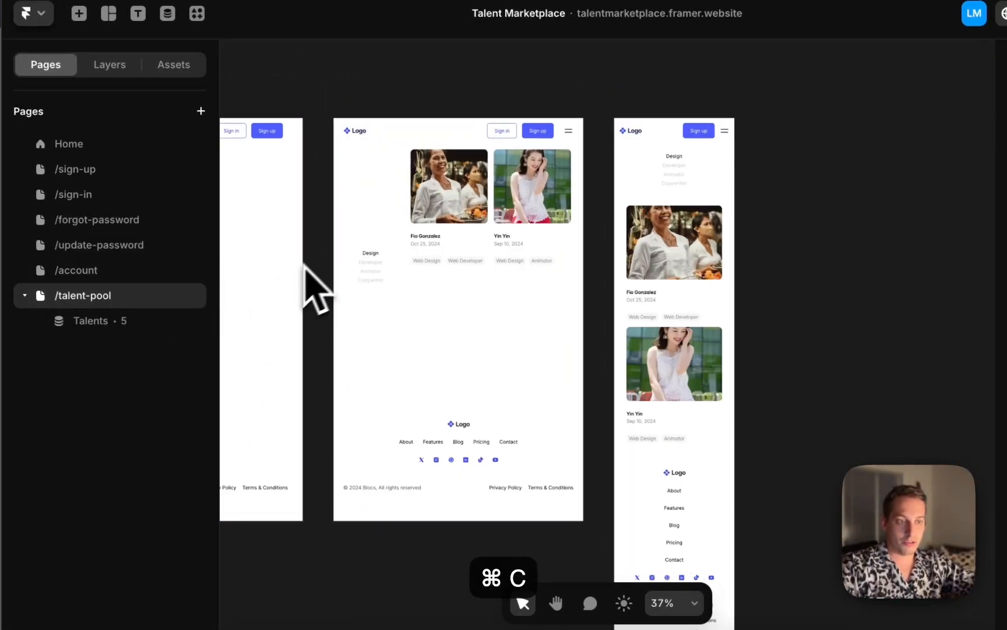
pyautogui.hscroll(-10, 402, 224)
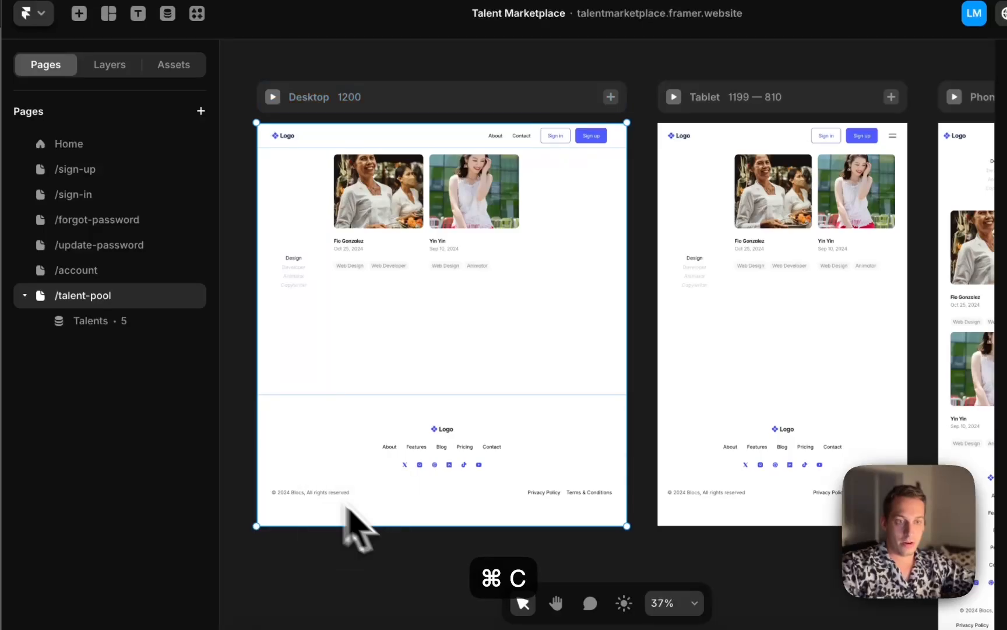
pyautogui.click(108, 314)
pyautogui.press('super+v')
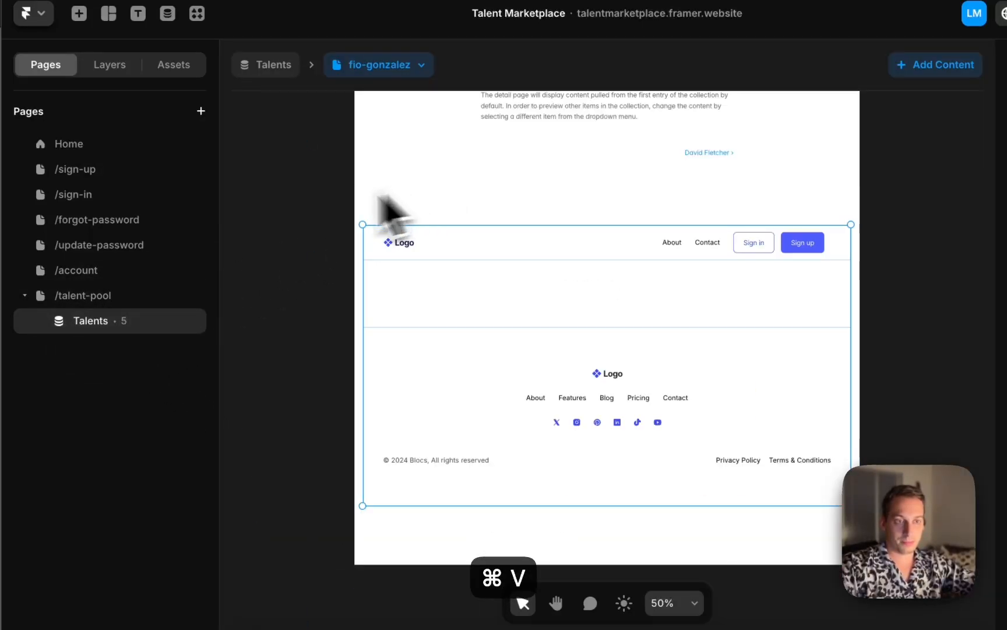
# Move the Navbar layer above the Stack in the detail page's Desktop layers
pyautogui.click(109, 64)
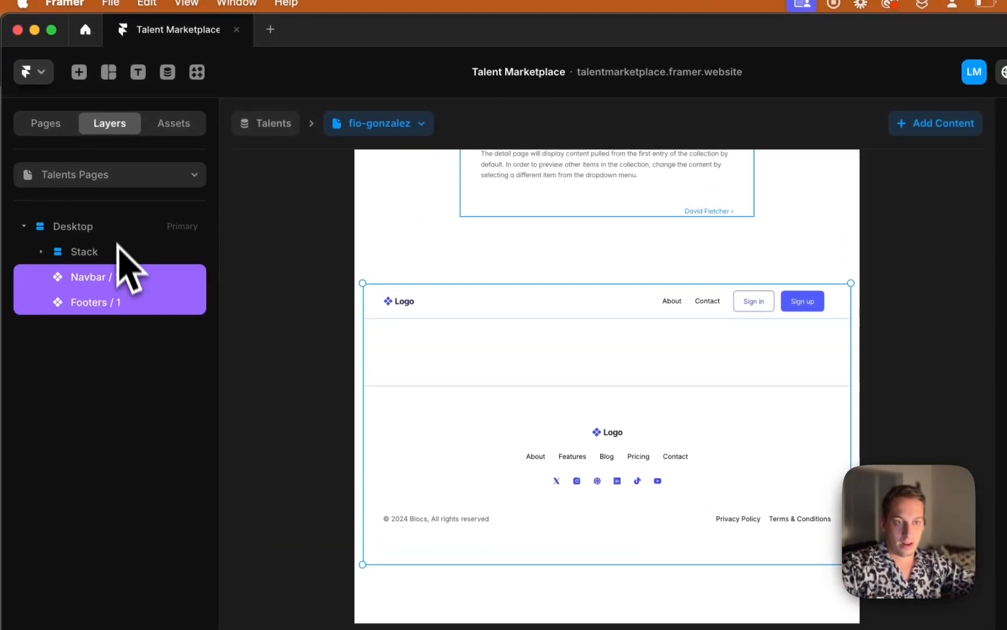
pyautogui.click(94, 218)
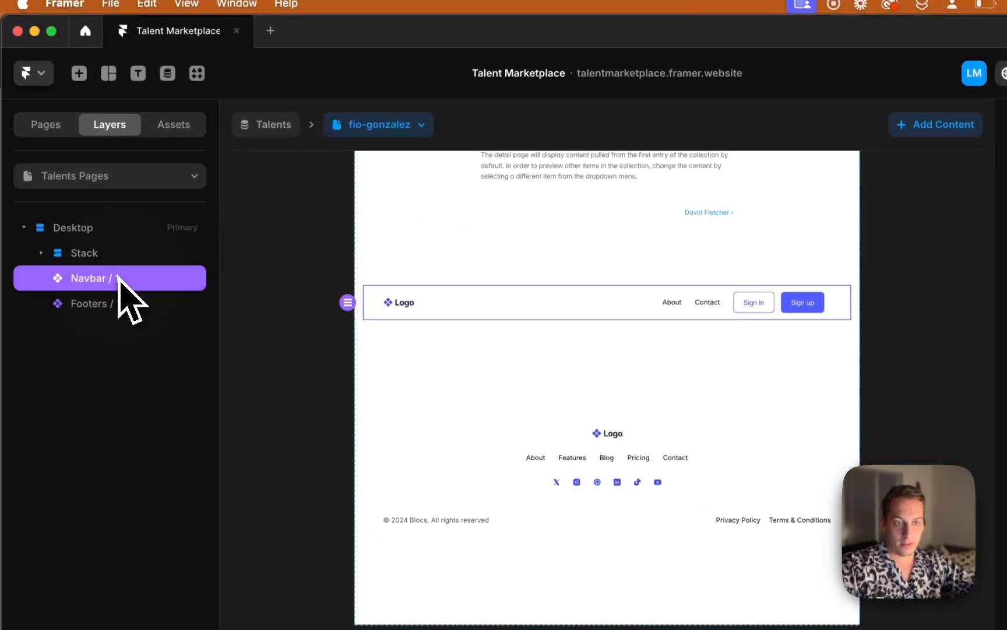
pyautogui.moveTo(120, 245); pyautogui.dragTo(111, 236)
# Set the Desktop breakpoint's stack gap to 0 on the detail page
pyautogui.click(111, 228)
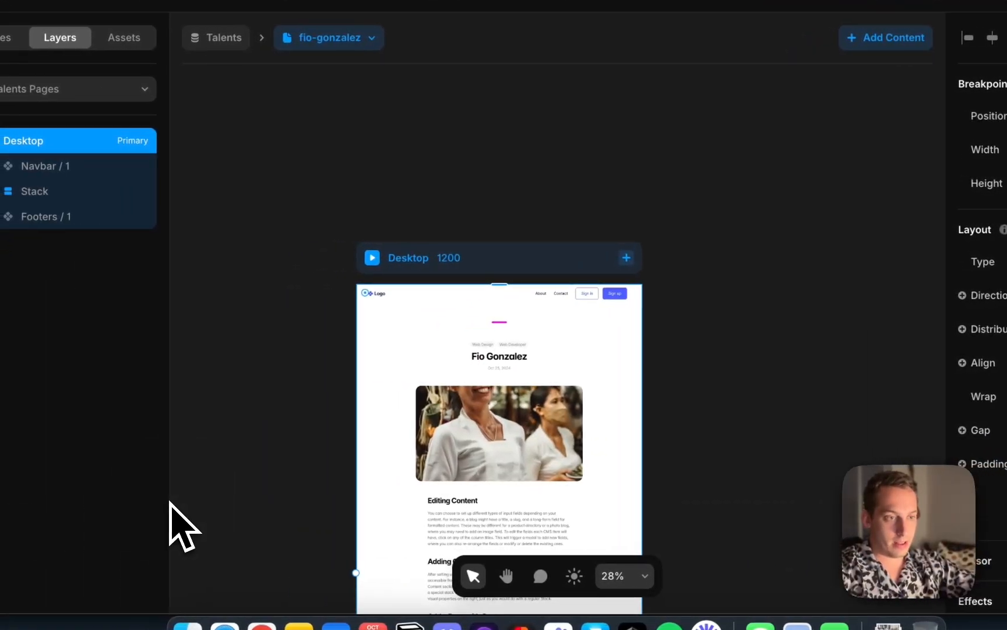
pyautogui.scroll(-3, 411, 373)
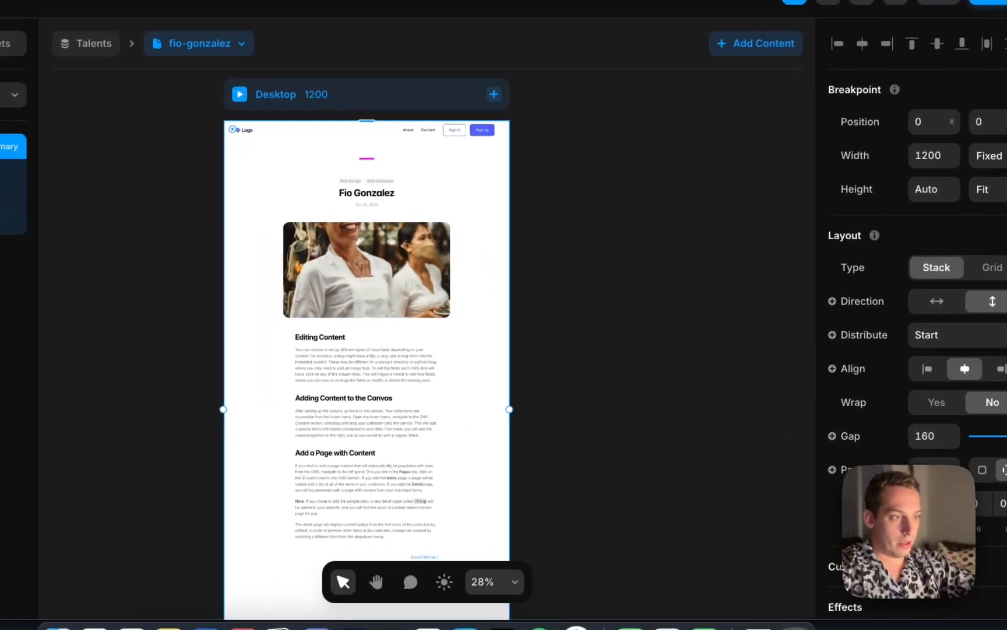
pyautogui.click(924, 437)
pyautogui.write('0')
pyautogui.press('Return')
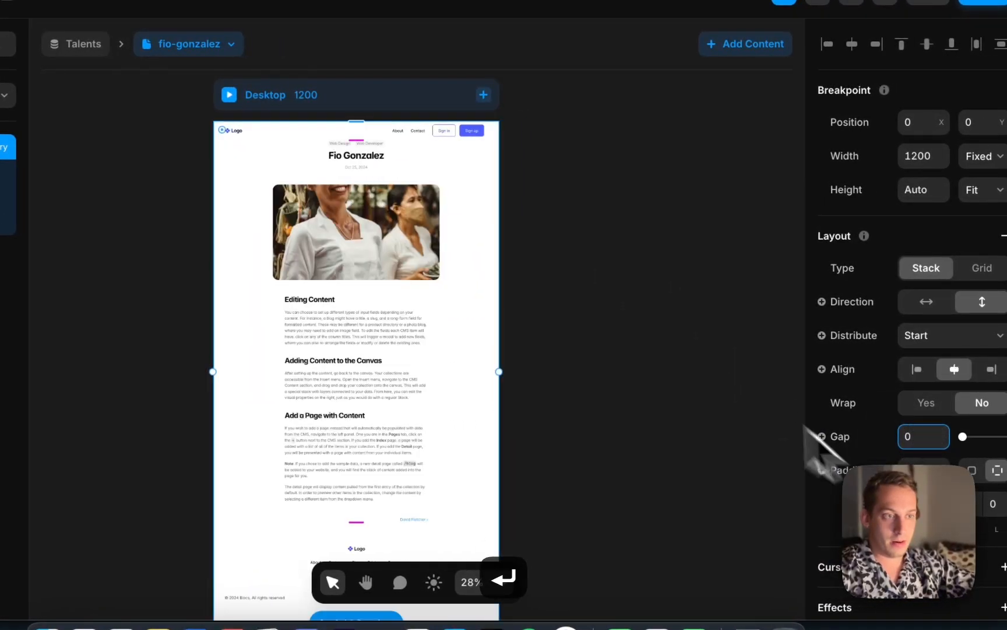
pyautogui.click(681, 333)
pyautogui.scroll(-4, 580, 401)
pyautogui.click(510, 424)
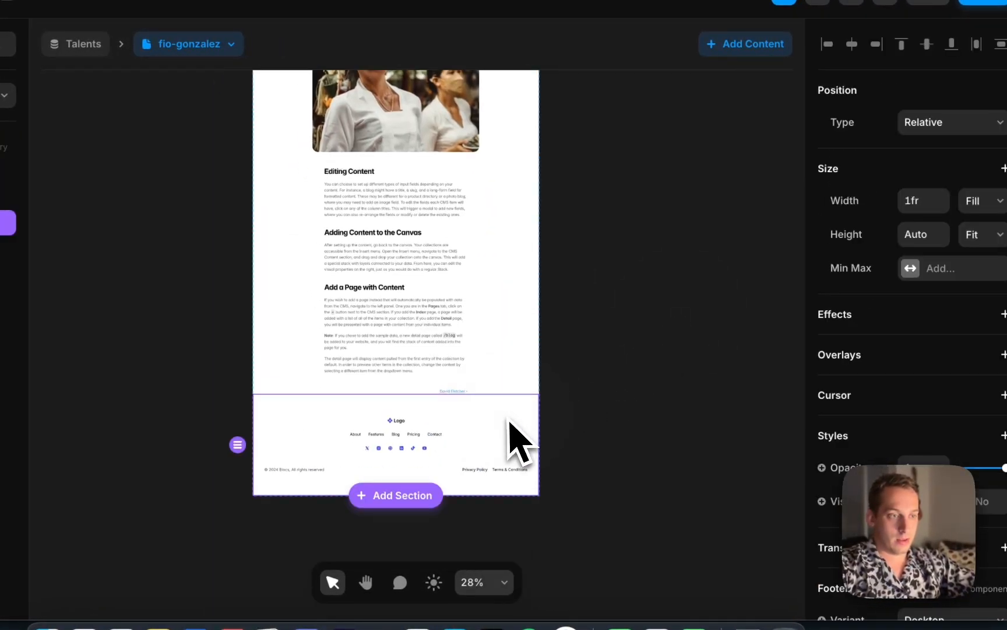
pyautogui.press('Escape')
# Make the Banner image taller on the Desktop detail page and move its layer to the top of the Stack, above the title block
pyautogui.scroll(3, 512, 412)
pyautogui.click(443, 416)
pyautogui.click(431, 280)
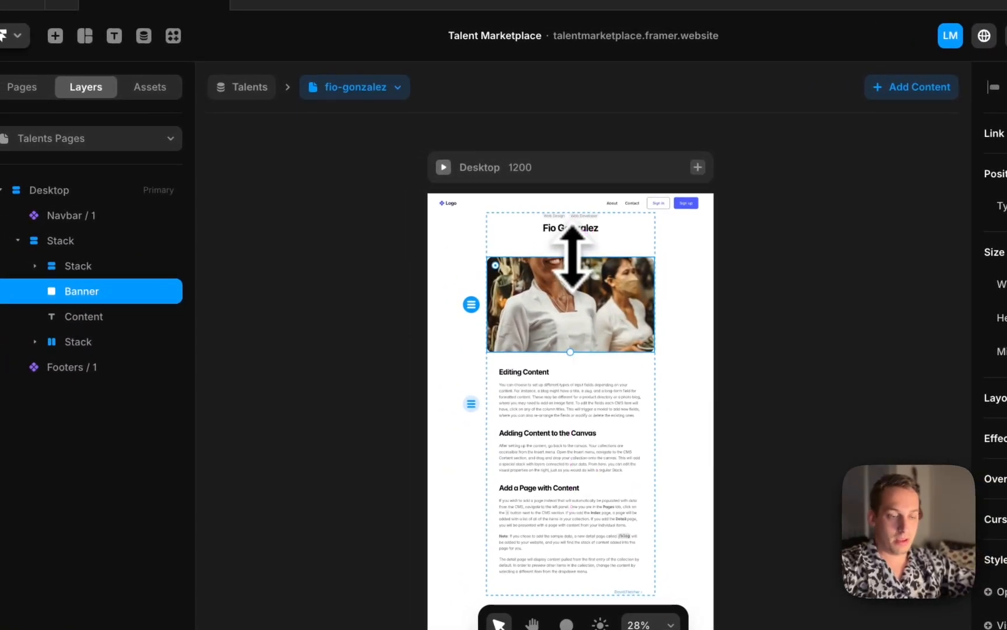
pyautogui.moveTo(572, 257); pyautogui.dragTo(569, 217)
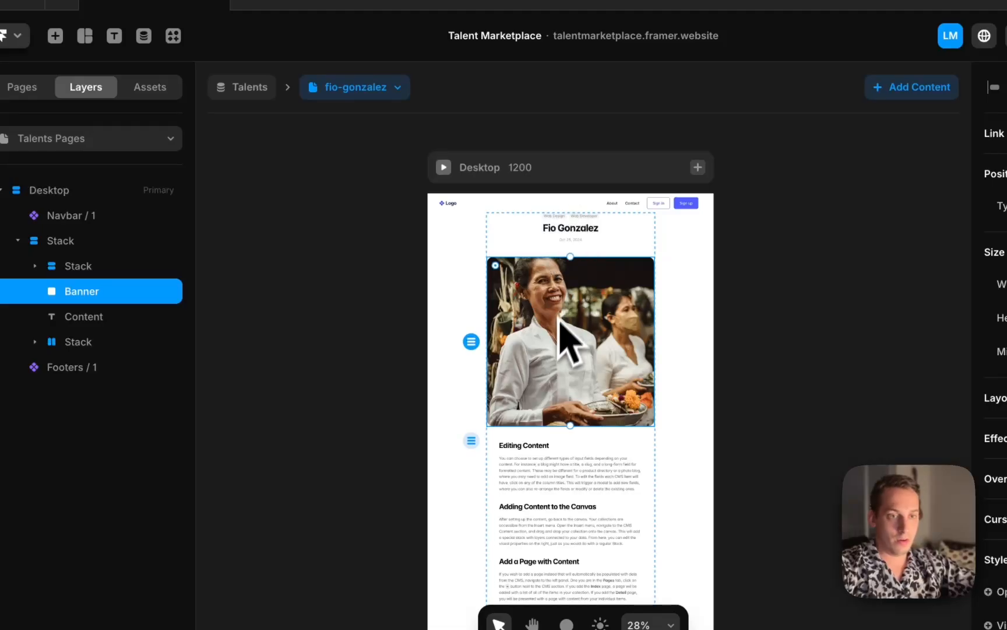
pyautogui.moveTo(100, 258); pyautogui.dragTo(101, 259)
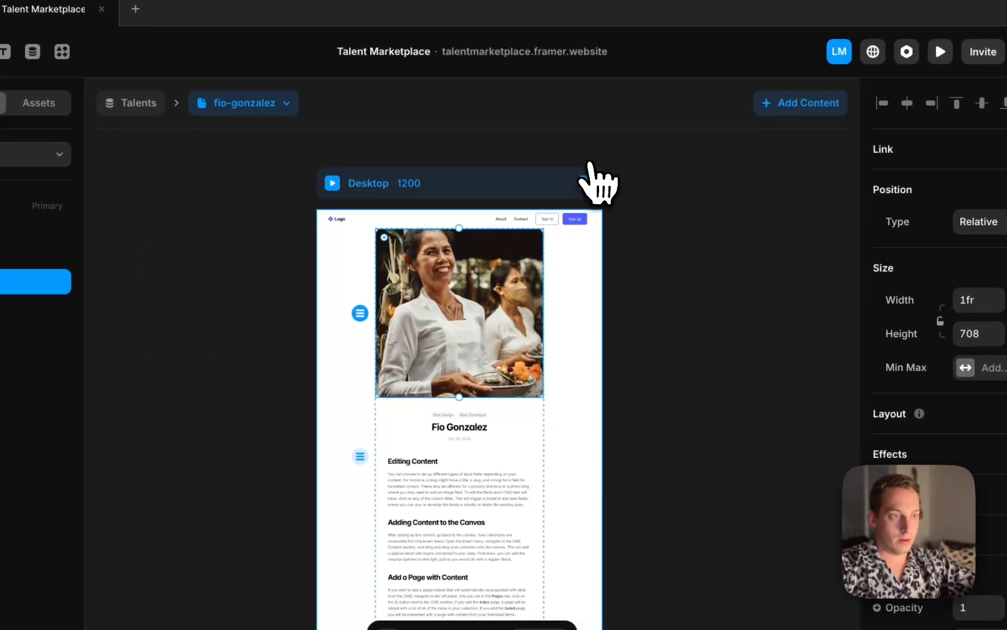
# Add Tablet and Phone breakpoints to the Talents detail page
pyautogui.click(698, 168)
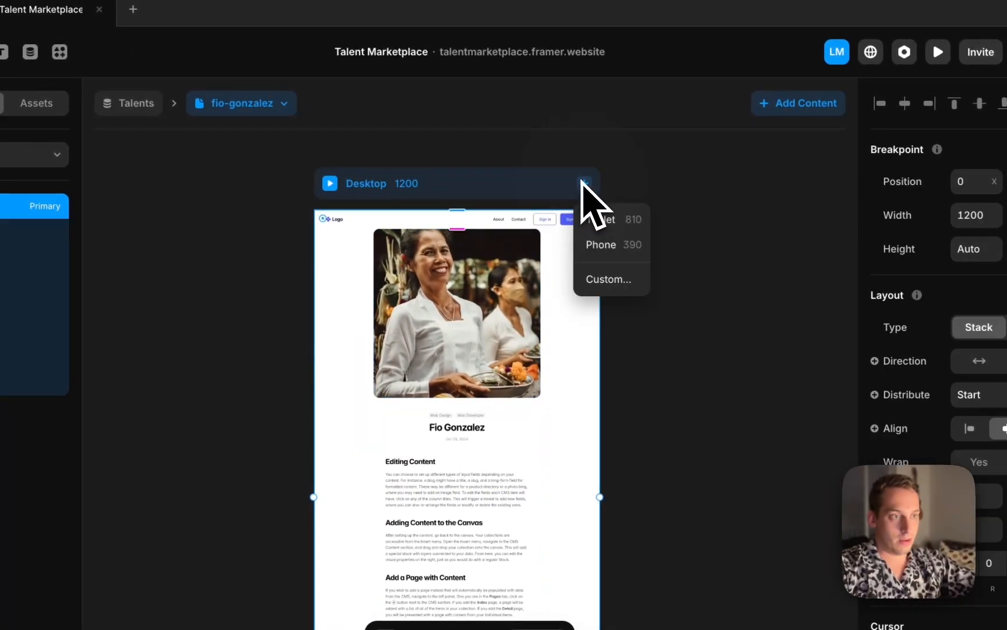
pyautogui.click(597, 221)
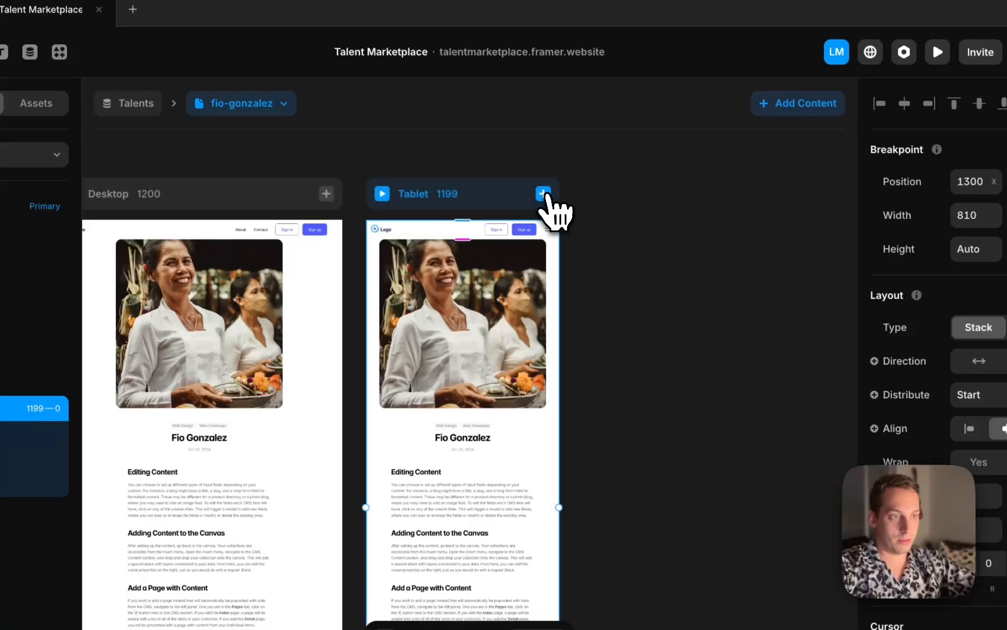
pyautogui.click(560, 229)
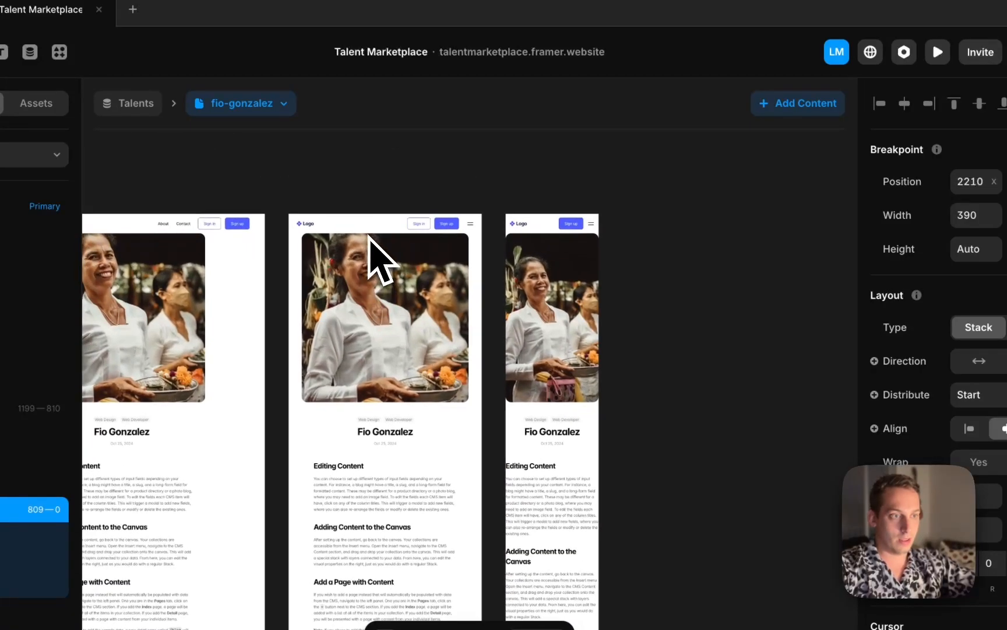
# Reduce the Banner image's height on the Tablet breakpoint to about 334
pyautogui.click(560, 296)
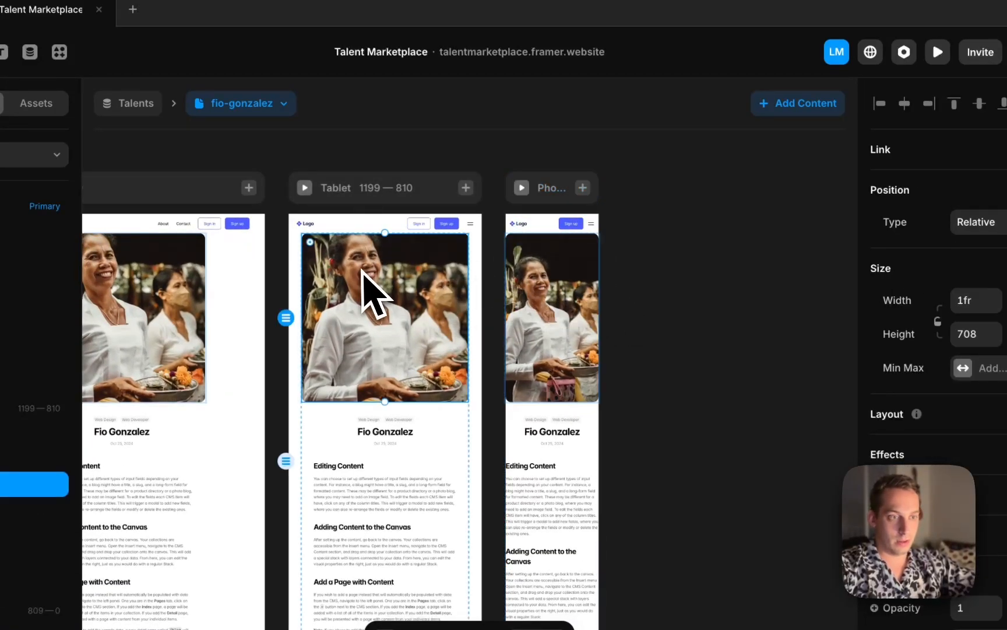
pyautogui.moveTo(387, 233); pyautogui.dragTo(389, 275)
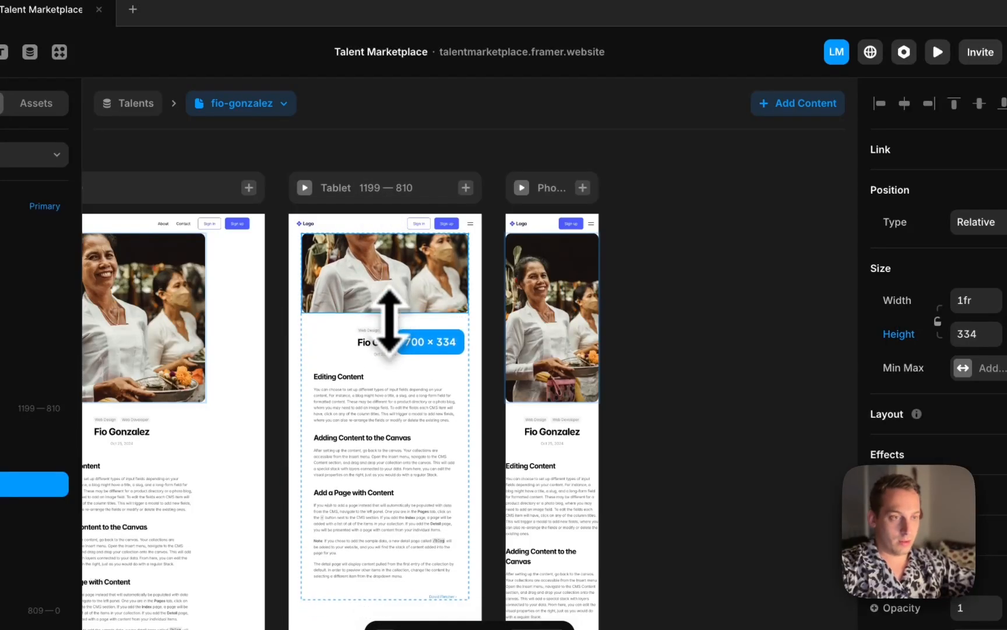
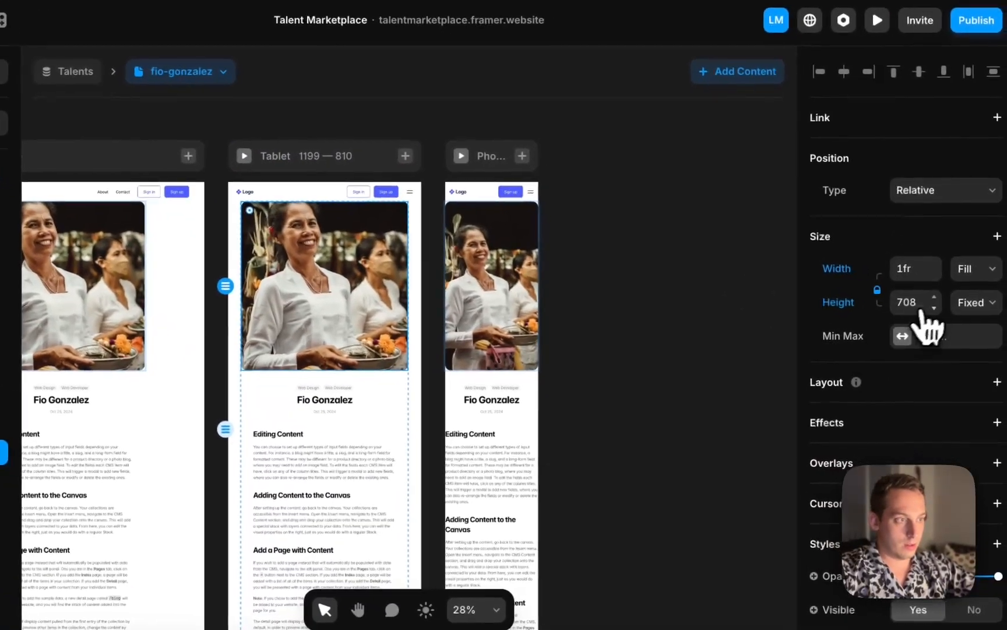
# Reduce the Tablet Banner image's height to about 148
pyautogui.click(990, 322)
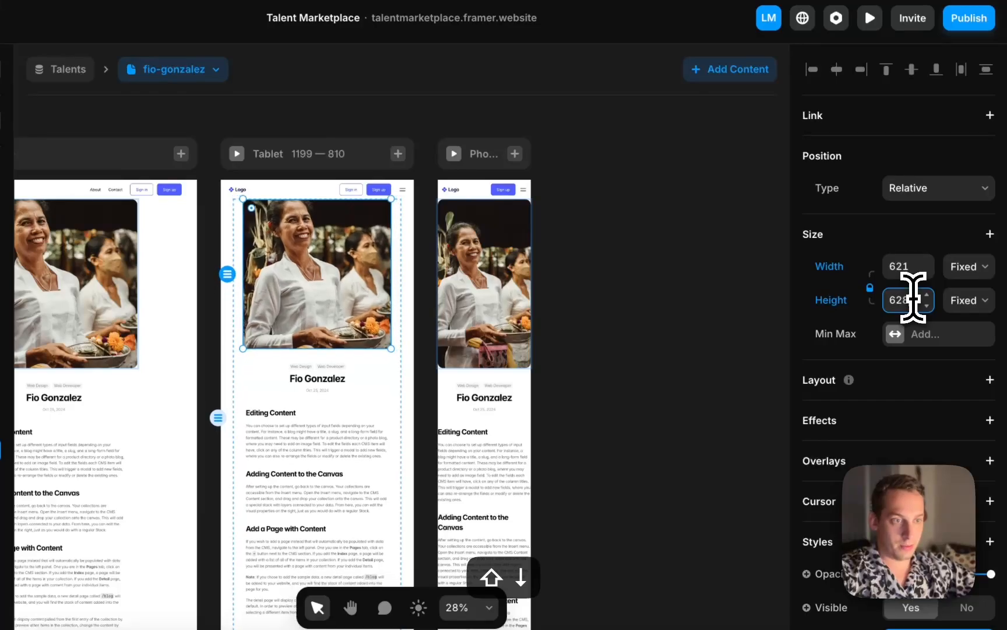
pyautogui.hotkey('shift', 'Down')
pyautogui.hotkey('shift', 'Down')
pyautogui.hotkey('shift', 'Down')
pyautogui.hotkey('shift', 'Down')
pyautogui.hotkey('shift', 'Down')
pyautogui.hotkey('shift', 'Down')
pyautogui.hotkey('shift', 'Down')
pyautogui.hotkey('shift', 'Down')
pyautogui.hotkey('shift', 'Down')
pyautogui.hotkey('shift', 'Down')
pyautogui.hotkey('shift', 'Down')
pyautogui.hotkey('shift', 'Down')
pyautogui.hotkey('shift', 'Down')
pyautogui.hotkey('shift', 'Down')
pyautogui.hotkey('shift', 'Down')
pyautogui.hotkey('shift', 'Down')
pyautogui.hotkey('shift', 'Down')
pyautogui.hotkey('shift', 'Down')
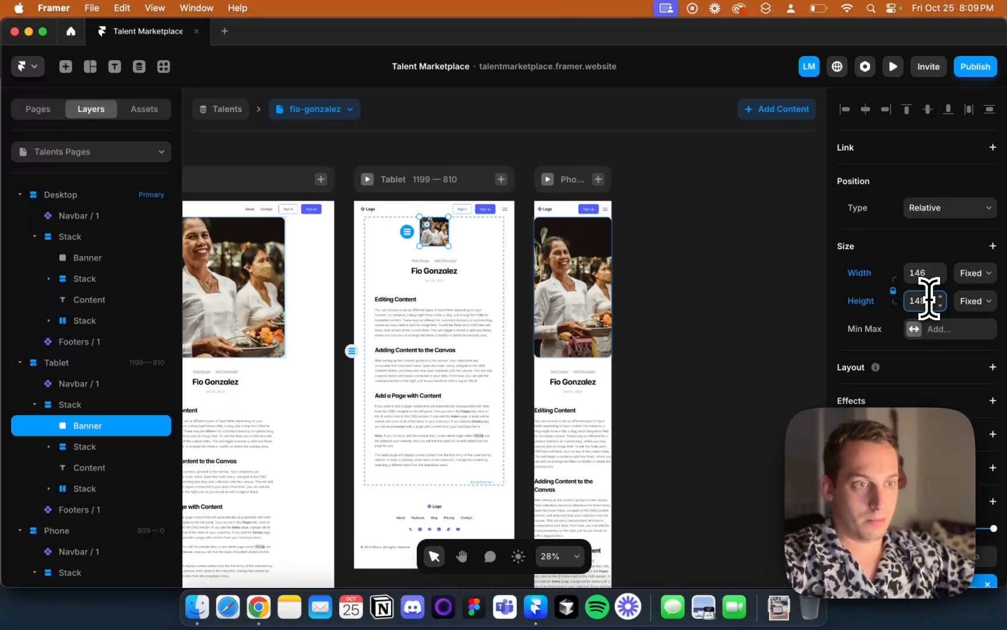
pyautogui.hscroll(-5, 775, 304)
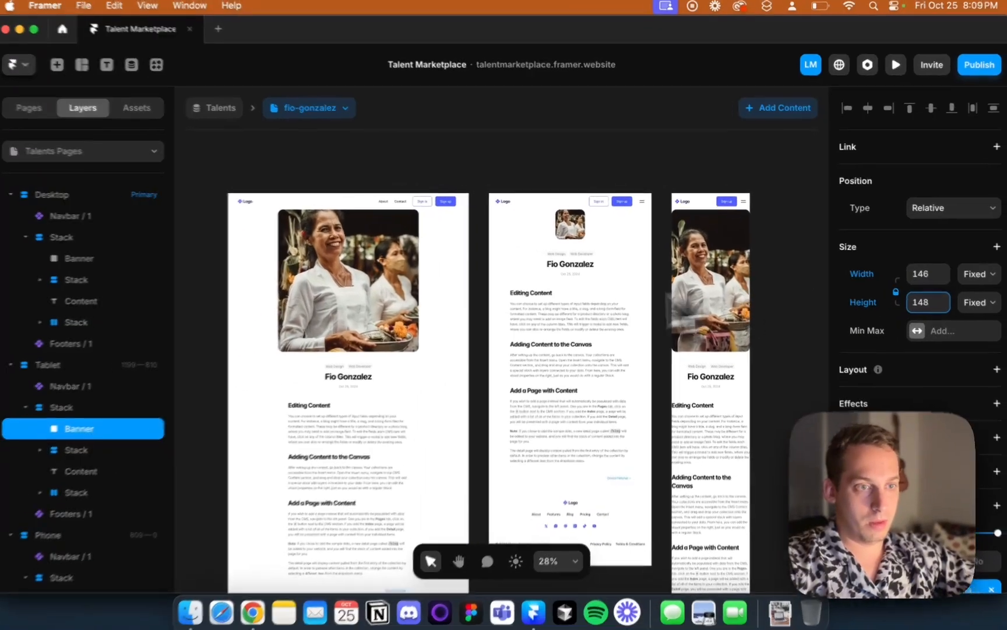
pyautogui.click(411, 297)
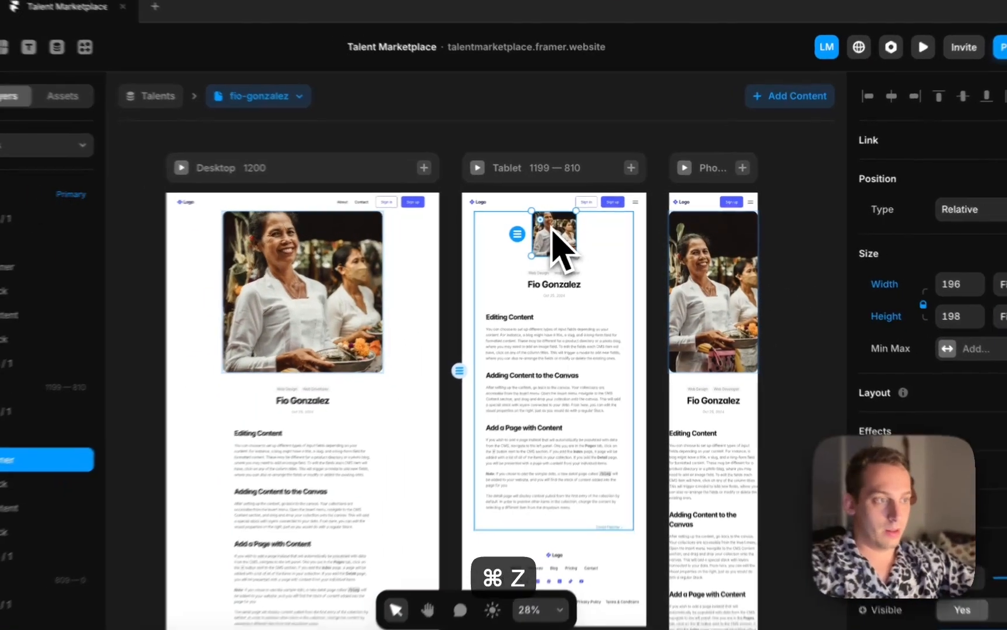
# Undo the last four edits on the detail page
pyautogui.press('super+z')
pyautogui.press('super+z')
pyautogui.press('super+z')
pyautogui.press('super+z')
pyautogui.press('super+z')
pyautogui.press('super+z')
pyautogui.press('super+z')
pyautogui.press('super+z')
pyautogui.press('super+z')
pyautogui.press('super+z')
pyautogui.press('super+z')
pyautogui.press('super+z')
pyautogui.press('super+z')
pyautogui.press('super+z')
pyautogui.press('super+z')
pyautogui.press('super+z')
pyautogui.press('super+z')
pyautogui.press('super+z')
pyautogui.press('super+z')
pyautogui.press('super+z')
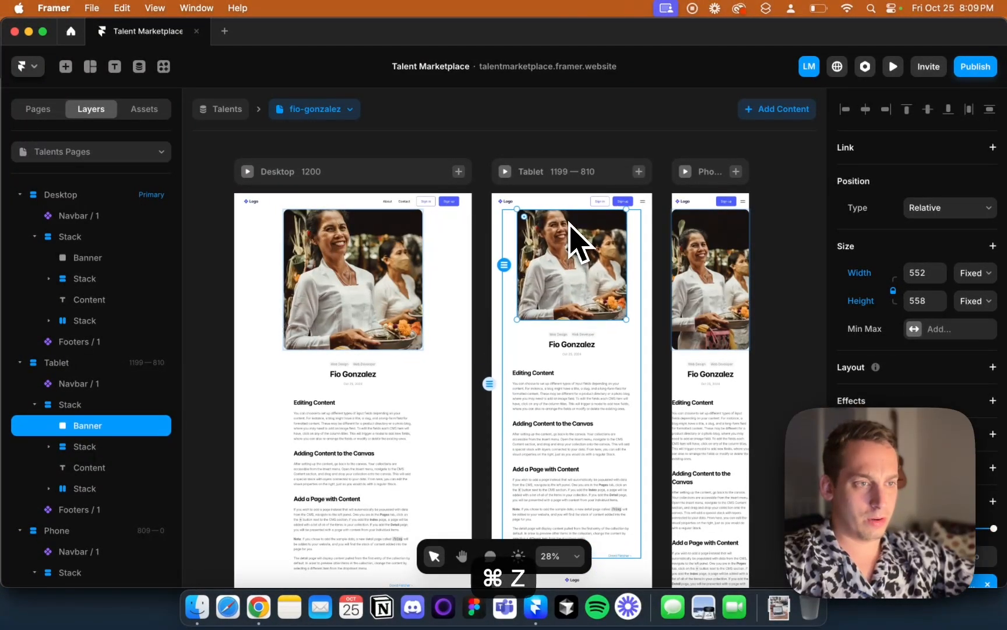
pyautogui.press('super+z')
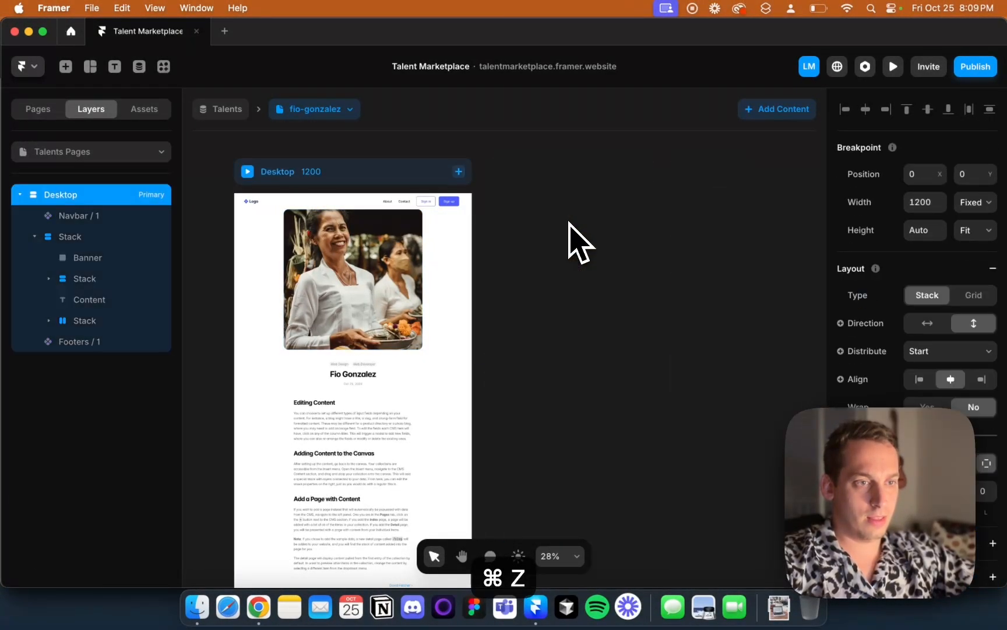
# Add Tablet and Phone breakpoints to the Talents detail page again
pyautogui.click(459, 171)
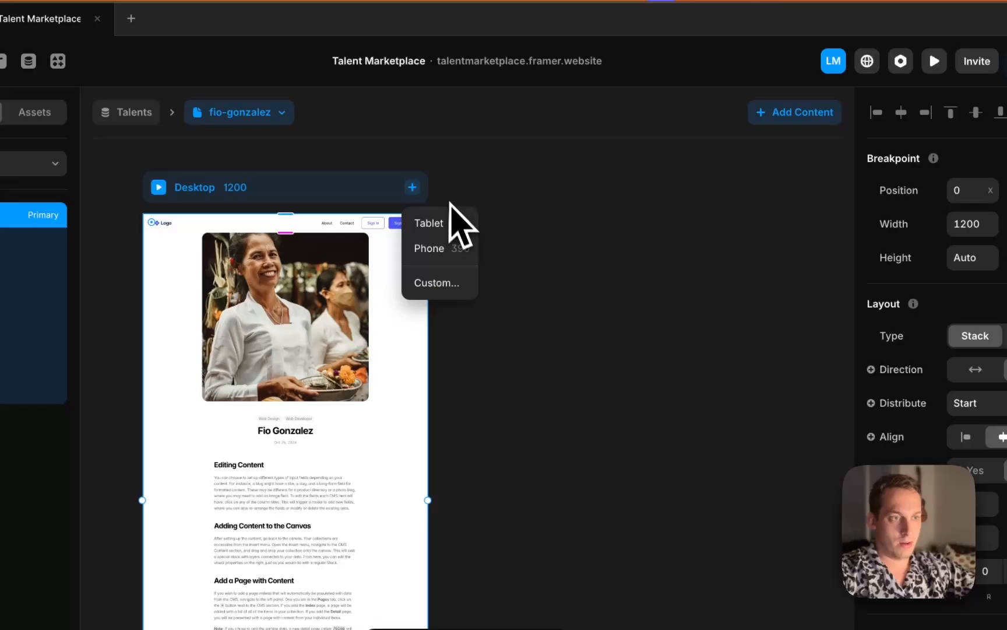
pyautogui.click(458, 223)
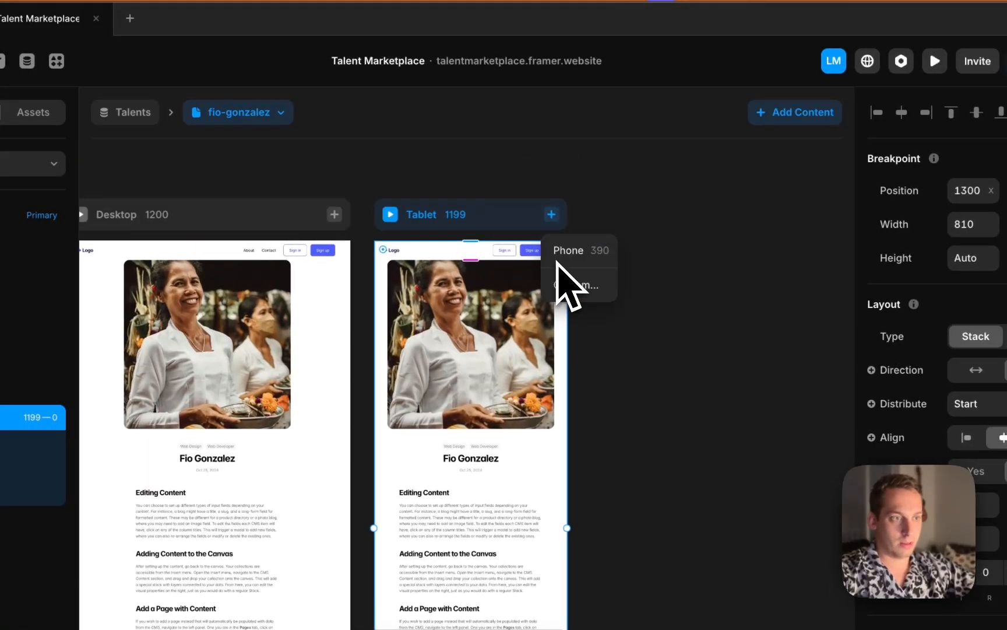
pyautogui.click(557, 256)
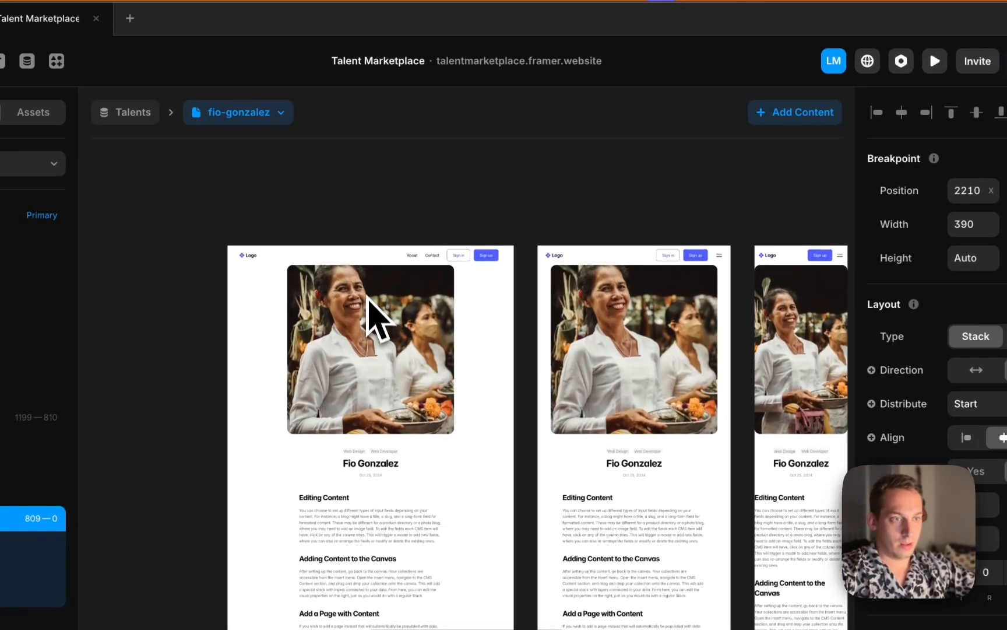
# Shrink the Desktop Banner image to about 176 by 178
pyautogui.click(379, 335)
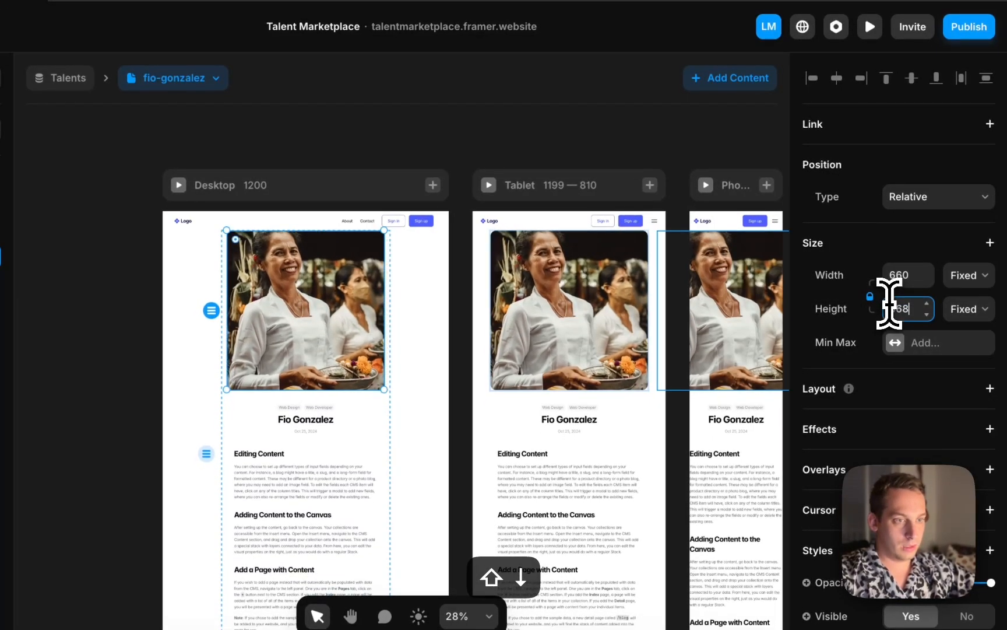
pyautogui.hotkey('shift', 'Down')
pyautogui.hotkey('shift', 'Down')
pyautogui.hotkey('shift', 'Down')
pyautogui.hotkey('shift', 'Down')
pyautogui.hotkey('shift', 'Down')
pyautogui.hotkey('shift', 'Down')
pyautogui.hotkey('shift', 'Down')
pyautogui.hotkey('shift', 'Down')
pyautogui.hotkey('shift', 'Down')
pyautogui.hotkey('shift', 'Down')
pyautogui.hotkey('shift', 'Down')
pyautogui.hotkey('shift', 'Down')
pyautogui.hotkey('shift', 'Down')
pyautogui.hotkey('shift', 'Down')
pyautogui.hotkey('shift', 'Down')
pyautogui.hotkey('shift', 'Down')
pyautogui.hotkey('shift', 'Down')
pyautogui.hotkey('shift', 'Down')
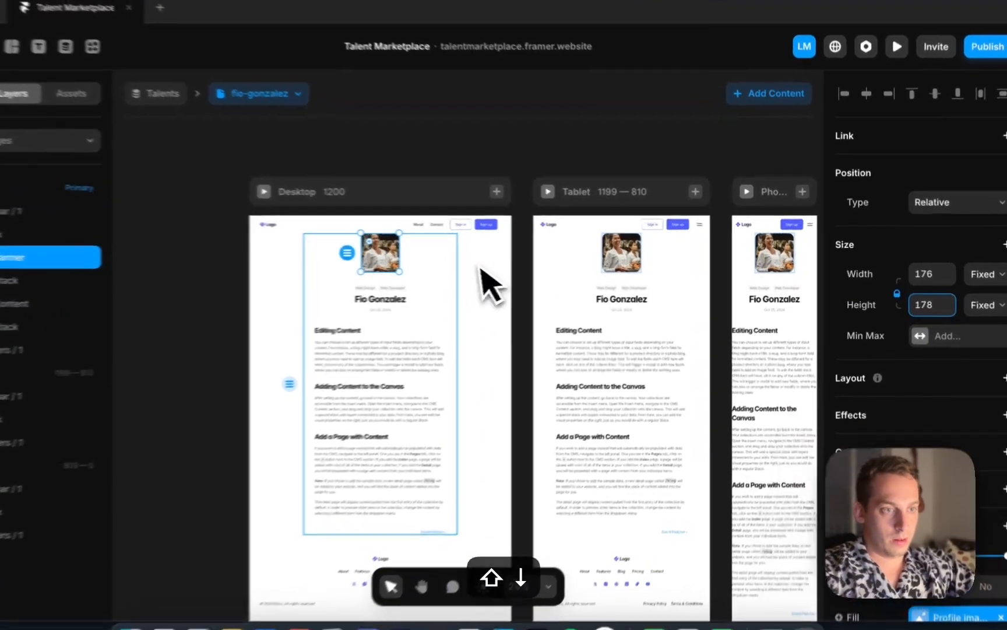
# Left-align the title text in the detail page's title block
pyautogui.click(489, 329)
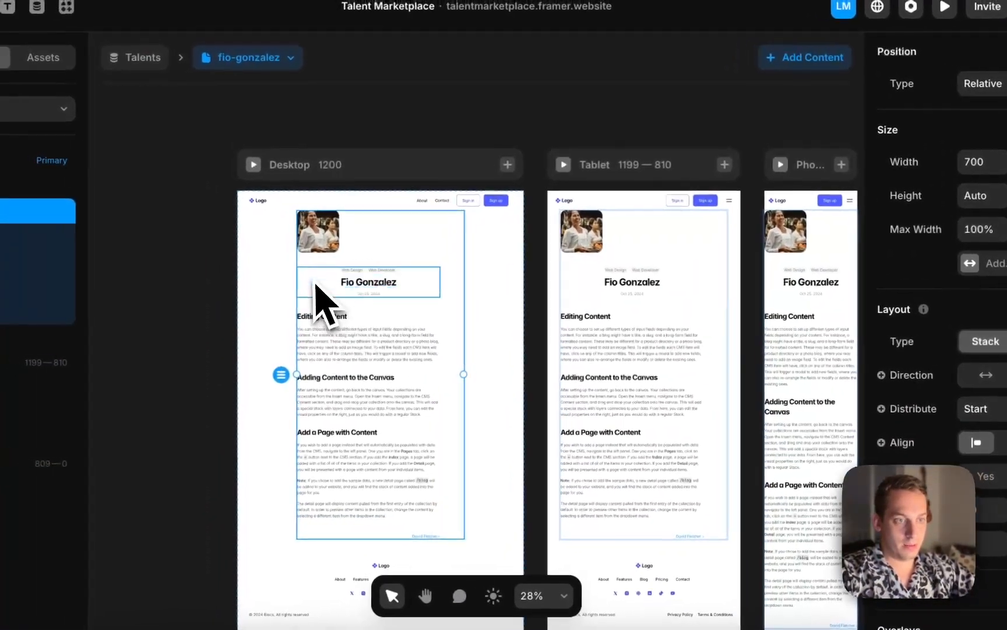
pyautogui.click(257, 268)
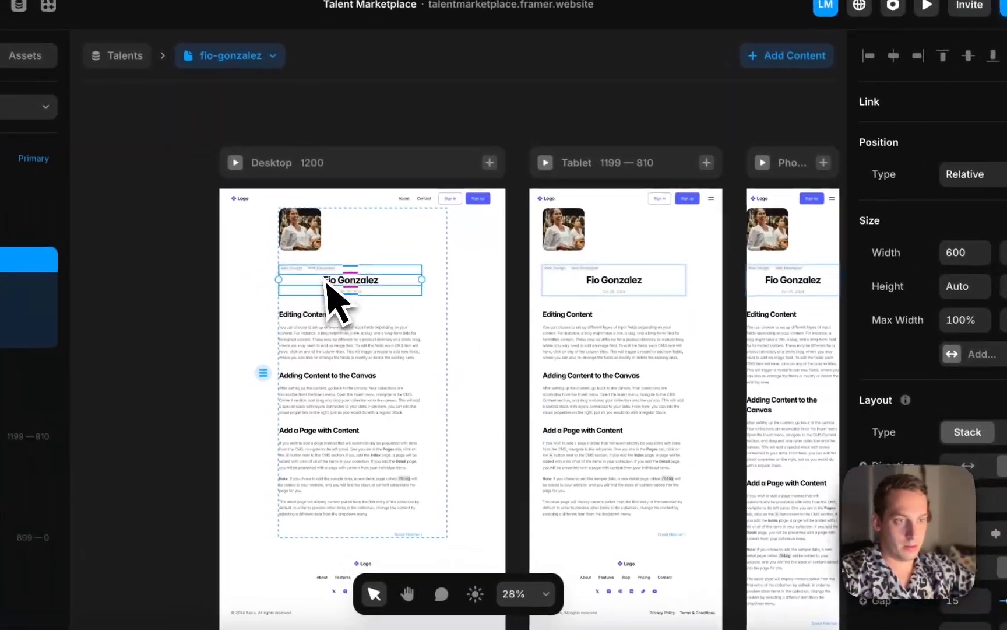
pyautogui.click(329, 285)
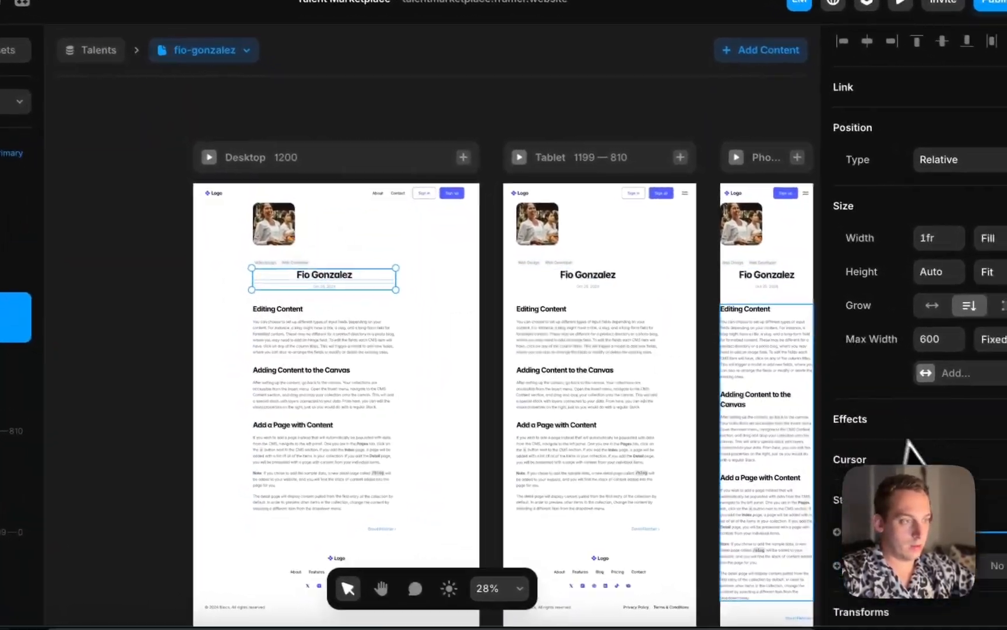
pyautogui.scroll(-6, 963, 465)
pyautogui.click(915, 387)
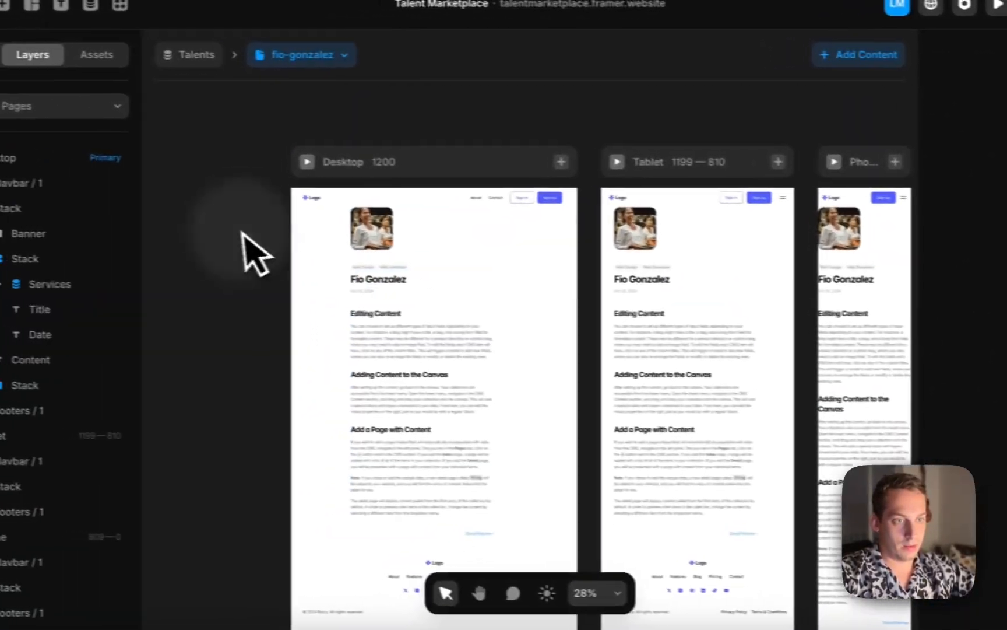
pyautogui.scroll(5, 253, 272)
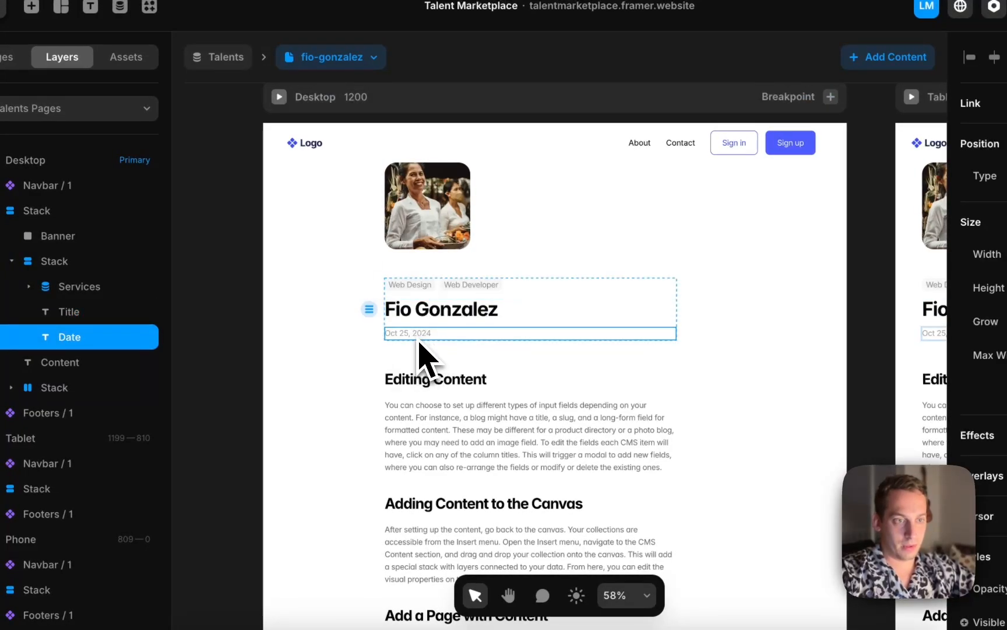
# Inspect the Previous, Spacer and Next link stack at the bottom of the detail page
pyautogui.scroll(-4, 295, 370)
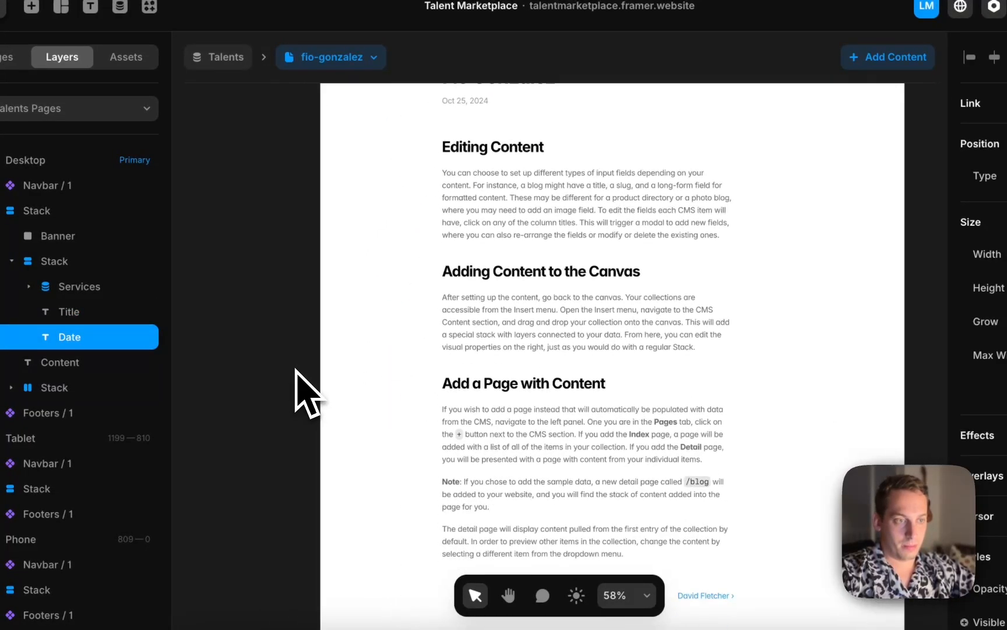
pyautogui.click(274, 323)
pyautogui.scroll(-4, 274, 323)
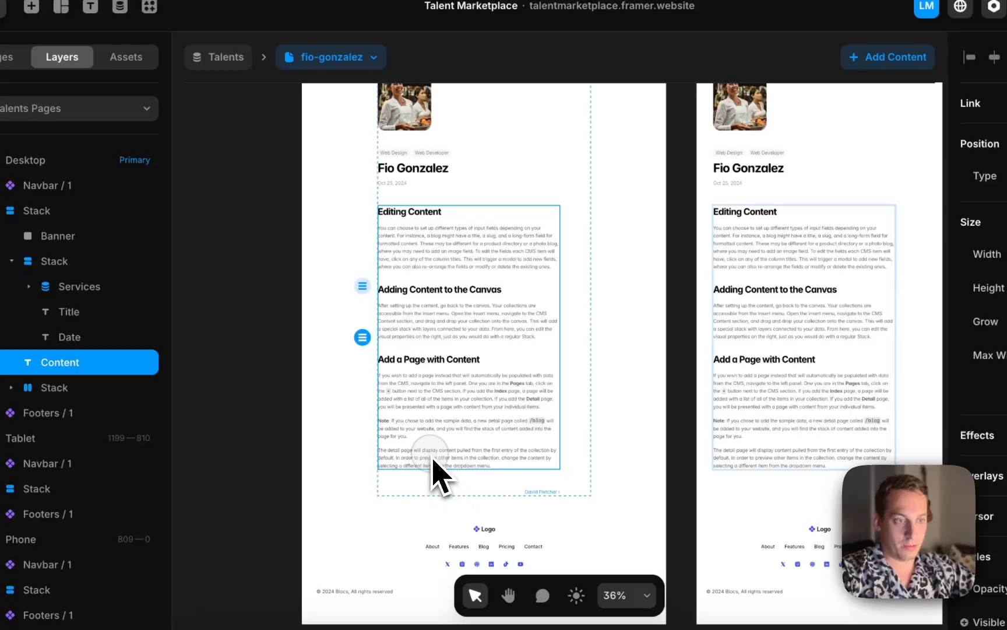
pyautogui.click(431, 492)
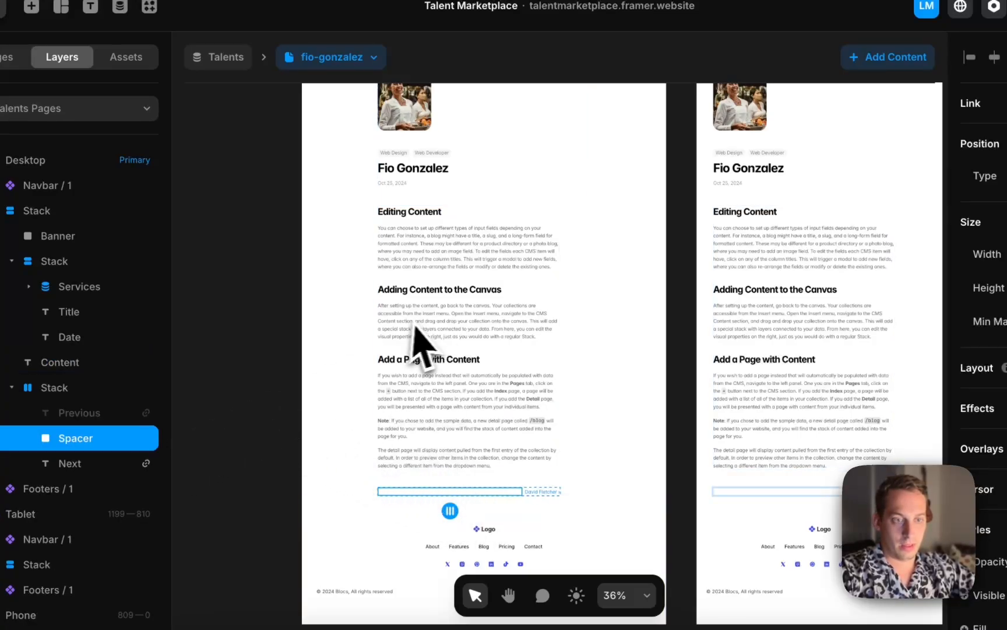
pyautogui.click(552, 493)
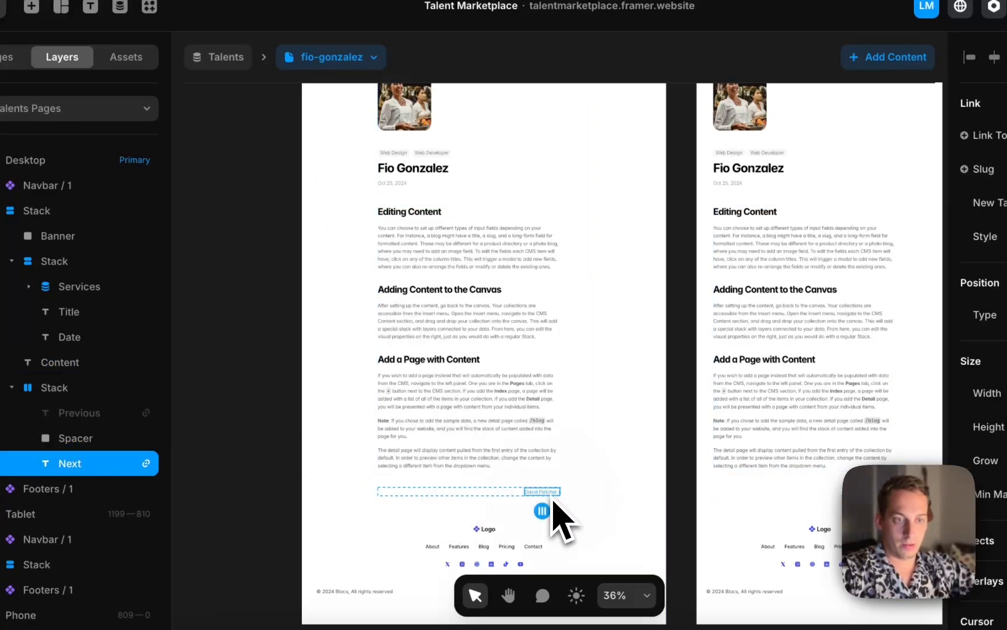
pyautogui.scroll(3, 553, 513)
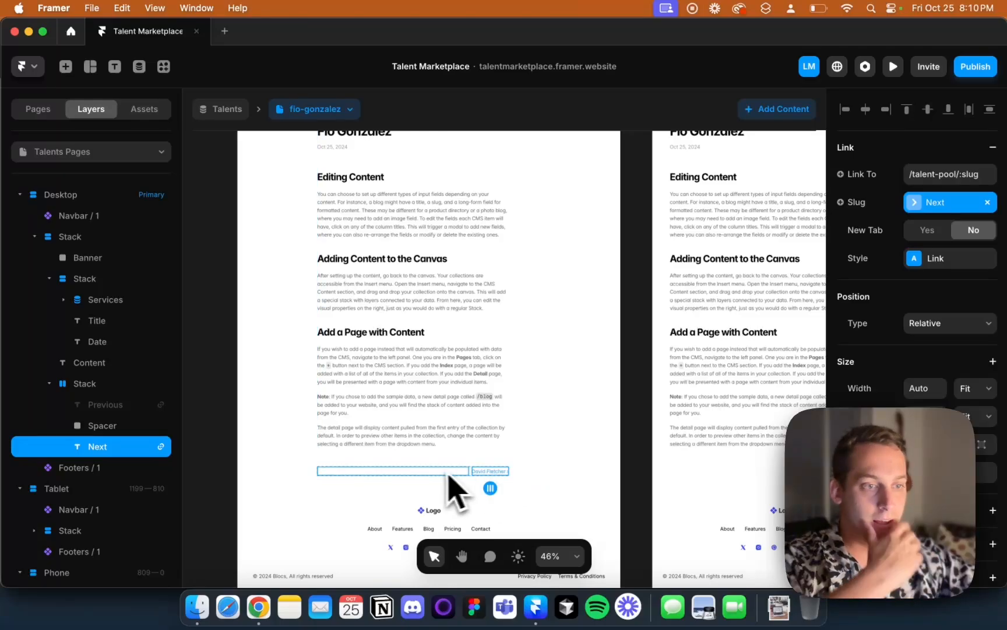
pyautogui.hscroll(-4, 446, 474)
pyautogui.click(373, 433)
pyautogui.scroll(-5, 371, 430)
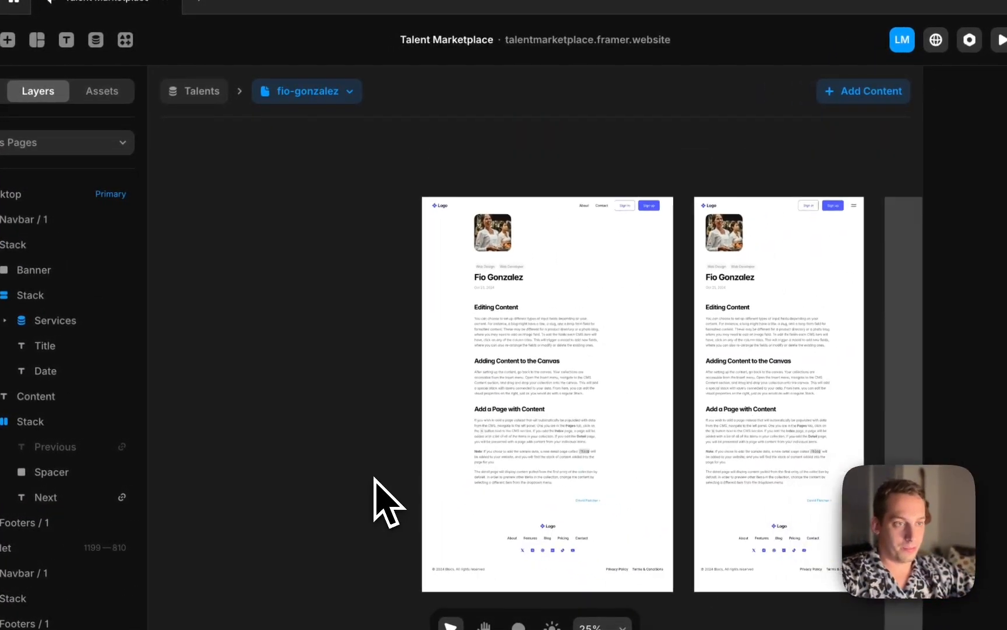
# Open the Talents collection in the CMS, then go back to the Pages list
pyautogui.click(196, 91)
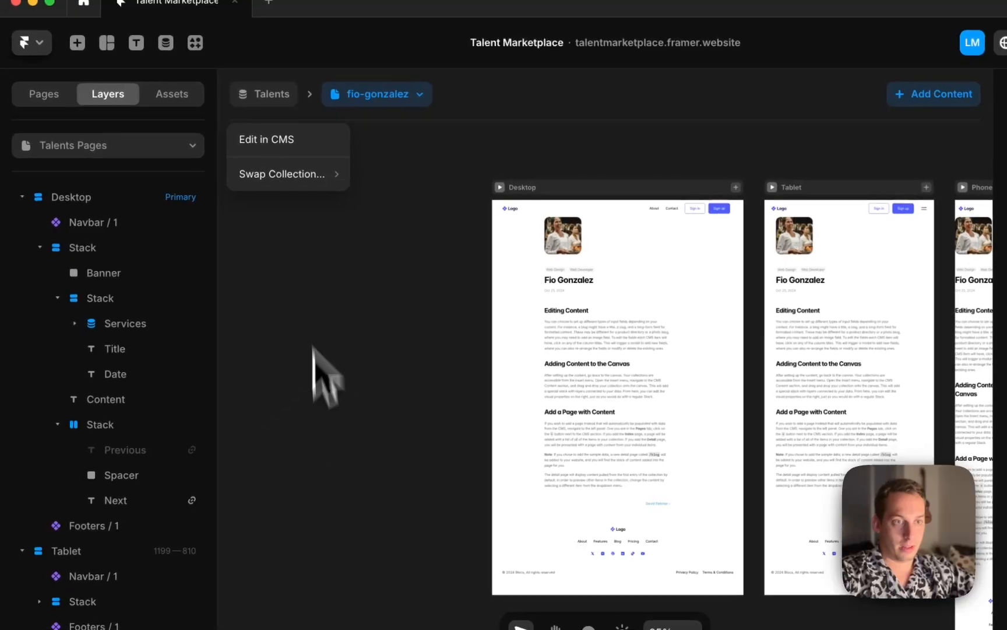
pyautogui.click(289, 143)
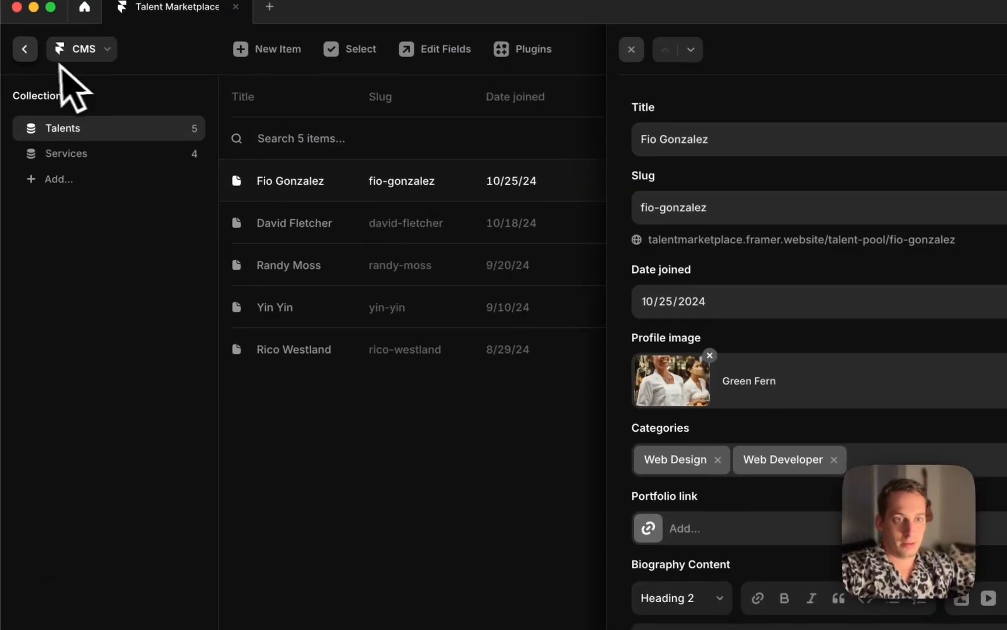
pyautogui.click(24, 42)
pyautogui.click(46, 95)
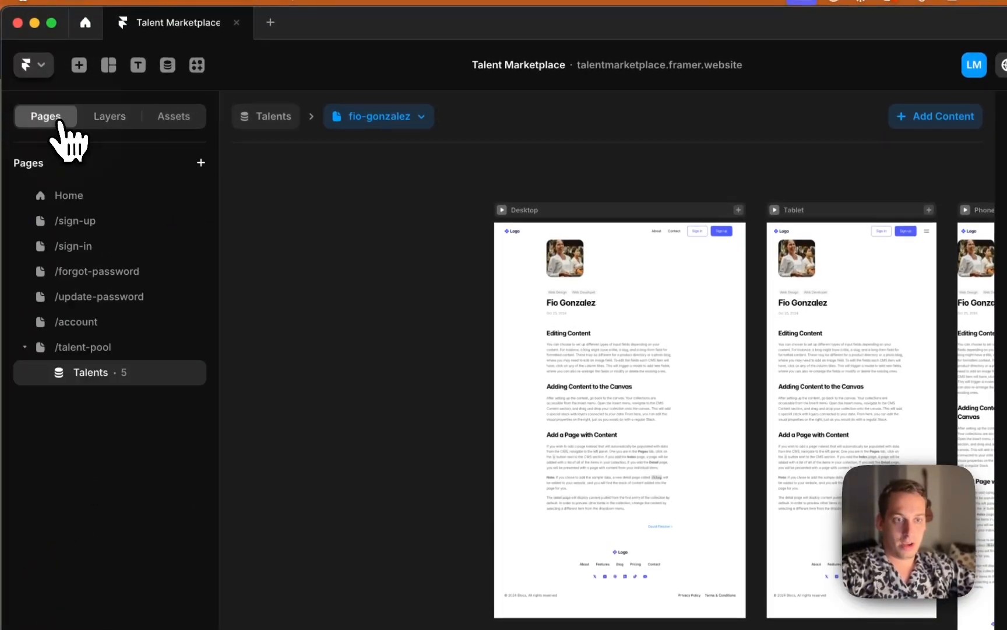
# Apply the FramerAuth withAuth code override to the /talent-pool page's Desktop frame
pyautogui.click(135, 348)
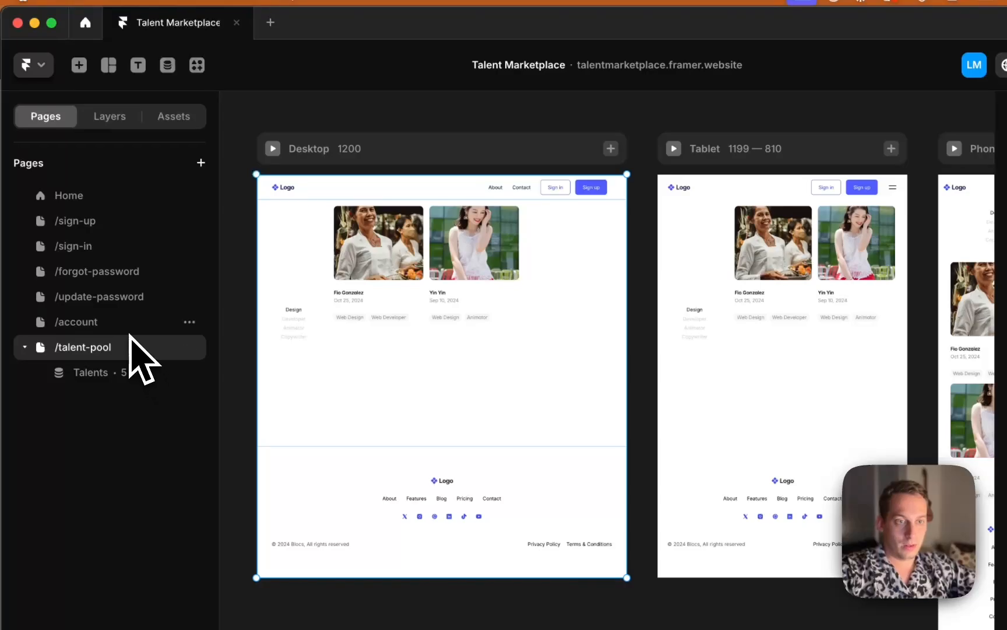
pyautogui.click(124, 324)
pyautogui.click(109, 345)
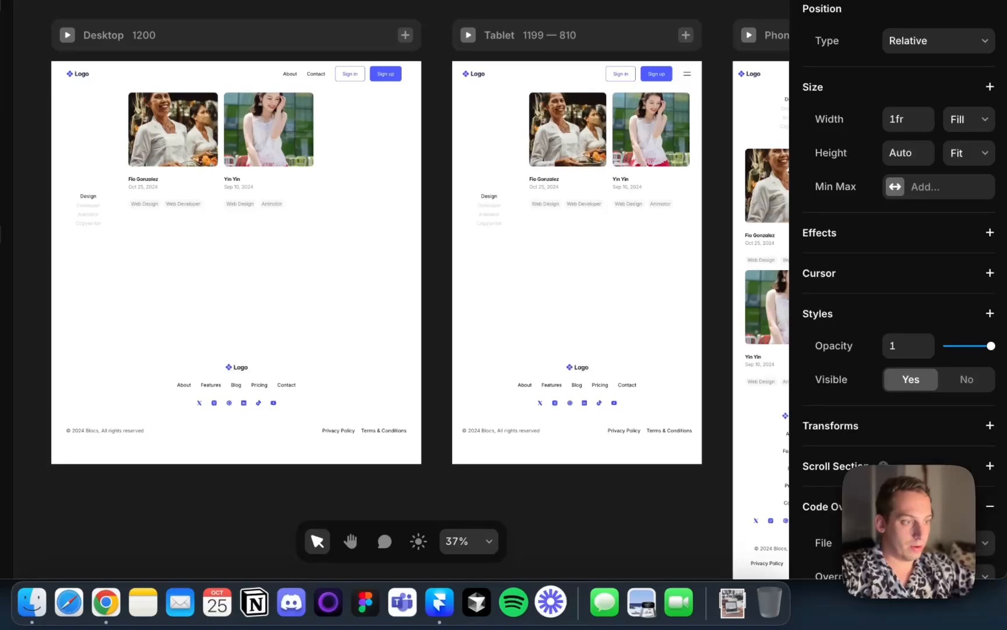
pyautogui.scroll(-3, 898, 291)
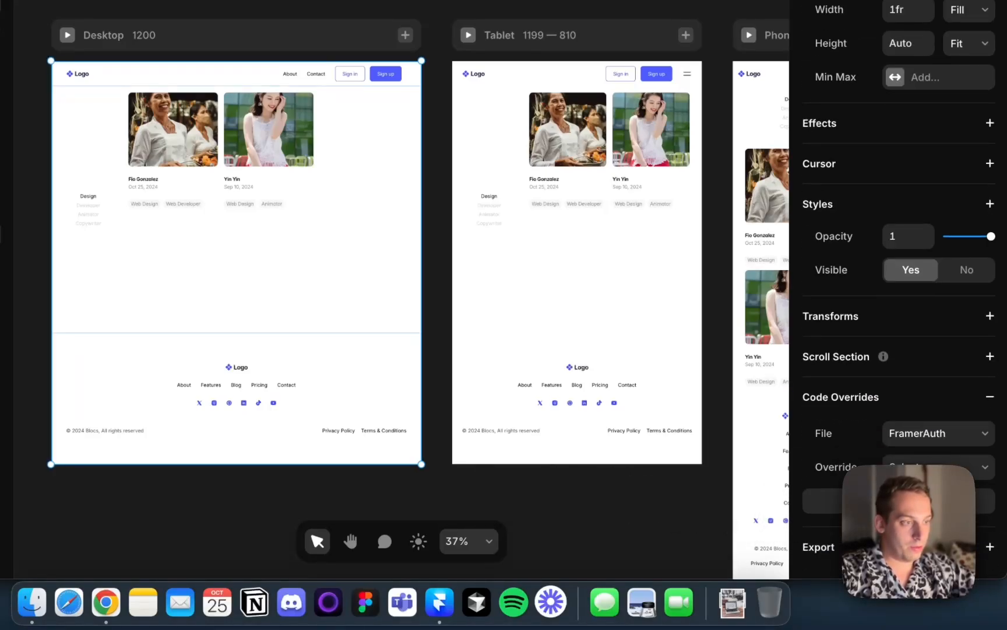
pyautogui.scroll(-5, 909, 531)
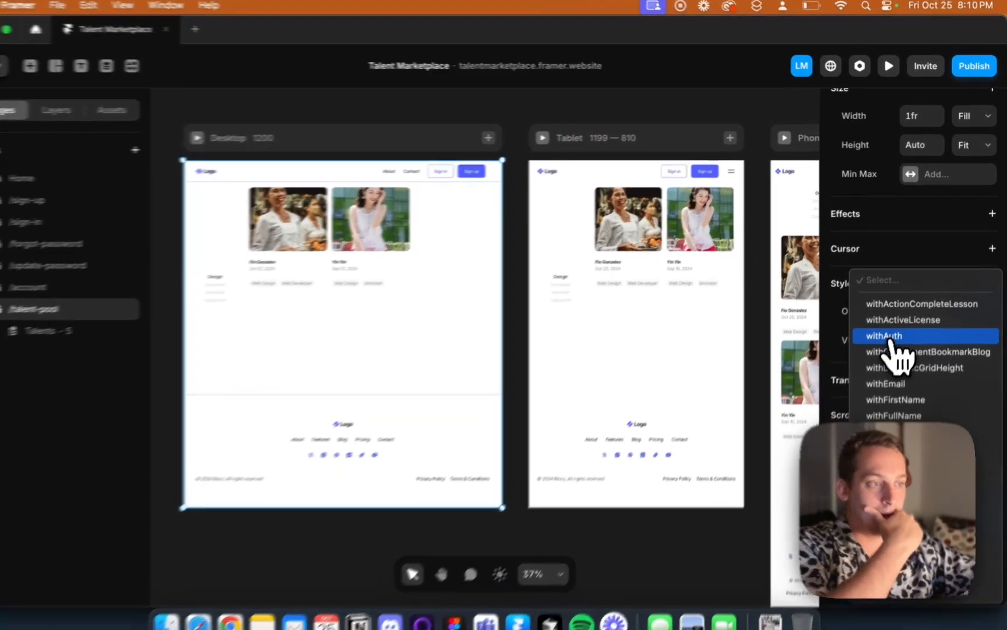
pyautogui.click(895, 328)
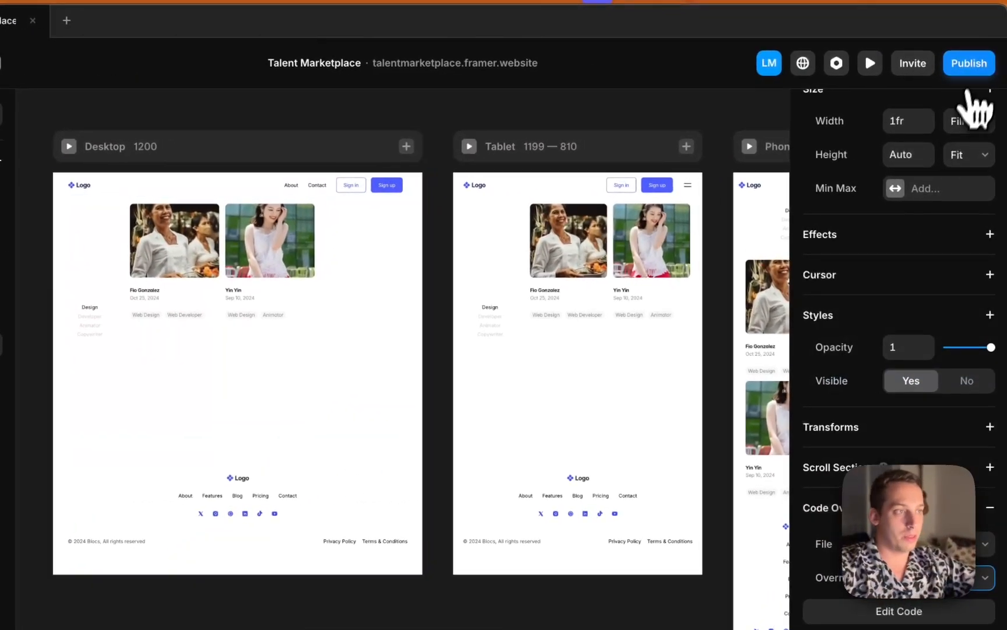
# Publish the site update and switch to Chrome
pyautogui.click(975, 66)
pyautogui.click(850, 193)
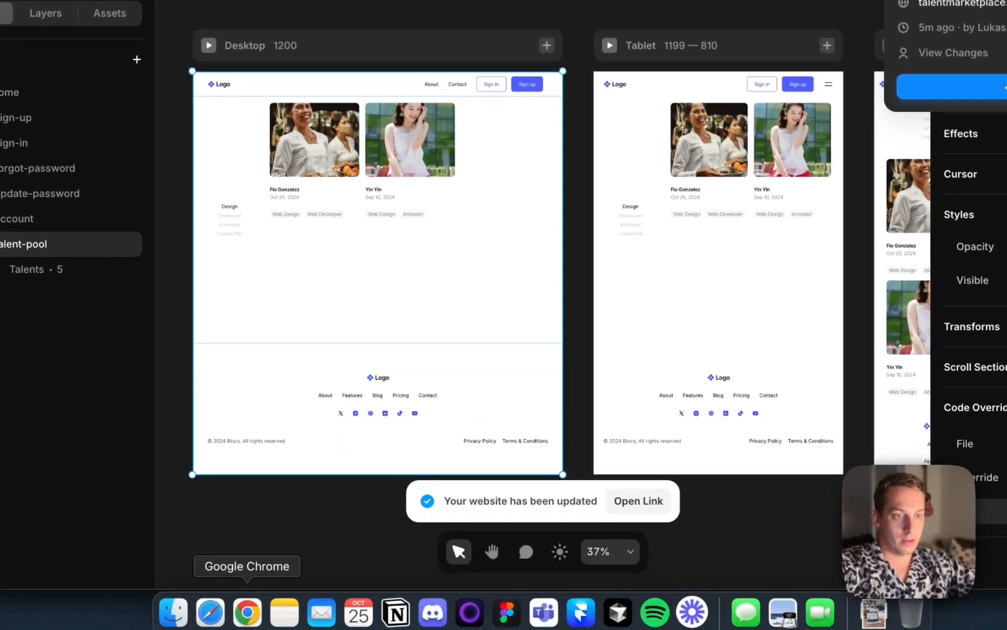
pyautogui.click(247, 611)
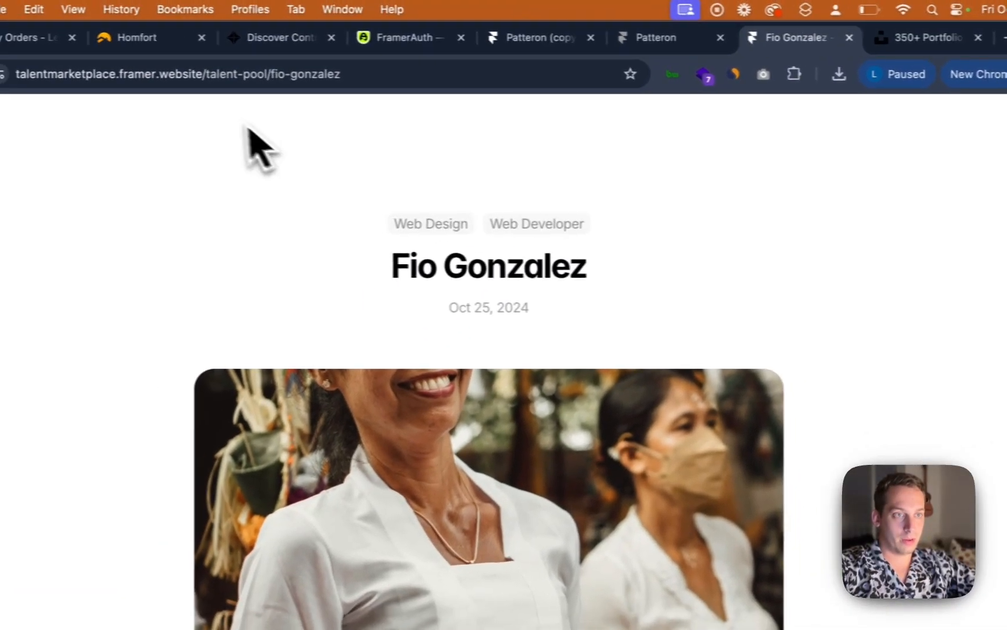
# Open the live site's homepage in the browser to check it, then return to Framer
pyautogui.click(708, 38)
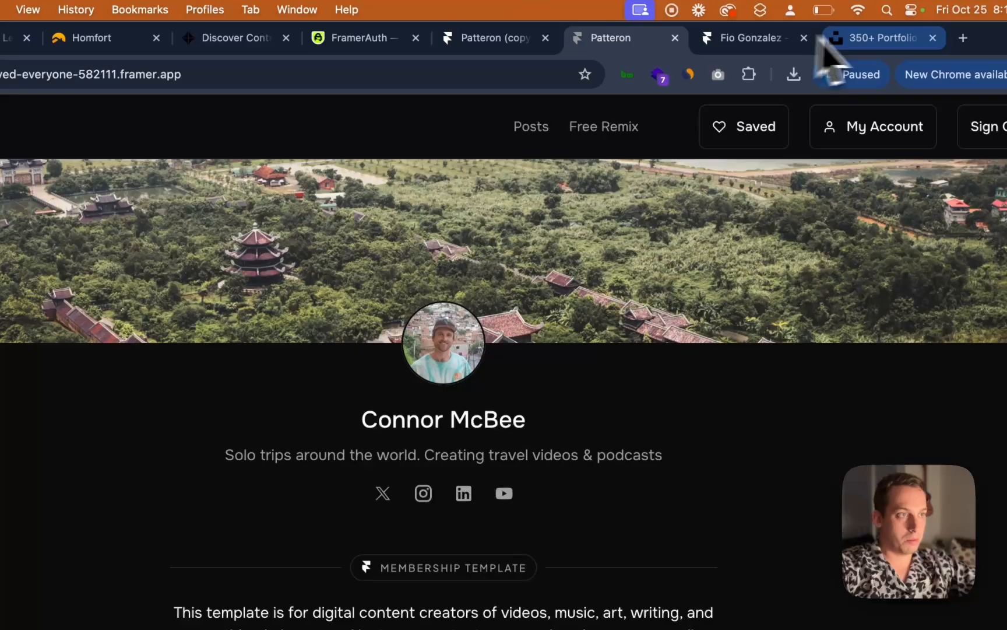
pyautogui.click(787, 42)
pyautogui.press('super+Left')
pyautogui.click(118, 137)
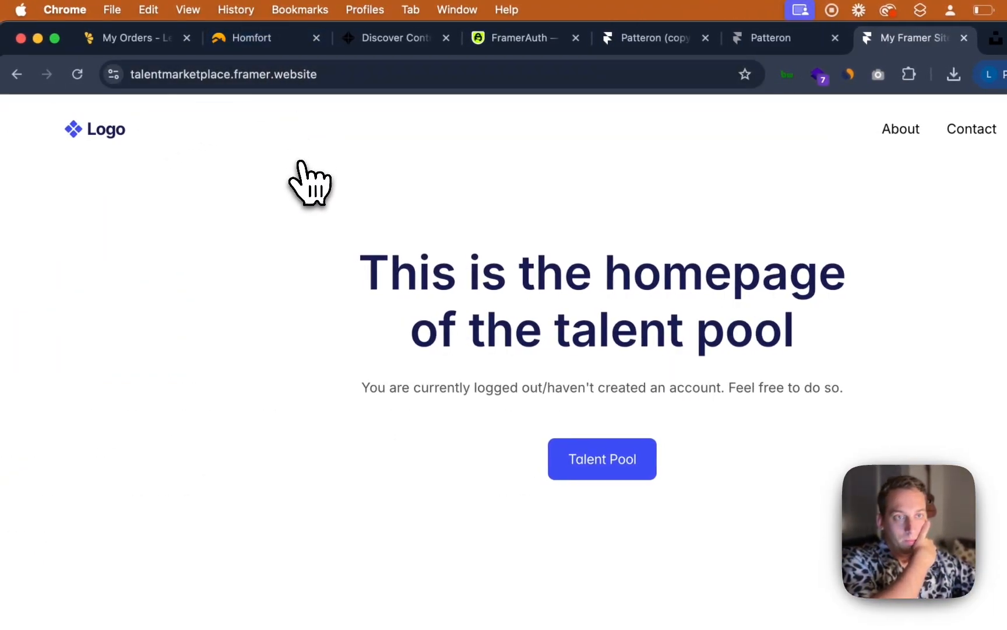
pyautogui.click(892, 92)
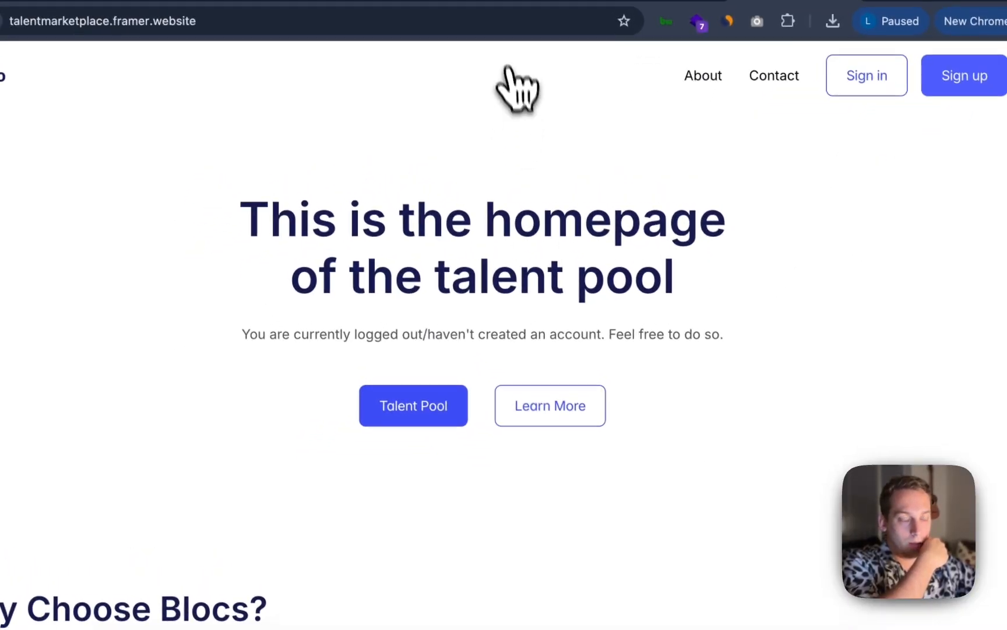
pyautogui.click(570, 622)
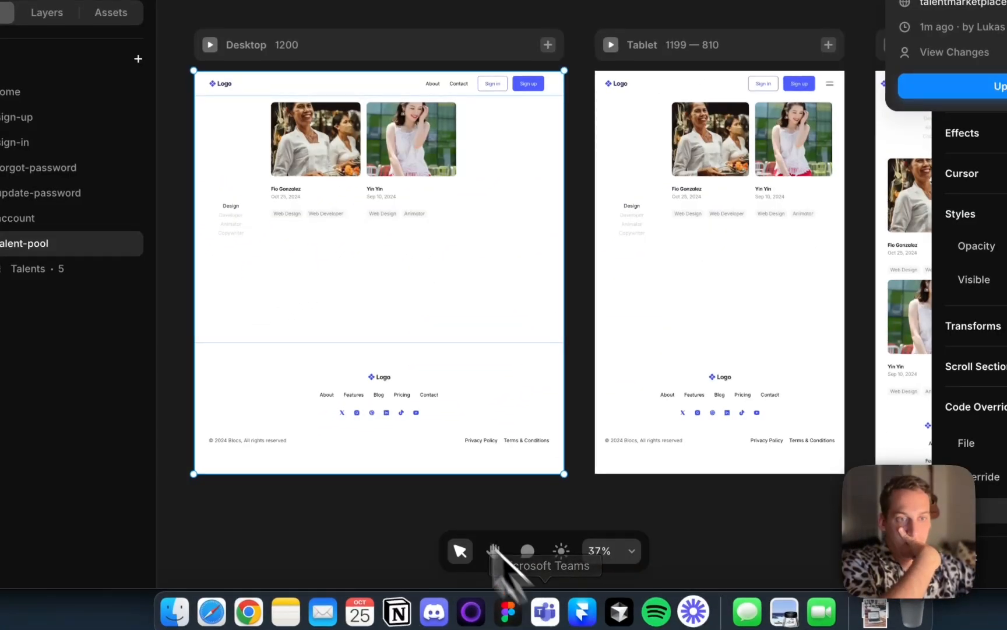
# Switch to Chrome and try opening the live site's /talent-pool page, then return to Framer
pyautogui.click(248, 611)
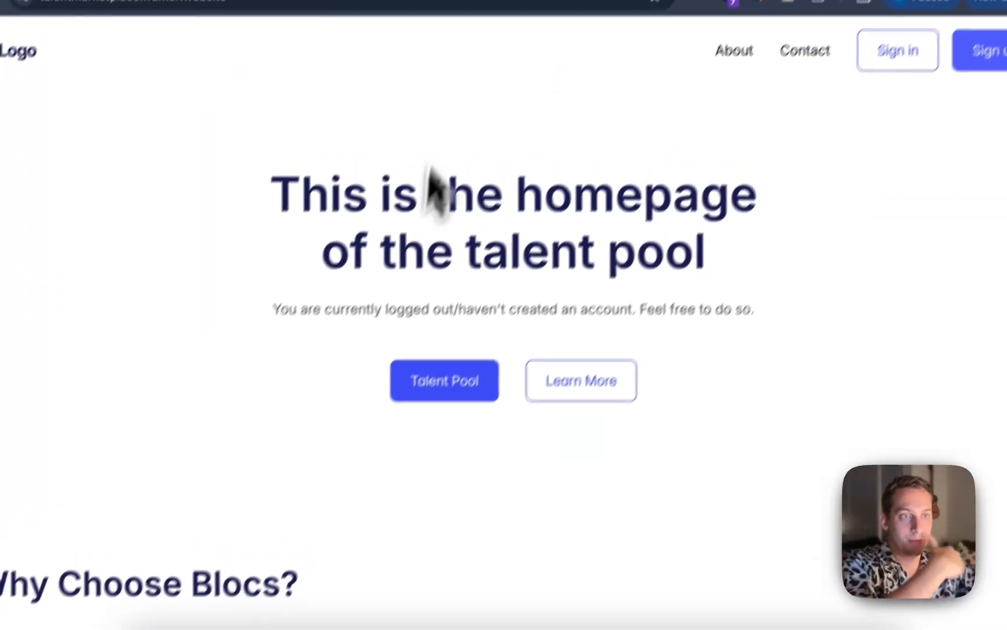
pyautogui.click(355, 56)
pyautogui.write('/ta')
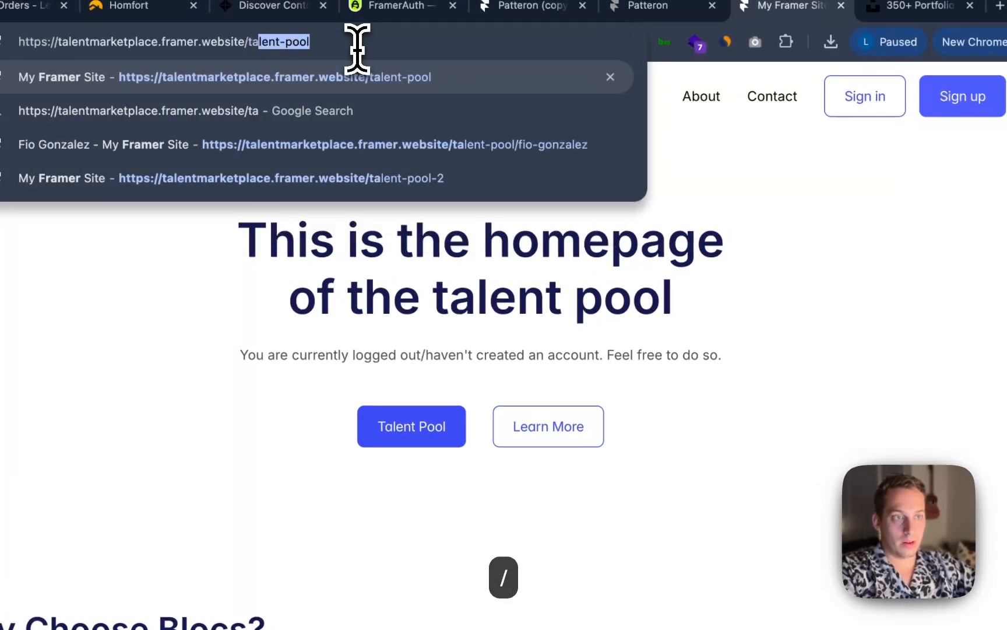
pyautogui.press('Return')
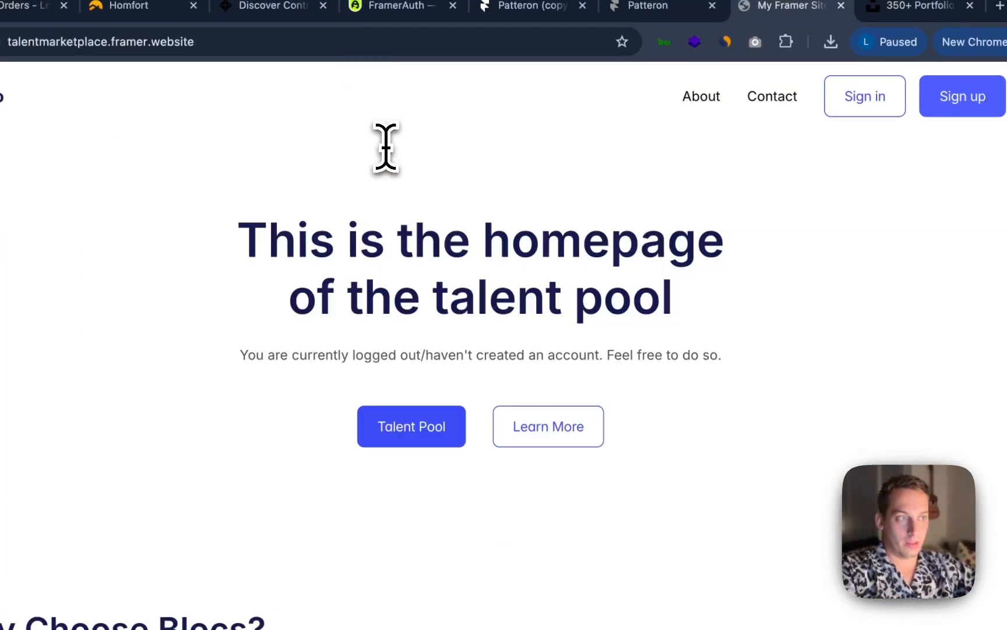
pyautogui.click(555, 614)
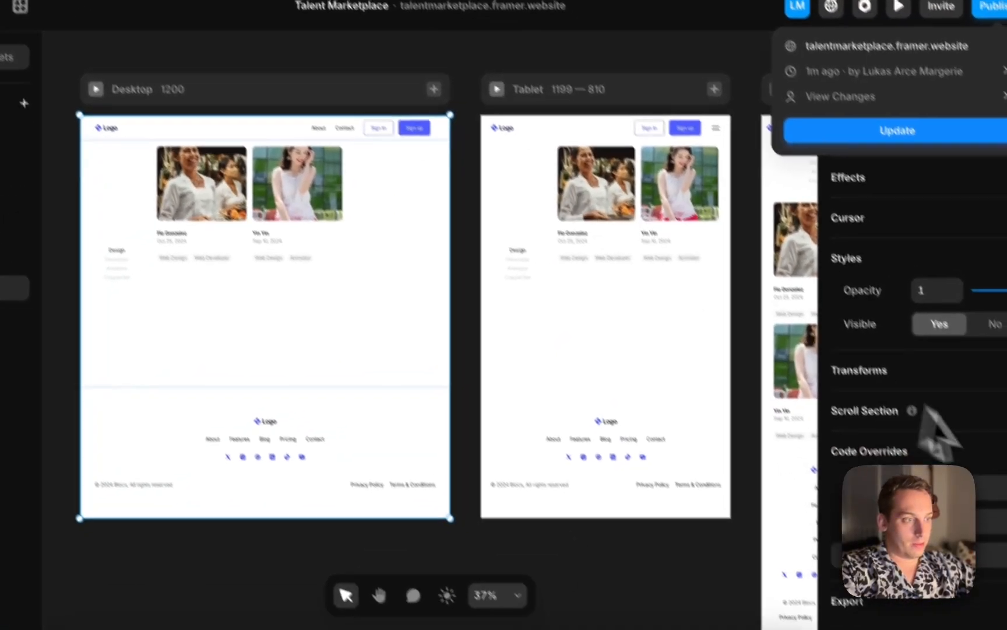
# Change the Desktop frame's code override to withLoggedIn and publish the site update
pyautogui.click(981, 481)
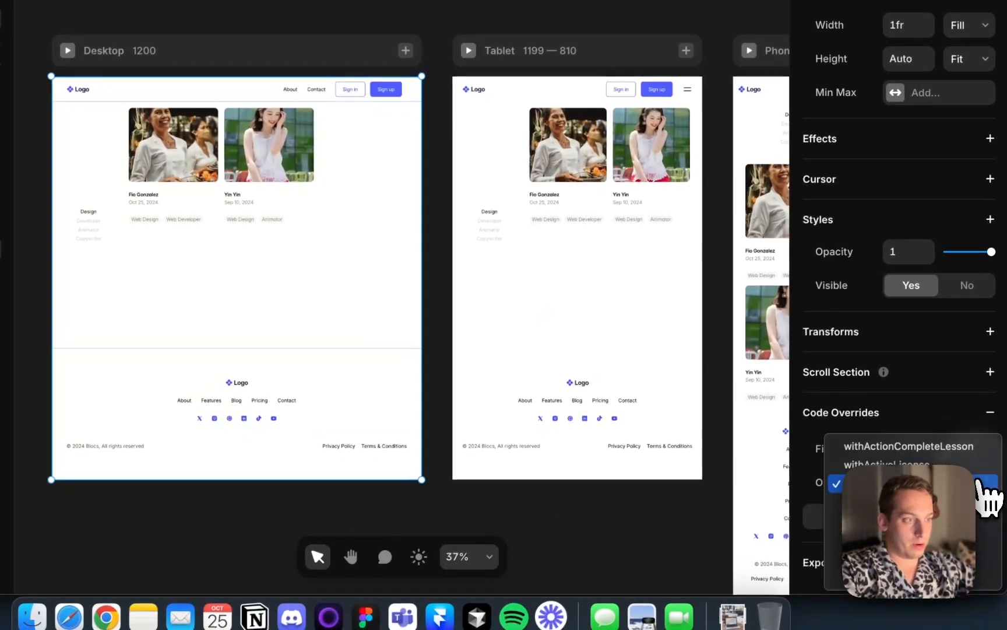
pyautogui.scroll(-5, 981, 527)
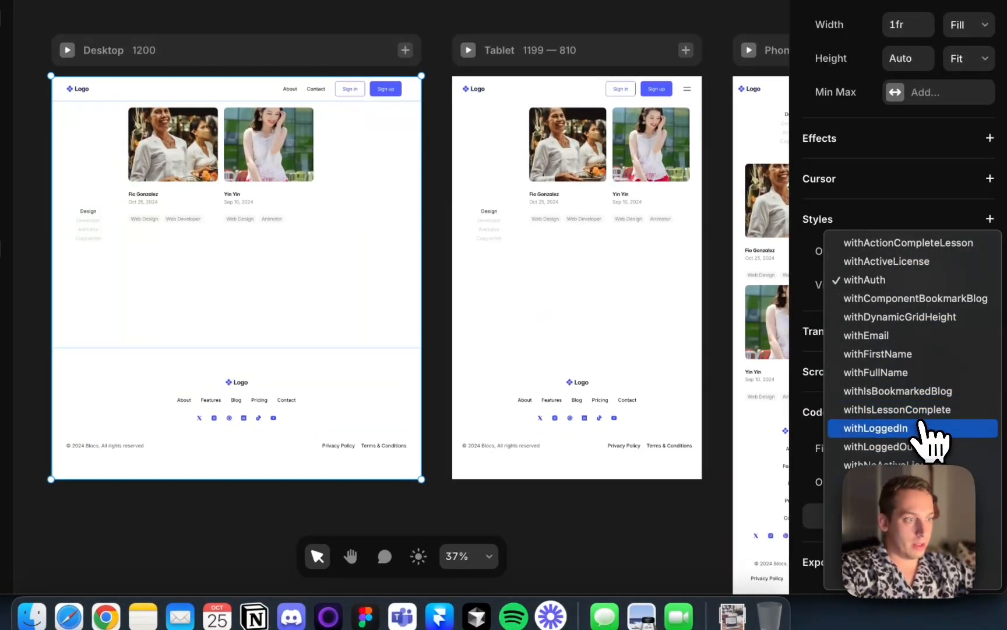
pyautogui.click(920, 427)
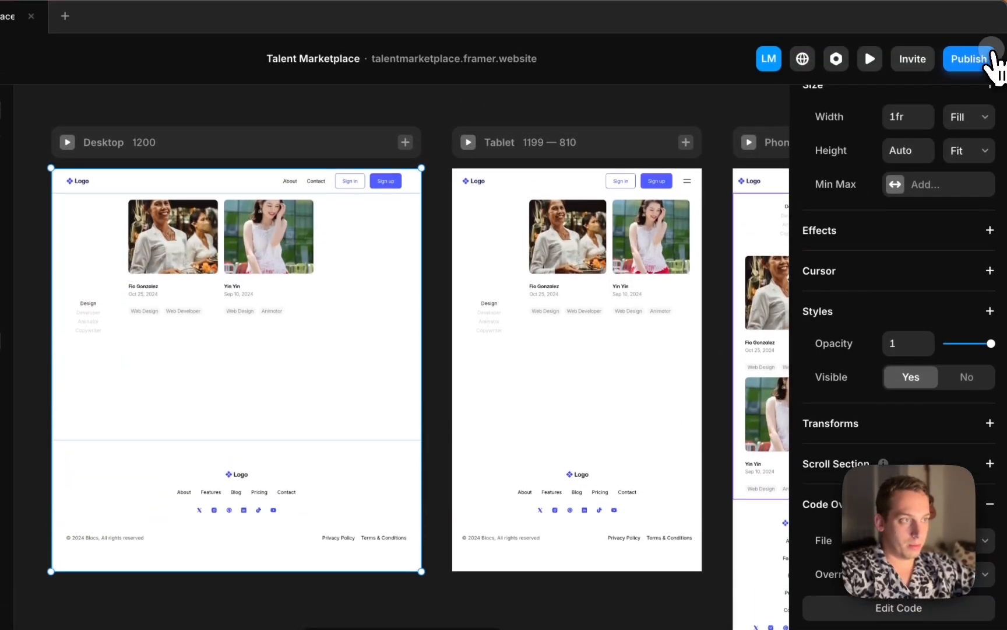
pyautogui.click(985, 61)
pyautogui.click(898, 192)
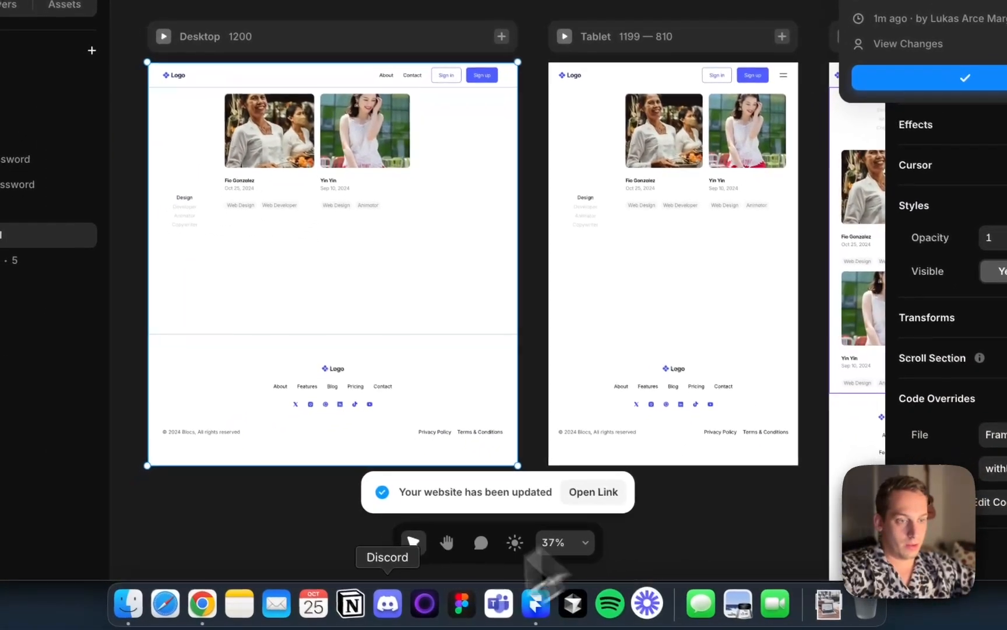
# Reload the live site in Chrome and open the /talent-pool page to check it, then return to Framer
pyautogui.click(202, 603)
pyautogui.press('super+r')
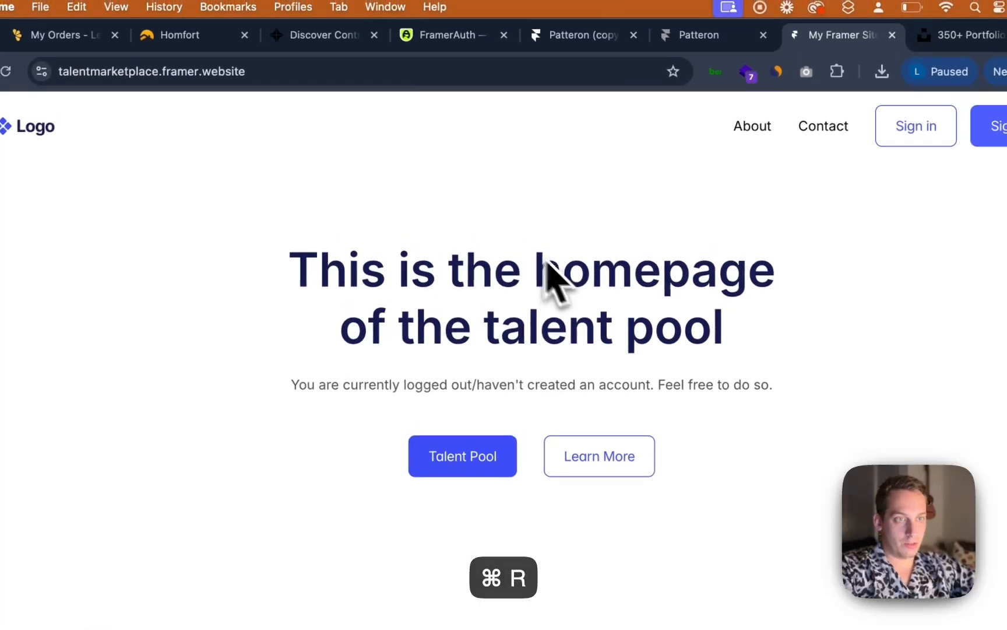
pyautogui.click(361, 82)
pyautogui.press('Right')
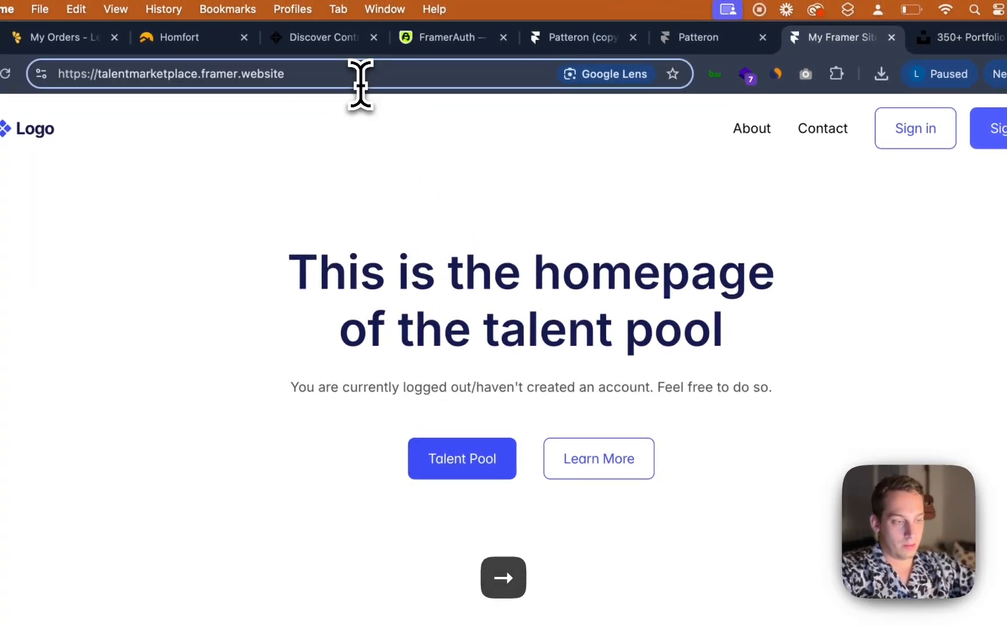
pyautogui.write('/t')
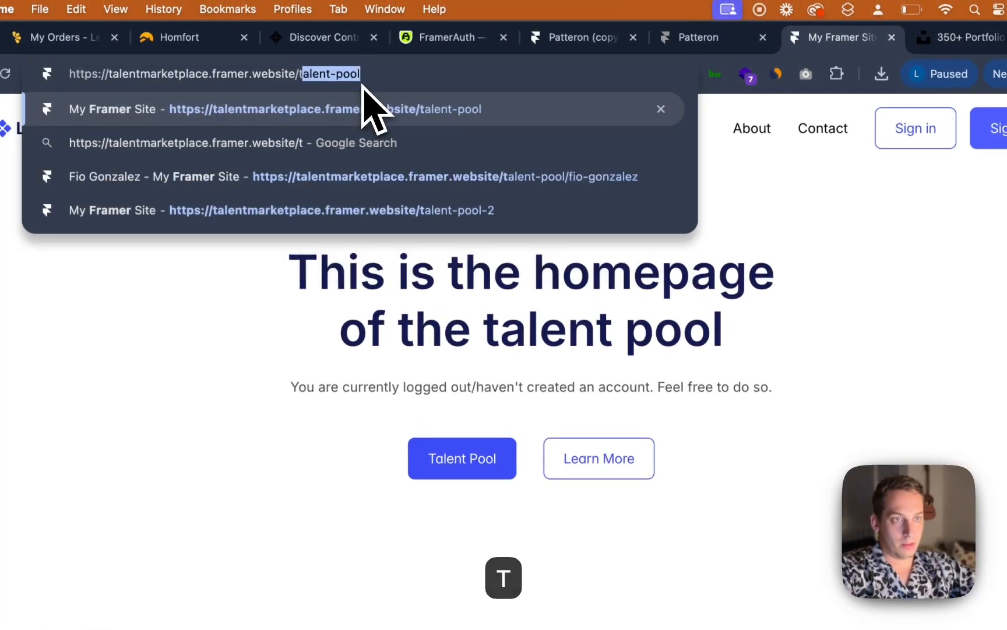
pyautogui.press('Return')
pyautogui.click(360, 82)
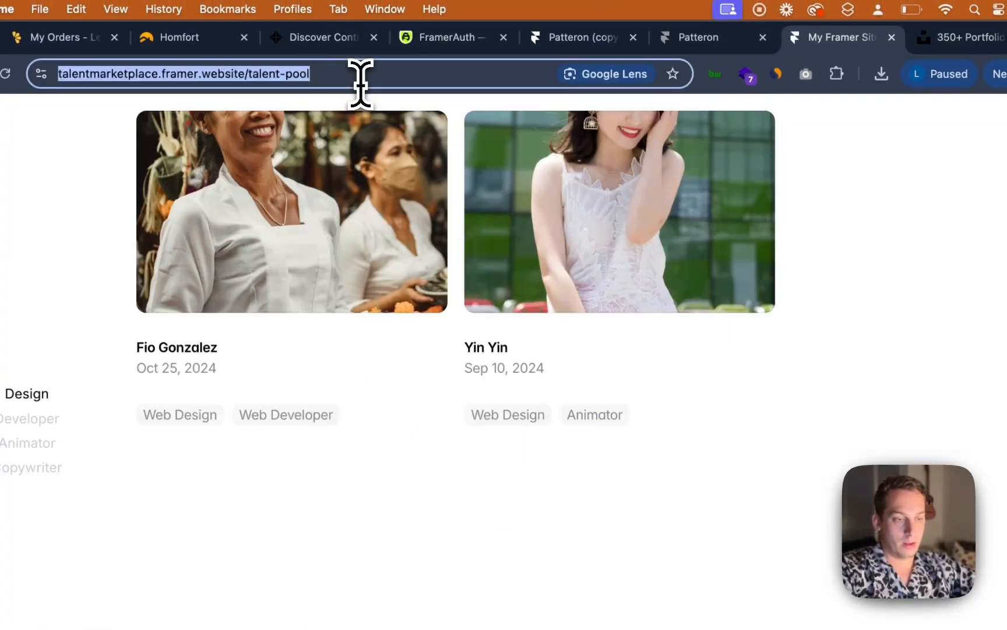
pyautogui.press('super+r')
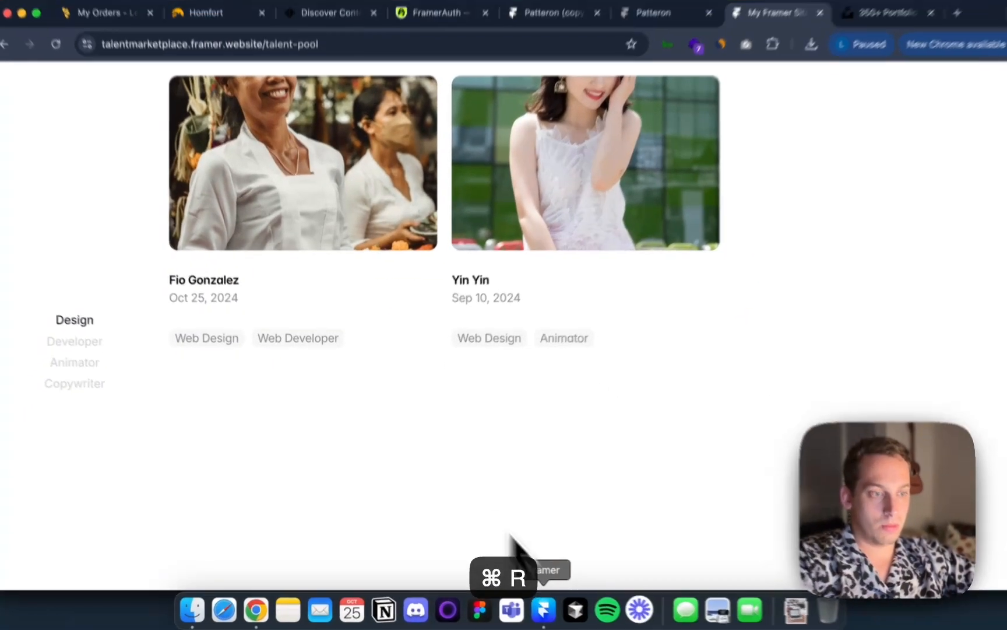
pyautogui.click(536, 607)
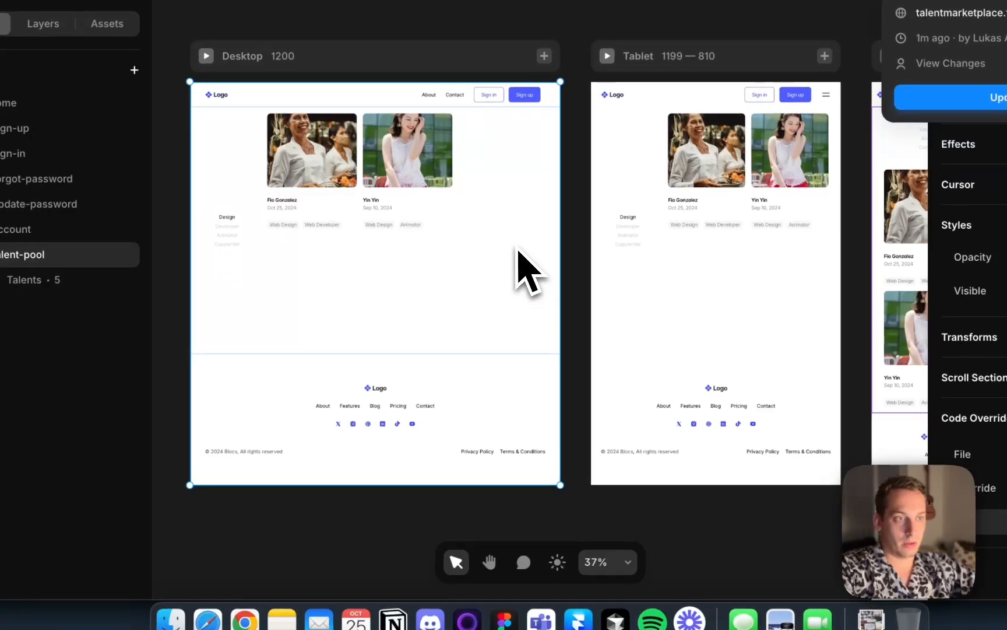
# Inspect the /talent-pool page's section, its layers and the Talents detail page, then go back to /talent-pool
pyautogui.click(411, 188)
pyautogui.hscroll(-2, 407, 212)
pyautogui.click(335, 154)
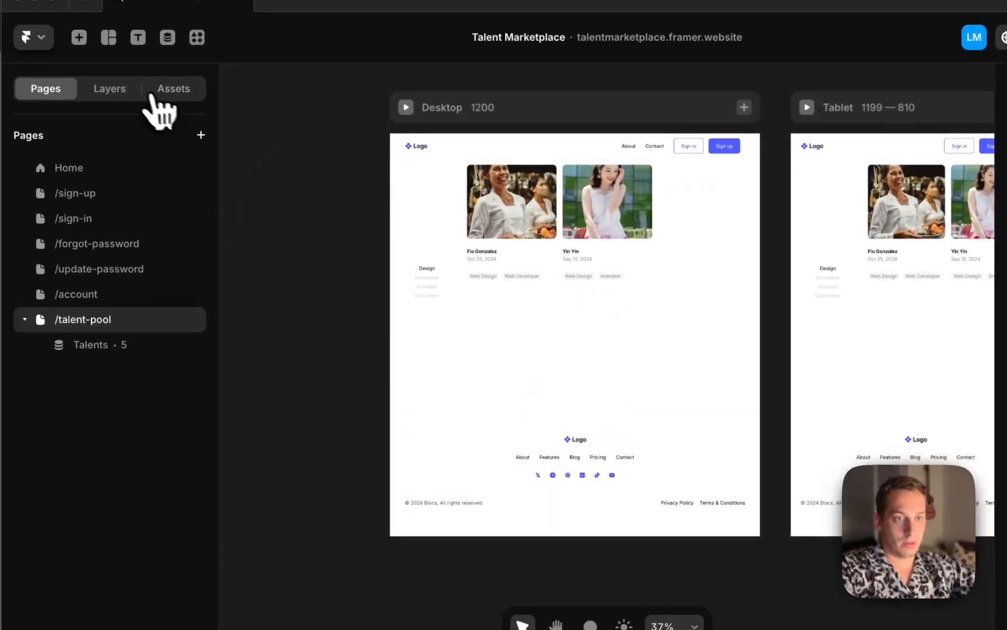
pyautogui.click(140, 92)
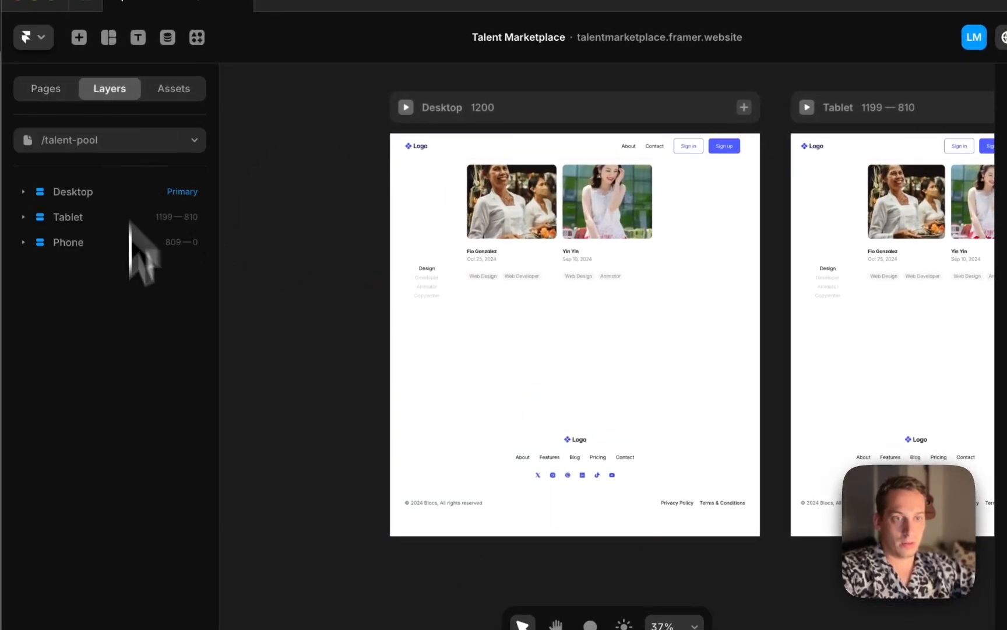
pyautogui.click(98, 134)
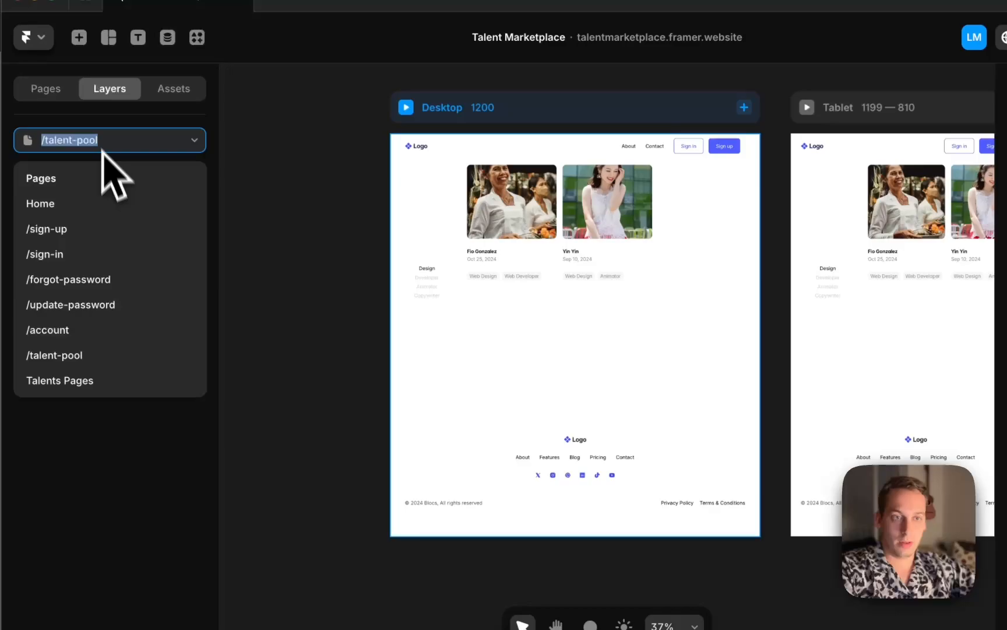
pyautogui.click(47, 91)
pyautogui.click(146, 364)
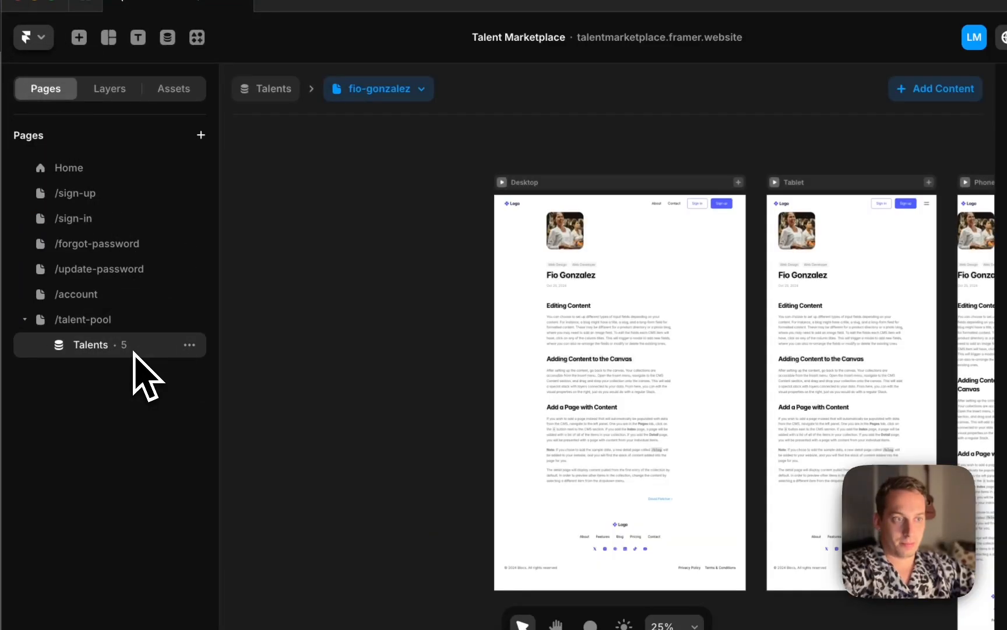
pyautogui.click(129, 319)
# Reload the live site in Chrome, try the Talent Pool button, then open the /talent-pool page directly
pyautogui.click(267, 613)
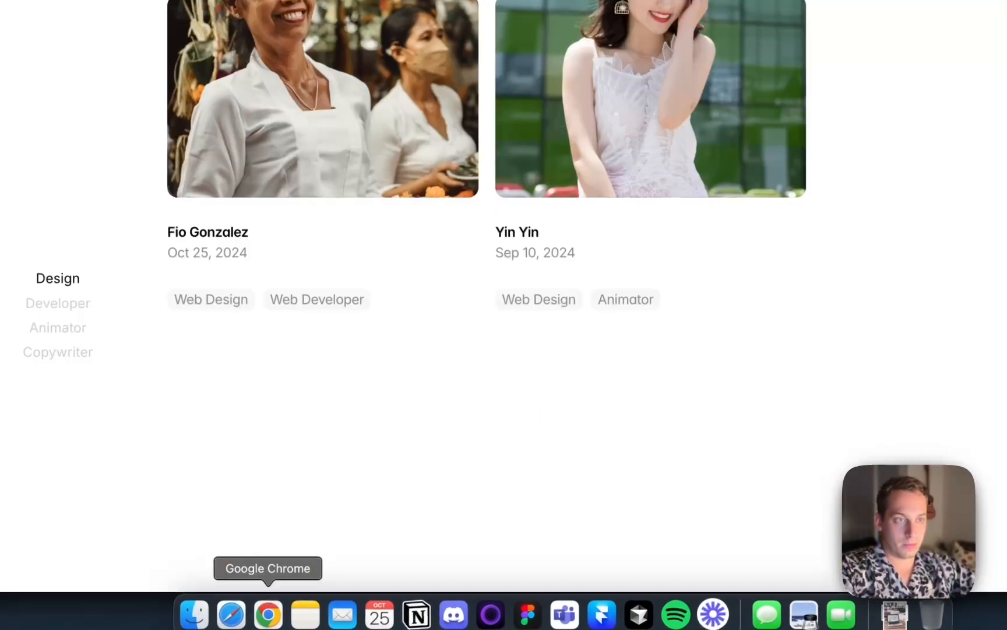
pyautogui.press('super+r')
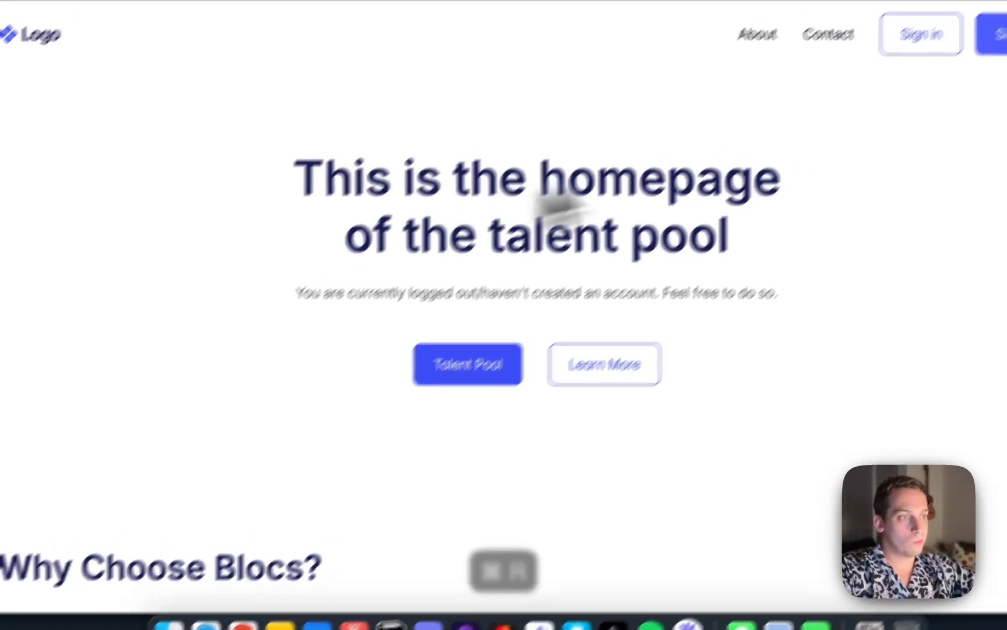
pyautogui.click(391, 402)
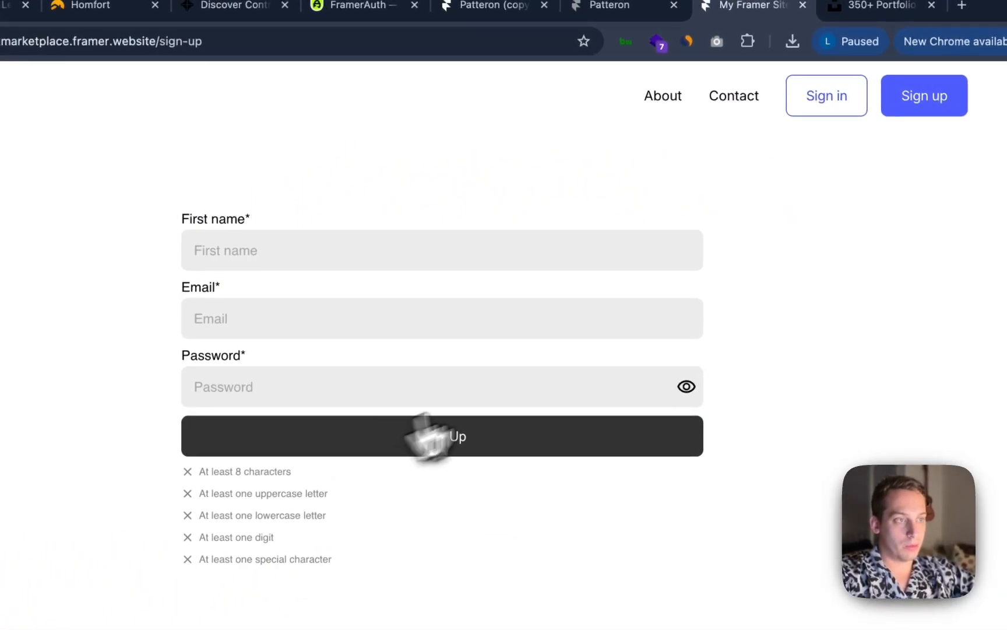
pyautogui.hscroll(-5, 455, 232)
pyautogui.click(236, 40)
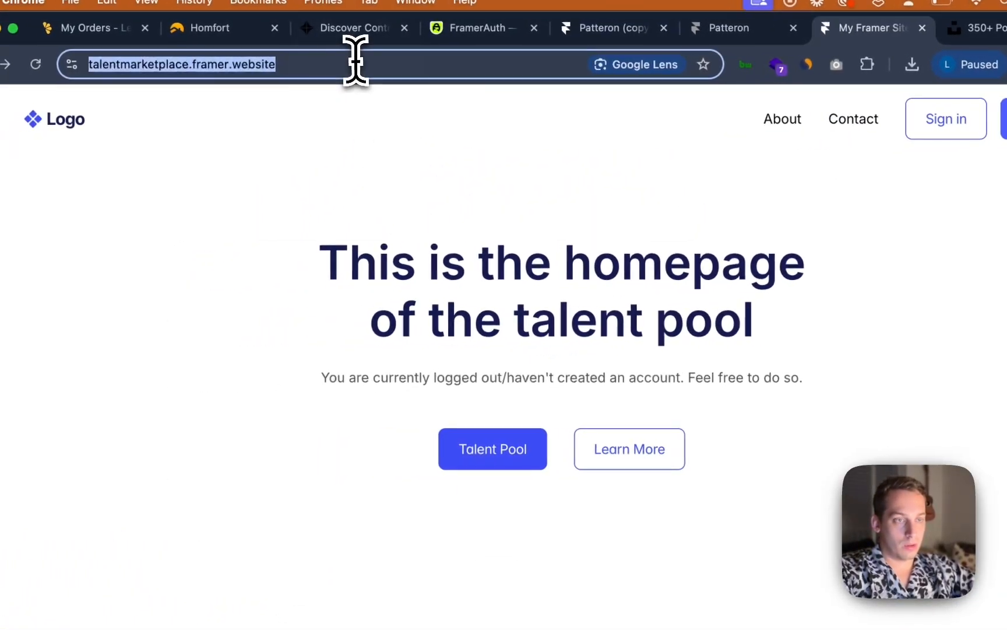
pyautogui.press('Right')
pyautogui.write('t')
pyautogui.press('Return')
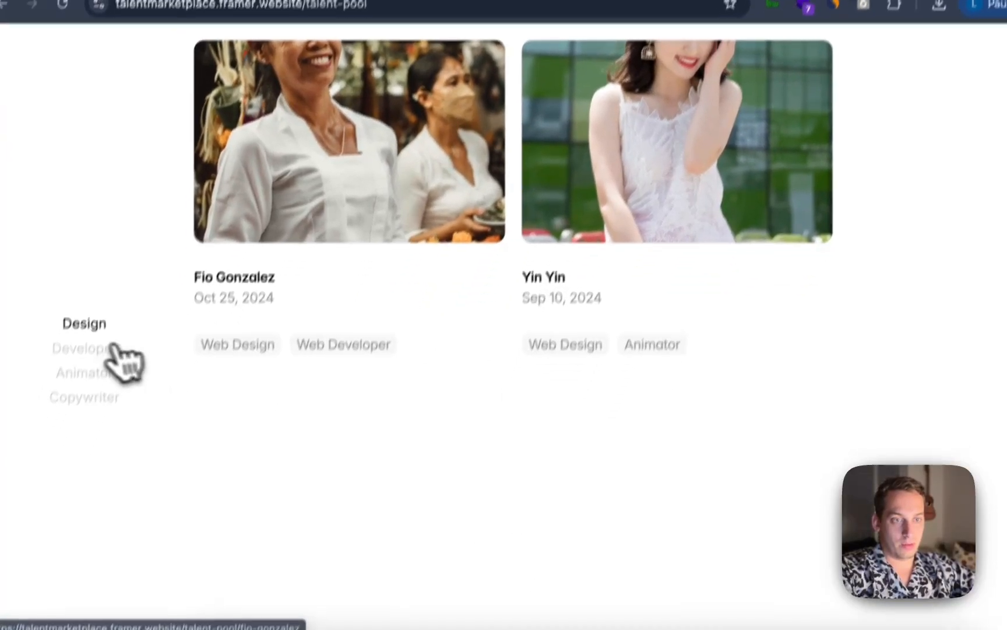
# Test the Developer, Animator, Copywriter and Design filters on the live Talents list, then return to Framer
pyautogui.click(84, 408)
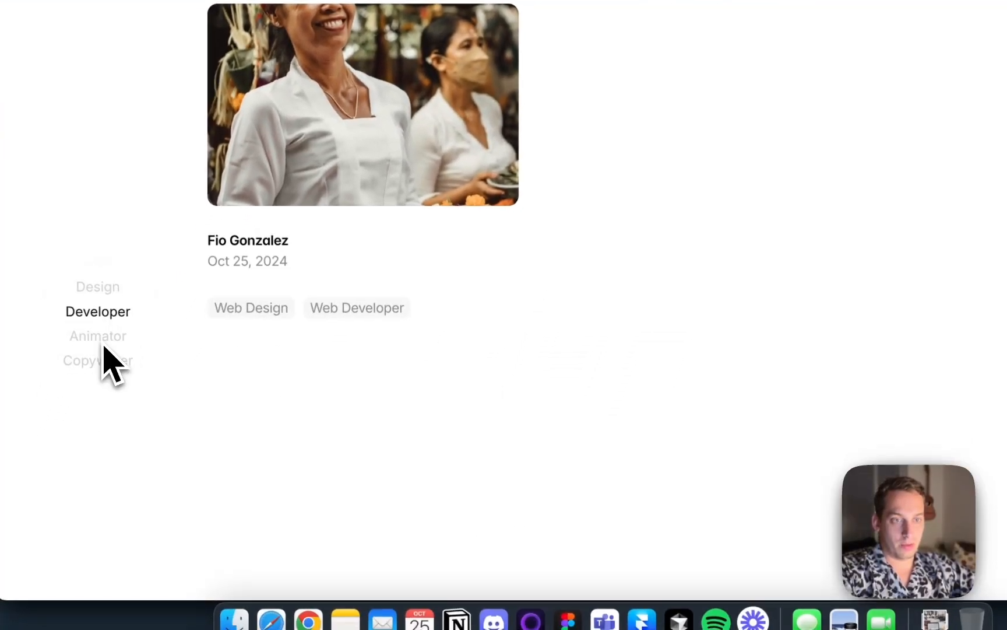
pyautogui.click(104, 345)
pyautogui.click(114, 365)
pyautogui.click(112, 284)
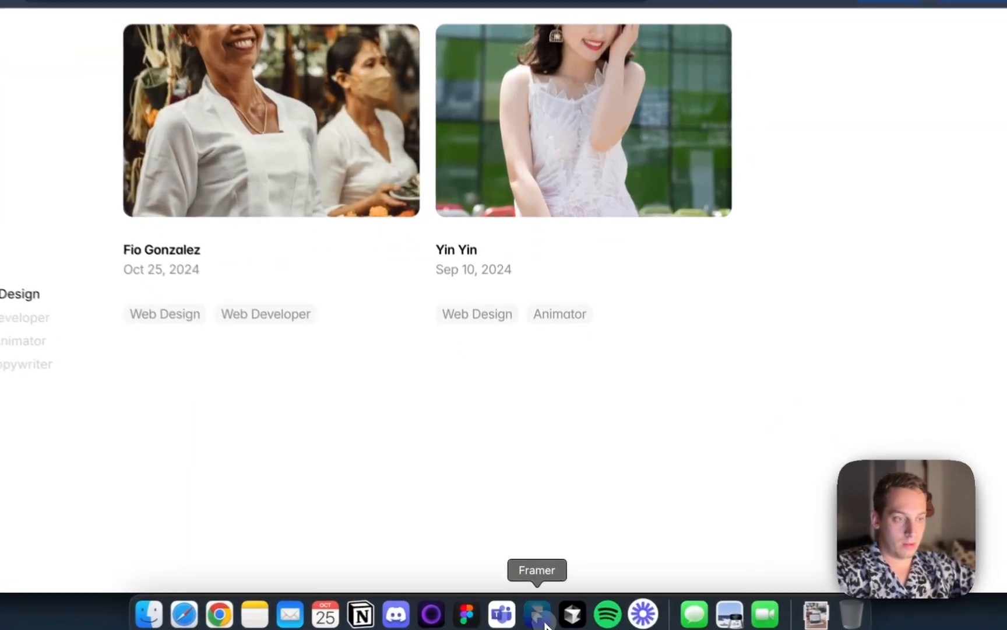
pyautogui.click(538, 609)
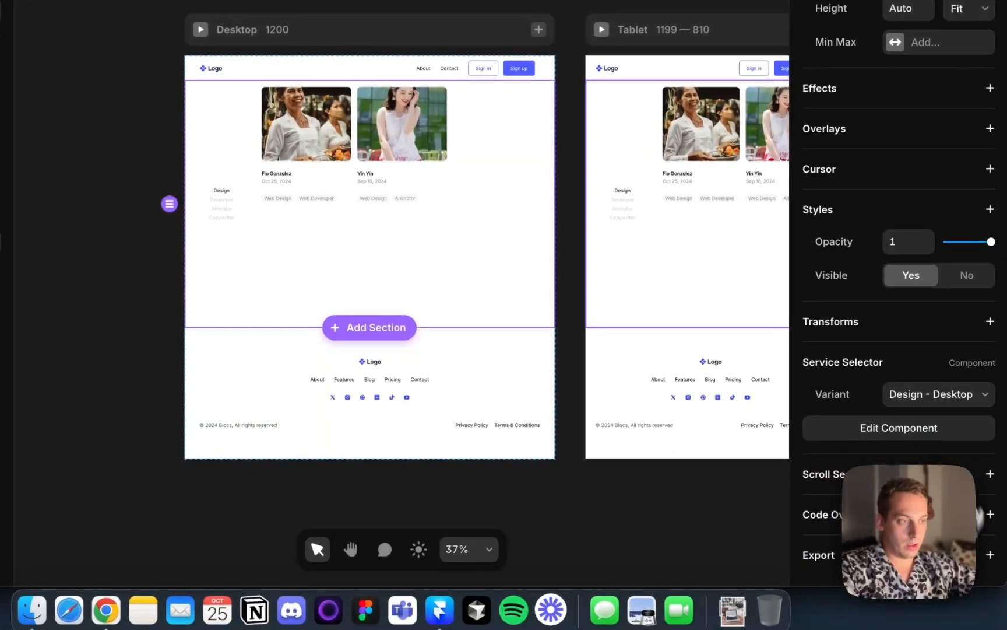
# Apply the withLoggedIn code override to the selected Service Selector component and publish the site update
pyautogui.scroll(-3, 980, 539)
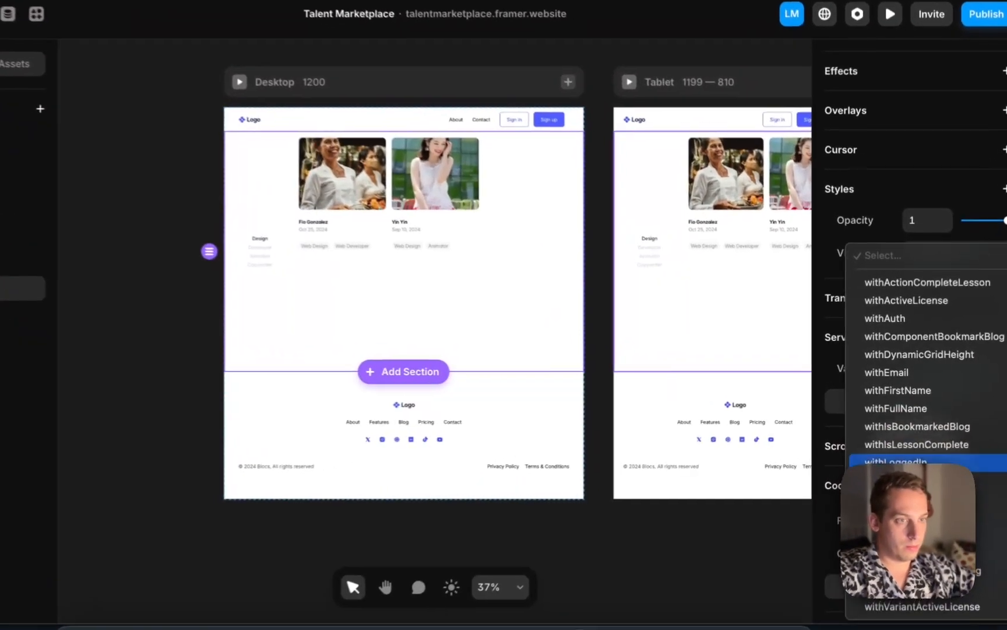
pyautogui.click(915, 449)
pyautogui.click(988, 73)
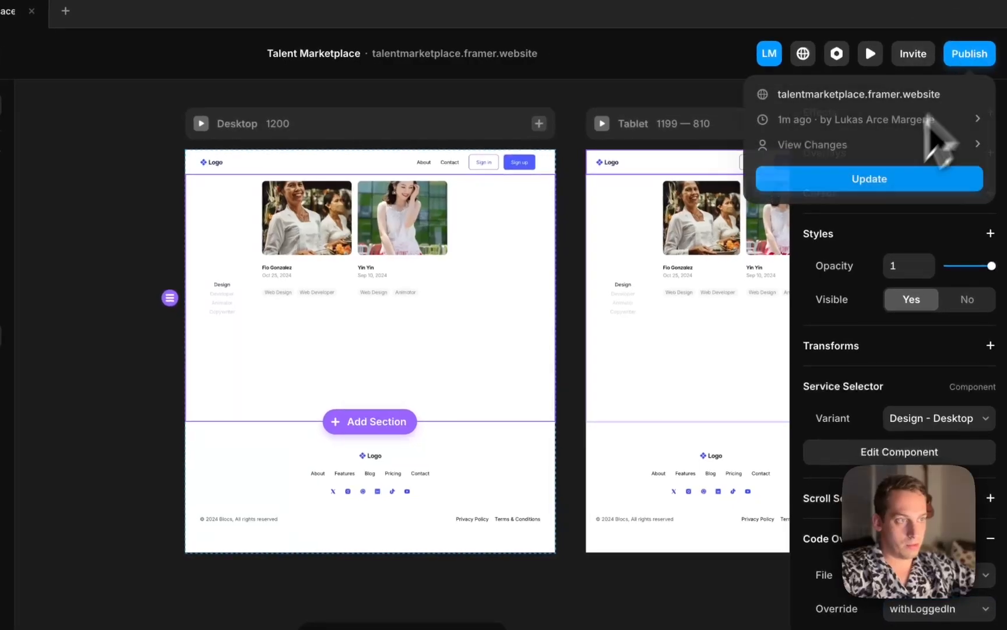
pyautogui.click(865, 205)
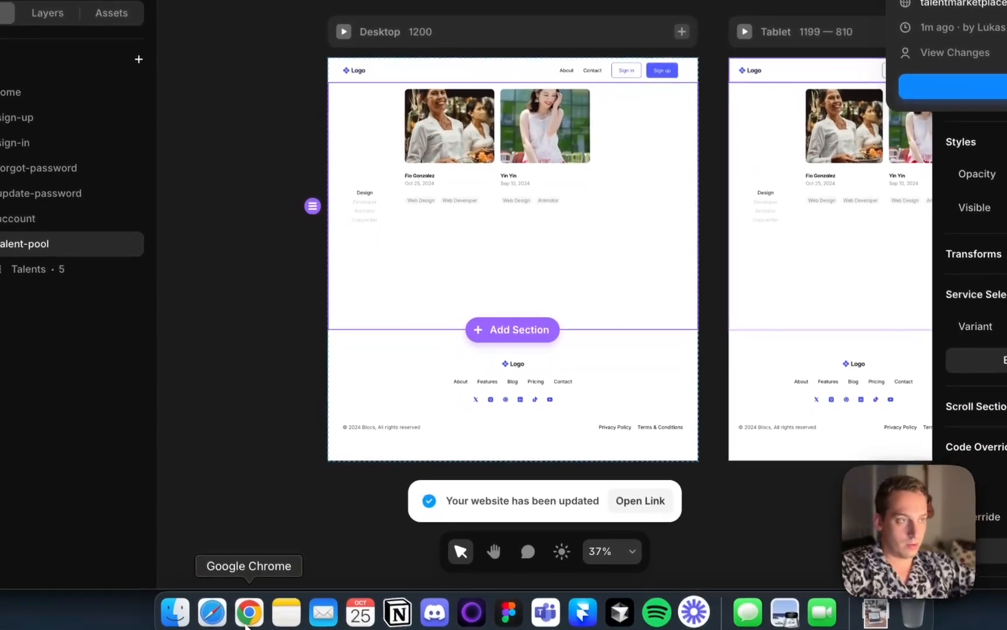
# Reload the live /talent-pool page in Chrome, then go to the site's homepage
pyautogui.click(230, 619)
pyautogui.press('super+r')
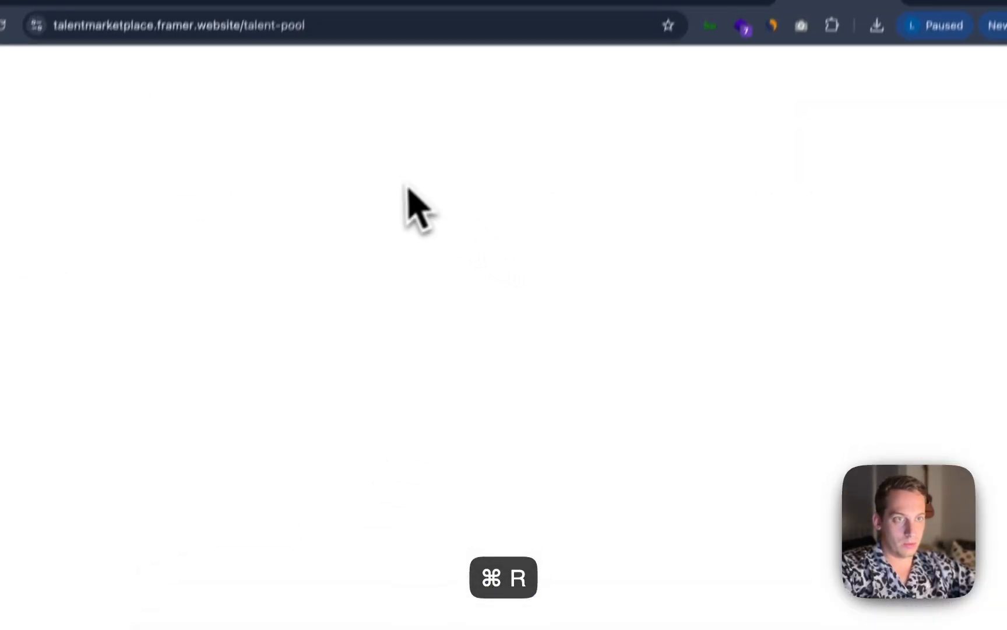
pyautogui.click(238, 73)
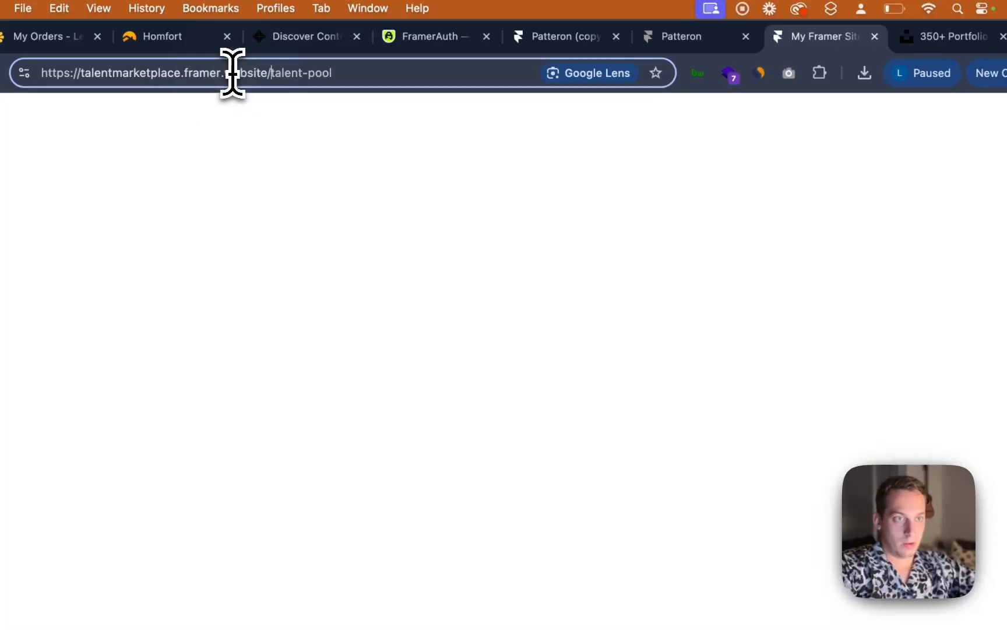
pyautogui.press('BackSpace')
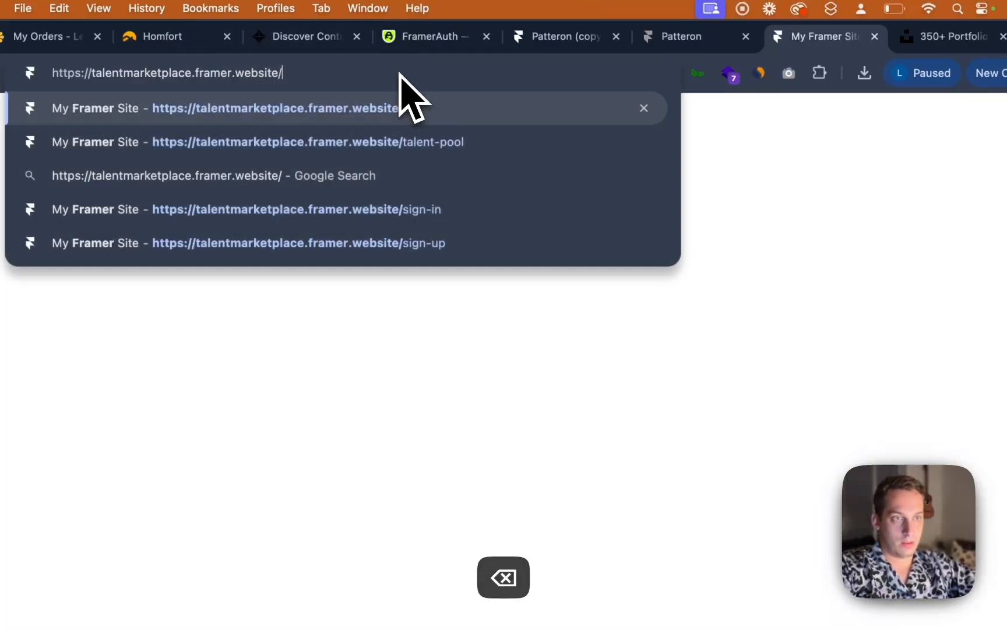
pyautogui.press('Return')
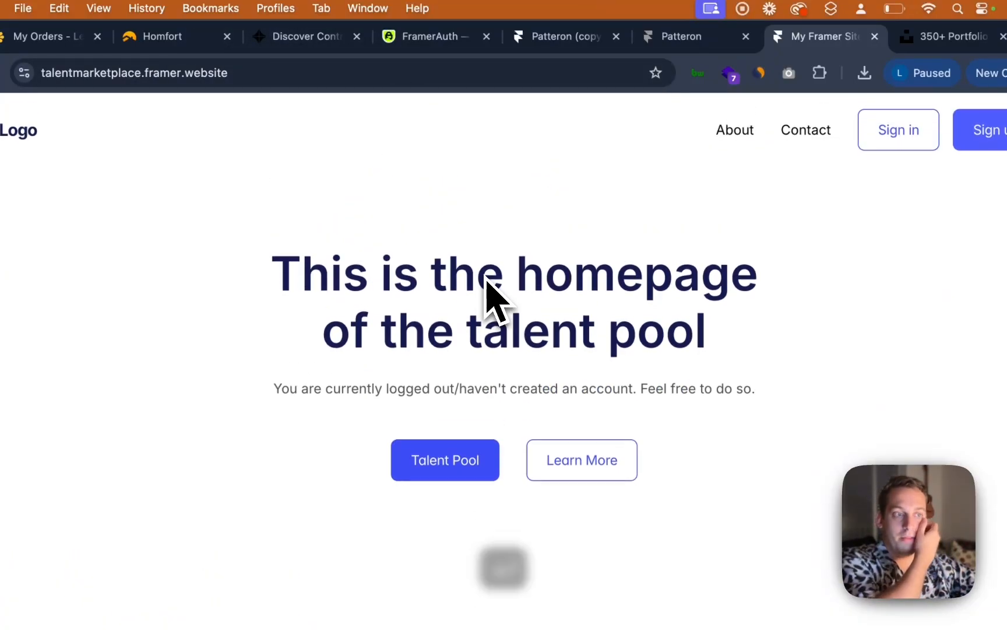
pyautogui.moveTo(275, 256); pyautogui.dragTo(733, 315)
pyautogui.click(723, 288)
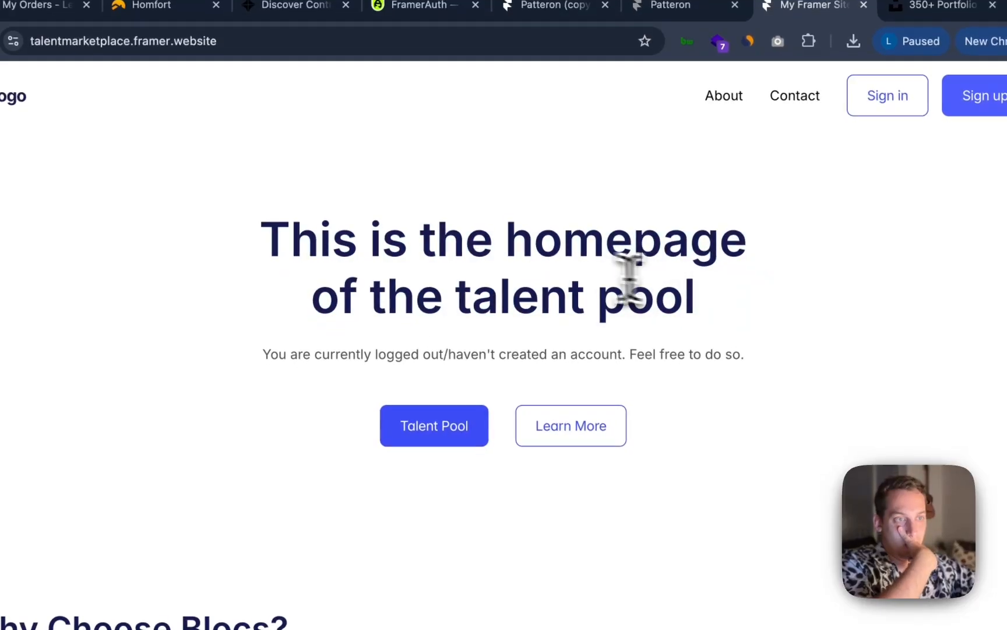
pyautogui.moveTo(263, 239); pyautogui.dragTo(780, 299)
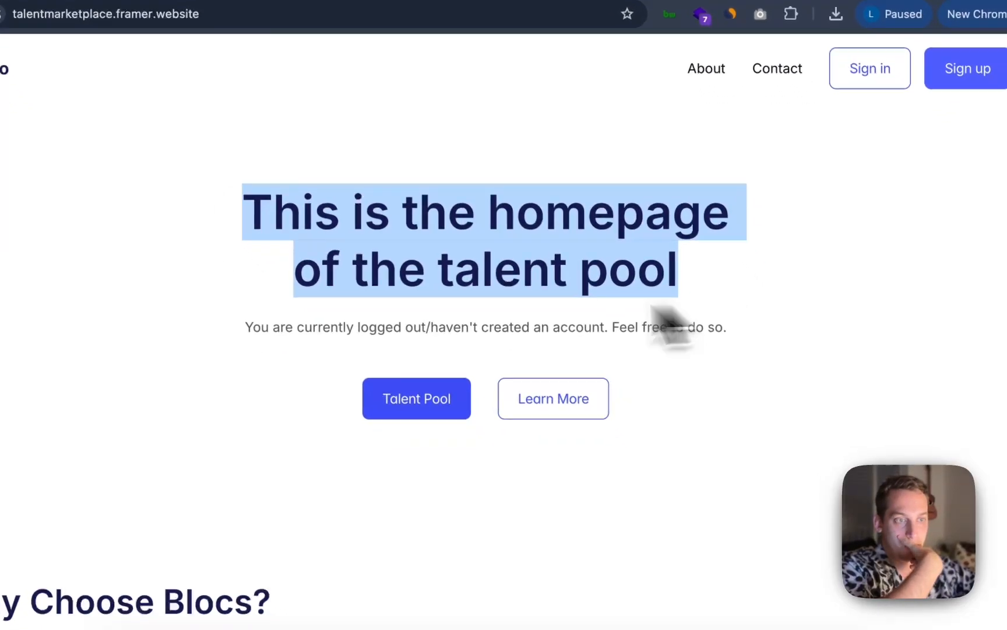
pyautogui.click(671, 327)
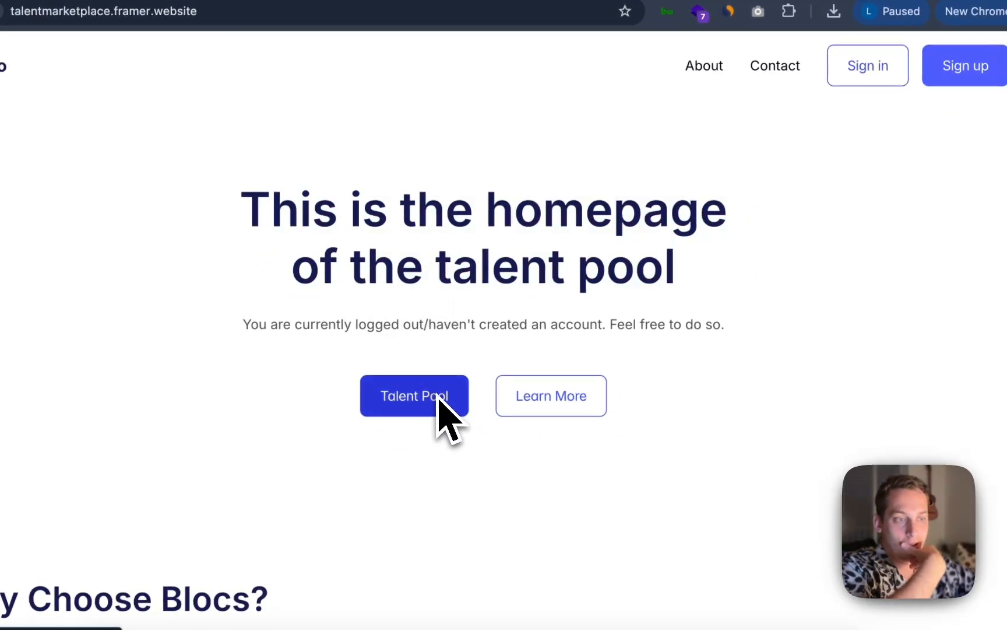
pyautogui.scroll(-1, 446, 360)
pyautogui.scroll(1, 447, 359)
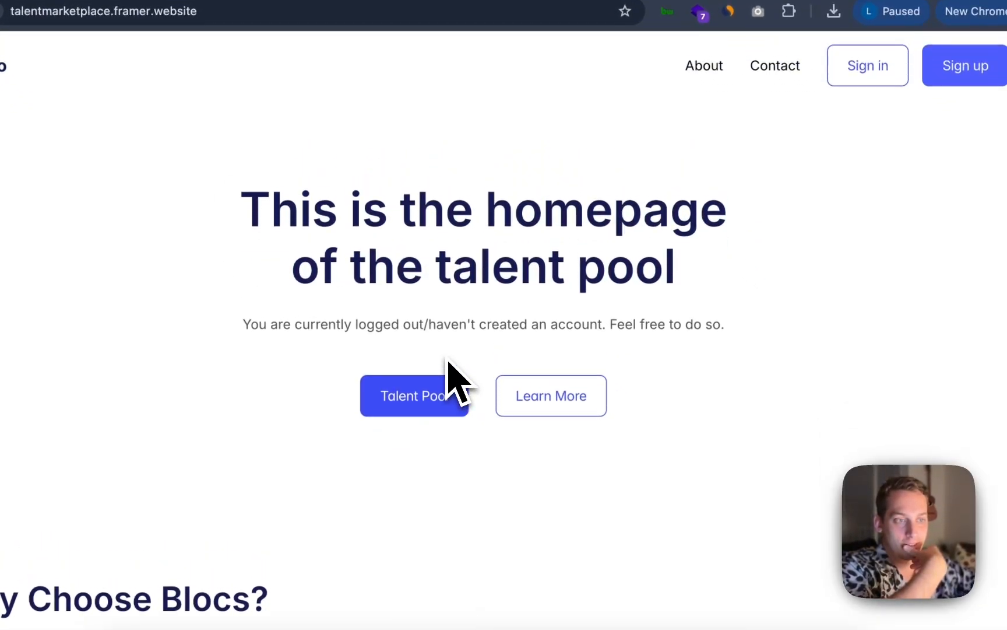
# Try the Talent Pool button on the live homepage, then sign up with a first name, e-mail address and password
pyautogui.click(413, 399)
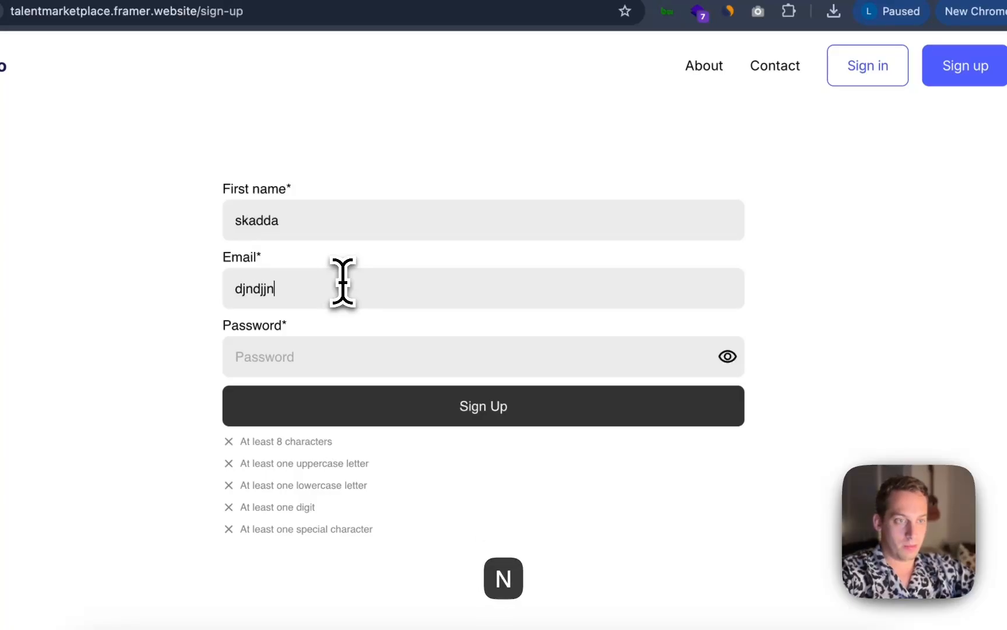
pyautogui.write('@g')
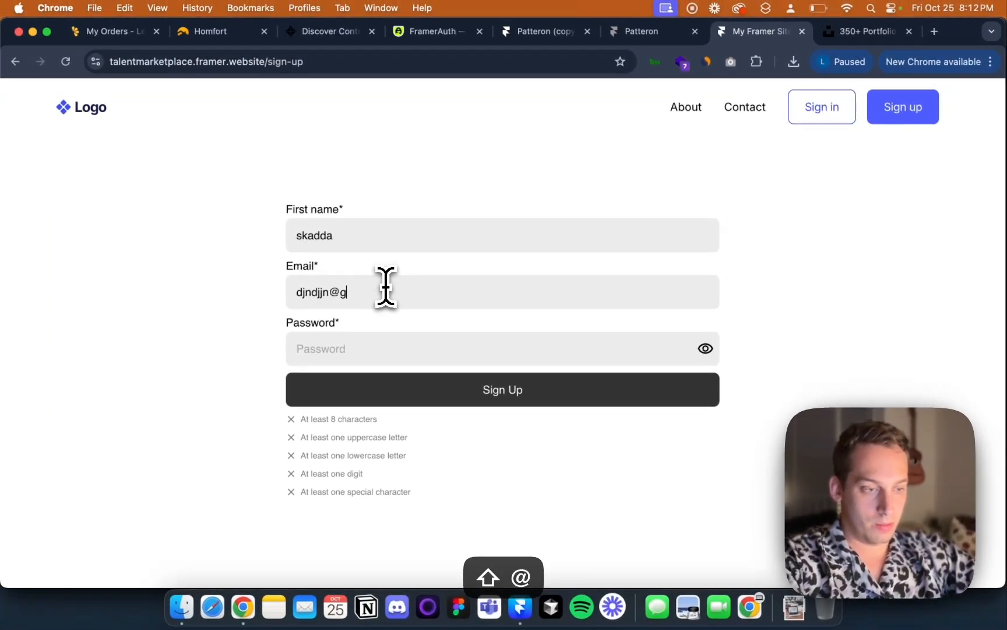
pyautogui.write('o.com')
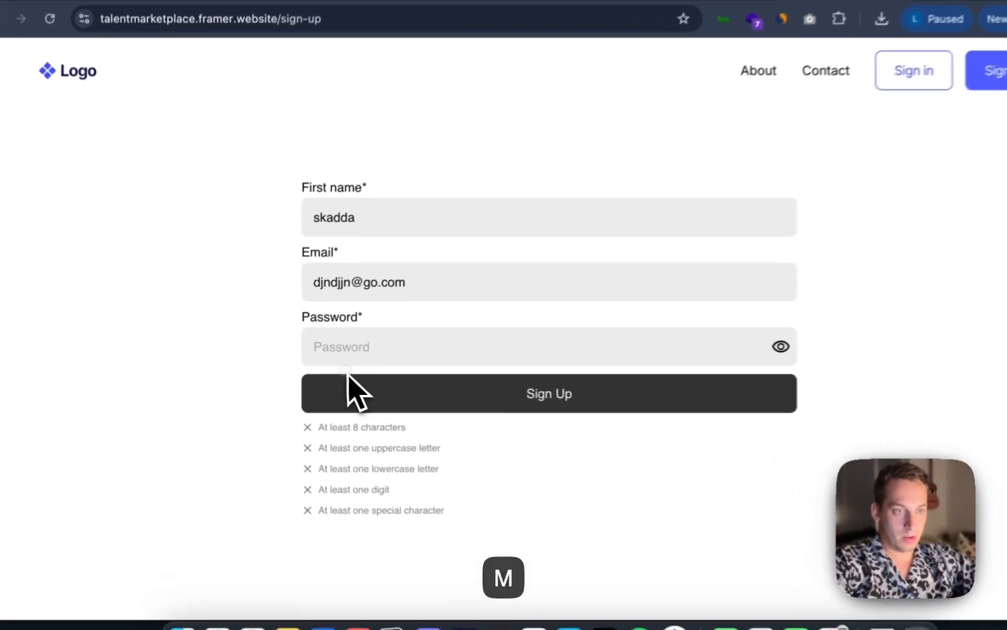
pyautogui.click(335, 345)
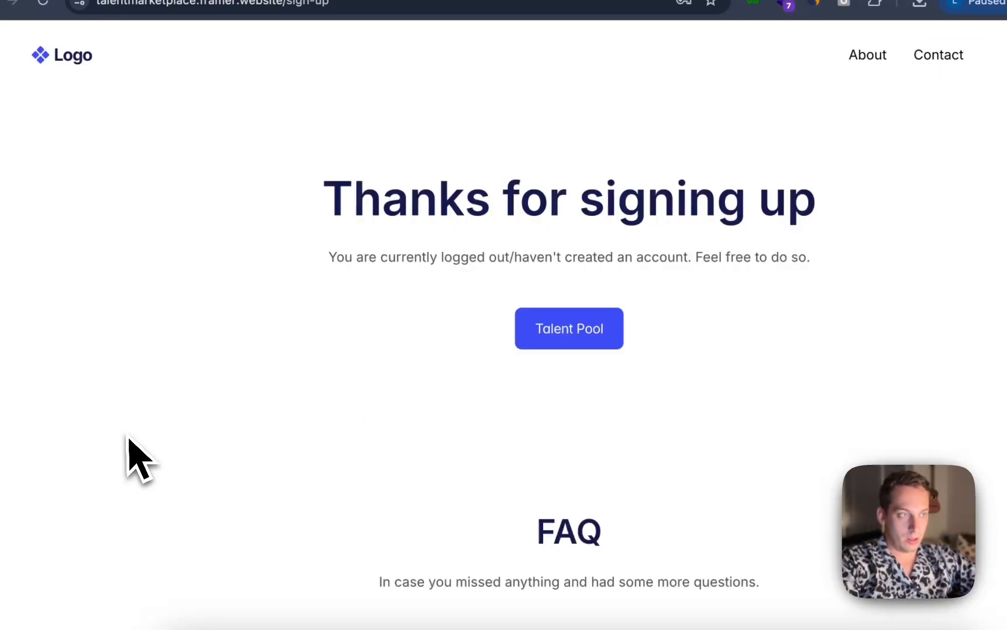
# Open the Talent Pool as the signed-up user and repeatedly test the Design, Developer, Animator and Copywriter filters
pyautogui.click(582, 339)
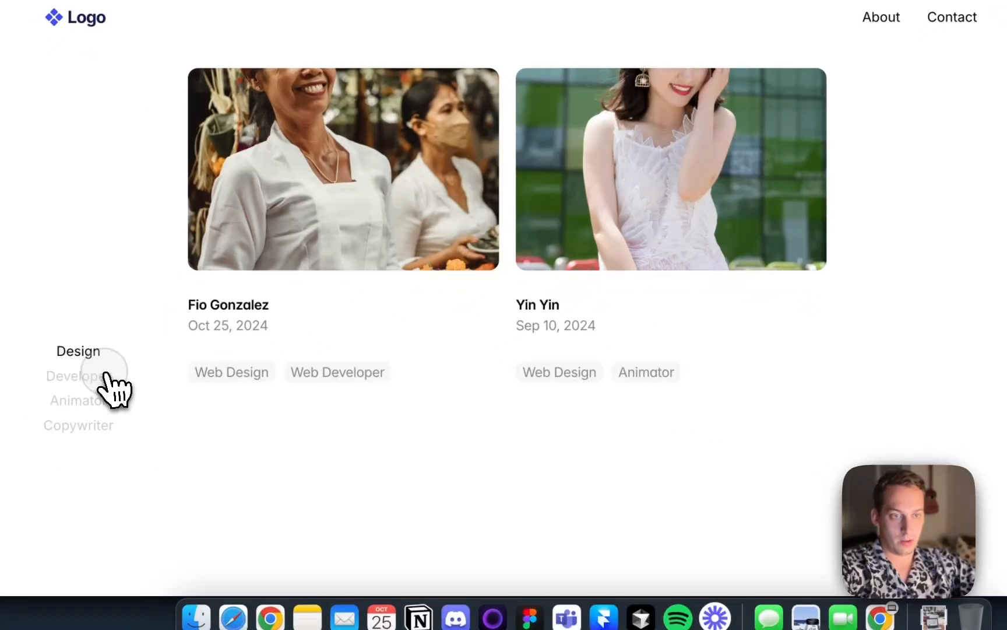
pyautogui.click(84, 414)
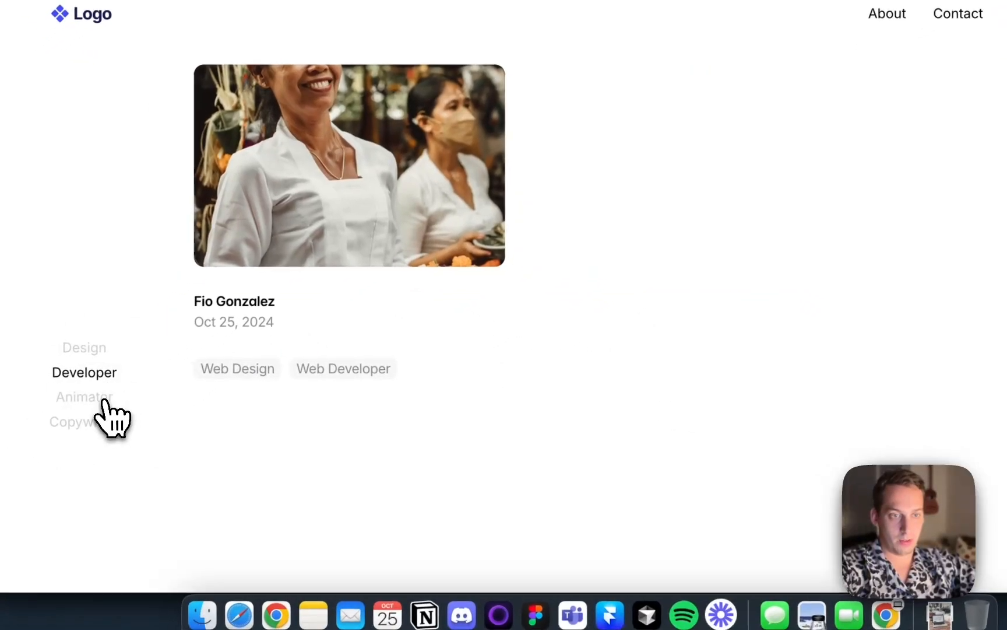
pyautogui.click(81, 438)
pyautogui.click(103, 421)
pyautogui.click(104, 377)
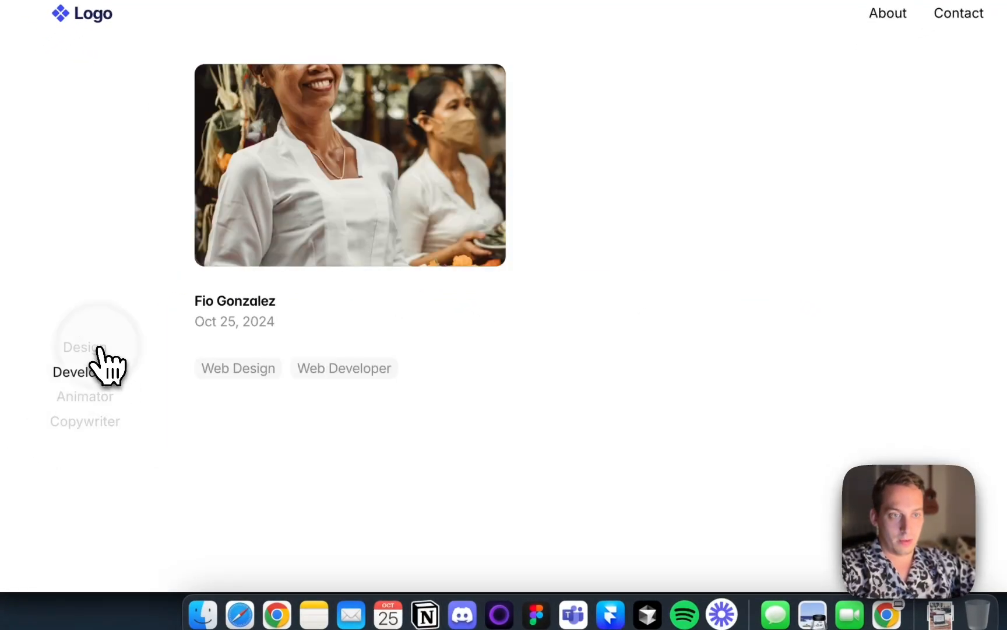
pyautogui.click(99, 348)
pyautogui.click(99, 370)
pyautogui.click(93, 397)
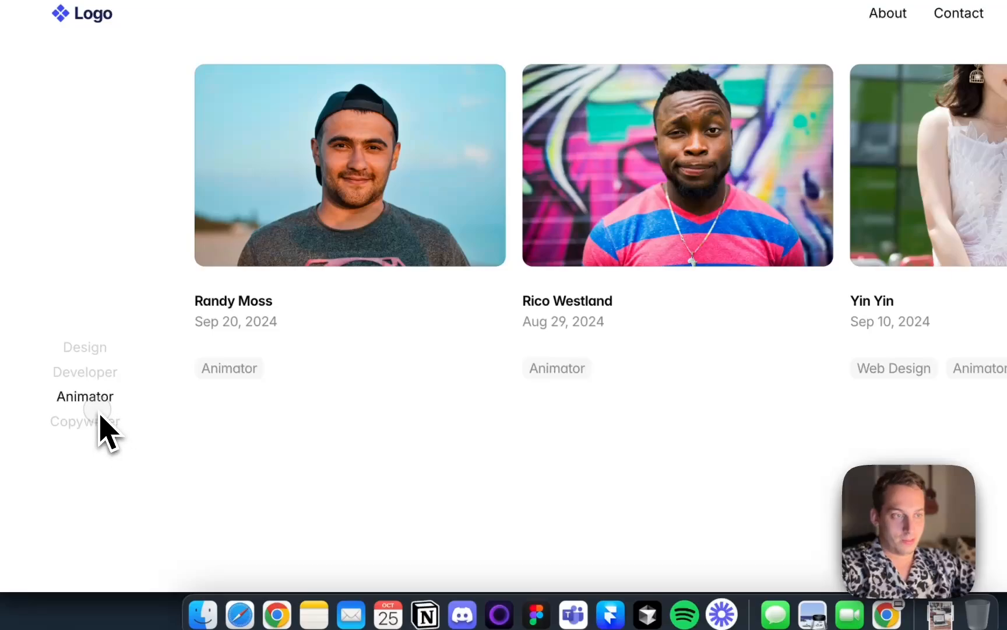
pyautogui.click(98, 414)
pyautogui.click(98, 397)
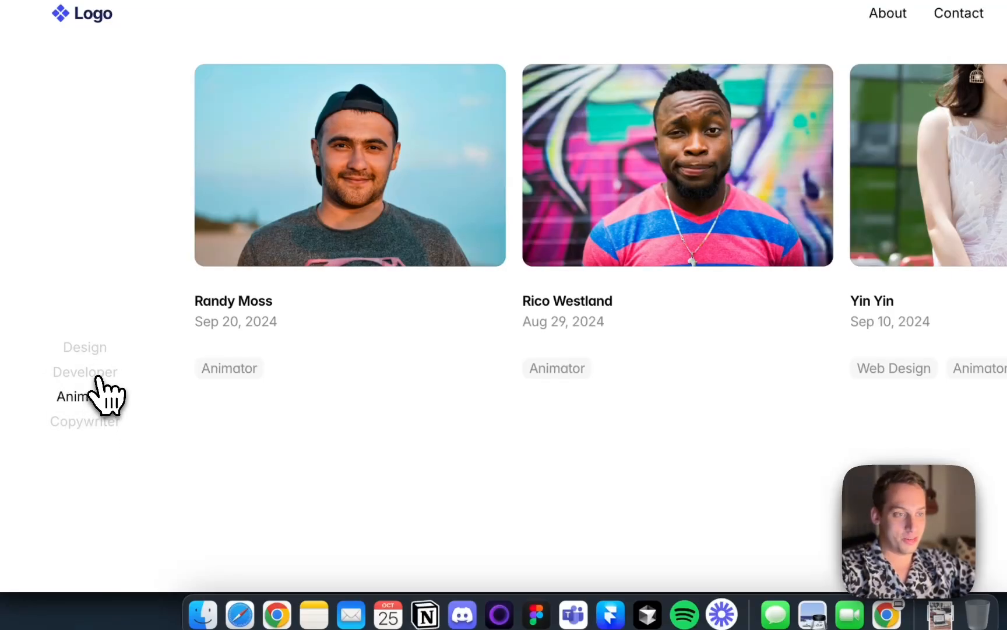
pyautogui.click(98, 372)
pyautogui.click(94, 357)
pyautogui.click(92, 371)
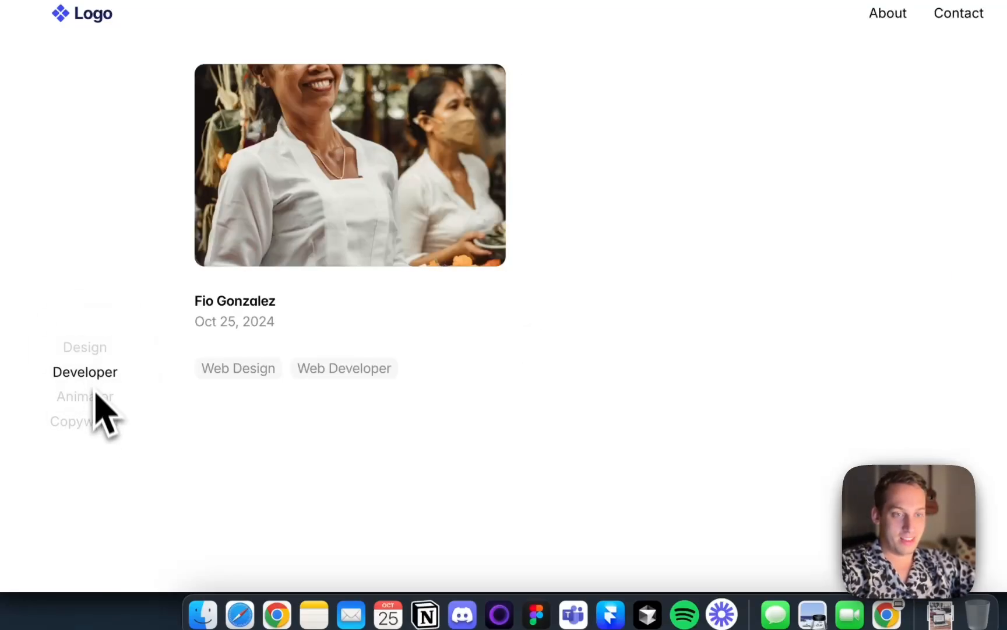
pyautogui.click(90, 398)
pyautogui.click(92, 415)
pyautogui.click(90, 400)
pyautogui.click(90, 376)
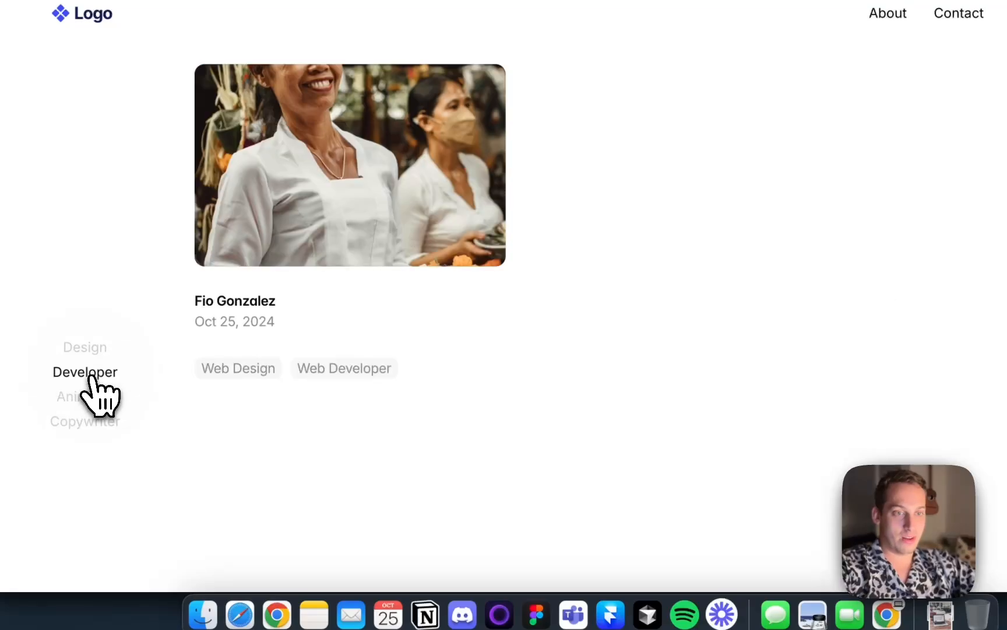
pyautogui.click(91, 352)
pyautogui.click(92, 373)
pyautogui.click(93, 398)
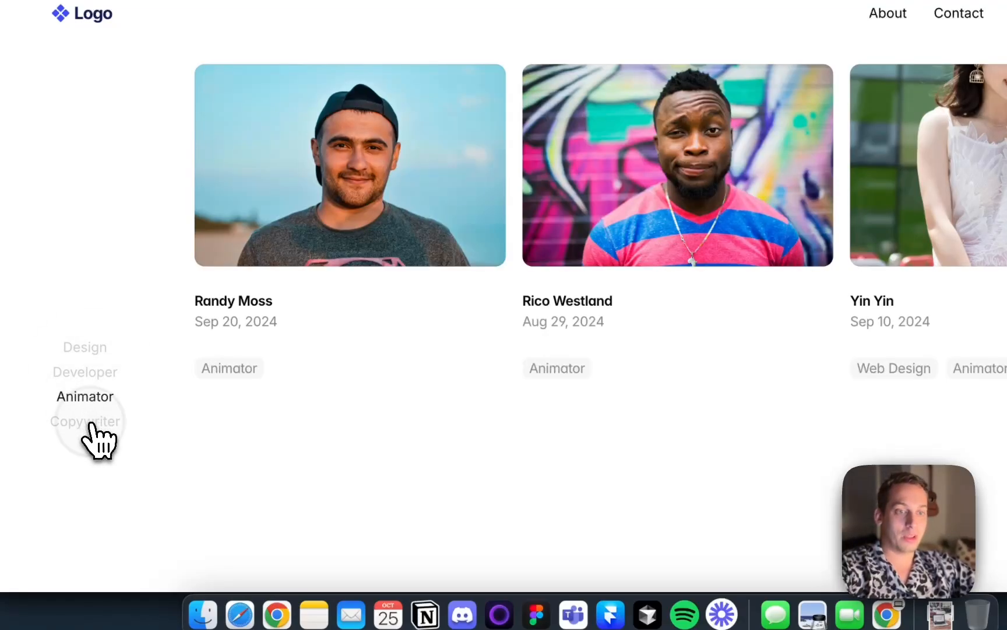
pyautogui.click(91, 424)
pyautogui.click(90, 399)
pyautogui.click(91, 353)
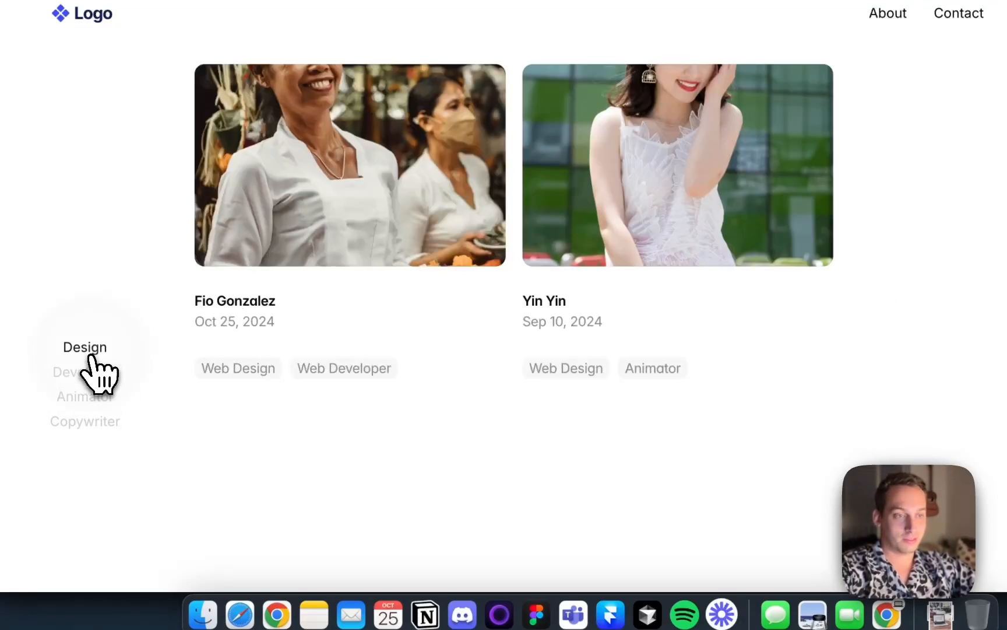
pyautogui.click(90, 375)
pyautogui.click(87, 398)
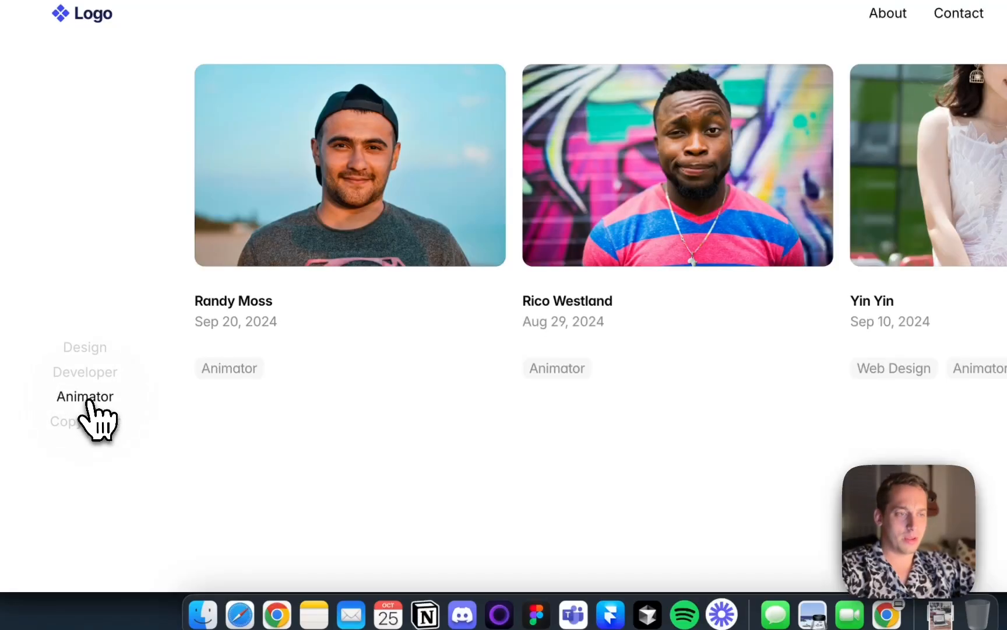
pyautogui.click(88, 422)
pyautogui.click(91, 398)
pyautogui.click(89, 373)
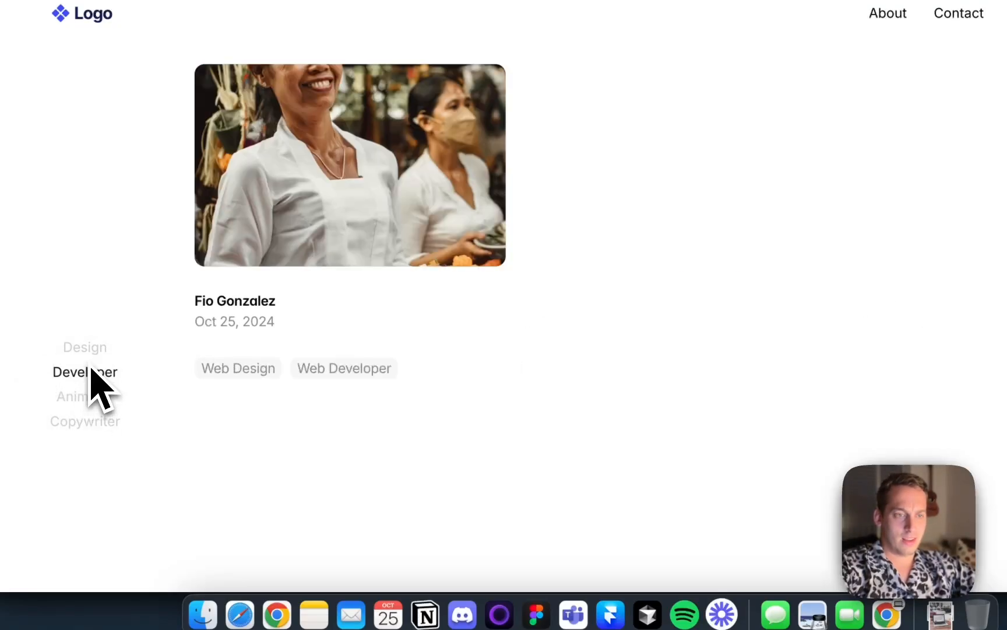
pyautogui.click(90, 350)
pyautogui.click(90, 373)
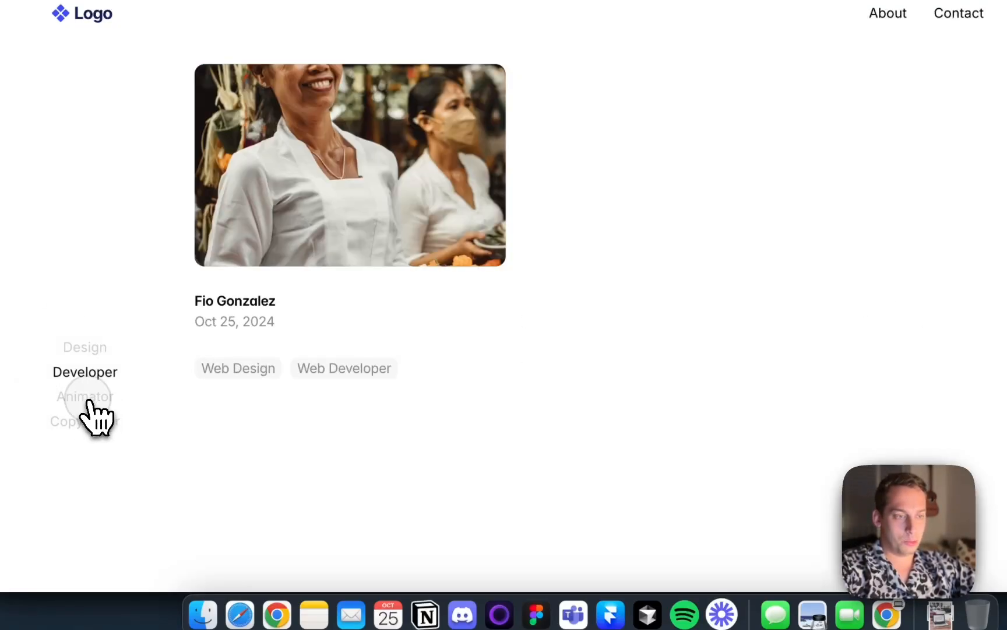
pyautogui.click(87, 398)
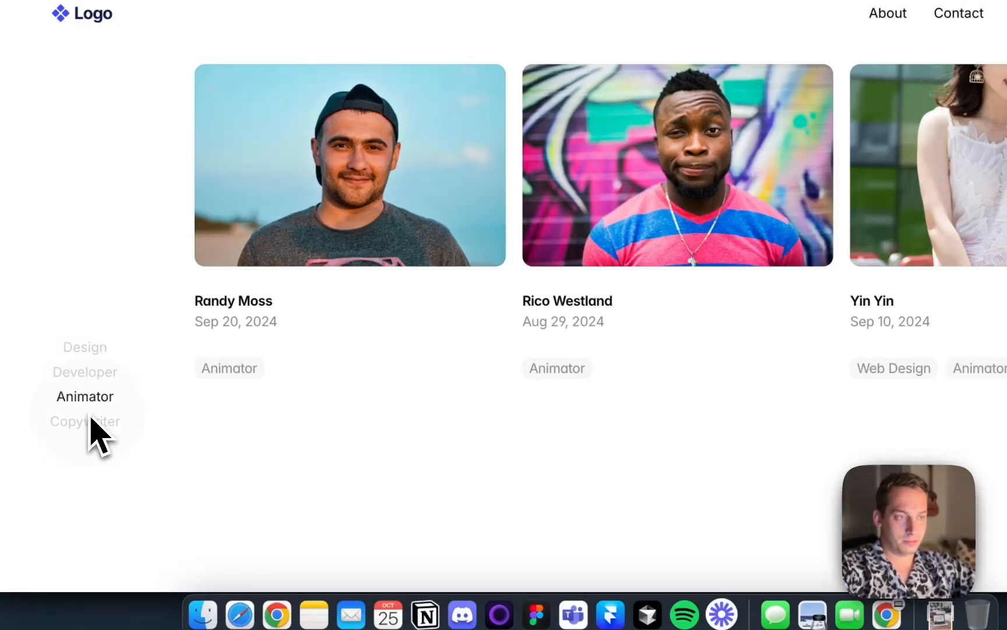
pyautogui.click(91, 373)
pyautogui.click(97, 346)
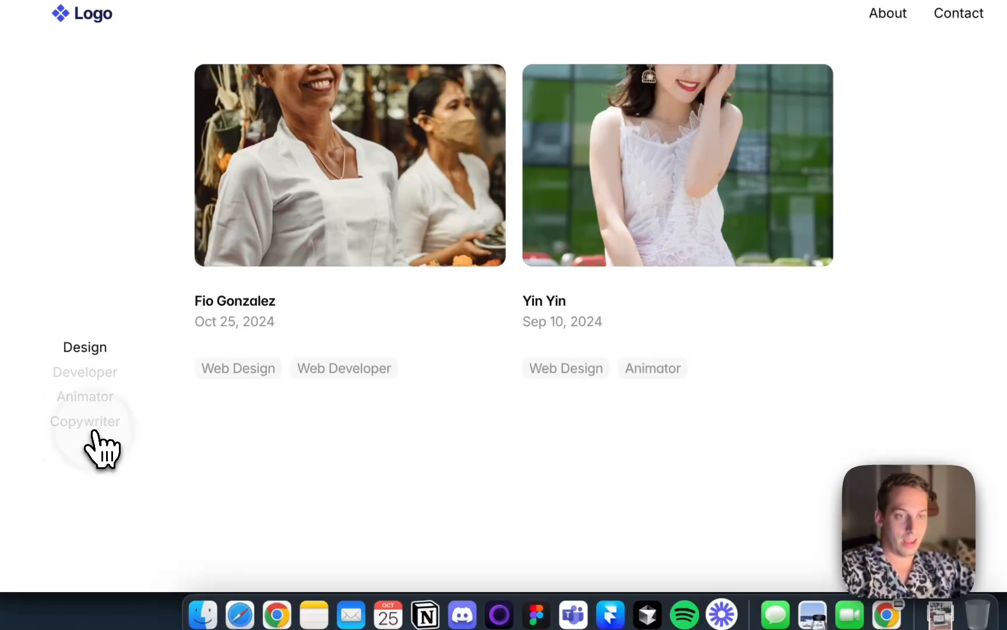
pyautogui.click(92, 429)
pyautogui.click(90, 397)
pyautogui.click(92, 372)
pyautogui.click(93, 349)
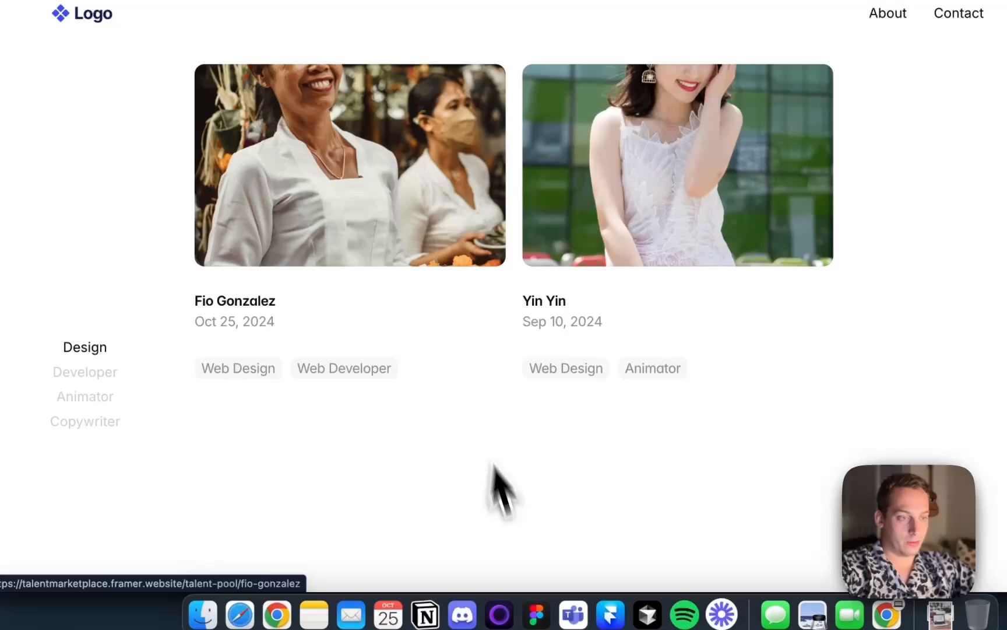
# Return to Framer, open the Service Selector component on the Talent Pool page and select its filter button stack
pyautogui.click(610, 614)
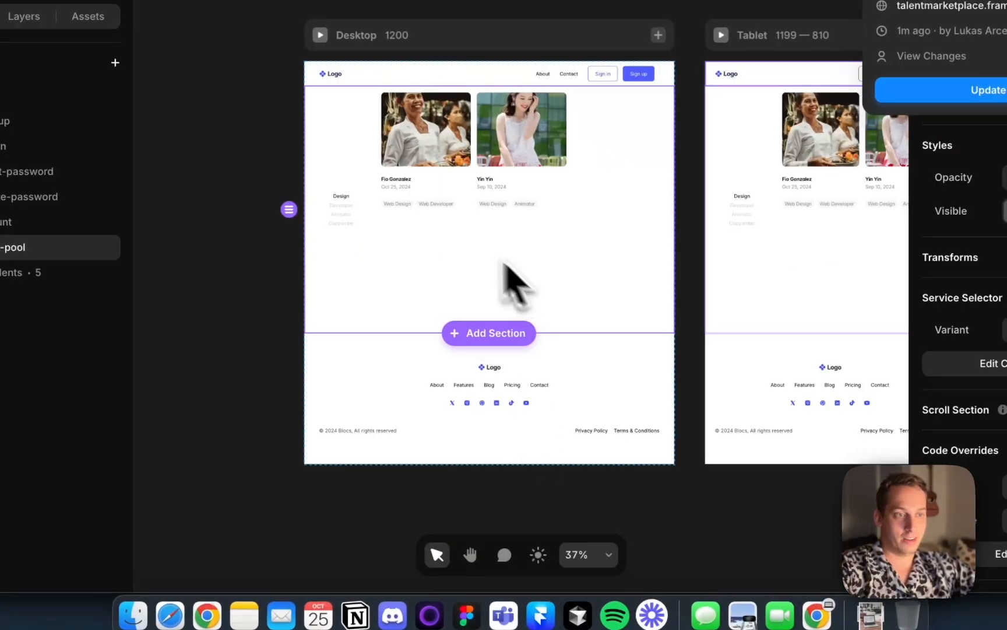
pyautogui.doubleClick(356, 196)
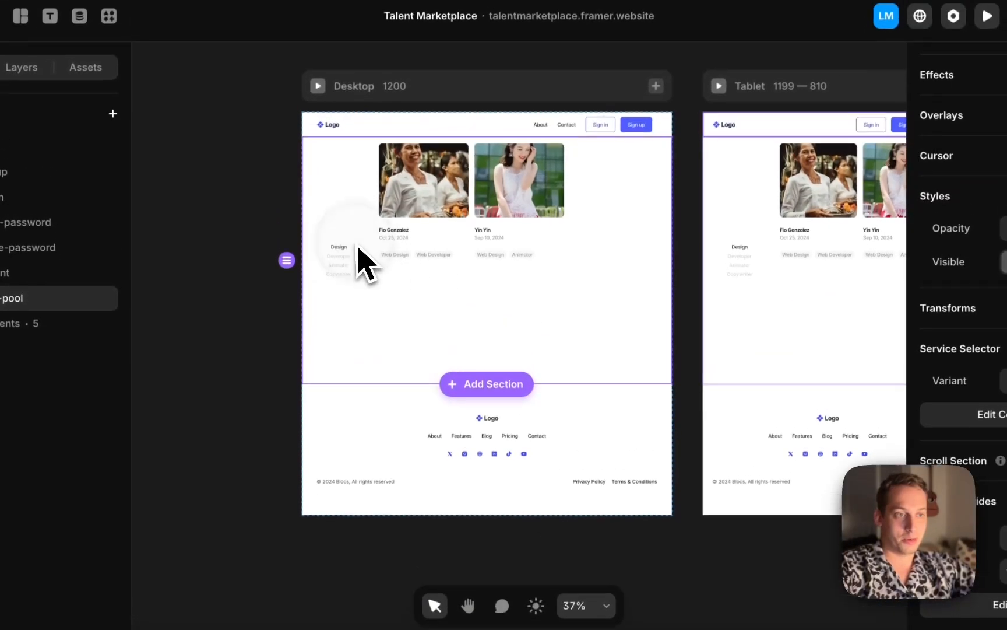
pyautogui.click(307, 351)
pyautogui.click(261, 298)
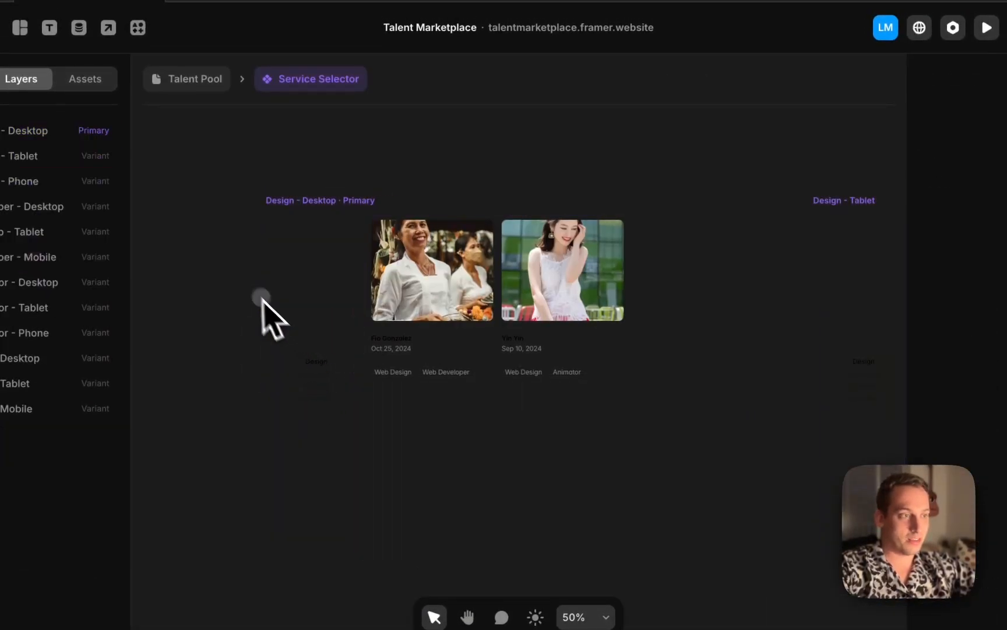
pyautogui.hscroll(1, 828, 153)
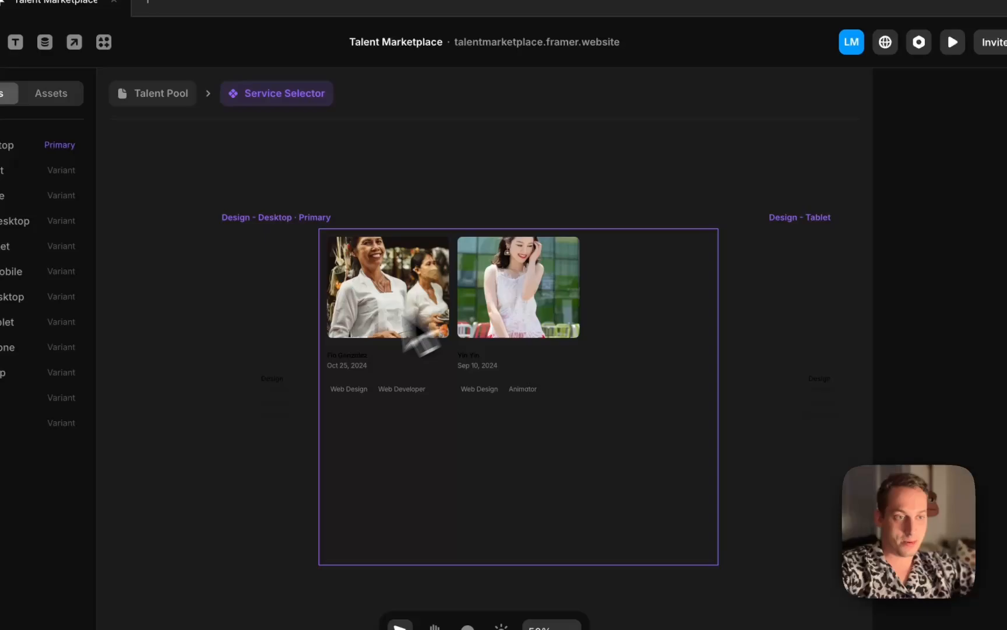
pyautogui.click(282, 381)
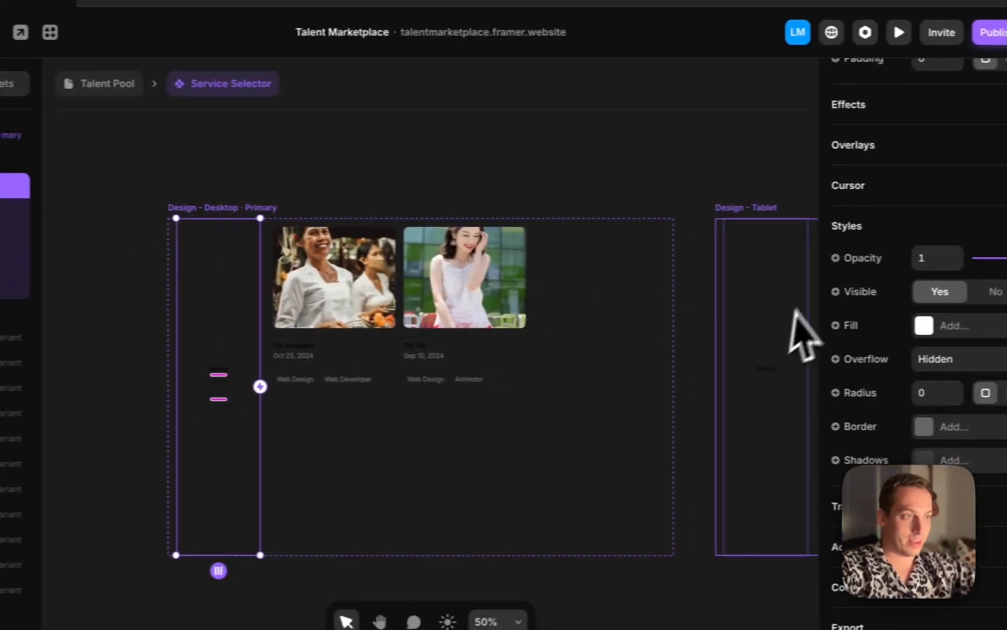
pyautogui.scroll(10, 856, 262)
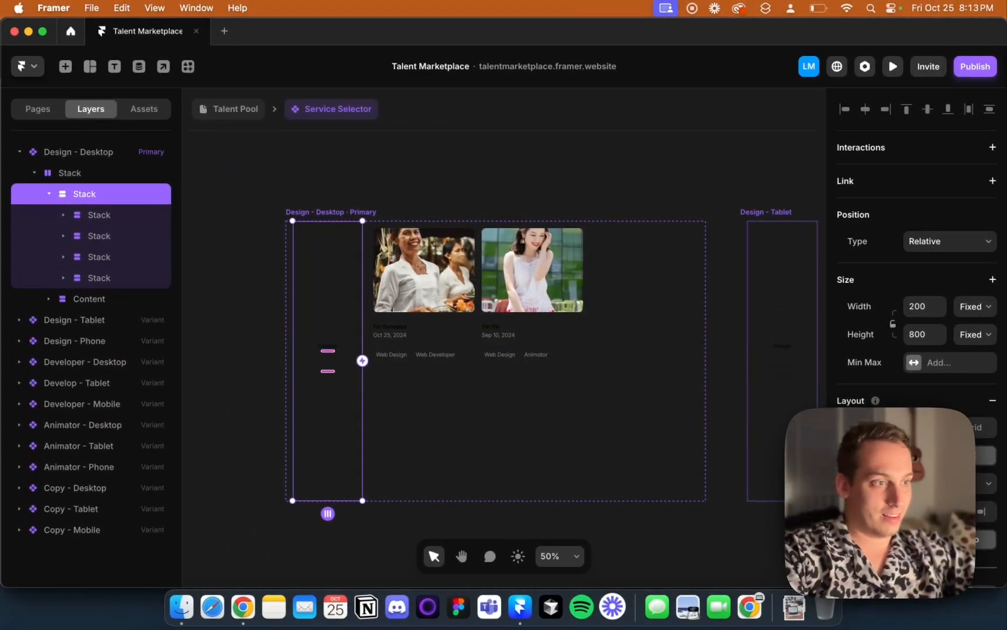
# Try setting the filter stack's height to Auto, then undo the change
pyautogui.click(974, 334)
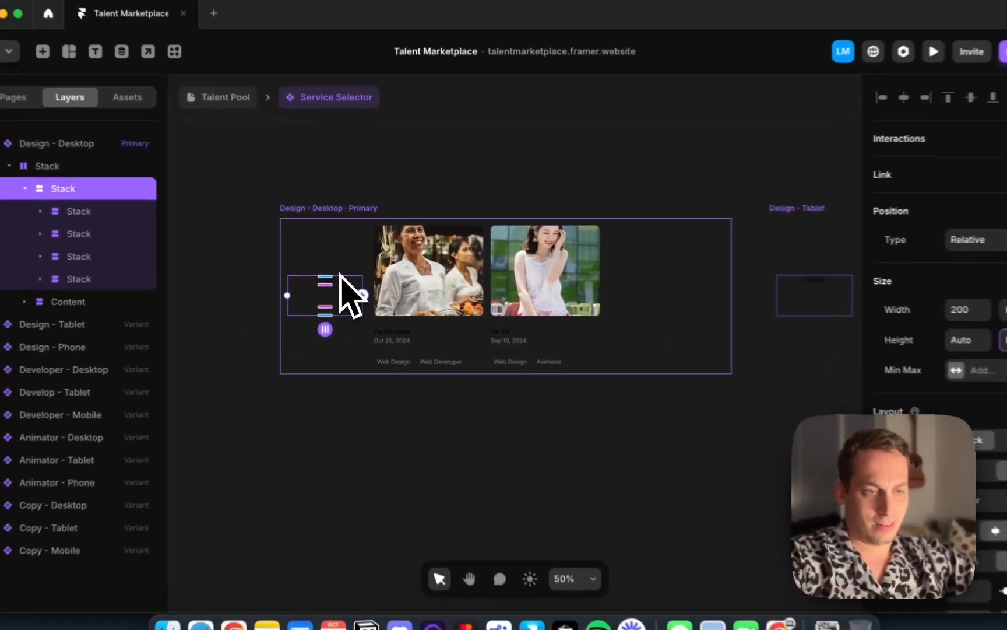
pyautogui.press('super+z')
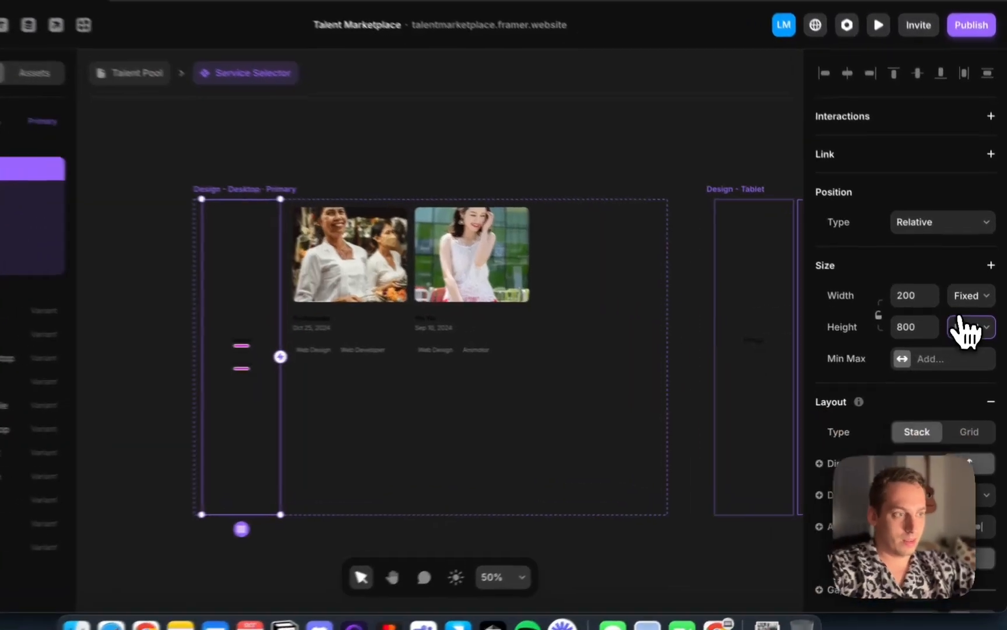
pyautogui.click(974, 334)
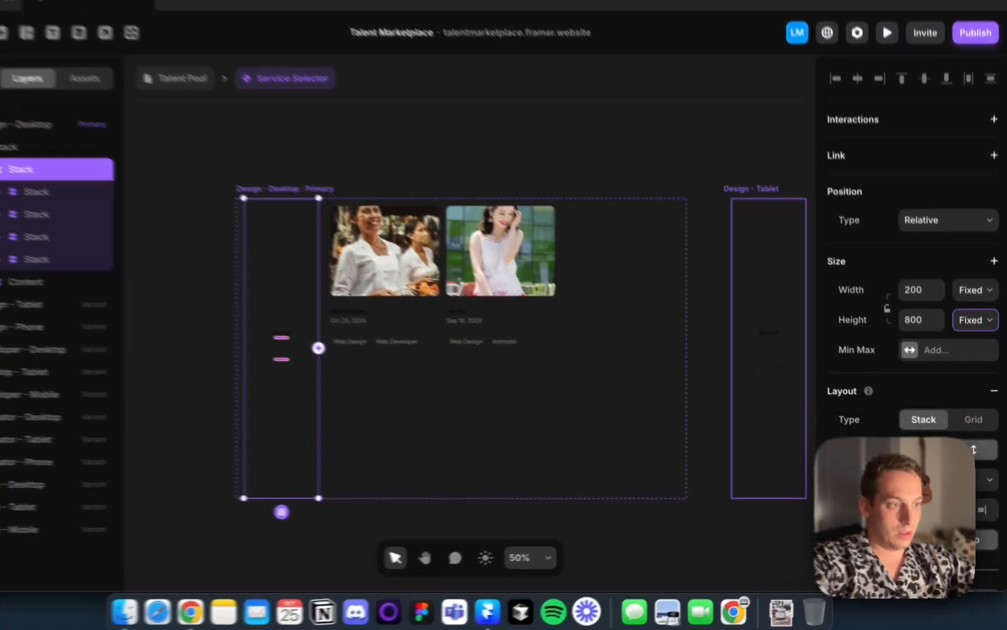
pyautogui.click(947, 477)
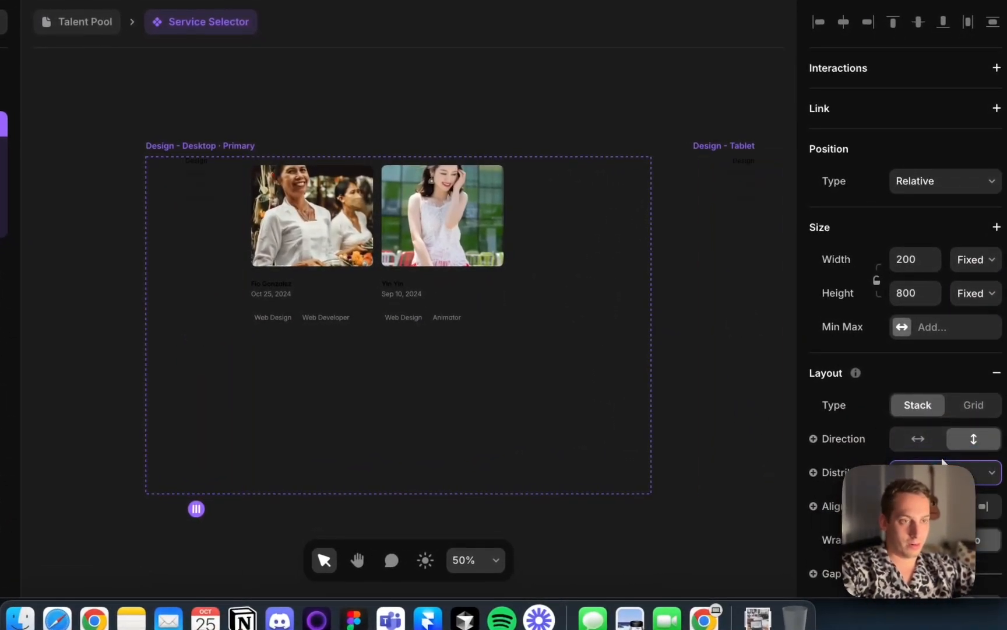
# Select the Design filter's stack and set its top padding to 20 using individual per-side padding
pyautogui.scroll(5, 178, 182)
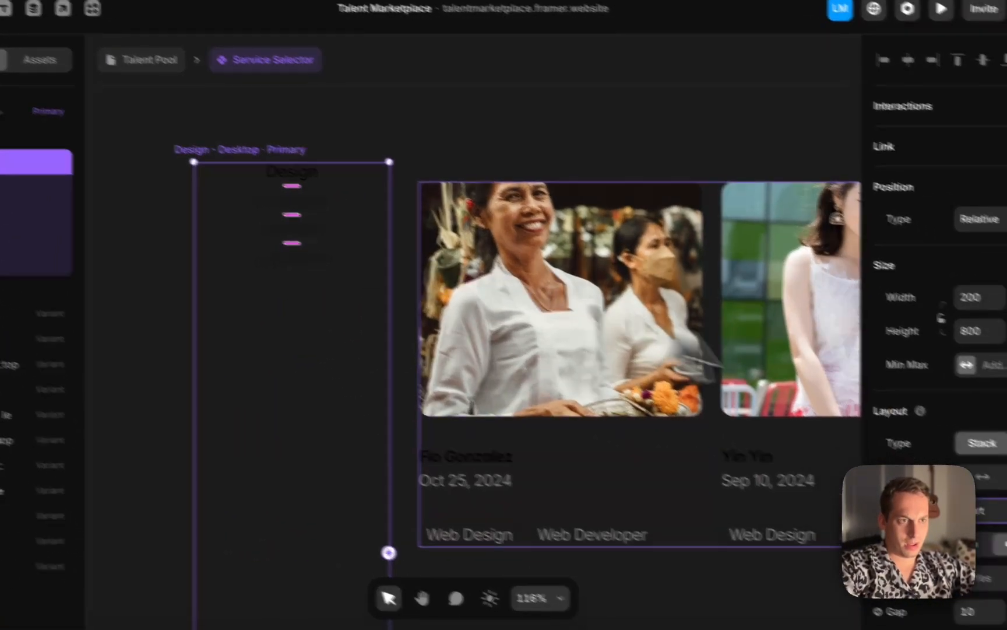
pyautogui.scroll(-3, 979, 434)
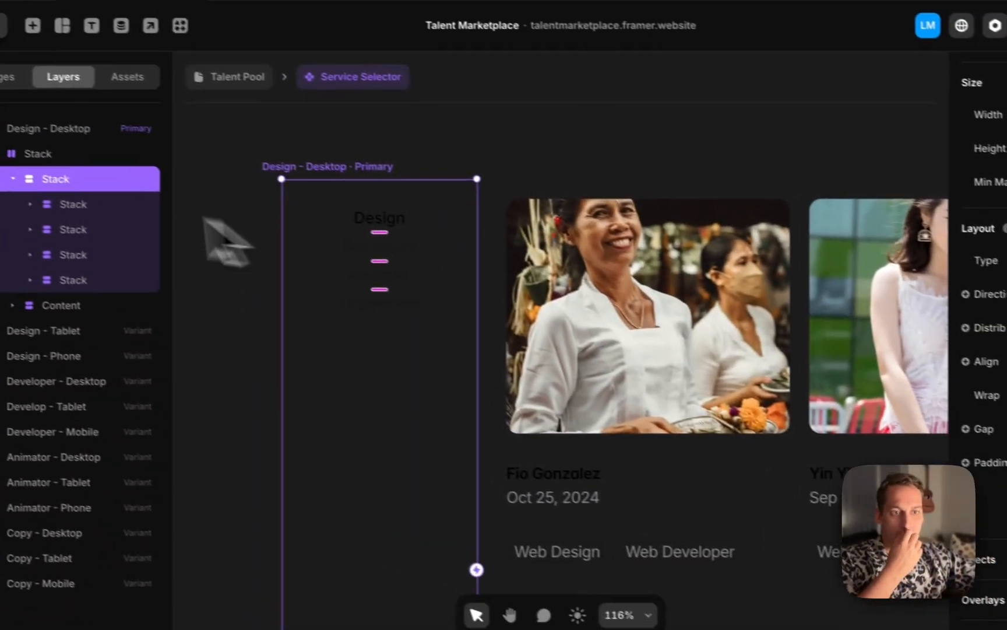
pyautogui.click(95, 218)
pyautogui.keyDown('shift'); pyautogui.click(103, 320); pyautogui.keyUp('shift')
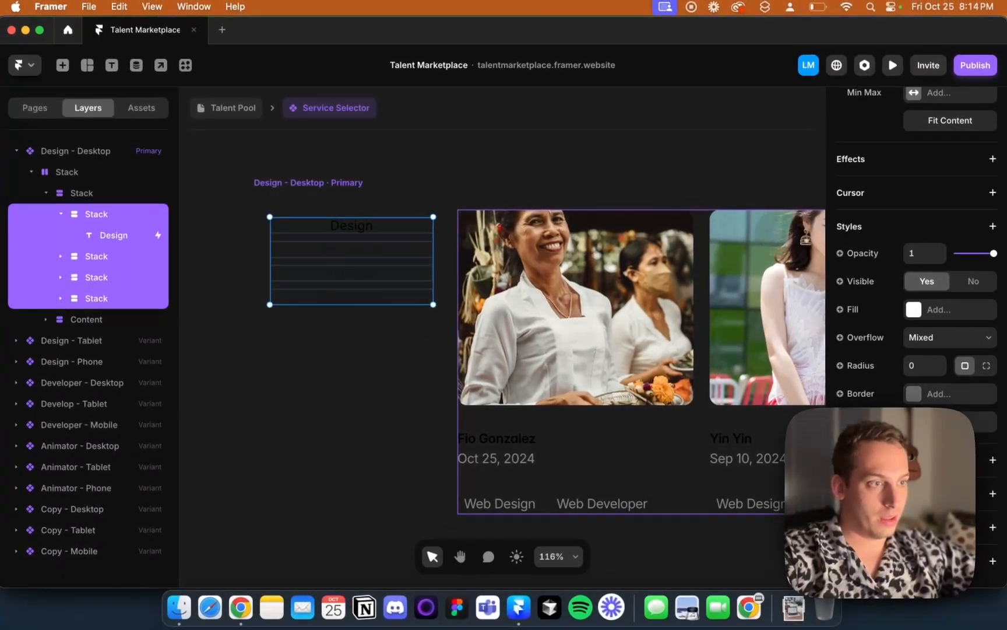
pyautogui.scroll(1, 916, 263)
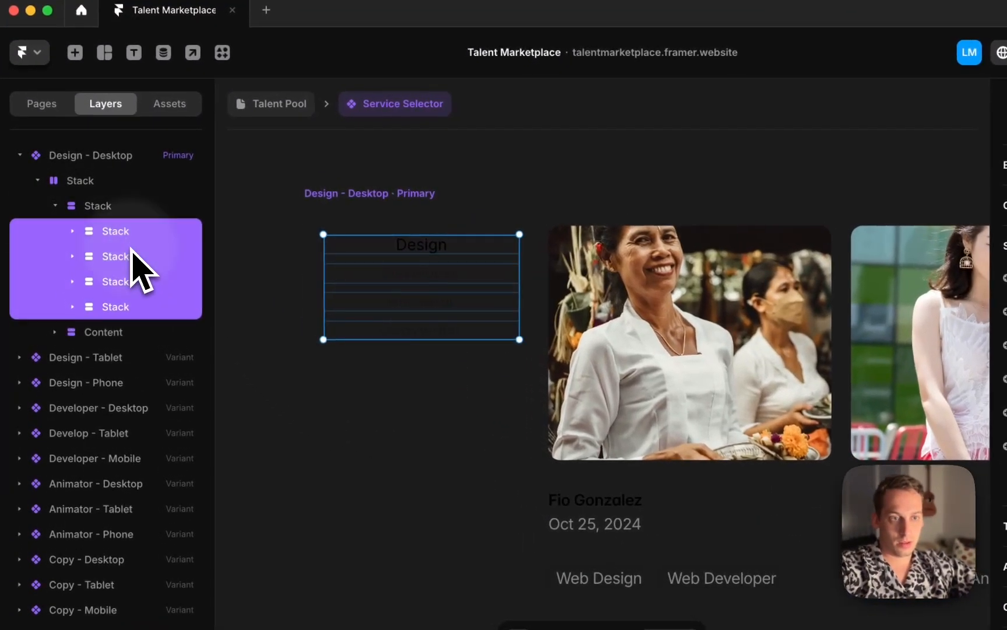
pyautogui.click(102, 257)
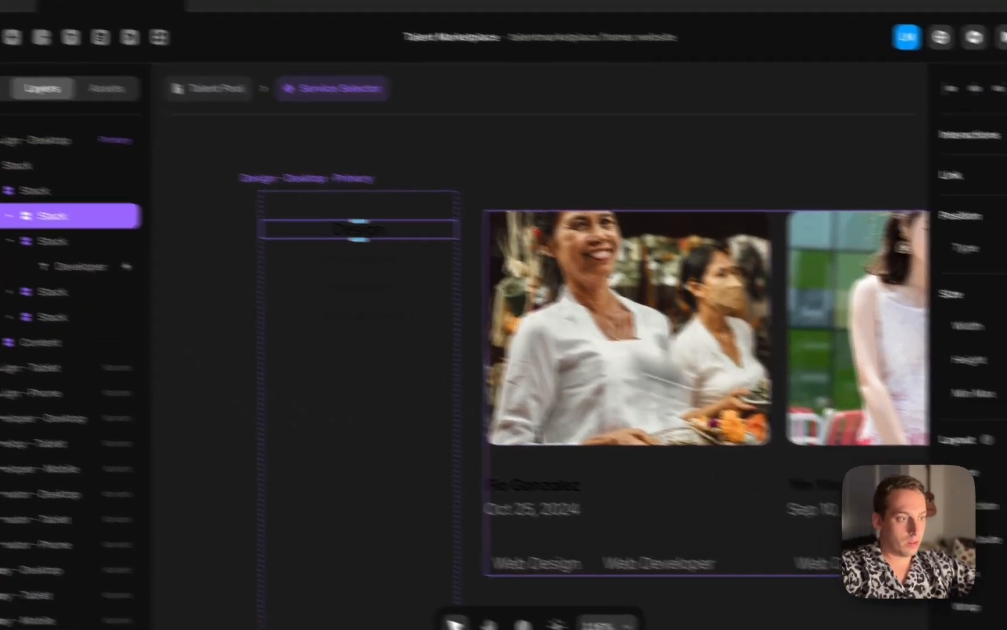
pyautogui.scroll(-8, 916, 408)
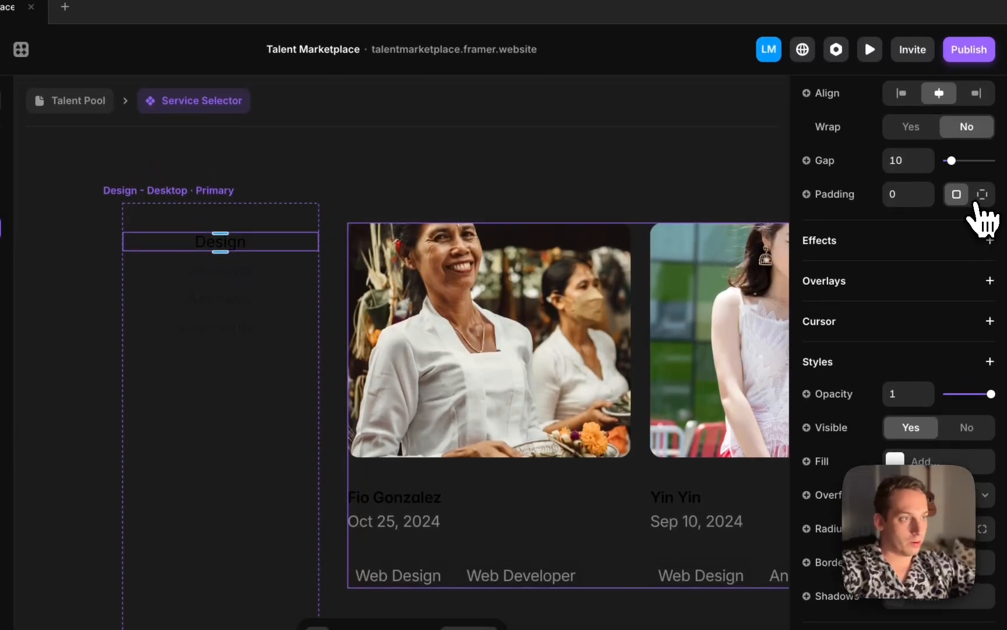
pyautogui.click(982, 160)
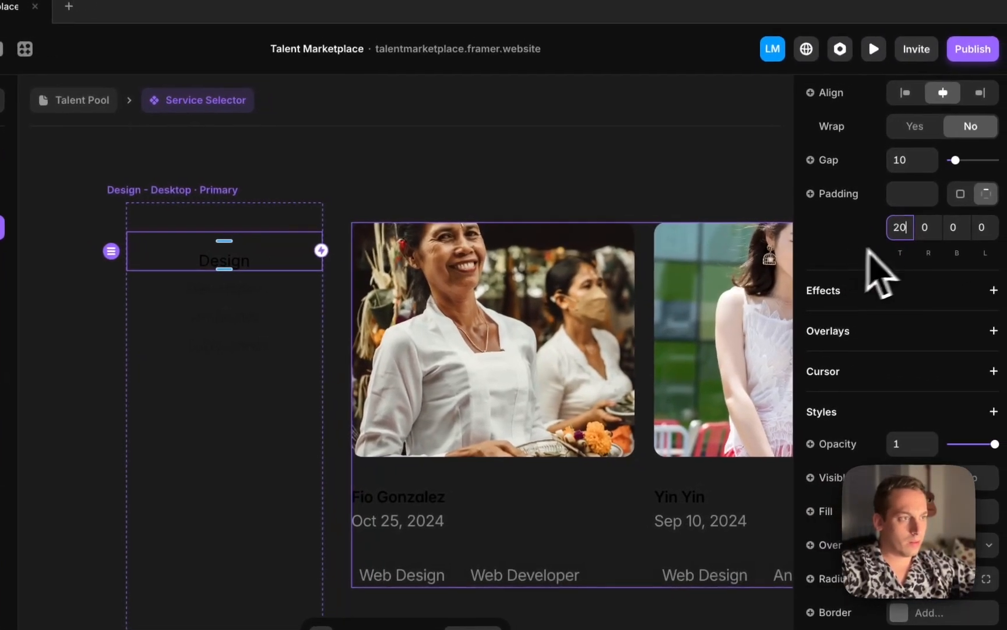
pyautogui.click(950, 228)
pyautogui.hotkey('shift', 'Down')
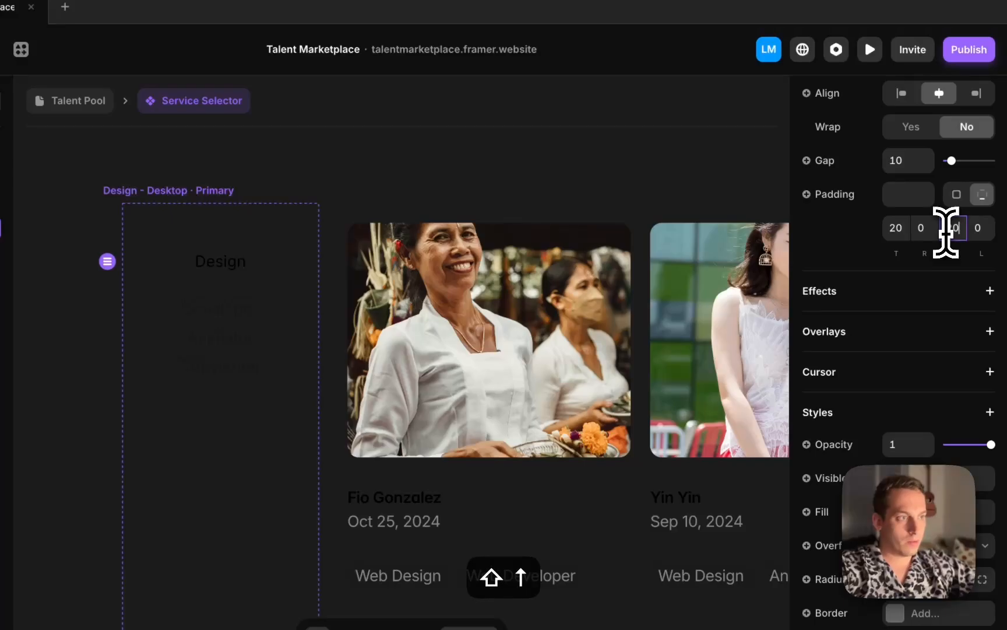
# Apply individual per-side padding with top 20 to the Developer, Animator and Copywriter filter stacks in the Desktop variant
pyautogui.hotkey('shift', 'Up')
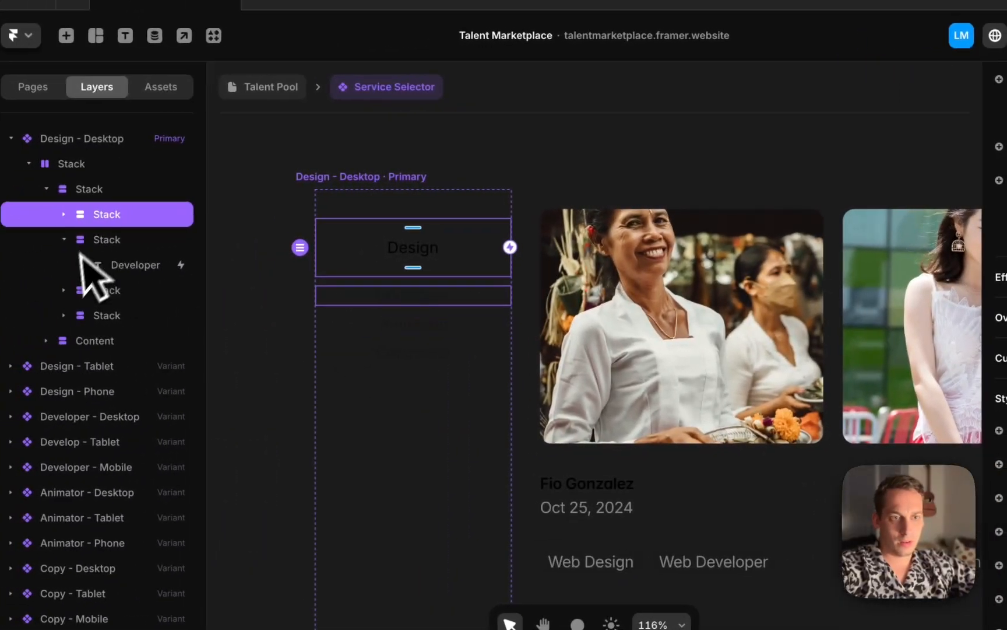
pyautogui.click(116, 242)
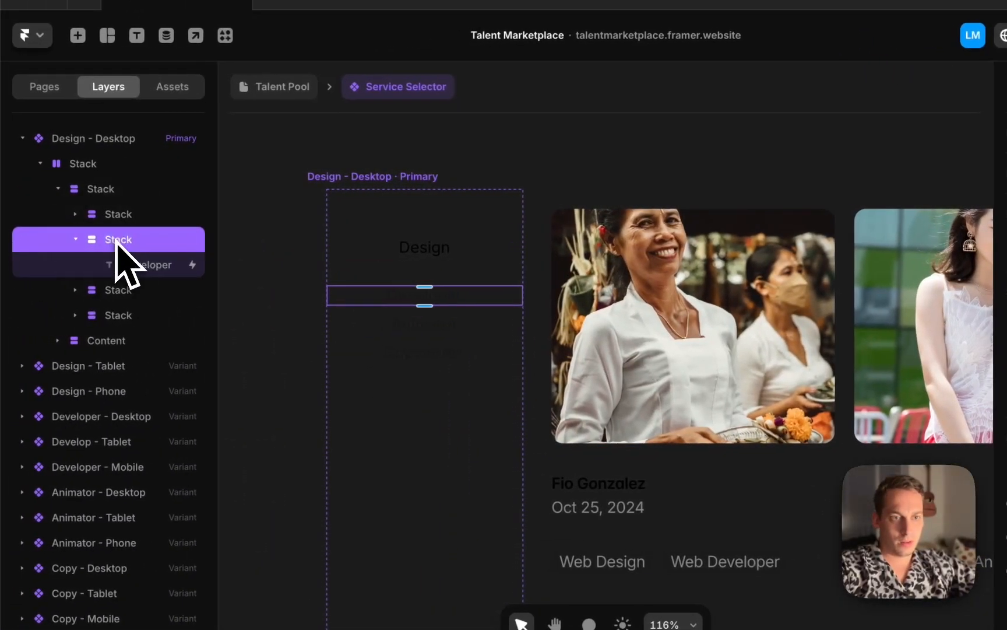
pyautogui.keyDown('shift'); pyautogui.click(113, 314); pyautogui.keyUp('shift')
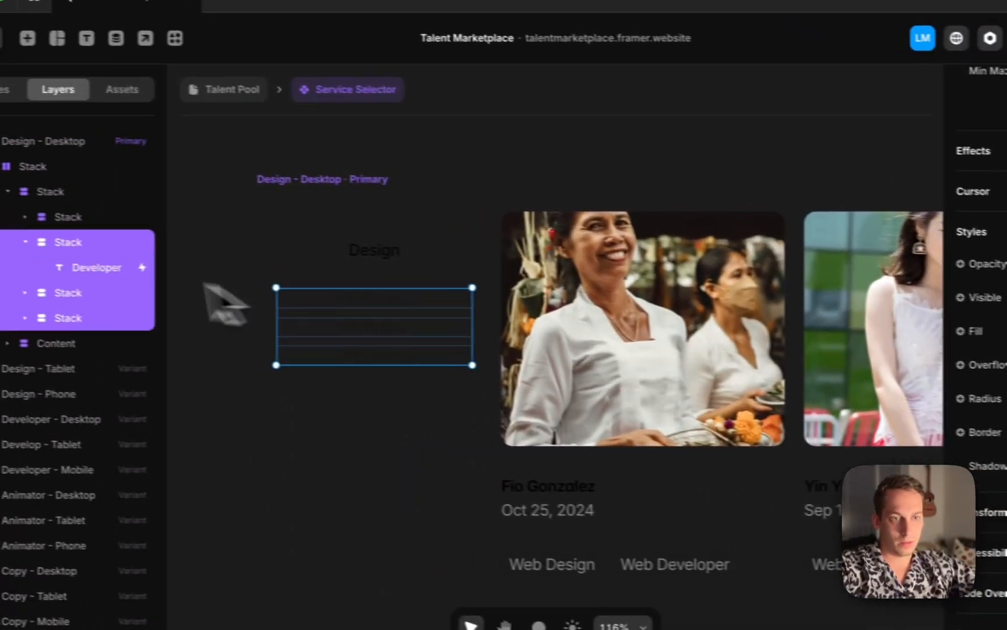
pyautogui.click(107, 265)
pyautogui.click(100, 245)
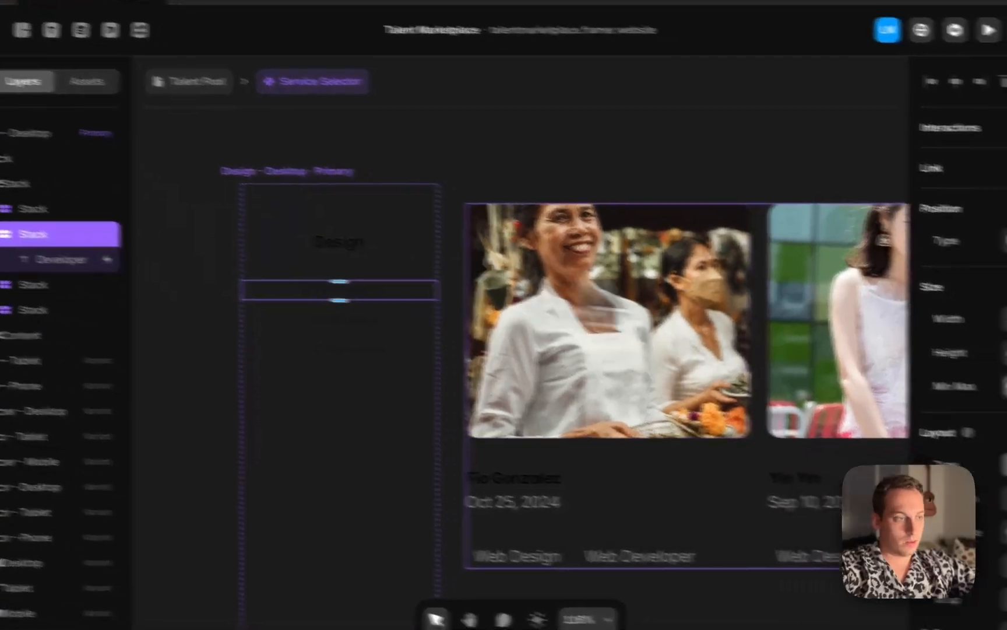
pyautogui.scroll(-4, 925, 390)
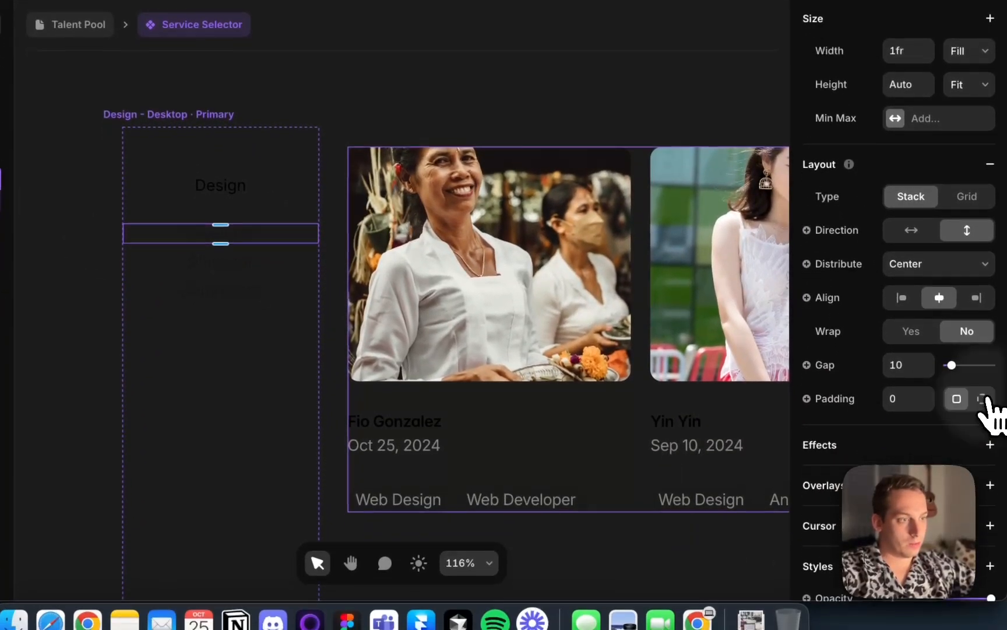
pyautogui.click(983, 396)
pyautogui.click(899, 426)
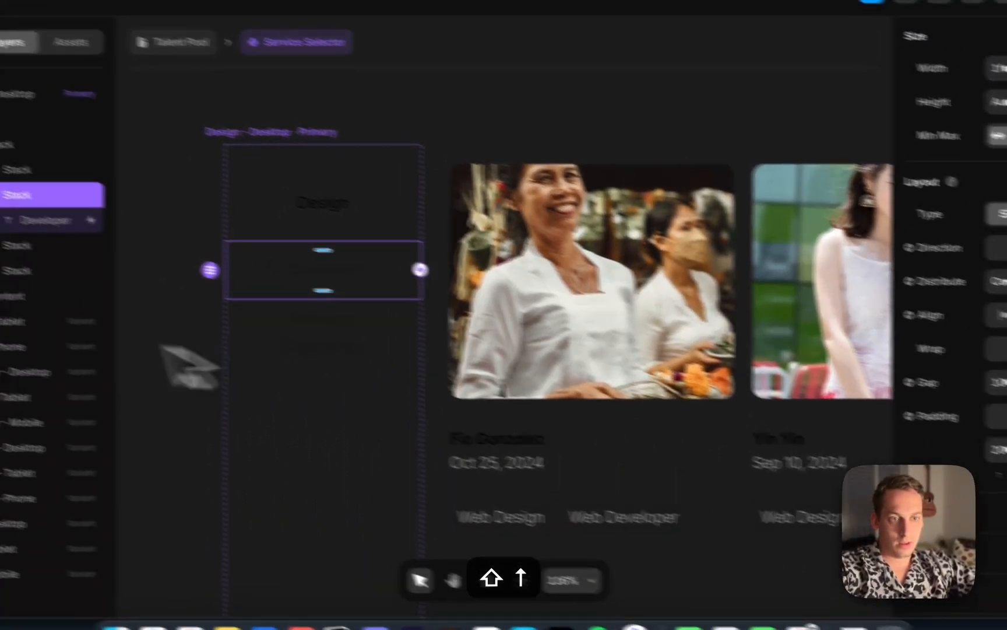
pyautogui.click(96, 274)
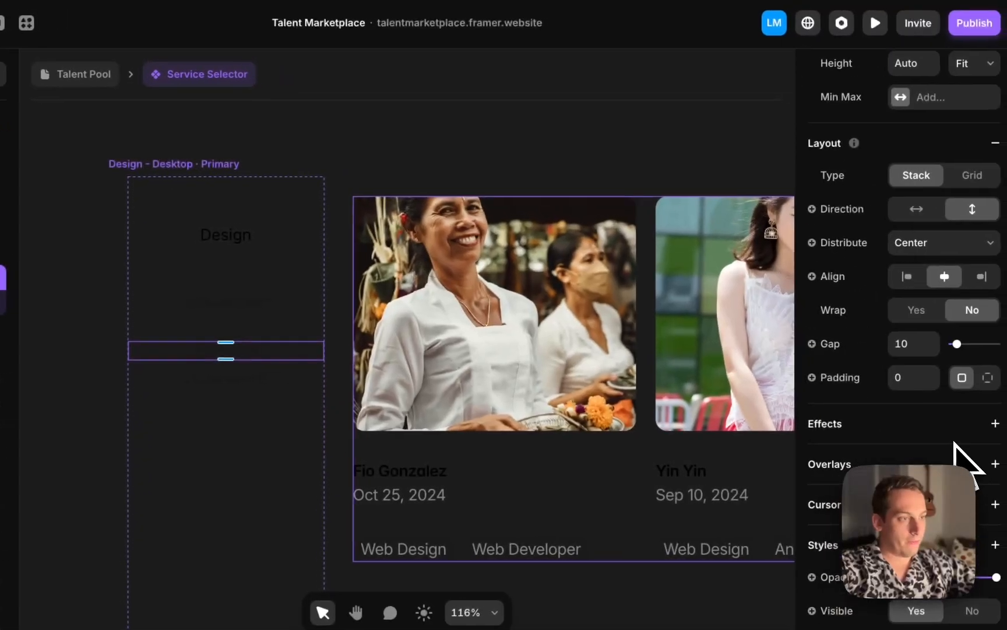
pyautogui.scroll(-5, 956, 451)
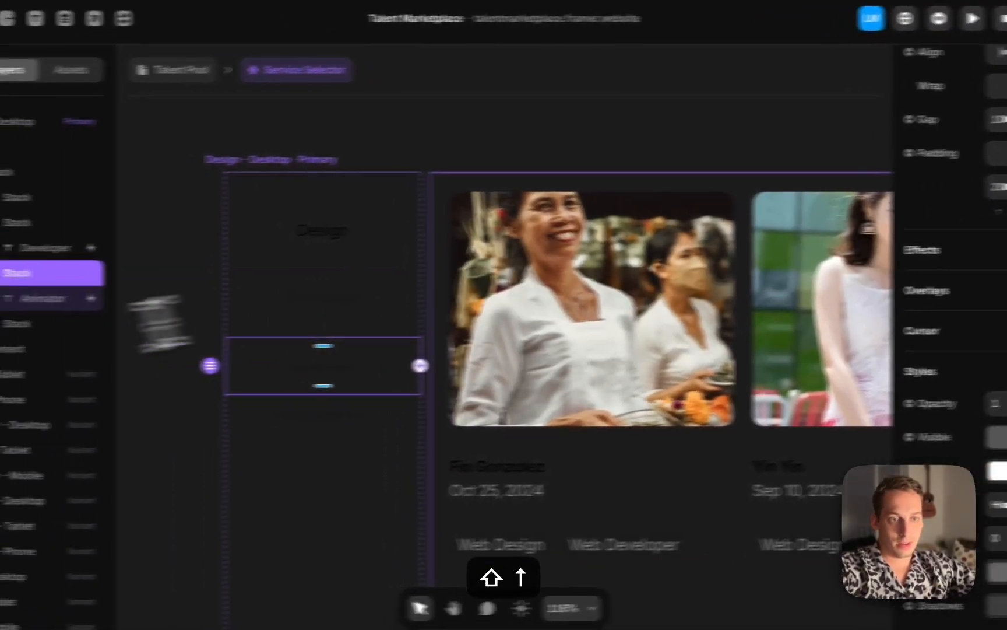
pyautogui.click(1, 336)
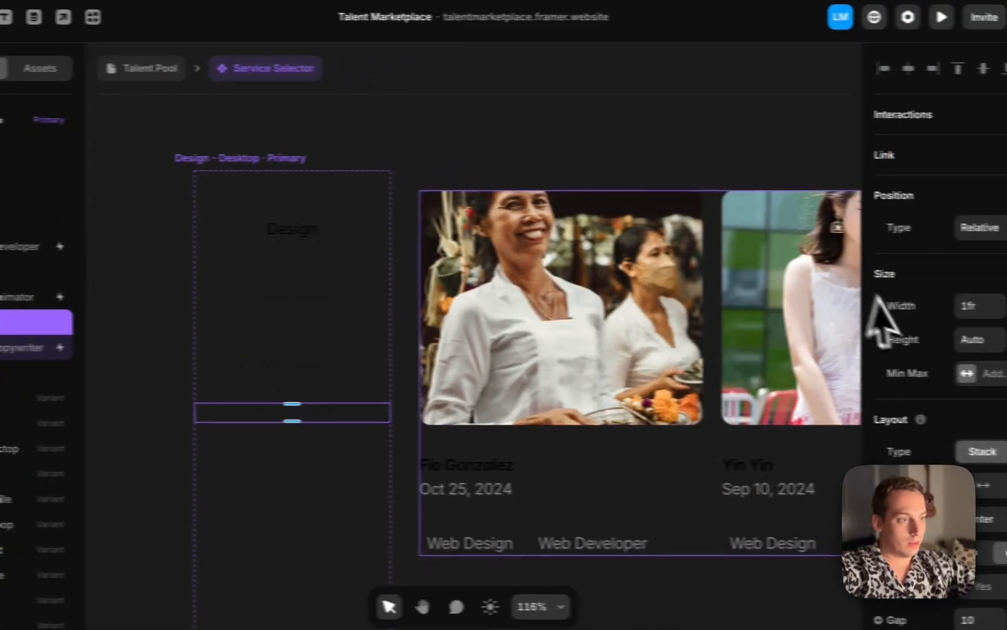
pyautogui.scroll(-5, 883, 391)
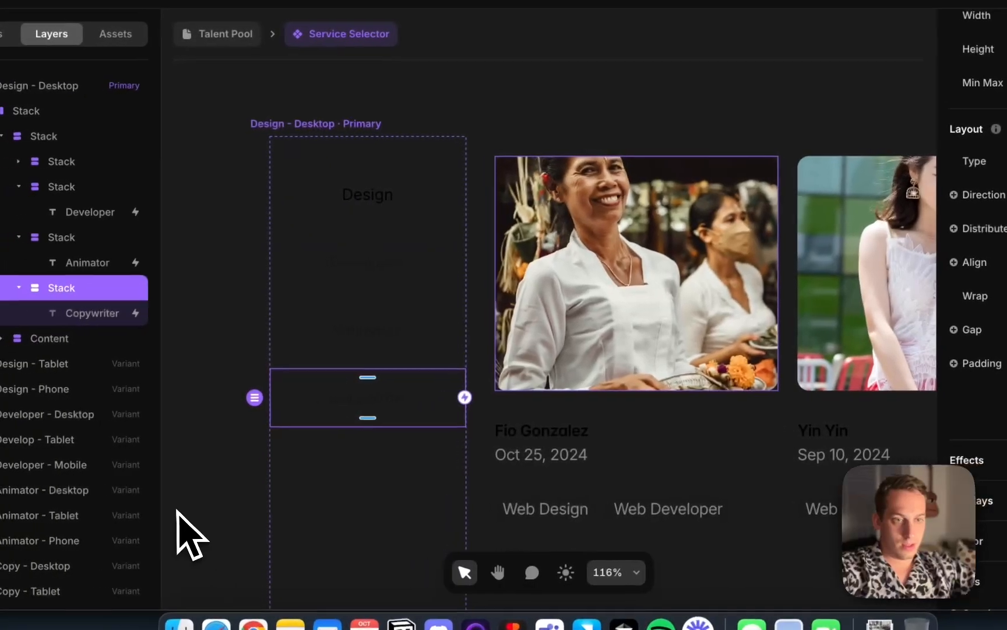
pyautogui.click(247, 265)
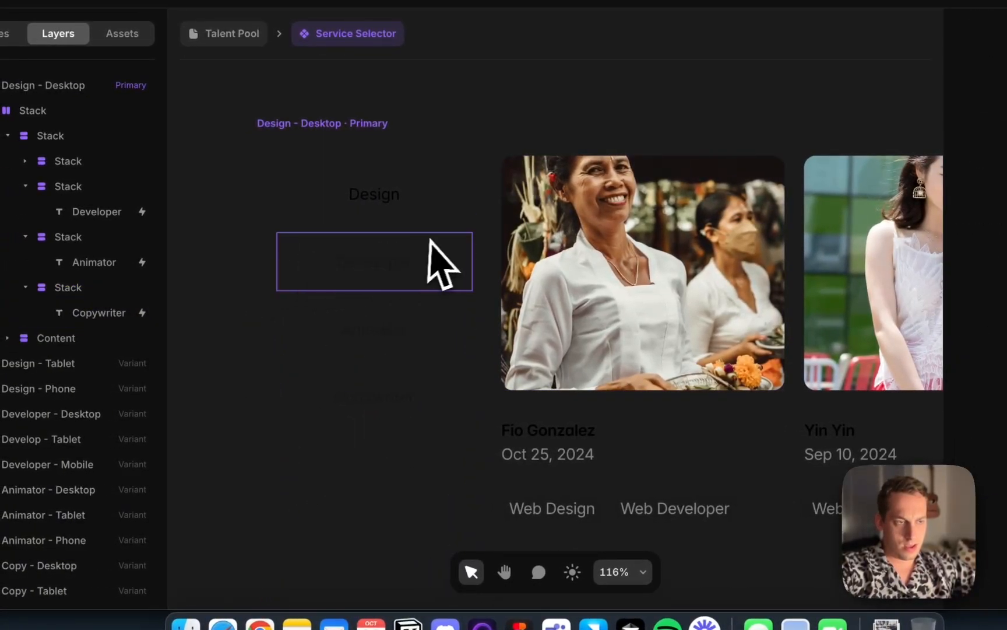
# Set the Design - Phone variant's filter stack height to Fit Content
pyautogui.hscroll(10, 432, 239)
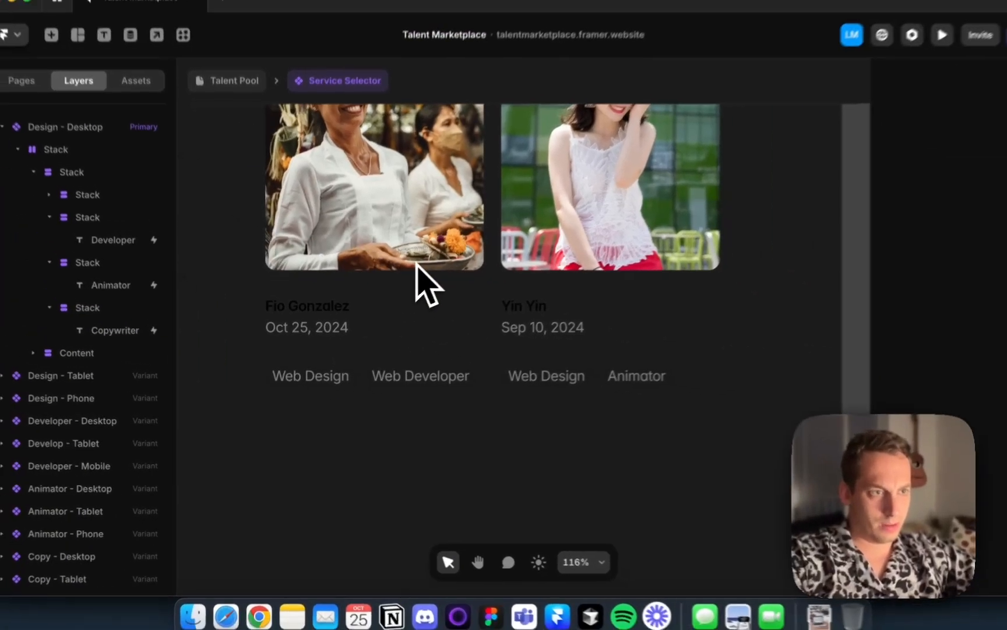
pyautogui.hscroll(8, 428, 286)
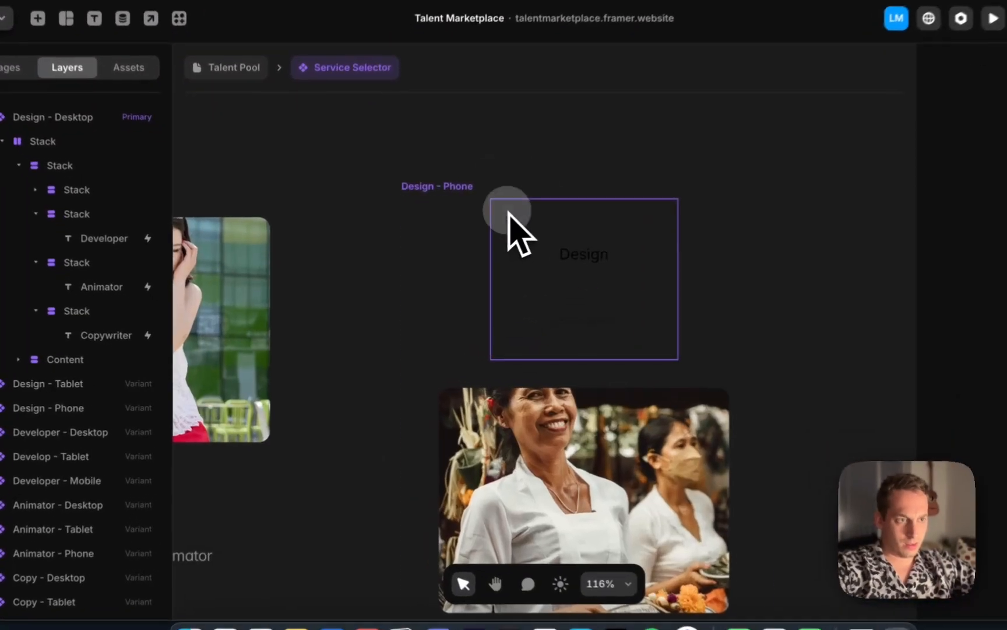
pyautogui.click(487, 268)
pyautogui.scroll(-3, 467, 291)
pyautogui.scroll(-1, 512, 273)
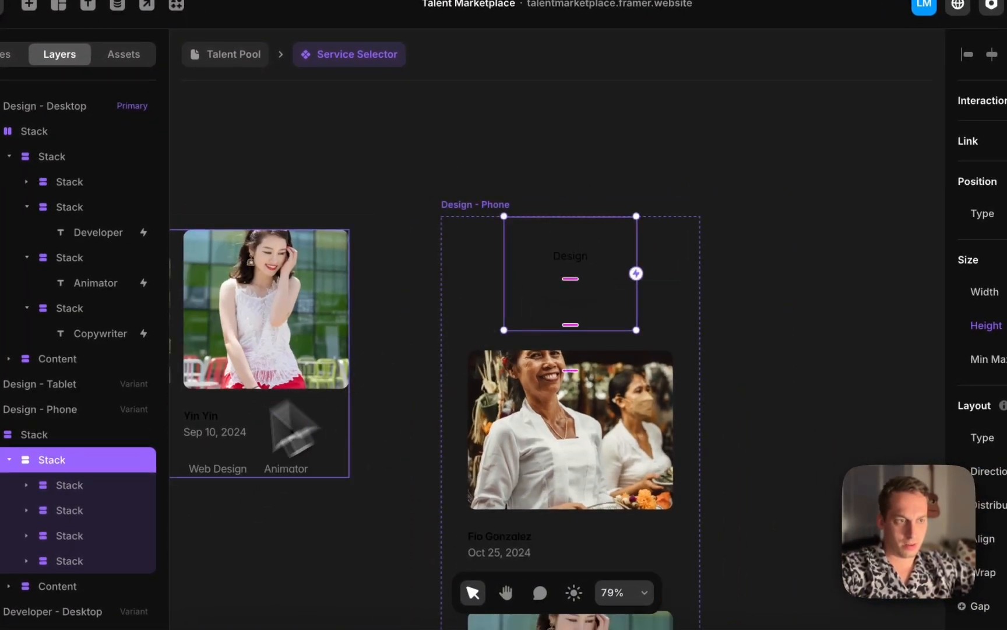
pyautogui.click(984, 347)
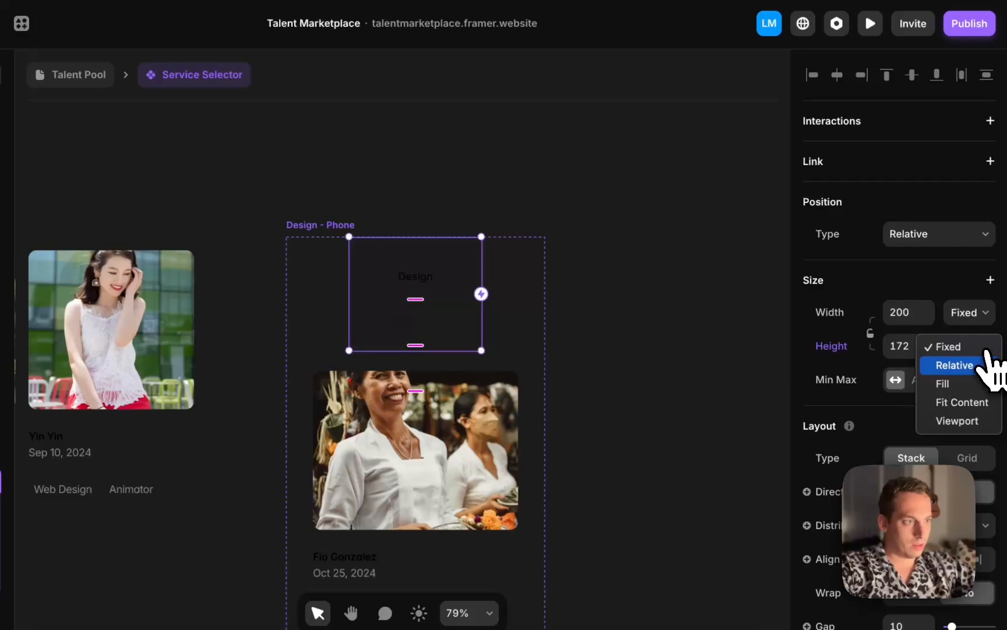
pyautogui.click(977, 404)
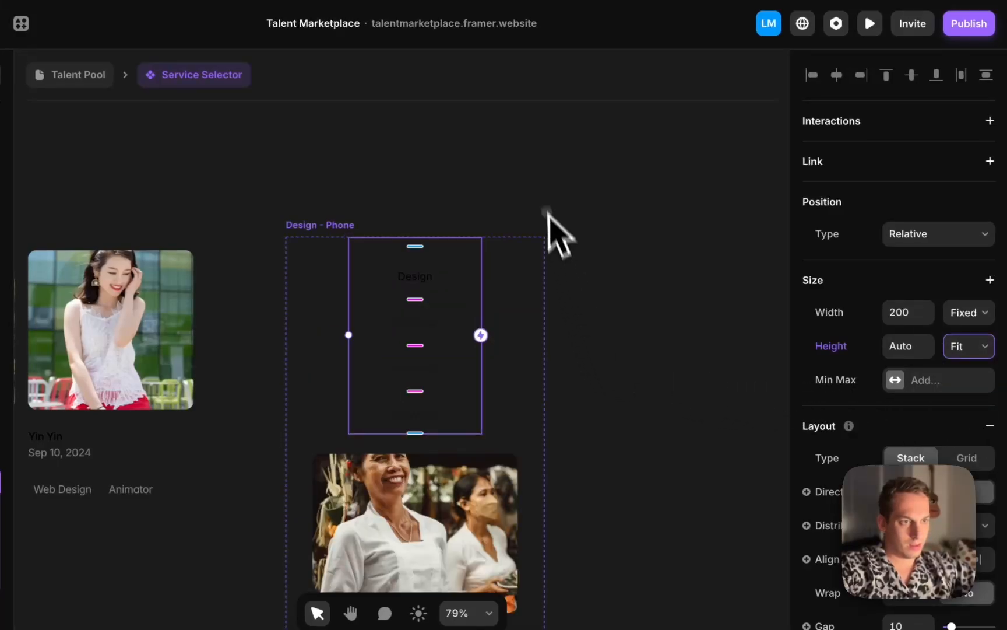
pyautogui.click(542, 192)
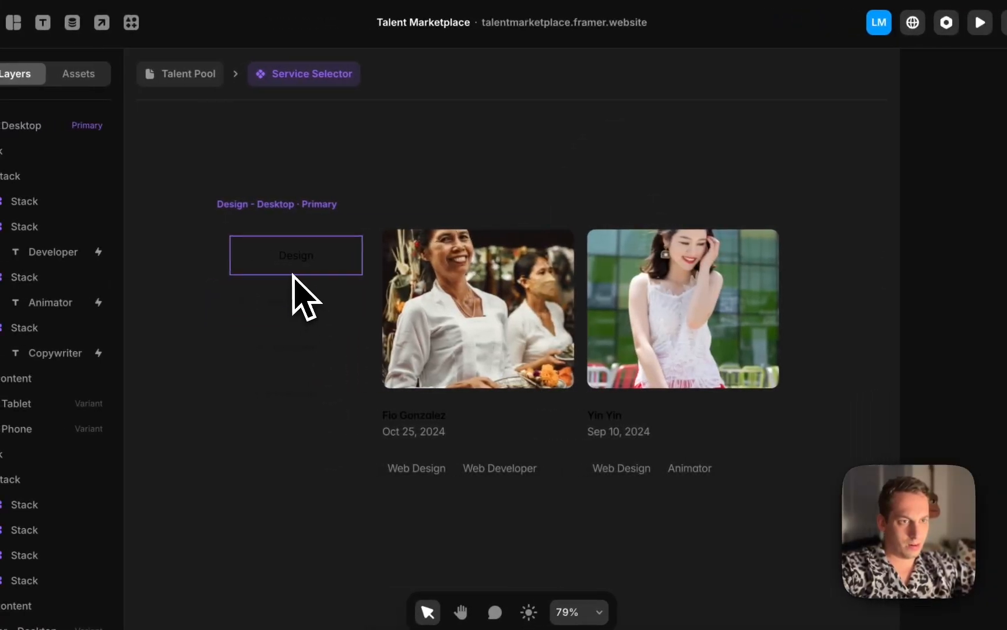
# Add a 1 px solid #222222 border to the filter stacks in the Desktop variant
pyautogui.click(291, 280)
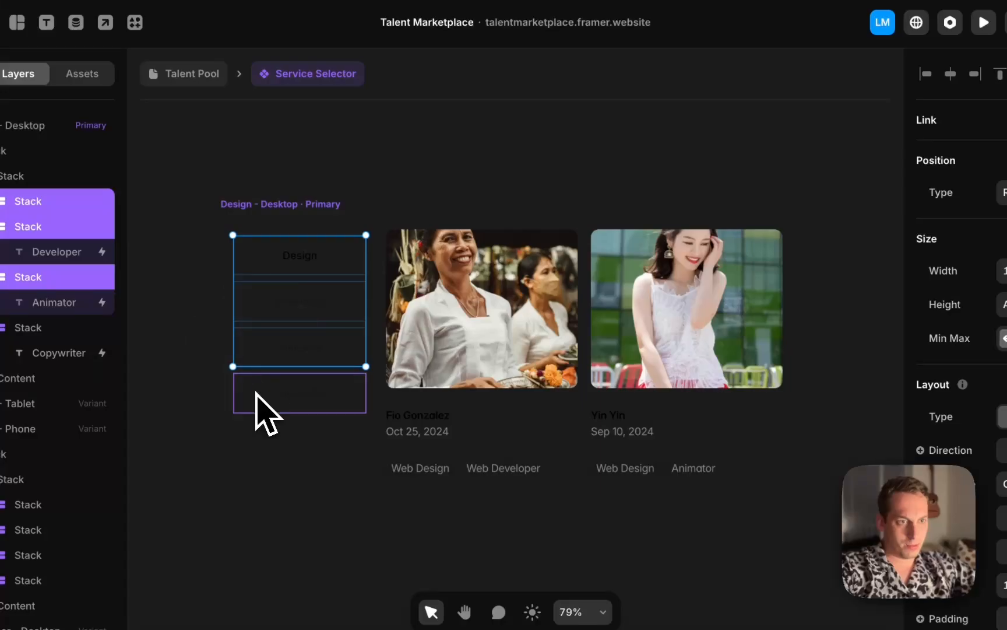
pyautogui.scroll(-10, 991, 350)
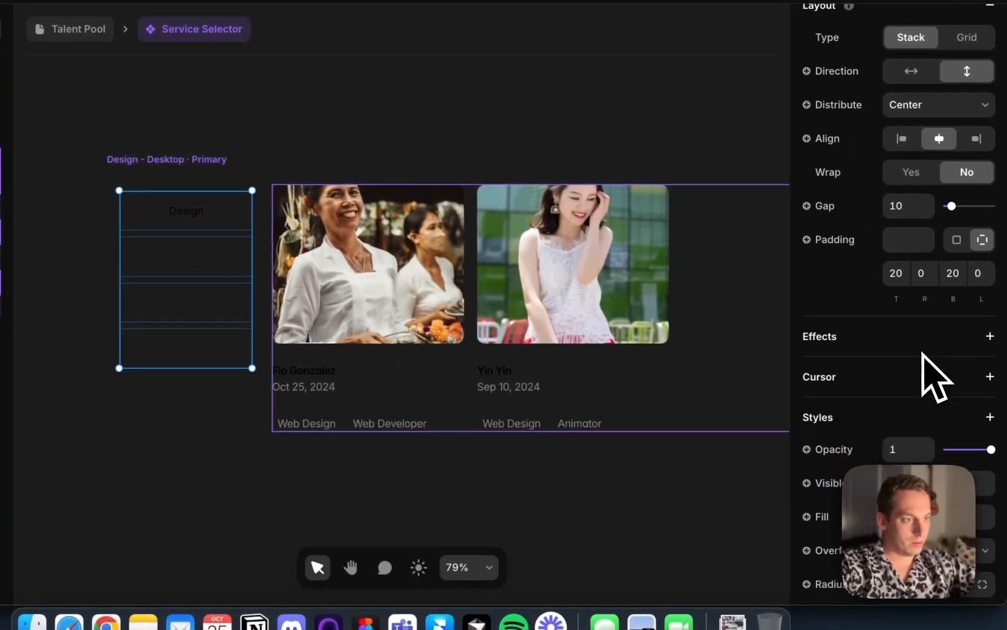
pyautogui.scroll(-3, 923, 353)
pyautogui.click(985, 517)
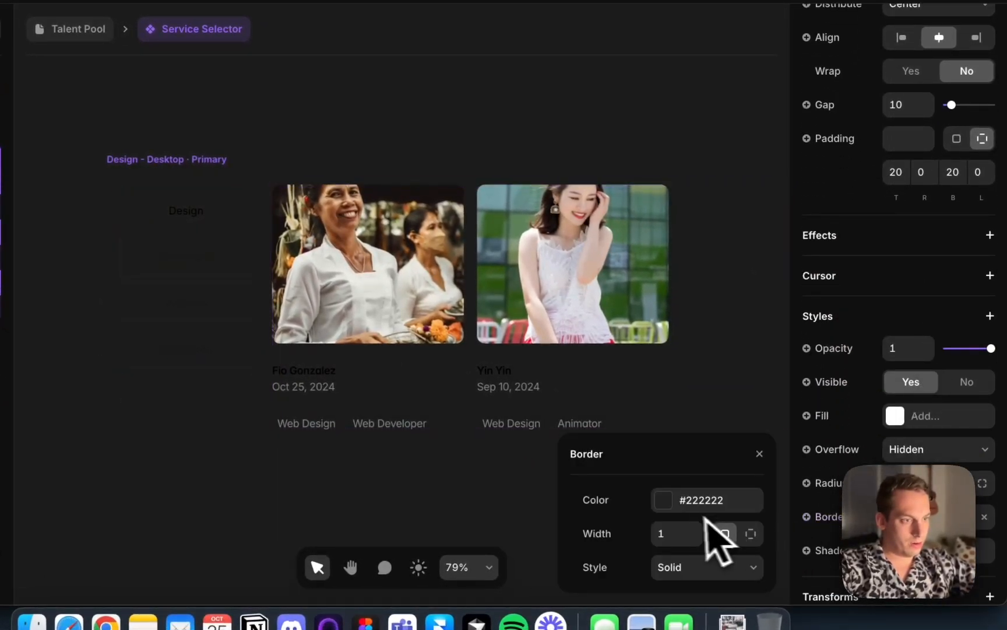
pyautogui.click(670, 510)
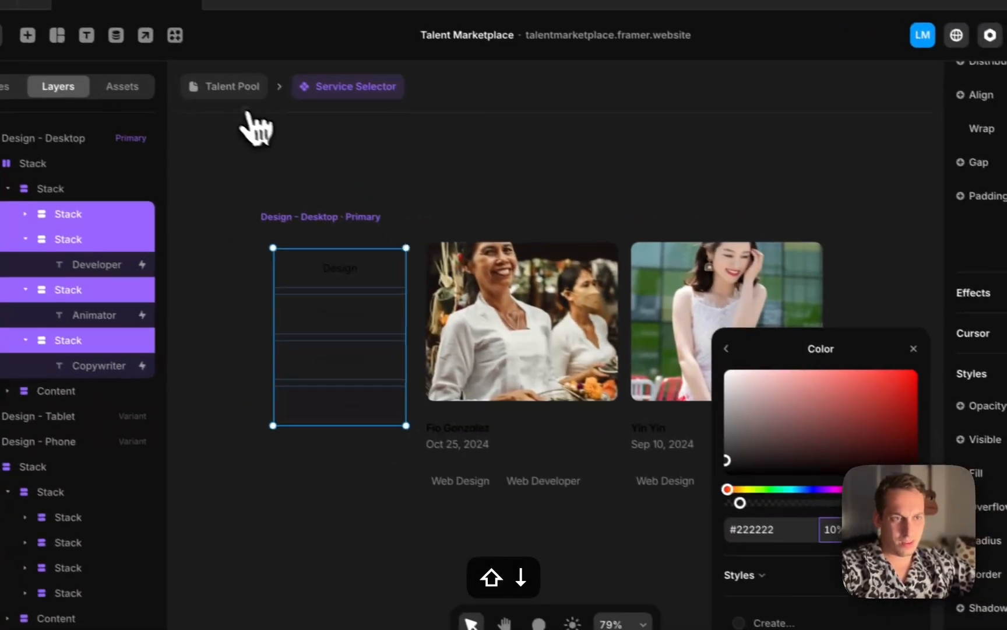
# Return to the Talent Pool page and preview its desktop layout
pyautogui.click(70, 29)
pyautogui.scroll(5, 331, 229)
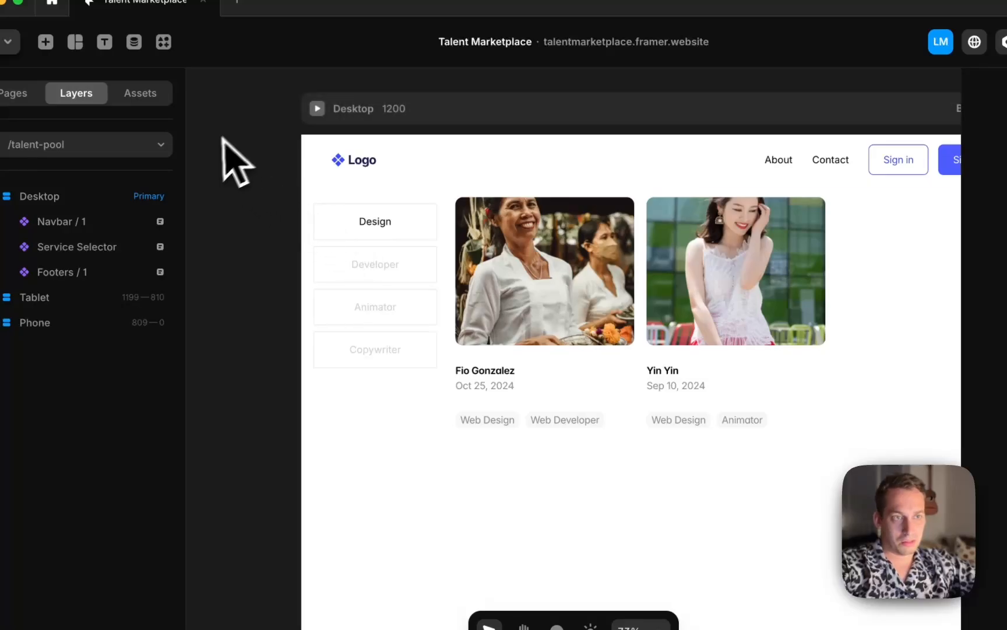
pyautogui.click(317, 108)
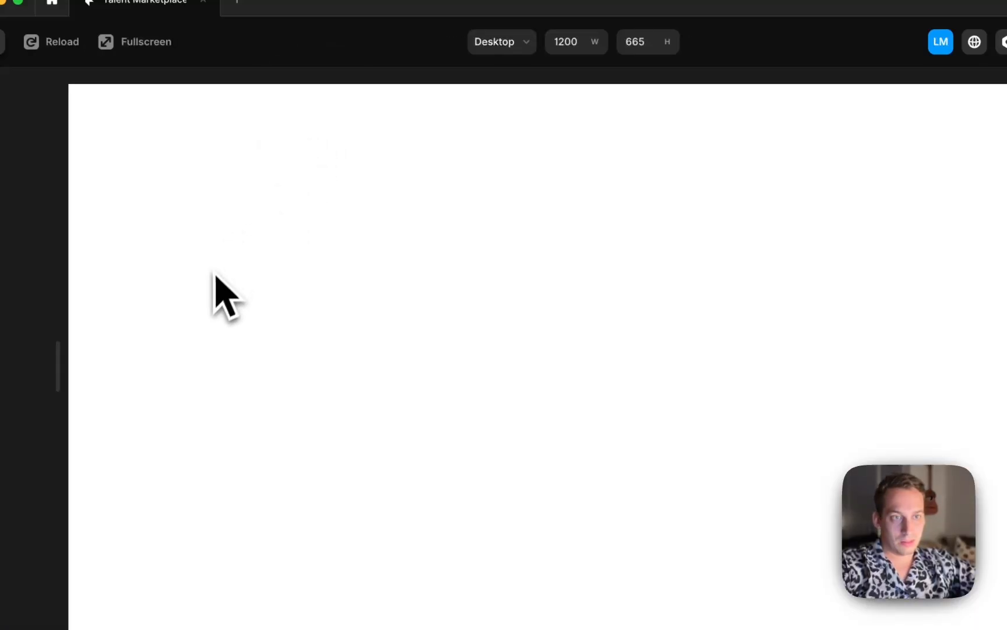
pyautogui.click(16, 60)
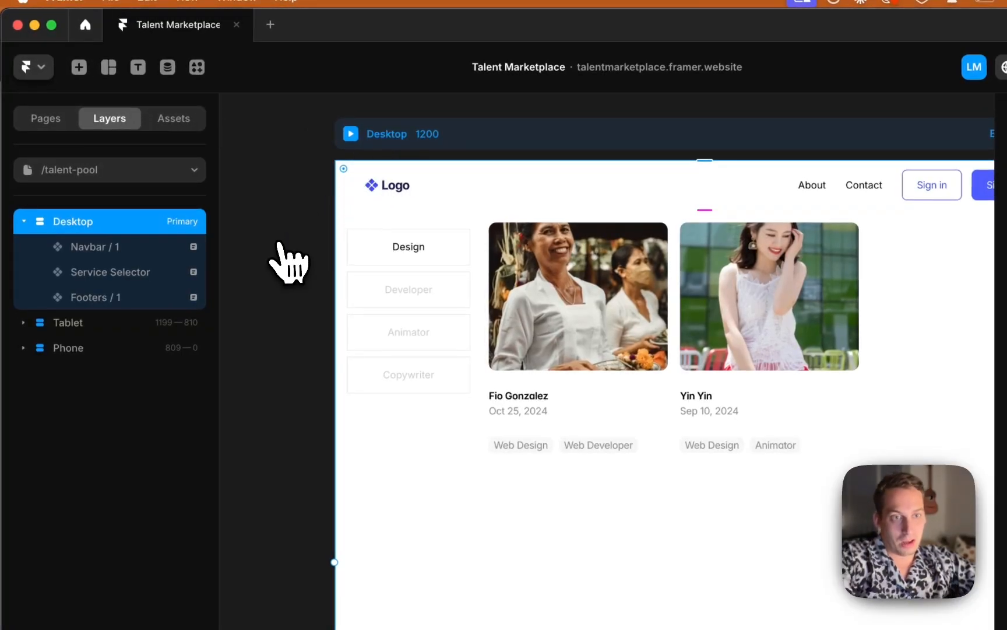
# Limit the filter stacks' borders to their top and bottom edges, then return to the Talent Pool page
pyautogui.doubleClick(389, 288)
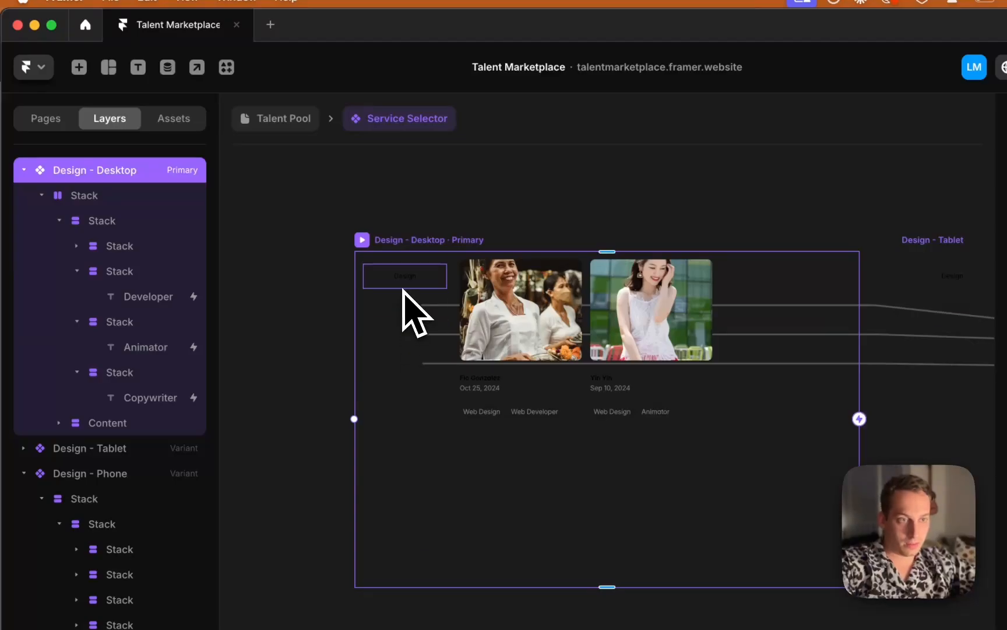
pyautogui.keyDown('super'); pyautogui.click(403, 287); pyautogui.keyUp('super')
pyautogui.keyDown('shift'); pyautogui.click(390, 304); pyautogui.keyUp('shift')
pyautogui.keyDown('shift'); pyautogui.click(376, 339); pyautogui.keyUp('shift')
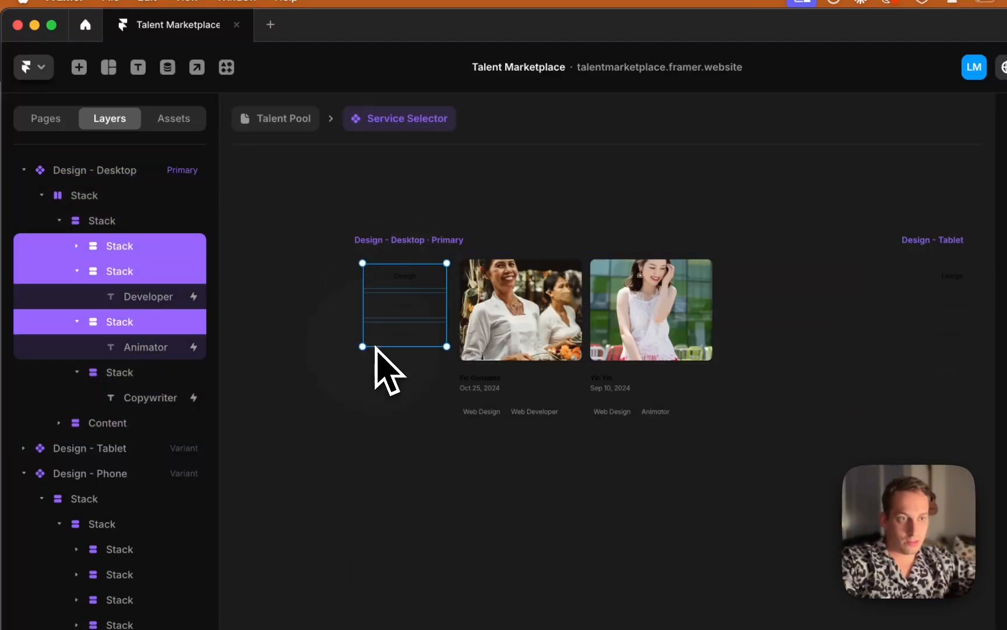
pyautogui.keyDown('shift'); pyautogui.click(376, 364); pyautogui.keyUp('shift')
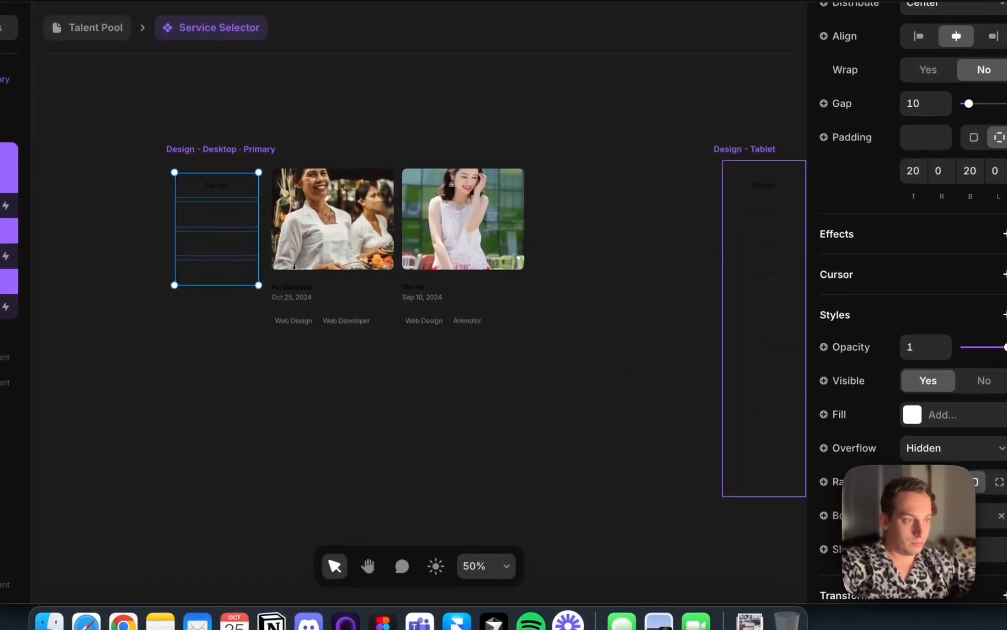
pyautogui.click(954, 519)
pyautogui.click(767, 531)
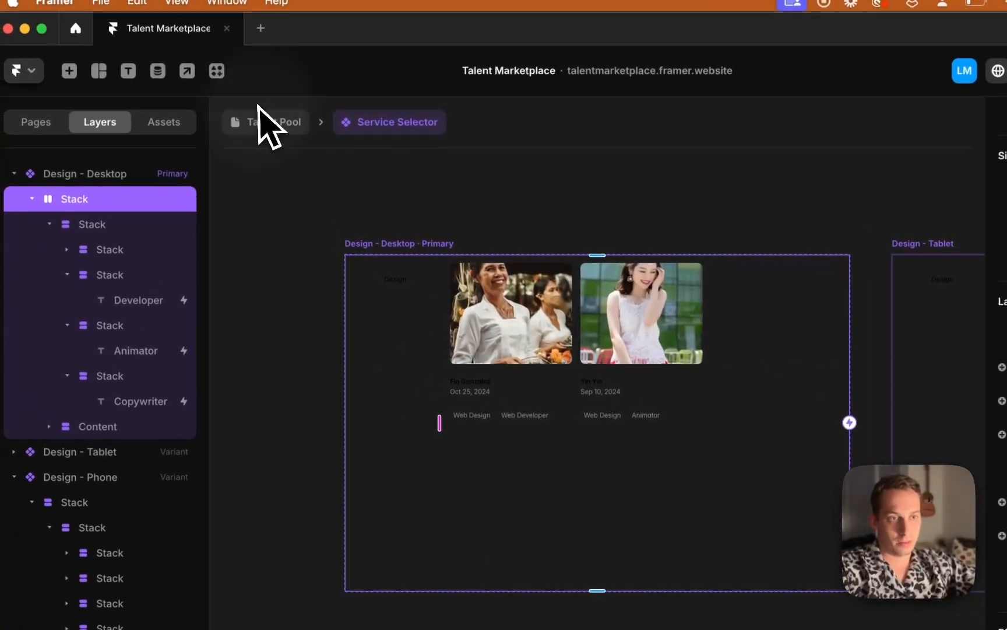
pyautogui.click(76, 27)
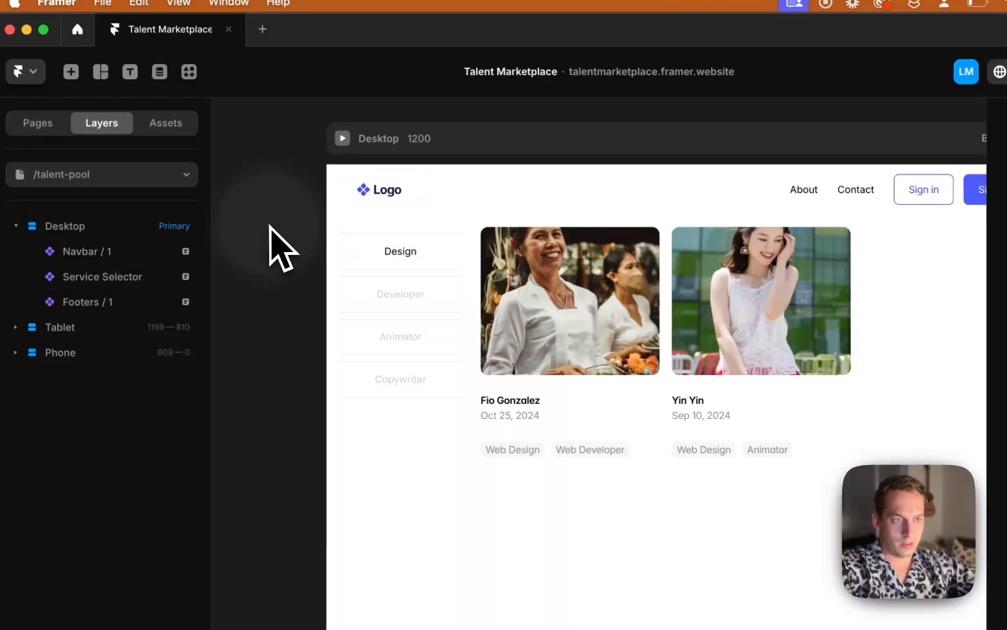
# Preview the Talent Pool page and publish the site update
pyautogui.click(321, 167)
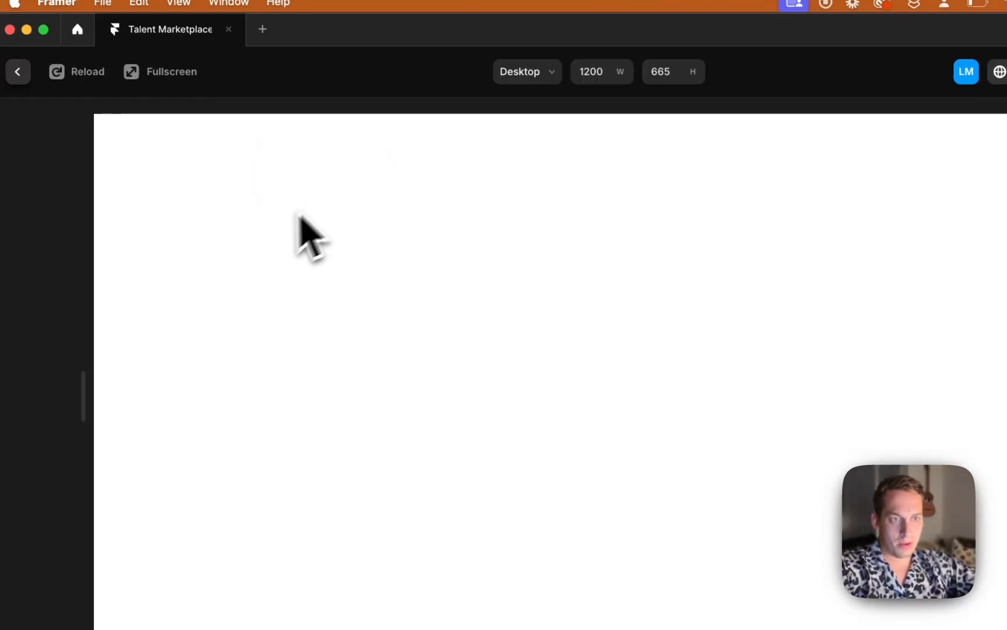
pyautogui.click(18, 70)
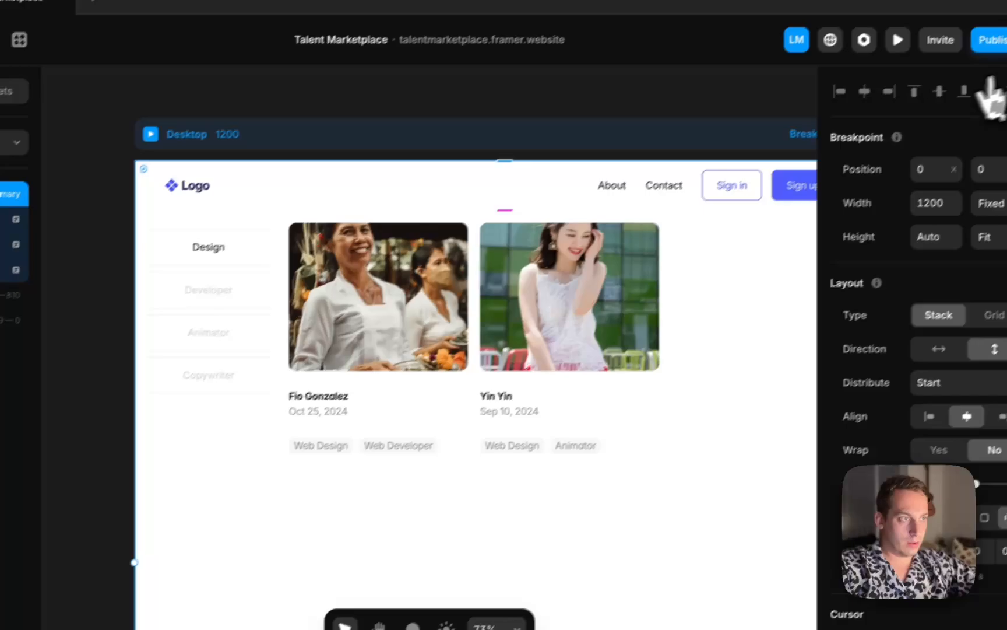
pyautogui.click(968, 59)
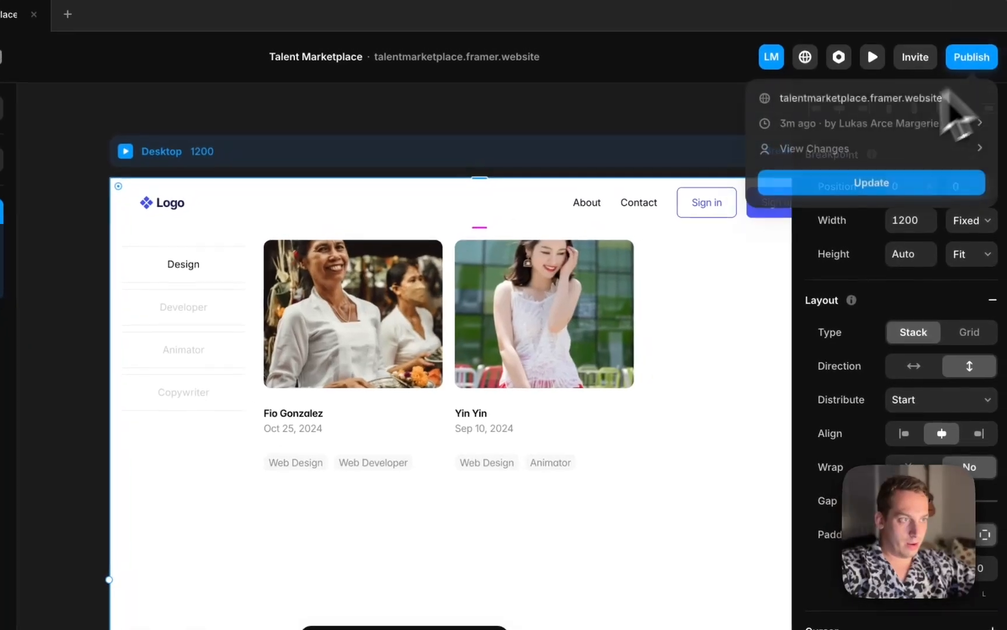
pyautogui.click(799, 187)
# Switch to Chrome, reload the live Talent Pool page and test the Developer, Animator, Copywriter and Design filters
pyautogui.click(246, 610)
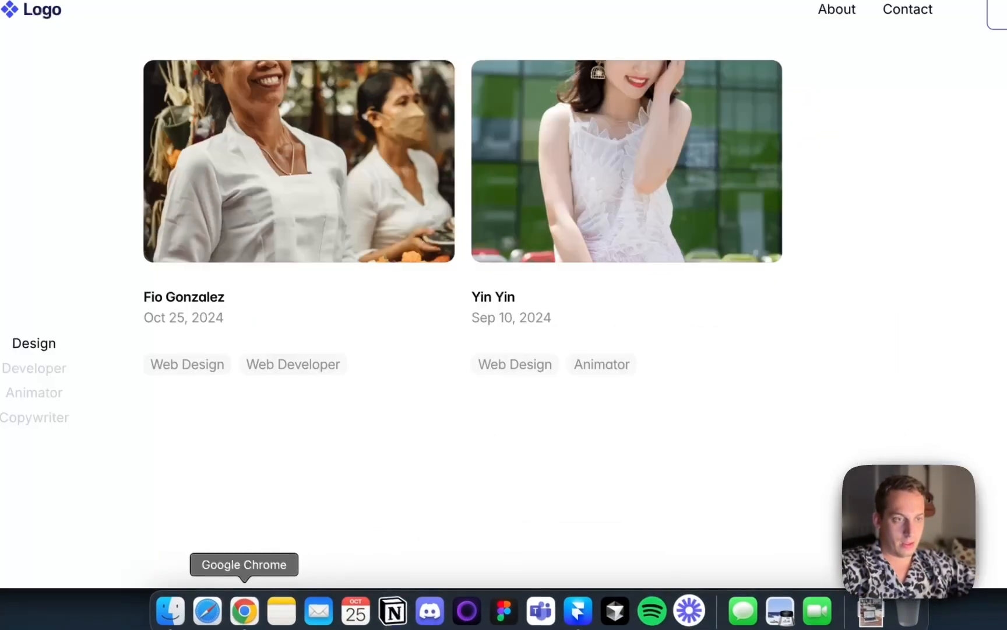
pyautogui.press('super+r')
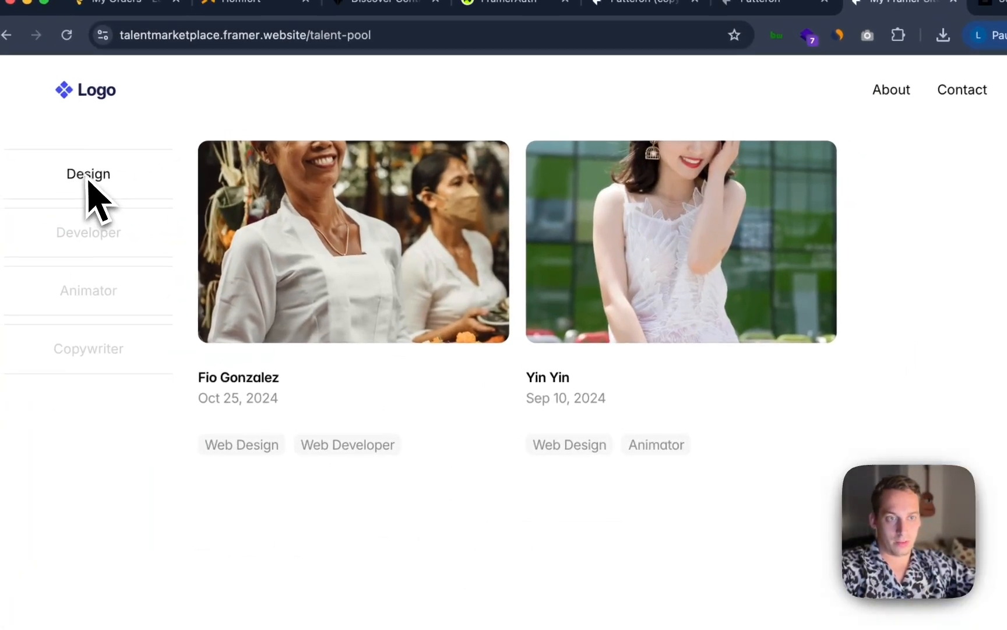
pyautogui.click(22, 151)
pyautogui.click(81, 292)
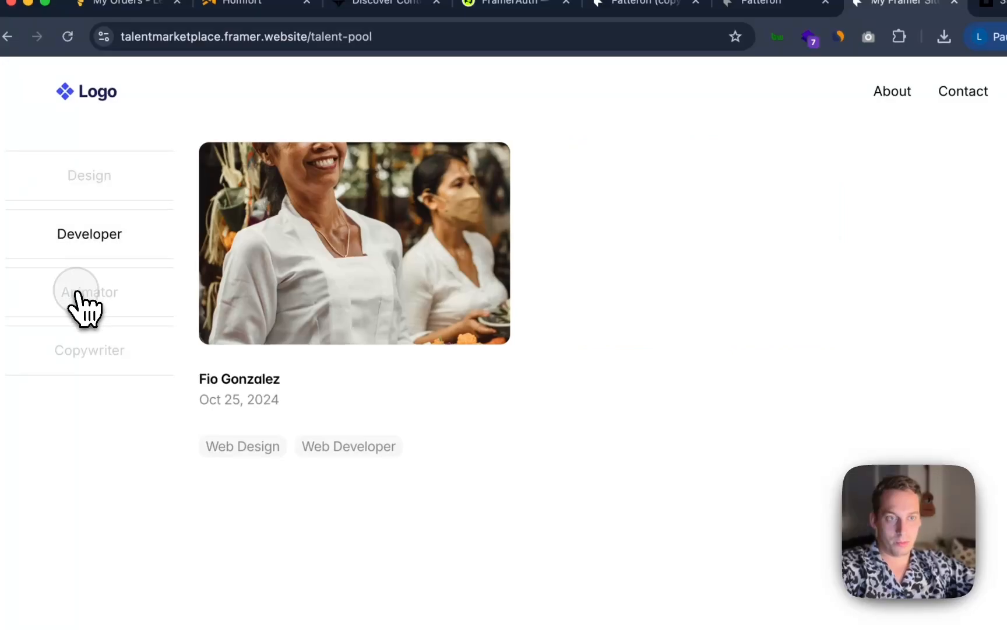
pyautogui.click(79, 350)
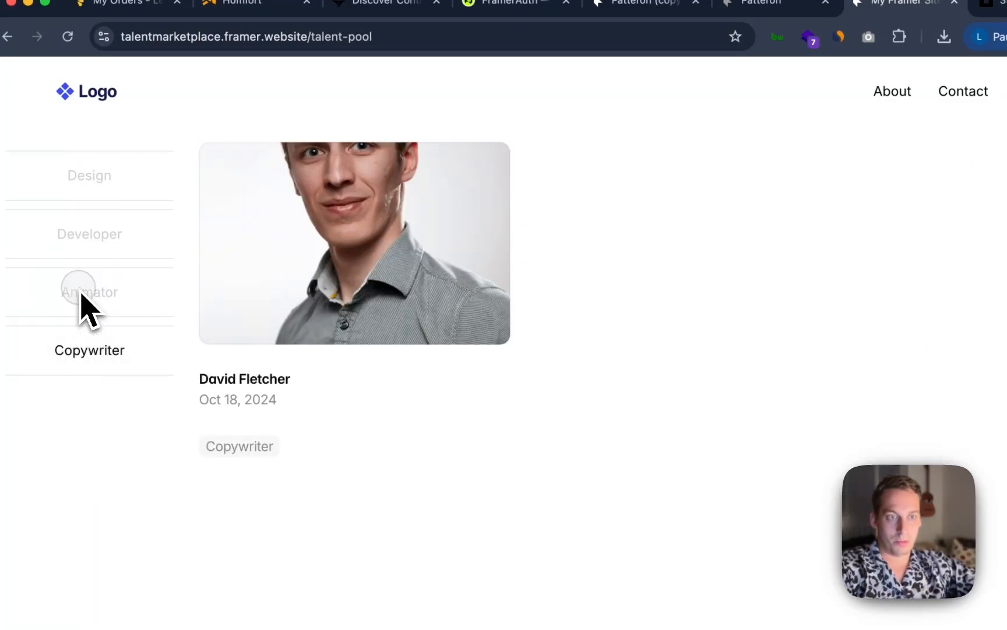
pyautogui.click(81, 239)
pyautogui.click(89, 192)
pyautogui.click(86, 233)
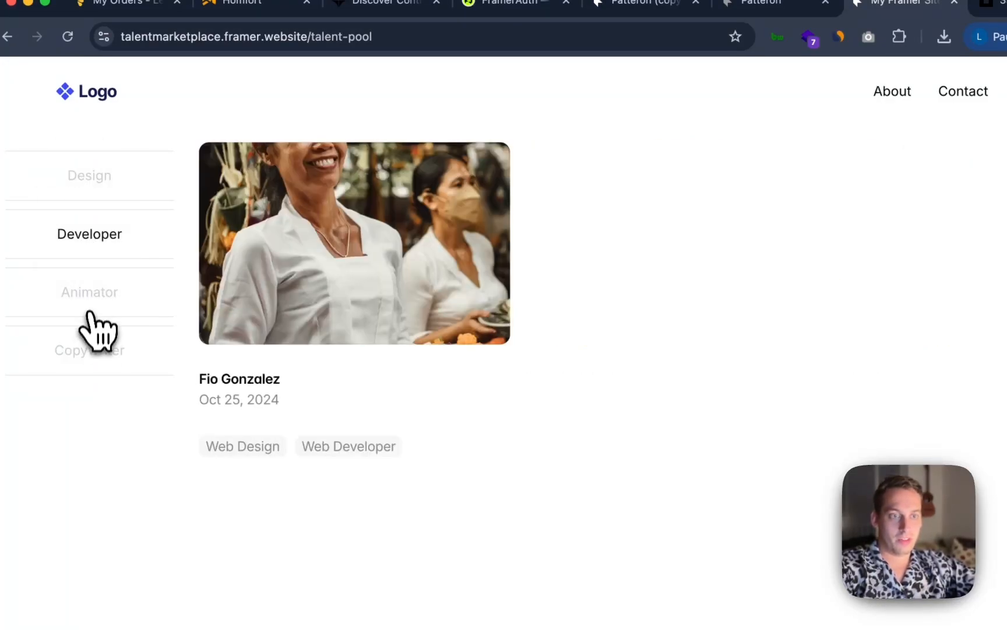
# Test the Animator and Copywriter filters on the live Talent Pool page
pyautogui.click(91, 312)
pyautogui.click(93, 355)
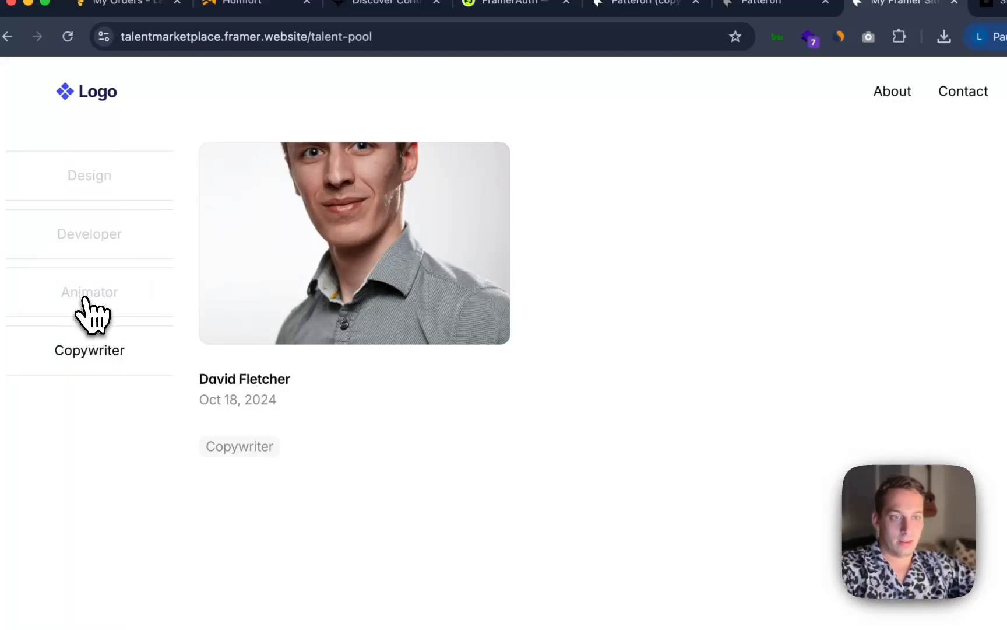
pyautogui.click(86, 299)
pyautogui.click(95, 347)
# Open a talent's detail page, browse to the previous talent's page, then return to the homepage
pyautogui.click(314, 284)
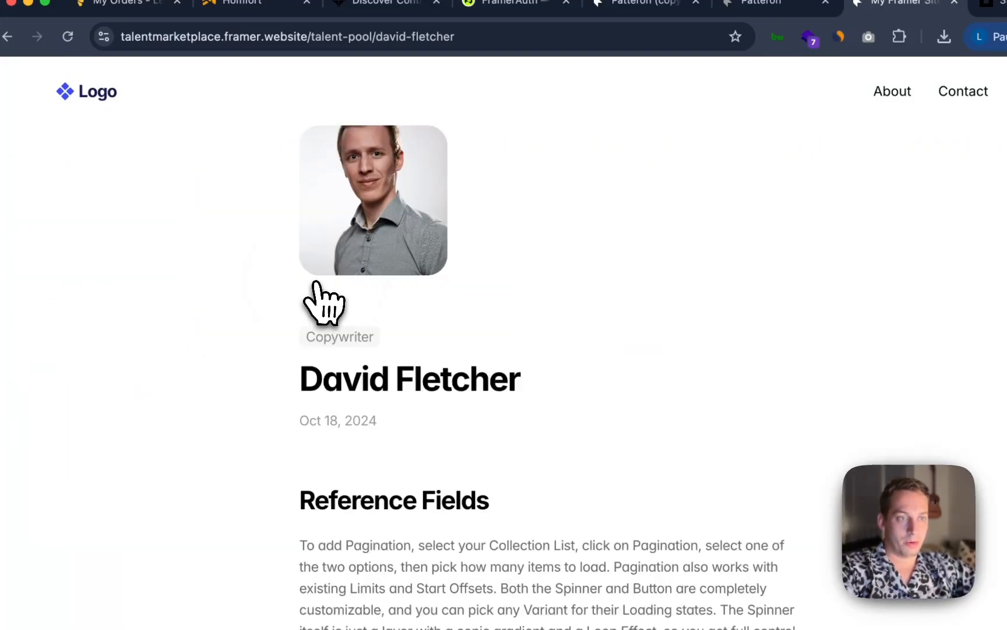
pyautogui.scroll(-15, 349, 297)
pyautogui.scroll(3, 398, 303)
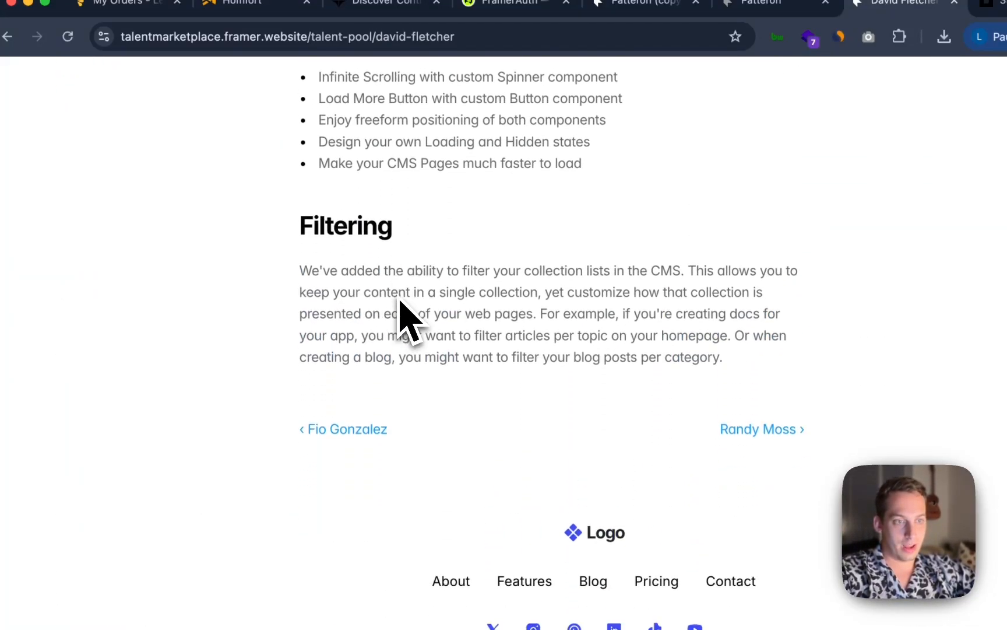
pyautogui.scroll(-2, 384, 286)
pyautogui.click(350, 296)
pyautogui.scroll(-4, 358, 318)
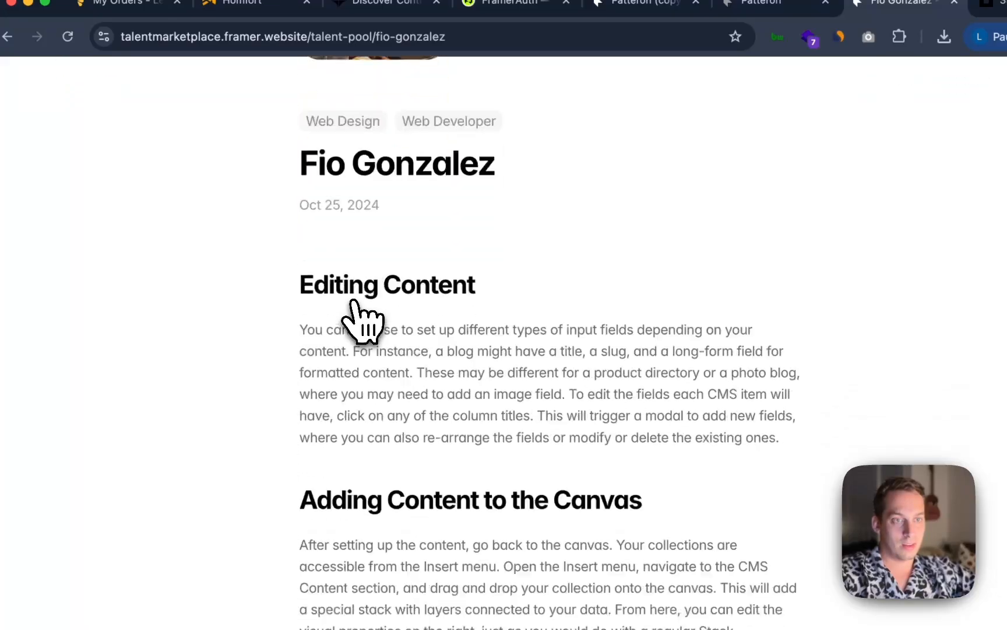
pyautogui.scroll(5, 355, 309)
pyautogui.click(111, 99)
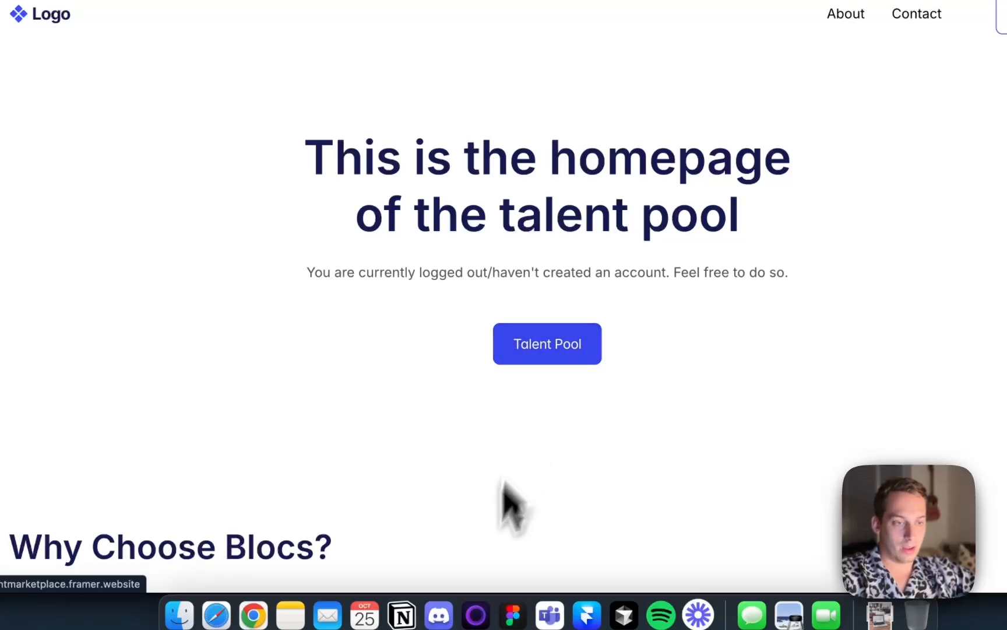
# Switch to Framer and link the homepage's Talent Pool button to the /talent-pool page
pyautogui.click(587, 615)
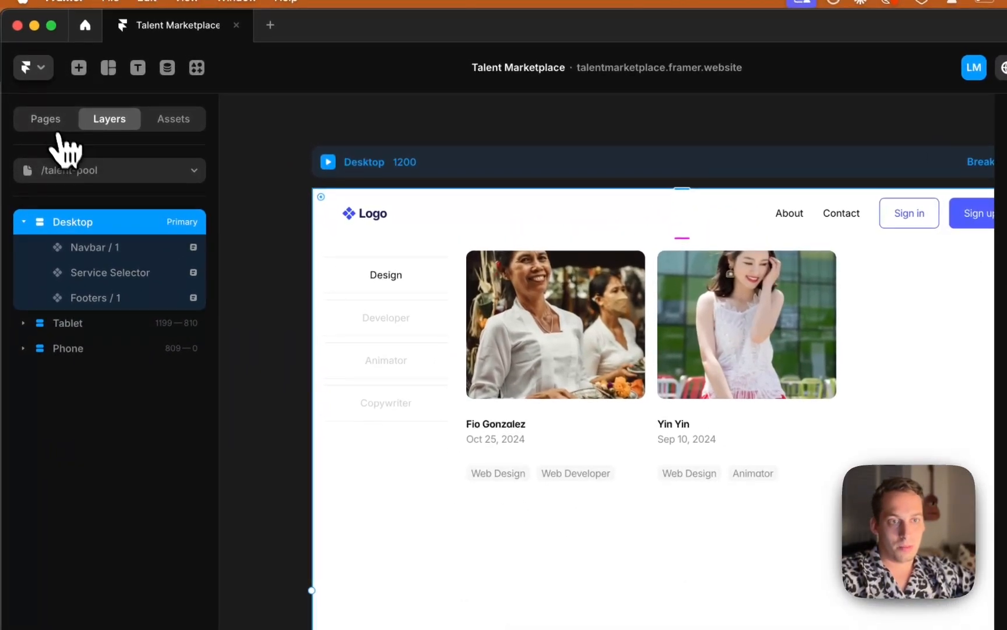
pyautogui.click(55, 120)
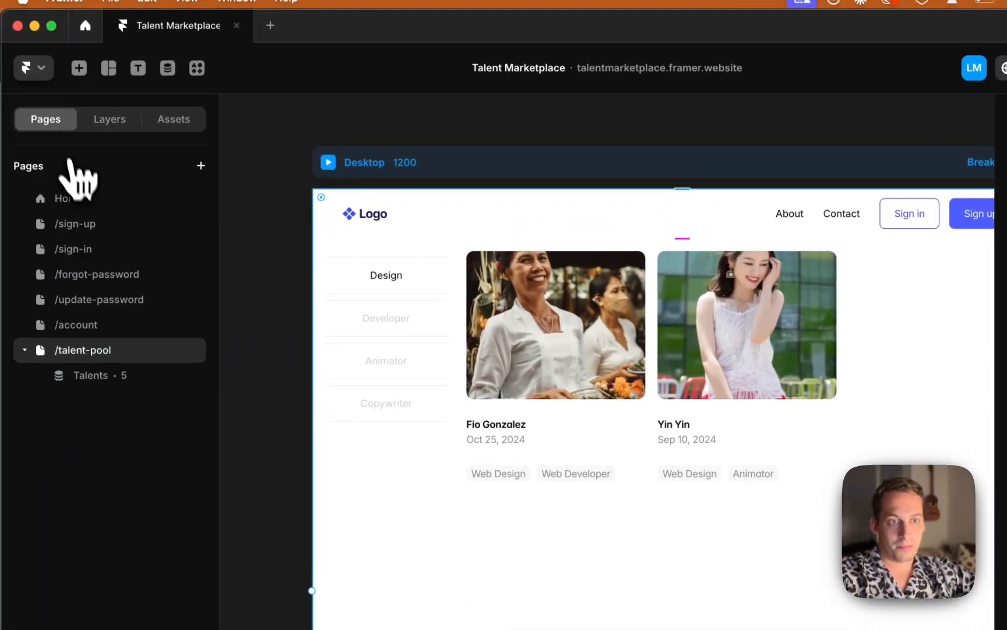
pyautogui.click(82, 199)
pyautogui.scroll(1, 499, 226)
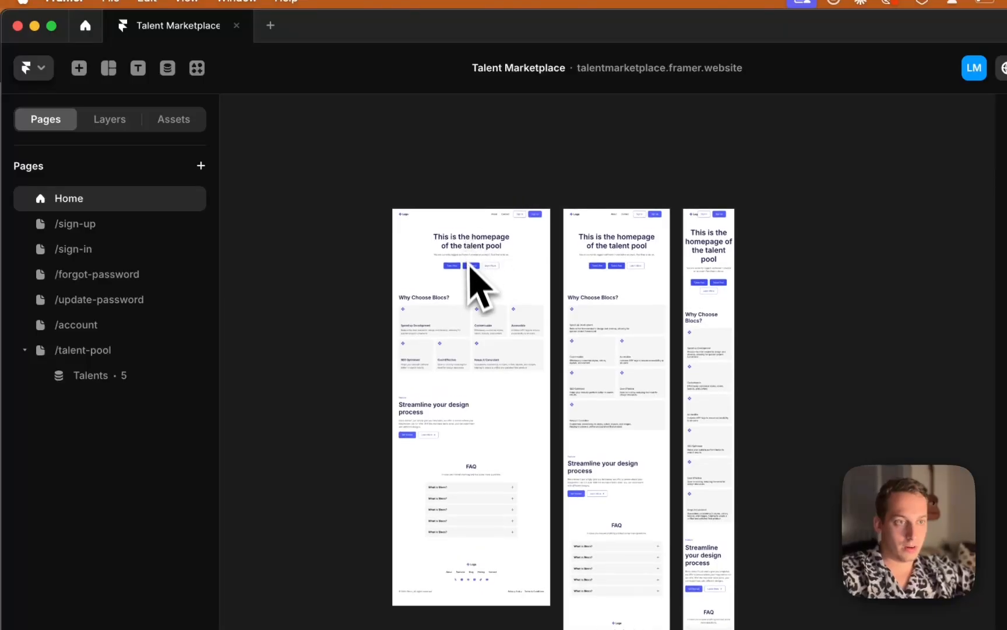
pyautogui.scroll(3, 471, 274)
pyautogui.click(473, 269)
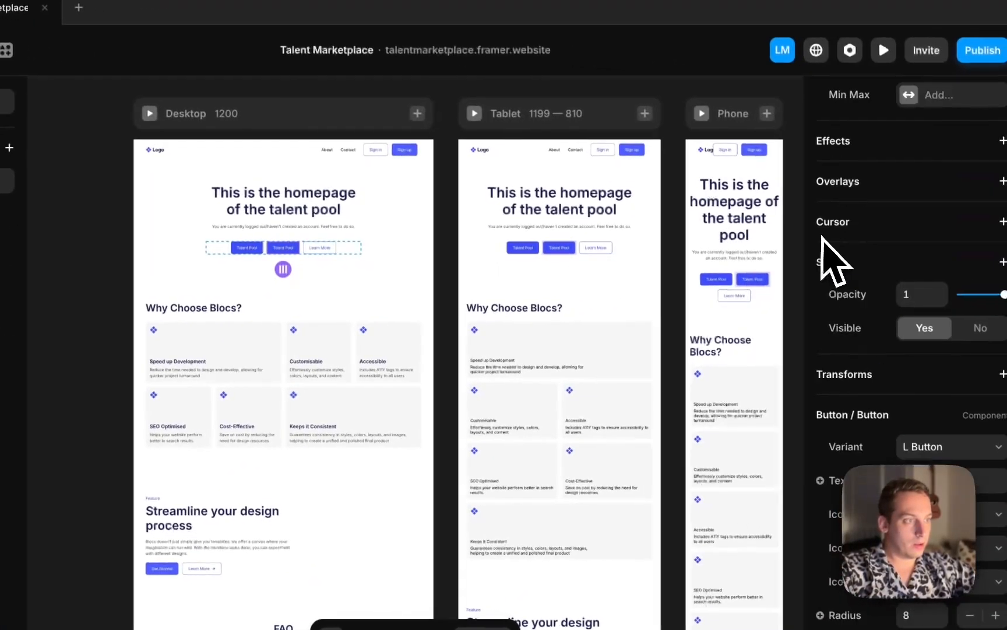
pyautogui.scroll(-10, 872, 416)
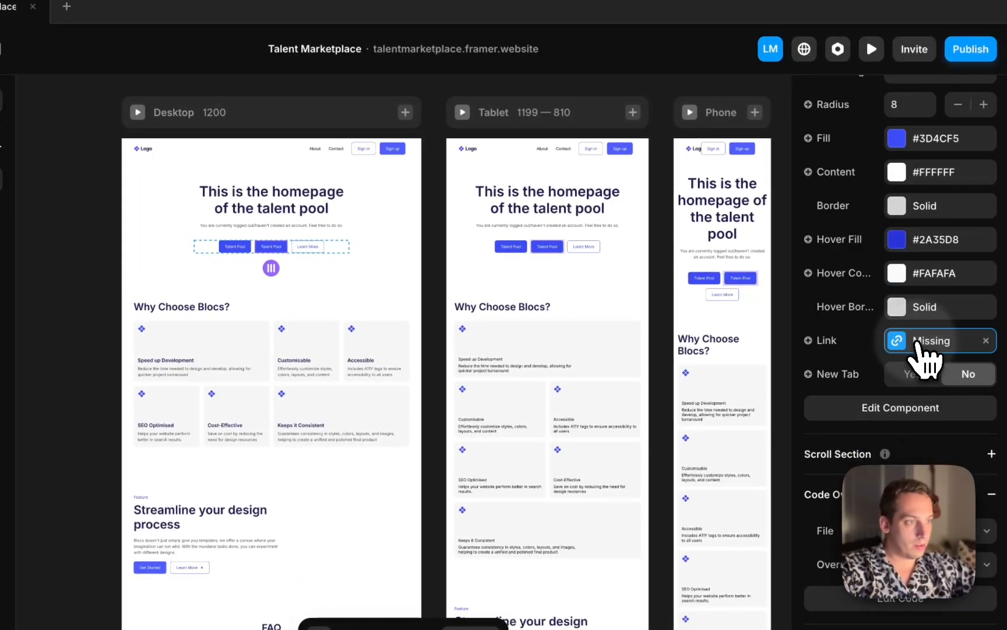
pyautogui.click(917, 344)
pyautogui.click(677, 388)
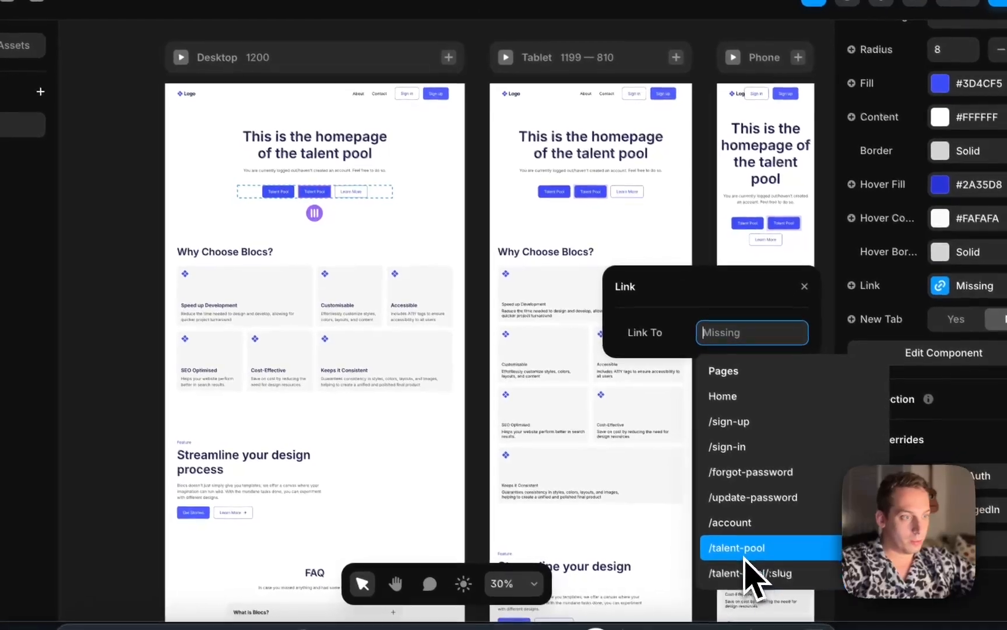
pyautogui.click(744, 553)
pyautogui.click(481, 251)
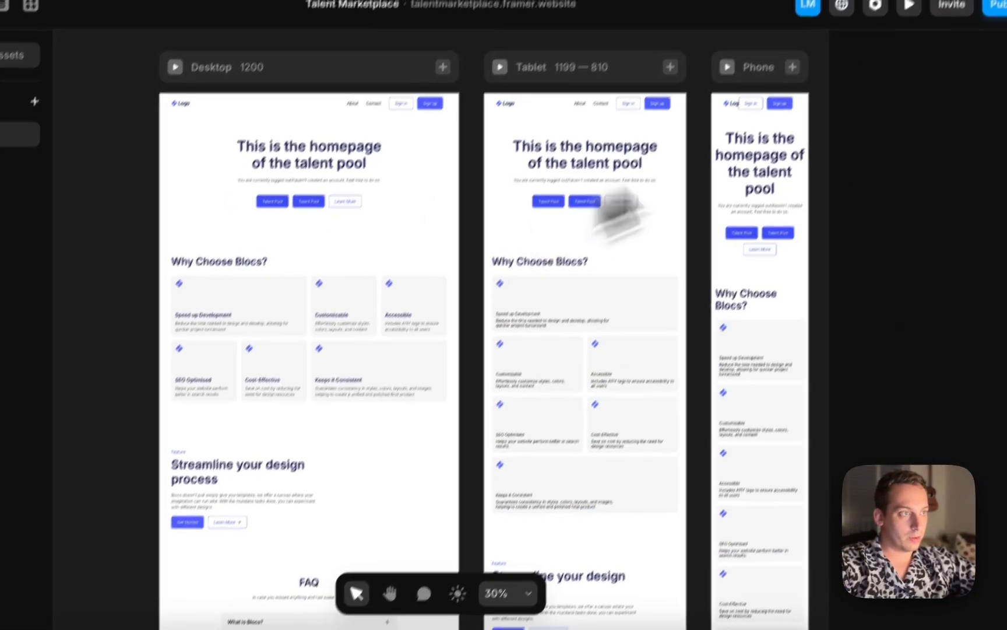
# Publish the site update, then switch to Chrome and reload the live homepage
pyautogui.click(974, 69)
pyautogui.click(828, 193)
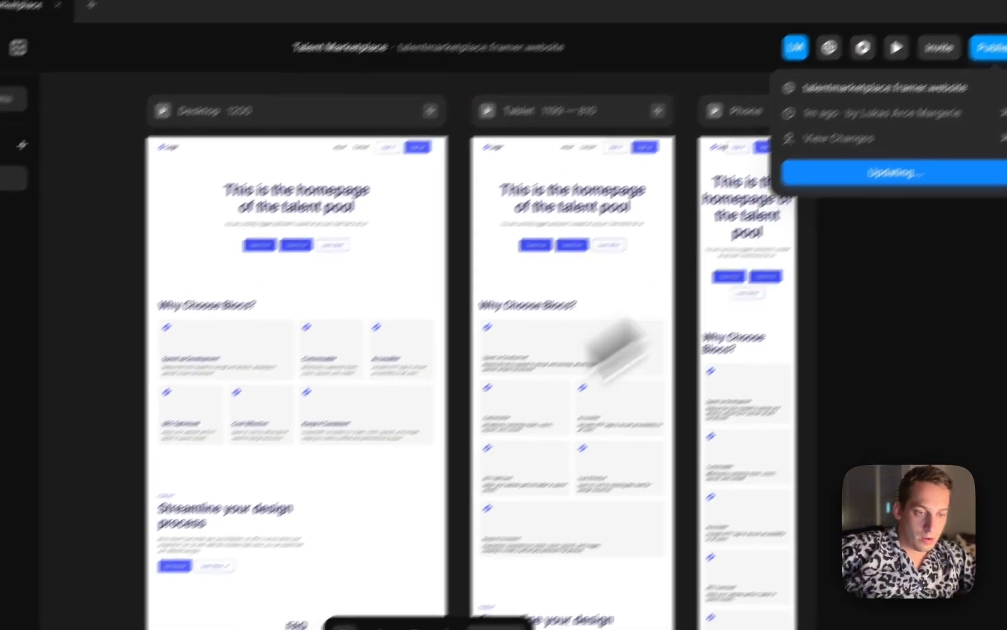
pyautogui.click(245, 612)
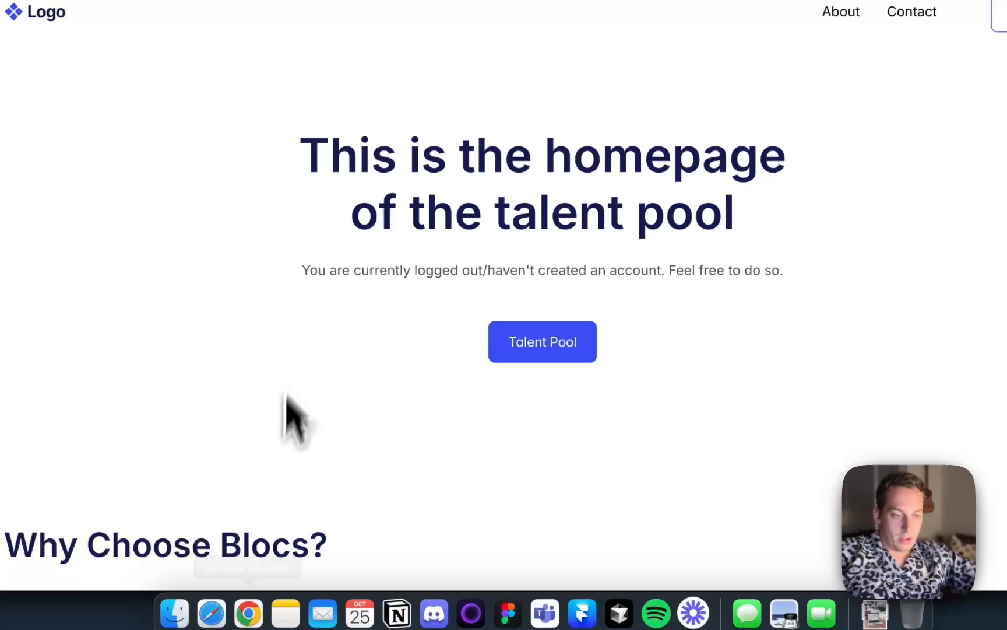
pyautogui.press('super+r')
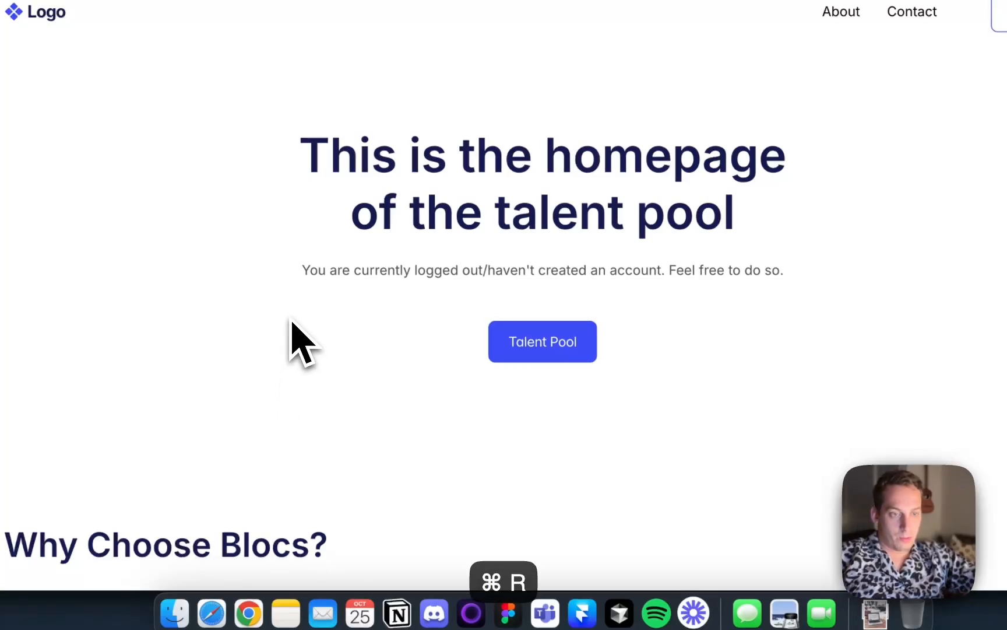
# Open the Talent Pool through the homepage button and test the Developer, Animator, Copywriter and Design filters
pyautogui.click(504, 338)
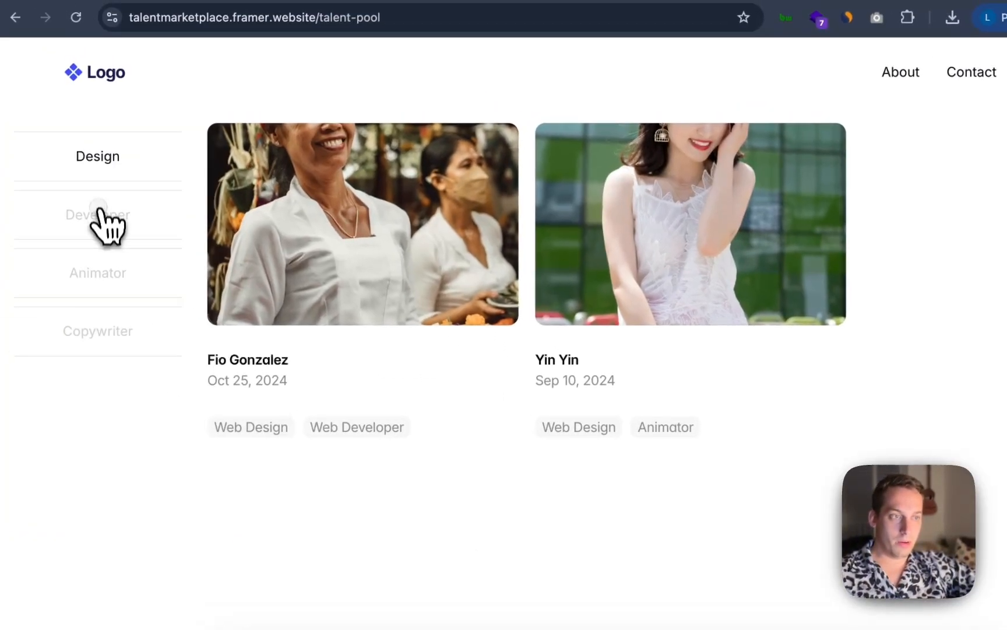
pyautogui.click(40, 162)
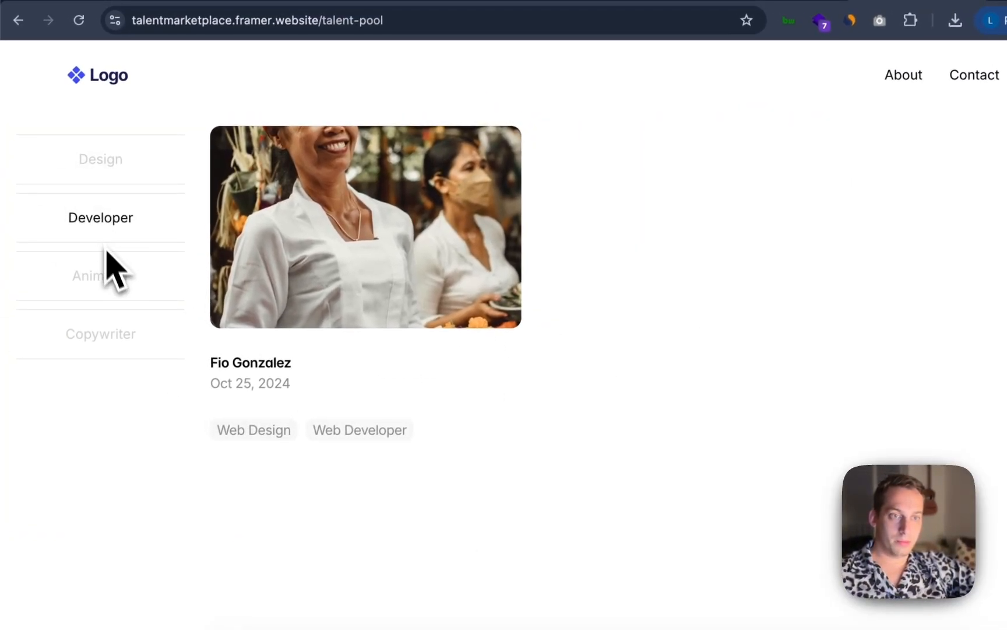
pyautogui.click(111, 285)
pyautogui.click(115, 337)
pyautogui.click(107, 221)
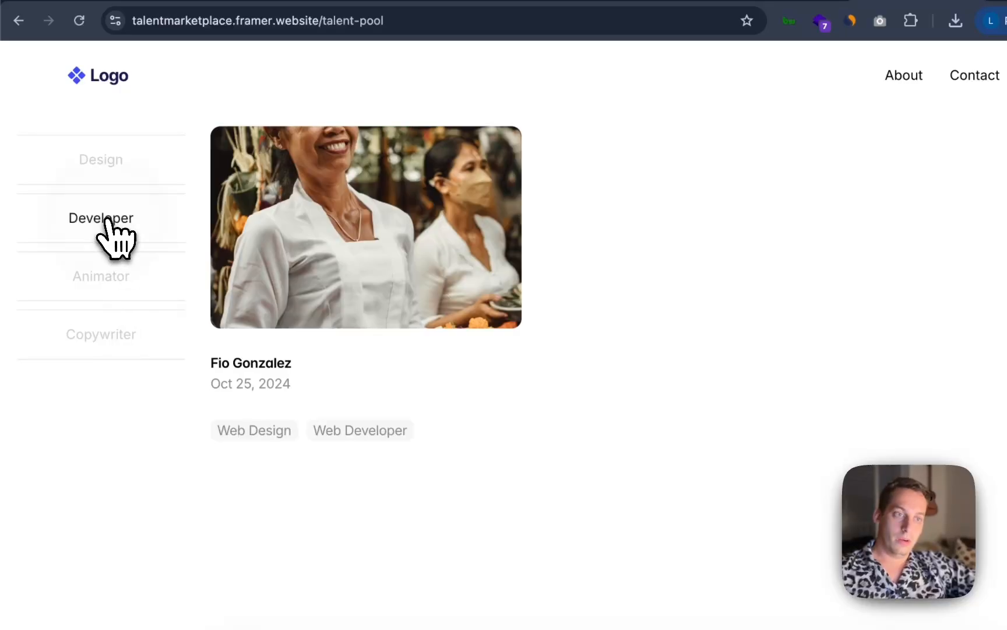
pyautogui.click(102, 169)
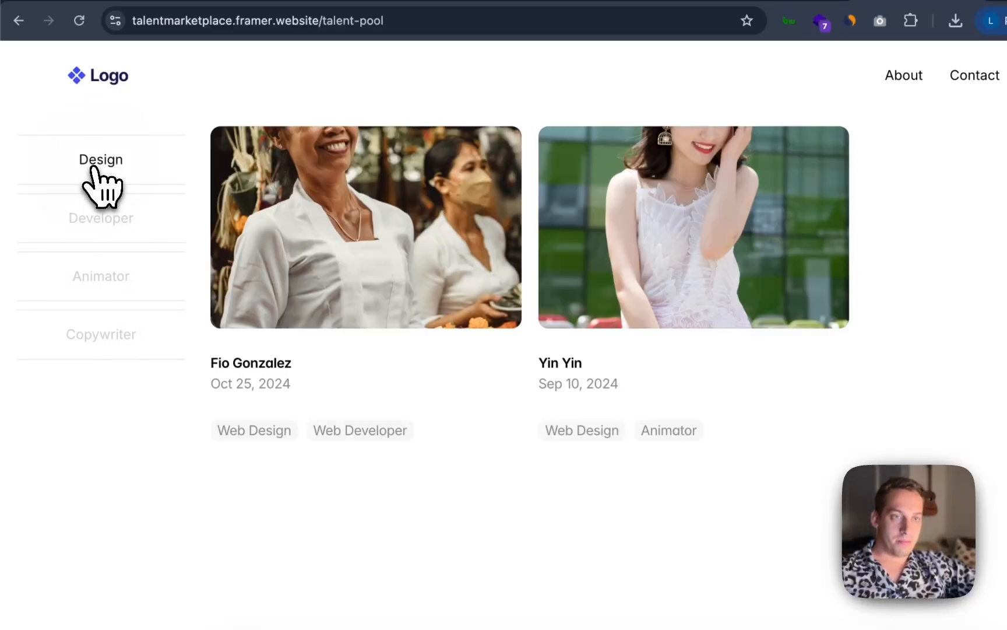
# Return to the homepage and scroll through its sections
pyautogui.click(103, 86)
pyautogui.scroll(-10, 314, 465)
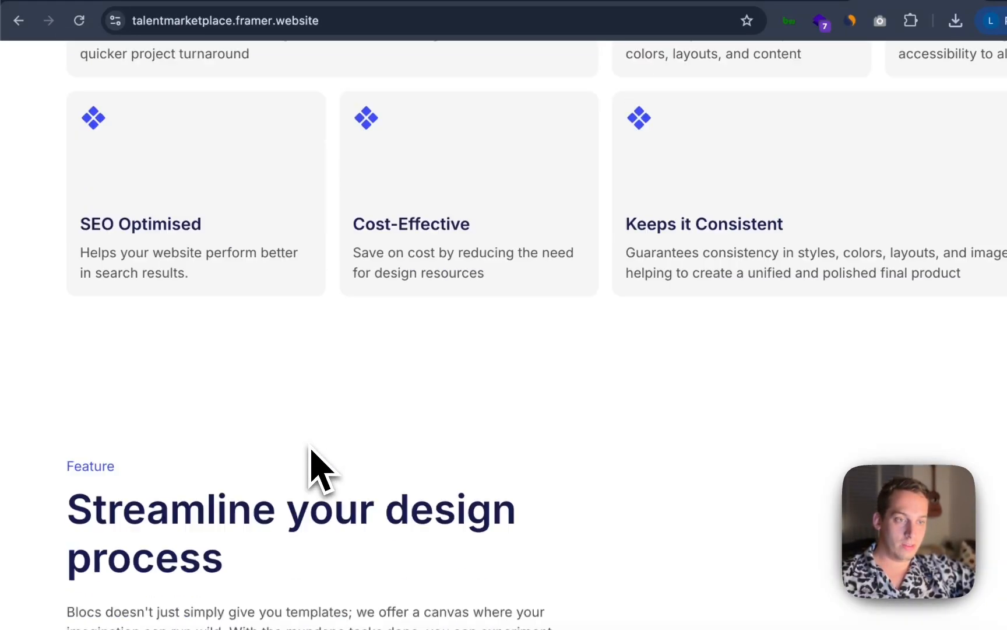
pyautogui.scroll(15, 315, 467)
pyautogui.click(248, 507)
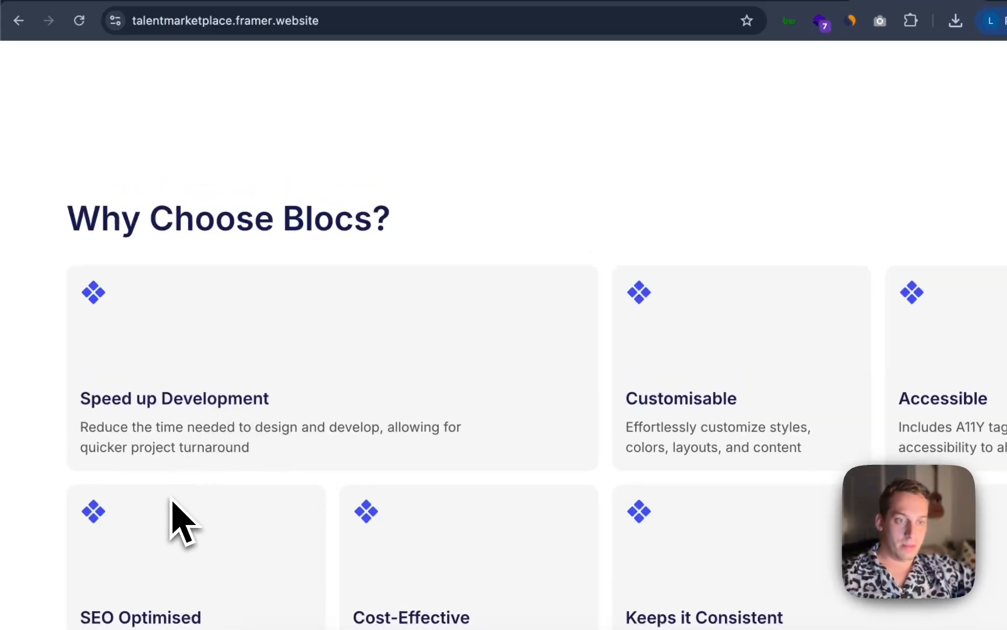
pyautogui.scroll(6, 257, 291)
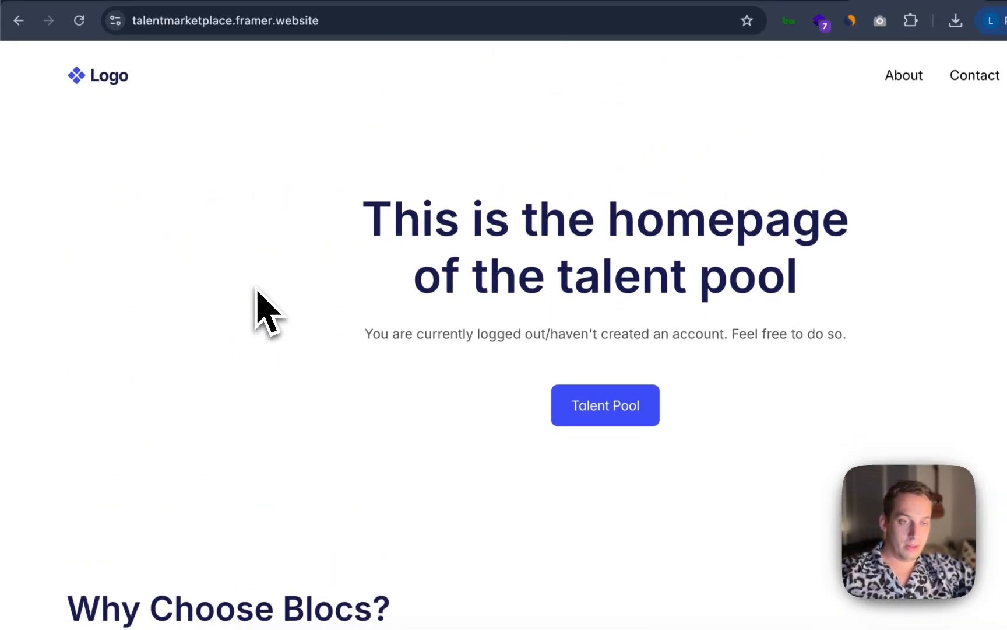
pyautogui.scroll(-15, 335, 377)
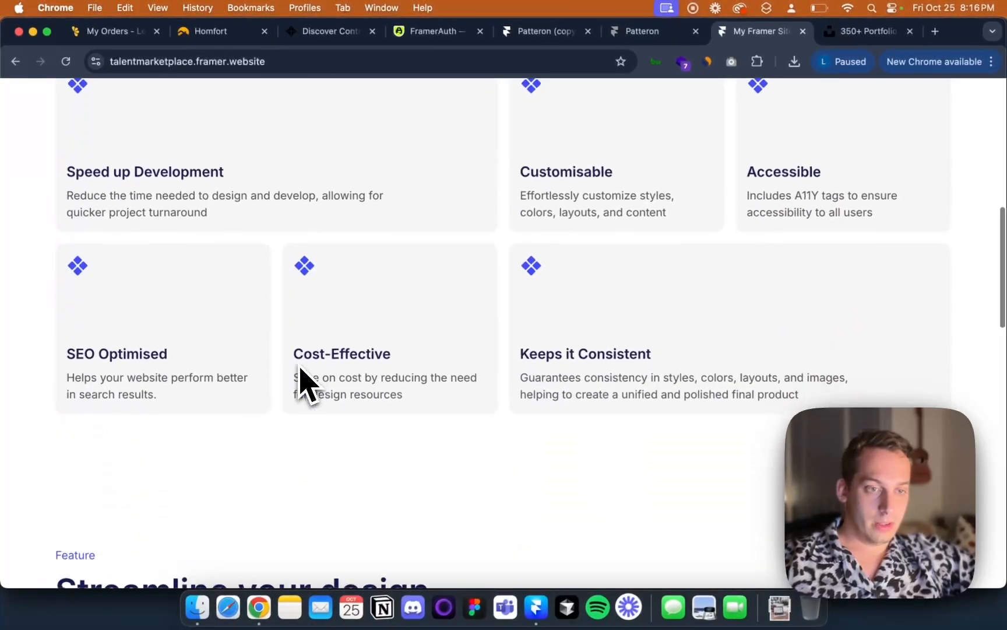
pyautogui.scroll(-10, 301, 368)
pyautogui.scroll(15, 301, 369)
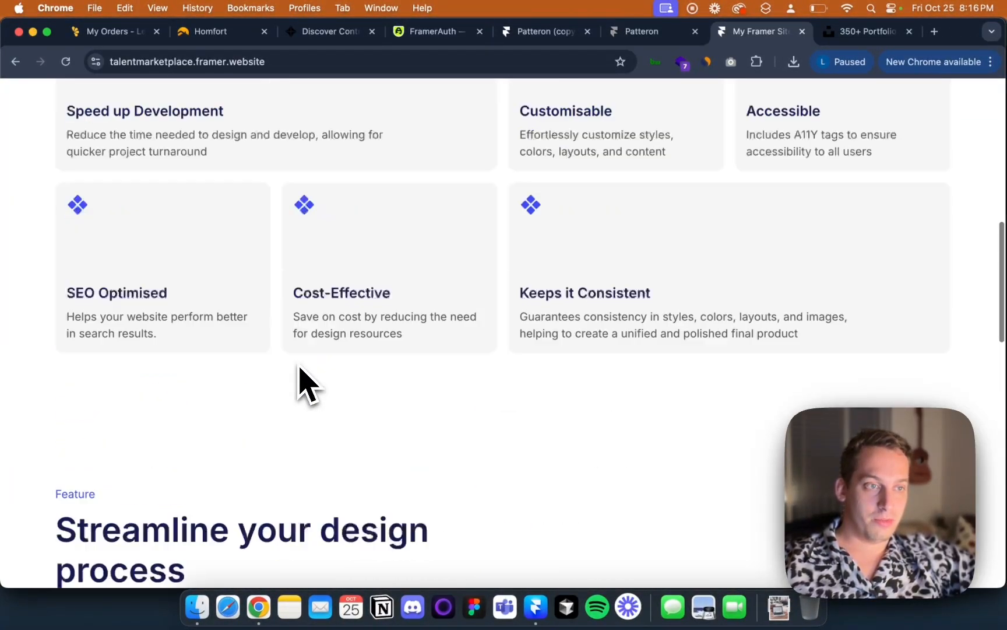
pyautogui.scroll(4, 216, 443)
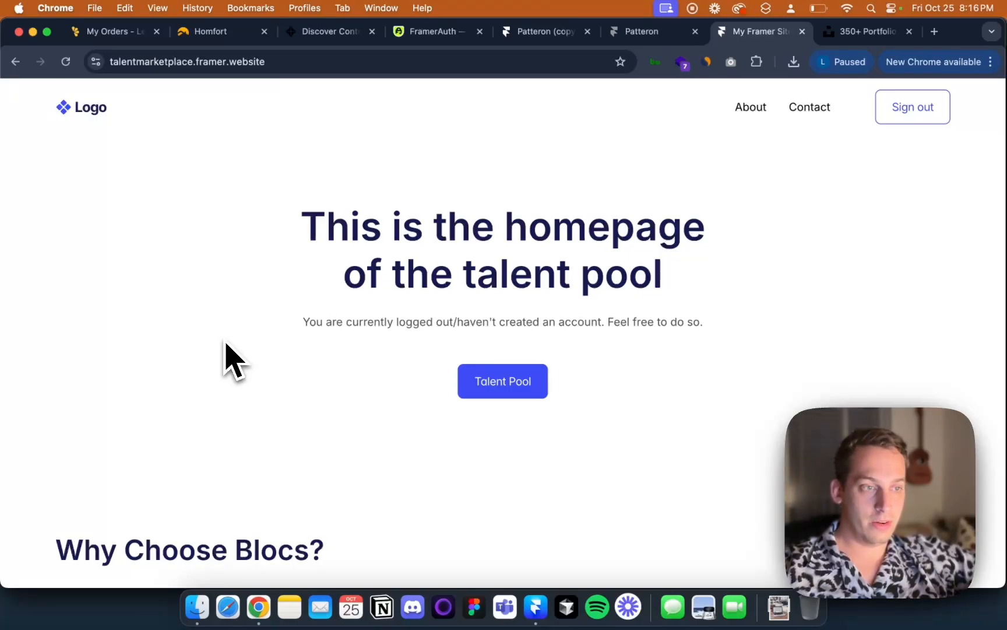
pyautogui.scroll(-5, 233, 360)
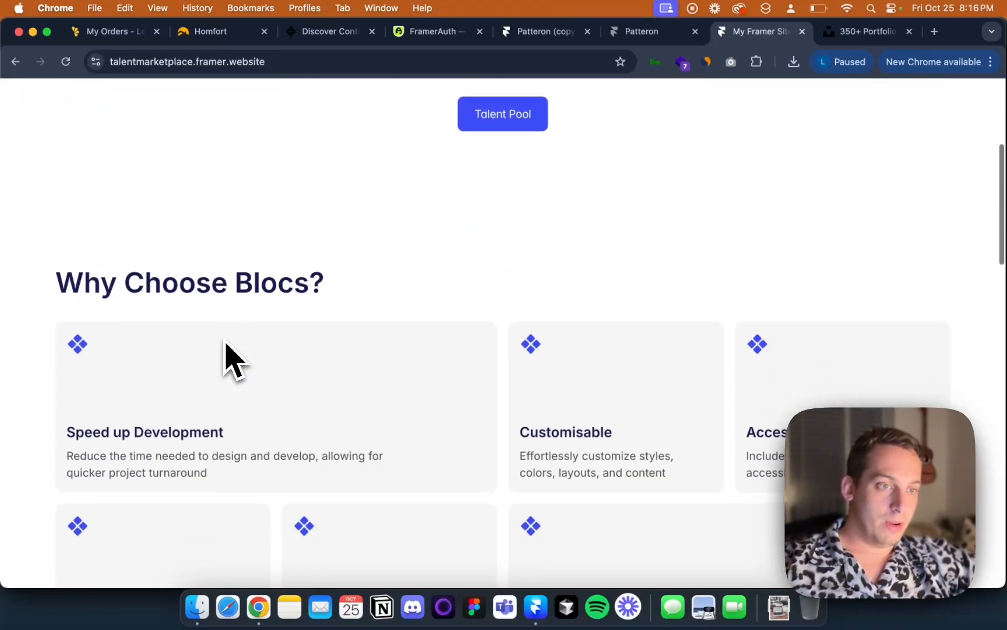
pyautogui.scroll(5, 233, 360)
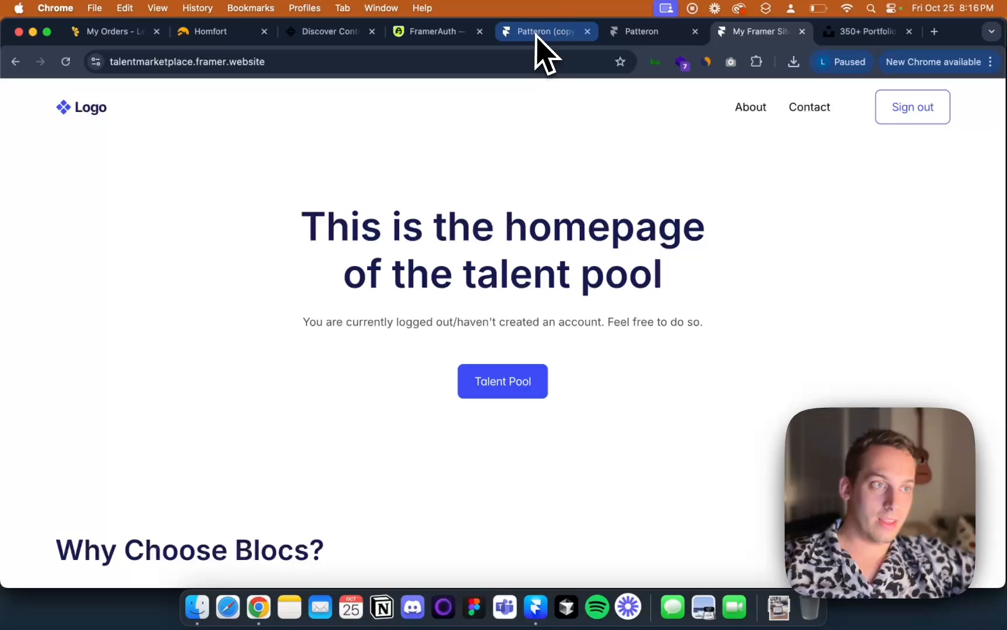
# Switch to the Contra tab and examine its independents listing with filters
pyautogui.click(333, 35)
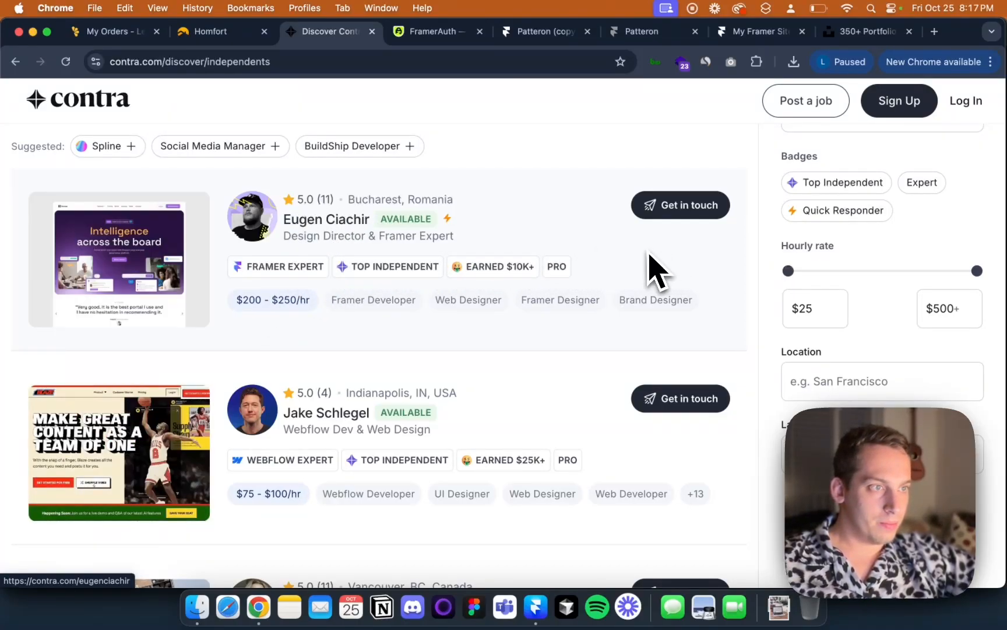
pyautogui.scroll(2, 658, 269)
pyautogui.scroll(4, 854, 166)
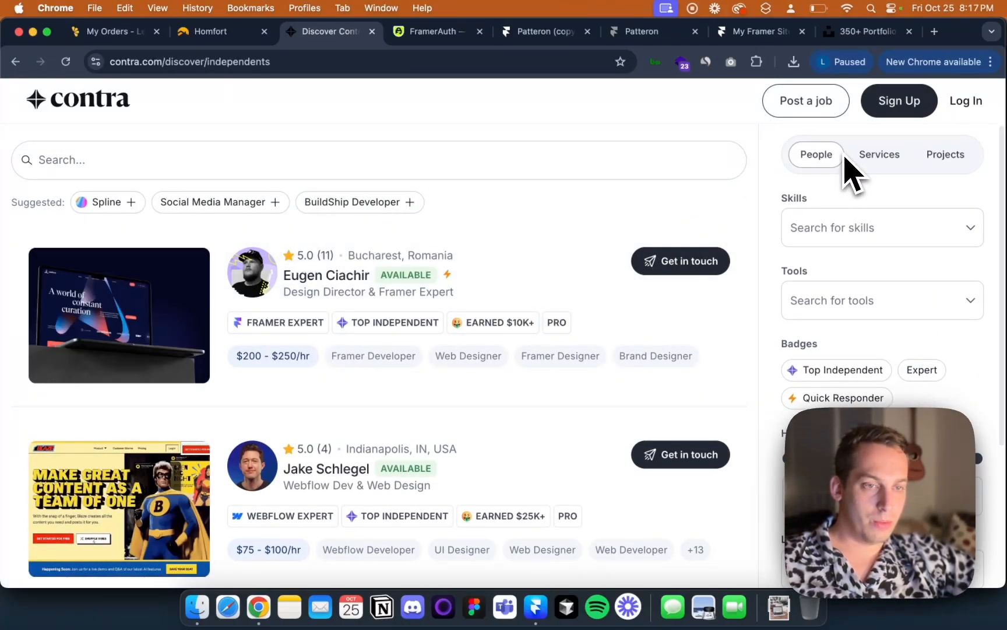